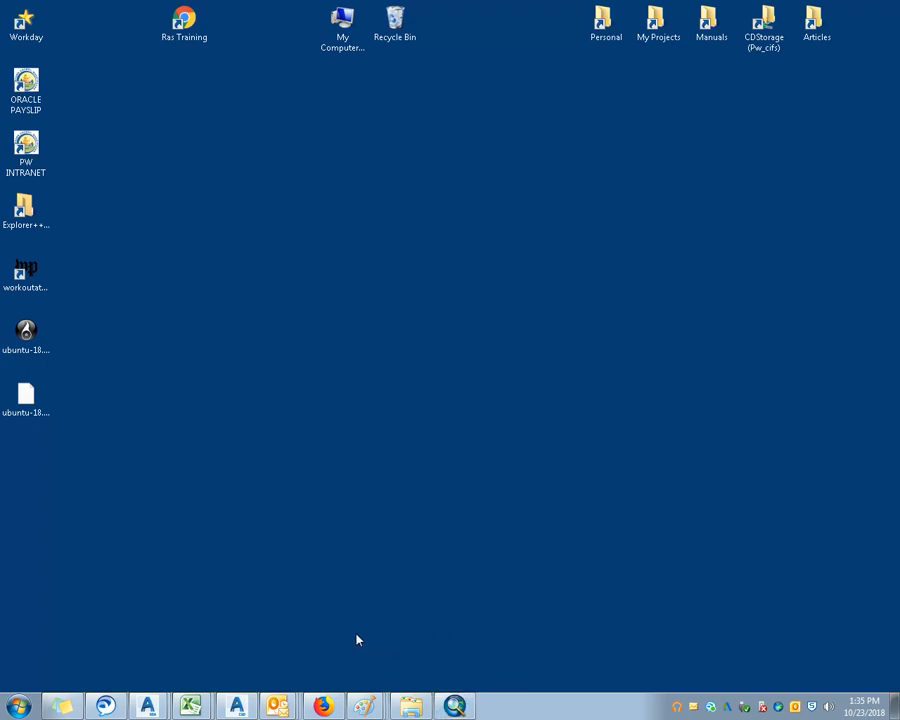
# Step: Switch to the 323322-TIR drawing in Civil 3D and hide the Properties palette
pyautogui.click(236, 706)
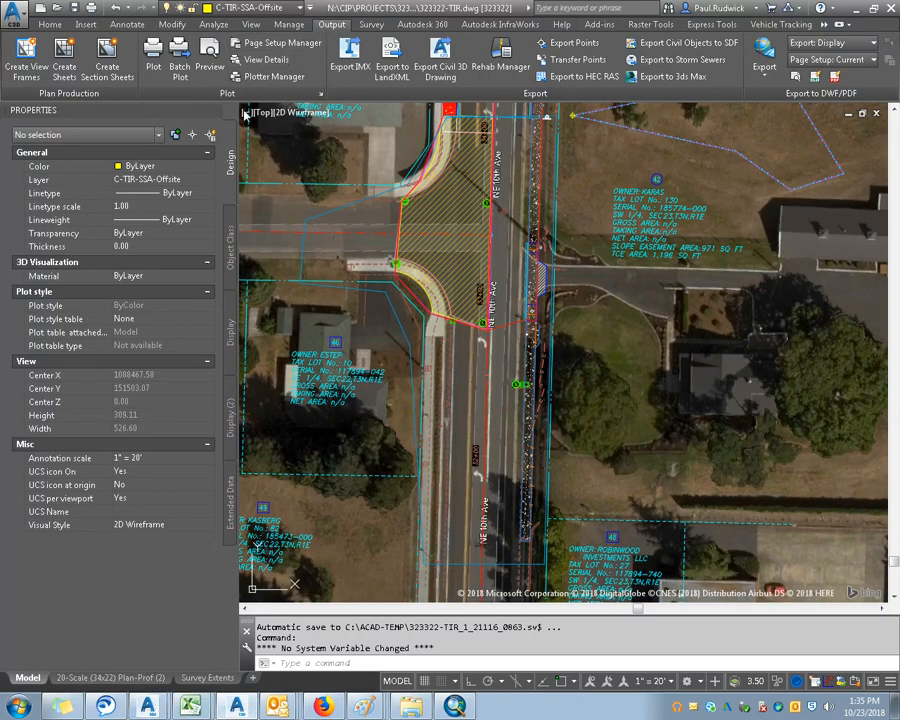
pyautogui.click(211, 112)
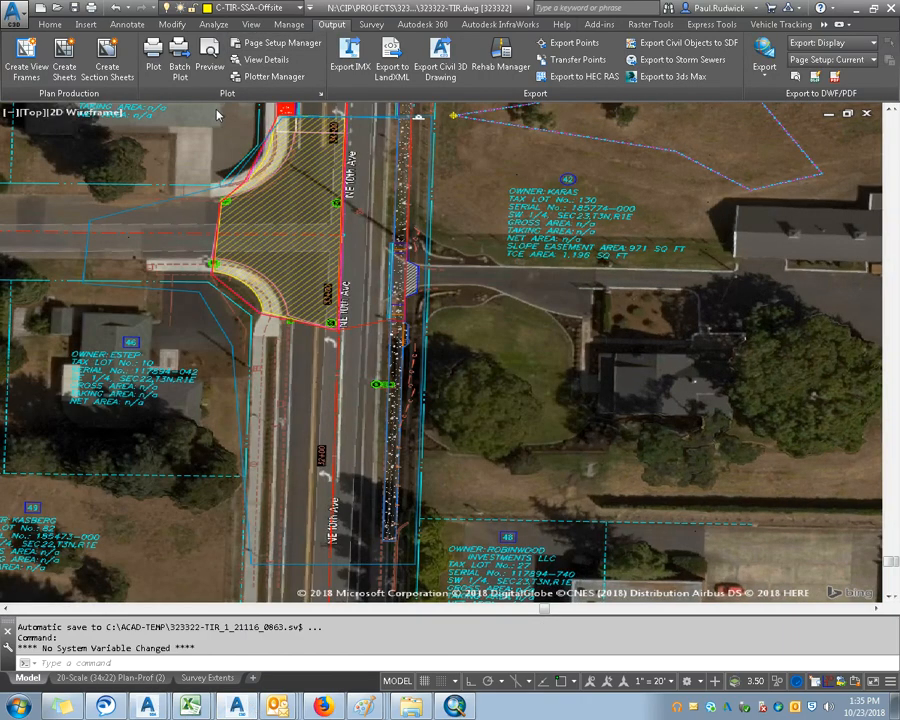
# Step: Examine the road project layout along NE 10th Ave, from NE 146th St north to the NE 154th St intersection
pyautogui.scroll(-6, 472, 268)
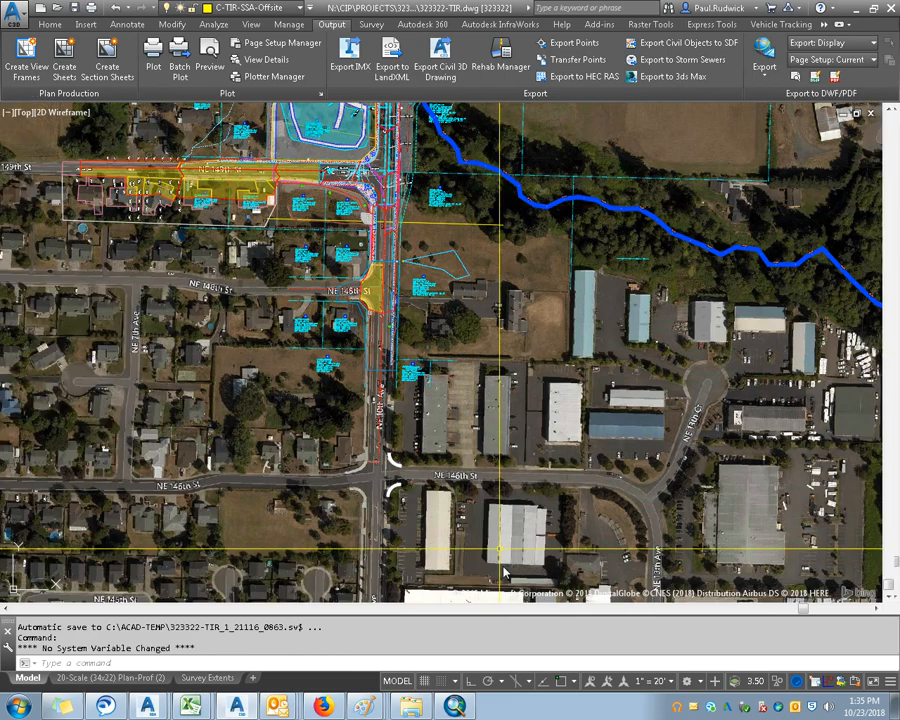
pyautogui.scroll(2, 408, 297)
pyautogui.moveTo(408, 297); pyautogui.dragTo(514, 552)
pyautogui.scroll(-3, 520, 547)
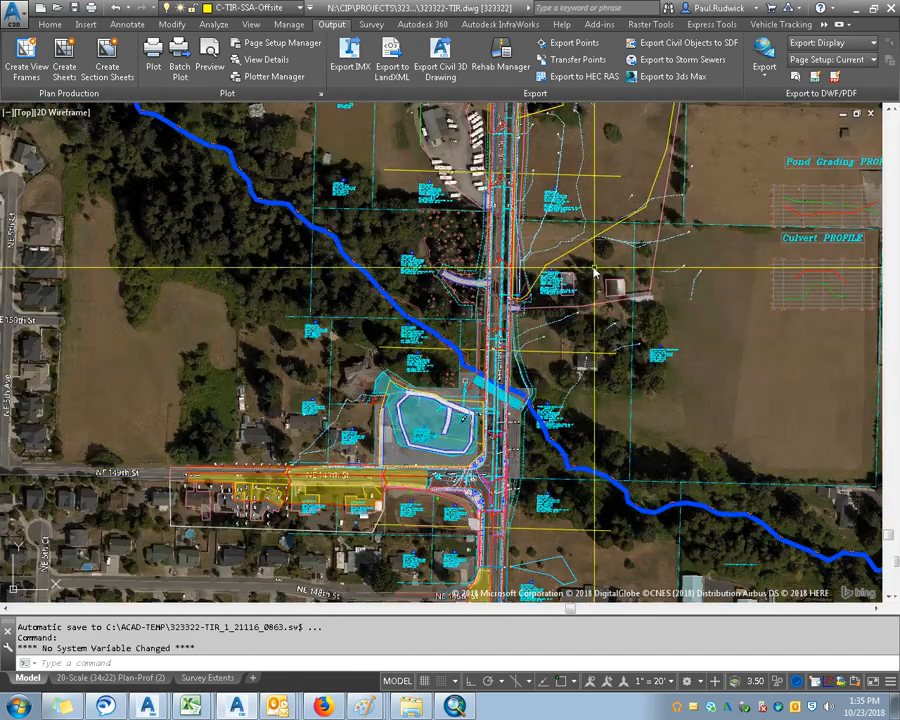
pyautogui.scroll(-2, 583, 243)
pyautogui.moveTo(503, 292); pyautogui.dragTo(466, 368)
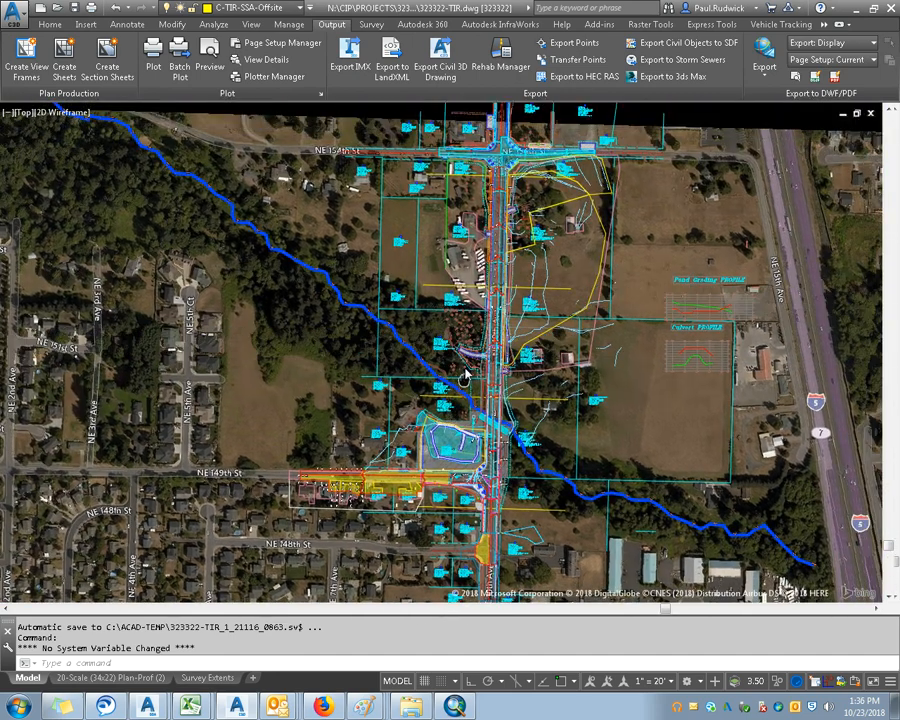
pyautogui.scroll(2, 466, 345)
pyautogui.scroll(1, 497, 302)
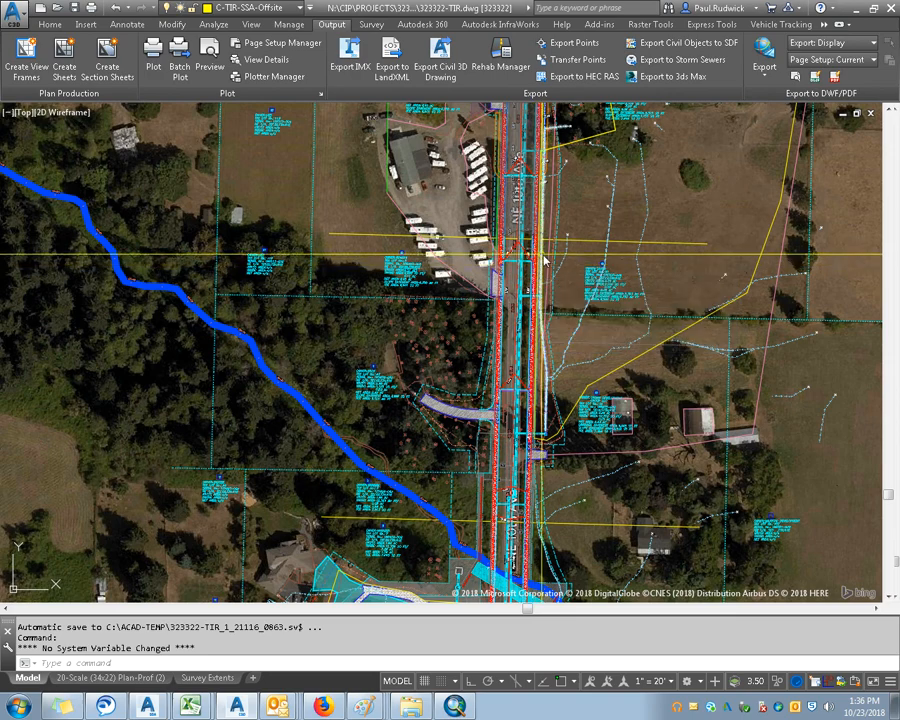
pyautogui.moveTo(545, 260); pyautogui.dragTo(548, 345)
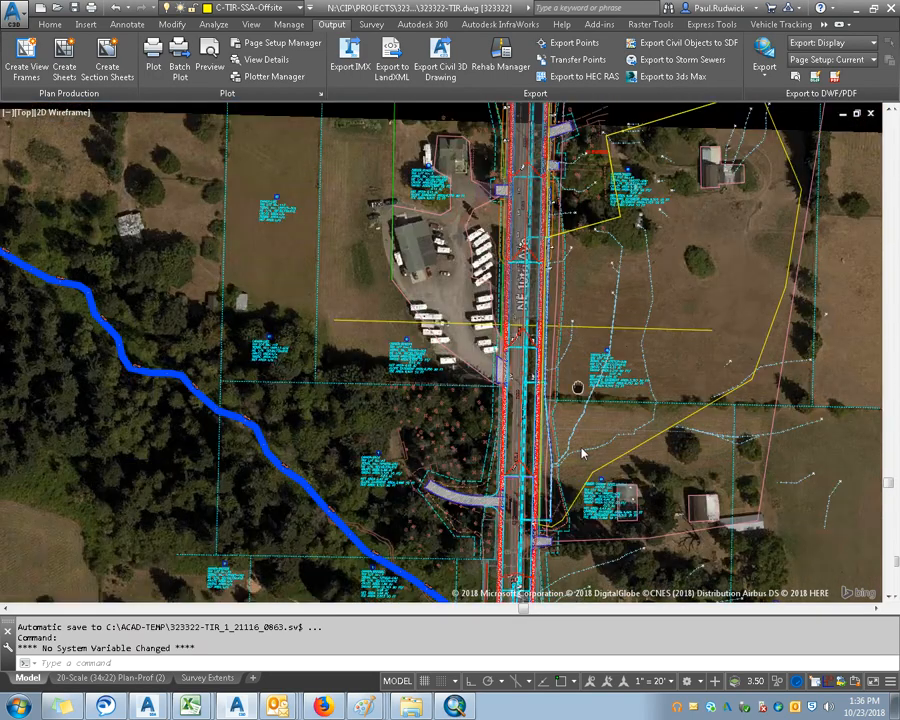
pyautogui.moveTo(583, 454); pyautogui.dragTo(587, 571)
pyautogui.scroll(2, 574, 372)
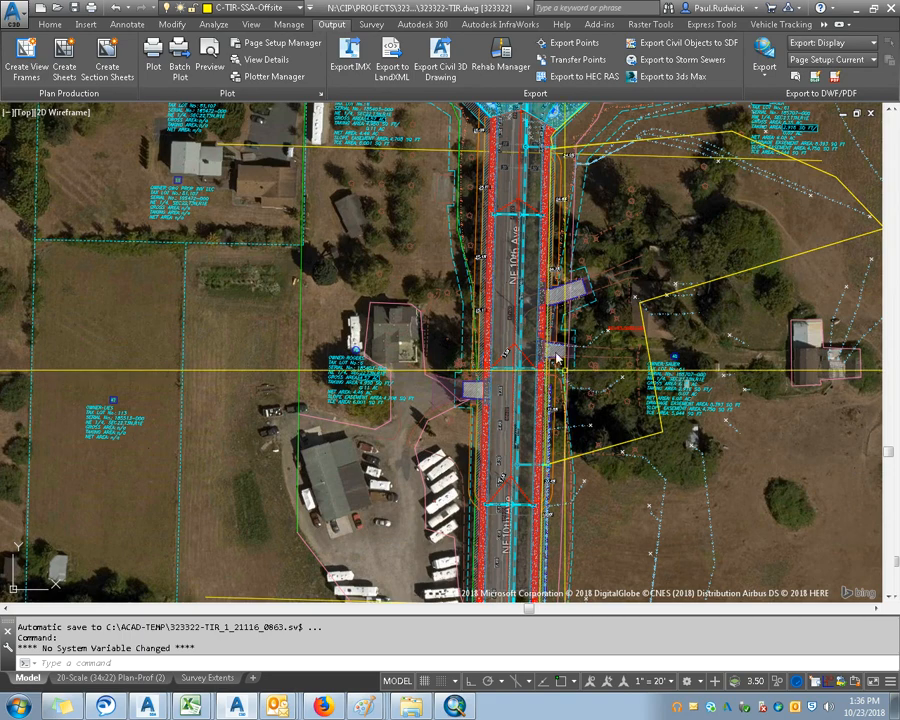
# Step: Isolate the C-TIR-SSA-Onsite layer of the red road subbasin lines and restore the previous layer state
pyautogui.write('11')
pyautogui.press('Return')
pyautogui.click(535, 218)
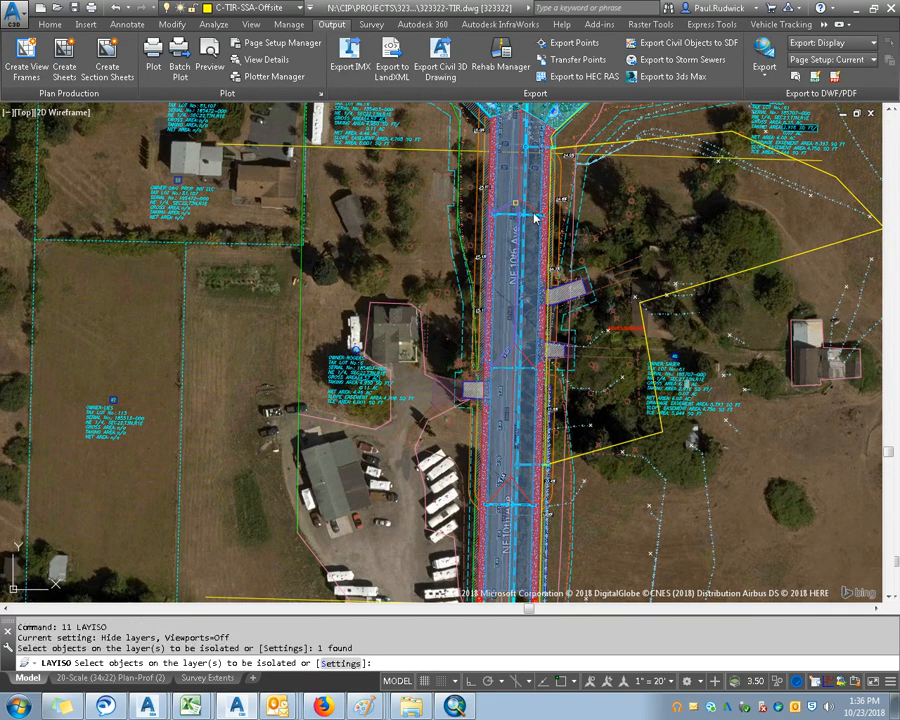
pyautogui.press('Return')
pyautogui.scroll(-5, 562, 285)
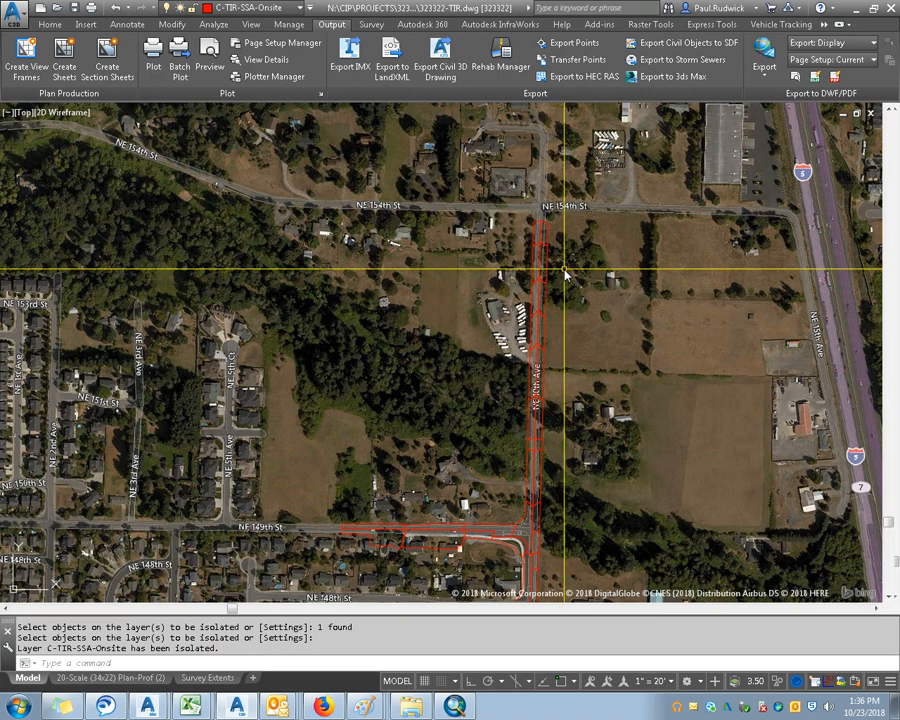
pyautogui.write('layerp')
pyautogui.press('Return')
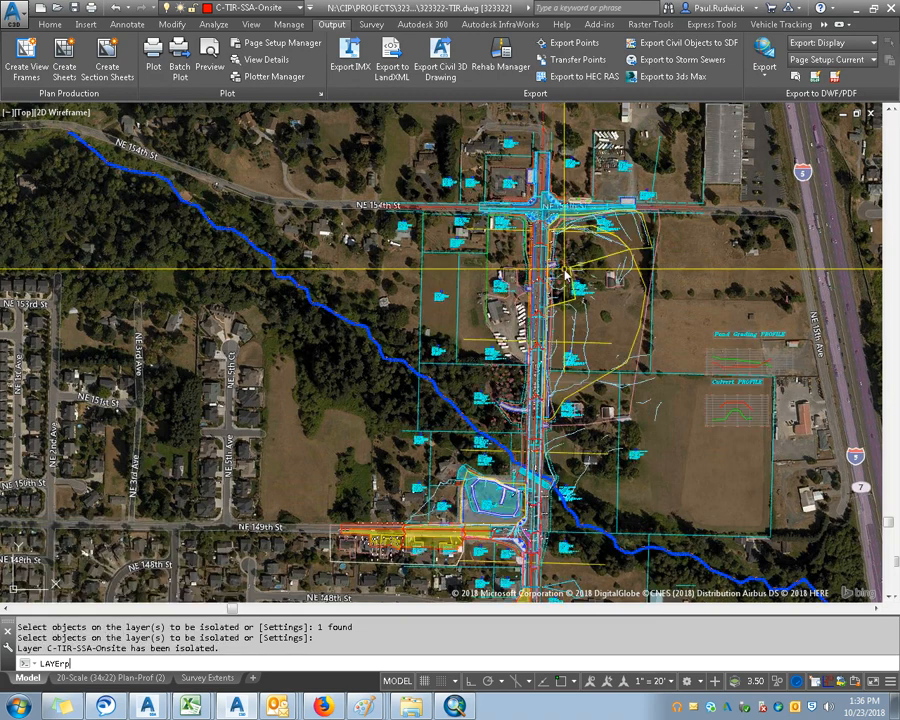
# Step: Isolate the C-TIR-SSA-Offsite layer of the yellow boundary east of NE 10th Ave and undo the isolation
pyautogui.write('ll')
pyautogui.press('Return')
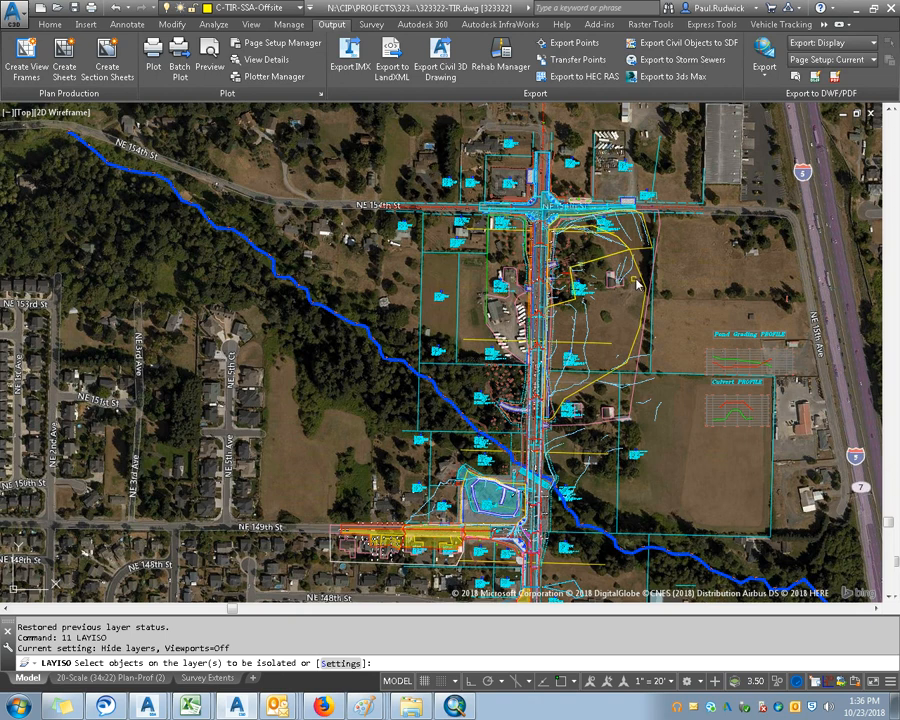
pyautogui.click(647, 279)
pyautogui.press('Return')
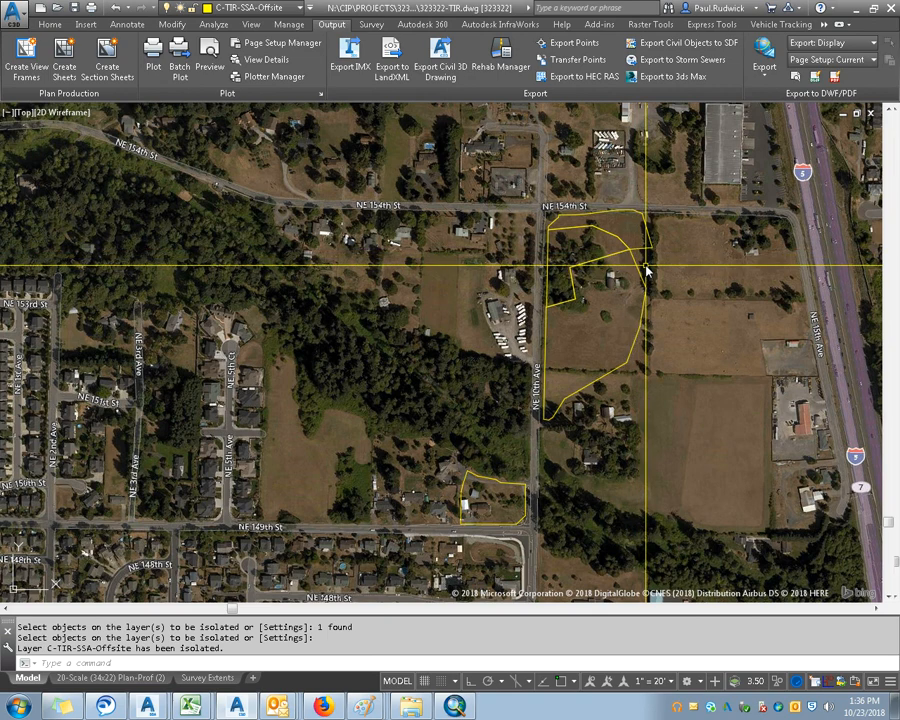
pyautogui.hotkey('ctrl', 'z')
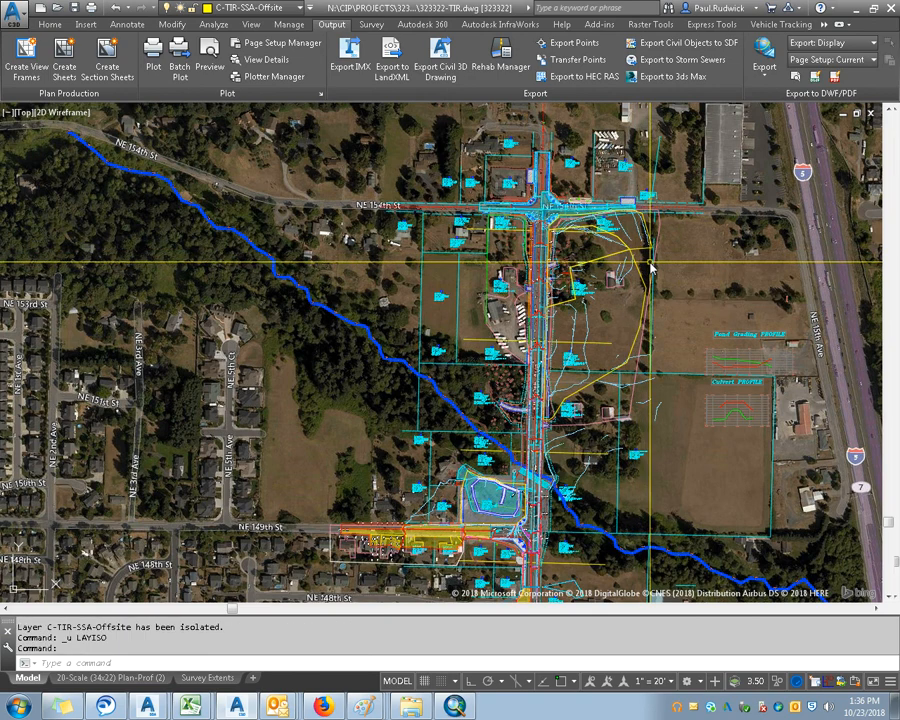
pyautogui.moveTo(651, 265)
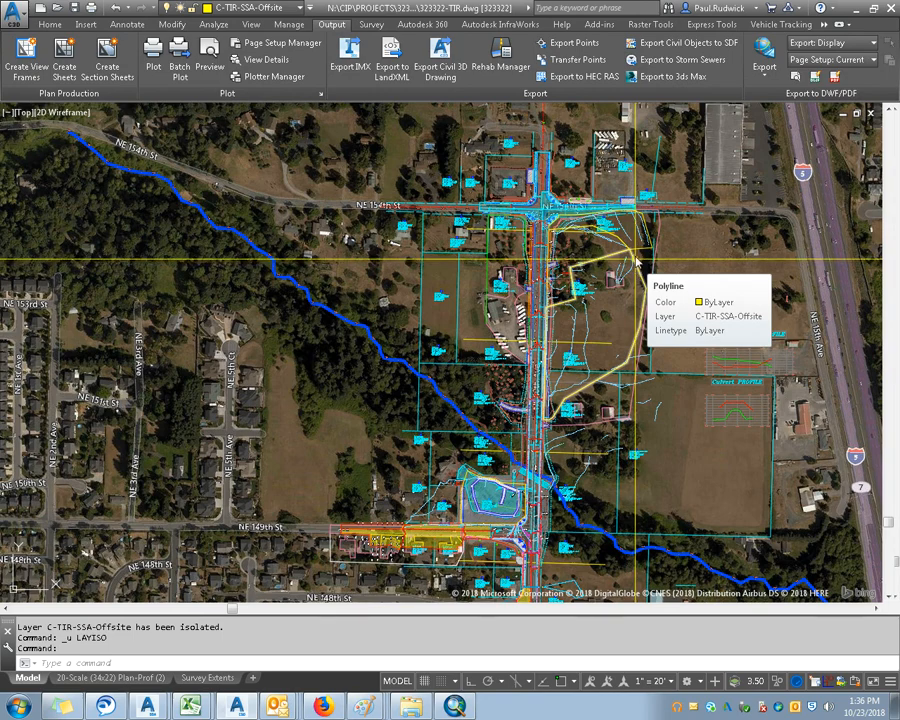
pyautogui.scroll(4, 630, 255)
pyautogui.scroll(2, 622, 246)
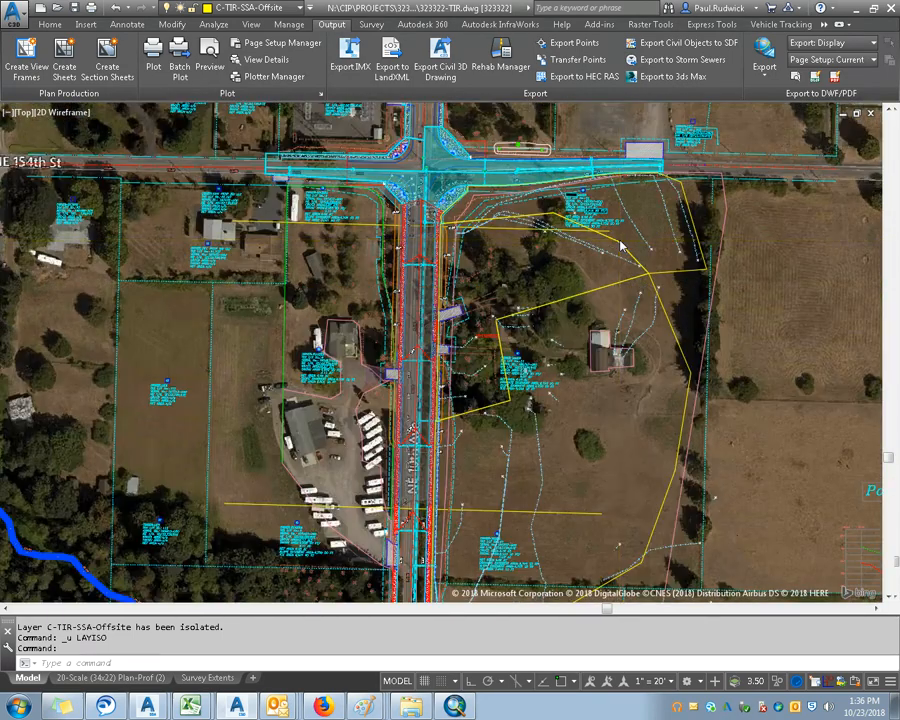
pyautogui.scroll(-2, 621, 245)
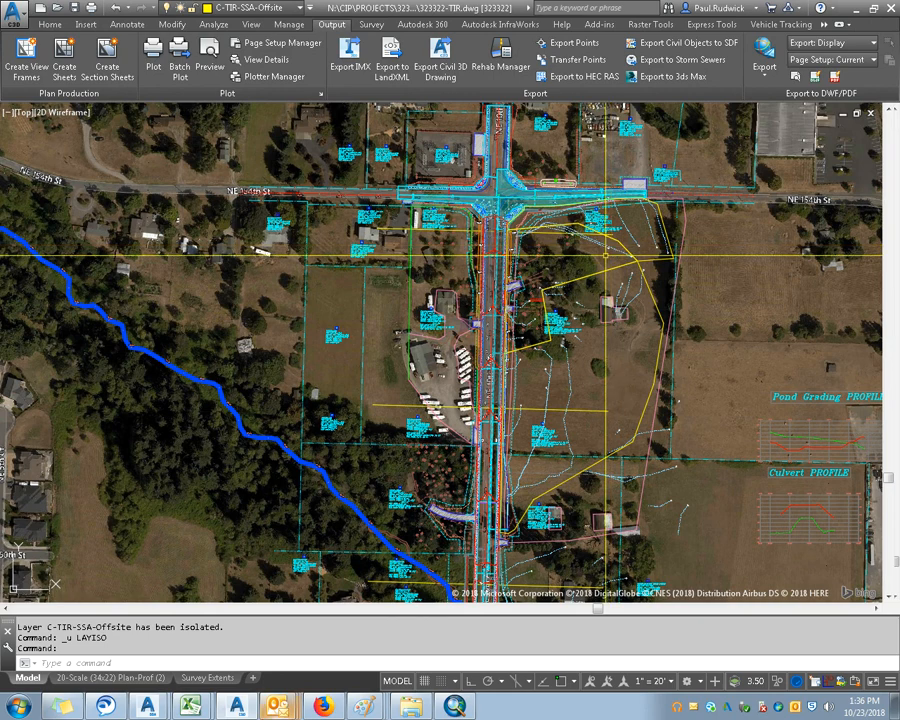
# Step: Switch to Storm and Sanitary Analysis and start an empty project, discarding the changes to the NE 119TH STREET-reduced project
pyautogui.moveTo(150, 708)
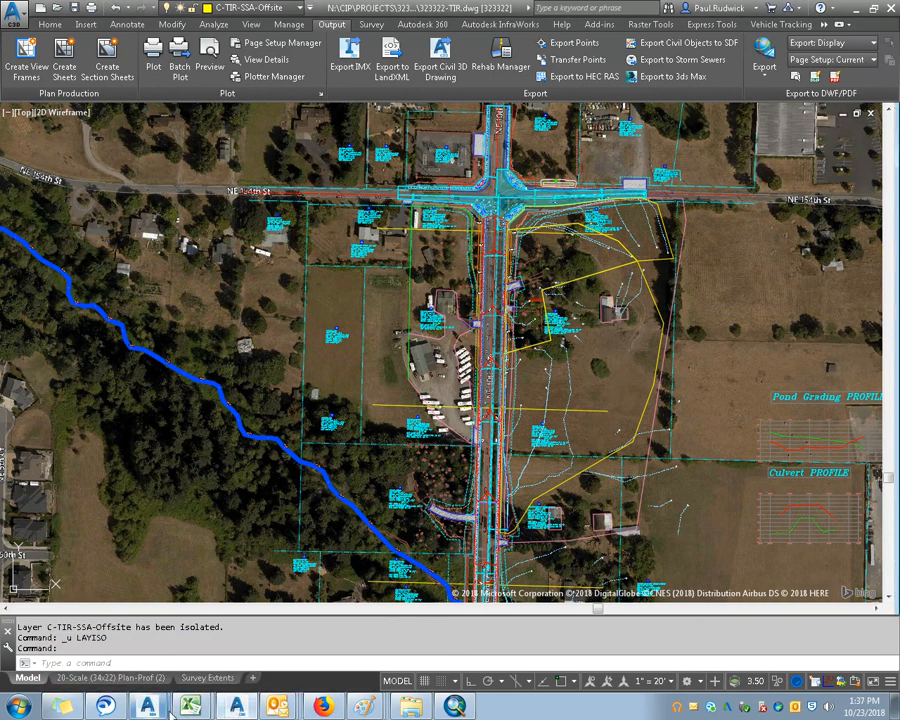
pyautogui.click(150, 674)
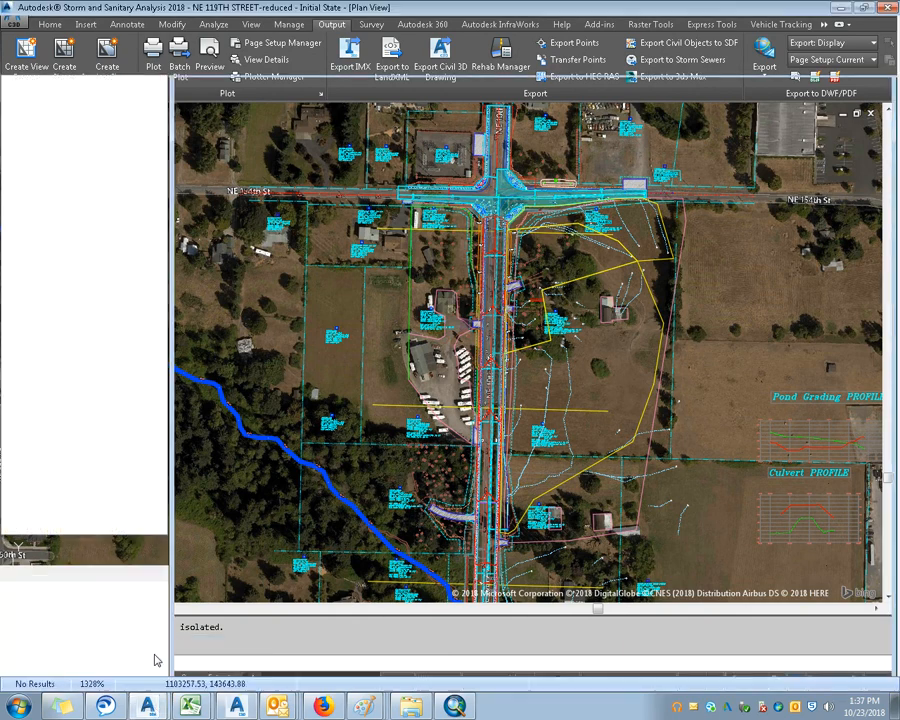
pyautogui.click(28, 45)
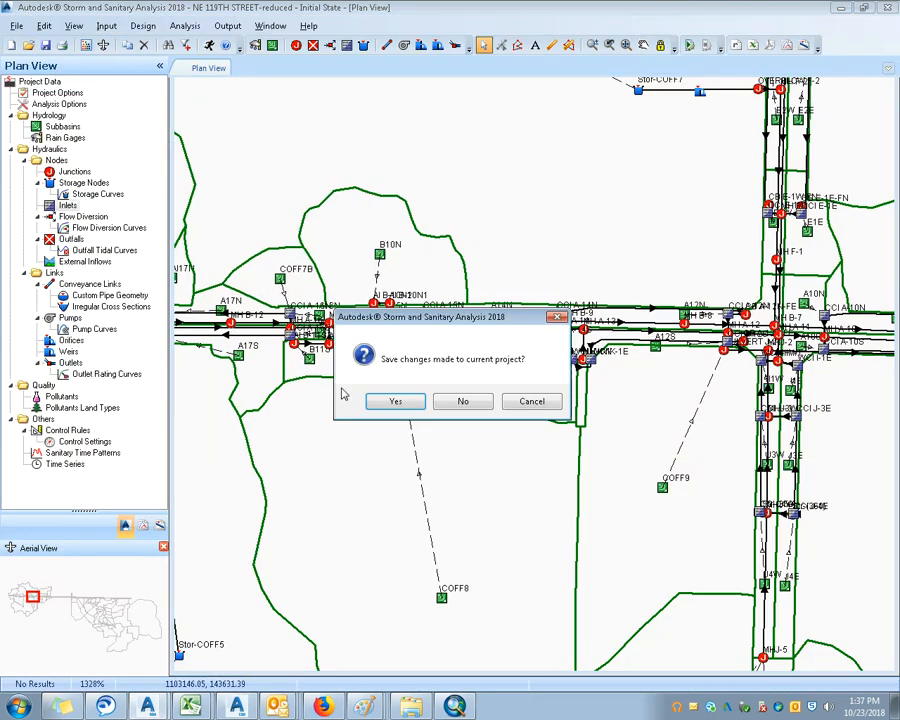
pyautogui.click(458, 398)
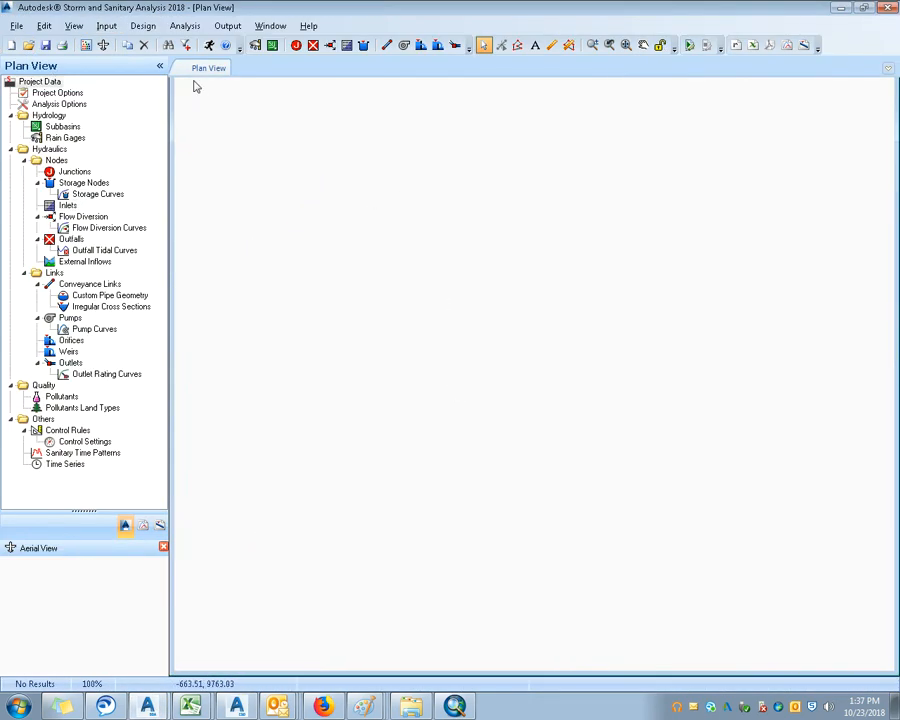
# Step: Examine the subbasin attribute fields in the GIS Import wizard and the other import formats available
pyautogui.click(21, 29)
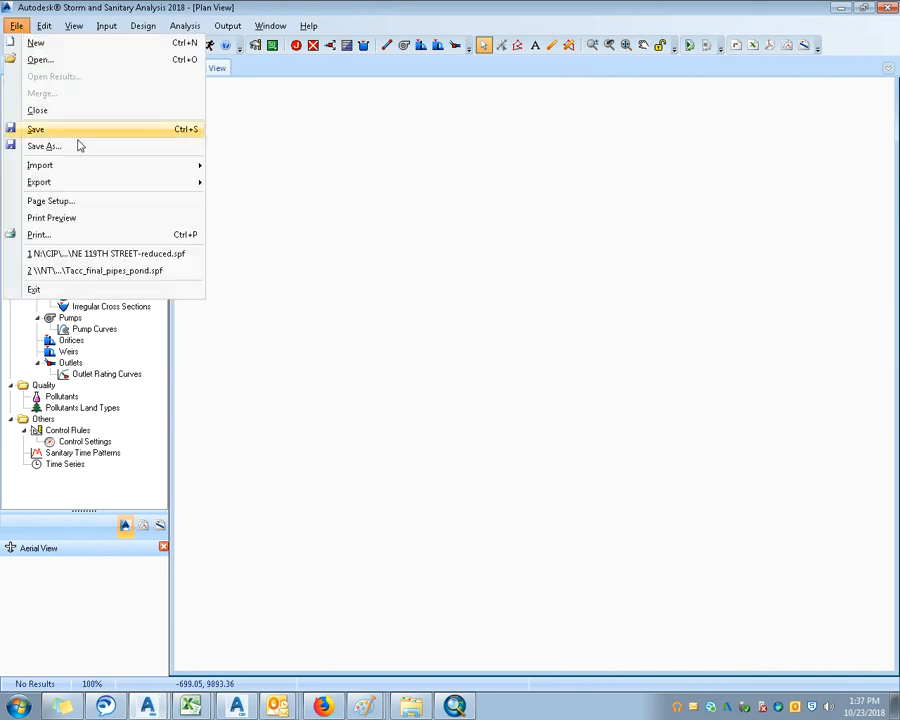
pyautogui.moveTo(86, 166)
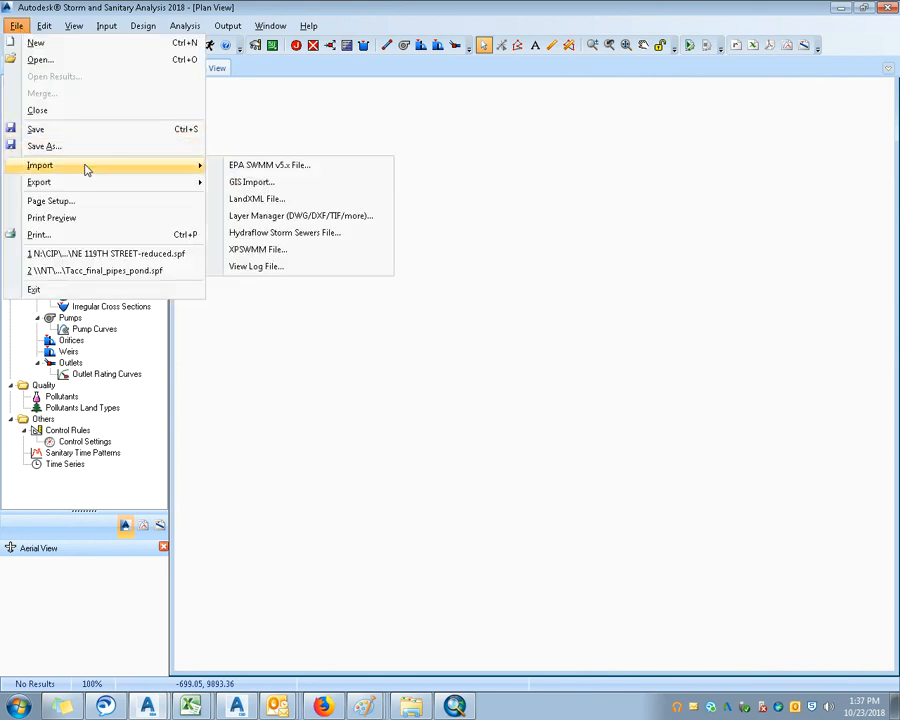
pyautogui.click(288, 184)
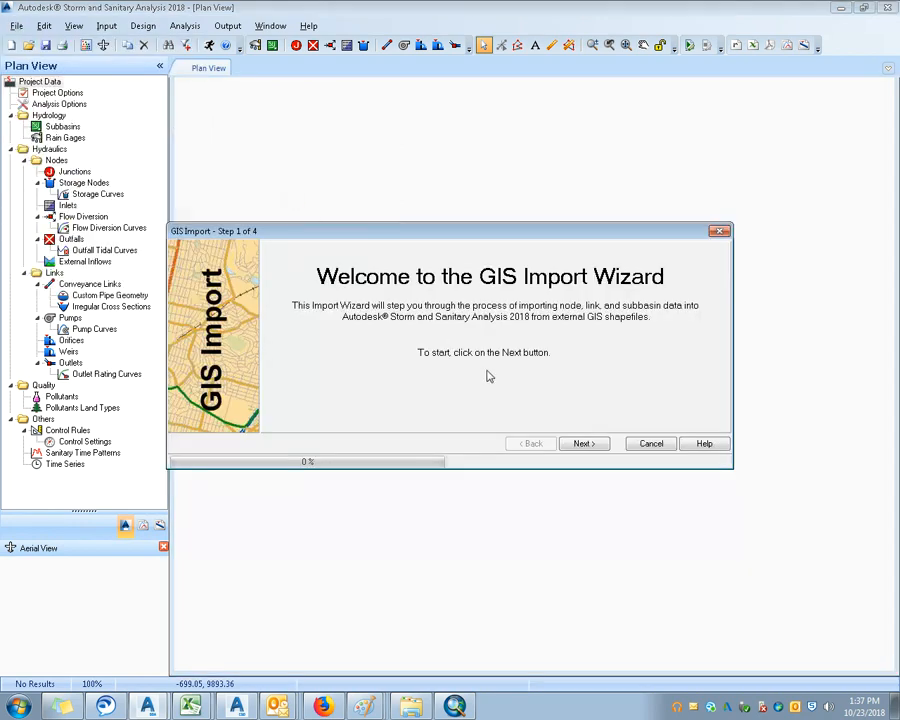
pyautogui.click(583, 443)
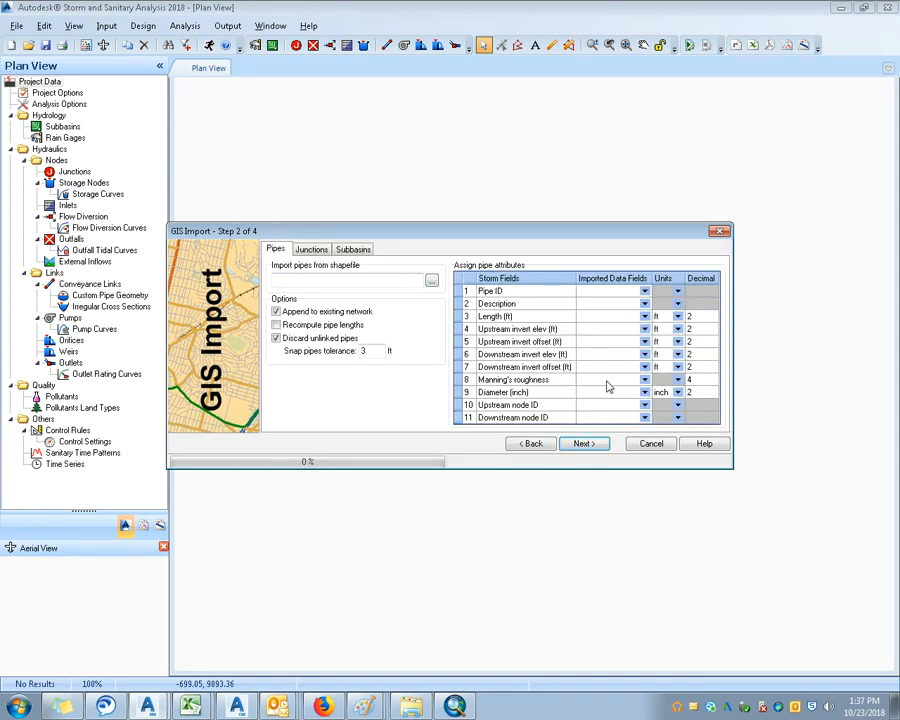
pyautogui.click(352, 249)
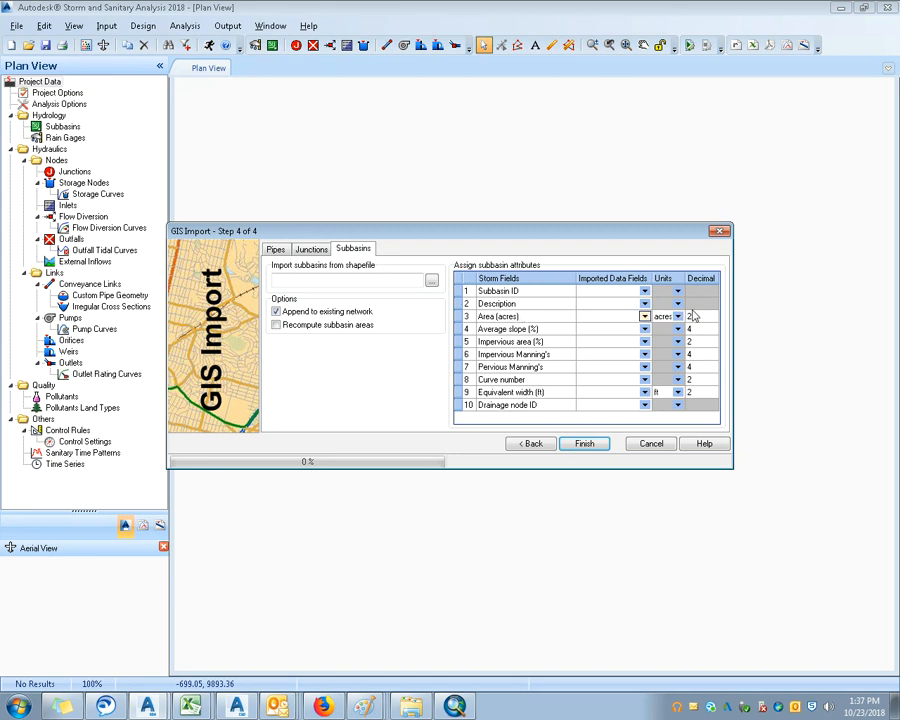
pyautogui.click(720, 232)
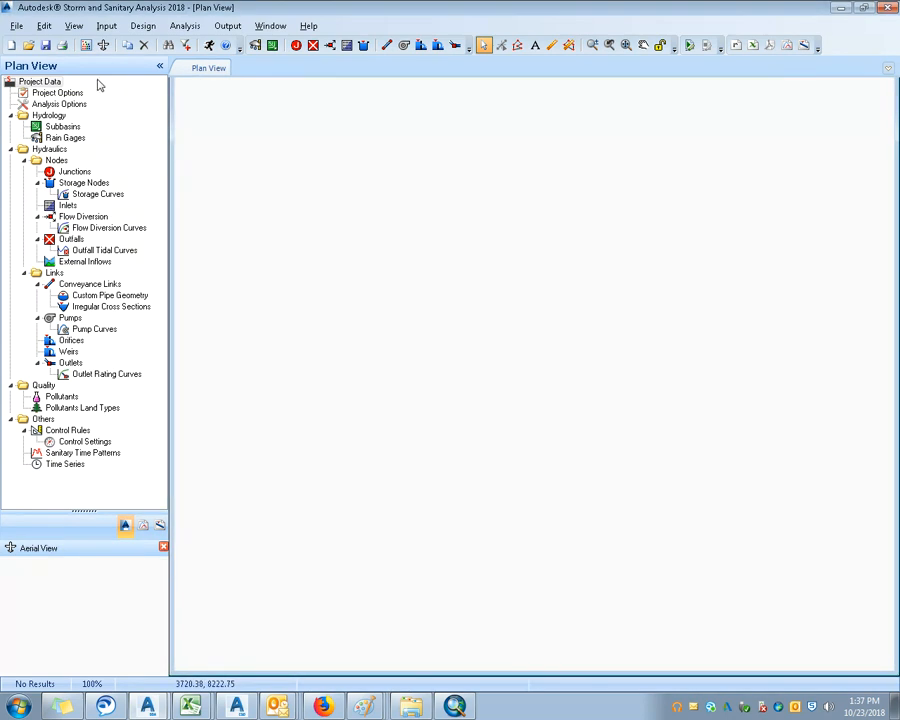
pyautogui.click(16, 25)
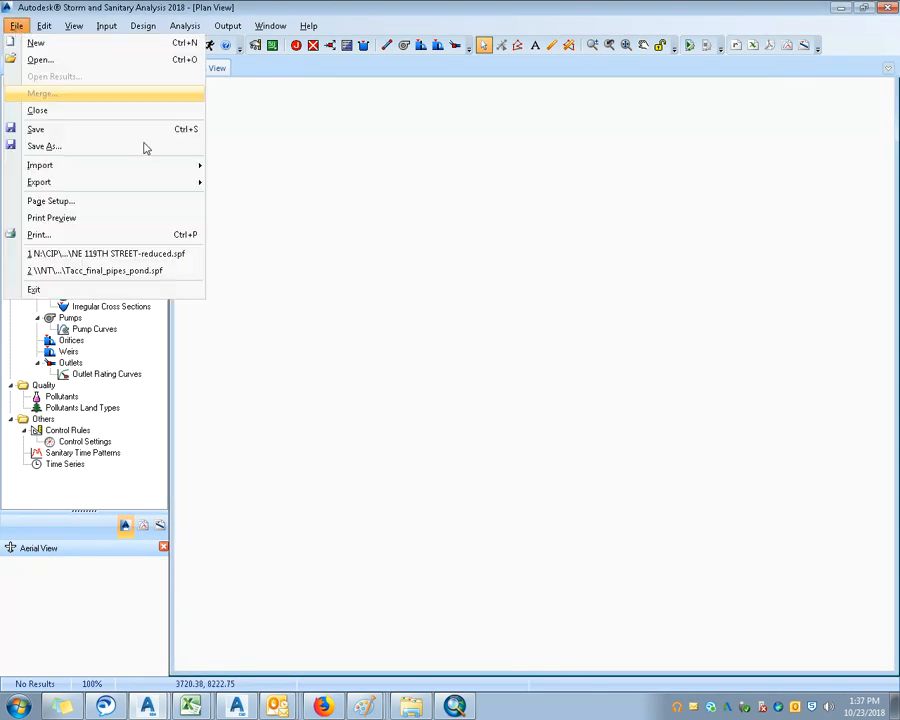
pyautogui.moveTo(136, 167)
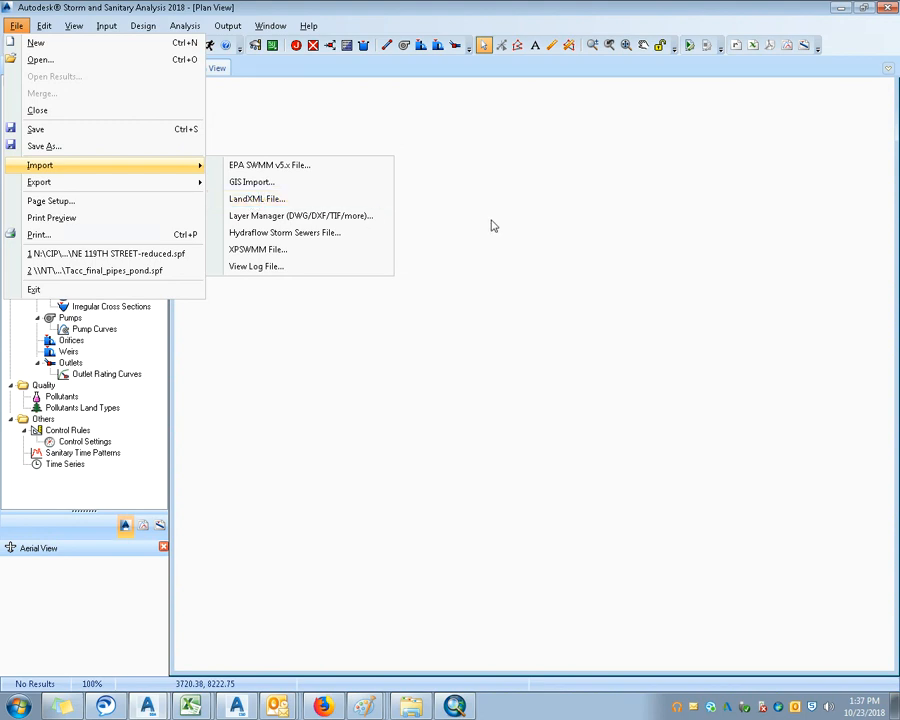
pyautogui.click(502, 622)
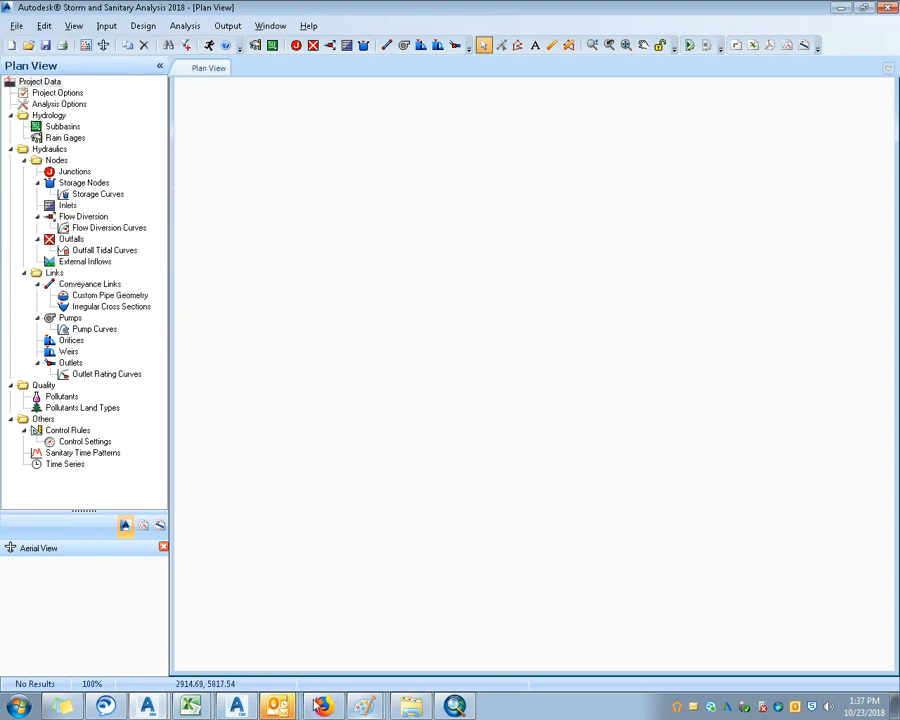
# Step: Switch back to the Civil 3D drawing and select the storm pipe crossing the east half of NE 10th Ave, south of NE 154th St
pyautogui.click(237, 707)
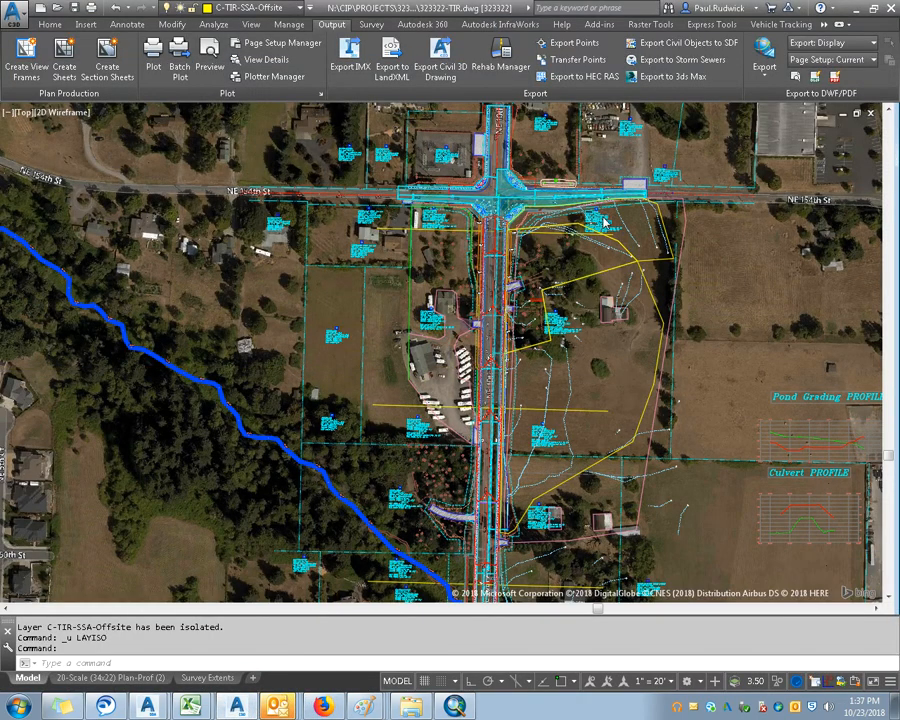
pyautogui.scroll(3, 567, 233)
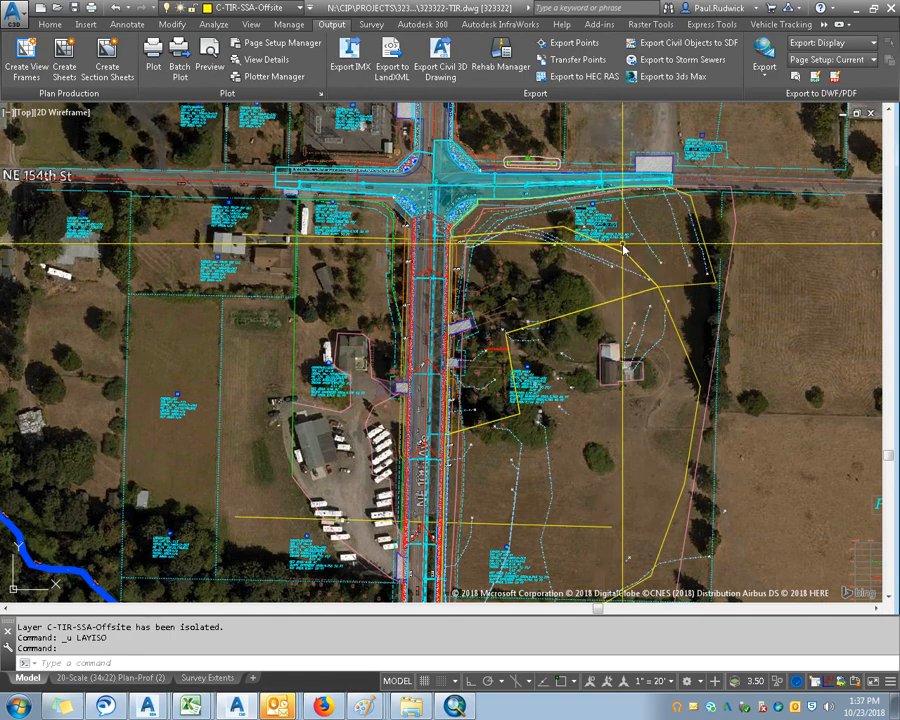
pyautogui.scroll(8, 409, 258)
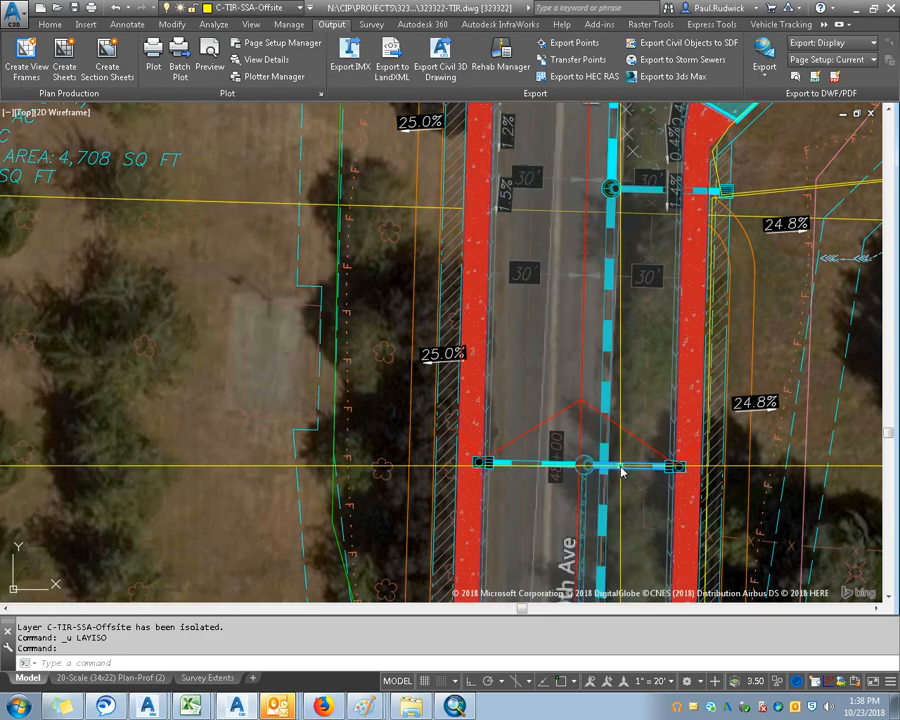
pyautogui.click(620, 470)
pyautogui.rightClick(621, 472)
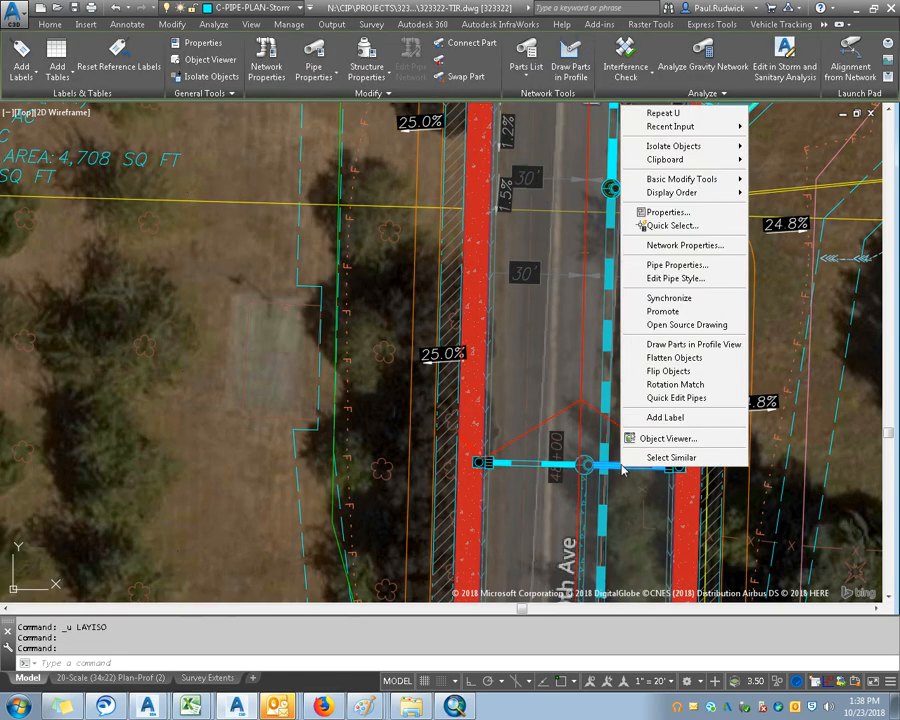
pyautogui.click(613, 460)
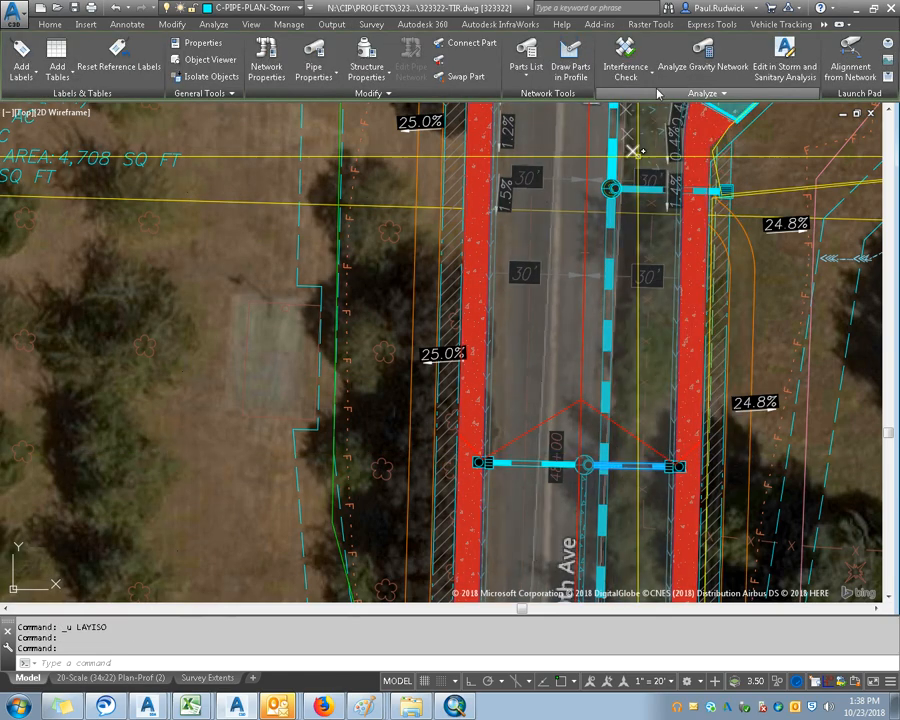
# Step: Review the pipe networks offered for export to Storm and Sanitary Analysis and leave without exporting them
pyautogui.click(768, 62)
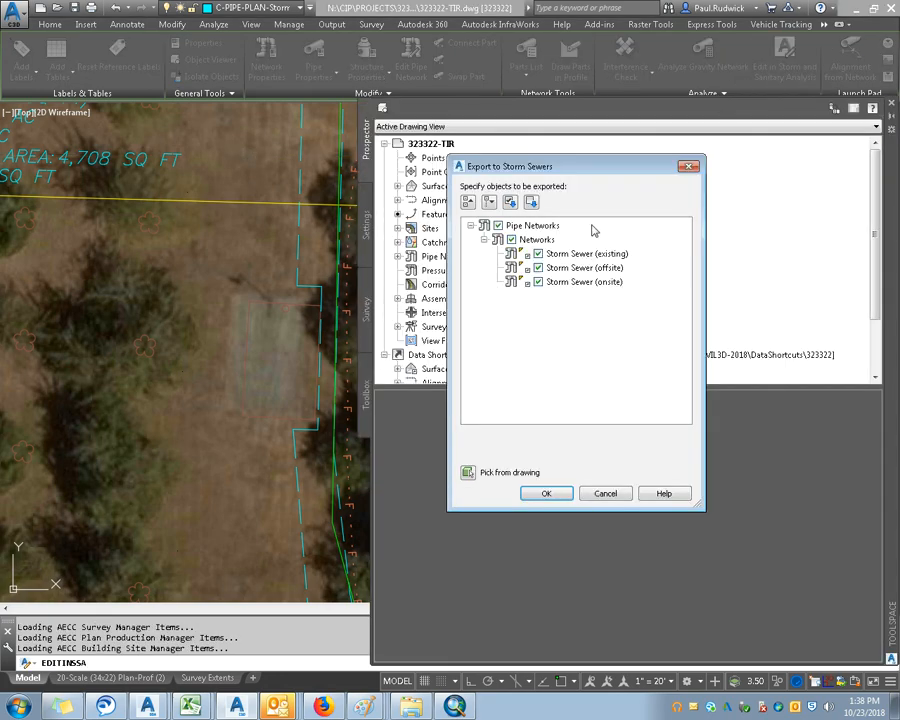
pyautogui.moveTo(552, 168); pyautogui.dragTo(192, 158)
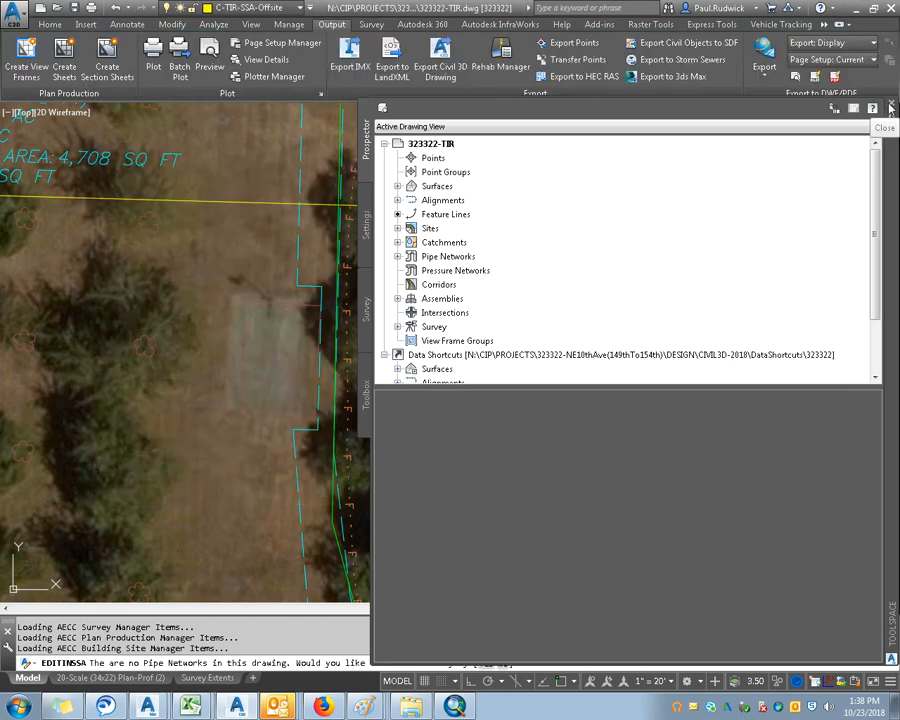
pyautogui.click(890, 105)
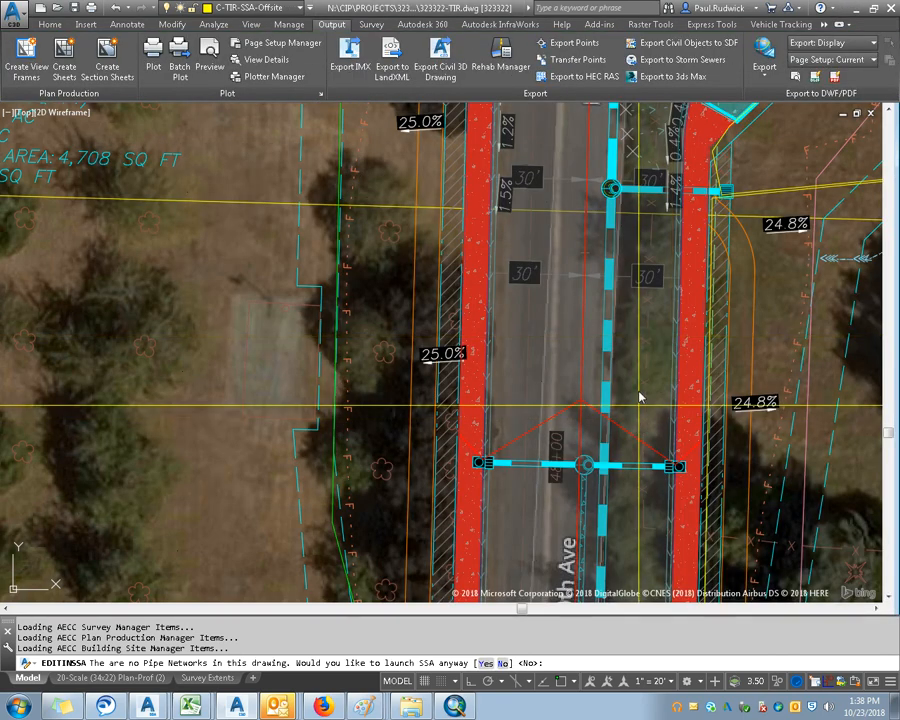
pyautogui.press('Escape')
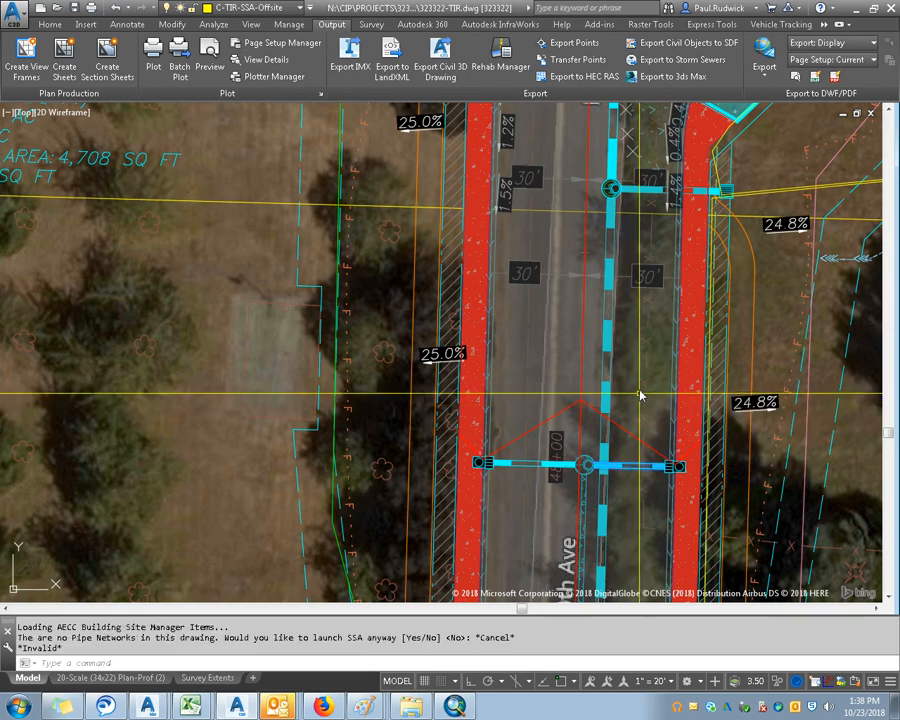
# Step: Start a LandXML export of the drawing and clear all preselected objects, collapsing the surface and alignment groups
pyautogui.click(333, 24)
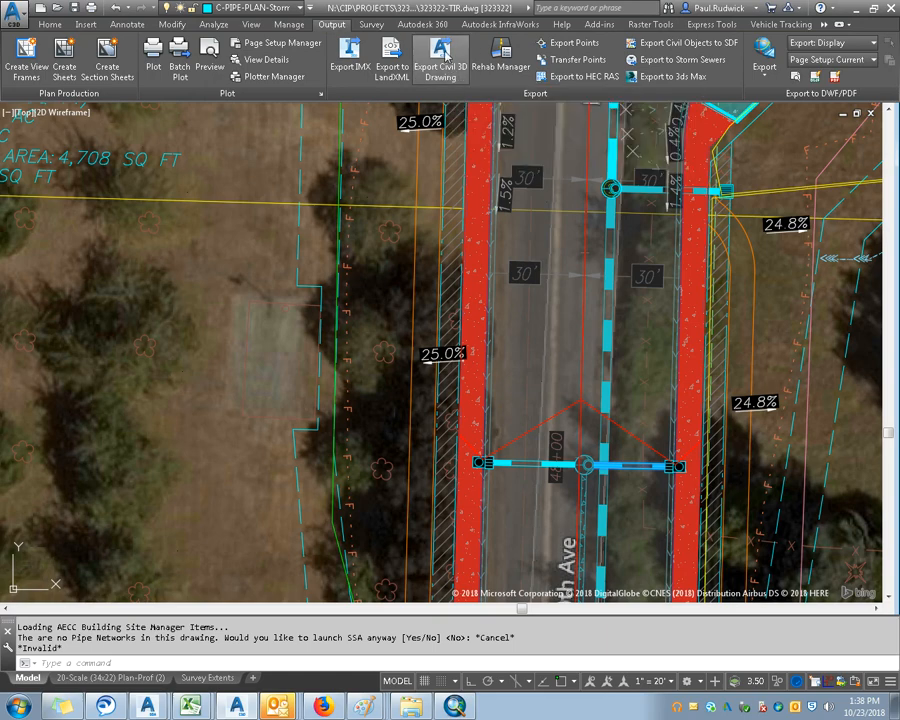
pyautogui.click(392, 57)
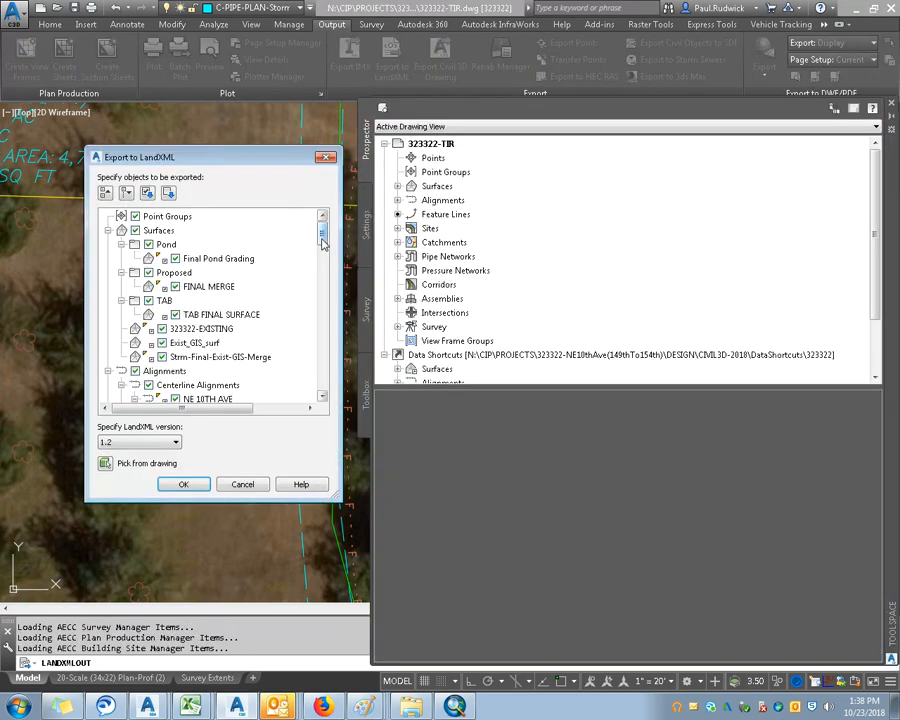
pyautogui.click(108, 372)
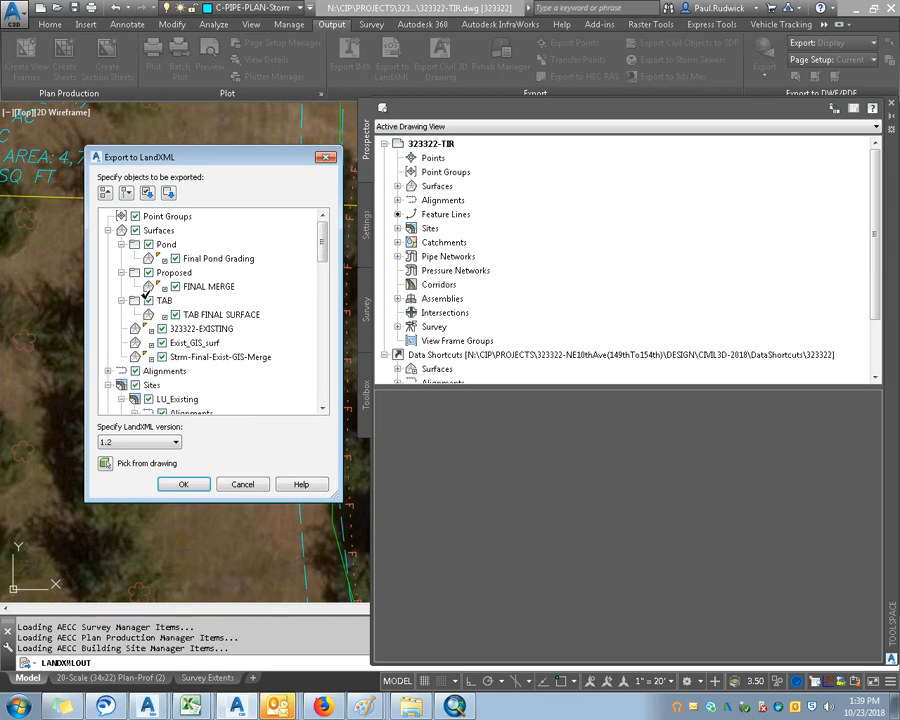
pyautogui.click(108, 230)
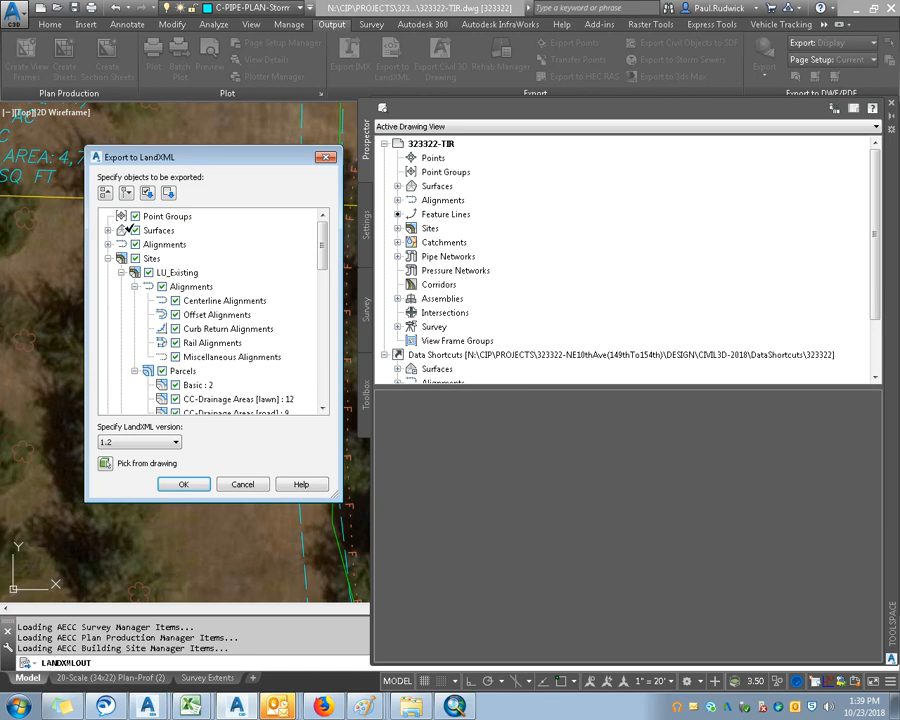
pyautogui.click(109, 231)
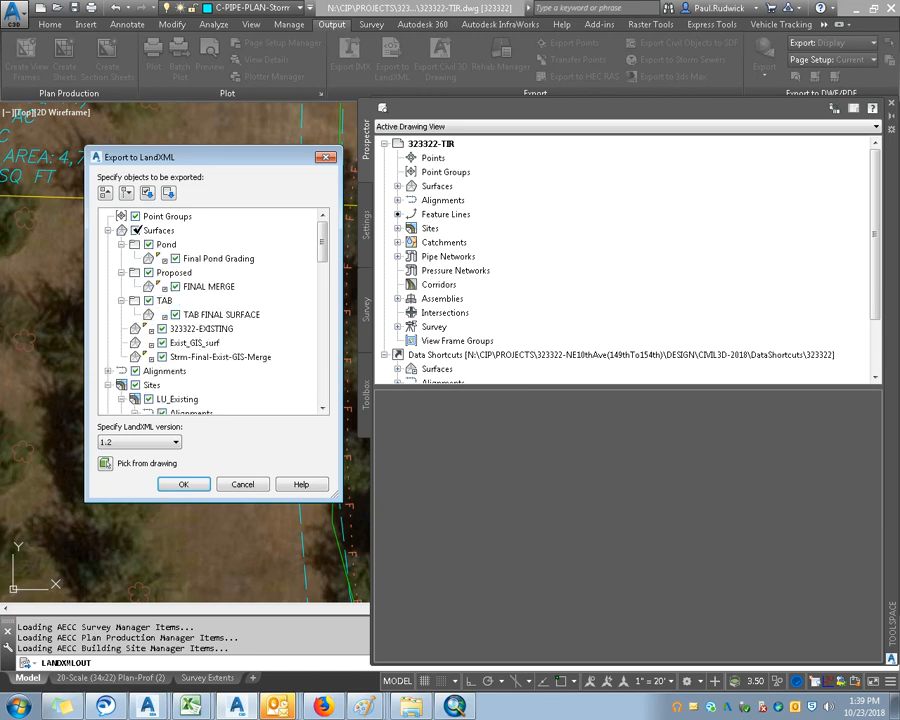
pyautogui.click(109, 231)
pyautogui.click(109, 244)
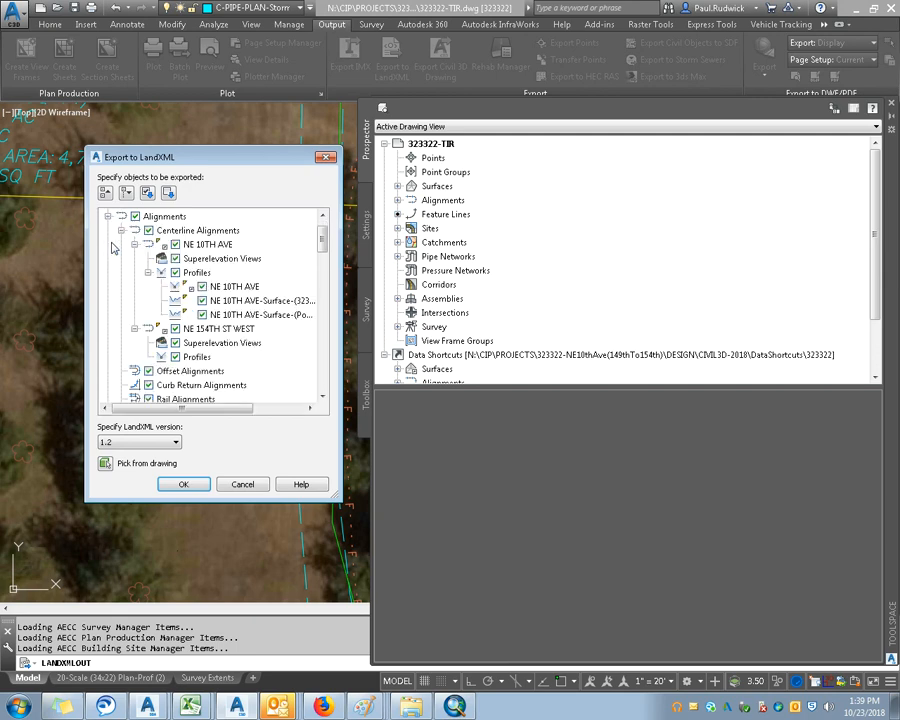
pyautogui.click(109, 218)
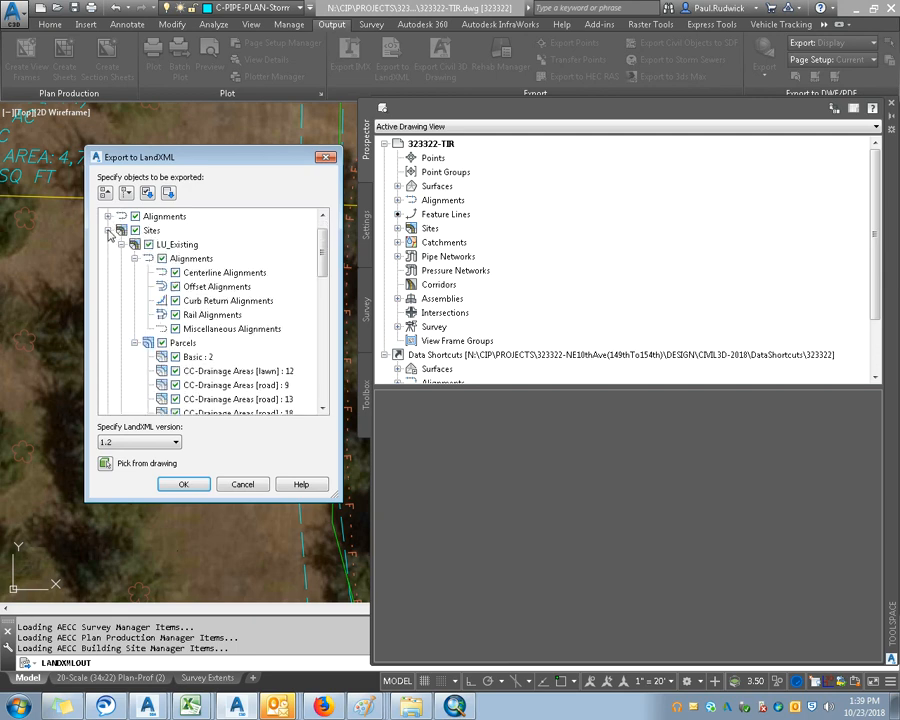
pyautogui.click(169, 193)
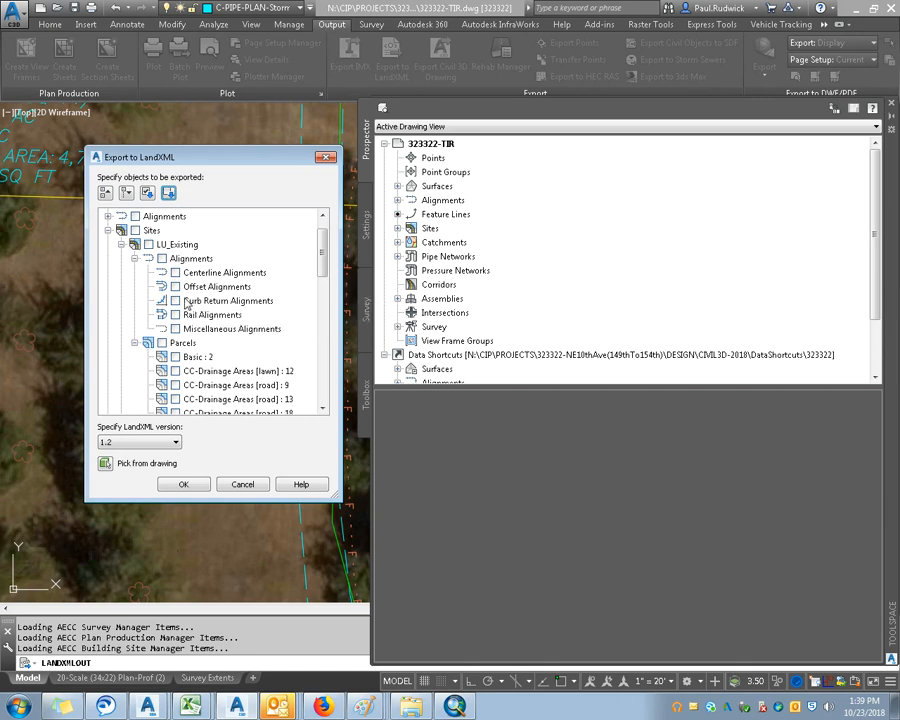
# Step: Include the parcels CC-Drainage Areas [lawn] : 12 and [road] : 9 from LU_Existing and [road] : 1 and [road] : 18 from LU_Proposed
pyautogui.click(134, 258)
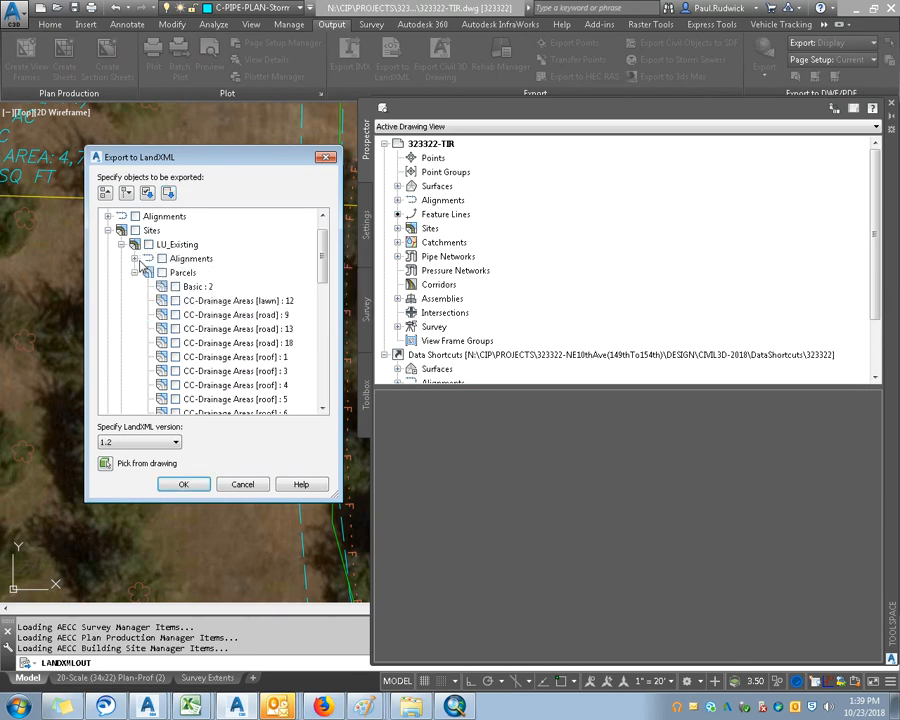
pyautogui.click(176, 300)
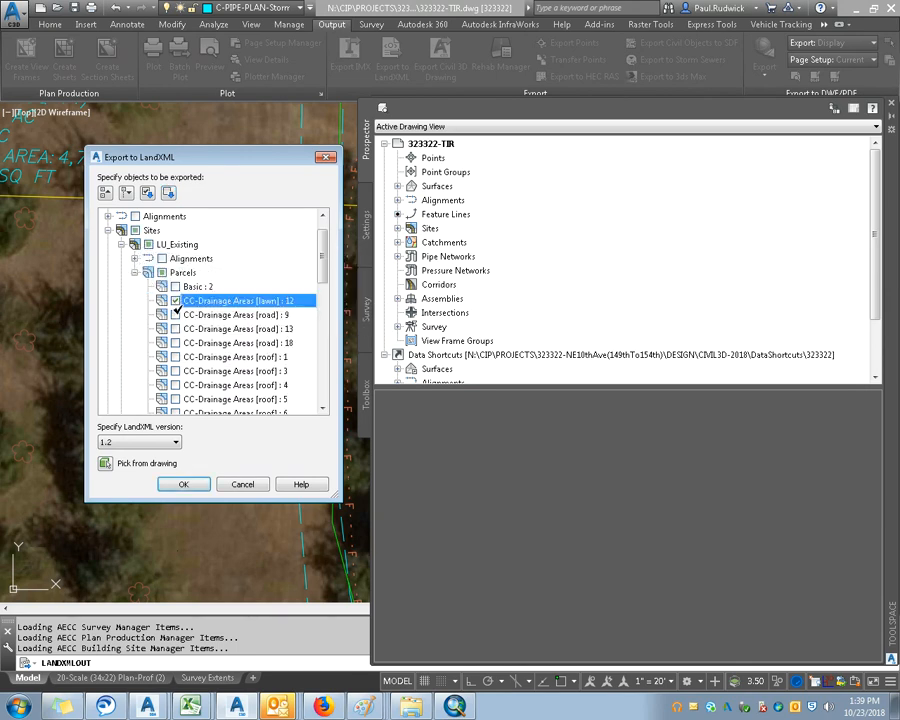
pyautogui.click(176, 314)
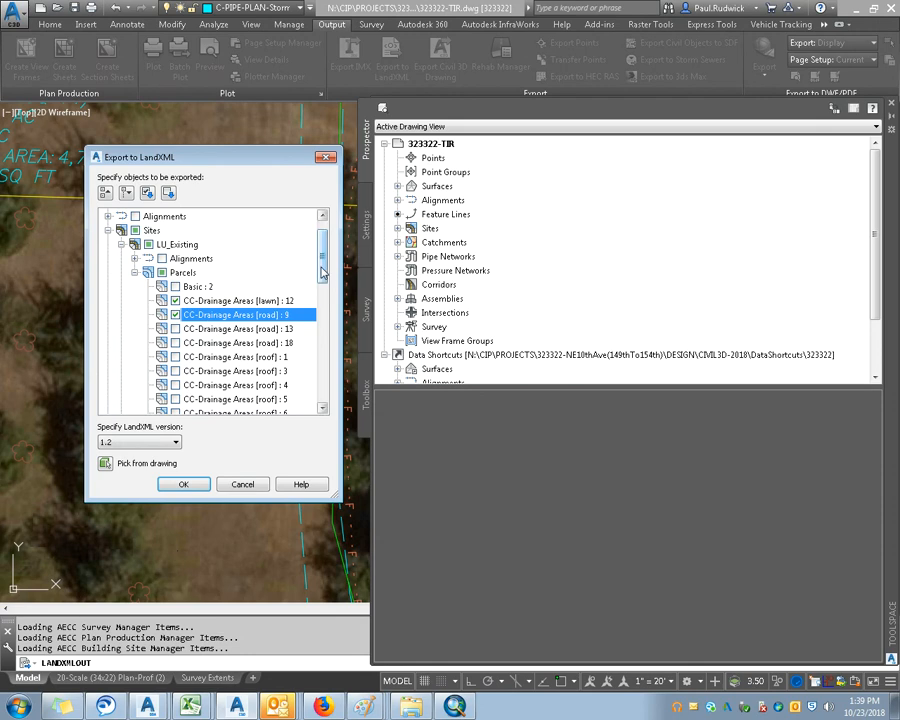
pyautogui.scroll(-4, 305, 272)
pyautogui.click(161, 300)
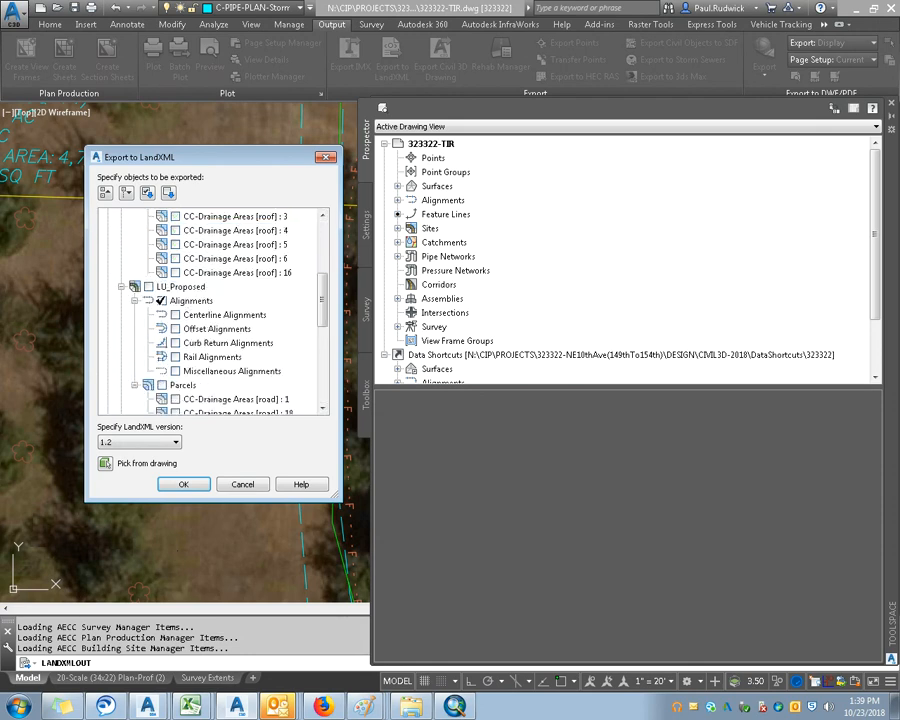
pyautogui.click(176, 399)
pyautogui.click(176, 411)
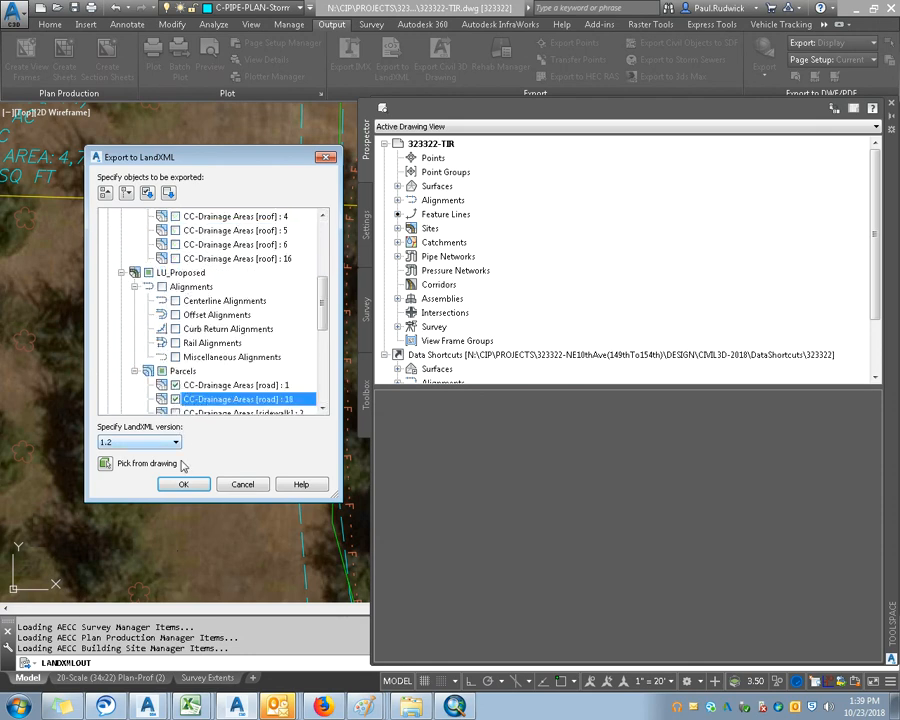
# Step: Export the chosen parcels as LandXML file landusexmlexampl in the Background (2of2) folder and close the Toolspace
pyautogui.click(183, 484)
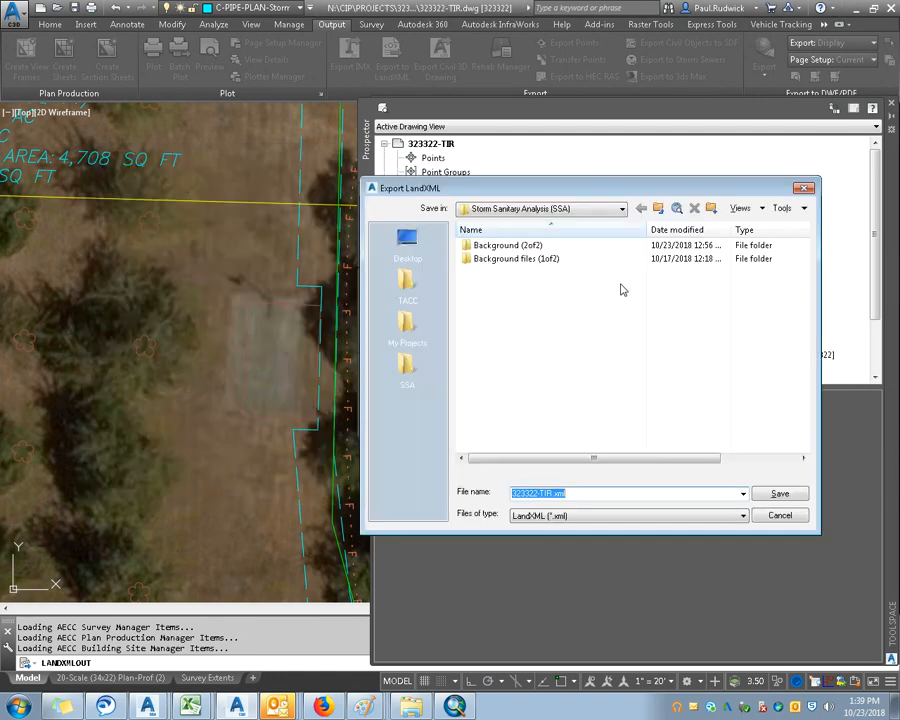
pyautogui.doubleClick(520, 245)
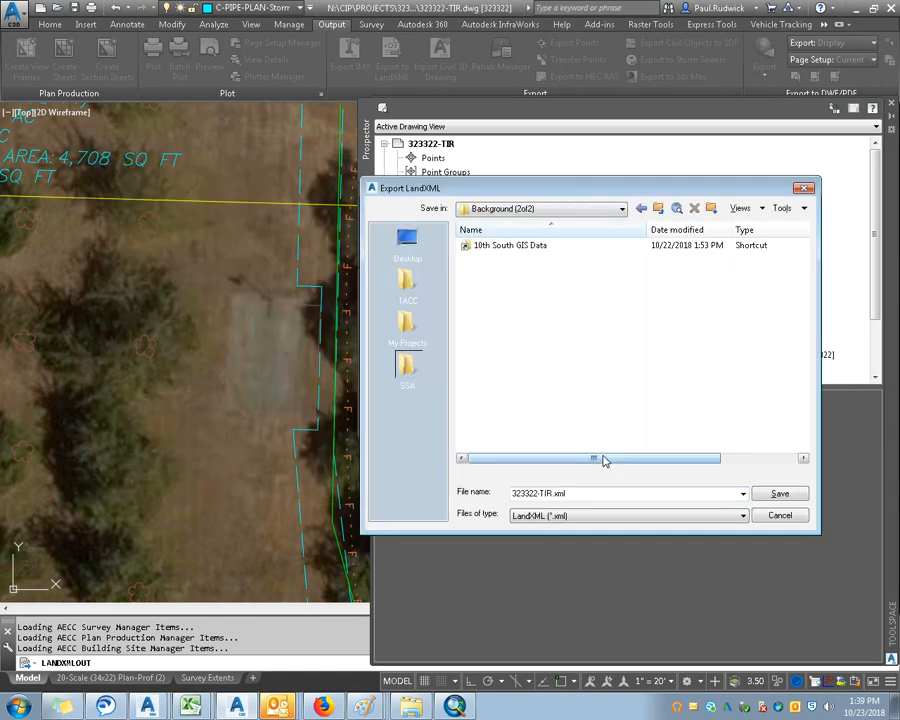
pyautogui.doubleClick(576, 493)
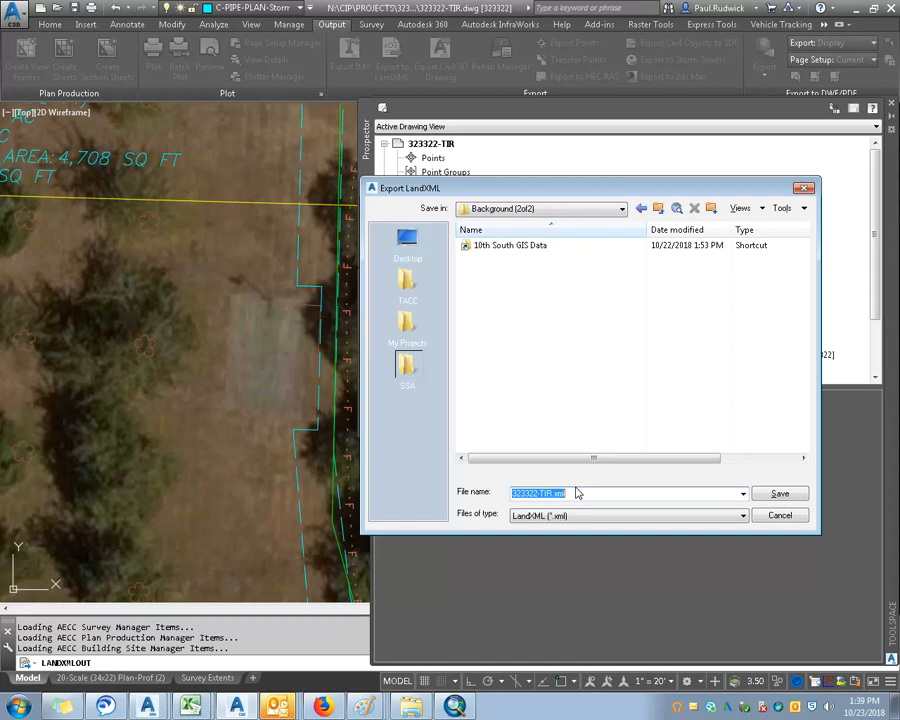
pyautogui.write('landusexmlexampl')
pyautogui.press('Return')
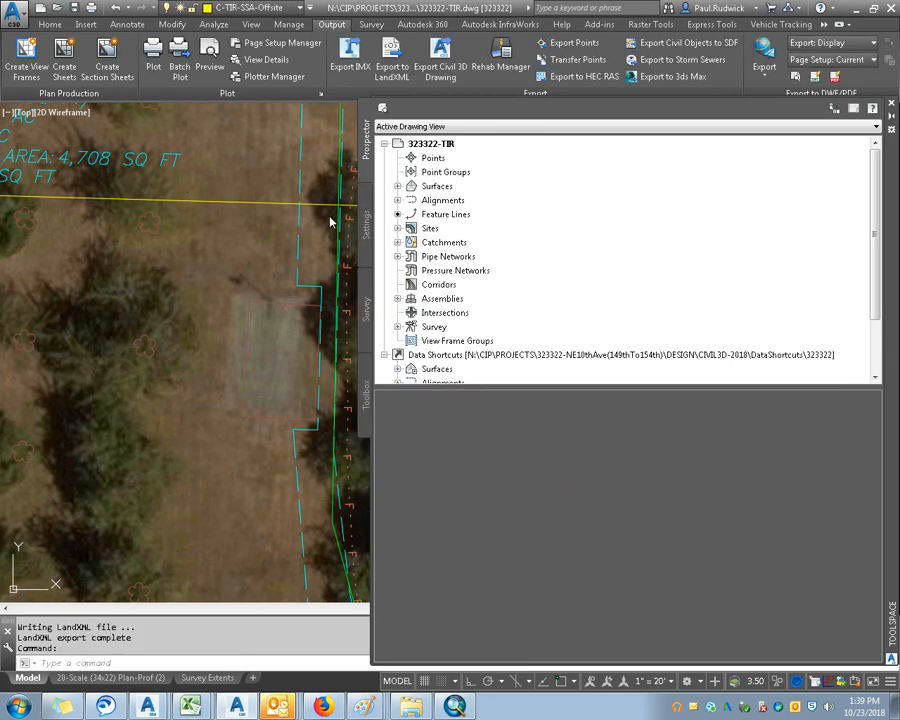
pyautogui.click(891, 104)
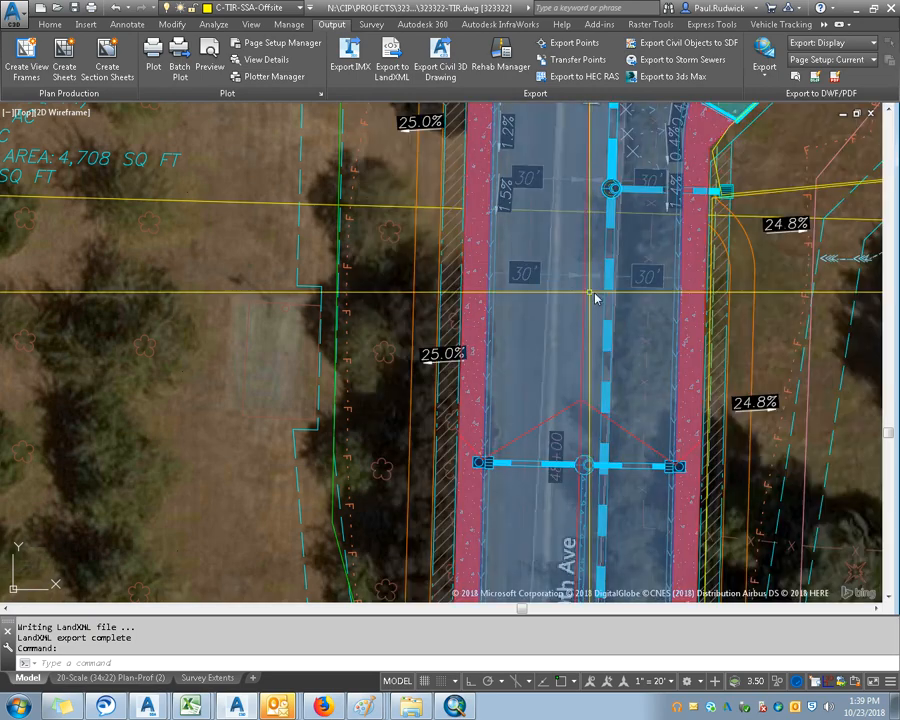
# Step: Turn on all layers in the drawing with LAYON
pyautogui.scroll(-3, 595, 297)
pyautogui.scroll(1, 600, 297)
pyautogui.press('Escape')
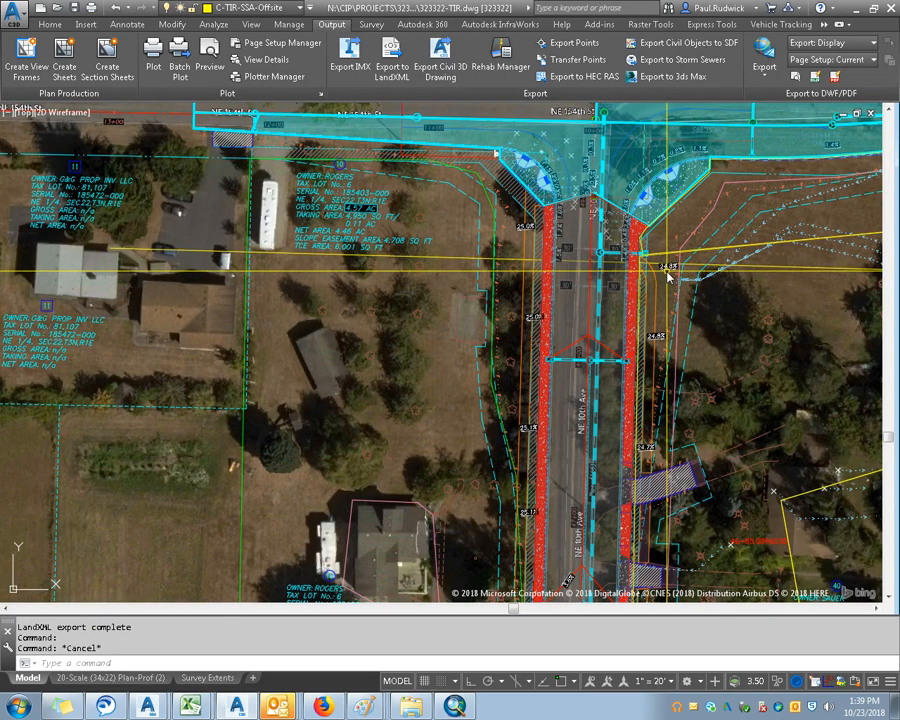
pyautogui.write('lay')
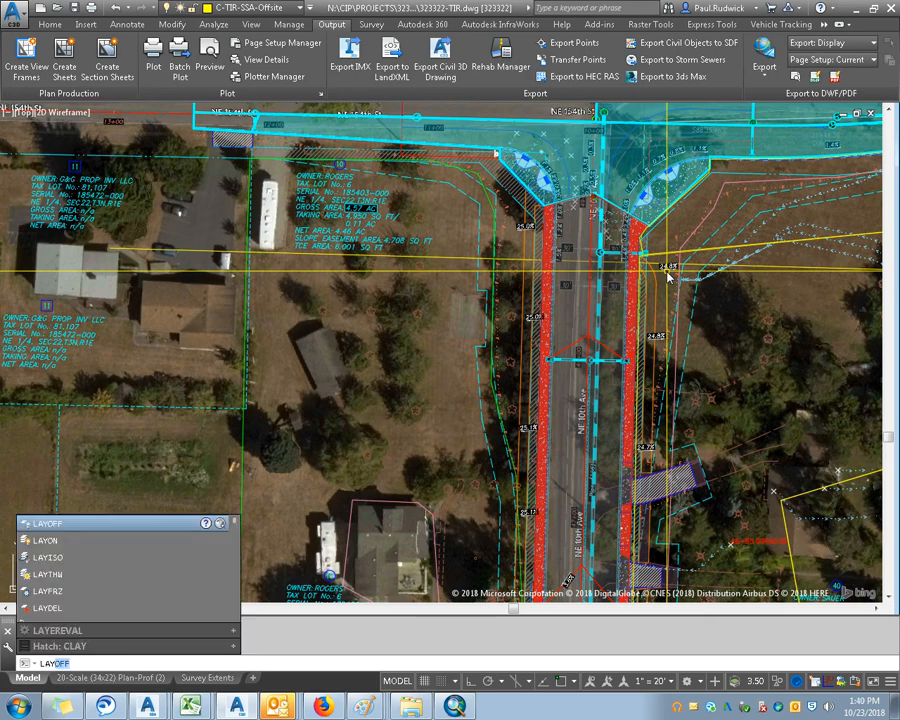
pyautogui.write('on')
pyautogui.press('Return')
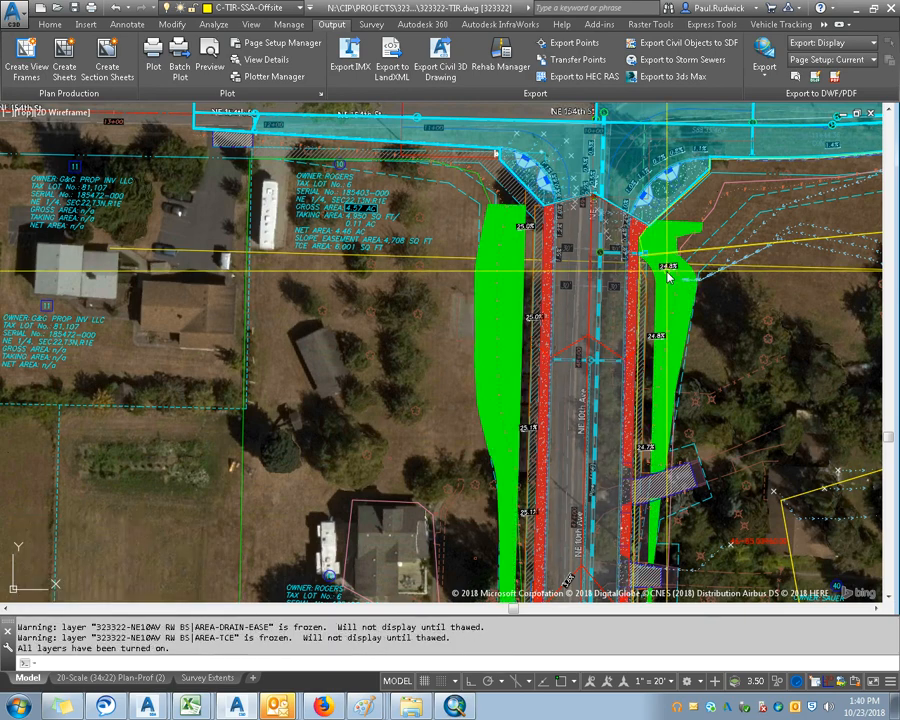
# Step: Select the green landscape hatch along both sides of NE 10th Ave to inspect its extent and layer, and clear the selection
pyautogui.scroll(-6, 484, 295)
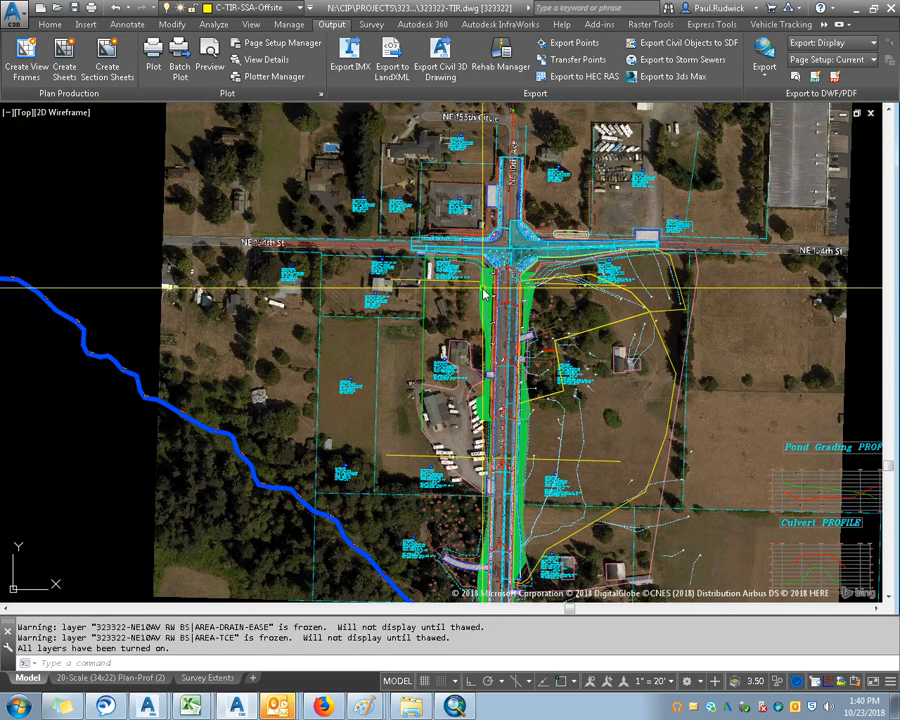
pyautogui.scroll(6, 484, 295)
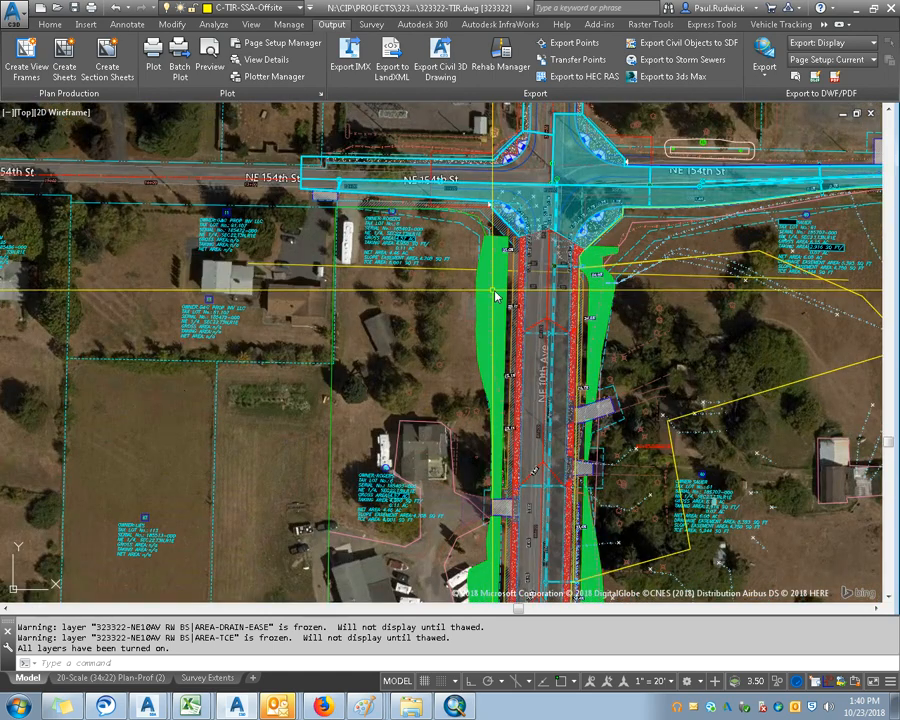
pyautogui.click(495, 295)
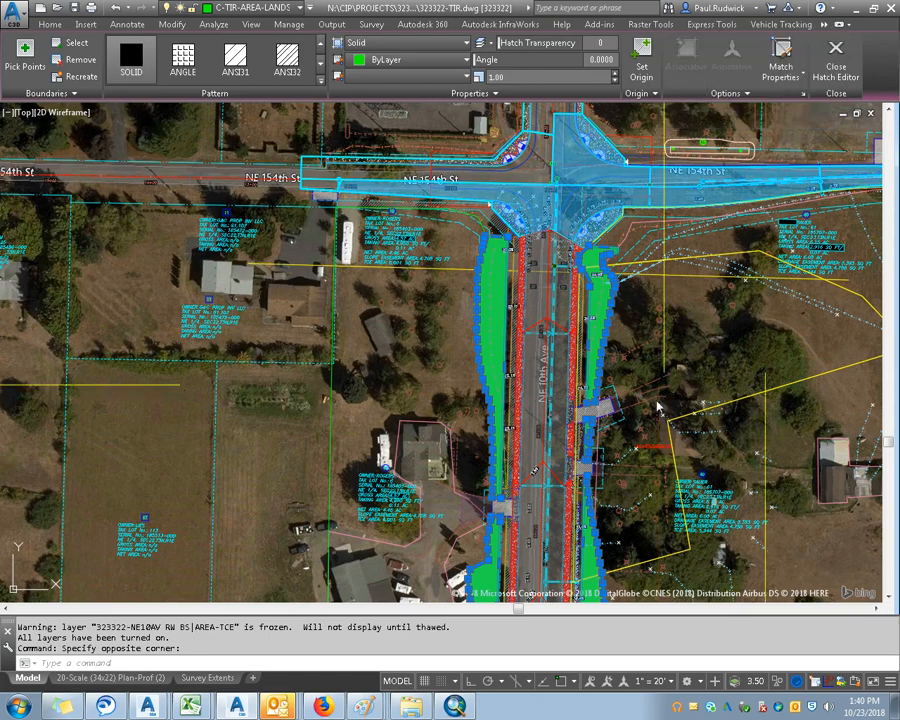
pyautogui.press('Escape')
# Step: Examine the hatched land use areas from NE 10th Ave down to NE 149th St beside the pond
pyautogui.scroll(4, 572, 330)
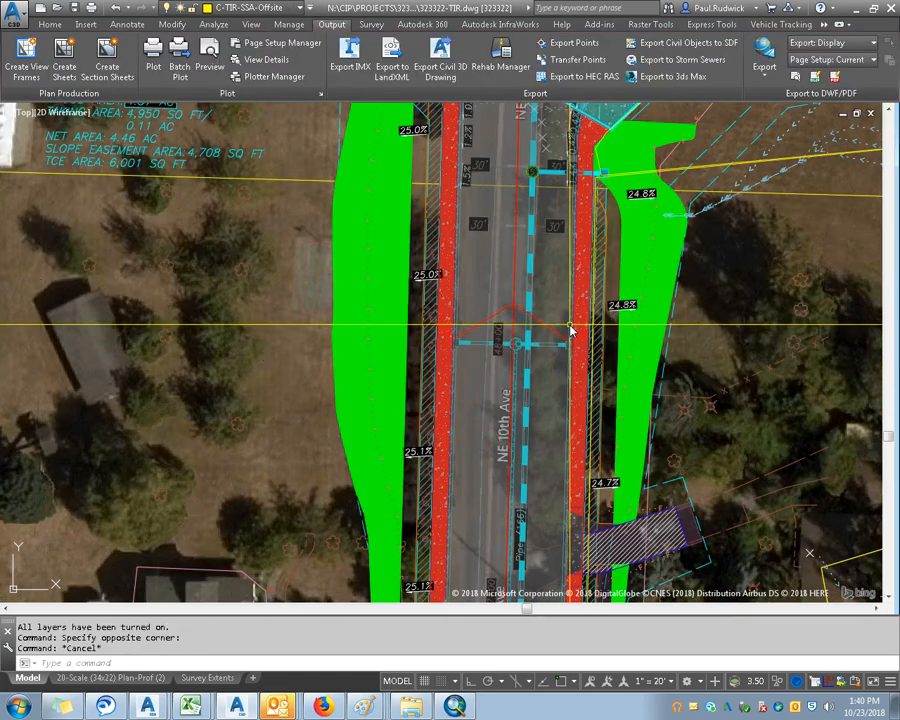
pyautogui.scroll(-6, 554, 305)
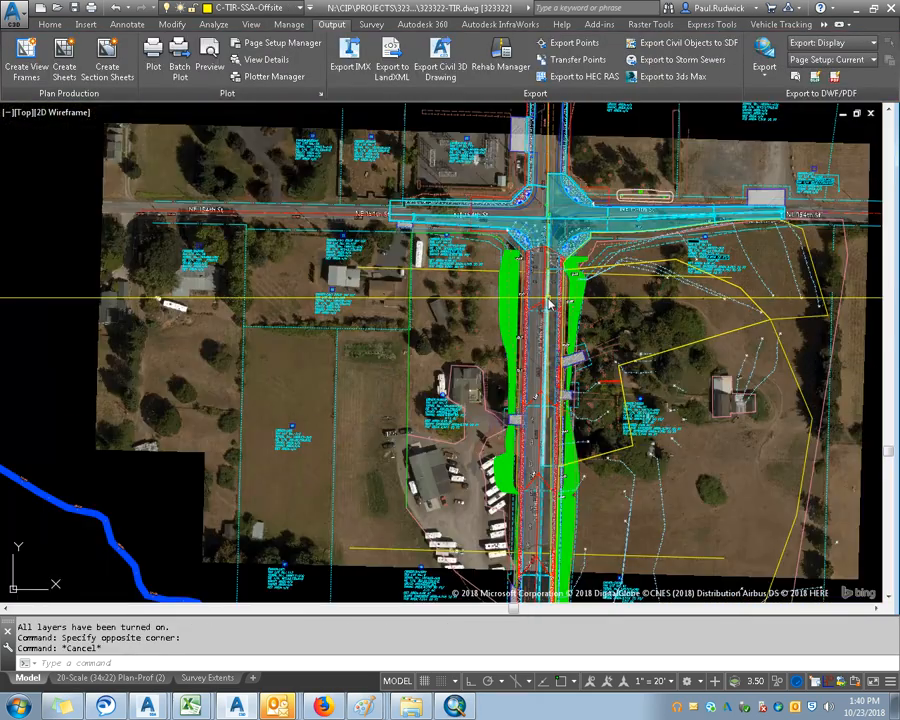
pyautogui.scroll(-2, 666, 425)
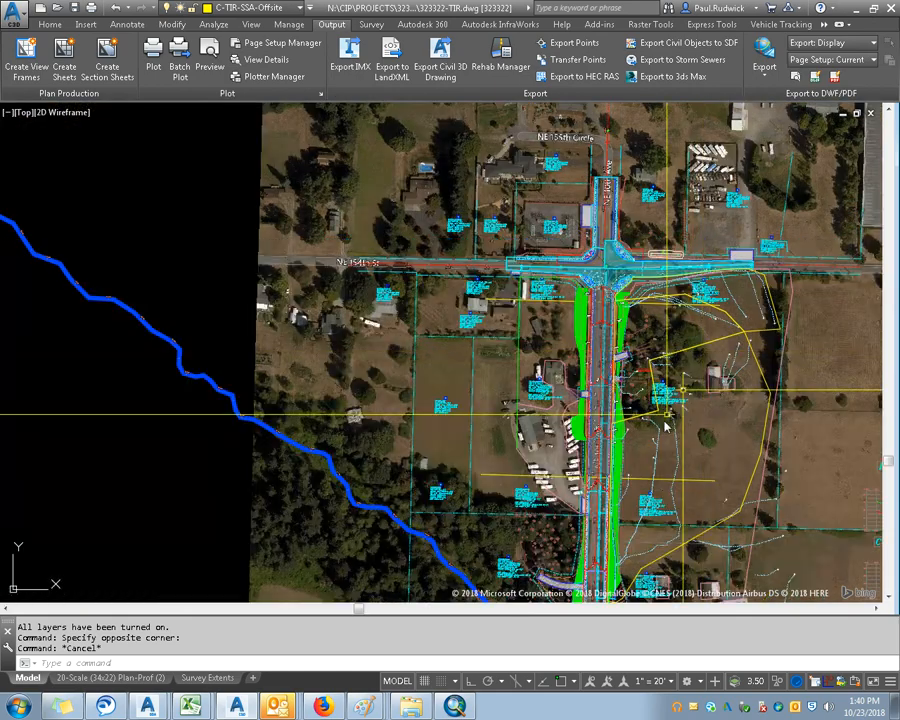
pyautogui.moveTo(668, 414); pyautogui.dragTo(685, 89)
pyautogui.scroll(-2, 612, 440)
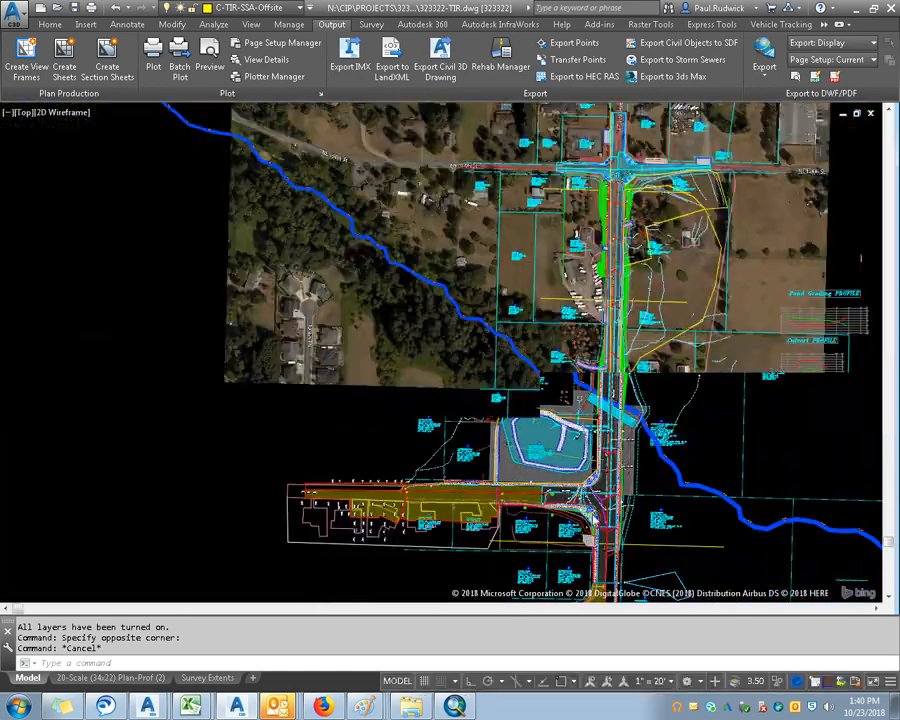
pyautogui.scroll(-2, 514, 597)
pyautogui.scroll(4, 516, 590)
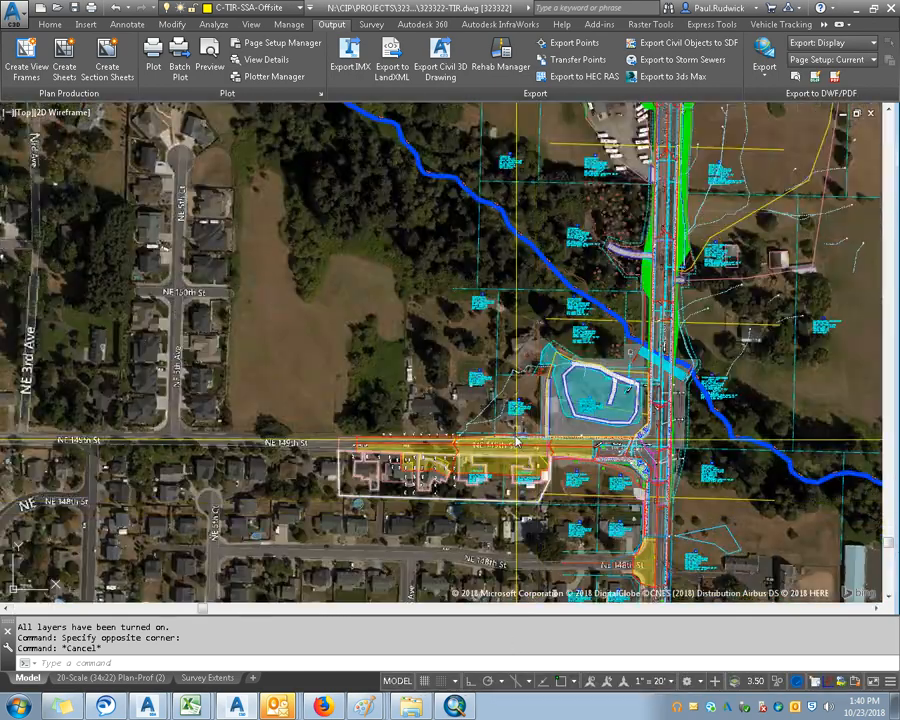
pyautogui.scroll(4, 517, 440)
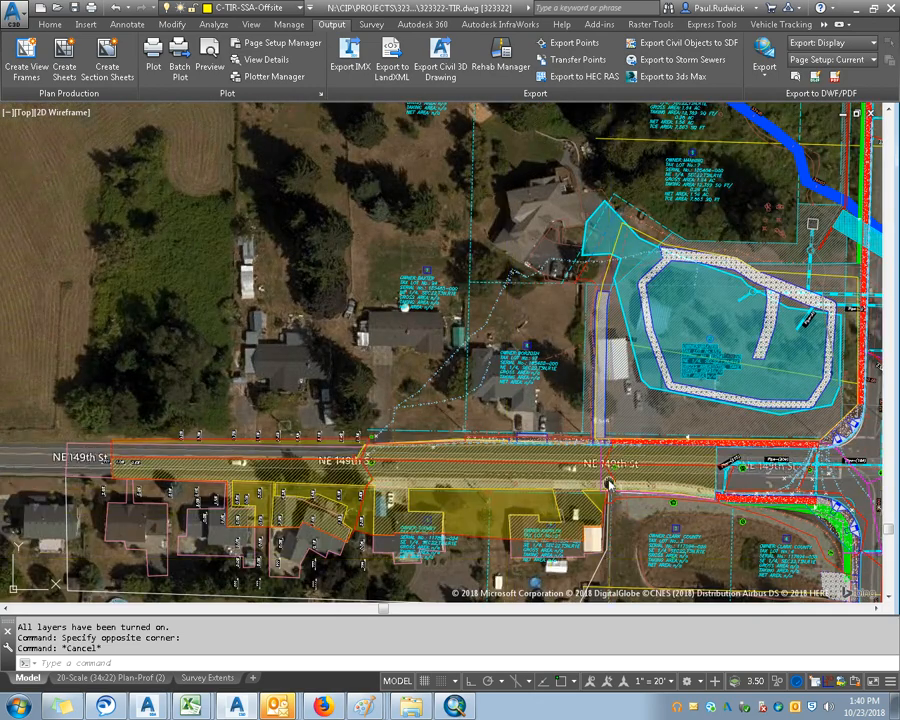
pyautogui.moveTo(609, 484); pyautogui.dragTo(607, 432)
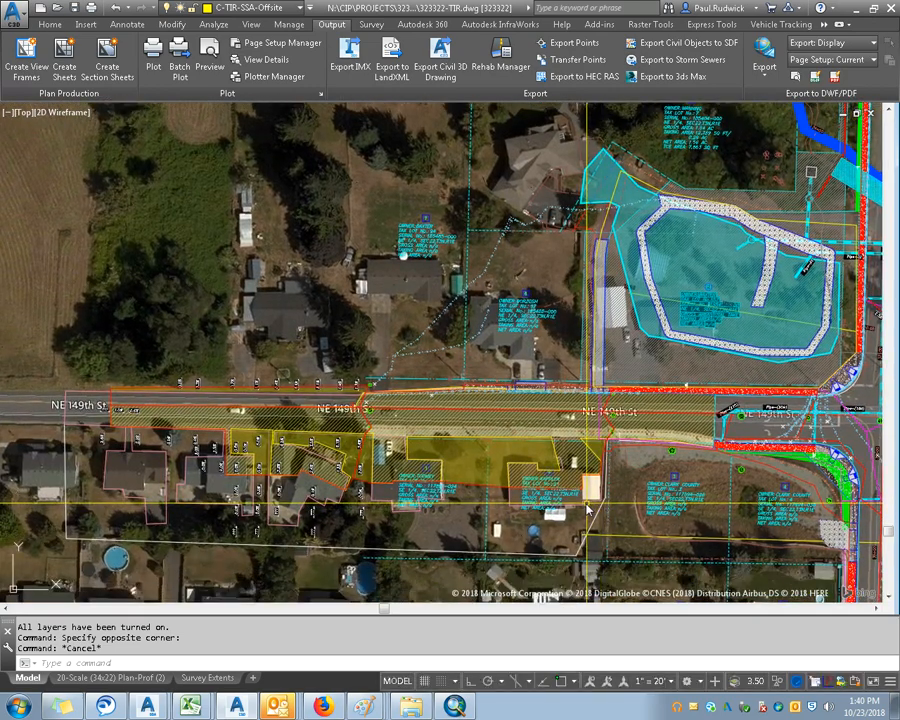
# Step: Select the basin boundary around the houses south of NE 149th St to inspect it, and clear the selection
pyautogui.click(588, 509)
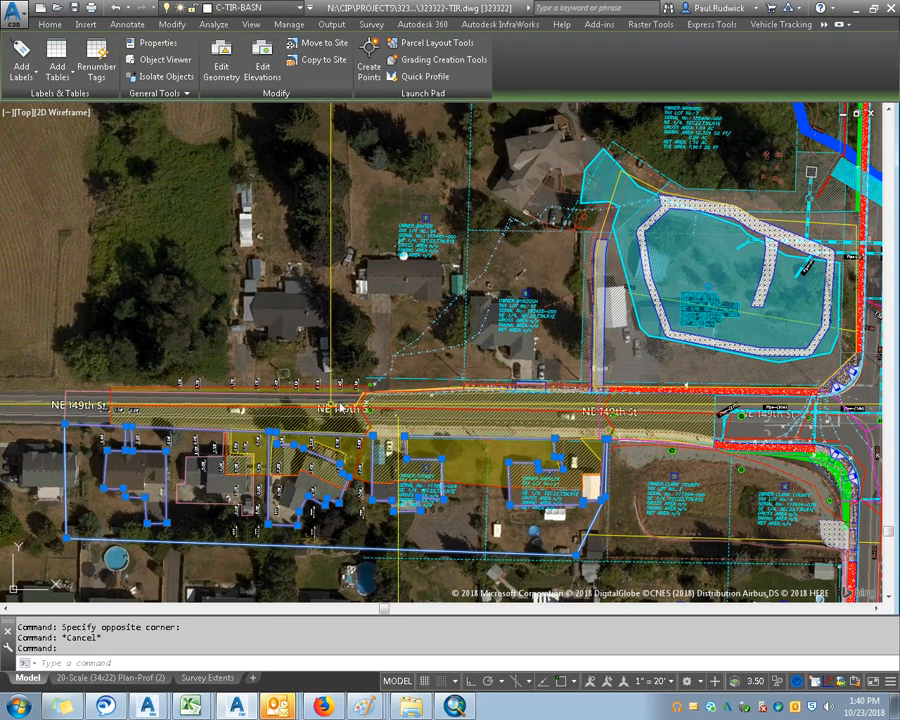
pyautogui.press('Escape')
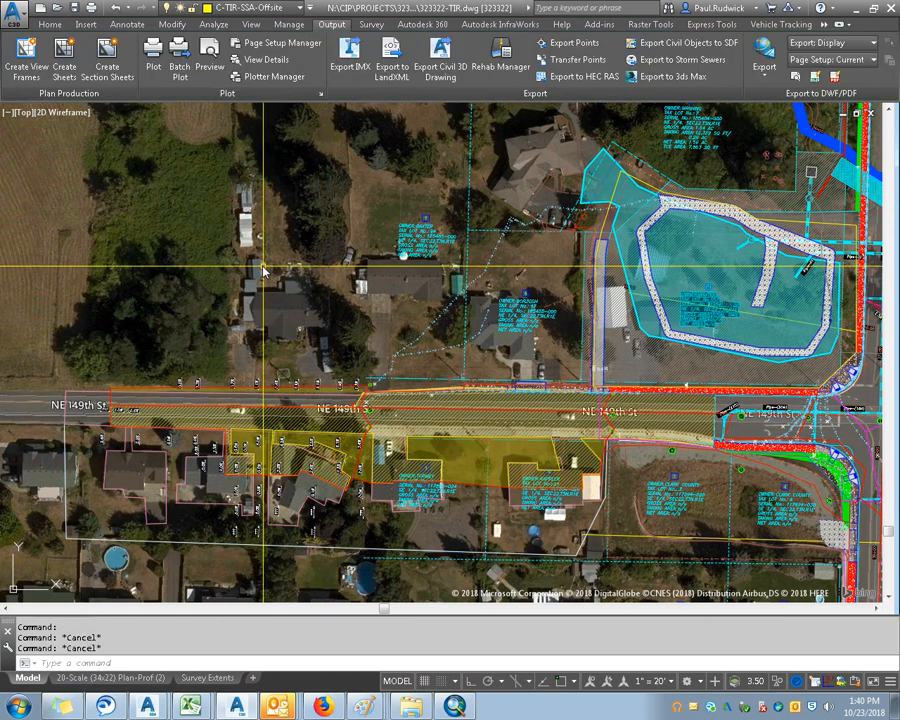
# Step: Draw a closed five-sided polyline as a sample area around the trees north of NE 149th St
pyautogui.write('pl')
pyautogui.press('Return')
pyautogui.click(265, 257)
pyautogui.click(313, 220)
pyautogui.click(350, 257)
pyautogui.click(315, 294)
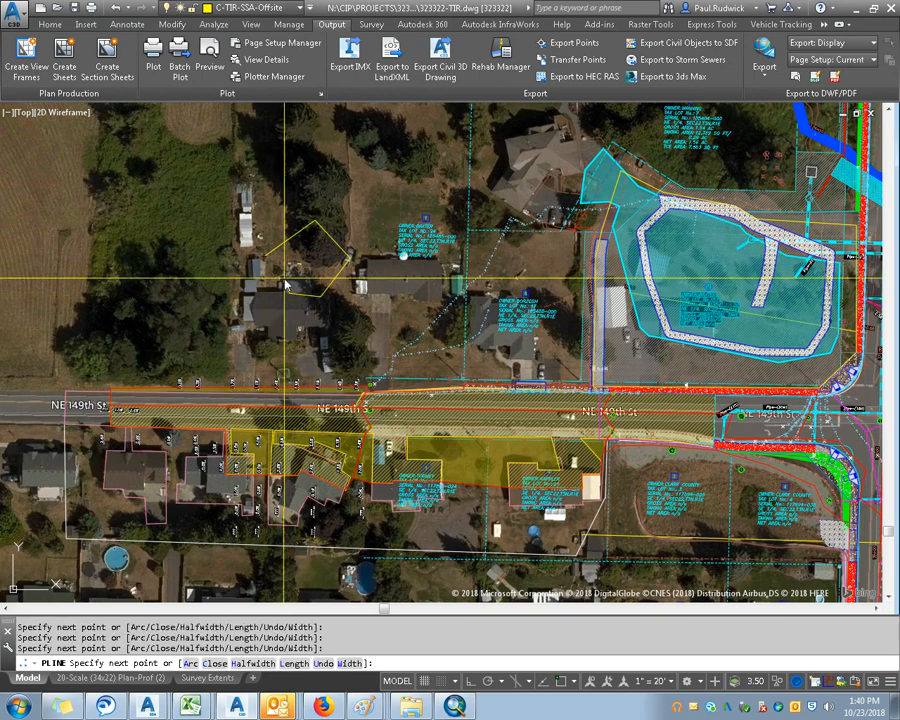
pyautogui.click(290, 291)
pyautogui.write('c')
pyautogui.press('Return')
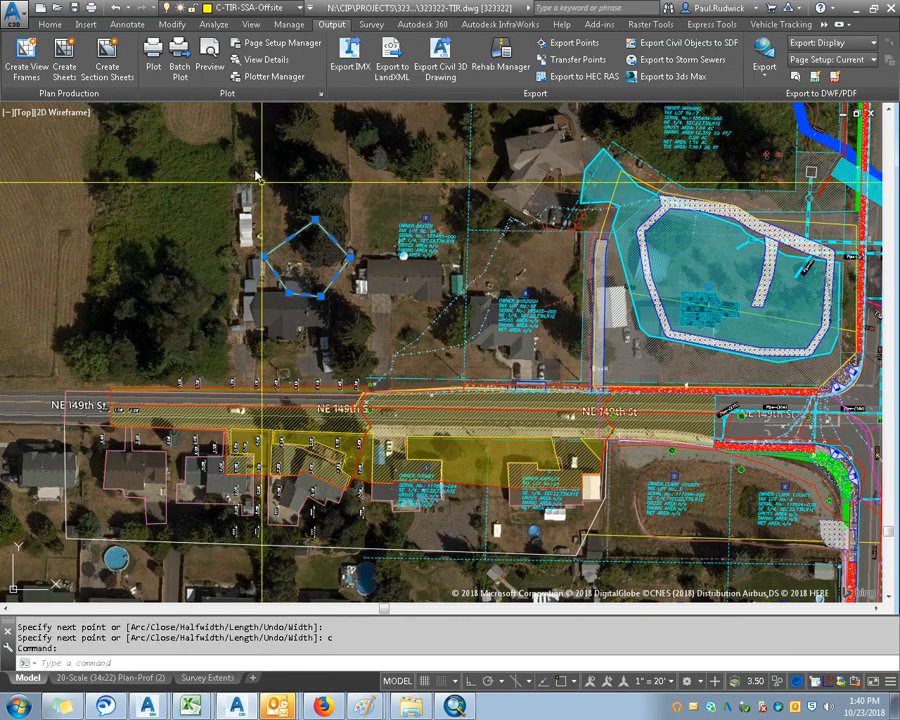
pyautogui.press('Escape')
pyautogui.press('Escape')
# Step: Look up the parcel creation commands and undo the sample polyline
pyautogui.click(50, 24)
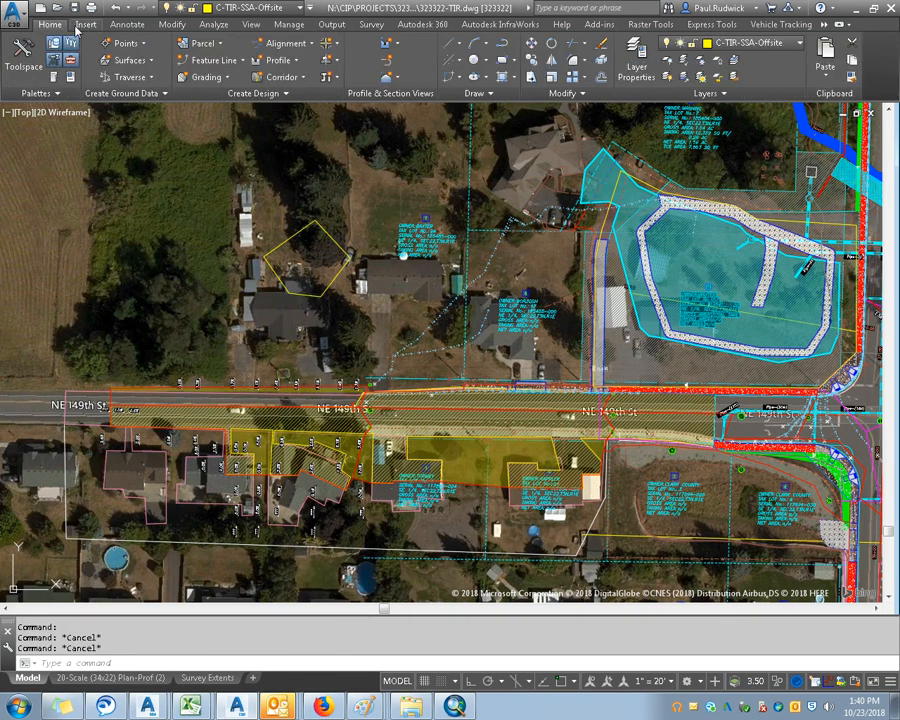
pyautogui.click(205, 46)
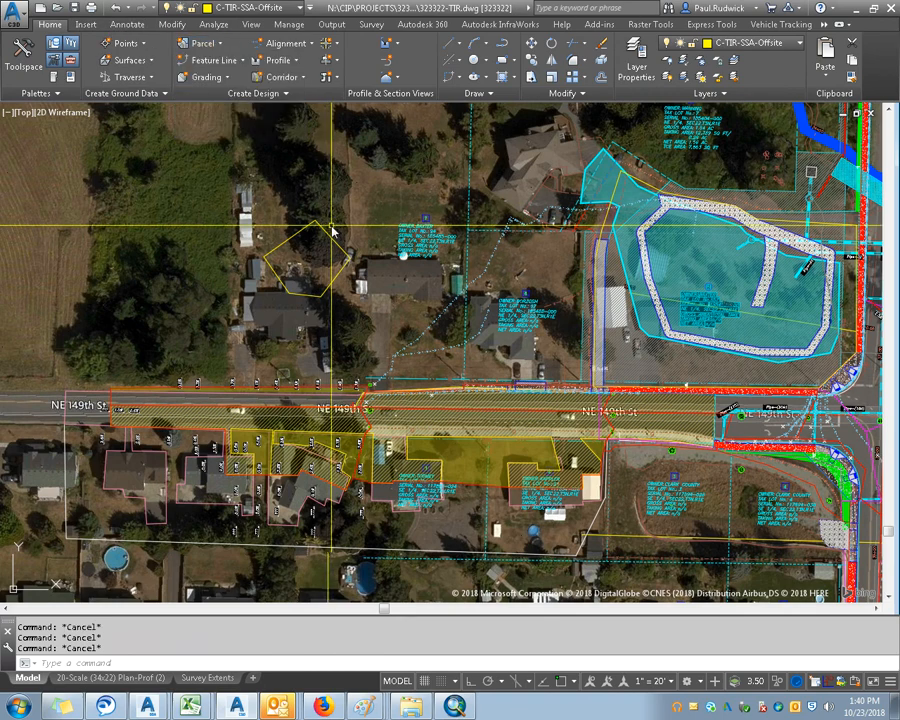
pyautogui.hotkey('ctrl', 'z')
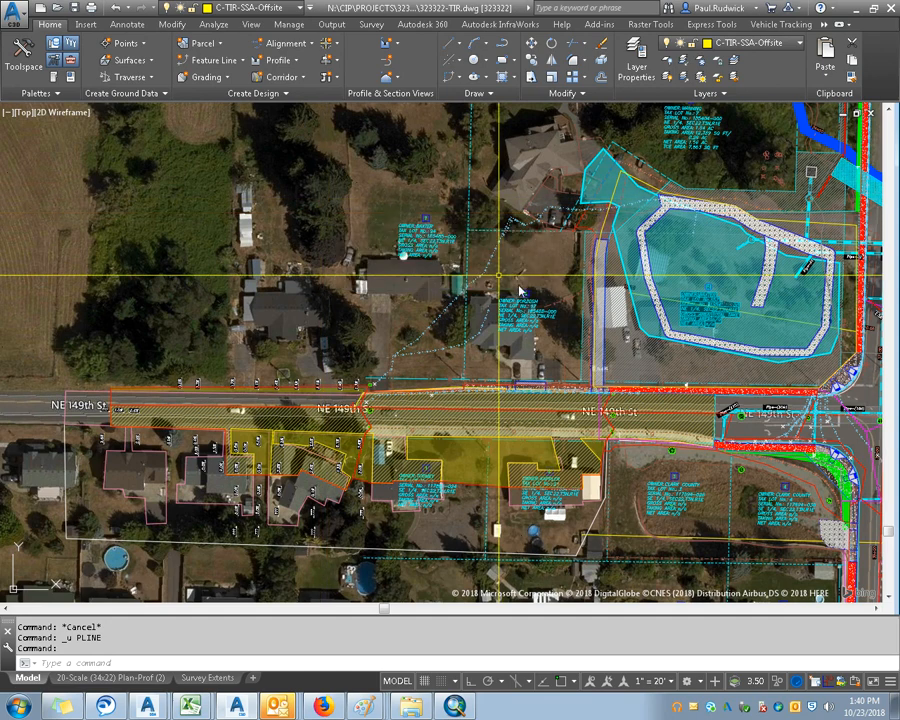
# Step: Switch to the Storm and Sanitary Analysis window with its empty plan view
pyautogui.moveTo(522, 248)
pyautogui.mouseDown()
pyautogui.moveTo(490, 313)
pyautogui.moveTo(435, 337)
pyautogui.moveTo(374, 347)
pyautogui.mouseUp()
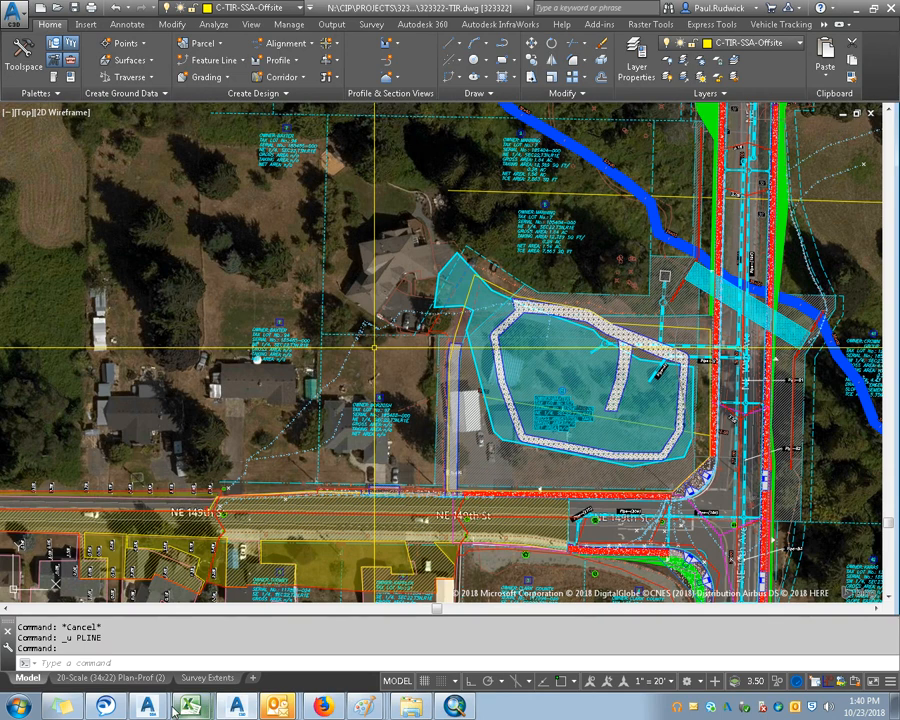
pyautogui.moveTo(147, 706)
pyautogui.click(120, 650)
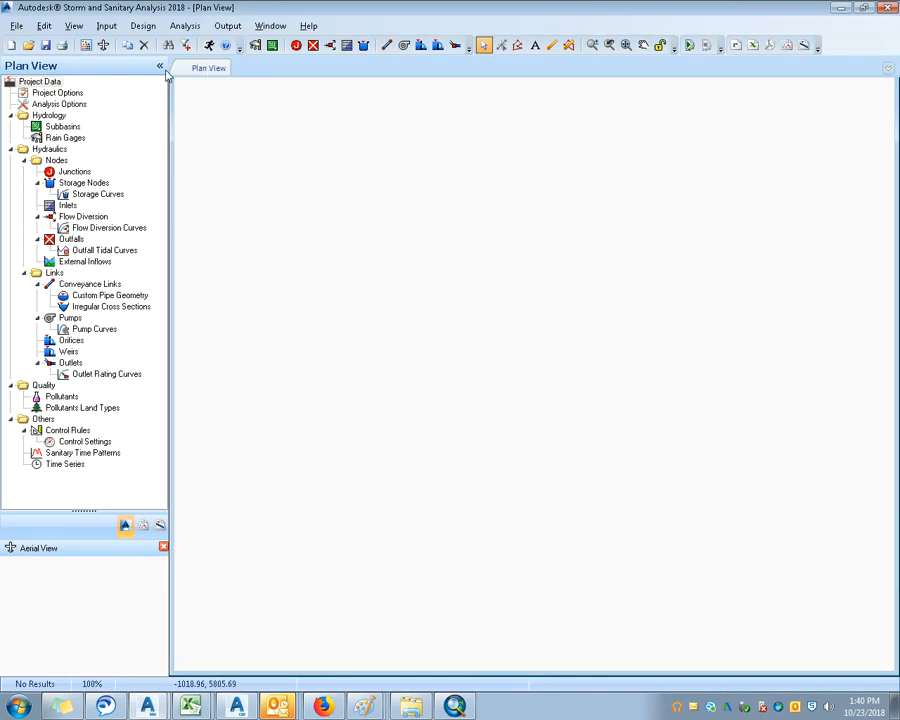
pyautogui.click(16, 25)
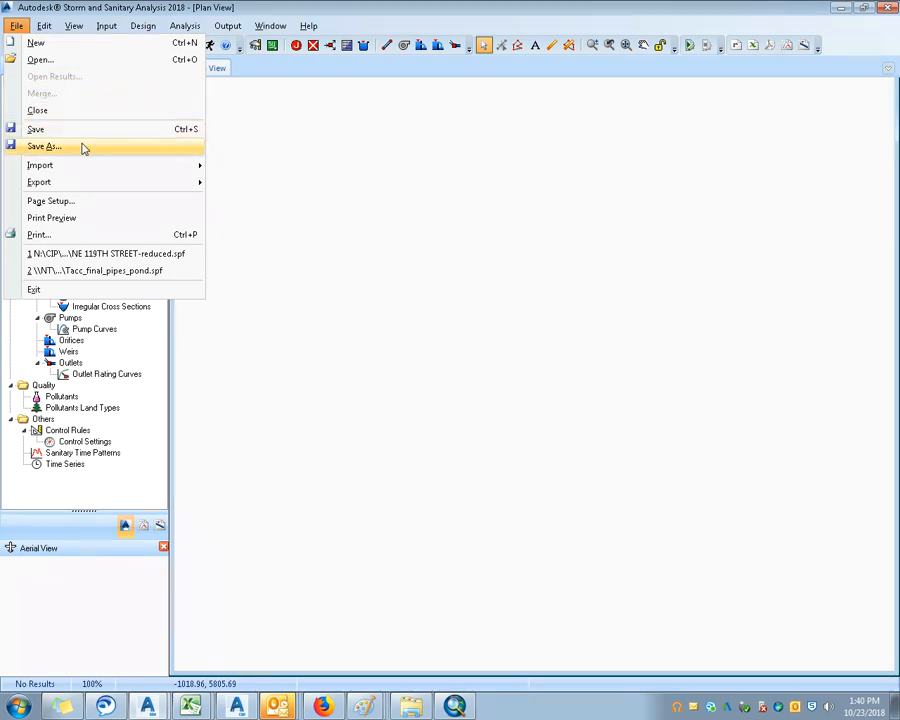
pyautogui.moveTo(88, 164)
pyautogui.click(228, 181)
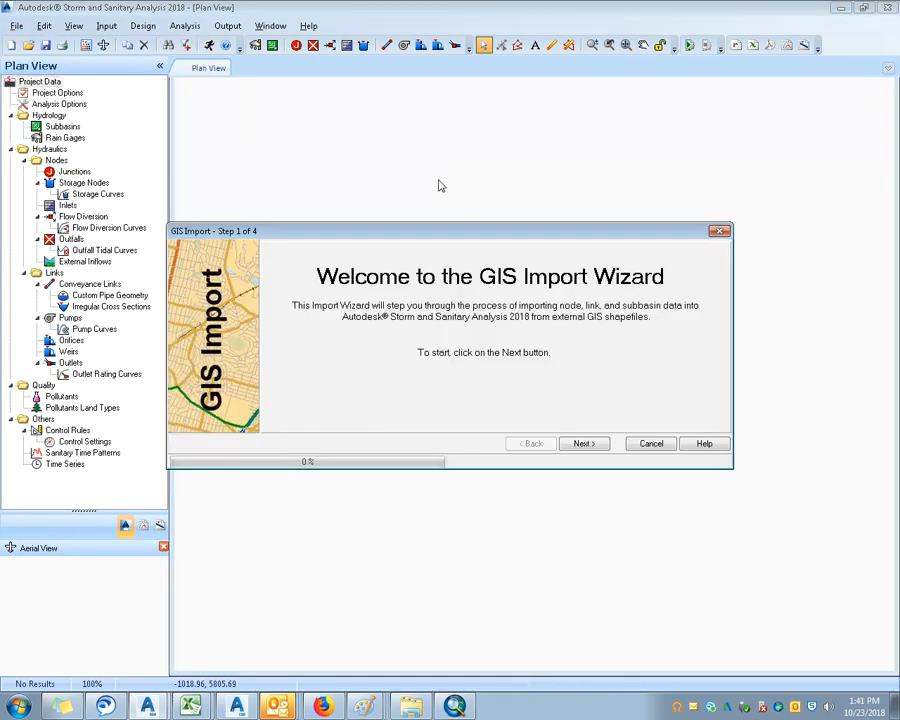
pyautogui.press('Escape')
# Step: Import the LandXML file landusexmlexample.xml from the Background (2of2) folder
pyautogui.click(16, 25)
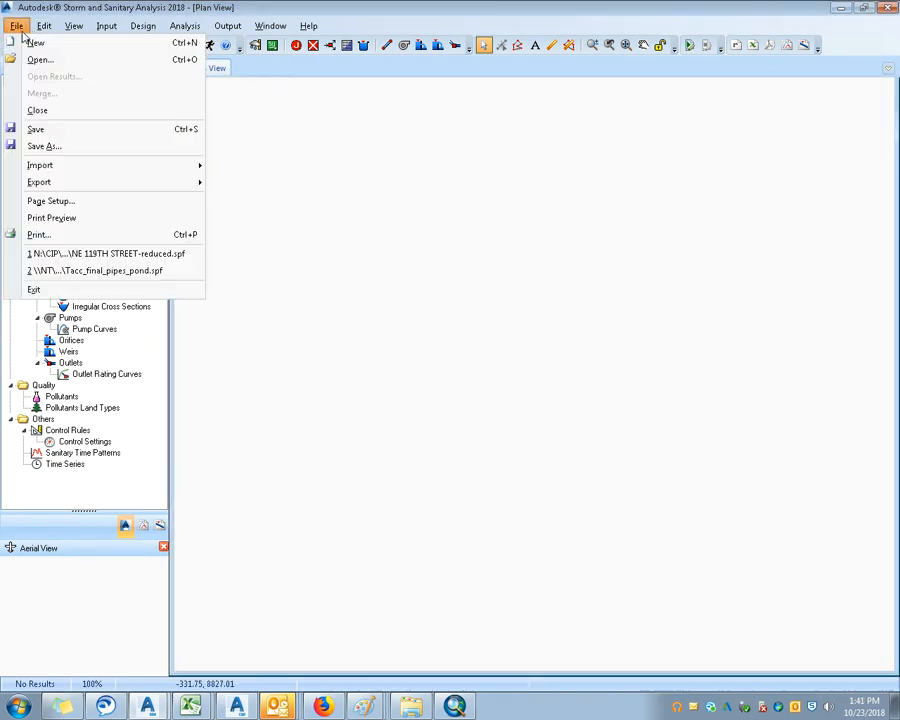
pyautogui.moveTo(88, 168)
pyautogui.click(252, 198)
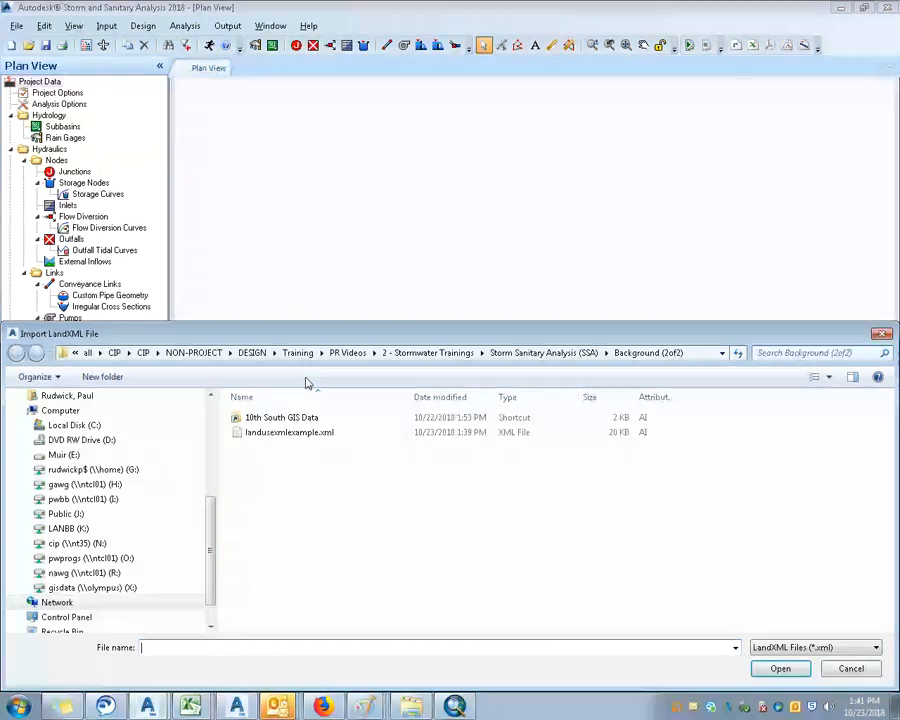
pyautogui.doubleClick(328, 432)
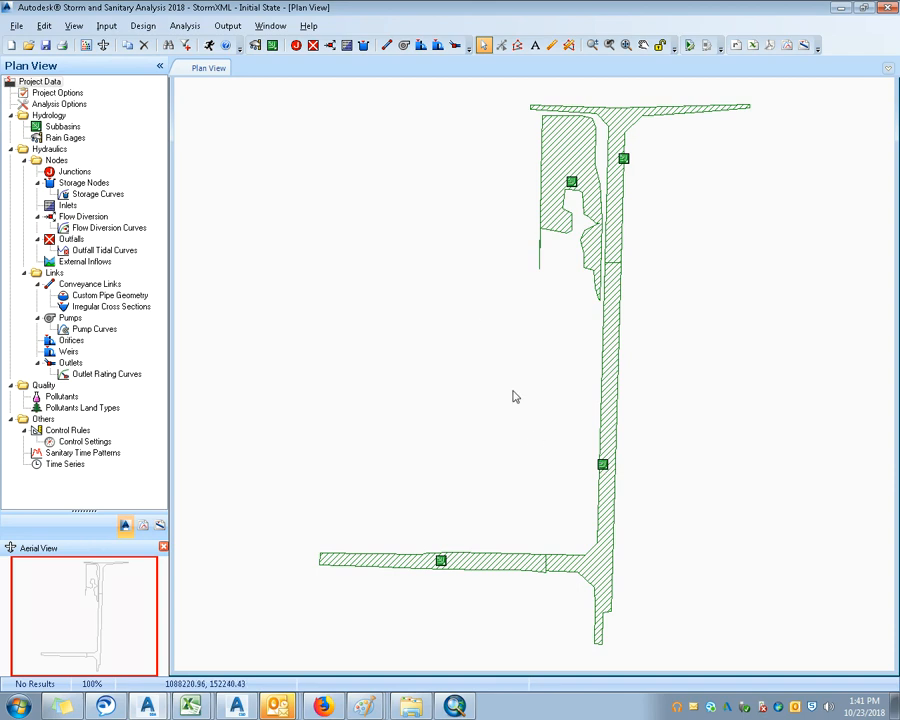
pyautogui.click(15, 27)
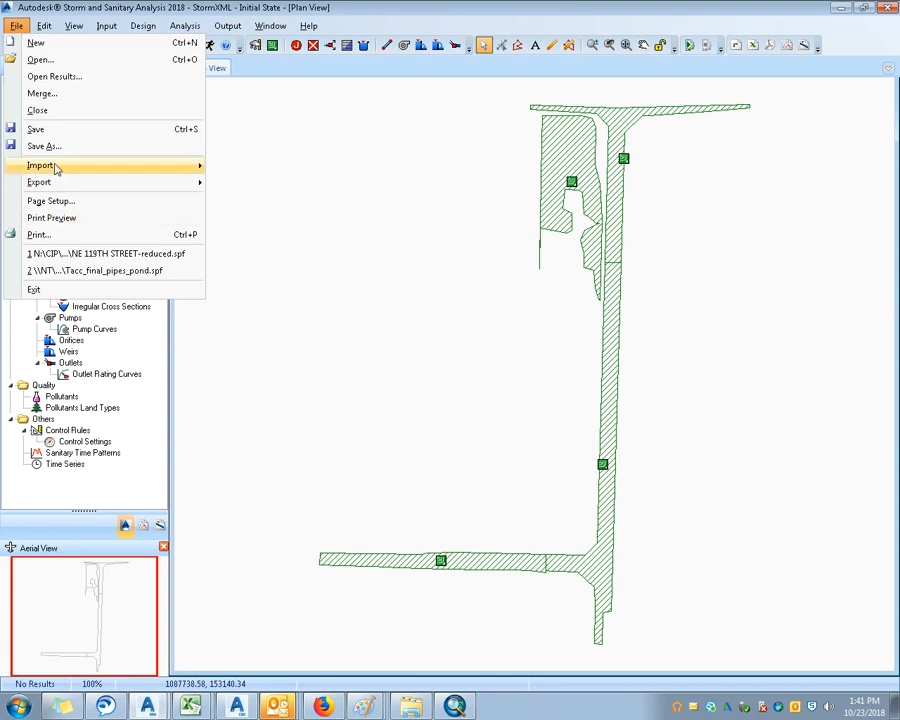
pyautogui.moveTo(56, 168)
pyautogui.click(240, 199)
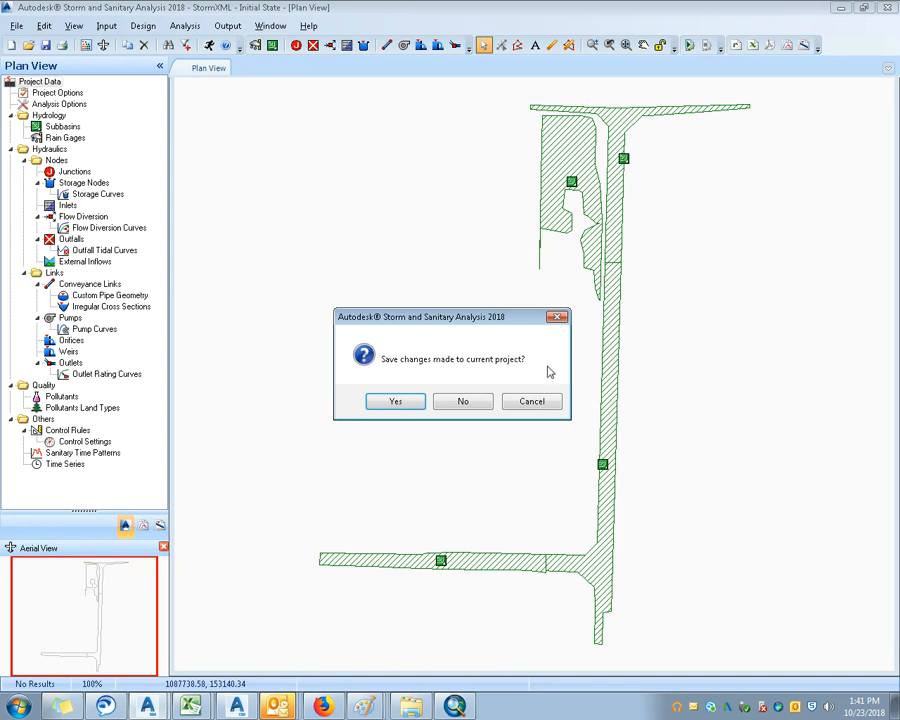
pyautogui.press('Escape')
# Step: Switch to the Civil 3D drawing, start a LandXML export with all objects deselected, and collapse the surfaces and alignments groups
pyautogui.click(238, 707)
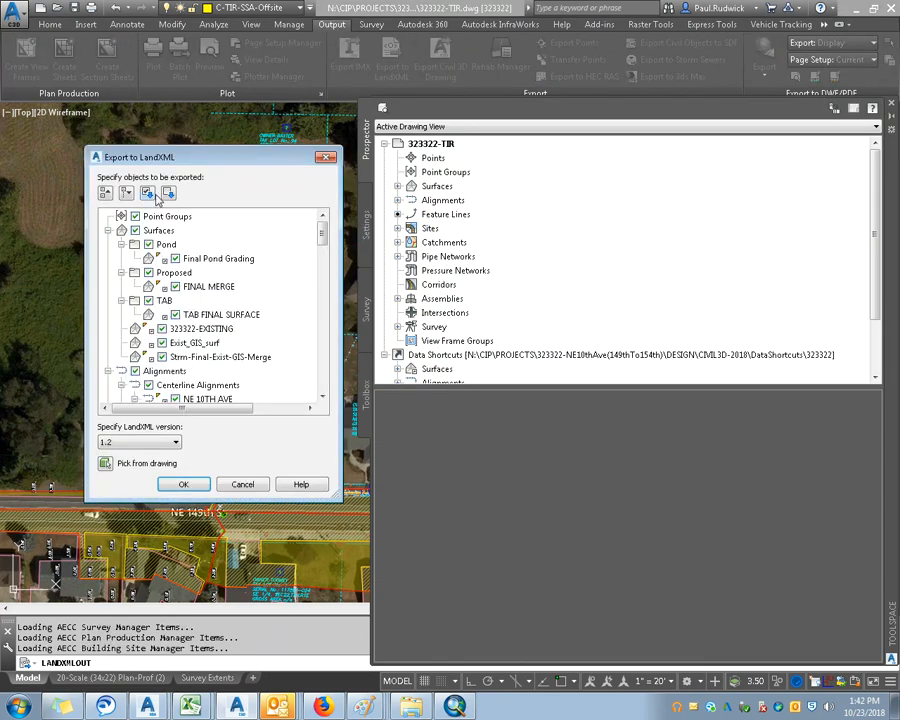
pyautogui.click(168, 193)
pyautogui.click(108, 231)
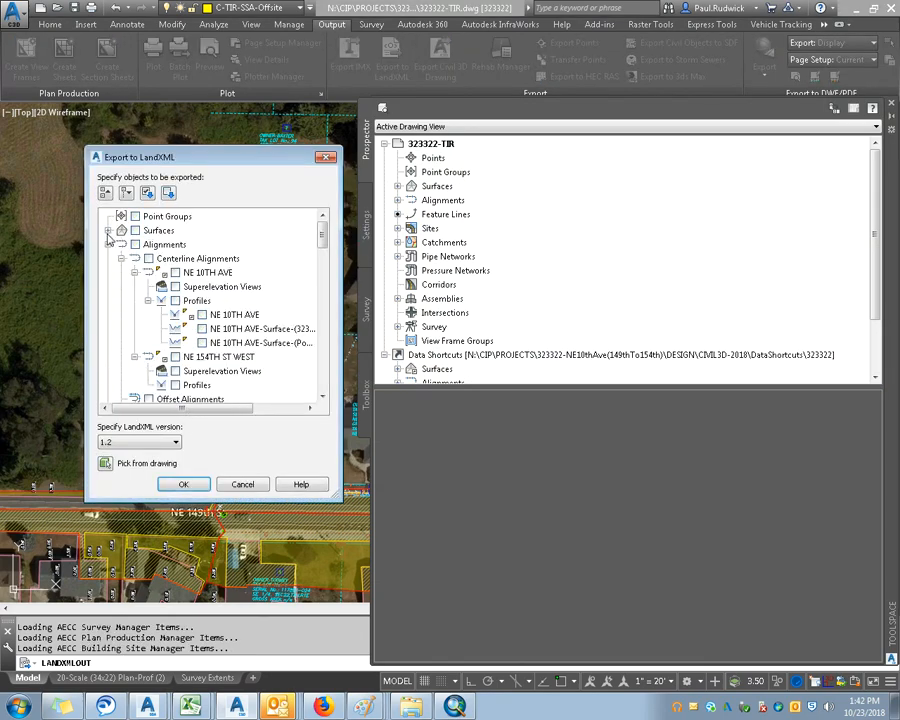
pyautogui.click(121, 259)
pyautogui.click(121, 315)
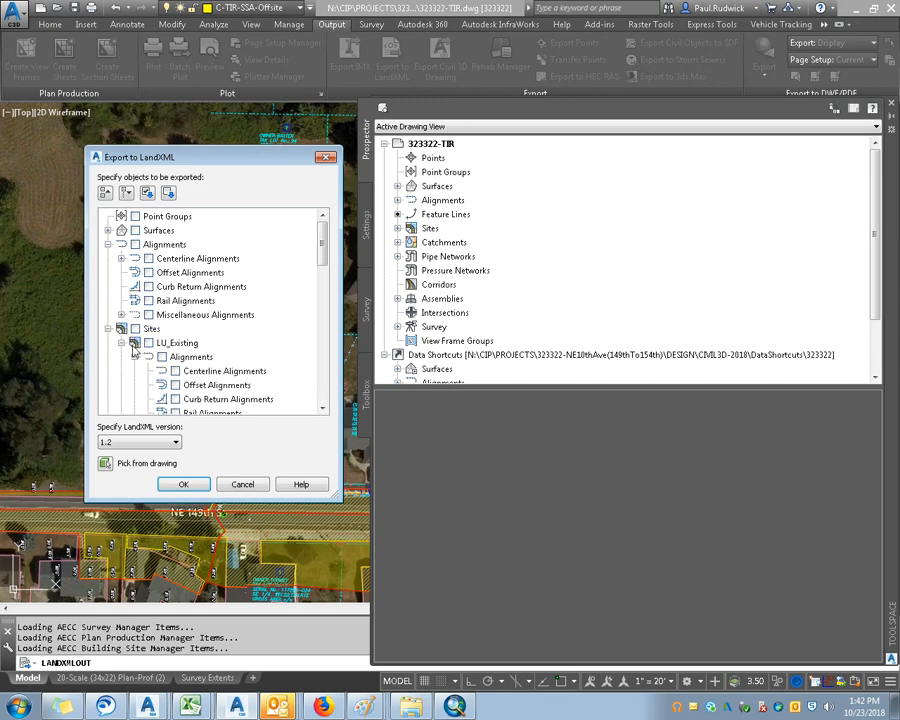
# Step: Include the parcels CC-Drainage Areas [lawn] : 12 and [roof] : 1 from LU_Existing and the last sidewalk parcel from LU_Proposed
pyautogui.scroll(-3, 175, 395)
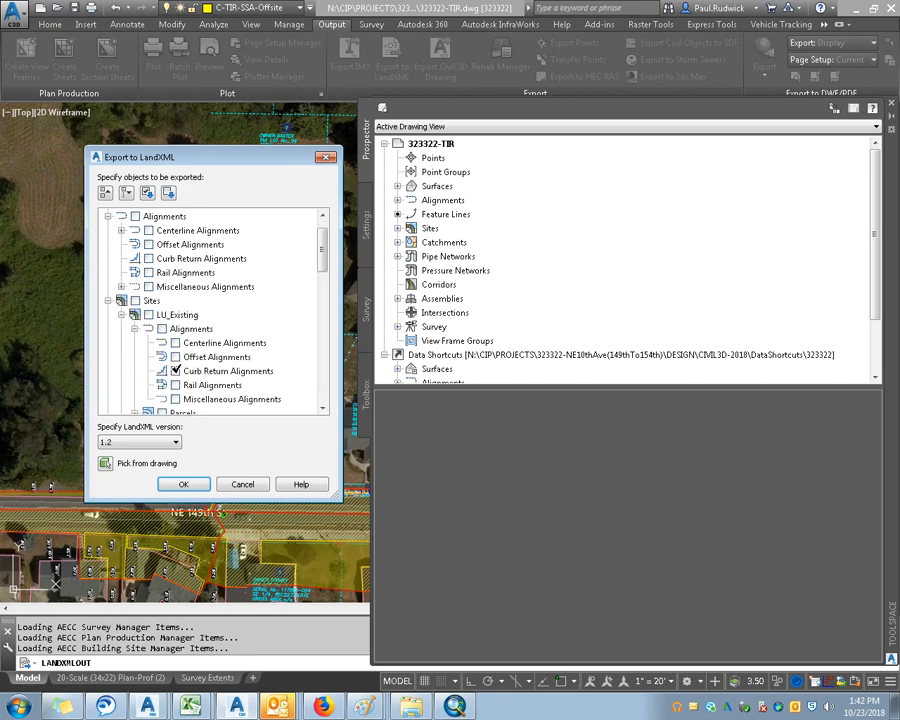
pyautogui.click(175, 385)
pyautogui.scroll(-2, 175, 382)
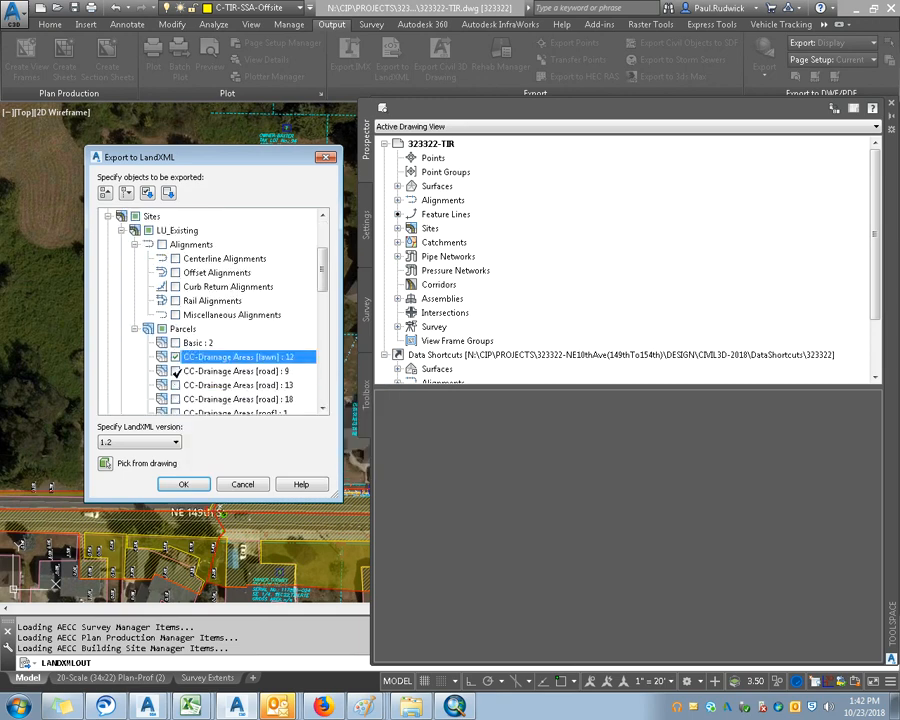
pyautogui.click(175, 384)
pyautogui.scroll(-3, 180, 372)
pyautogui.scroll(-5, 190, 346)
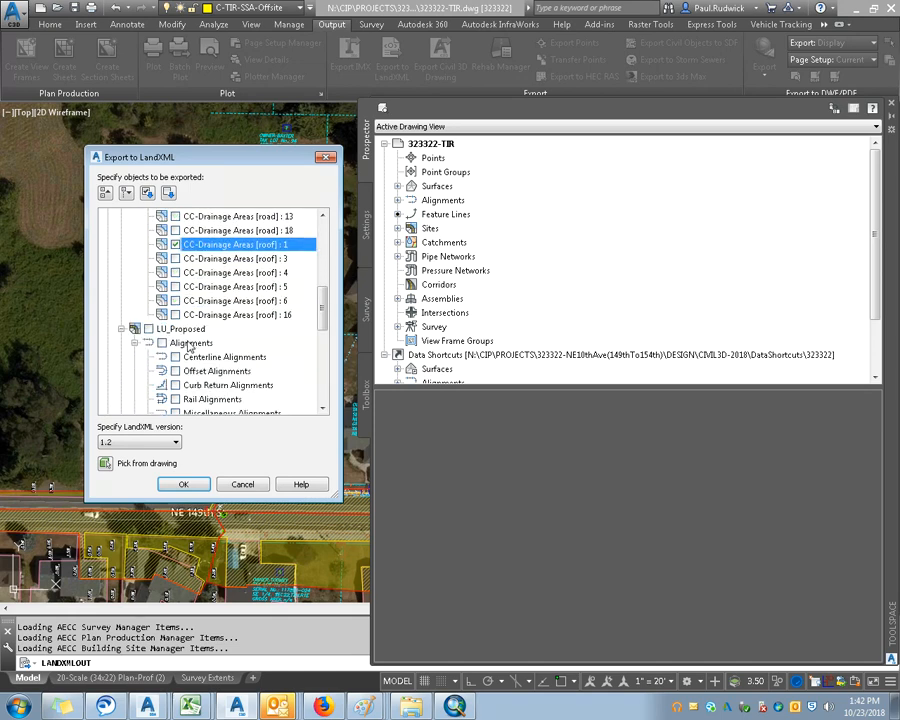
pyautogui.click(175, 356)
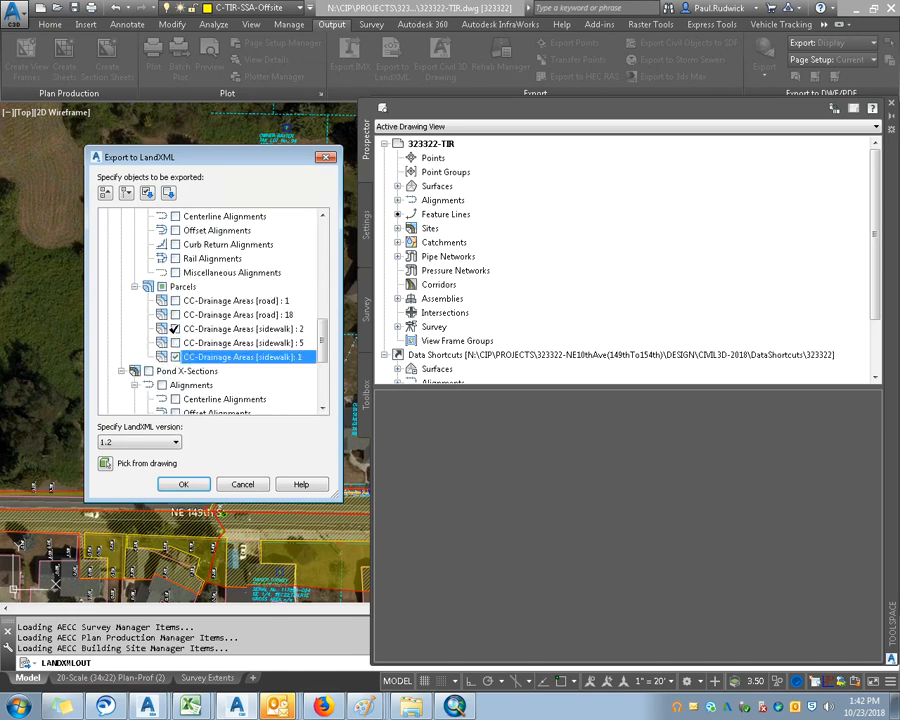
# Step: Include only the Storm Sewer (onsite) pipe network in the LandXML export and confirm the object selection
pyautogui.scroll(-4, 176, 345)
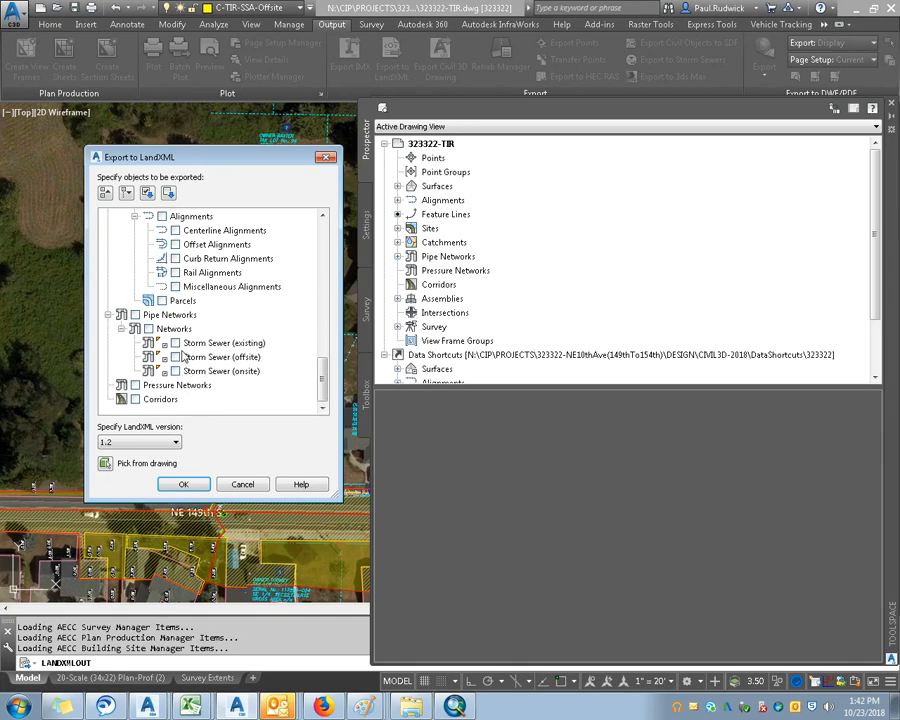
pyautogui.click(175, 357)
pyautogui.click(175, 371)
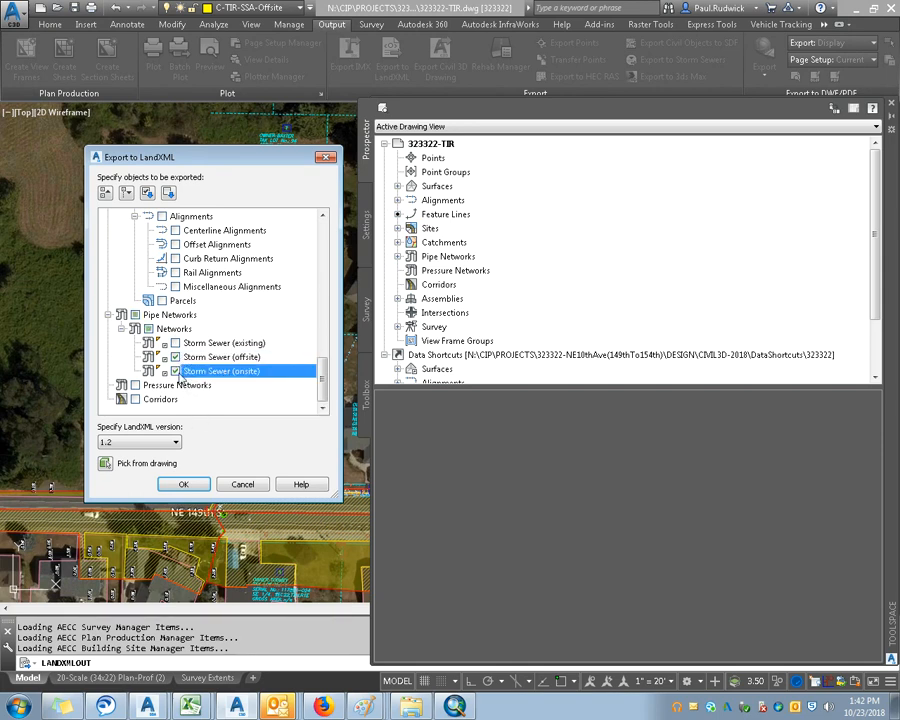
pyautogui.click(176, 359)
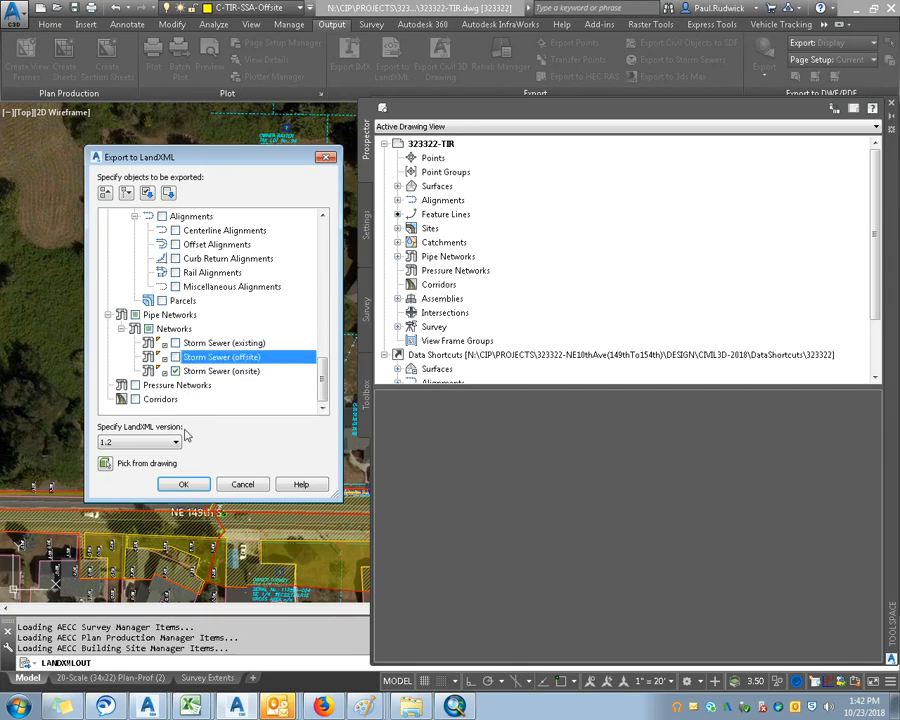
pyautogui.click(187, 484)
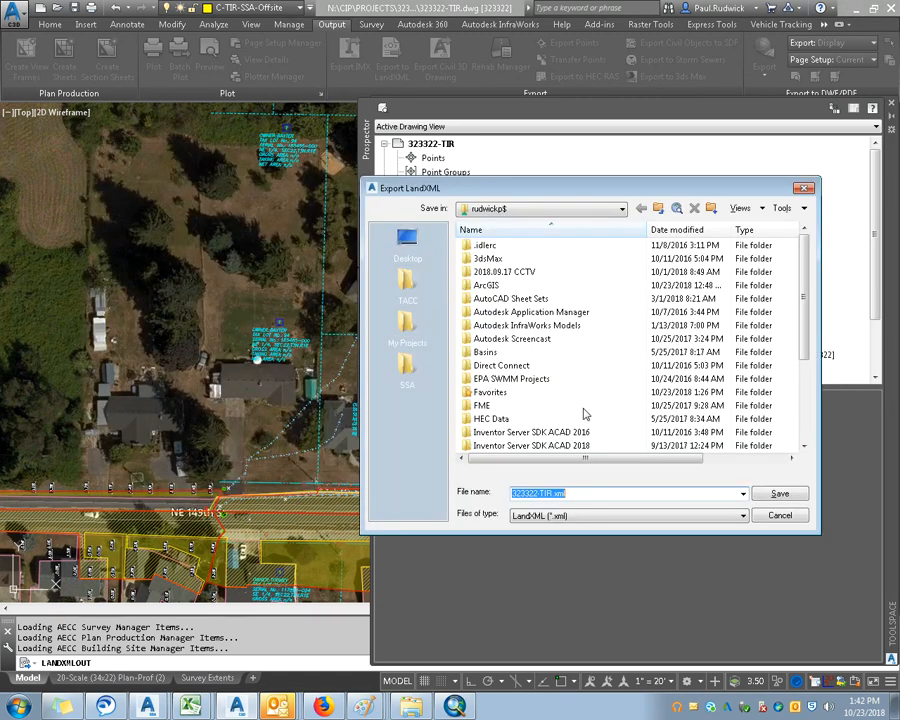
# Step: Save the LandXML export as landusexmlexamplewithpipes.xml in the Background (2of2) folder
pyautogui.click(407, 370)
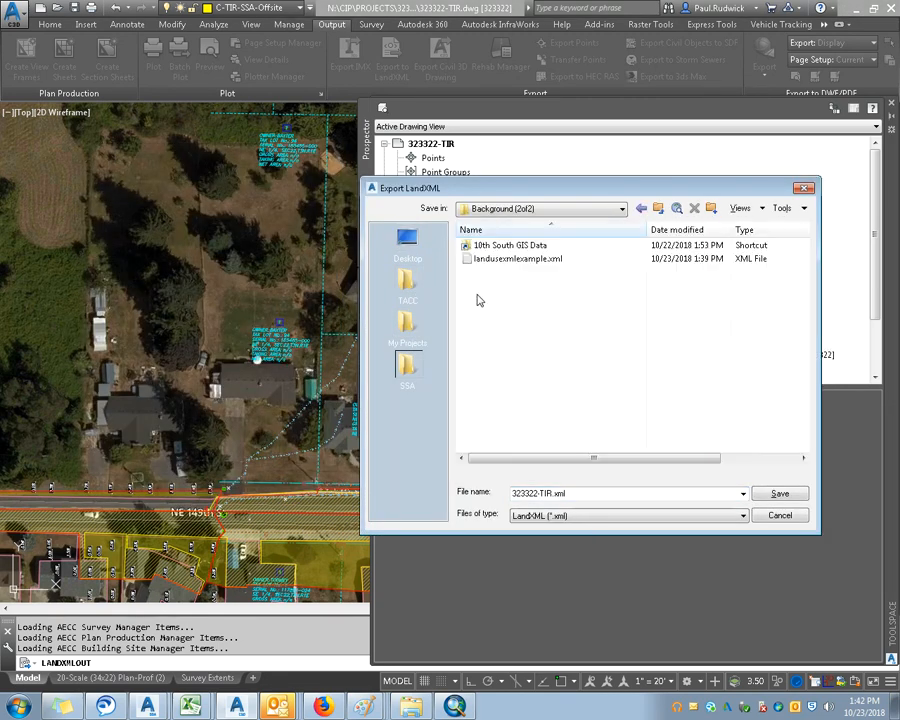
pyautogui.click(540, 262)
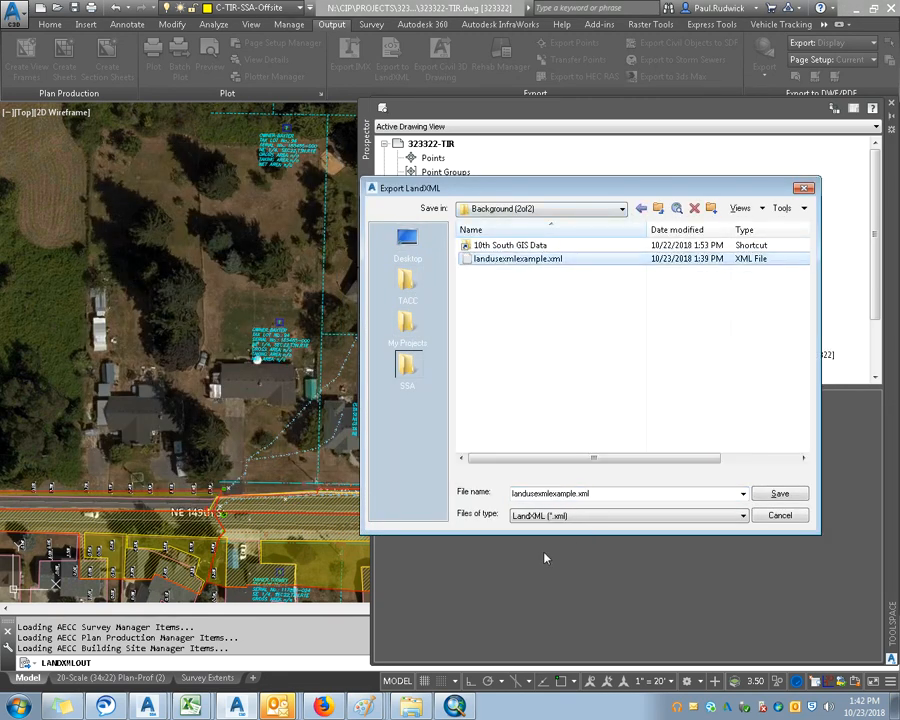
pyautogui.click(577, 493)
pyautogui.click(577, 493)
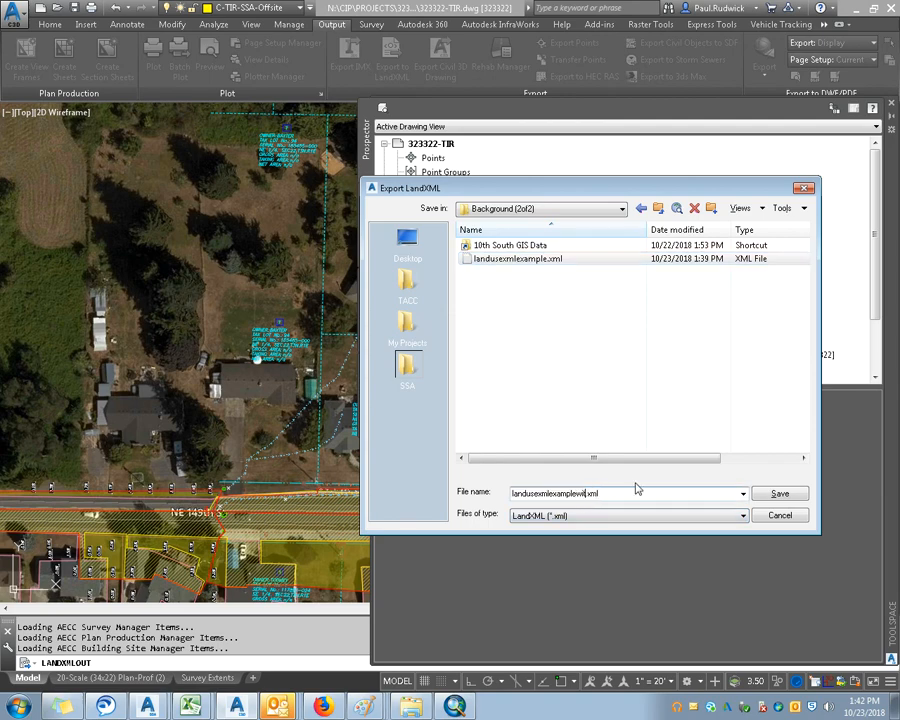
pyautogui.press('Return')
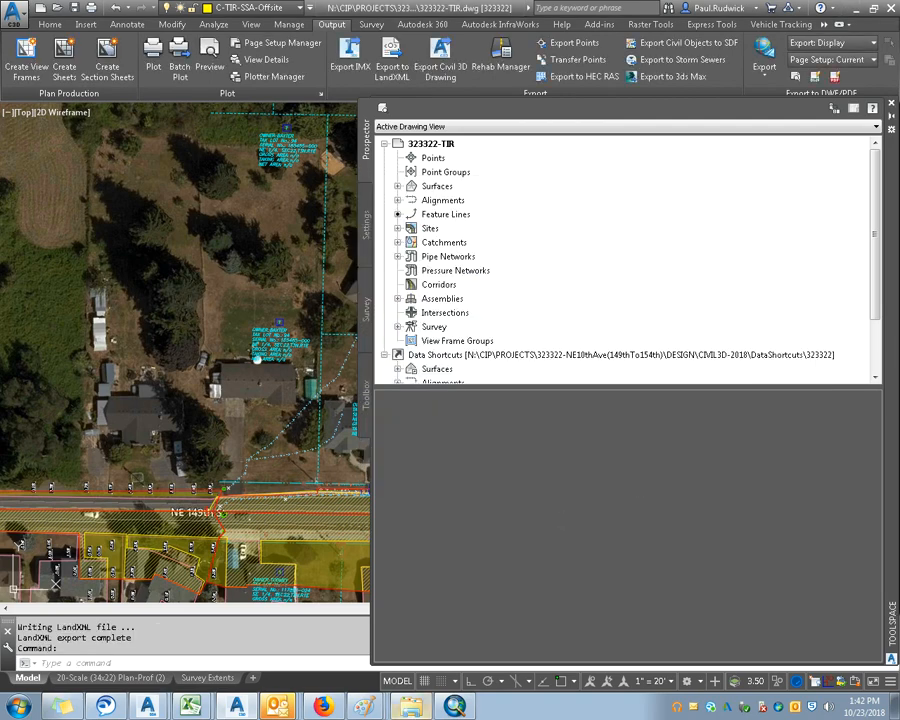
# Step: Switch to Storm and Sanitary Analysis and import landusexmlexamplewithpipes.xml as a LandXML file
pyautogui.click(237, 706)
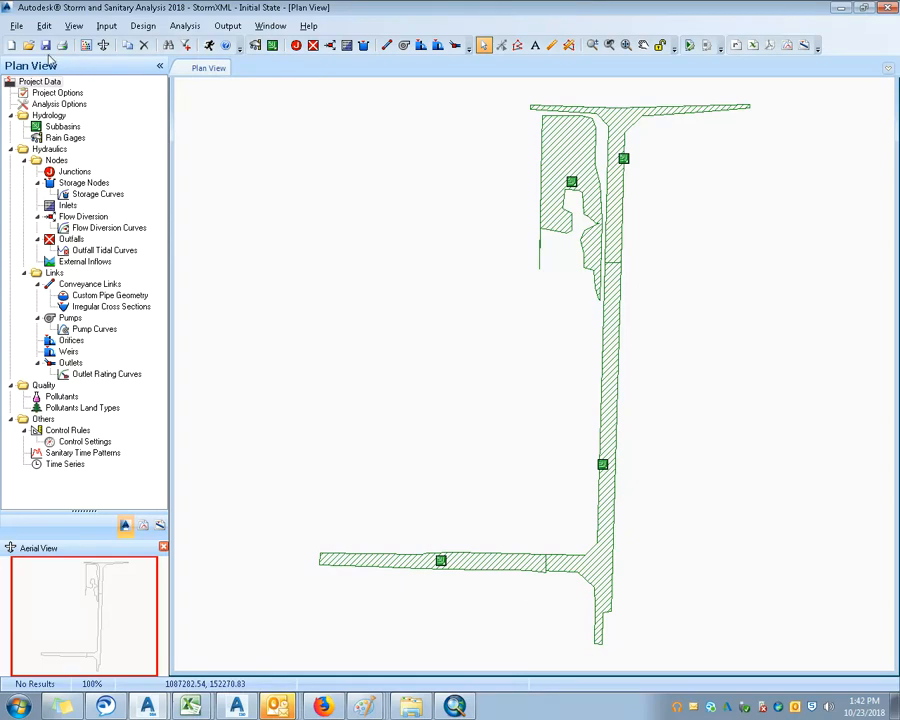
pyautogui.click(16, 25)
pyautogui.moveTo(71, 186)
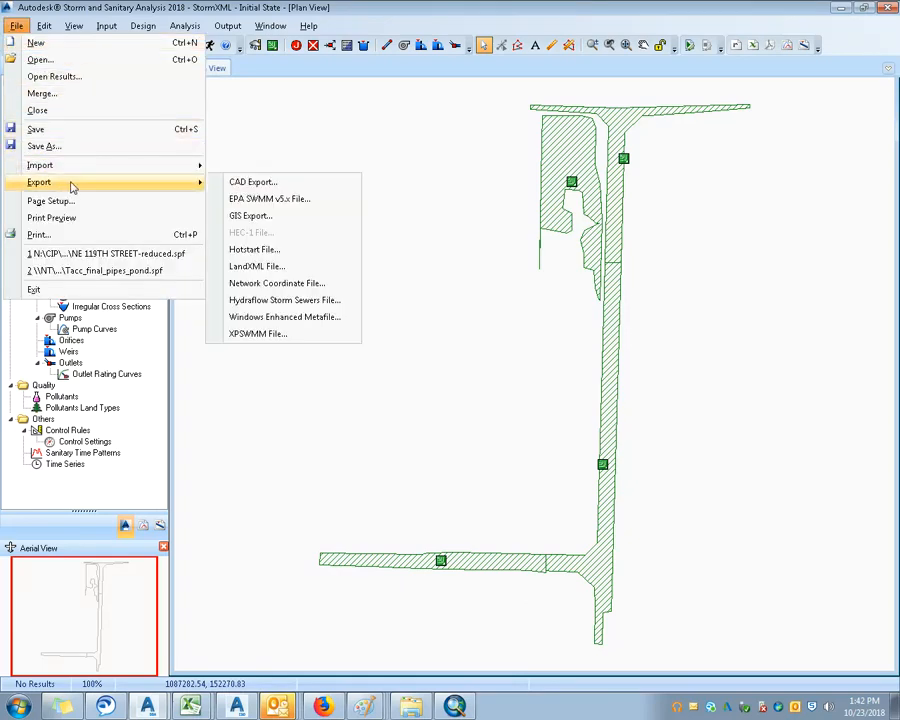
pyautogui.moveTo(180, 166)
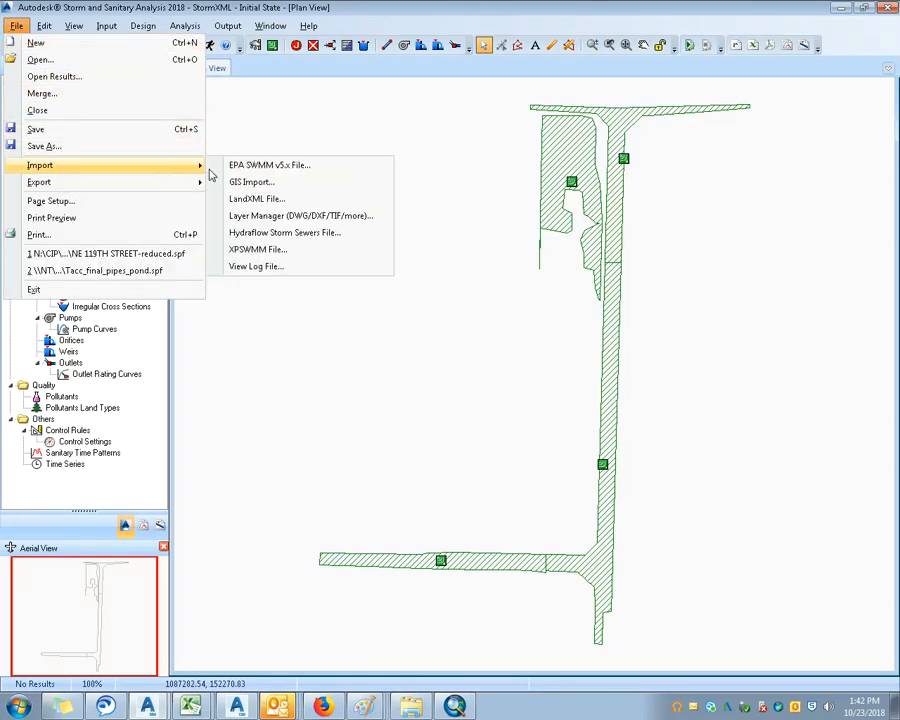
pyautogui.click(242, 198)
pyautogui.click(478, 401)
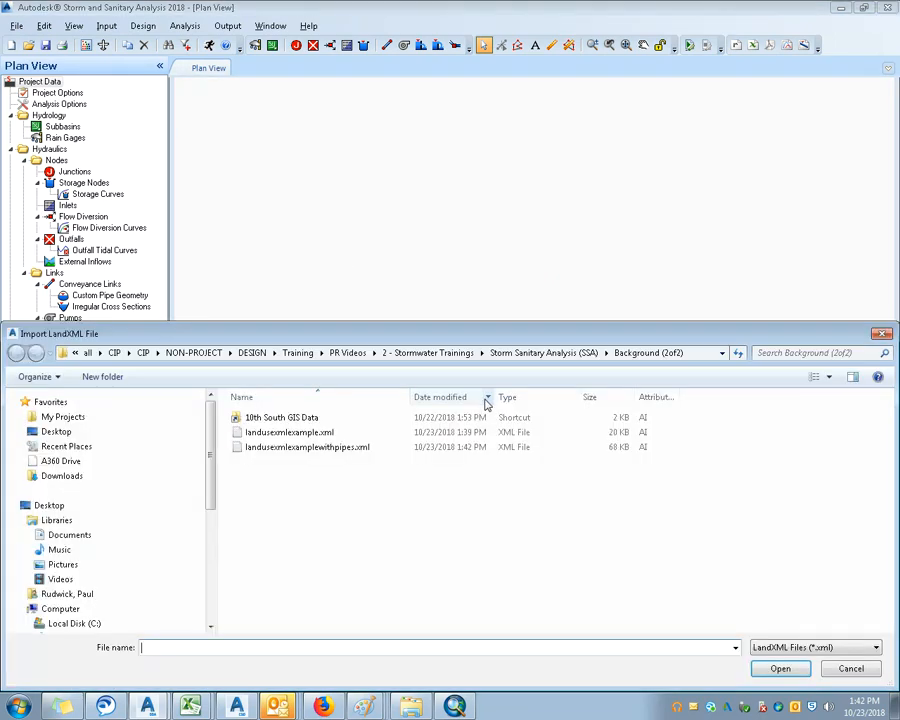
pyautogui.doubleClick(307, 449)
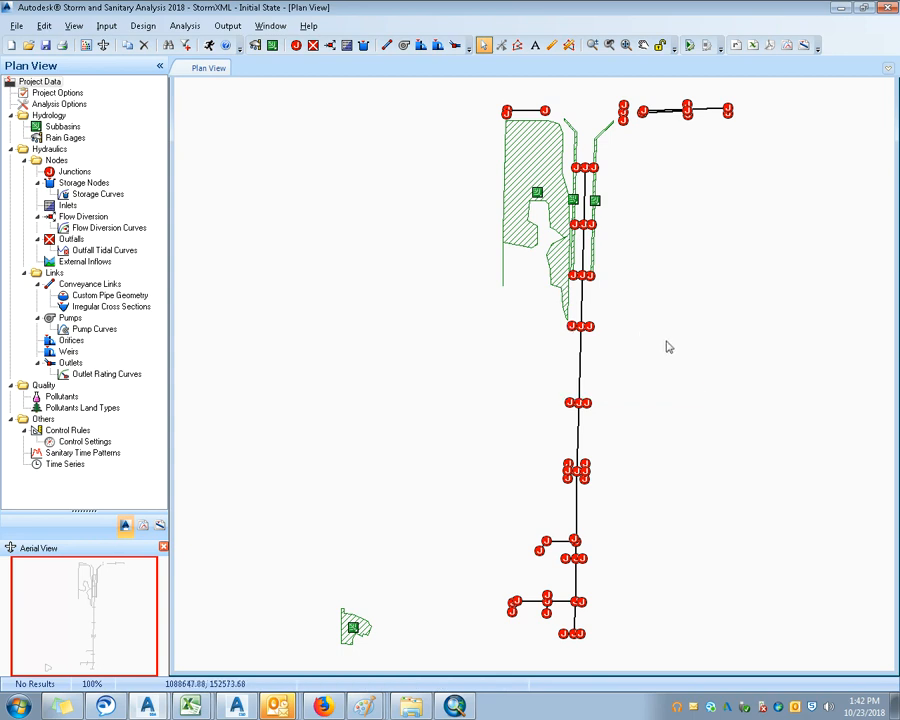
pyautogui.moveTo(625, 408); pyautogui.dragTo(584, 503)
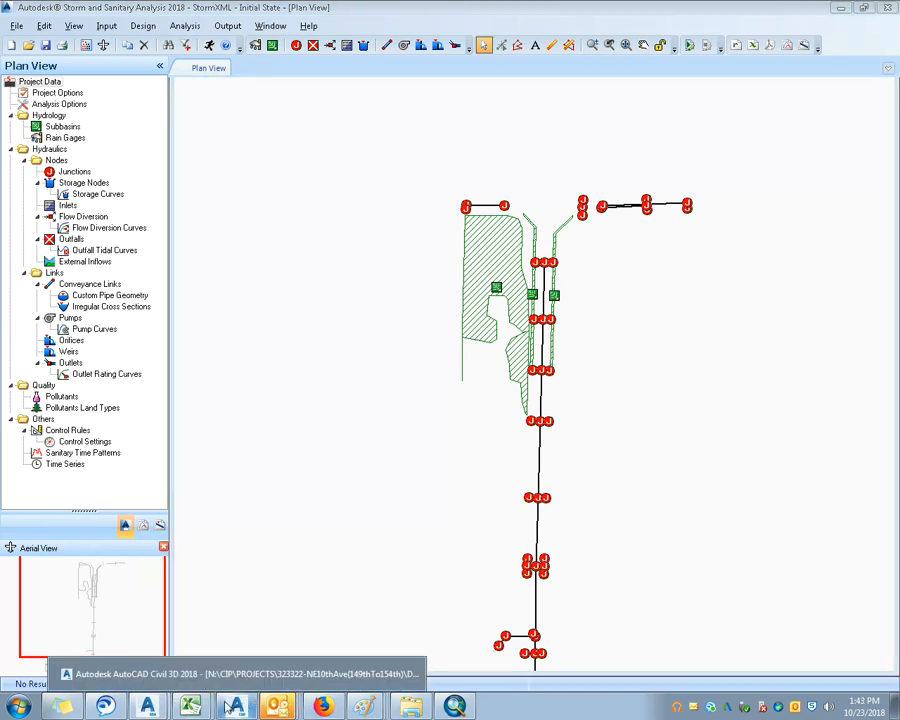
# Step: Switch back to the NE 10th Ave Civil 3D drawing and close the Toolspace
pyautogui.moveTo(163, 710)
pyautogui.click(110, 652)
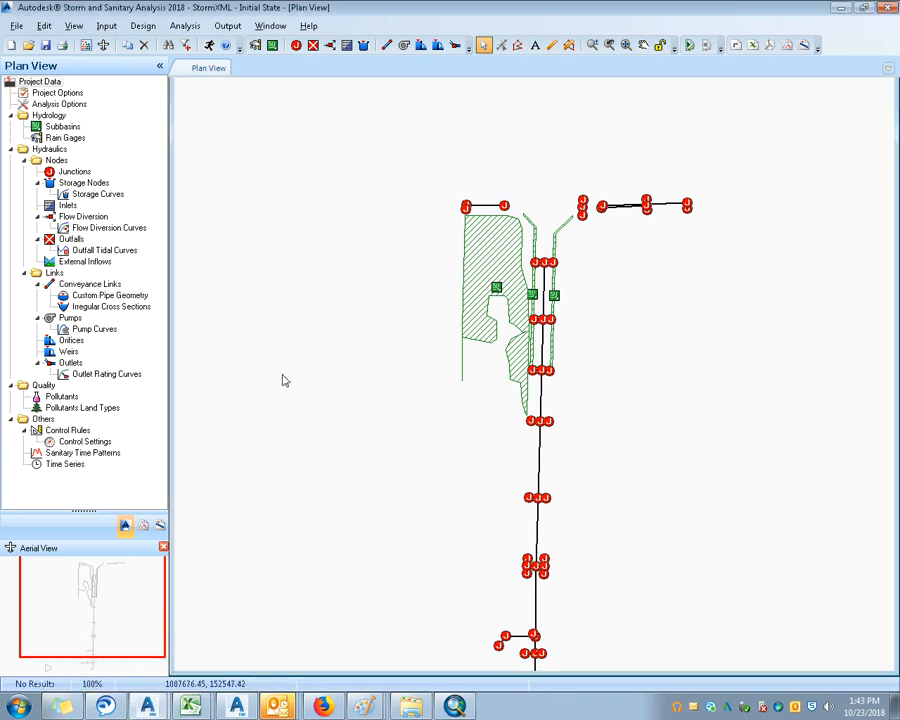
pyautogui.click(168, 674)
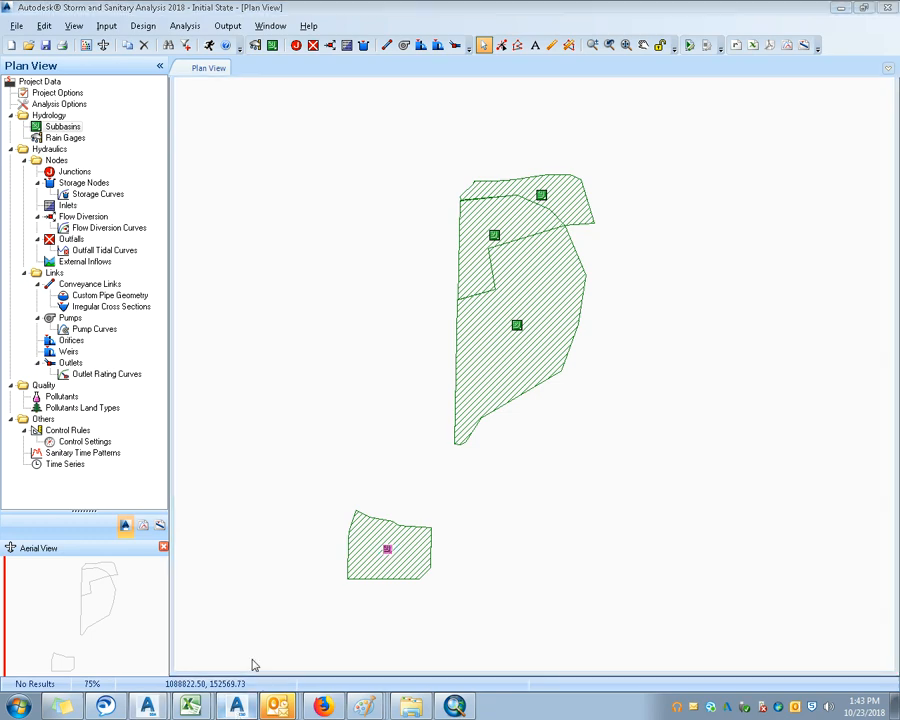
pyautogui.click(236, 708)
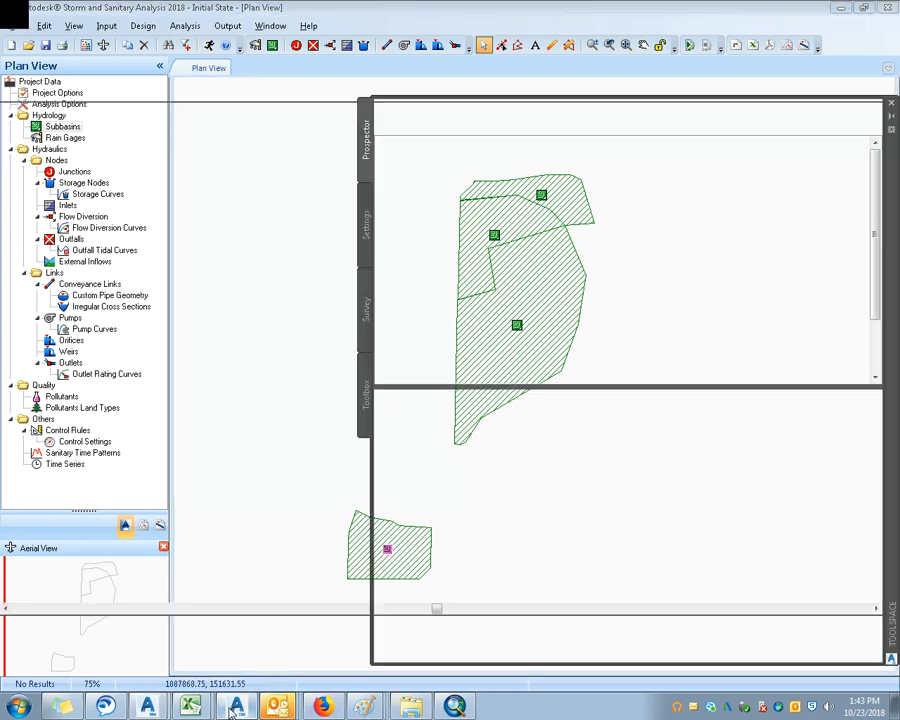
pyautogui.click(891, 104)
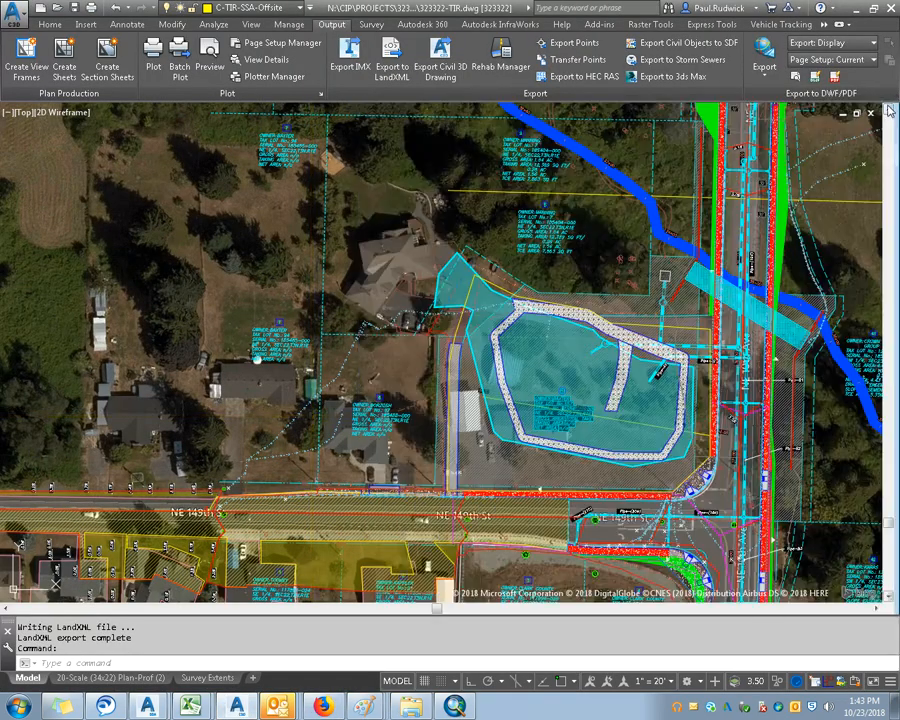
# Step: Examine the NE 10th Ave roadway, its storm pipes and the existing flow paths north of the pond
pyautogui.moveTo(500, 336); pyautogui.dragTo(296, 554)
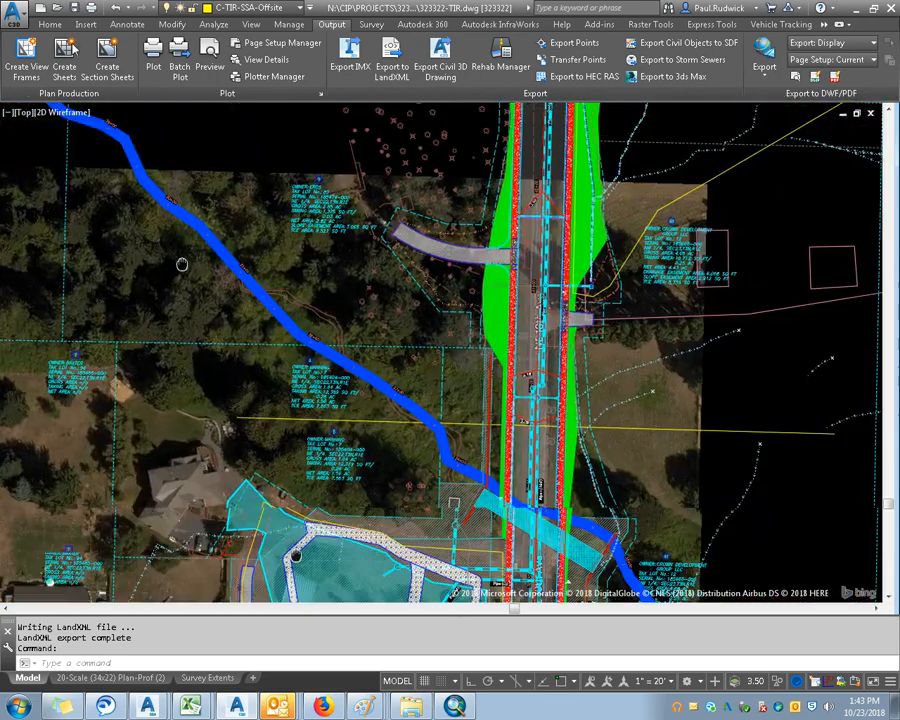
pyautogui.scroll(-2, 68, 108)
pyautogui.click(49, 24)
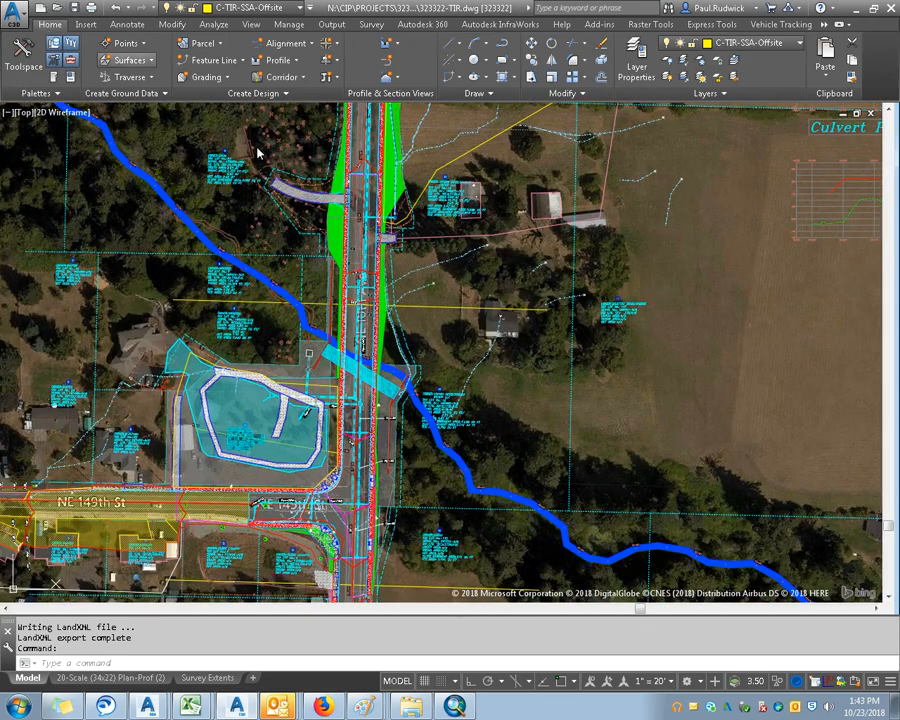
pyautogui.scroll(2, 296, 180)
pyautogui.moveTo(296, 179); pyautogui.dragTo(286, 321)
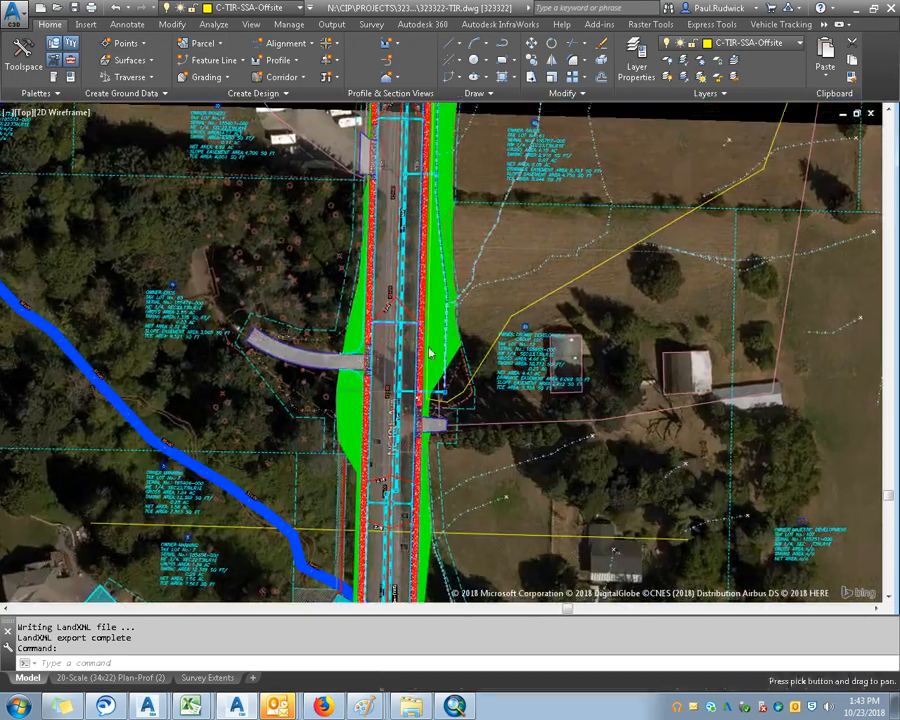
pyautogui.scroll(2, 456, 332)
pyautogui.scroll(-2, 534, 292)
pyautogui.scroll(-4, 534, 292)
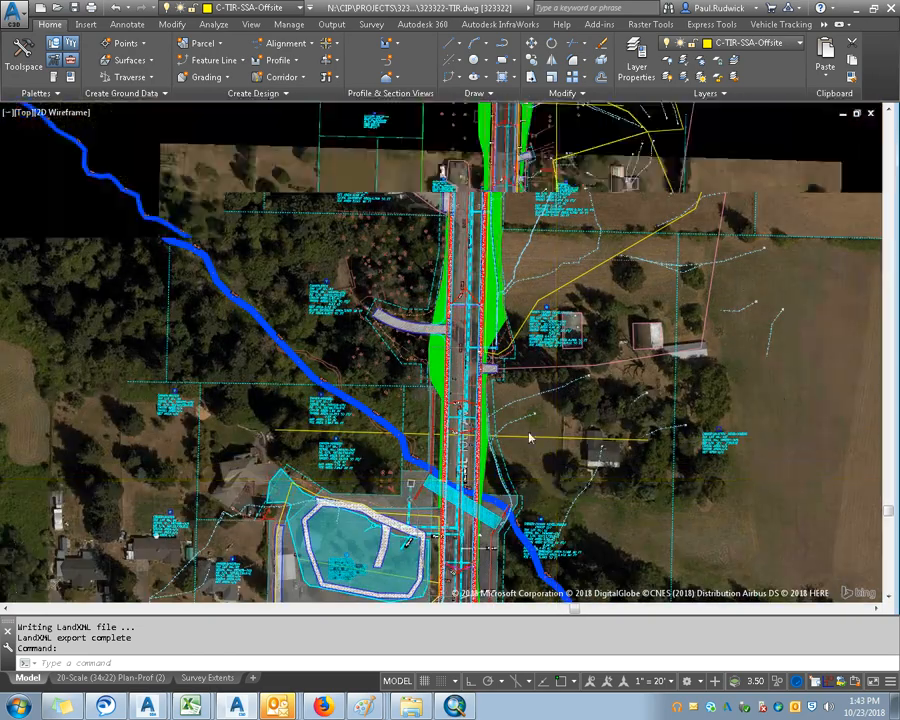
pyautogui.scroll(-2, 520, 365)
pyautogui.scroll(6, 525, 370)
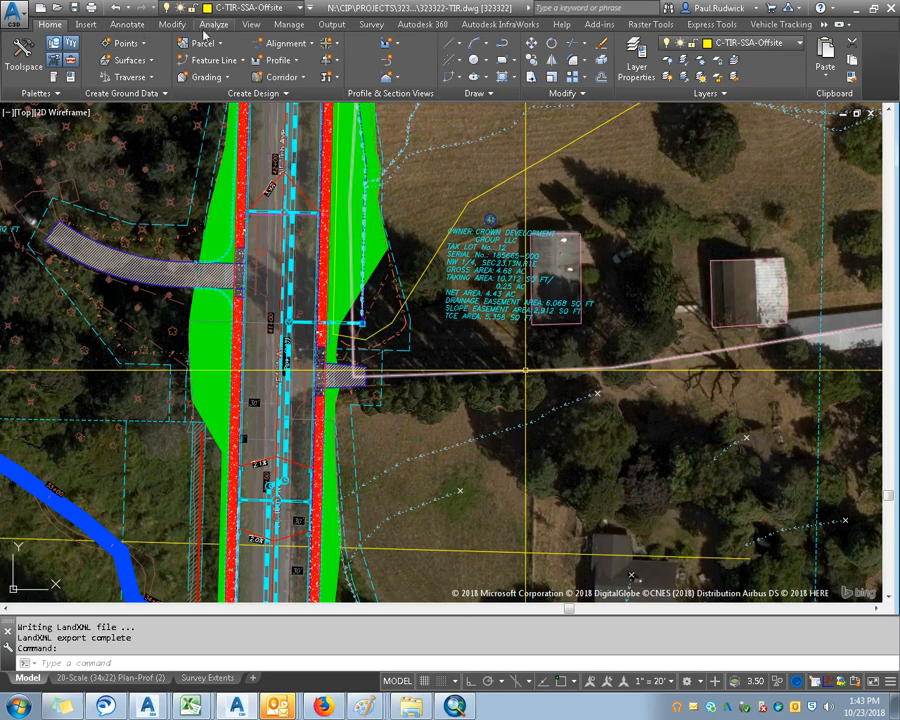
# Step: Run Water Drop on the Strm-Final-Exist-GIS-Merge surface and trace a drop from the field east of NE 10th Ave
pyautogui.click(214, 27)
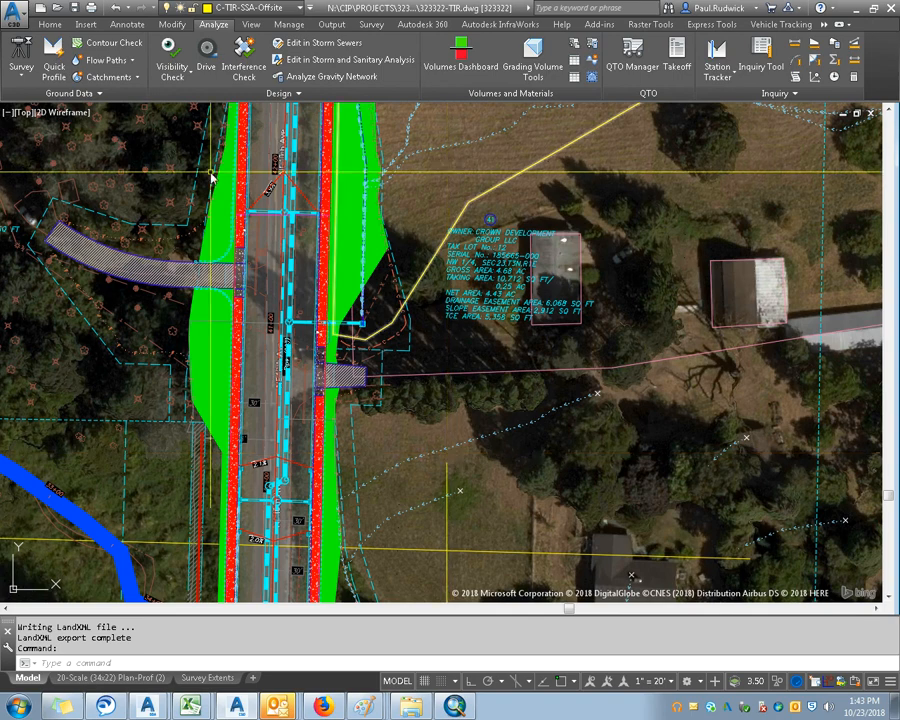
pyautogui.click(106, 60)
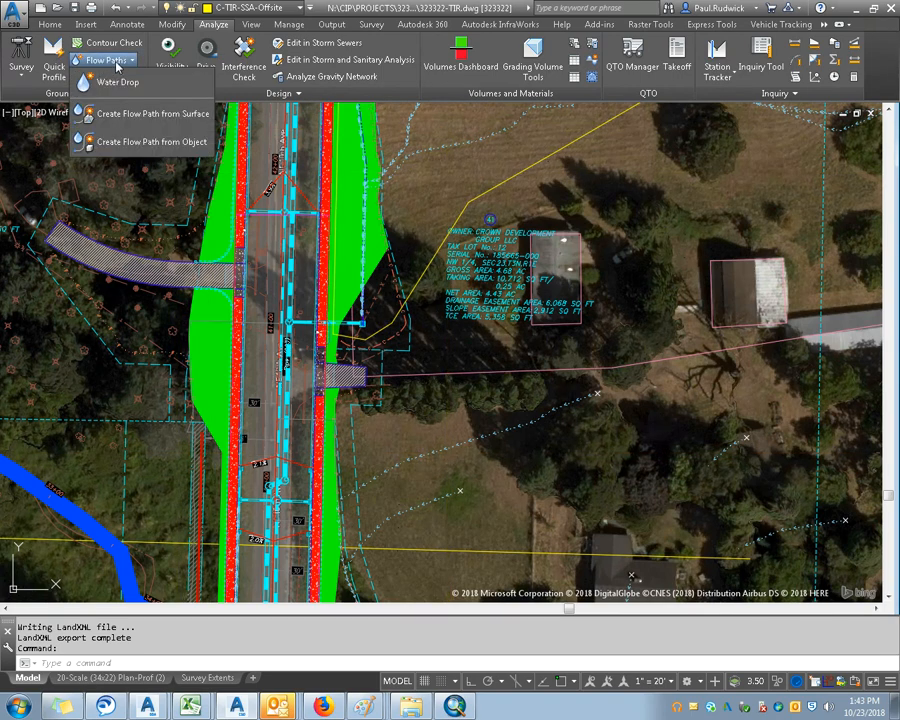
pyautogui.click(117, 64)
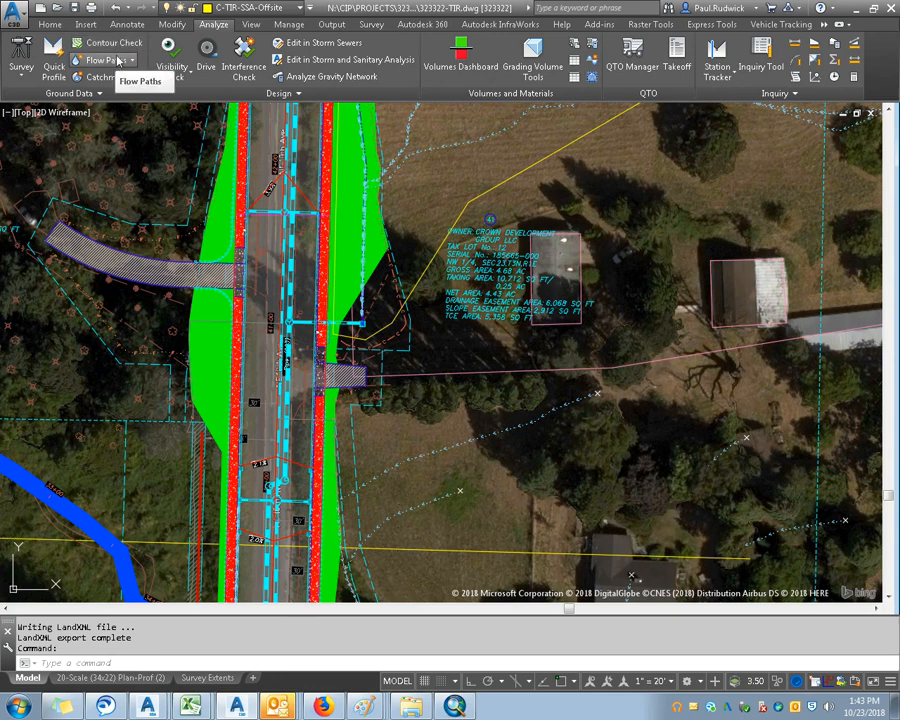
pyautogui.click(119, 64)
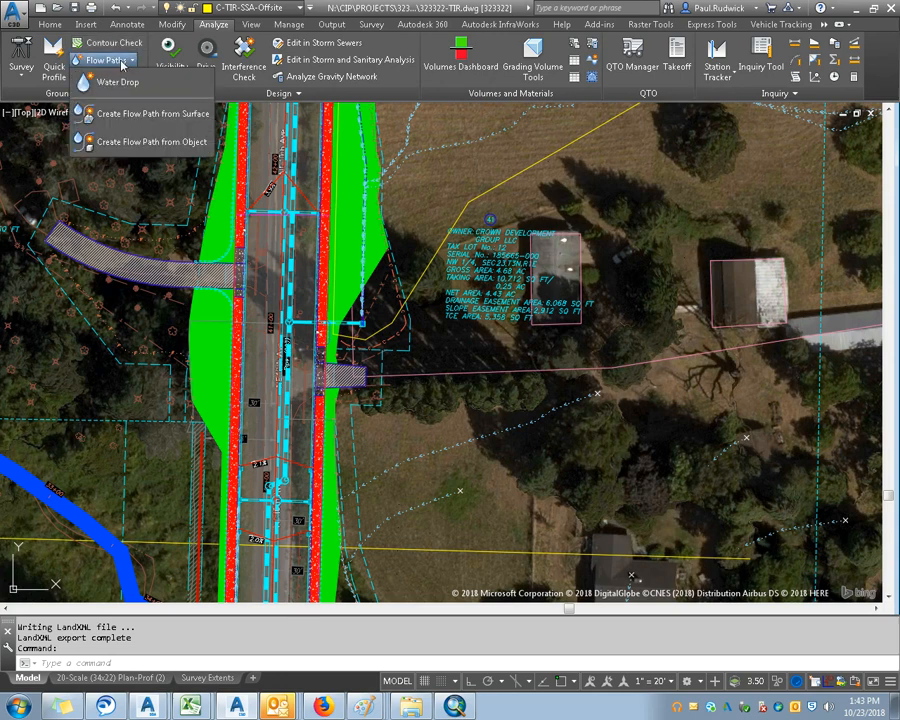
pyautogui.click(120, 82)
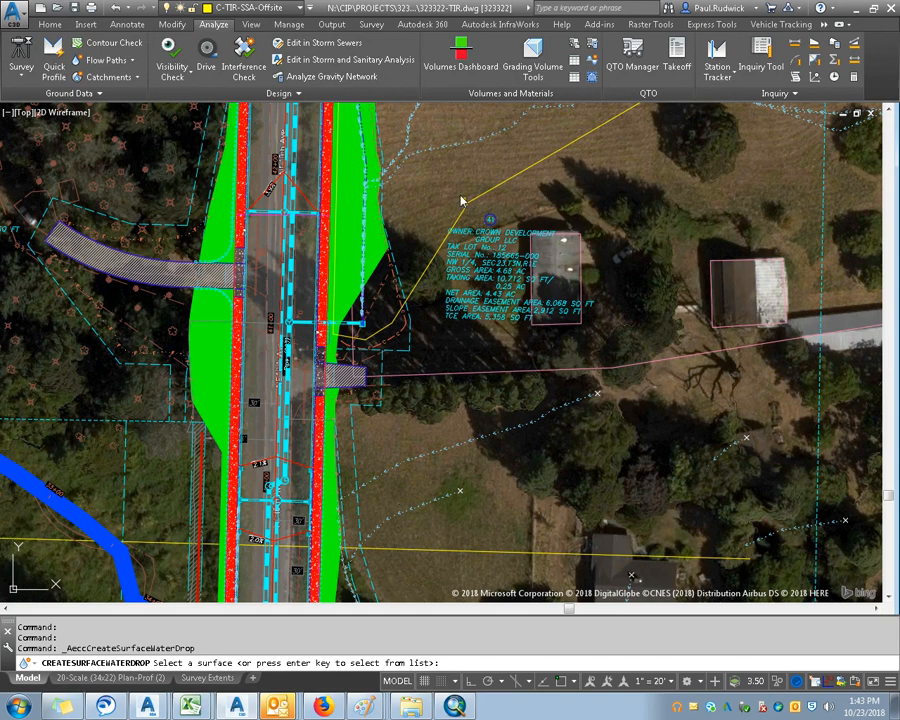
pyautogui.press('Return')
pyautogui.doubleClick(636, 281)
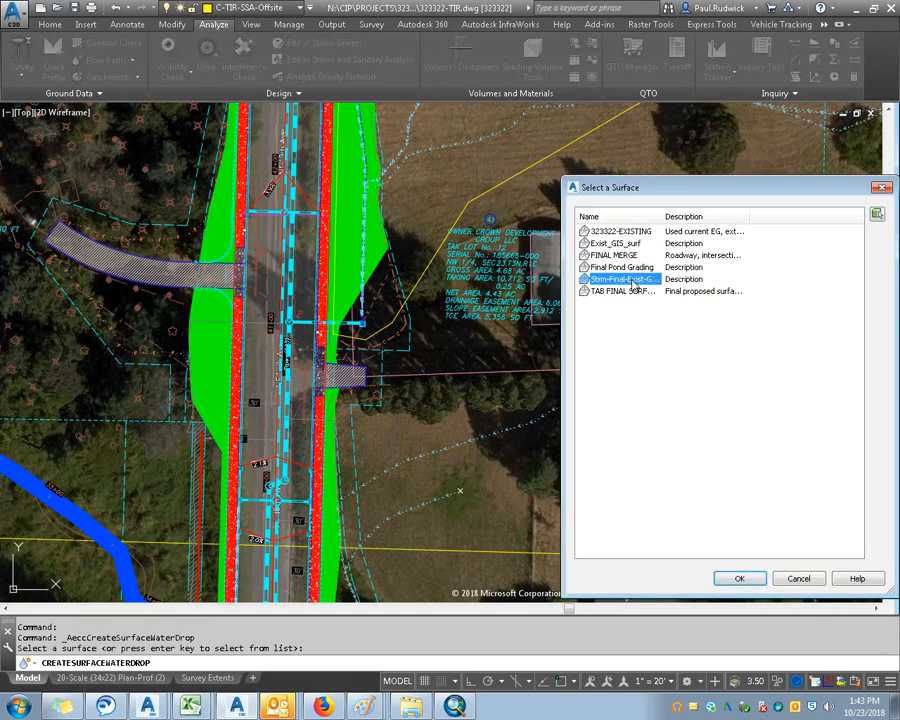
pyautogui.press('Return')
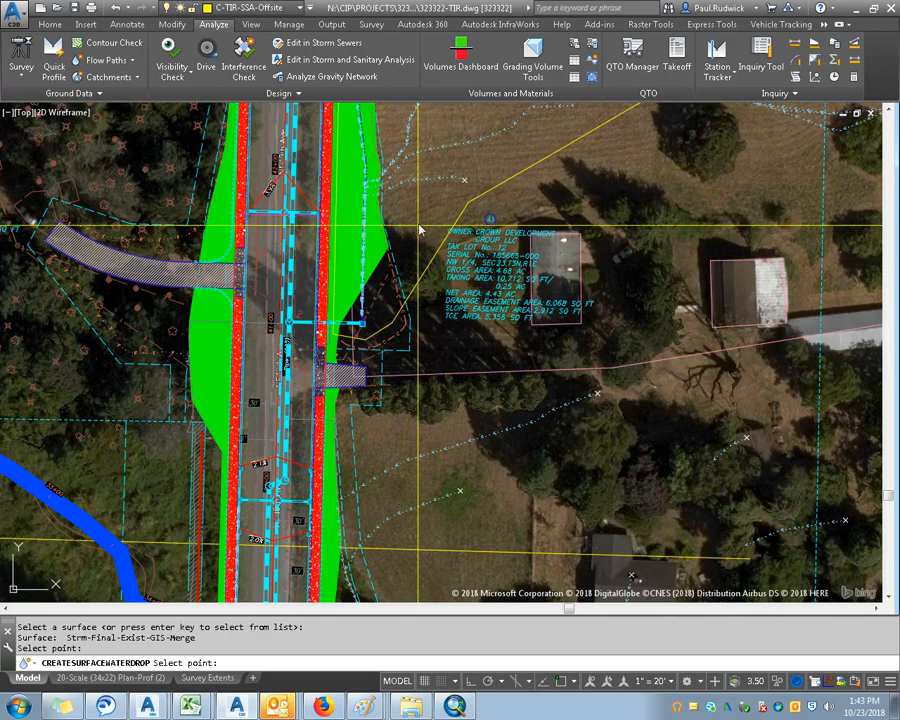
# Step: Trace two more water drops from the west half of NE 10th Ave, just north of and at station 41+00
pyautogui.scroll(-4, 398, 232)
pyautogui.scroll(-2, 396, 230)
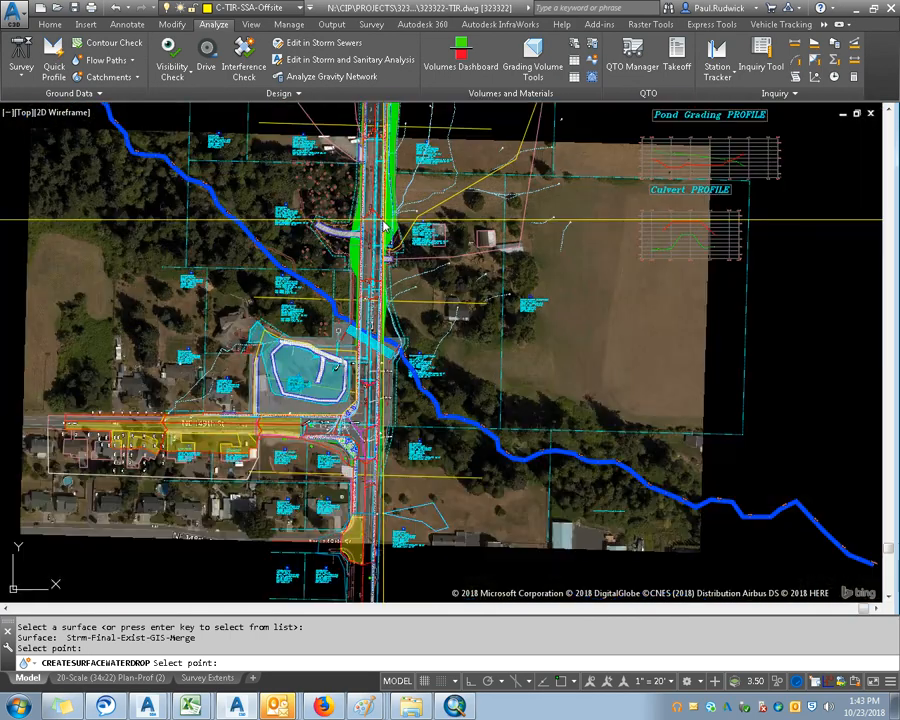
pyautogui.scroll(8, 335, 240)
pyautogui.click(318, 239)
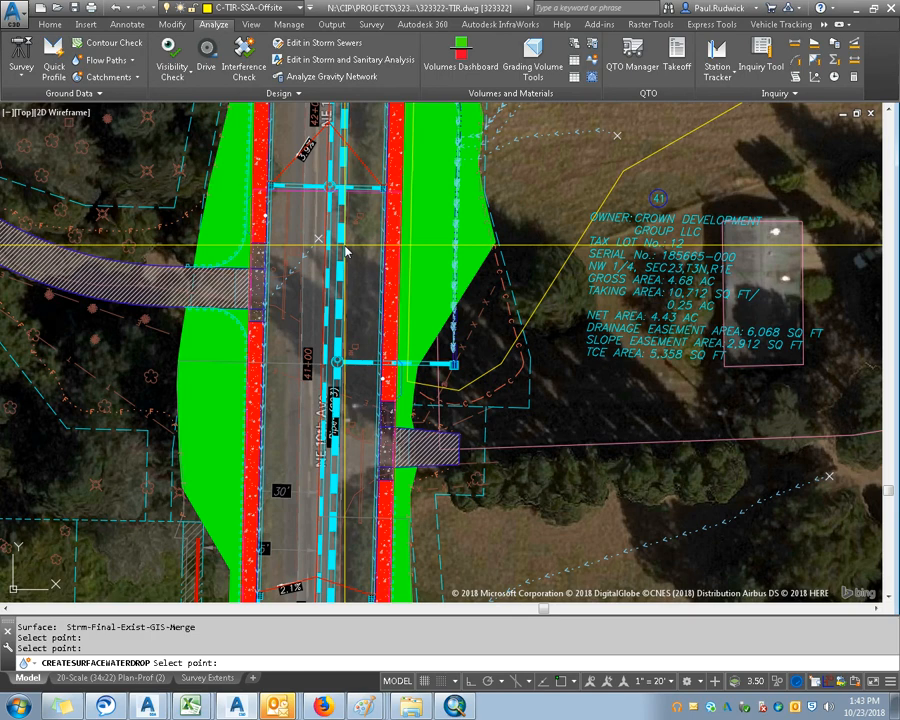
pyautogui.click(308, 372)
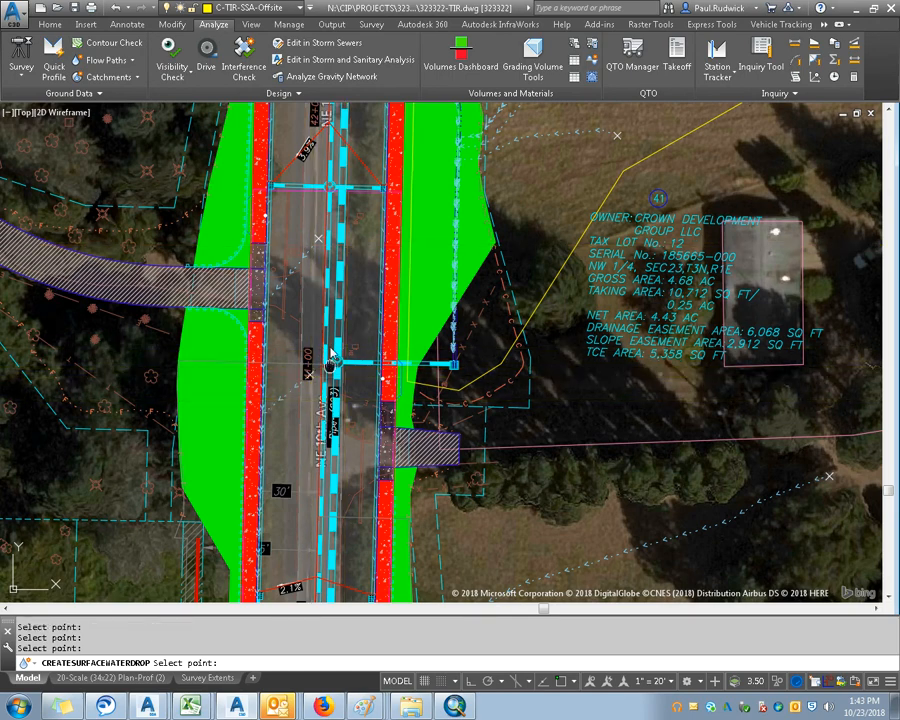
# Step: Start a catchment from surface with its discharge point at the west curb inlet beside the 2.1% slope label
pyautogui.moveTo(303, 598); pyautogui.dragTo(293, 493)
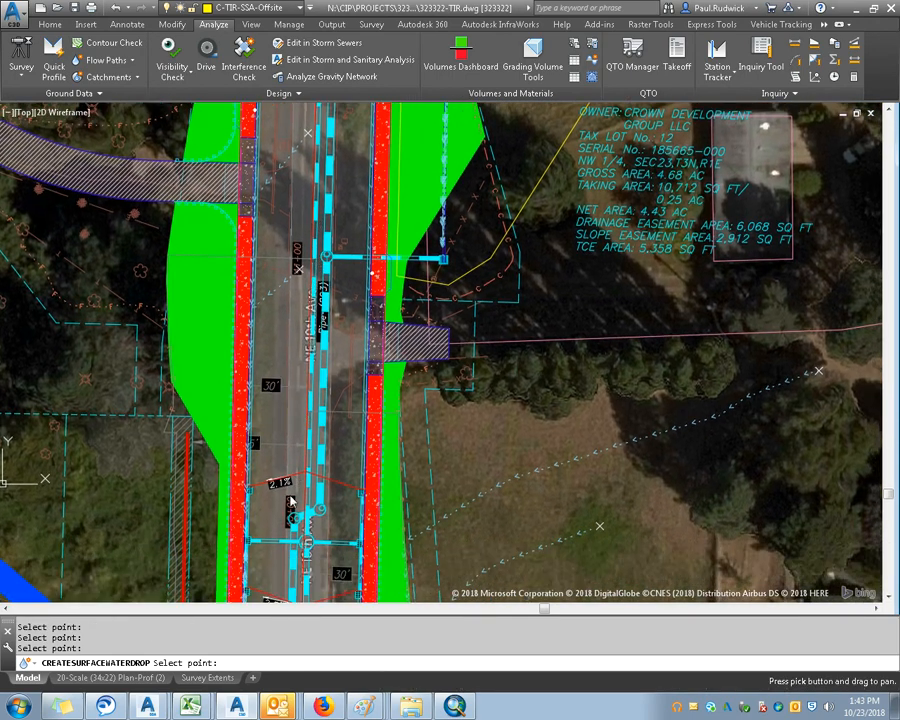
pyautogui.click(131, 79)
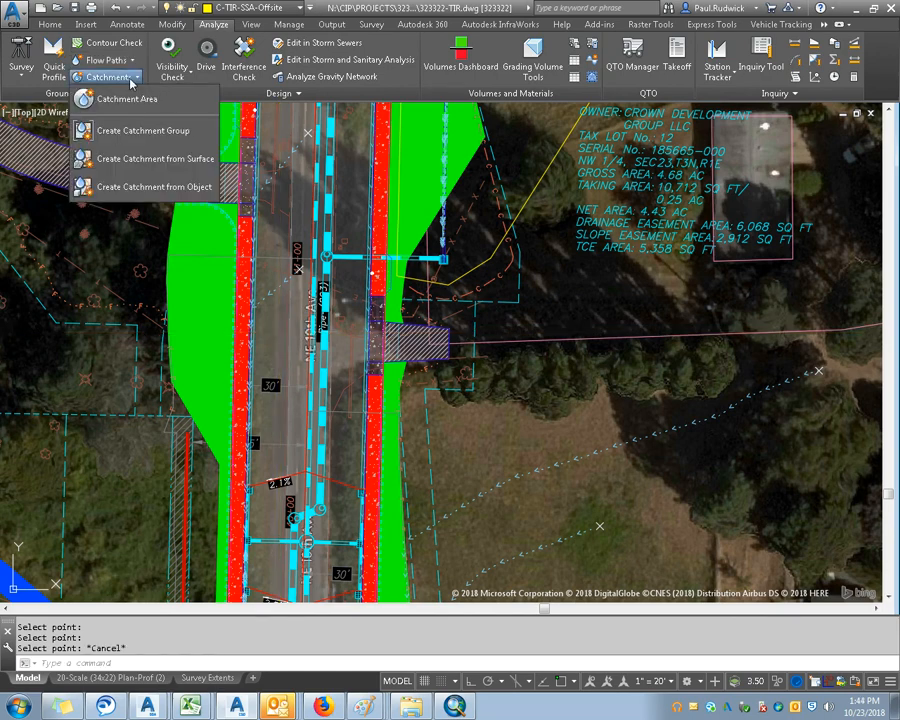
pyautogui.click(177, 161)
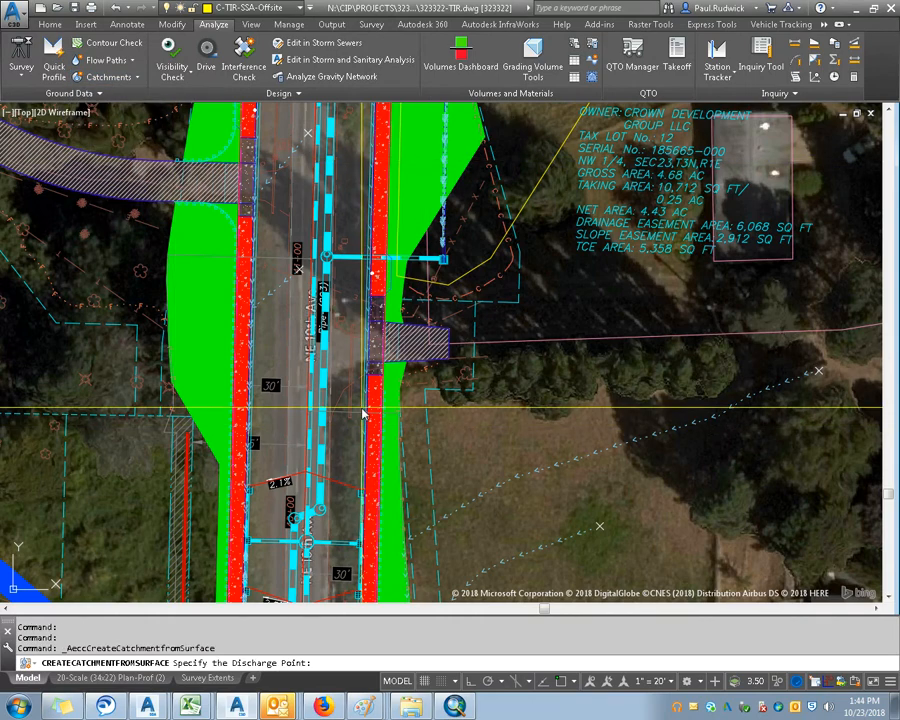
pyautogui.click(365, 412)
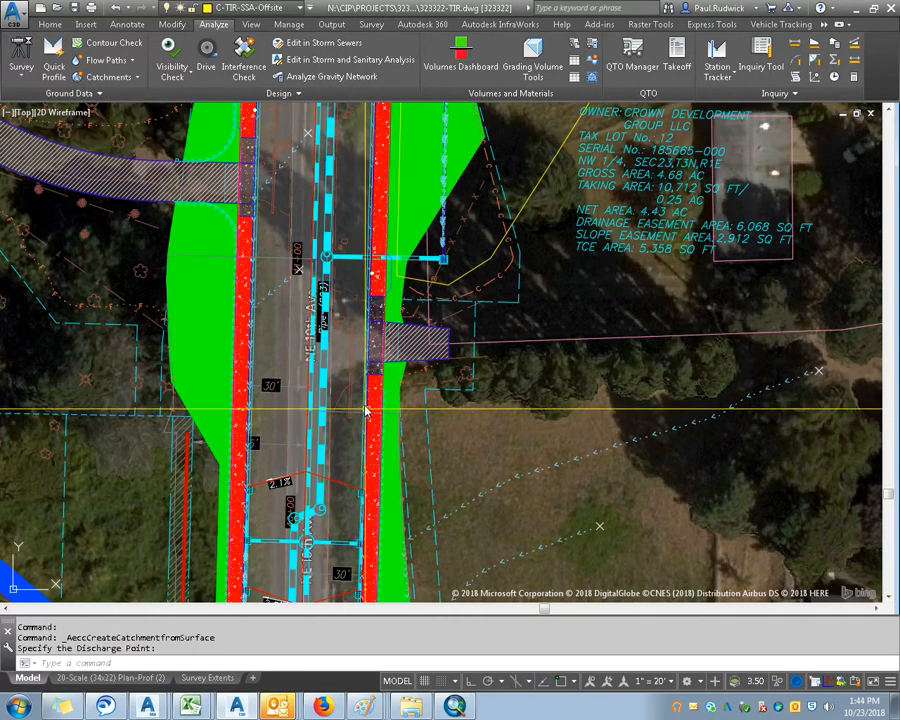
pyautogui.press('Return')
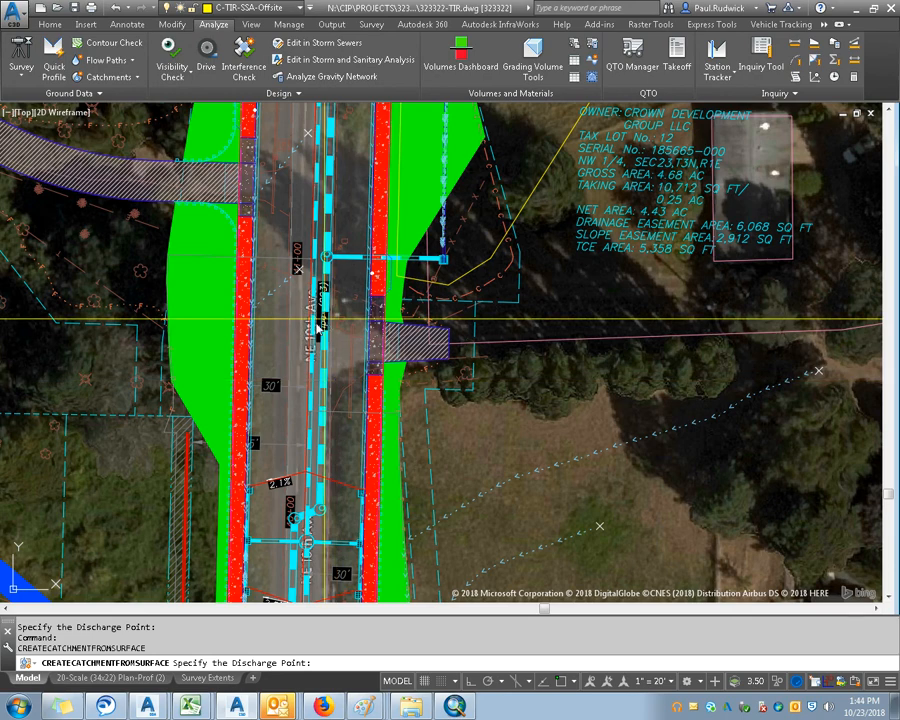
pyautogui.click(253, 497)
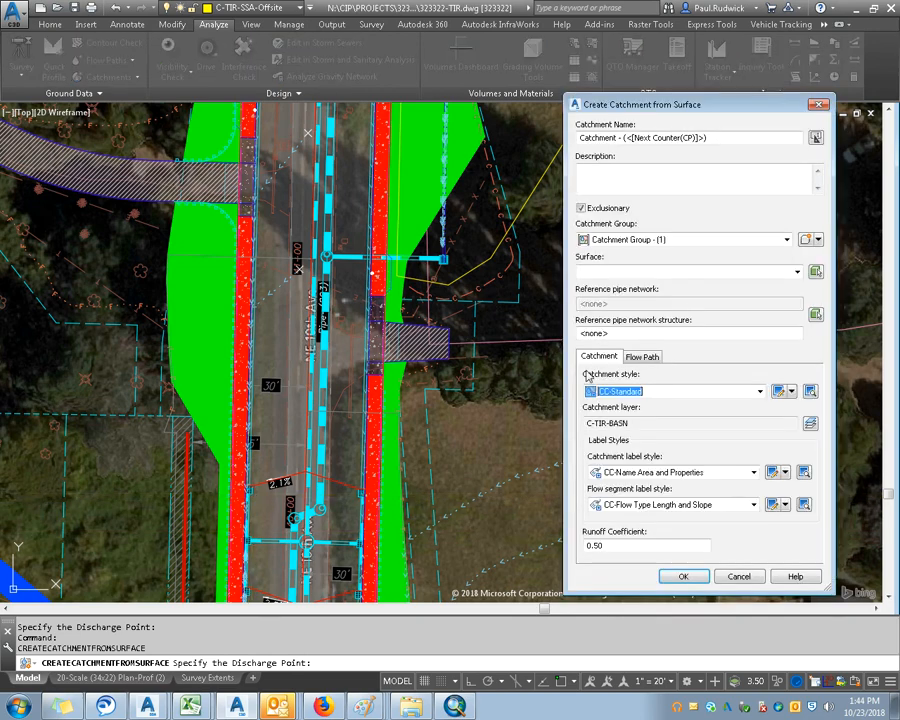
# Step: Try to create the catchment in Catchment Group - (1) with the west curb inlet CID1W3 as its reference structure
pyautogui.click(661, 241)
pyautogui.click(661, 241)
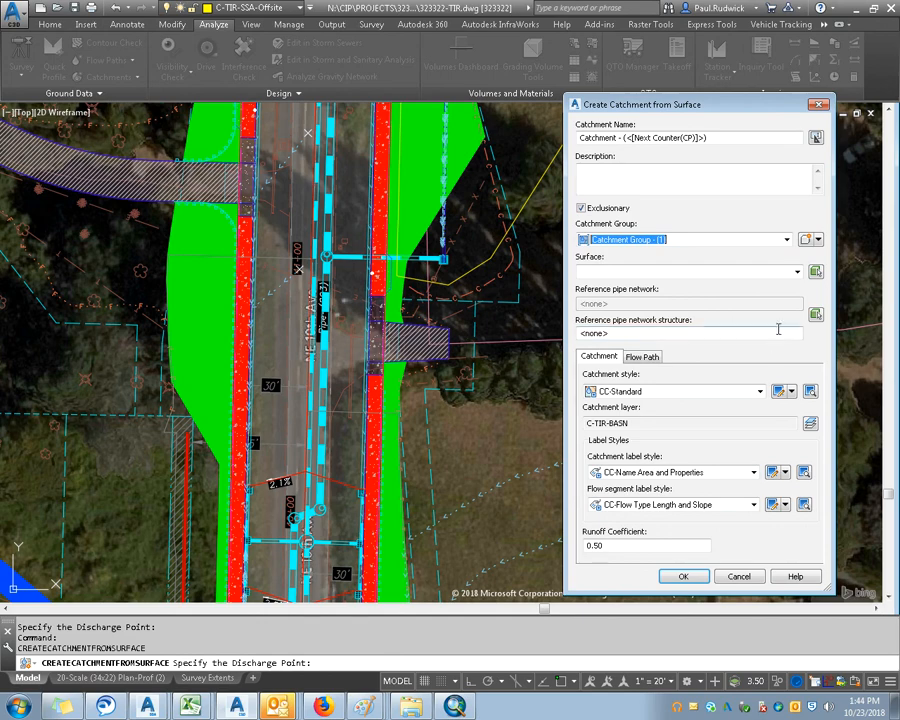
pyautogui.click(817, 317)
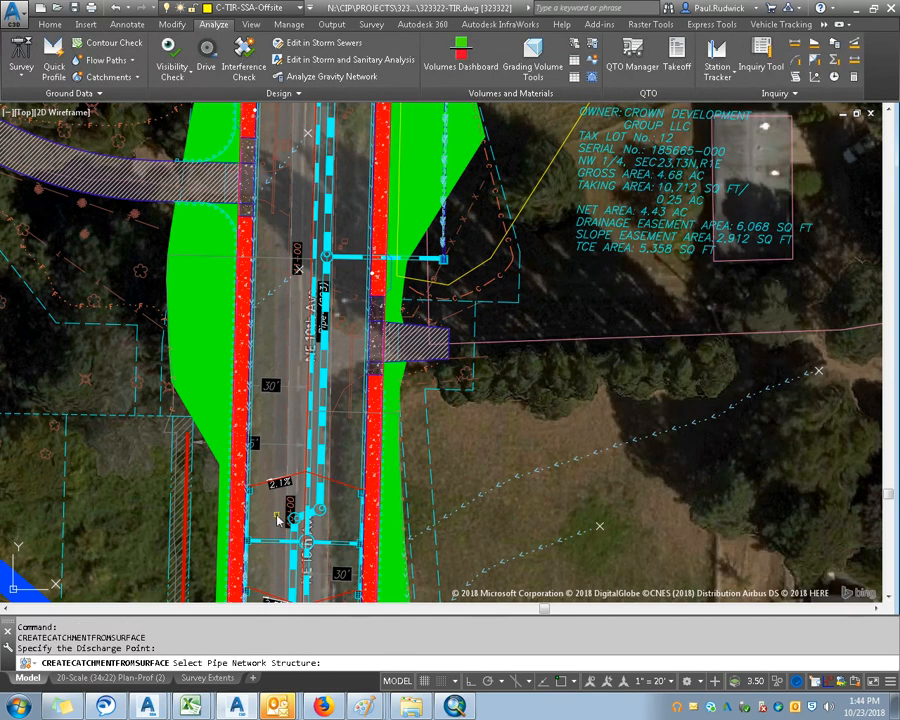
pyautogui.click(250, 492)
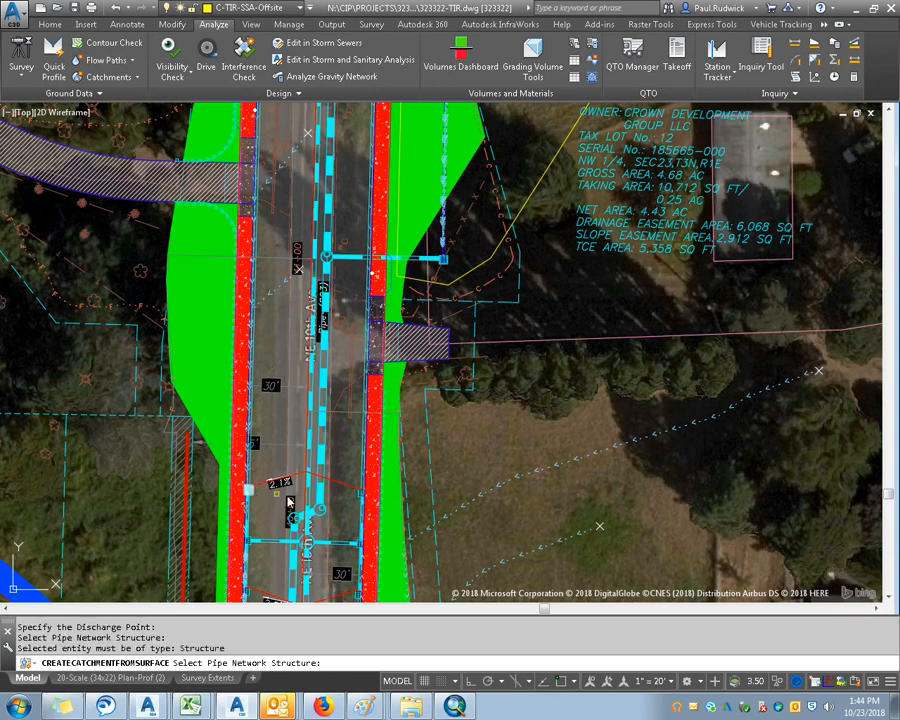
pyautogui.scroll(4, 262, 498)
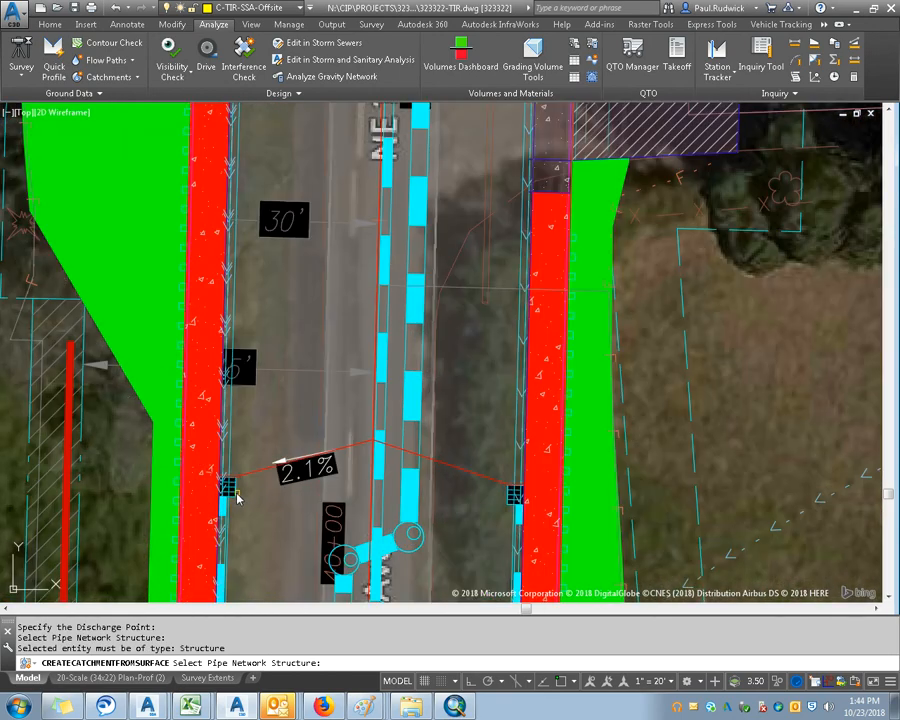
pyautogui.click(233, 492)
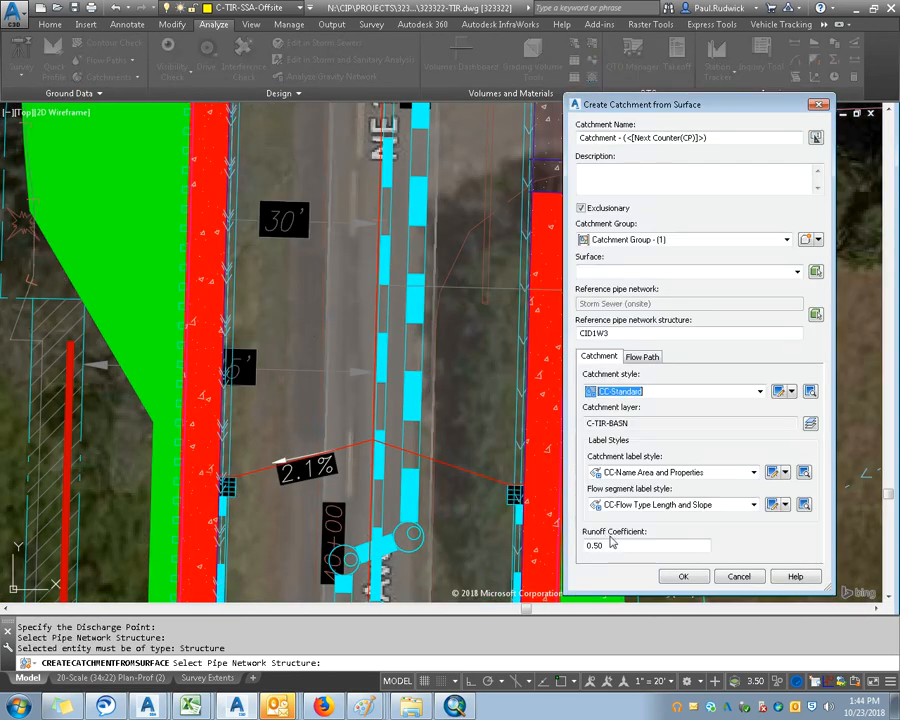
pyautogui.click(685, 578)
pyautogui.scroll(-5, 400, 415)
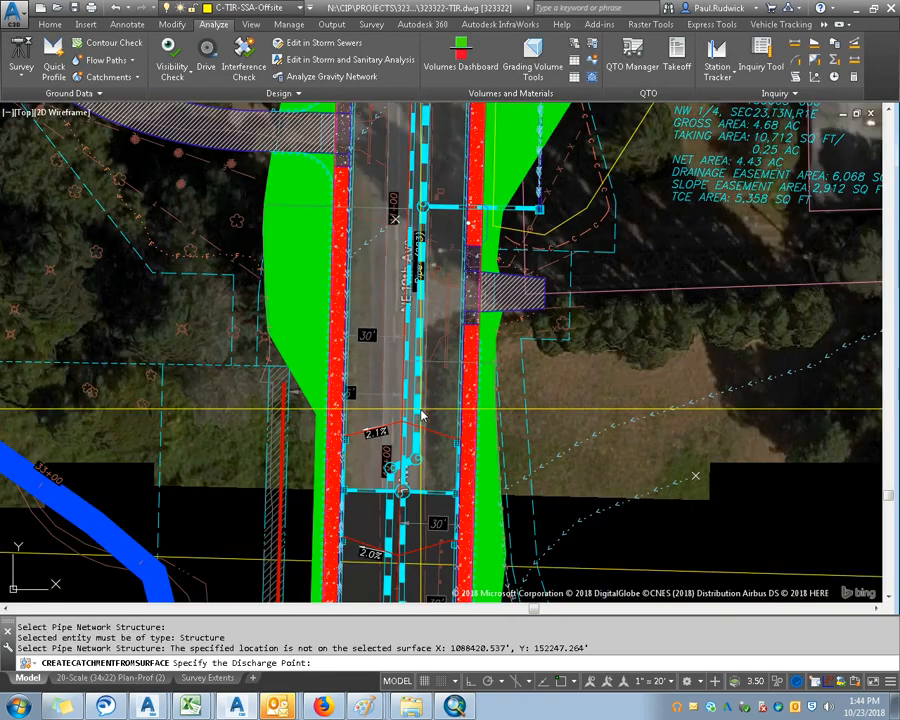
pyautogui.scroll(2, 386, 413)
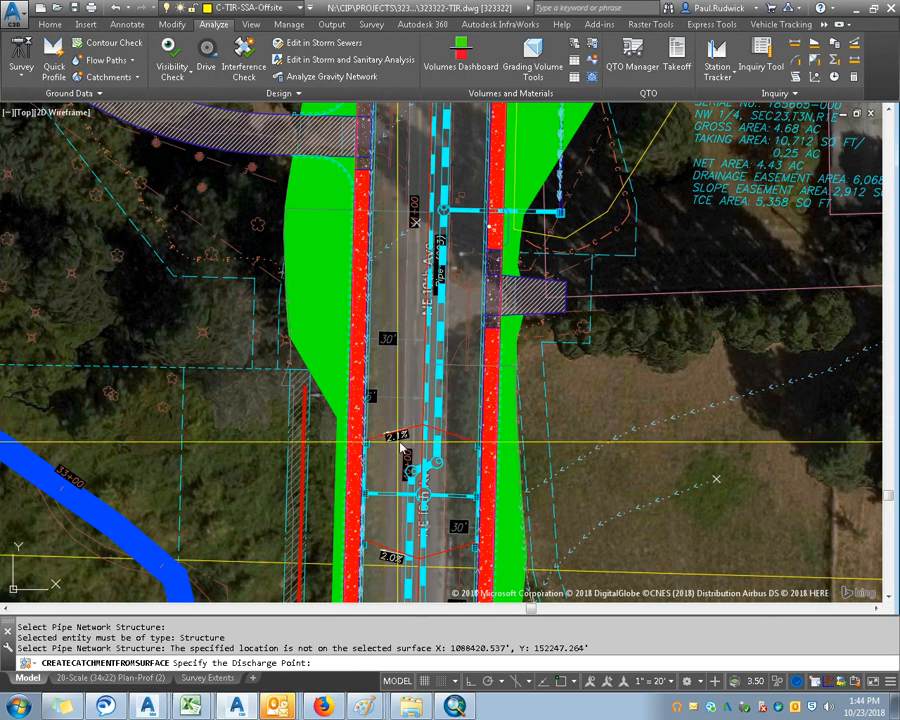
pyautogui.click(396, 411)
pyautogui.press('Escape')
# Step: Retry the surface catchment with a discharge point at the west curb inlet's edge and CID1W3 as reference structure
pyautogui.scroll(-3, 400, 374)
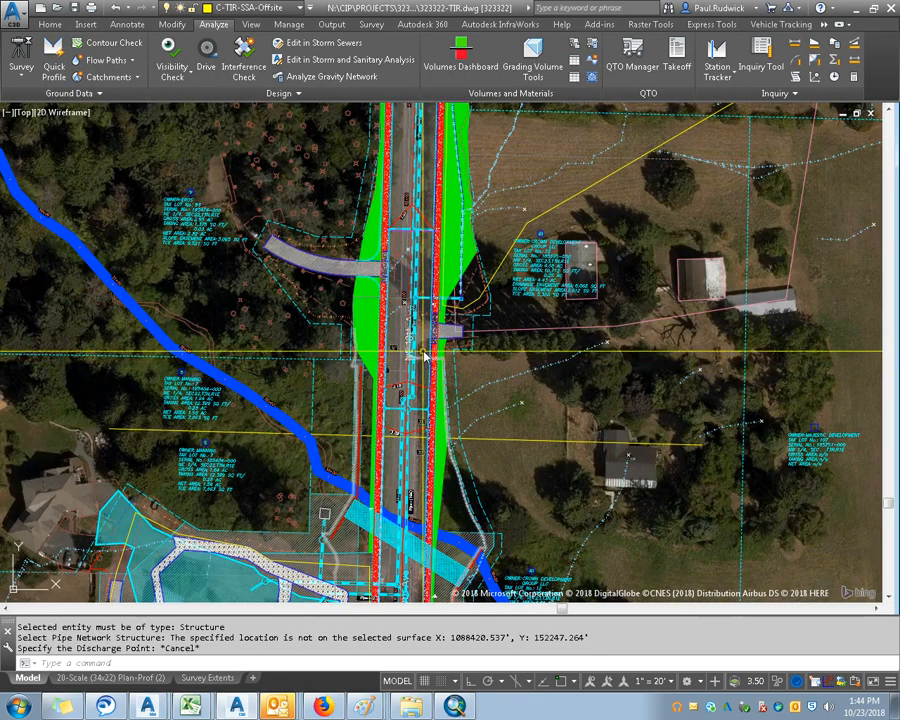
pyautogui.scroll(5, 420, 360)
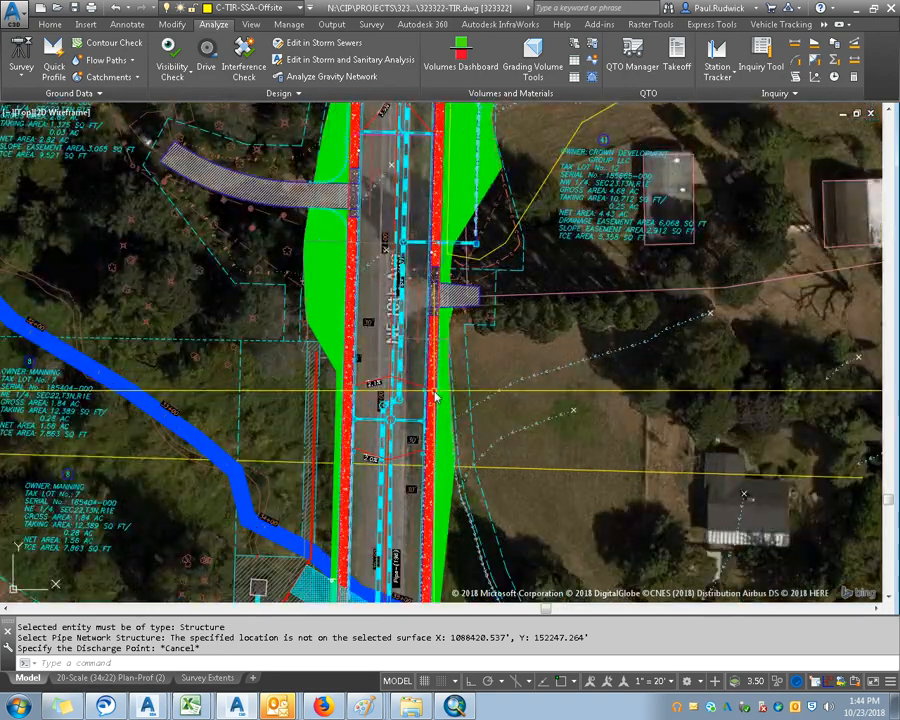
pyautogui.press('Return')
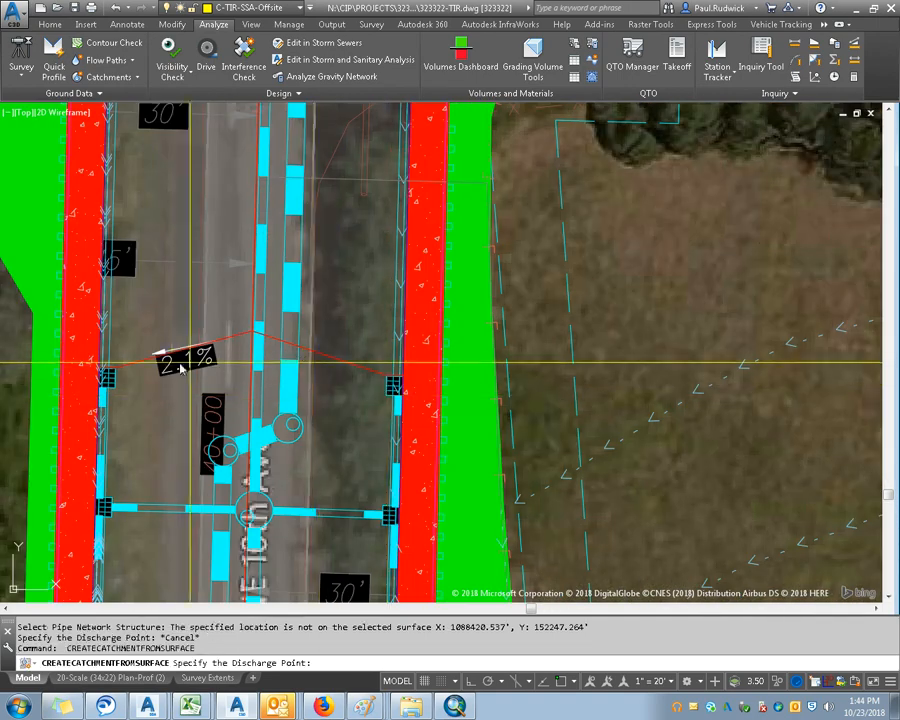
pyautogui.click(112, 375)
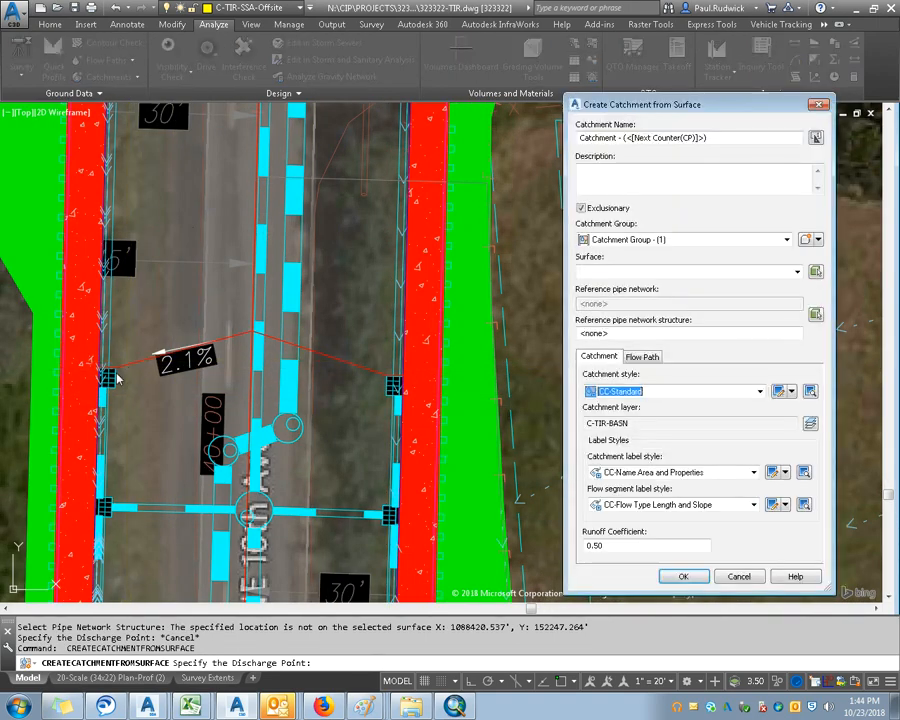
pyautogui.click(816, 315)
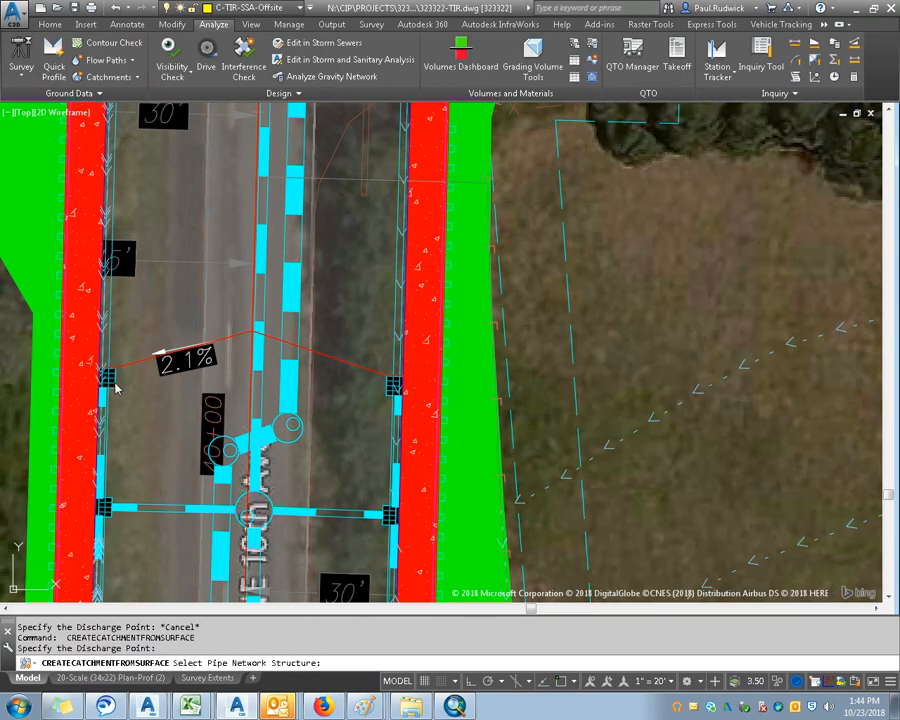
pyautogui.click(123, 389)
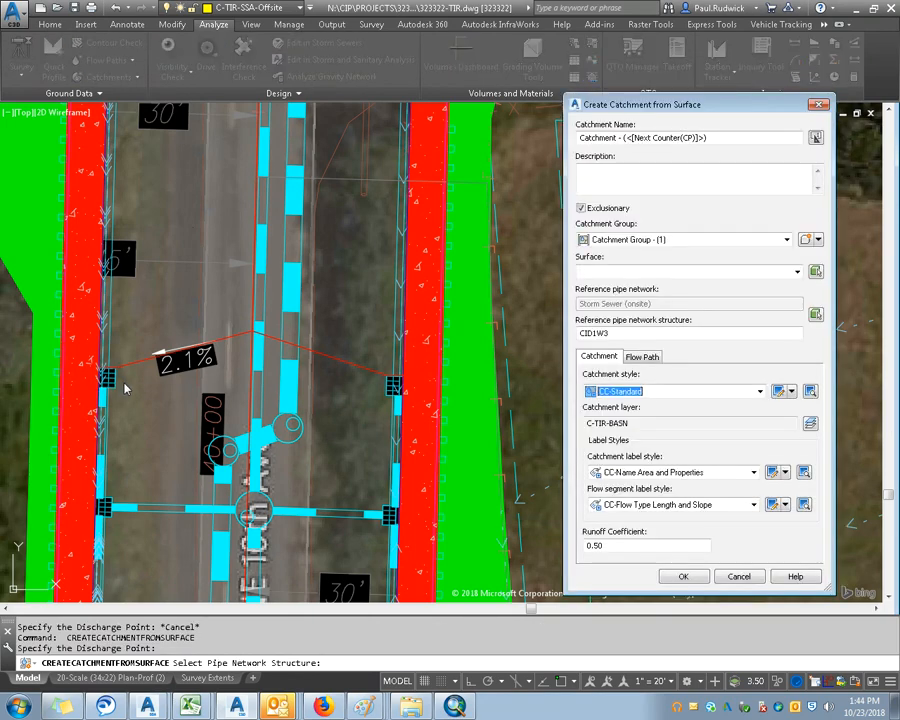
pyautogui.click(684, 578)
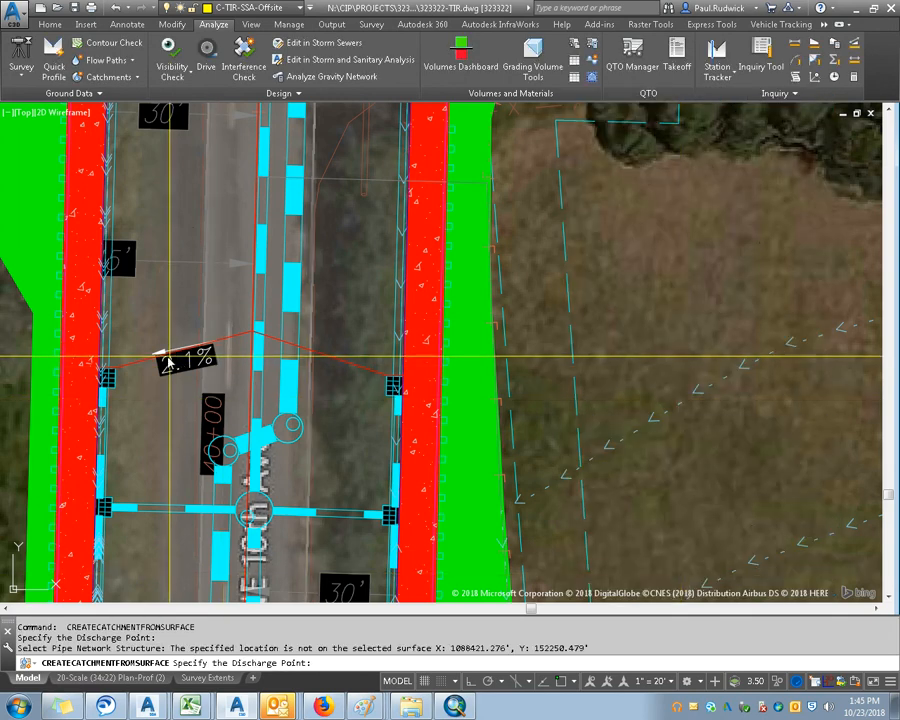
# Step: Try two more discharge points at the west curb inlet, one without a reference structure and one referencing CID1W3
pyautogui.click(118, 369)
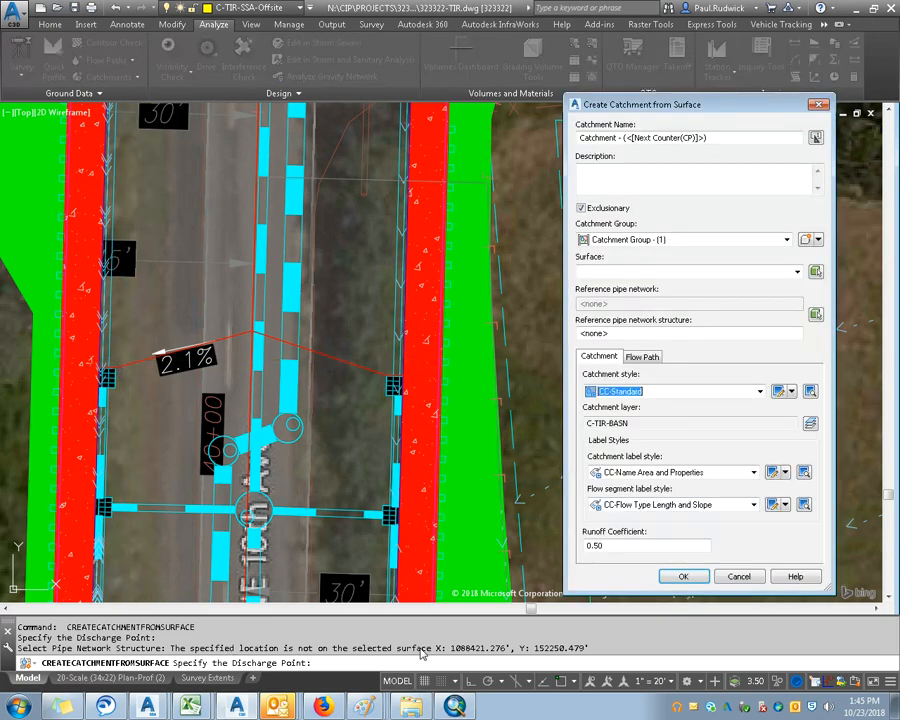
pyautogui.click(682, 576)
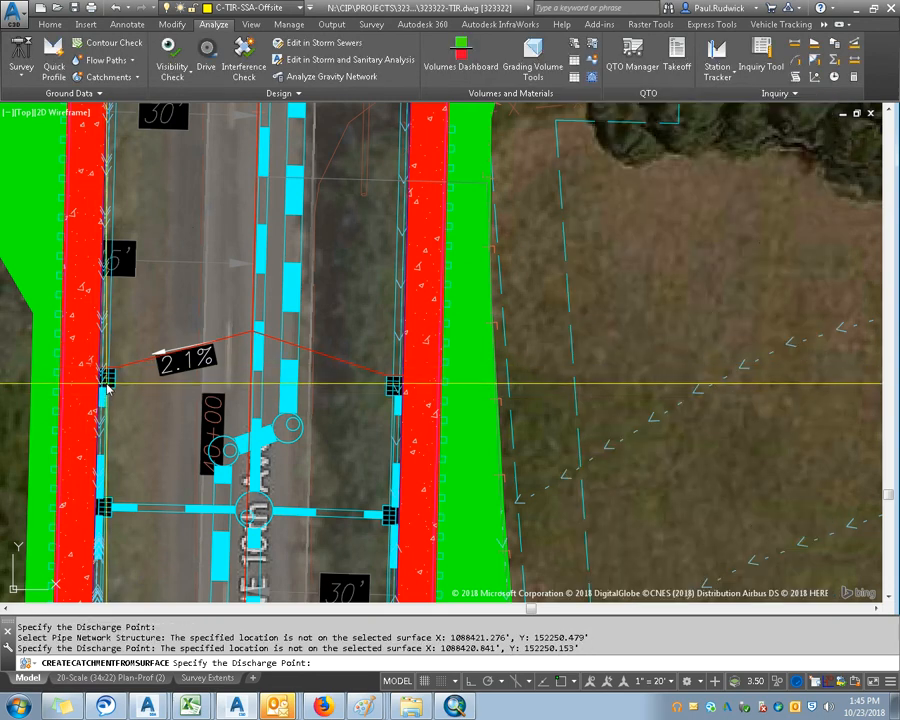
pyautogui.click(108, 380)
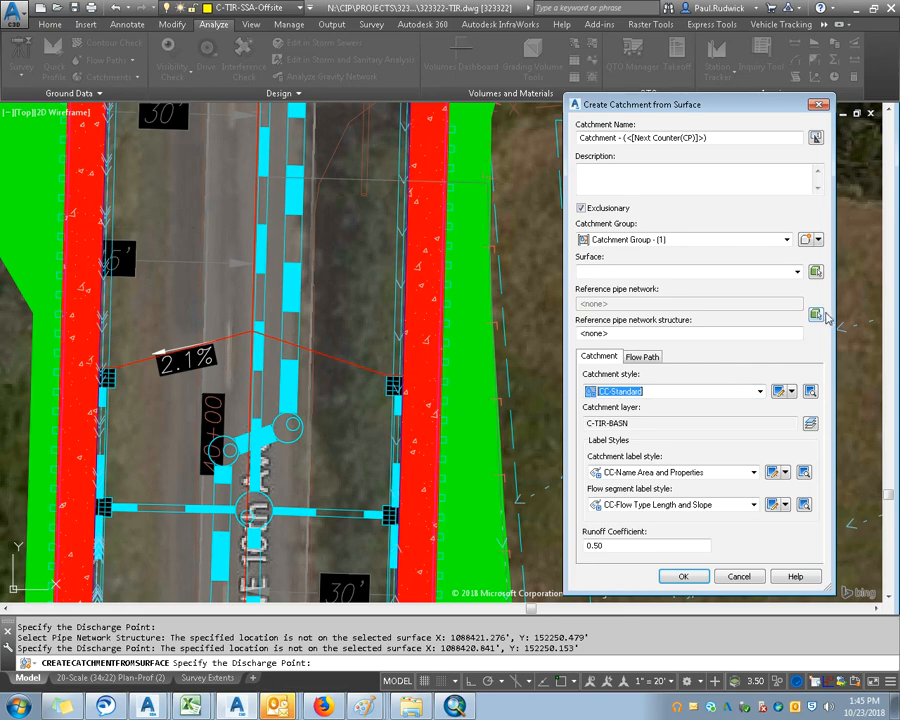
pyautogui.click(600, 357)
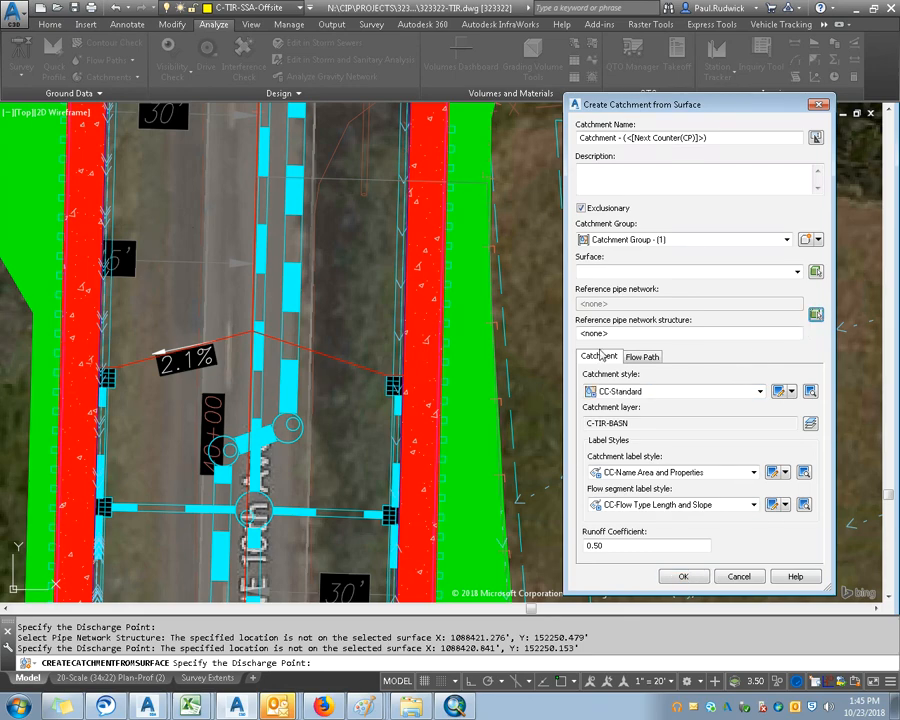
pyautogui.press('Escape')
pyautogui.click(116, 381)
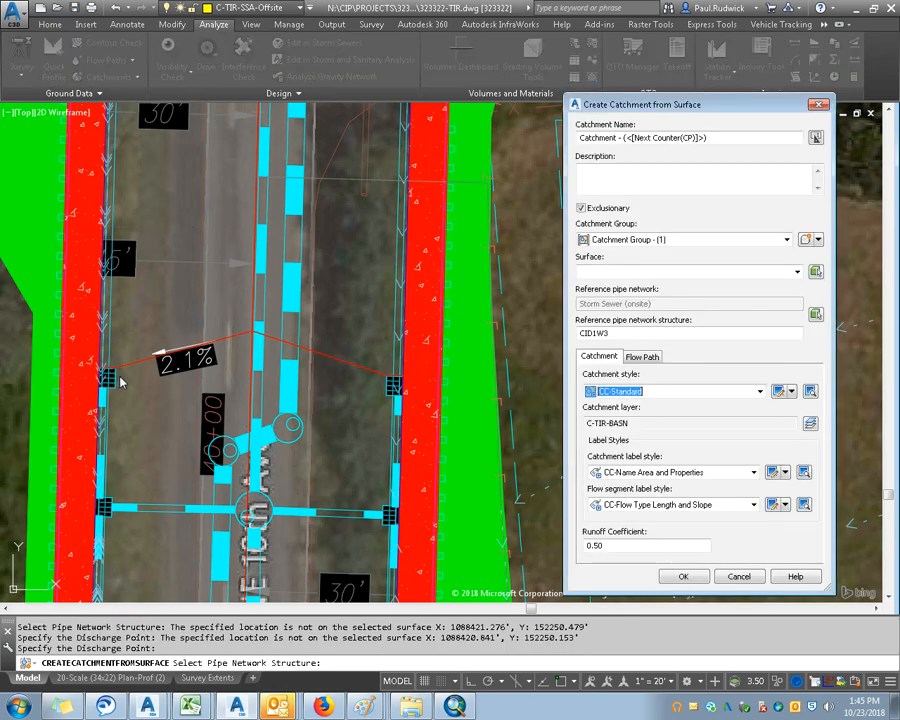
pyautogui.press('Return')
# Step: Try to create a catchment discharging at the ditch inlet east of NE 10th Ave, with offsite structure DIW3 as reference
pyautogui.scroll(-4, 135, 350)
pyautogui.moveTo(174, 310); pyautogui.dragTo(167, 494)
pyautogui.scroll(-2, 167, 494)
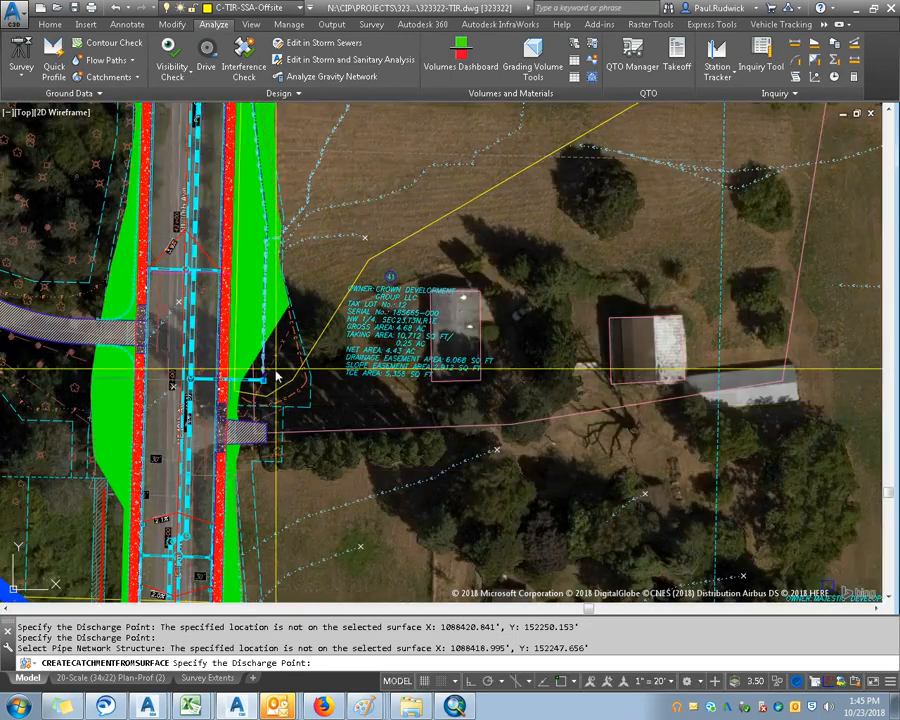
pyautogui.click(282, 384)
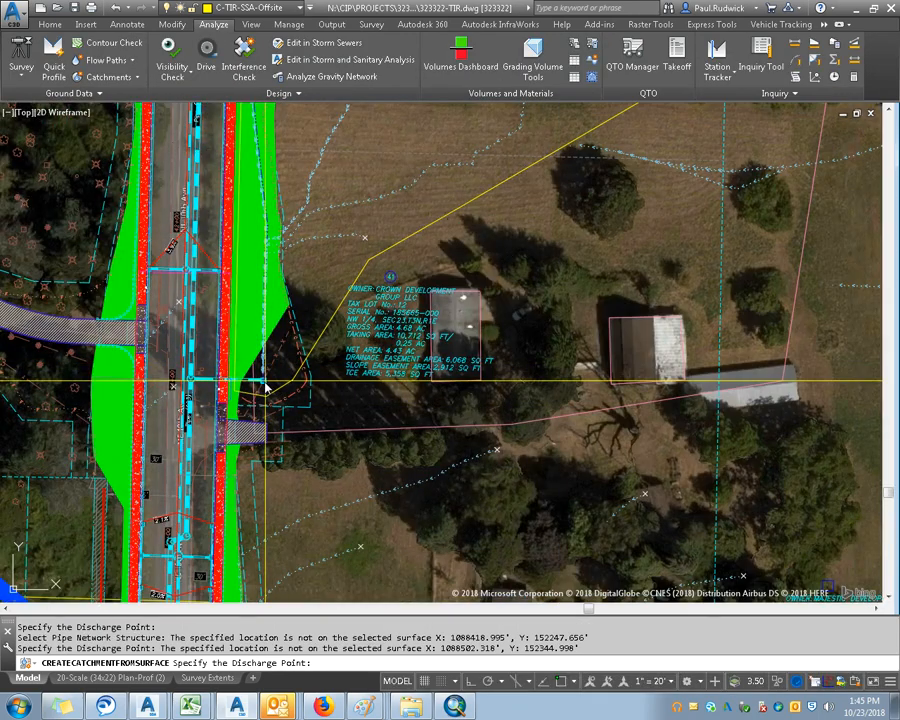
pyautogui.press('Return')
pyautogui.press('Return')
pyautogui.click(274, 381)
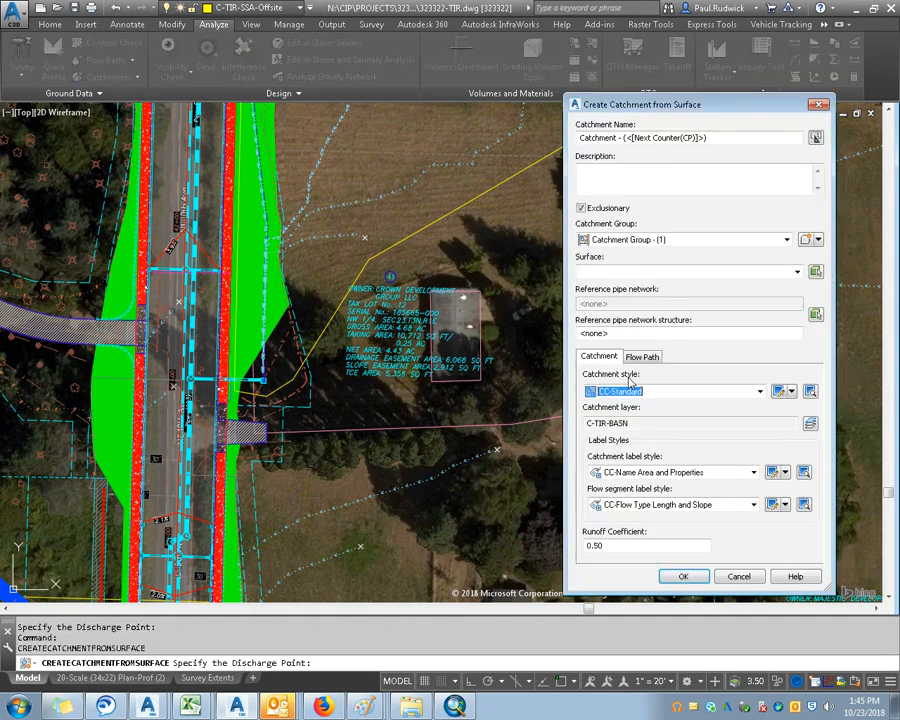
pyautogui.click(813, 317)
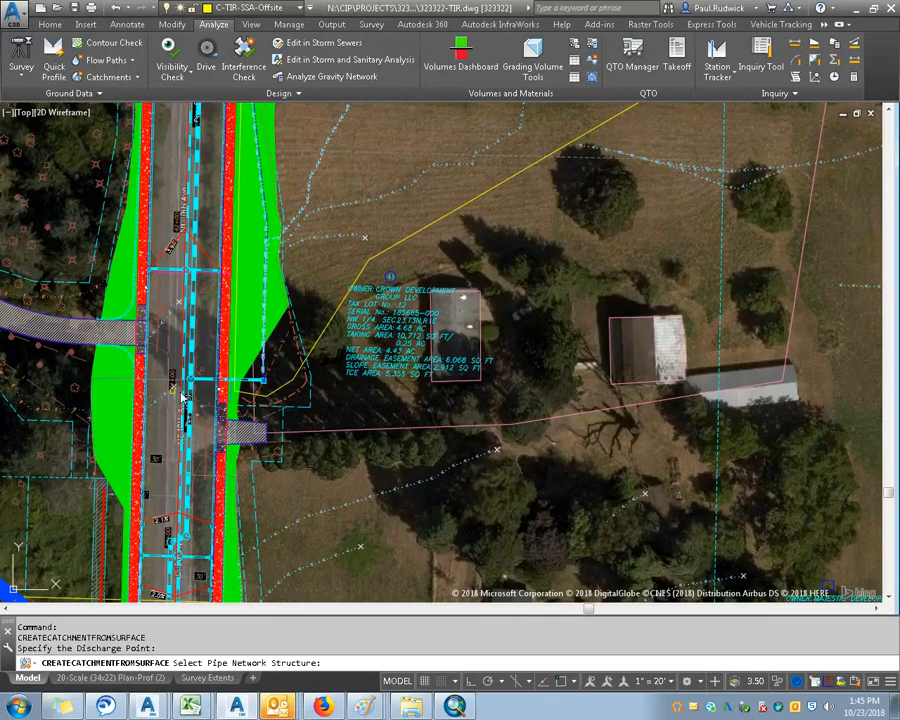
pyautogui.click(265, 384)
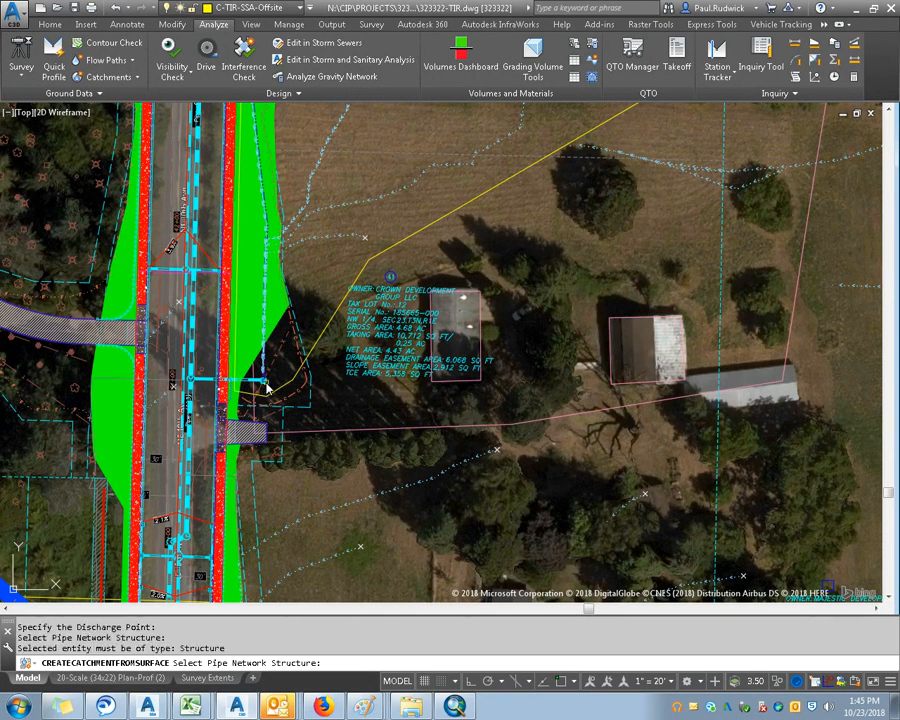
pyautogui.scroll(8, 265, 384)
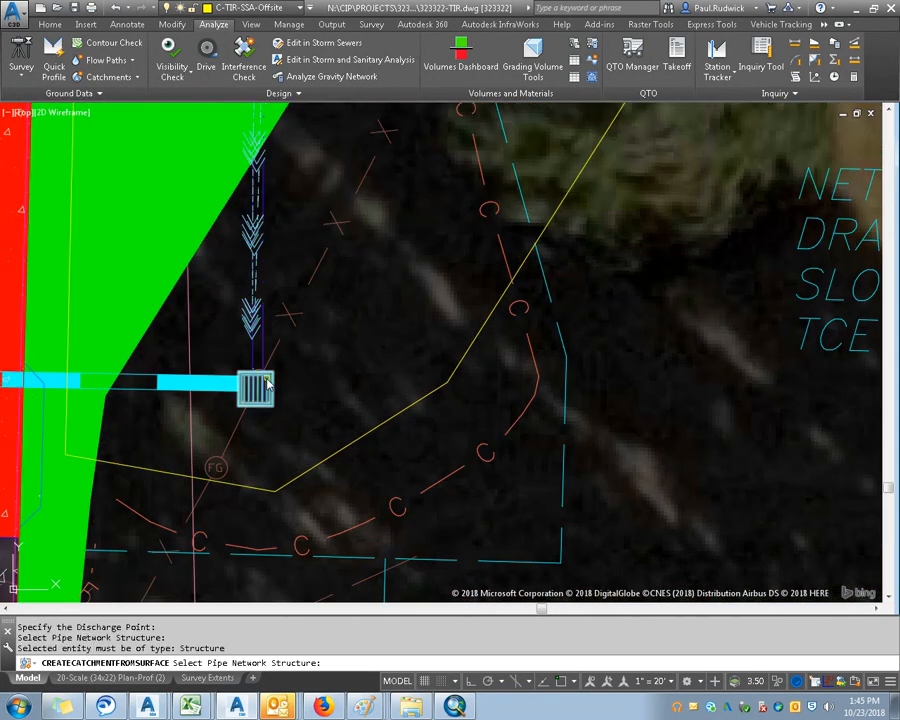
pyautogui.click(274, 384)
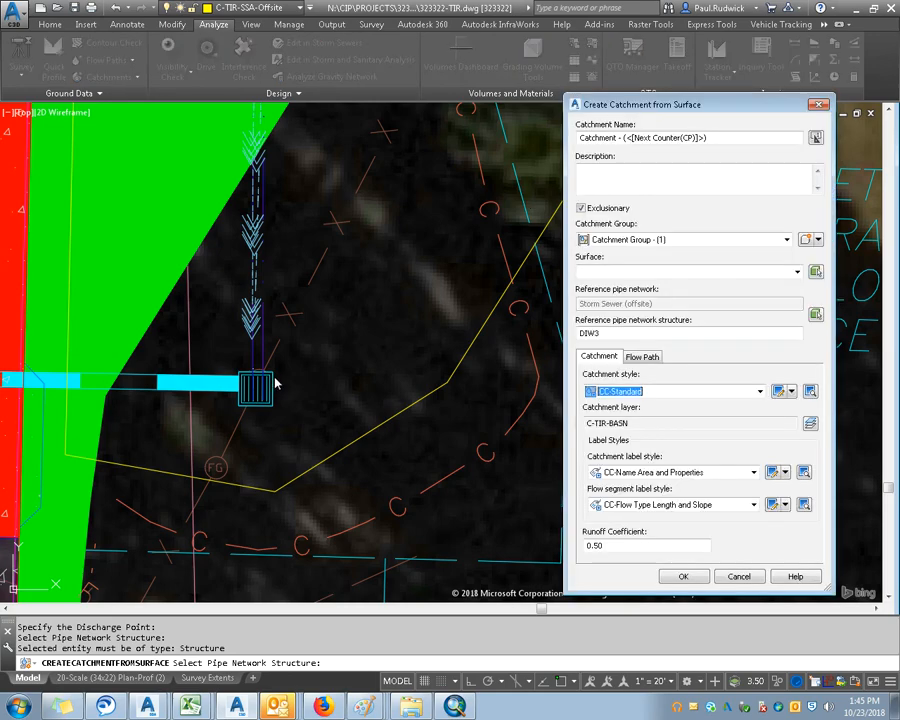
pyautogui.press('Return')
# Step: Try a discharge point just east of the ditch inlet without a reference structure
pyautogui.scroll(-5, 280, 378)
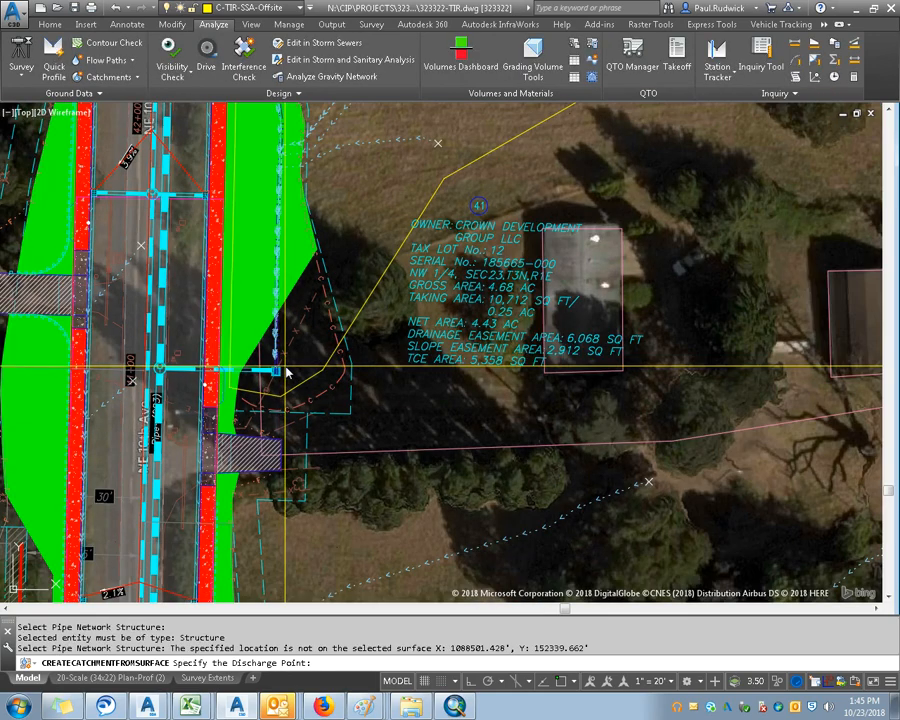
pyautogui.click(289, 368)
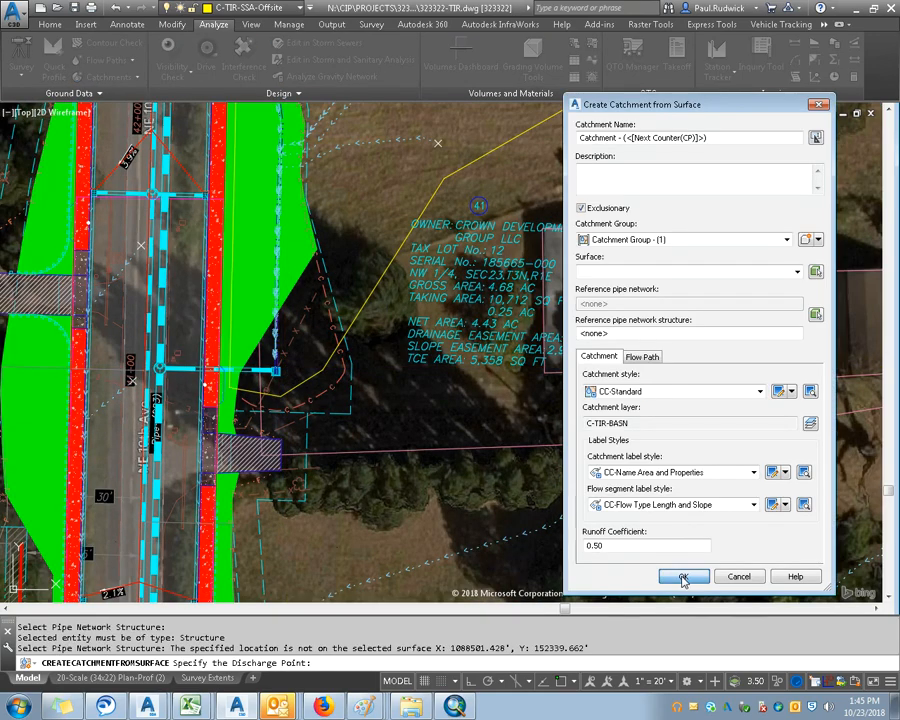
pyautogui.click(684, 580)
# Step: Try catchment discharge points on the east half of NE 10th Ave between stations 42+00 and 43+00, using Catchment Group - (1)
pyautogui.scroll(-3, 422, 247)
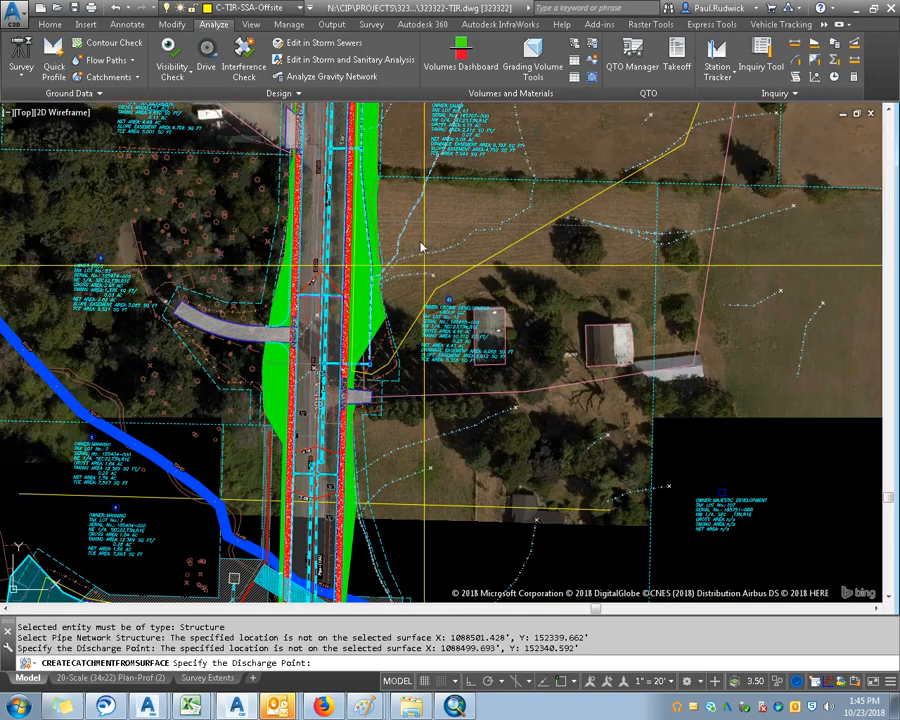
pyautogui.scroll(5, 380, 373)
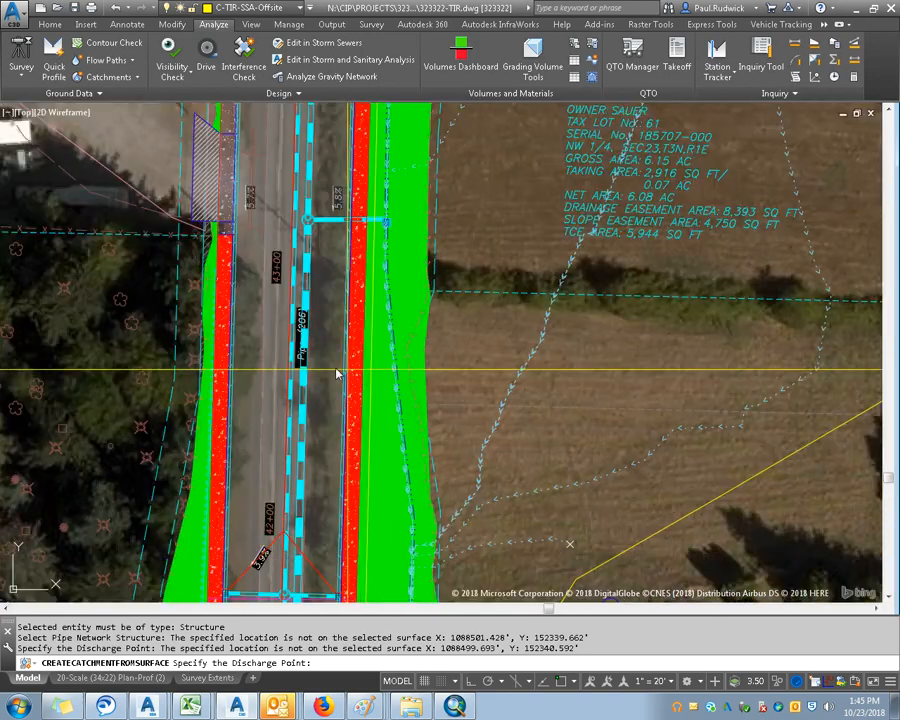
pyautogui.click(322, 370)
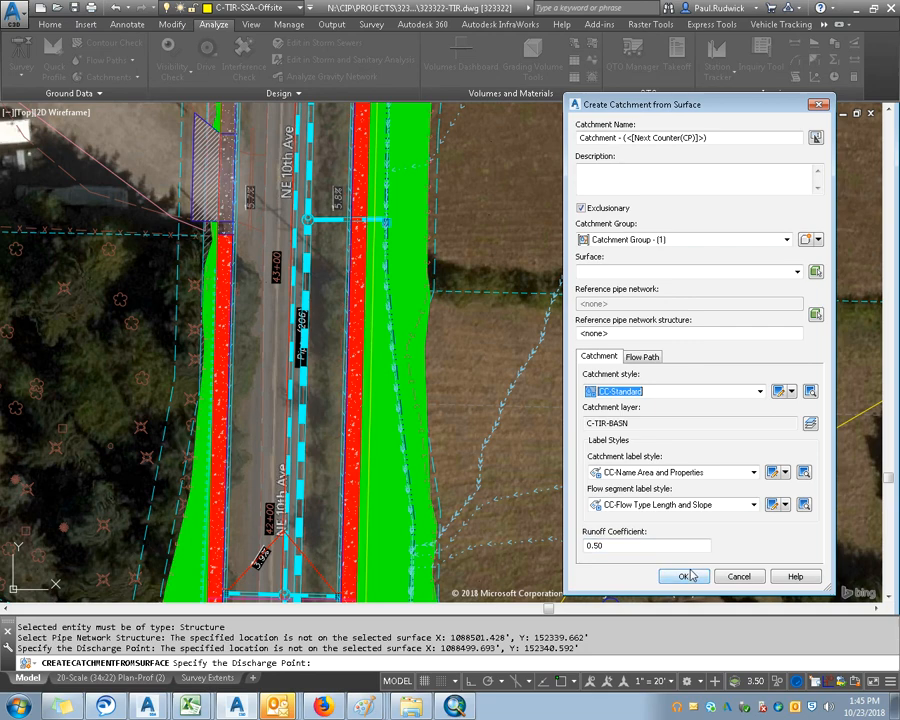
pyautogui.click(678, 240)
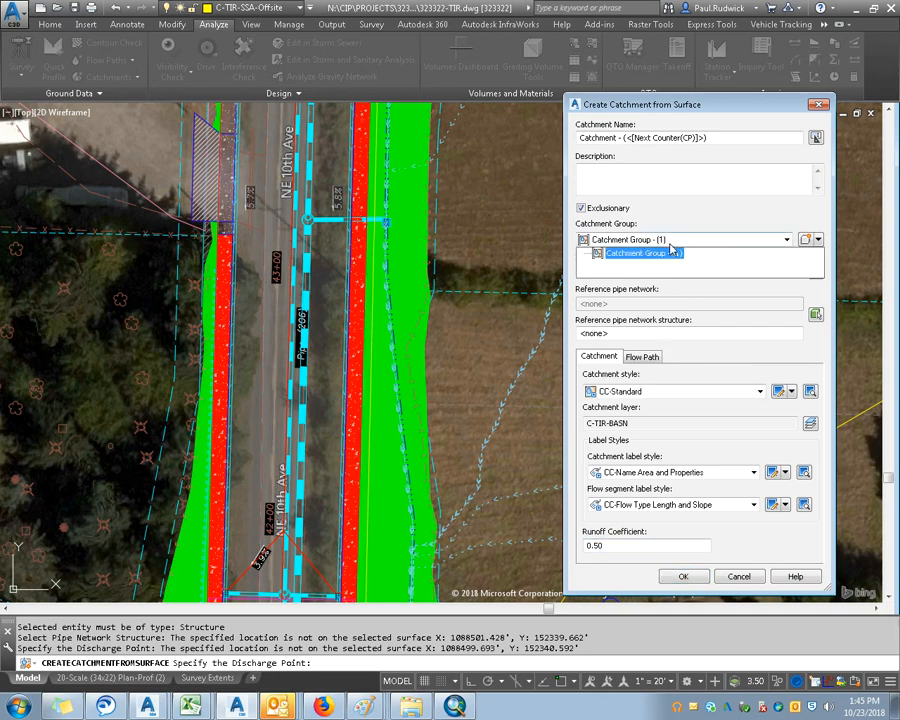
pyautogui.click(671, 253)
pyautogui.click(679, 576)
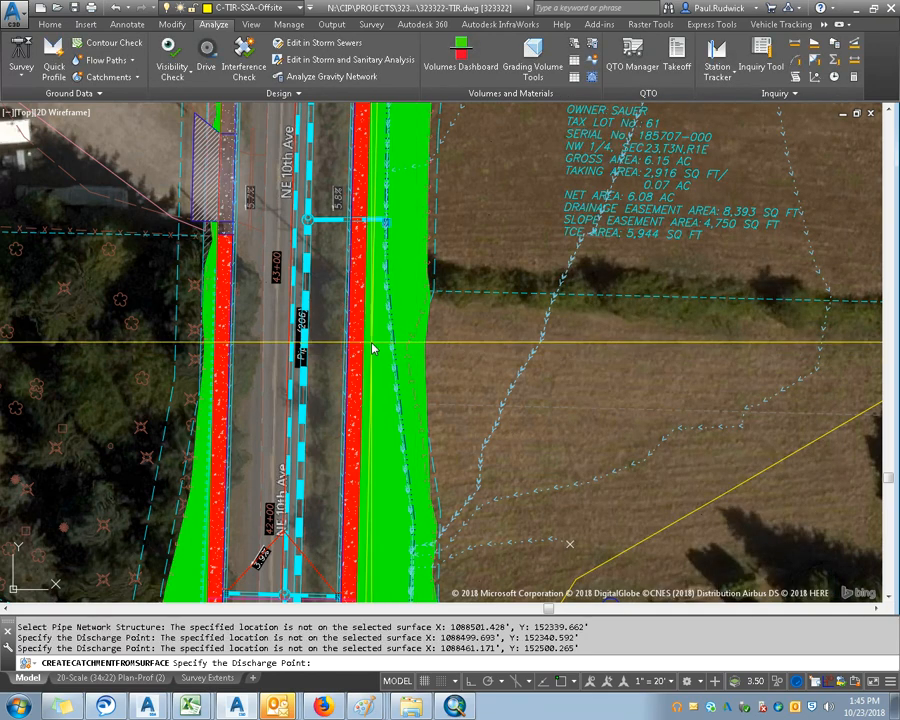
pyautogui.click(336, 358)
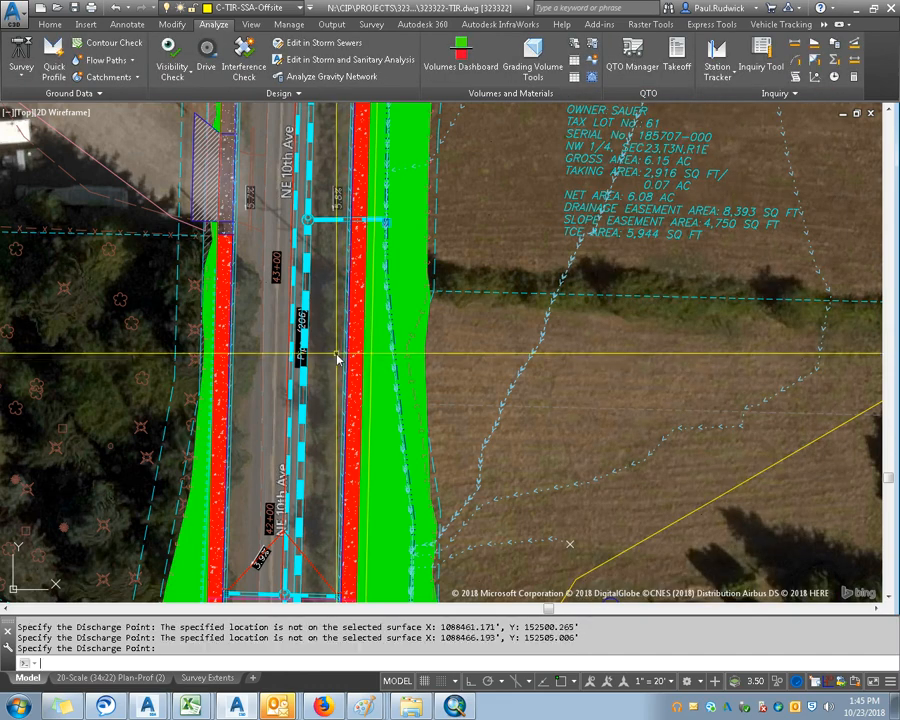
pyautogui.press('Return')
pyautogui.press('Return')
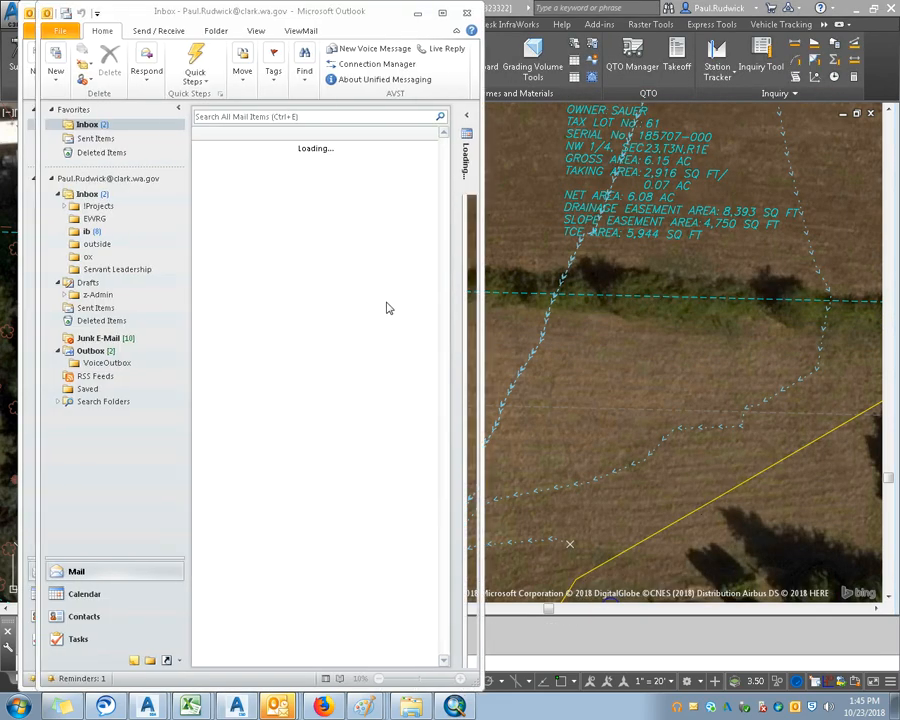
pyautogui.moveTo(481, 108); pyautogui.dragTo(466, 108)
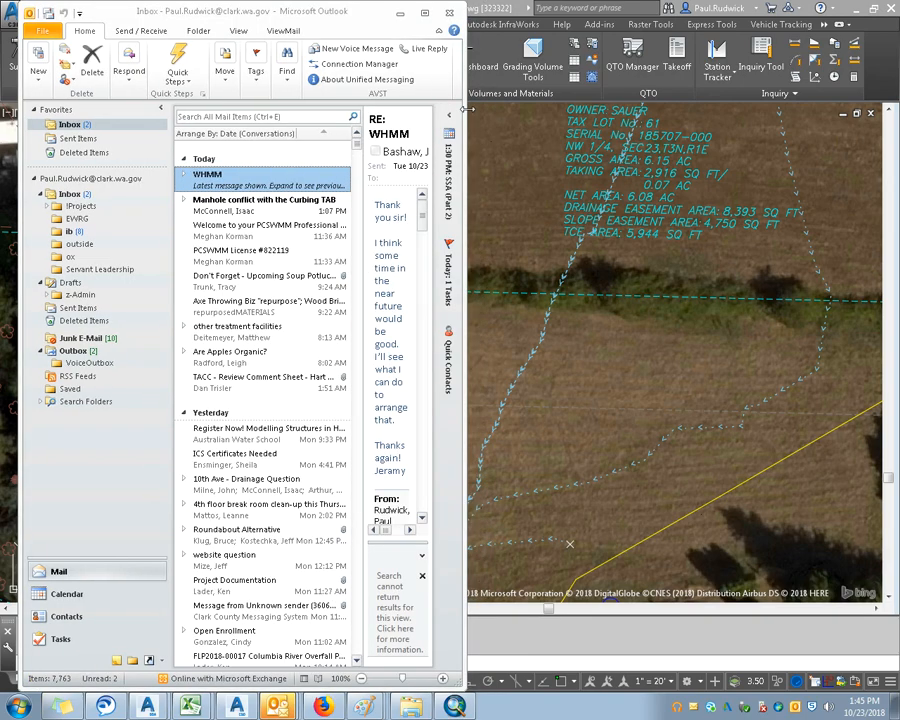
pyautogui.click(449, 82)
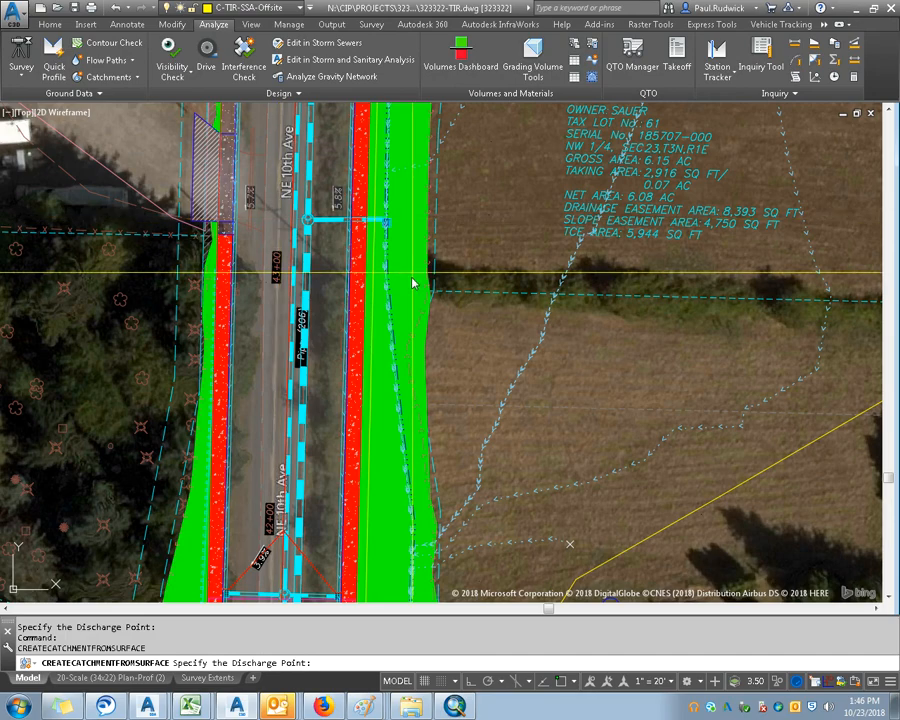
# Step: Leave the catchment command and examine the west curb inlet on NE 10th Ave just south of station 42+00
pyautogui.press('Escape')
pyautogui.scroll(-3, 456, 310)
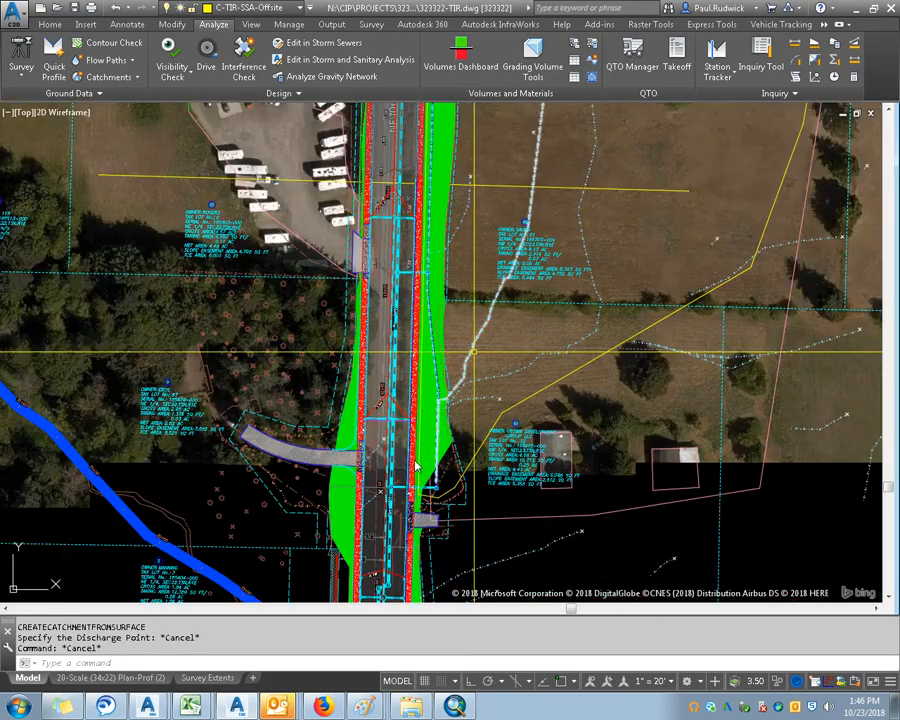
pyautogui.scroll(5, 384, 458)
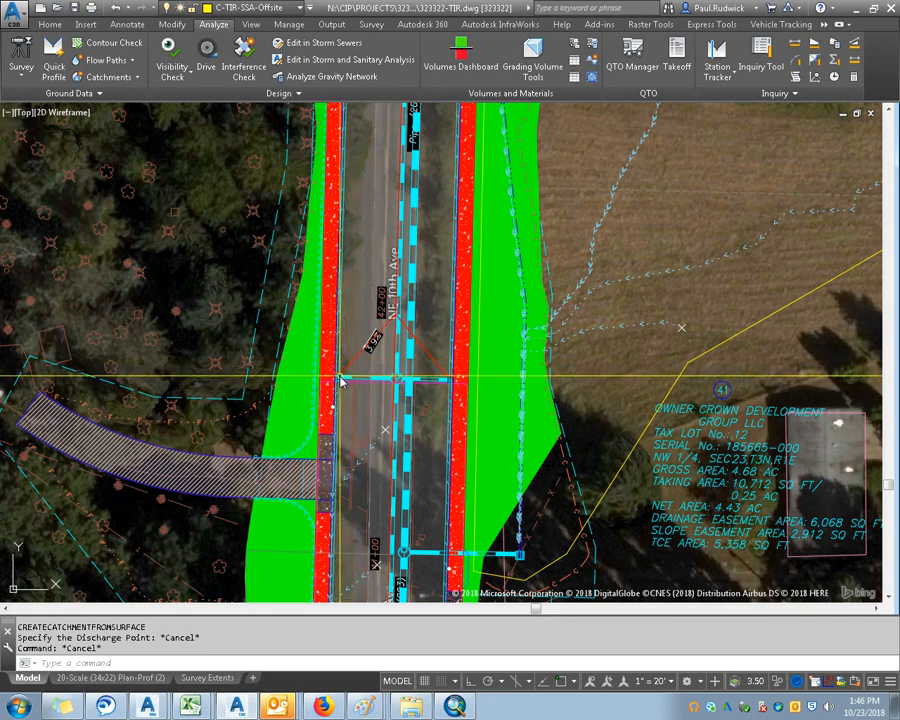
pyautogui.scroll(4, 340, 380)
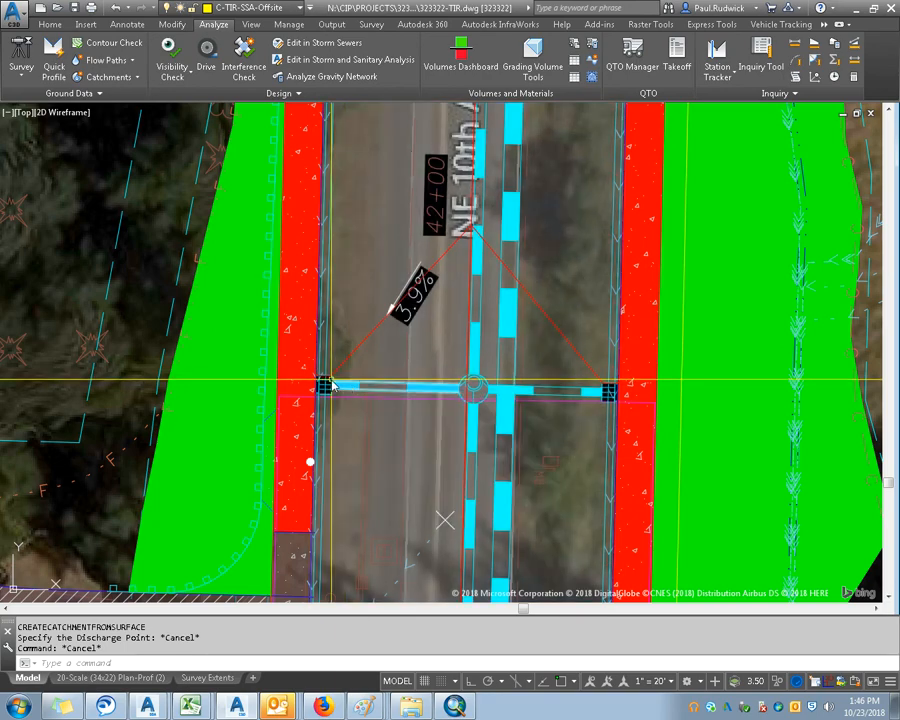
pyautogui.scroll(-5, 340, 387)
pyautogui.scroll(5, 333, 387)
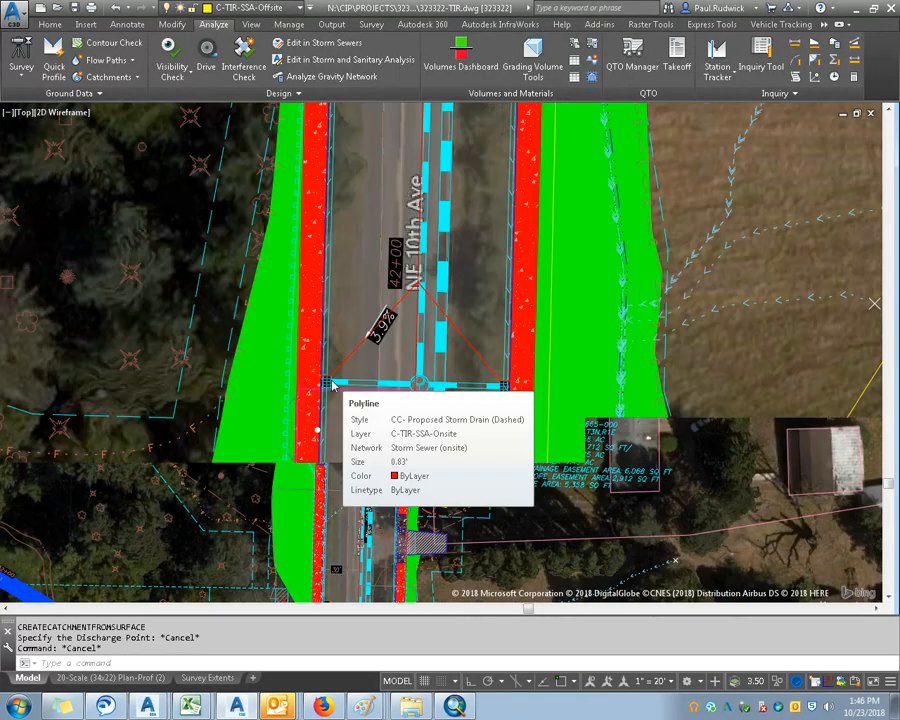
pyautogui.click(343, 388)
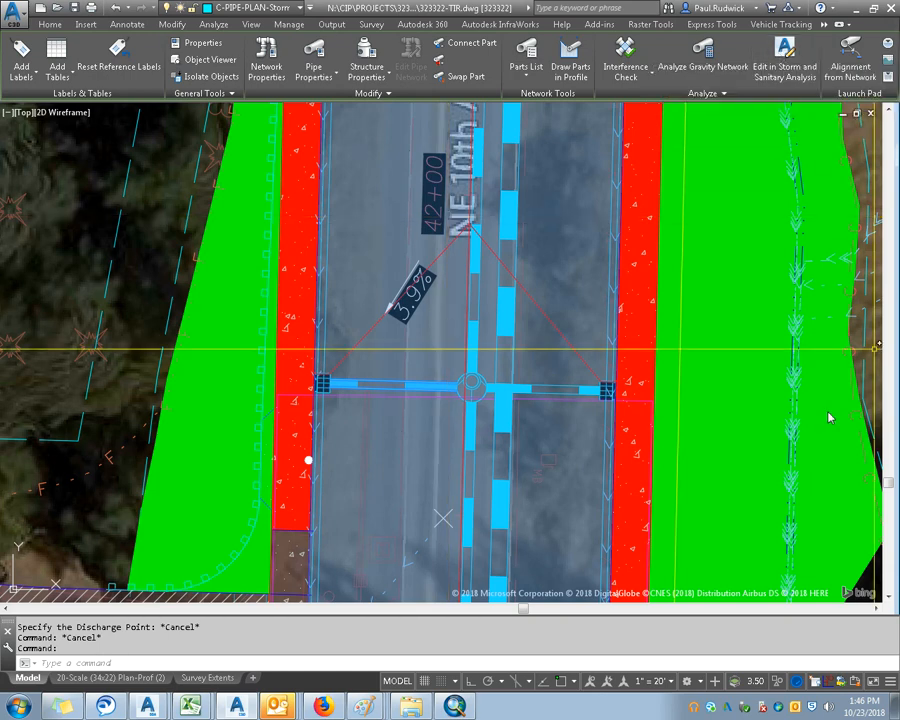
pyautogui.scroll(-6, 572, 320)
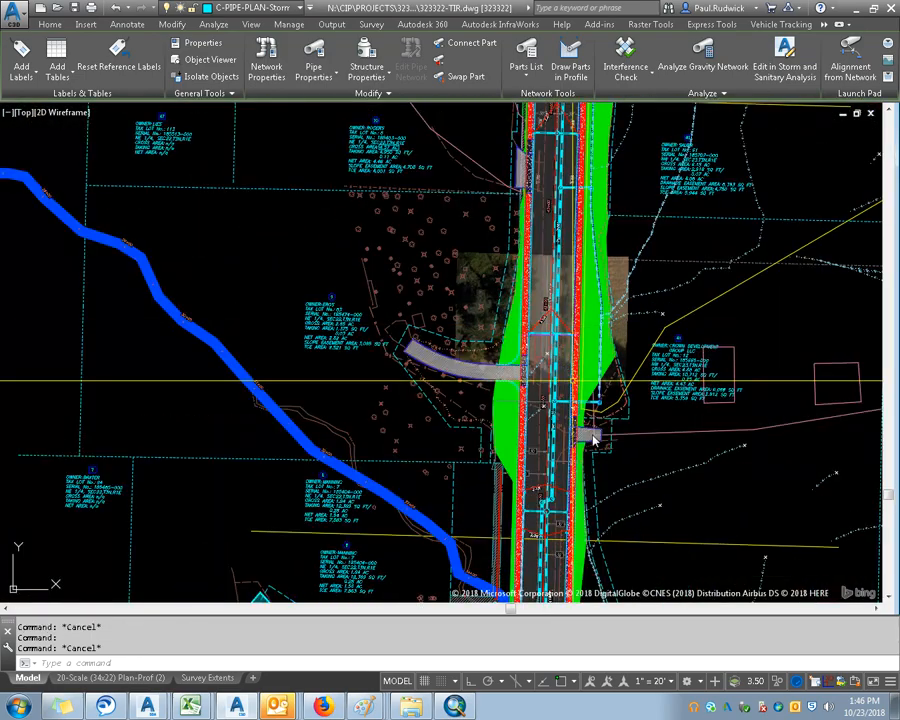
# Step: Open the catchment properties of the polygon catchment east of NE 10th Ave, near the NE 148th St intersection
pyautogui.hotkey('ctrl', 'Tab')
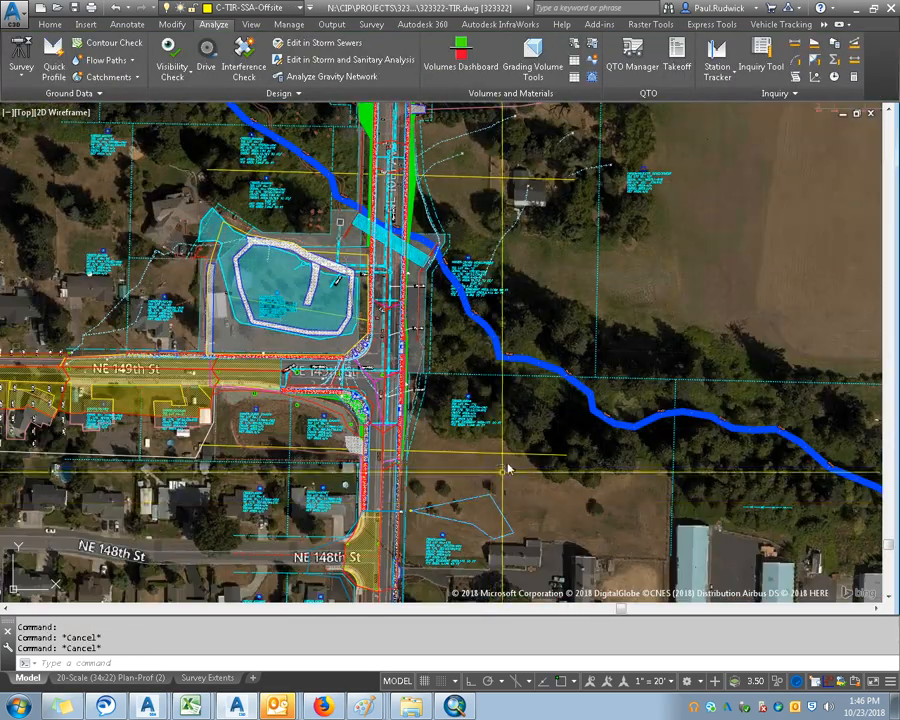
pyautogui.scroll(-2, 470, 462)
pyautogui.scroll(8, 469, 456)
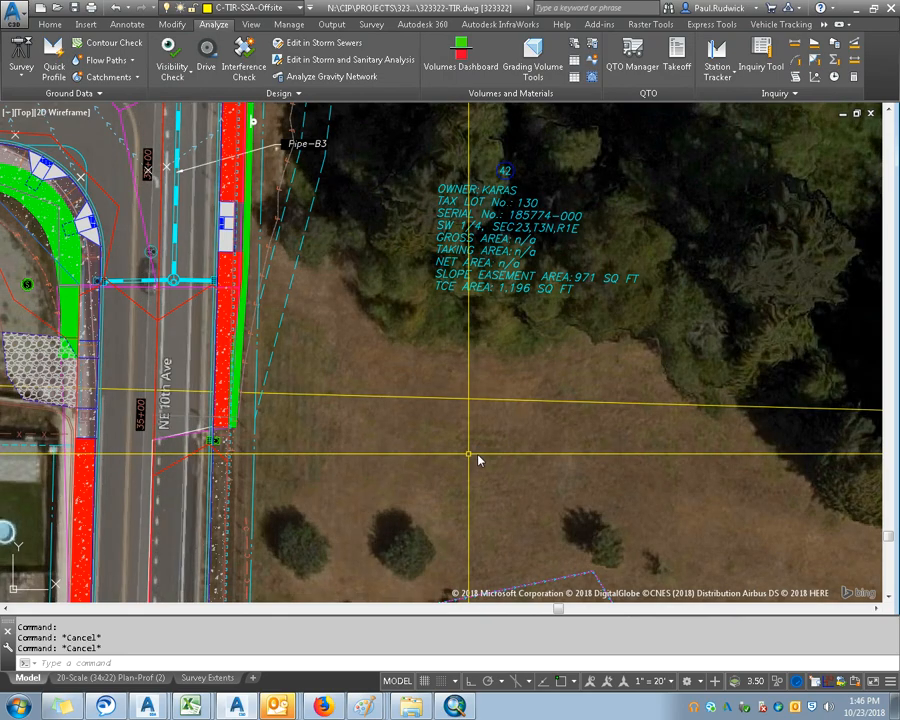
pyautogui.scroll(-5, 546, 407)
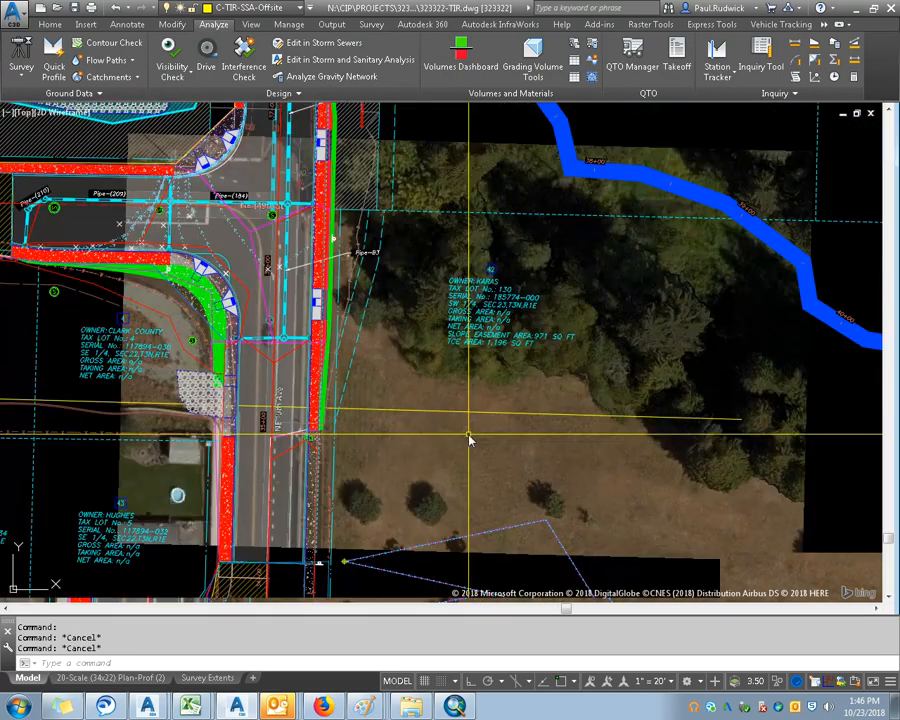
pyautogui.scroll(4, 434, 453)
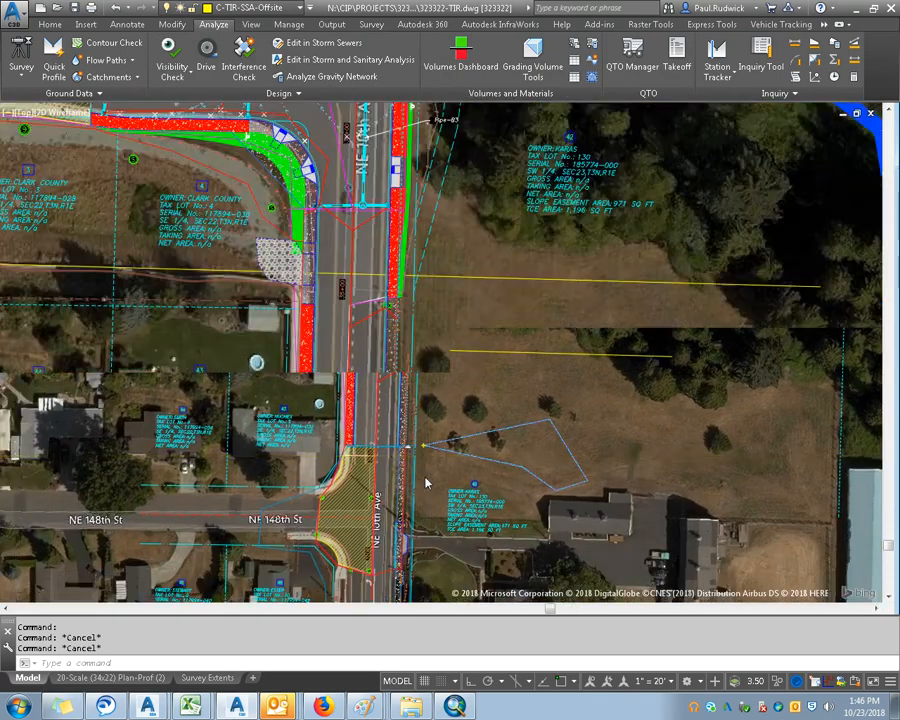
pyautogui.click(444, 408)
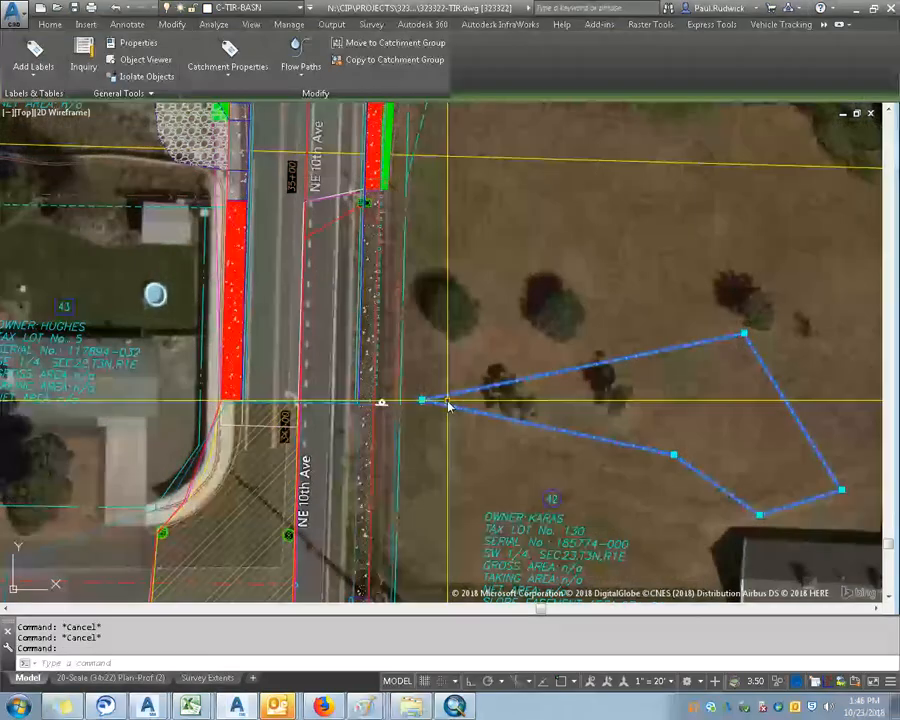
pyautogui.rightClick(446, 405)
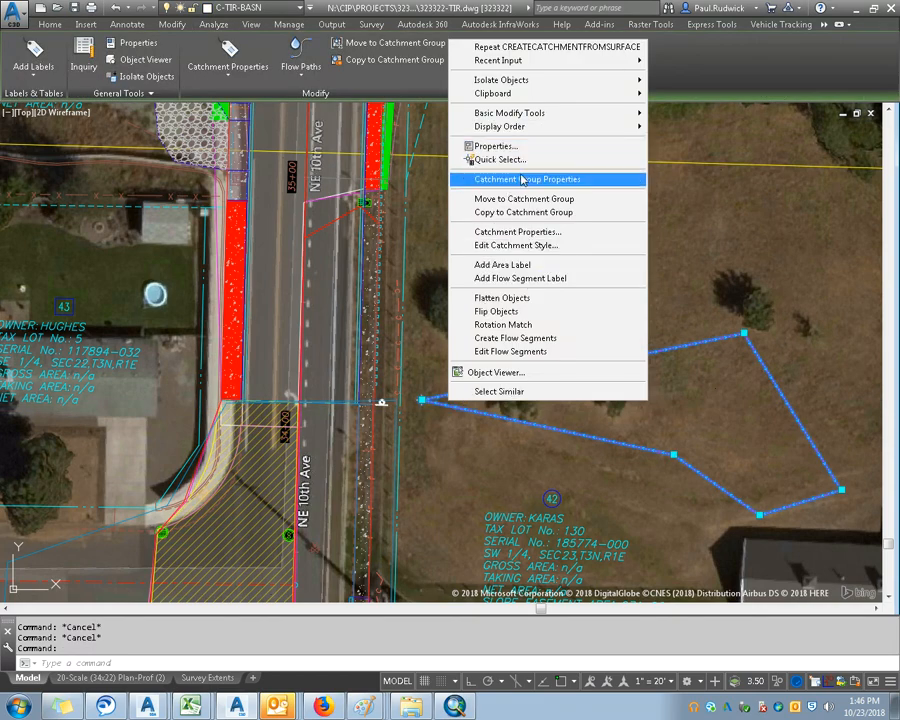
pyautogui.click(535, 232)
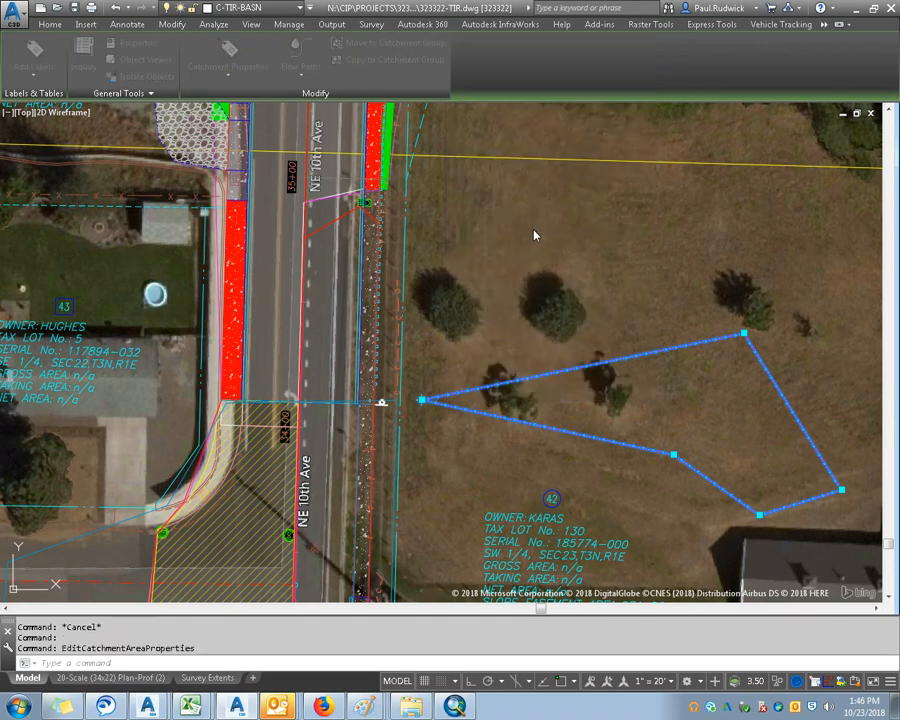
# Step: Set the catchment's reference pipe network structure to CIB3E, picking the east curb inlet north of station 35+00 in the drawing
pyautogui.click(745, 266)
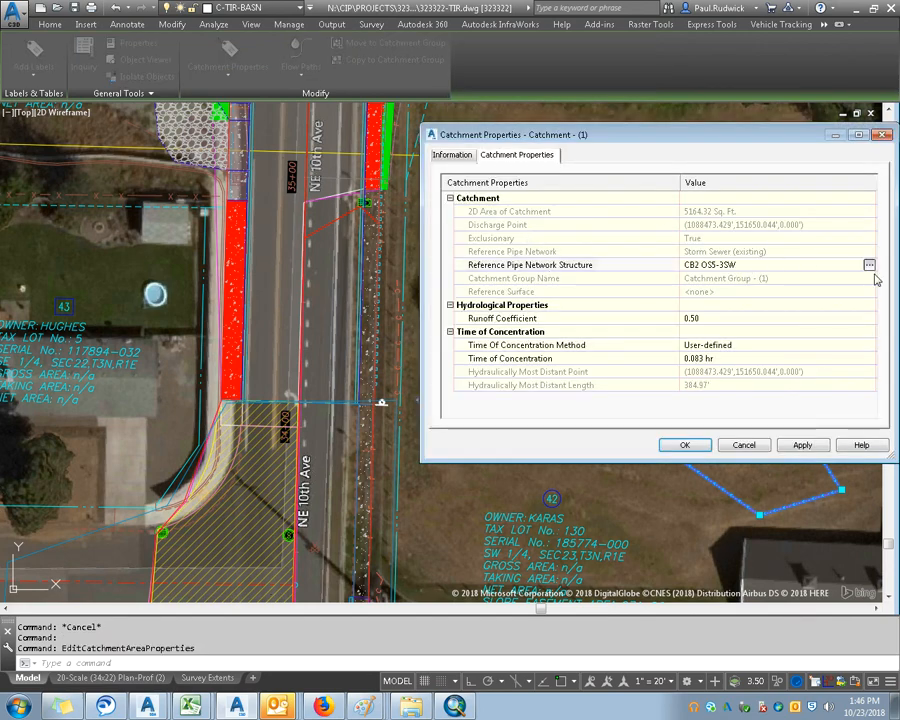
pyautogui.click(866, 262)
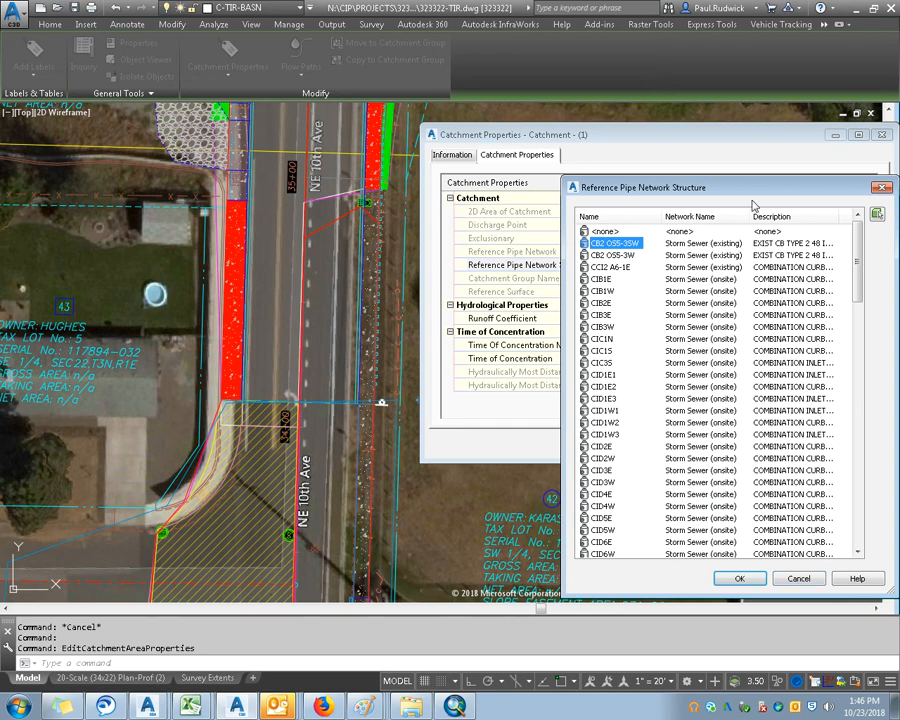
pyautogui.click(877, 218)
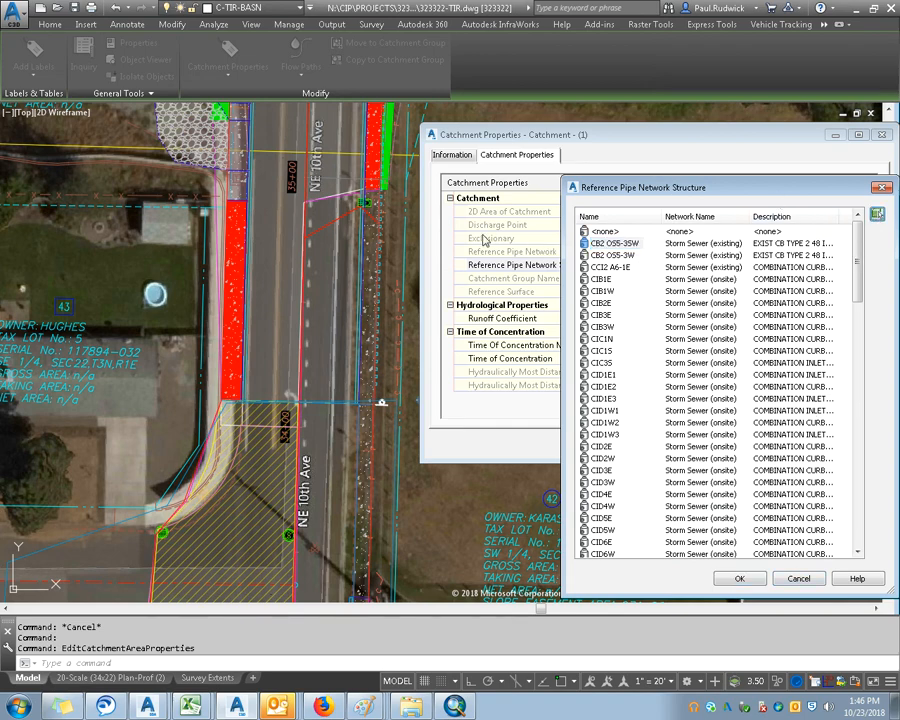
pyautogui.click(877, 214)
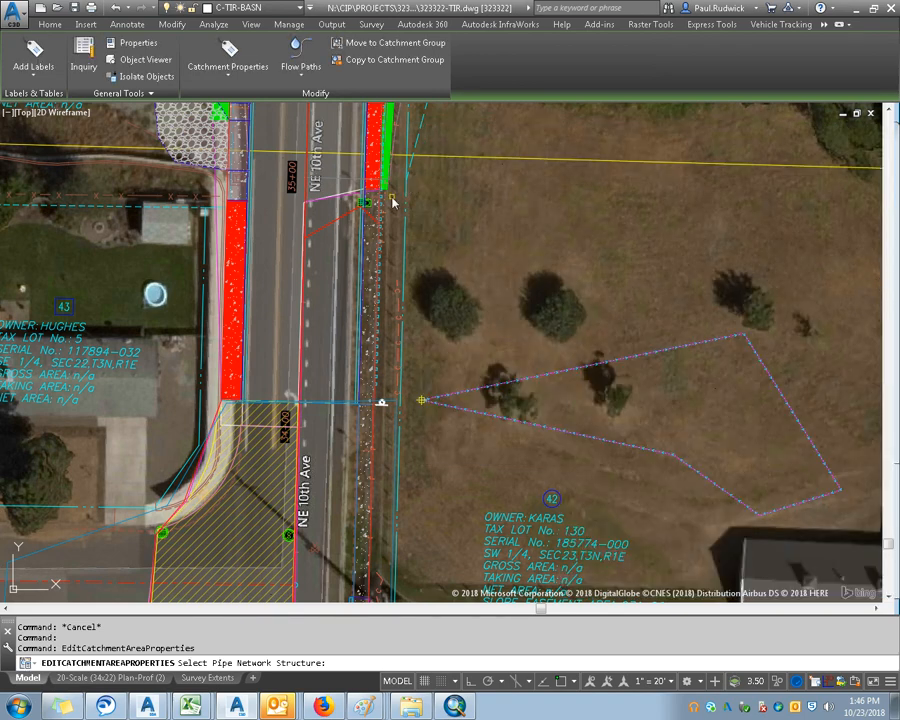
pyautogui.moveTo(433, 300); pyautogui.dragTo(527, 560)
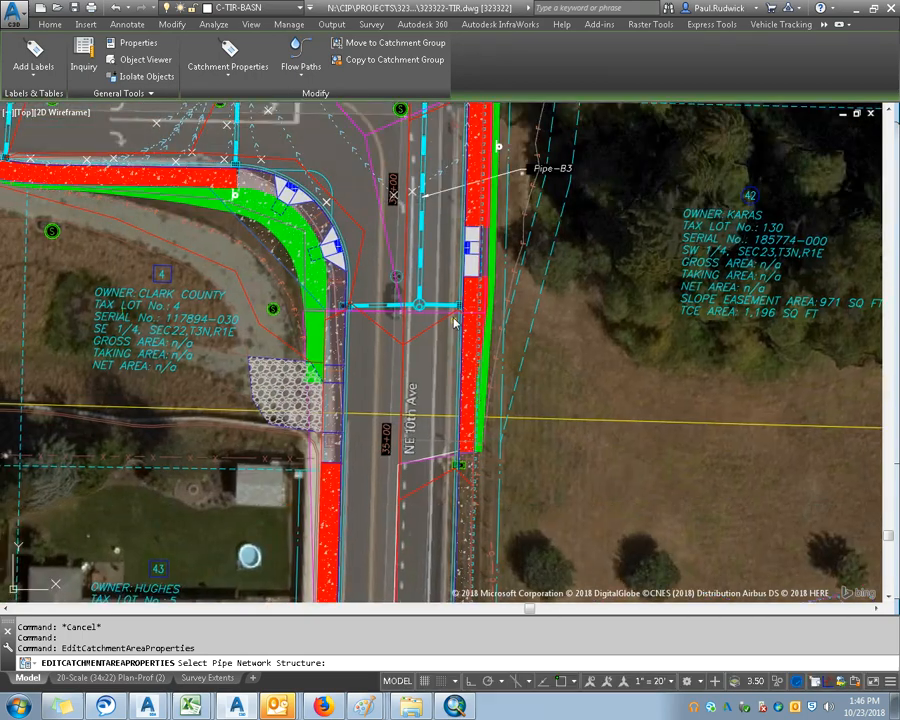
pyautogui.scroll(2, 456, 318)
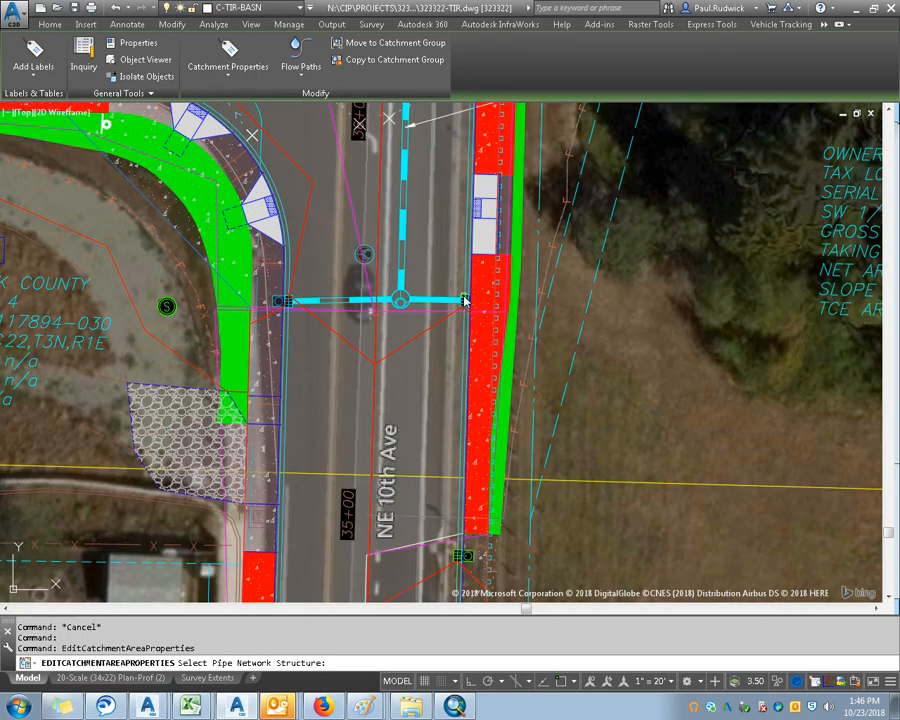
pyautogui.click(464, 300)
pyautogui.scroll(4, 467, 306)
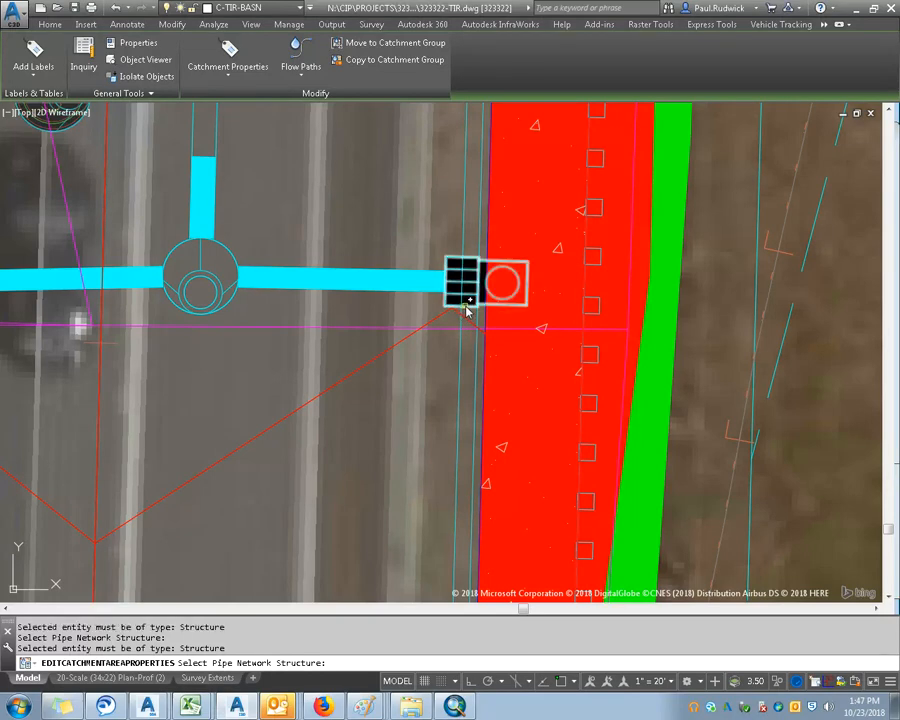
pyautogui.click(467, 312)
pyautogui.click(739, 577)
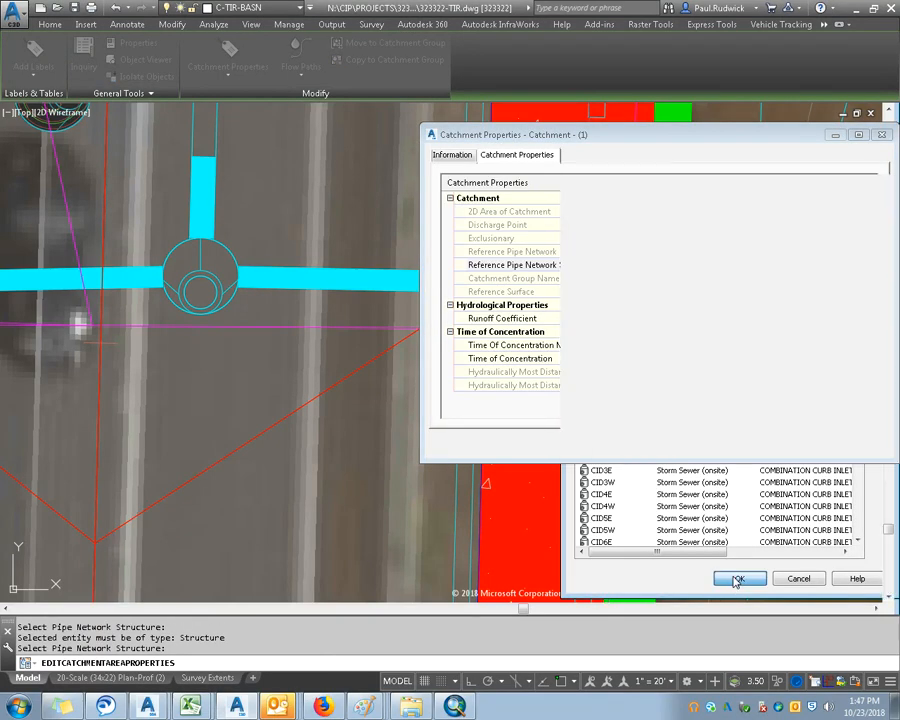
pyautogui.click(685, 445)
pyautogui.press('Escape')
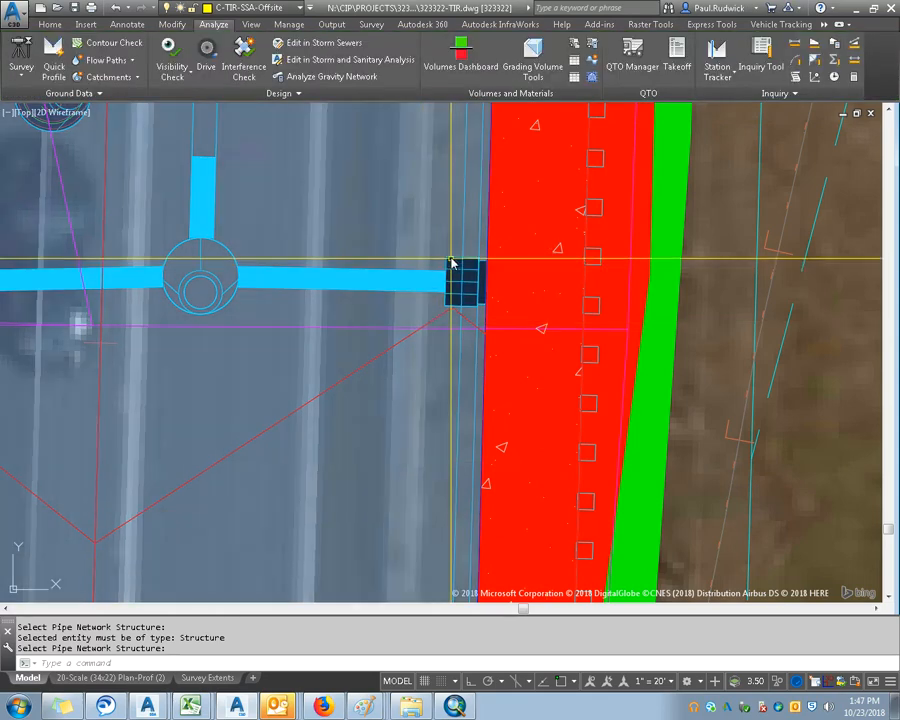
# Step: Export the existing, offsite and onsite storm sewer networks to Storm and Sanitary Analysis as a new project, without saving the log file
pyautogui.click(453, 262)
pyautogui.rightClick(454, 262)
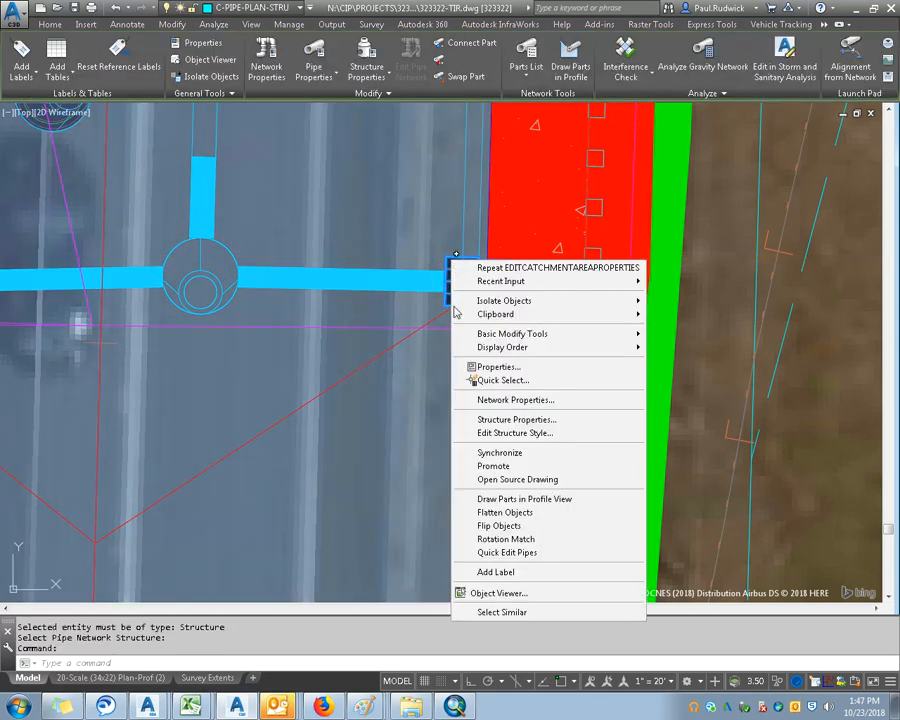
pyautogui.click(790, 52)
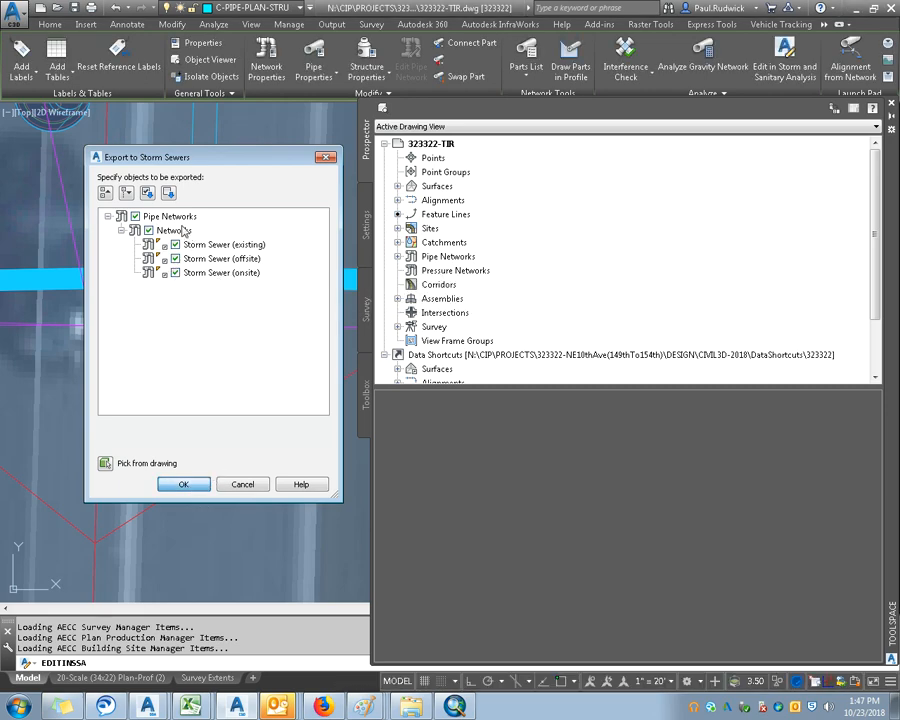
pyautogui.click(184, 484)
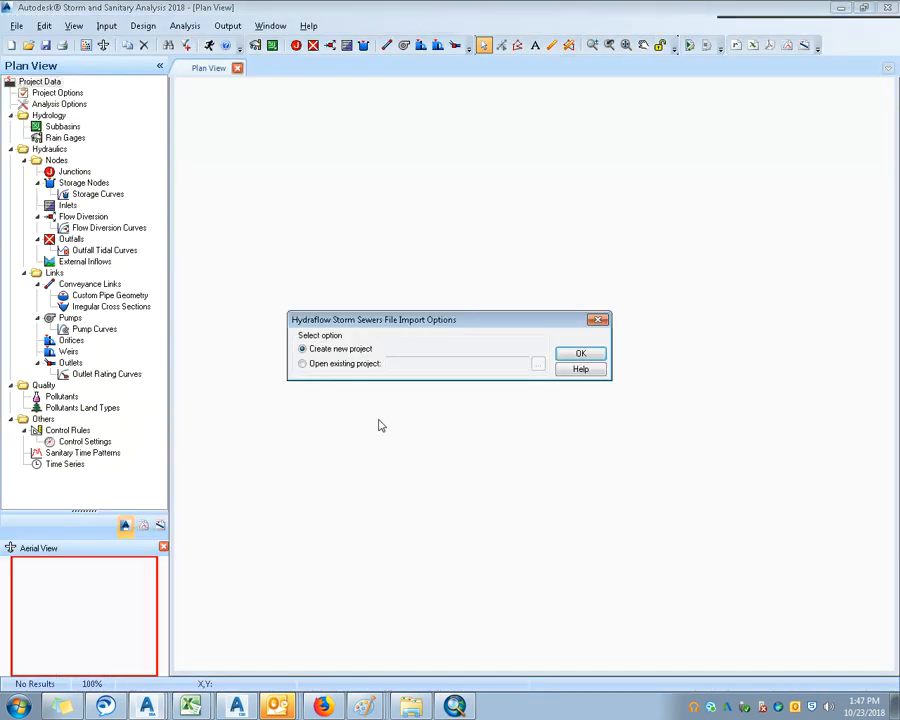
pyautogui.click(579, 352)
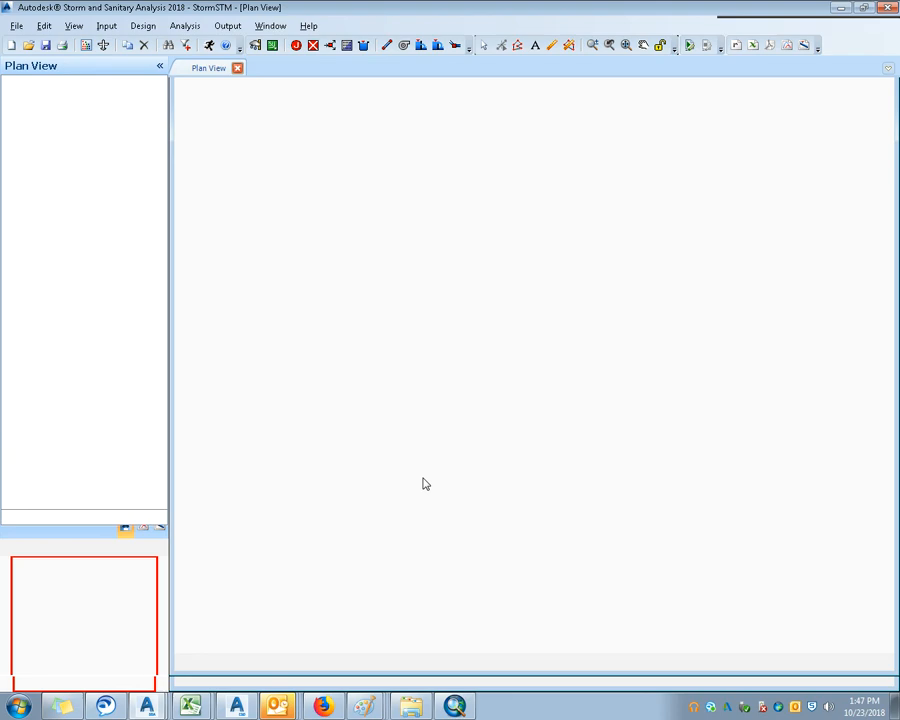
pyautogui.click(496, 402)
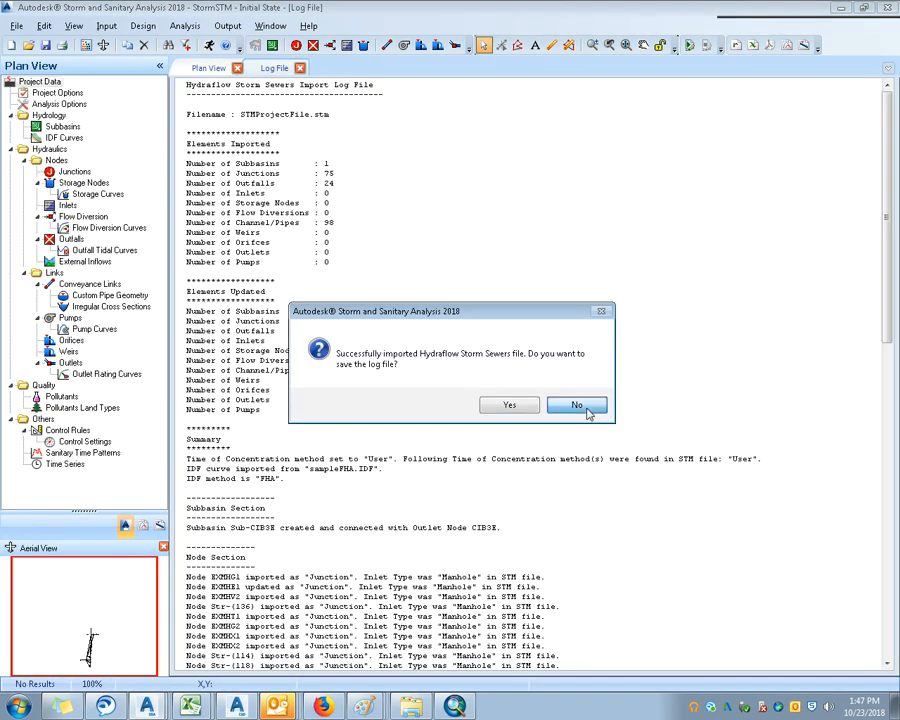
pyautogui.click(576, 404)
# Step: Unload the background CAD drawing from the plan view so only the imported network and subbasin are drawn
pyautogui.click(230, 67)
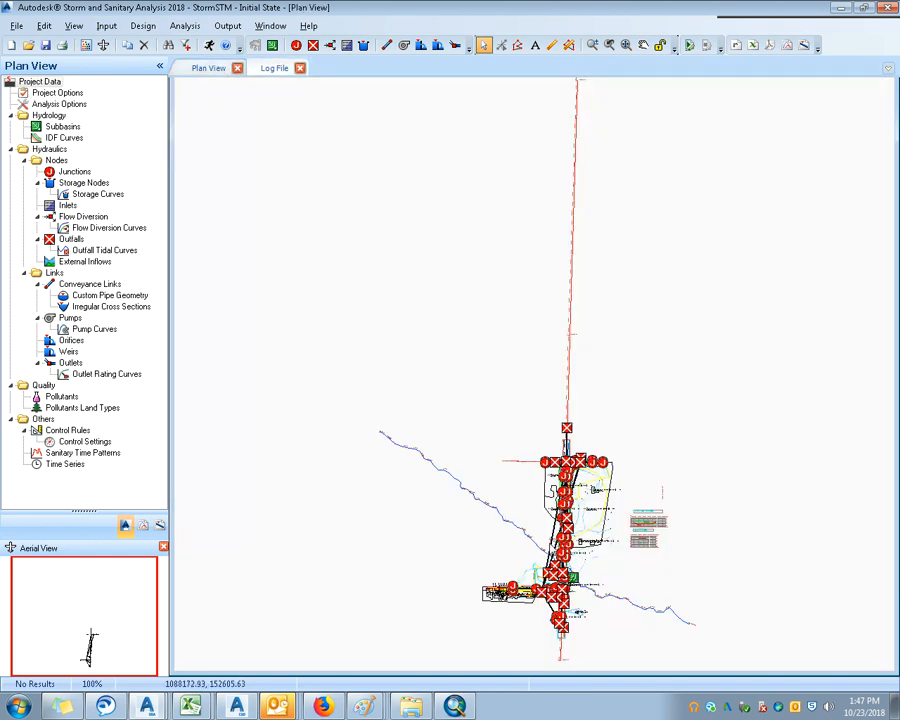
pyautogui.scroll(5, 613, 530)
pyautogui.moveTo(619, 537); pyautogui.dragTo(596, 399)
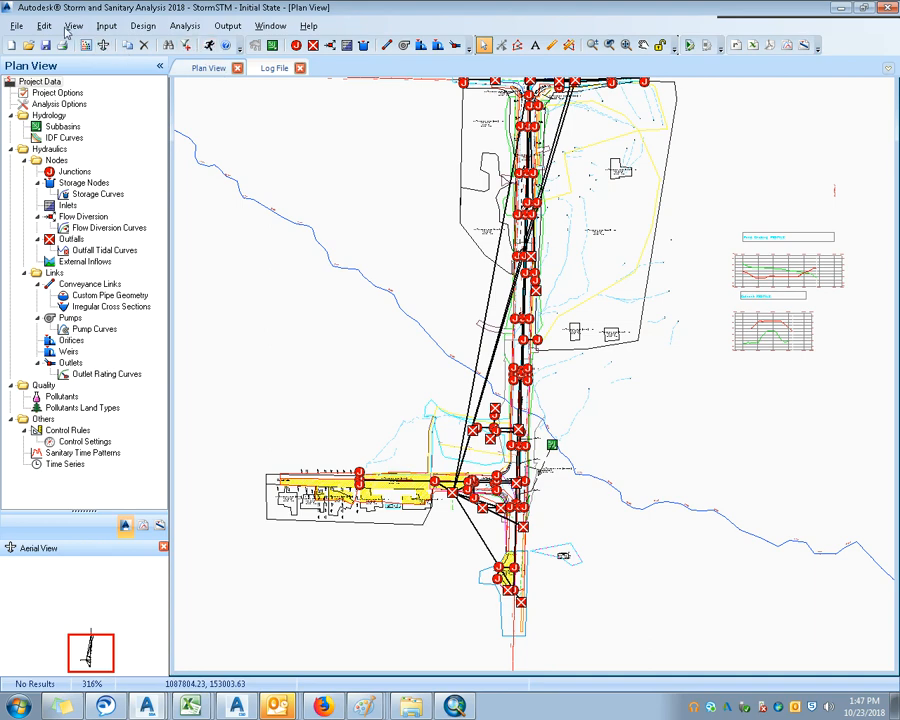
pyautogui.click(16, 25)
pyautogui.moveTo(100, 167)
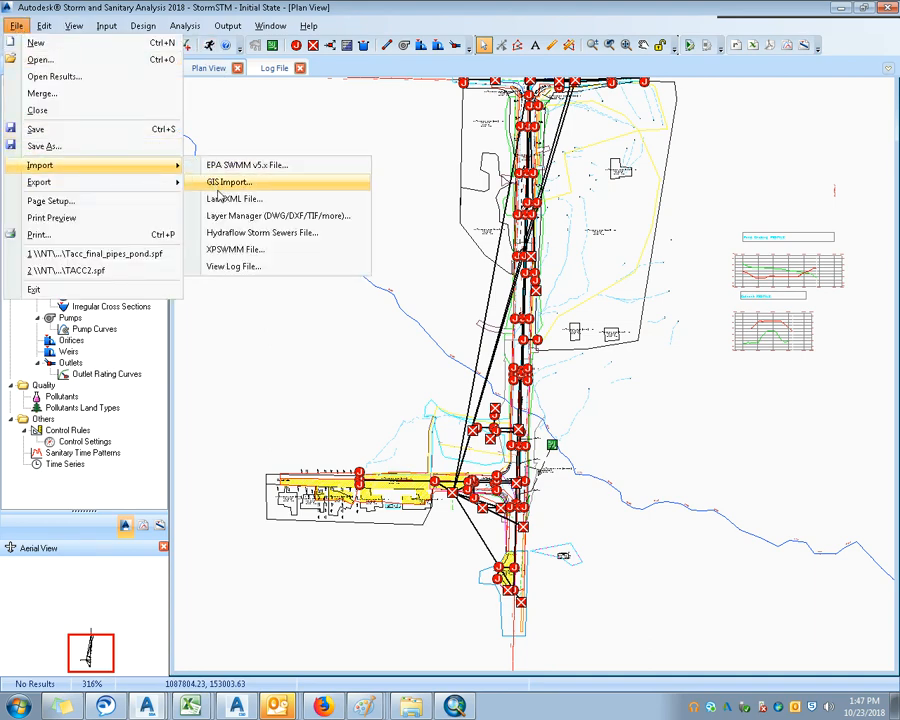
pyautogui.click(248, 216)
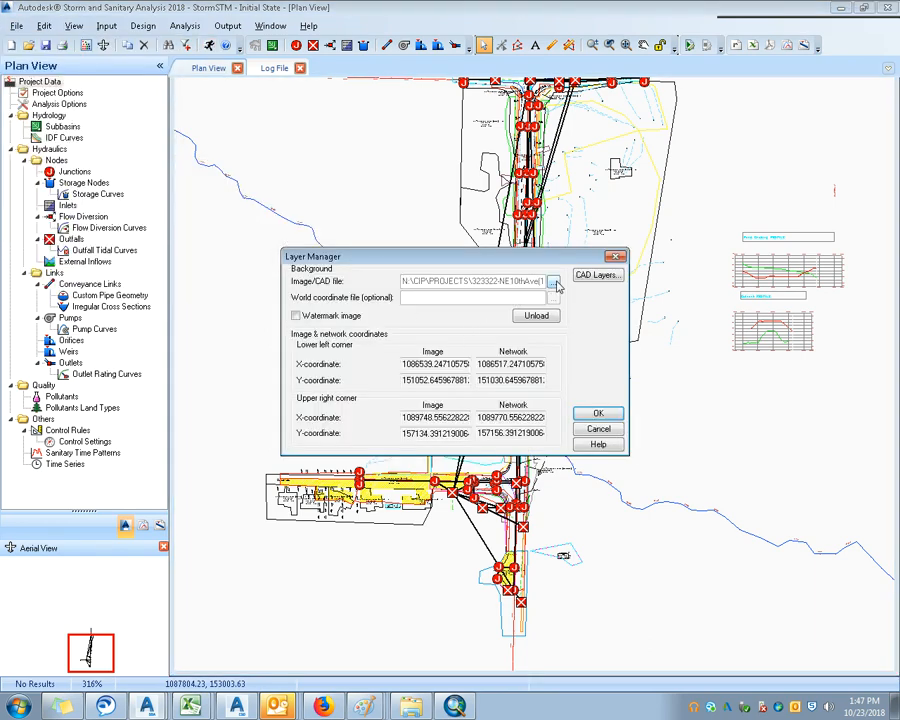
pyautogui.click(538, 316)
pyautogui.click(598, 413)
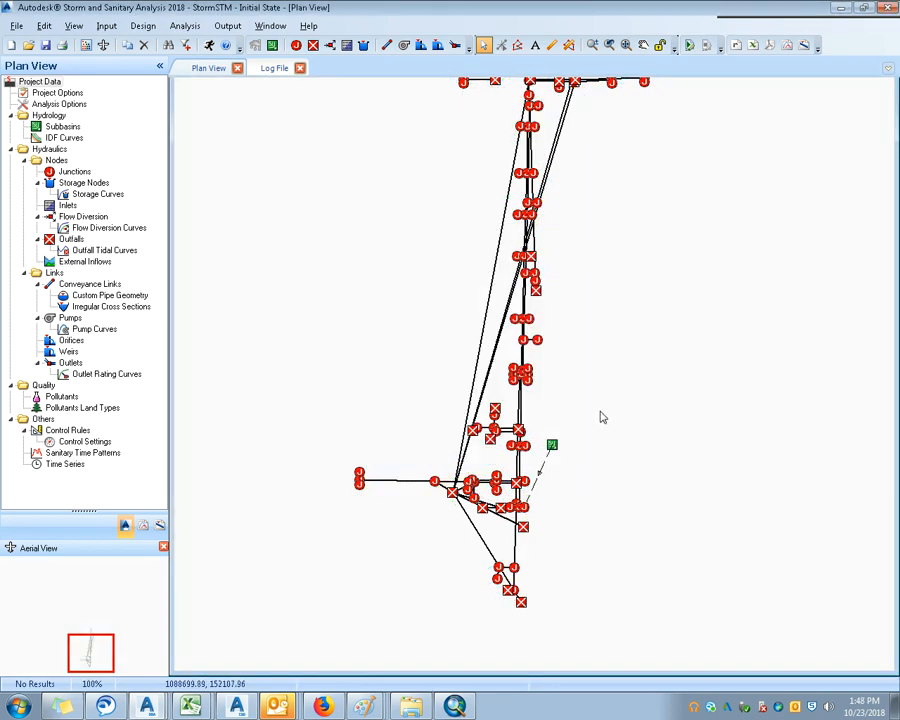
pyautogui.moveTo(563, 509); pyautogui.dragTo(527, 470)
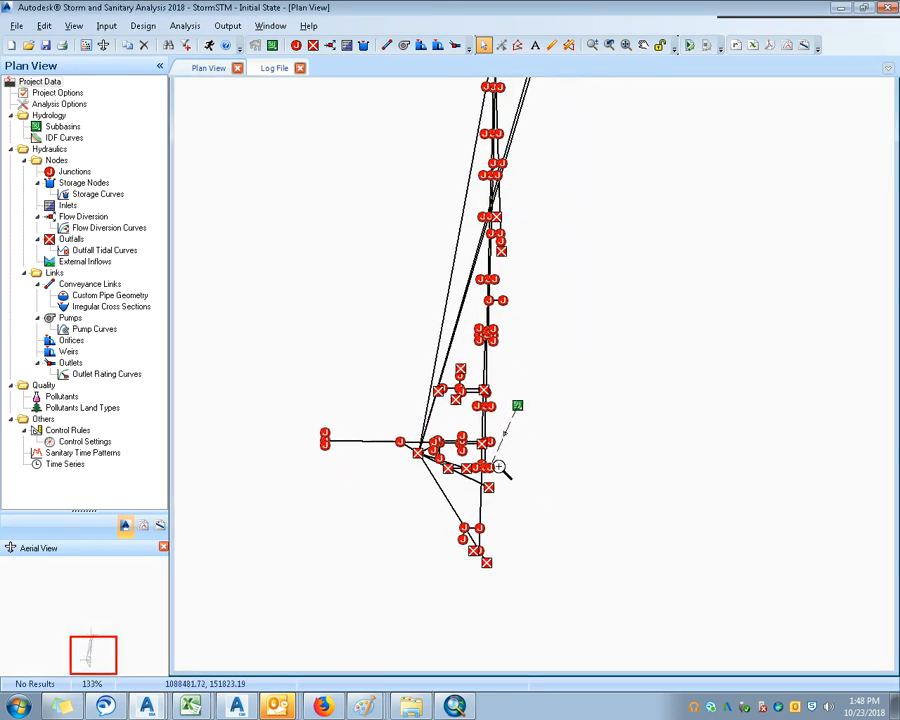
# Step: Examine the subbasin's drainage link to junction CIB3E and the surrounding imported pipe network
pyautogui.scroll(-2, 500, 466)
pyautogui.scroll(2, 515, 405)
pyautogui.scroll(3, 555, 360)
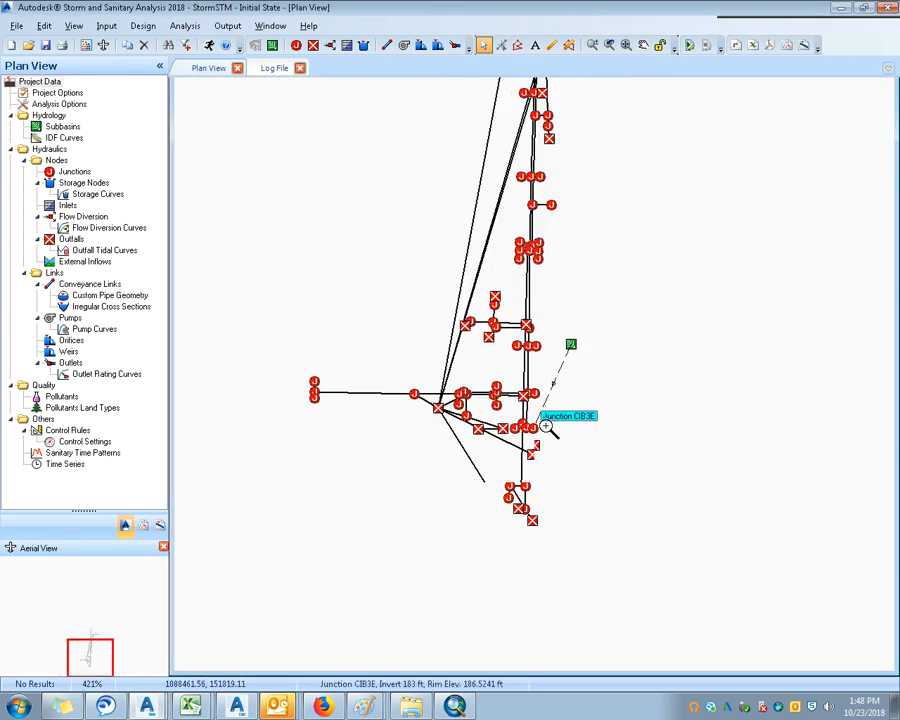
pyautogui.scroll(2, 498, 428)
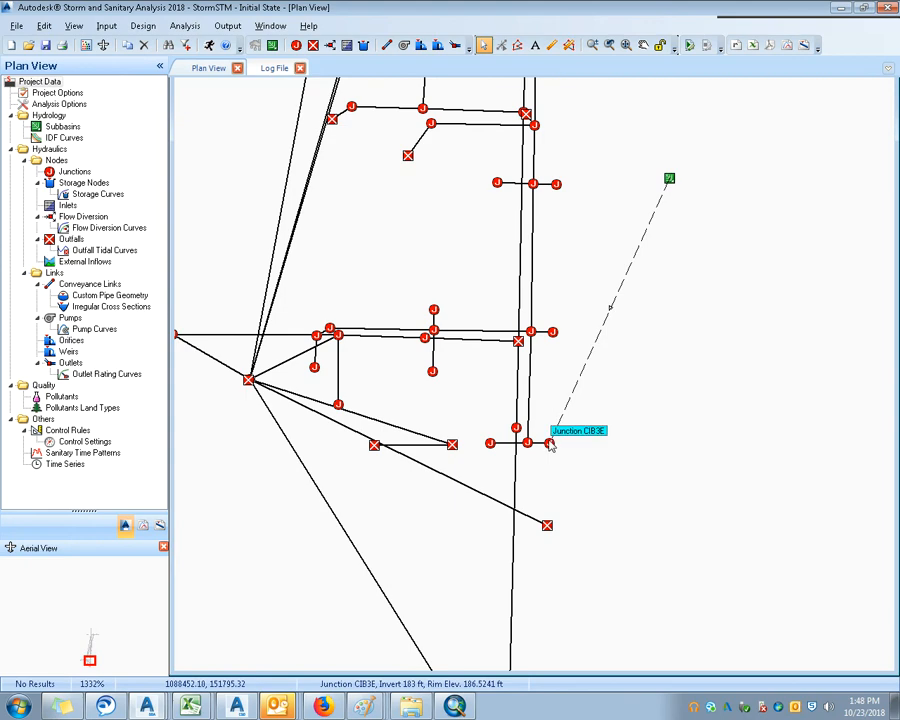
pyautogui.scroll(2, 549, 445)
pyautogui.scroll(-7, 668, 394)
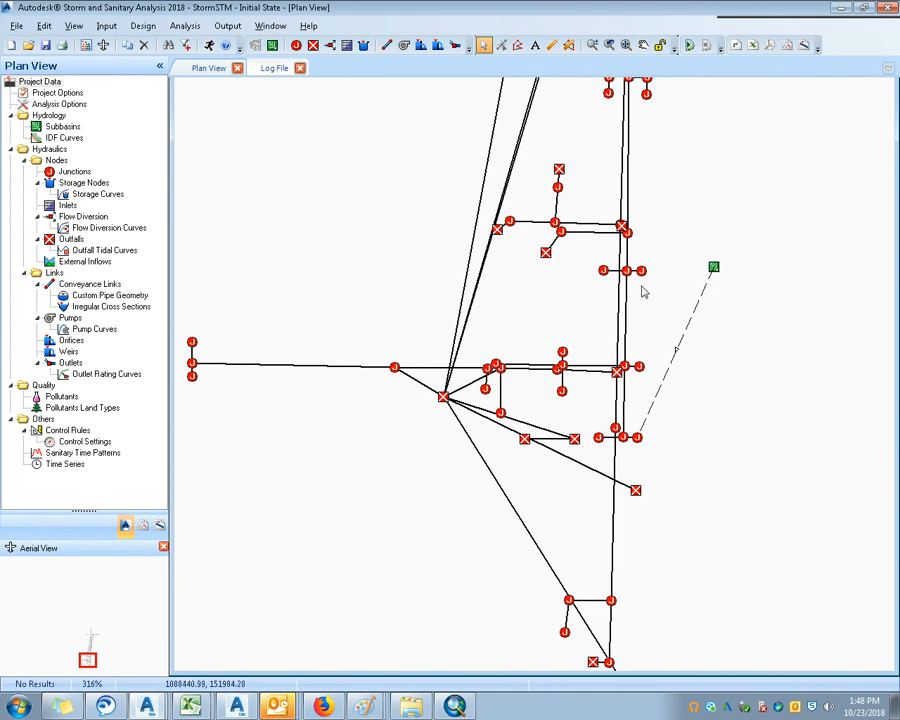
# Step: Close the Storm and Sanitary Analysis project without saving its changes, and clear the structure selection in the Civil 3D drawing
pyautogui.click(887, 7)
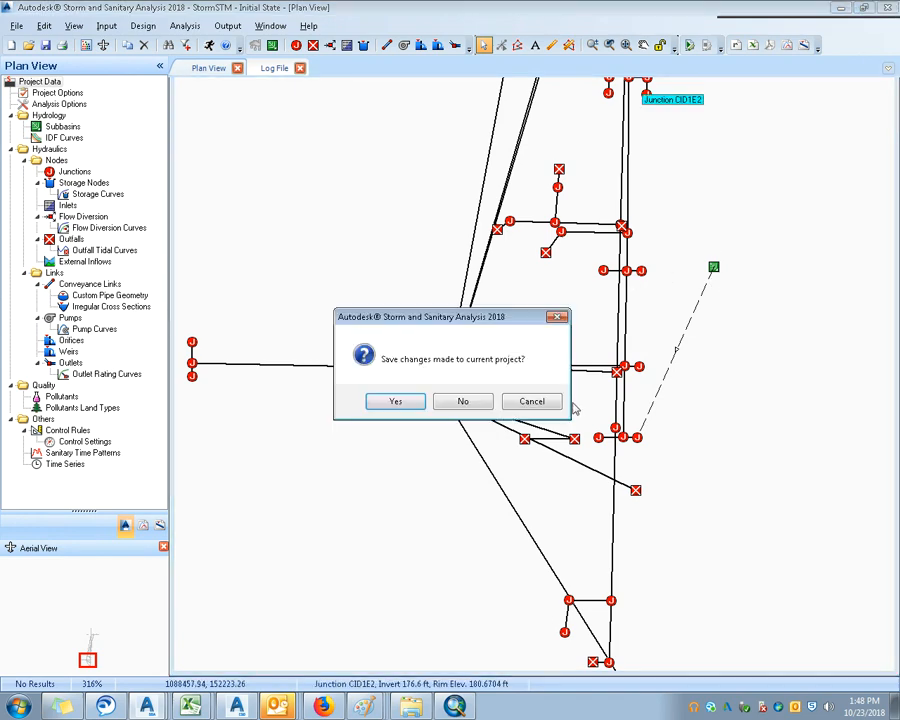
pyautogui.click(510, 403)
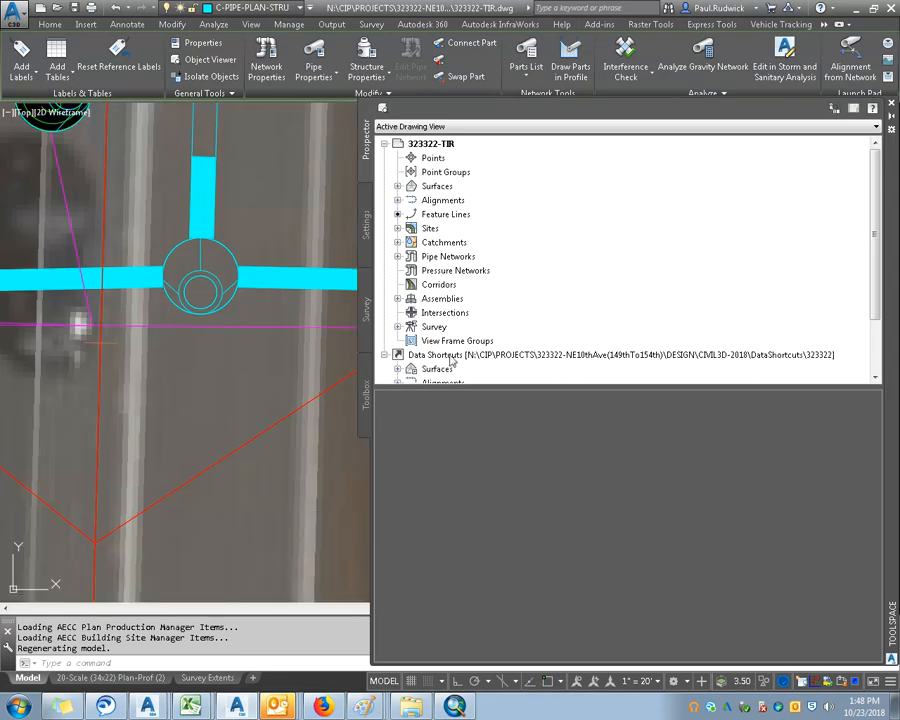
pyautogui.scroll(-6, 660, 344)
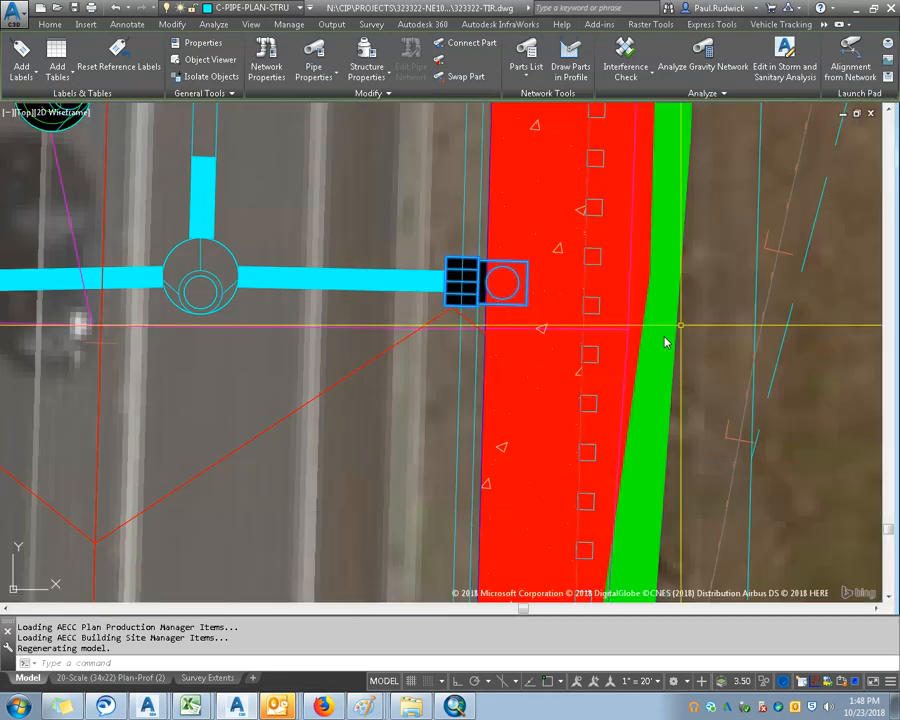
pyautogui.scroll(-4, 655, 345)
pyautogui.press('Escape')
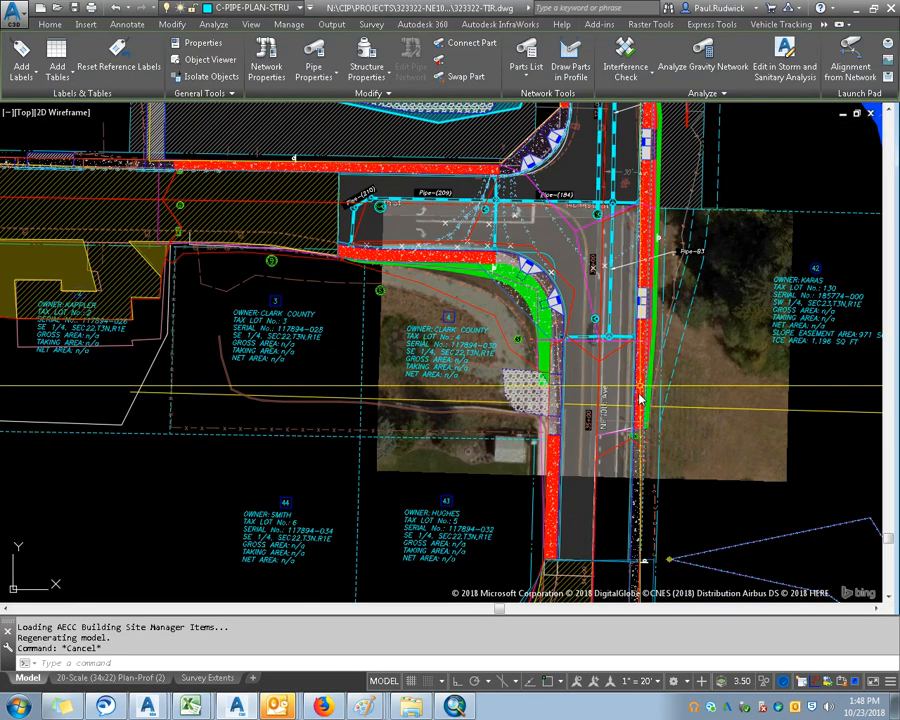
pyautogui.press('Escape')
# Step: Examine the onsite catchment boundary polylines along NE 10th Ave between NE 149th St and NE 148th St
pyautogui.scroll(-5, 651, 428)
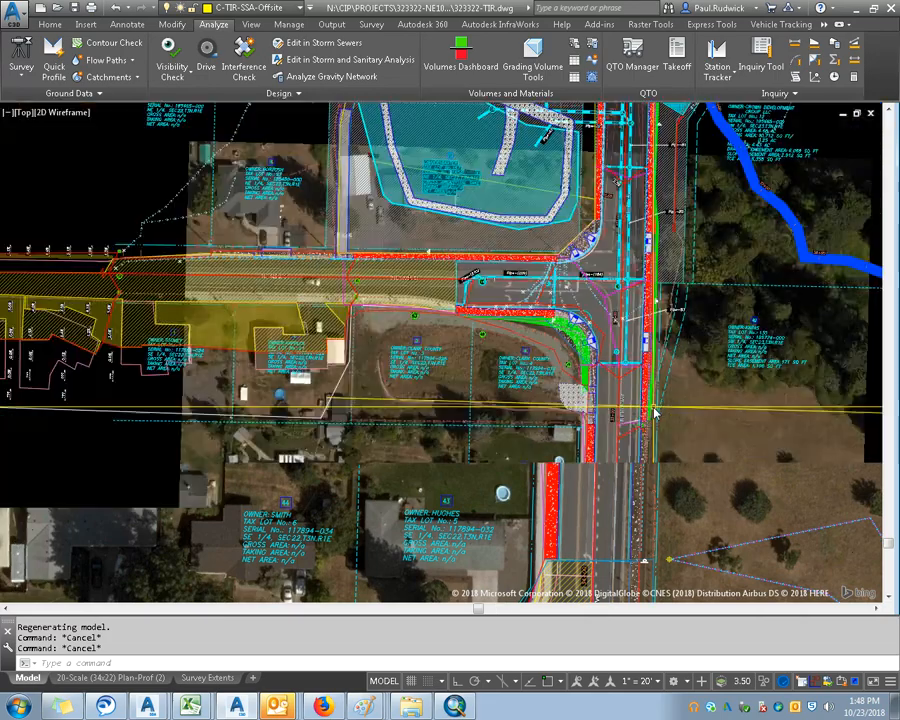
pyautogui.scroll(4, 673, 487)
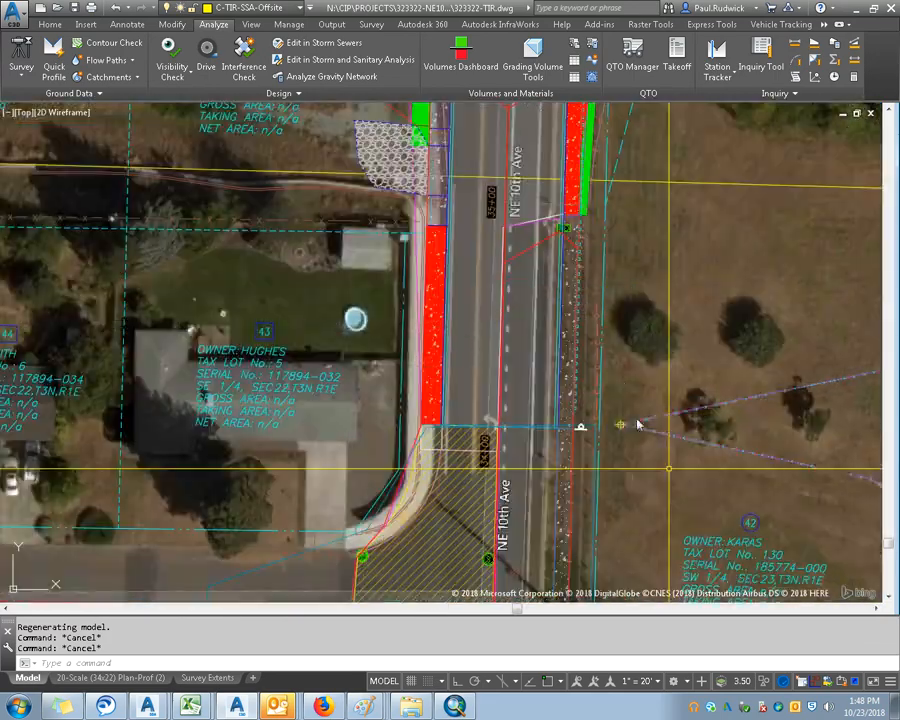
pyautogui.scroll(-2, 538, 283)
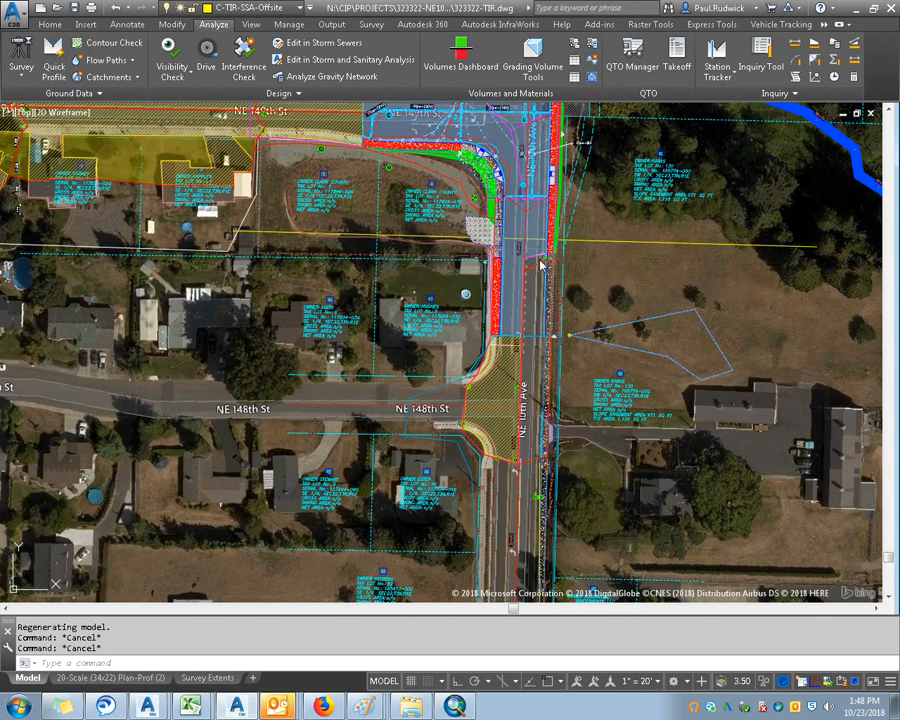
pyautogui.scroll(3, 551, 248)
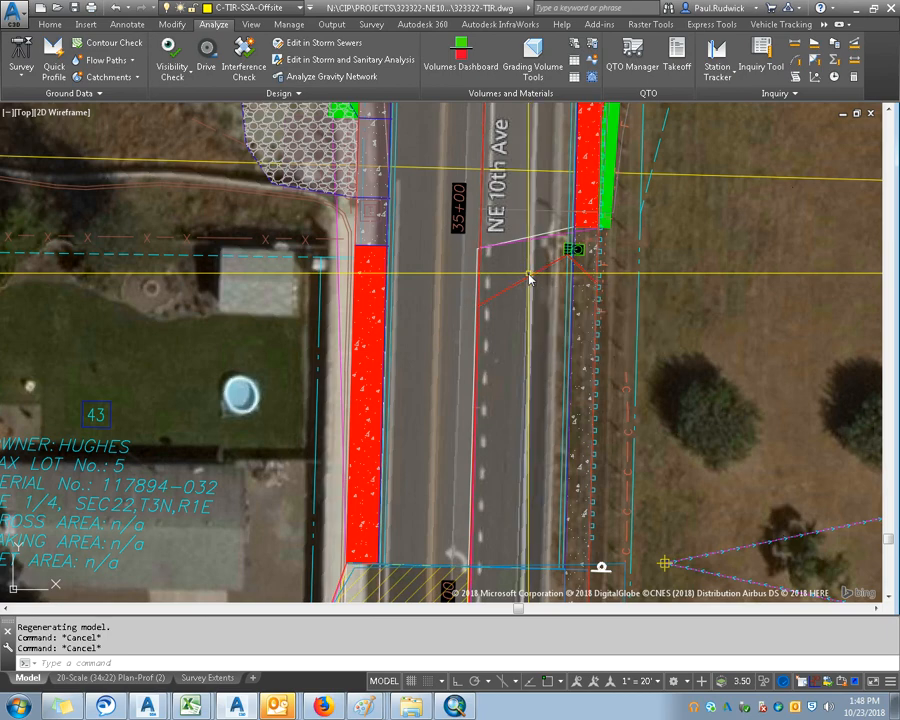
pyautogui.scroll(-2, 529, 280)
pyautogui.scroll(-2, 529, 280)
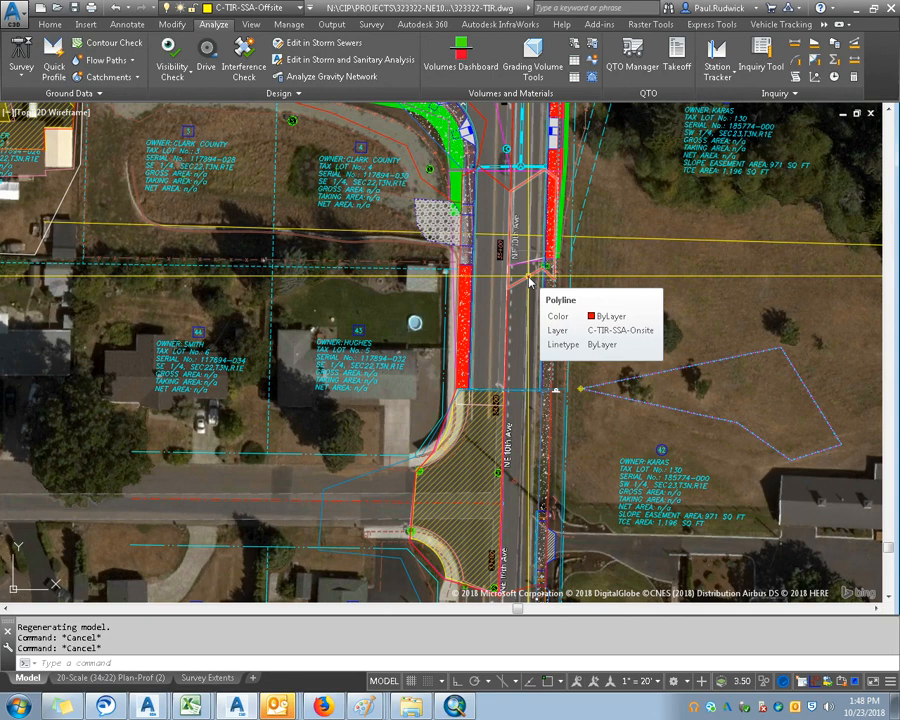
pyautogui.scroll(2, 529, 280)
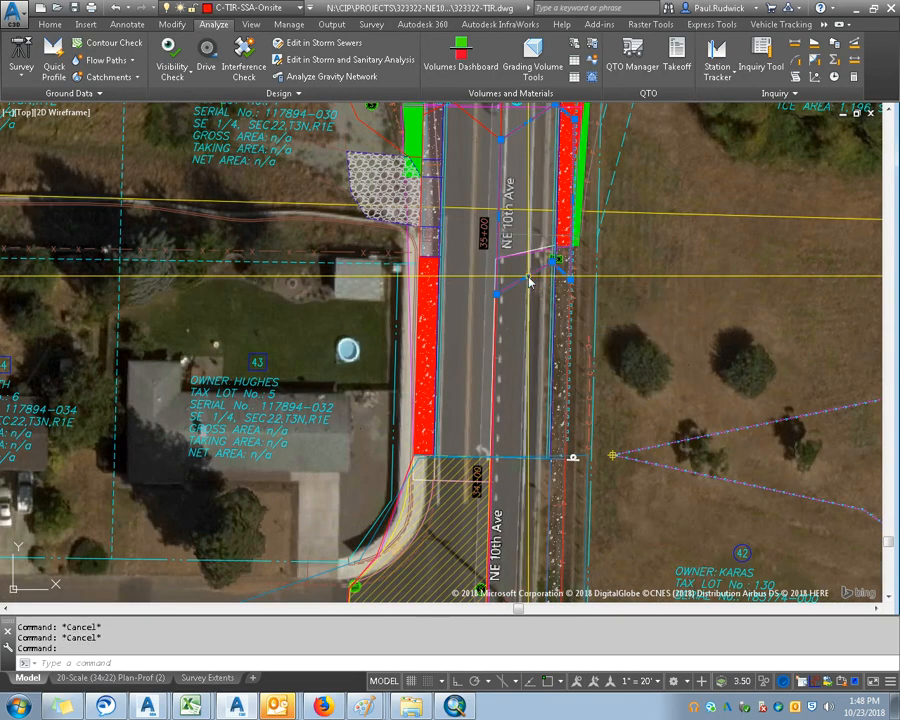
pyautogui.press('Escape')
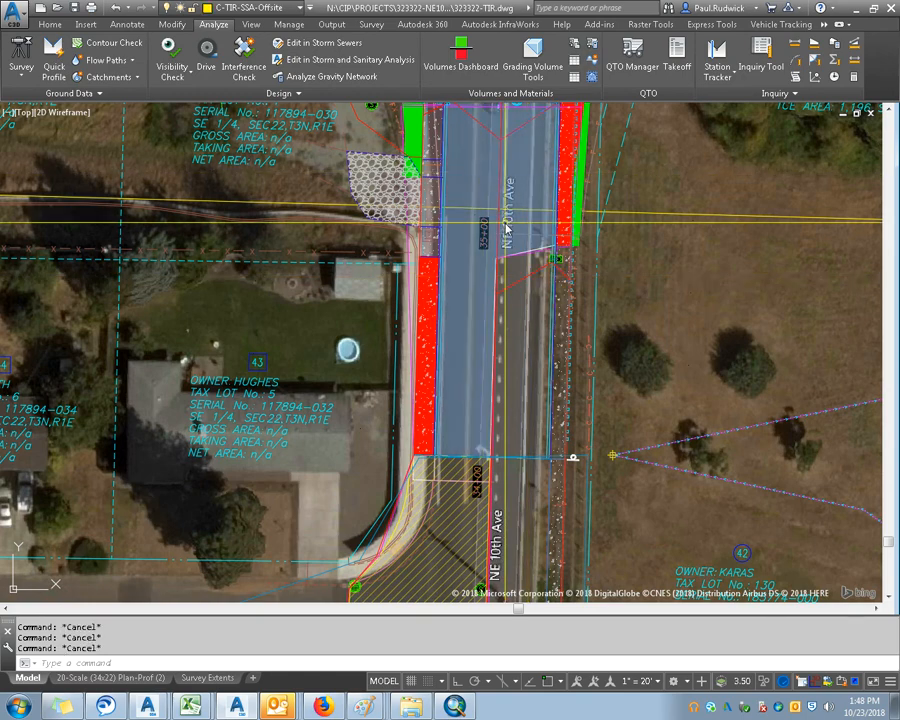
pyautogui.write('mape')
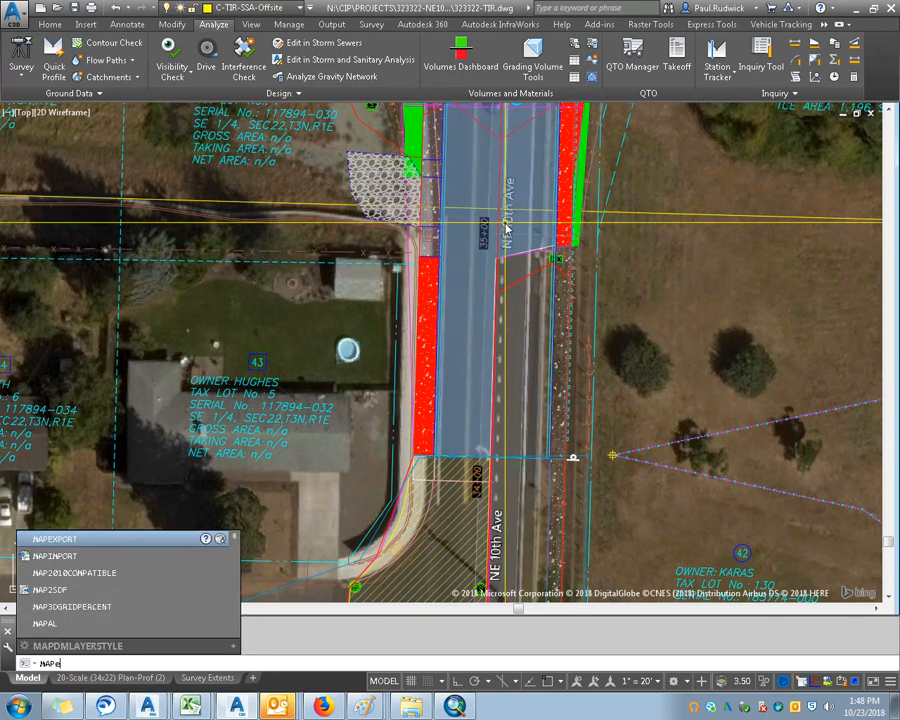
pyautogui.write('xport')
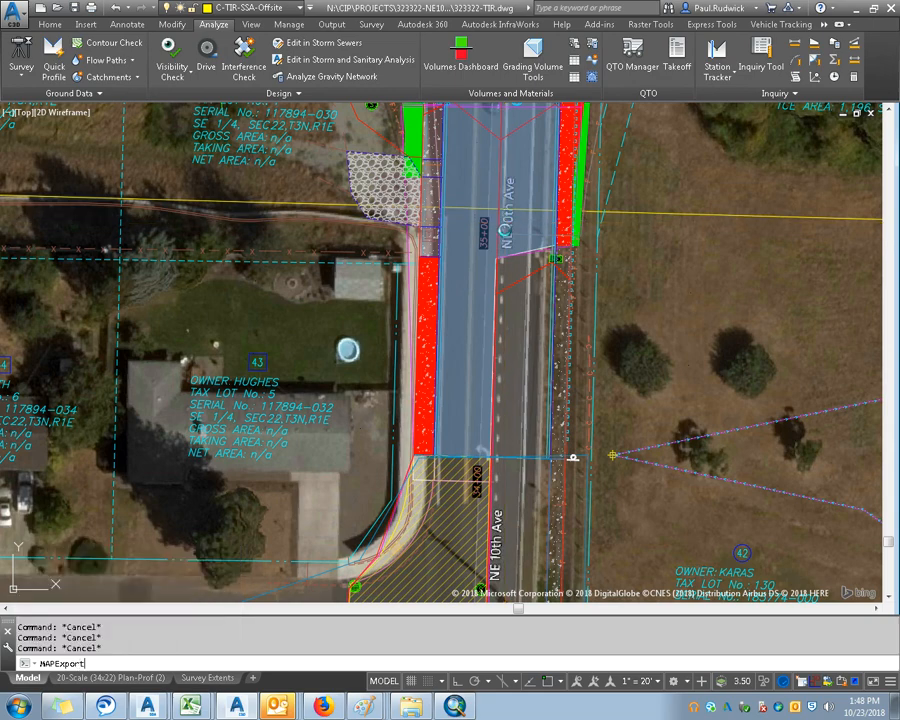
pyautogui.press('Return')
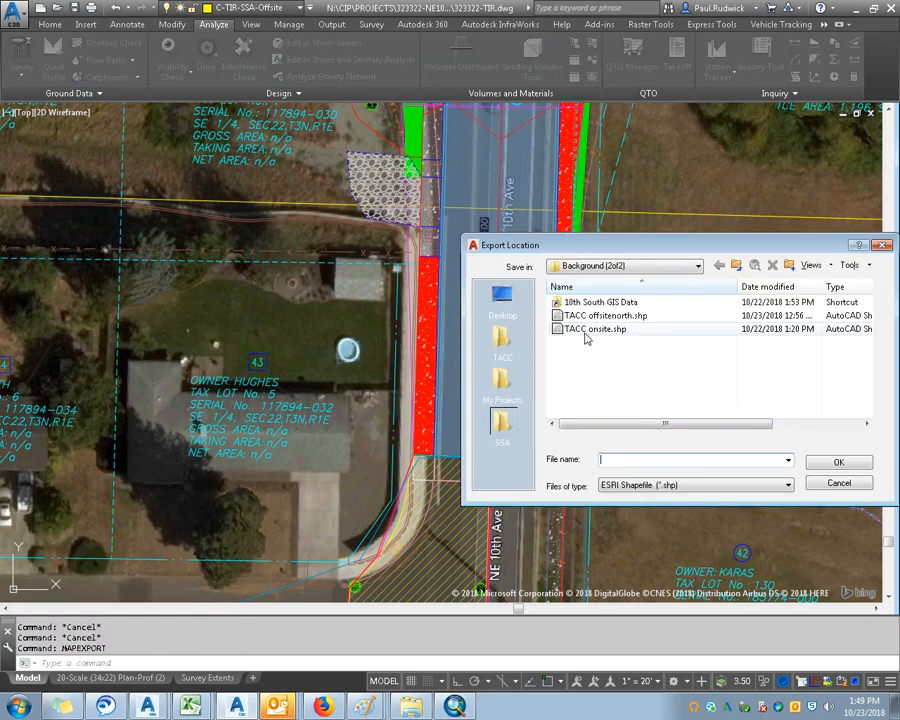
pyautogui.press('Escape')
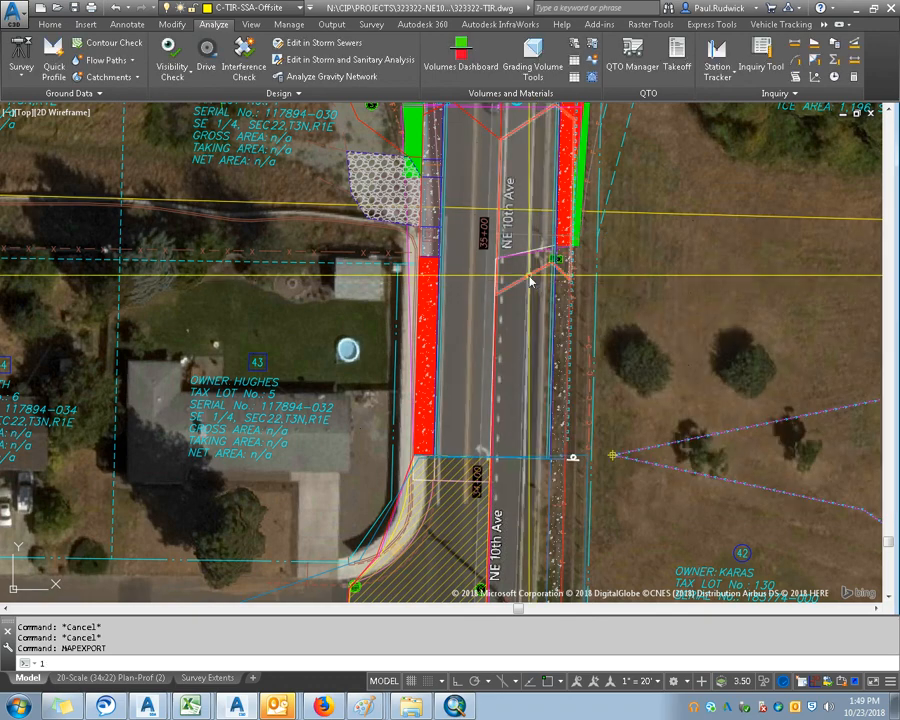
# Step: Isolate the C-TIR-SSA-Onsite layer by picking its boundary polyline south of station 35+00 on NE 10th Ave
pyautogui.write('11')
pyautogui.press('Return')
pyautogui.click(532, 281)
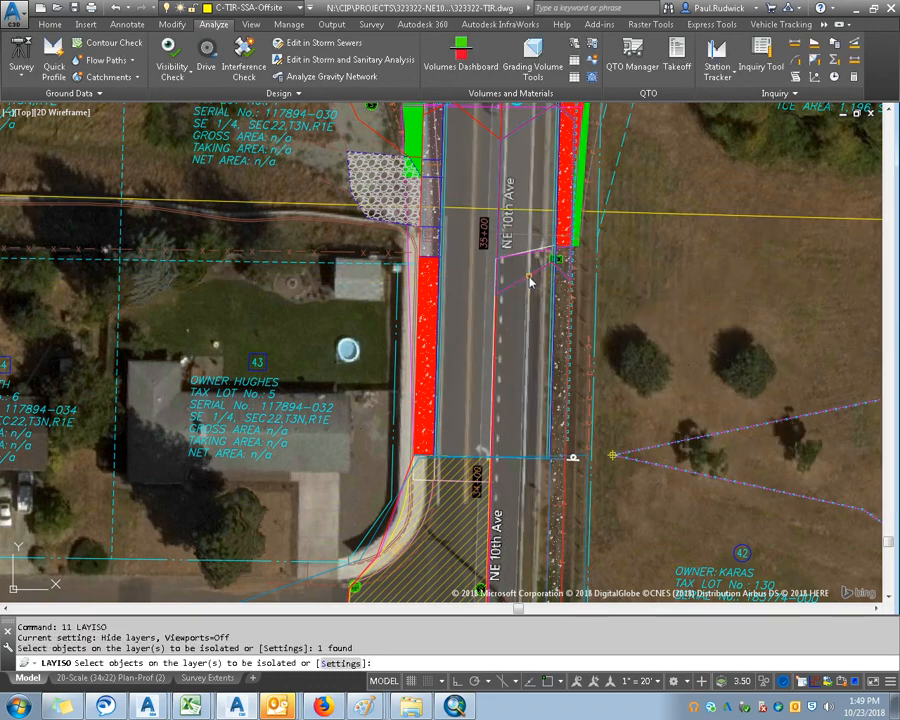
pyautogui.press('Return')
# Step: Start a MAPEXPORT to an ESRI shapefile named taccdemoshape in the Background (2of2) folder
pyautogui.scroll(-6, 534, 281)
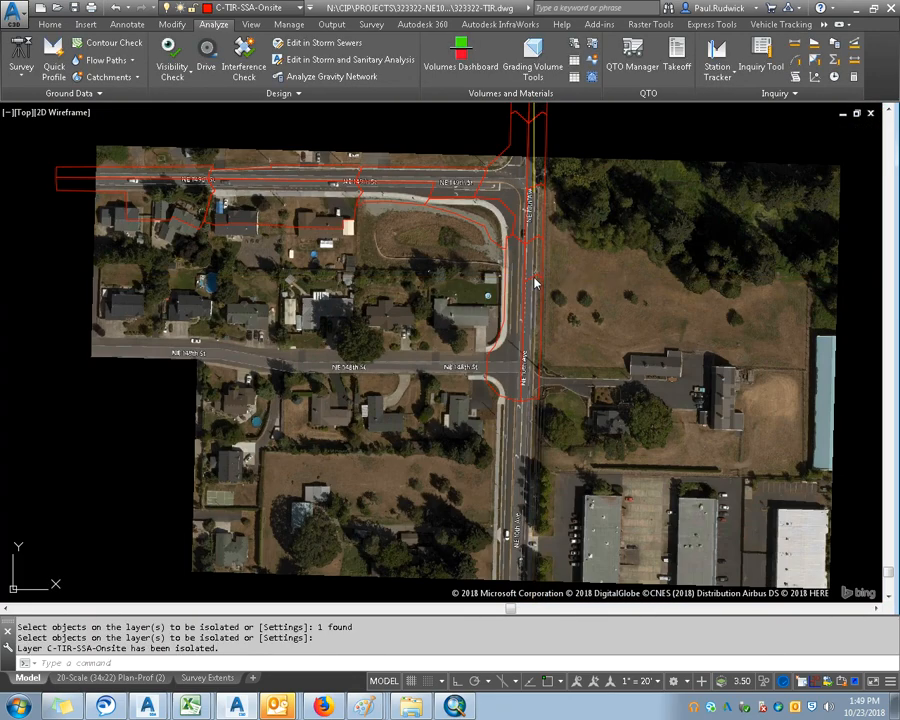
pyautogui.write('maple')
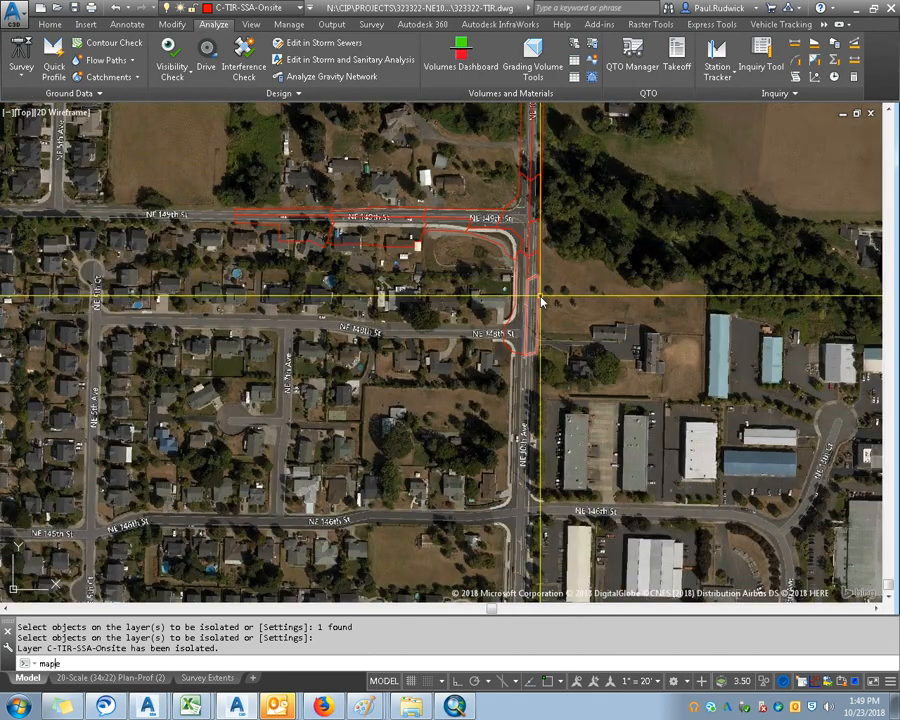
pyautogui.write('port')
pyautogui.press('Return')
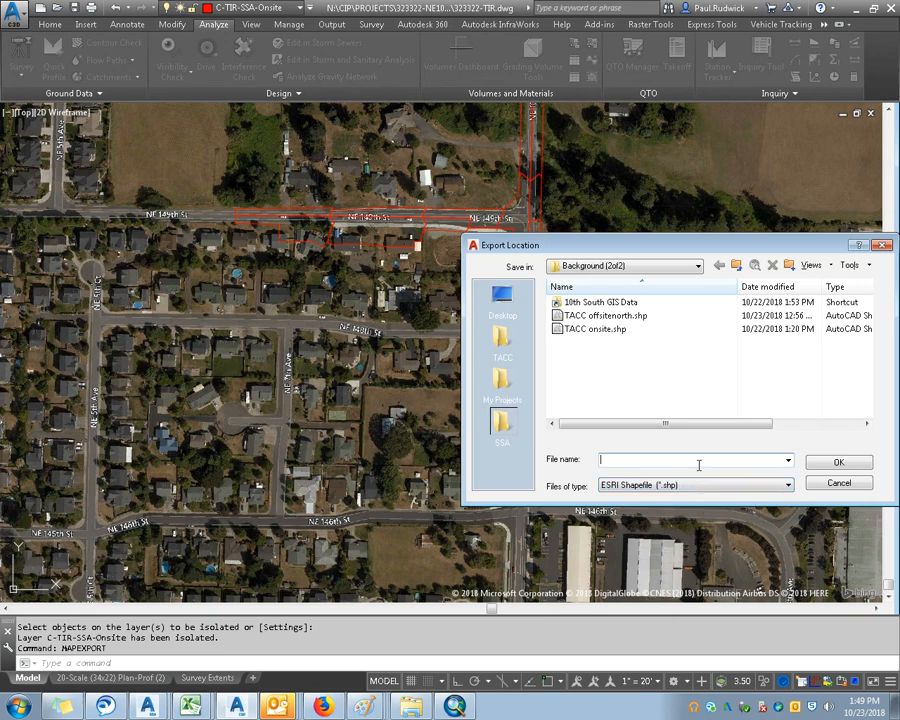
pyautogui.write('ta')
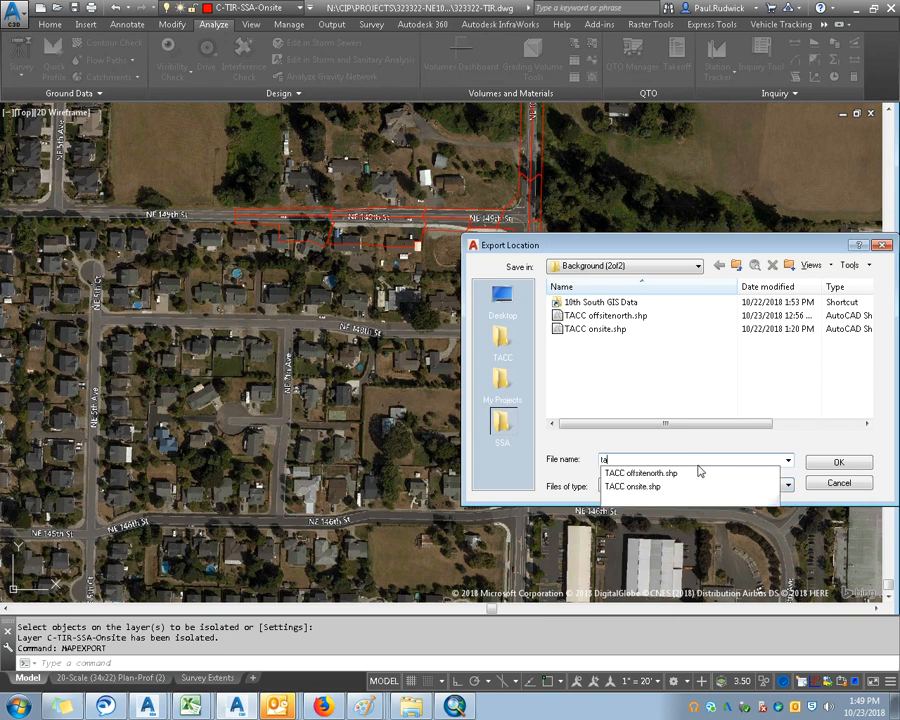
pyautogui.write('ccdemoshape')
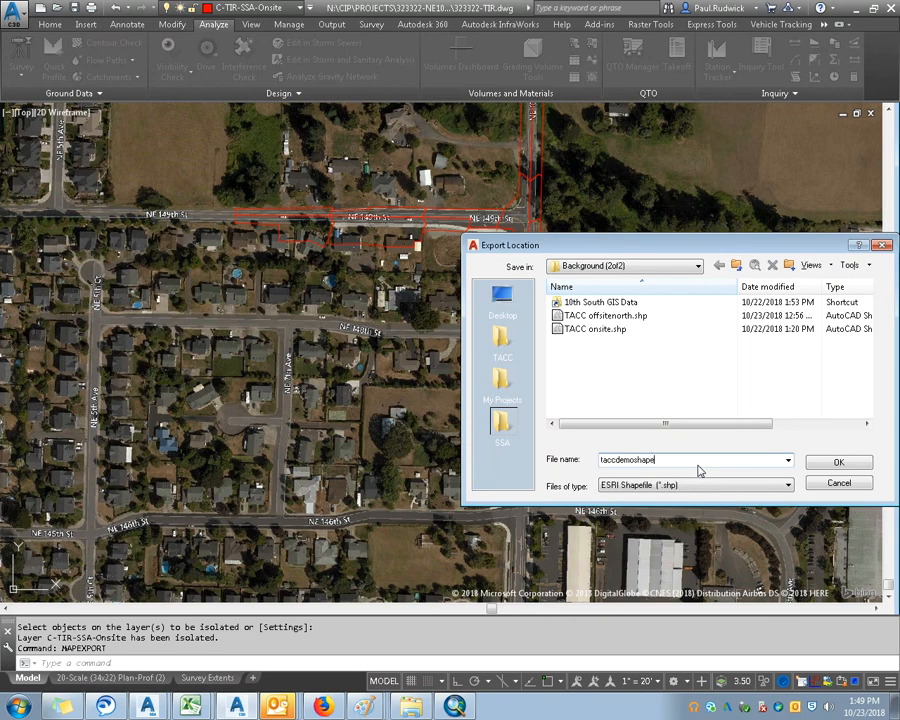
pyautogui.press('Return')
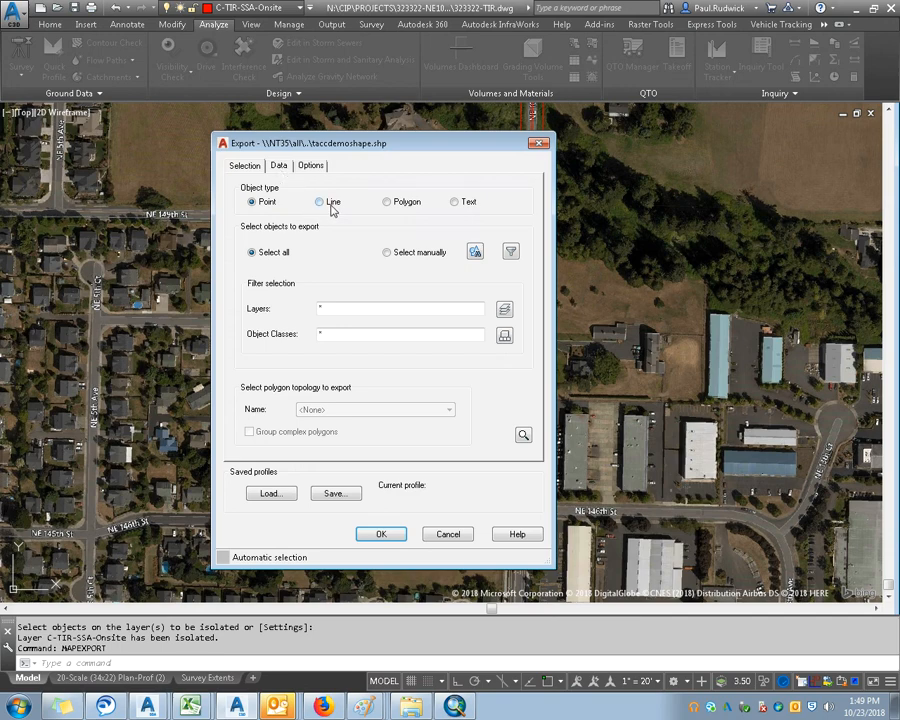
# Step: Set the shapefile export to manually selected polygon objects, treating closed polylines as polygons
pyautogui.click(388, 202)
pyautogui.click(402, 259)
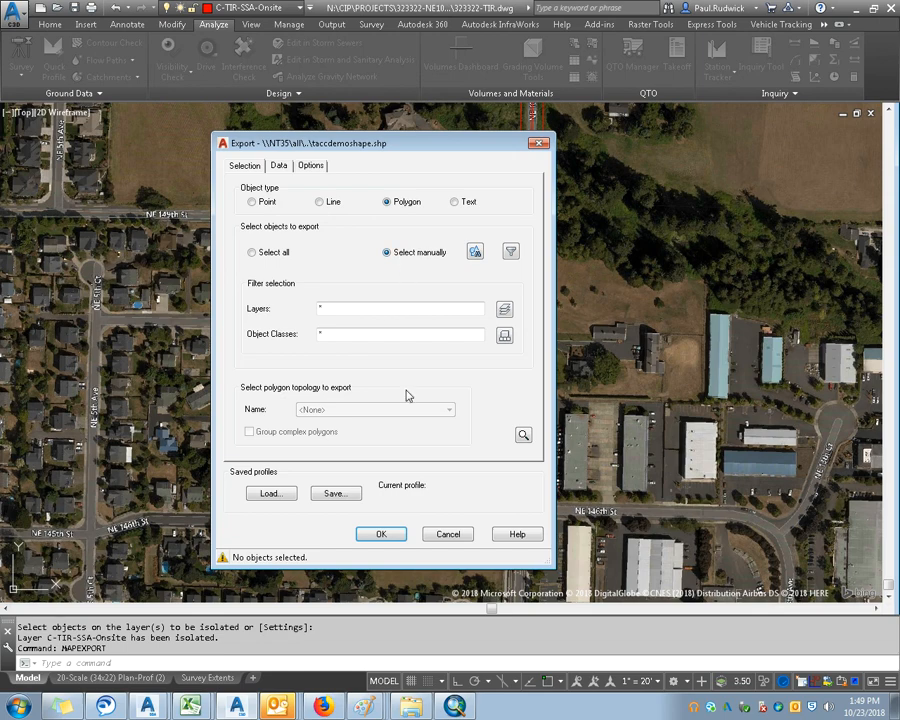
pyautogui.click(285, 168)
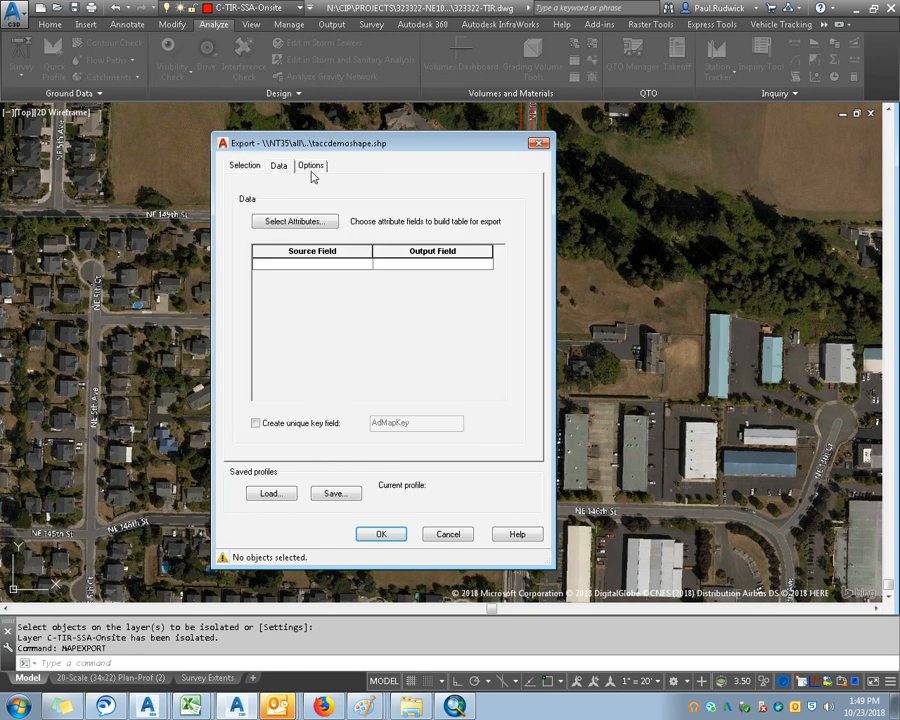
pyautogui.click(311, 168)
pyautogui.click(315, 305)
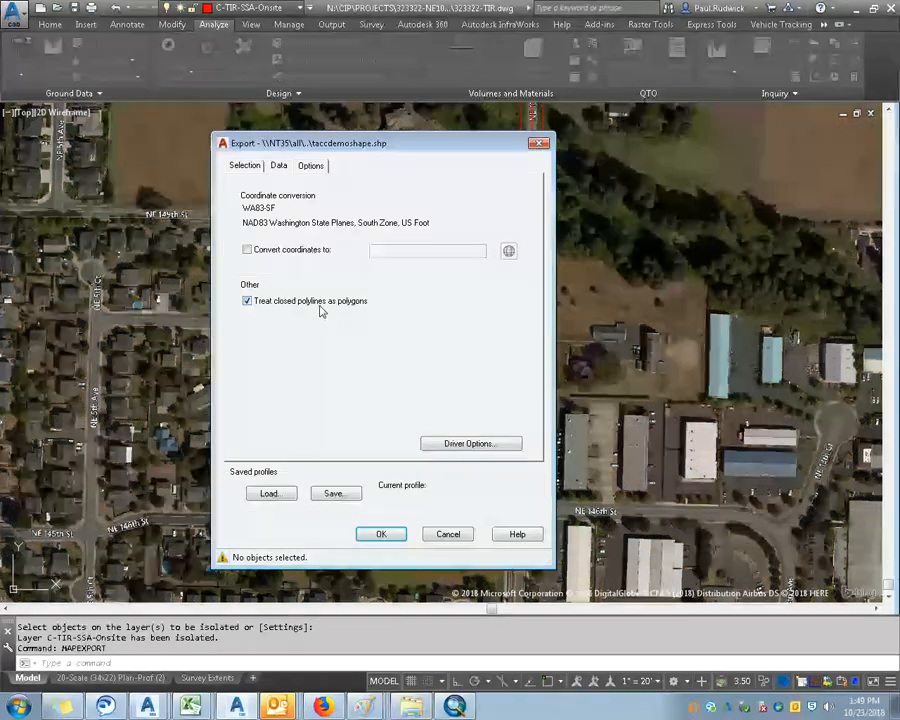
pyautogui.click(278, 167)
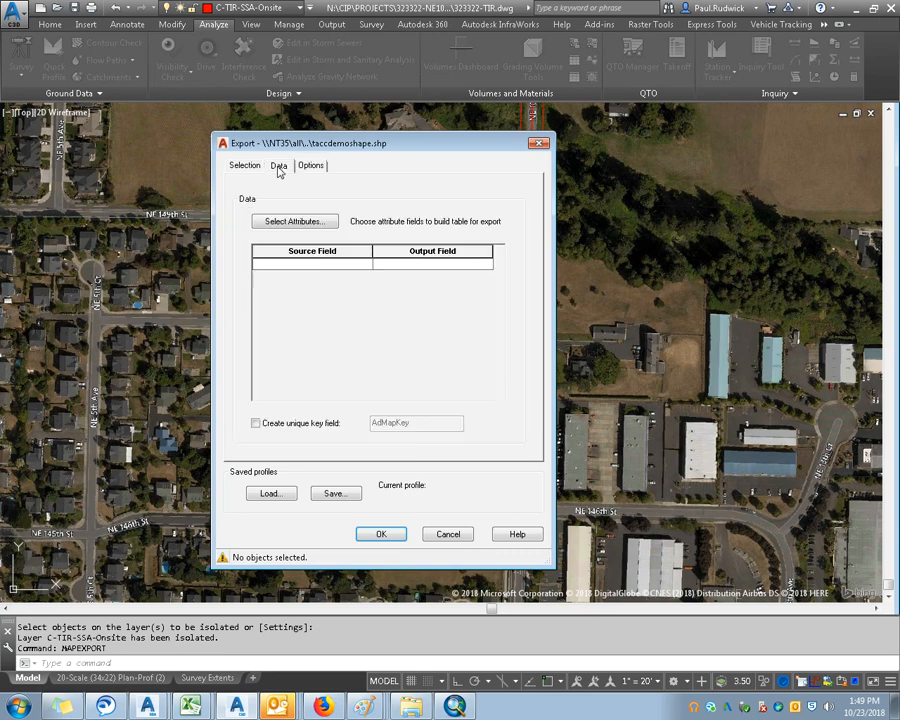
pyautogui.click(250, 167)
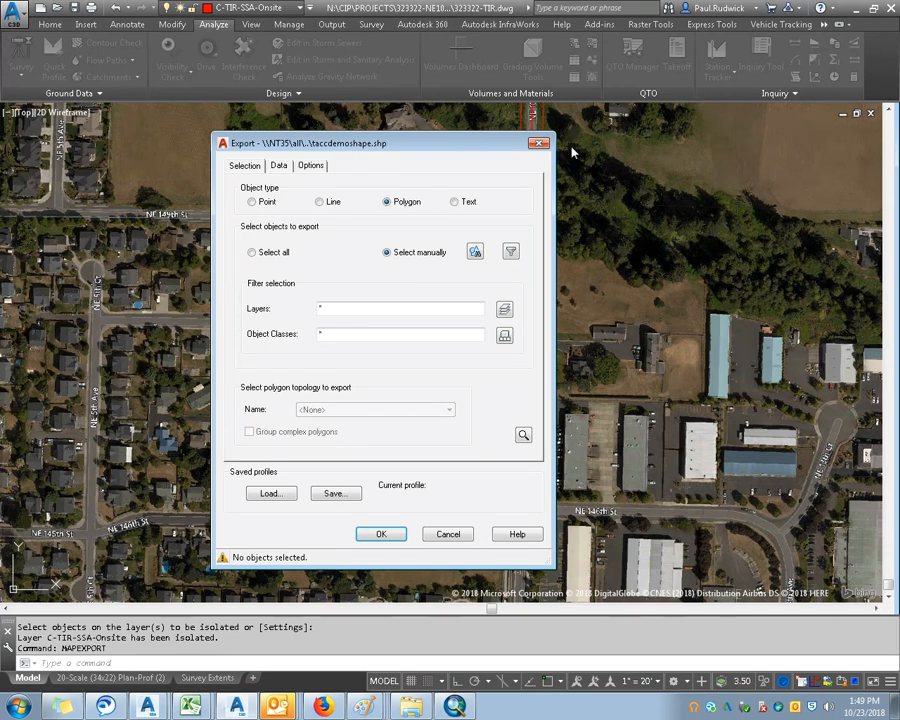
# Step: Select all the onsite boundary polylines along NE 149th St and NE 10th Ave for export, and open the export's attribute data settings
pyautogui.click(476, 252)
pyautogui.scroll(-5, 459, 345)
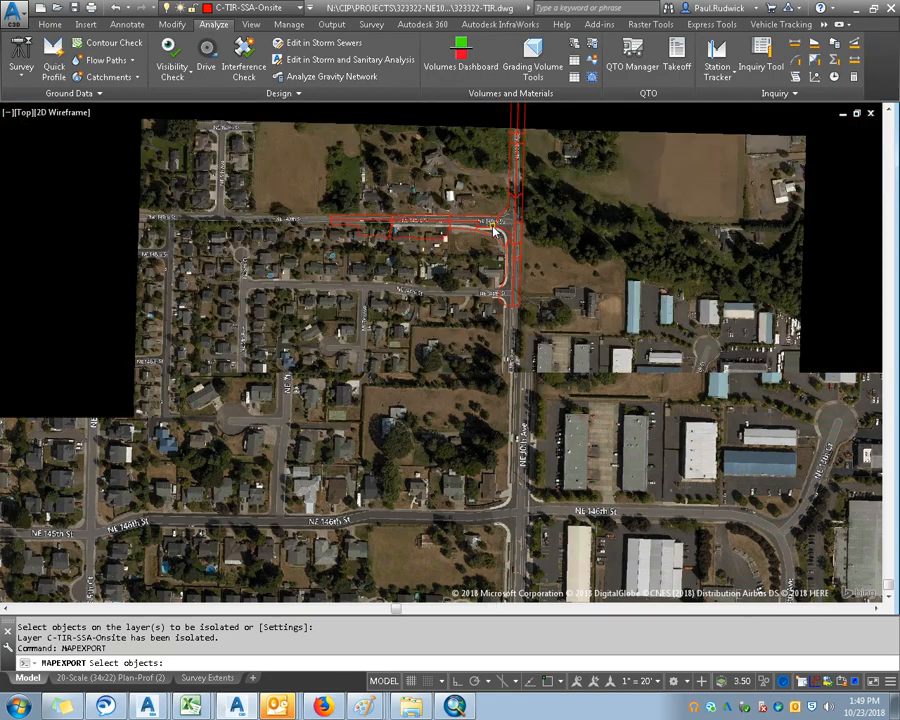
pyautogui.scroll(3, 425, 262)
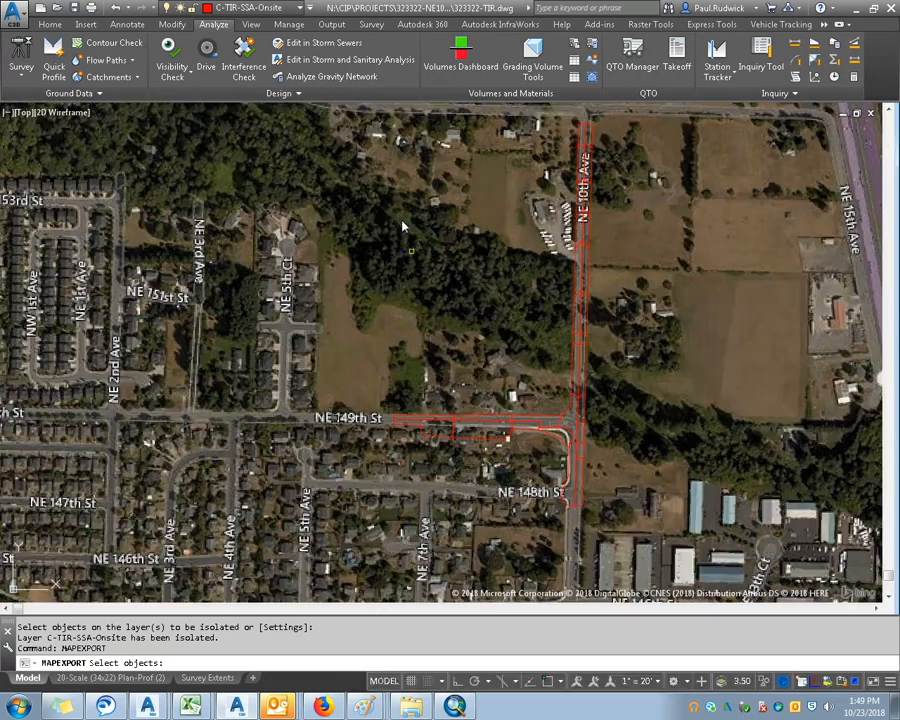
pyautogui.click(387, 118)
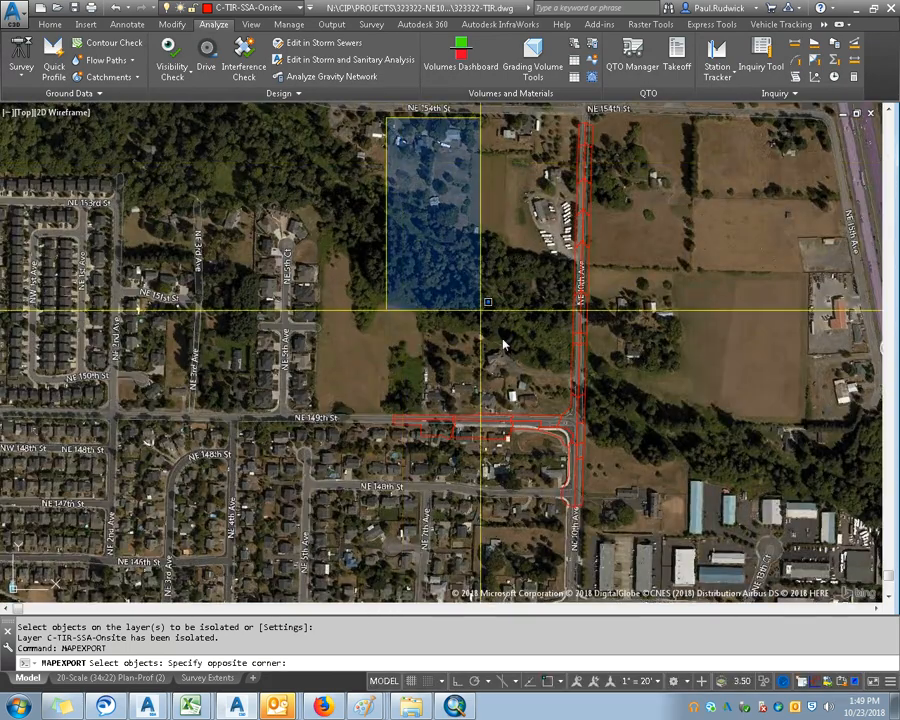
pyautogui.click(611, 520)
pyautogui.press('Return')
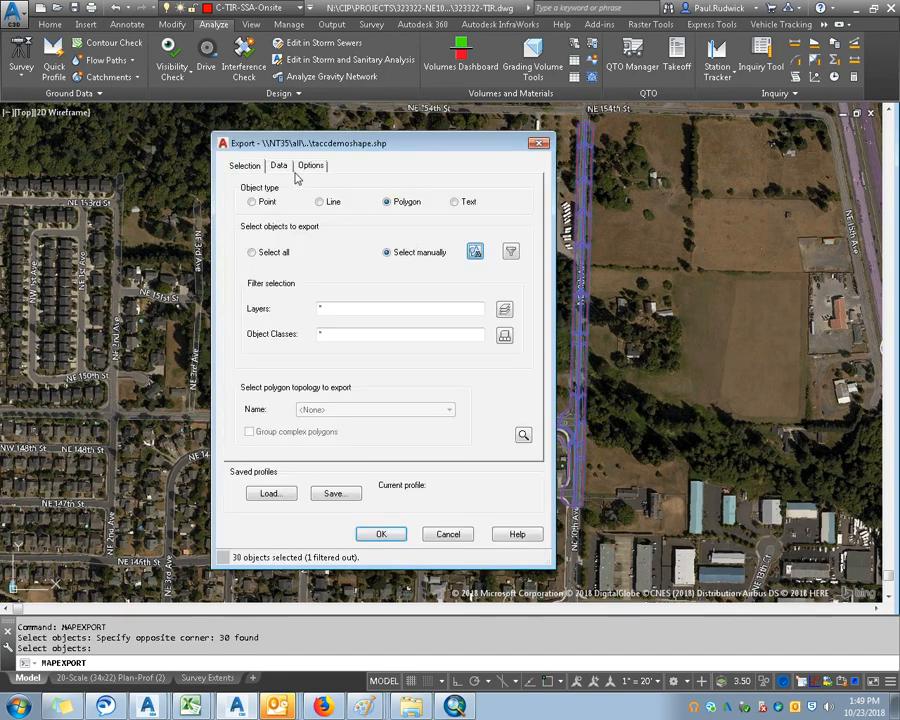
pyautogui.click(285, 170)
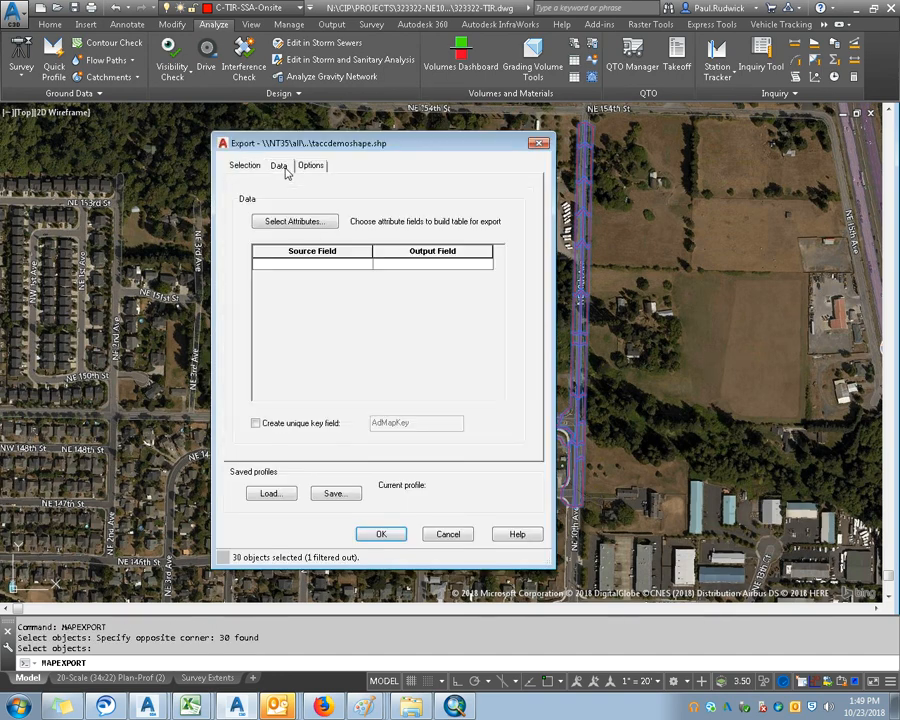
# Step: Limit the exported attributes to the AREA and BLOCKNAME properties and run the taccdemoshape shapefile export
pyautogui.click(310, 230)
pyautogui.click(663, 311)
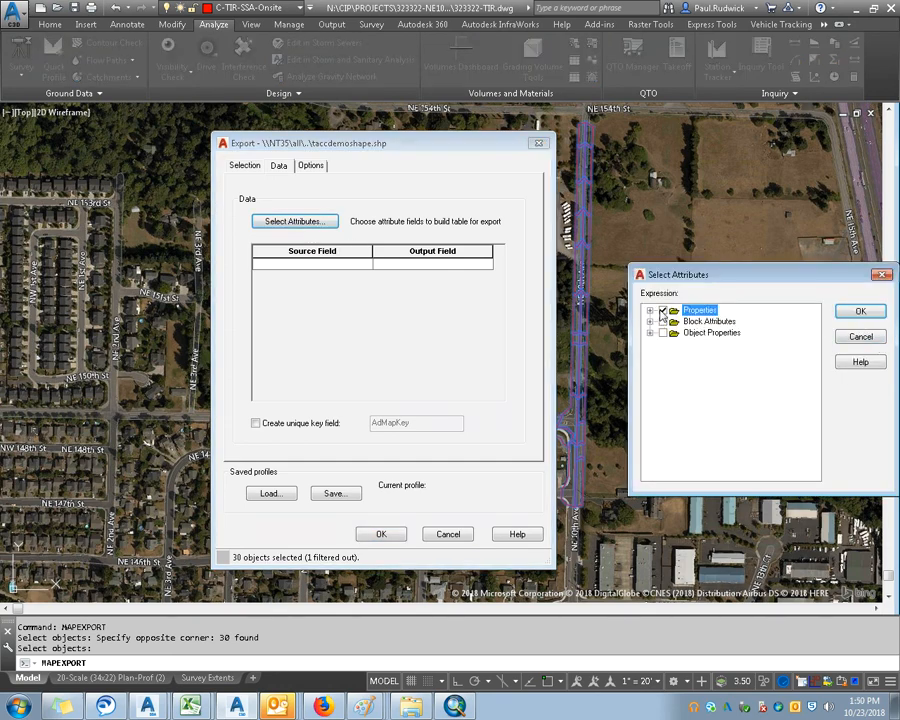
pyautogui.click(650, 311)
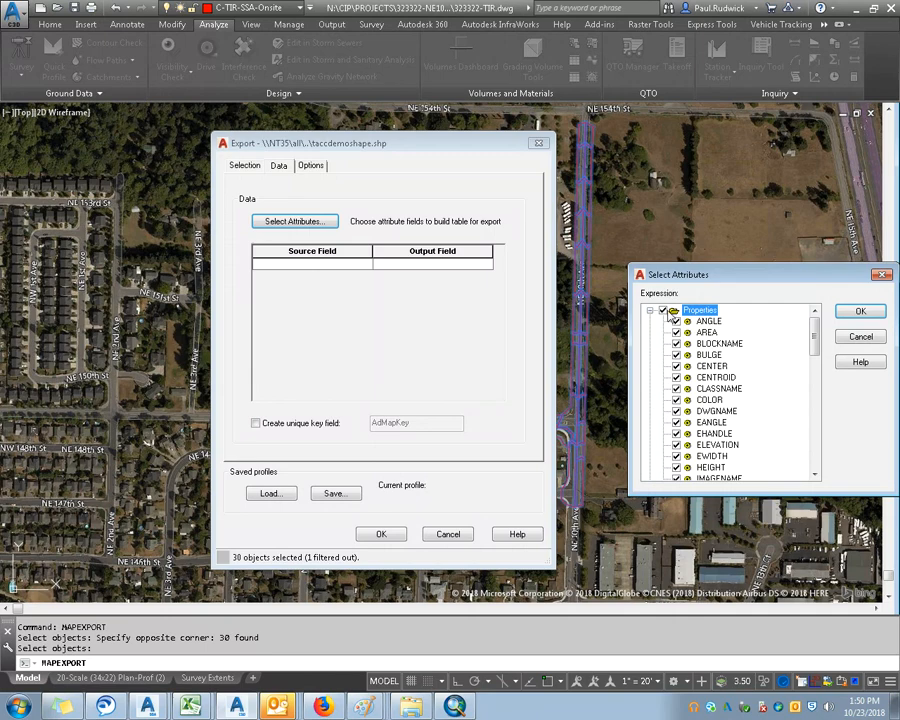
pyautogui.click(663, 311)
pyautogui.click(676, 332)
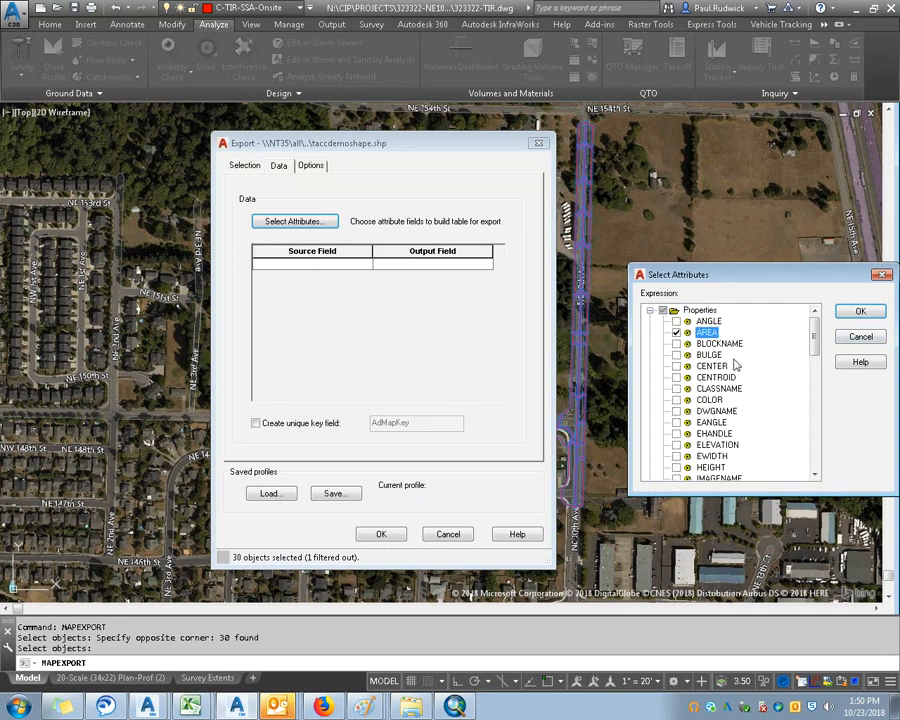
pyautogui.click(676, 343)
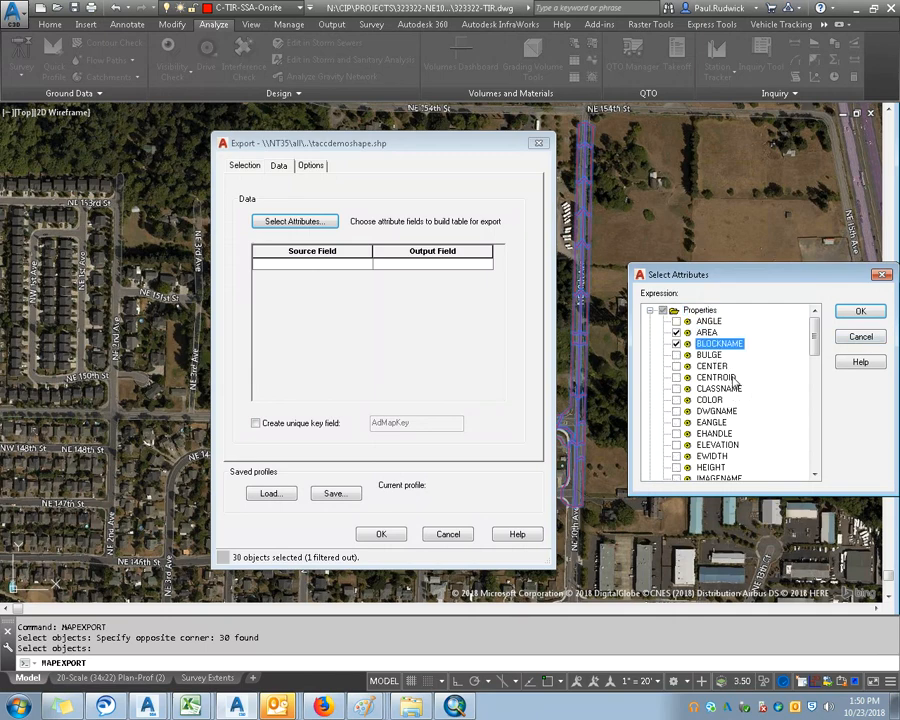
pyautogui.click(858, 312)
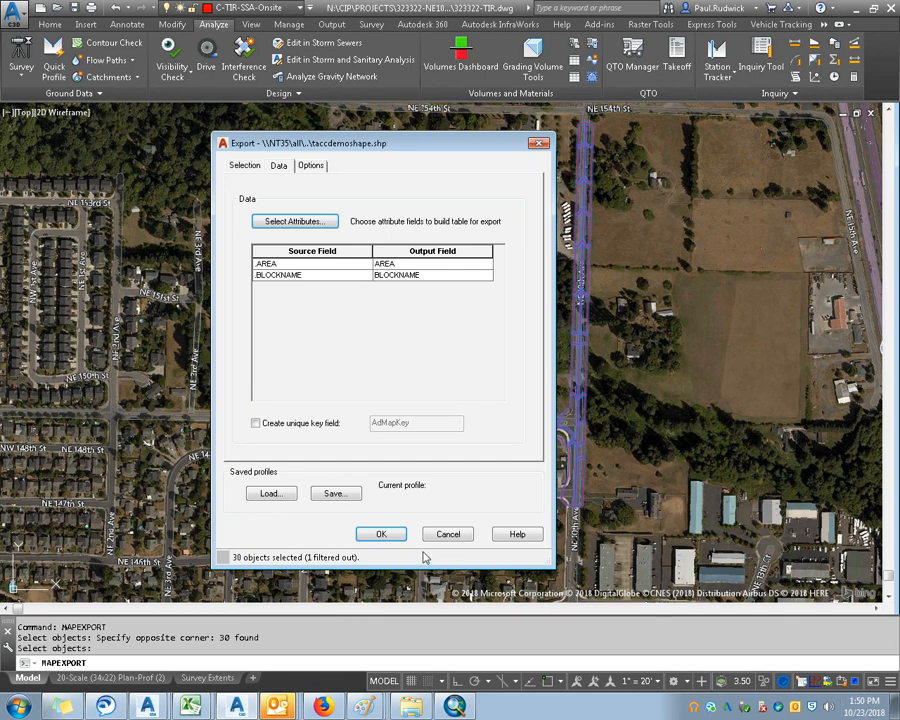
pyautogui.click(385, 533)
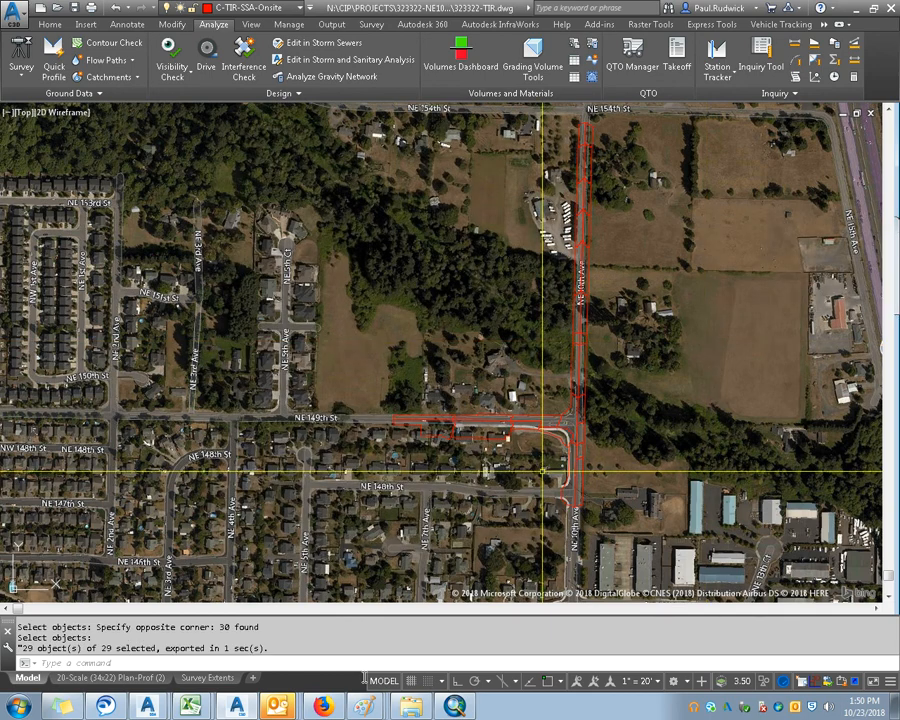
# Step: Switch to Storm and Sanitary Analysis and start a new project without saving the current one
pyautogui.moveTo(228, 710)
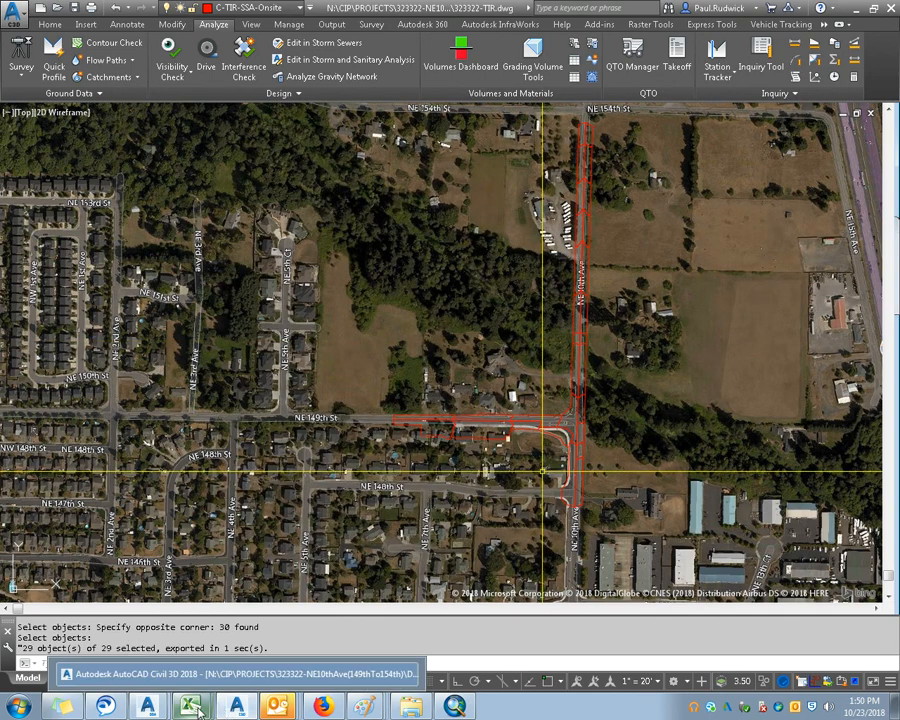
pyautogui.moveTo(147, 706)
pyautogui.click(185, 660)
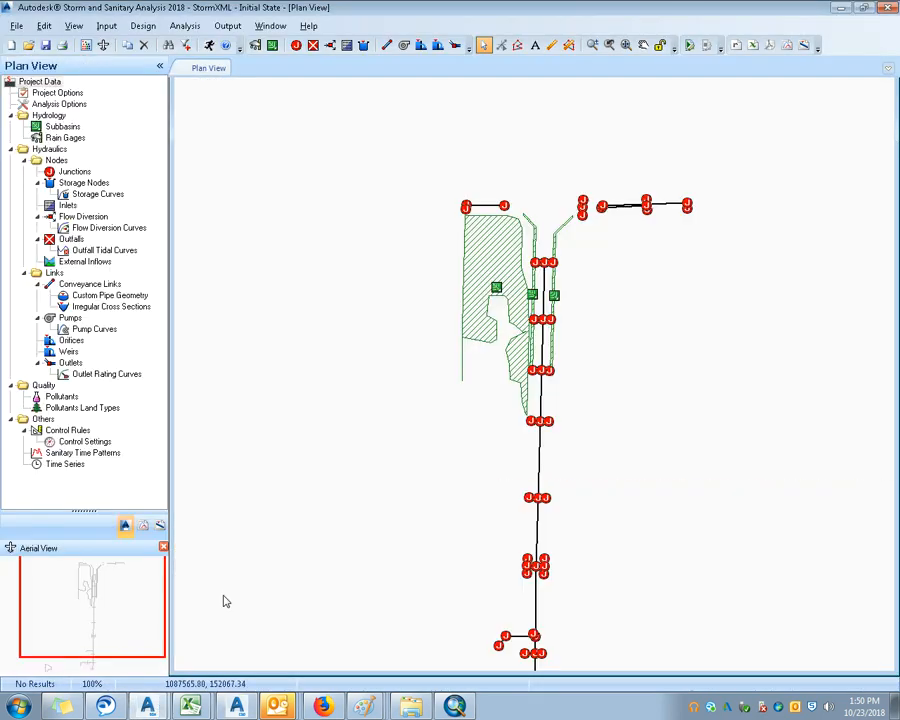
pyautogui.click(12, 46)
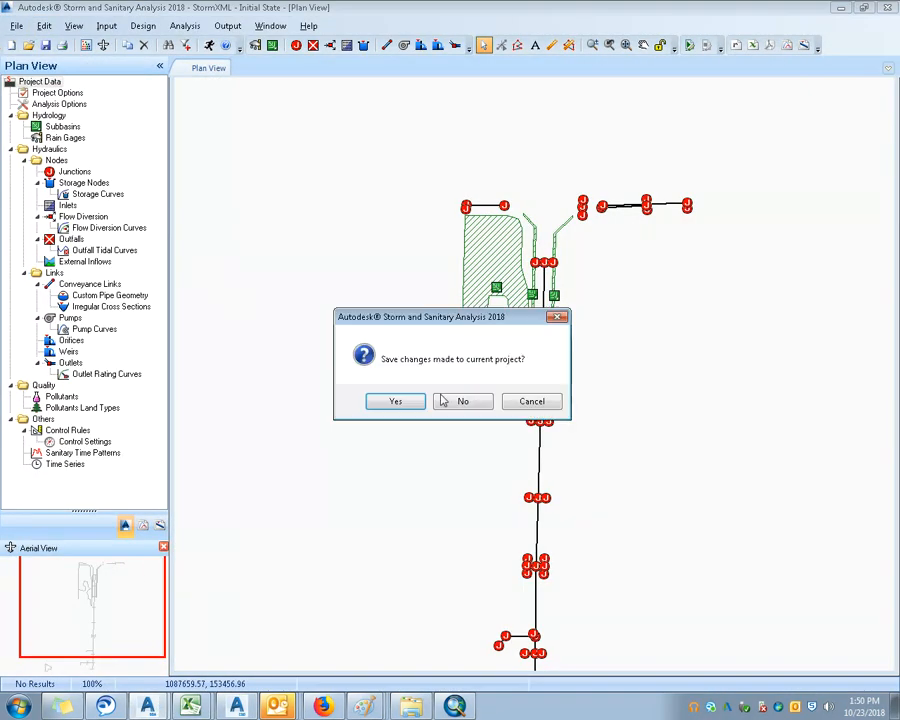
pyautogui.click(460, 399)
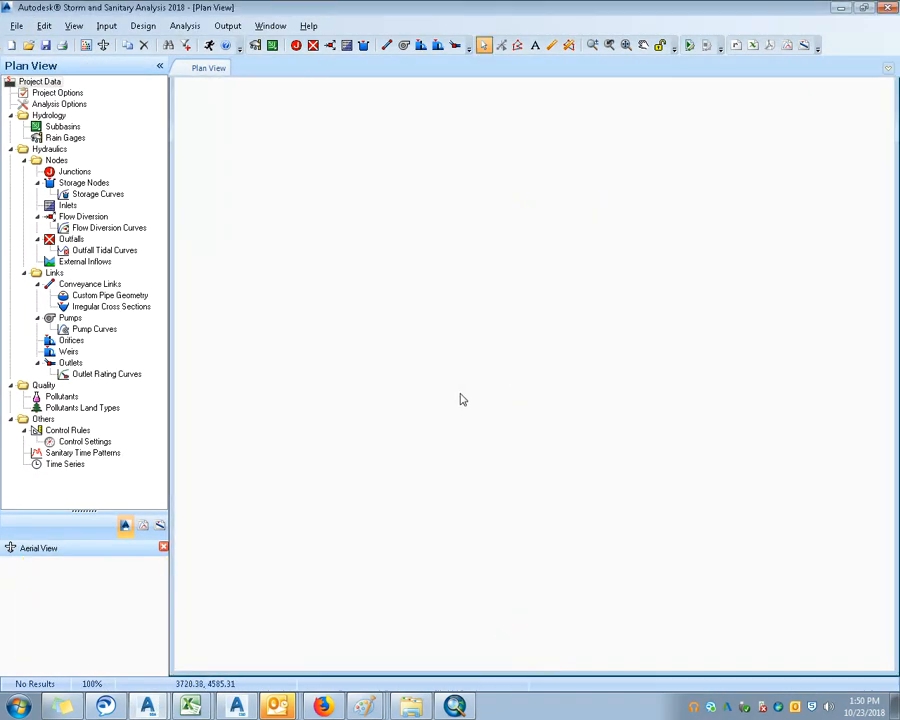
# Step: Start a GIS import and choose taccdemoshape.shp from the Background (2of2) folder as the subbasin shapefile
pyautogui.click(16, 25)
pyautogui.moveTo(80, 167)
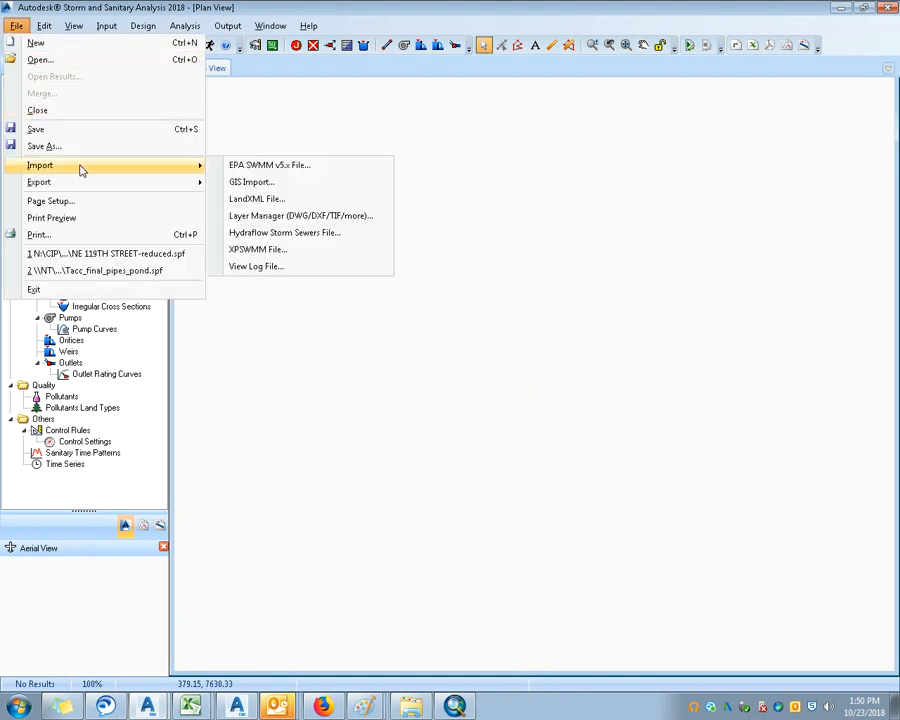
pyautogui.click(250, 182)
pyautogui.click(587, 443)
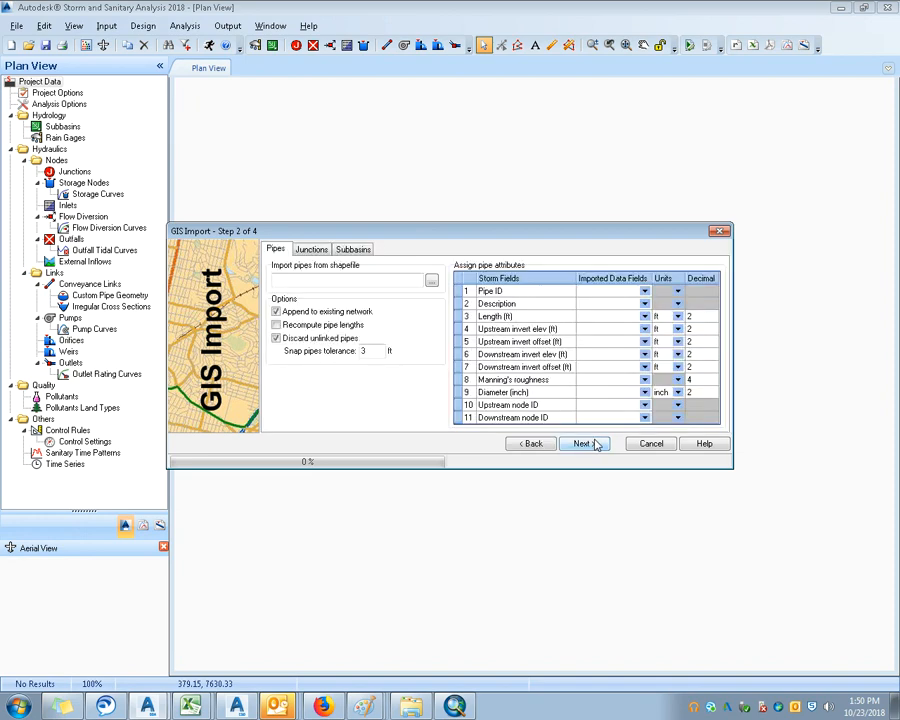
pyautogui.click(353, 249)
pyautogui.click(431, 280)
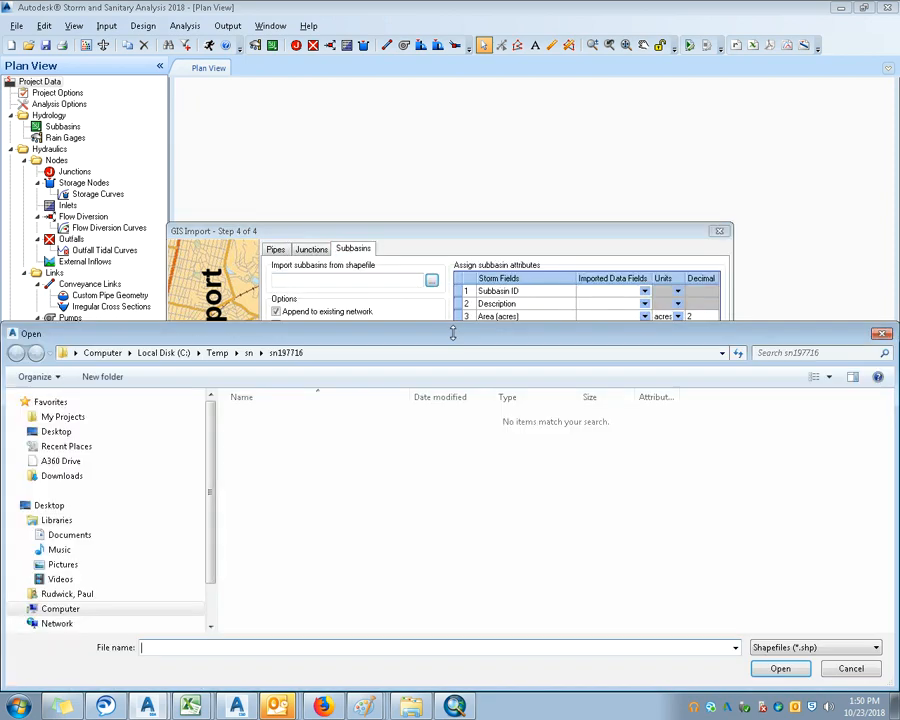
pyautogui.click(62, 446)
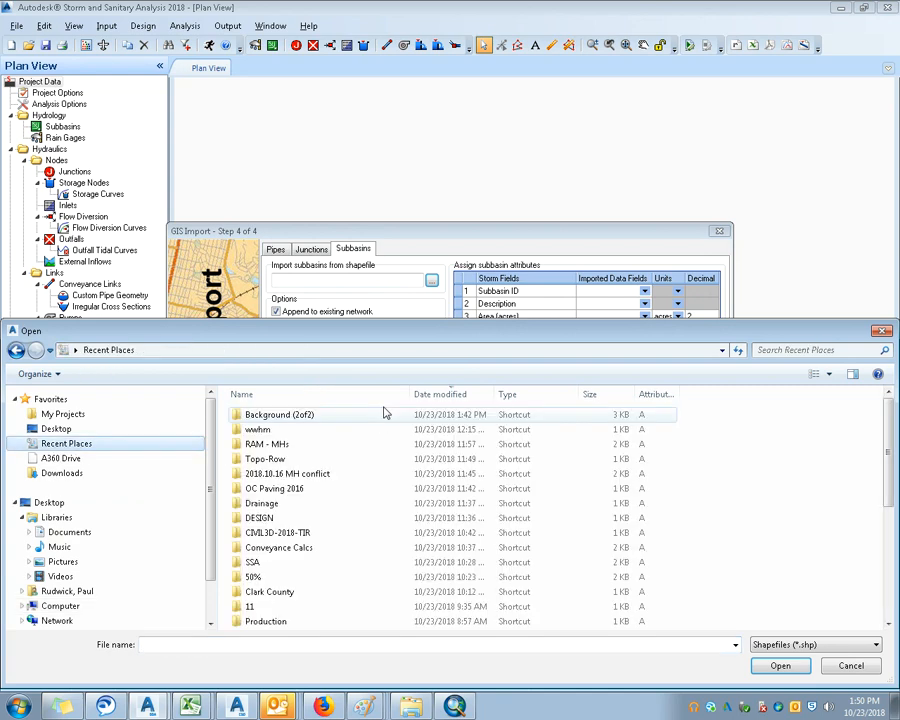
pyautogui.click(476, 396)
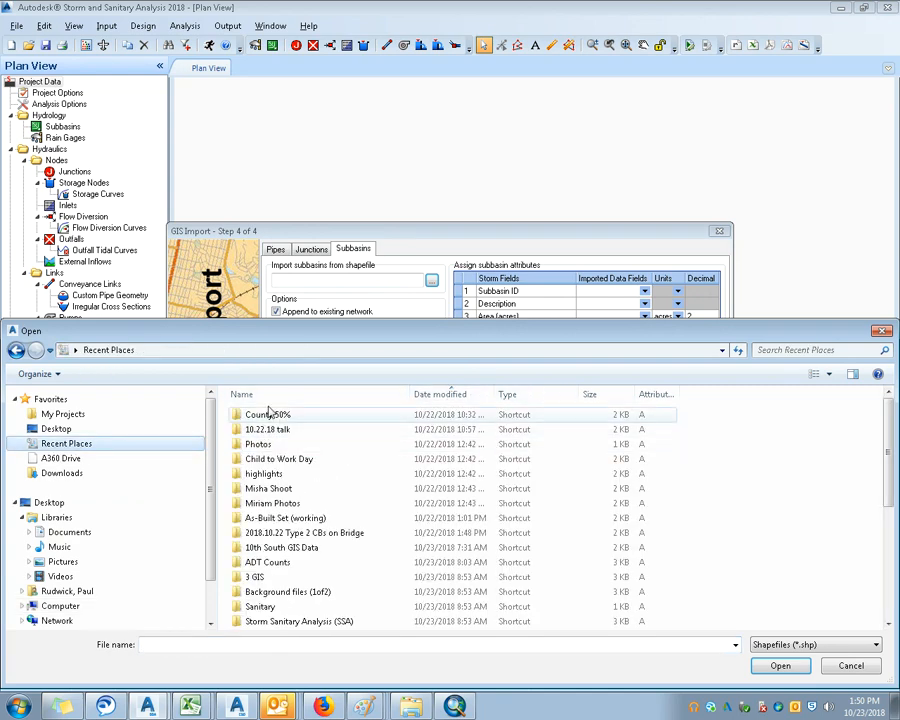
pyautogui.click(430, 395)
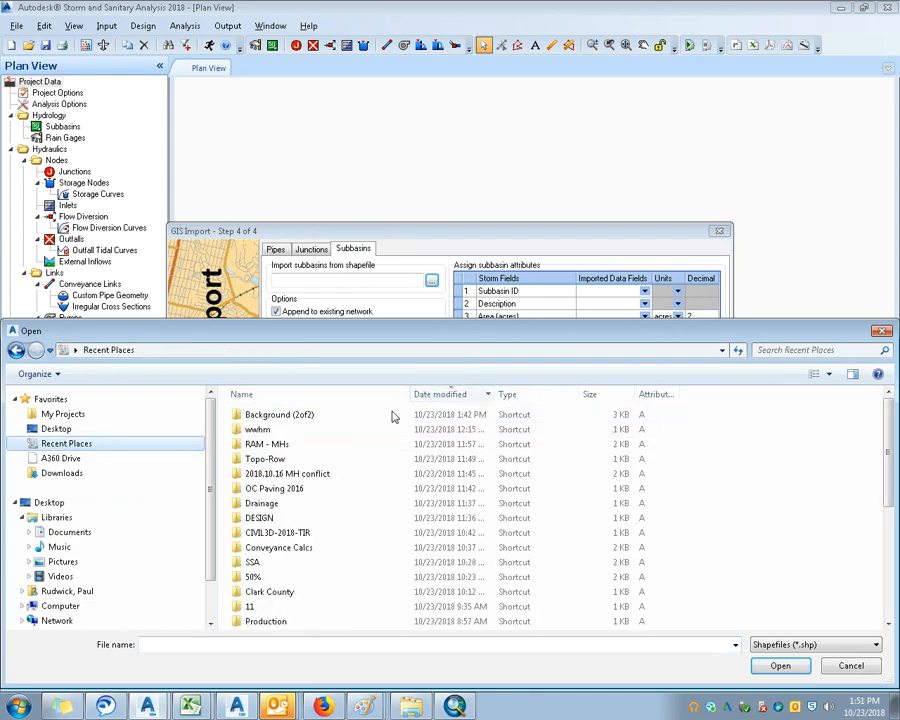
pyautogui.doubleClick(334, 418)
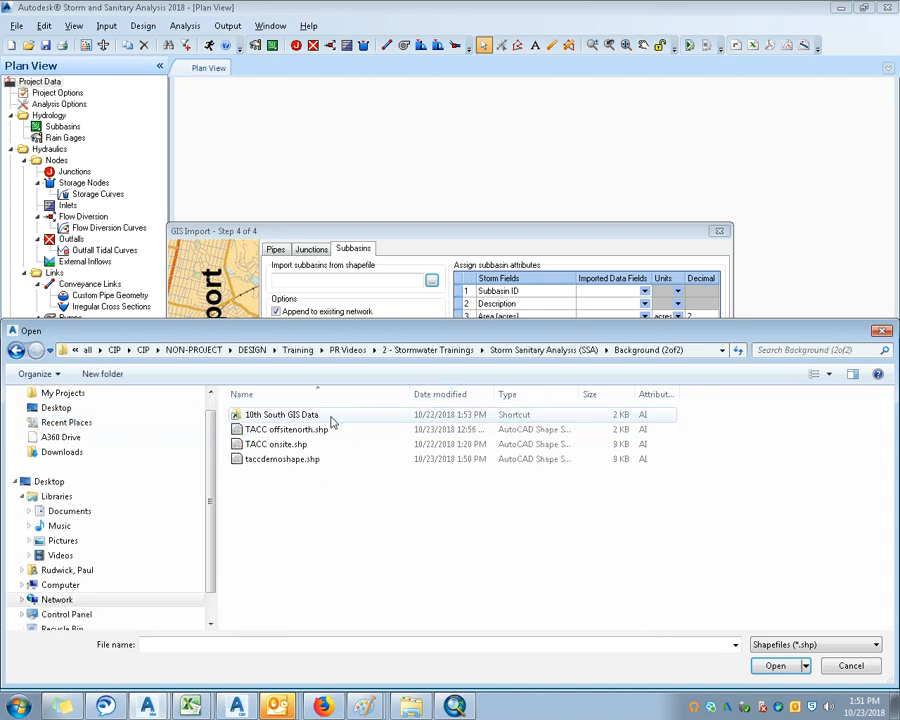
pyautogui.doubleClick(300, 460)
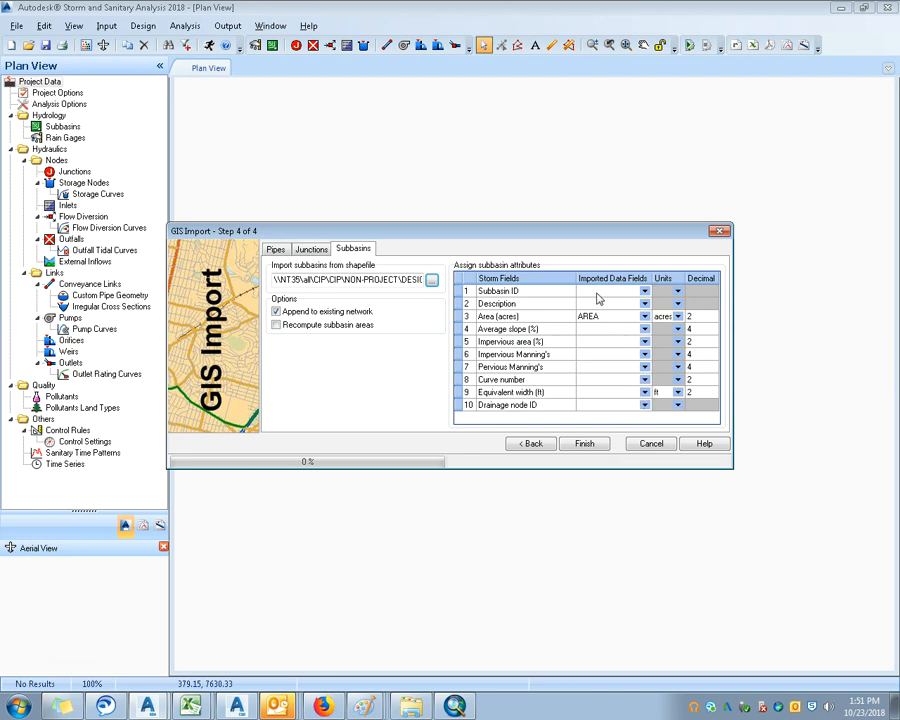
# Step: Assign the BLOCKNAME field to Subbasin ID, leave Curve number unassigned, and finish the subbasin import
pyautogui.click(644, 291)
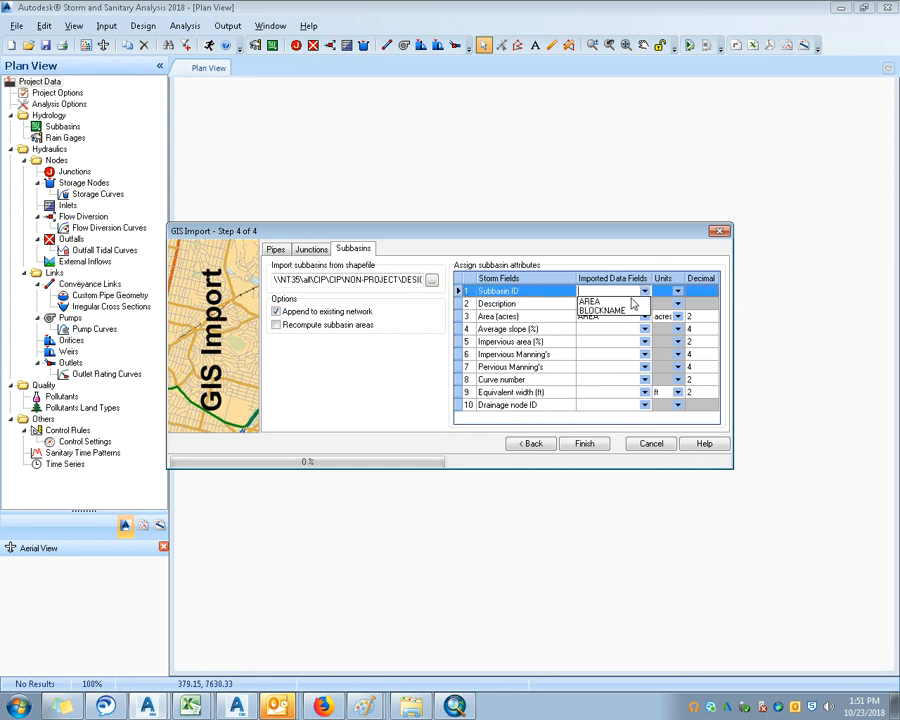
pyautogui.click(626, 311)
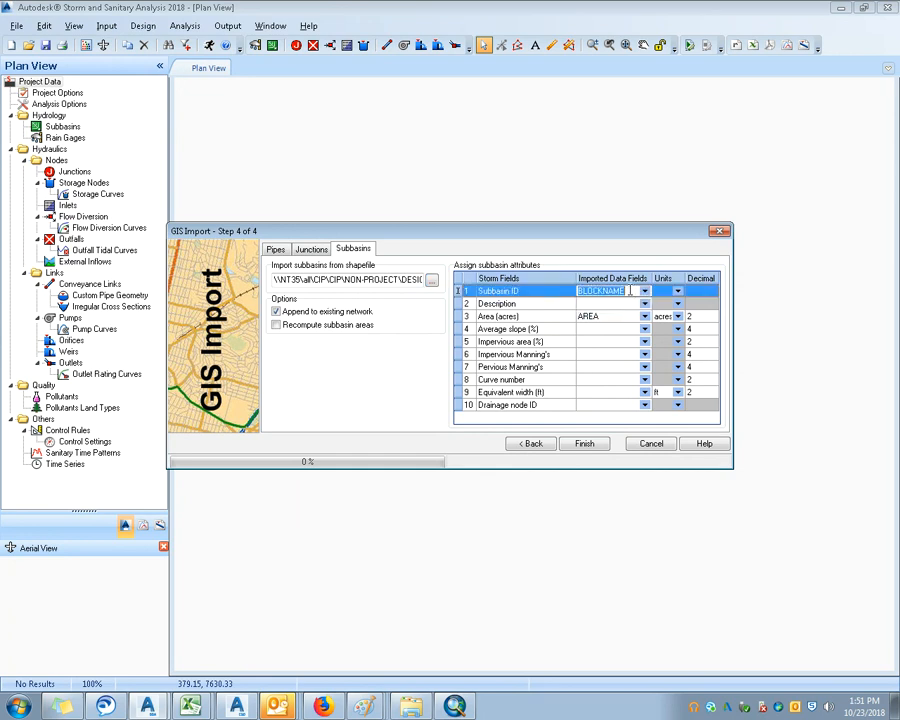
pyautogui.click(578, 291)
pyautogui.moveTo(578, 291); pyautogui.dragTo(640, 293)
pyautogui.click(600, 380)
pyautogui.click(644, 380)
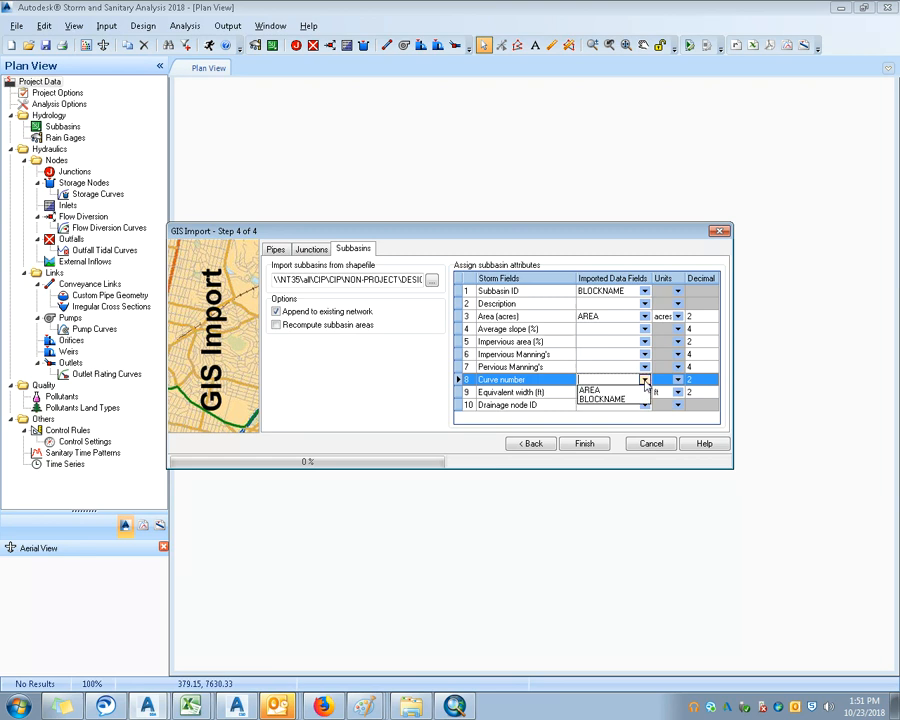
pyautogui.click(645, 381)
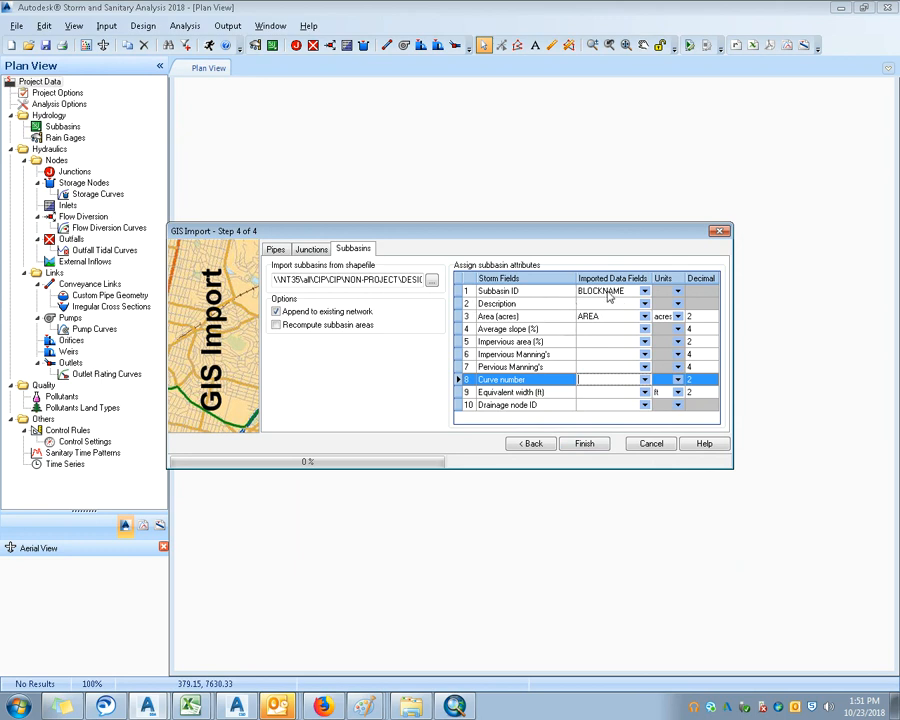
pyautogui.click(588, 444)
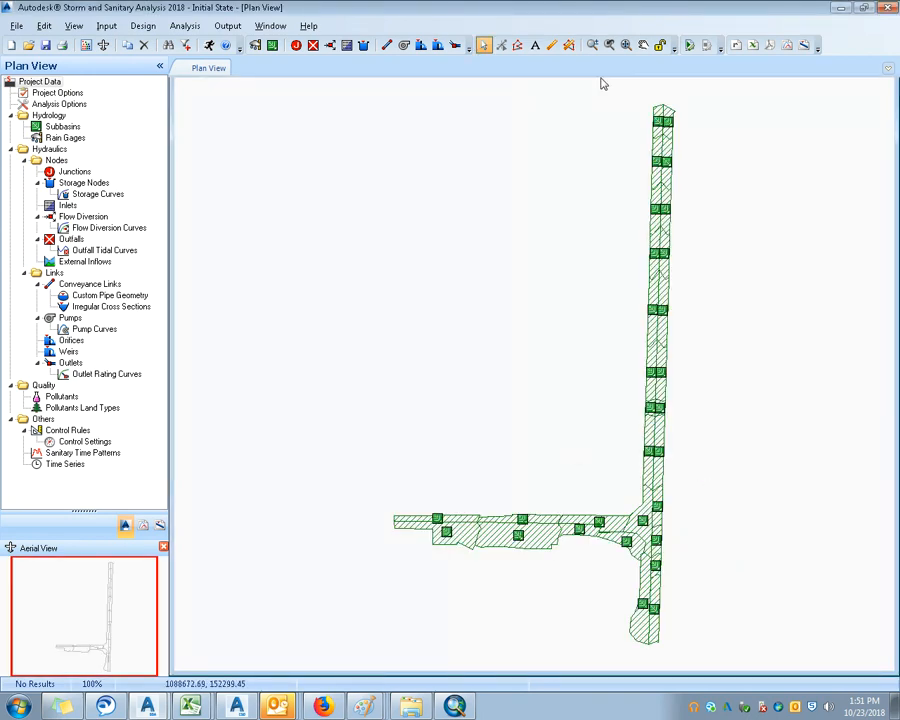
# Step: Inspect the physical properties of subbasin Sub-09, on the east-west street just west of the intersection
pyautogui.scroll(1, 660, 530)
pyautogui.scroll(1, 662, 536)
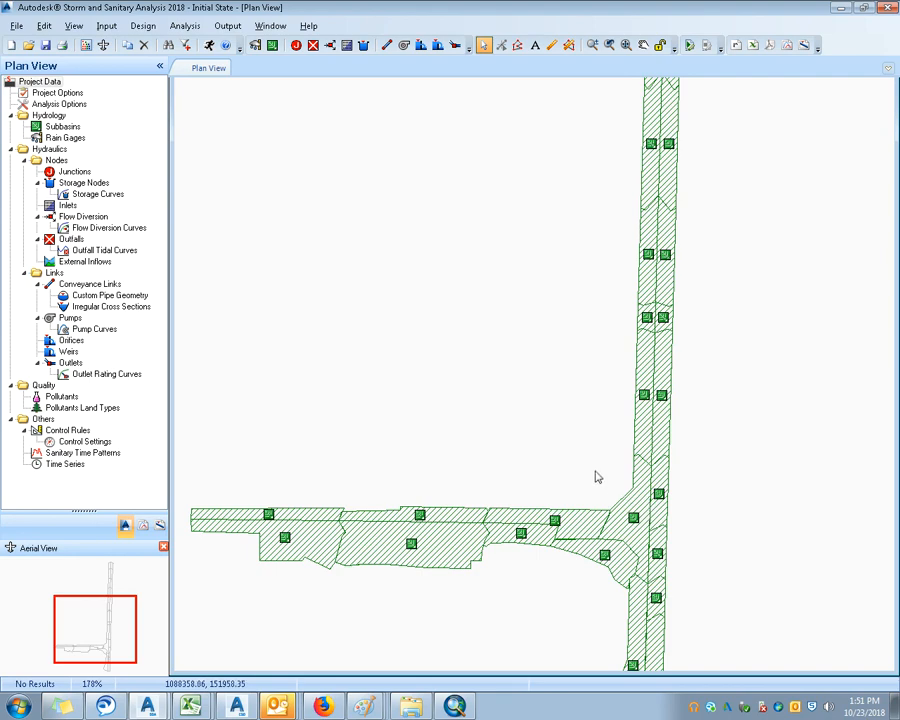
pyautogui.moveTo(595, 474); pyautogui.dragTo(531, 381)
pyautogui.scroll(-1, 531, 381)
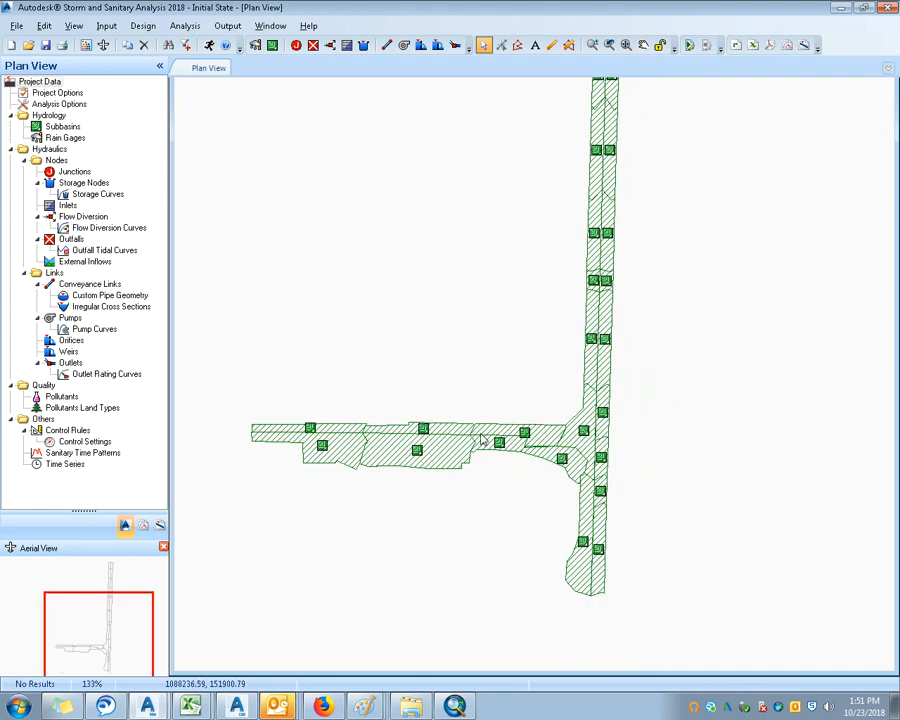
pyautogui.doubleClick(524, 434)
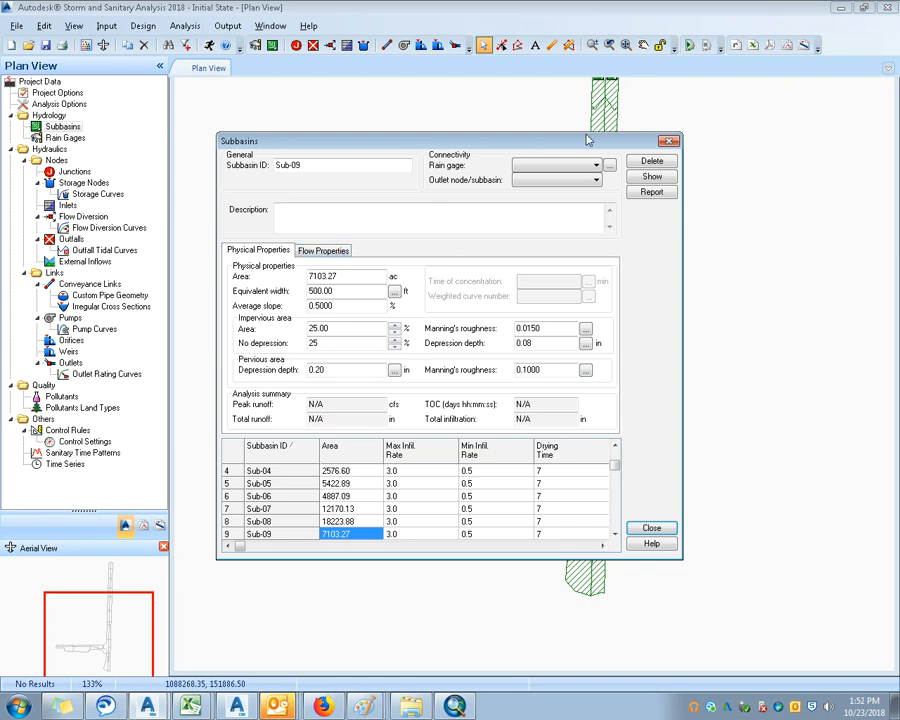
pyautogui.click(669, 140)
# Step: Set the project's hydrology method to Santa Barbara UH, the TOC method to SCS TR-55 and the minimum allowable TOC to 5 min
pyautogui.doubleClick(60, 93)
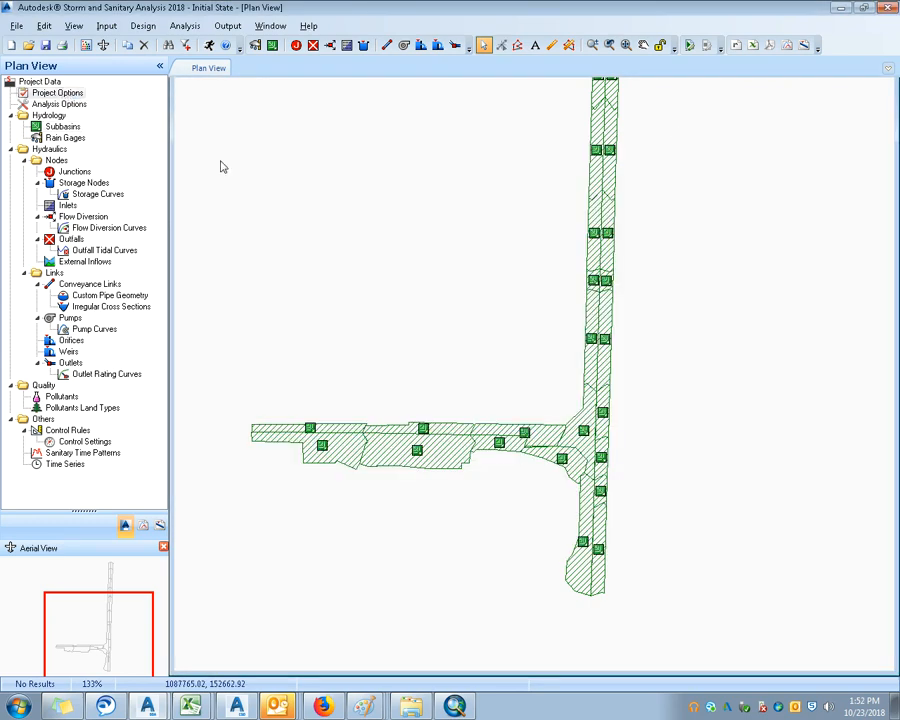
pyautogui.click(448, 249)
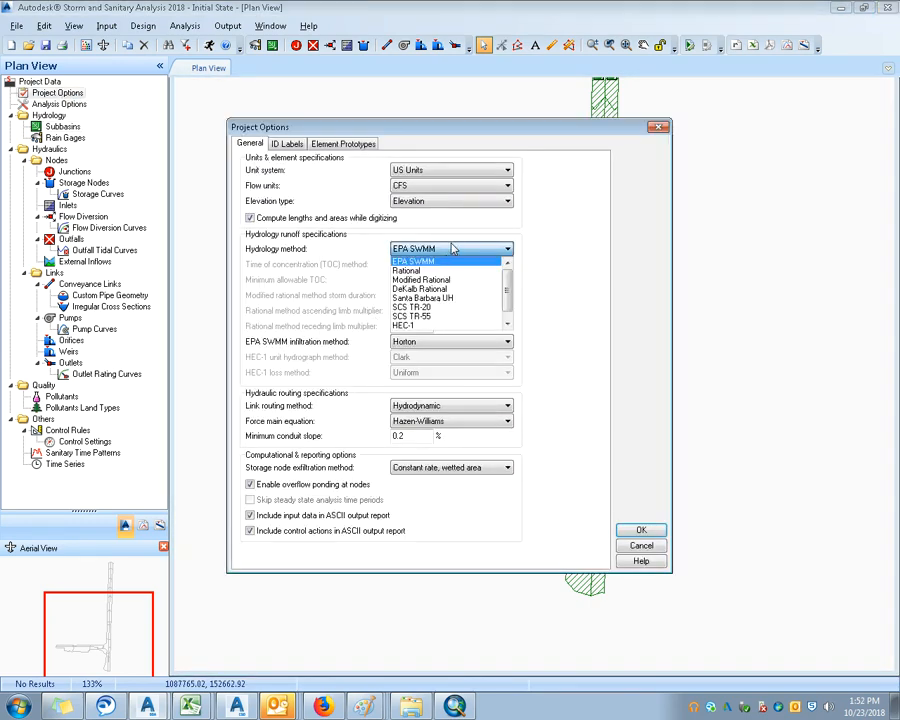
pyautogui.click(450, 298)
pyautogui.click(452, 265)
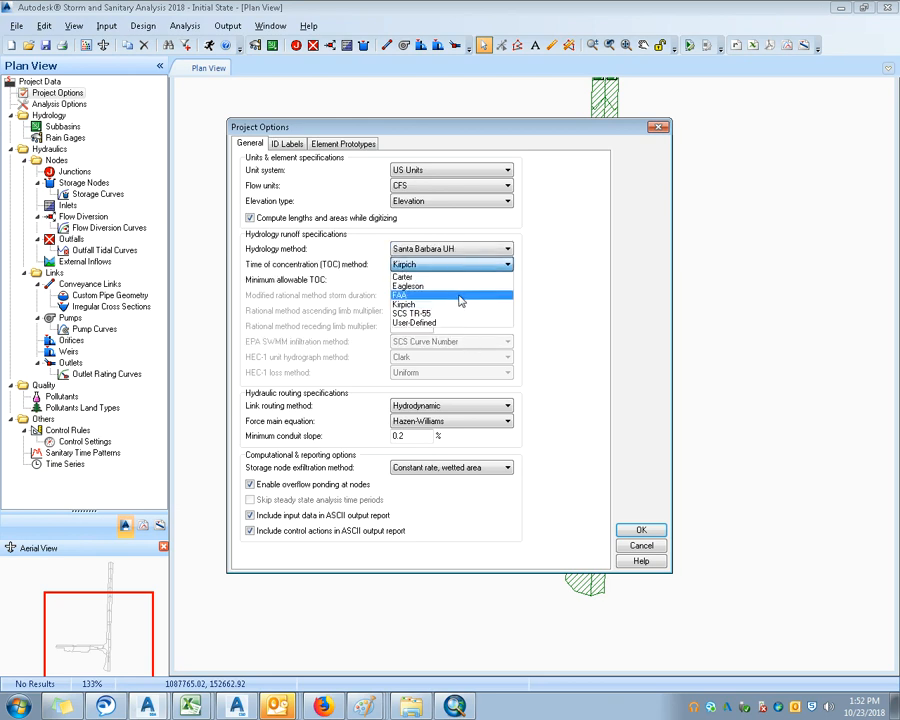
pyautogui.click(462, 313)
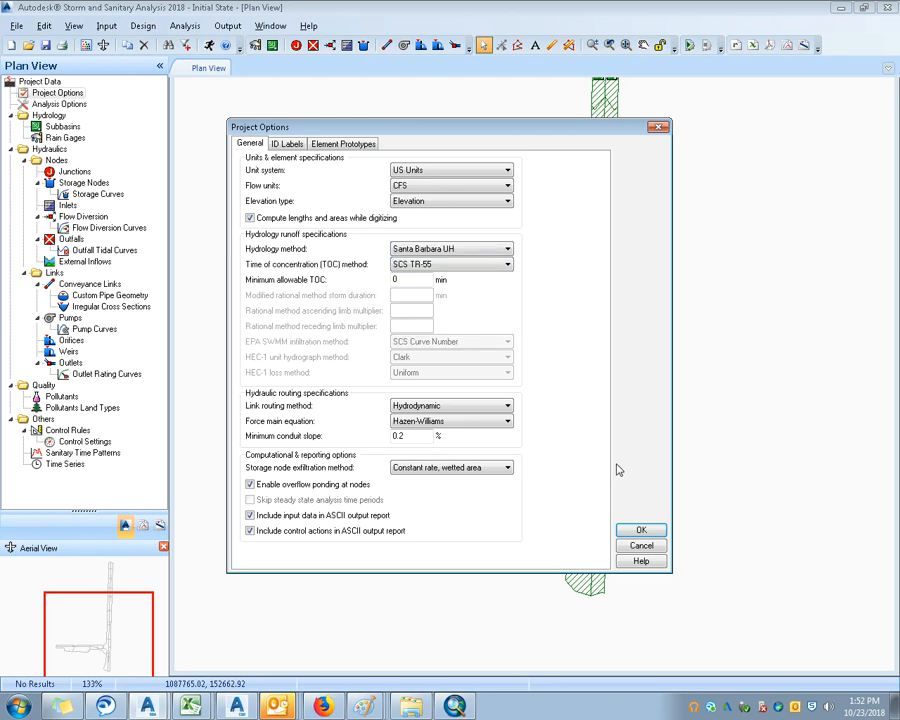
pyautogui.doubleClick(396, 280)
pyautogui.write('5')
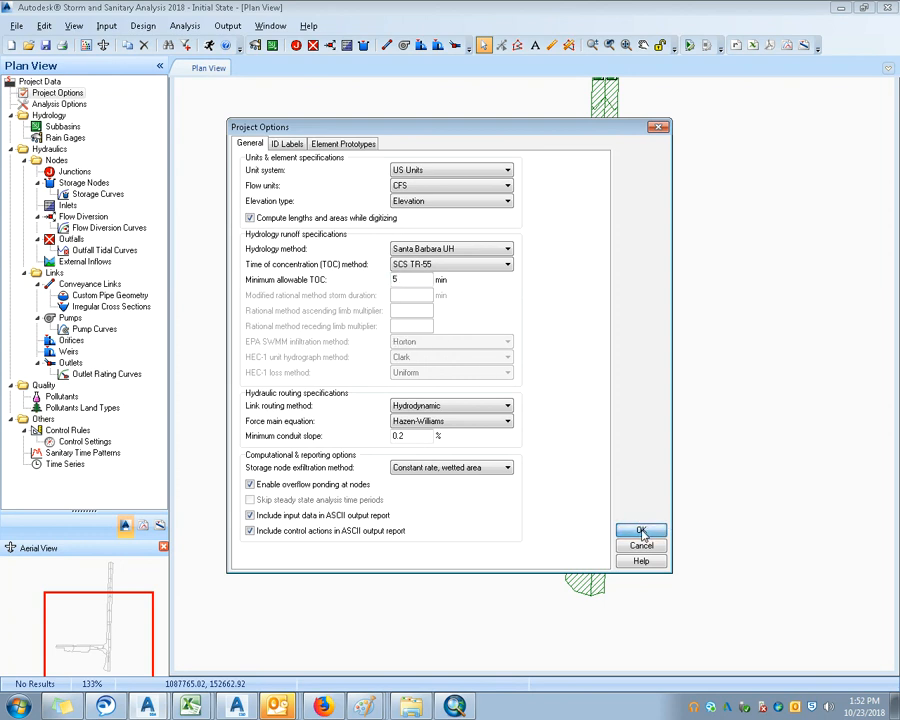
pyautogui.click(643, 530)
# Step: Review the SCS TR-55 time of concentration inputs and physical properties of subbasin Sub-09
pyautogui.click(525, 434)
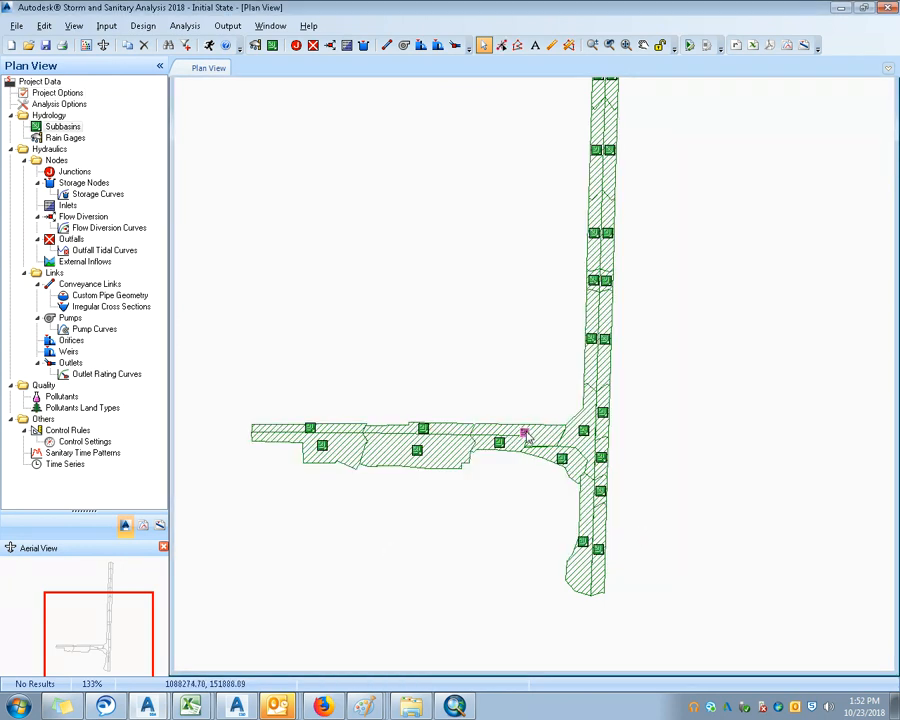
pyautogui.doubleClick(525, 434)
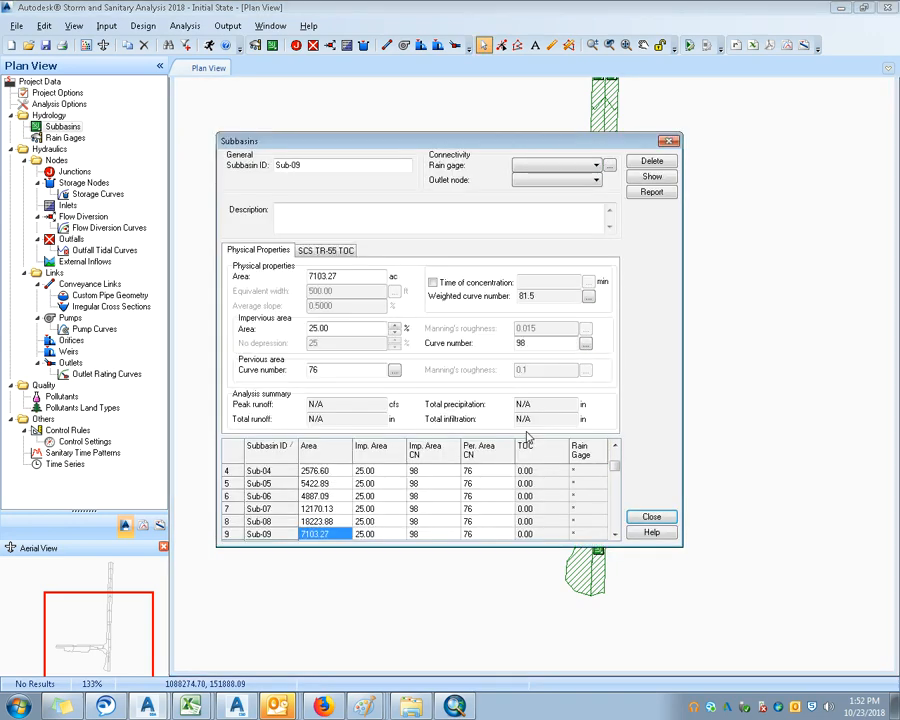
pyautogui.click(345, 251)
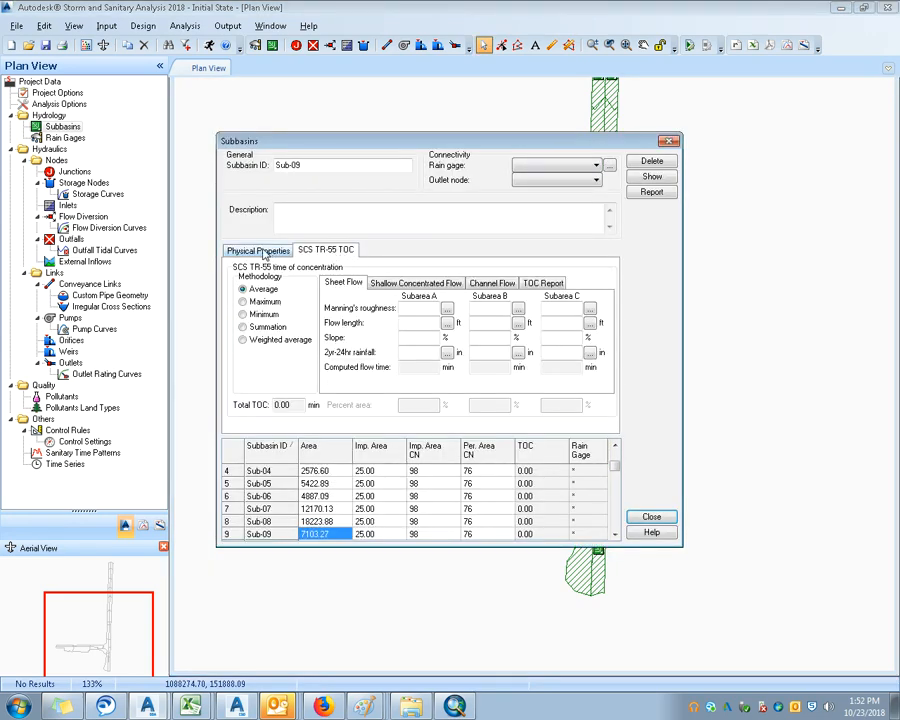
pyautogui.click(262, 252)
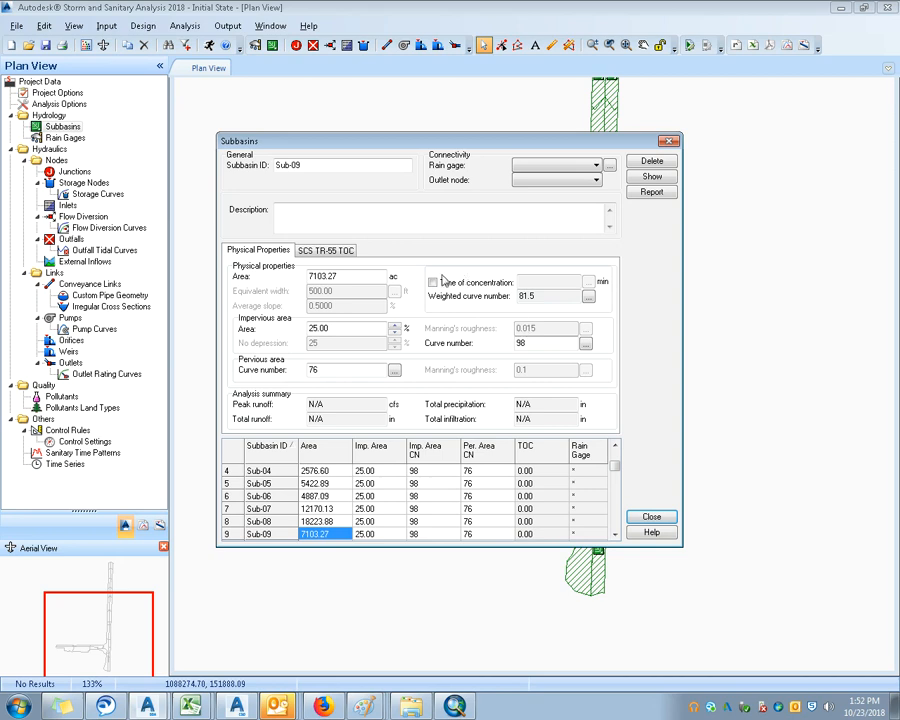
# Step: Check subbasin Sub-09's SCS TR-55 TOC inputs and set its impervious area to 100%
pyautogui.click(329, 252)
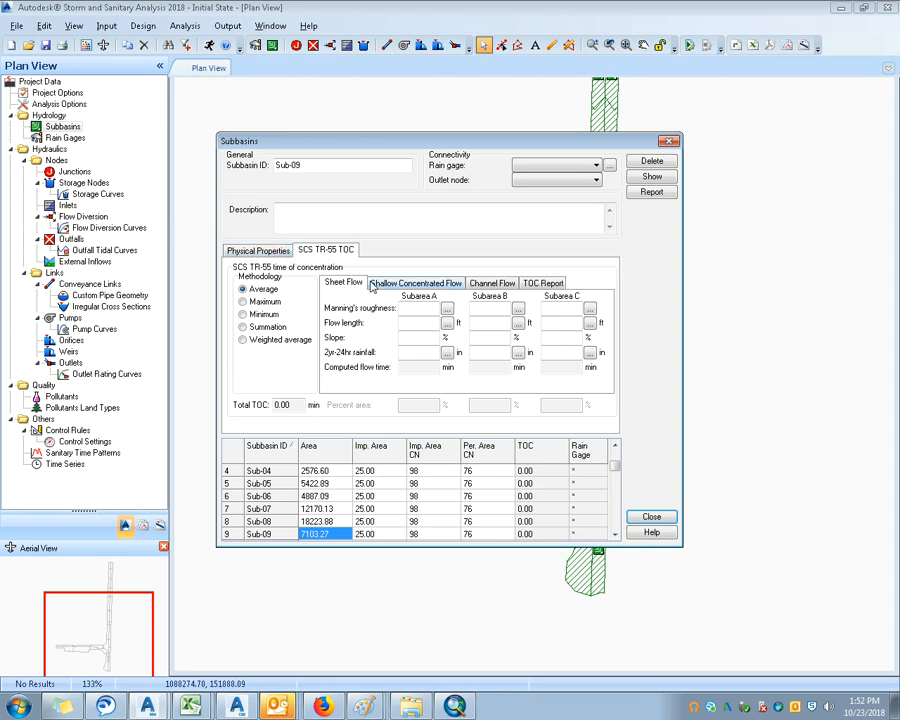
pyautogui.click(268, 252)
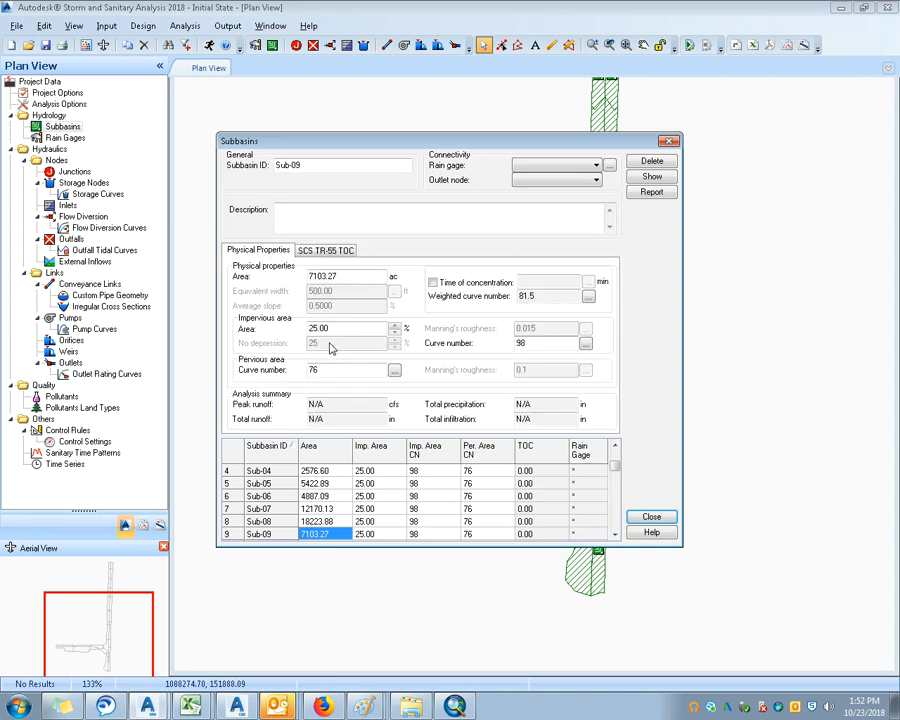
pyautogui.moveTo(335, 328); pyautogui.dragTo(309, 328)
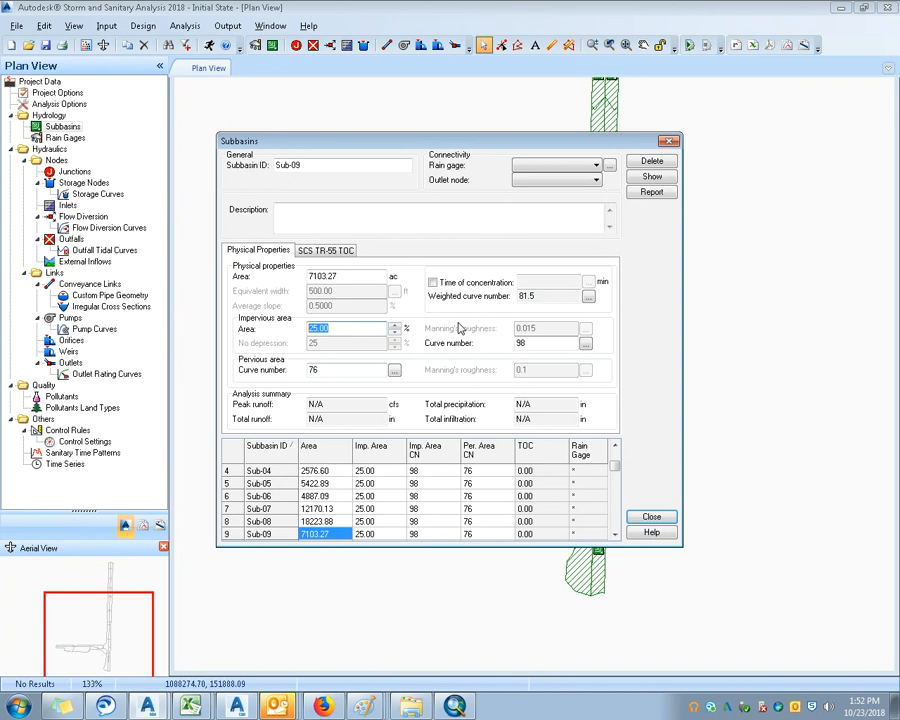
pyautogui.write('0')
pyautogui.press('BackSpace')
pyautogui.write('100')
pyautogui.press('Tab')
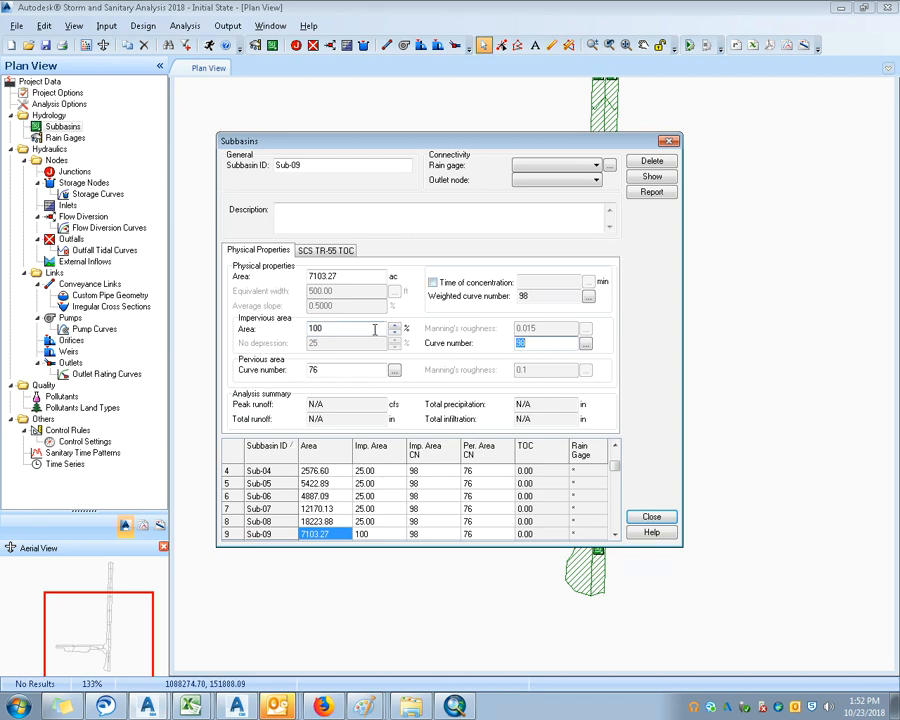
# Step: Set the impervious area to 100% for subbasins Sub-08, Sub-07, Sub-06, Sub-05, Sub-04 and Sub-03
pyautogui.click(378, 533)
pyautogui.click(377, 522)
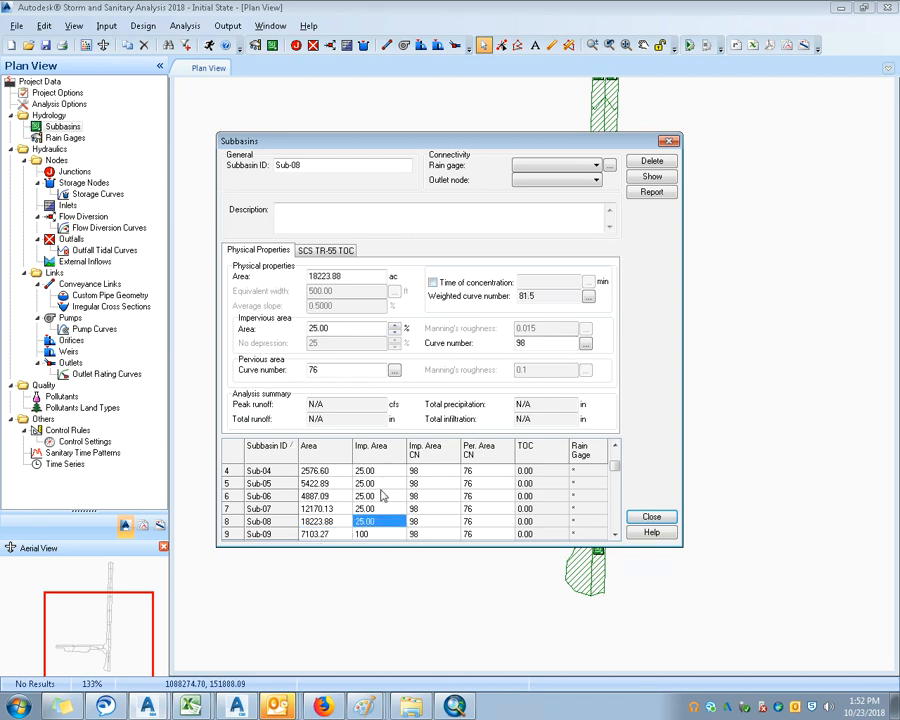
pyautogui.write('100')
pyautogui.click(376, 509)
pyautogui.write('100')
pyautogui.click(374, 496)
pyautogui.write('100')
pyautogui.click(372, 483)
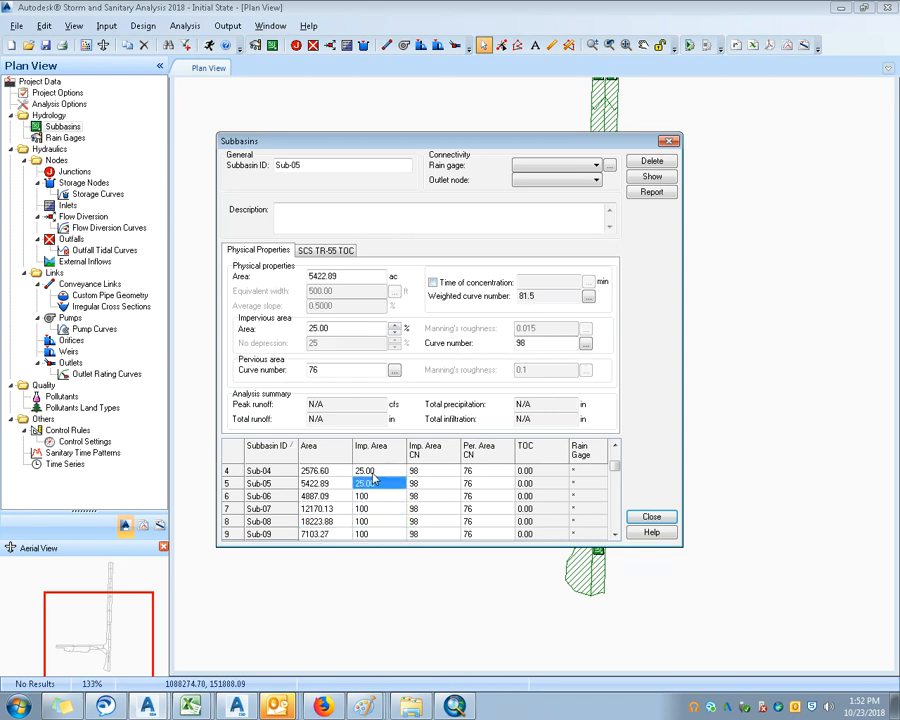
pyautogui.write('100')
pyautogui.click(366, 470)
pyautogui.write('100')
pyautogui.moveTo(614, 468); pyautogui.dragTo(612, 458)
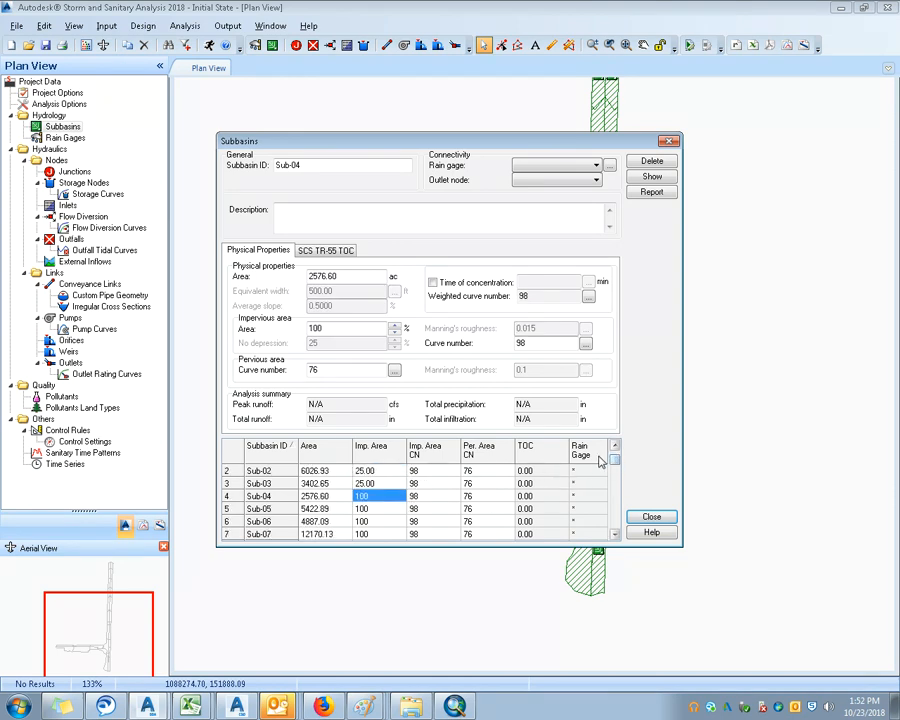
pyautogui.click(372, 483)
pyautogui.write('100')
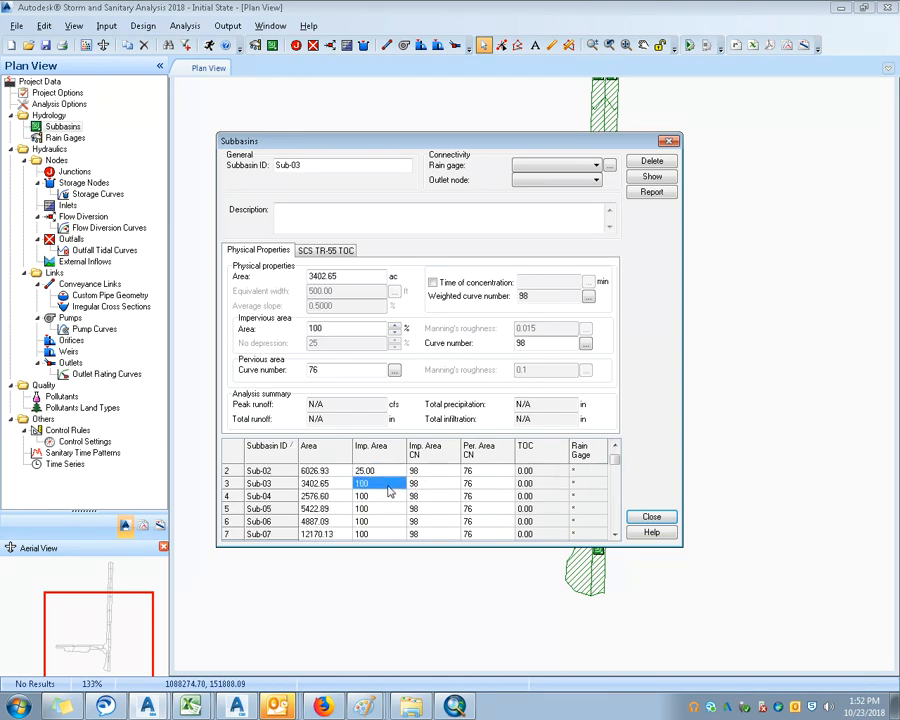
# Step: Sort the subbasins by impervious area in descending order and set Sub-29's impervious area to 100%
pyautogui.click(372, 447)
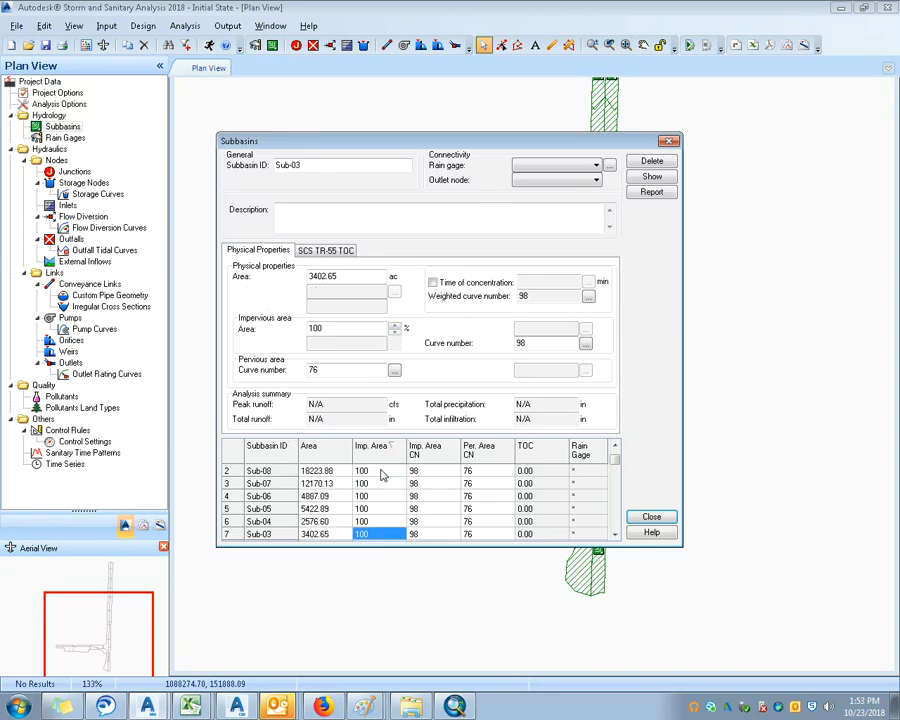
pyautogui.click(385, 471)
pyautogui.press('Up')
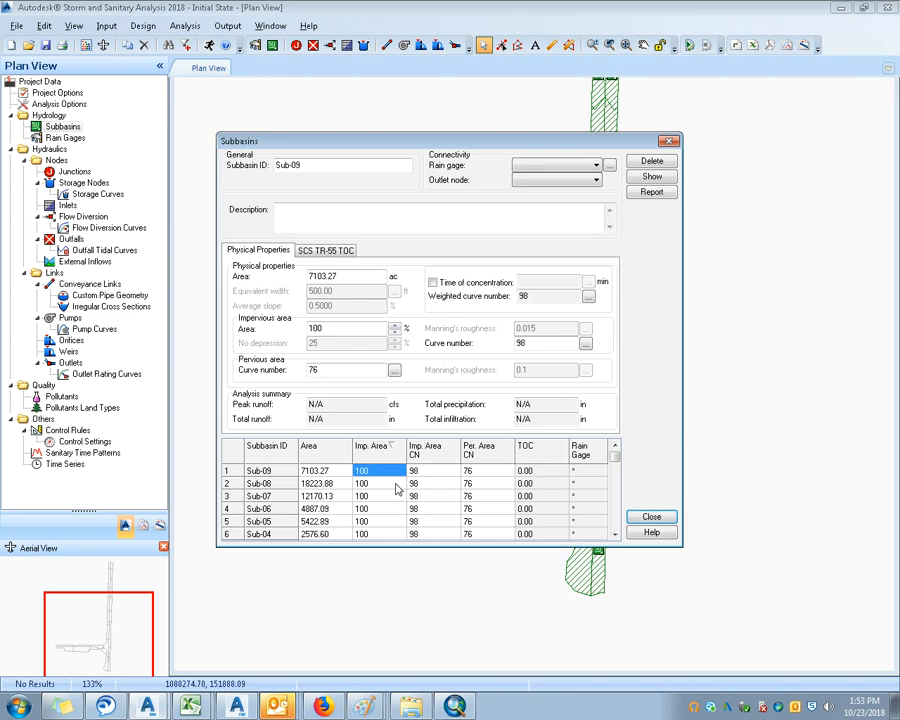
pyautogui.click(614, 535)
pyautogui.scroll(-4, 614, 537)
pyautogui.click(401, 498)
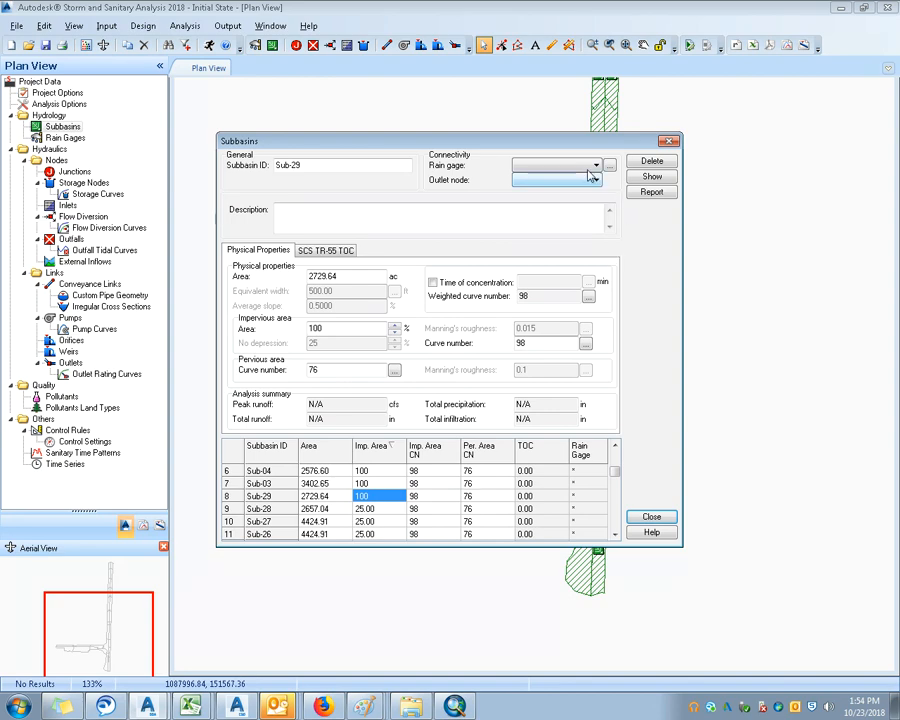
# Step: Review Sub-29's SCS TR-55 time of concentration inputs and physical properties alongside the plan, and close the subbasin data
pyautogui.moveTo(572, 147); pyautogui.dragTo(599, 154)
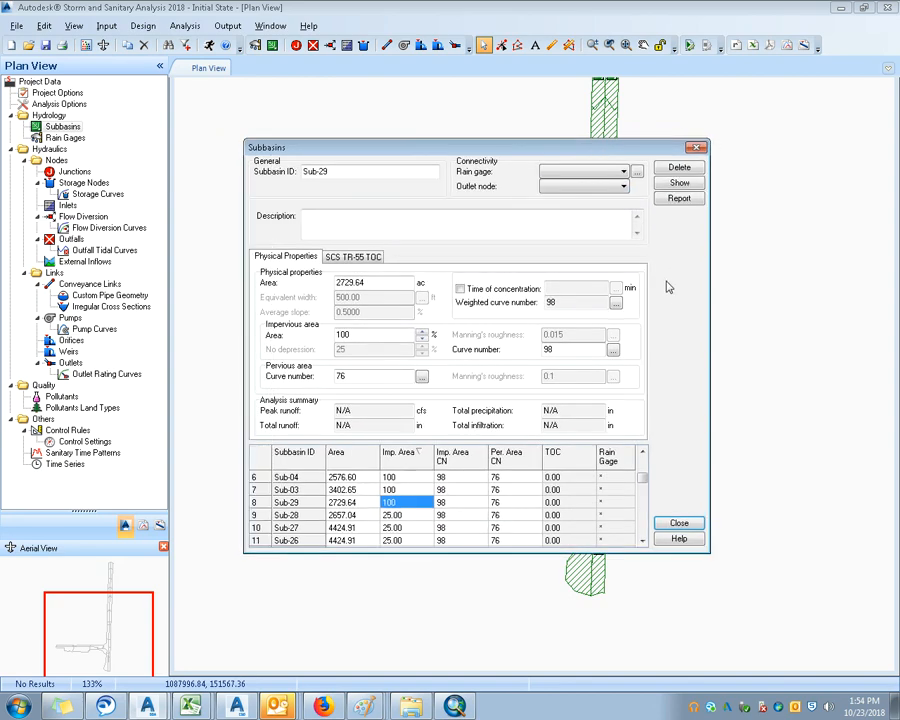
pyautogui.moveTo(639, 148); pyautogui.dragTo(514, 124)
pyautogui.moveTo(400, 123); pyautogui.dragTo(353, 117)
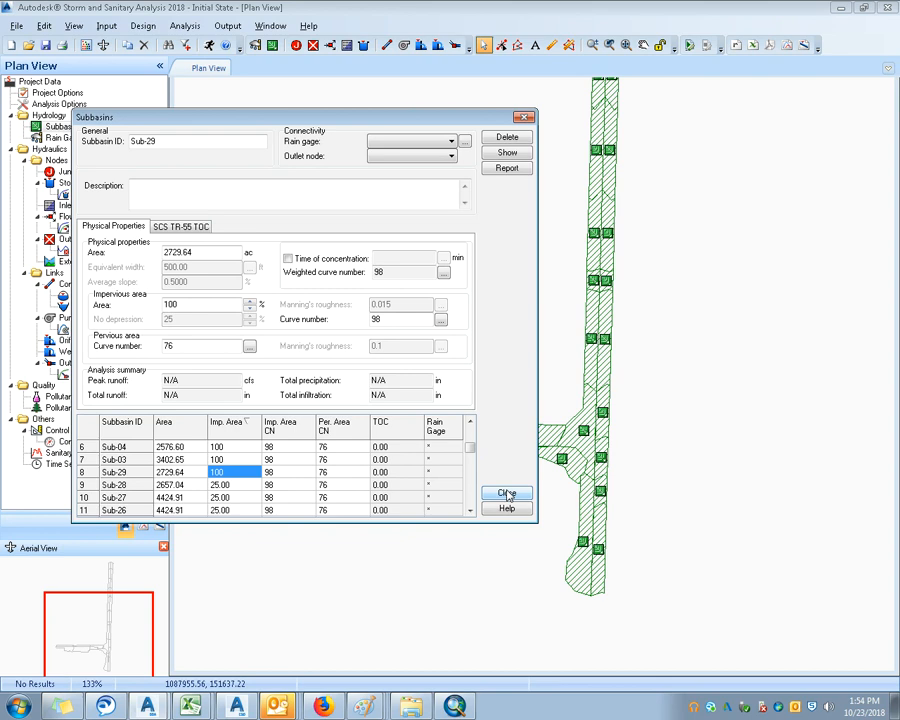
pyautogui.click(181, 226)
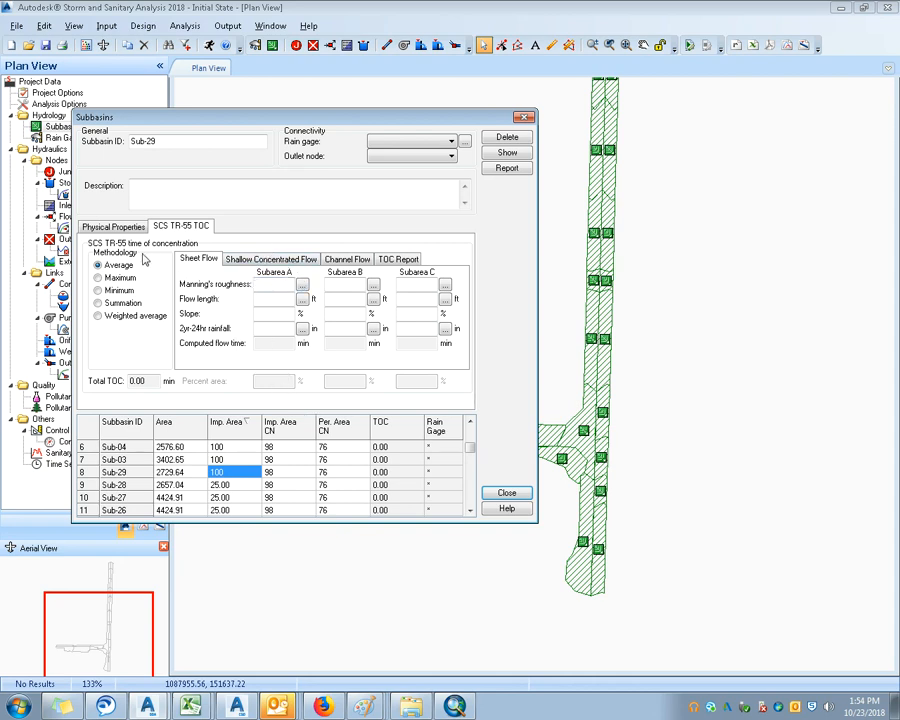
pyautogui.click(113, 226)
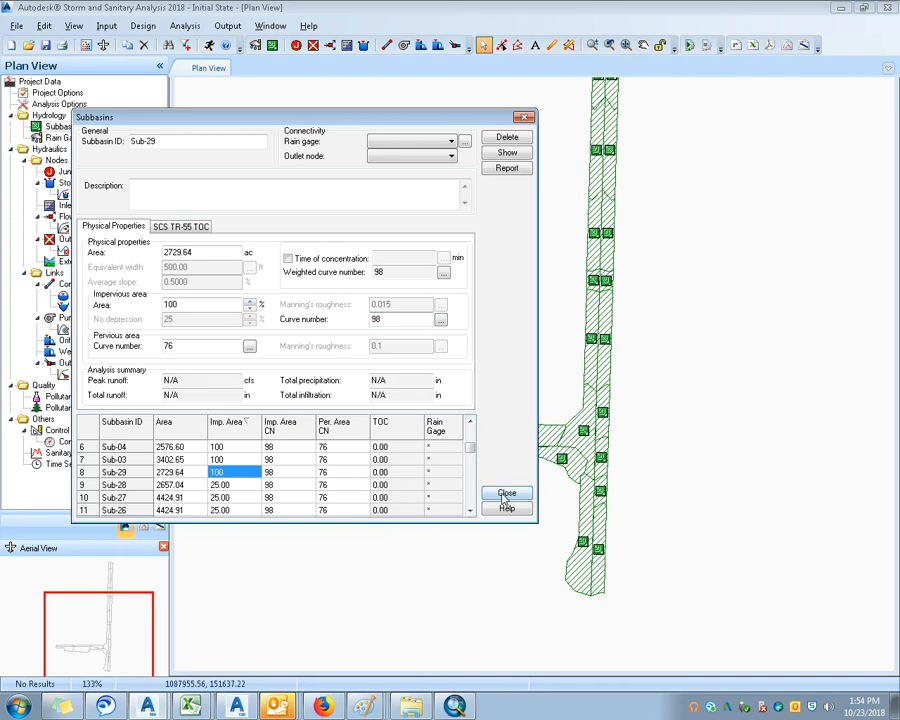
pyautogui.click(506, 493)
pyautogui.rightClick(535, 455)
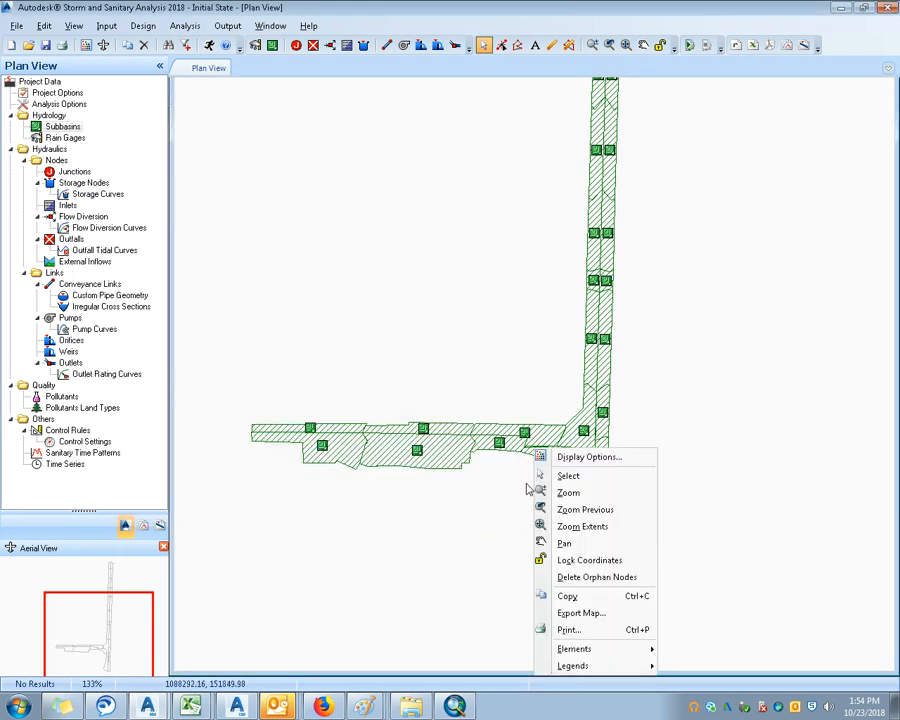
pyautogui.click(523, 402)
pyautogui.moveTo(521, 431); pyautogui.dragTo(495, 477)
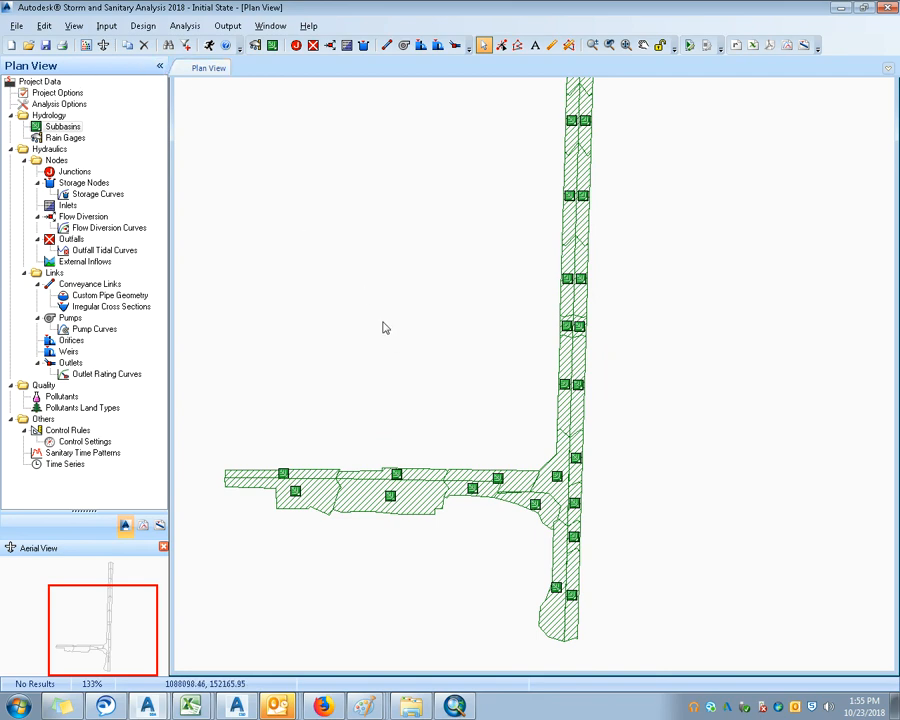
pyautogui.click(18, 27)
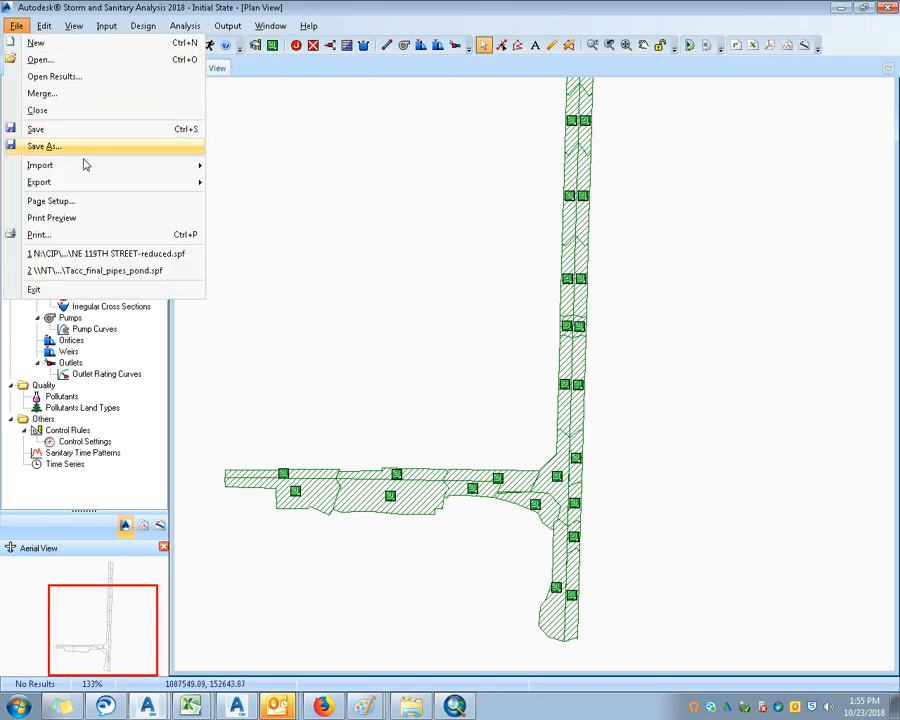
pyautogui.moveTo(113, 173)
pyautogui.click(257, 199)
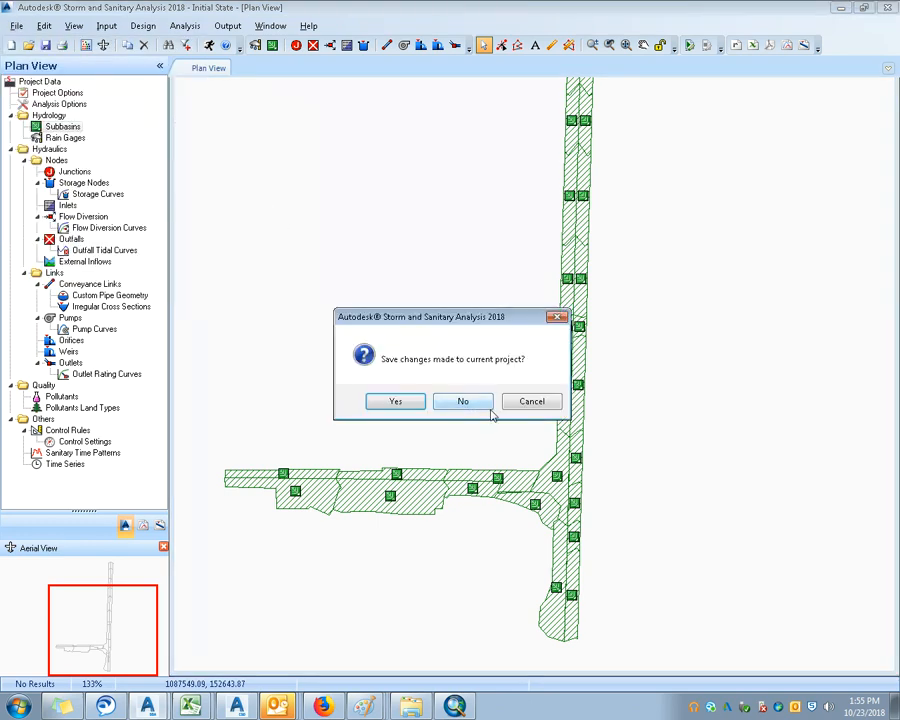
pyautogui.click(532, 402)
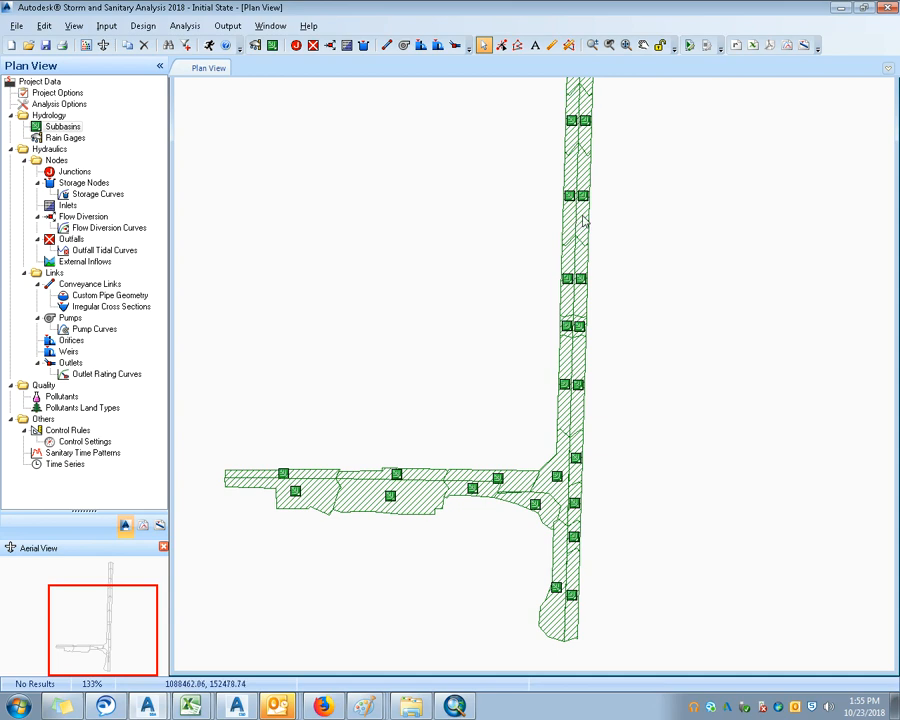
pyautogui.click(17, 26)
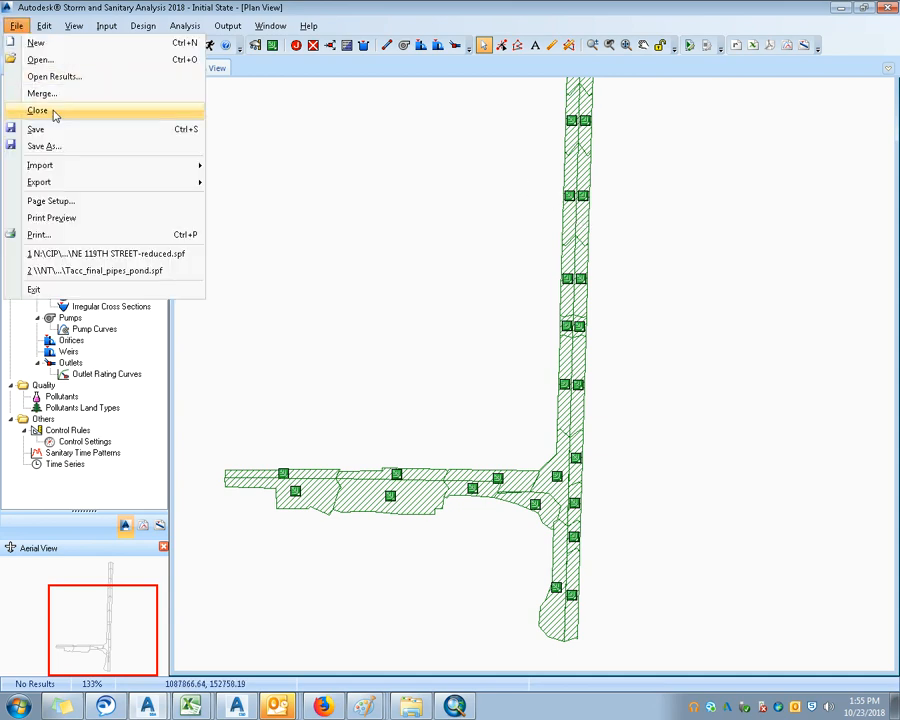
pyautogui.moveTo(70, 174)
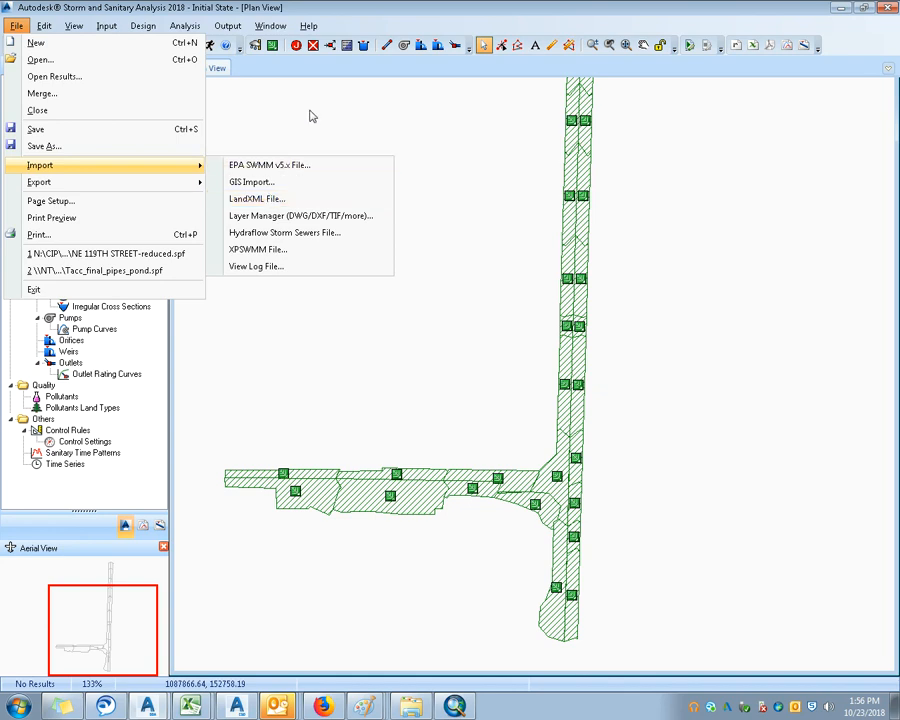
pyautogui.click(278, 6)
# Step: Load 323322-LINEWORK.dwg from the 323322-NE10thAve(149thTo154th) project's CIVIL3D-2018 Production folder as the plan's CAD background using the Layer Manager
pyautogui.click(17, 25)
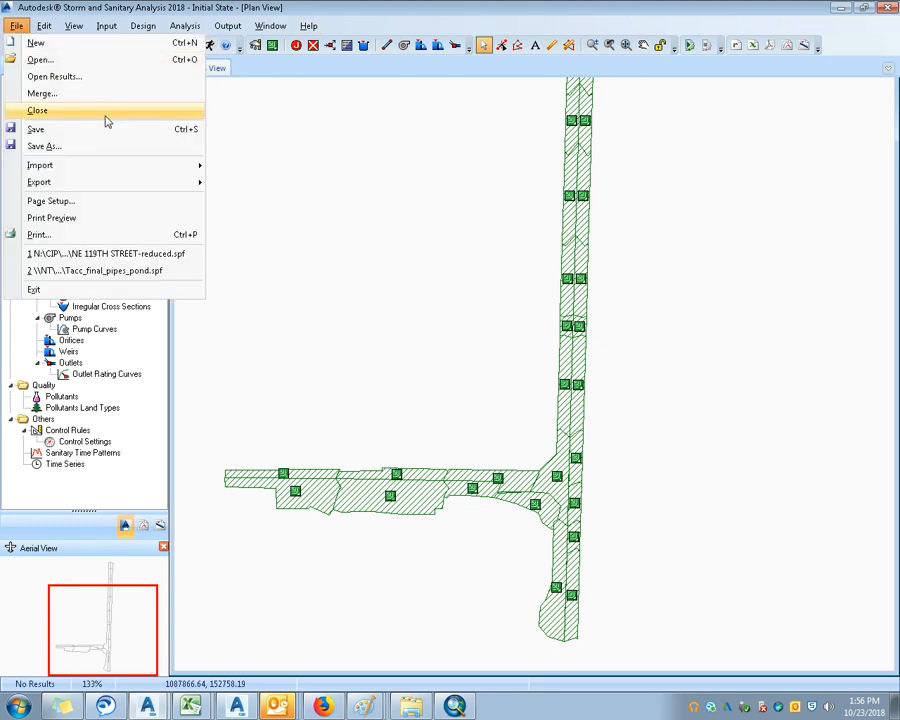
pyautogui.moveTo(106, 168)
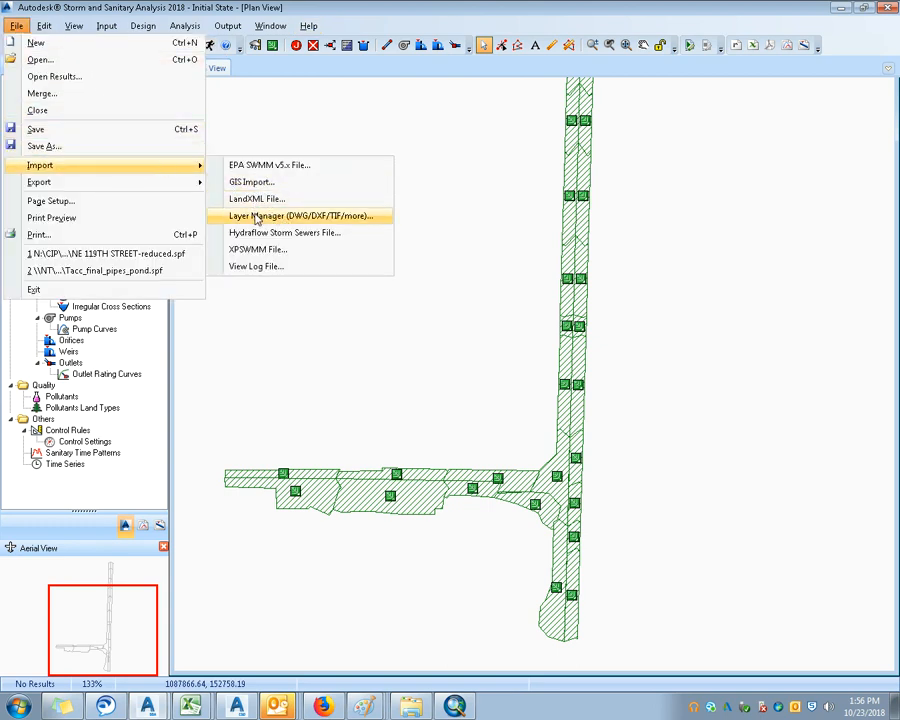
pyautogui.click(250, 216)
pyautogui.click(693, 291)
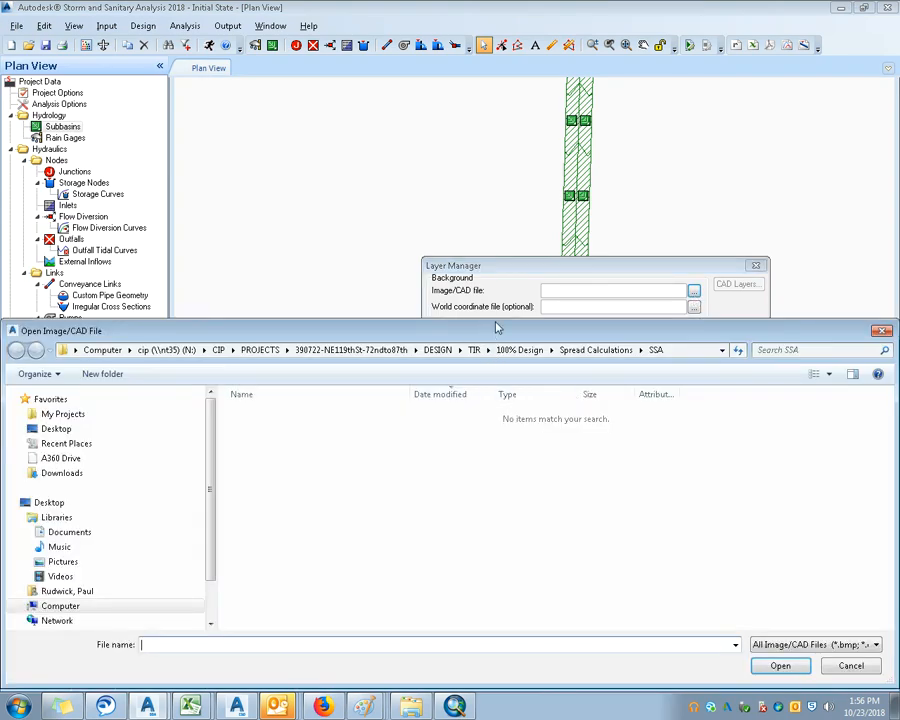
pyautogui.moveTo(494, 326); pyautogui.dragTo(494, 233)
pyautogui.click(70, 327)
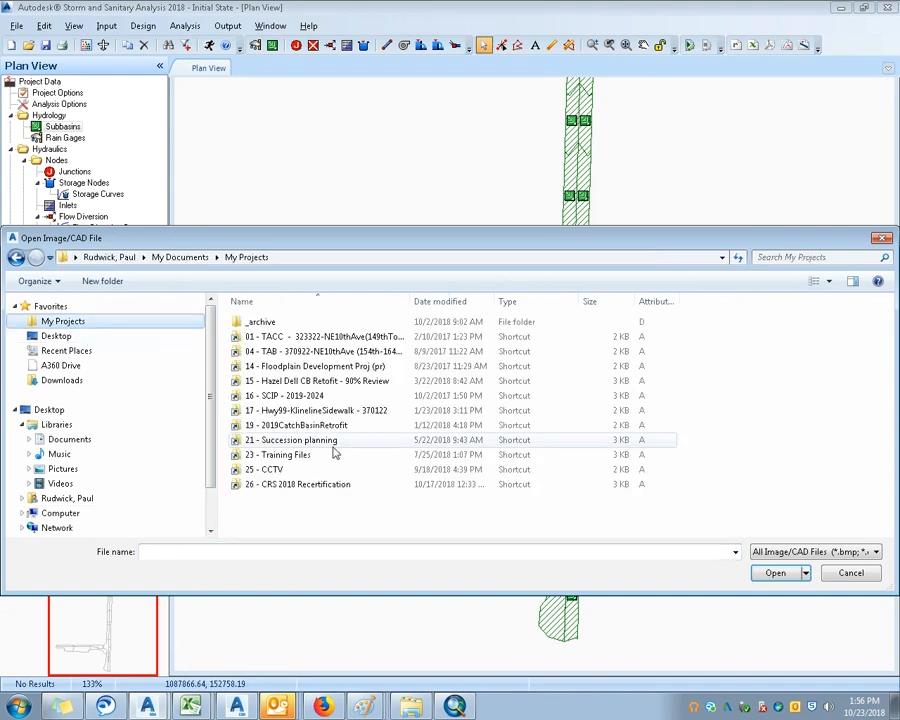
pyautogui.doubleClick(340, 278)
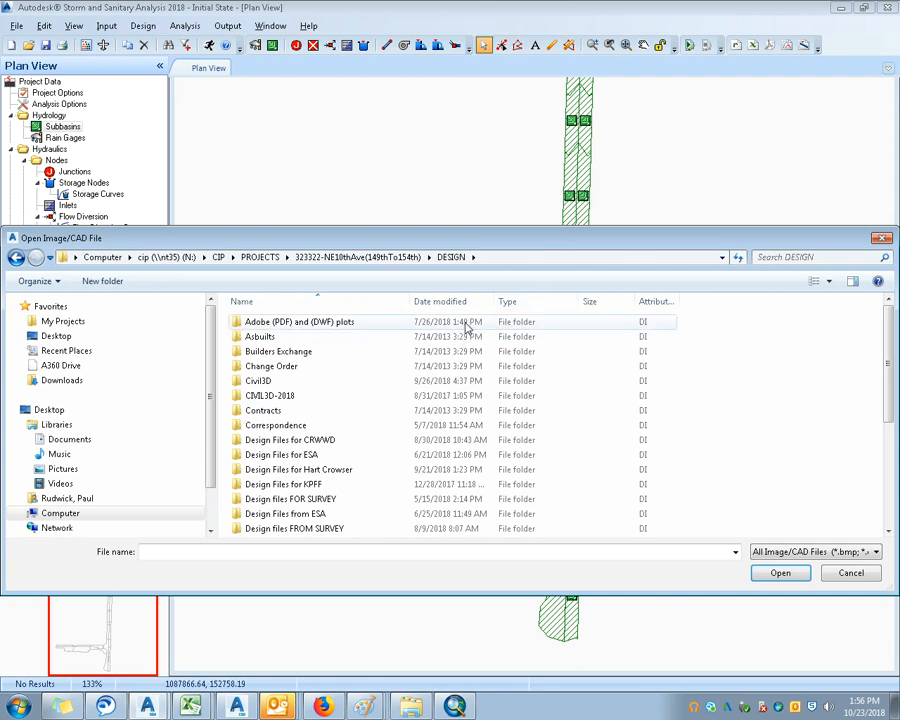
pyautogui.doubleClick(306, 395)
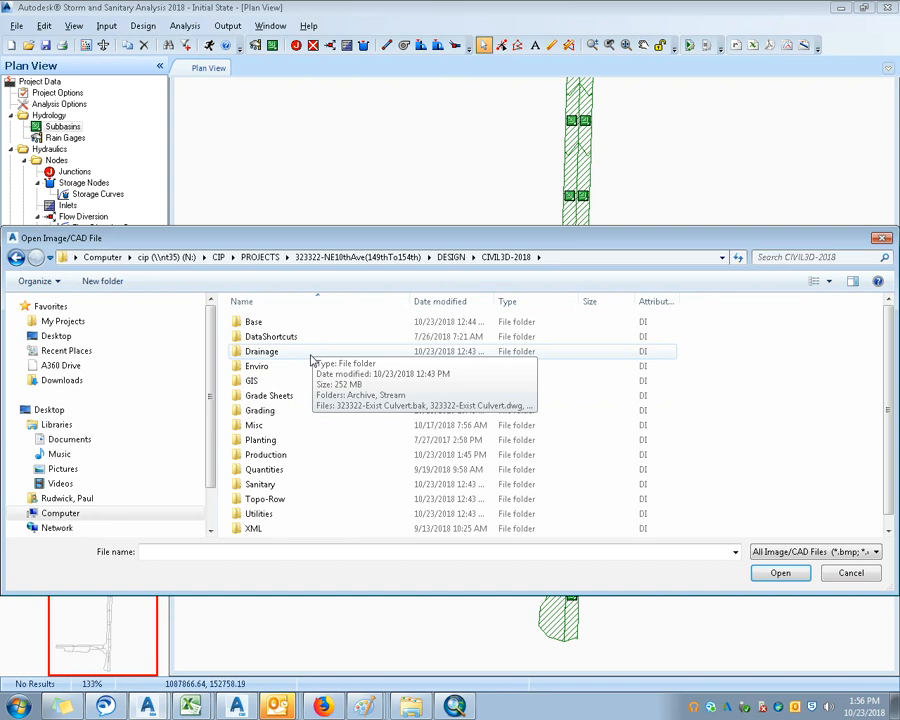
pyautogui.doubleClick(306, 455)
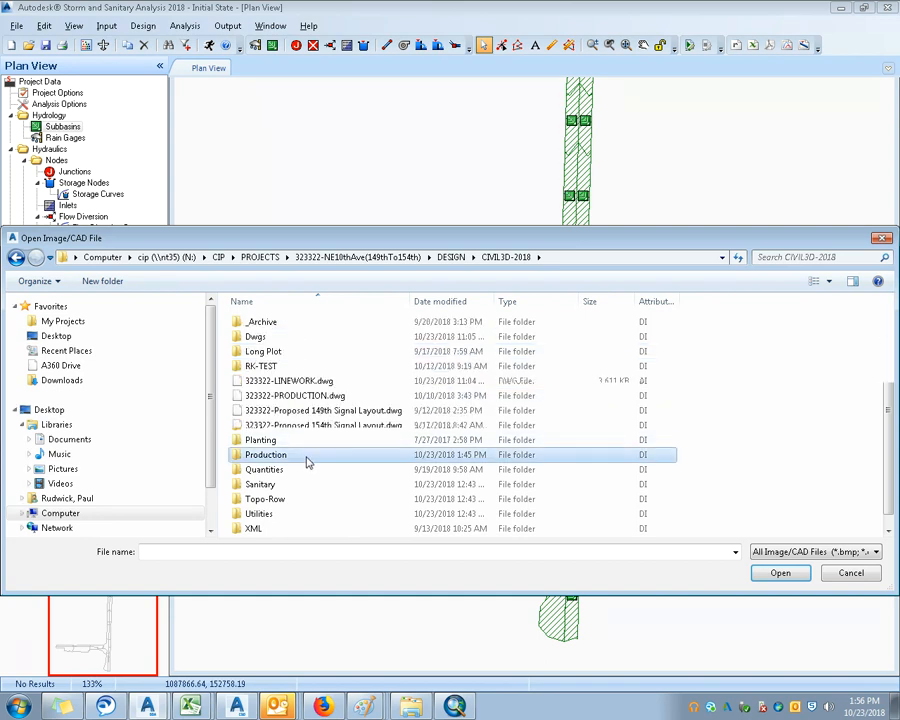
pyautogui.doubleClick(311, 382)
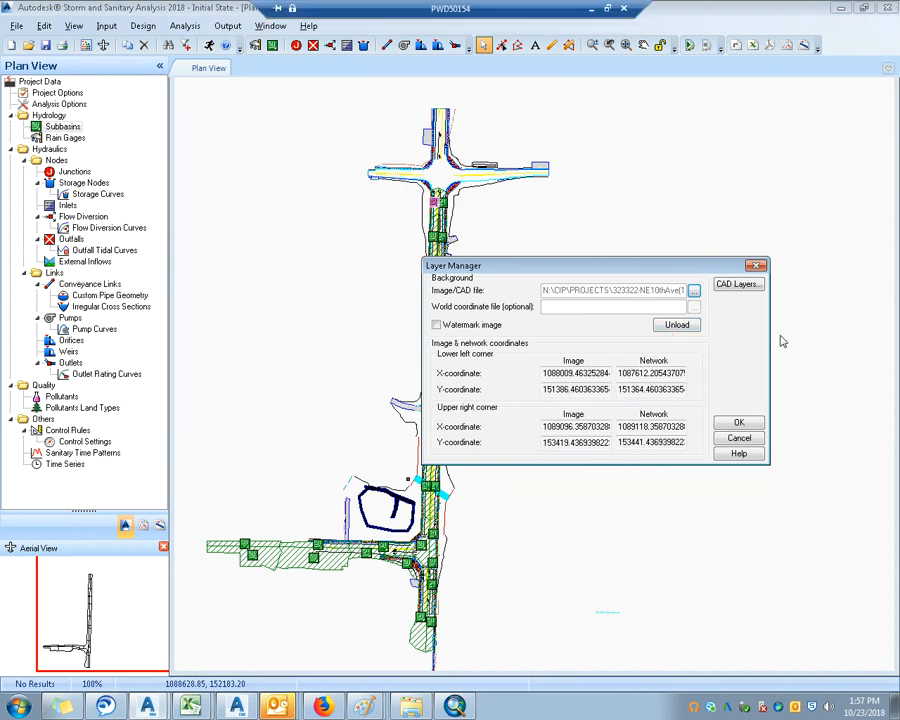
pyautogui.click(740, 422)
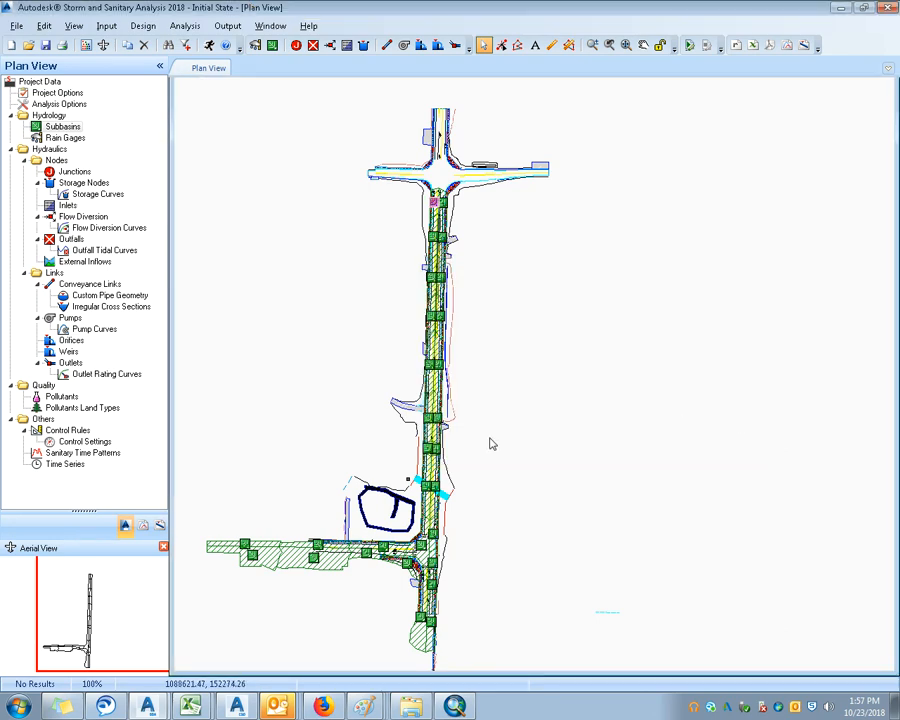
# Step: Examine how the background linework lines up with the subbasins around the pond and the southern intersection
pyautogui.moveTo(532, 431); pyautogui.dragTo(597, 354)
pyautogui.scroll(1, 451, 457)
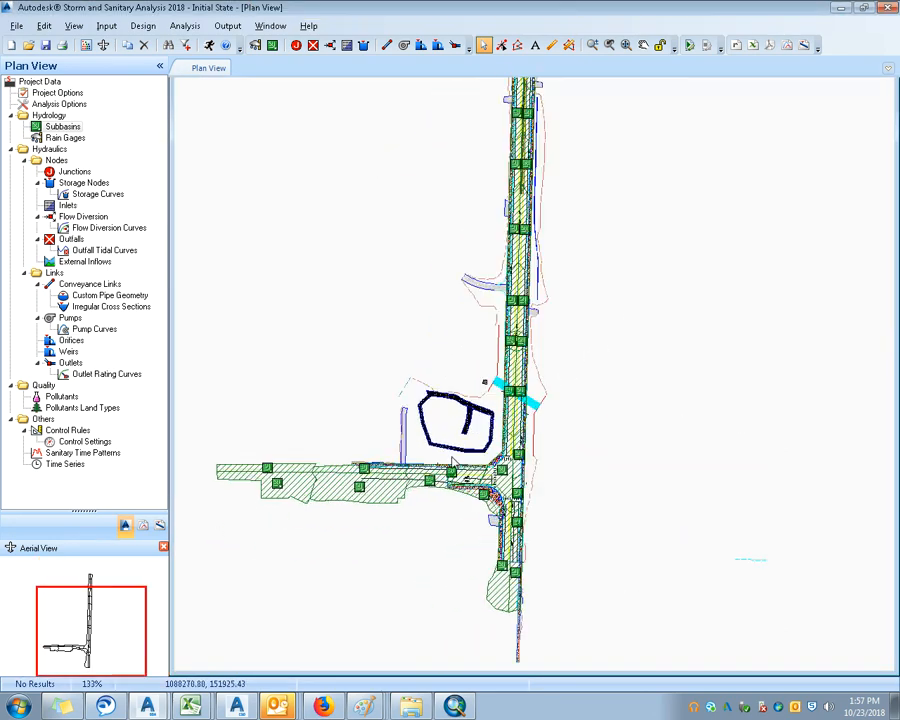
pyautogui.scroll(2, 451, 457)
pyautogui.scroll(1, 458, 458)
pyautogui.scroll(-1, 460, 458)
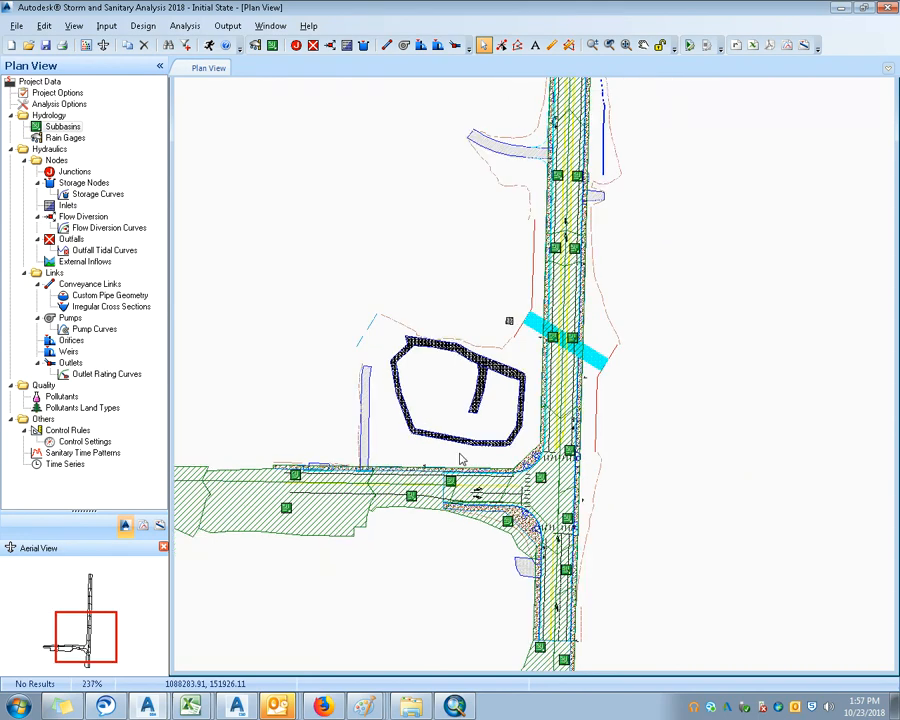
pyautogui.scroll(-1, 456, 442)
pyautogui.scroll(-1, 456, 440)
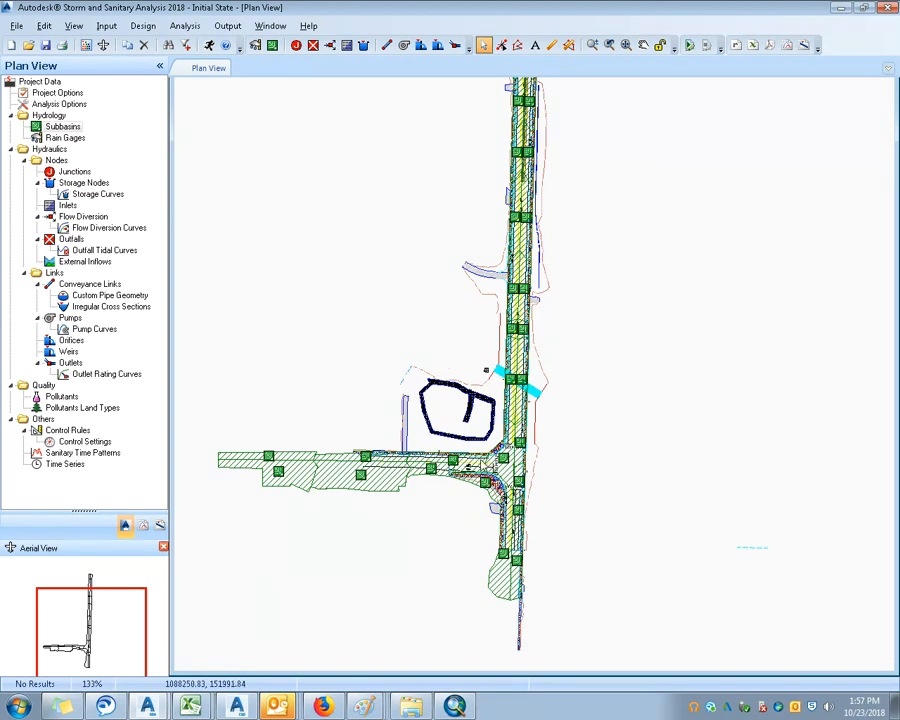
pyautogui.scroll(2, 475, 442)
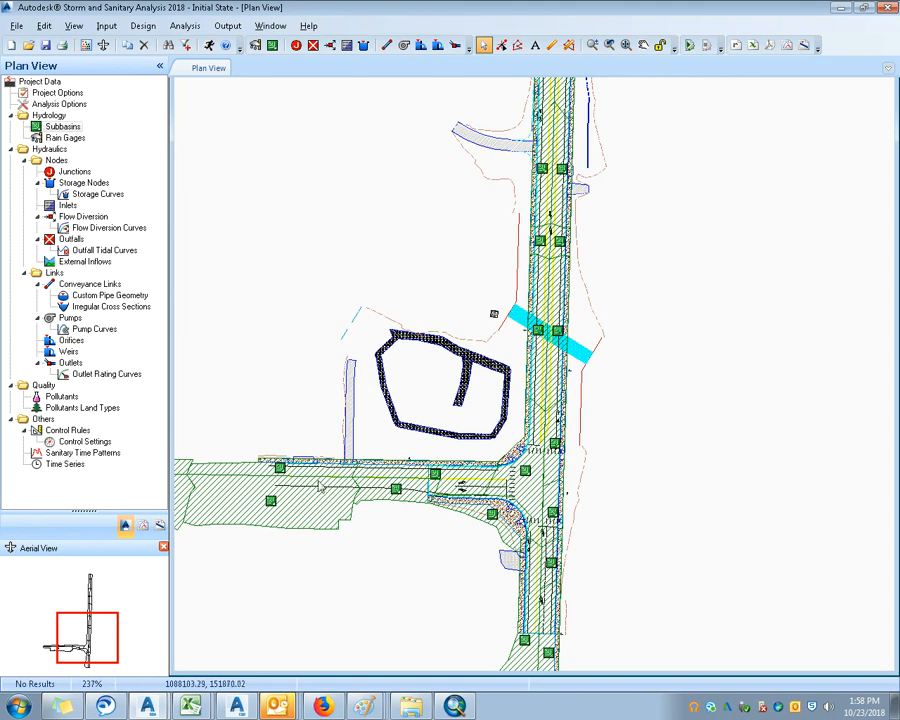
# Step: Check the area value in the properties of subbasin Sub-08, west of the intersection, and close its data
pyautogui.moveTo(368, 390); pyautogui.dragTo(498, 362)
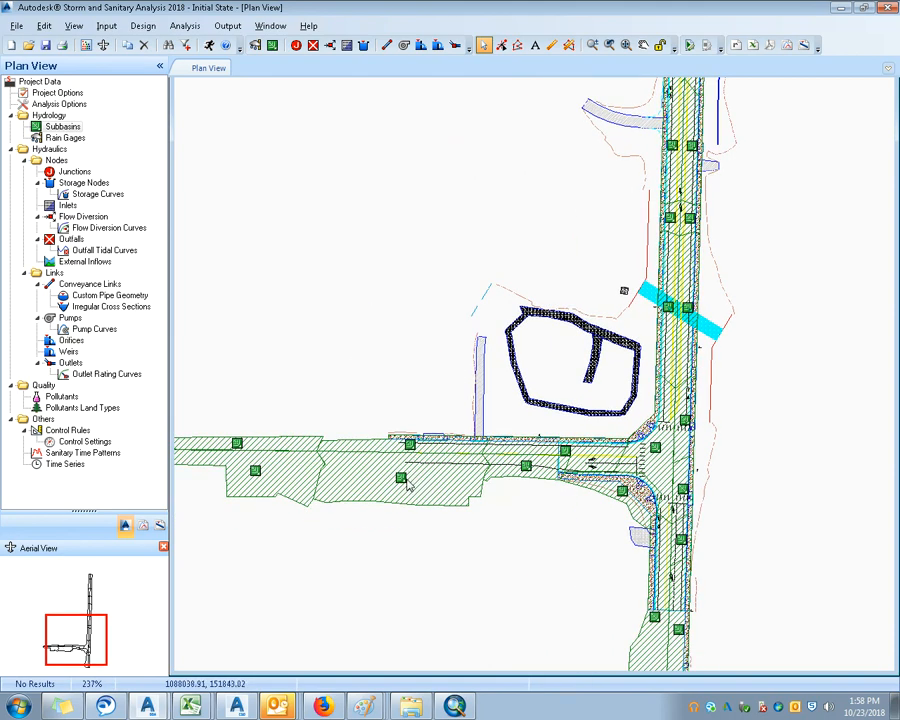
pyautogui.doubleClick(402, 481)
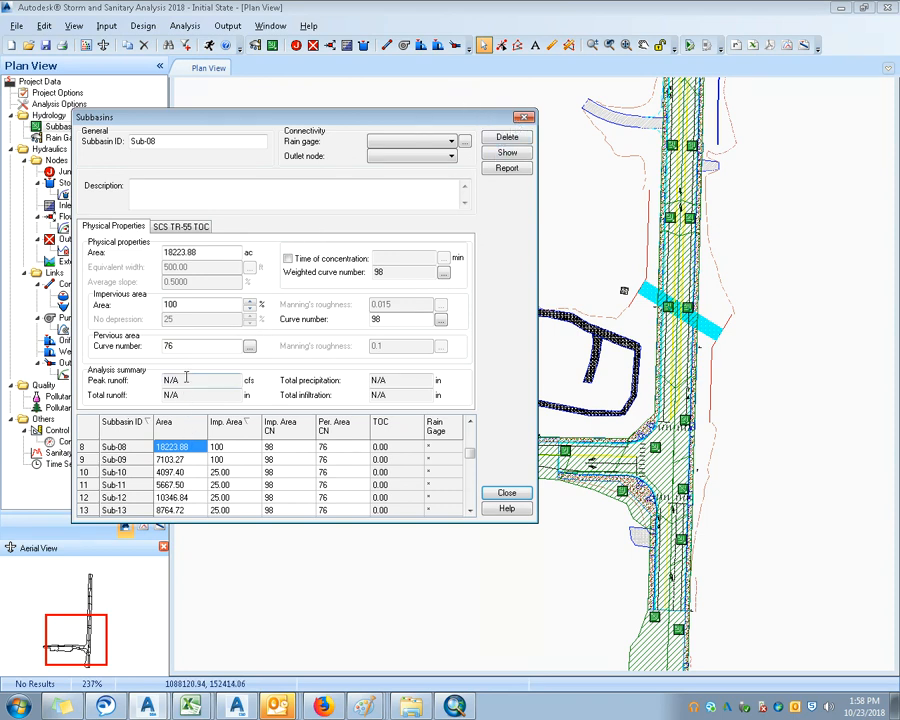
pyautogui.moveTo(216, 254); pyautogui.dragTo(160, 253)
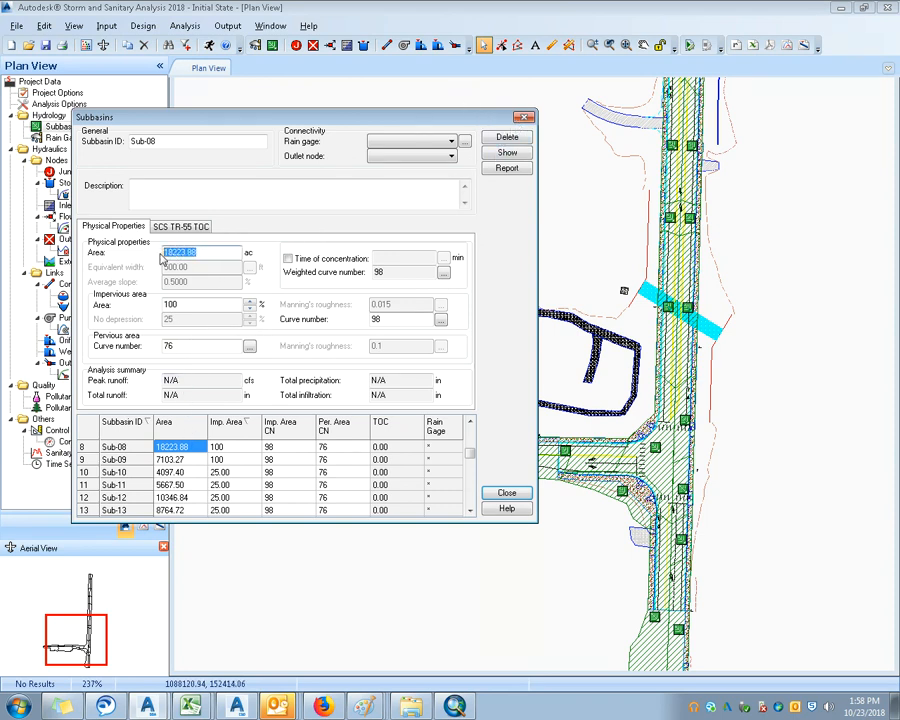
pyautogui.click(524, 117)
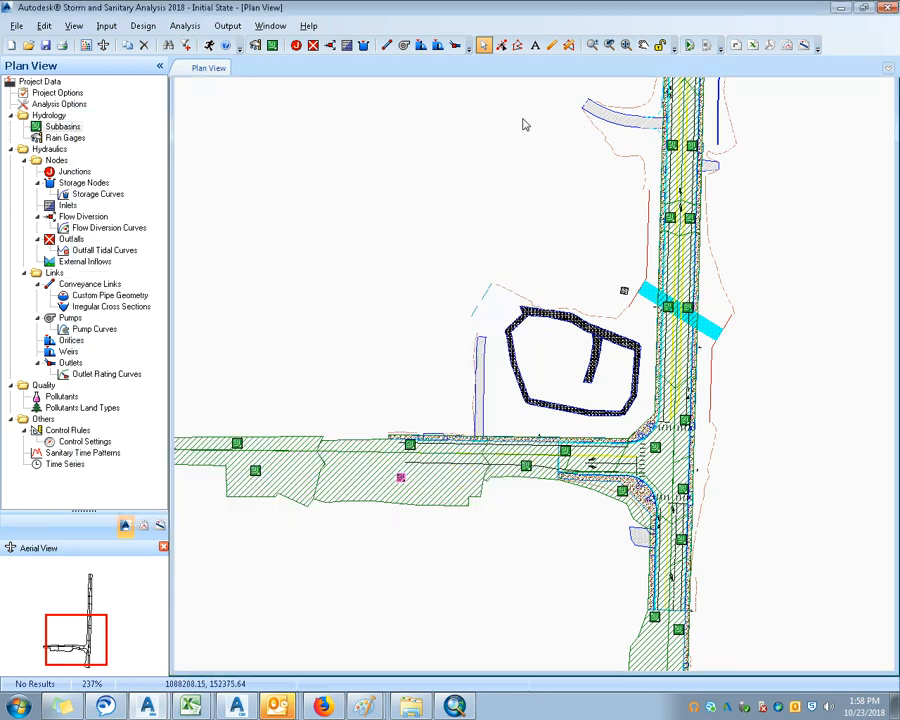
# Step: Edit Sub-08's vertices, pulling one on its southern boundary outward to the south, and finish the vertex editing
pyautogui.scroll(1, 449, 530)
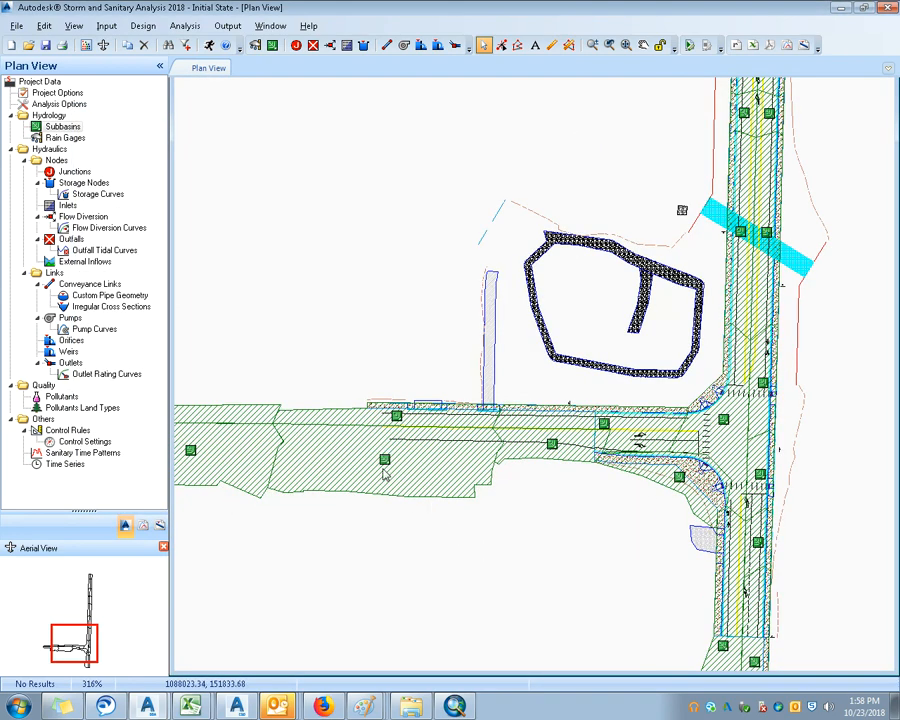
pyautogui.rightClick(385, 461)
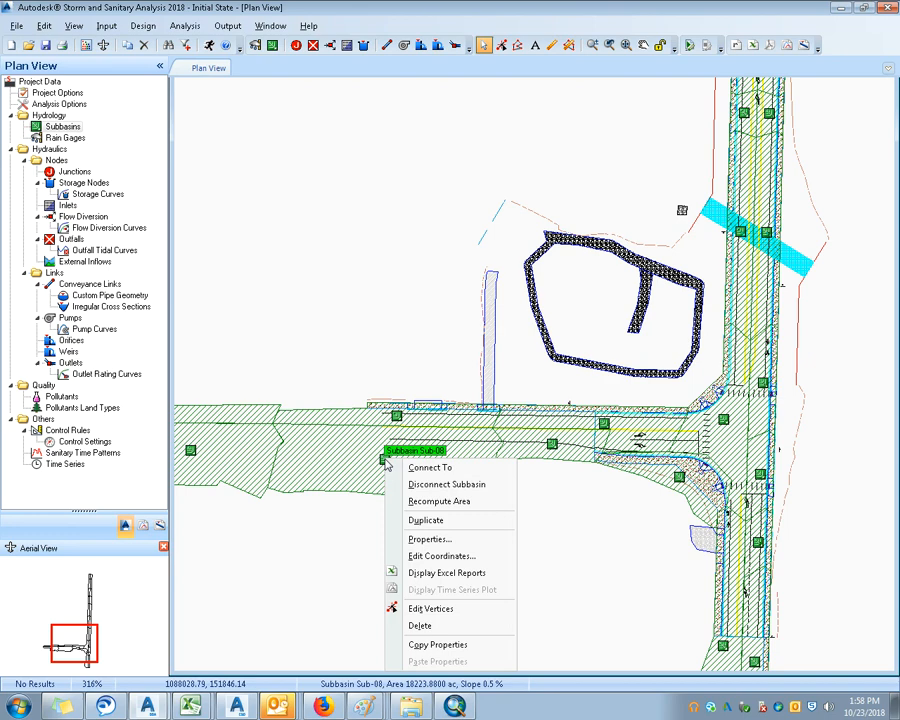
pyautogui.click(430, 556)
pyautogui.click(525, 362)
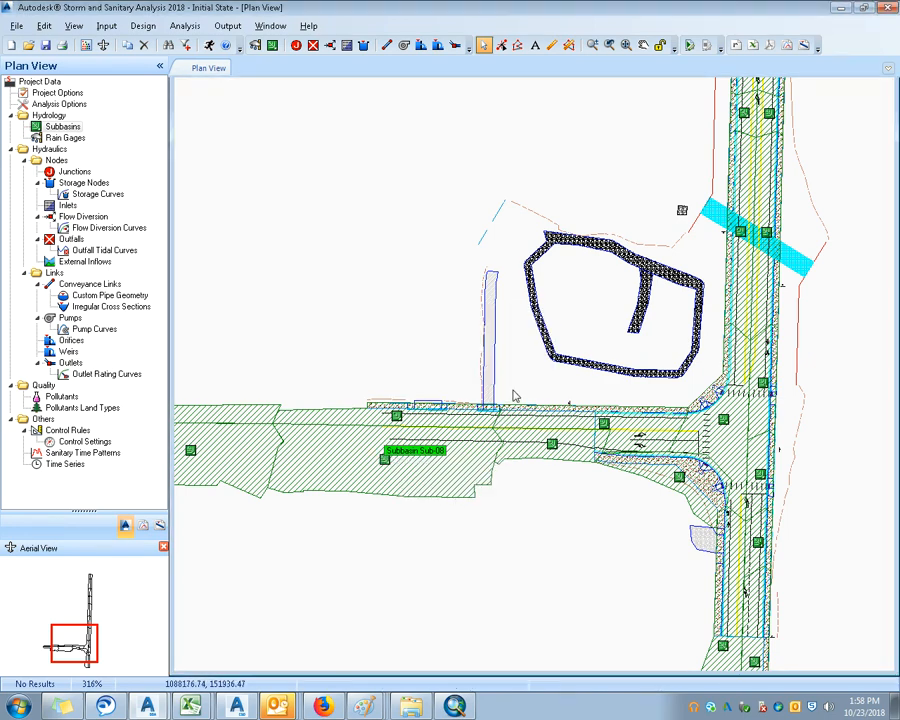
pyautogui.rightClick(383, 460)
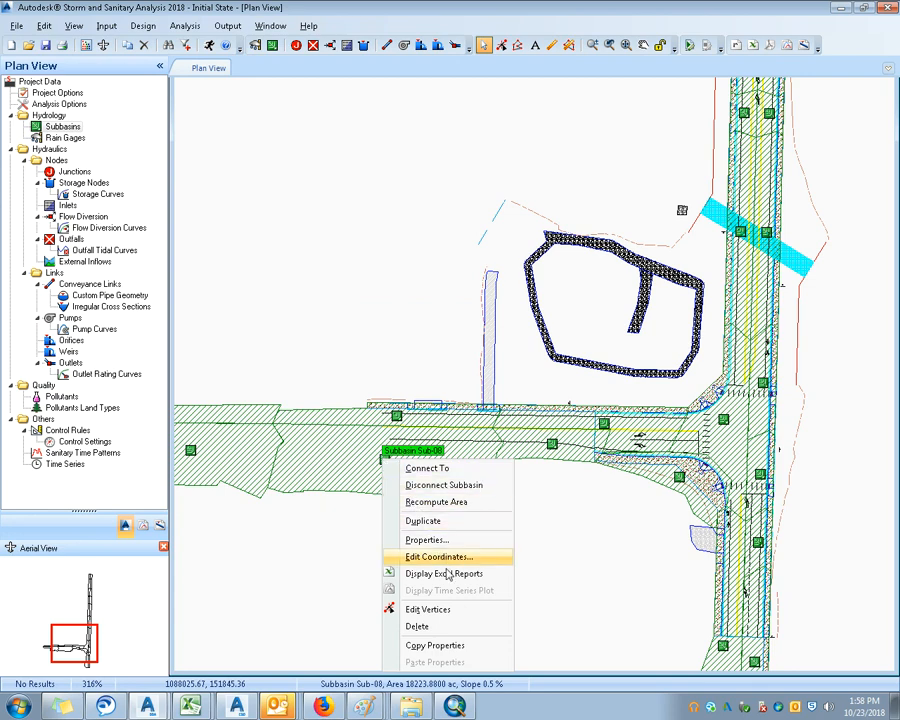
pyautogui.click(444, 610)
pyautogui.moveTo(476, 502); pyautogui.dragTo(446, 550)
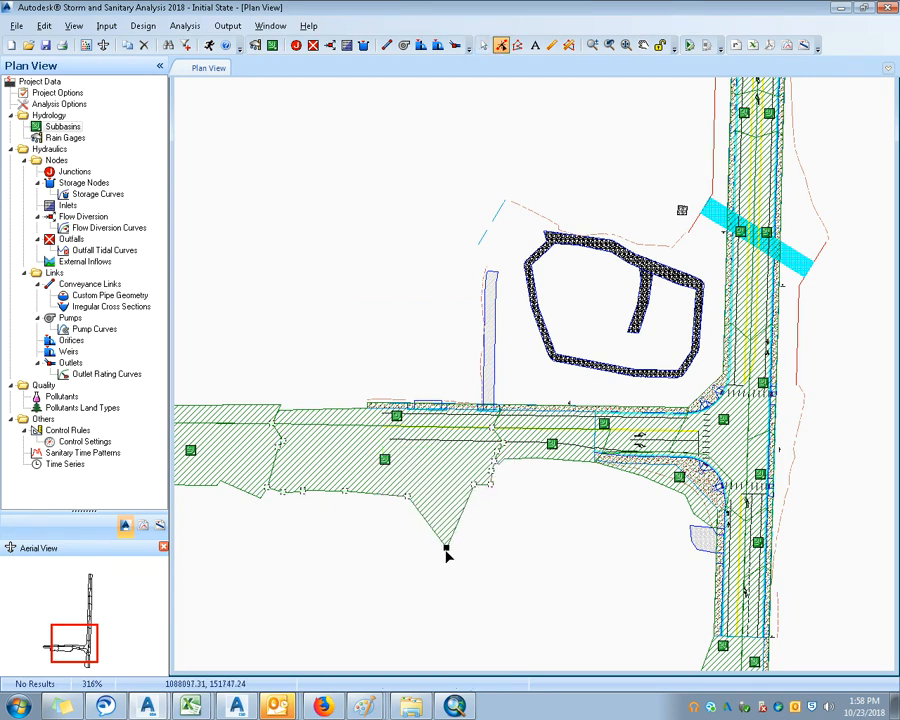
pyautogui.click(390, 467)
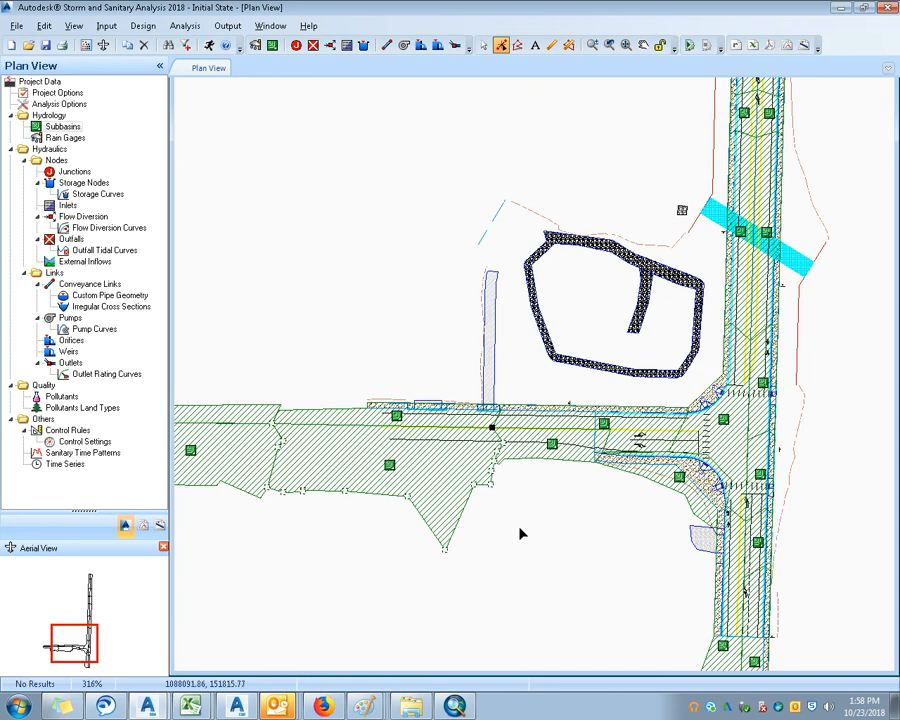
pyautogui.rightClick(396, 465)
pyautogui.click(442, 526)
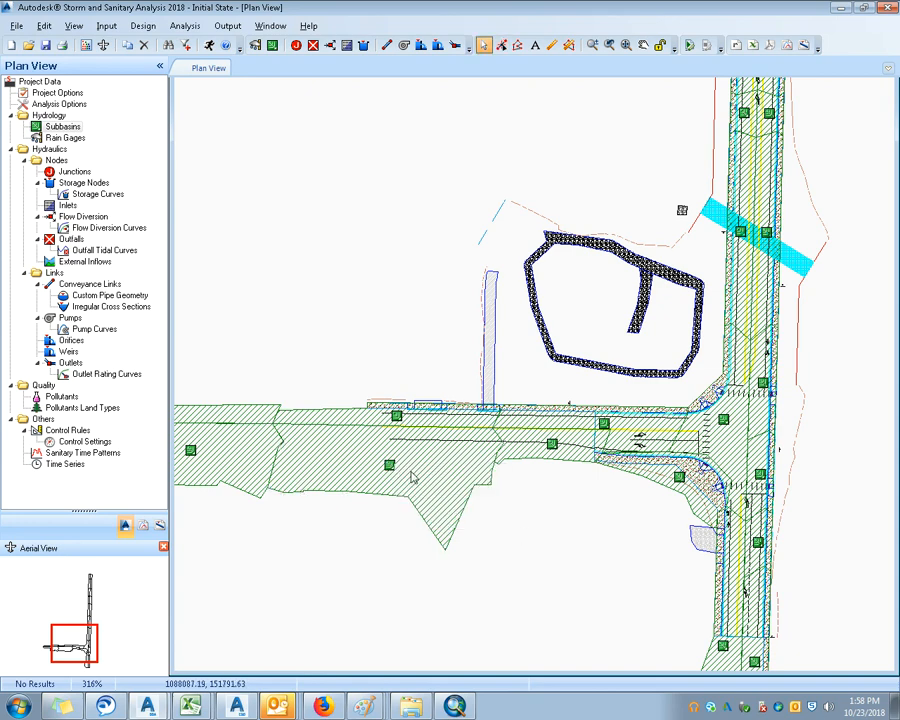
# Step: Check Sub-08's area after the boundary edit, recompute the area from the new shape, and reopen its properties
pyautogui.doubleClick(390, 466)
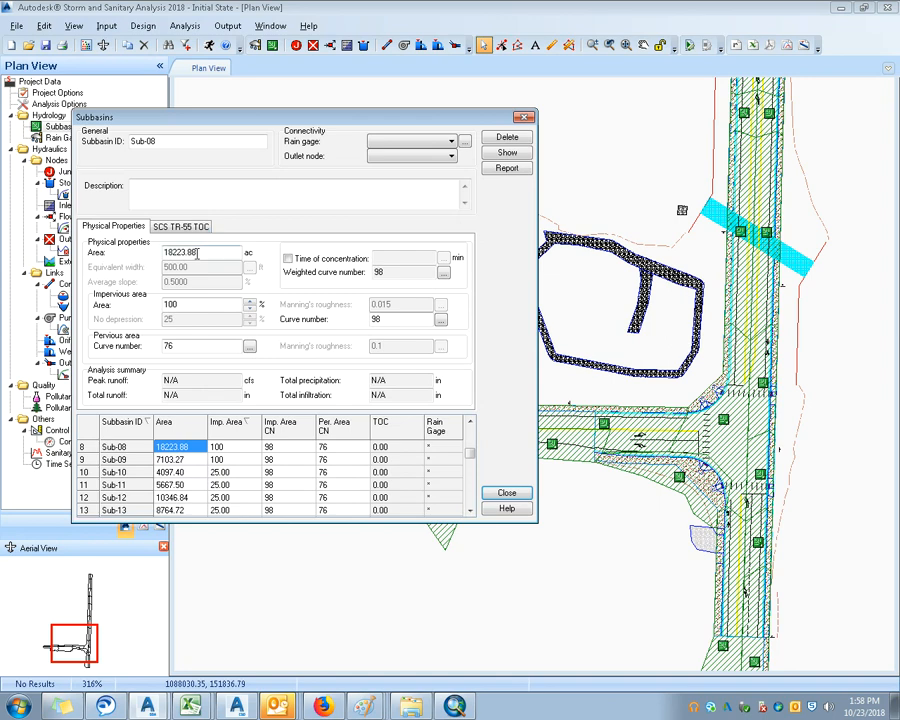
pyautogui.click(524, 117)
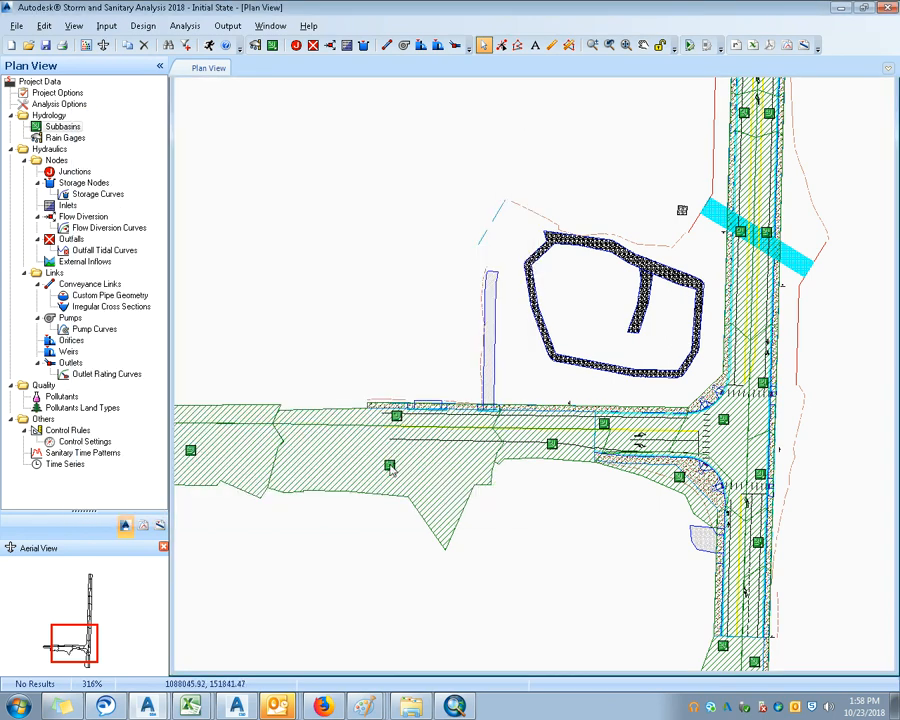
pyautogui.rightClick(389, 465)
pyautogui.click(432, 510)
pyautogui.doubleClick(391, 468)
pyautogui.doubleClick(390, 470)
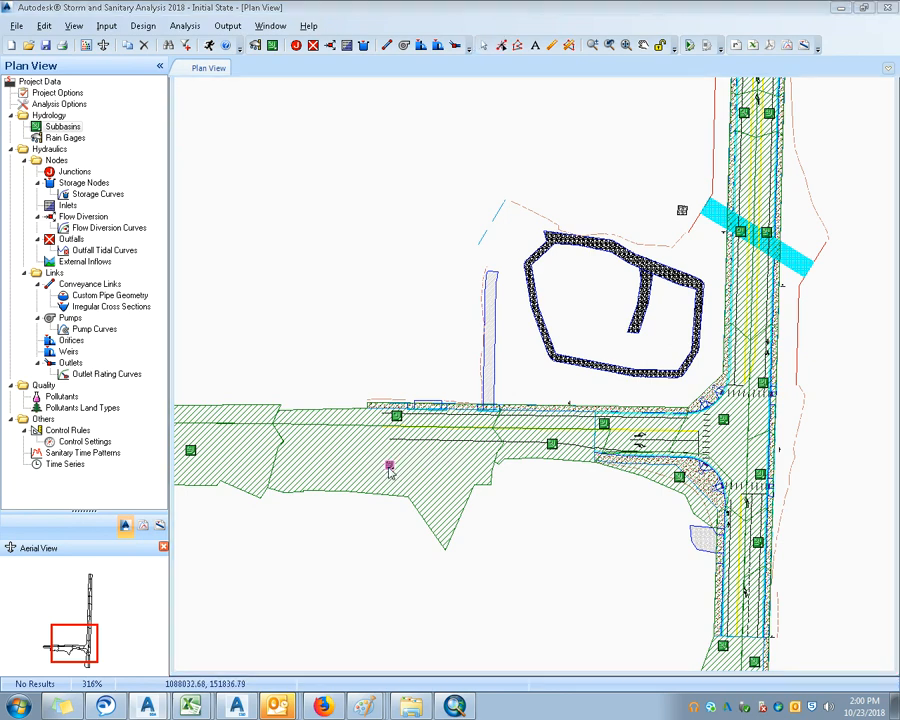
# Step: Review Sub-10's physical properties and SCS TR-55 time of concentration inputs, and close the subbasin data
pyautogui.moveTo(200, 118); pyautogui.dragTo(271, 147)
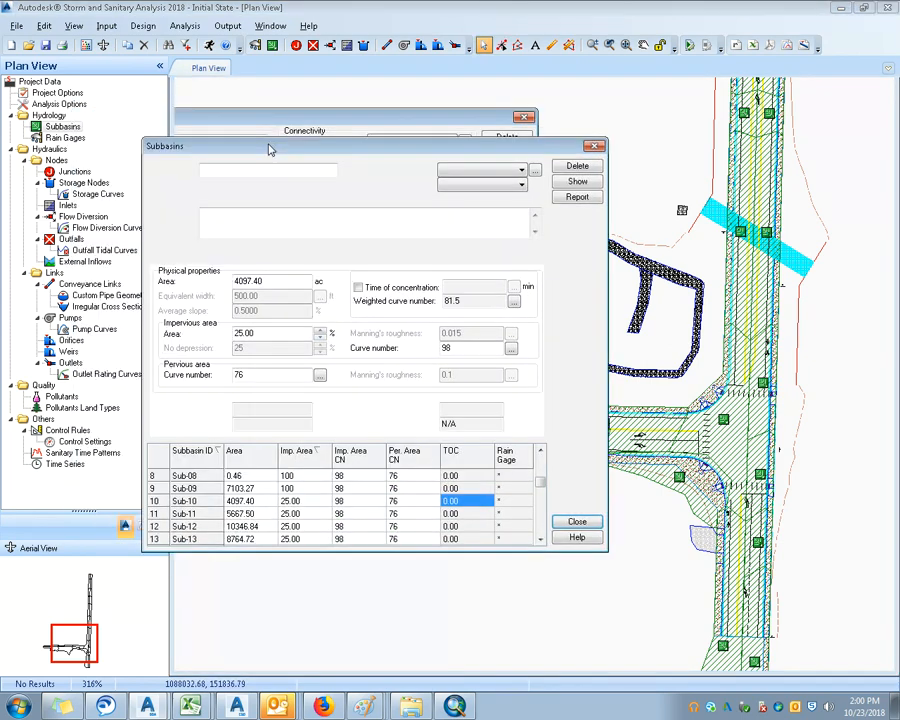
pyautogui.click(258, 256)
pyautogui.click(190, 256)
pyautogui.click(266, 334)
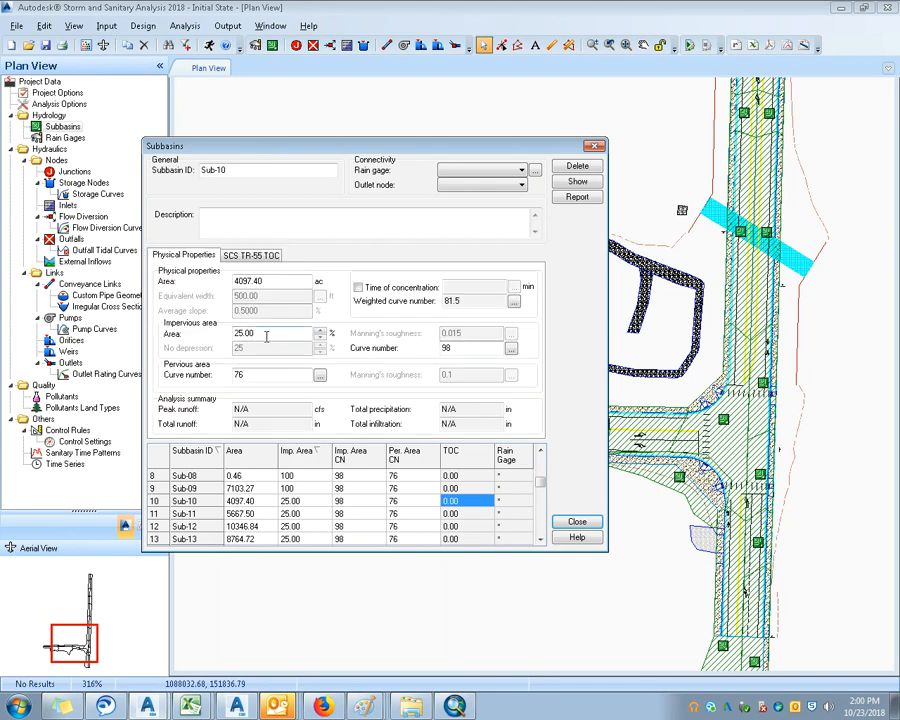
pyautogui.moveTo(259, 334)
pyautogui.mouseDown()
pyautogui.moveTo(238, 331)
pyautogui.moveTo(256, 333)
pyautogui.mouseUp()
pyautogui.click(235, 256)
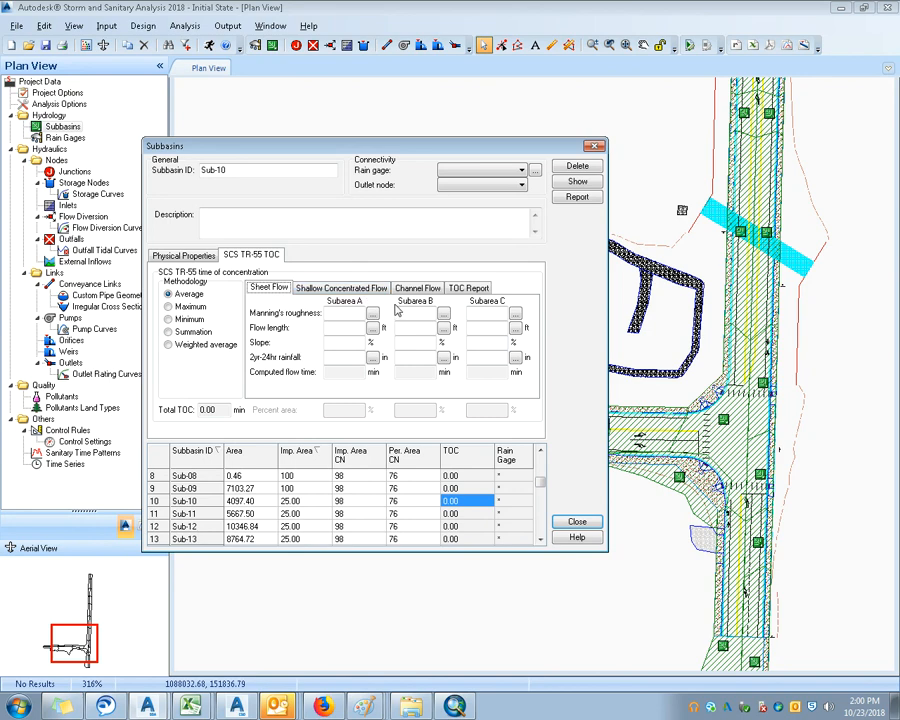
pyautogui.click(183, 257)
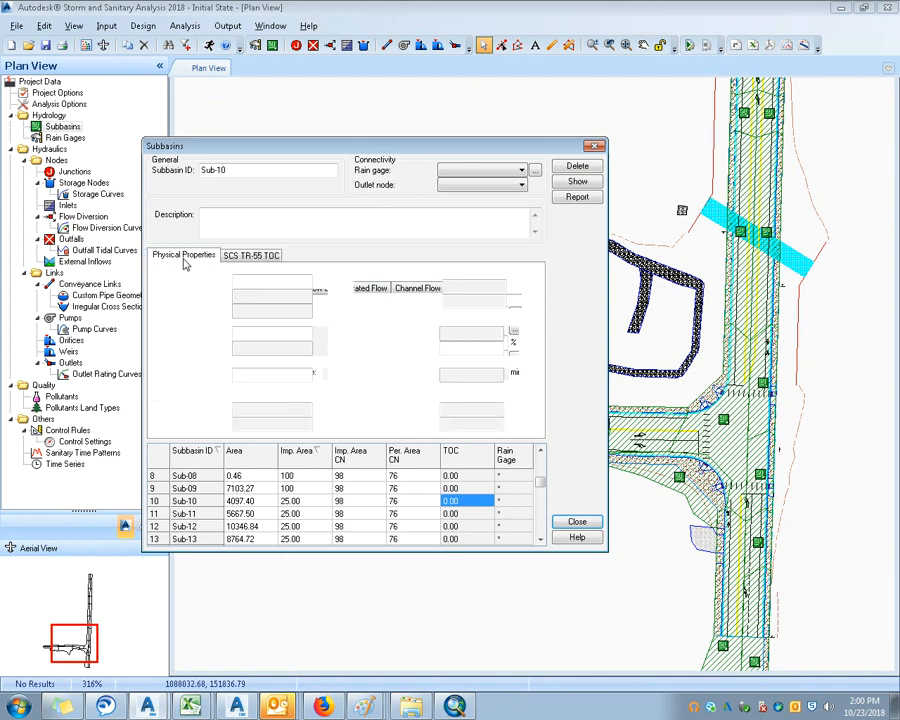
pyautogui.click(594, 146)
# Step: Start the GIS import wizard and bring up the attribute assignments for subbasins
pyautogui.click(16, 25)
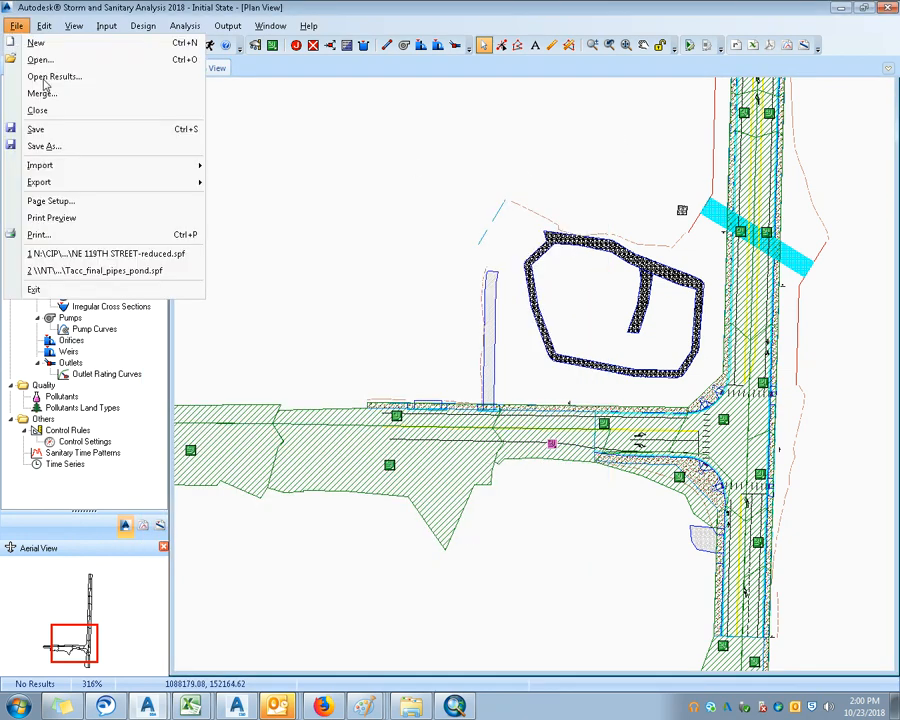
pyautogui.moveTo(86, 168)
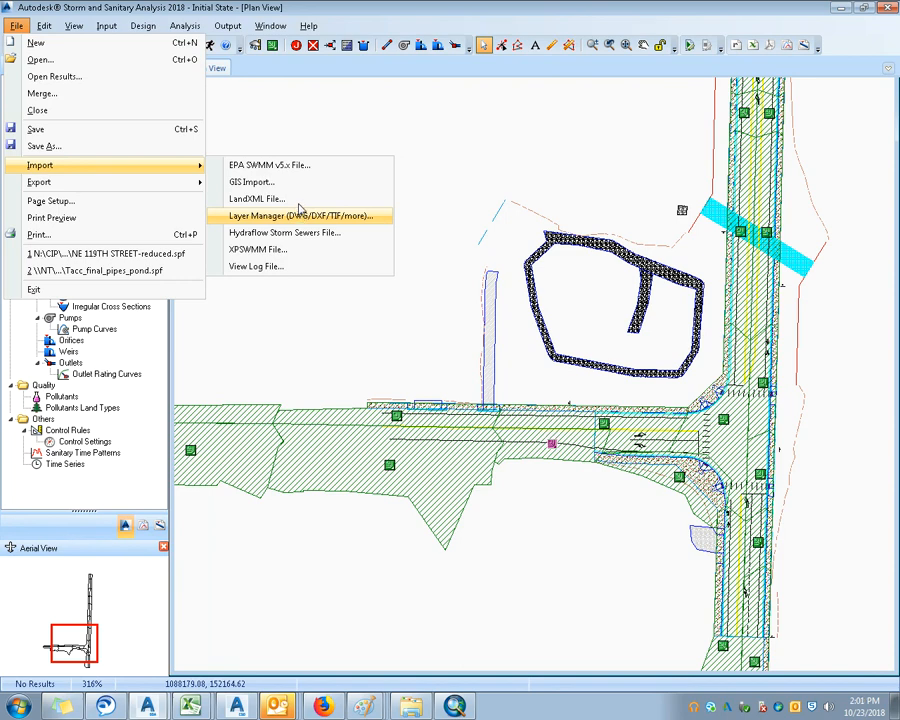
pyautogui.click(301, 185)
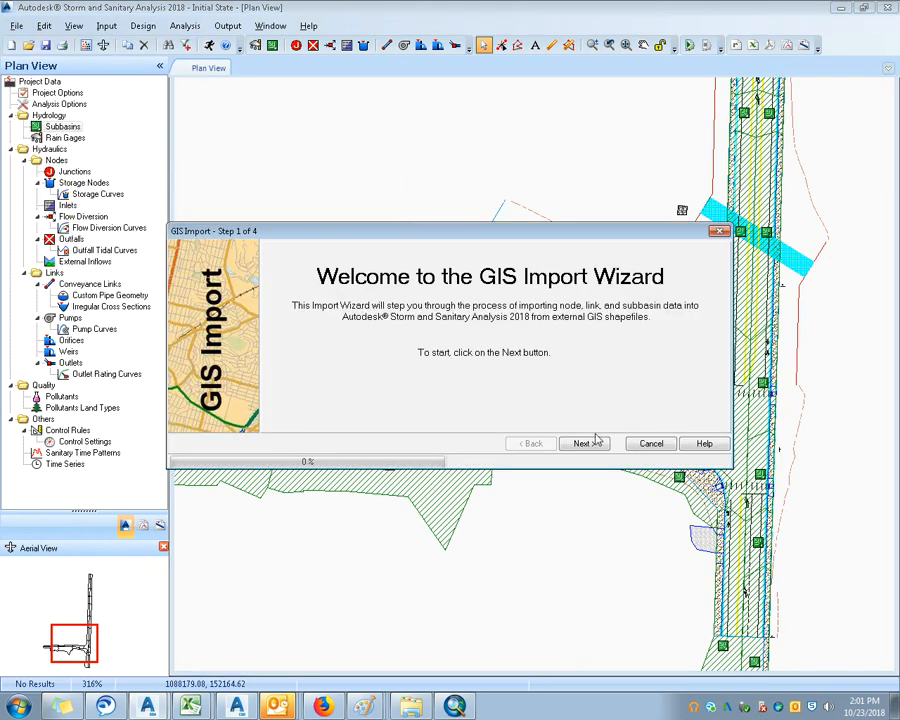
pyautogui.click(582, 443)
pyautogui.click(355, 250)
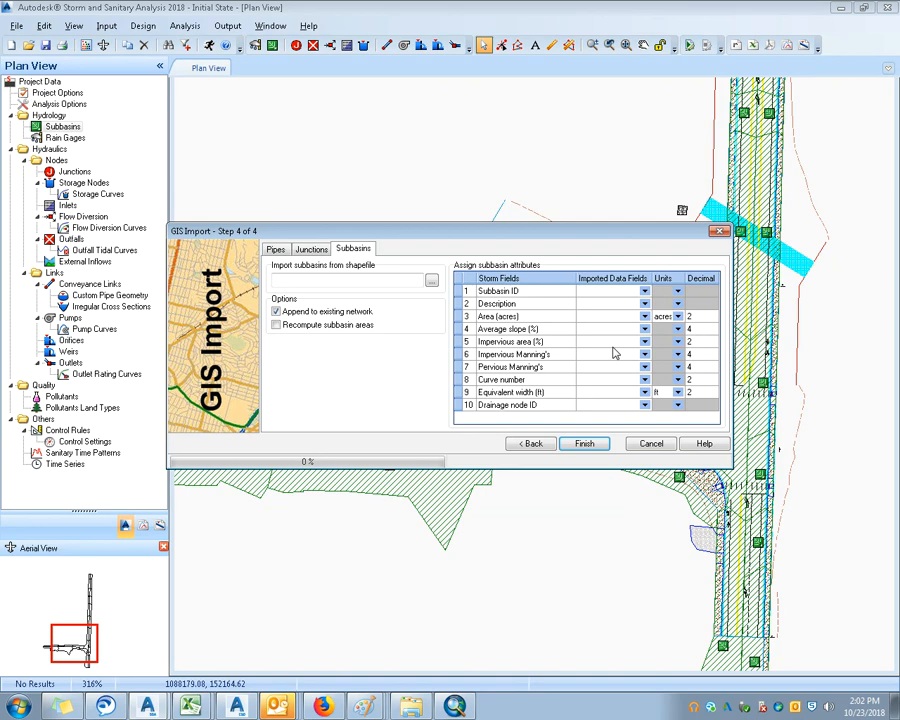
# Step: Look through the shapefiles and project files in the Background (2of2) folder and switch to ArcMap
pyautogui.click(18, 706)
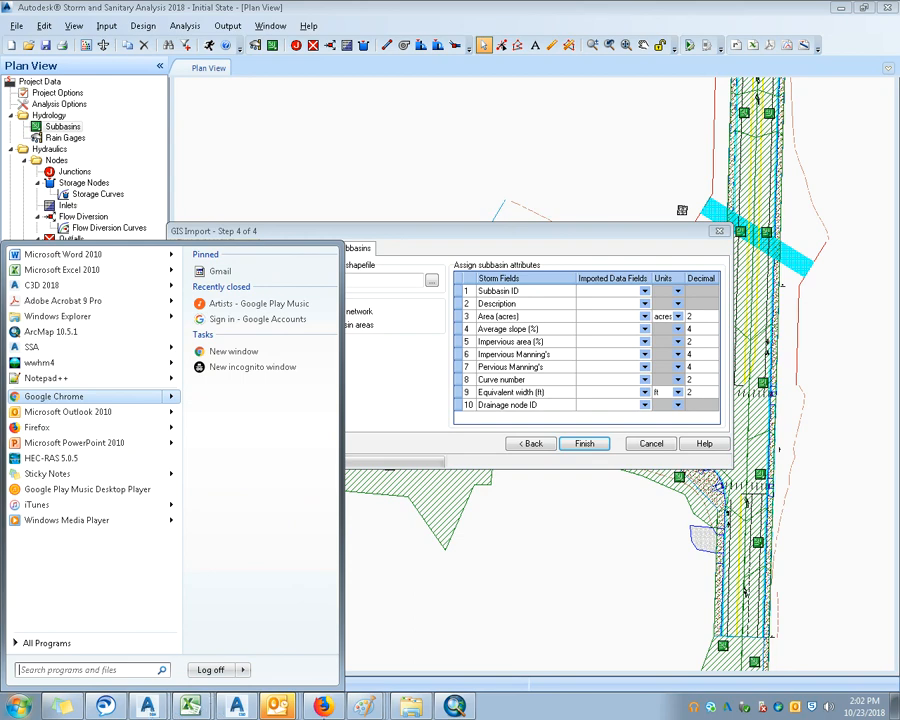
pyautogui.click(411, 706)
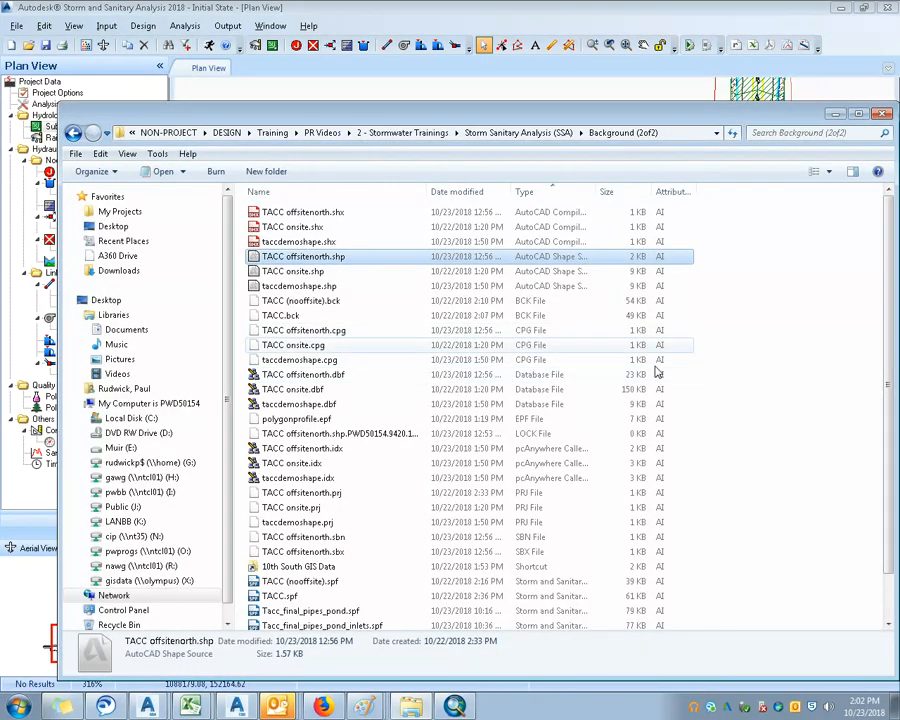
pyautogui.click(760, 344)
pyautogui.scroll(-1, 714, 414)
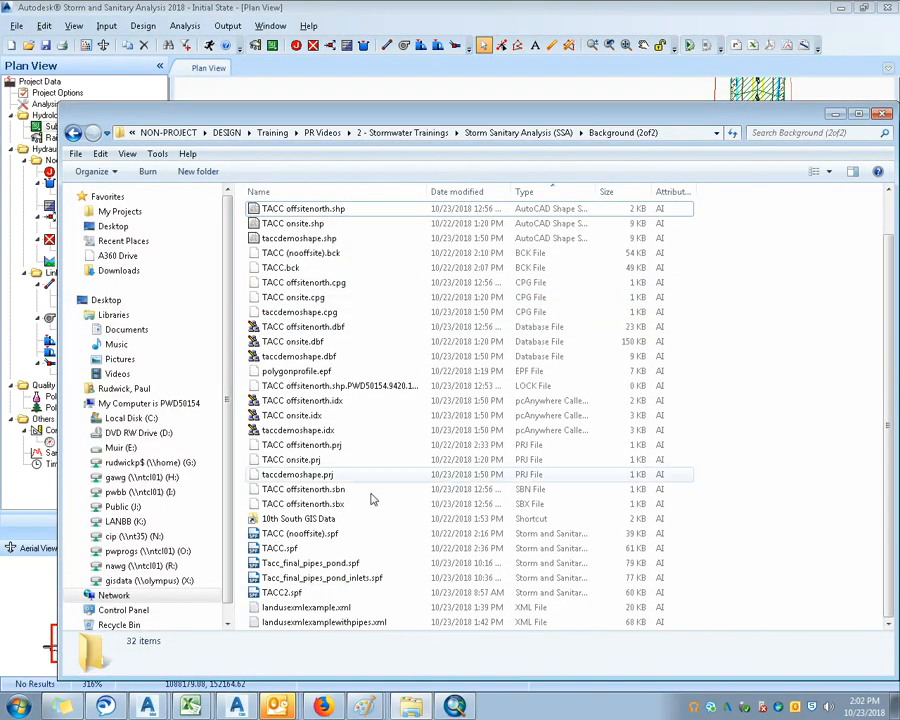
pyautogui.press('super')
pyautogui.moveTo(22, 427)
pyautogui.write('arcmap')
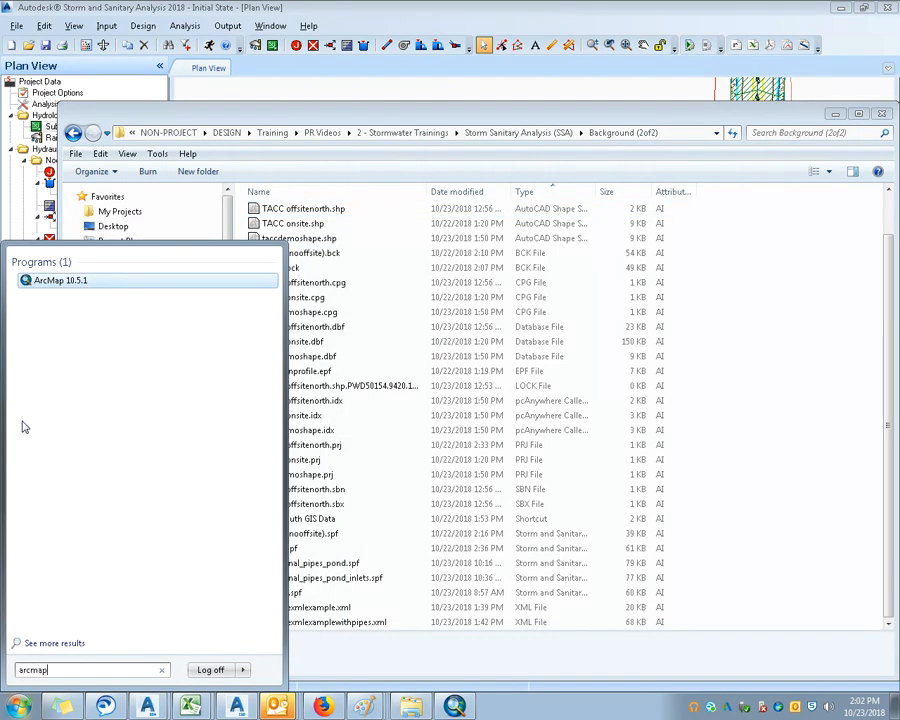
pyautogui.press('Escape')
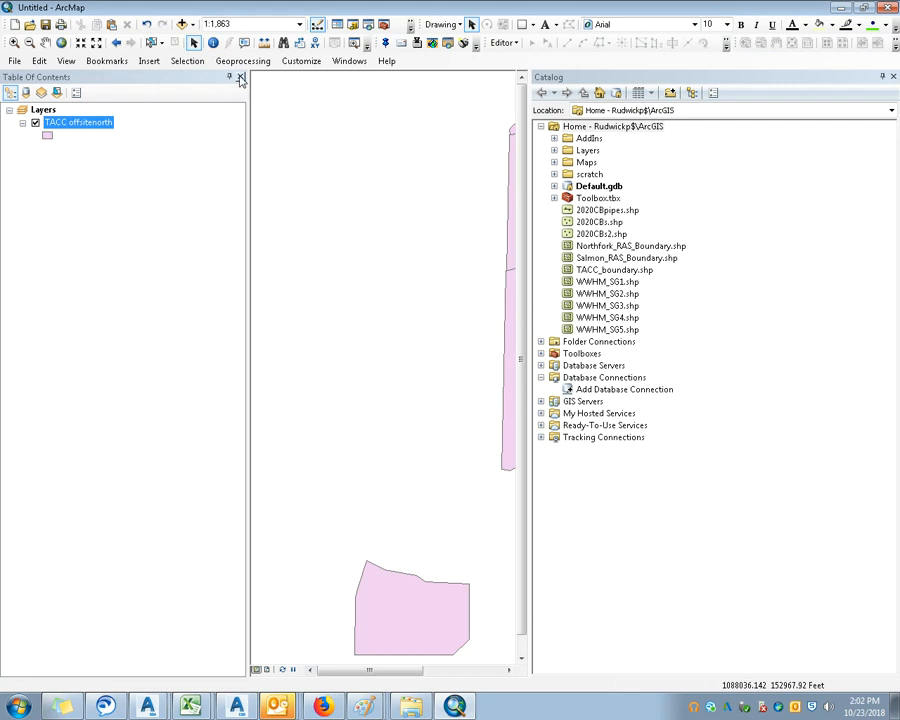
# Step: Close the table of contents and try to start a new map from the Blank Map template
pyautogui.click(240, 78)
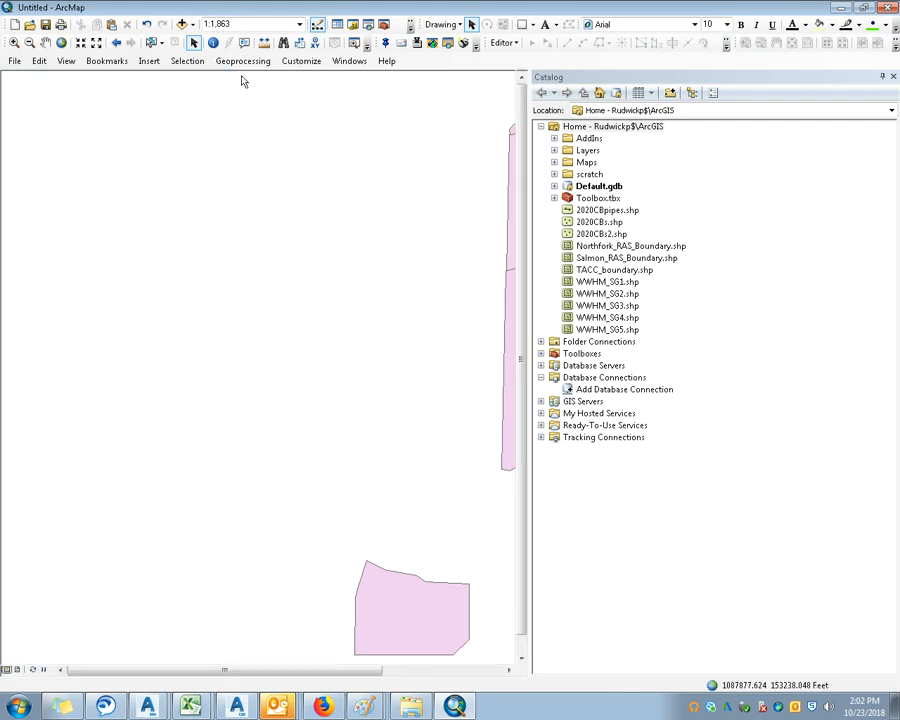
pyautogui.click(14, 24)
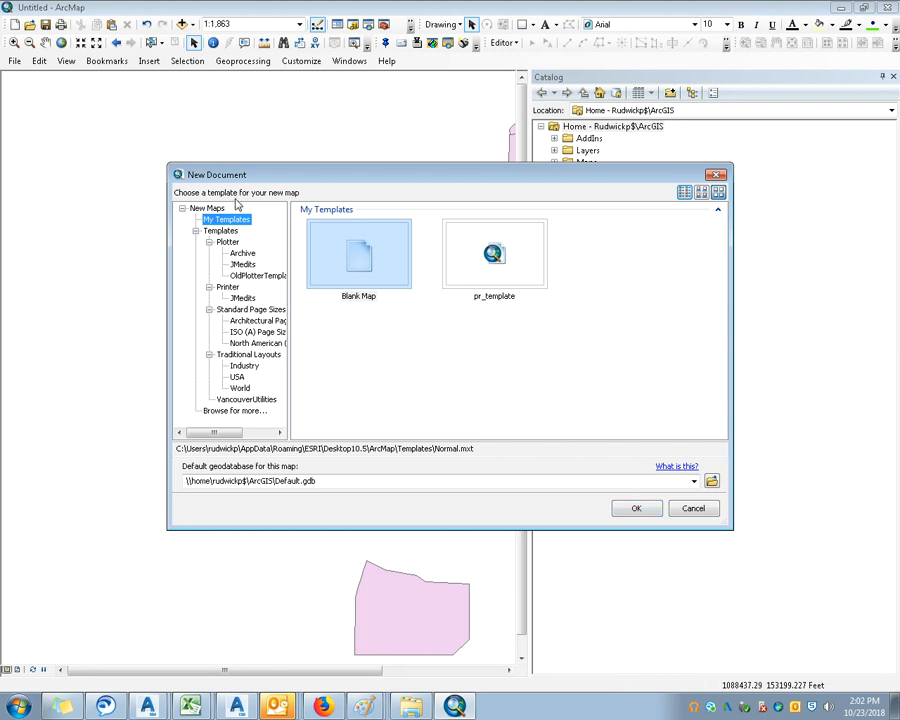
pyautogui.press('Return')
# Step: Open the map document 10thAveSouthCatchments&Landuse.mxd from the 10th South GIS Data folder linked in Background (2of2)
pyautogui.click(30, 24)
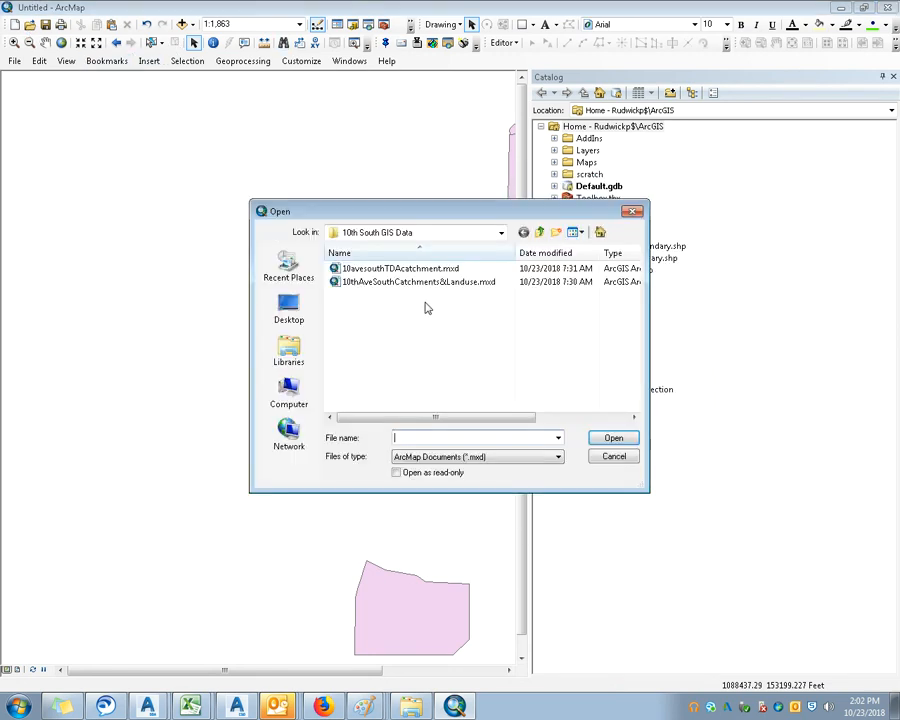
pyautogui.click(500, 234)
pyautogui.click(500, 234)
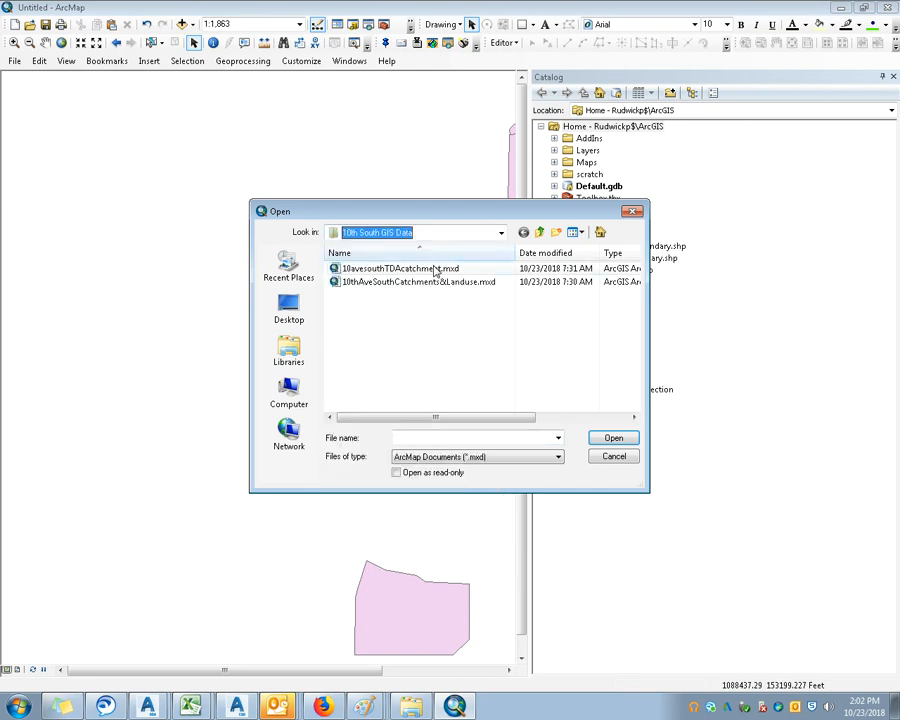
pyautogui.click(288, 265)
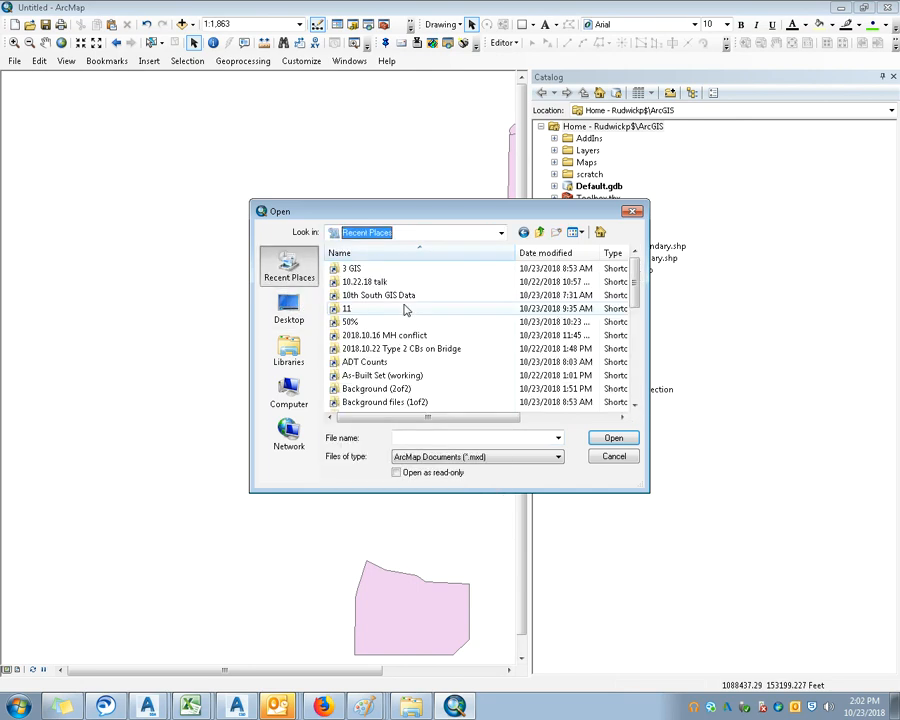
pyautogui.click(540, 253)
pyautogui.doubleClick(414, 283)
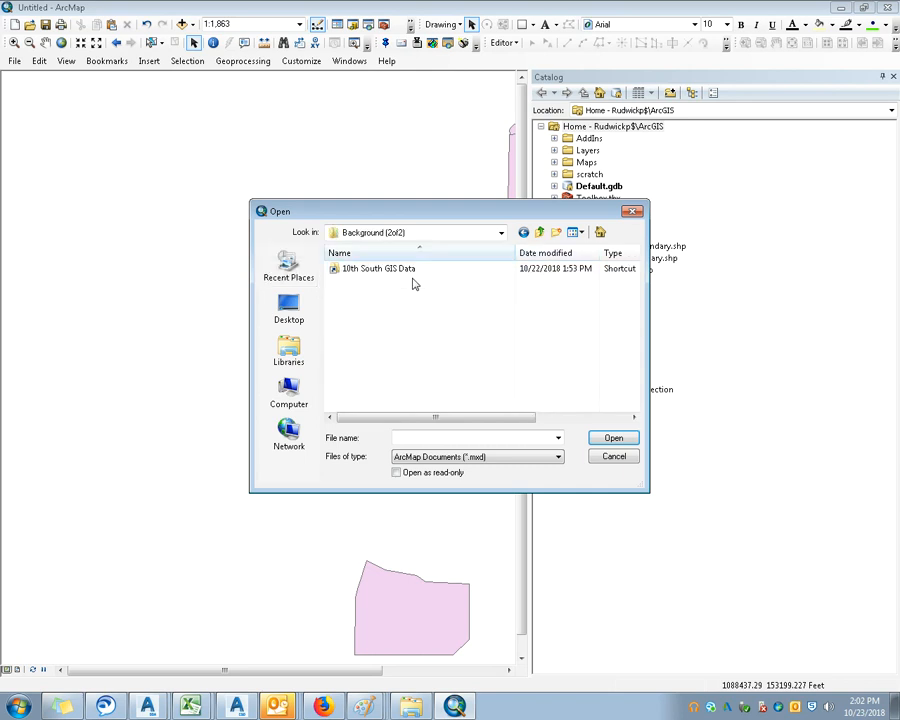
pyautogui.doubleClick(418, 272)
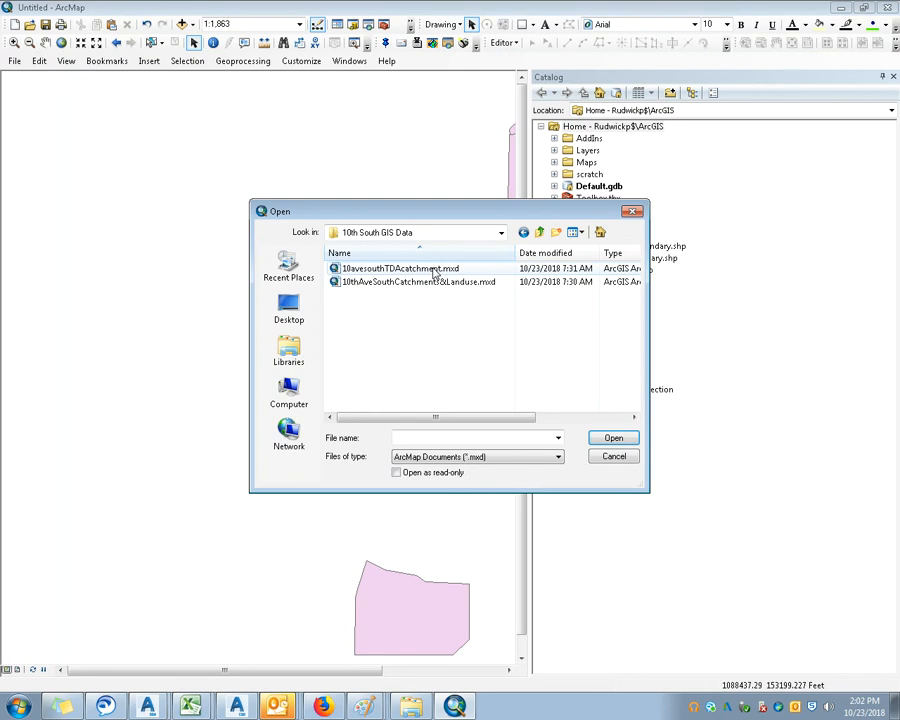
pyautogui.doubleClick(427, 284)
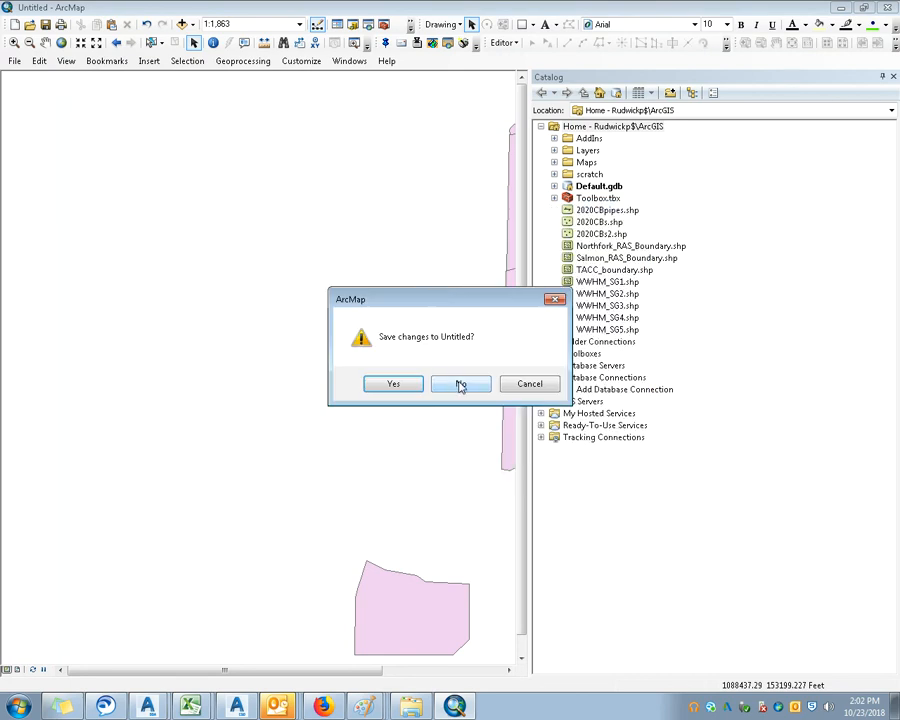
# Step: Save the changes to the current map on the Desktop as Untitled.mxd
pyautogui.click(396, 383)
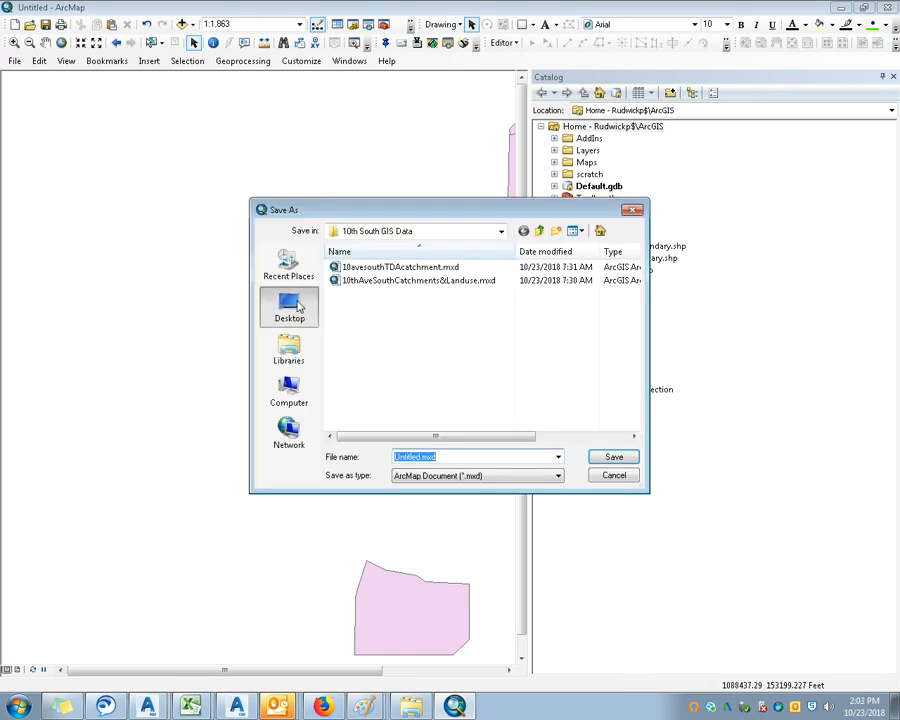
pyautogui.click(297, 307)
pyautogui.click(605, 457)
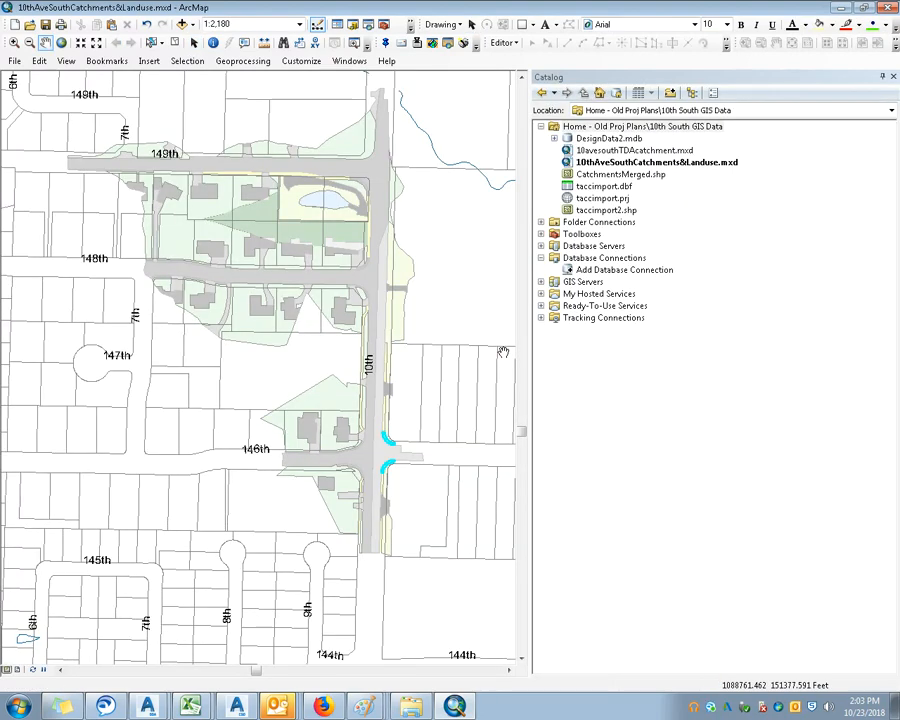
# Step: Close the Catalog window and display the table of contents beside the 10th Ave land use map
pyautogui.moveTo(428, 284)
pyautogui.mouseDown()
pyautogui.moveTo(445, 308)
pyautogui.moveTo(435, 307)
pyautogui.mouseUp()
pyautogui.click(893, 76)
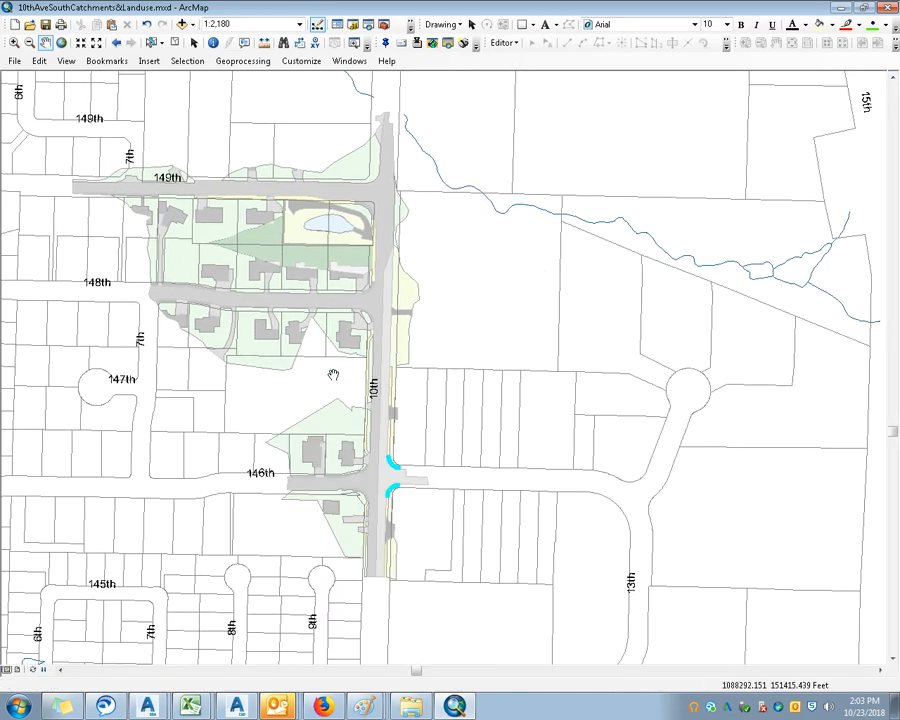
pyautogui.scroll(-1, 353, 374)
pyautogui.scroll(2, 386, 382)
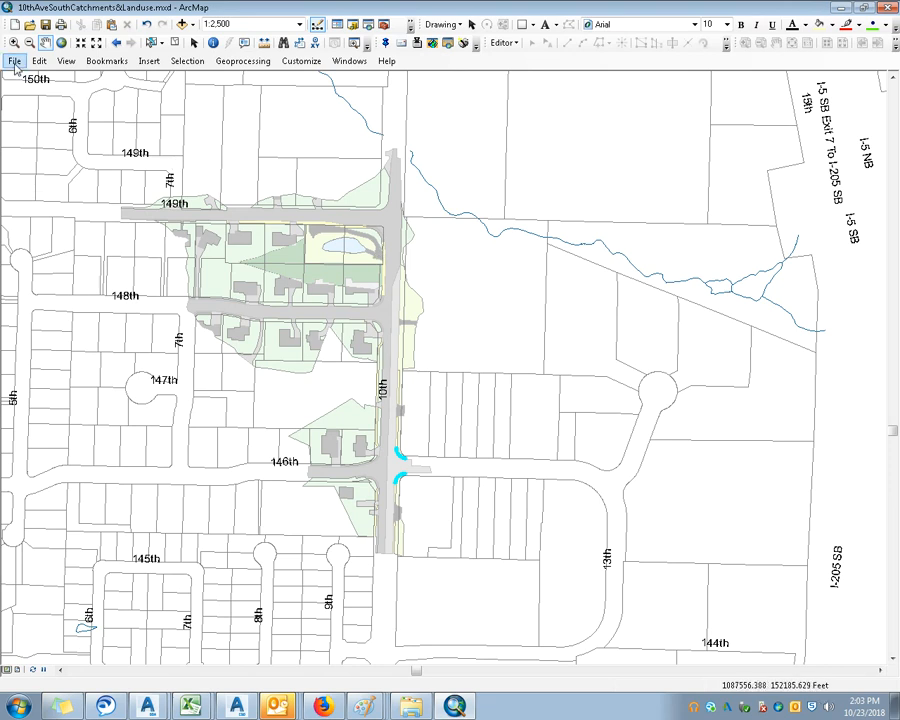
pyautogui.click(318, 24)
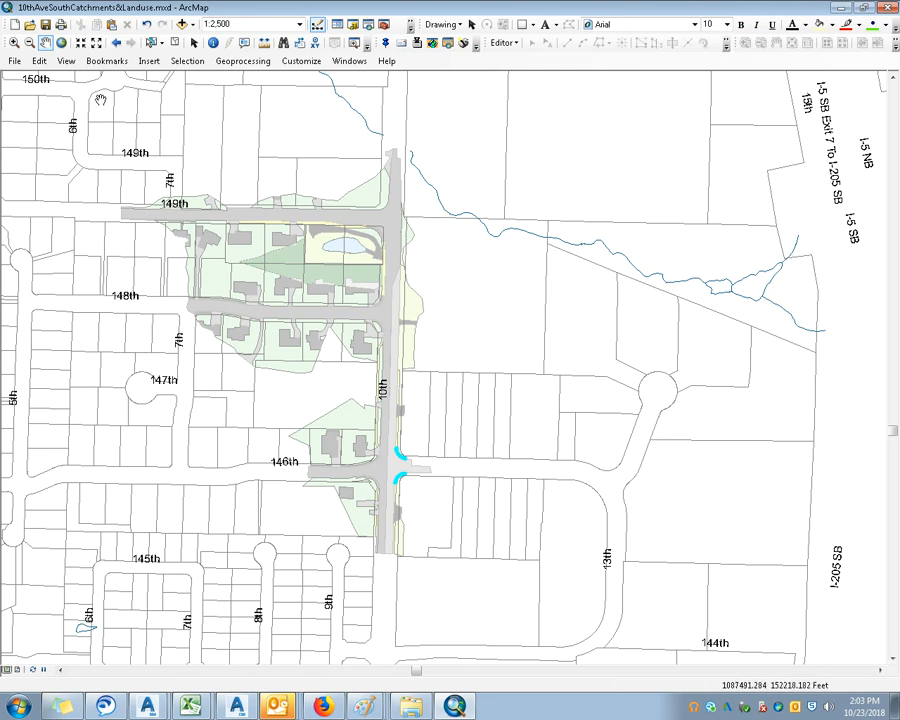
pyautogui.click(338, 26)
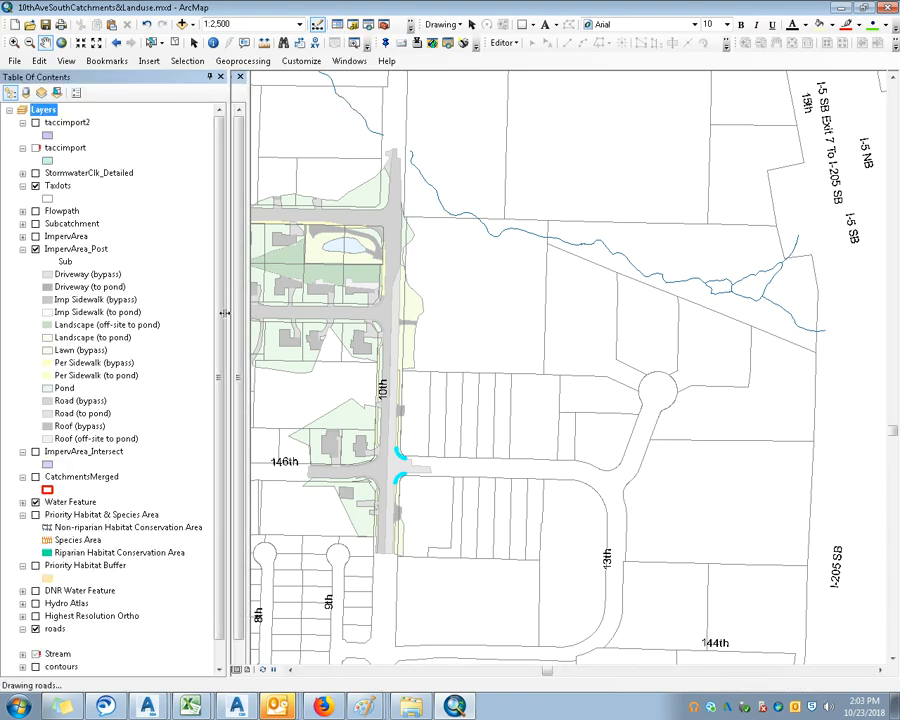
pyautogui.moveTo(232, 297); pyautogui.dragTo(220, 340)
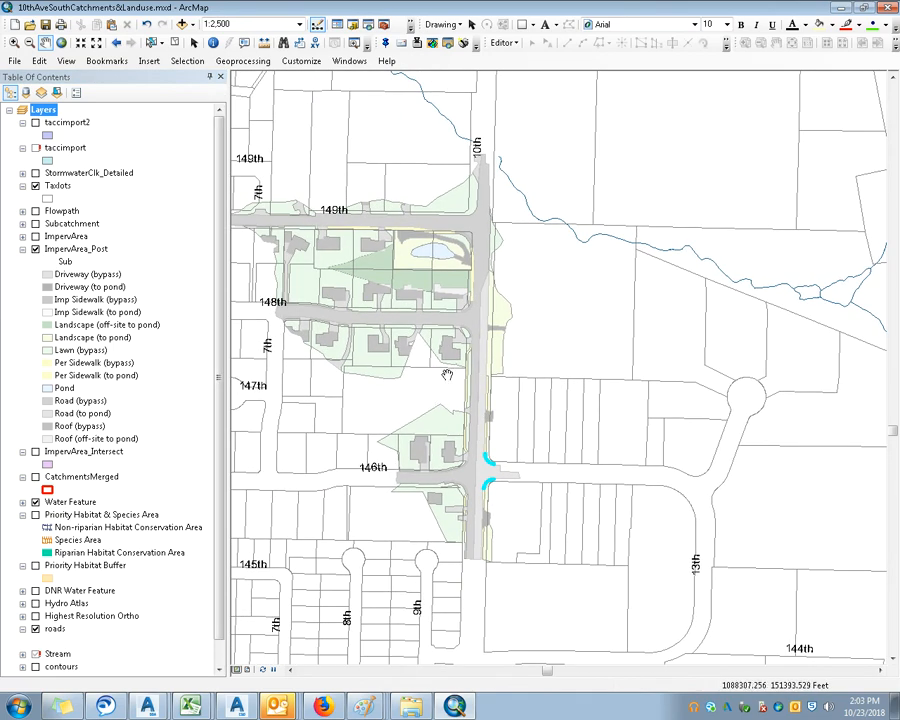
pyautogui.moveTo(551, 248); pyautogui.dragTo(595, 391)
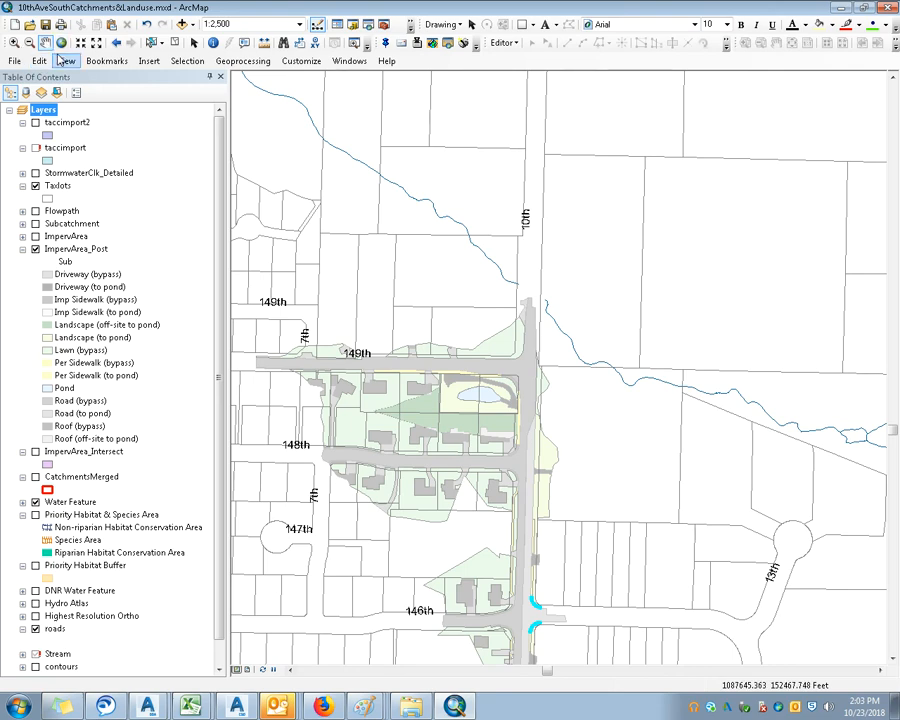
pyautogui.moveTo(524, 214); pyautogui.dragTo(557, 257)
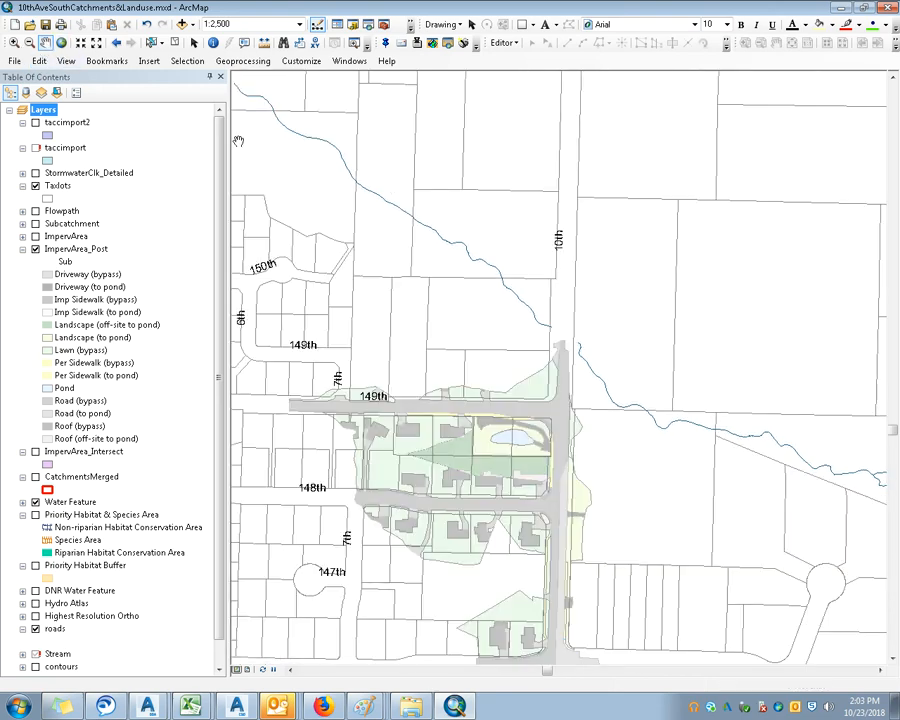
# Step: Add the TACC offsitenorth.shp and TACC onsite.shp shapefiles from the Background (2of2) folder to the map as layers
pyautogui.click(39, 61)
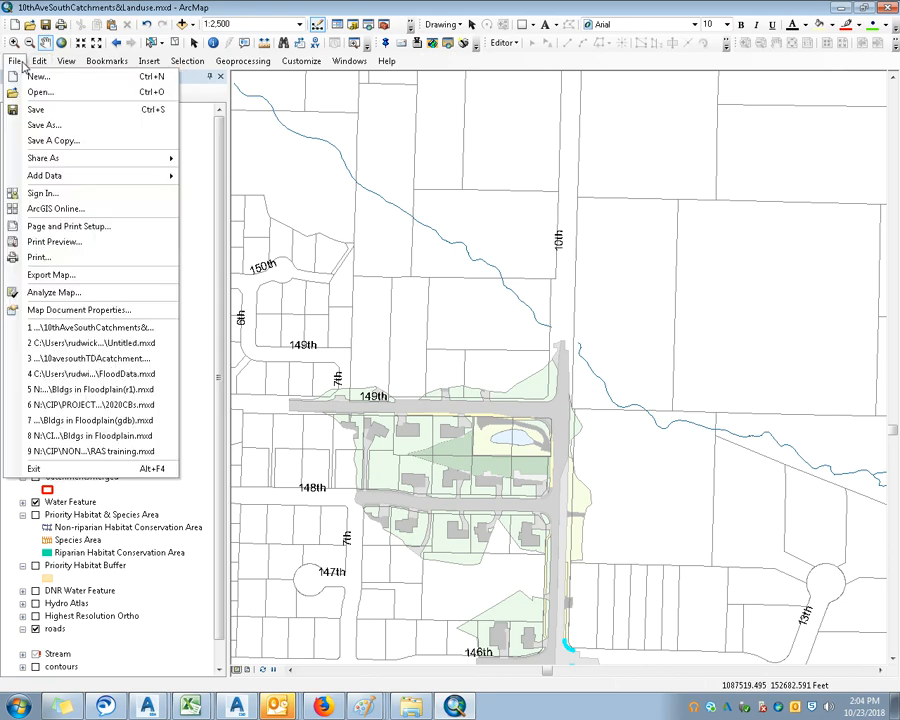
pyautogui.click(20, 62)
pyautogui.moveTo(440, 8); pyautogui.dragTo(588, 81)
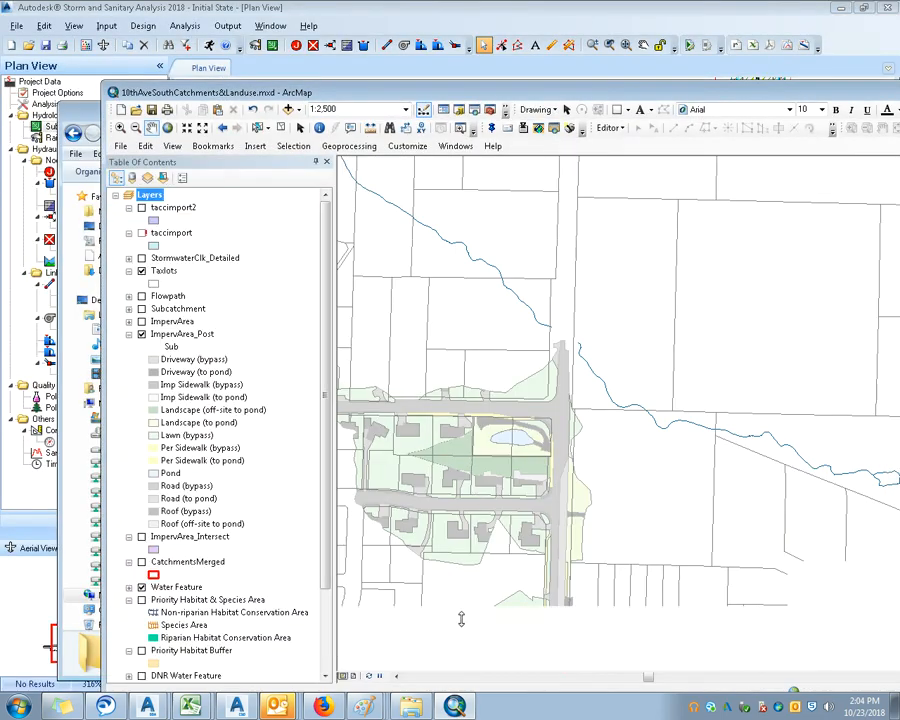
pyautogui.click(411, 705)
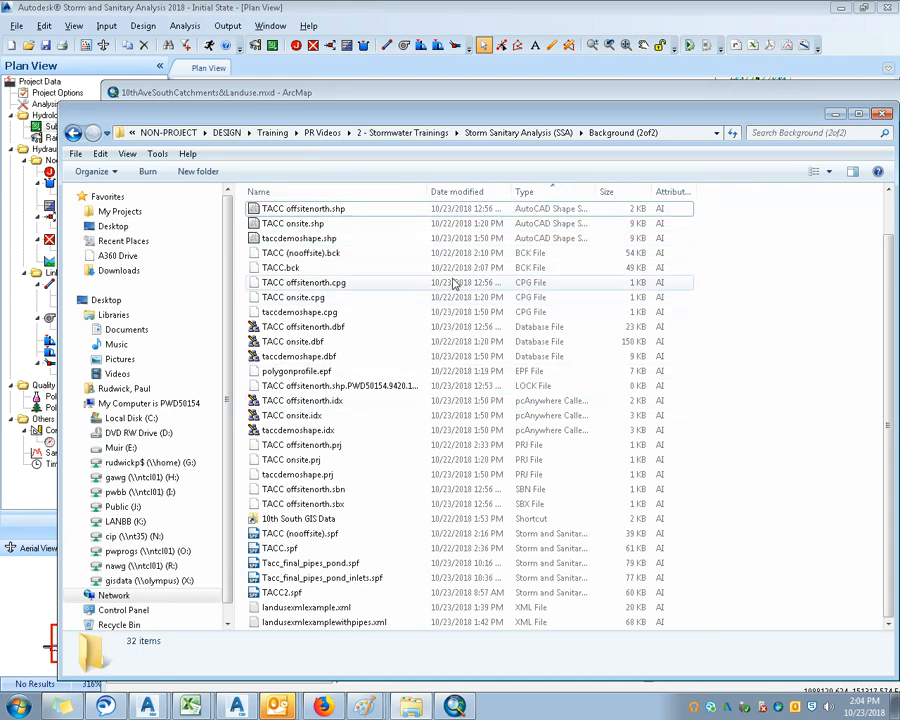
pyautogui.click(300, 209)
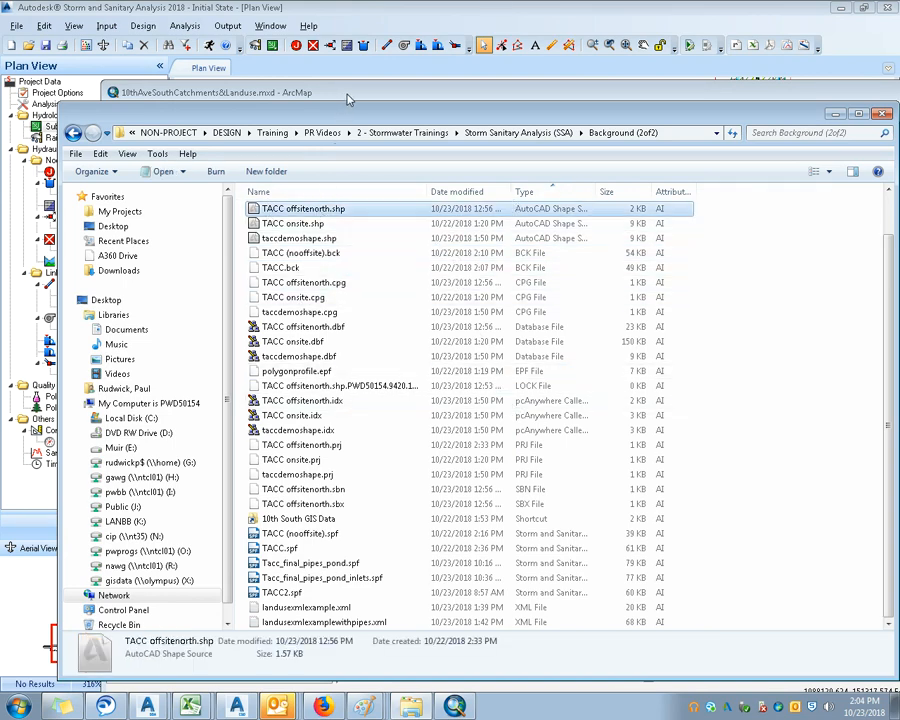
pyautogui.moveTo(348, 98); pyautogui.dragTo(368, 108)
pyautogui.moveTo(136, 104); pyautogui.dragTo(184, 107)
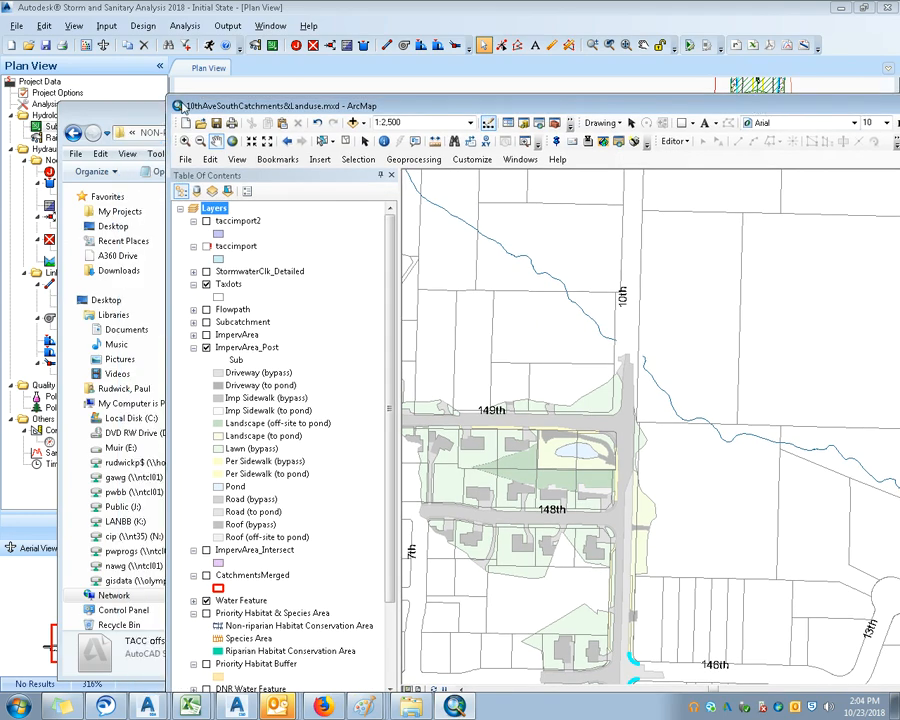
pyautogui.click(165, 137)
pyautogui.moveTo(311, 113); pyautogui.dragTo(410, 392)
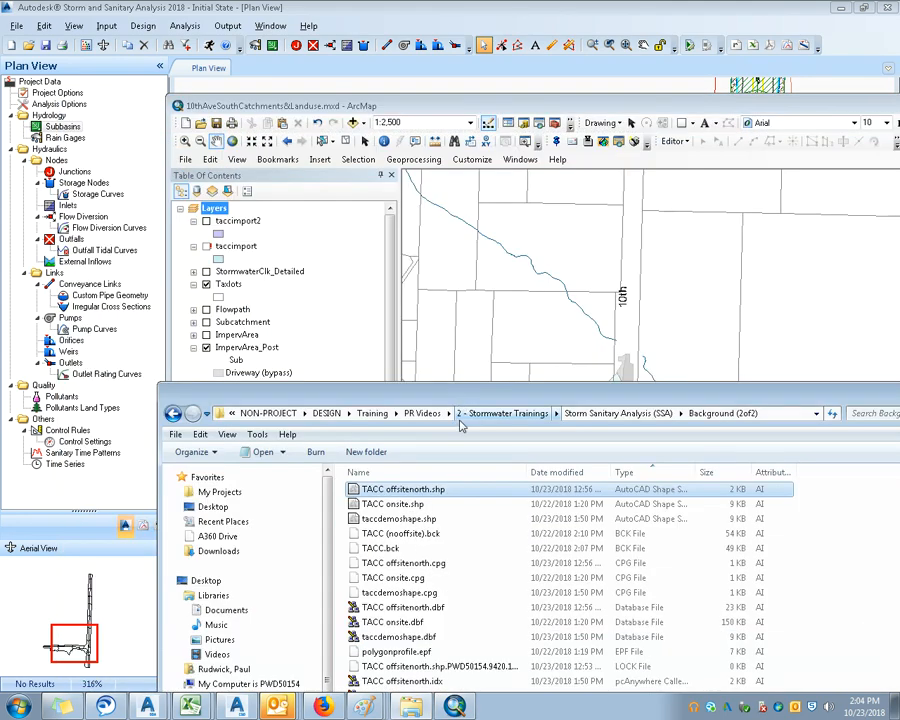
pyautogui.moveTo(410, 494)
pyautogui.mouseDown()
pyautogui.moveTo(269, 249)
pyautogui.moveTo(266, 234)
pyautogui.moveTo(285, 232)
pyautogui.moveTo(252, 216)
pyautogui.mouseUp()
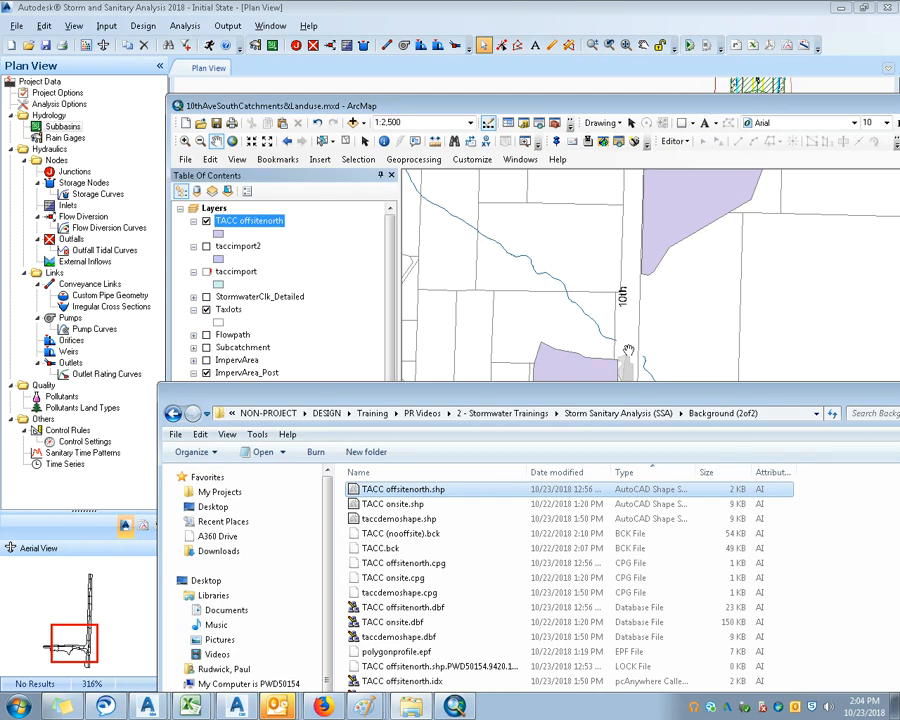
pyautogui.moveTo(430, 507); pyautogui.dragTo(279, 226)
pyautogui.doubleClick(397, 111)
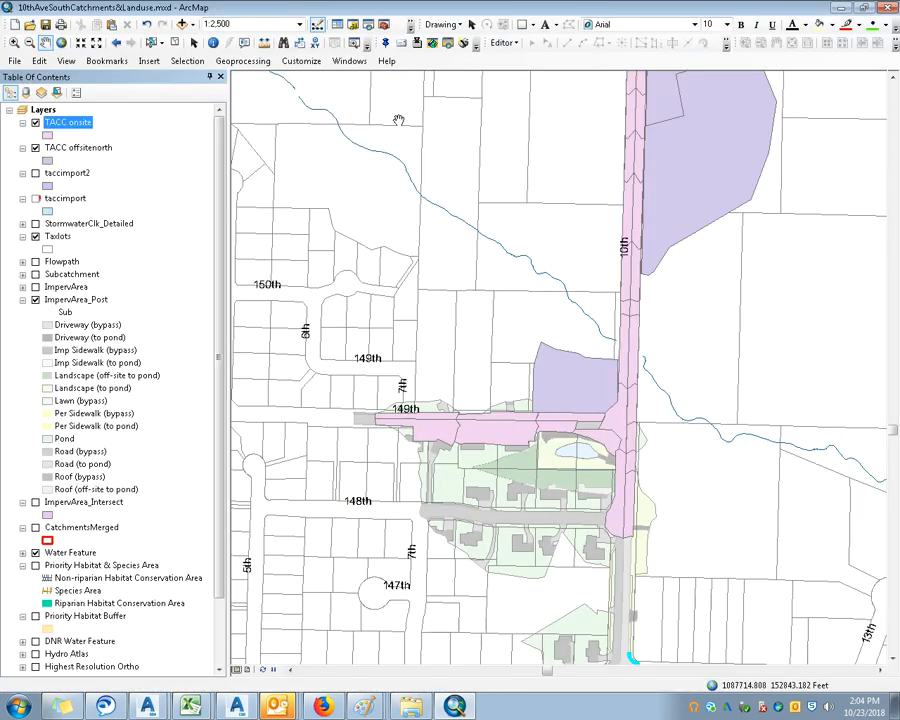
# Step: Bring up the attribute table of the TACC onsite layer over the map and examine its fields, including BLOCKNAME
pyautogui.moveTo(565, 142); pyautogui.dragTo(564, 237)
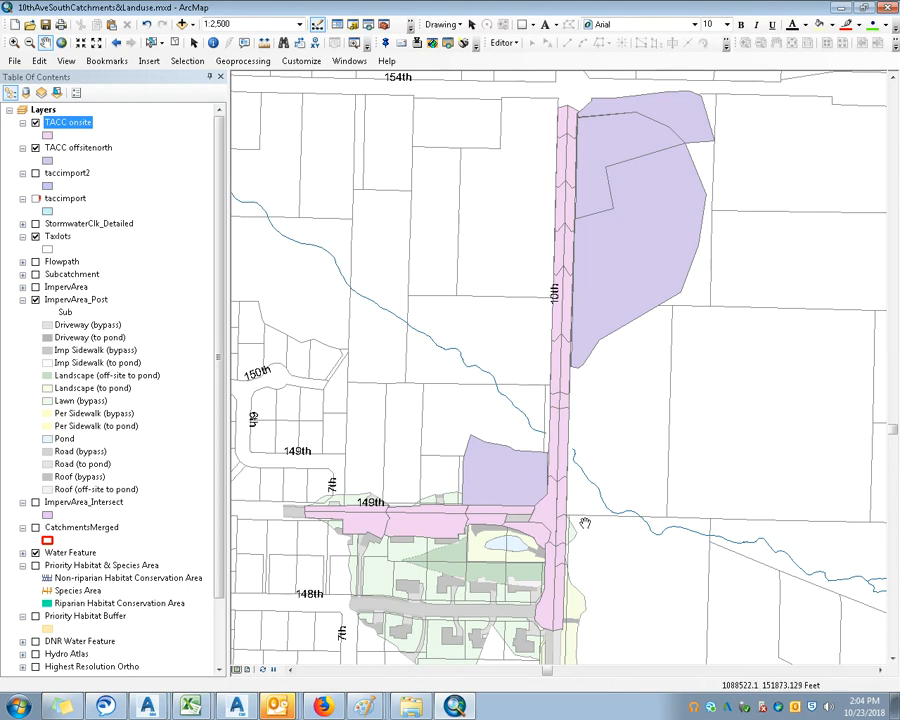
pyautogui.moveTo(430, 423); pyautogui.dragTo(411, 378)
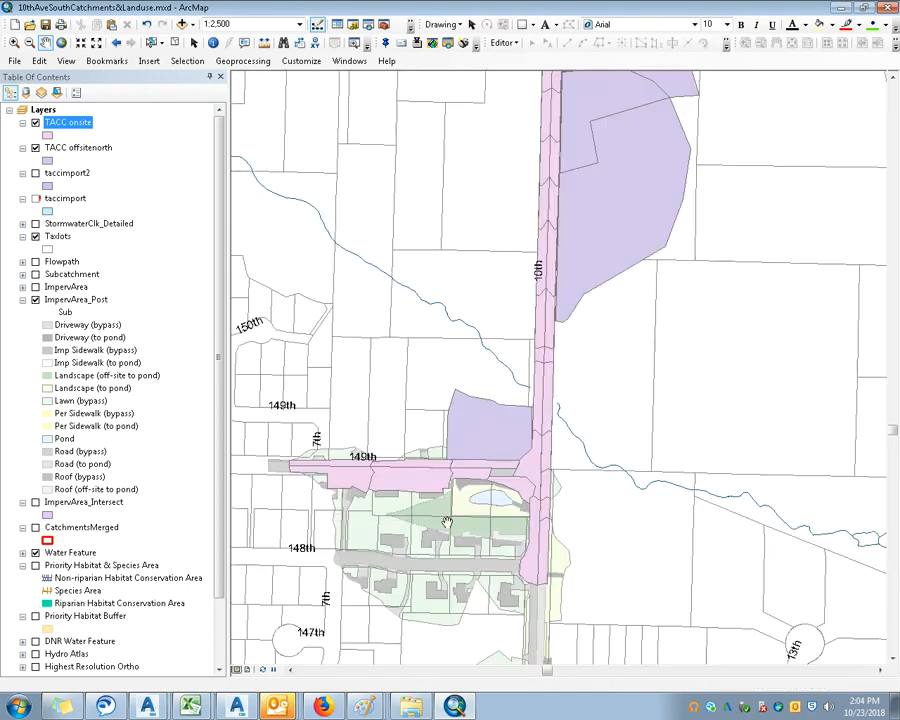
pyautogui.rightClick(88, 128)
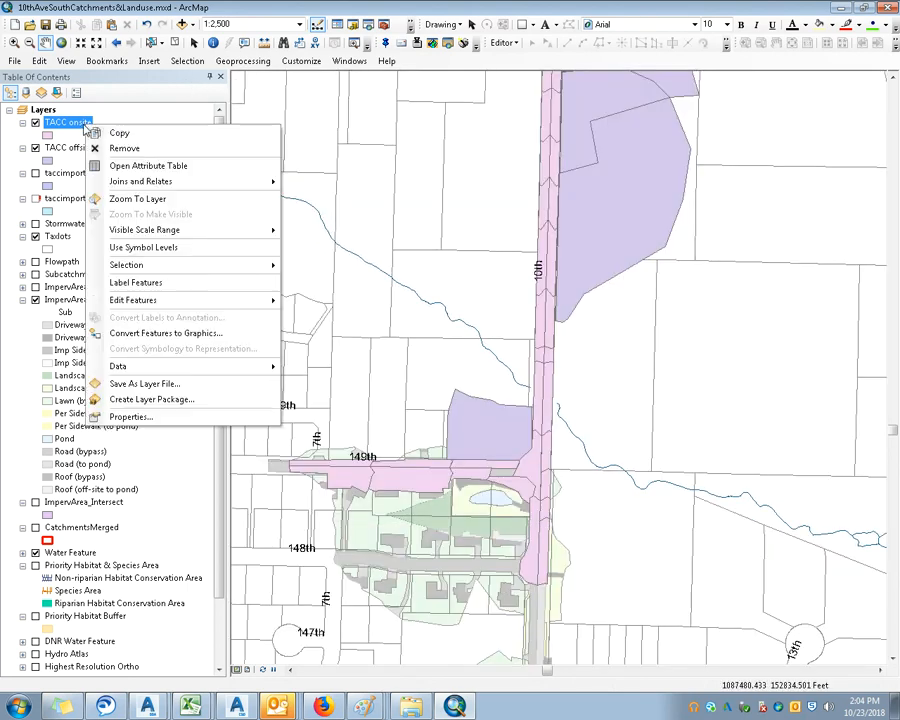
pyautogui.click(160, 164)
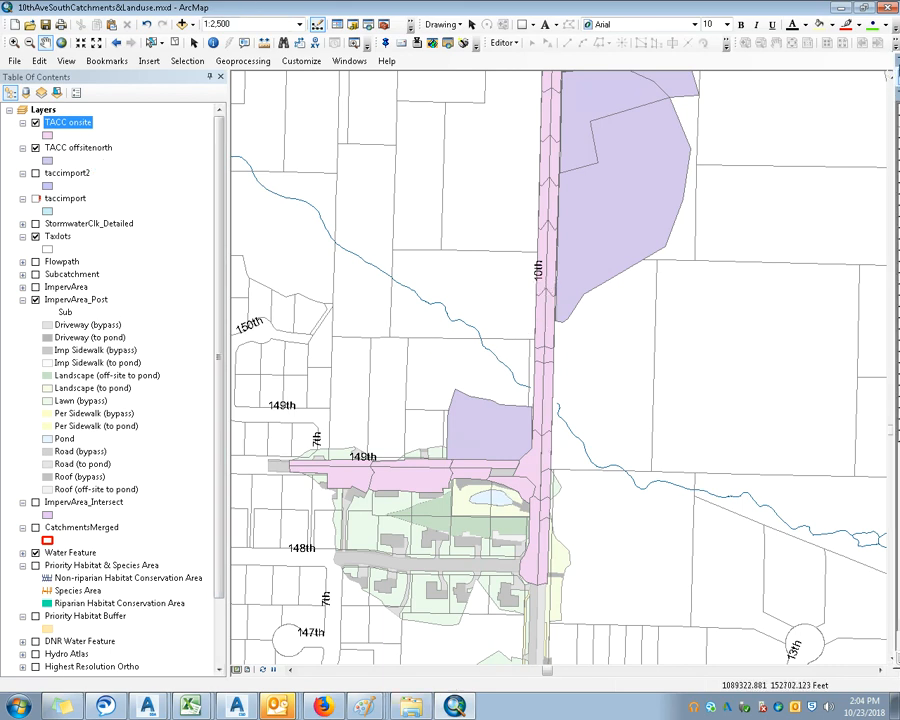
pyautogui.moveTo(898, 61); pyautogui.dragTo(417, 97)
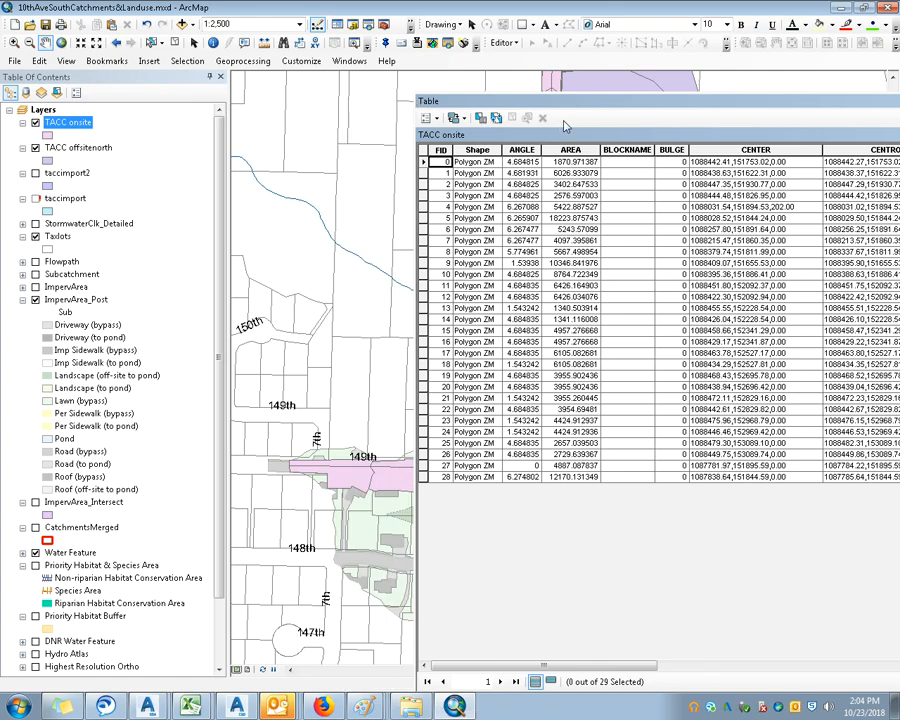
pyautogui.doubleClick(520, 91)
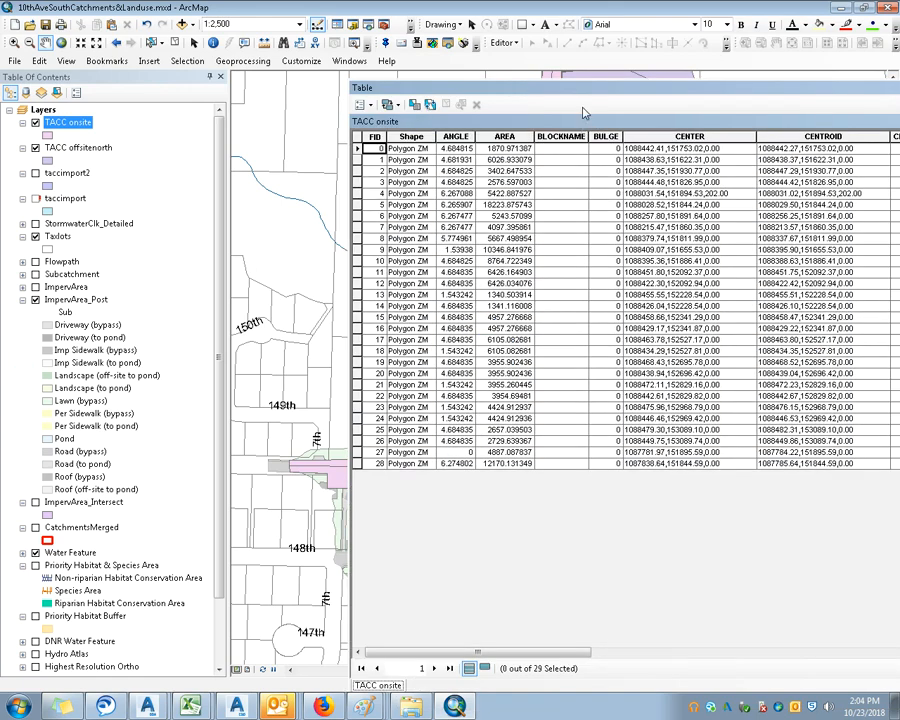
pyautogui.click(561, 171)
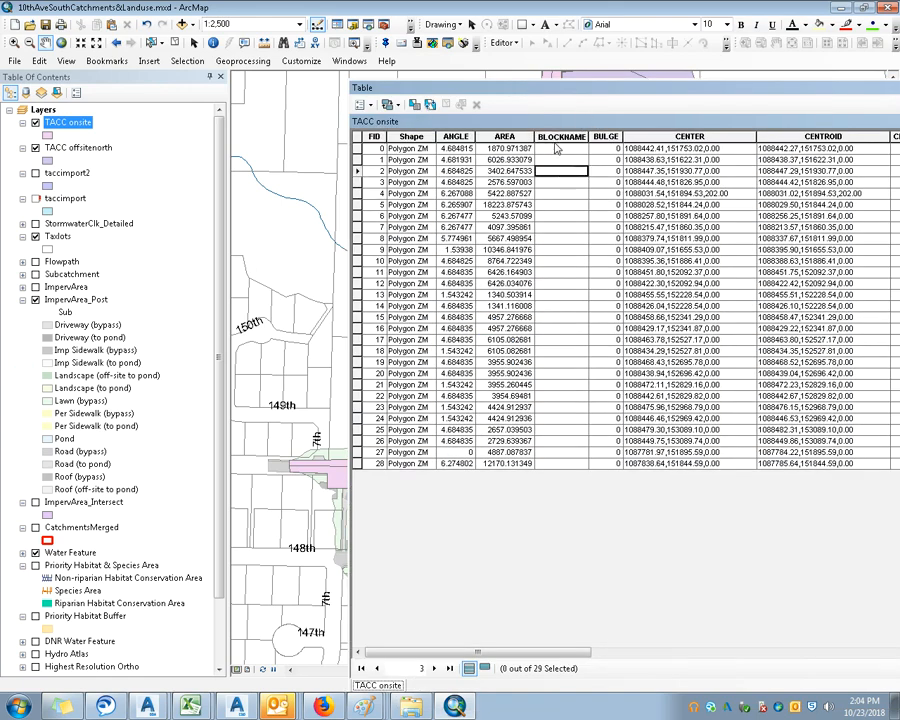
# Step: Add a short integer field named cn to the TACC onsite attribute table
pyautogui.click(370, 105)
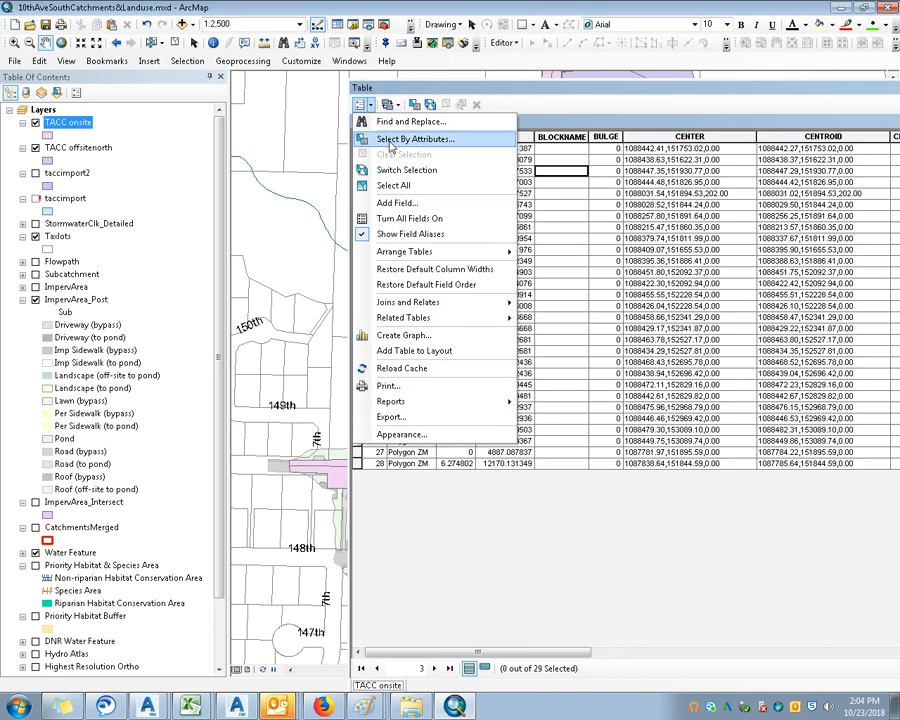
pyautogui.click(398, 203)
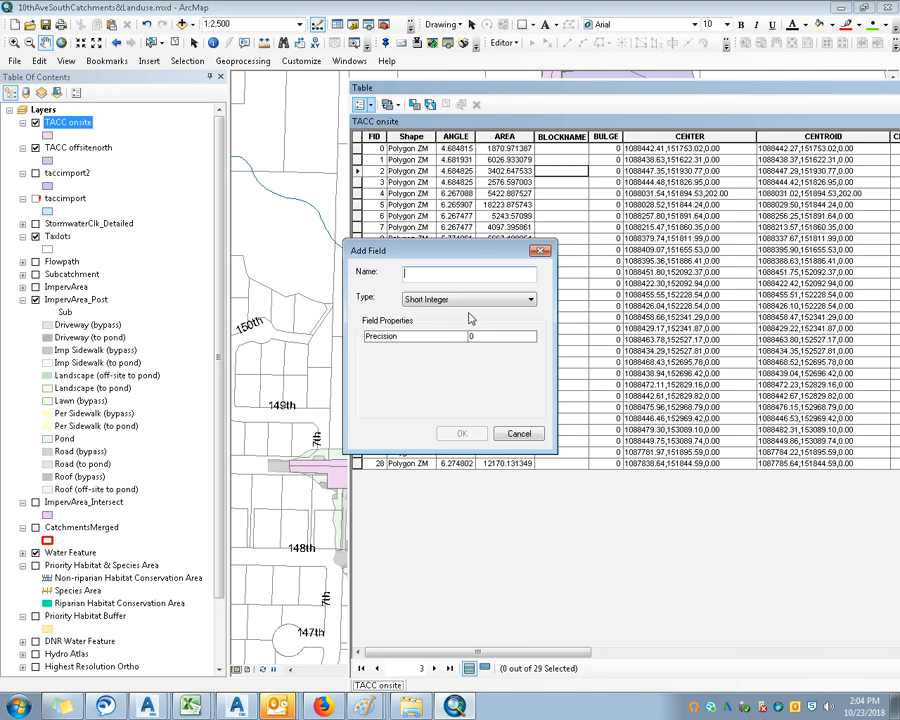
pyautogui.write('cn')
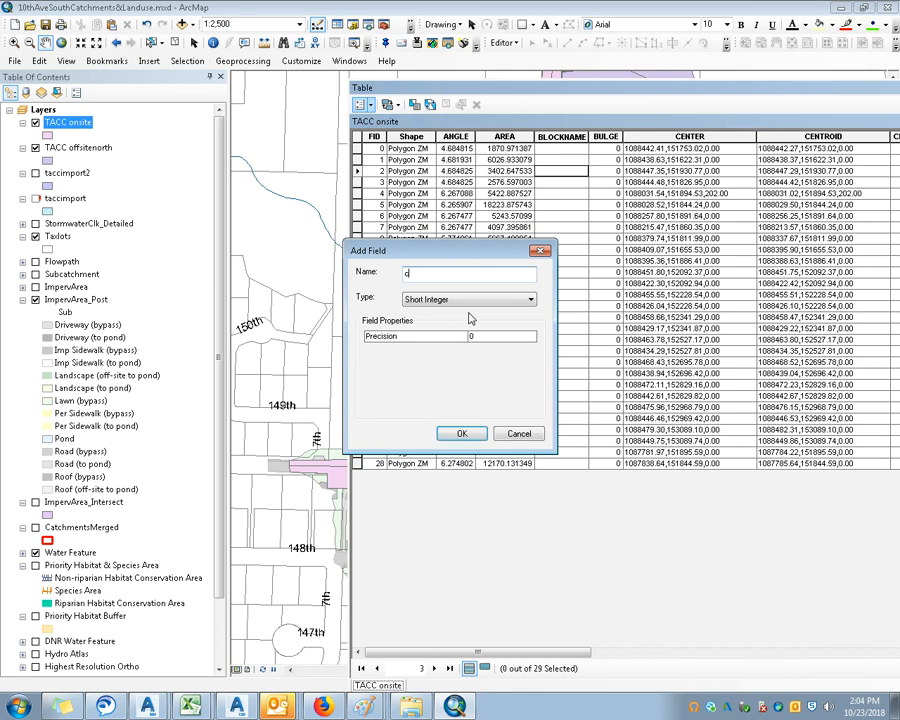
pyautogui.click(458, 434)
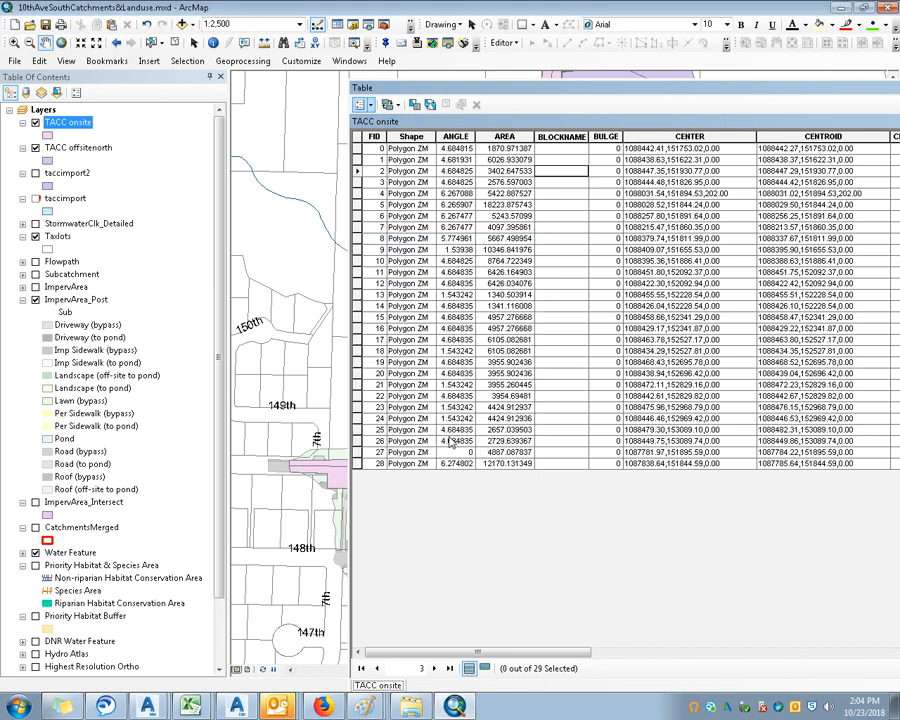
# Step: Start an edit session on the TACC onsite layer
pyautogui.rightClick(85, 126)
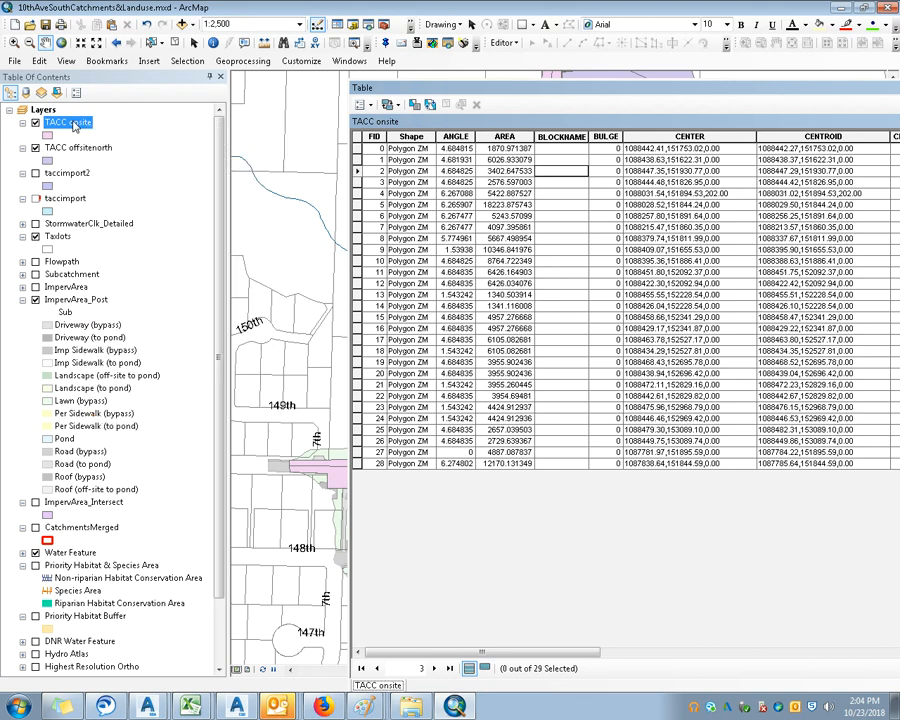
pyautogui.rightClick(74, 122)
pyautogui.moveTo(142, 302)
pyautogui.press('Escape')
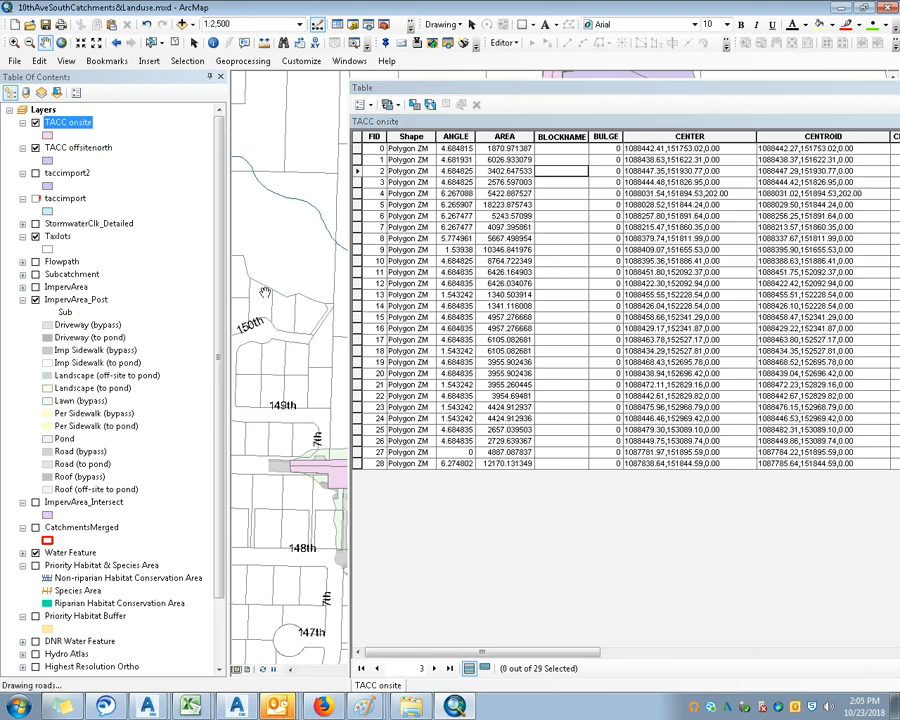
pyautogui.rightClick(74, 126)
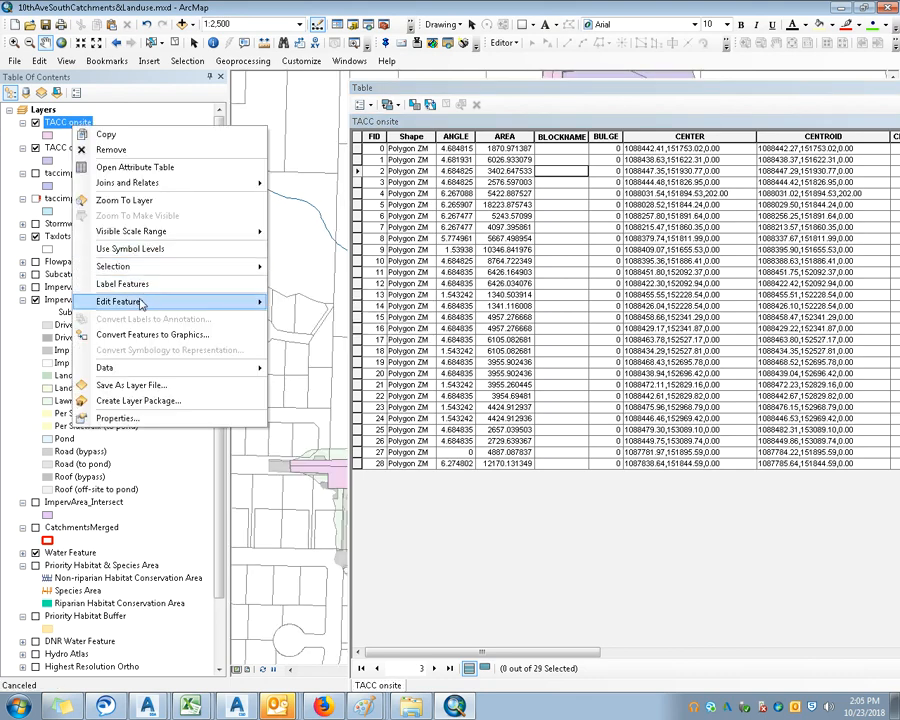
pyautogui.moveTo(200, 301)
pyautogui.click(292, 302)
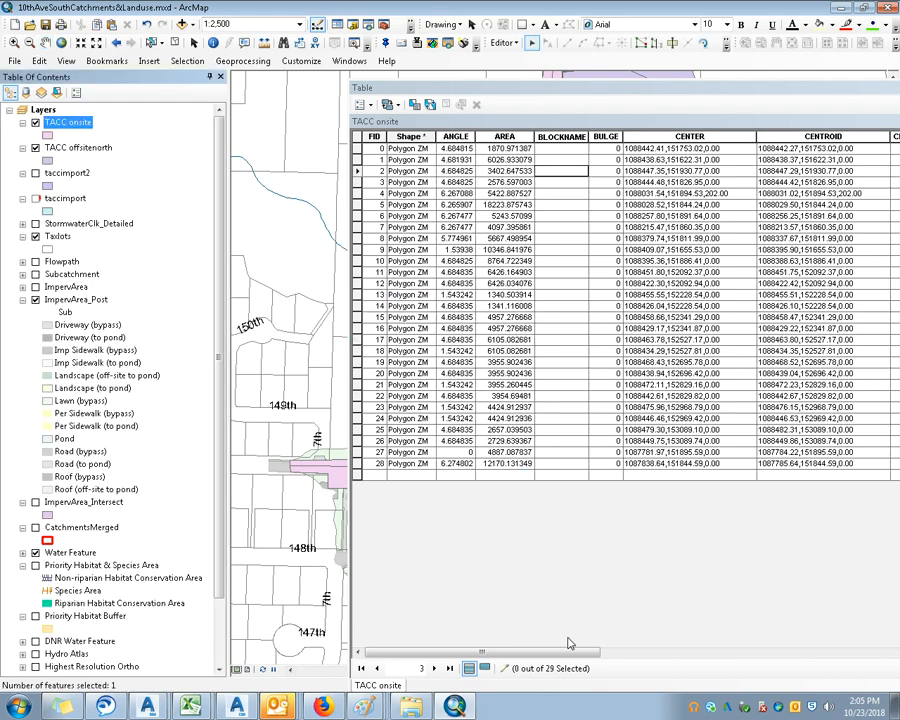
# Step: Enter 98 as the cn value for the first and last records of the TACC onsite table
pyautogui.moveTo(570, 652); pyautogui.dragTo(898, 646)
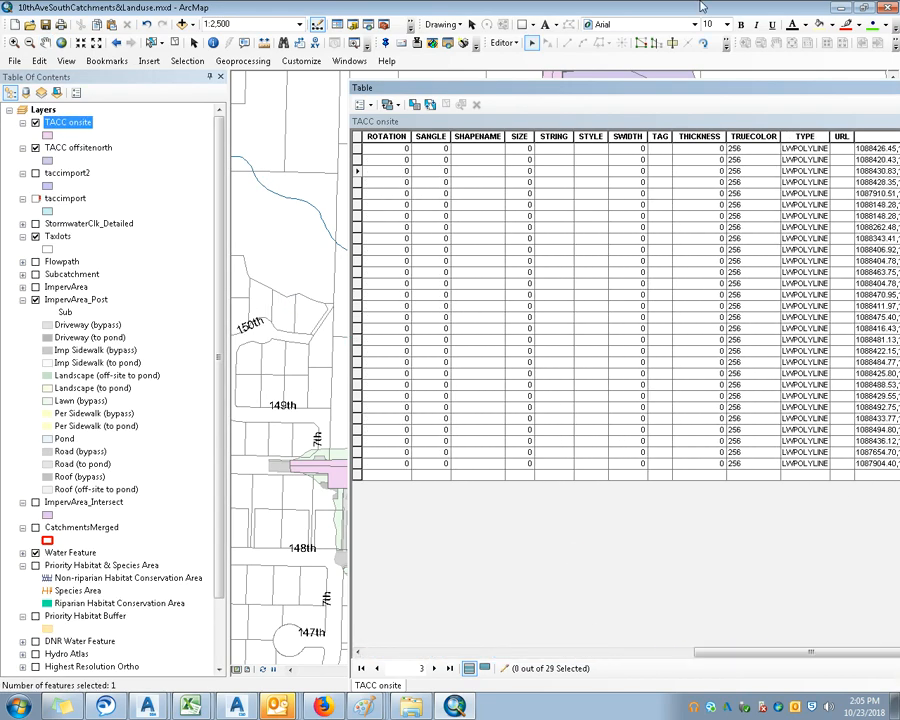
pyautogui.moveTo(715, 92); pyautogui.dragTo(480, 66)
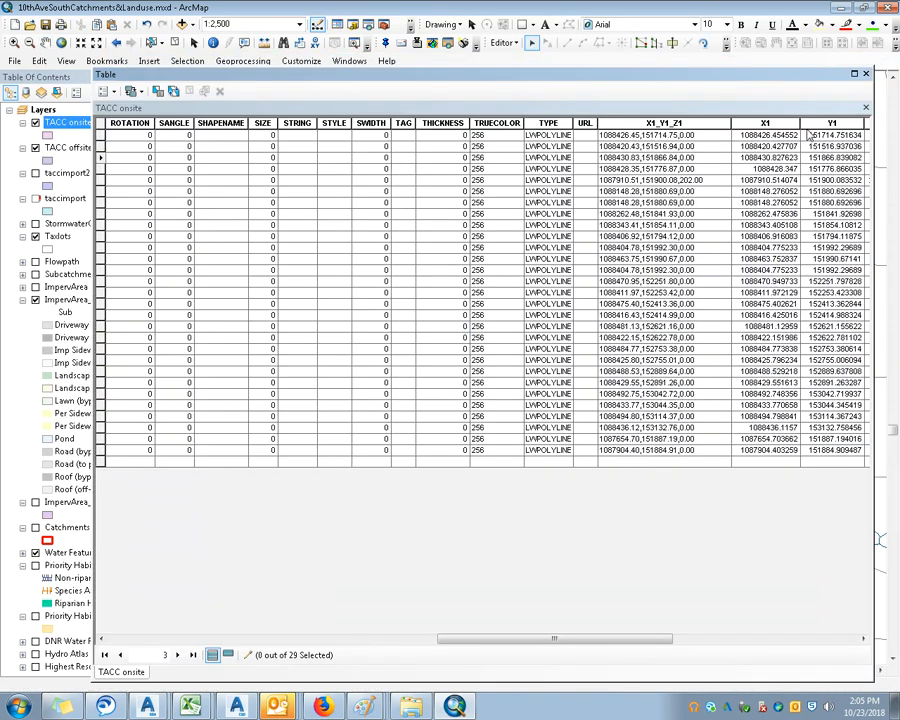
pyautogui.click(810, 640)
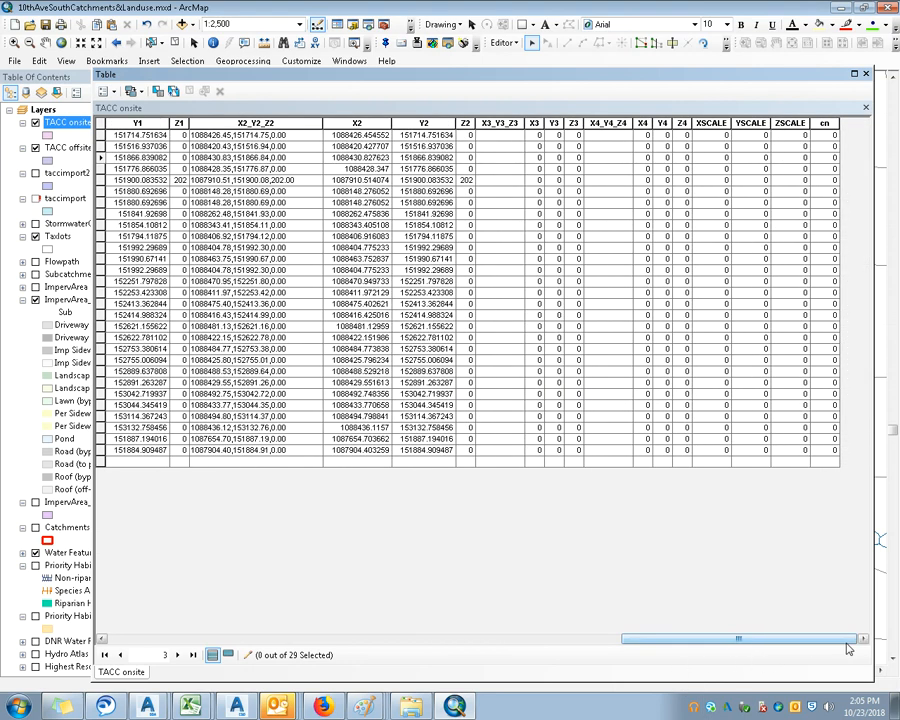
pyautogui.click(829, 136)
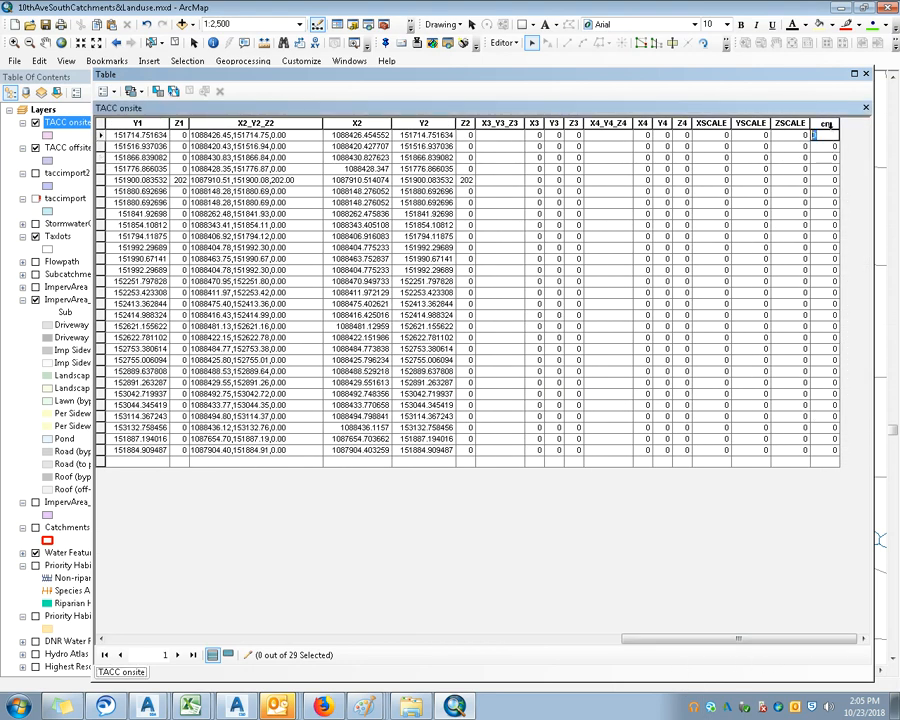
pyautogui.press('Return')
pyautogui.click(830, 134)
pyautogui.click(826, 147)
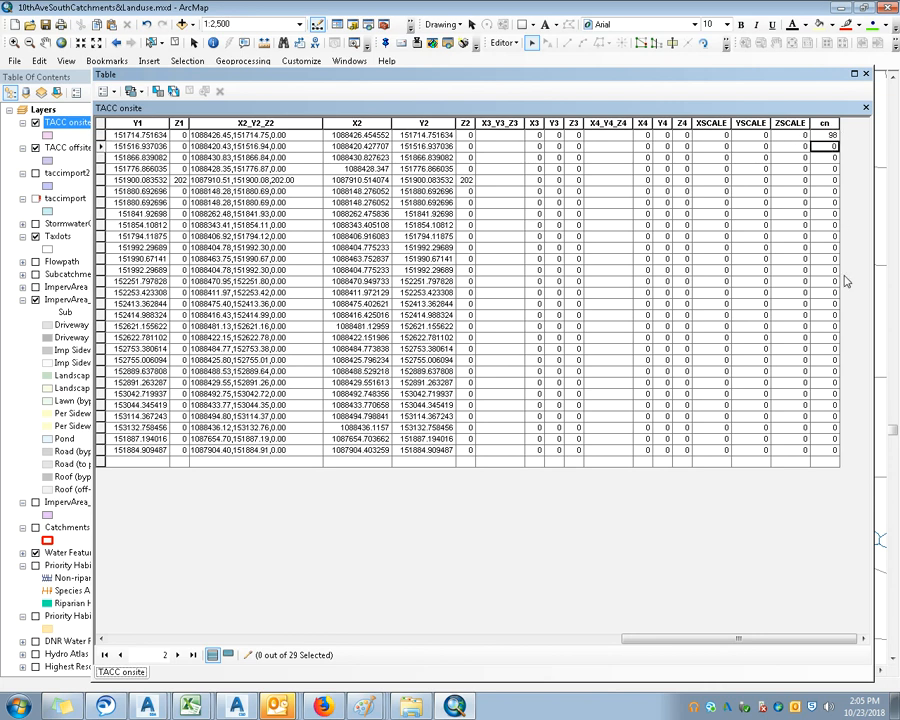
pyautogui.click(838, 451)
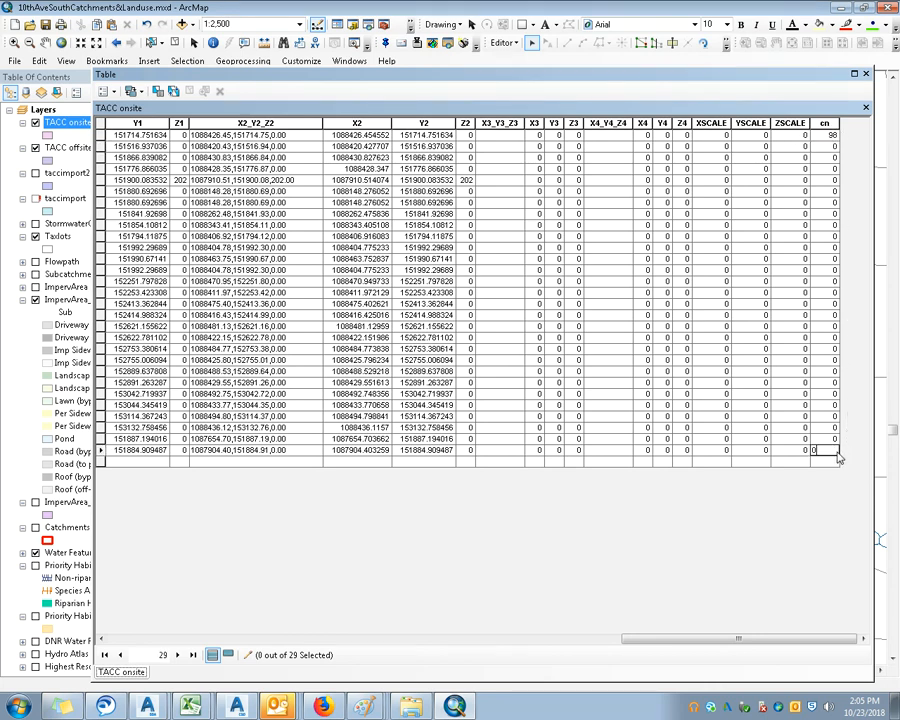
# Step: Calculate the cn field as 98 for all records with the Field Calculator
pyautogui.rightClick(831, 125)
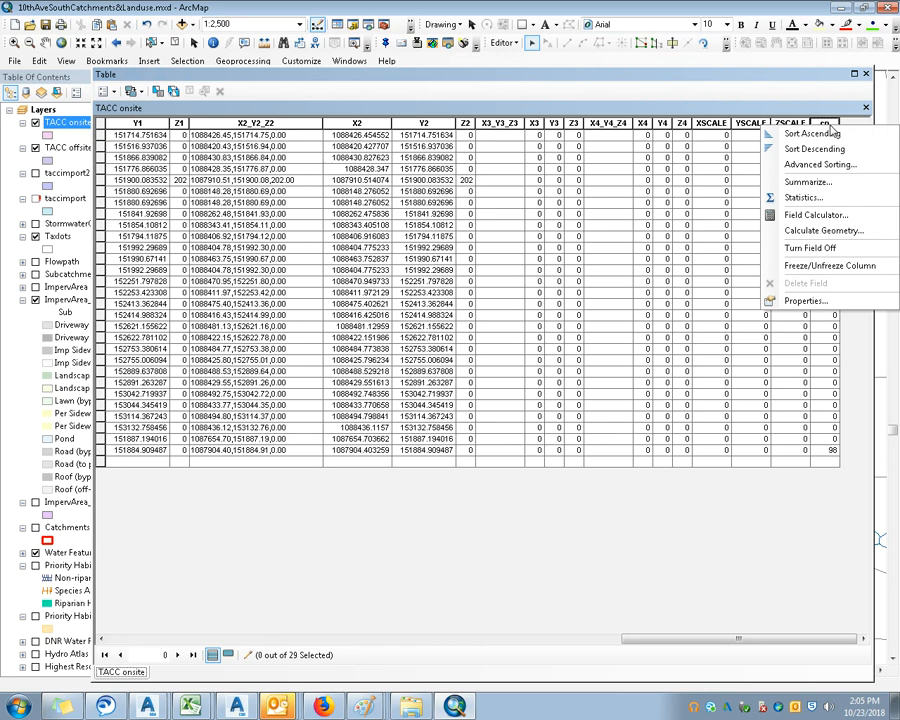
pyautogui.click(832, 133)
pyautogui.rightClick(824, 123)
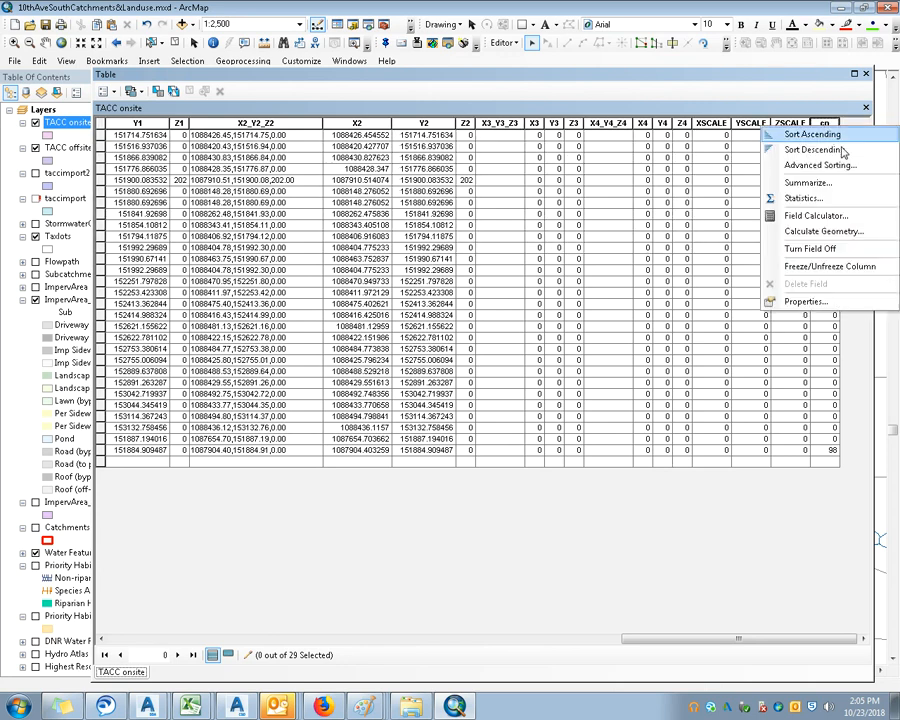
pyautogui.click(843, 218)
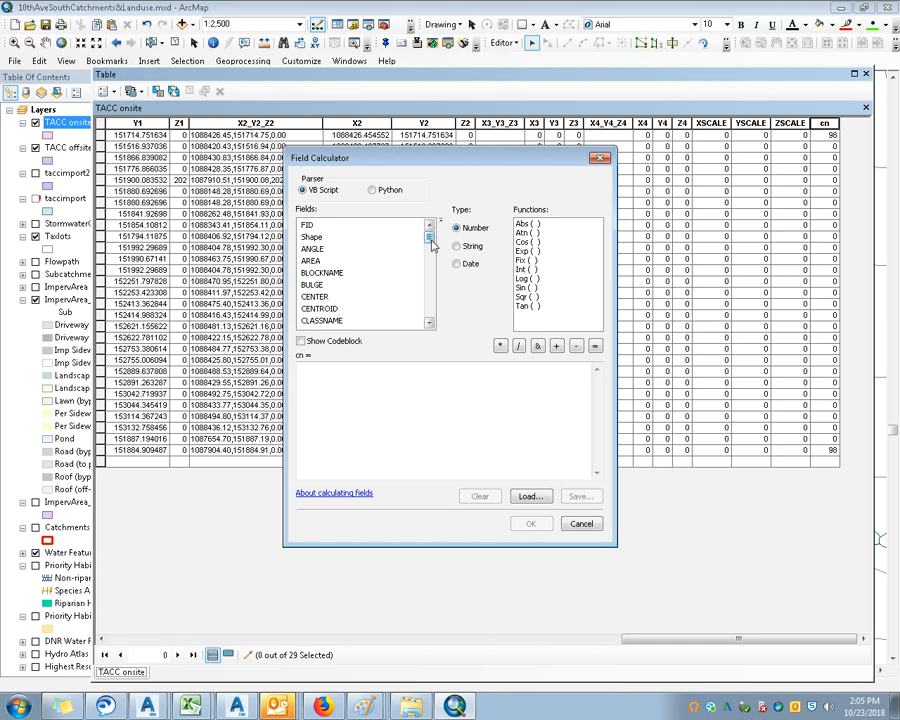
pyautogui.click(413, 375)
pyautogui.write('98')
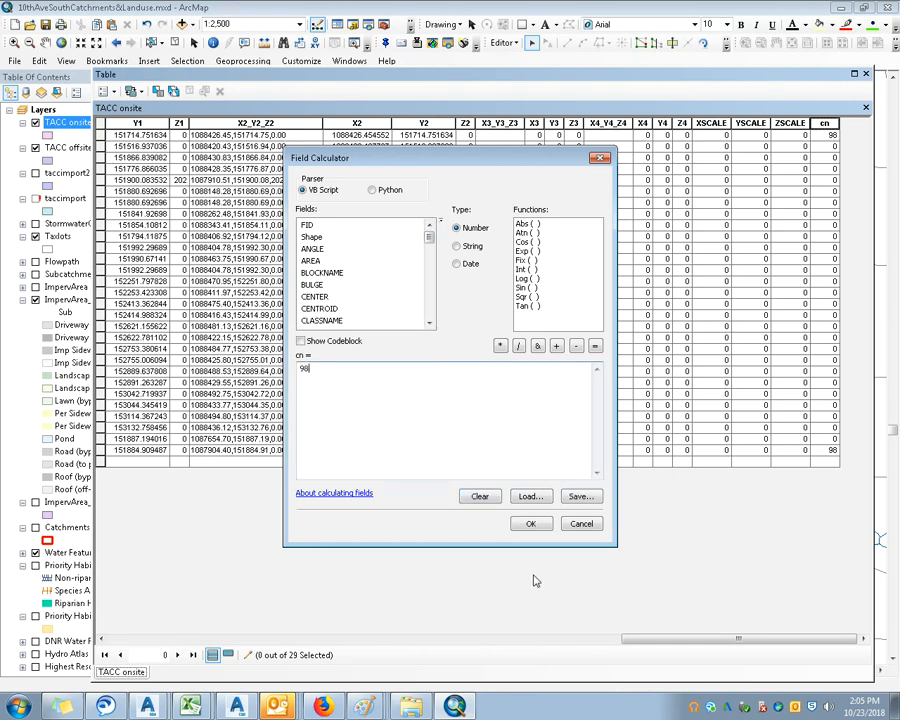
pyautogui.click(530, 523)
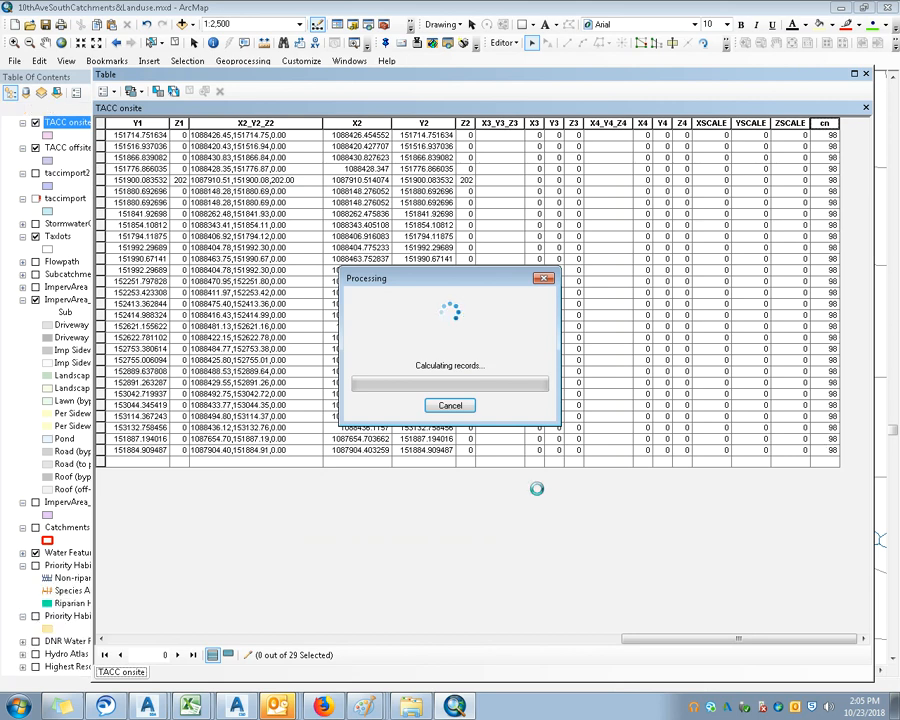
# Step: Save the edits to the TACC onsite layer and close its attribute table
pyautogui.rightClick(63, 124)
pyautogui.click(504, 43)
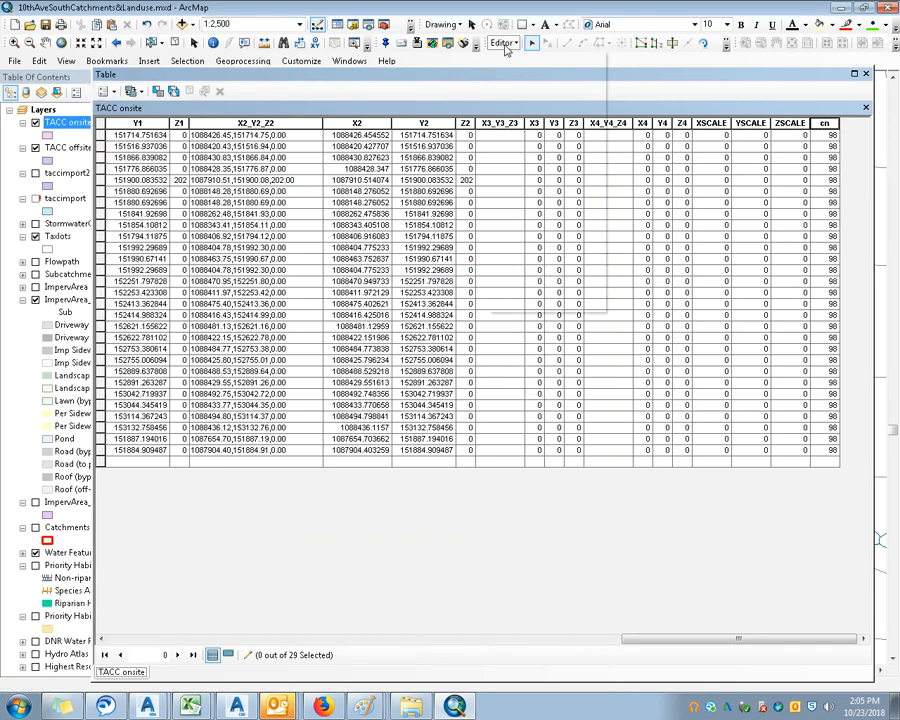
pyautogui.click(504, 43)
pyautogui.click(529, 92)
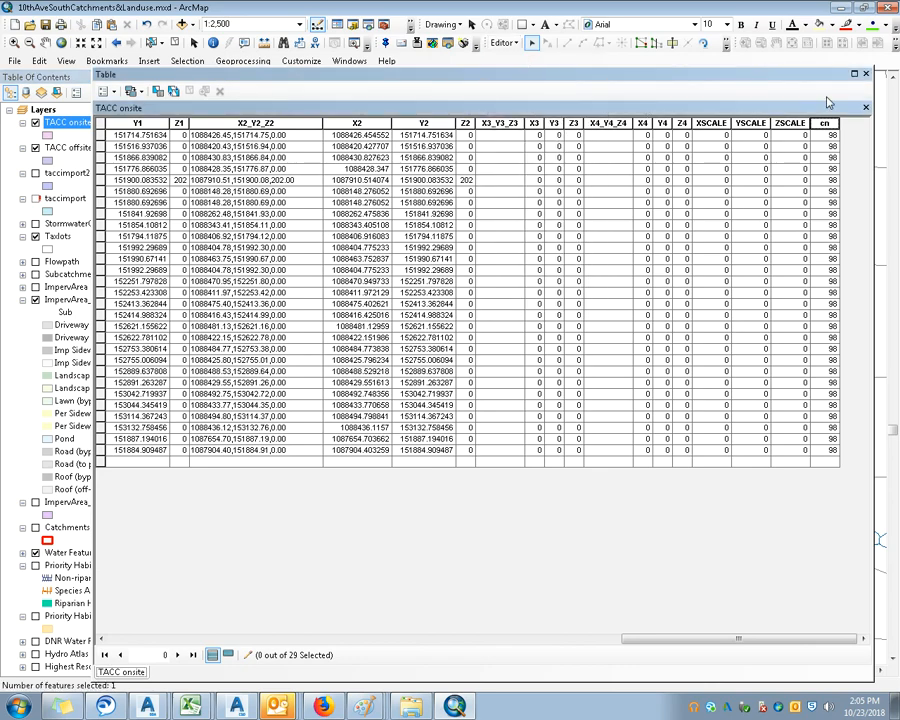
pyautogui.click(865, 73)
# Step: Switch to Autodesk Storm and Sanitary Analysis and load TACC onsite.shp as the subbasin shapefile in the GIS import
pyautogui.click(842, 9)
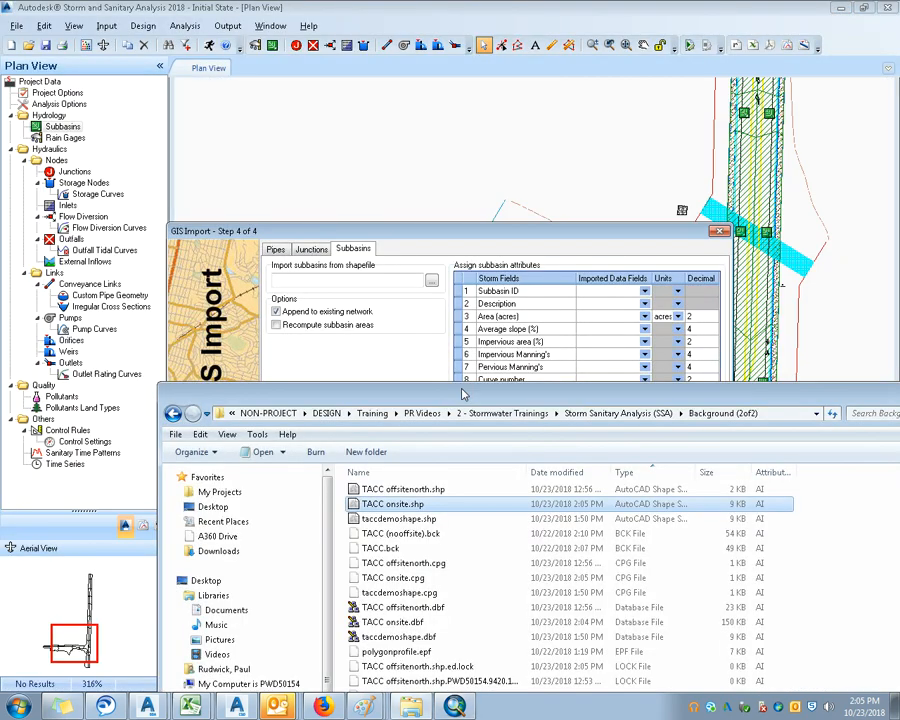
pyautogui.click(686, 244)
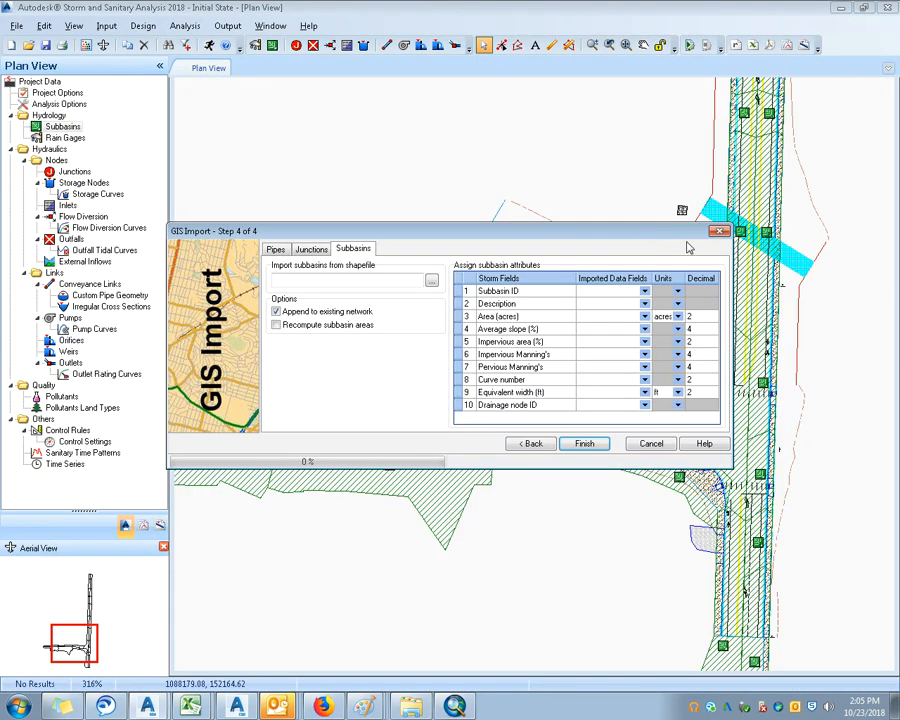
pyautogui.click(431, 280)
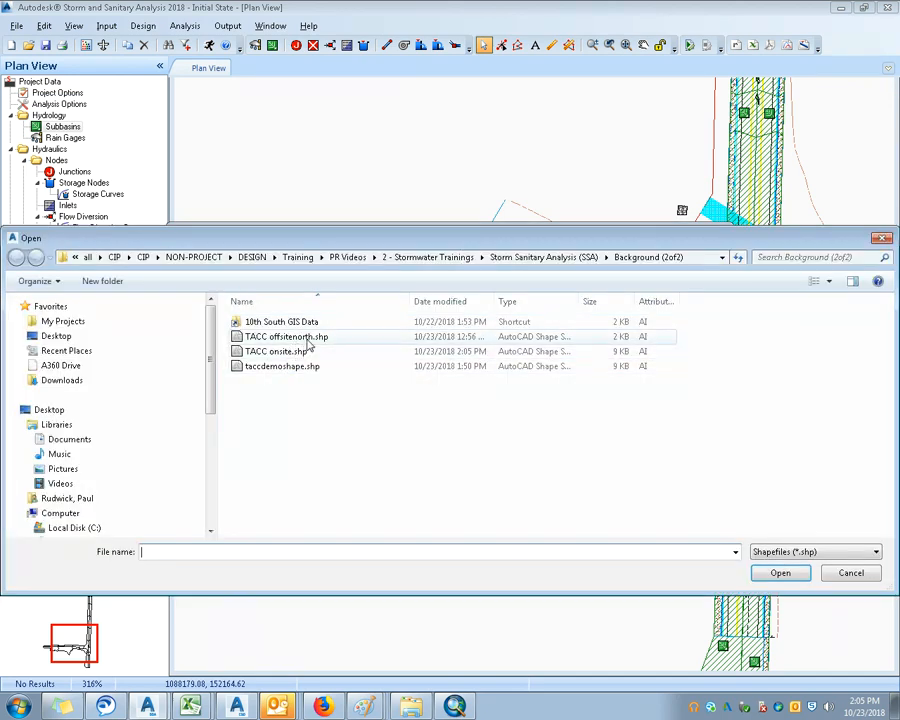
pyautogui.doubleClick(303, 353)
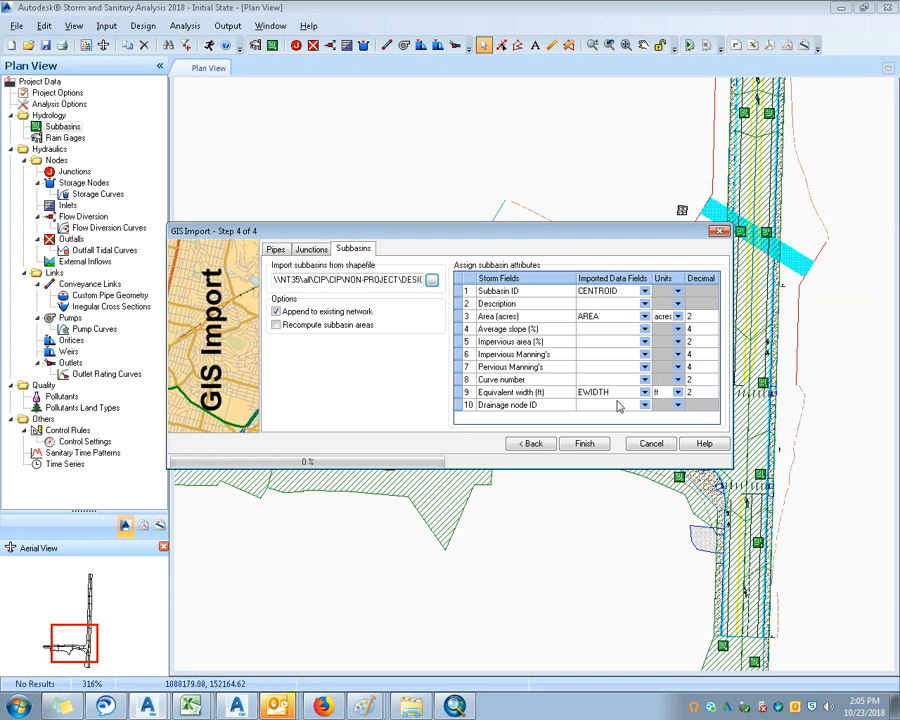
# Step: Assign the shapefile's cn field to the curve number attribute and cancel the GIS import
pyautogui.click(625, 379)
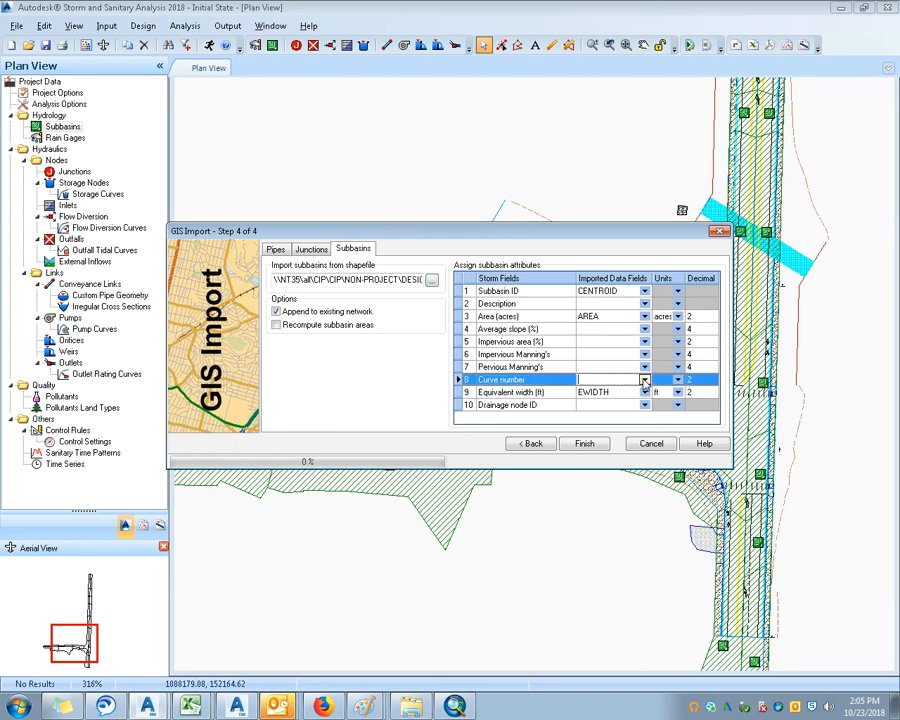
pyautogui.click(644, 379)
pyautogui.scroll(-5, 612, 430)
pyautogui.click(588, 454)
pyautogui.click(651, 443)
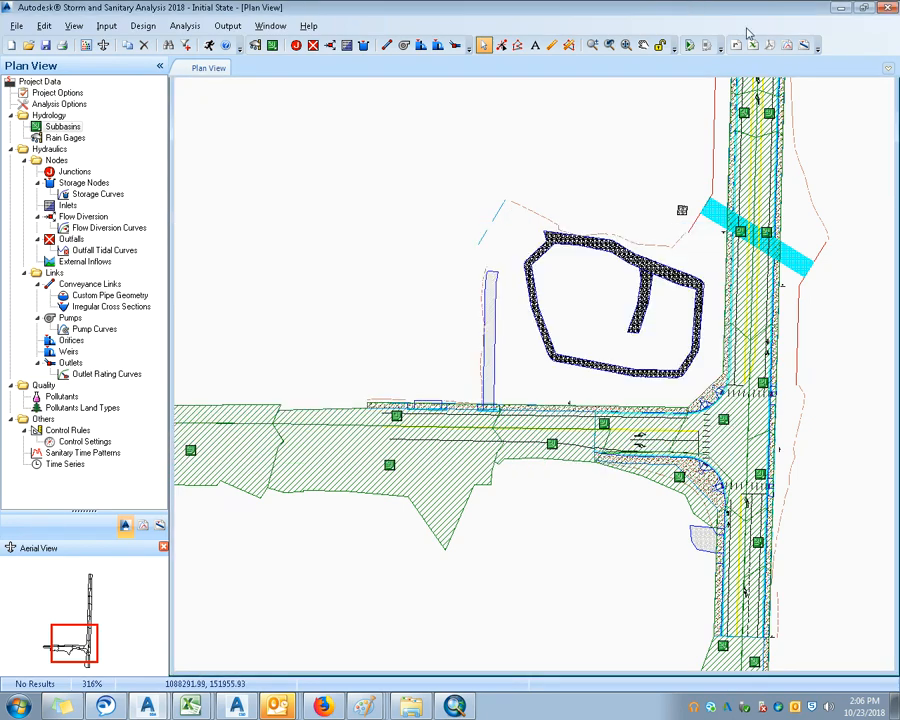
# Step: Look over the subbasins along both roads and close this Storm and Sanitary Analysis project without saving its changes
pyautogui.moveTo(608, 240); pyautogui.dragTo(459, 377)
pyautogui.scroll(-1, 449, 301)
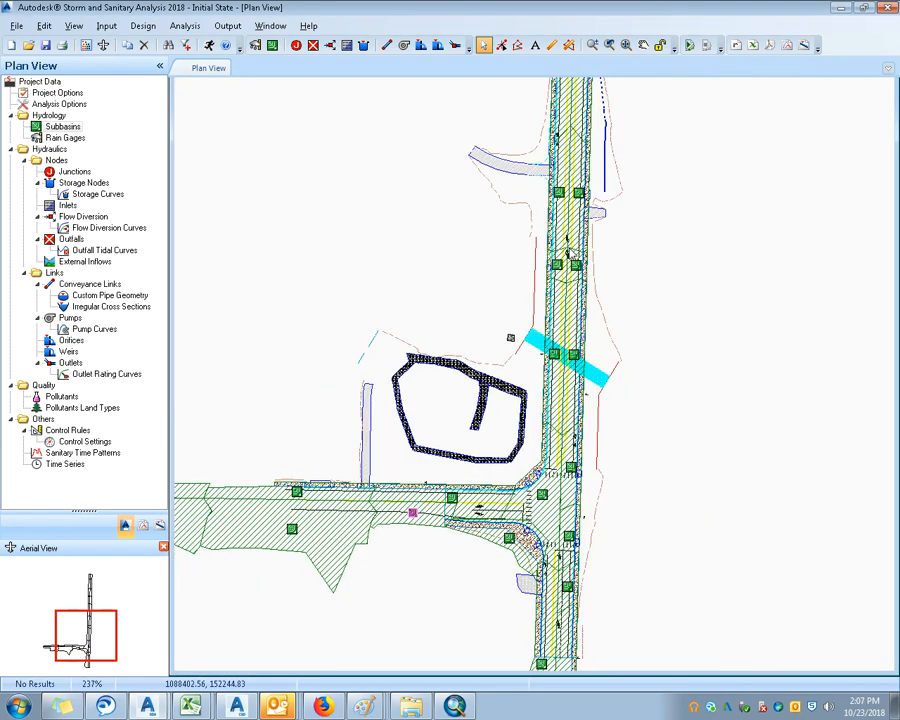
pyautogui.scroll(-1, 579, 239)
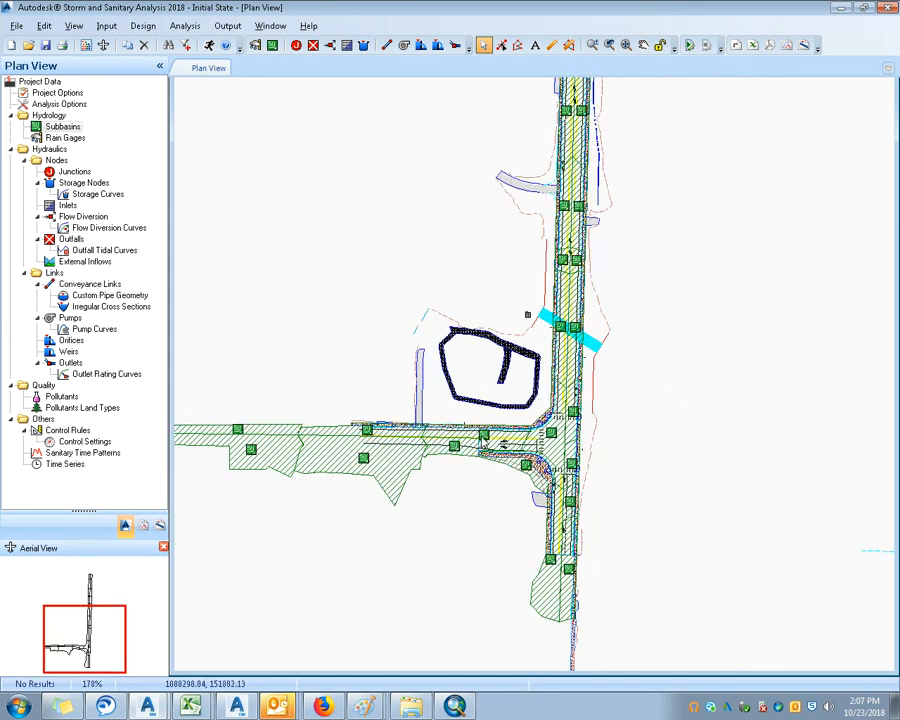
pyautogui.scroll(1, 461, 448)
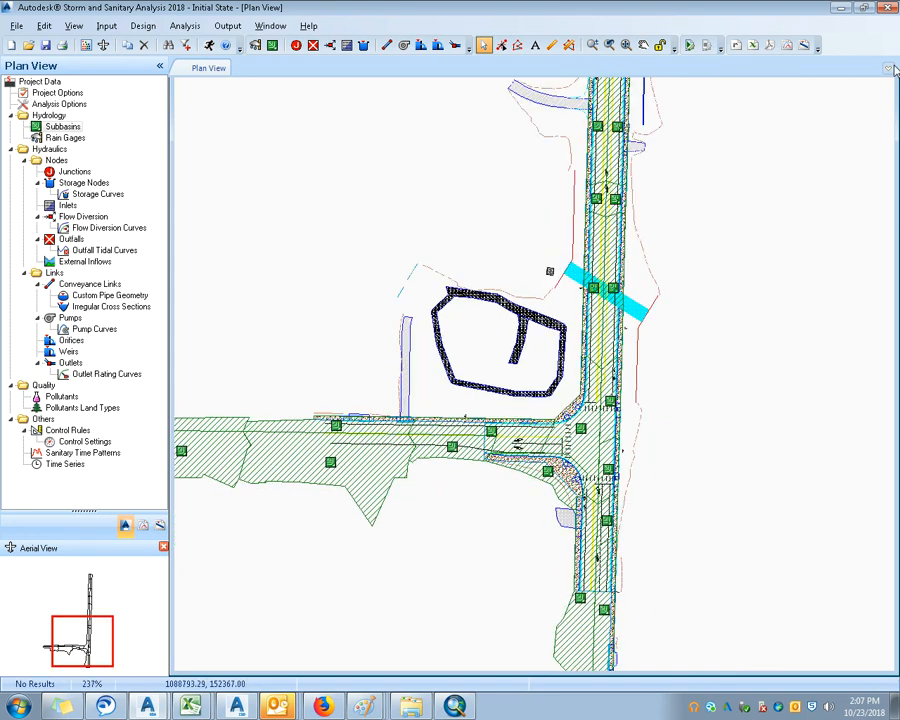
pyautogui.click(893, 11)
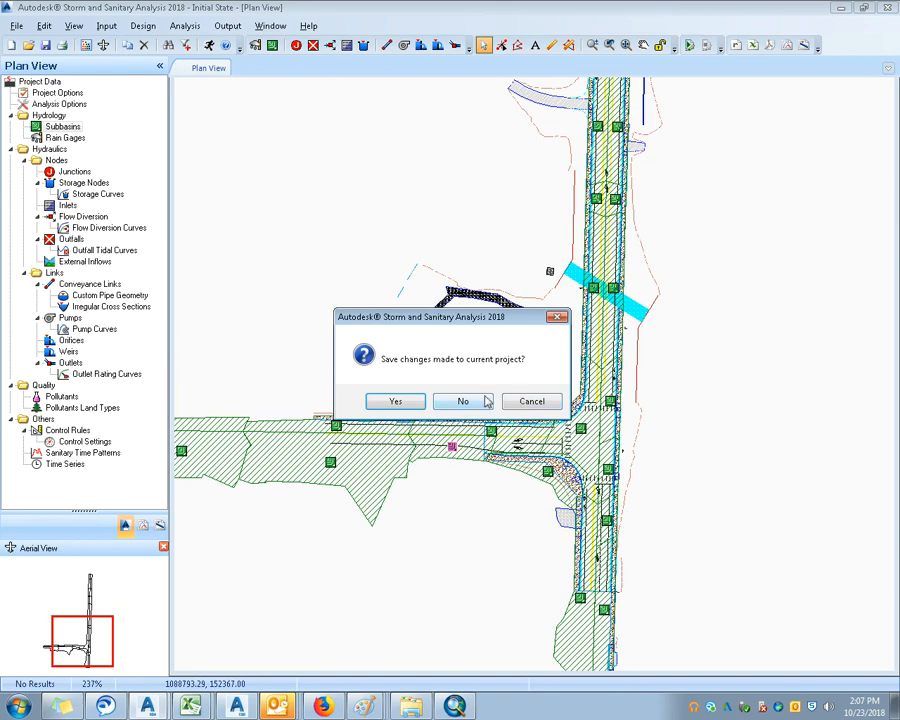
pyautogui.click(480, 402)
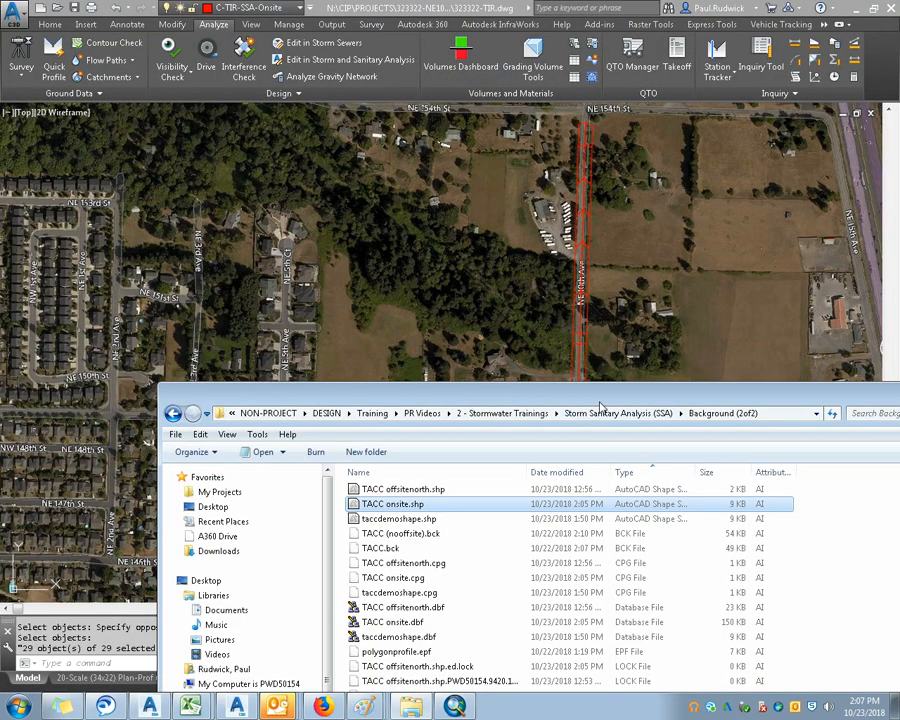
# Step: Close the file explorer window and start a new project in the other Storm and Sanitary Analysis session, discarding its changes
pyautogui.moveTo(577, 391); pyautogui.dragTo(352, 246)
pyautogui.click(760, 249)
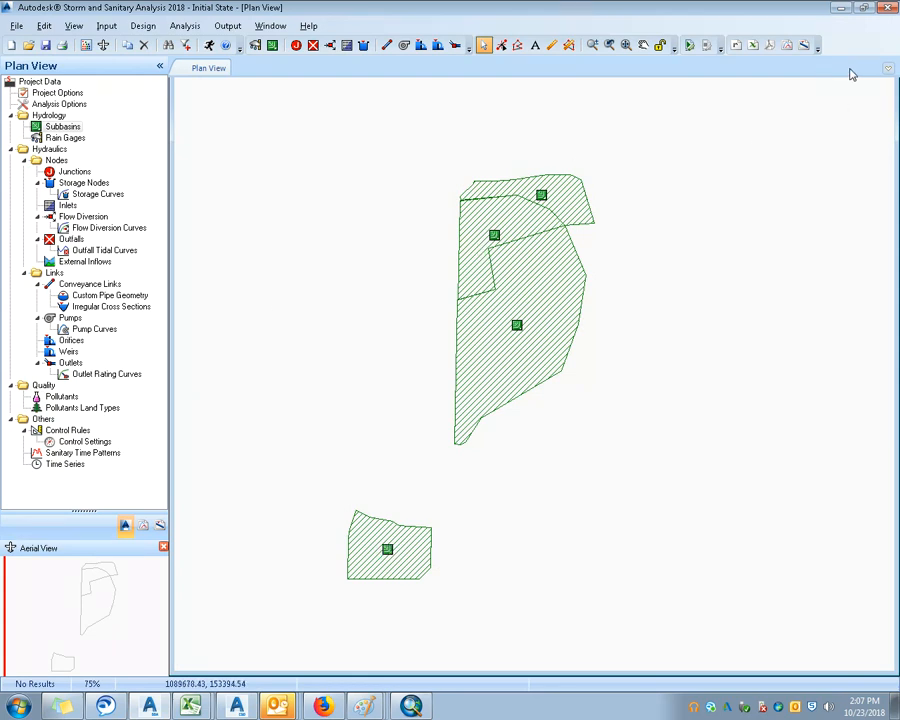
pyautogui.click(10, 45)
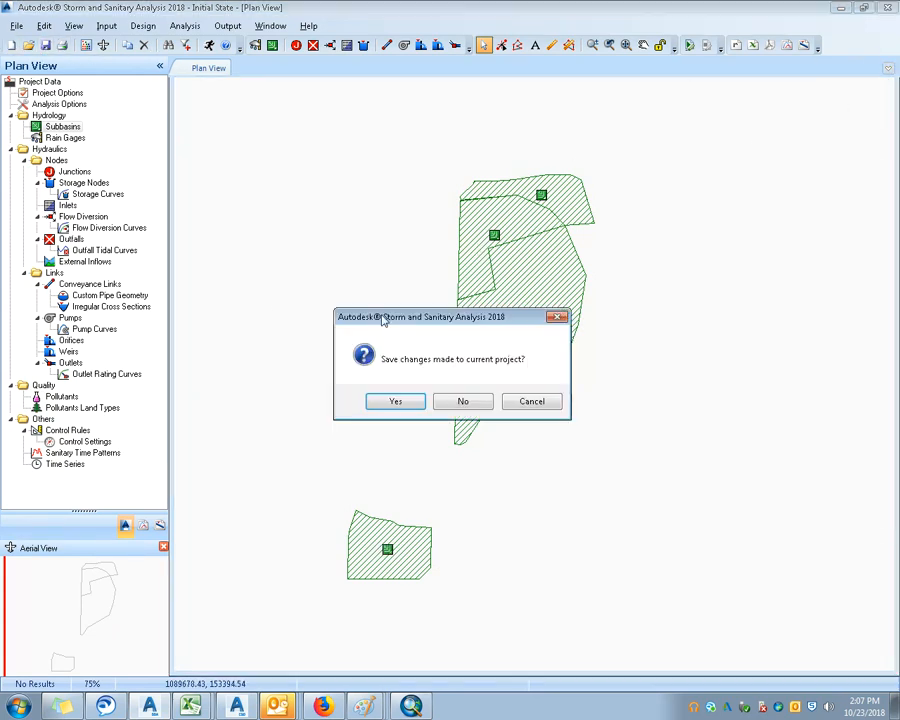
pyautogui.click(457, 402)
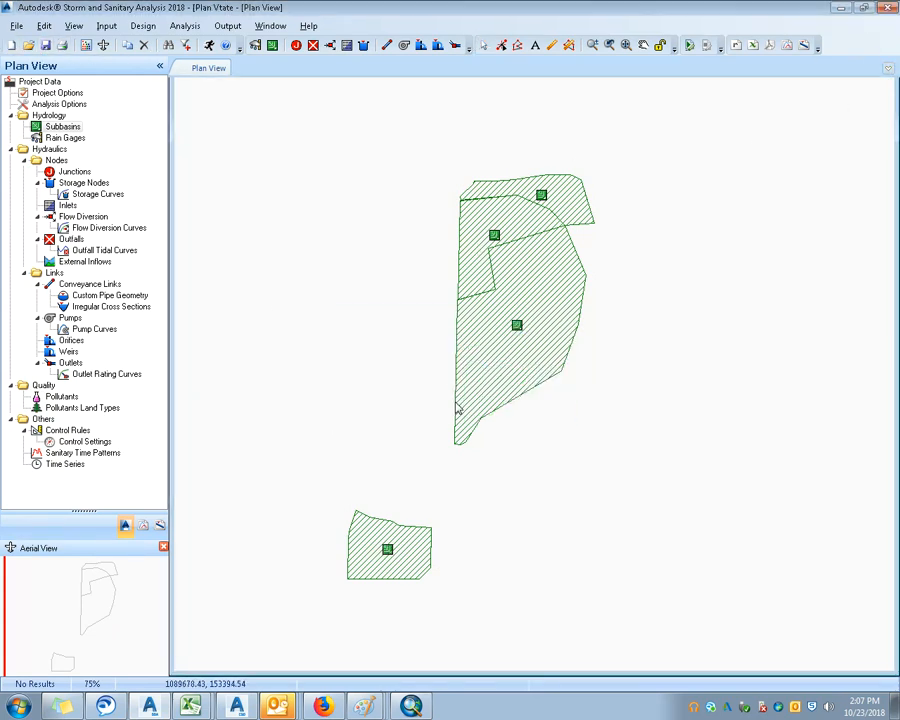
pyautogui.click(16, 25)
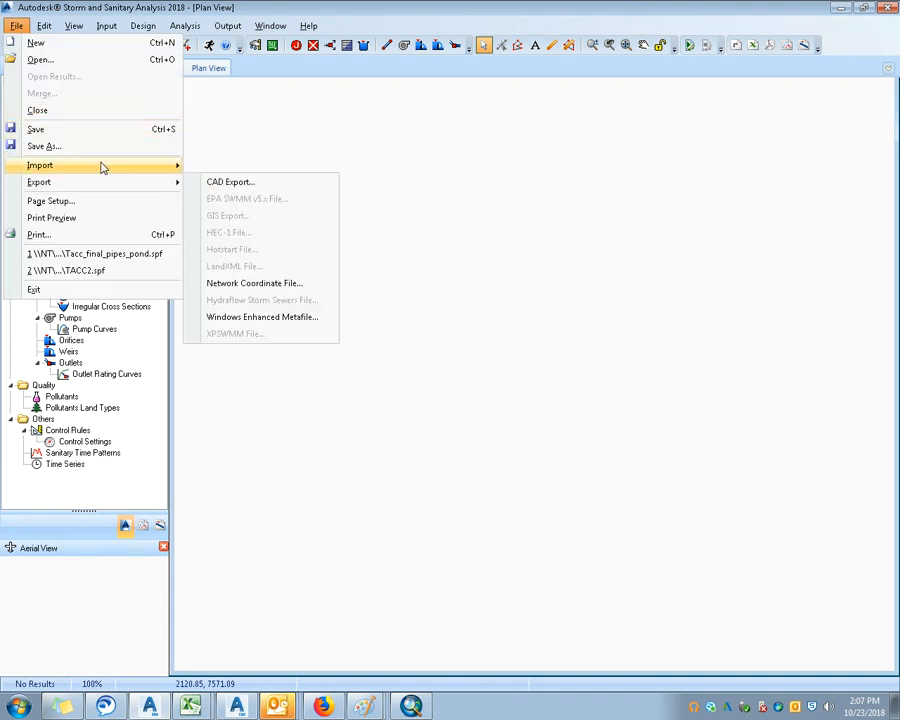
pyautogui.moveTo(103, 166)
pyautogui.click(224, 204)
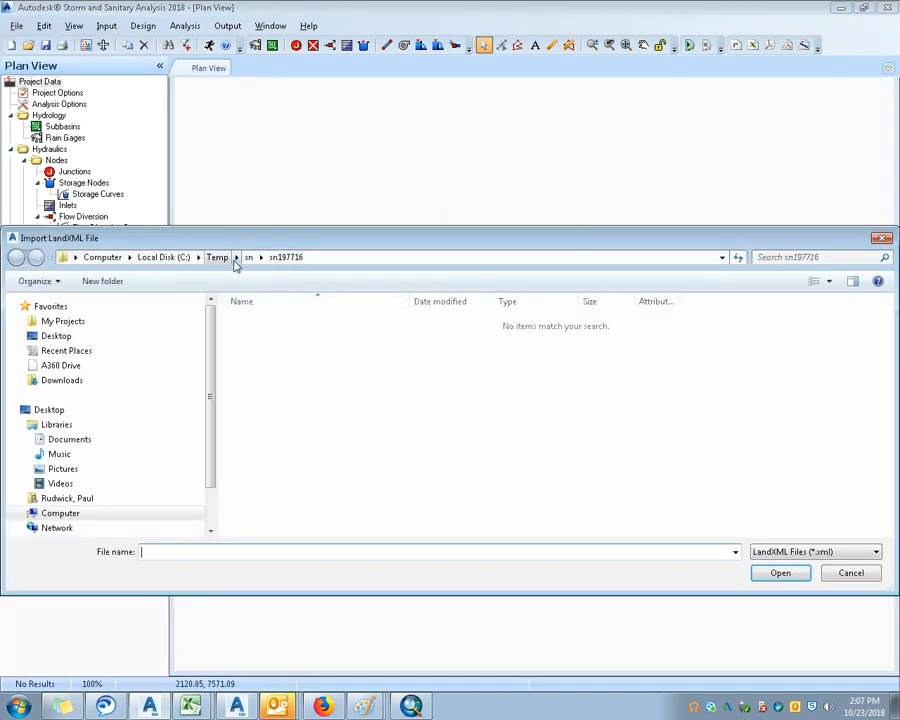
pyautogui.moveTo(265, 233); pyautogui.dragTo(361, 181)
pyautogui.click(182, 299)
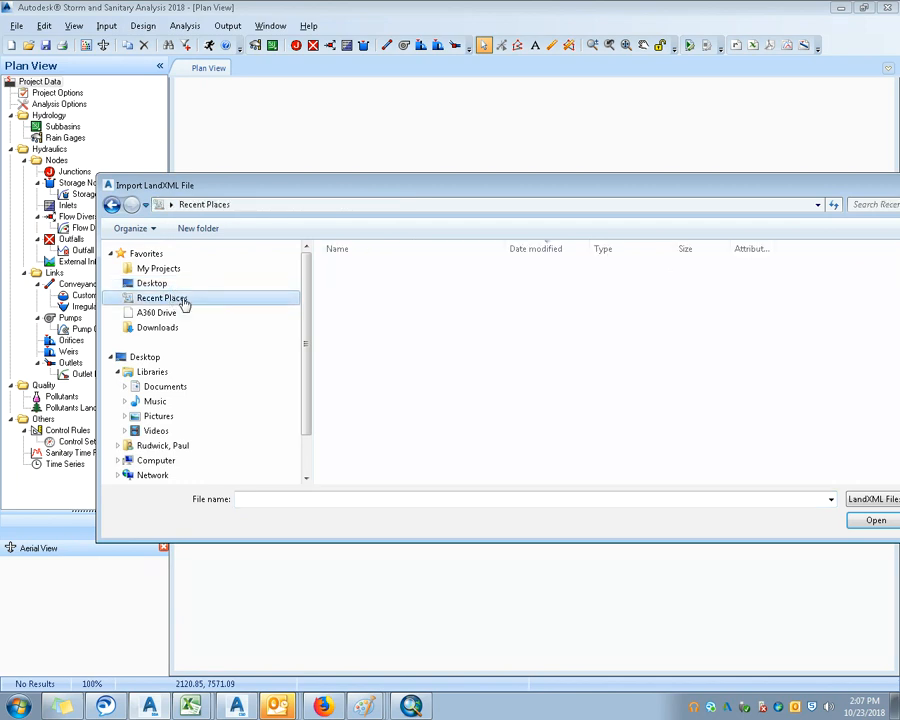
pyautogui.doubleClick(416, 270)
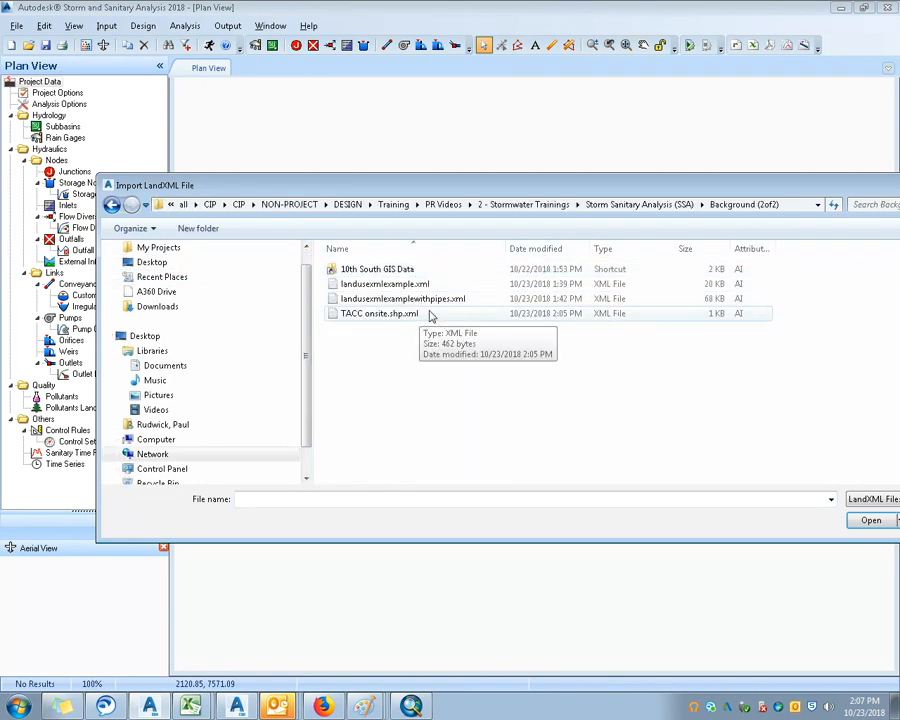
pyautogui.click(412, 299)
pyautogui.click(425, 313)
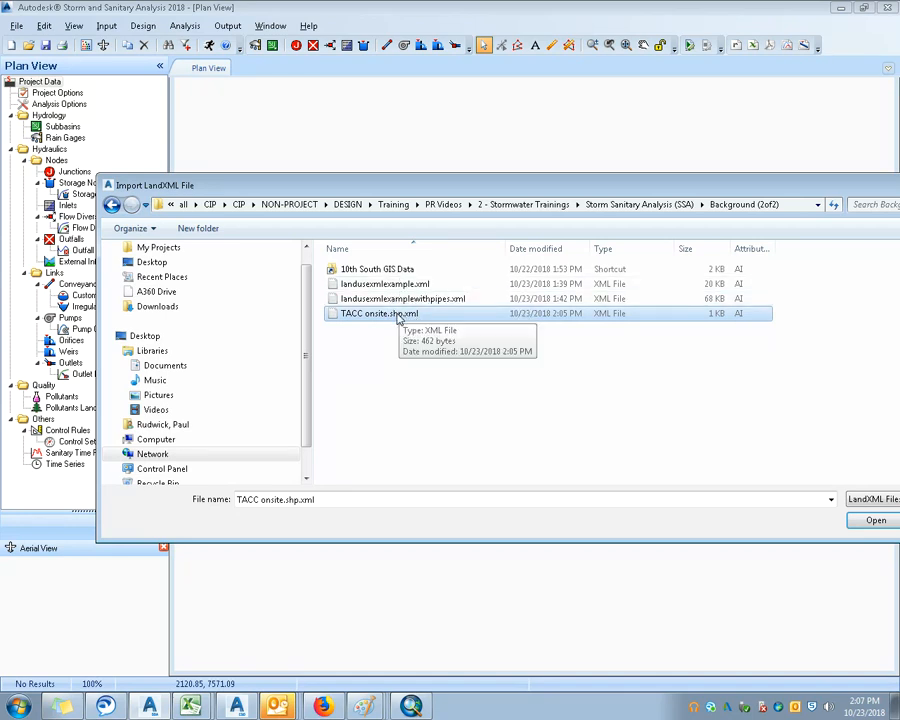
pyautogui.moveTo(805, 190); pyautogui.dragTo(709, 188)
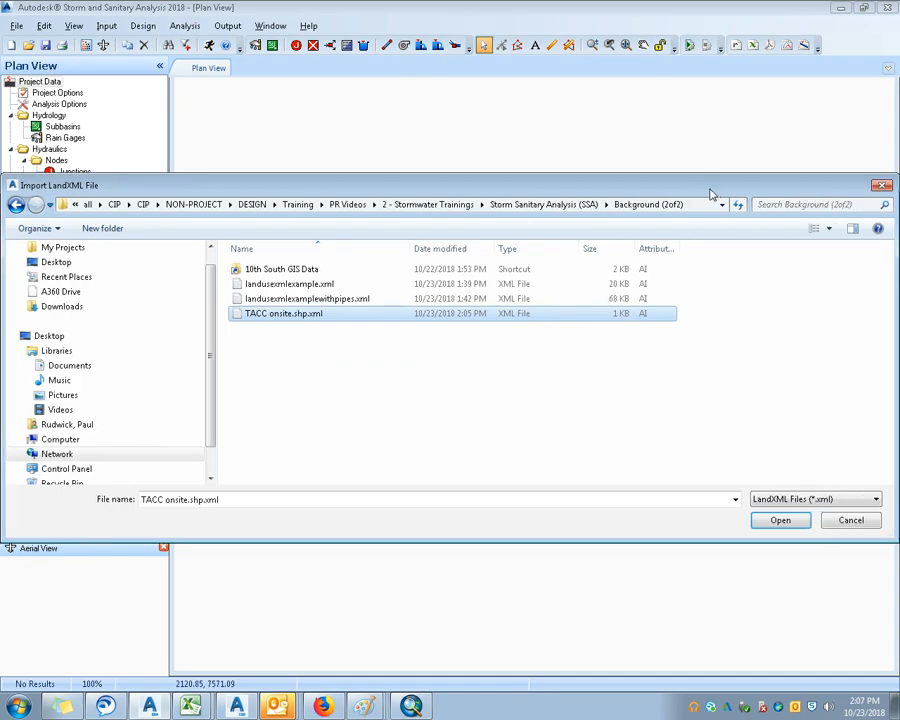
pyautogui.click(851, 519)
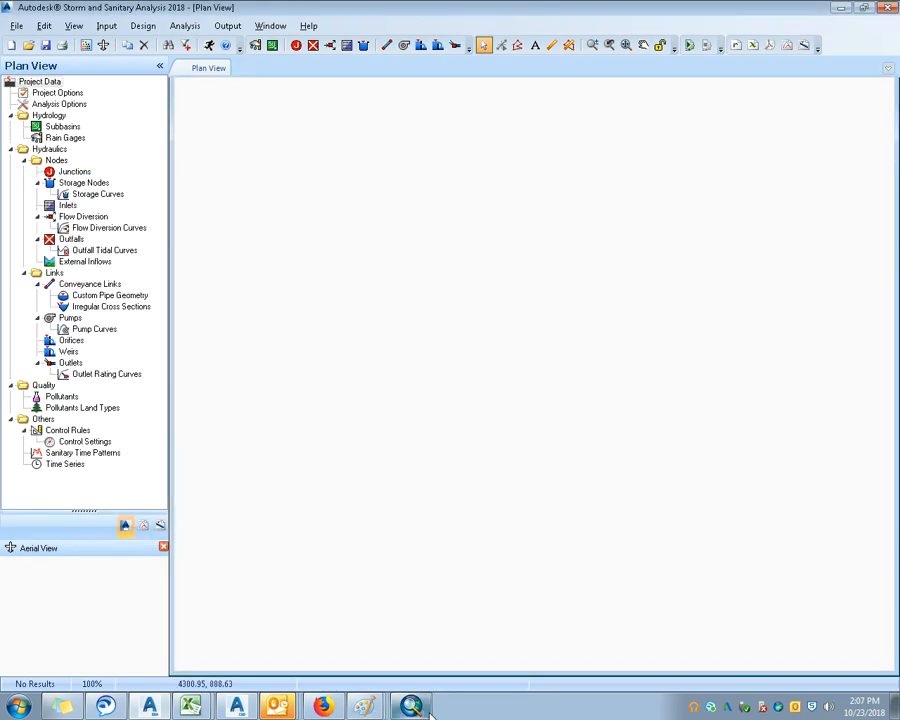
# Step: Switch to the 323322-TIR drawing in Civil 3D and restore its previous layer state with LAYERP
pyautogui.click(238, 707)
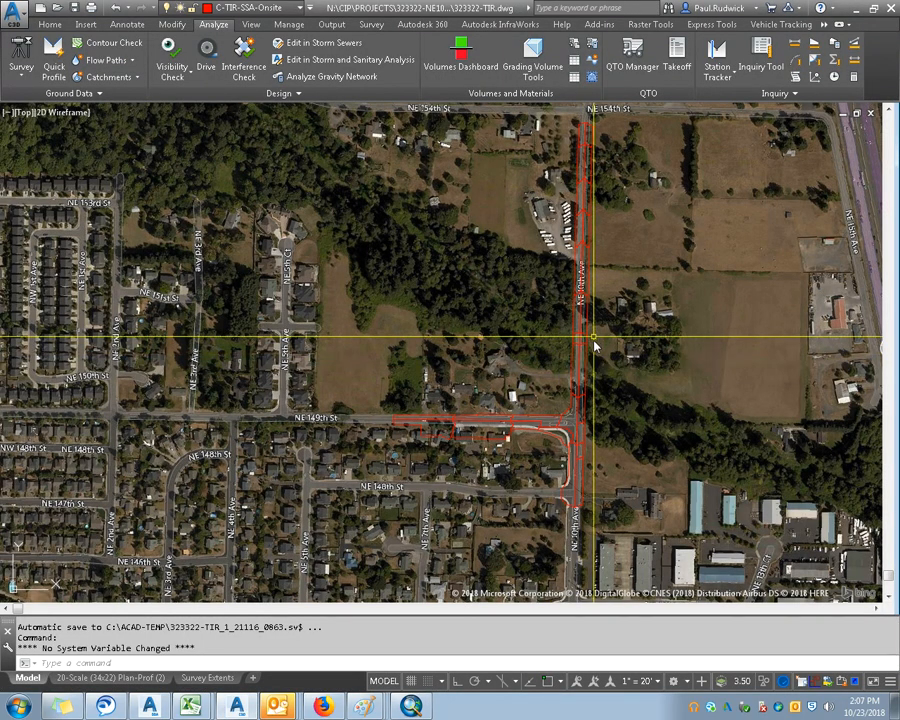
pyautogui.scroll(5, 581, 370)
pyautogui.scroll(2, 587, 363)
pyautogui.write('l')
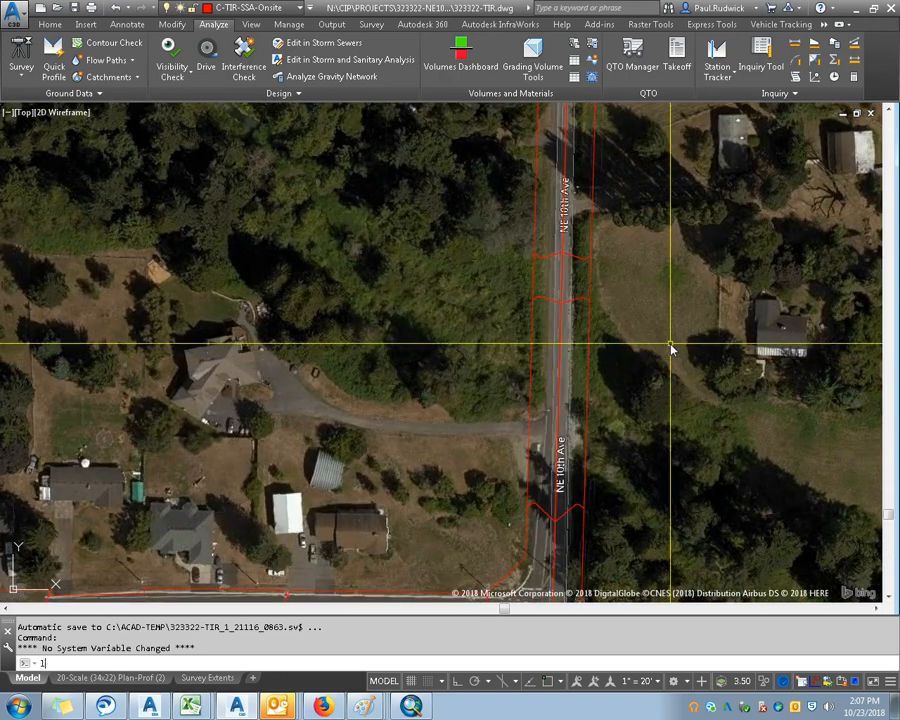
pyautogui.write('ayerp')
pyautogui.press('Return')
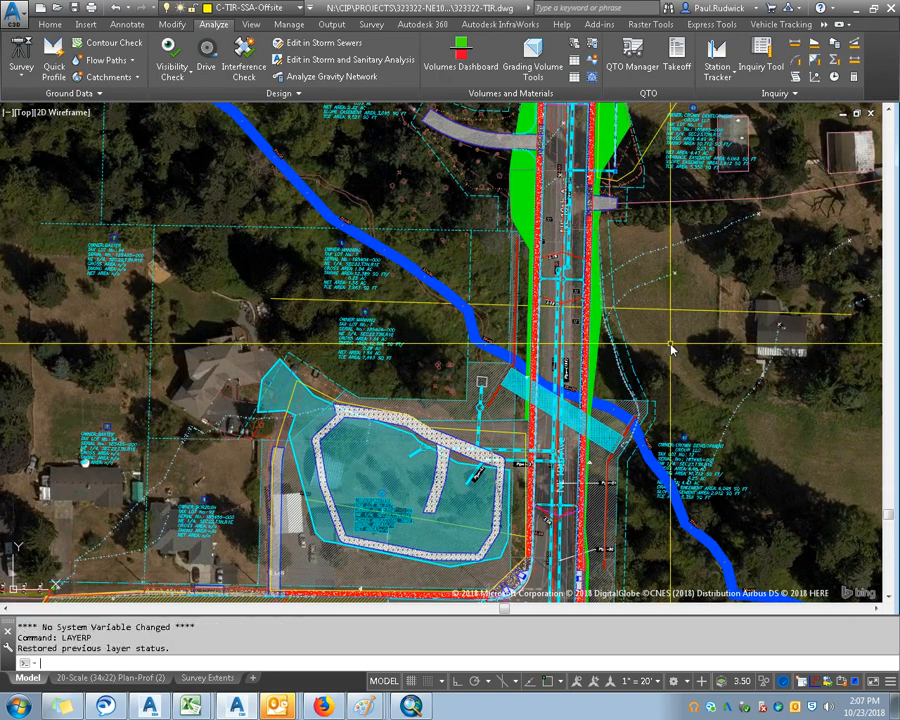
# Step: Export the existing, offsite and onsite storm sewer networks from the drawing to a new project in Storm and Sanitary Analysis
pyautogui.scroll(2, 763, 288)
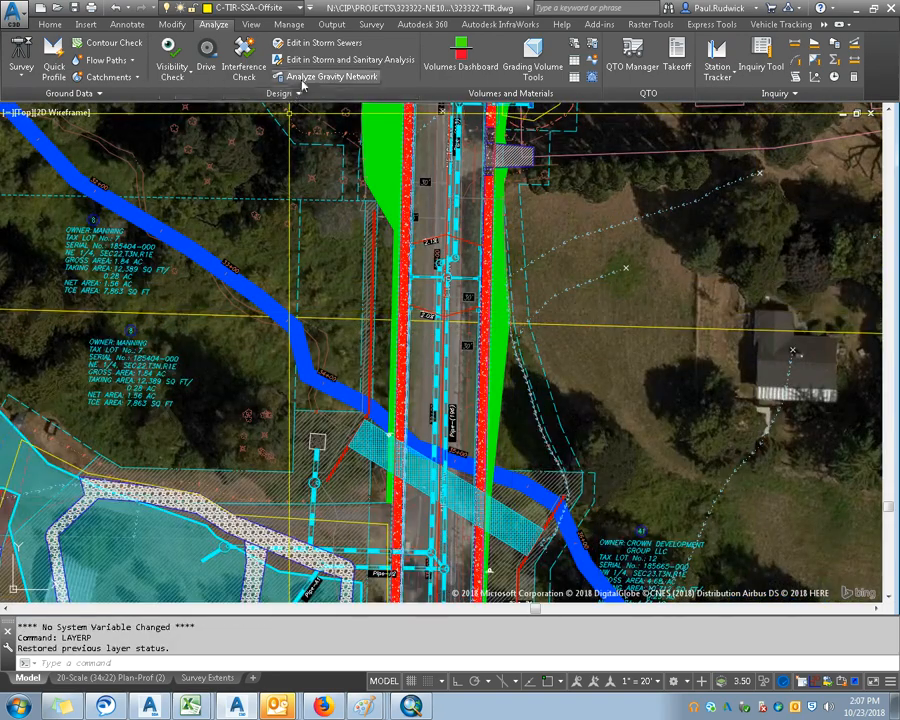
pyautogui.click(446, 378)
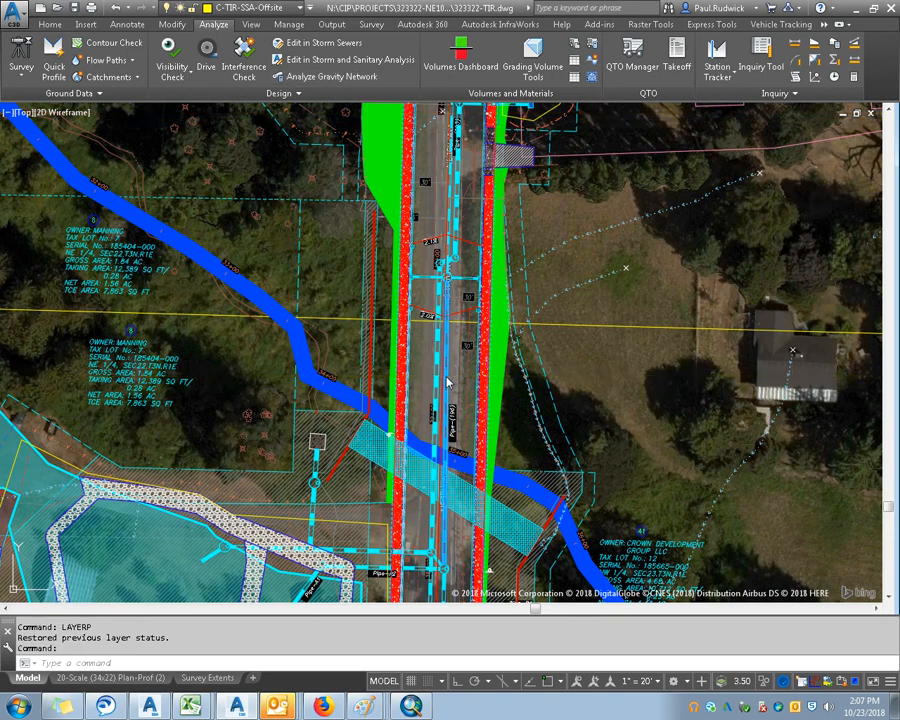
pyautogui.rightClick(446, 377)
pyautogui.click(696, 61)
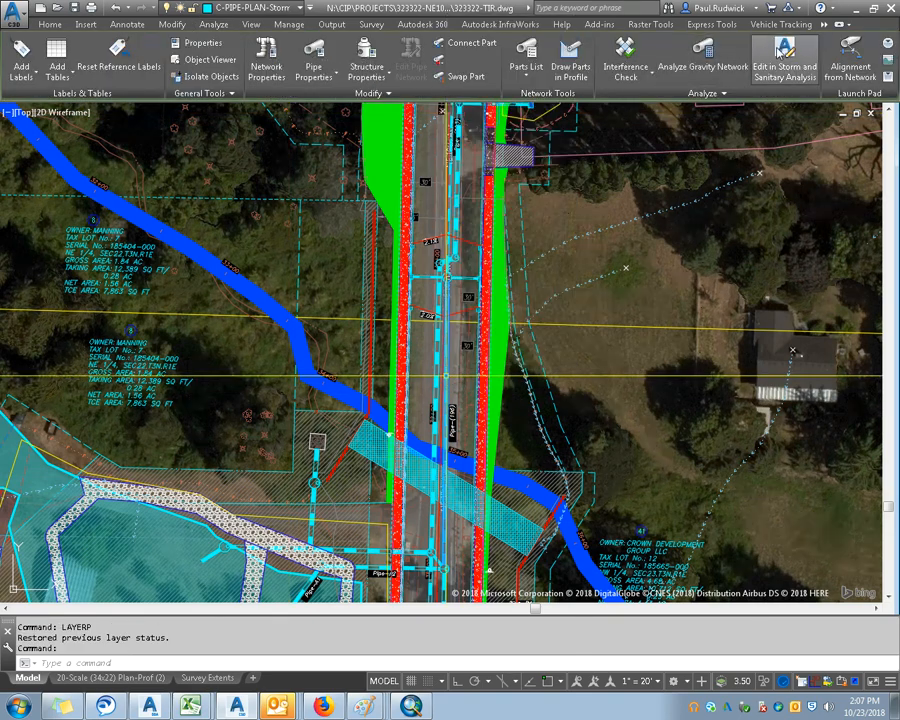
pyautogui.click(784, 55)
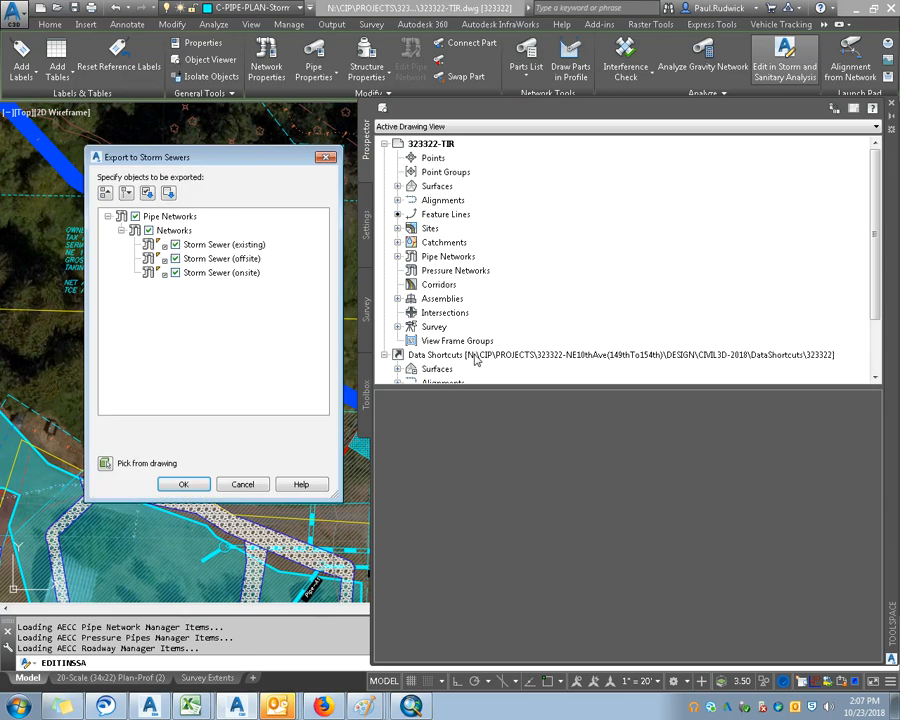
pyautogui.click(209, 485)
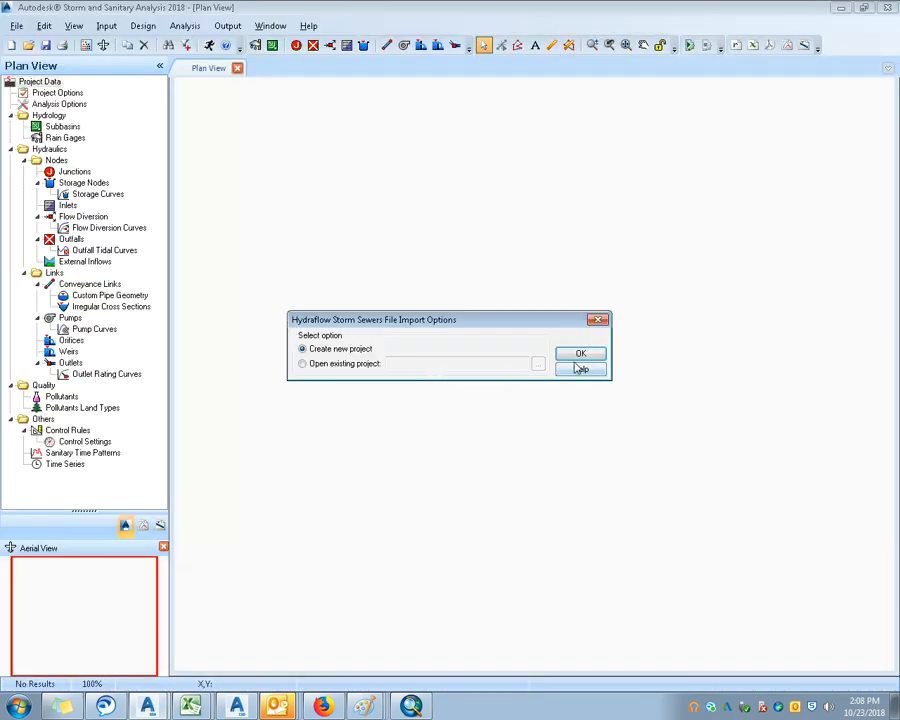
pyautogui.click(580, 354)
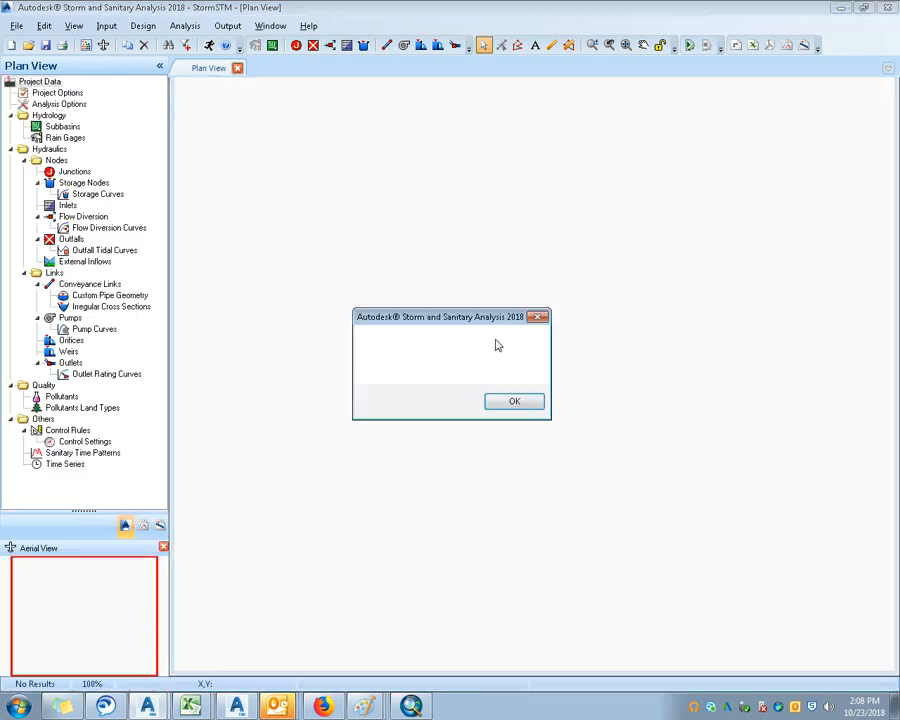
pyautogui.click(515, 400)
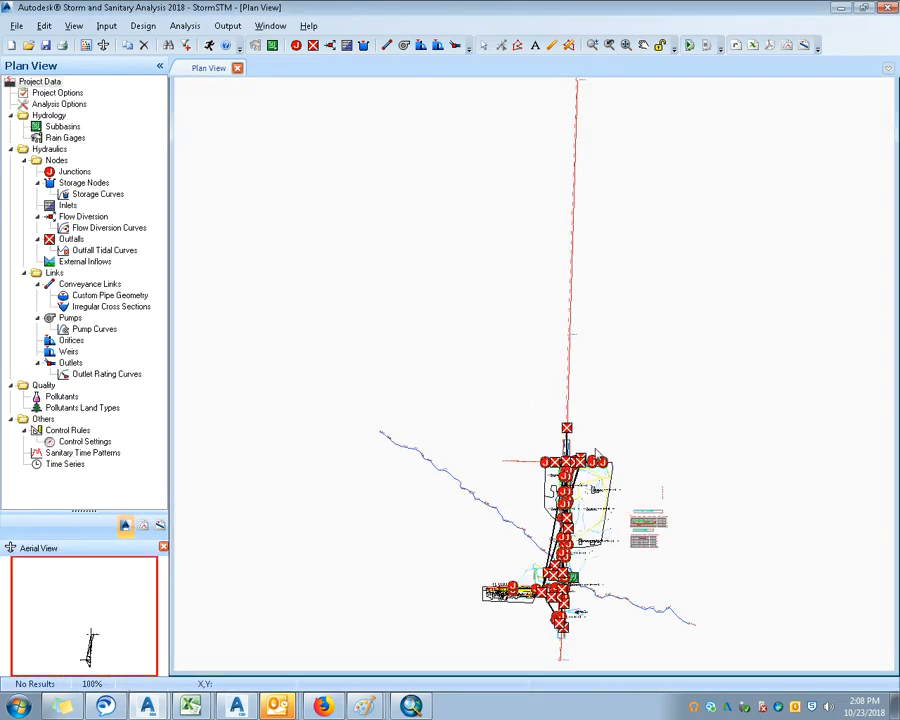
pyautogui.click(577, 404)
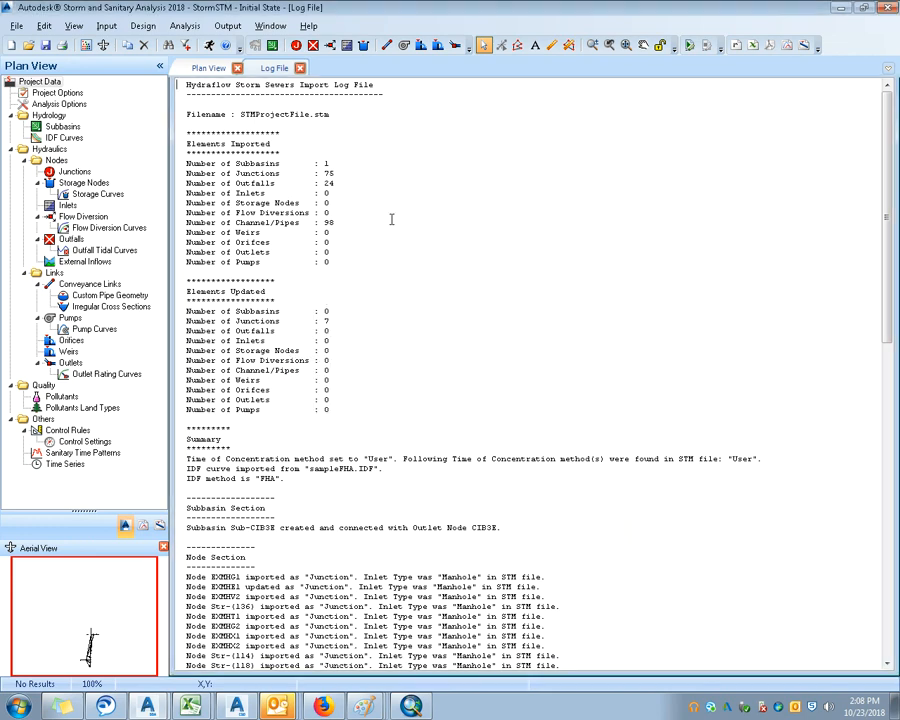
# Step: Examine the imported pipe network in the plan view, checking the outfalls and the long links running across the site
pyautogui.click(210, 68)
pyautogui.scroll(2, 516, 462)
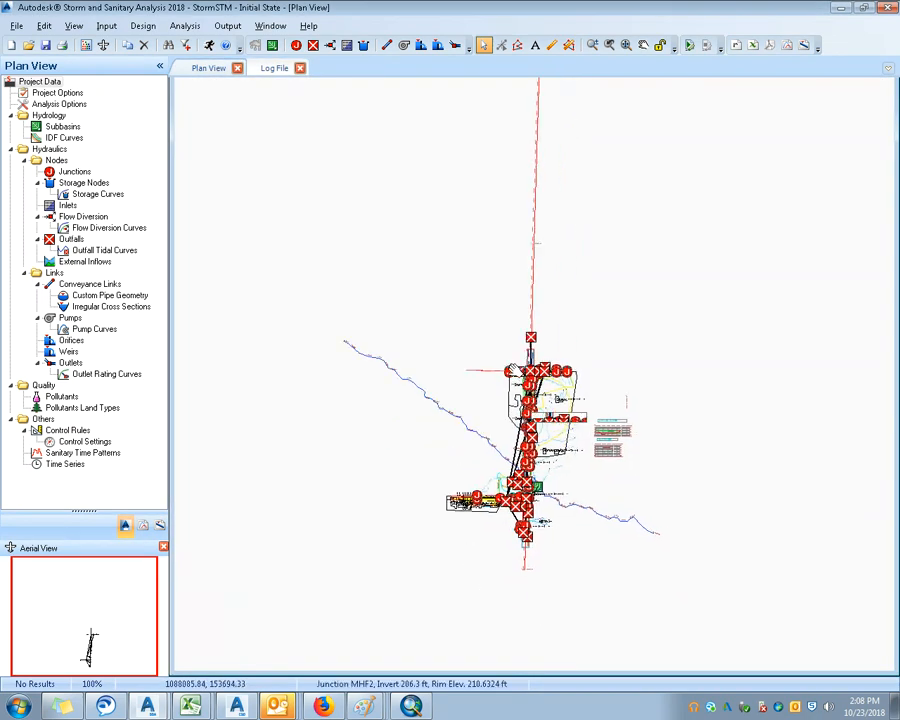
pyautogui.scroll(4, 518, 463)
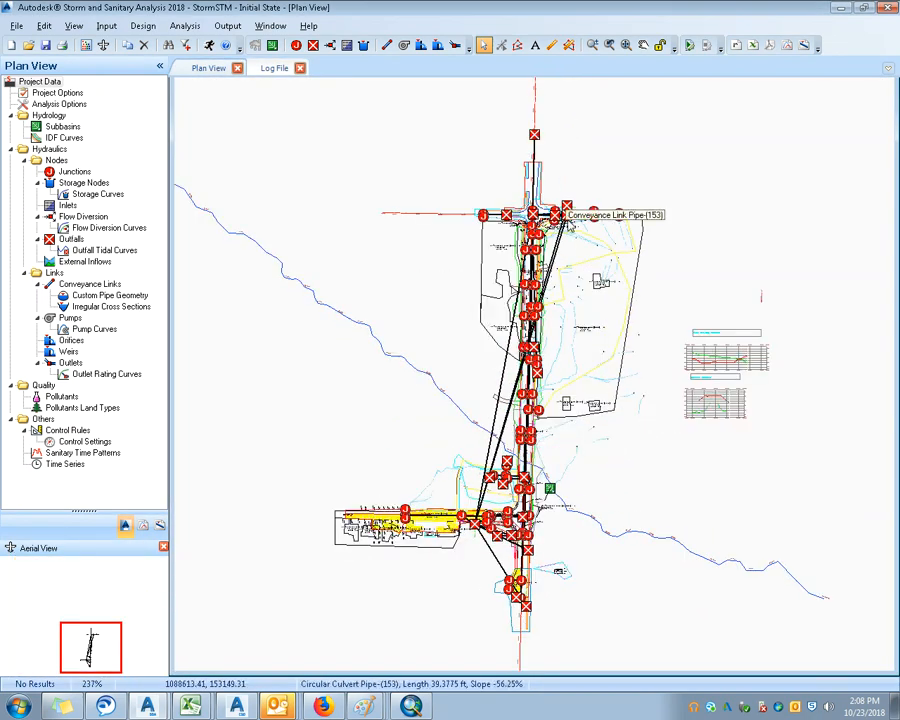
pyautogui.scroll(4, 482, 518)
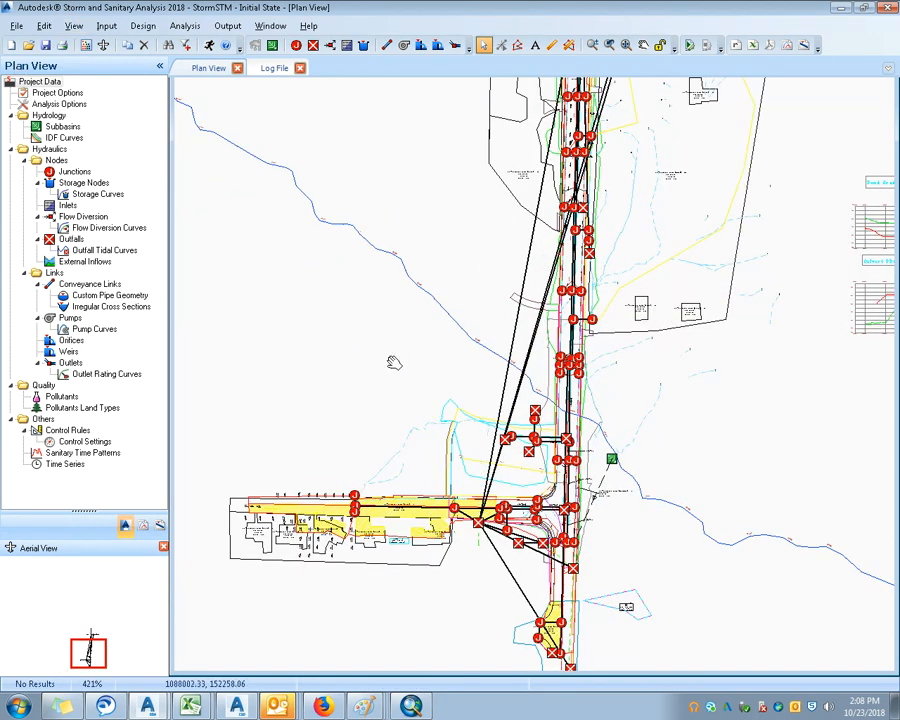
pyautogui.moveTo(400, 364); pyautogui.dragTo(330, 353)
pyautogui.scroll(1, 325, 351)
pyautogui.scroll(-2, 413, 537)
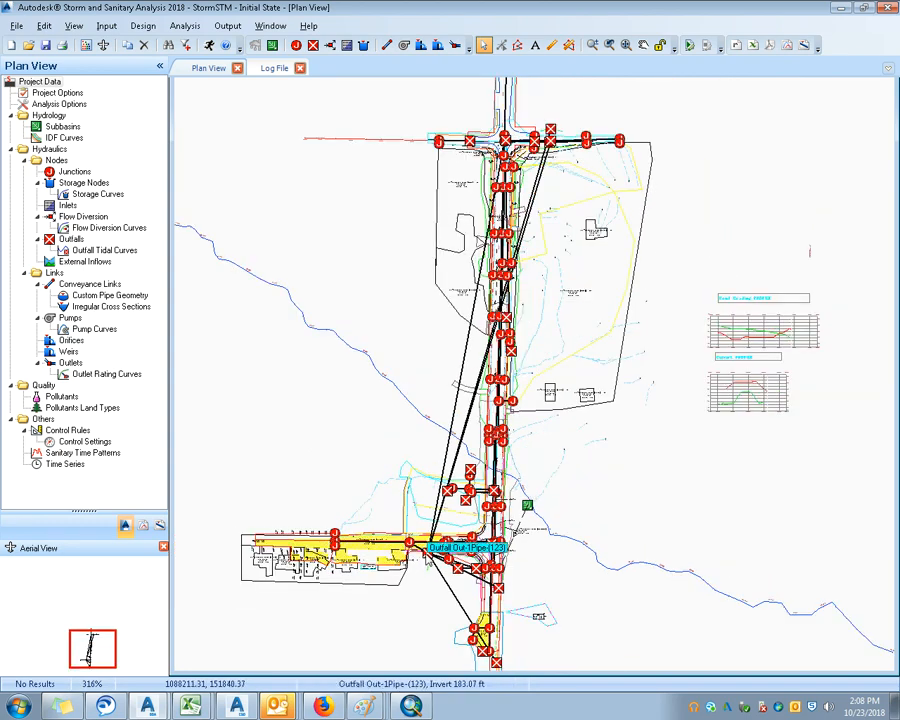
pyautogui.scroll(1, 428, 556)
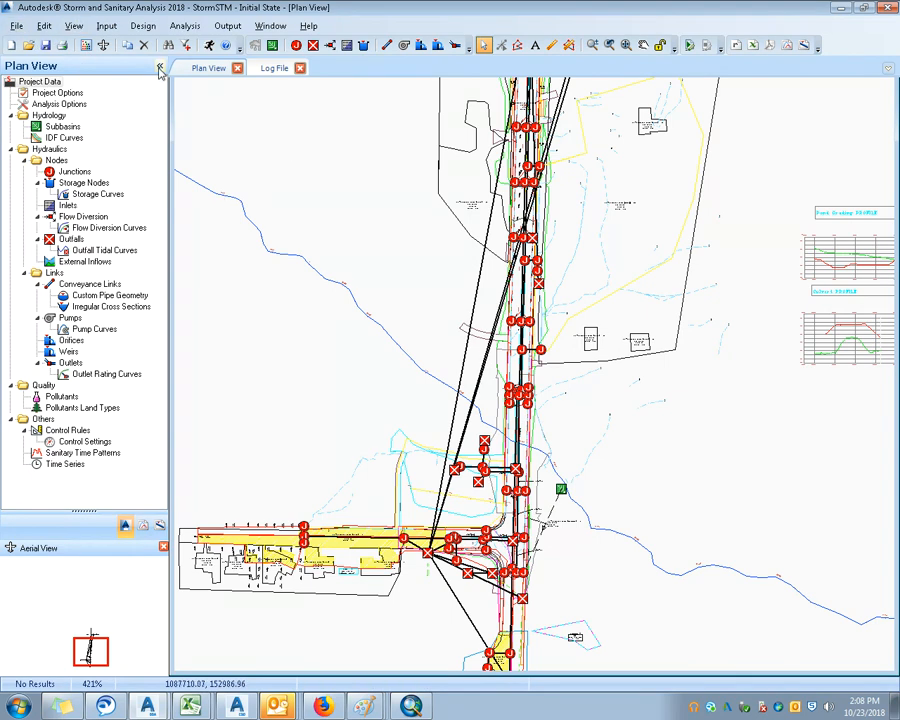
# Step: Unload the background CAD drawing from the project with the Layer Manager
pyautogui.click(16, 26)
pyautogui.moveTo(66, 168)
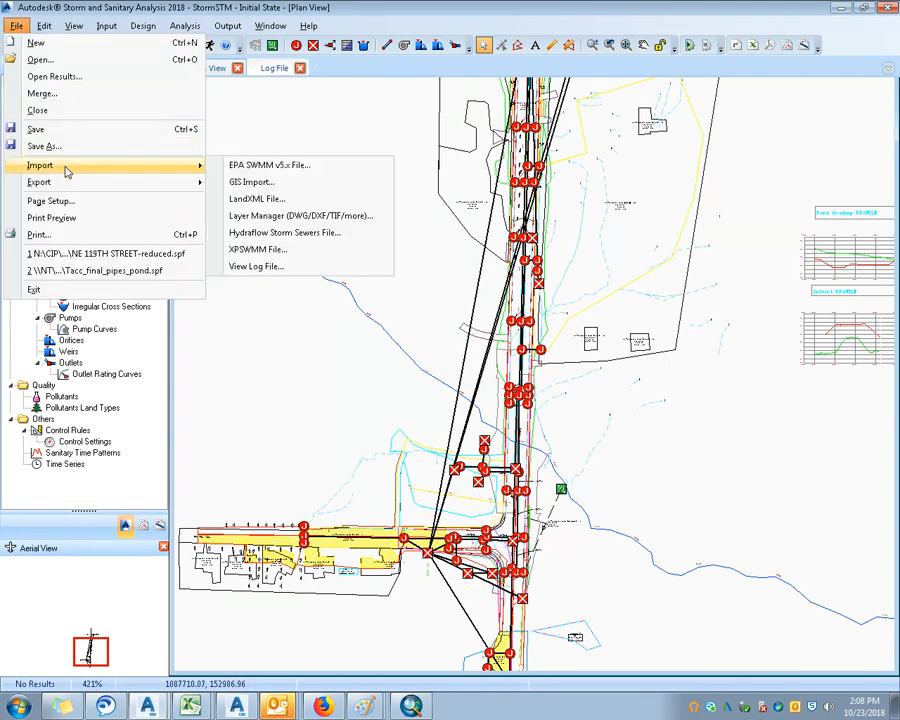
pyautogui.click(291, 218)
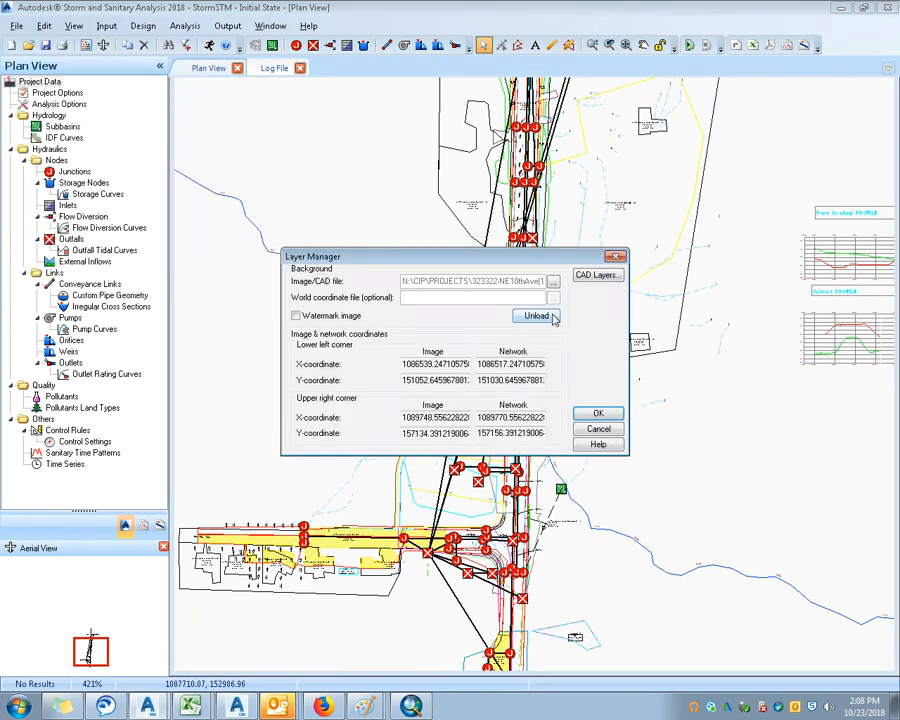
pyautogui.click(537, 315)
pyautogui.click(608, 418)
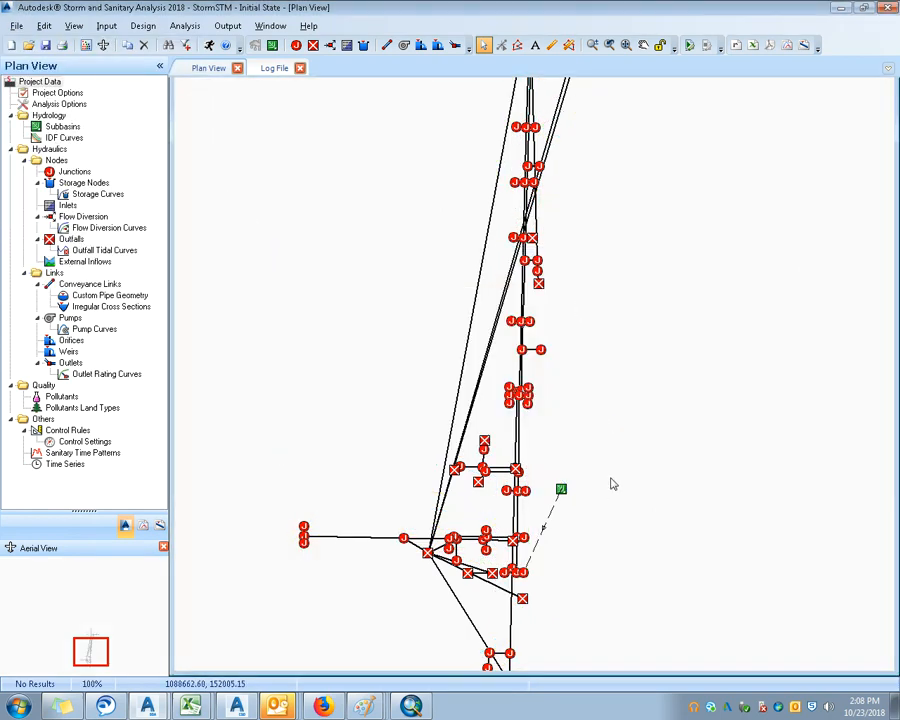
# Step: Start a GIS import and choose TACC onsite.shp from the Background (2of2) folder as the subbasin shapefile
pyautogui.moveTo(610, 480); pyautogui.dragTo(514, 276)
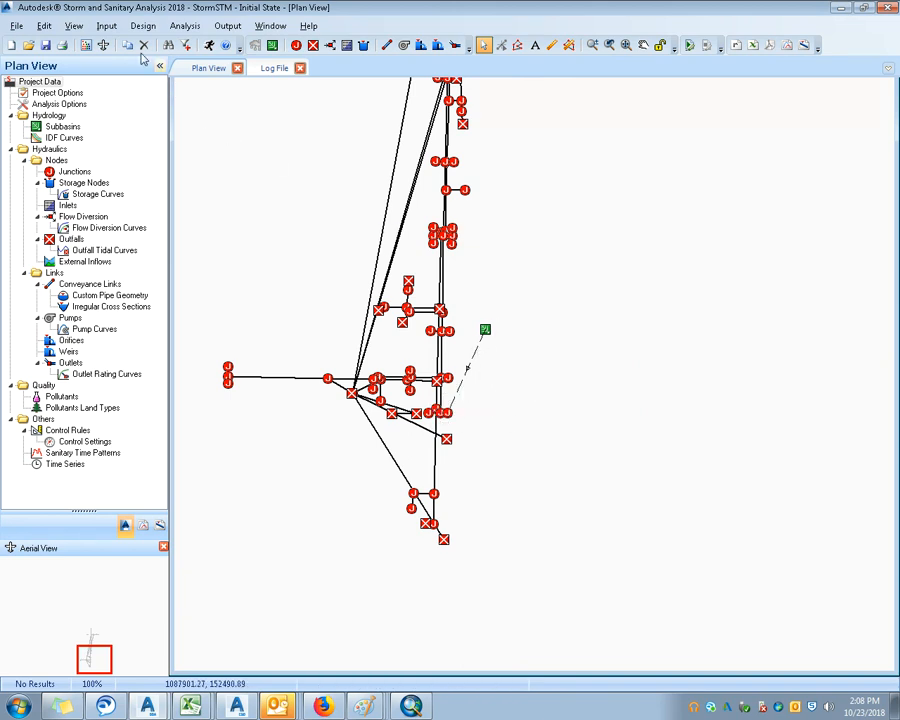
pyautogui.click(17, 27)
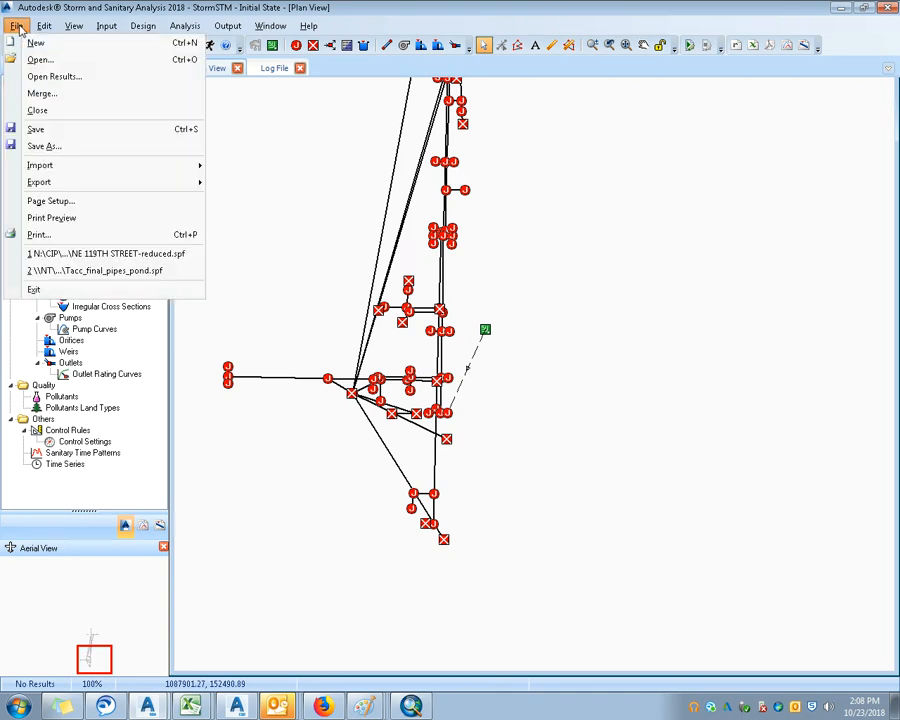
pyautogui.moveTo(58, 165)
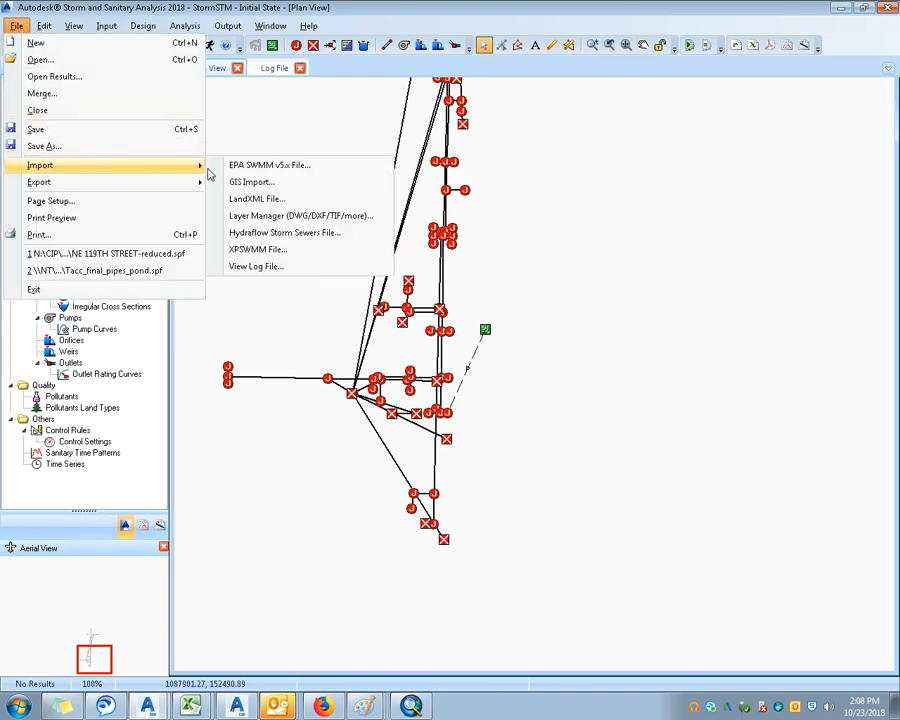
pyautogui.click(258, 184)
pyautogui.click(584, 443)
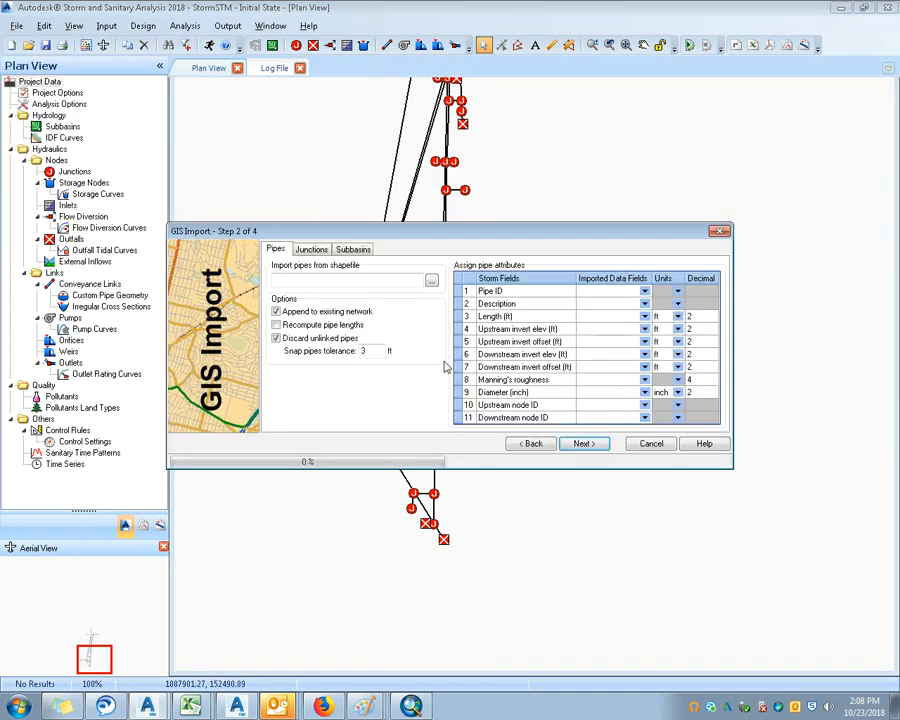
pyautogui.click(311, 249)
pyautogui.click(353, 249)
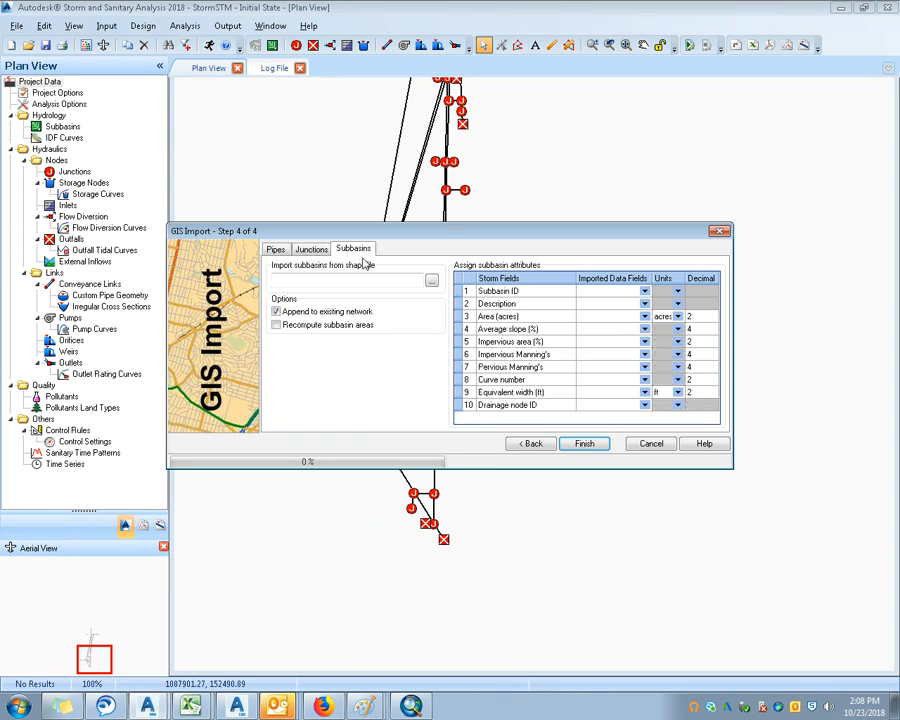
pyautogui.click(431, 281)
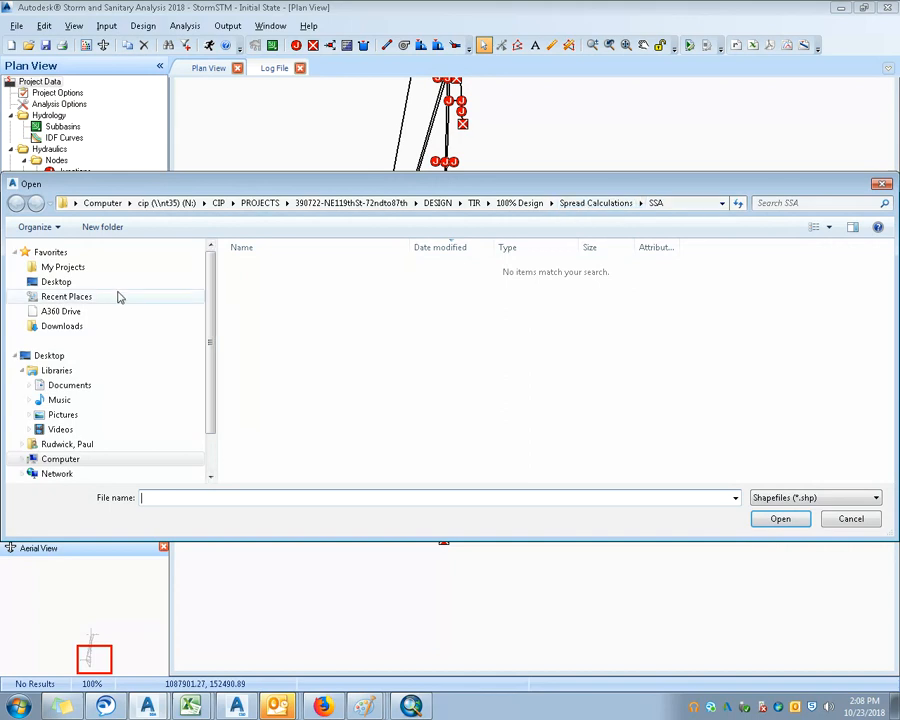
pyautogui.click(66, 296)
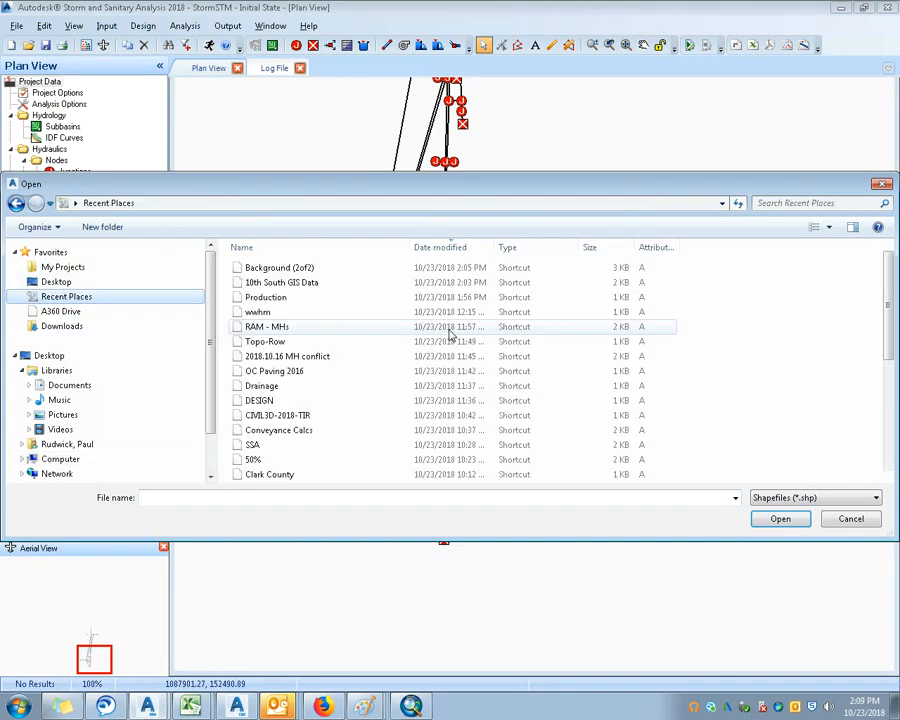
pyautogui.doubleClick(330, 270)
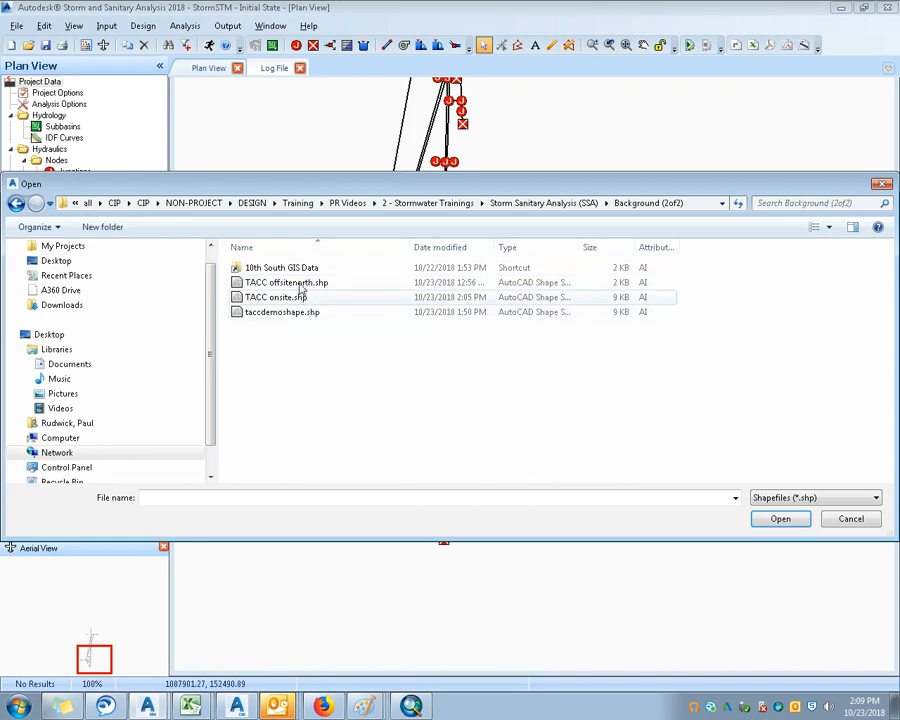
pyautogui.click(310, 283)
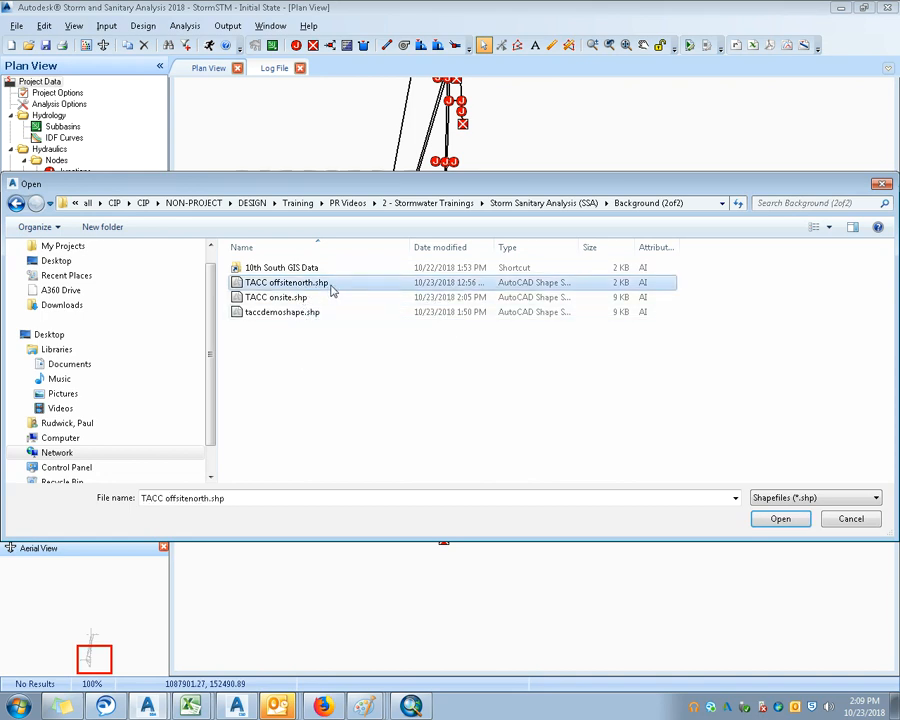
pyautogui.doubleClick(300, 301)
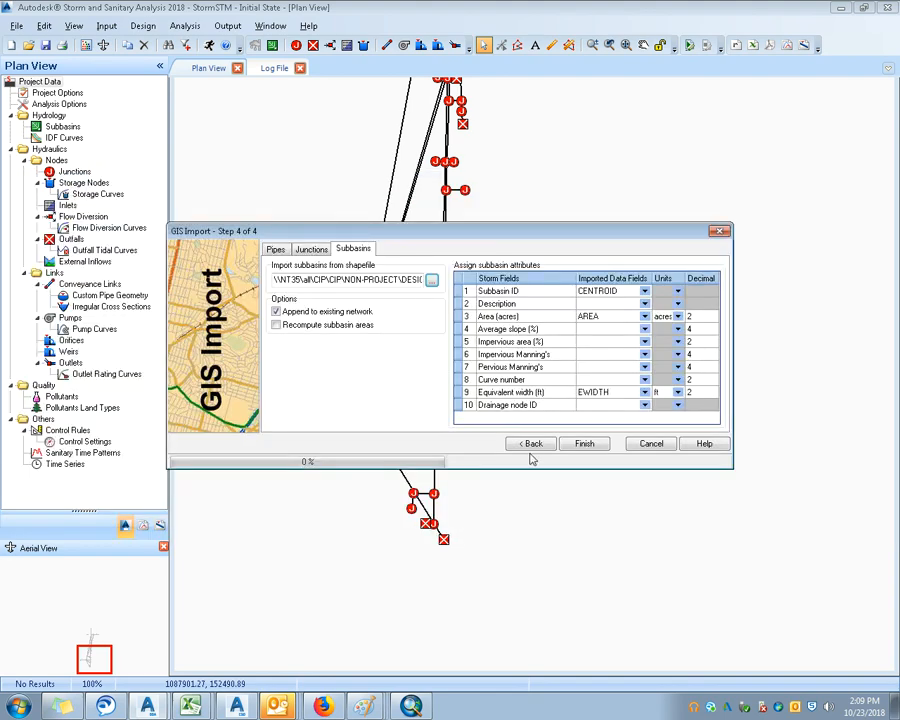
# Step: Match the subbasins' Drainage node ID to the ZSCALE data field and run the import of the onsite subbasins
pyautogui.click(646, 405)
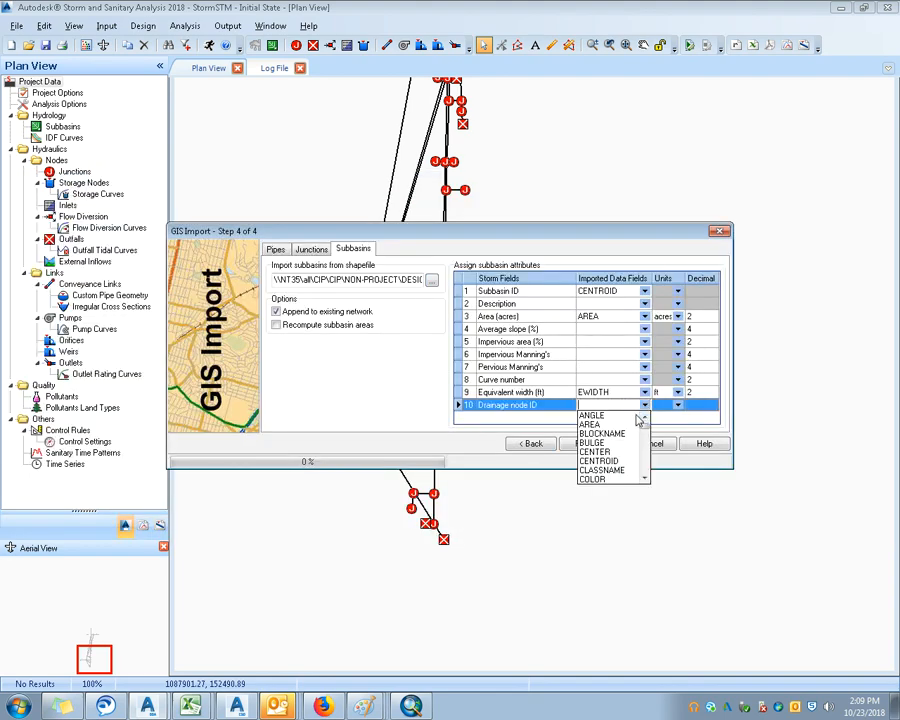
pyautogui.scroll(-10, 630, 460)
pyautogui.click(616, 471)
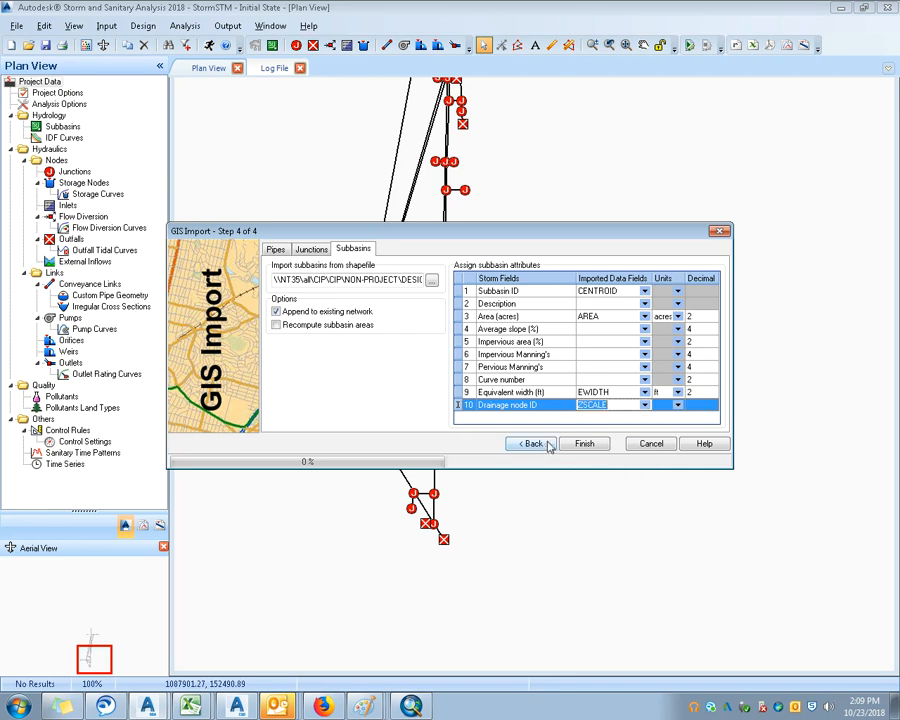
pyautogui.click(580, 446)
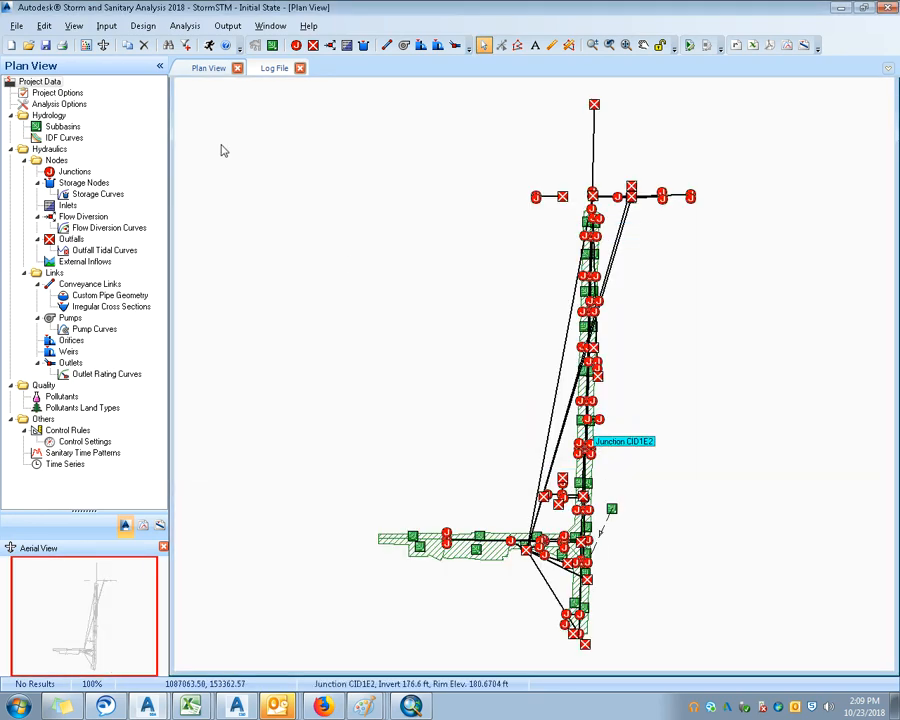
# Step: Import the offsite subbasins from TACC offsitenorth.shp with another GIS import, appending them to the existing network
pyautogui.click(16, 26)
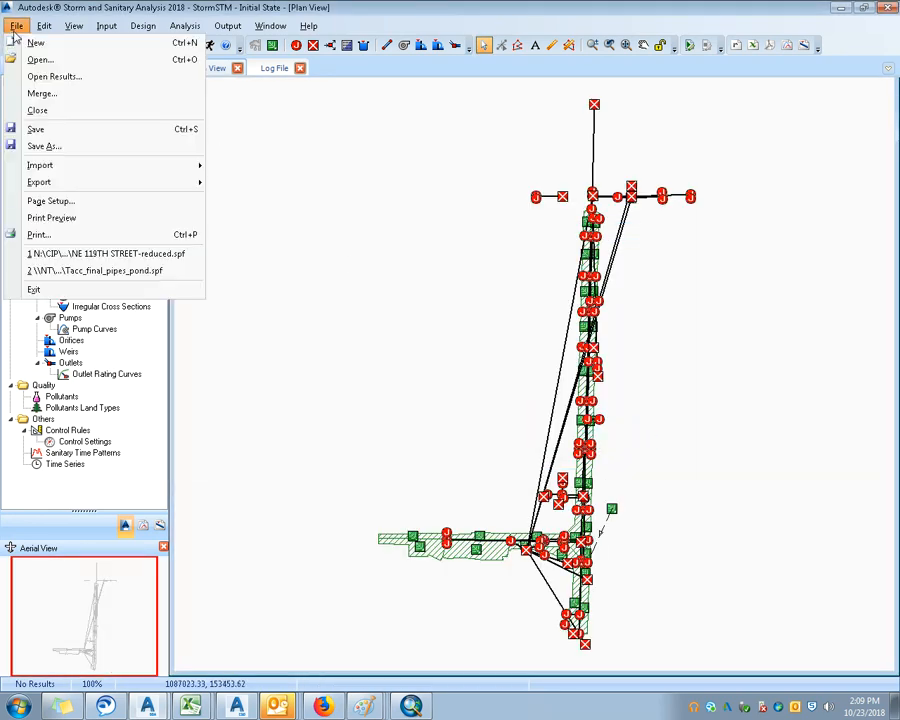
pyautogui.moveTo(85, 172)
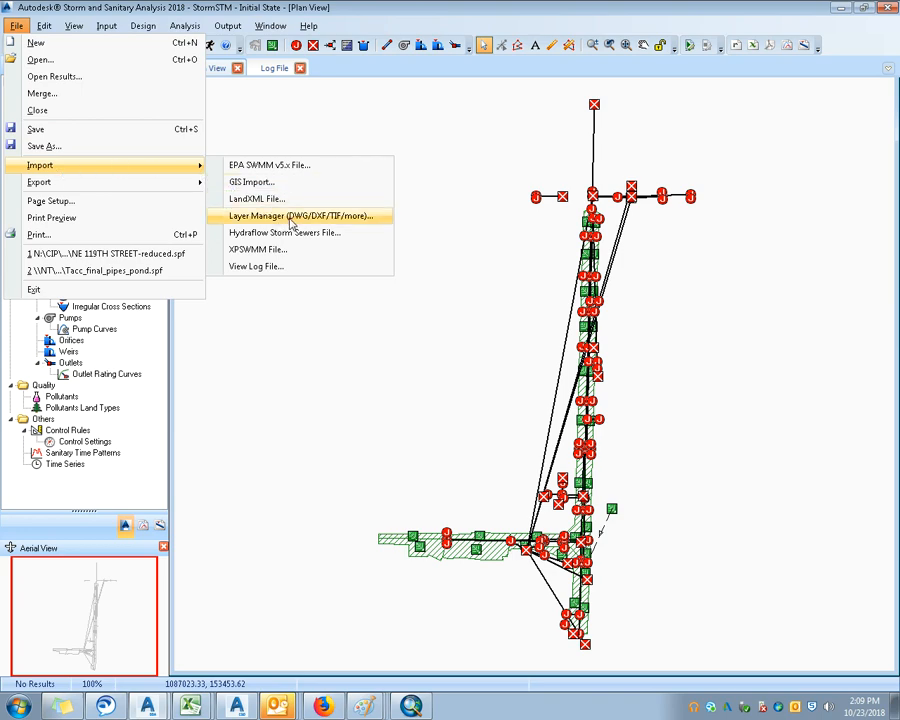
pyautogui.click(283, 184)
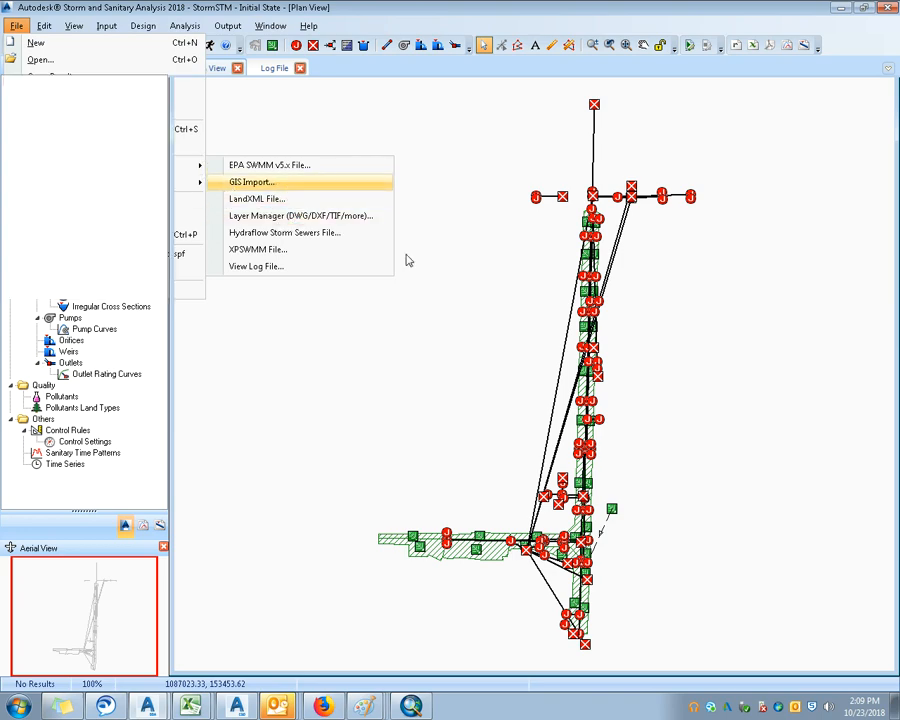
pyautogui.click(583, 443)
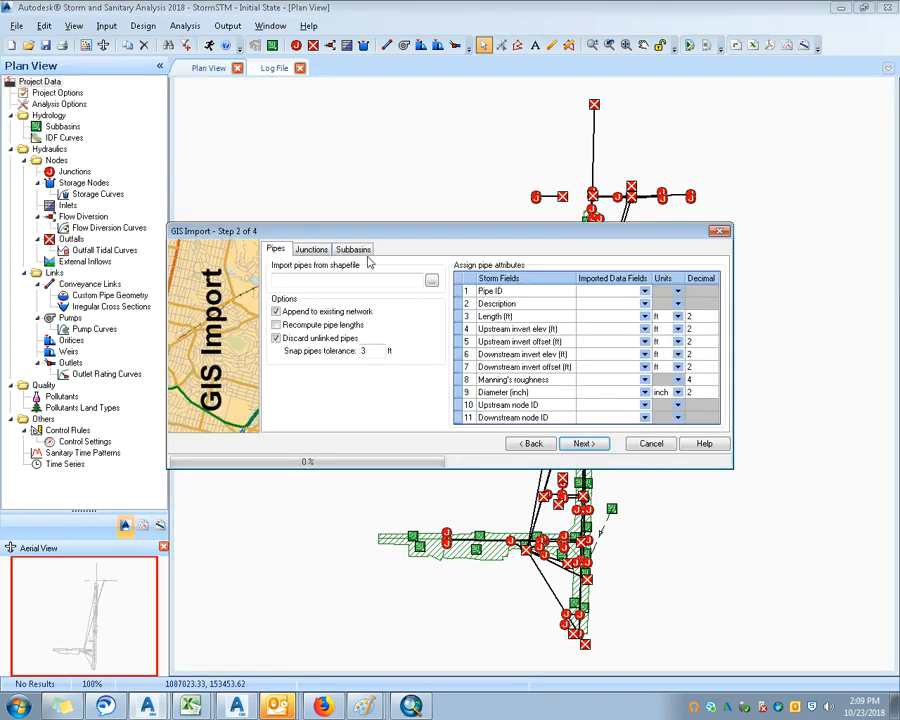
pyautogui.click(431, 284)
pyautogui.click(351, 250)
pyautogui.click(429, 280)
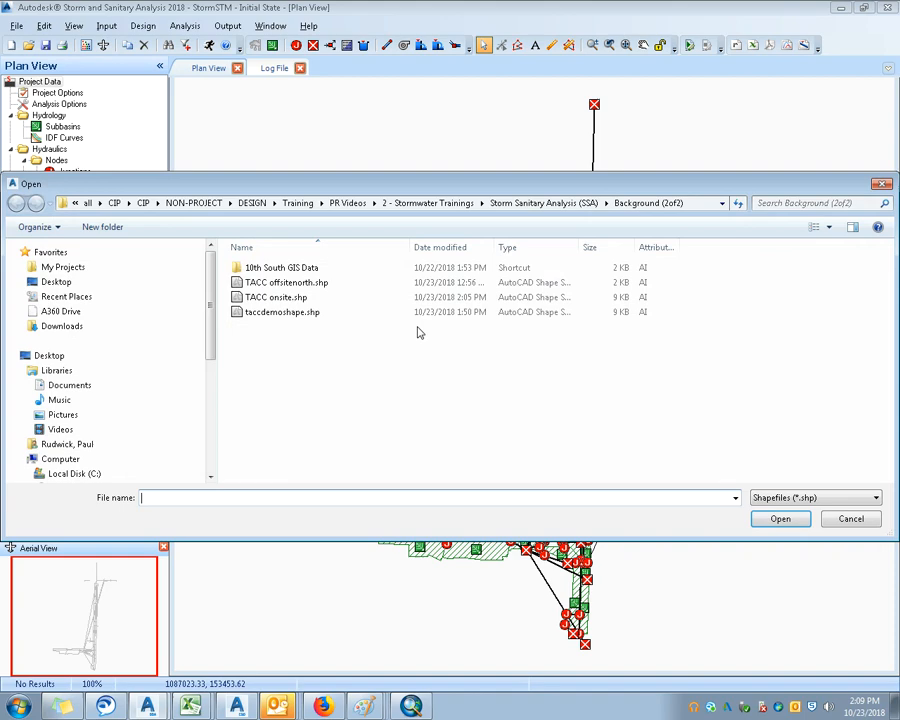
pyautogui.click(282, 285)
pyautogui.doubleClick(282, 287)
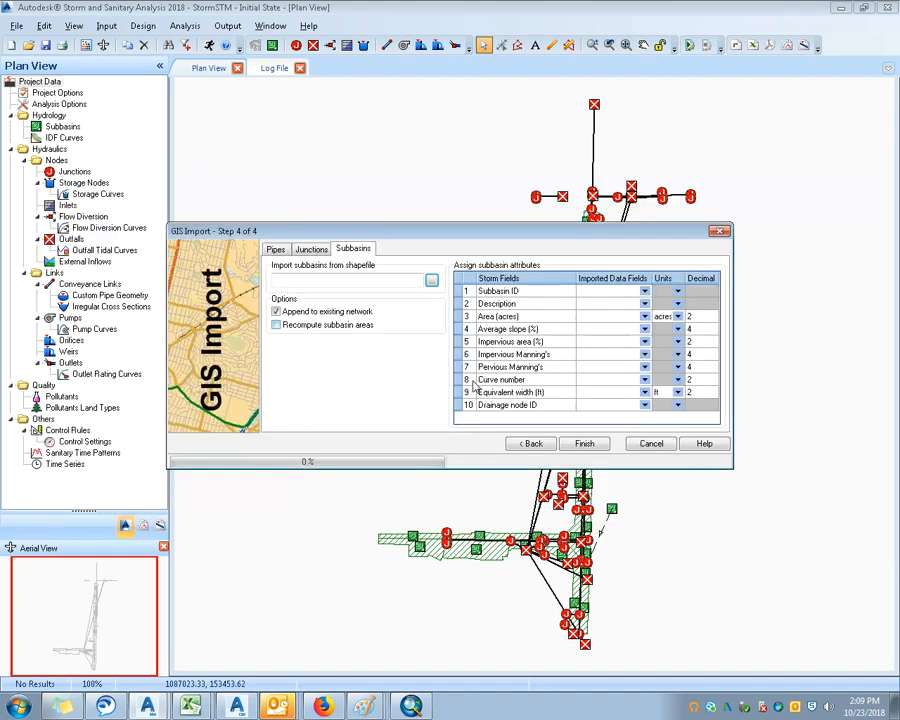
pyautogui.click(586, 444)
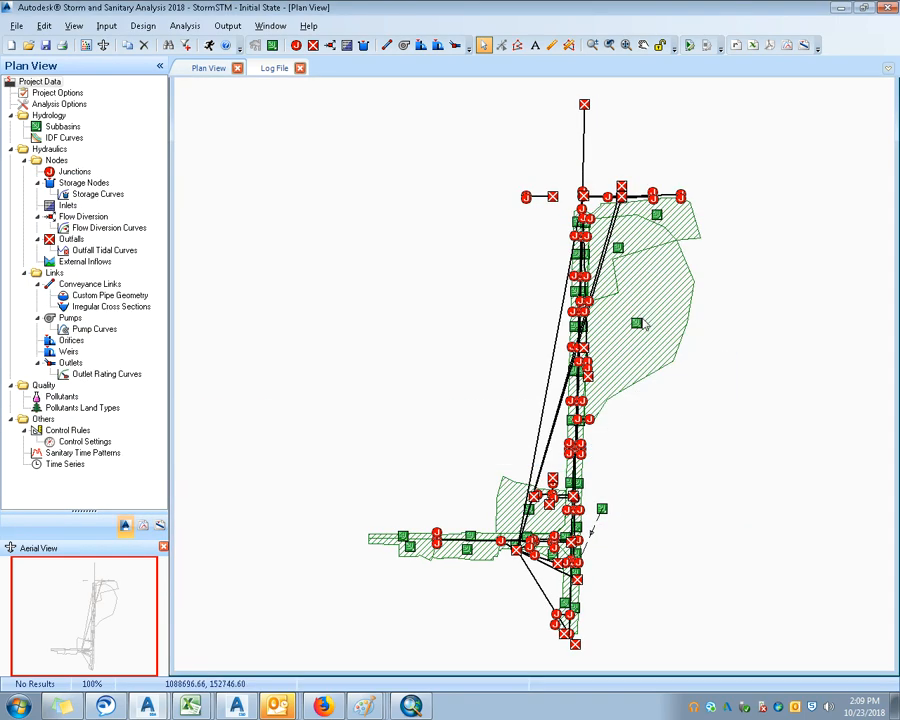
# Step: Delete the isolated pipe run west of the network's north end and the pipe extending north from it, including their end nodes
pyautogui.moveTo(648, 454); pyautogui.dragTo(634, 410)
pyautogui.scroll(4, 560, 132)
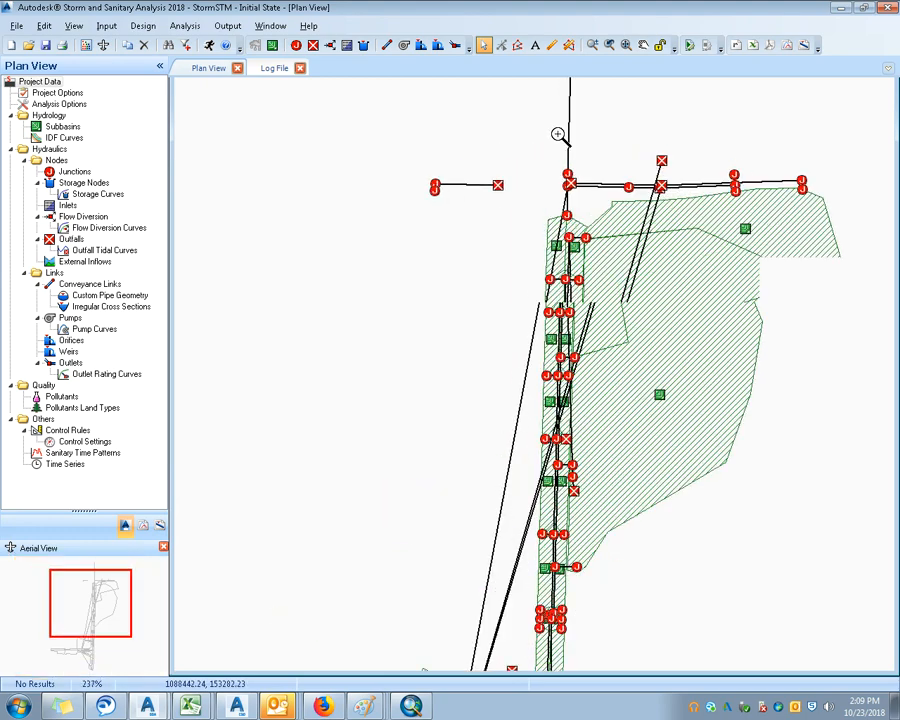
pyautogui.moveTo(485, 204); pyautogui.dragTo(446, 205)
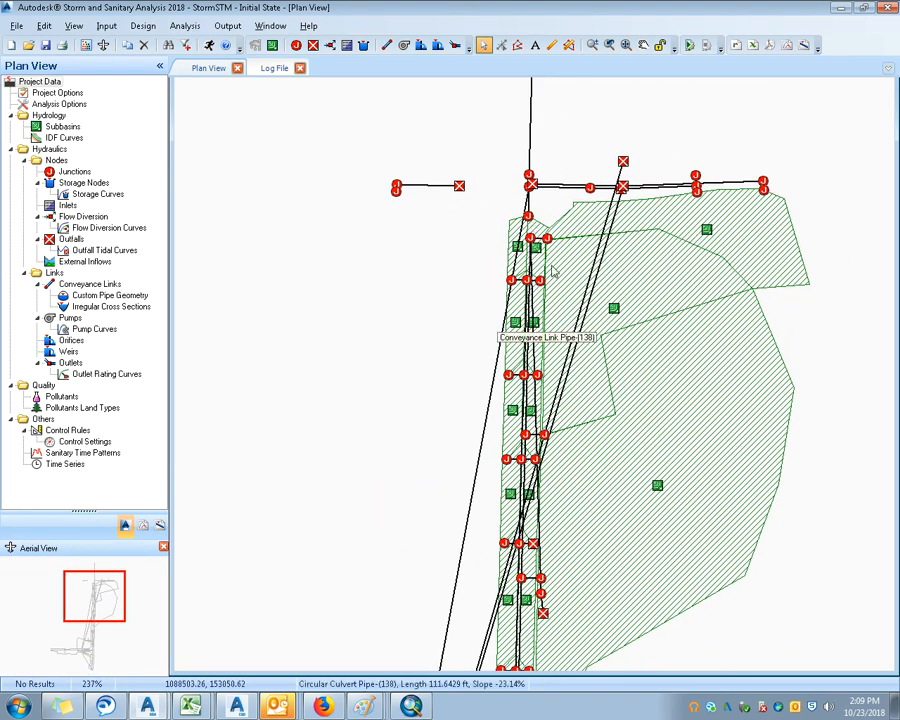
pyautogui.click(396, 192)
pyautogui.press('Delete')
pyautogui.press('Return')
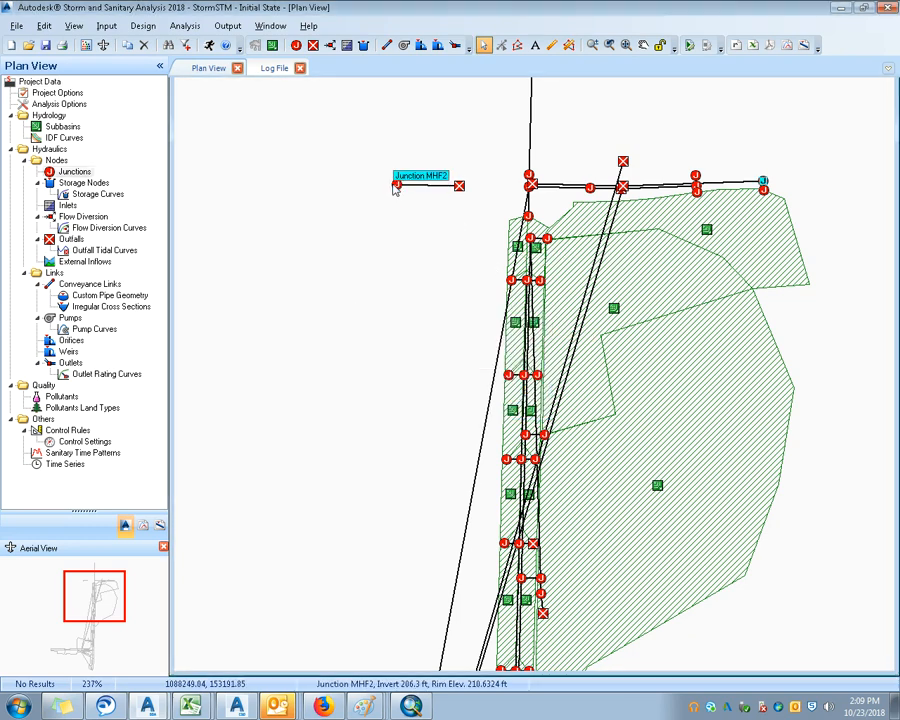
pyautogui.click(532, 186)
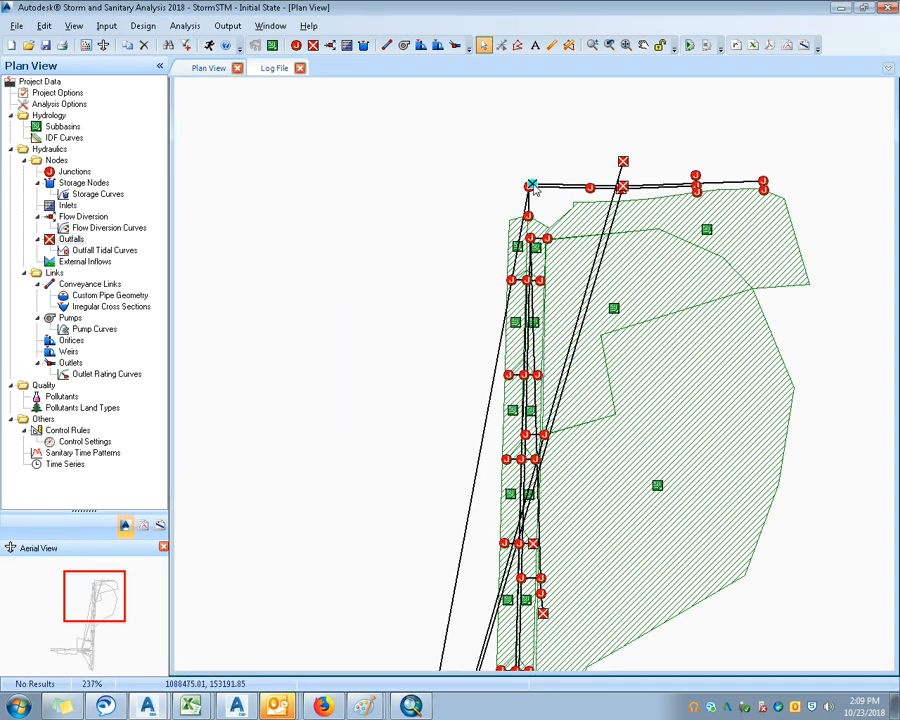
pyautogui.press('Delete')
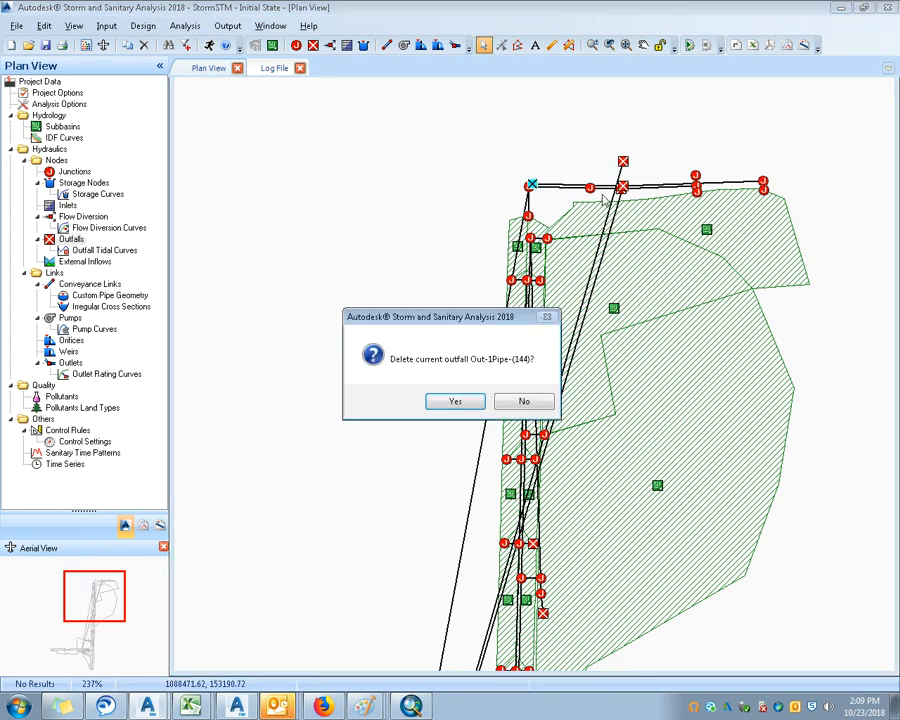
pyautogui.press('Escape')
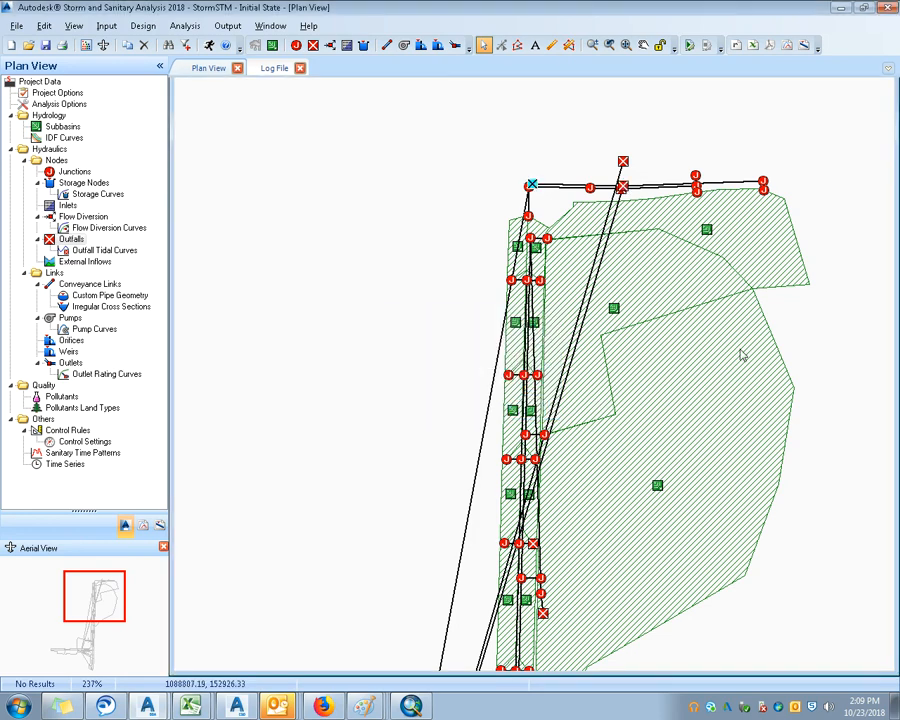
# Step: Convert outfall Out-1Pipe-Z1, on the small pipe branch west of the main line, to a junction
pyautogui.scroll(-4, 736, 352)
pyautogui.moveTo(629, 318); pyautogui.dragTo(549, 248)
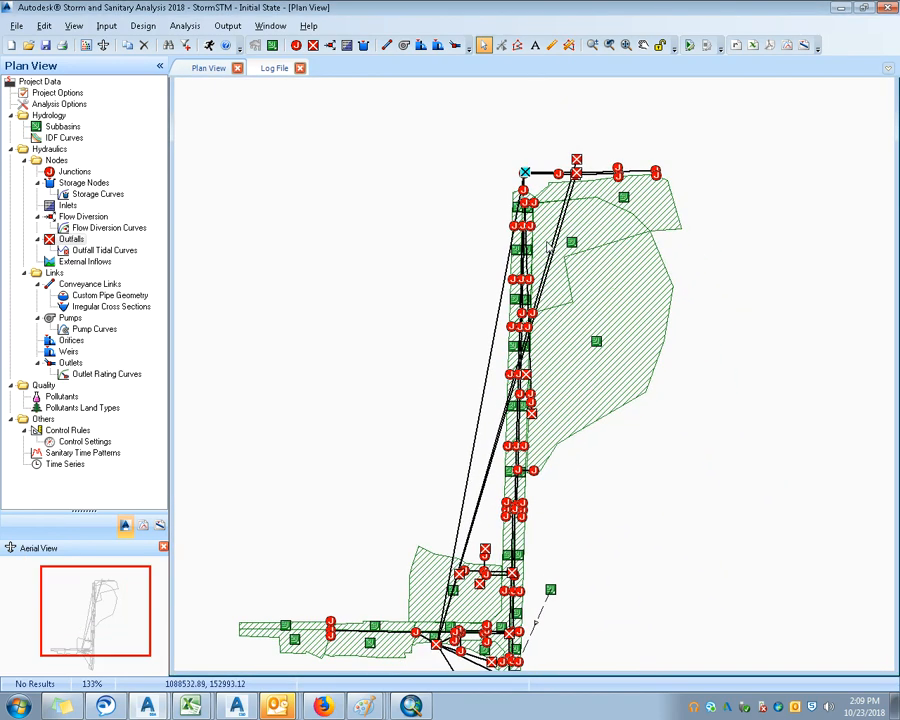
pyautogui.scroll(-2, 500, 380)
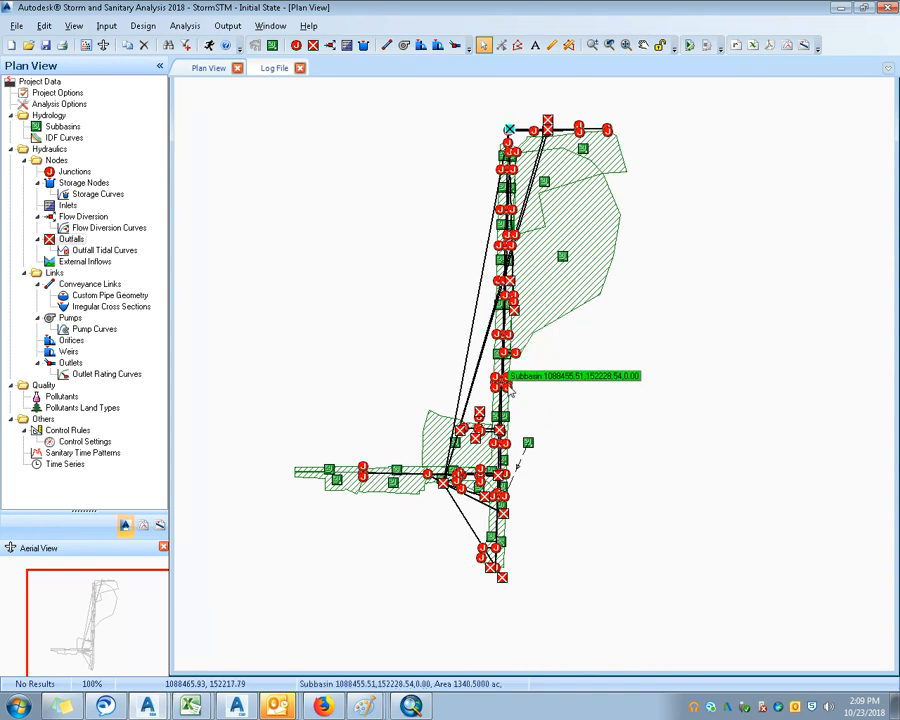
pyautogui.scroll(2, 488, 416)
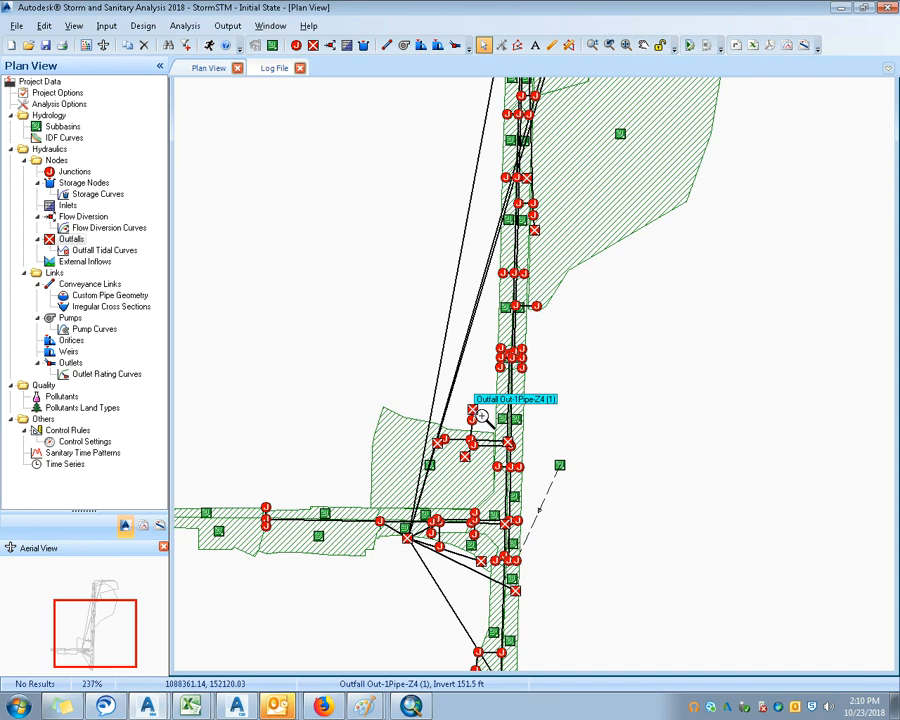
pyautogui.scroll(2, 481, 416)
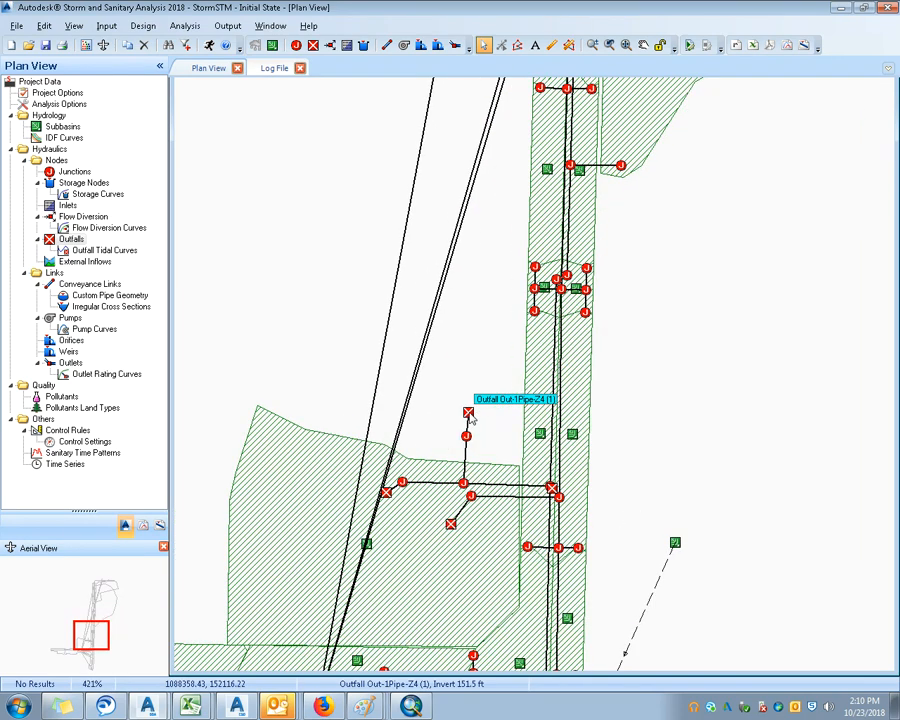
pyautogui.scroll(-3, 470, 418)
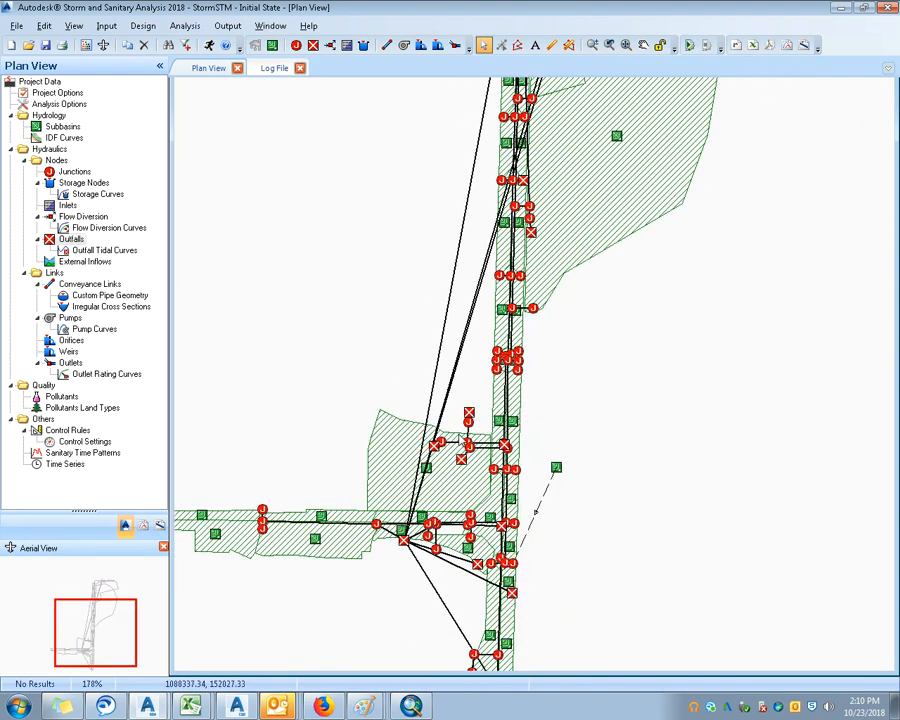
pyautogui.rightClick(436, 444)
pyautogui.moveTo(507, 622)
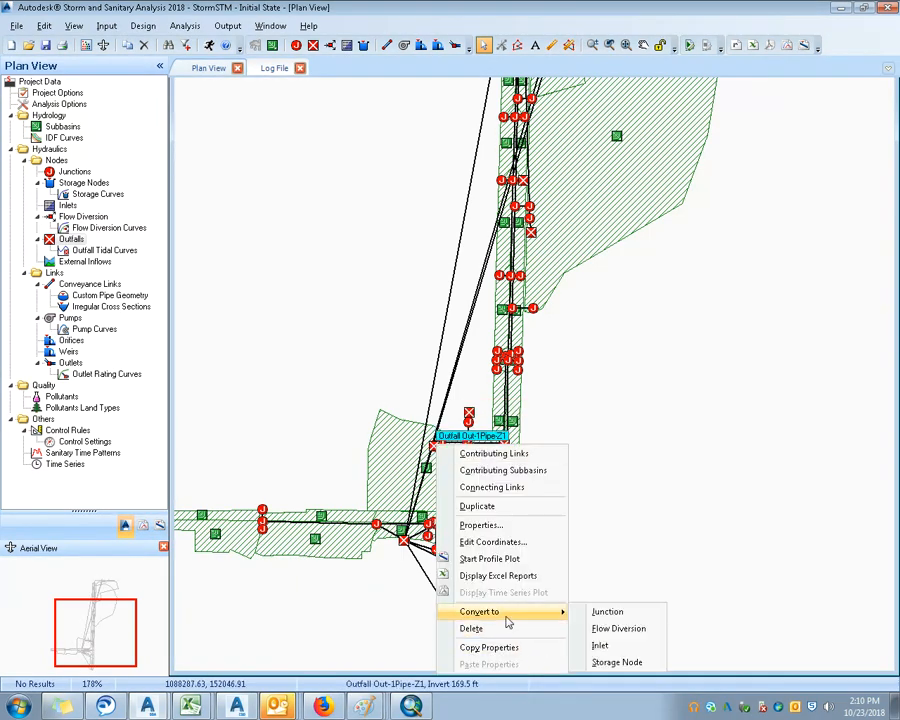
pyautogui.click(590, 610)
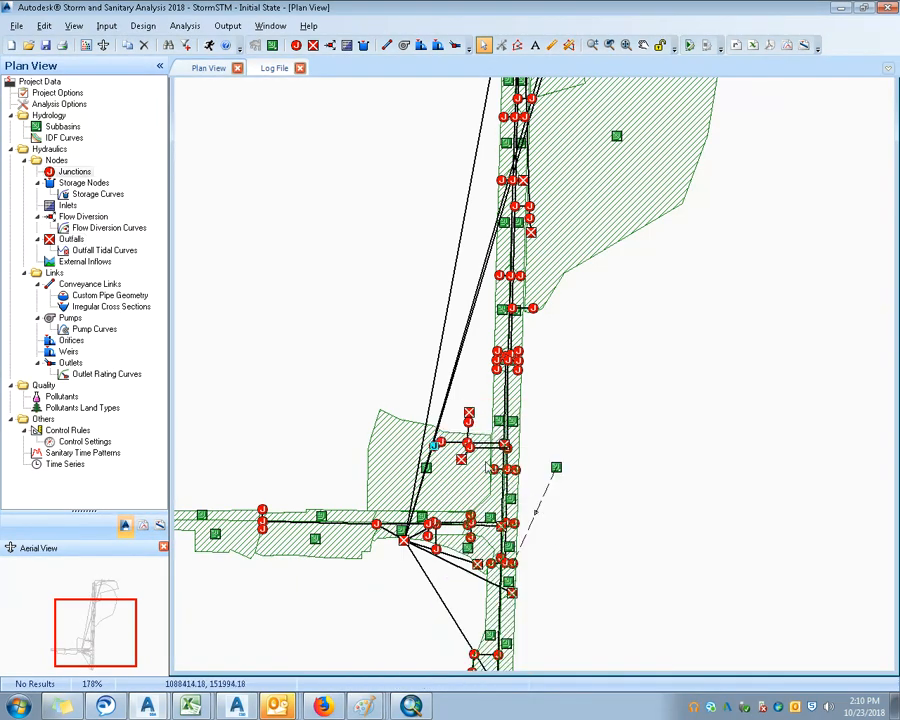
# Step: Convert the outfall south of the small western pipe branch and the one where the long diagonal pipes meet to junctions
pyautogui.rightClick(462, 459)
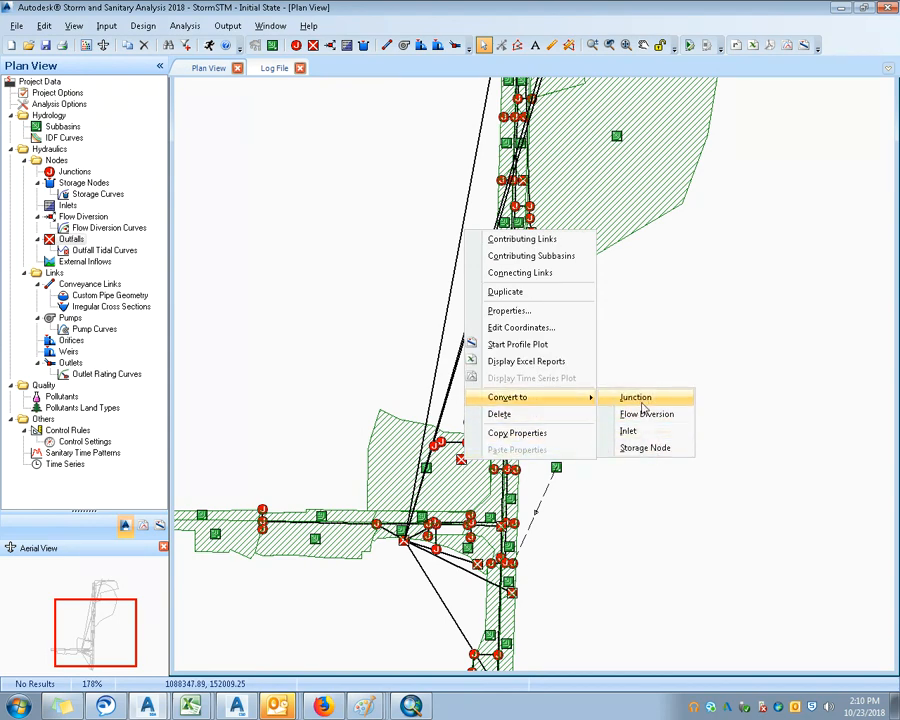
pyautogui.click(610, 397)
pyautogui.rightClick(408, 544)
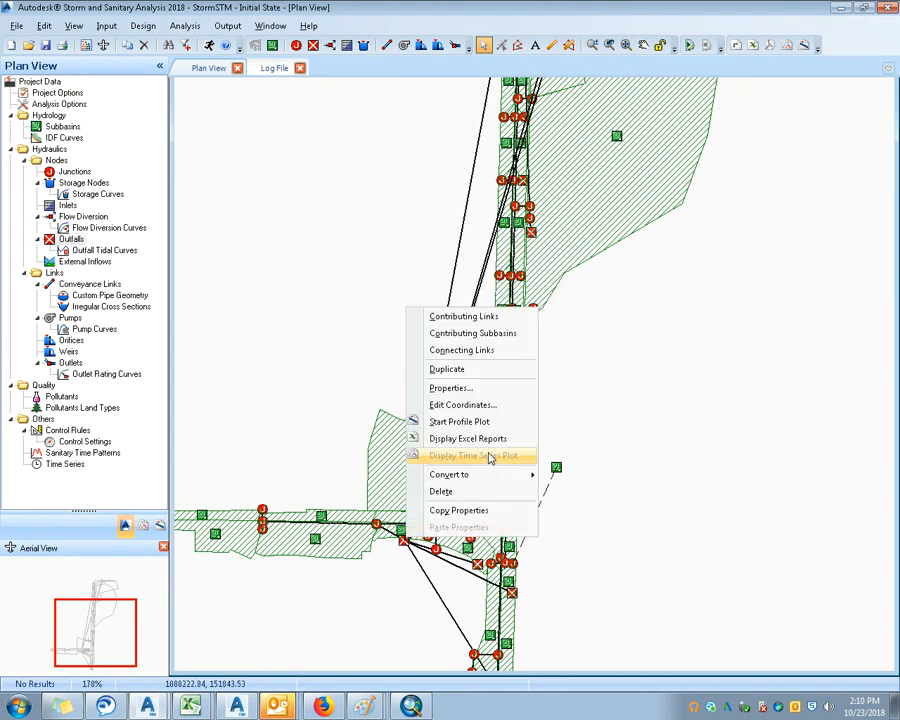
pyautogui.moveTo(490, 476)
pyautogui.click(590, 476)
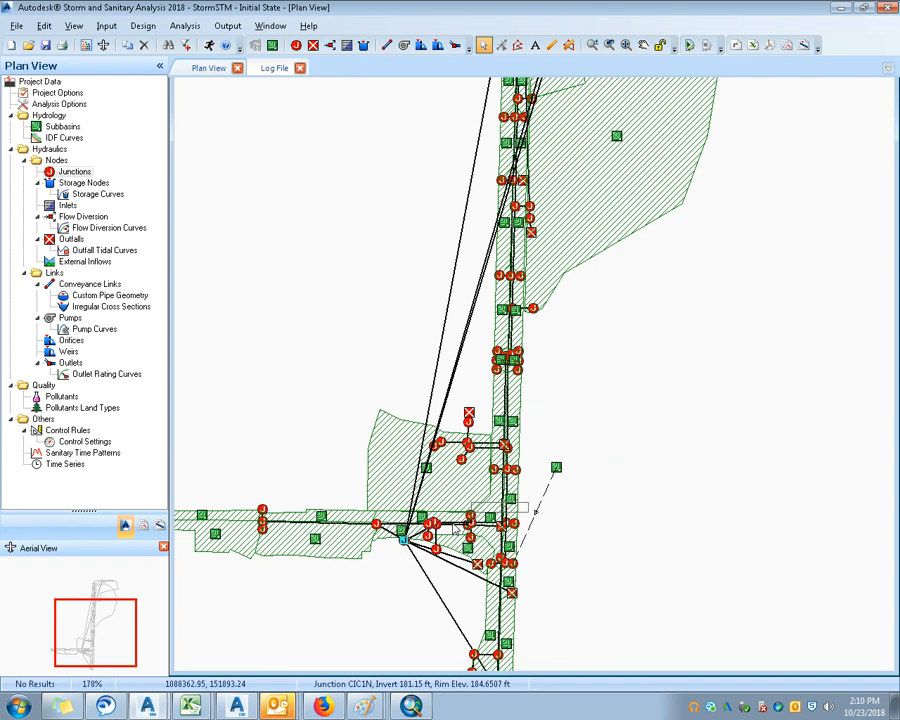
# Step: Inspect the properties of outfall Out-1Pipe-Z4 (1), north of the small pipe branch, in the outfalls table
pyautogui.doubleClick(468, 413)
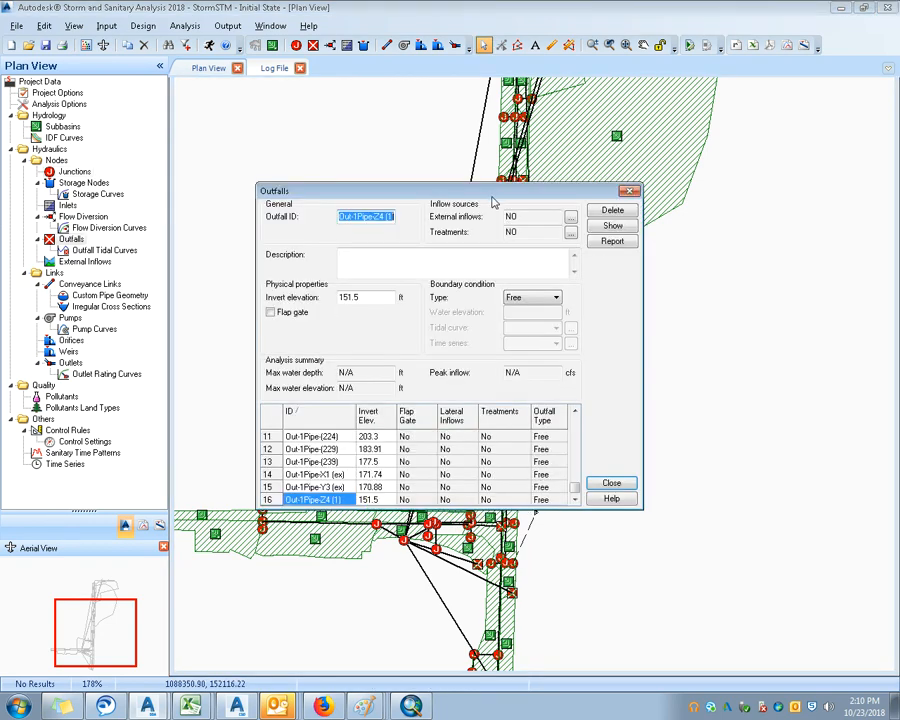
pyautogui.moveTo(492, 196); pyautogui.dragTo(462, 127)
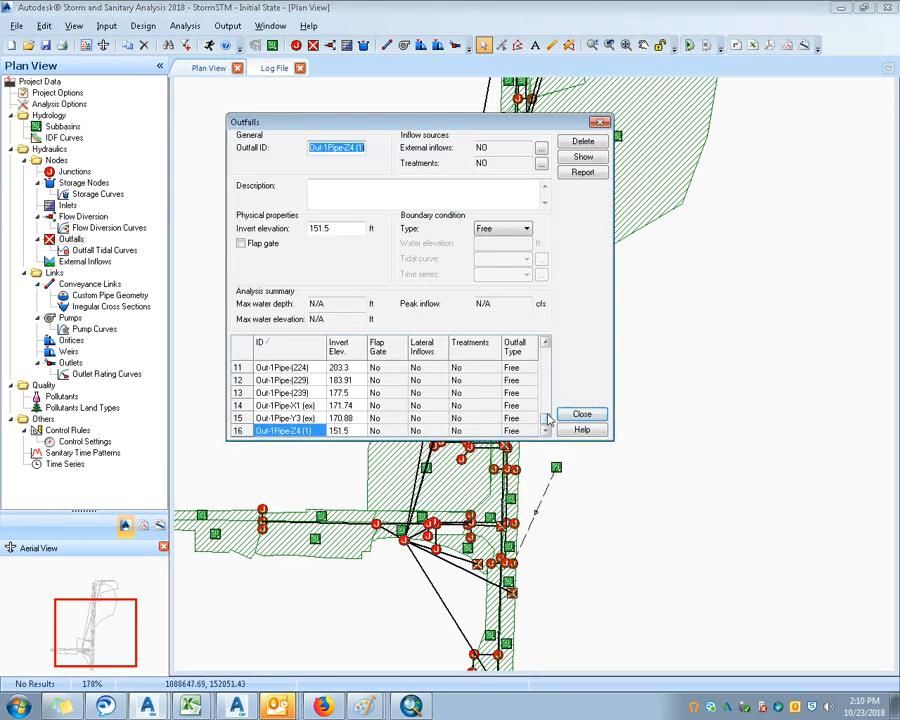
pyautogui.rightClick(296, 432)
pyautogui.click(294, 430)
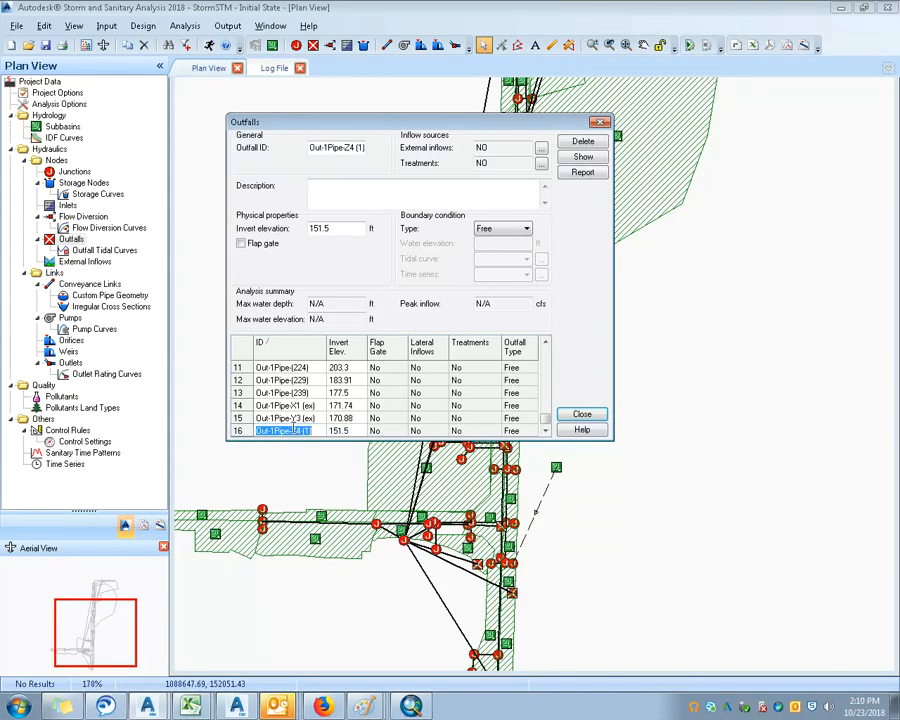
pyautogui.click(600, 122)
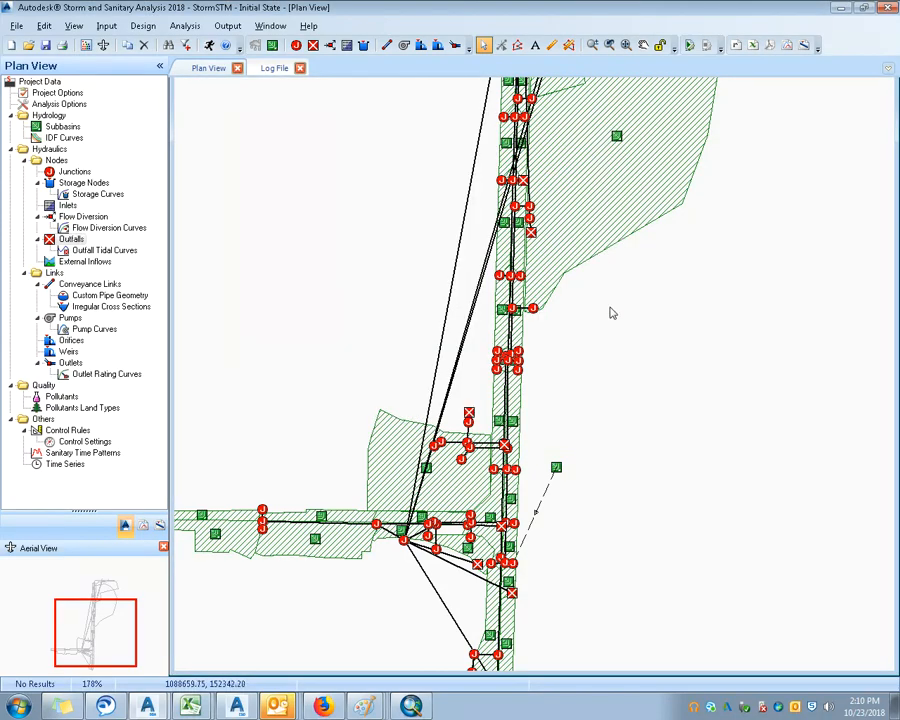
# Step: Convert outfall Out-1Pipe-(117) at the network's south end and the outfall just northwest of it to junctions, and check Out-1Pipe-(117)'s properties
pyautogui.moveTo(609, 351); pyautogui.dragTo(600, 291)
pyautogui.rightClick(500, 650)
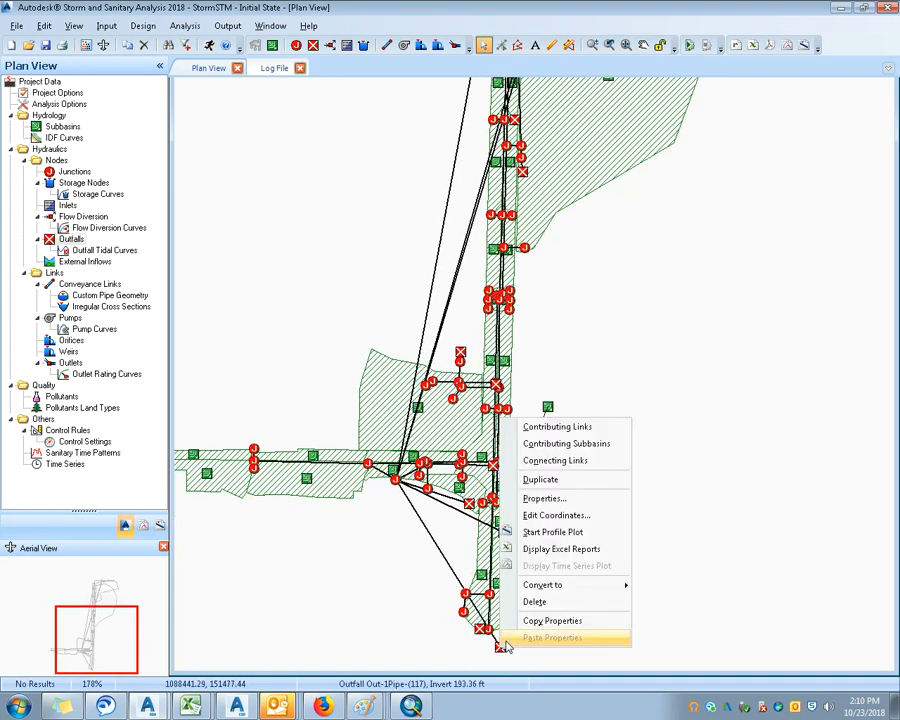
pyautogui.click(498, 646)
pyautogui.rightClick(498, 647)
pyautogui.moveTo(573, 582)
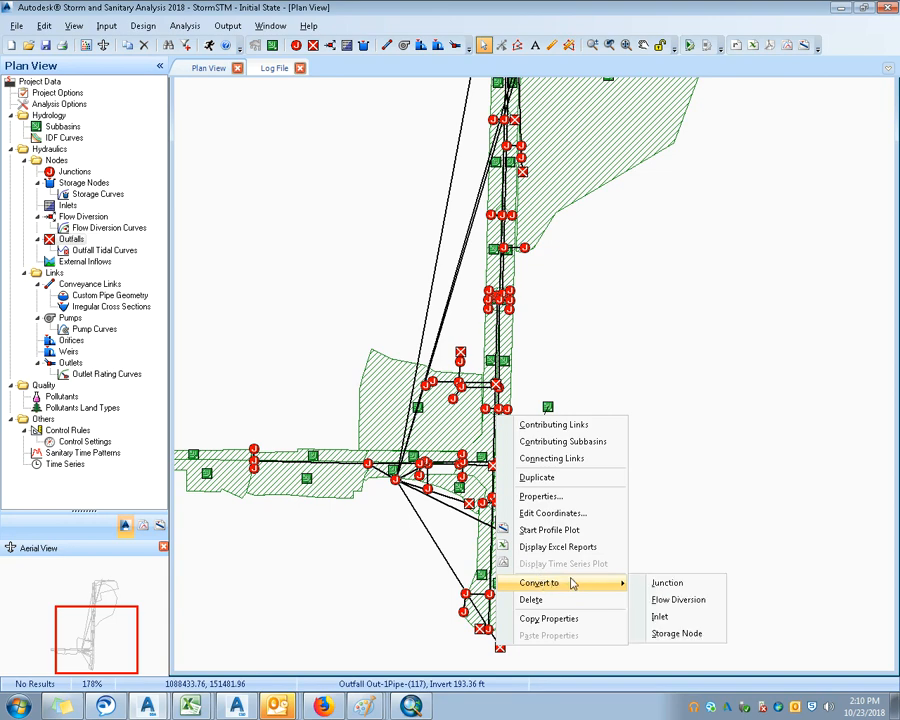
pyautogui.click(666, 585)
pyautogui.rightClick(480, 629)
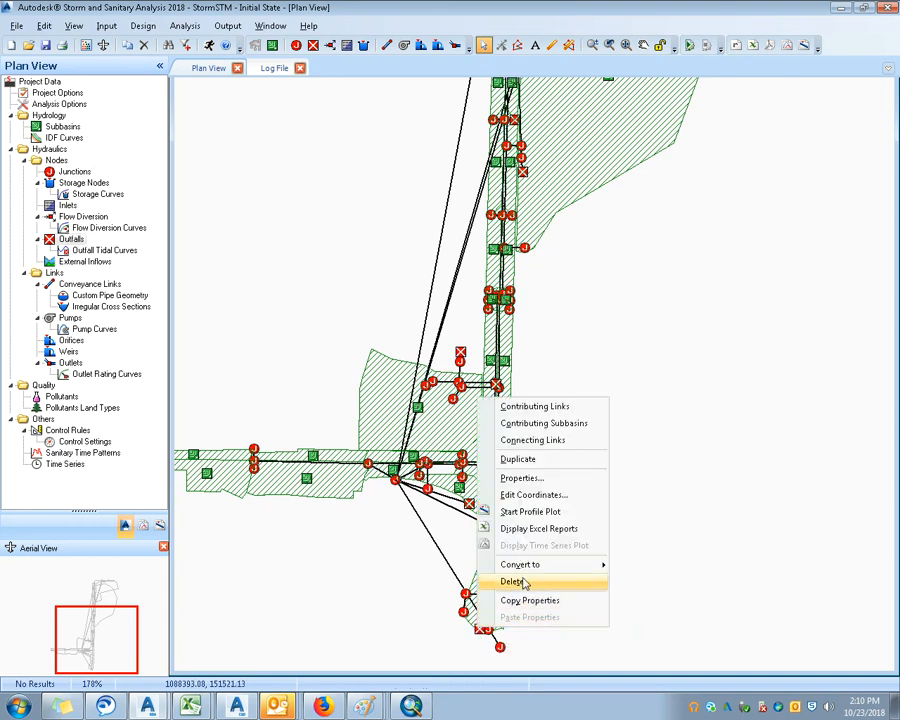
pyautogui.moveTo(530, 564)
pyautogui.click(620, 595)
pyautogui.doubleClick(501, 647)
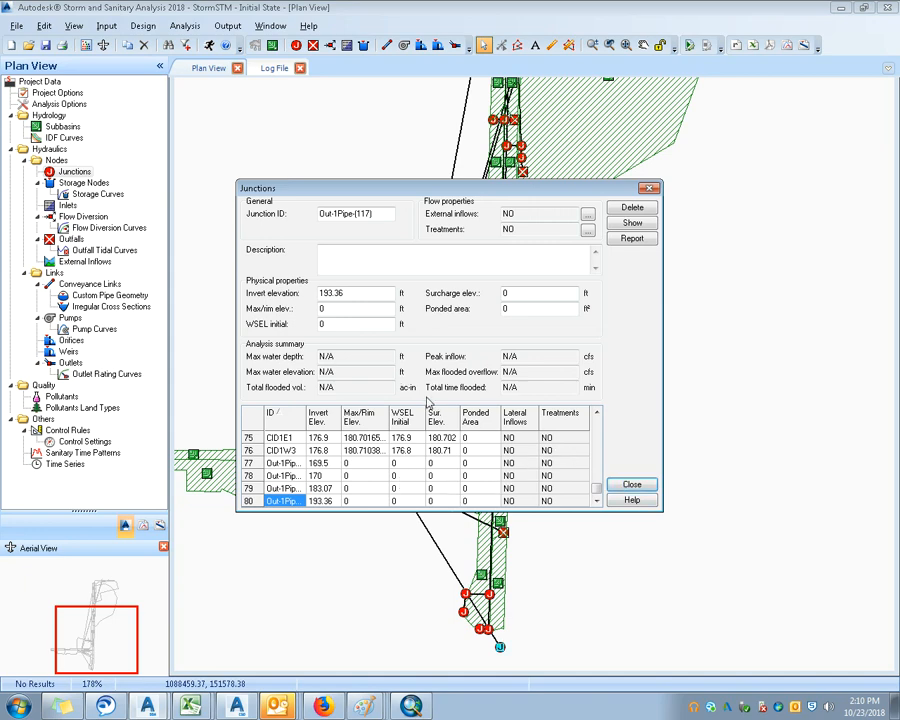
pyautogui.click(650, 189)
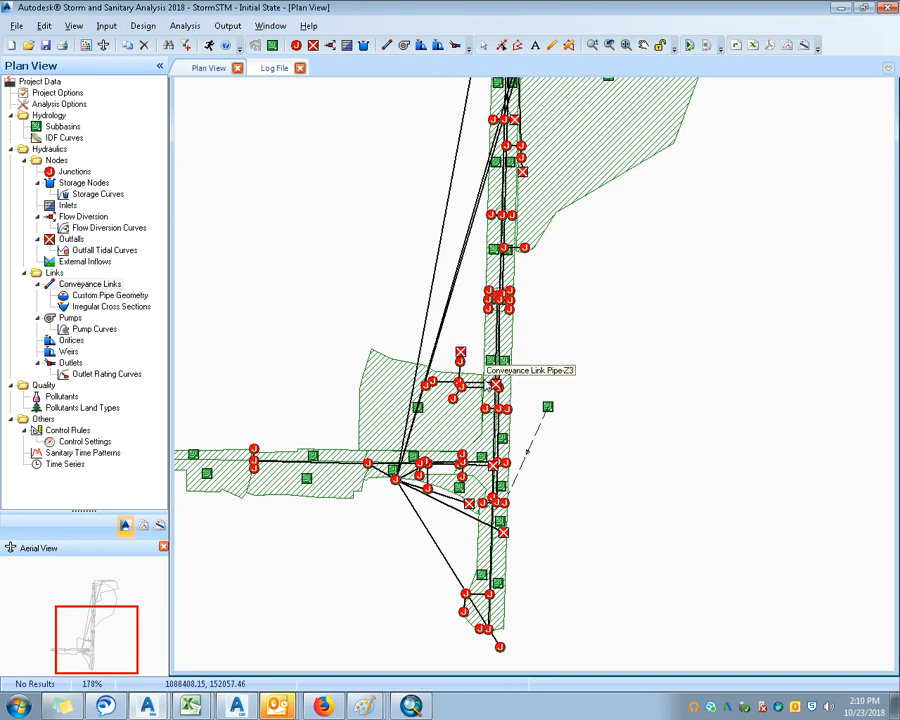
# Step: Set the entrance losses of the conveyance links from Pipe-Y1 through Pipe-Z3 to 0
pyautogui.doubleClick(479, 382)
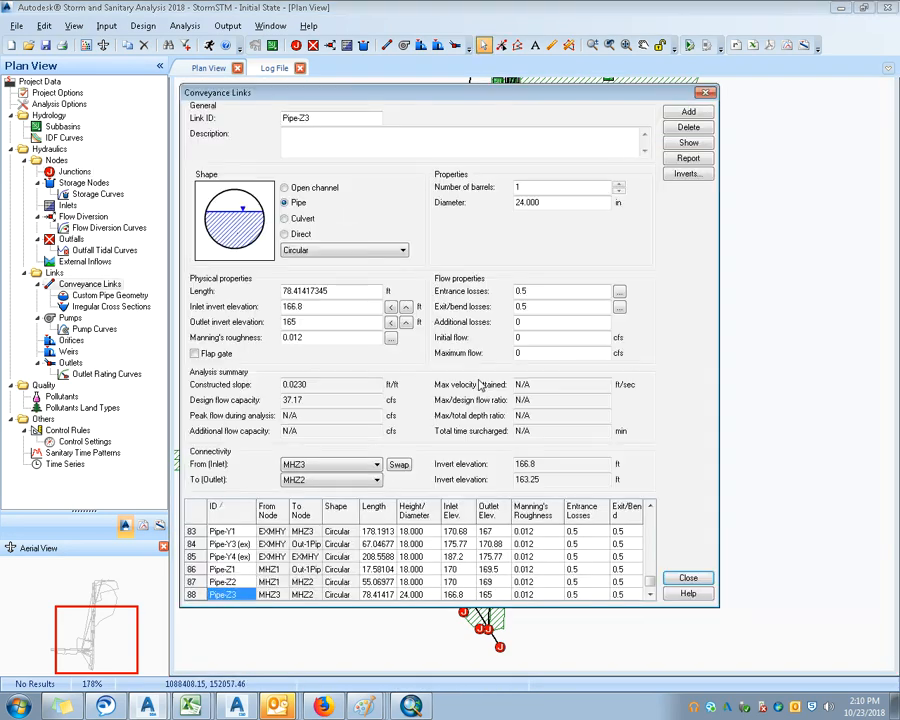
pyautogui.click(587, 533)
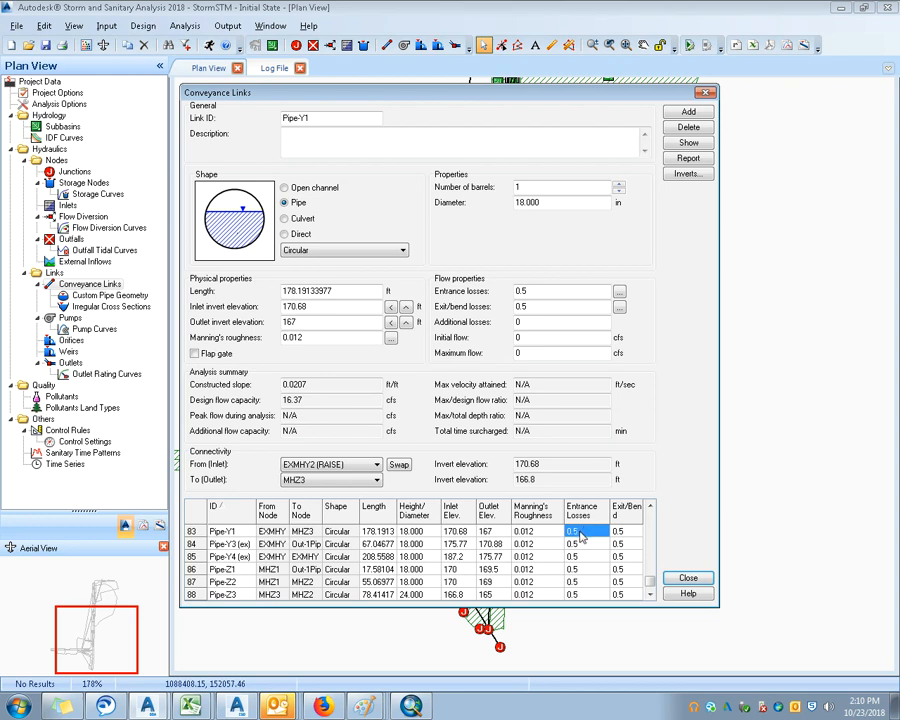
pyautogui.click(582, 532)
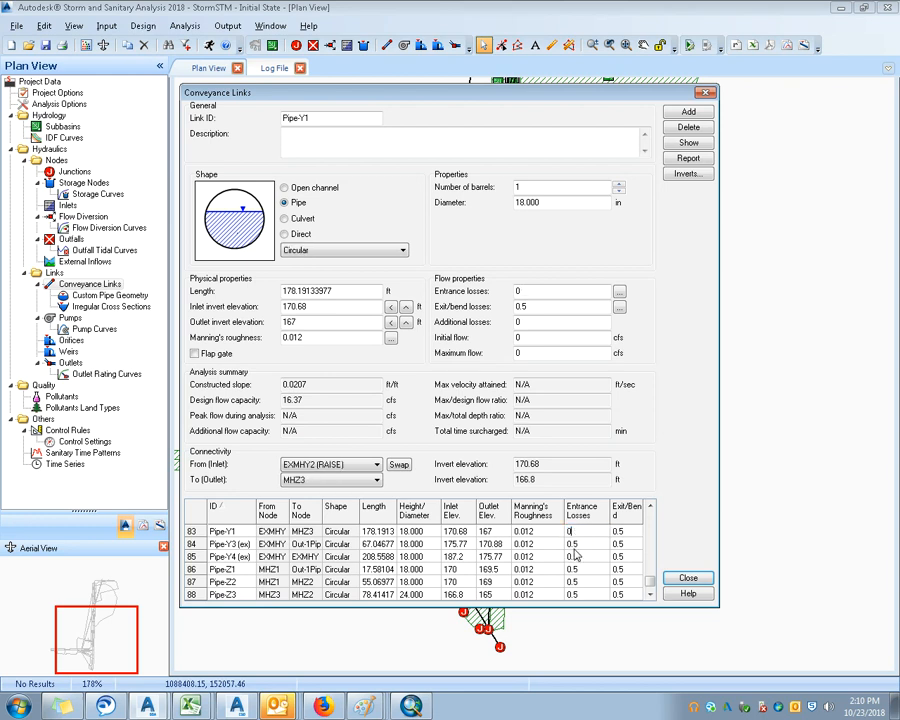
pyautogui.click(587, 545)
pyautogui.write('0')
pyautogui.click(587, 556)
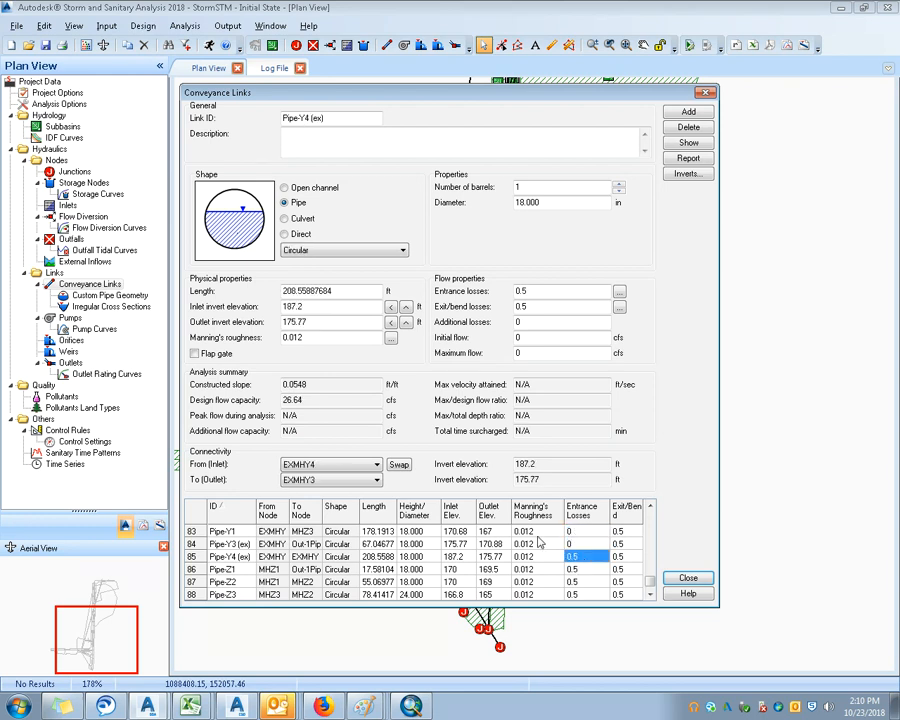
pyautogui.write('0')
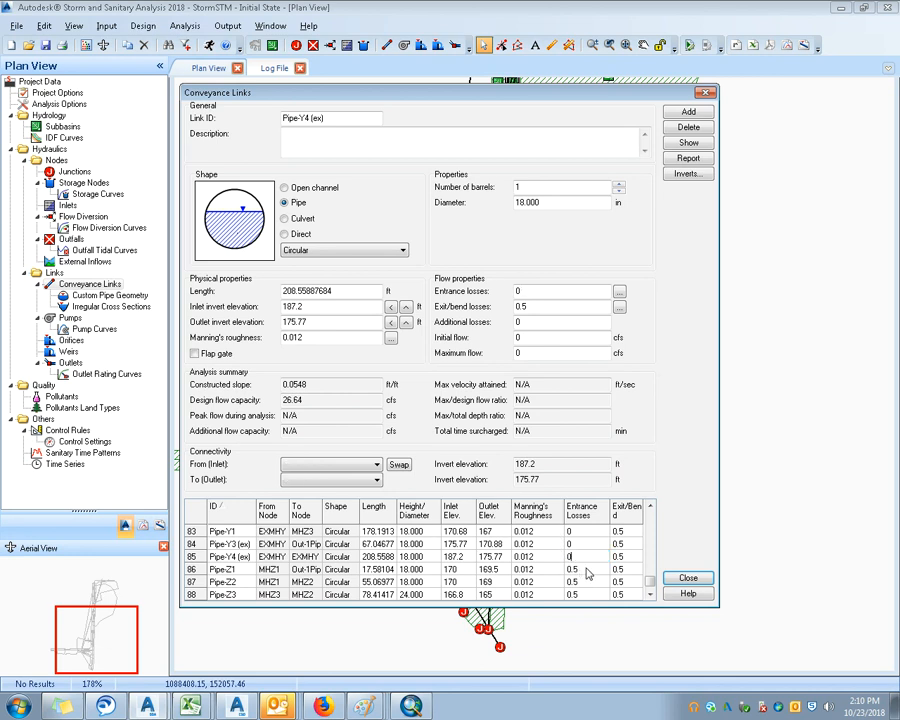
pyautogui.click(585, 570)
pyautogui.write('0')
pyautogui.click(584, 581)
pyautogui.write('0')
pyautogui.click(584, 593)
pyautogui.write('0')
pyautogui.click(585, 567)
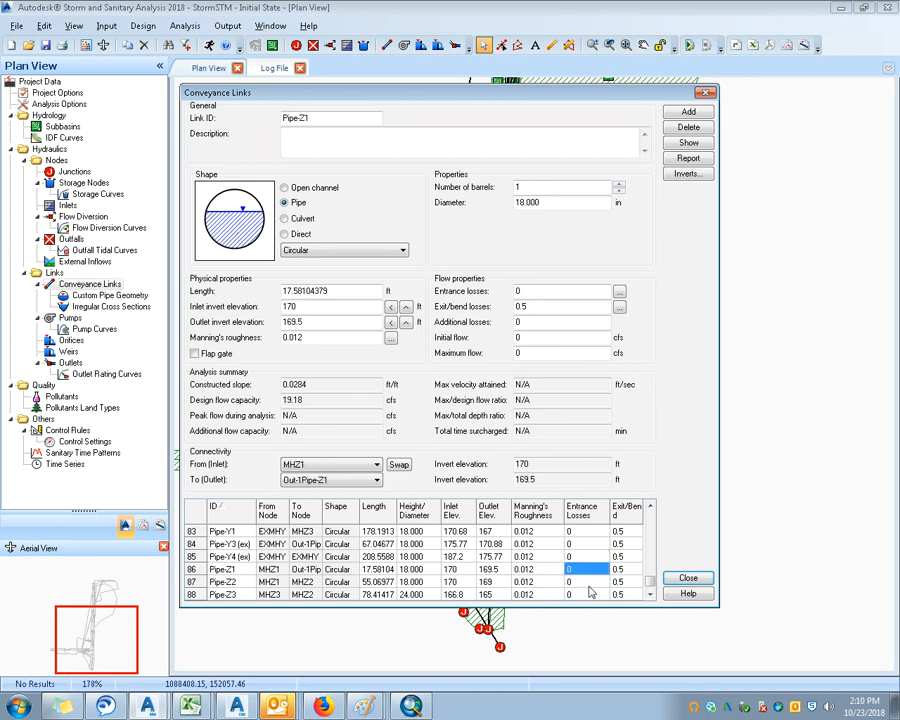
# Step: Set the exit/bend losses of conveyance link Pipe-Y1 to 0
pyautogui.click(623, 532)
pyautogui.write('0')
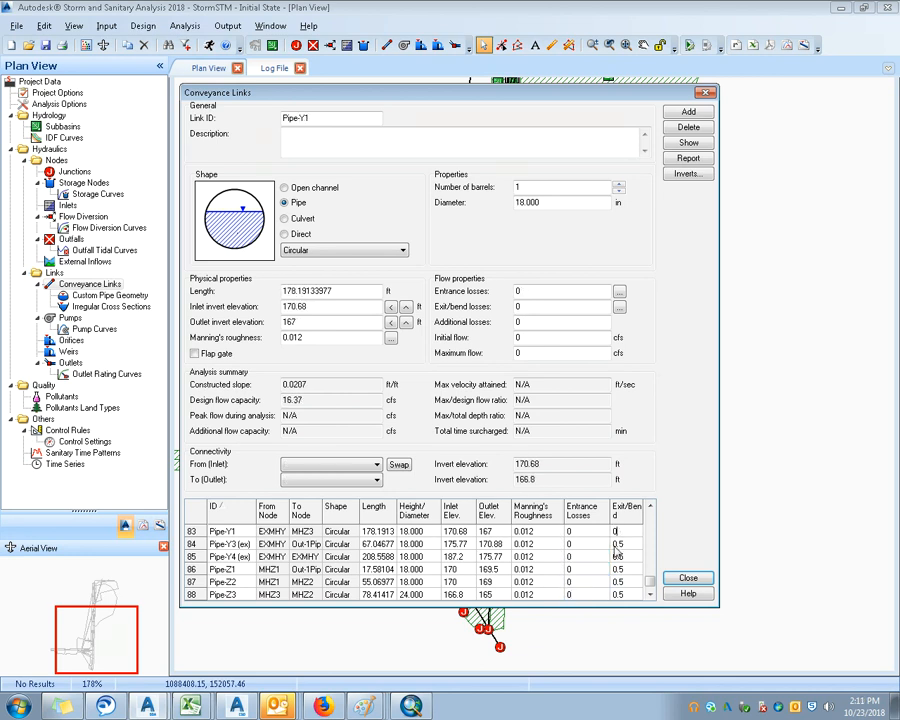
pyautogui.click(614, 544)
pyautogui.click(563, 533)
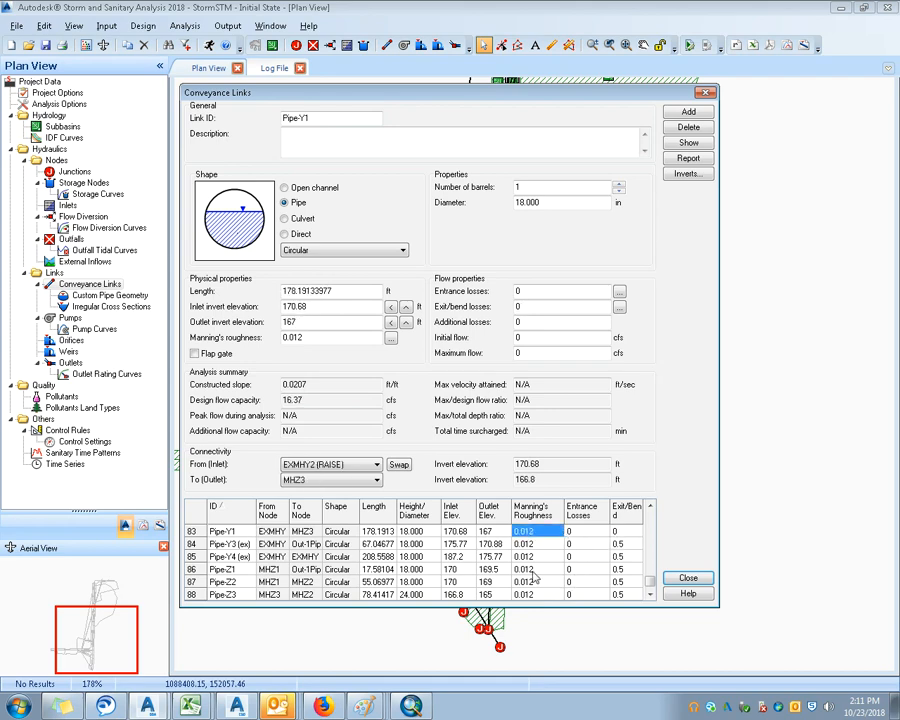
# Step: Switch to Excel, create a blank workbook and enter 0.013 in cell A1
pyautogui.click(18, 706)
pyautogui.click(190, 706)
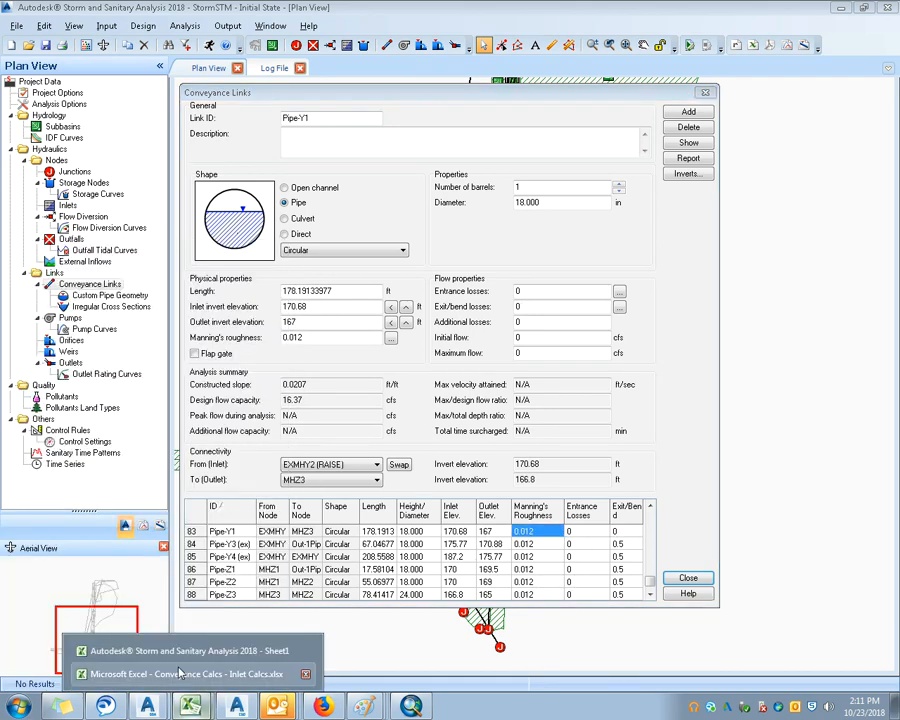
pyautogui.click(180, 673)
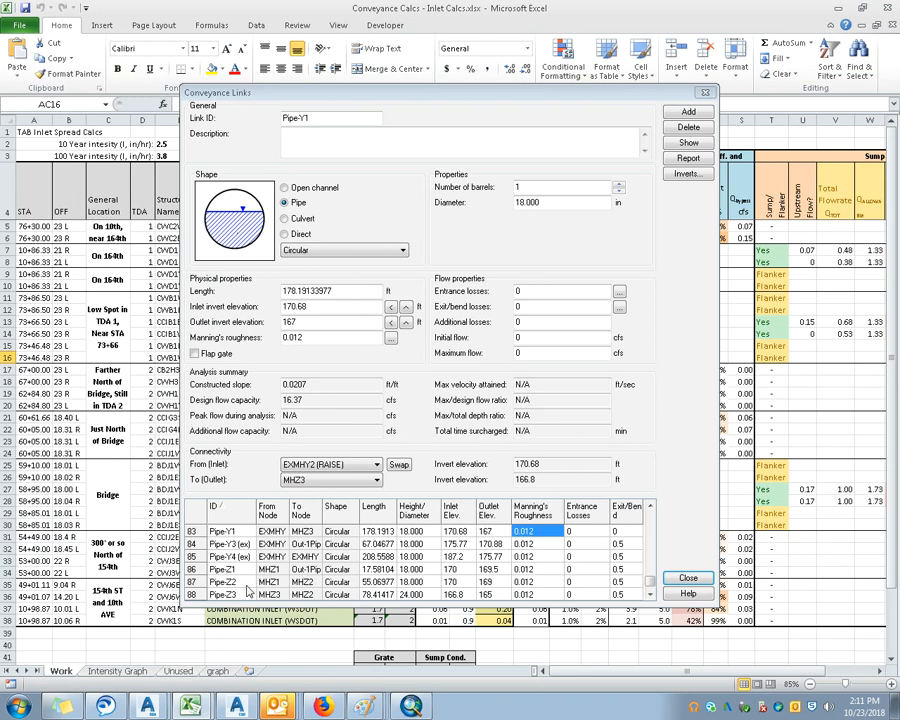
pyautogui.hotkey('ctrl', 'n')
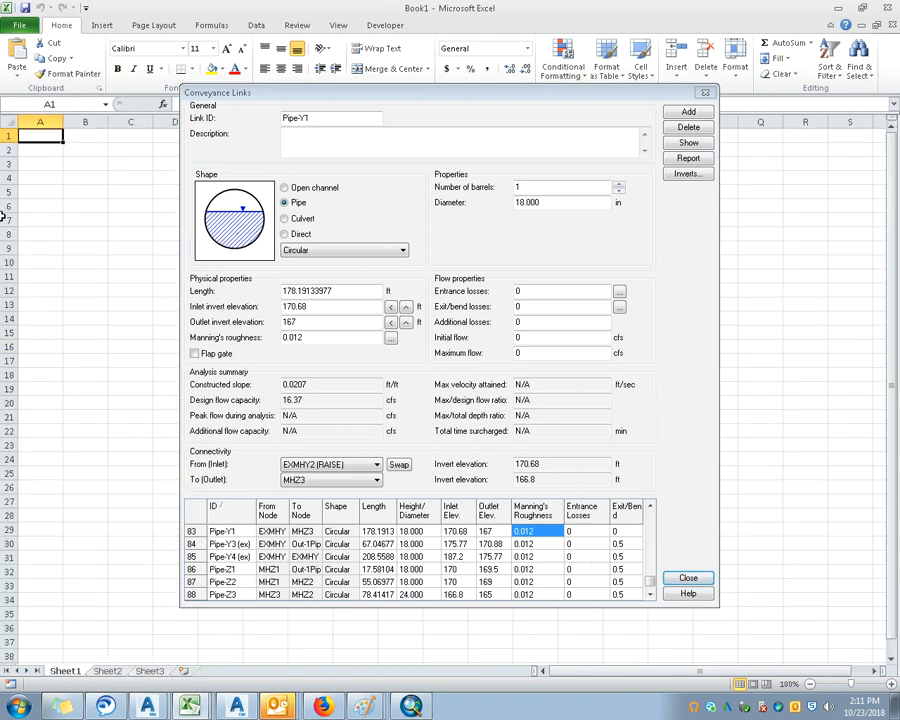
pyautogui.write('0.13')
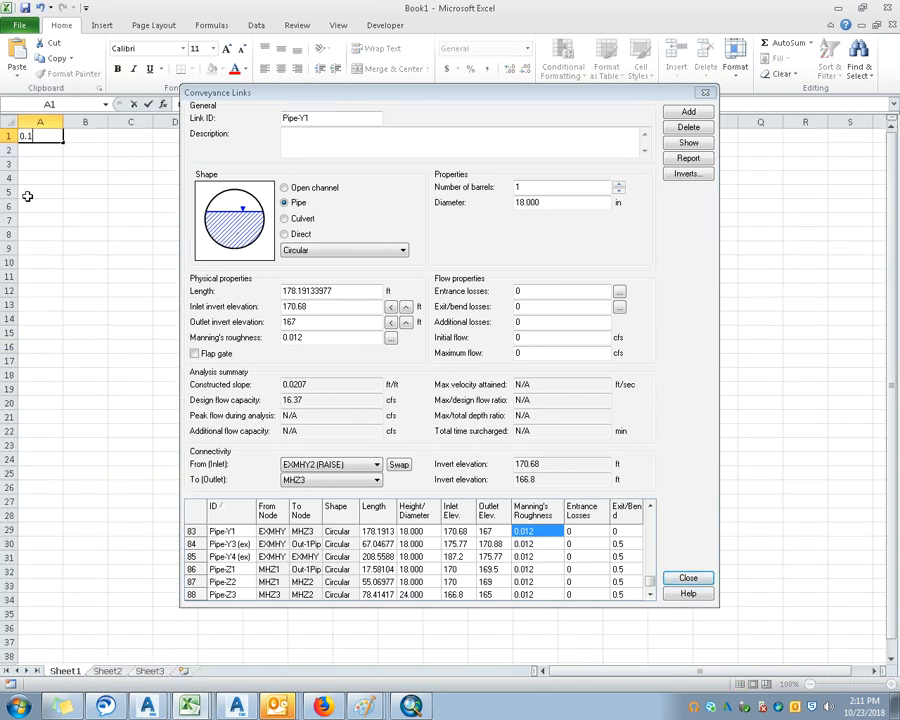
pyautogui.press('Return')
pyautogui.press('Up')
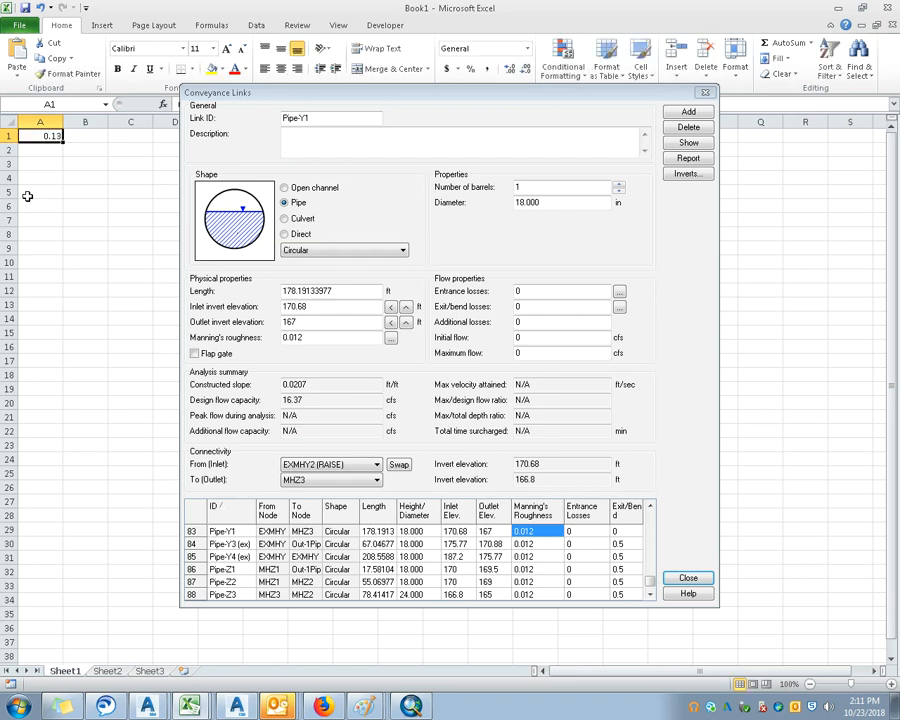
pyautogui.write('0.013')
pyautogui.press('Return')
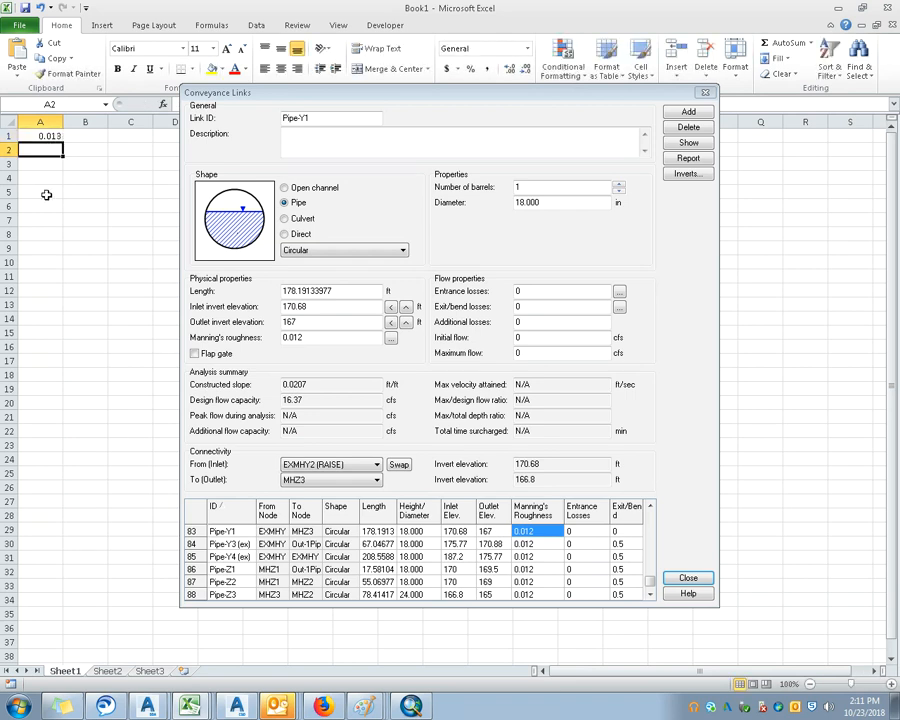
# Step: Copy the 0.013 value from cell A1 down column A through row 31
pyautogui.click(48, 135)
pyautogui.hotkey('ctrl', 'c')
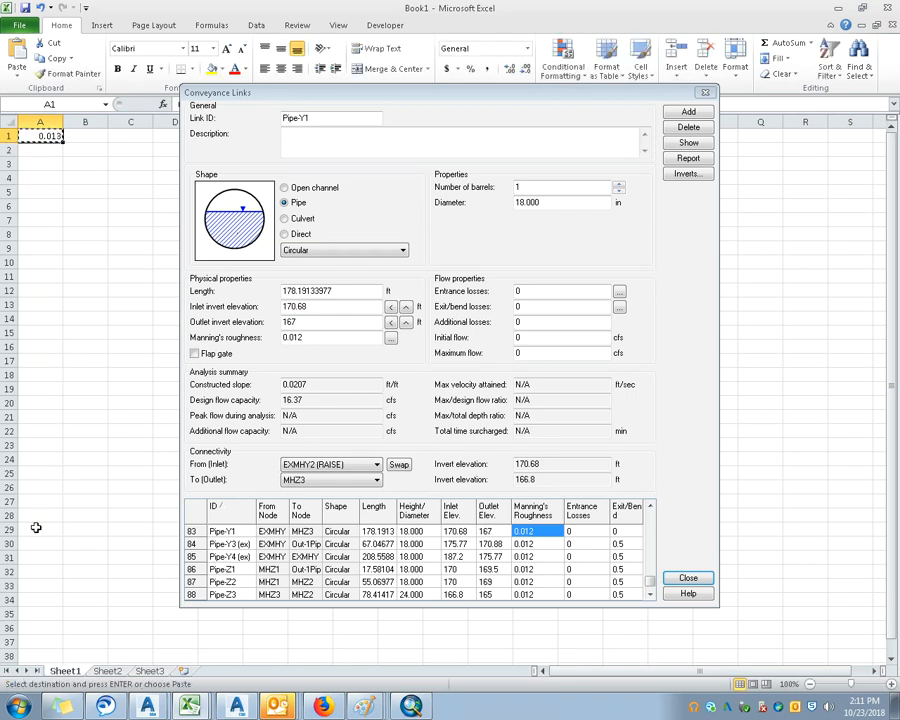
pyautogui.moveTo(40, 150); pyautogui.dragTo(38, 553)
pyautogui.hotkey('ctrl', 'v')
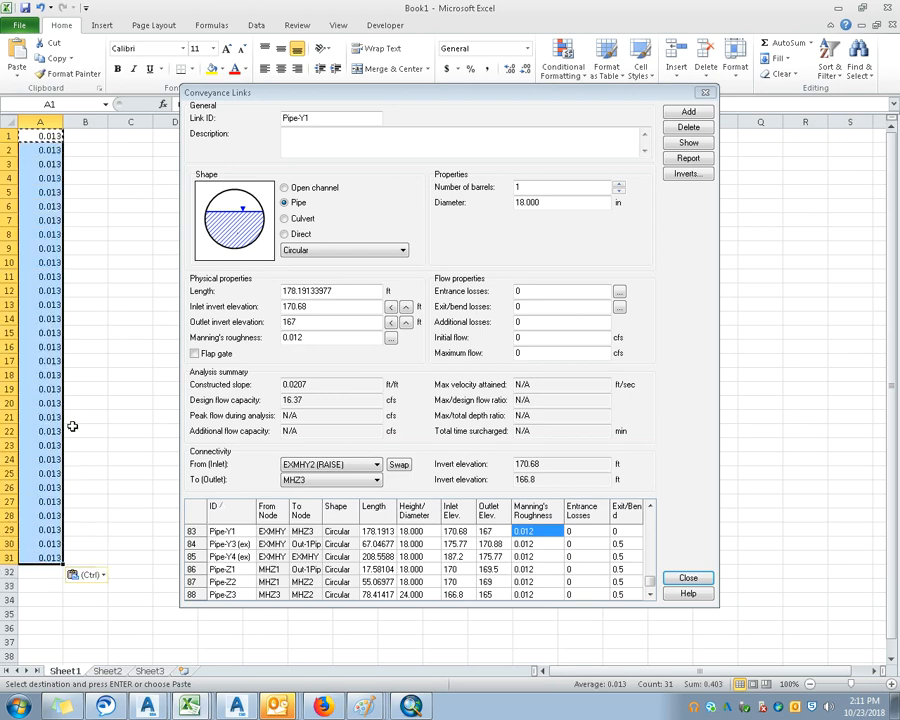
# Step: Return to Storm and Sanitary Analysis and paste 0.013 in batches as the Manning's roughness of all conveyance links
pyautogui.click(533, 549)
pyautogui.moveTo(651, 582); pyautogui.dragTo(649, 509)
pyautogui.click(528, 531)
pyautogui.scroll(-6, 597, 553)
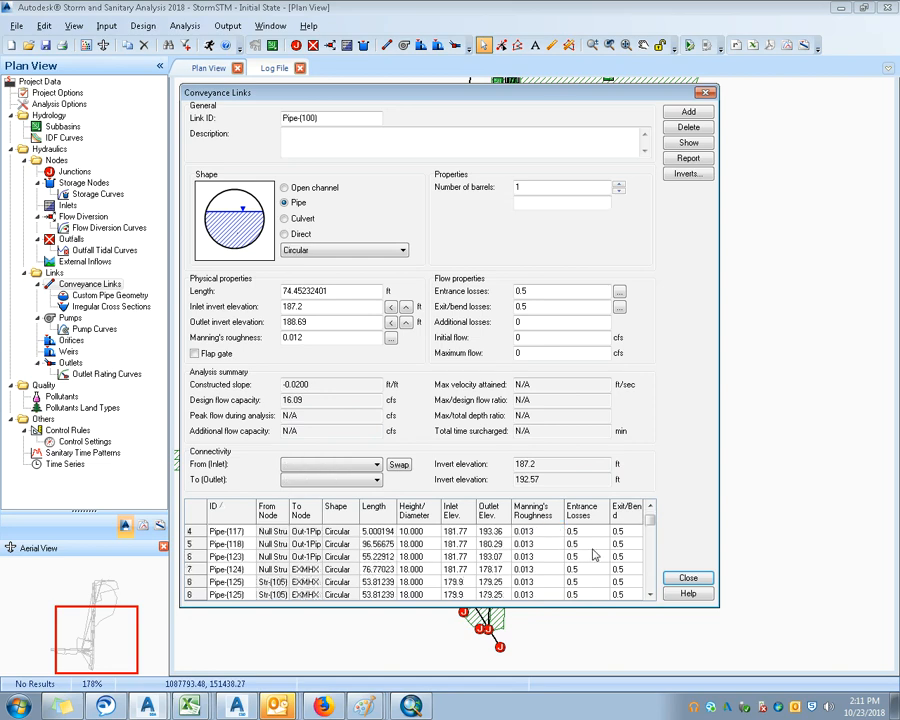
pyautogui.scroll(-3, 597, 553)
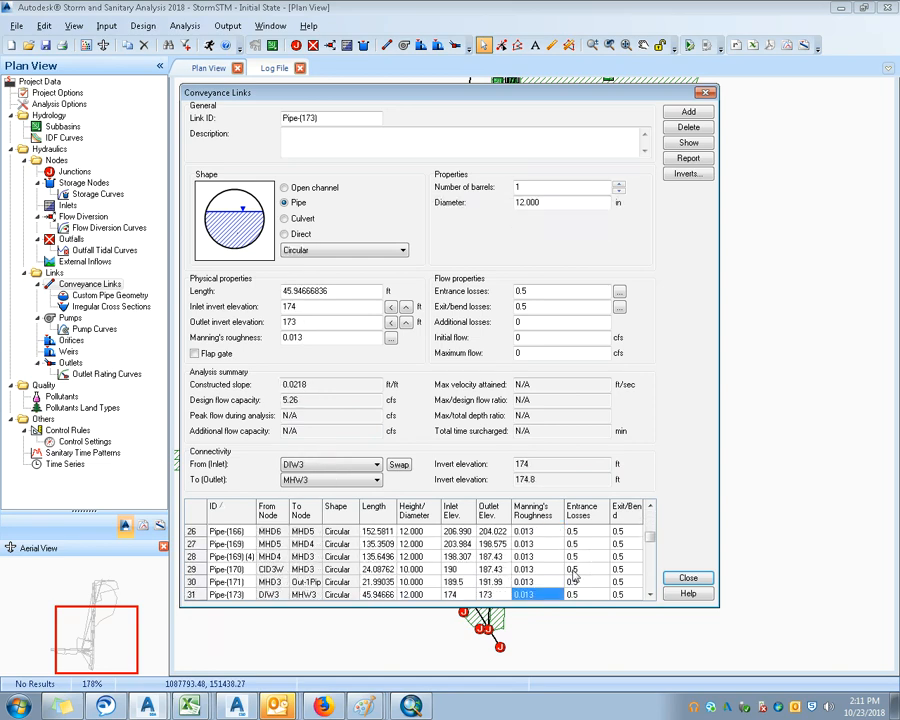
pyautogui.scroll(-9, 575, 570)
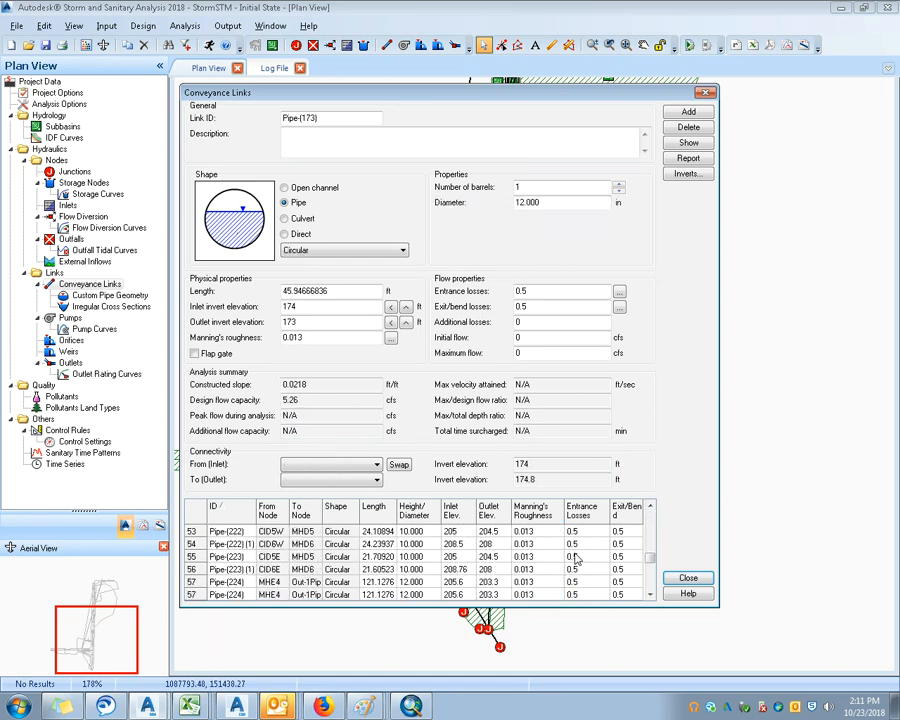
pyautogui.scroll(-2, 575, 560)
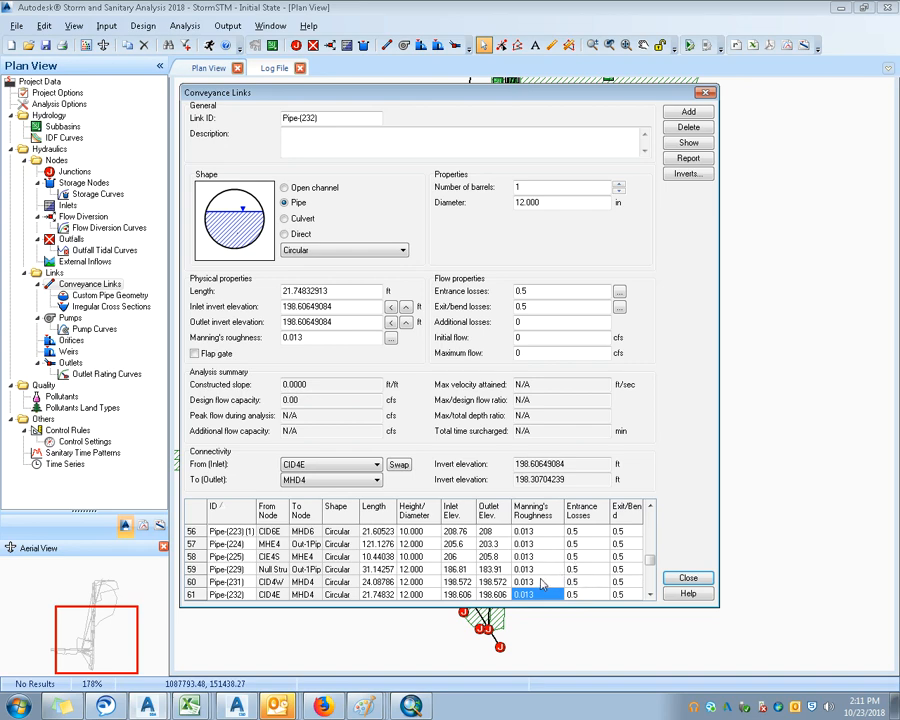
pyautogui.scroll(-10, 540, 596)
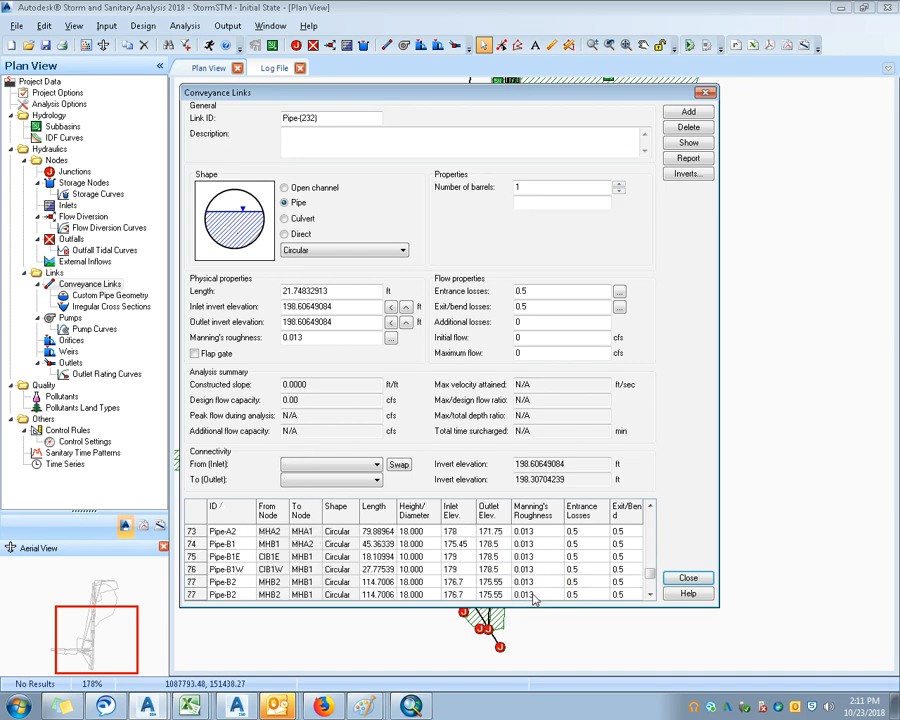
pyautogui.scroll(-3, 565, 598)
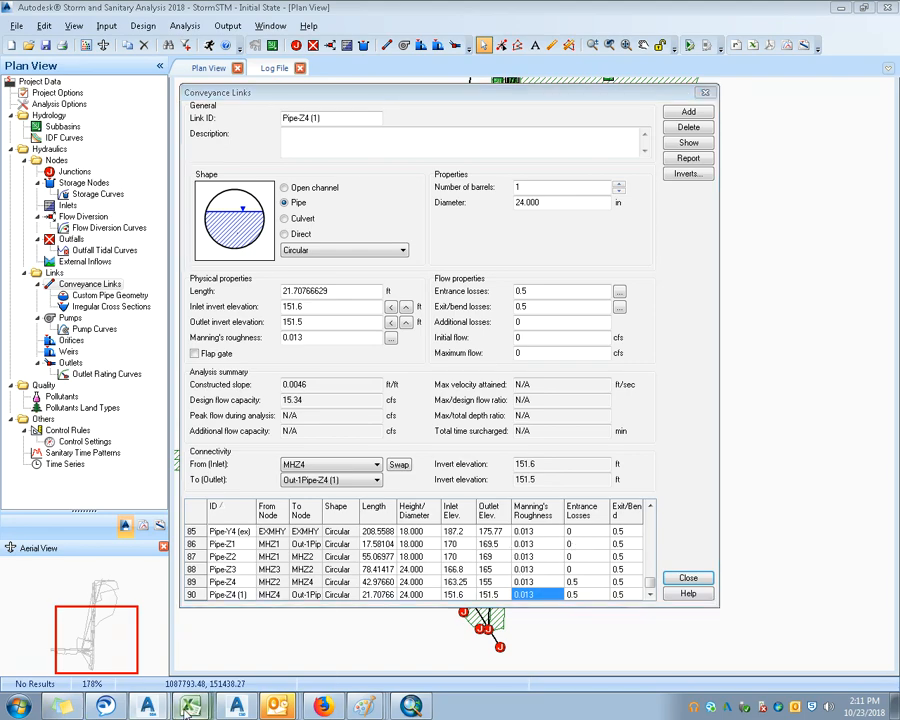
# Step: Switch to Excel, enter 0 in cell B1, fill it down column B through row 31 and copy the filled range
pyautogui.click(175, 673)
pyautogui.click(80, 135)
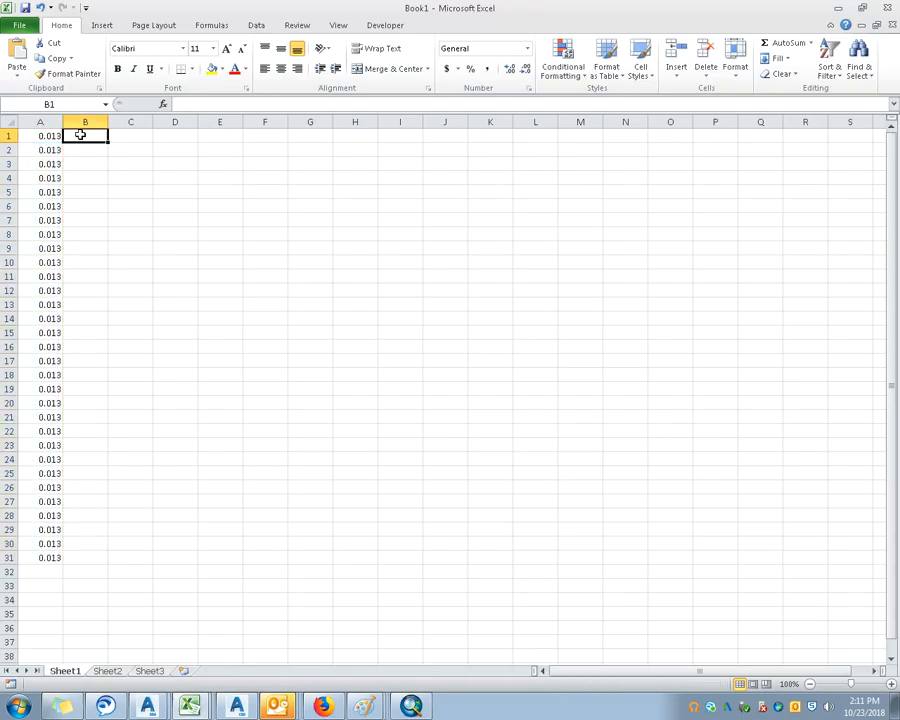
pyautogui.write('0')
pyautogui.press('Return')
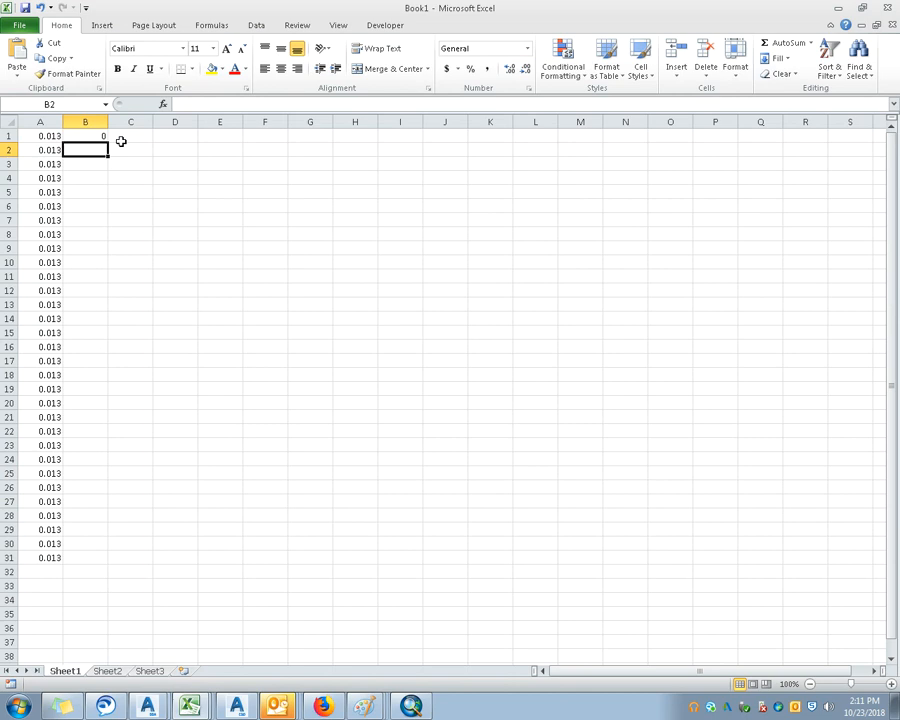
pyautogui.click(106, 133)
pyautogui.hotkey('ctrl', 'c')
pyautogui.moveTo(104, 137); pyautogui.dragTo(96, 558)
pyautogui.hotkey('ctrl', 'v')
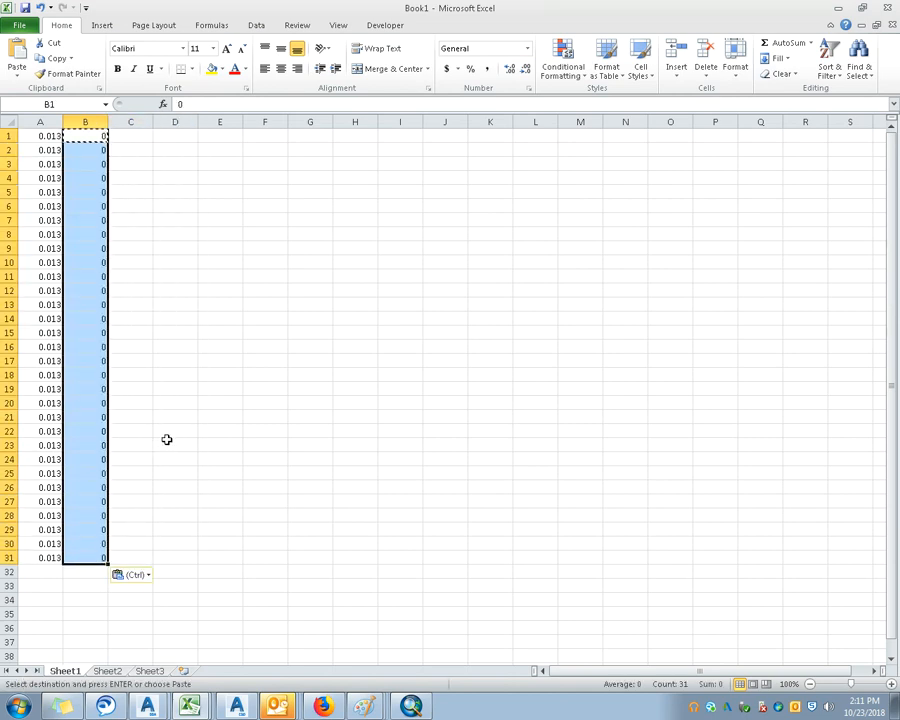
pyautogui.hotkey('ctrl', 'c')
# Step: Return to the StormSTM project in Storm and Sanitary Analysis and close the Conveyance Links editor
pyautogui.click(208, 708)
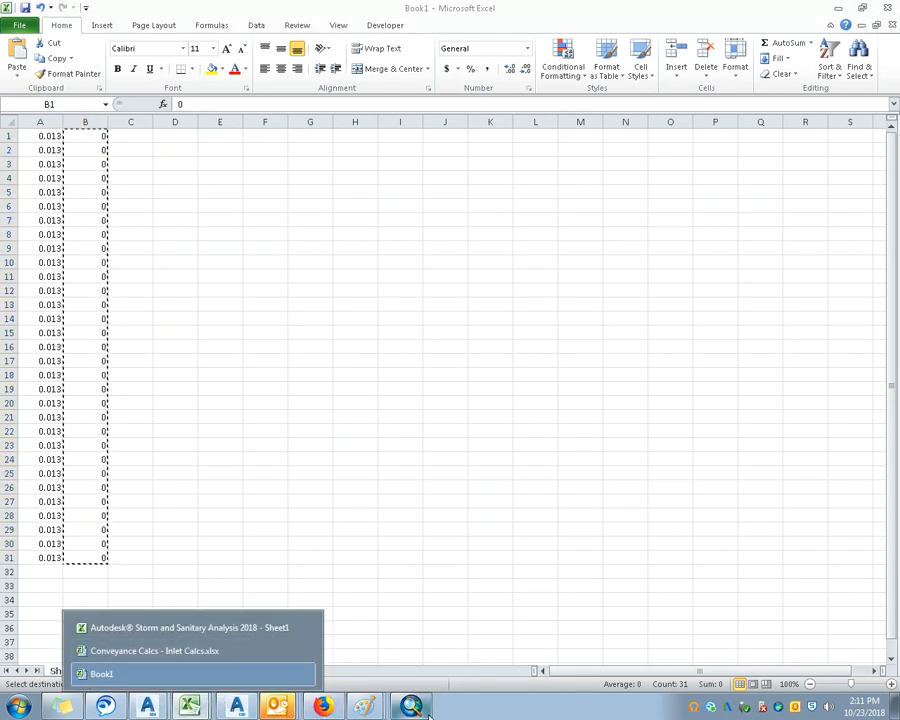
pyautogui.click(238, 707)
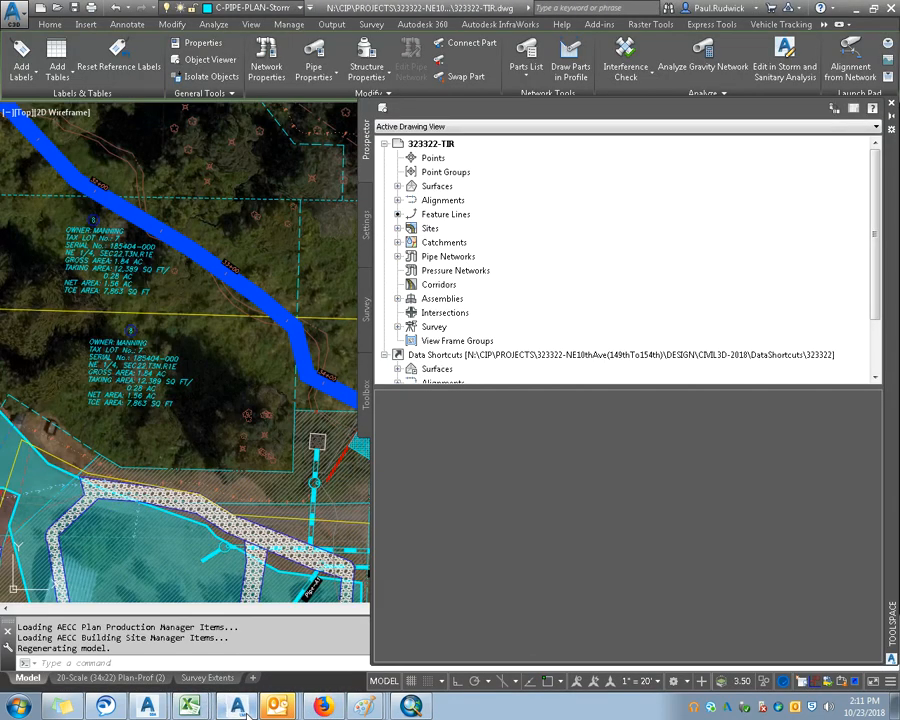
pyautogui.click(246, 709)
pyautogui.click(147, 707)
pyautogui.click(190, 648)
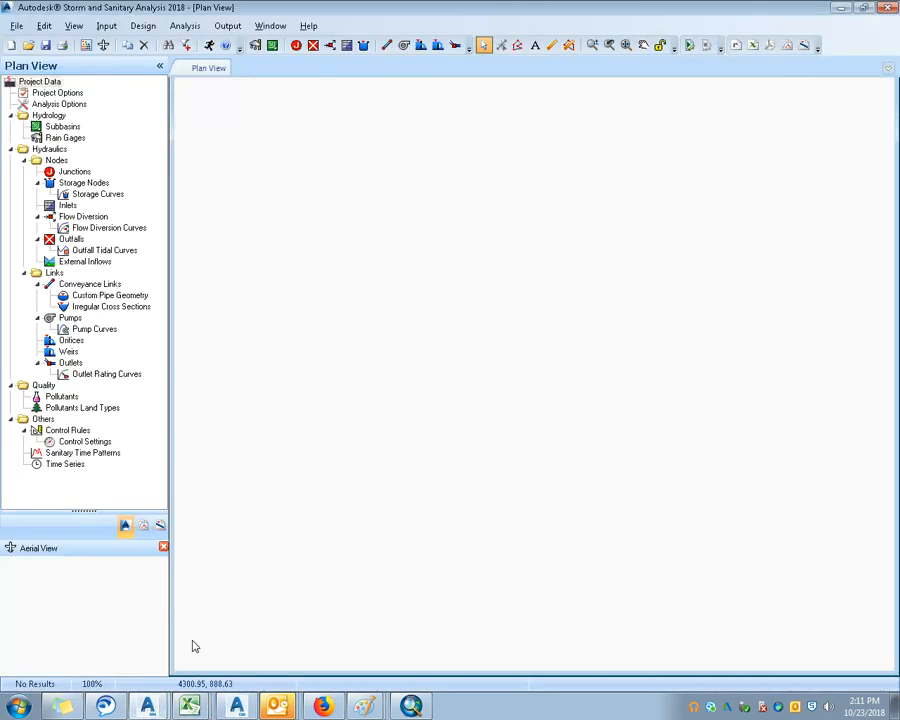
pyautogui.click(147, 707)
pyautogui.click(145, 670)
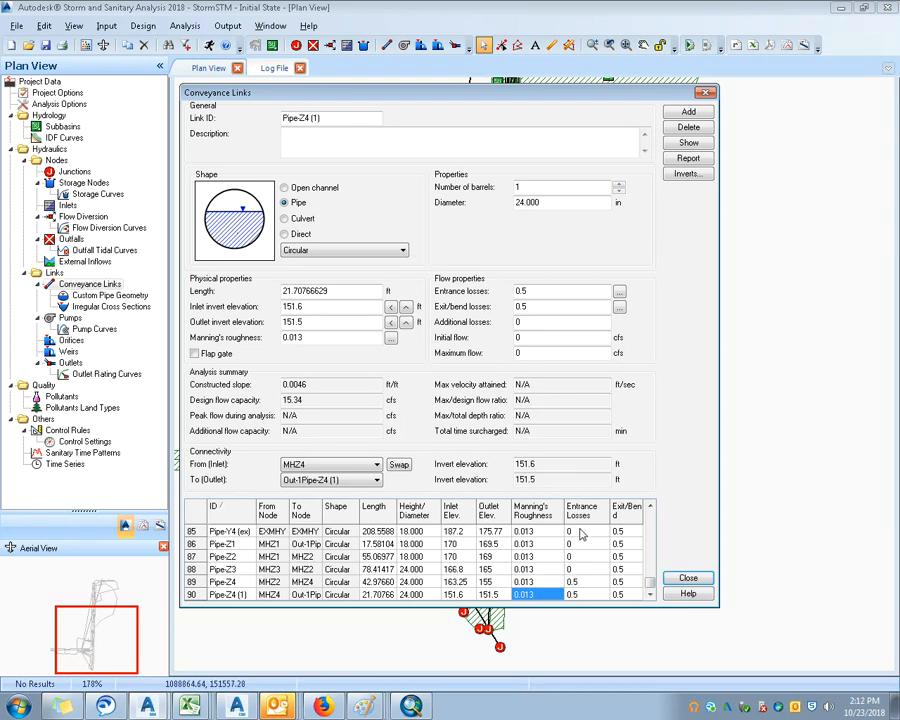
pyautogui.click(676, 578)
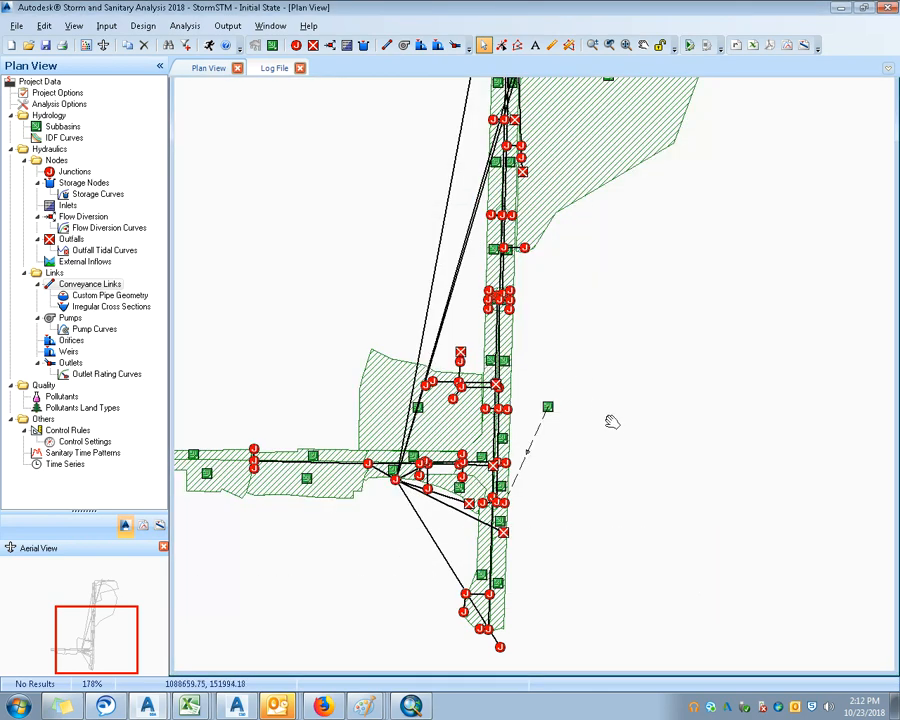
# Step: View the node types that outfall Out-1Pipe-(151) at the north end of the network can be converted to
pyautogui.scroll(-2, 612, 422)
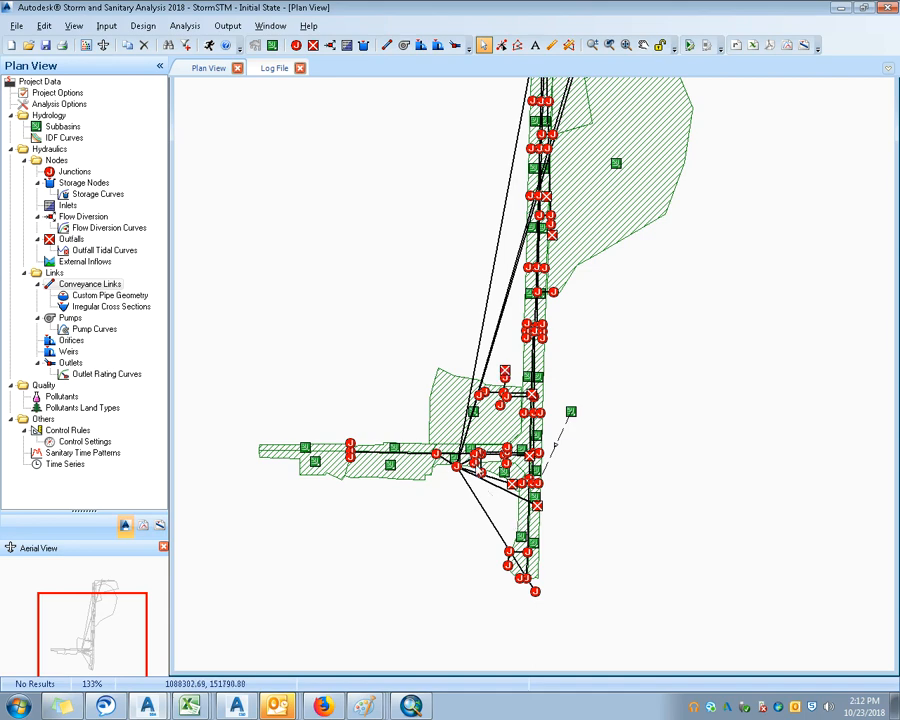
pyautogui.scroll(2, 478, 455)
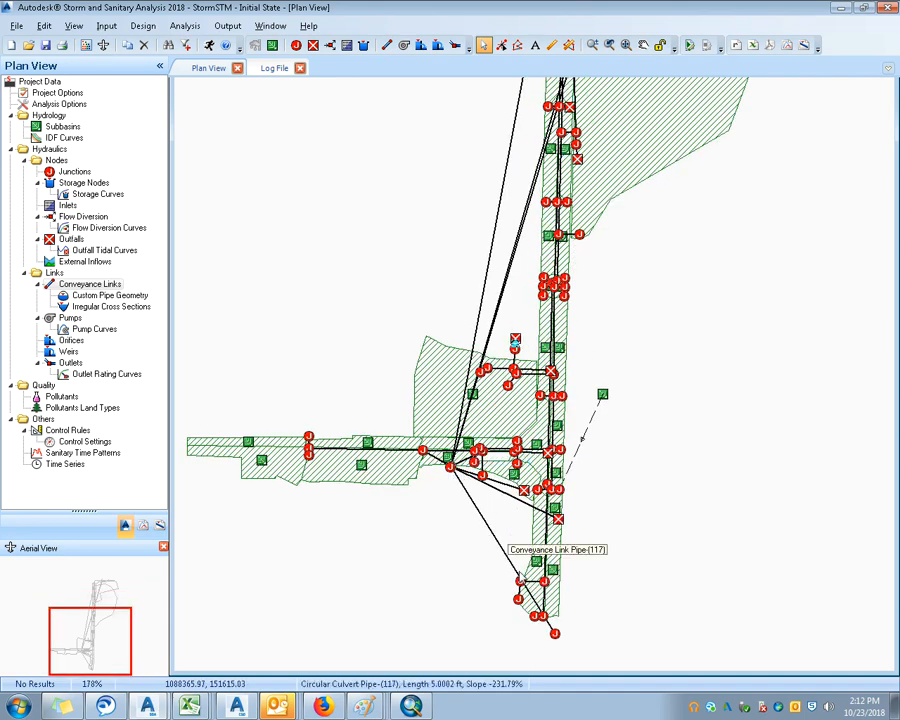
pyautogui.scroll(3, 625, 278)
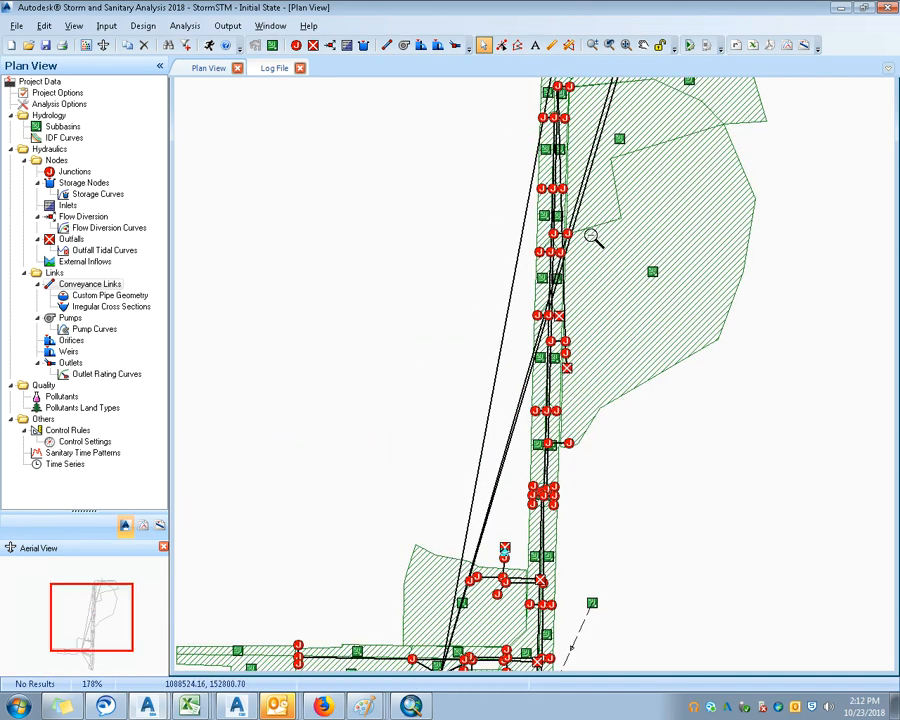
pyautogui.scroll(-4, 595, 237)
pyautogui.scroll(2, 582, 282)
pyautogui.rightClick(588, 233)
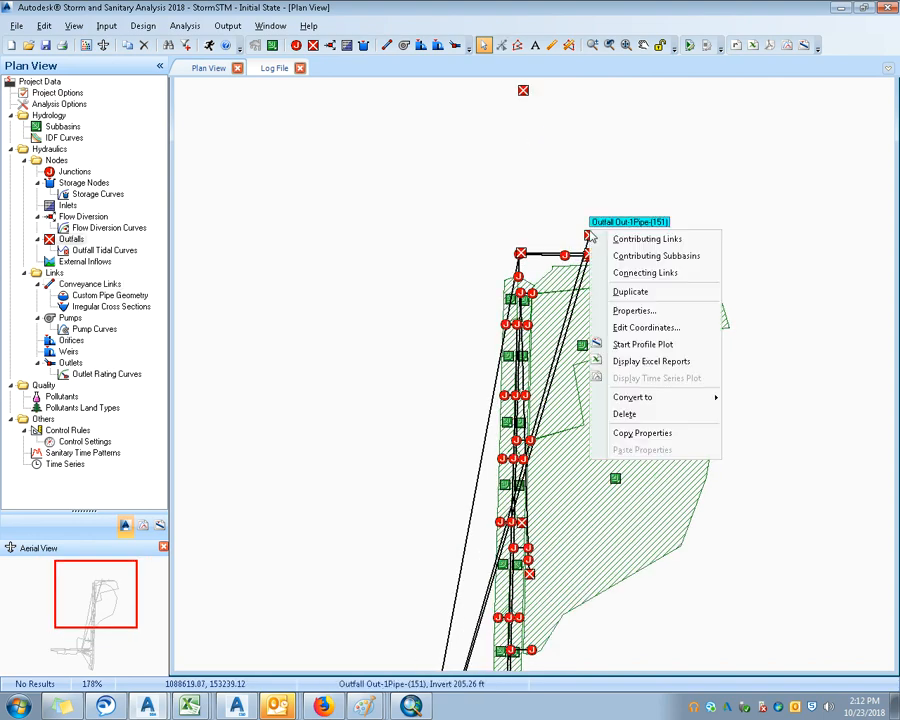
pyautogui.moveTo(650, 399)
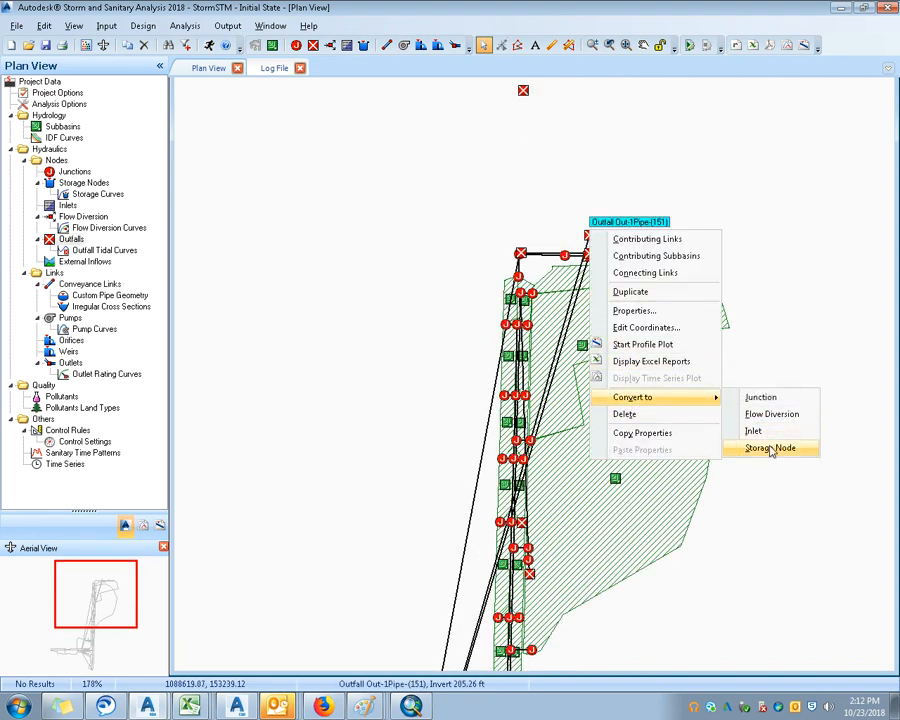
# Step: Delete conveyance link Pipe-(151) and the two other long stray links that run diagonally to the north end of the network
pyautogui.click(561, 347)
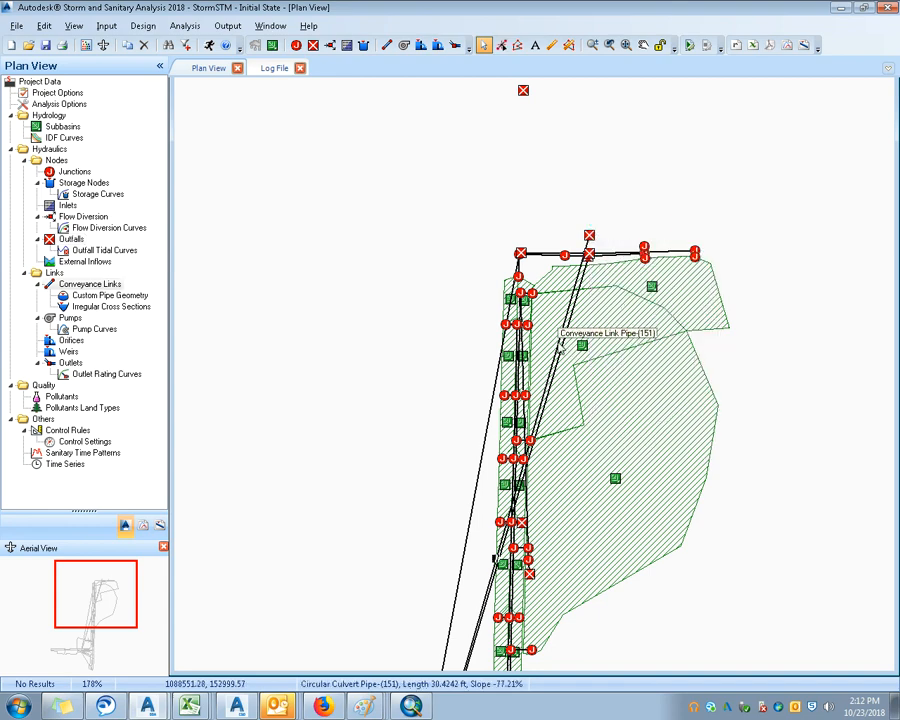
pyautogui.press('Delete')
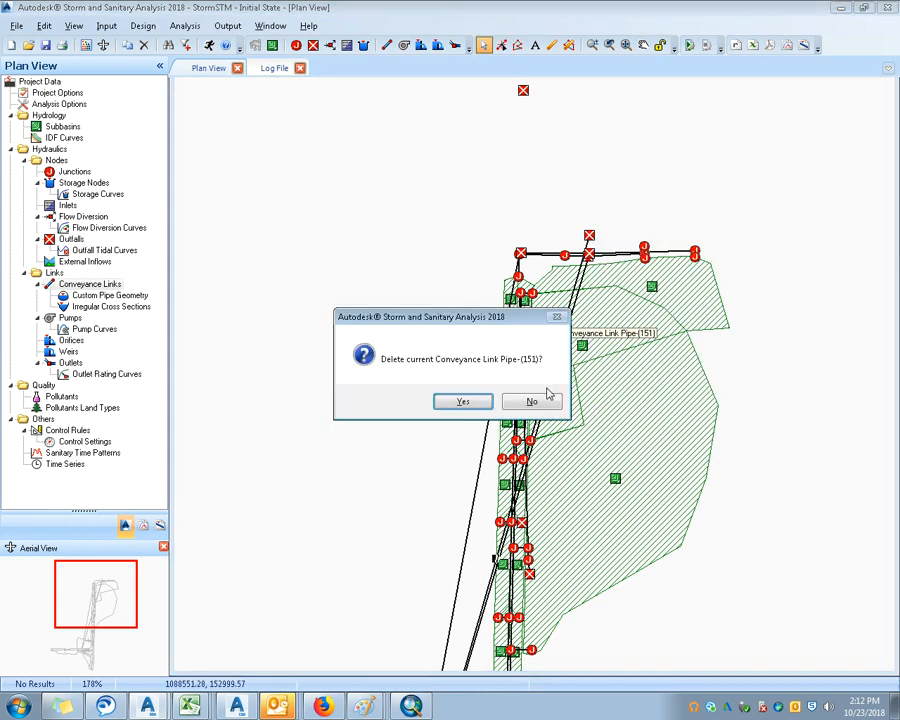
pyautogui.click(548, 398)
pyautogui.press('Delete')
pyautogui.click(545, 401)
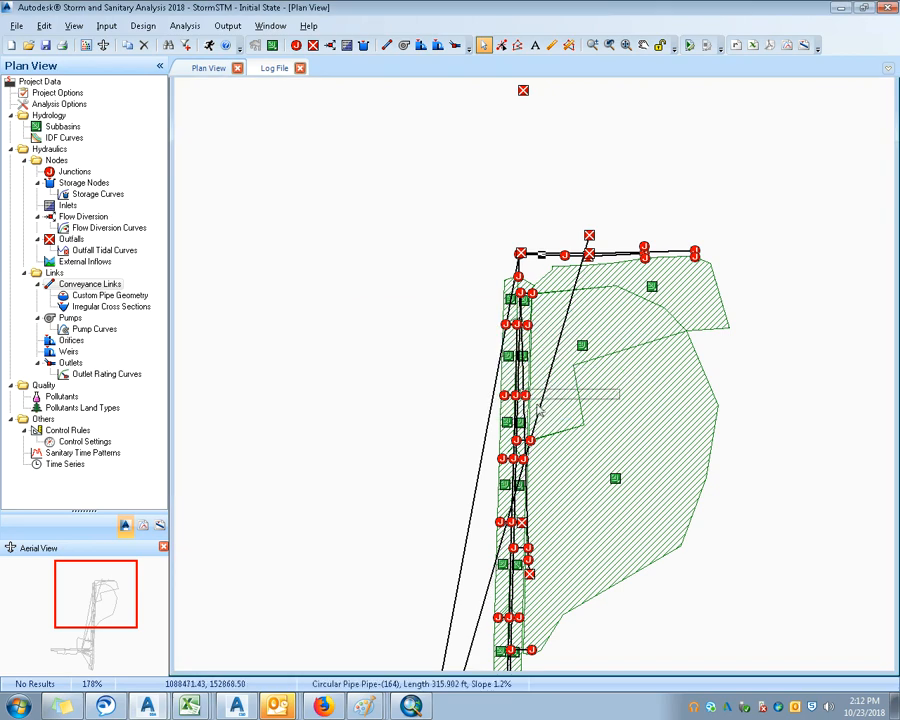
pyautogui.press('Delete')
pyautogui.click(464, 400)
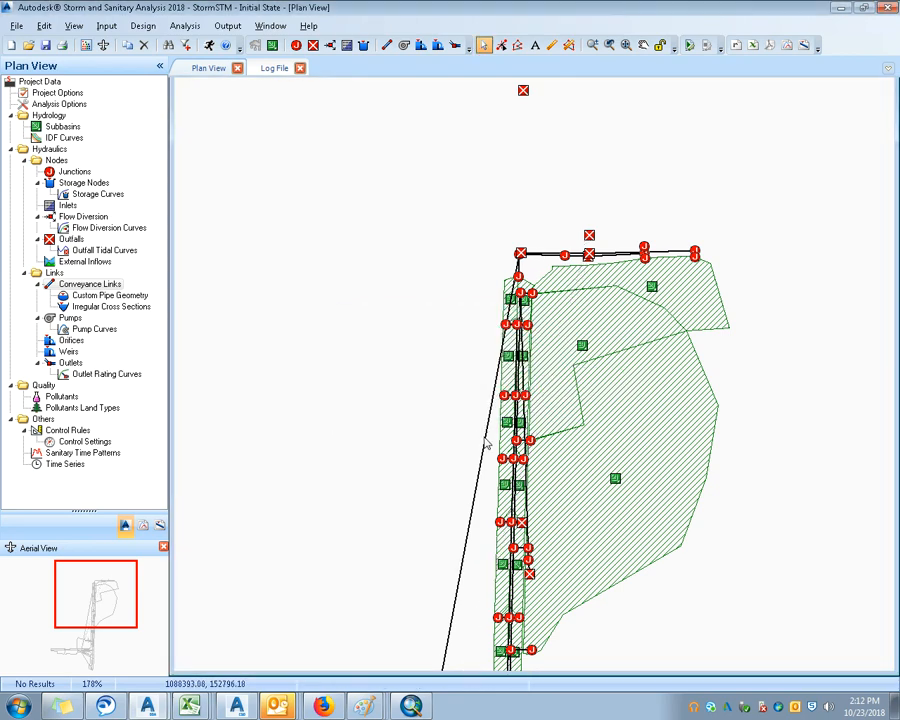
pyautogui.click(485, 438)
pyautogui.press('Delete')
pyautogui.press('Return')
# Step: Connect the northernmost subbasin on the road's west side to the west junction of the first row of three junctions below it
pyautogui.moveTo(708, 443); pyautogui.dragTo(580, 183)
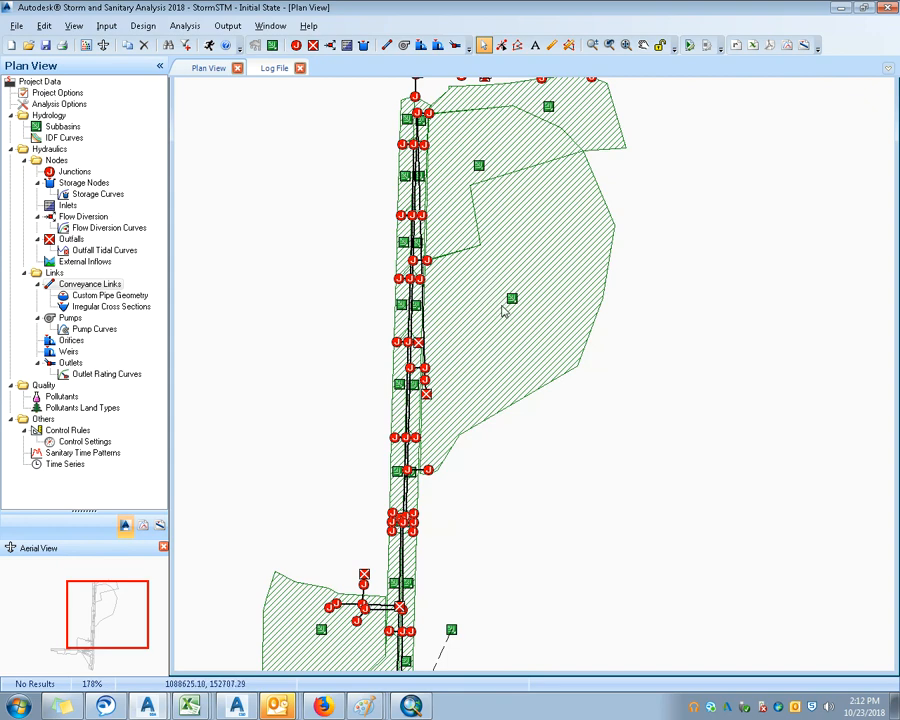
pyautogui.scroll(1, 426, 193)
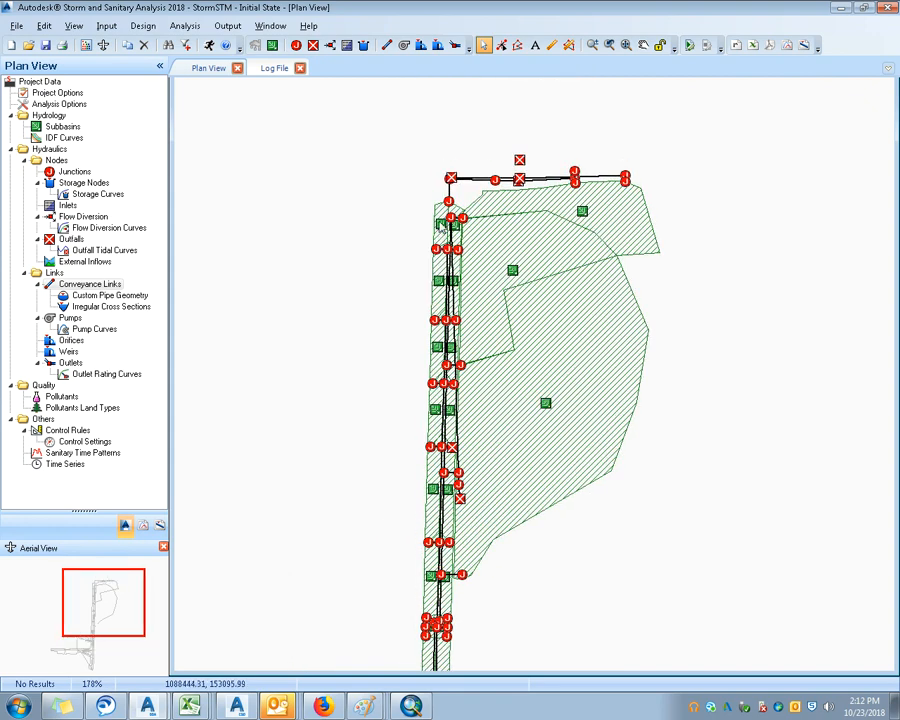
pyautogui.scroll(3, 437, 247)
pyautogui.scroll(1, 437, 247)
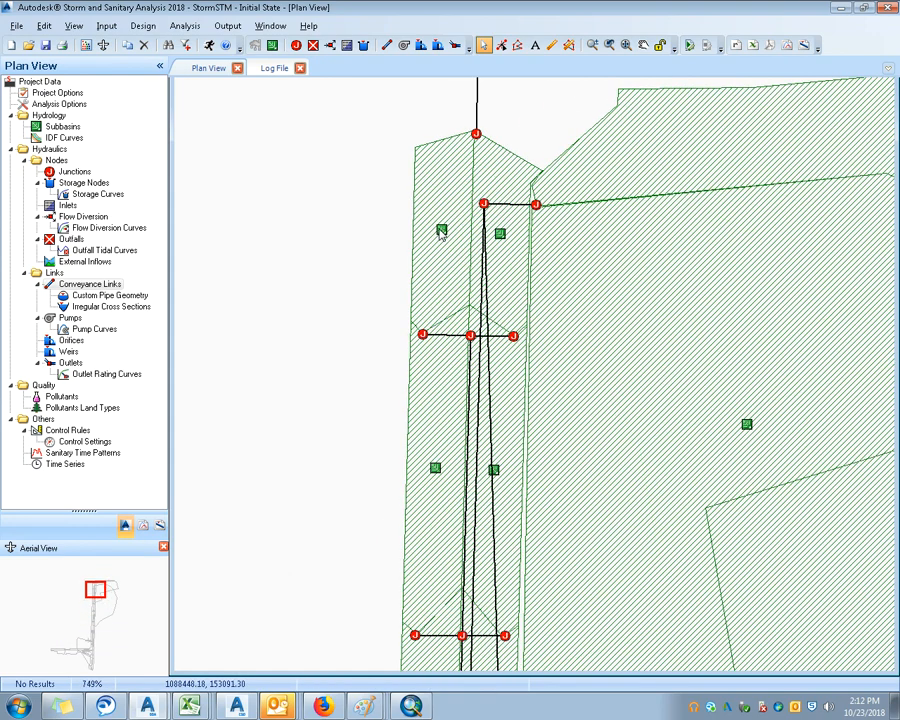
pyautogui.rightClick(442, 233)
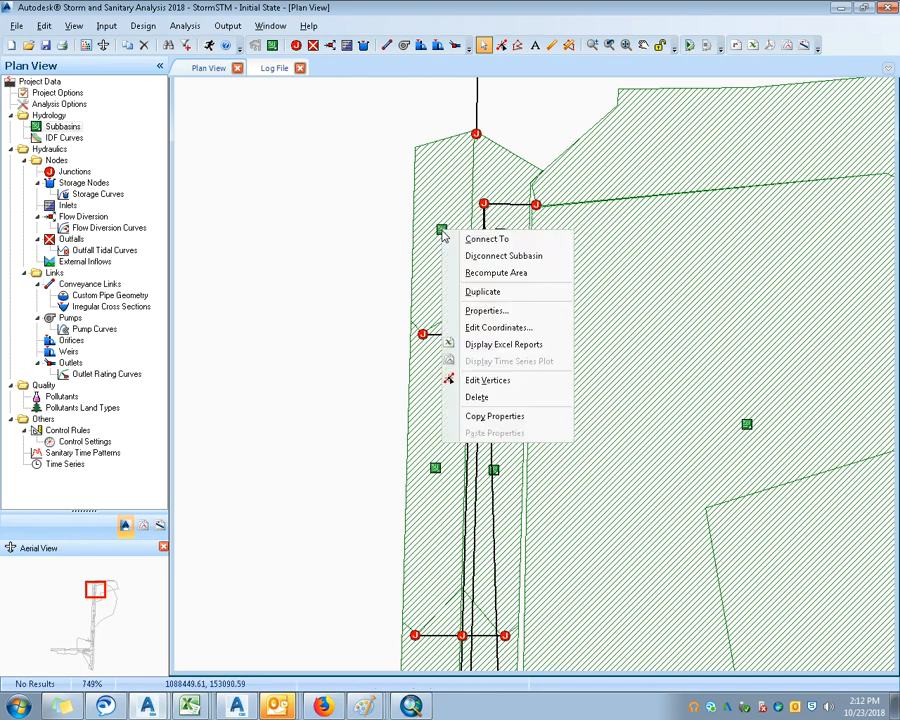
pyautogui.click(458, 239)
pyautogui.click(423, 336)
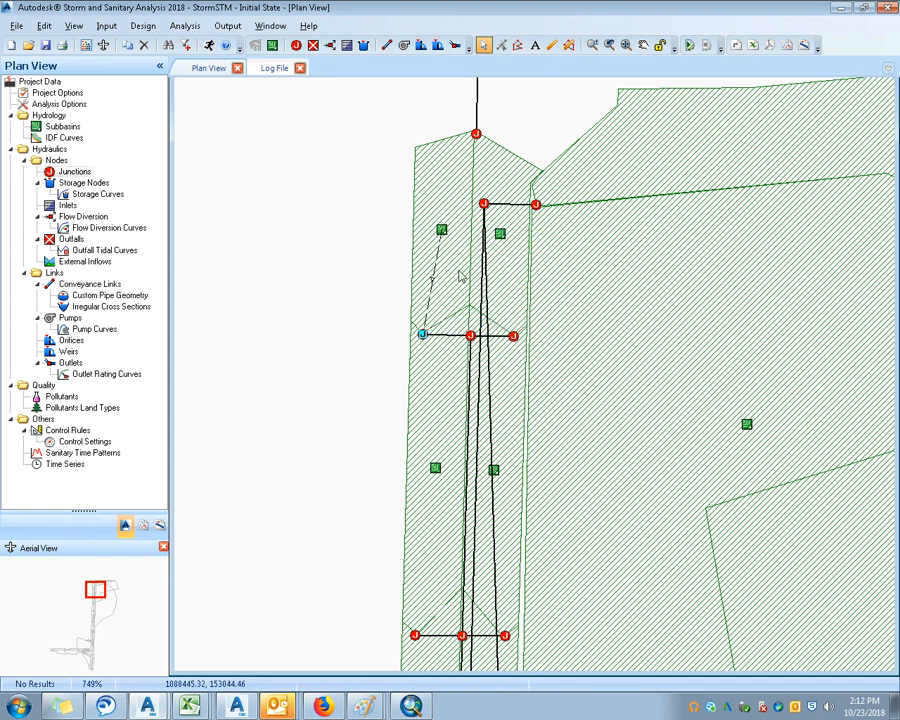
# Step: Connect the northernmost subbasin on the road's east side to the east junction of the same row of three
pyautogui.rightClick(500, 235)
pyautogui.click(516, 242)
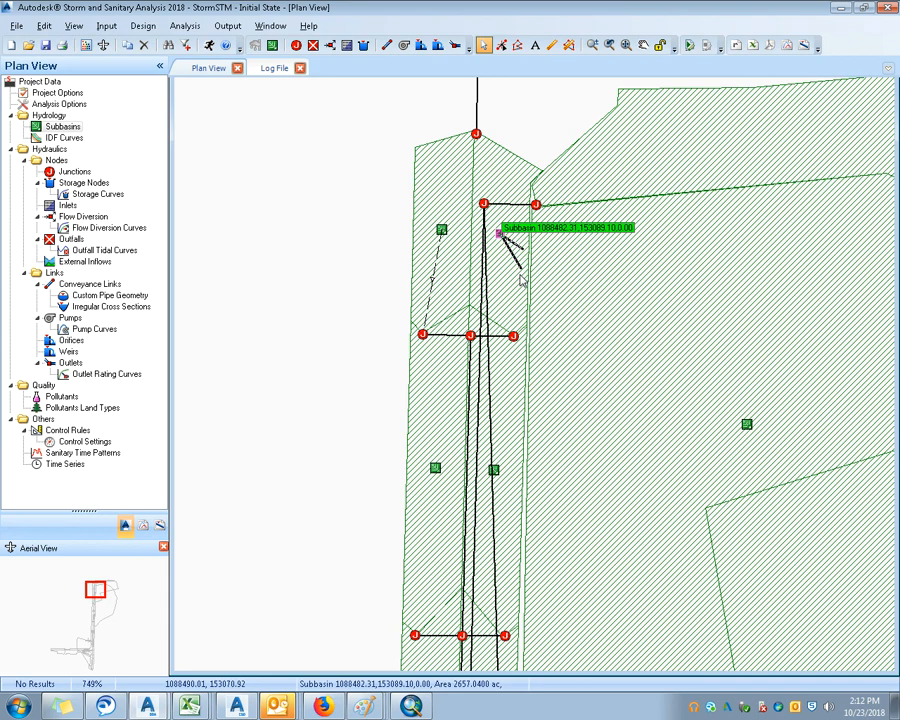
pyautogui.click(514, 338)
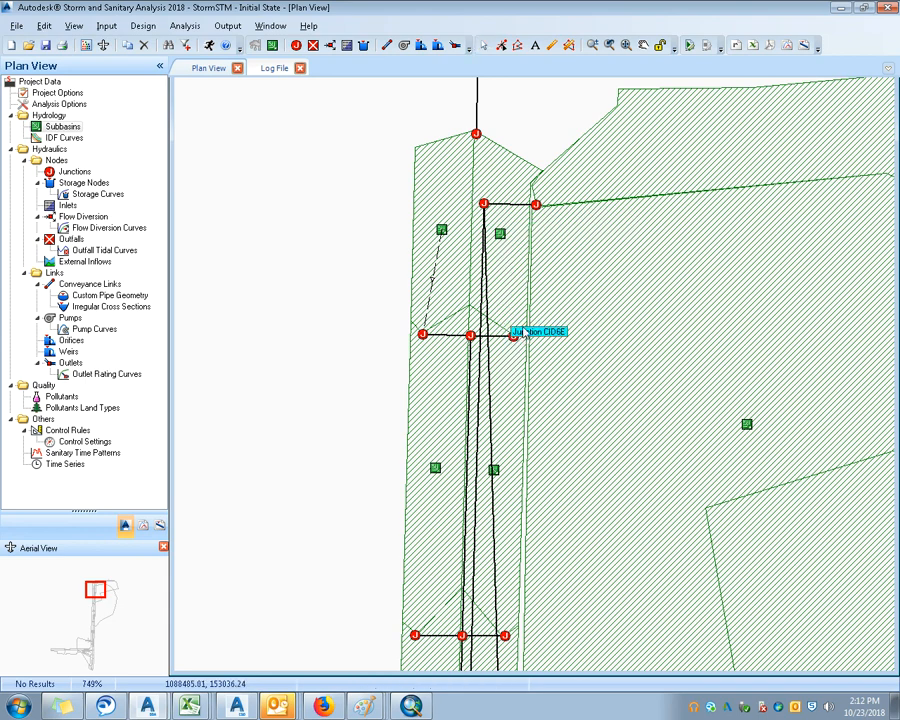
pyautogui.rightClick(502, 228)
pyautogui.click(520, 241)
pyautogui.click(514, 338)
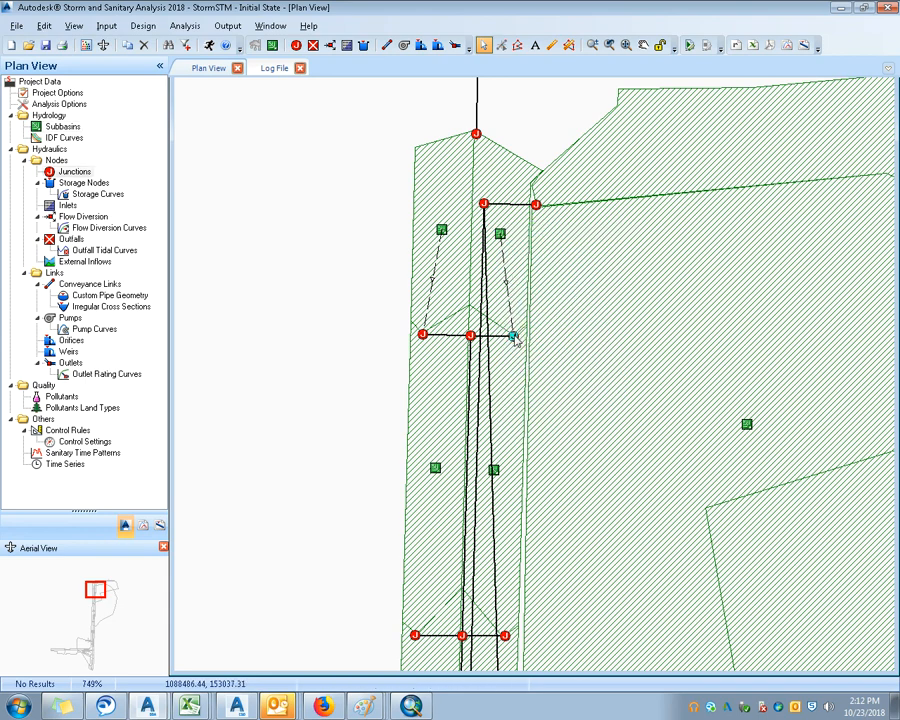
# Step: Connect the second pair of subbasins along the road to the west and east junctions of the next row to the south
pyautogui.scroll(-2, 528, 283)
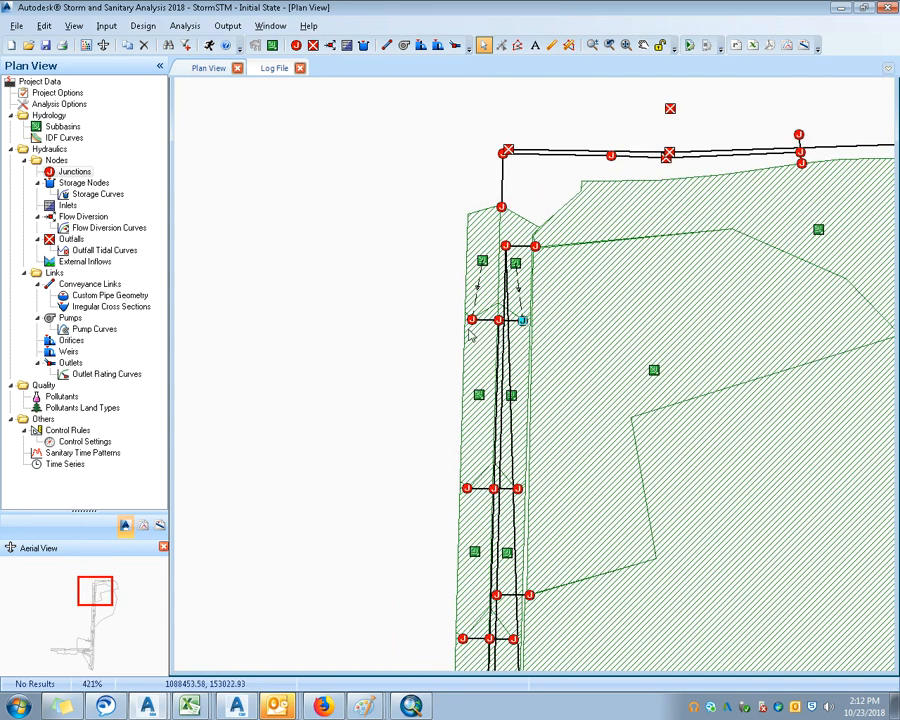
pyautogui.rightClick(480, 397)
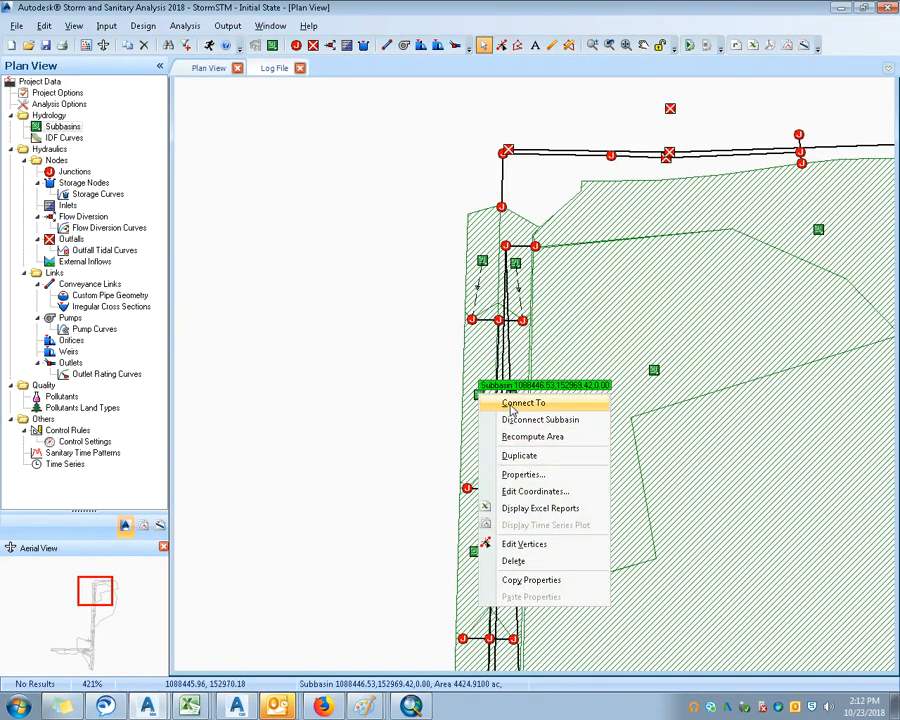
pyautogui.click(490, 400)
pyautogui.click(467, 487)
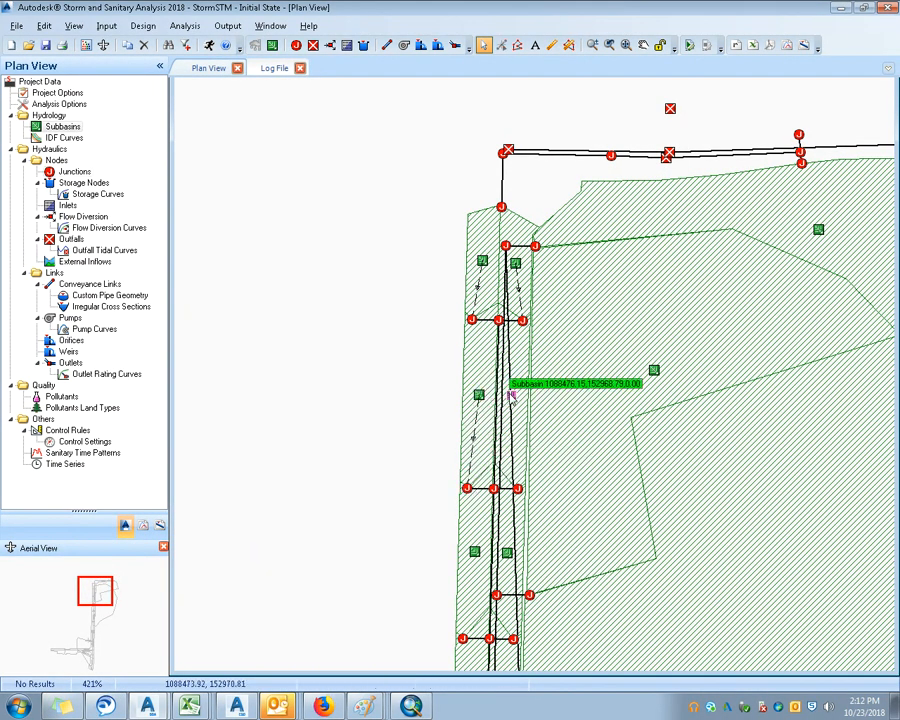
pyautogui.rightClick(513, 398)
pyautogui.click(530, 406)
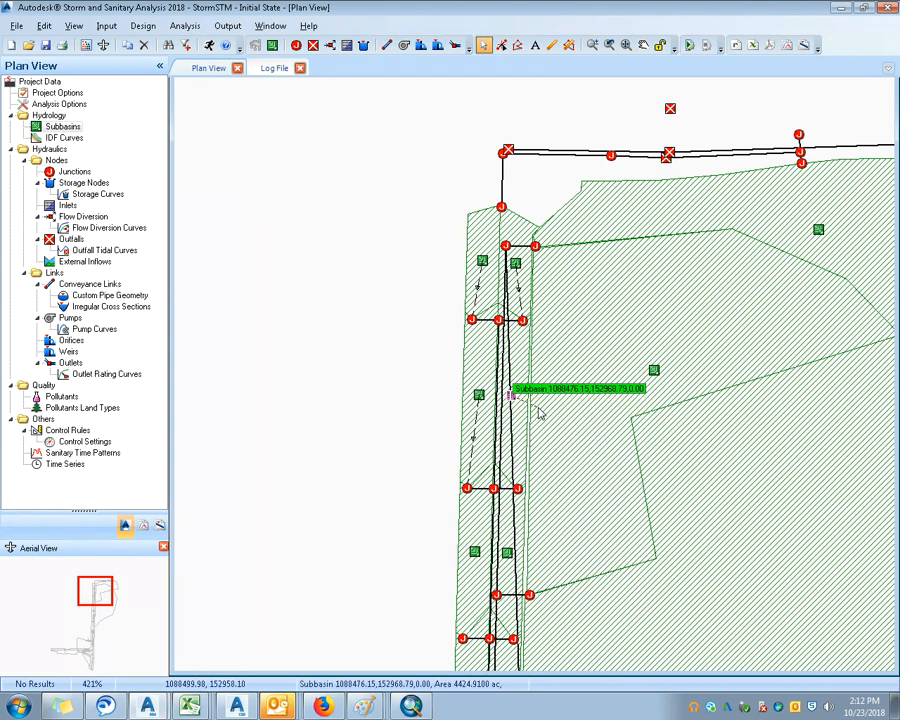
pyautogui.click(518, 489)
# Step: Examine the remaining subbasins, junctions and links down the road to the southern intersection
pyautogui.scroll(-1, 555, 492)
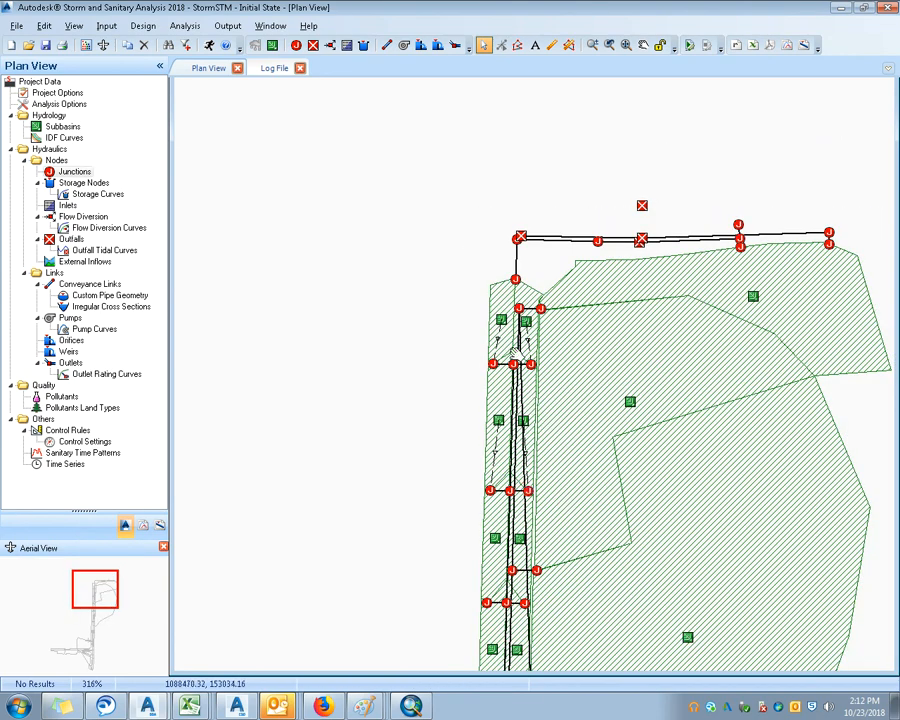
pyautogui.moveTo(522, 371); pyautogui.dragTo(459, 182)
pyautogui.scroll(-1, 530, 311)
pyautogui.scroll(-2, 596, 457)
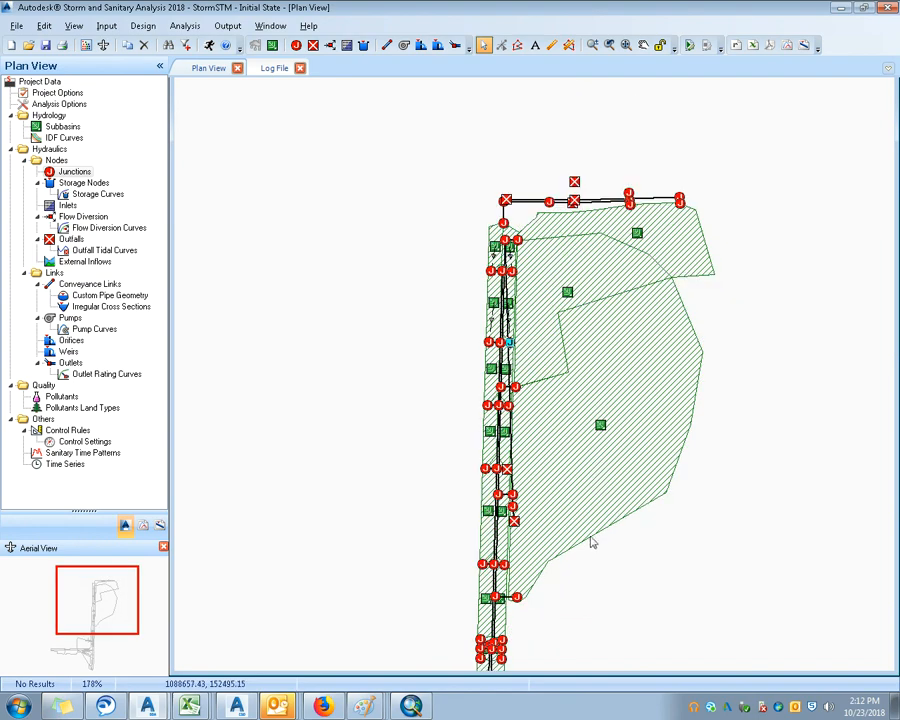
pyautogui.scroll(1, 590, 536)
pyautogui.scroll(1, 602, 572)
pyautogui.scroll(1, 490, 524)
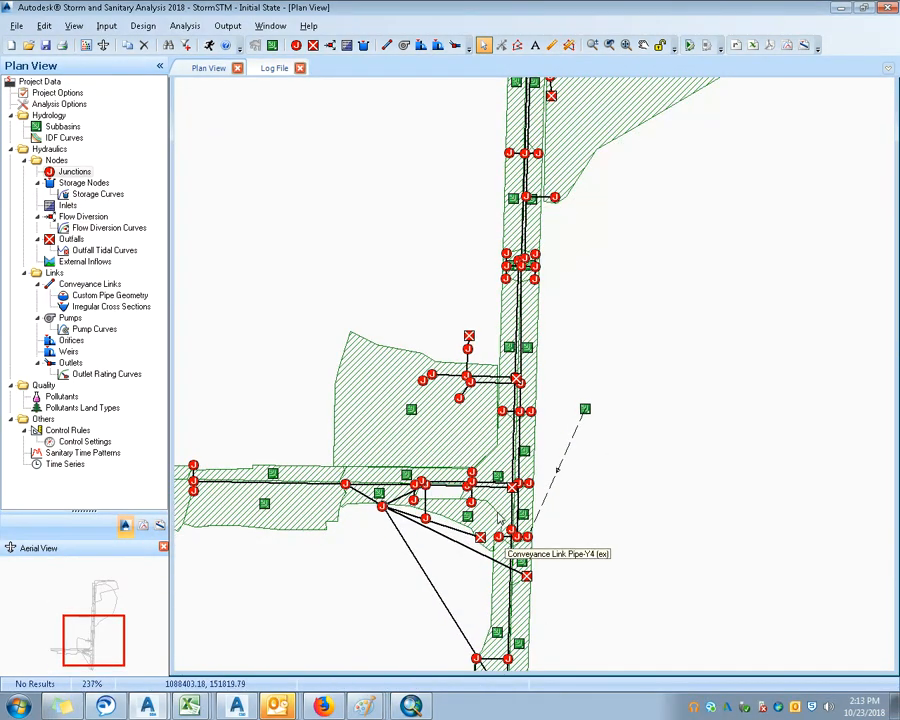
# Step: Switch to the 323322-TIR drawing in Civil 3D, close the Toolspace and bring the intersection around Pipe-B2 and Pipe-B3 into view
pyautogui.click(411, 707)
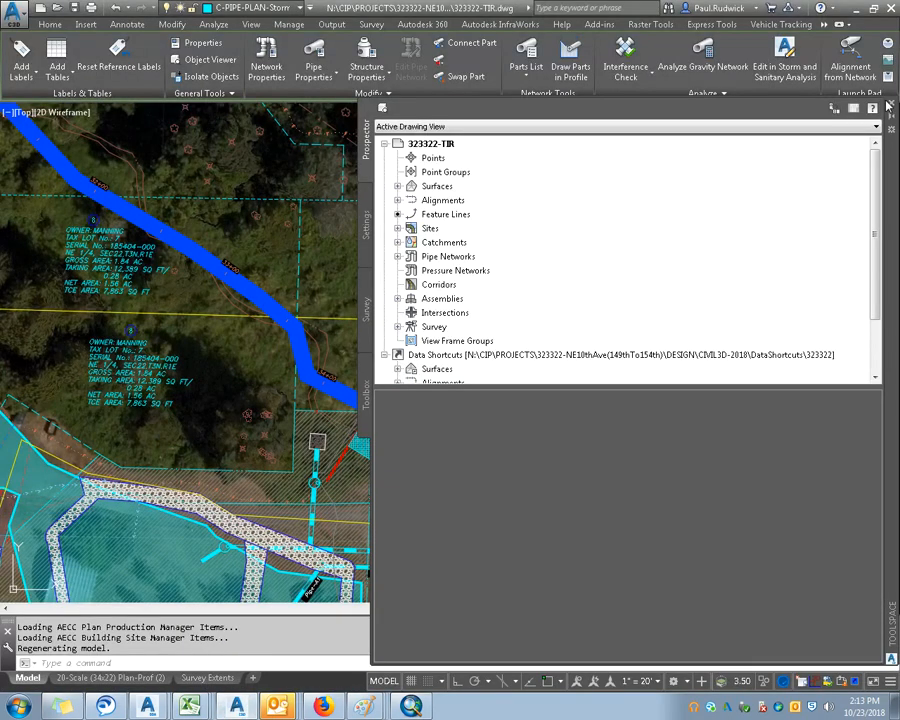
pyautogui.click(890, 104)
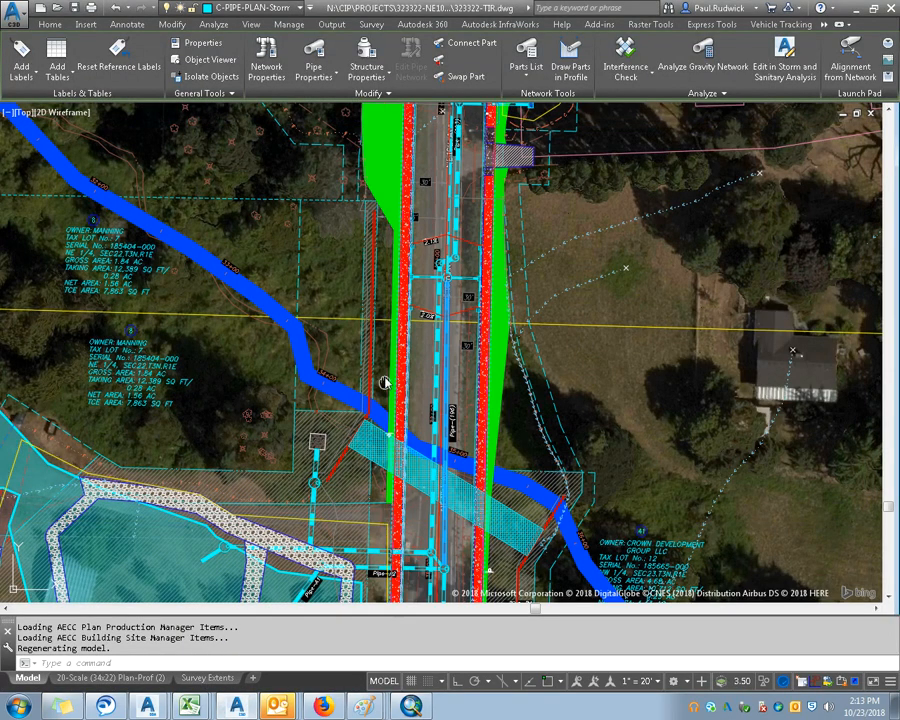
pyautogui.moveTo(438, 505); pyautogui.dragTo(448, 173)
pyautogui.moveTo(461, 517); pyautogui.dragTo(472, 398)
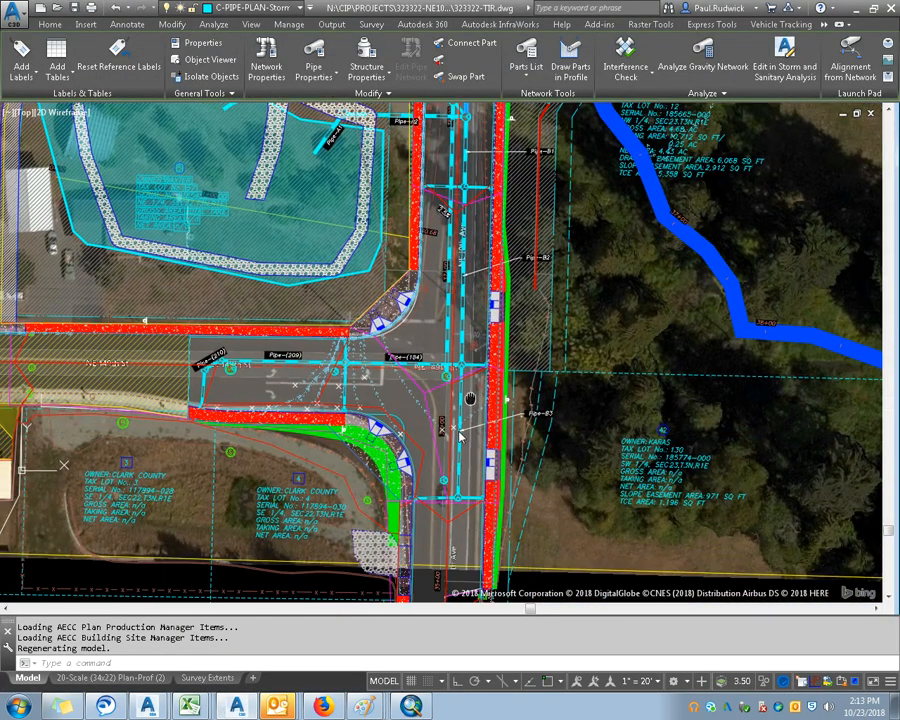
# Step: Open the 323322-PIPES drawing in Civil 3D
pyautogui.press('super')
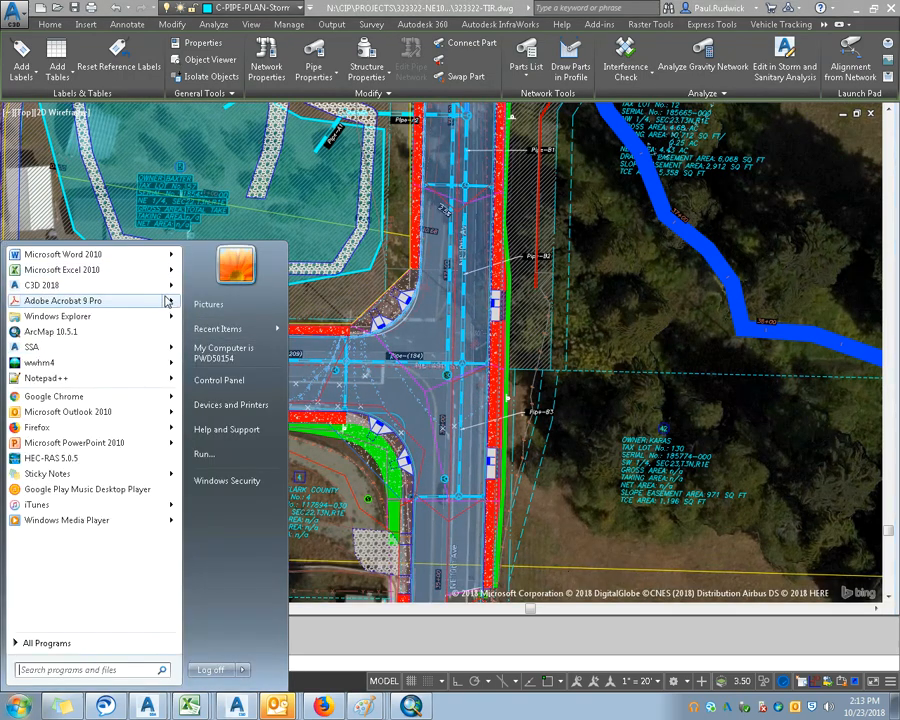
pyautogui.moveTo(170, 287)
pyautogui.click(242, 272)
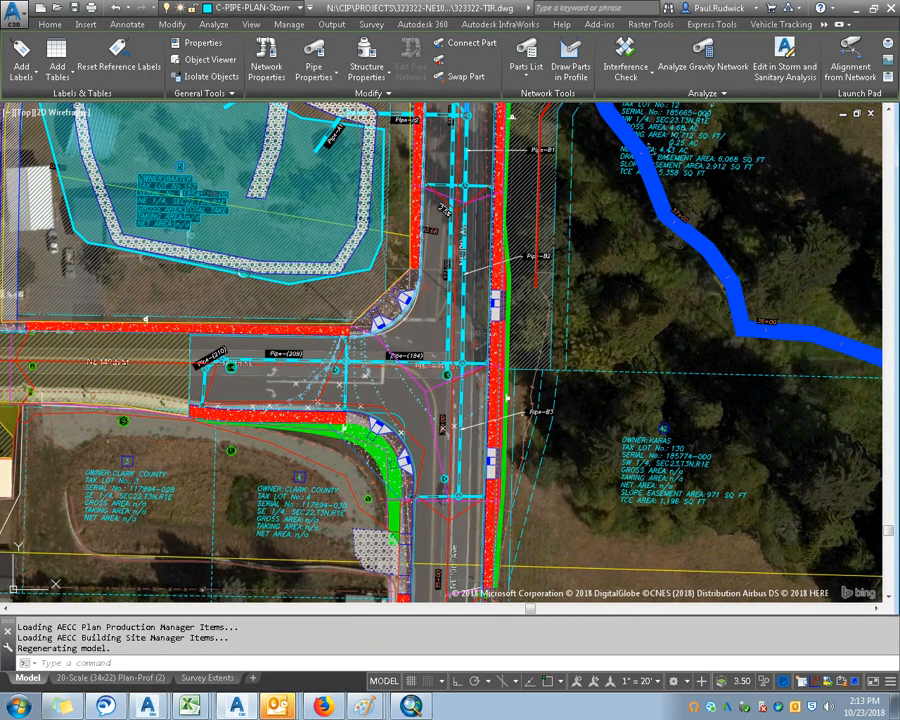
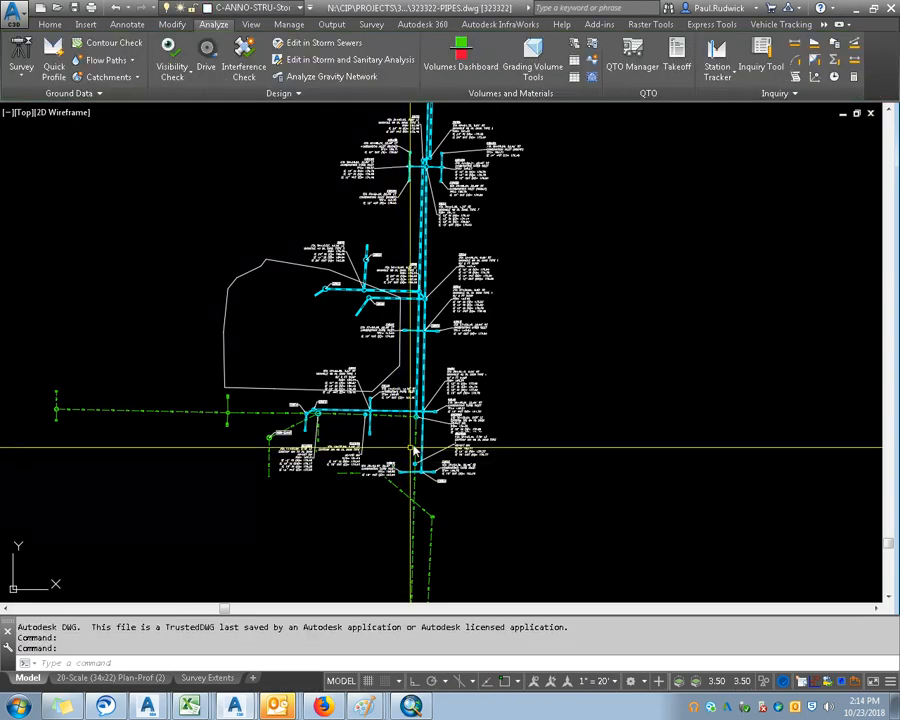
# Step: Turn on all layers of the 323322-LINEWORK xref and close the layer manager
pyautogui.scroll(5, 412, 448)
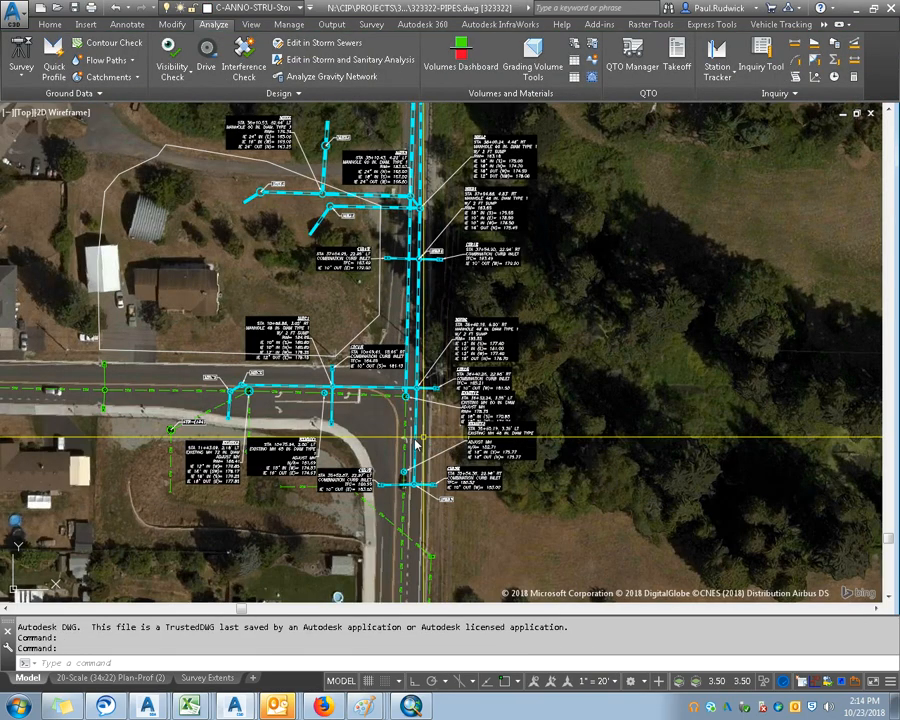
pyautogui.scroll(-8, 430, 435)
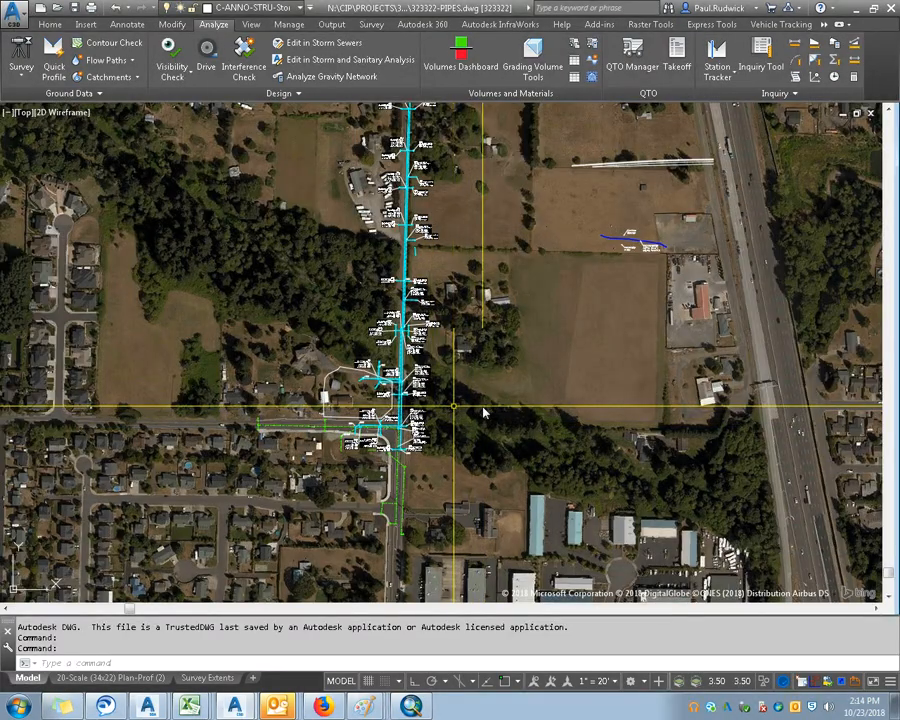
pyautogui.write('layer')
pyautogui.press('Return')
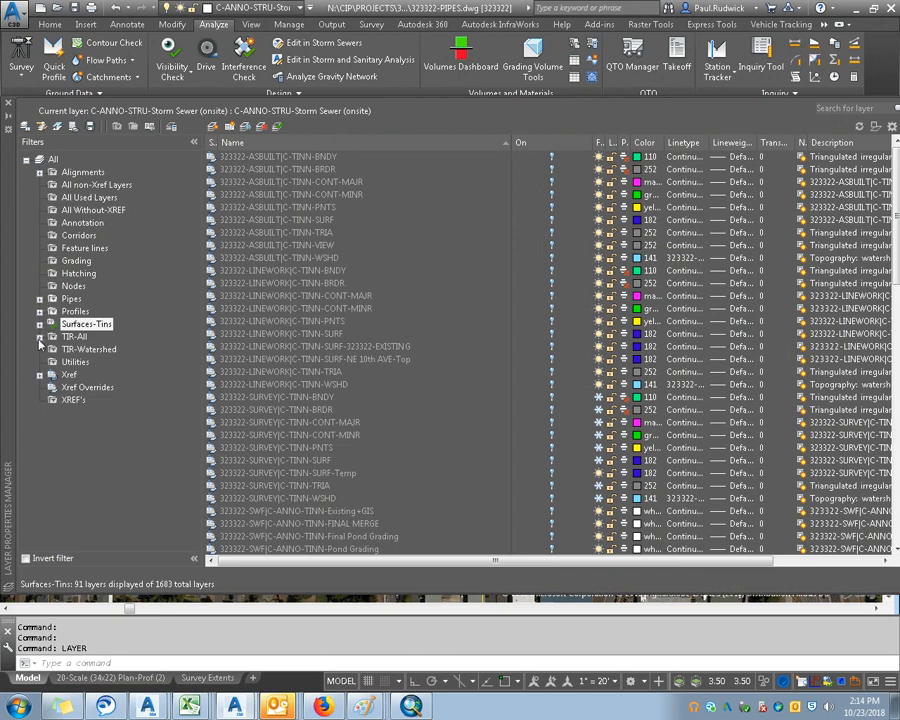
pyautogui.click(40, 375)
pyautogui.click(117, 412)
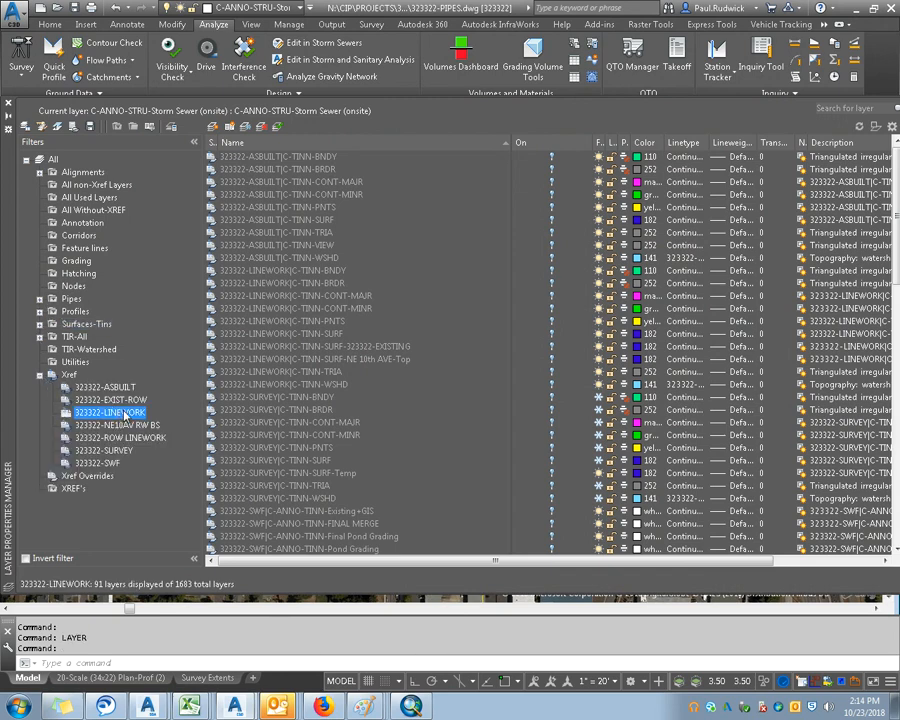
pyautogui.click(430, 286)
pyautogui.hotkey('ctrl', 'a')
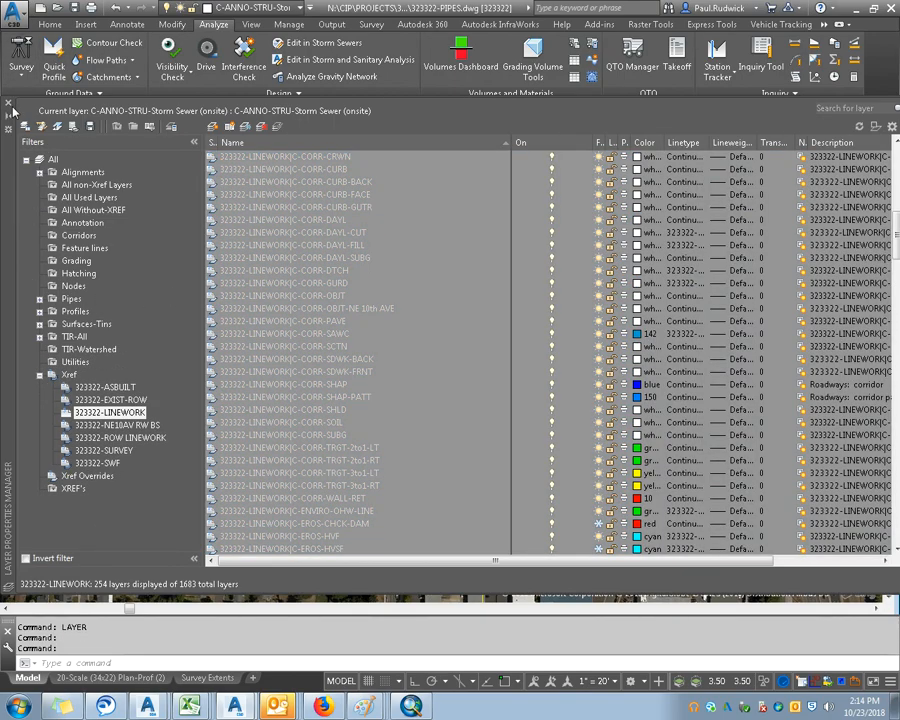
pyautogui.click(9, 103)
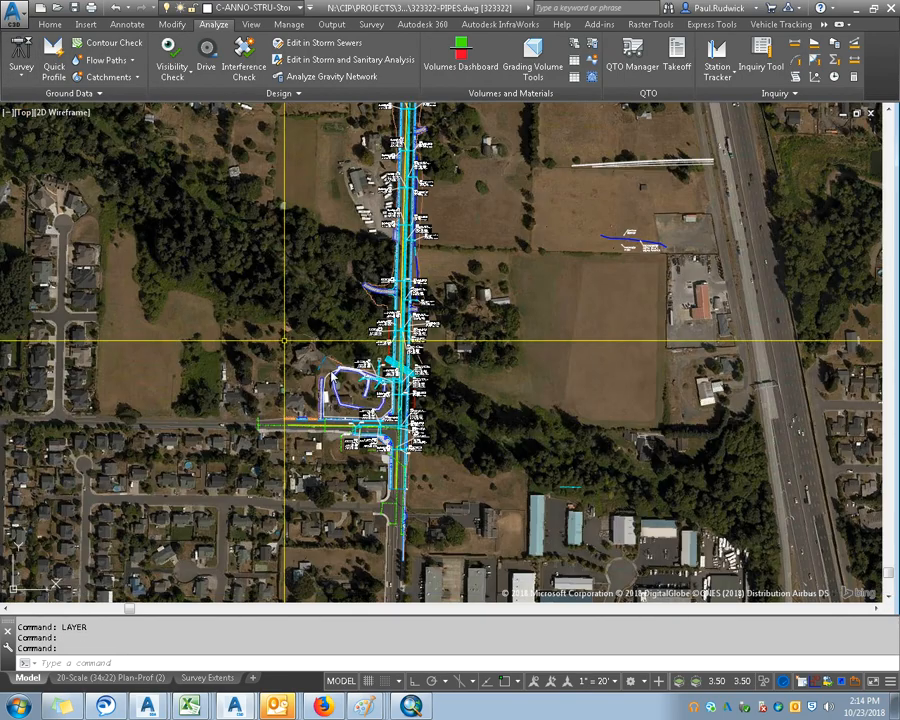
# Step: Examine the existing and proposed storm pipes around the southern intersection, especially near manholes EXMHY3 and MHB3
pyautogui.scroll(5, 400, 490)
pyautogui.scroll(-3, 400, 490)
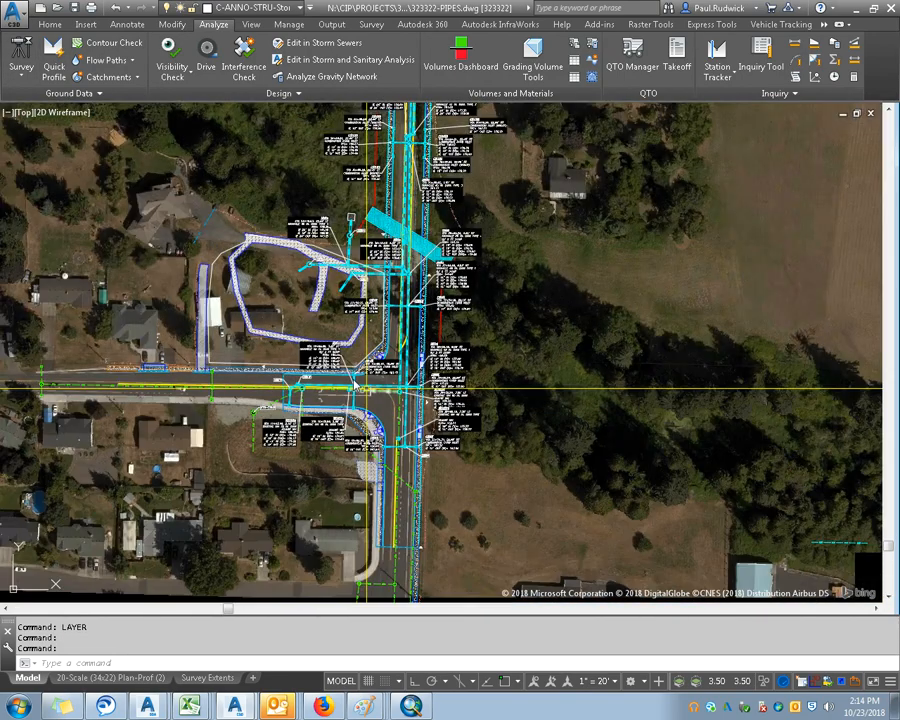
pyautogui.scroll(5, 403, 500)
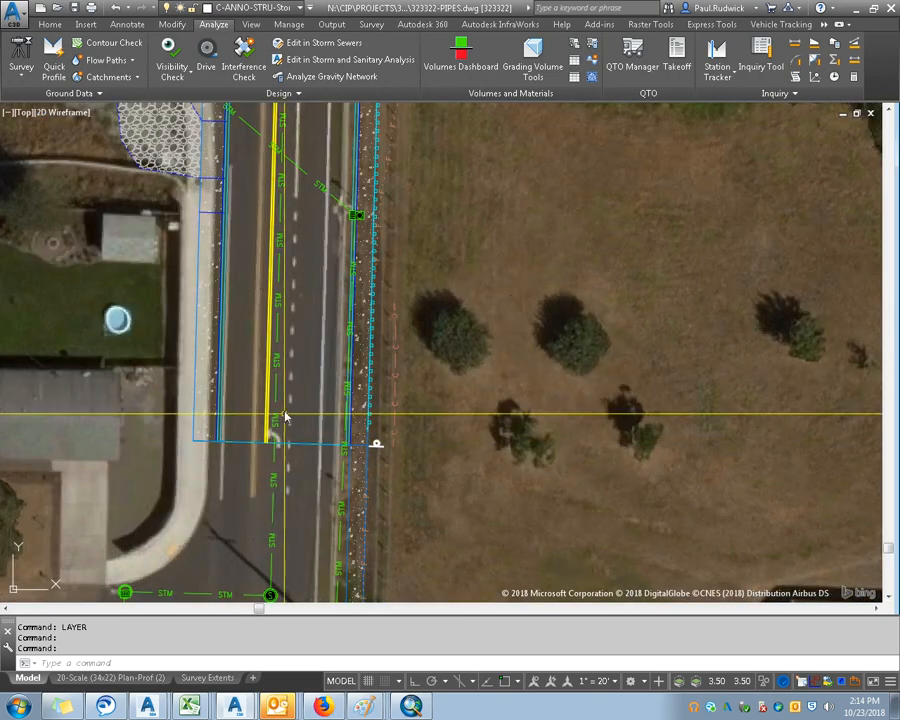
pyautogui.scroll(-4, 274, 292)
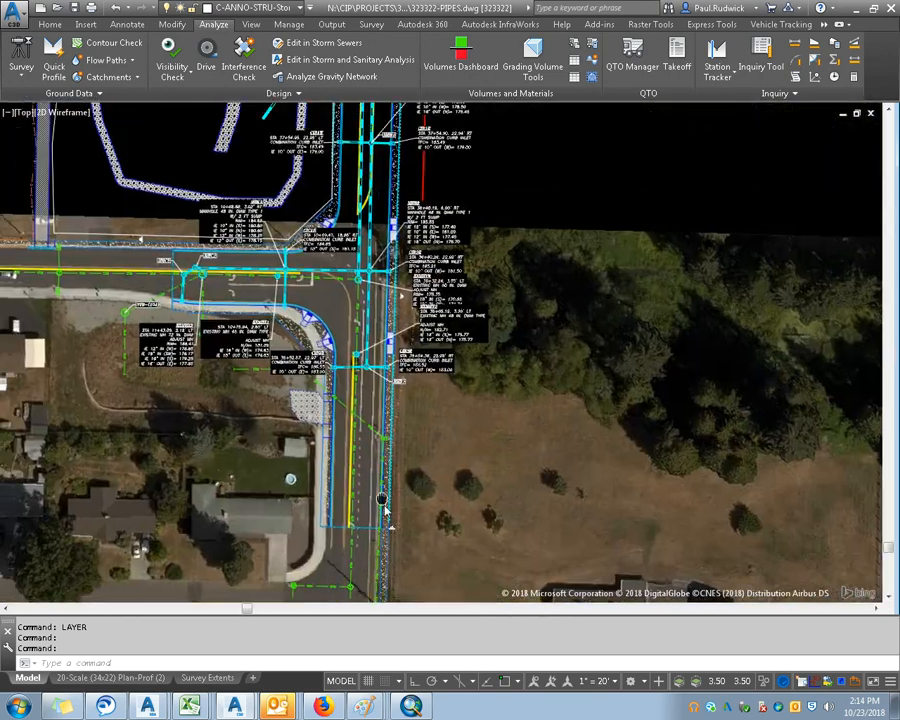
pyautogui.moveTo(385, 507); pyautogui.dragTo(391, 533)
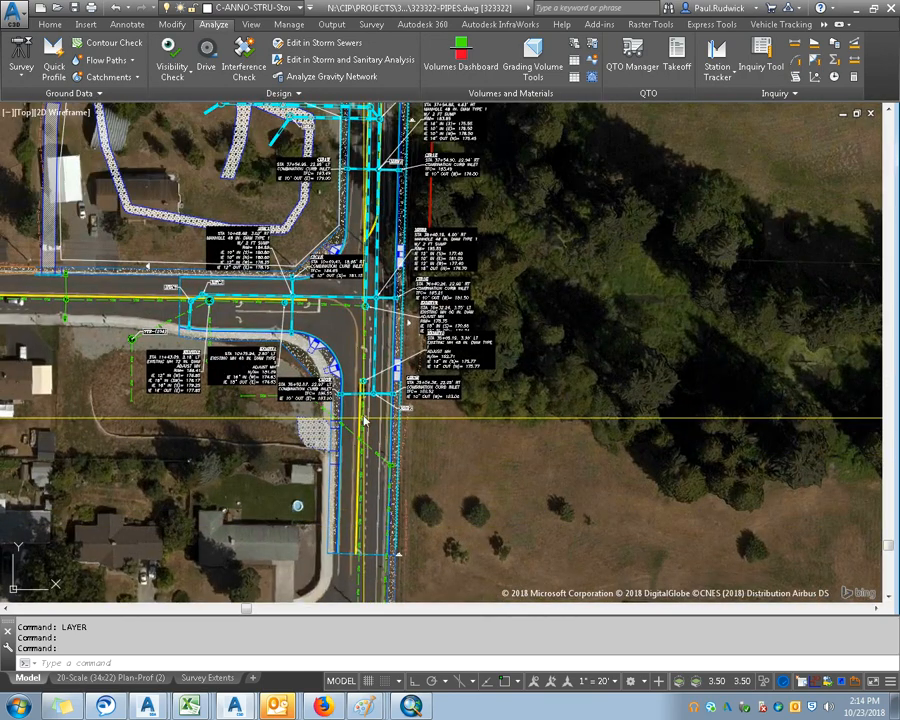
pyautogui.scroll(4, 362, 392)
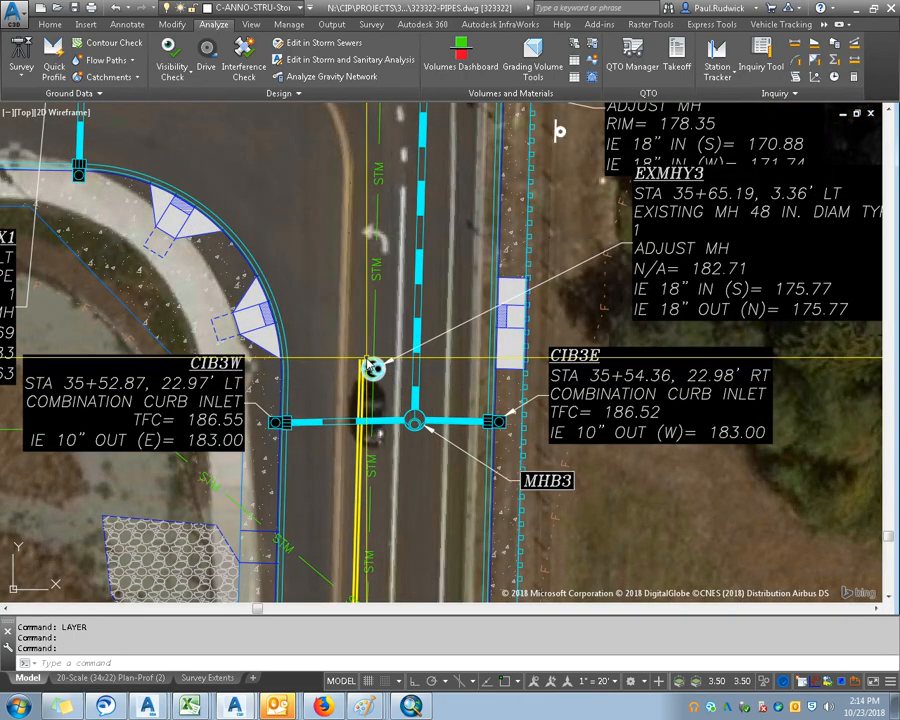
pyautogui.scroll(-3, 368, 362)
pyautogui.scroll(4, 370, 362)
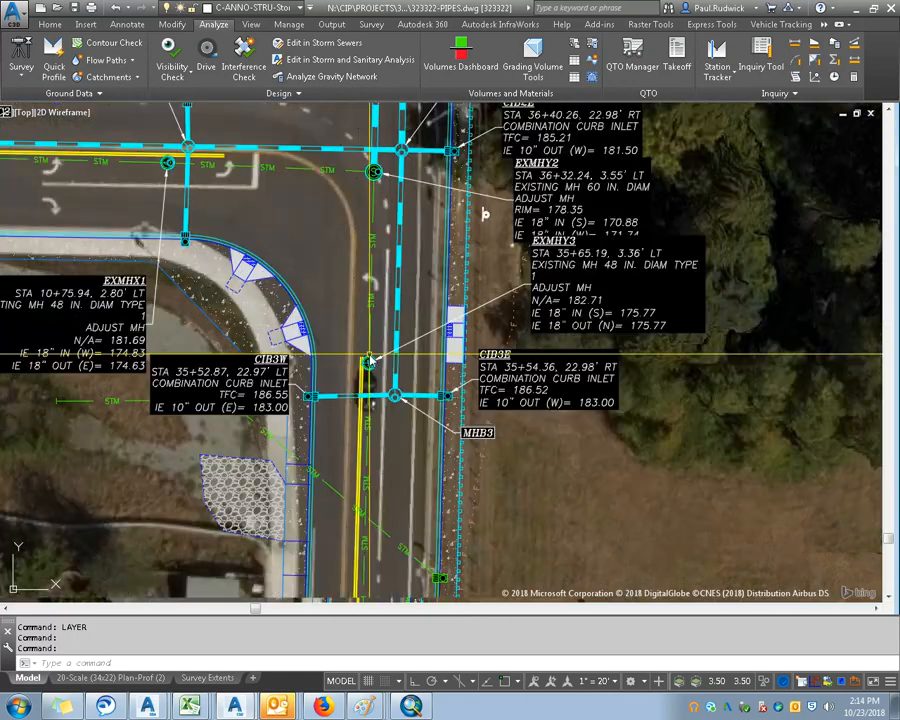
pyautogui.scroll(-4, 370, 364)
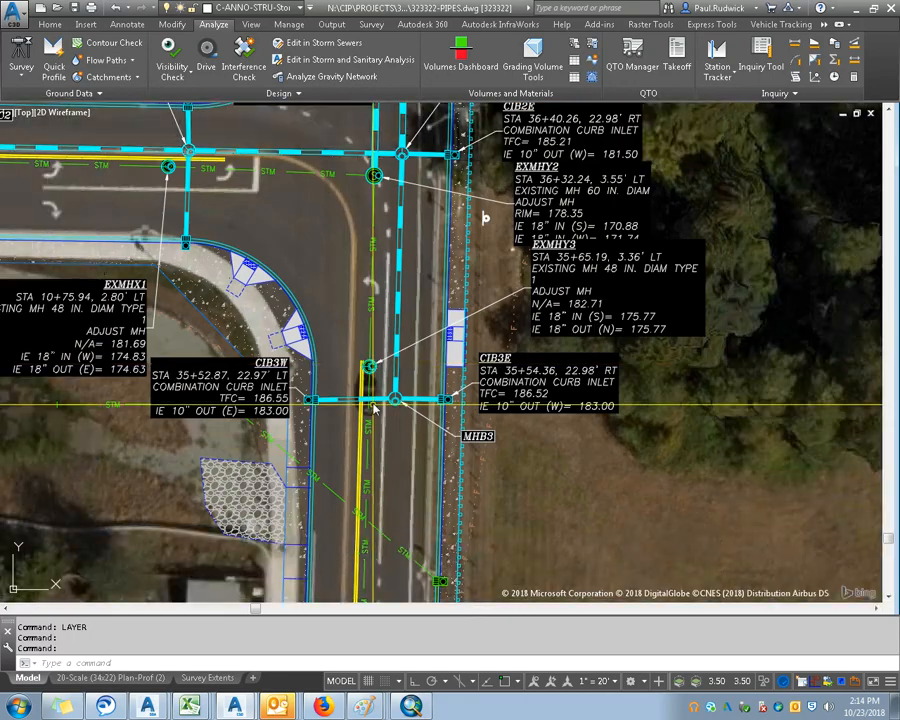
pyautogui.scroll(3, 376, 386)
pyautogui.scroll(-4, 376, 386)
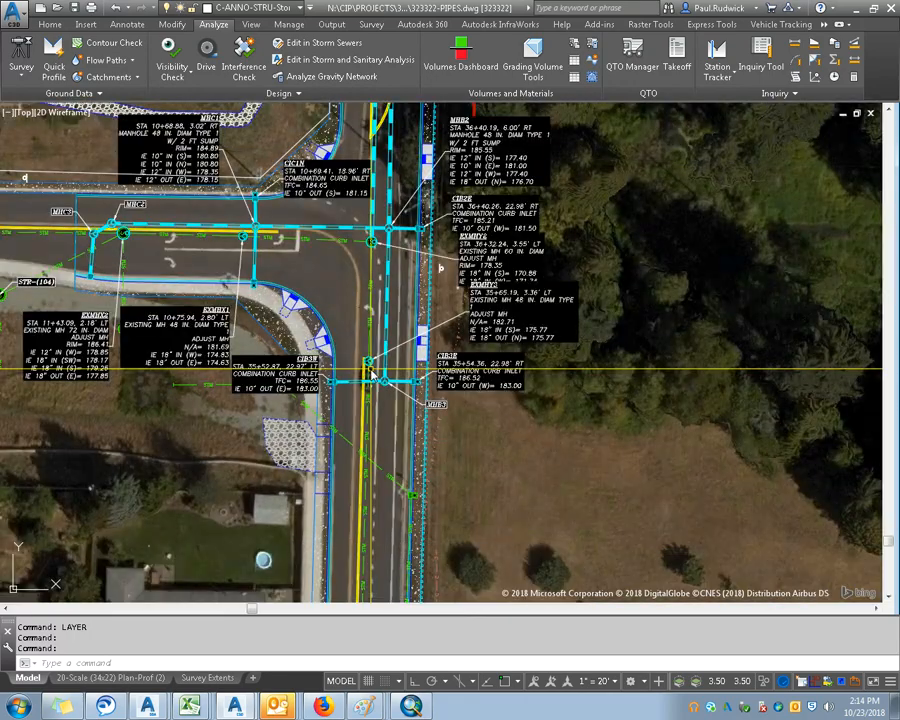
pyautogui.scroll(2, 369, 369)
pyautogui.scroll(2, 368, 365)
# Step: Try sending the EXMHY3 manhole to the back of the display order, and undo that change
pyautogui.click(366, 364)
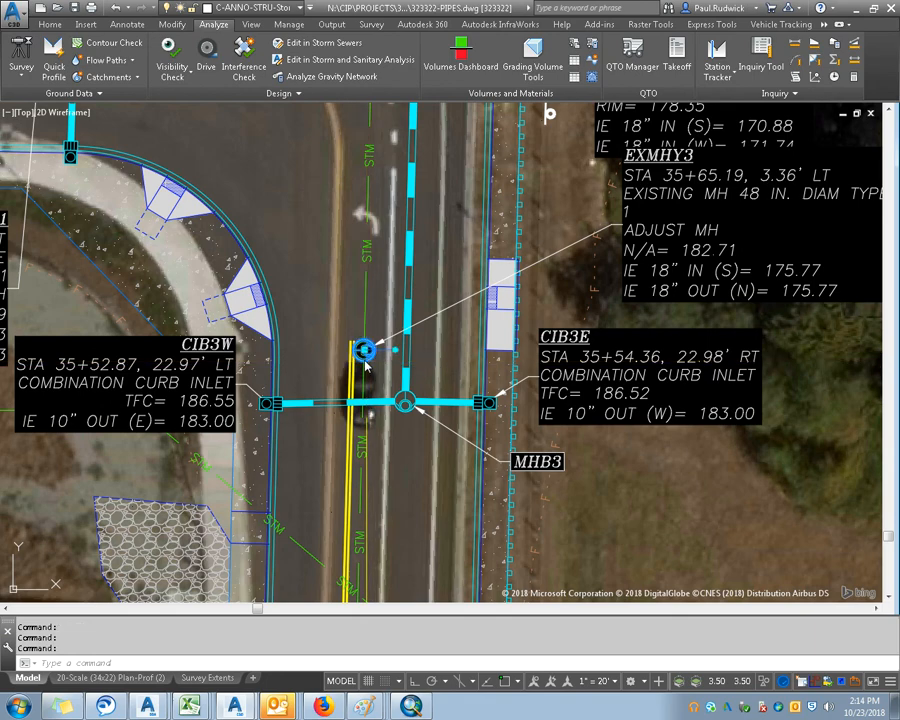
pyautogui.press('Escape')
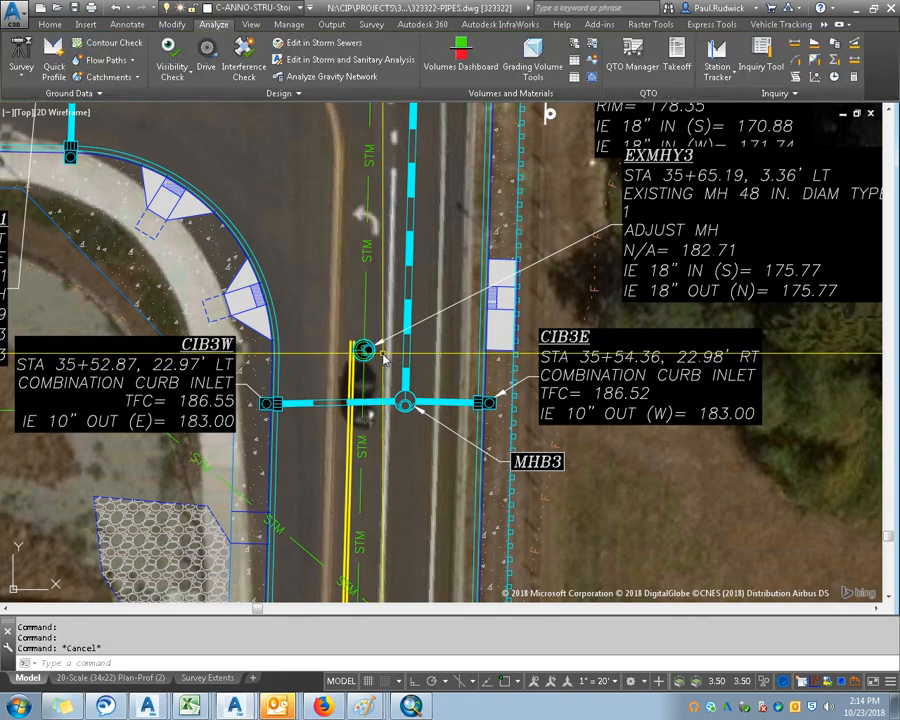
pyautogui.write('la')
pyautogui.press('BackSpace')
pyautogui.press('BackSpace')
pyautogui.press('BackSpace')
pyautogui.click(376, 353)
pyautogui.rightClick(376, 358)
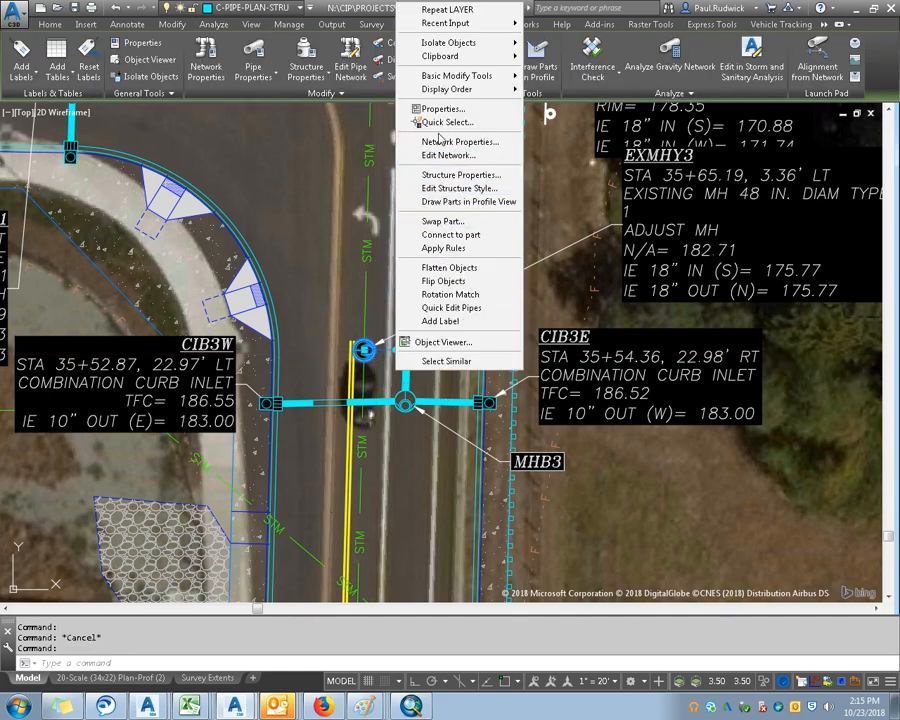
pyautogui.moveTo(447, 89)
pyautogui.click(532, 106)
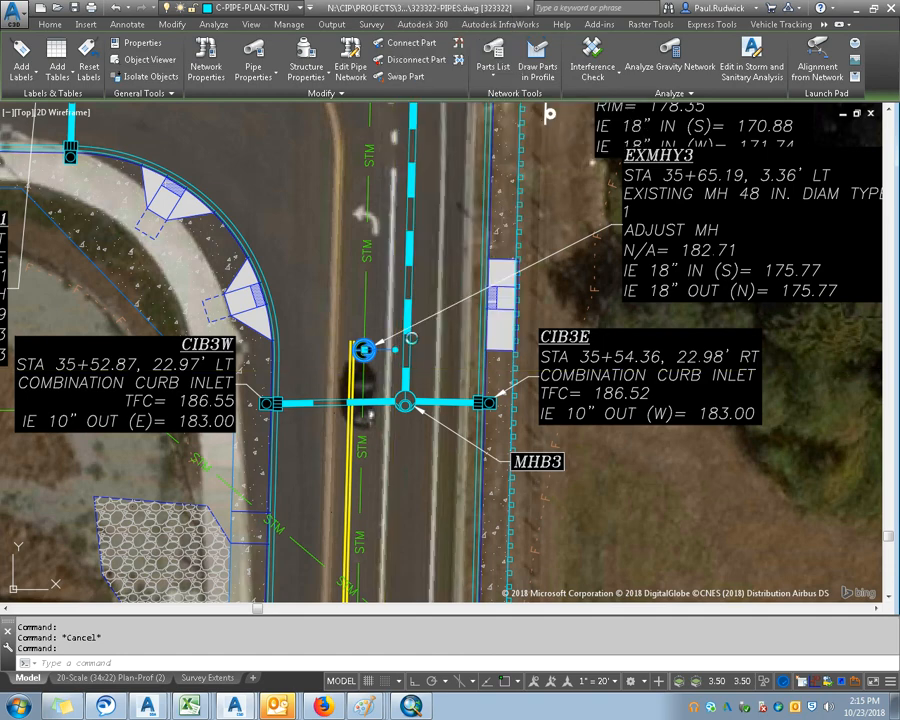
pyautogui.press('Escape')
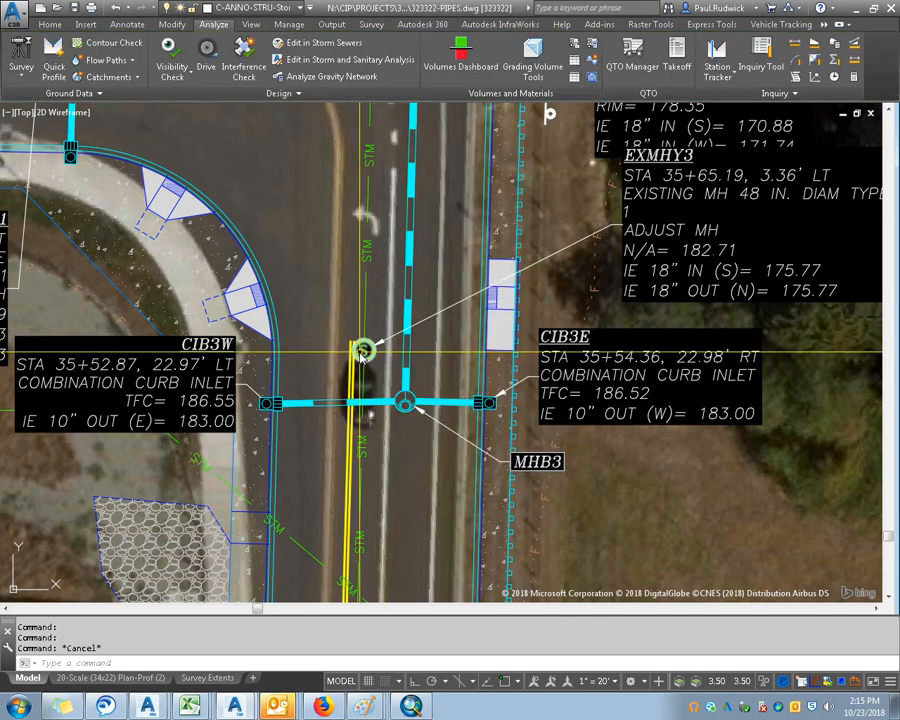
pyautogui.hotkey('ctrl', 'z')
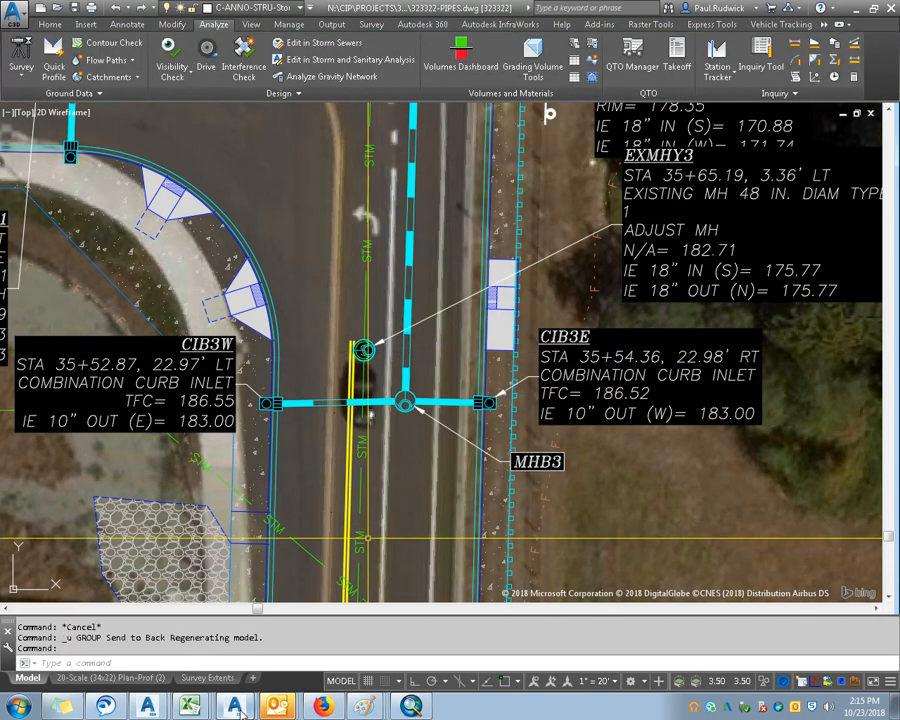
# Step: Switch to the StormSTM project in Storm and Sanitary Analysis and move junction EXMHY3 slightly west
pyautogui.moveTo(240, 712)
pyautogui.moveTo(147, 708)
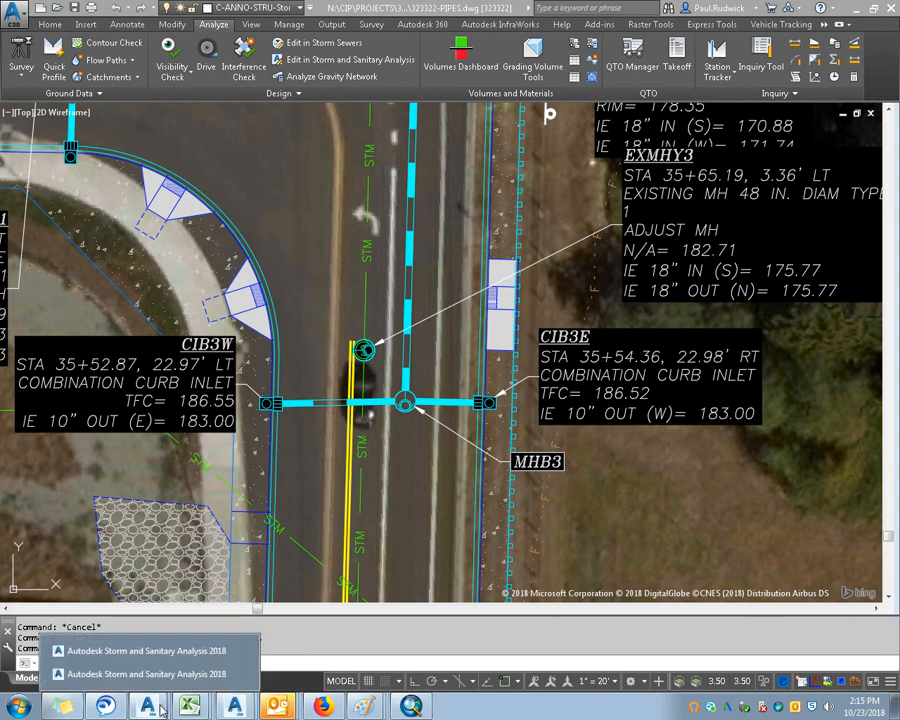
pyautogui.click(196, 649)
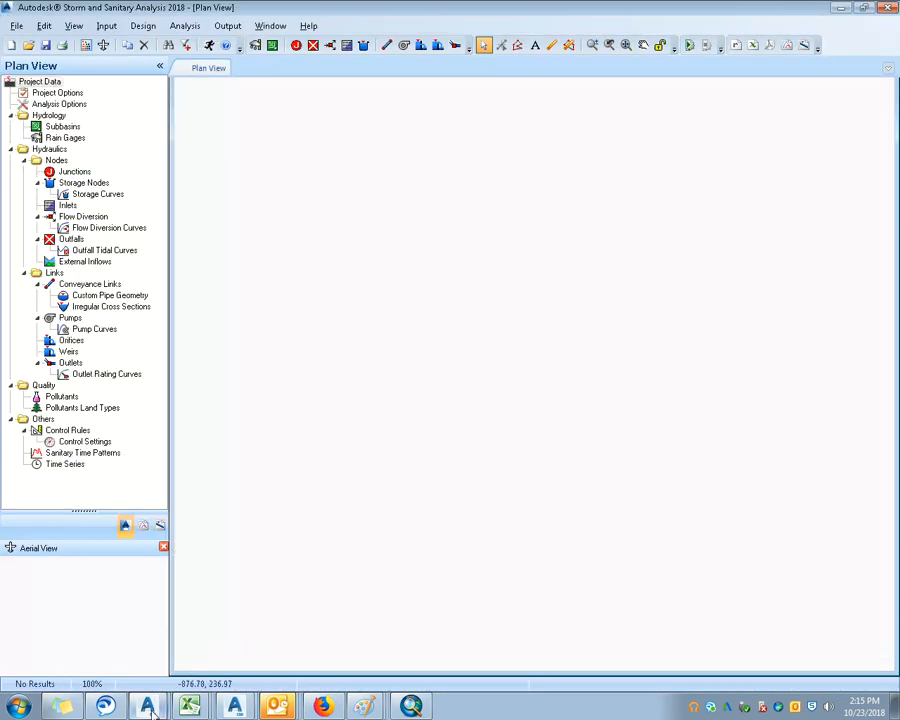
pyautogui.click(157, 672)
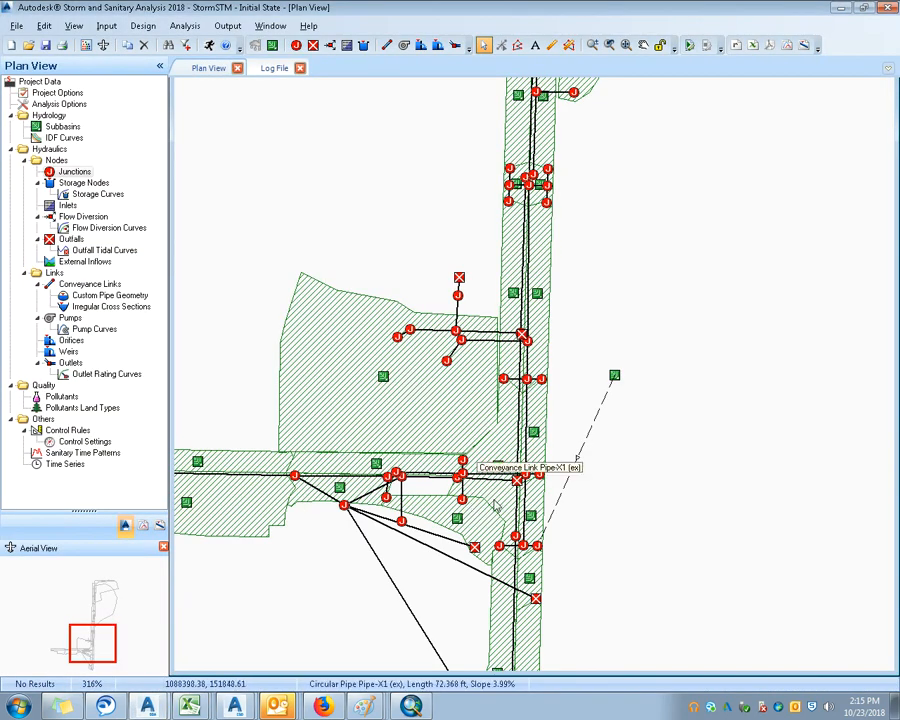
pyautogui.scroll(5, 494, 507)
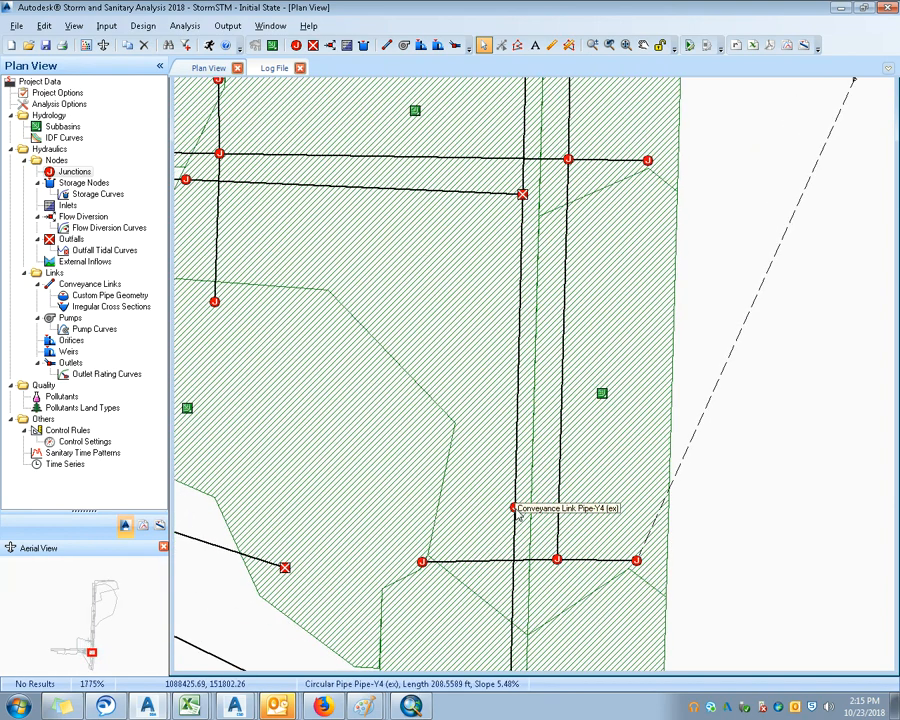
pyautogui.moveTo(513, 508); pyautogui.dragTo(487, 508)
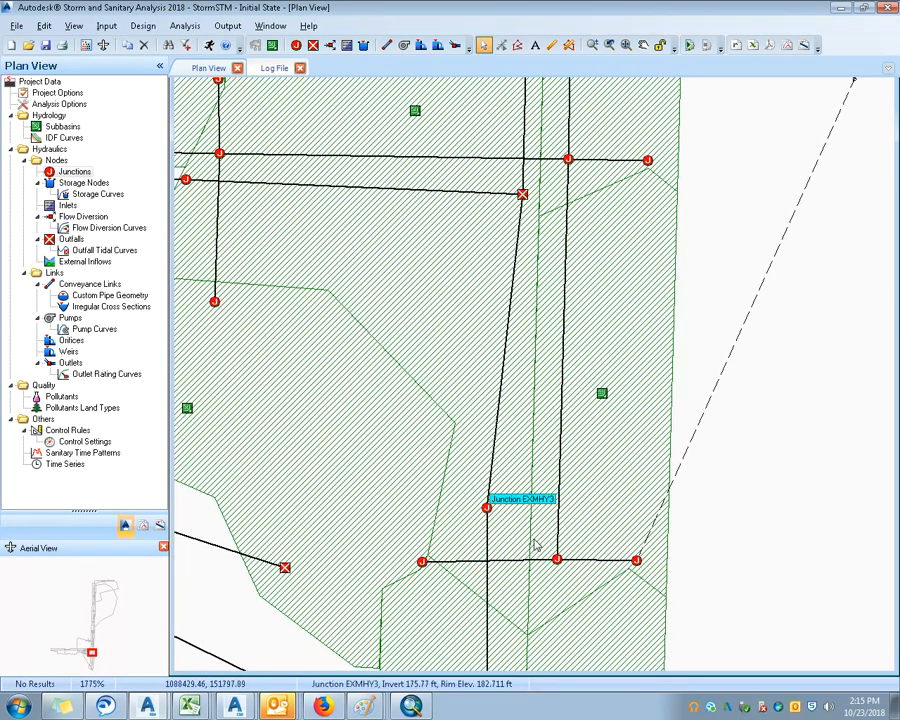
# Step: Move the outfall at the end of Pipe-X1 (ex) slightly southwest, off the outfall it overlaps at the intersection
pyautogui.scroll(-1, 614, 460)
pyautogui.scroll(-5, 593, 415)
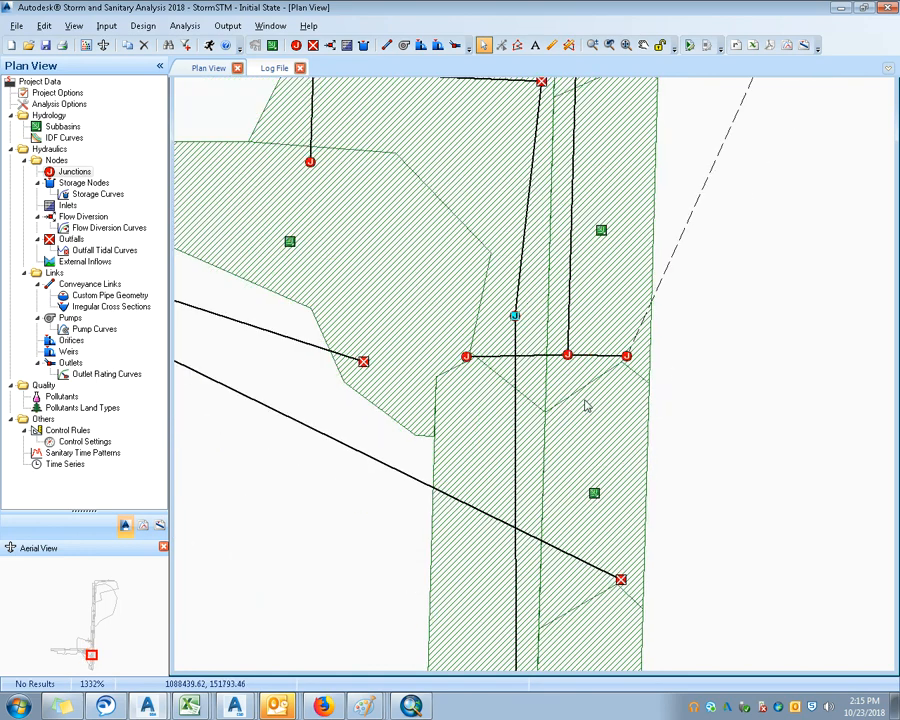
pyautogui.moveTo(590, 377); pyautogui.dragTo(591, 357)
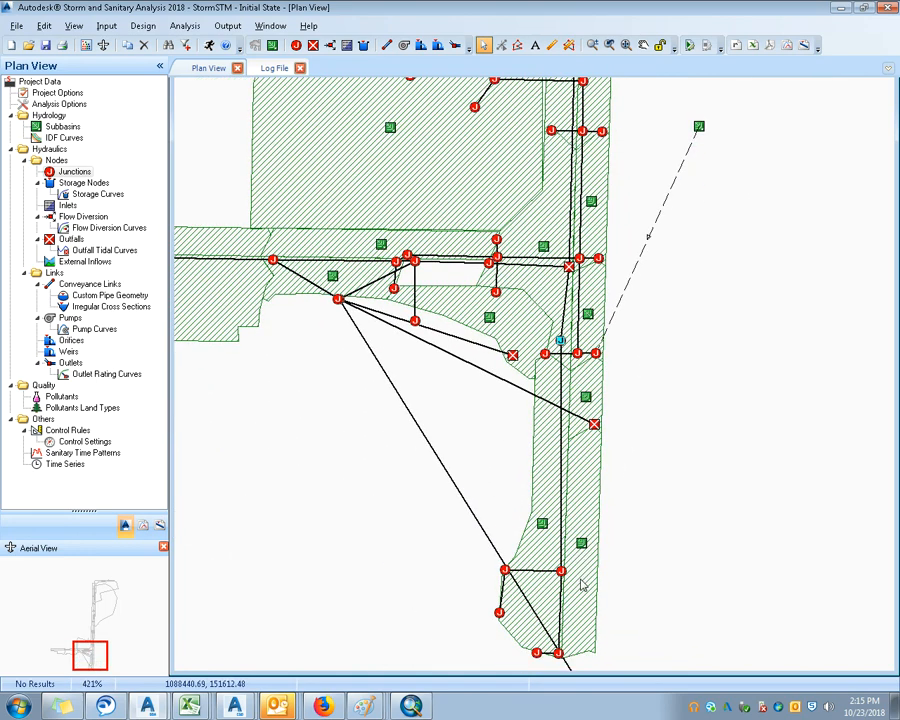
pyautogui.scroll(2, 577, 269)
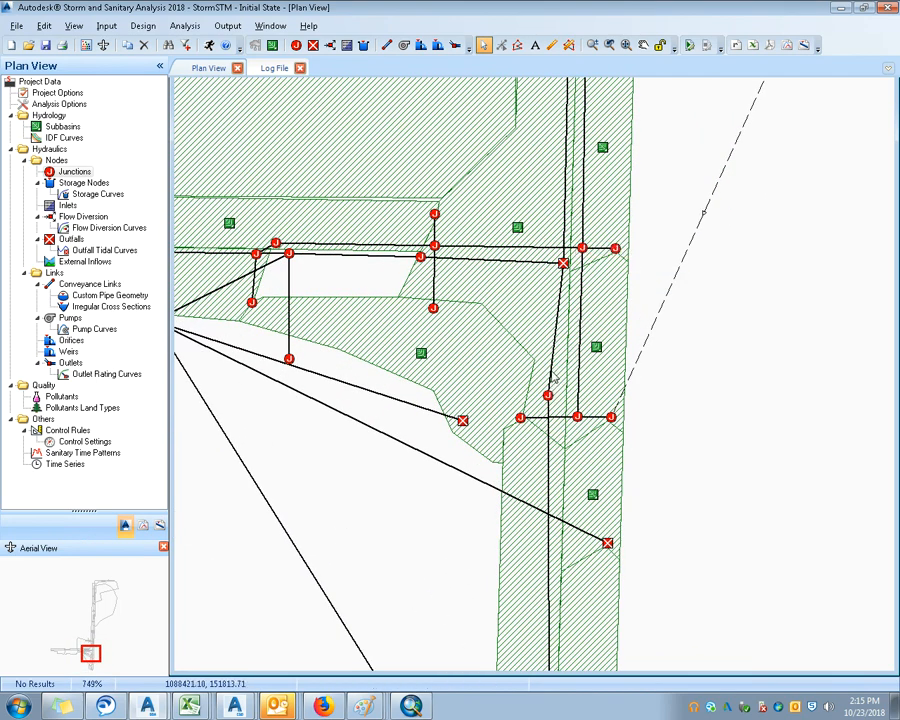
pyautogui.scroll(1, 550, 383)
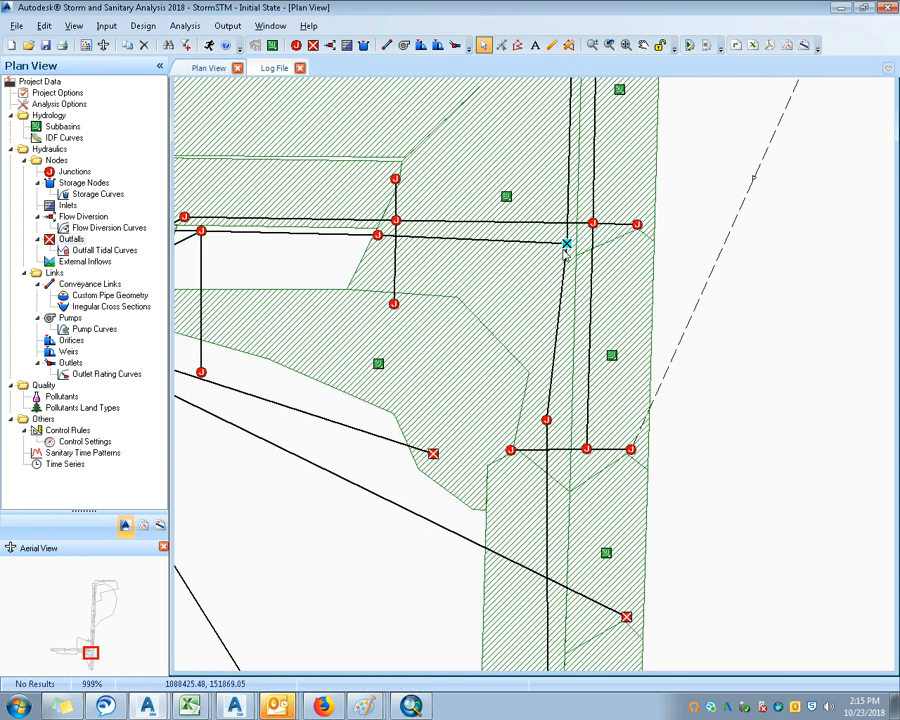
pyautogui.moveTo(556, 264); pyautogui.dragTo(566, 244)
pyautogui.moveTo(567, 243); pyautogui.dragTo(553, 251)
# Step: Check the properties and end-node connectivity of conveyance link Pipe-X1 (ex), and close its dialog
pyautogui.click(537, 248)
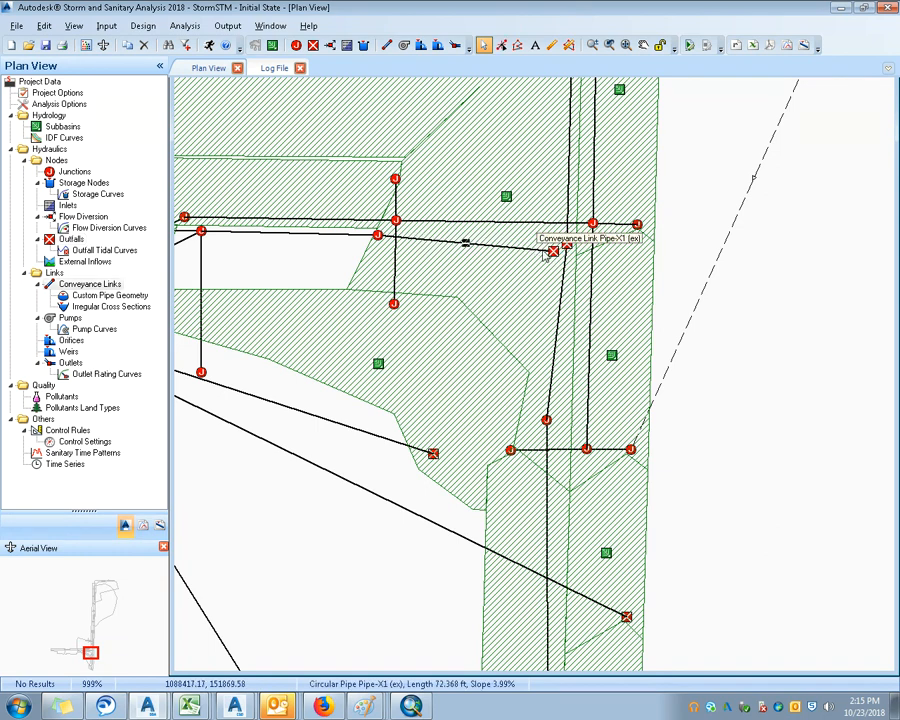
pyautogui.doubleClick(550, 250)
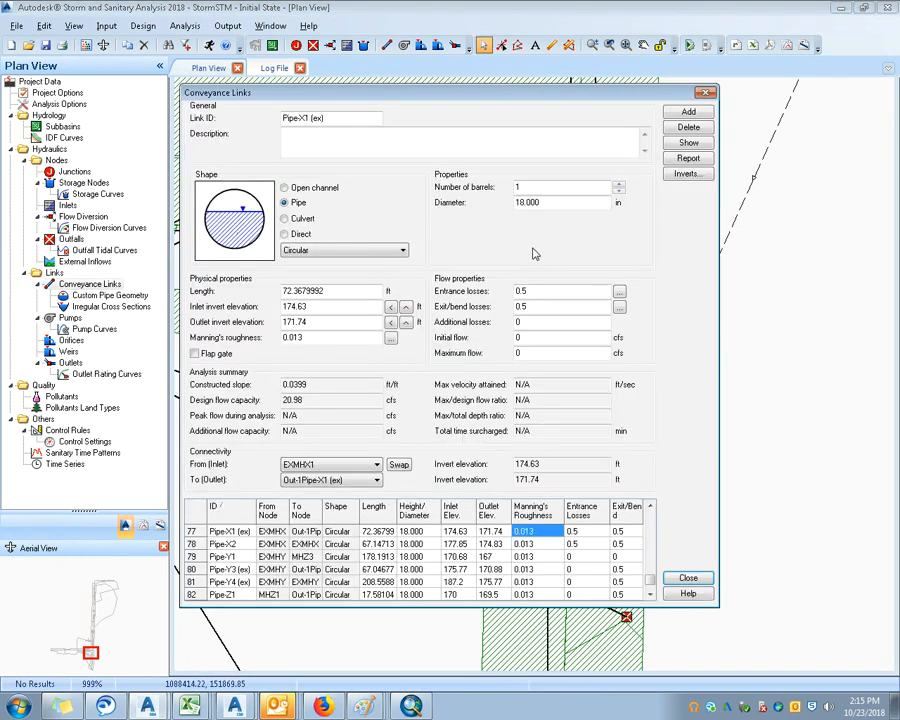
pyautogui.click(706, 92)
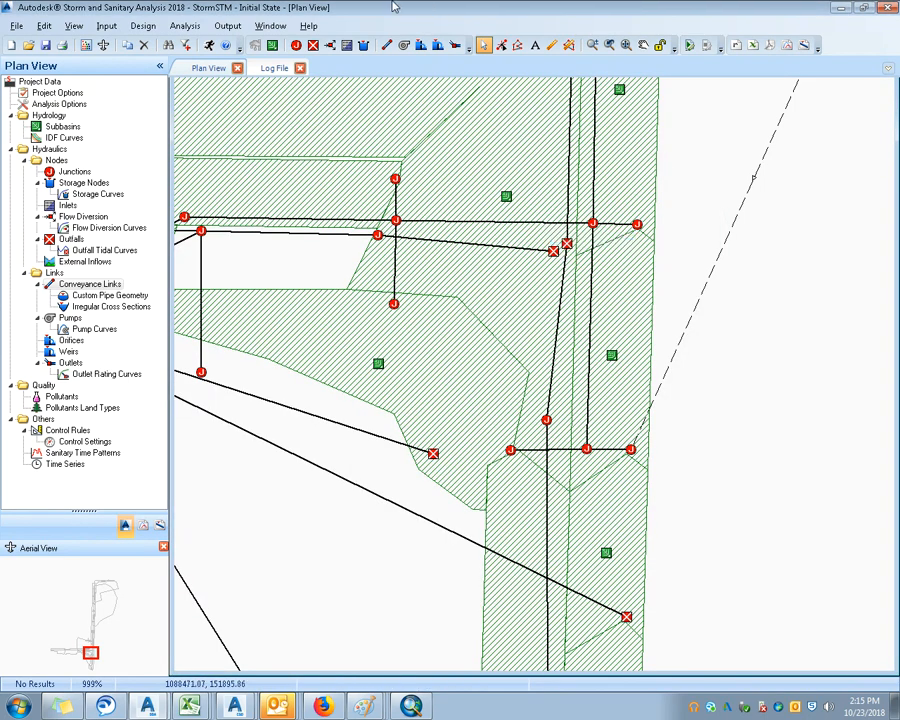
# Step: Turn on node ID annotation in the plan view's display options and keep the program window maximized
pyautogui.press('super+Left')
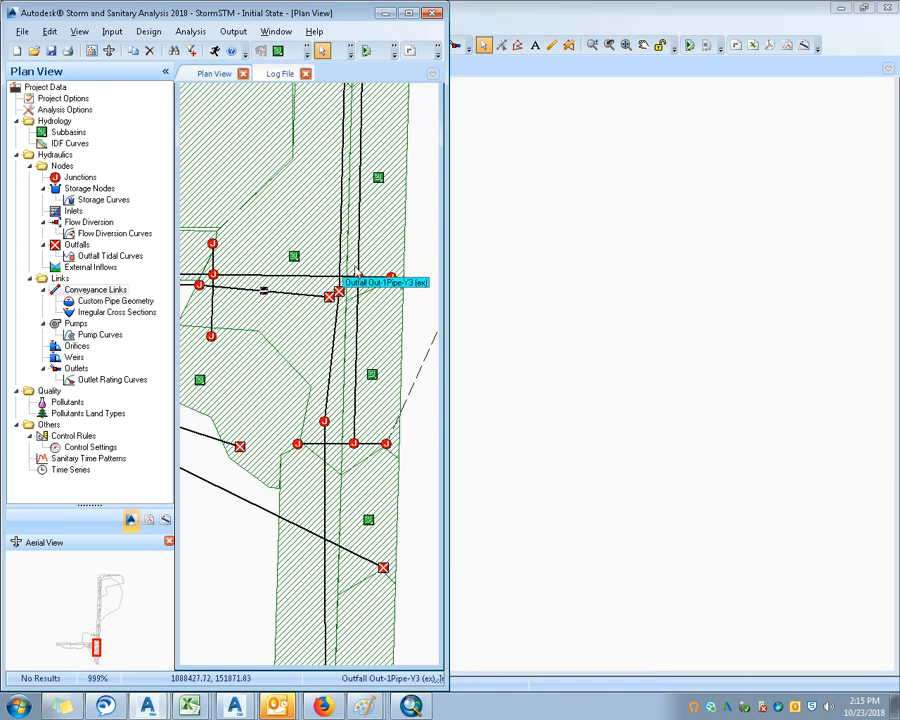
pyautogui.moveTo(345, 312); pyautogui.dragTo(320, 330)
pyautogui.rightClick(382, 243)
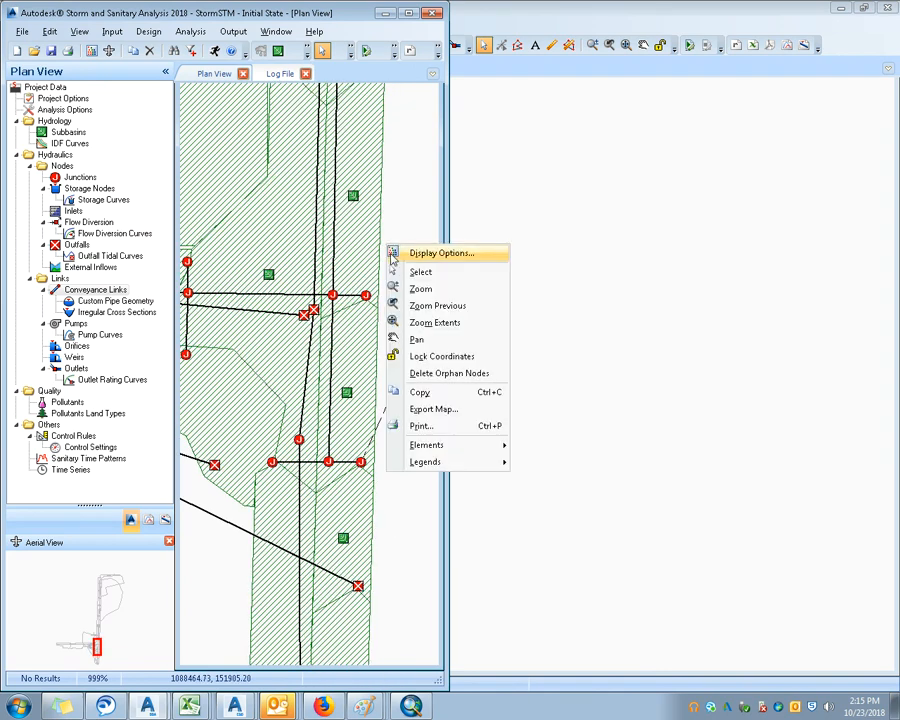
pyautogui.click(430, 251)
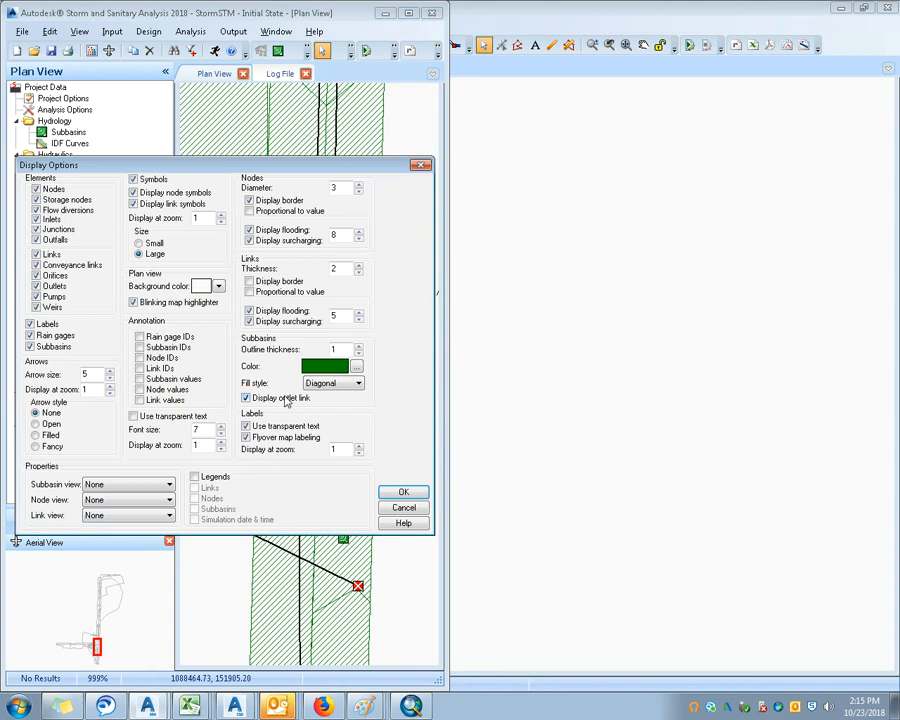
pyautogui.click(160, 358)
pyautogui.click(403, 492)
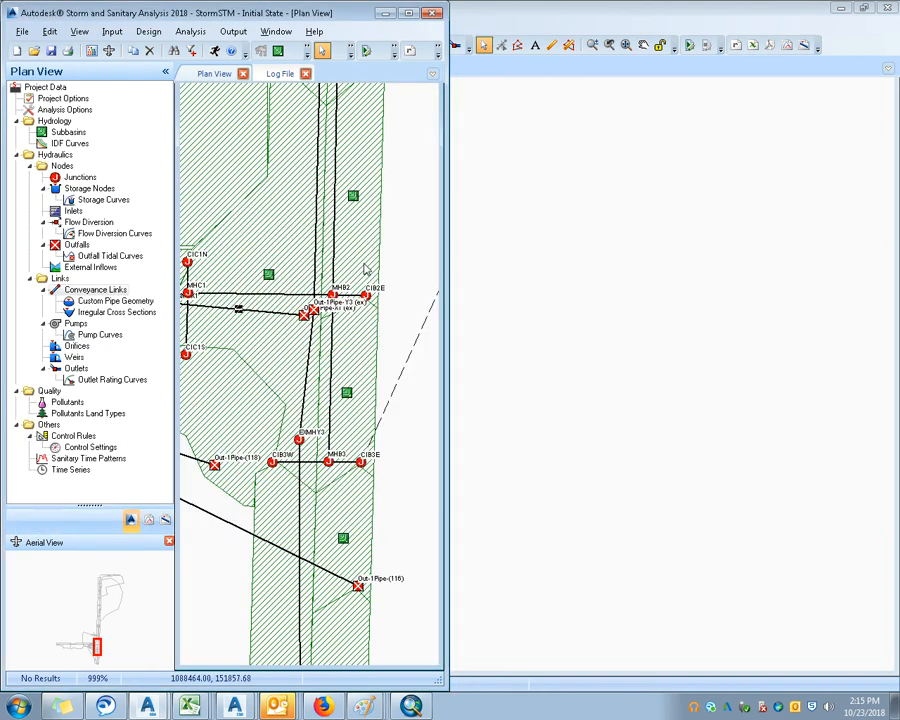
pyautogui.scroll(4, 300, 312)
pyautogui.scroll(2, 338, 328)
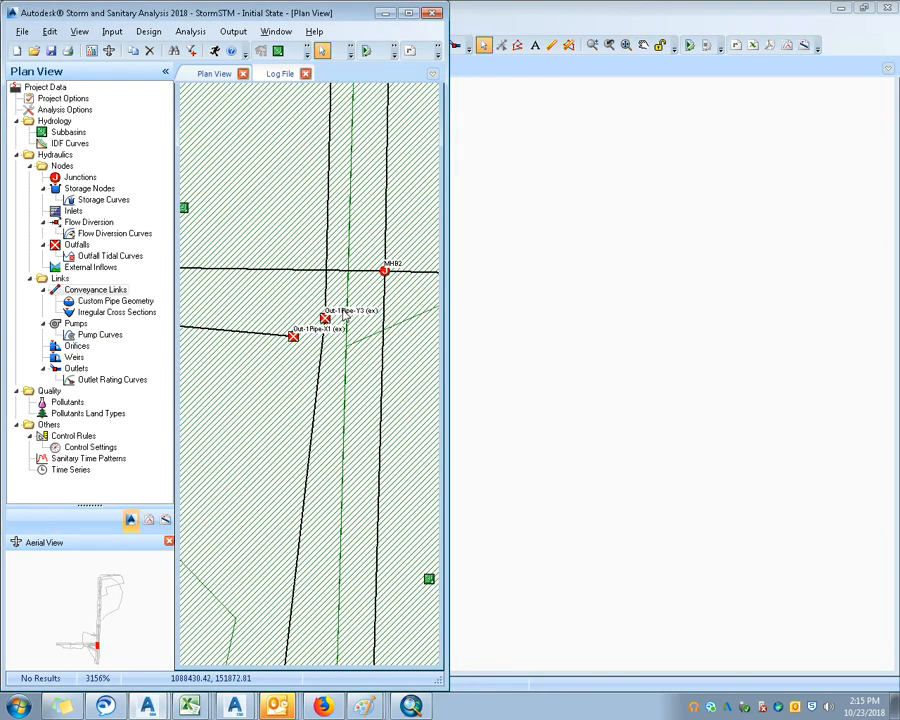
pyautogui.scroll(-1, 310, 246)
pyautogui.click(407, 14)
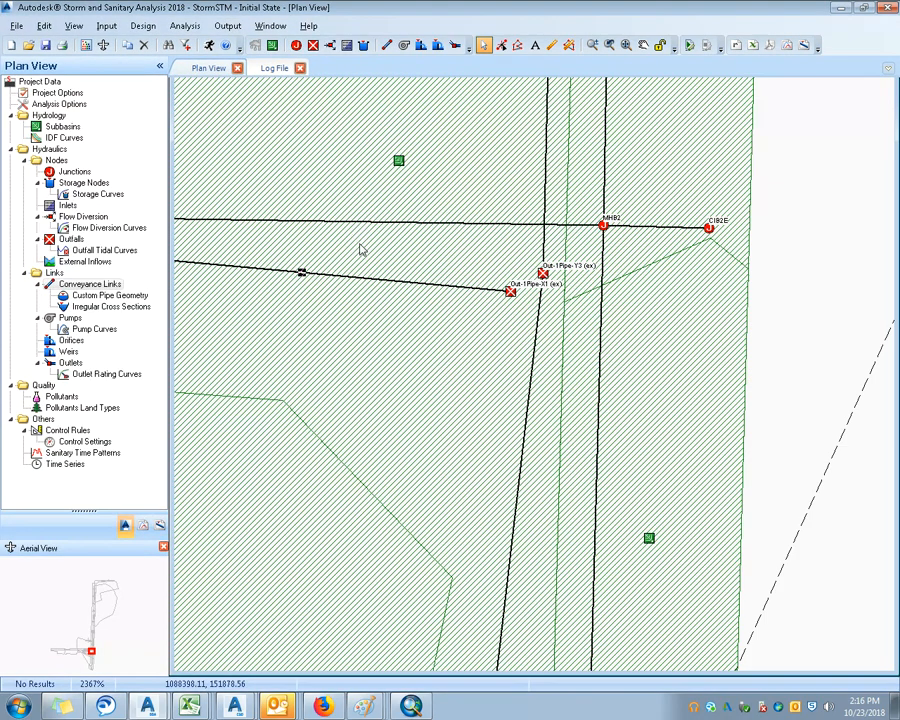
# Step: Switch to the 323322-PIPES drawing in Civil 3D and examine manhole EXMHY3 and the storm pipes around the intersection
pyautogui.scroll(-3, 505, 328)
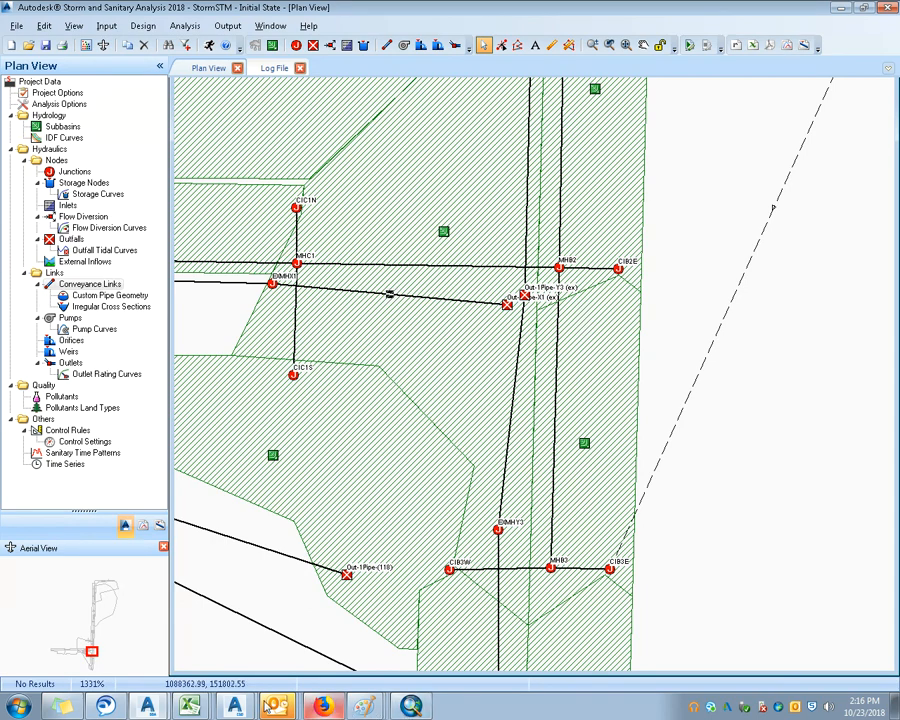
pyautogui.moveTo(238, 708)
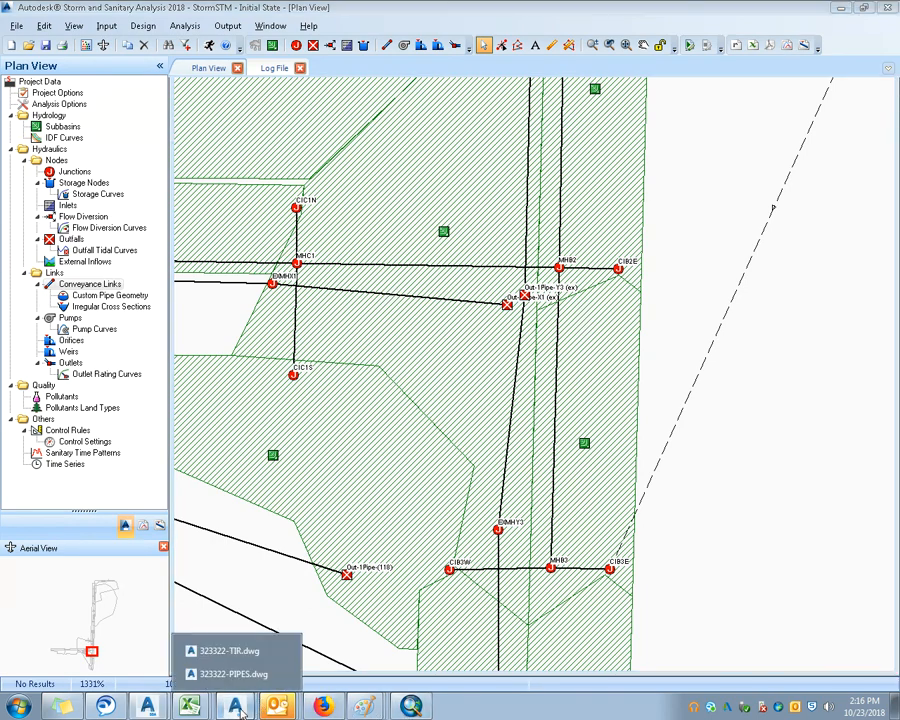
pyautogui.click(238, 680)
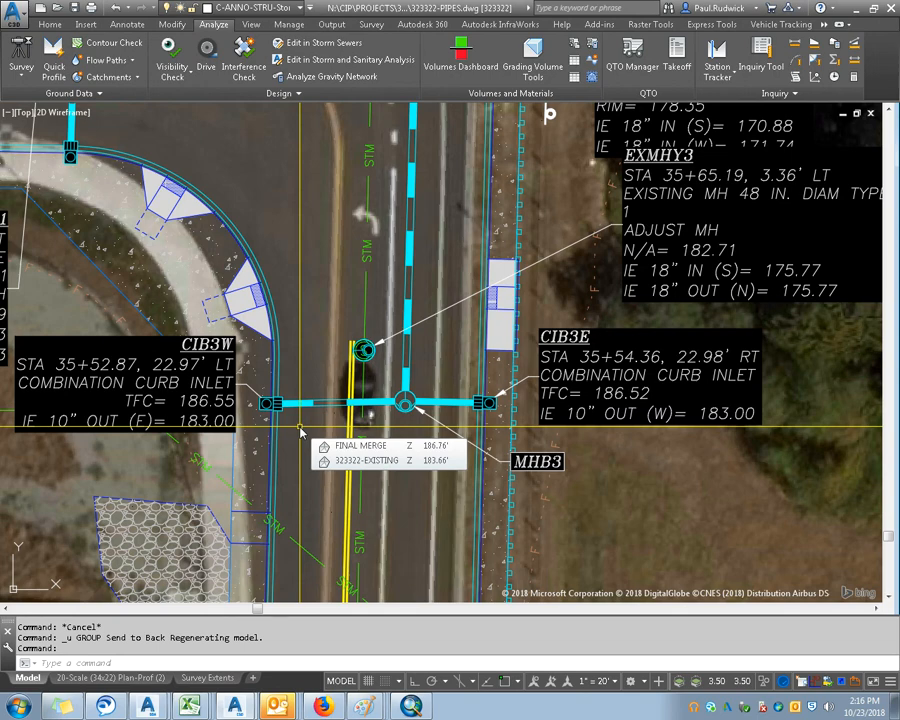
pyautogui.scroll(-4, 412, 513)
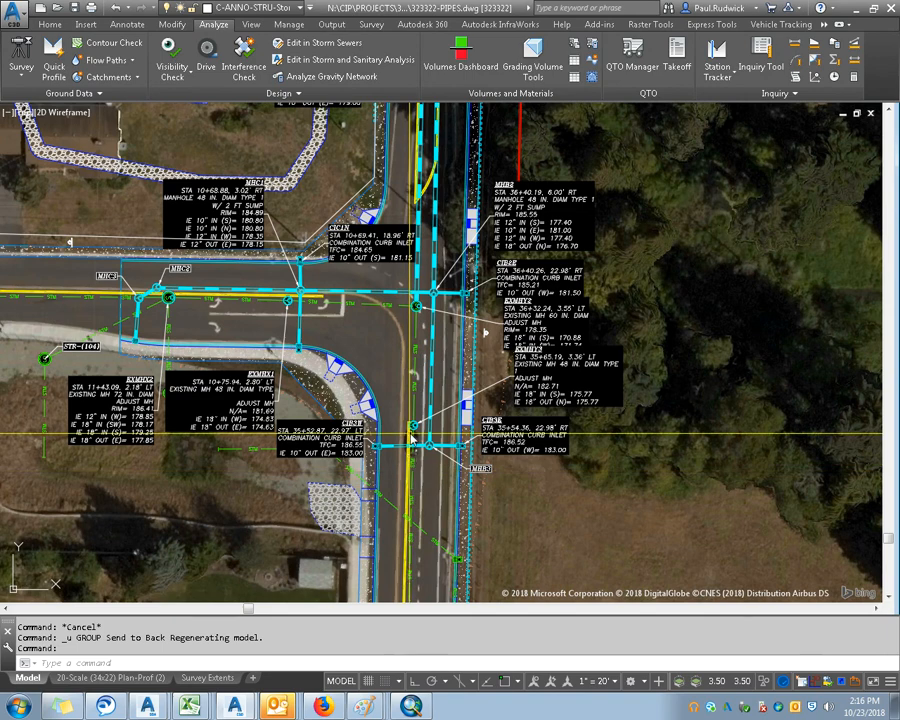
pyautogui.scroll(4, 412, 425)
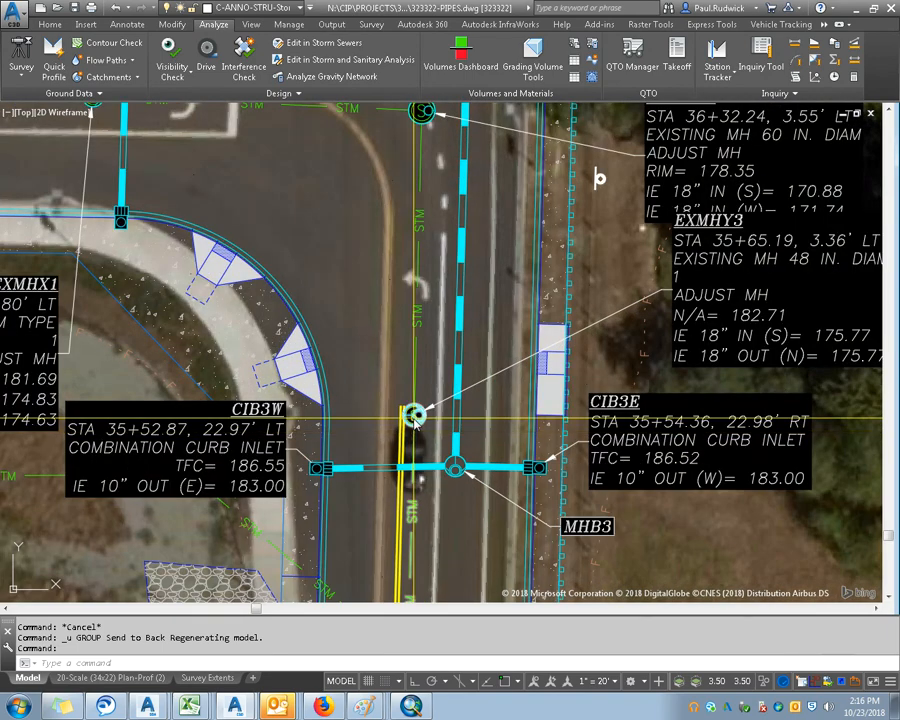
pyautogui.scroll(-5, 413, 418)
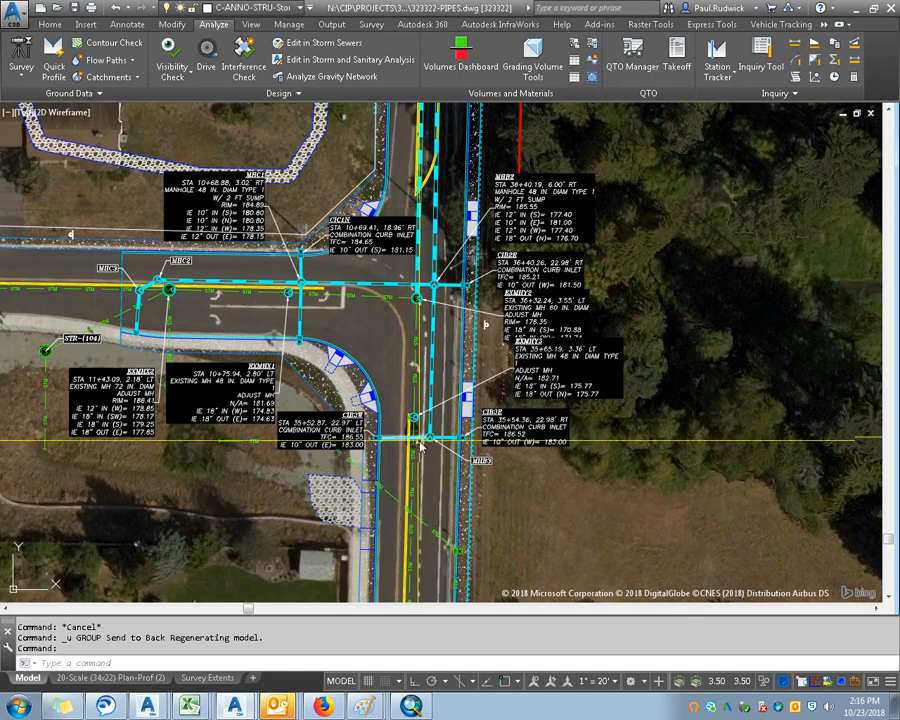
pyautogui.moveTo(440, 444)
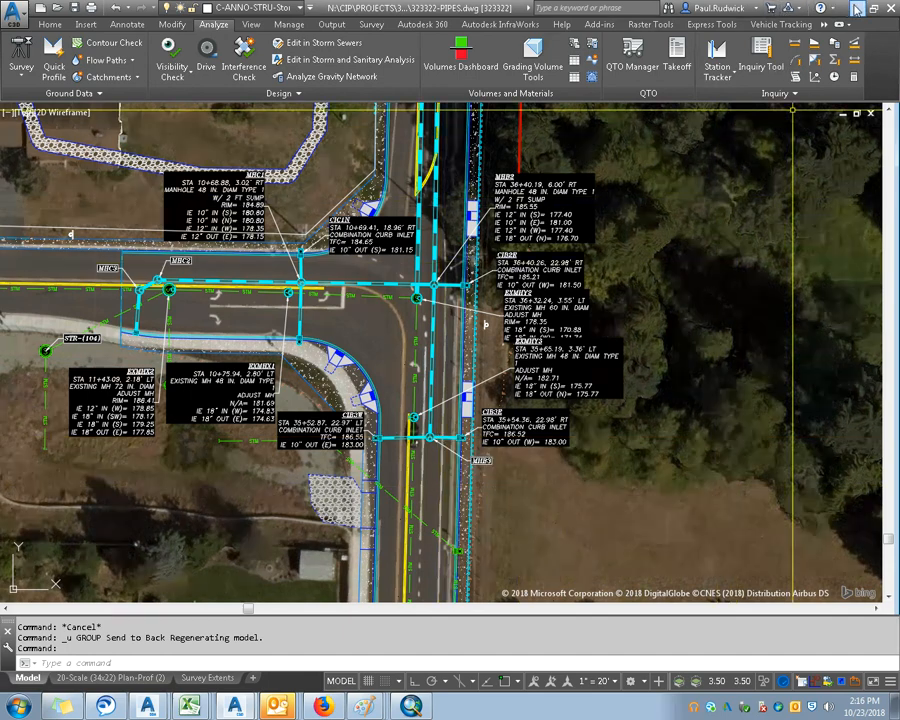
# Step: Return to Storm and Sanitary Analysis, check the properties and connectivity of conveyance link Pipe-Y1, and close its dialog
pyautogui.click(857, 9)
pyautogui.scroll(-2, 517, 380)
pyautogui.moveTo(647, 314); pyautogui.dragTo(677, 466)
pyautogui.scroll(-1, 642, 342)
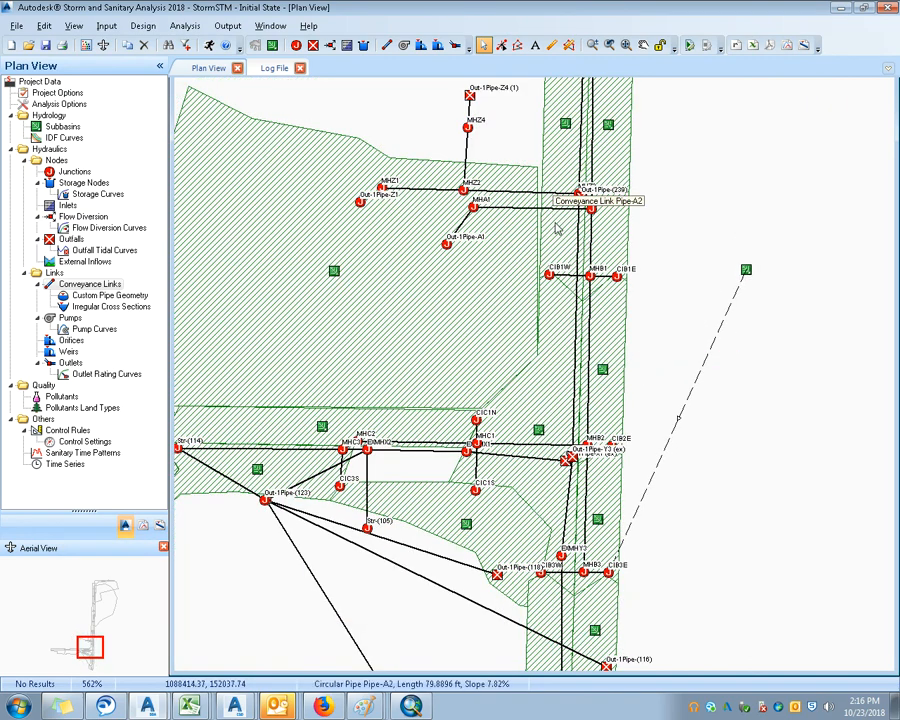
pyautogui.doubleClick(585, 310)
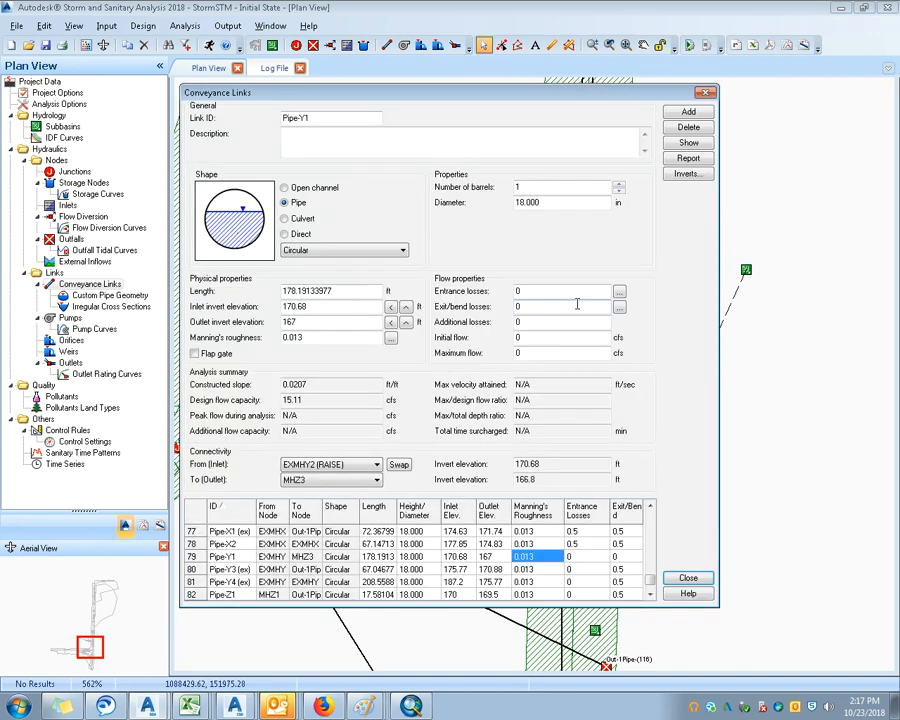
pyautogui.click(706, 93)
pyautogui.moveTo(697, 262); pyautogui.dragTo(681, 337)
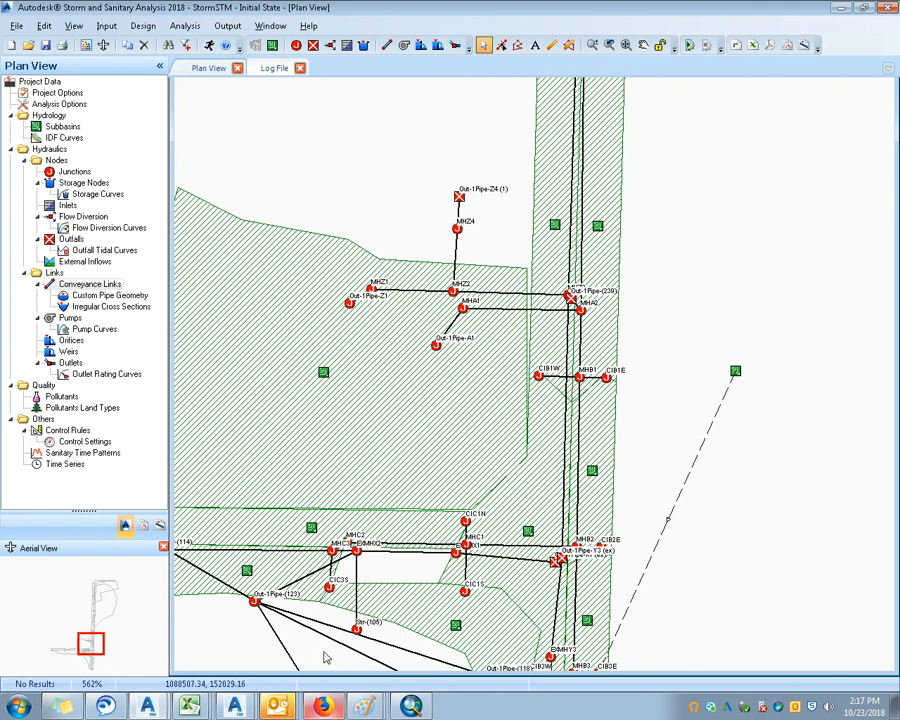
# Step: Switch to the 323322-TIR drawing in Civil 3D, select Pipe-B2 to inspect it, and clear the selection
pyautogui.moveTo(235, 706)
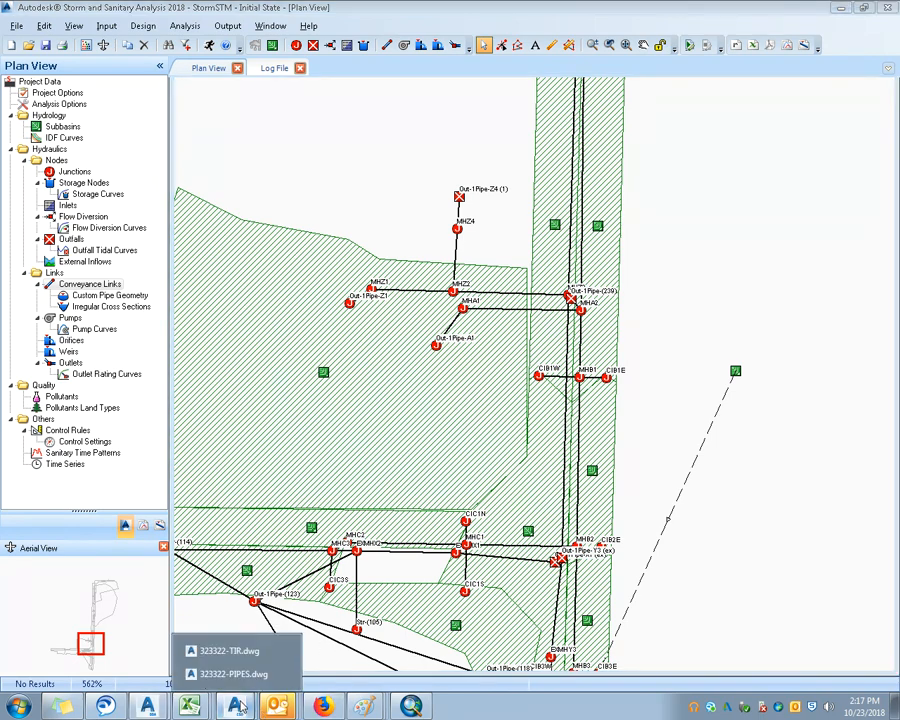
pyautogui.click(232, 651)
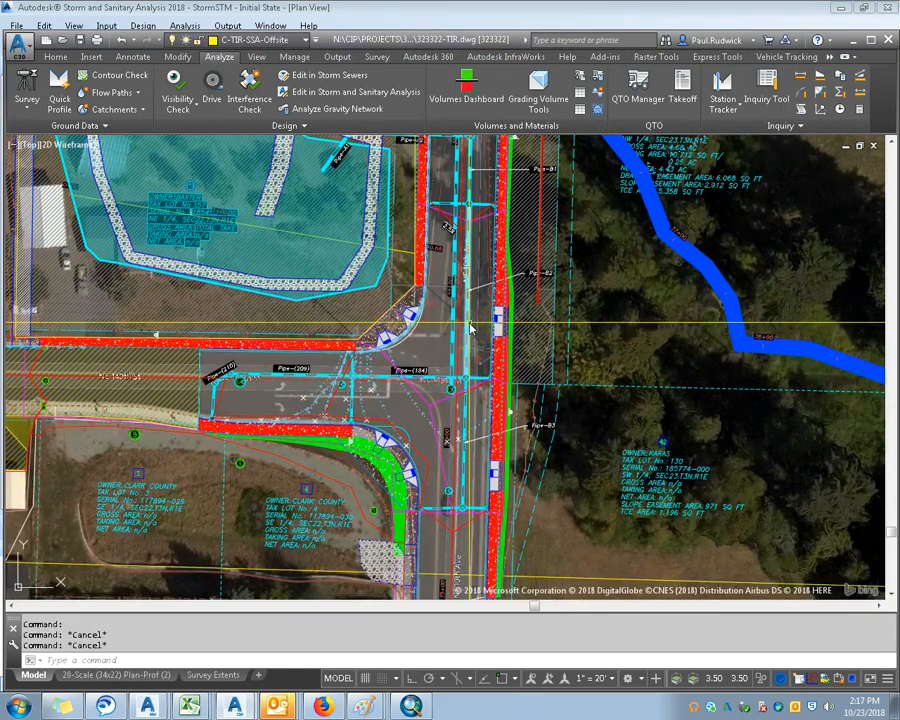
pyautogui.click(473, 330)
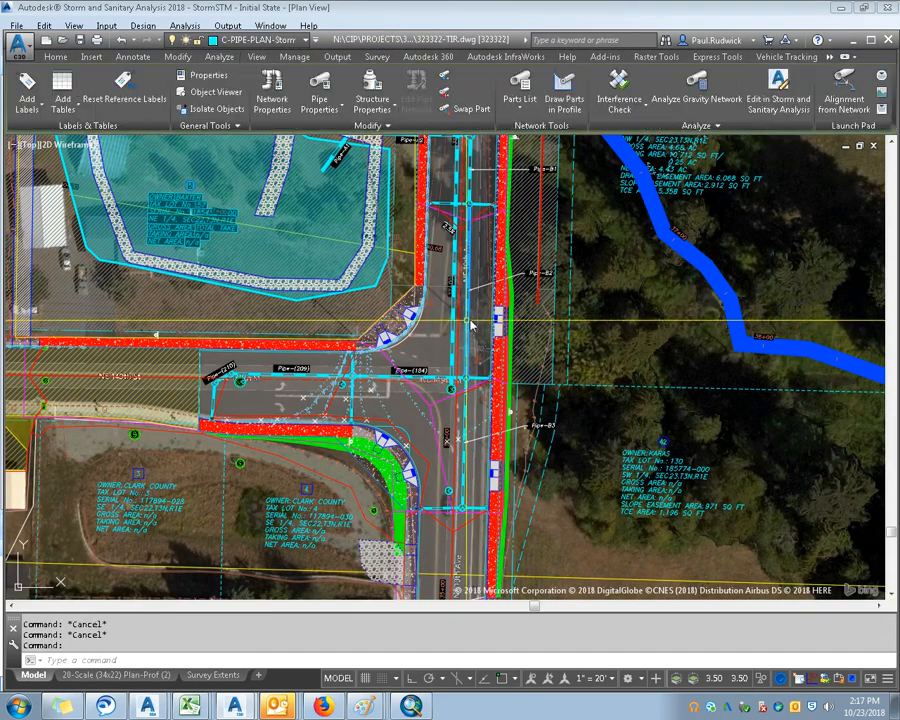
pyautogui.press('Escape')
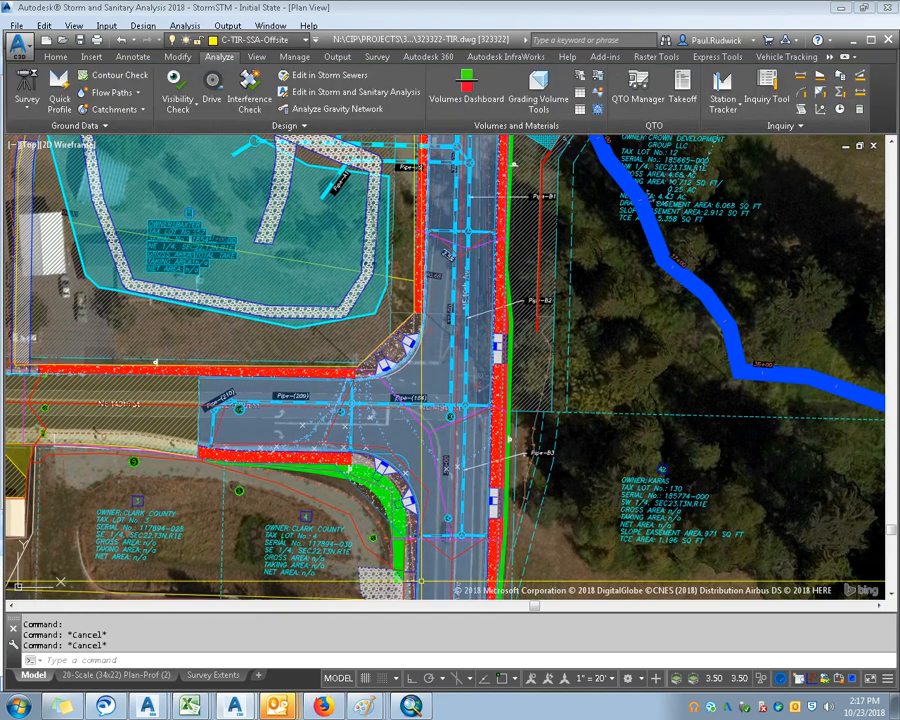
# Step: Switch to the 323322-PIPES drawing, select the pipe between MHB2 and MHB3 to inspect it, and clear the selection
pyautogui.moveTo(236, 706)
pyautogui.click(236, 671)
pyautogui.scroll(6, 436, 373)
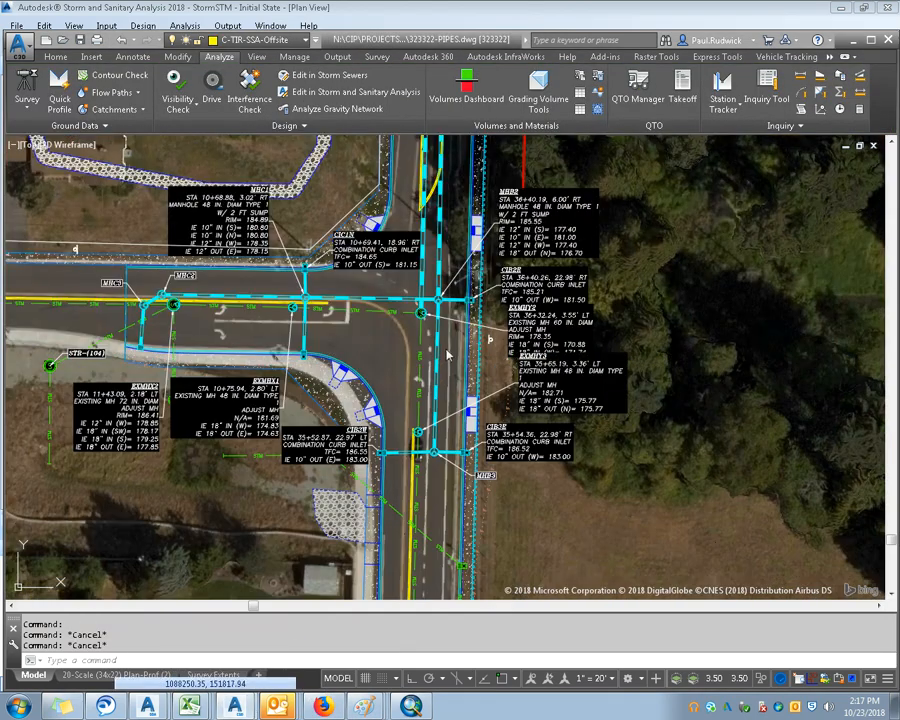
pyautogui.press('Escape')
pyautogui.click(409, 395)
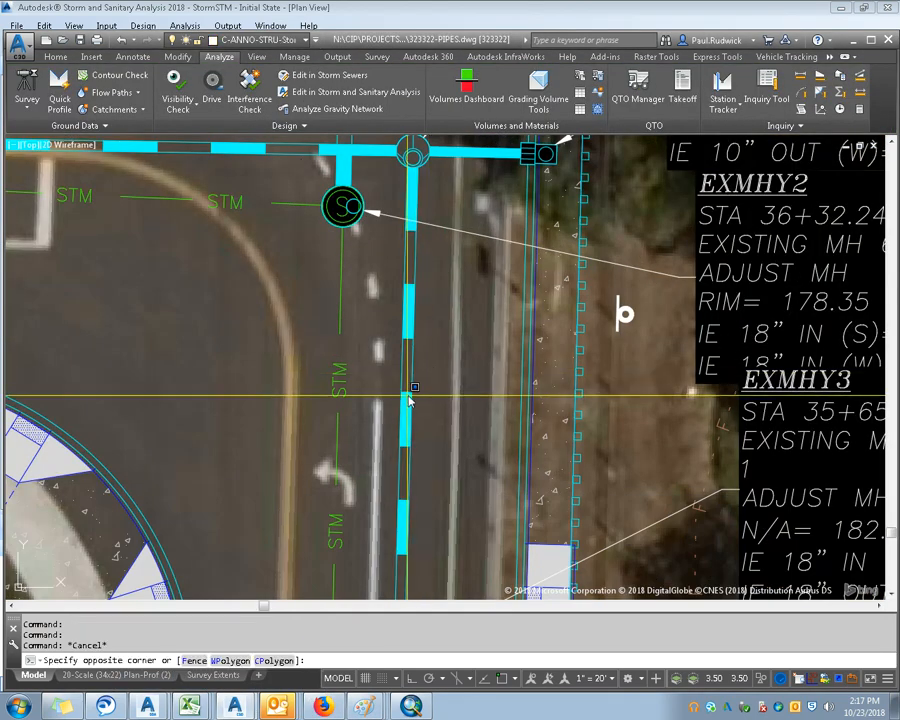
pyautogui.click(416, 391)
pyautogui.scroll(-2, 418, 392)
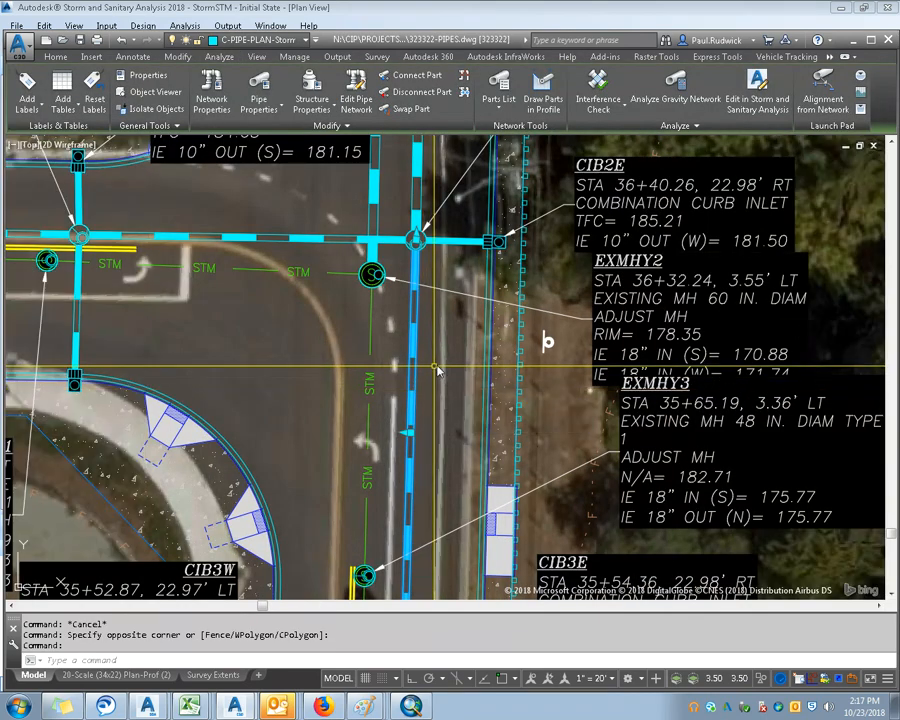
pyautogui.scroll(-2, 436, 334)
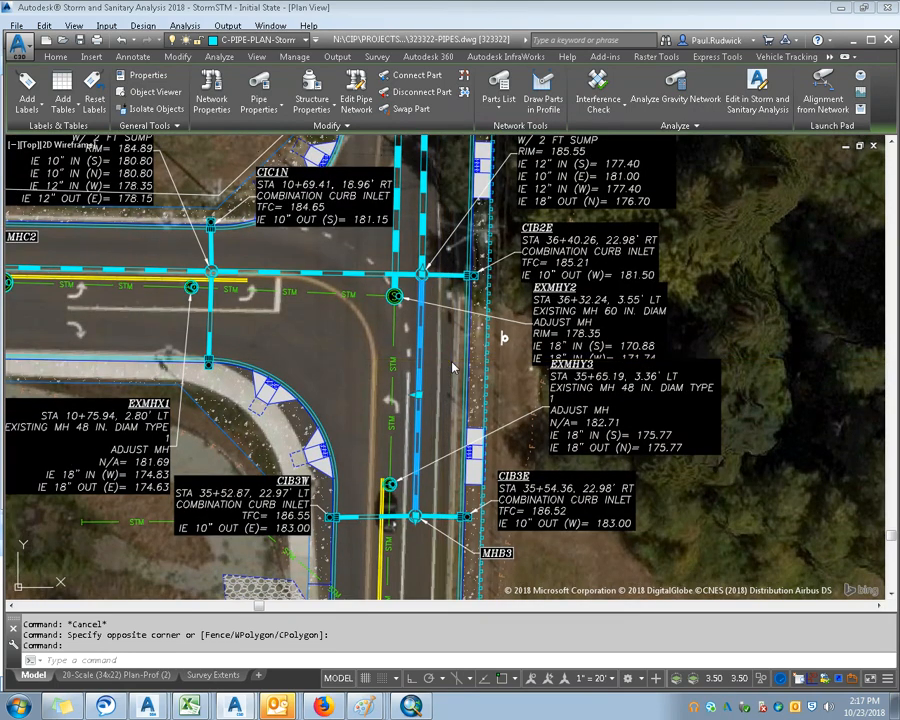
pyautogui.press('Escape')
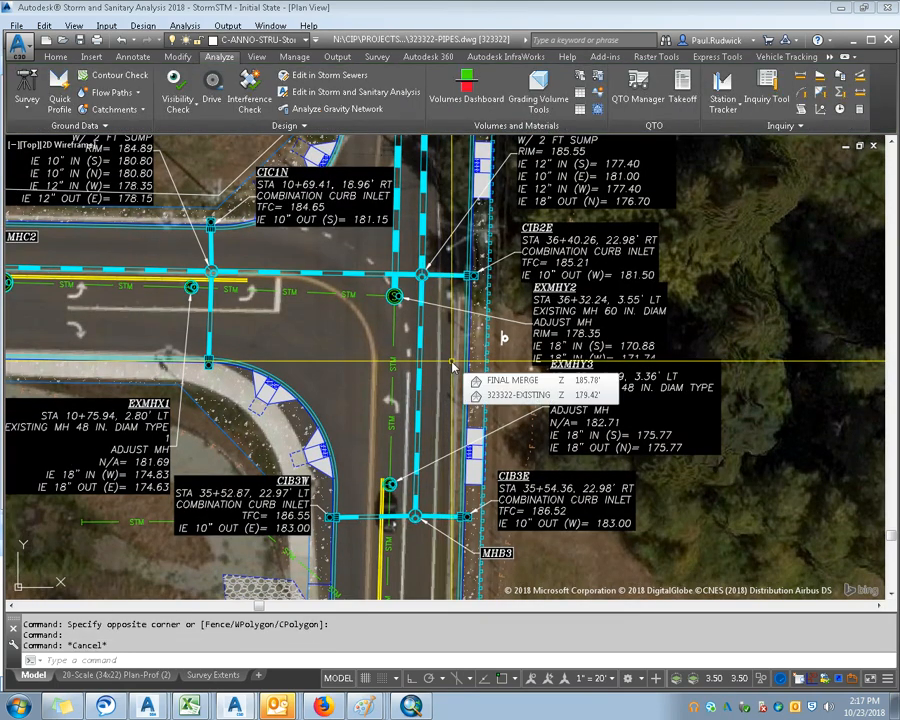
# Step: Set the QPMODE system variable to 1 so that quick properties show on selection
pyautogui.write('qp')
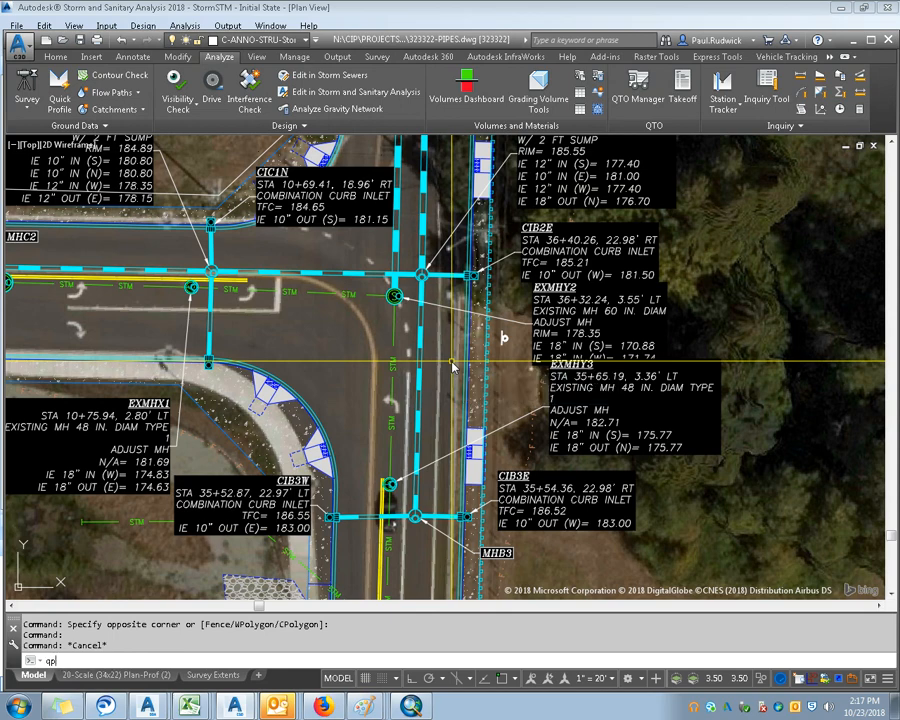
pyautogui.write('mode')
pyautogui.press('Return')
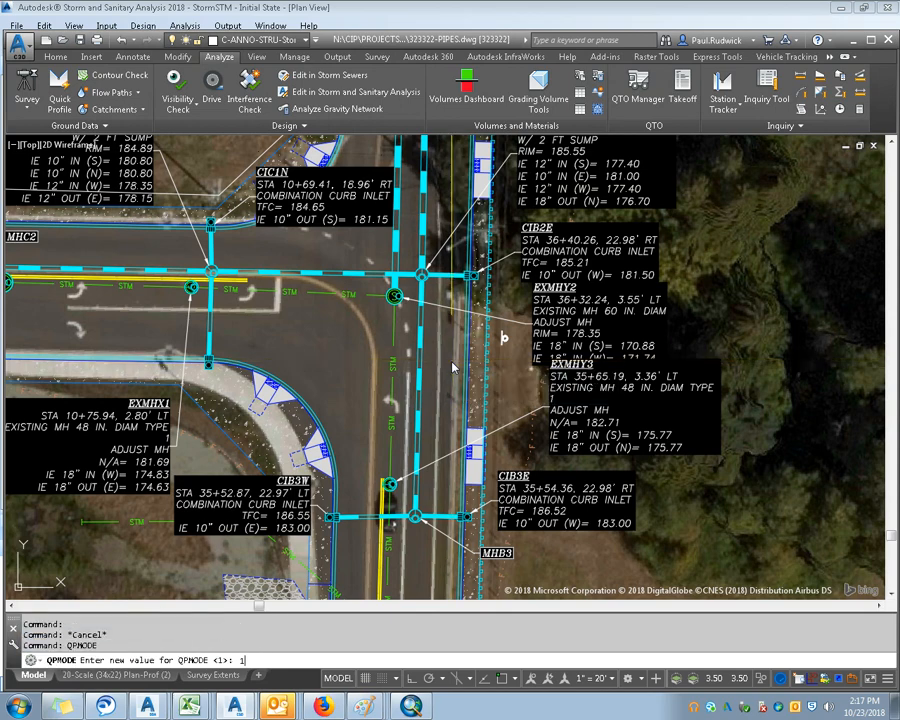
pyautogui.write('1')
pyautogui.press('Return')
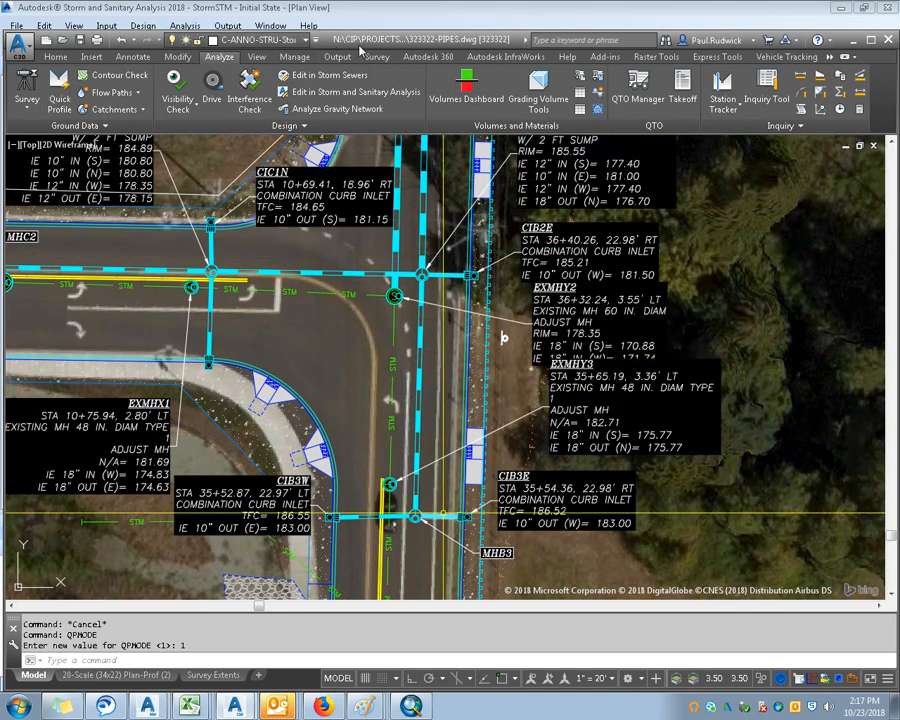
pyautogui.press('Escape')
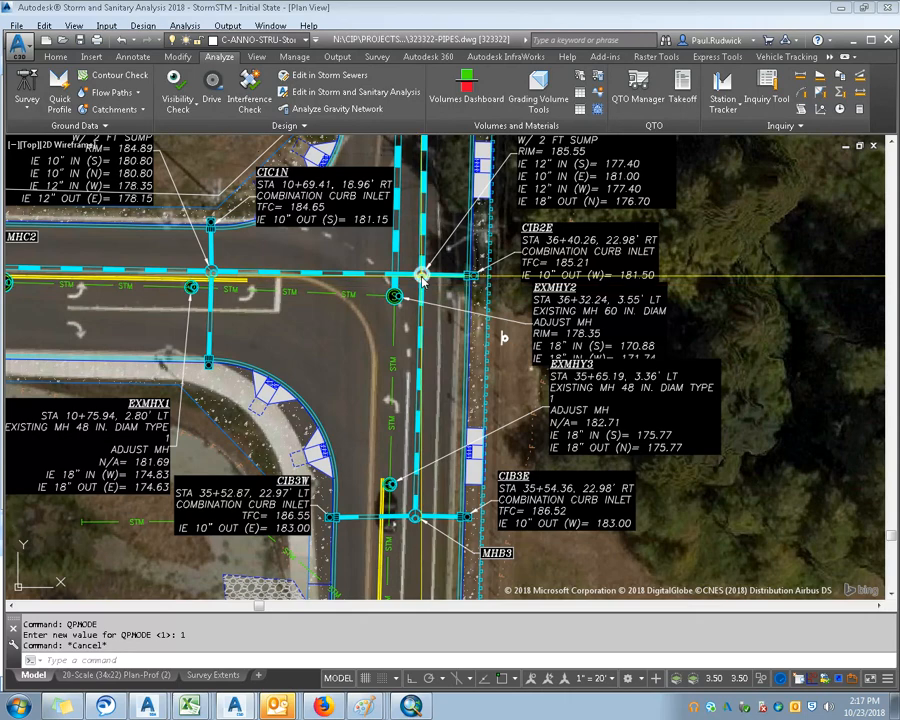
# Step: Select the MHB2–MHB3 pipe again, examine its end structures, and clear the selection
pyautogui.scroll(2, 428, 274)
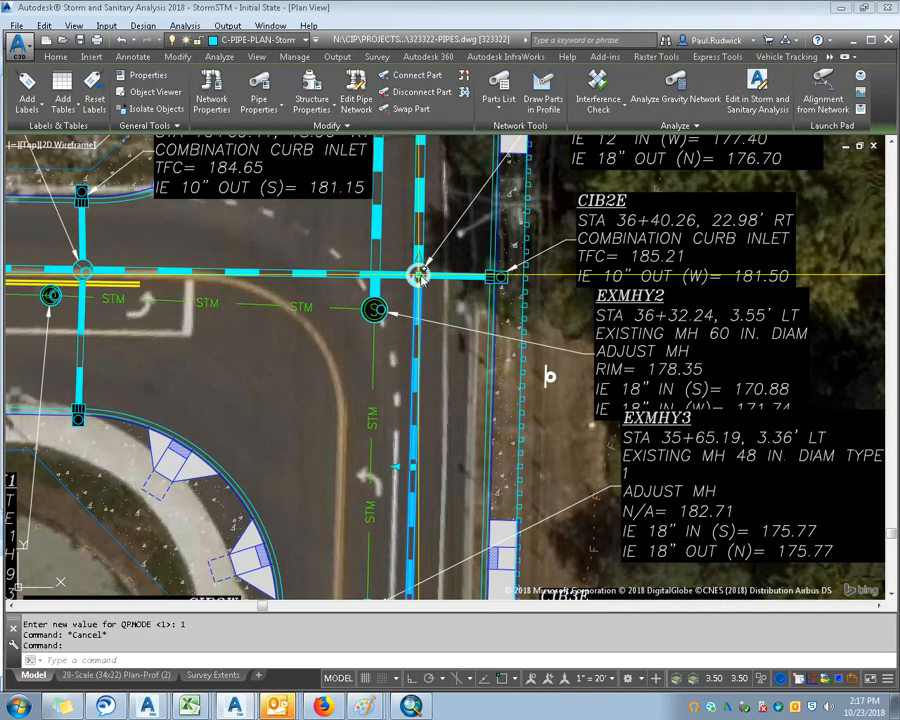
pyautogui.scroll(-2, 448, 378)
pyautogui.scroll(-2, 448, 378)
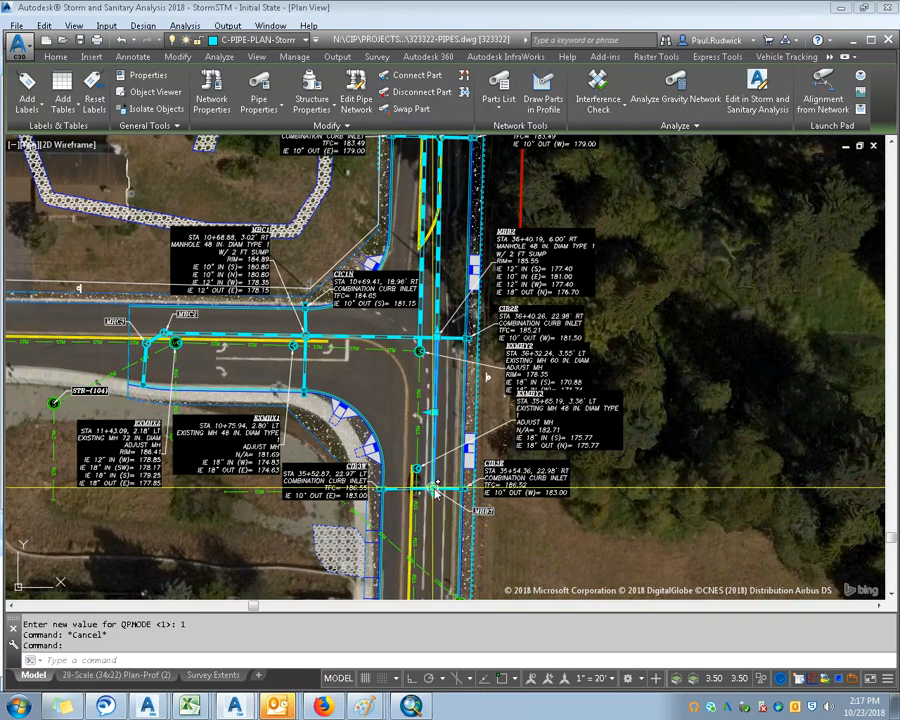
pyautogui.press('Escape')
pyautogui.press('Escape')
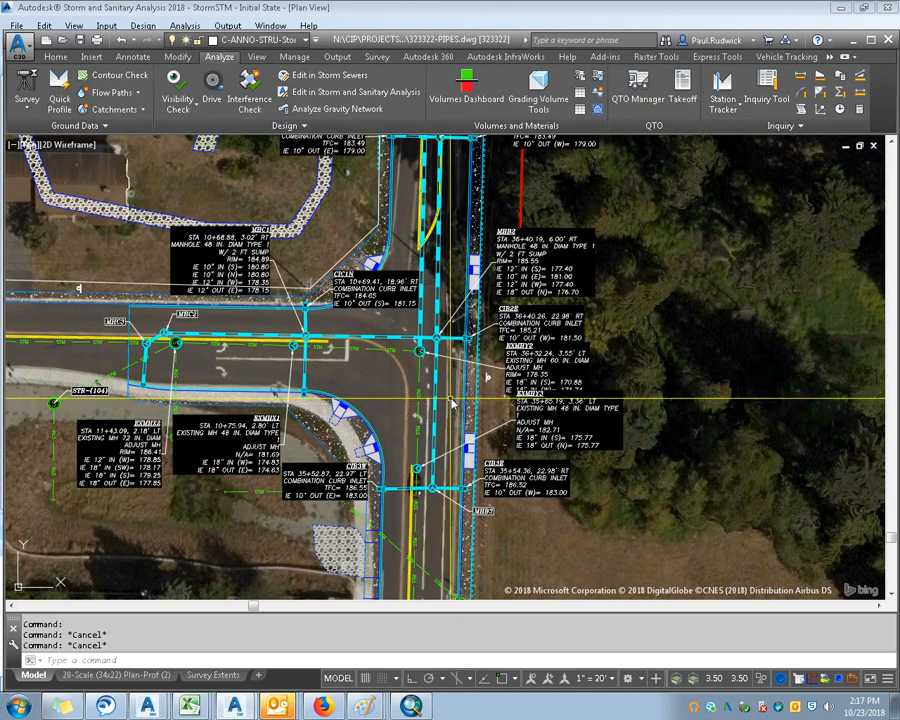
# Step: Switch back to the StormSTM project in Storm and Sanitary Analysis and view the network around the intersection
pyautogui.click(147, 707)
pyautogui.click(160, 652)
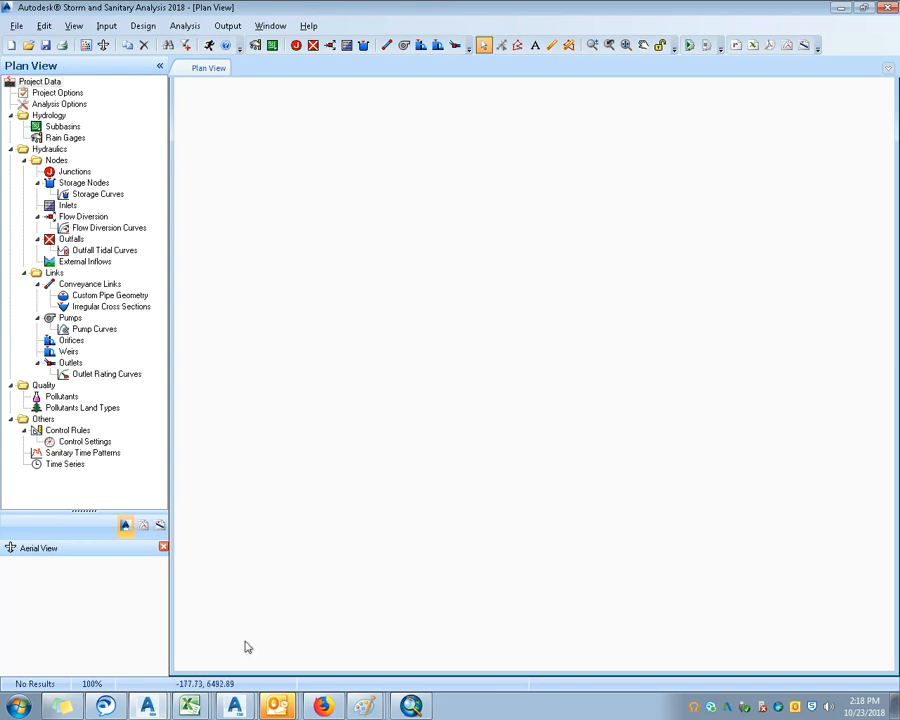
pyautogui.click(147, 707)
pyautogui.click(193, 669)
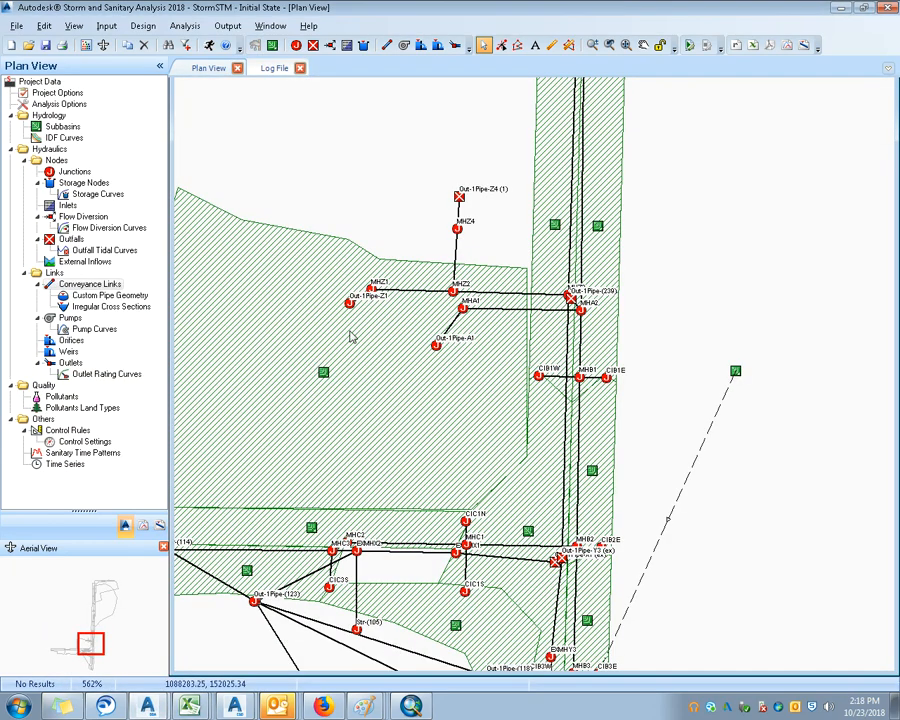
pyautogui.scroll(-2, 356, 207)
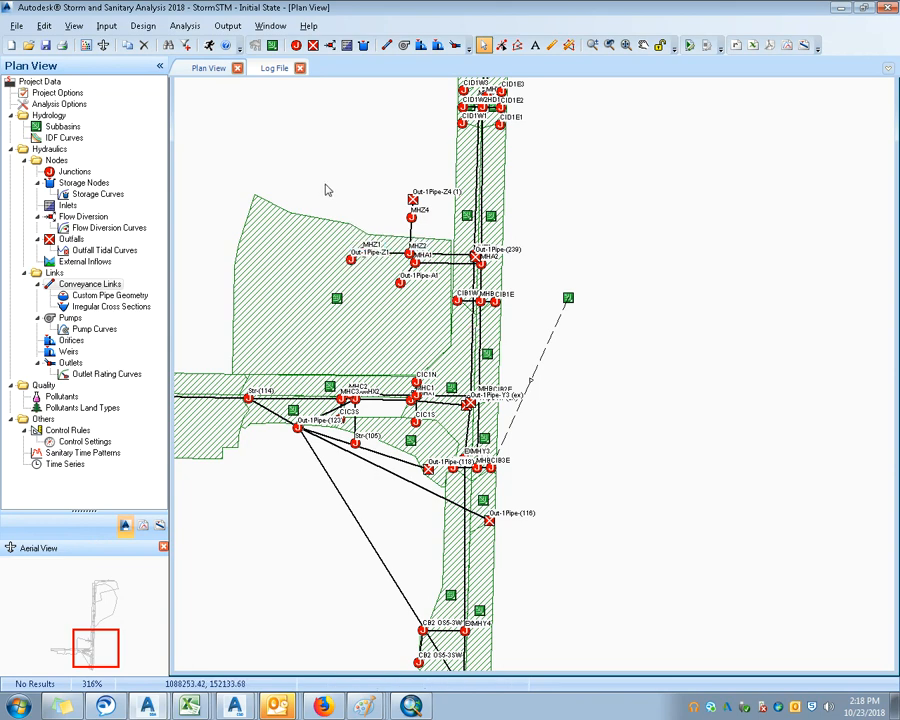
# Step: Set the project's hydrology method to Santa Barbara UH in the project options
pyautogui.moveTo(374, 215)
pyautogui.mouseDown()
pyautogui.moveTo(392, 211)
pyautogui.moveTo(432, 270)
pyautogui.moveTo(467, 289)
pyautogui.mouseUp()
pyautogui.scroll(-1, 380, 213)
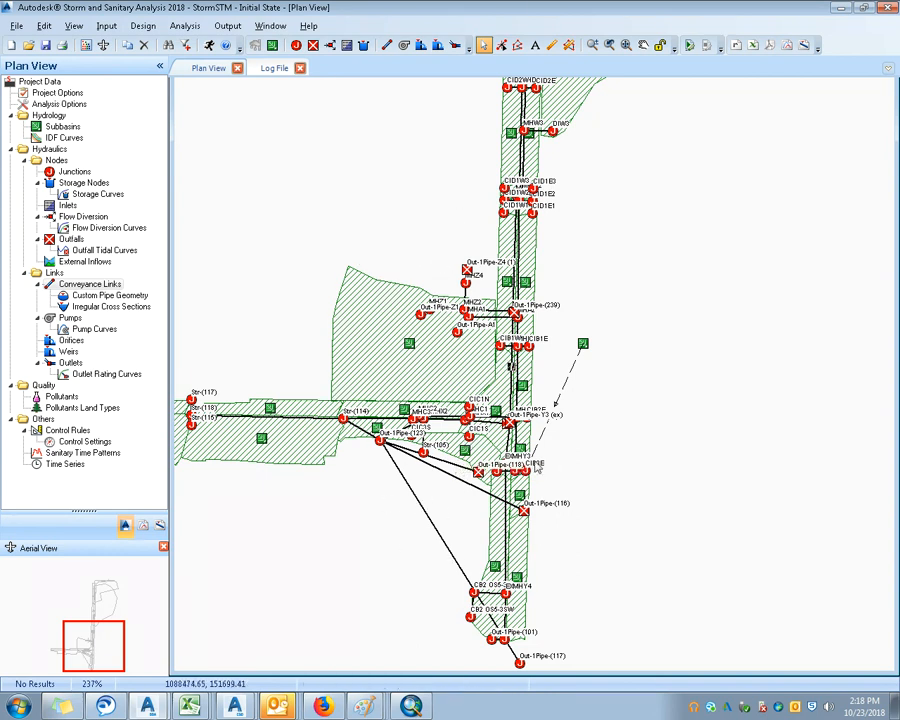
pyautogui.doubleClick(32, 92)
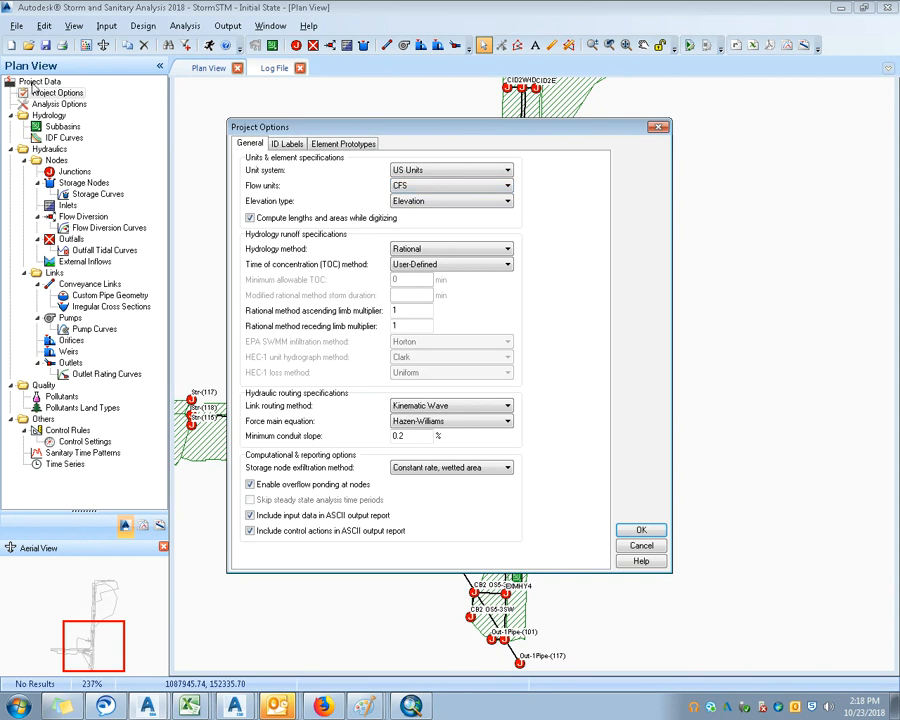
pyautogui.click(474, 250)
pyautogui.click(469, 290)
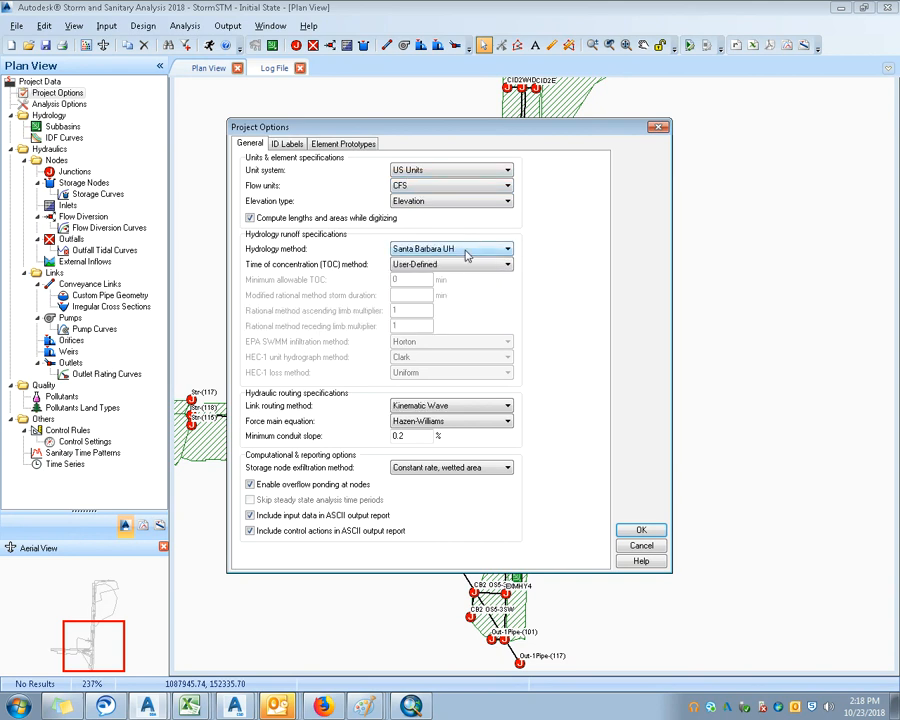
pyautogui.click(470, 249)
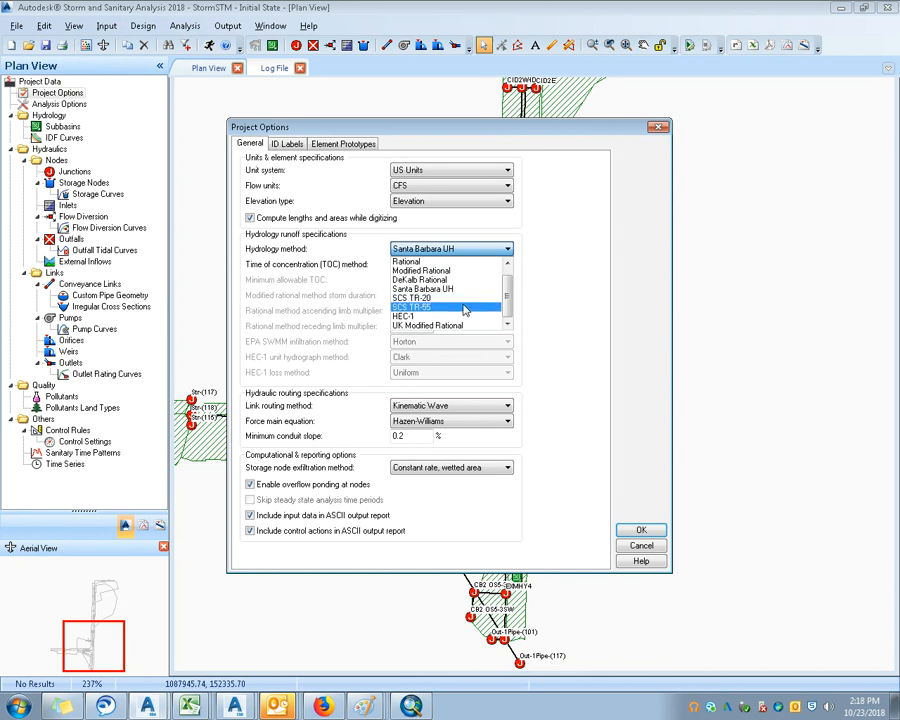
pyautogui.click(457, 251)
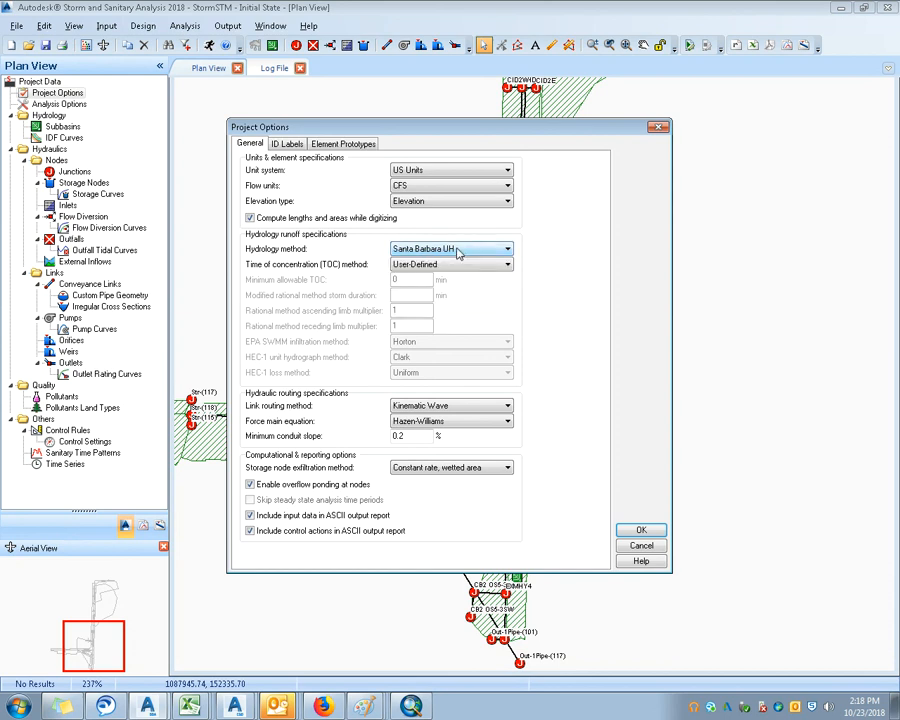
# Step: Set the time of concentration method to SCS TR-55 with a minimum allowable TOC of 5 min
pyautogui.click(457, 269)
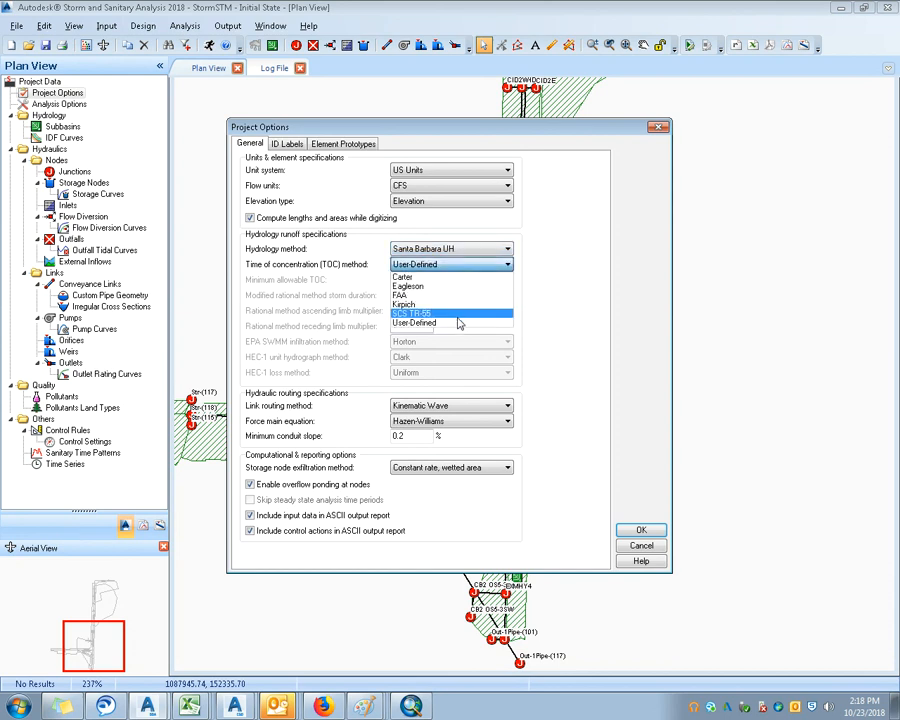
pyautogui.click(458, 315)
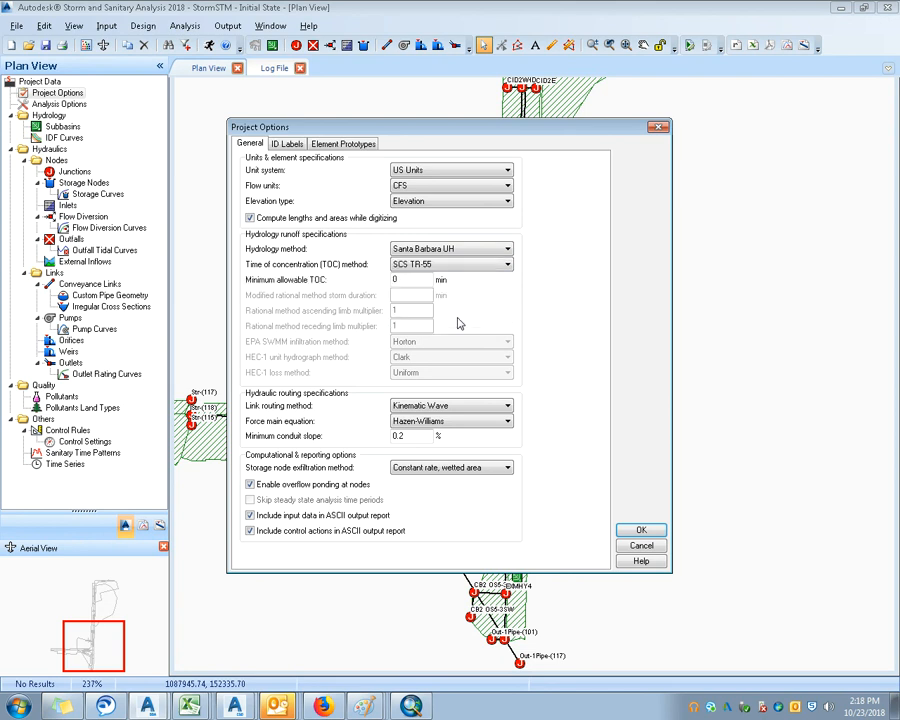
pyautogui.doubleClick(398, 281)
pyautogui.write('5')
# Step: Set the link routing method to Hydrodynamic and accept the project options
pyautogui.click(507, 407)
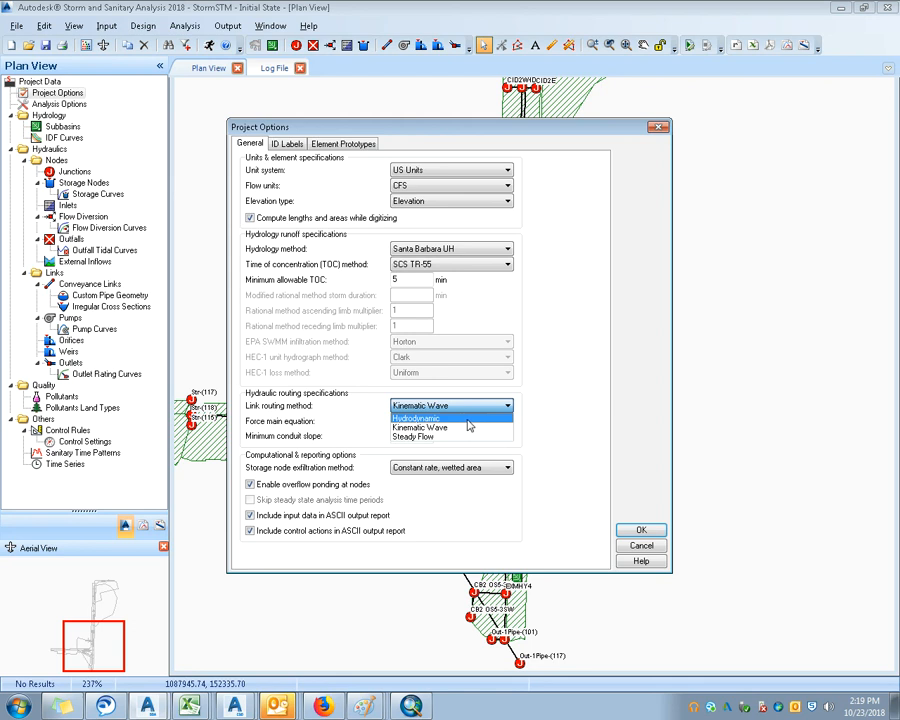
pyautogui.click(467, 419)
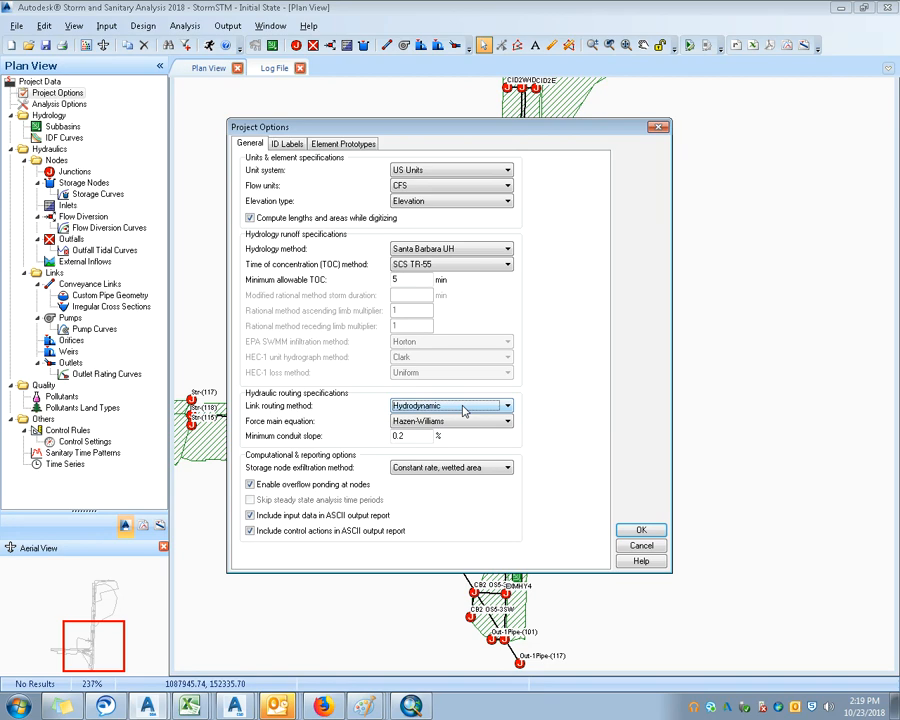
pyautogui.click(643, 531)
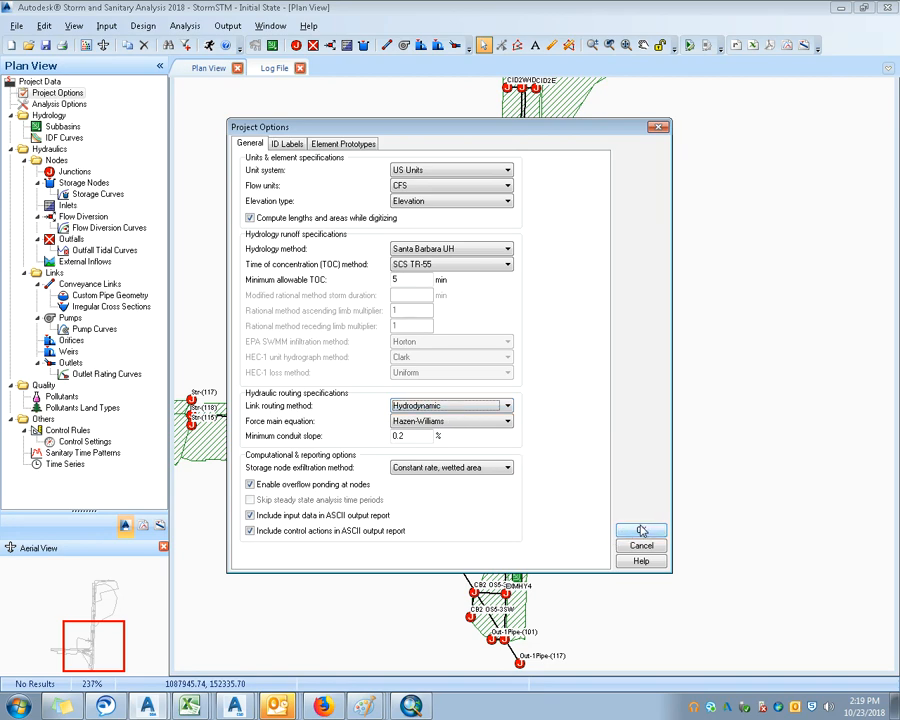
# Step: Set the analysis start date to 10/22/2018 for a one-day duration and check the storm selection settings
pyautogui.doubleClick(60, 104)
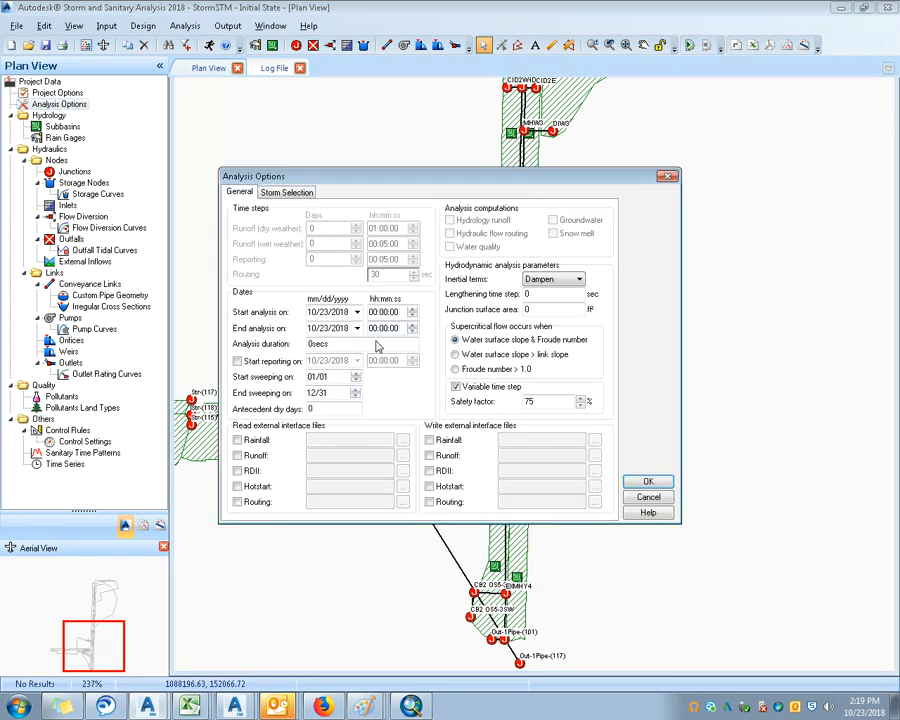
pyautogui.click(356, 312)
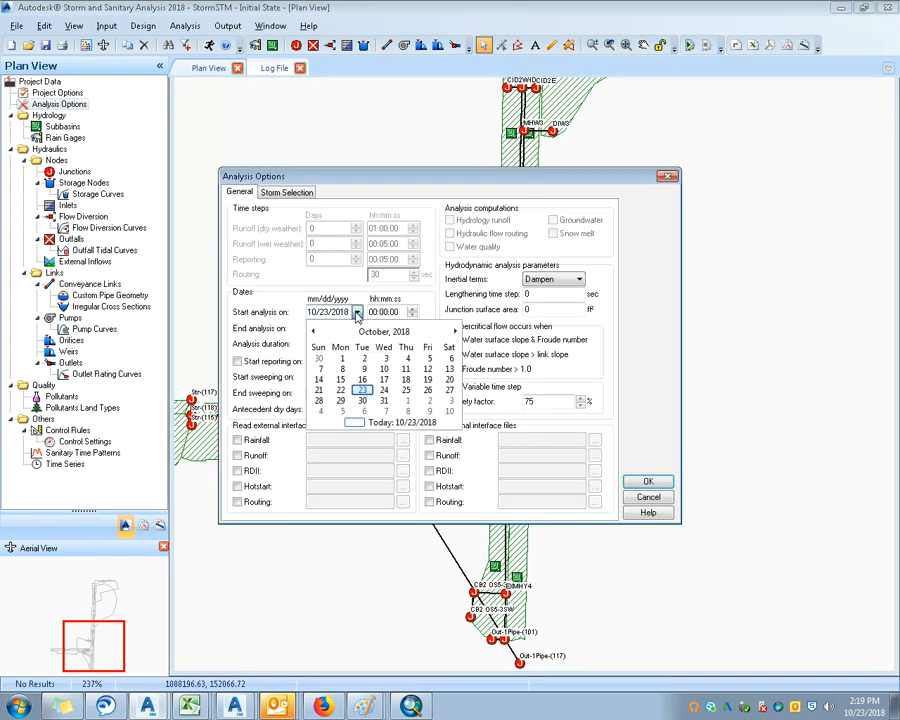
pyautogui.click(342, 391)
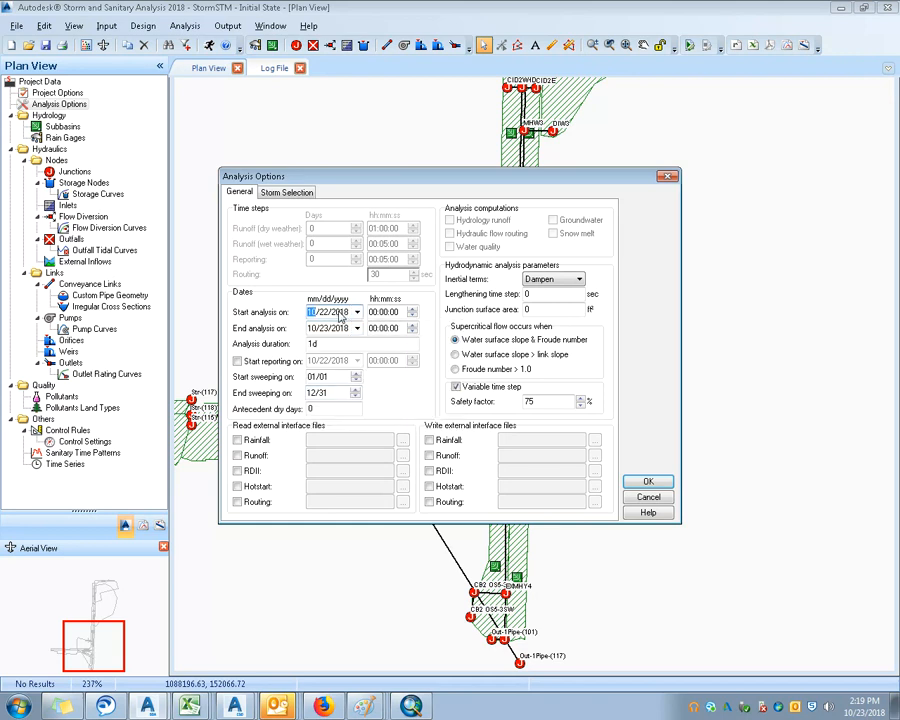
pyautogui.doubleClick(312, 343)
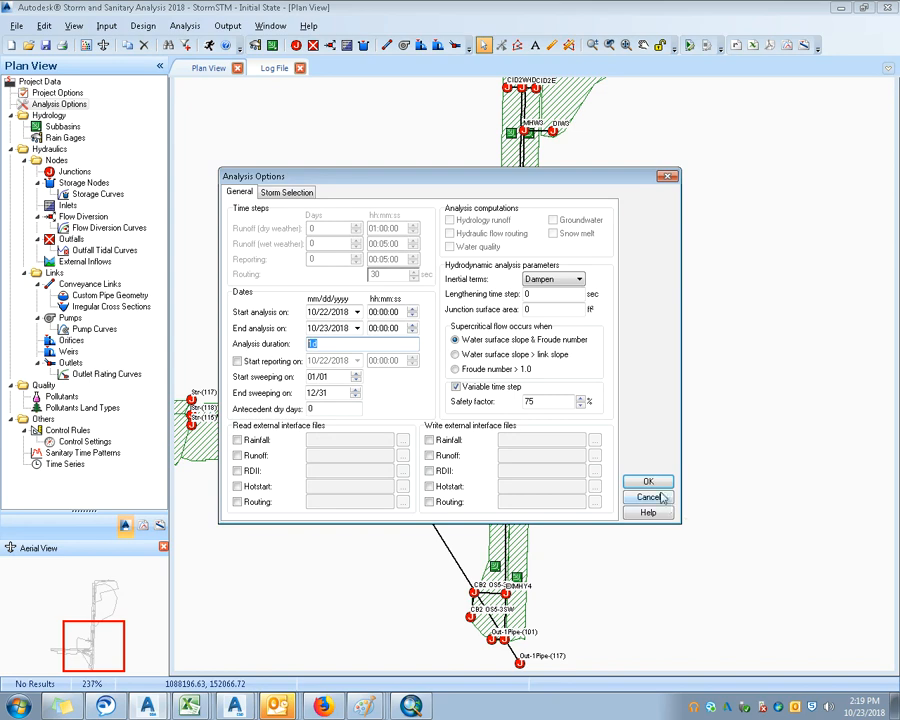
pyautogui.click(289, 193)
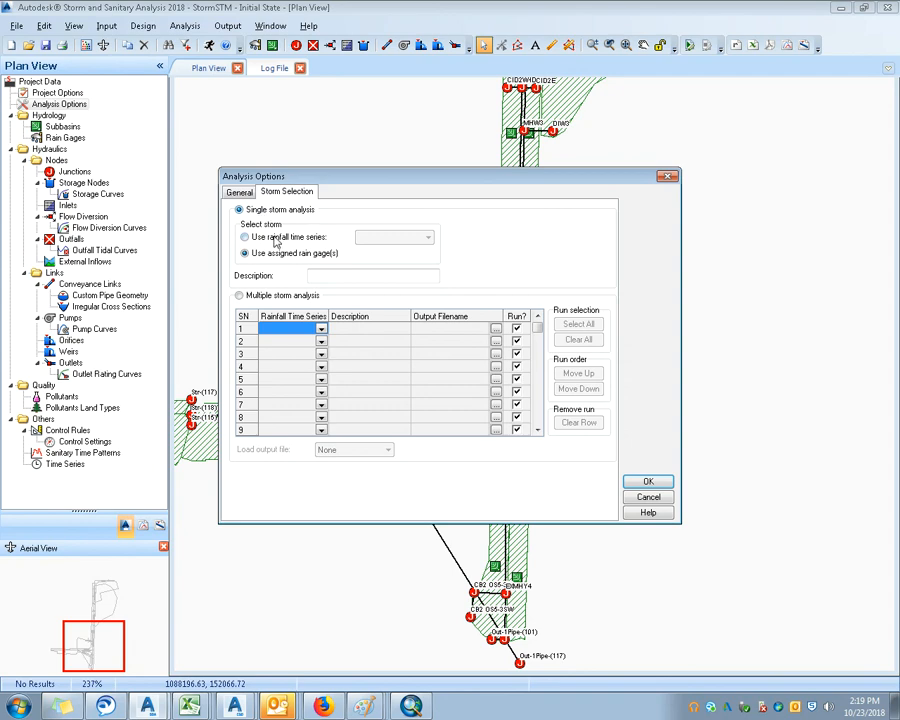
pyautogui.click(658, 497)
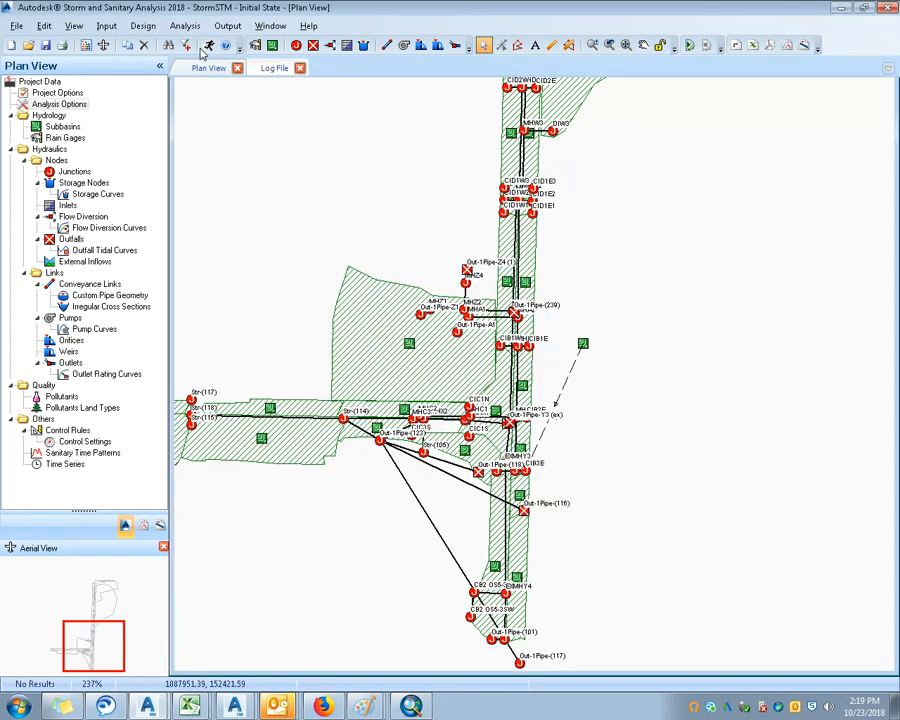
# Step: Place a rain gage in the empty area northwest of the network and add a new time series for it
pyautogui.click(255, 45)
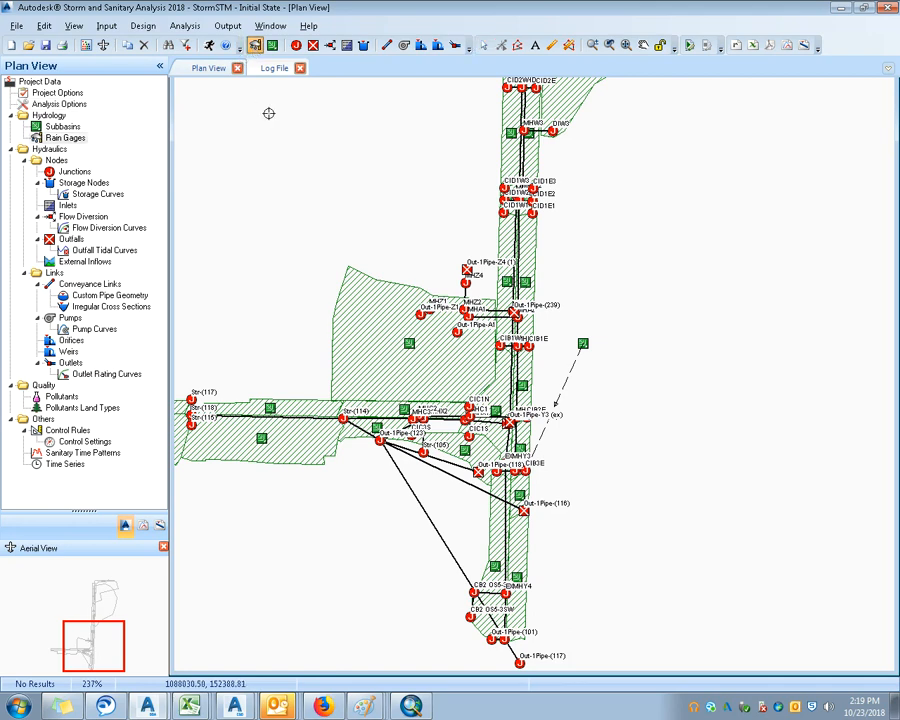
pyautogui.click(322, 172)
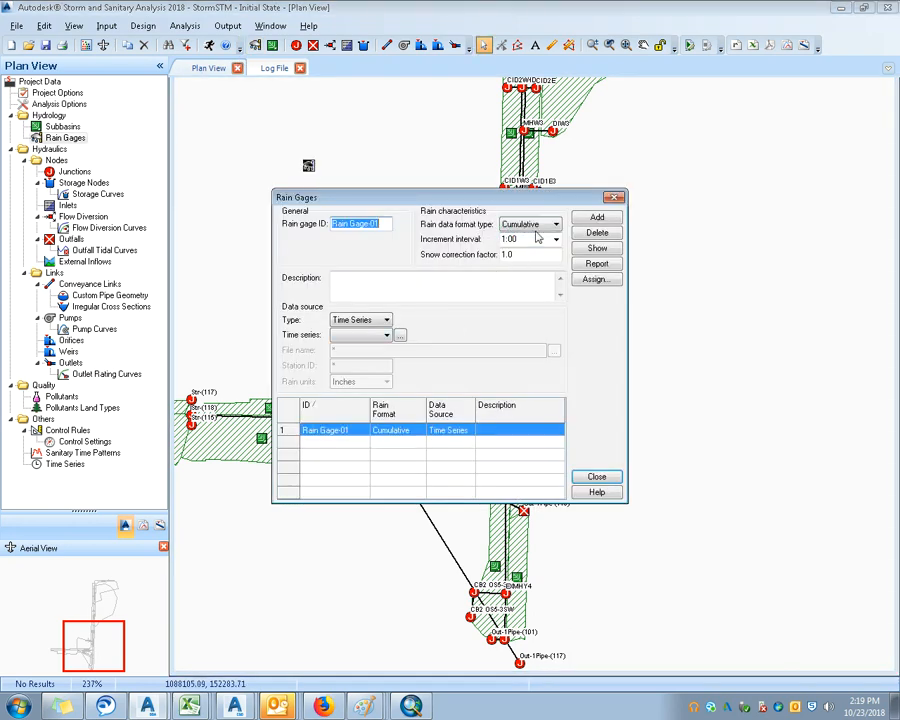
pyautogui.click(401, 337)
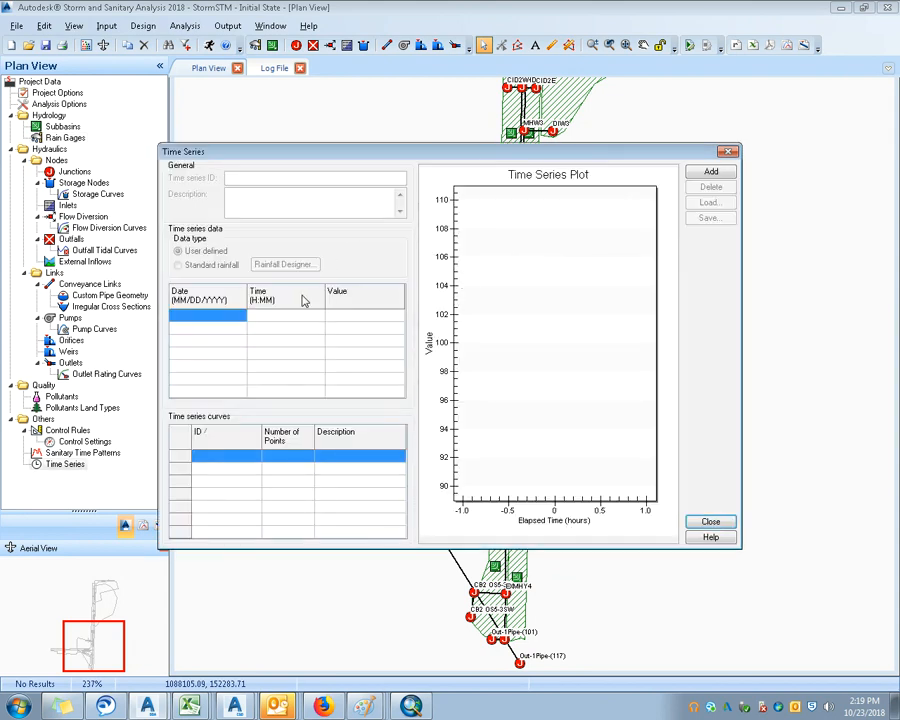
pyautogui.click(711, 173)
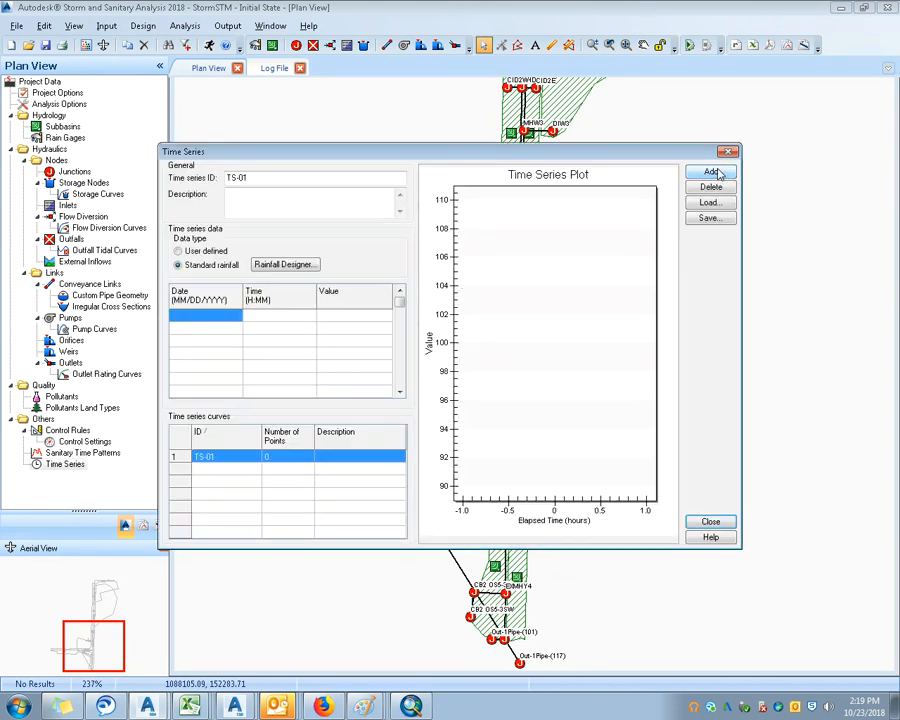
# Step: Fill the time series with a 10-year intensity storm for Clark County, Washington, using SCS Type IA 24-hr and 3.20 in rainfall depth
pyautogui.click(295, 265)
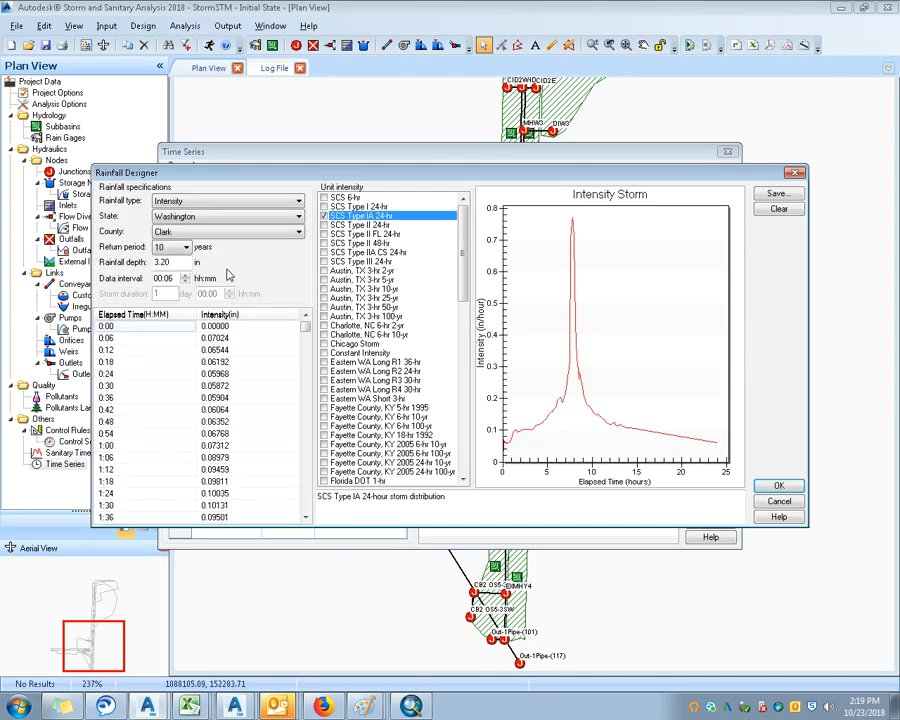
pyautogui.click(189, 235)
pyautogui.click(190, 235)
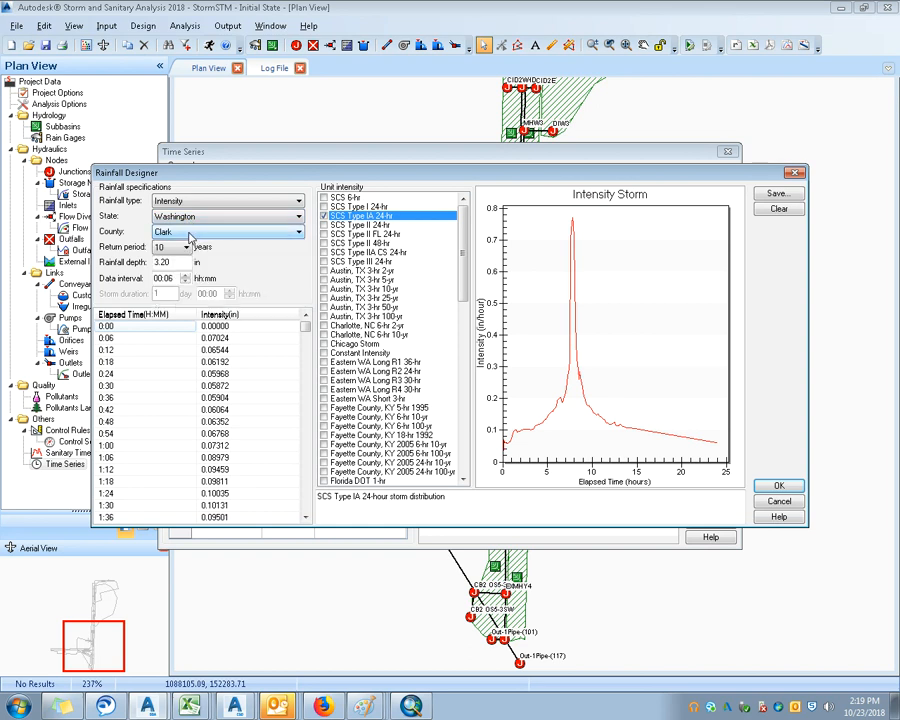
pyautogui.moveTo(180, 262); pyautogui.dragTo(156, 258)
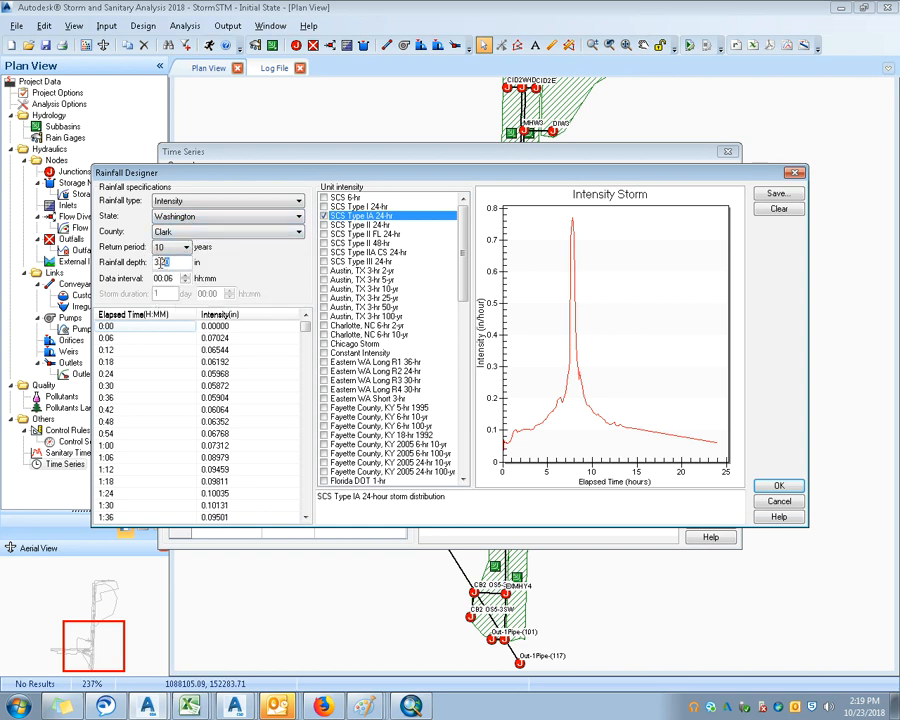
pyautogui.click(176, 262)
pyautogui.click(177, 264)
pyautogui.click(174, 263)
pyautogui.click(185, 248)
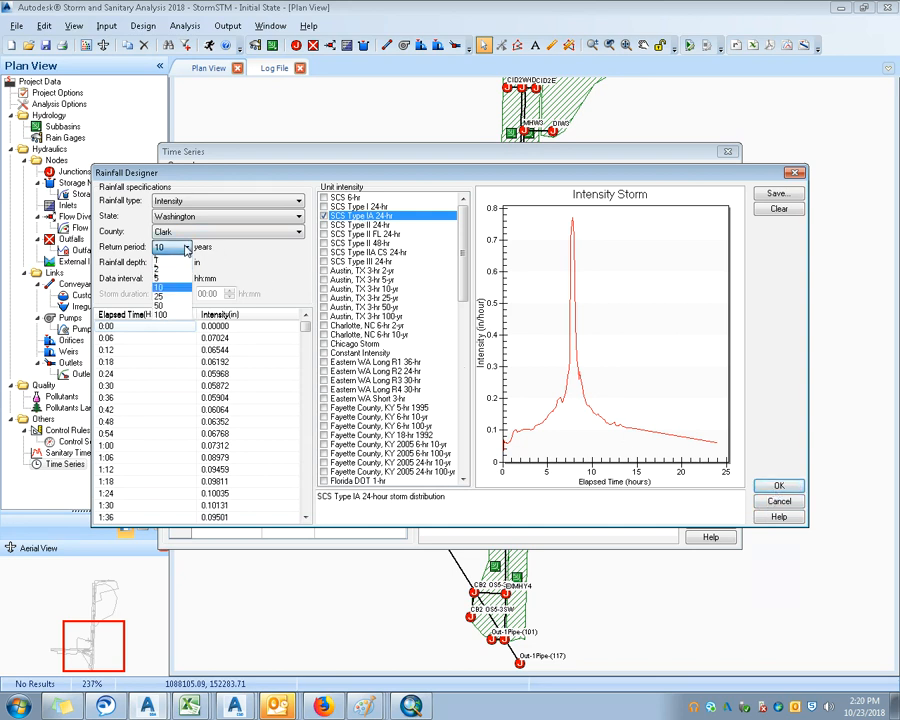
pyautogui.click(162, 287)
pyautogui.click(778, 486)
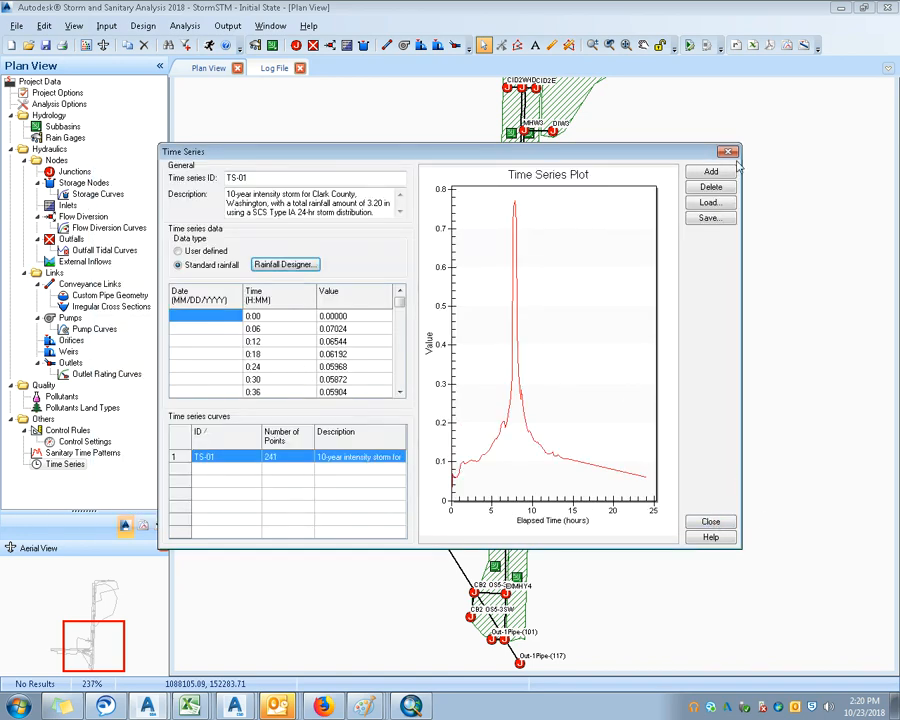
pyautogui.click(710, 522)
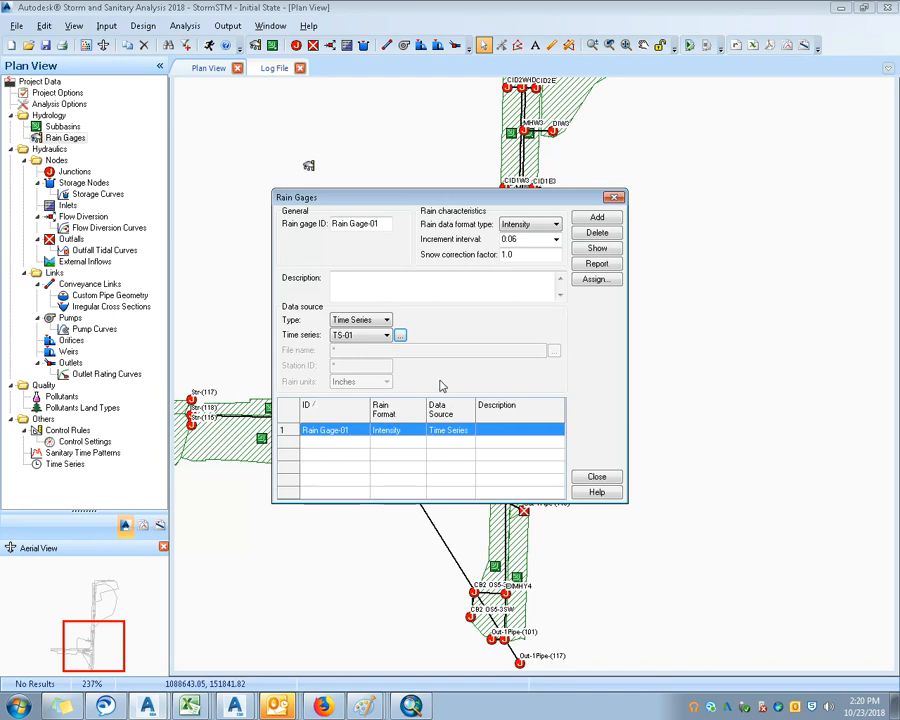
pyautogui.click(596, 478)
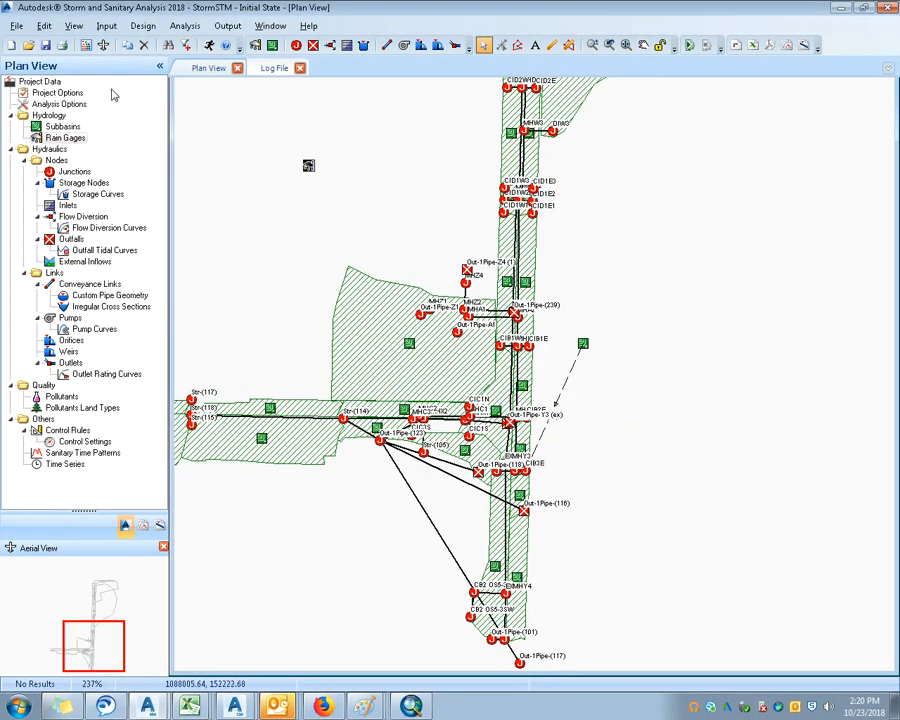
# Step: Set the single storm analysis to use rainfall time series TS-01 in the analysis options
pyautogui.click(63, 104)
pyautogui.doubleClick(63, 104)
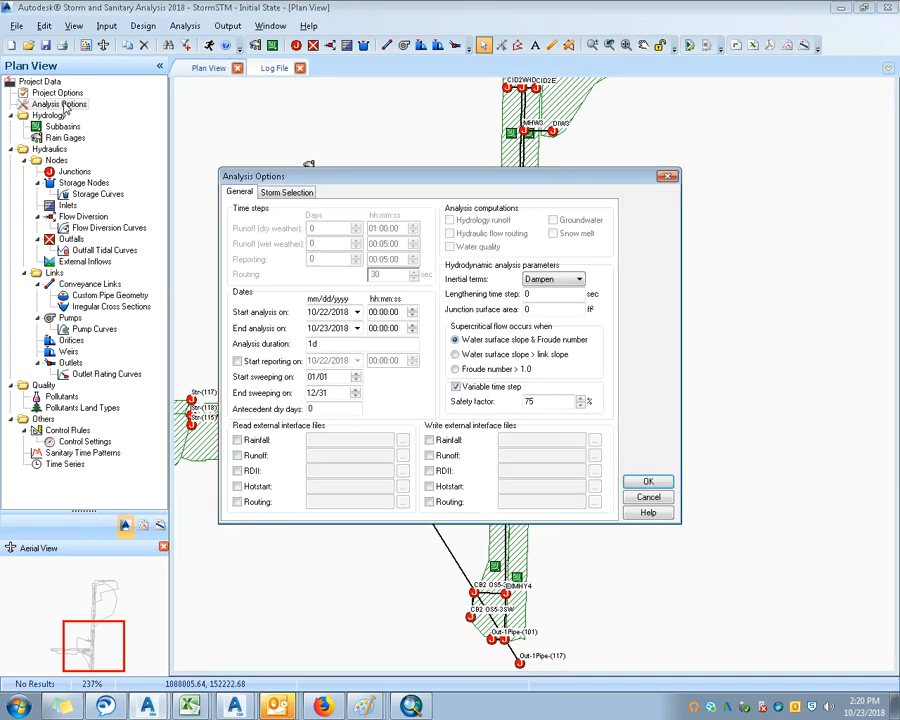
pyautogui.click(288, 191)
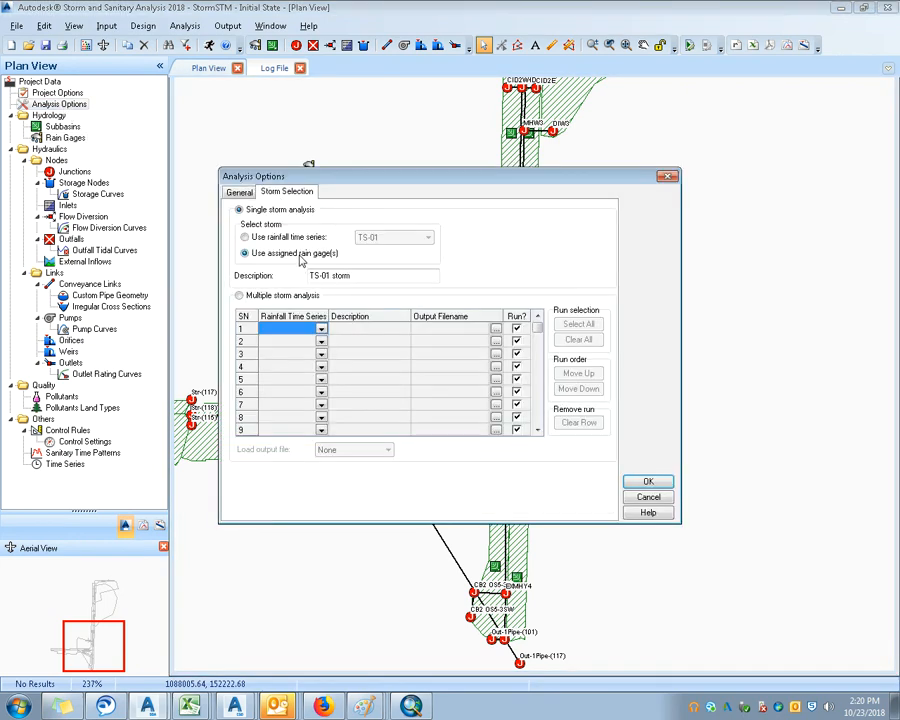
pyautogui.click(290, 238)
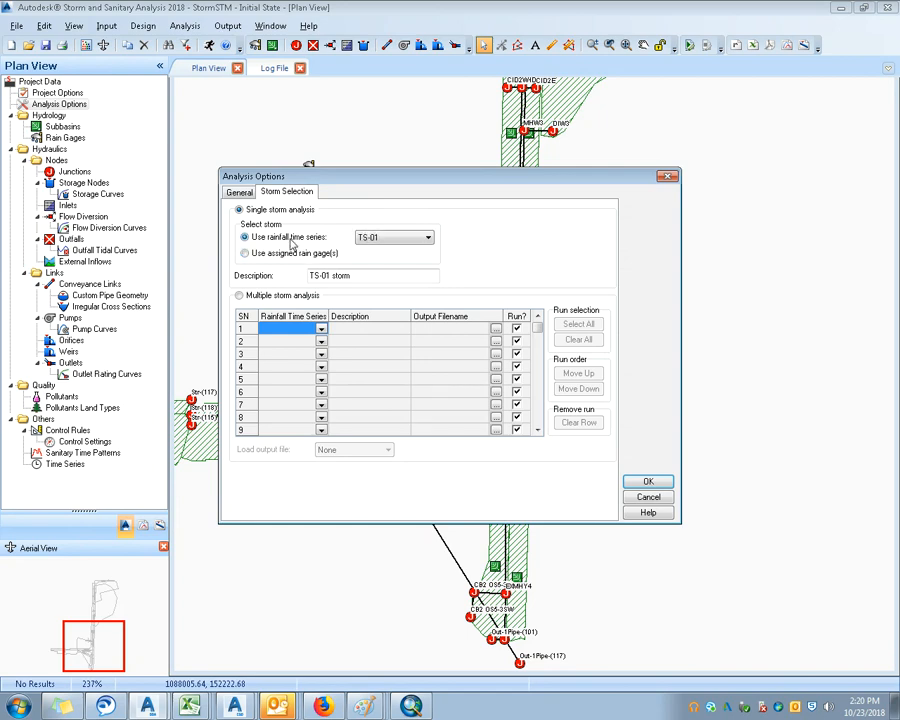
pyautogui.click(427, 237)
pyautogui.click(395, 246)
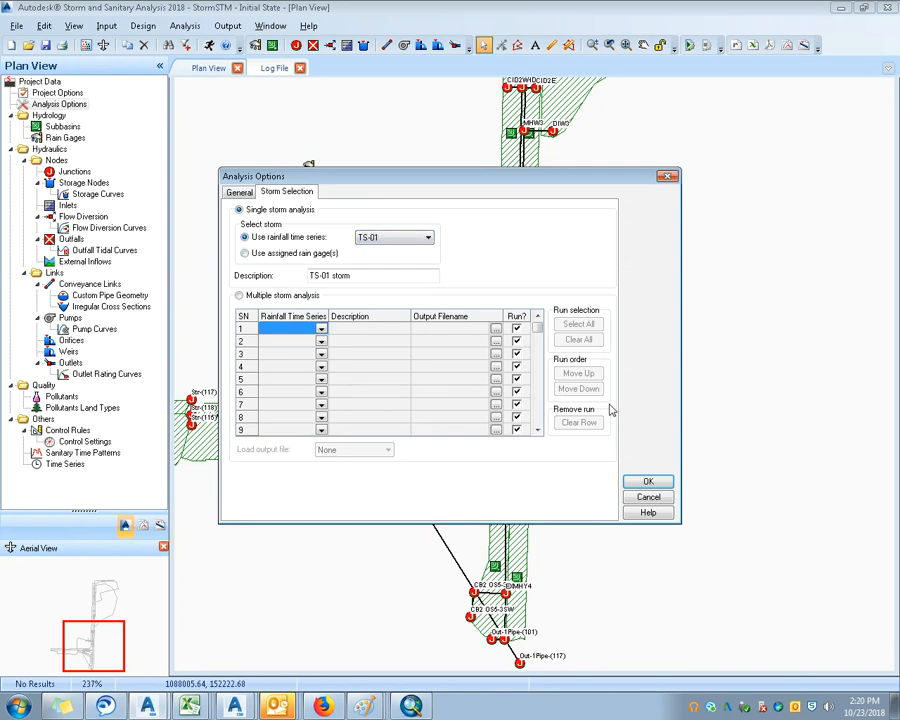
pyautogui.click(648, 482)
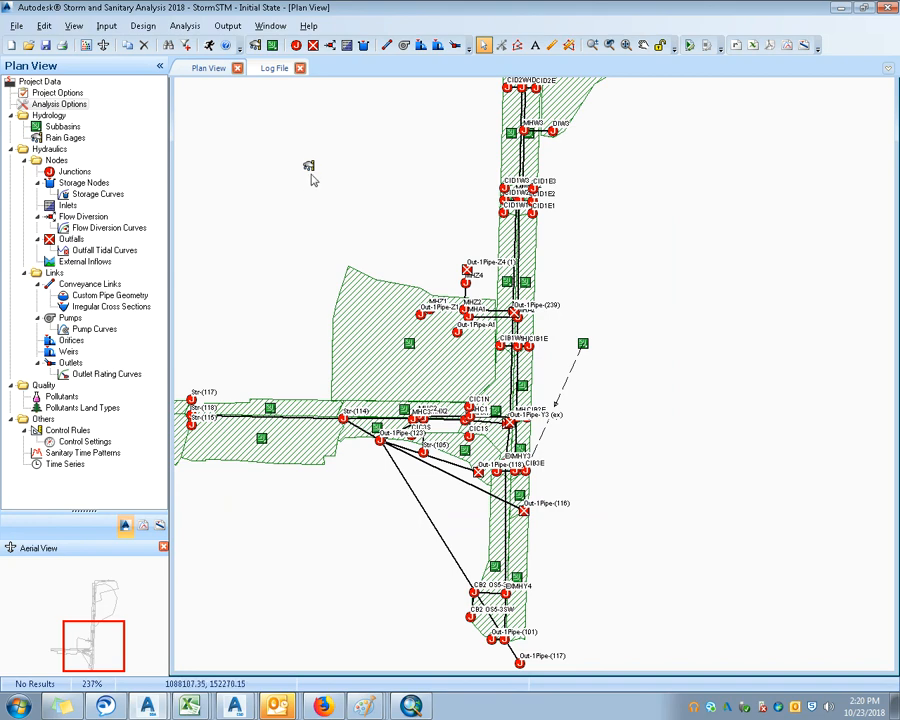
# Step: Rename the time series assigned to the rain gage to "10 year", keeping its standard rainfall data
pyautogui.doubleClick(309, 170)
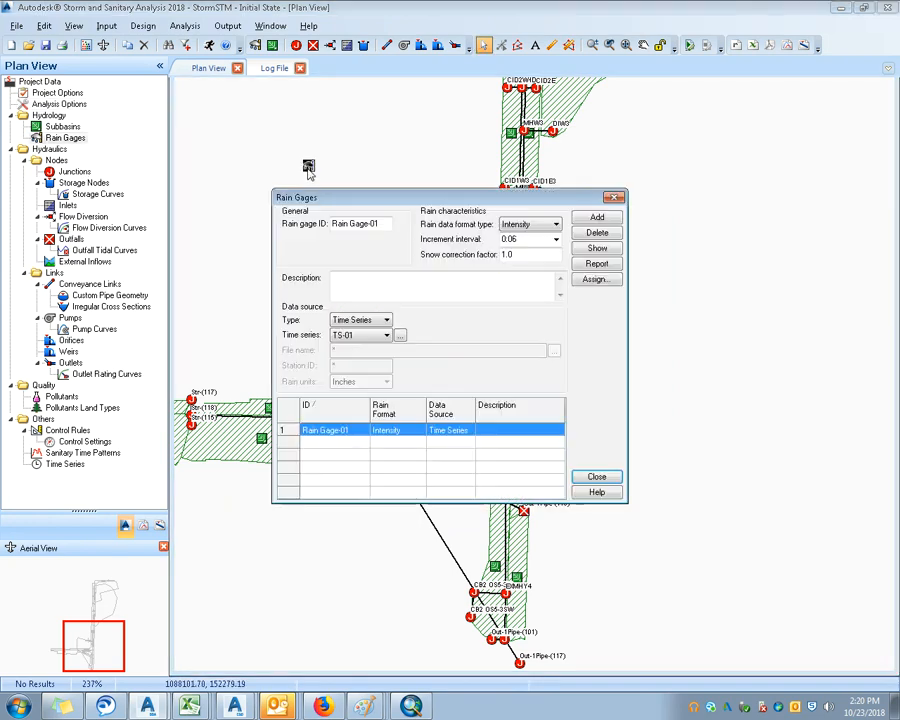
pyautogui.click(398, 334)
pyautogui.click(287, 265)
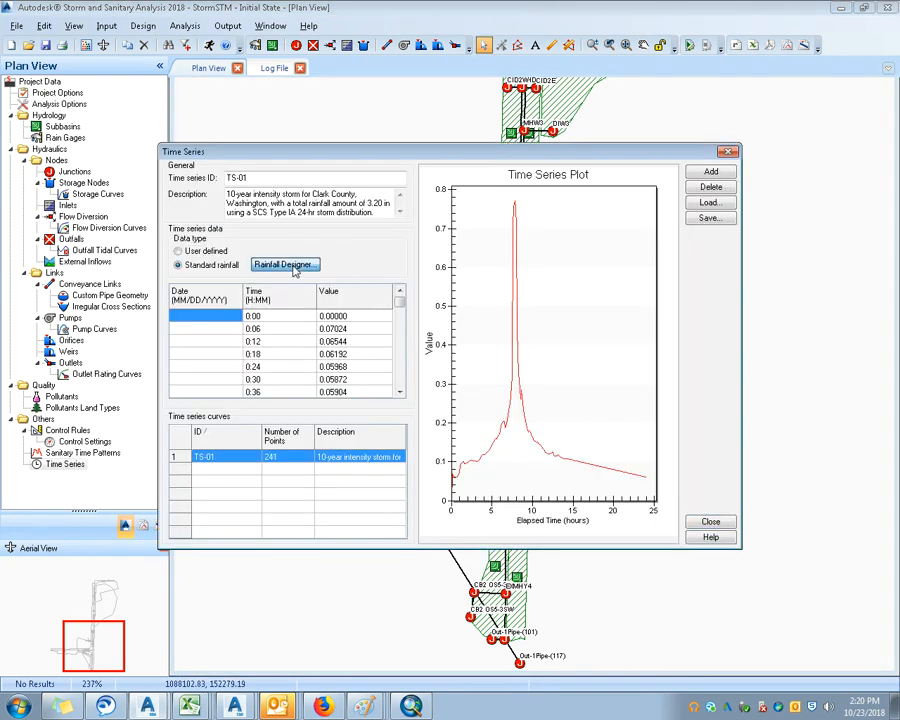
pyautogui.press('Return')
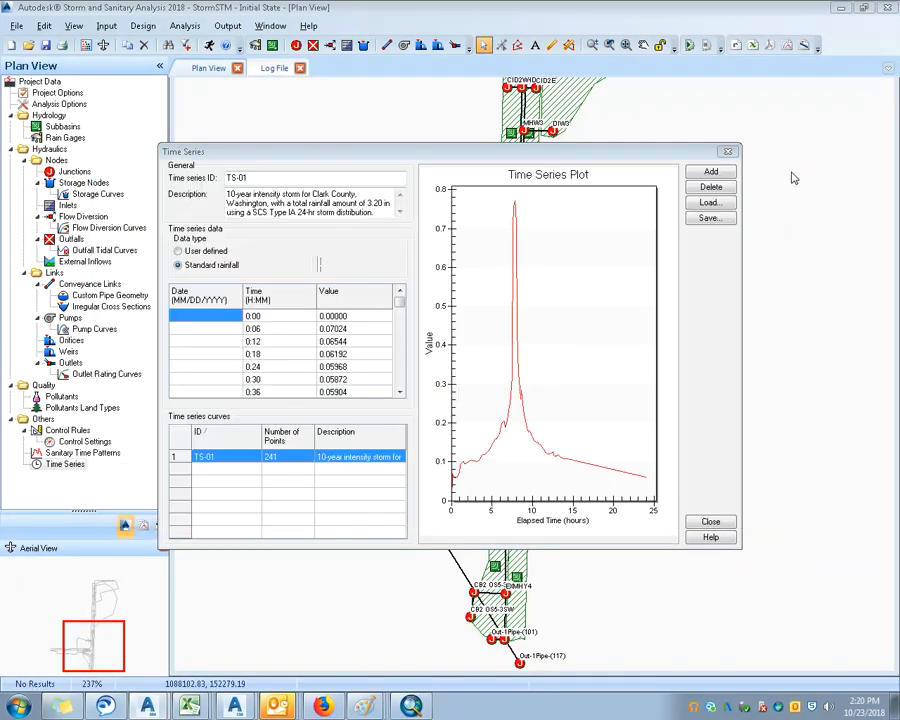
pyautogui.write('10')
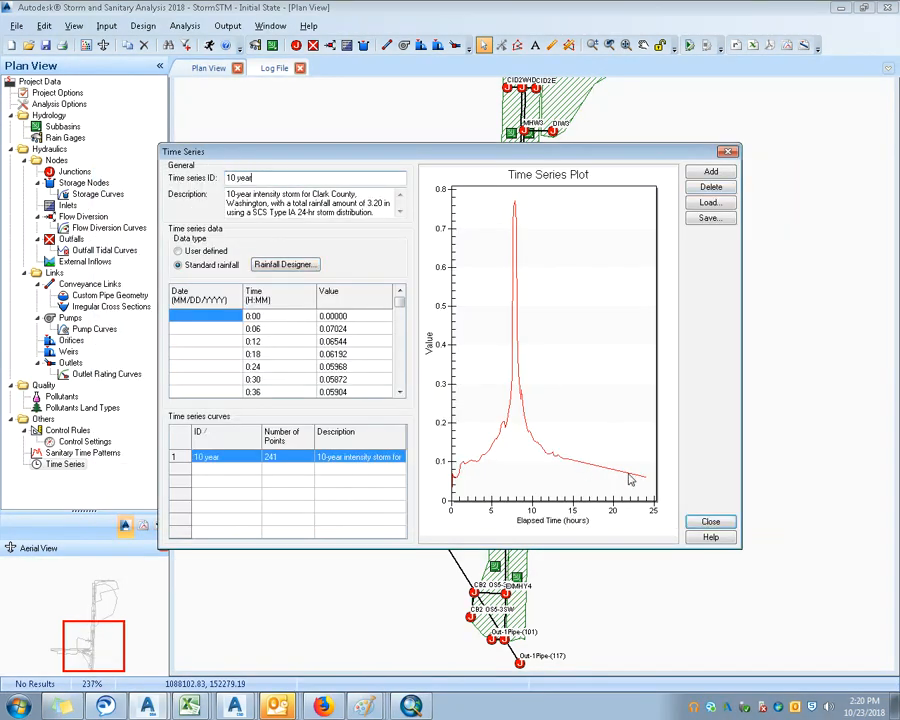
pyautogui.write(' year')
pyautogui.click(710, 521)
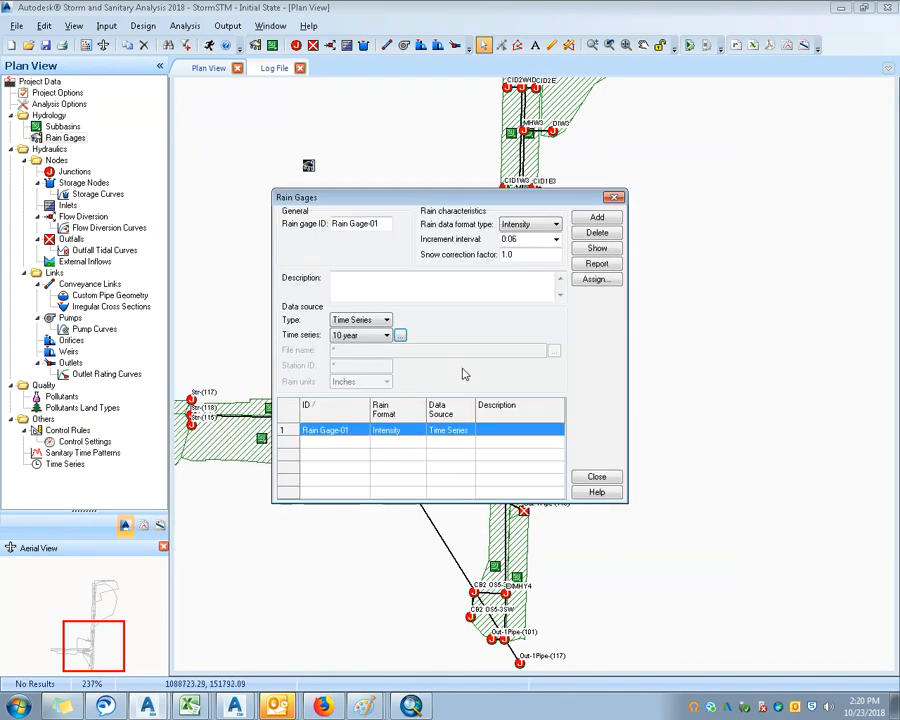
pyautogui.click(596, 477)
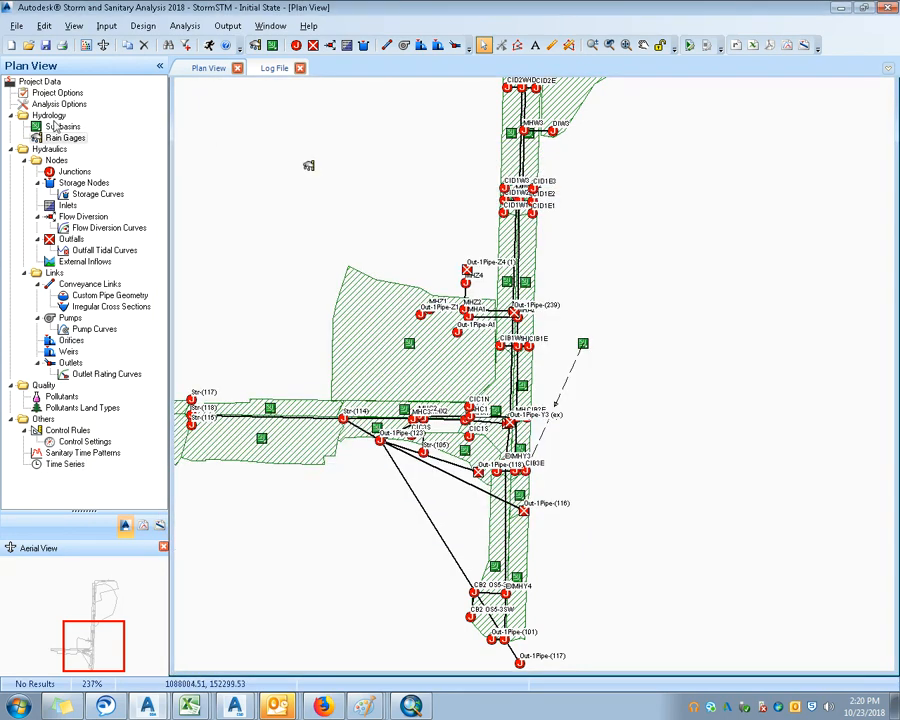
# Step: Check the rainfall time series chosen for the single storm analysis in the storm selection settings
pyautogui.doubleClick(60, 104)
pyautogui.click(287, 191)
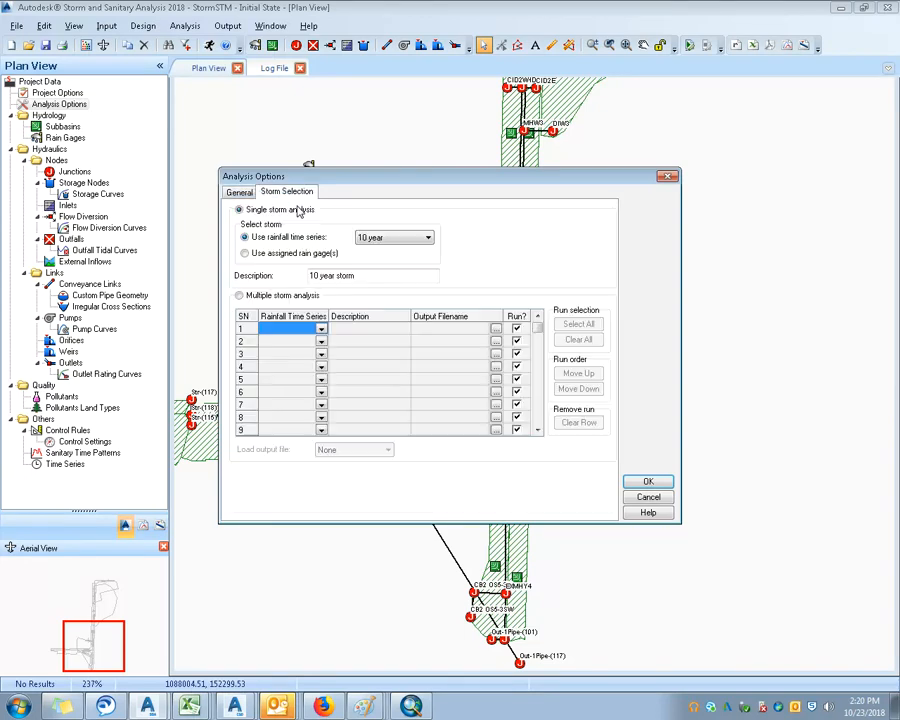
pyautogui.click(645, 481)
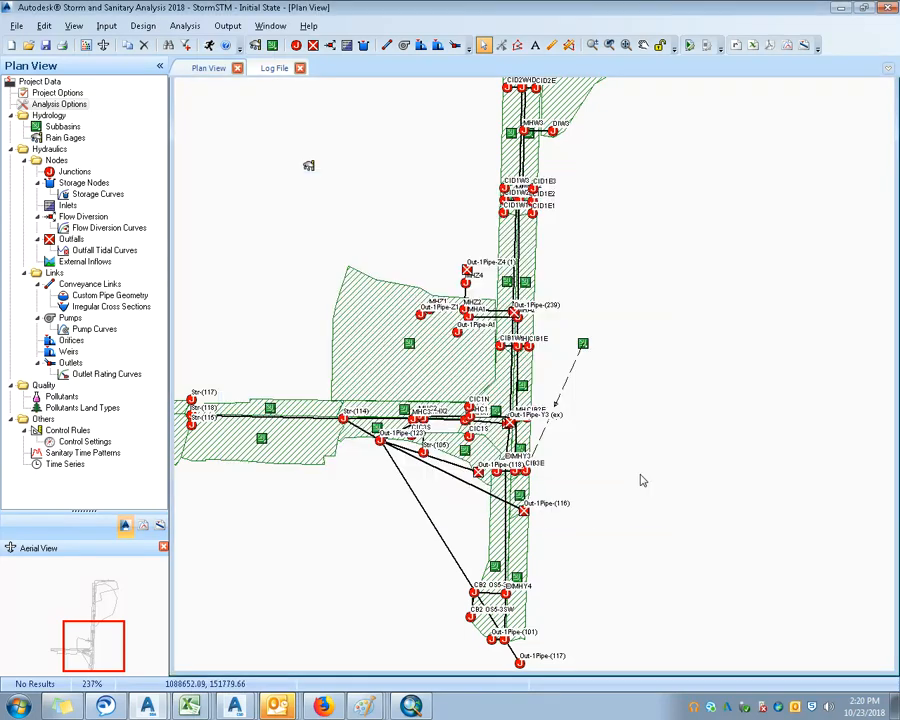
# Step: Check the rain gage choices available for the large subbasin west of the main line
pyautogui.doubleClick(411, 346)
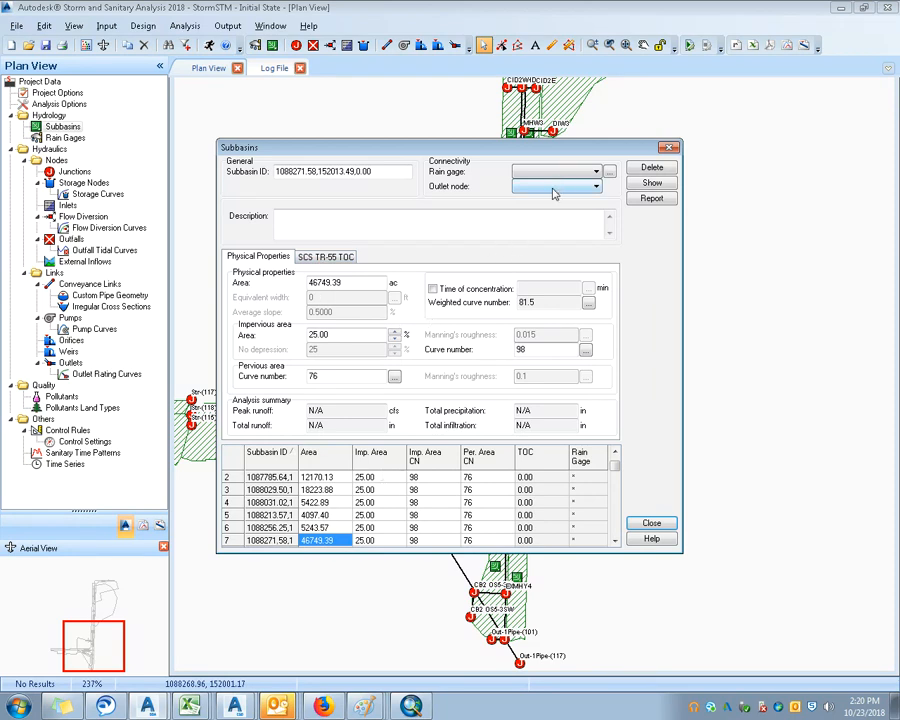
pyautogui.click(556, 172)
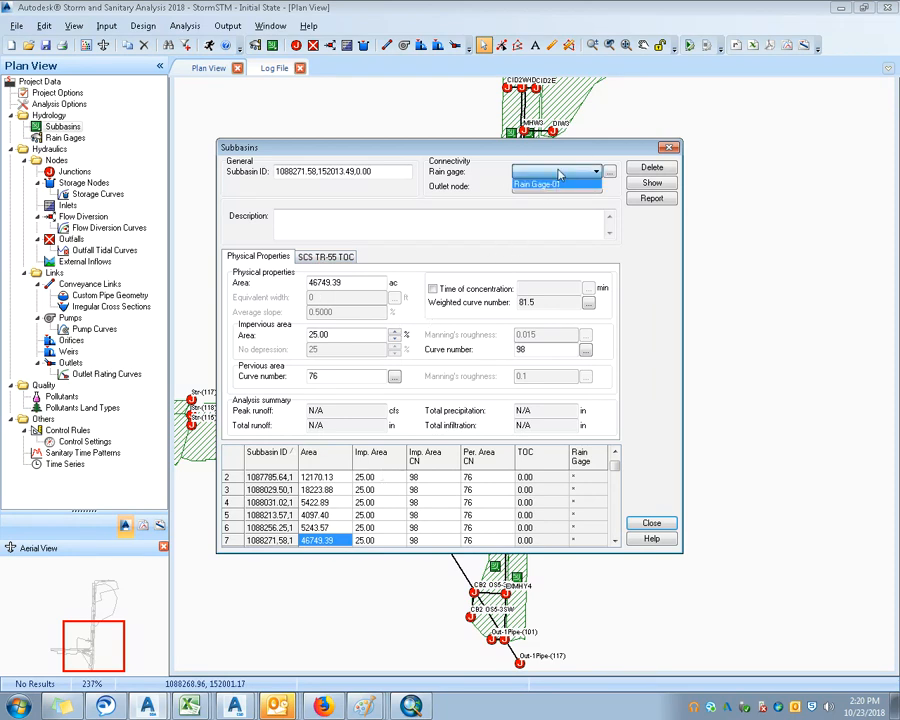
pyautogui.click(560, 175)
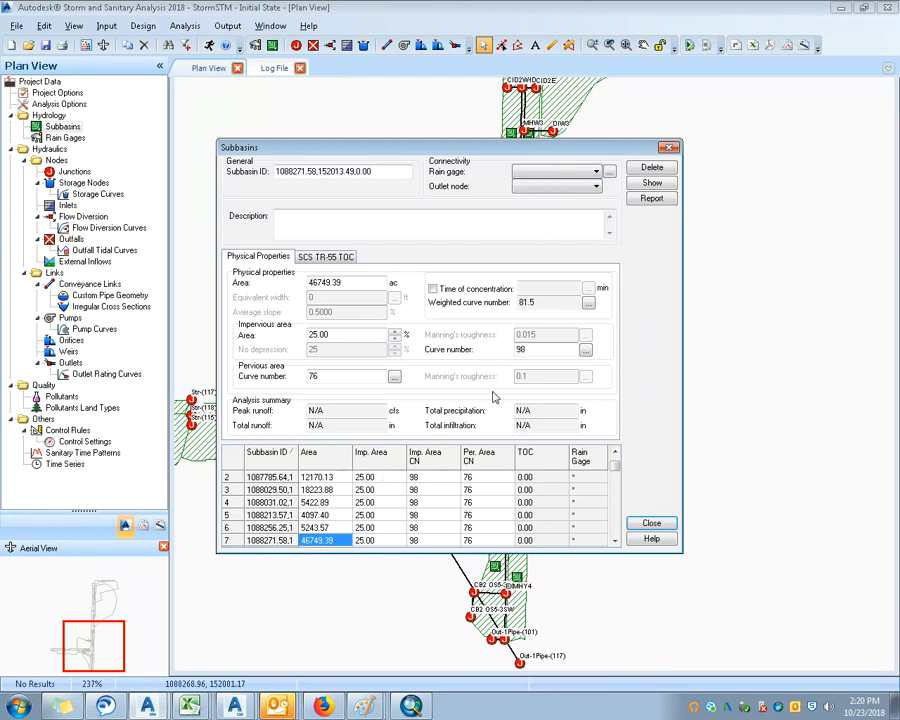
pyautogui.click(652, 523)
pyautogui.scroll(-1, 590, 400)
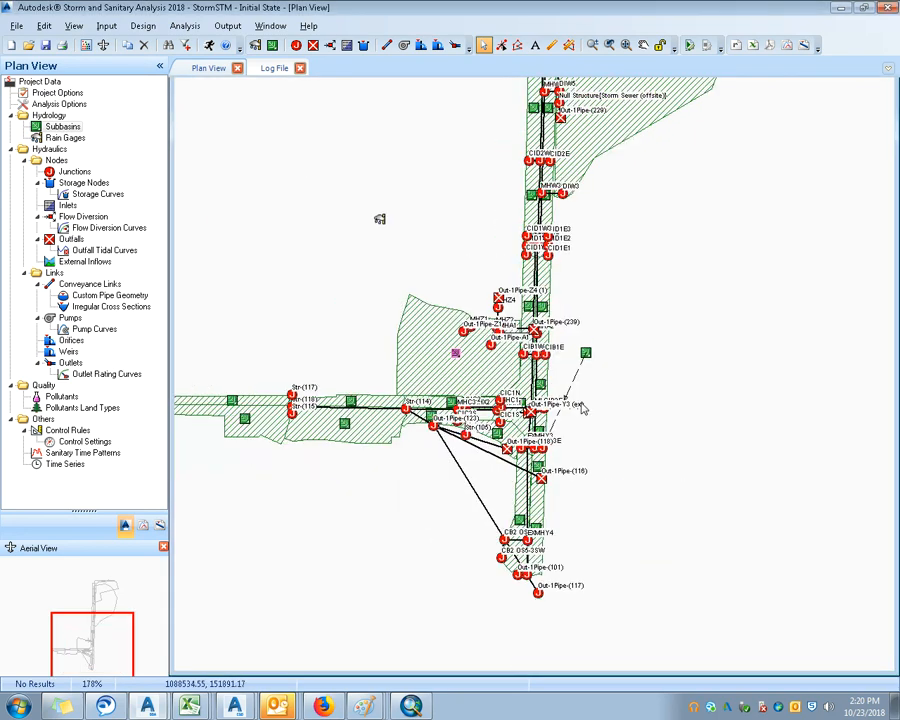
pyautogui.scroll(-1, 639, 271)
pyautogui.moveTo(639, 271); pyautogui.dragTo(592, 562)
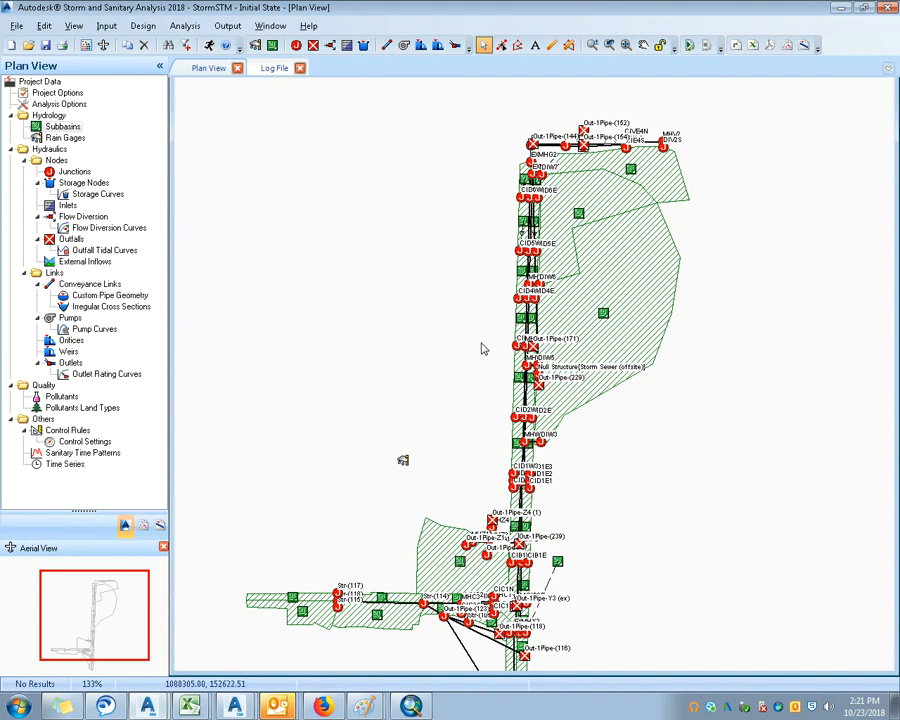
pyautogui.moveTo(484, 309); pyautogui.dragTo(482, 304)
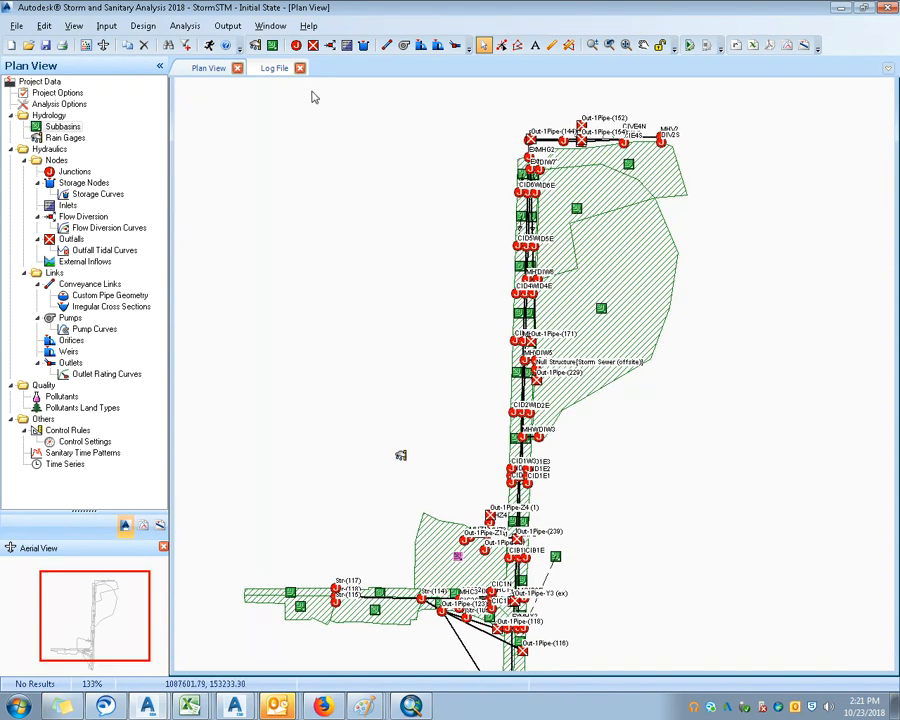
# Step: Open the project file Tacc_final_pipes_pond.spf from the Background (2of2) folder of the Storm Sanitary Analysis (SSA) training files
pyautogui.click(29, 47)
pyautogui.click(461, 399)
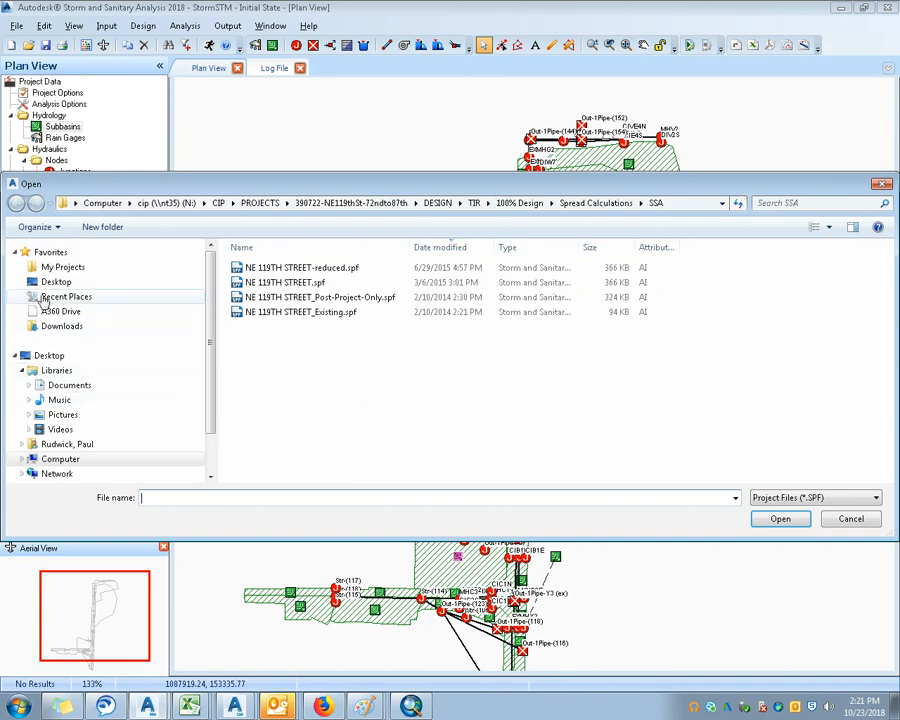
pyautogui.click(60, 267)
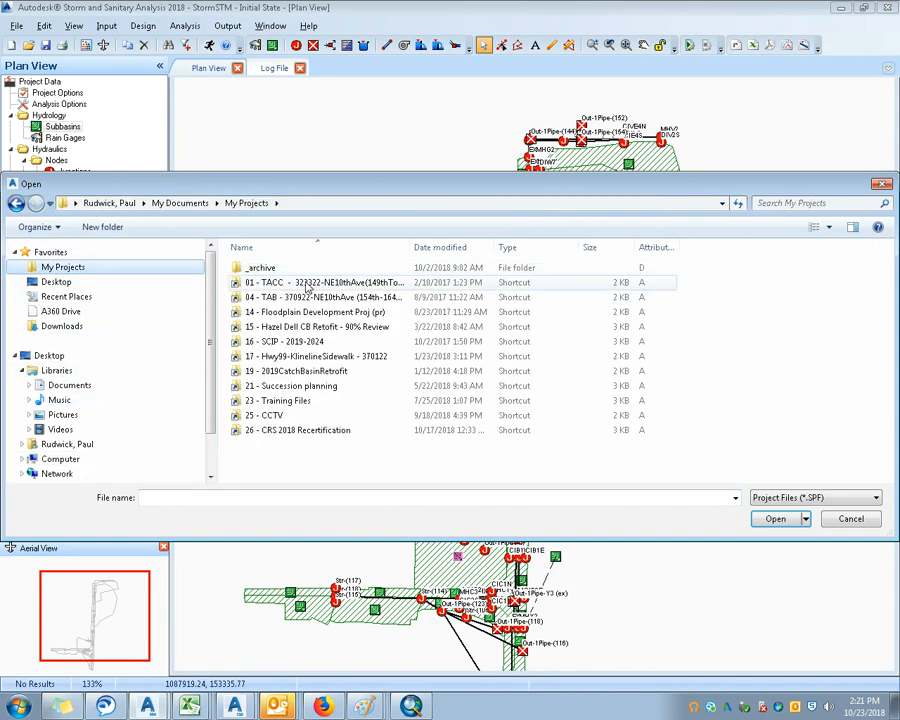
pyautogui.doubleClick(300, 400)
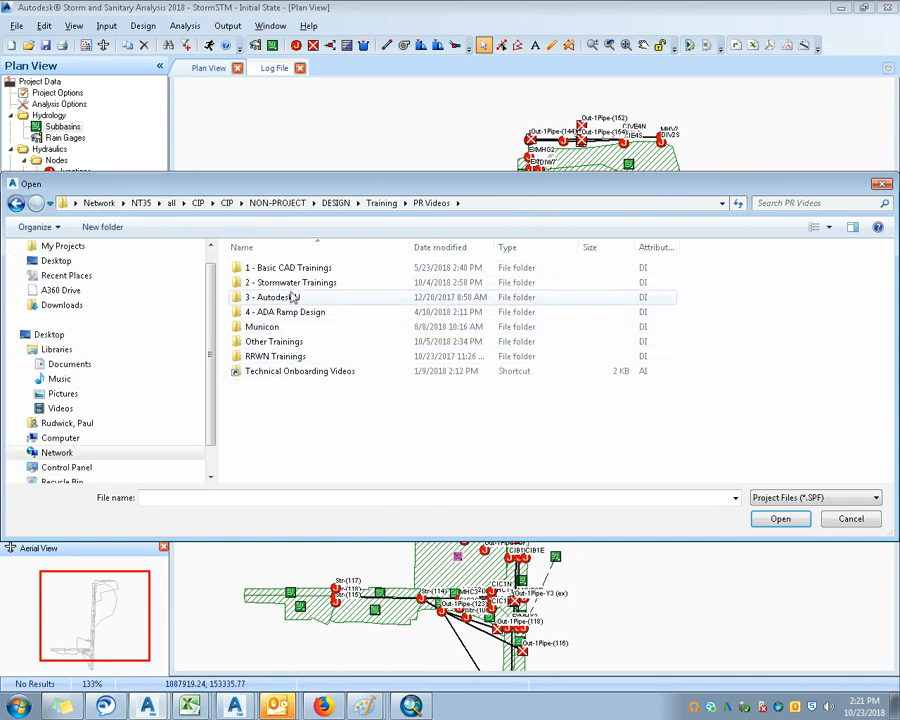
pyautogui.doubleClick(297, 284)
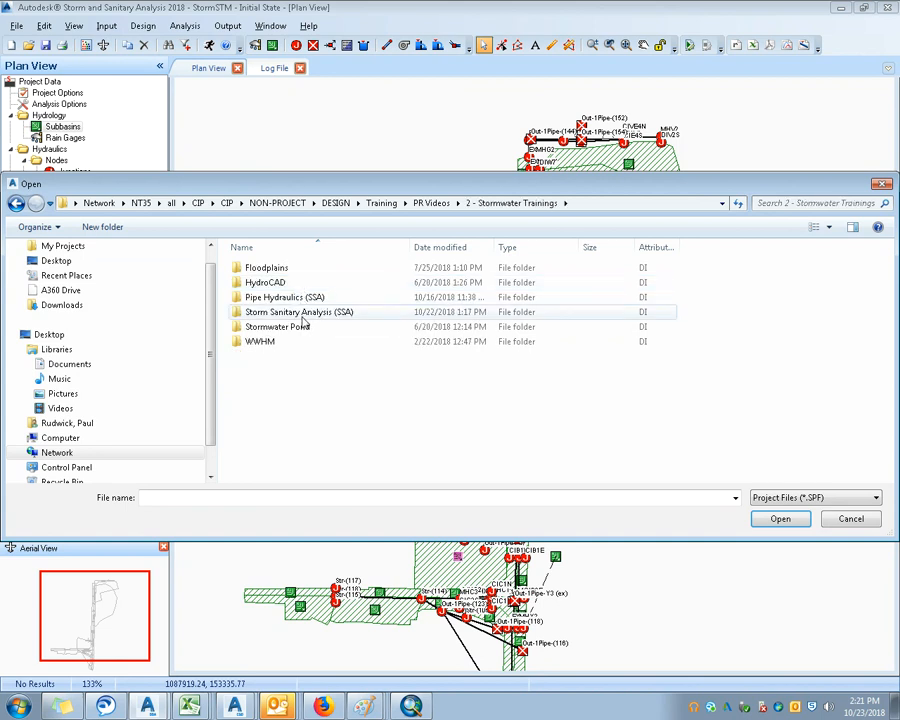
pyautogui.doubleClick(310, 313)
pyautogui.click(306, 287)
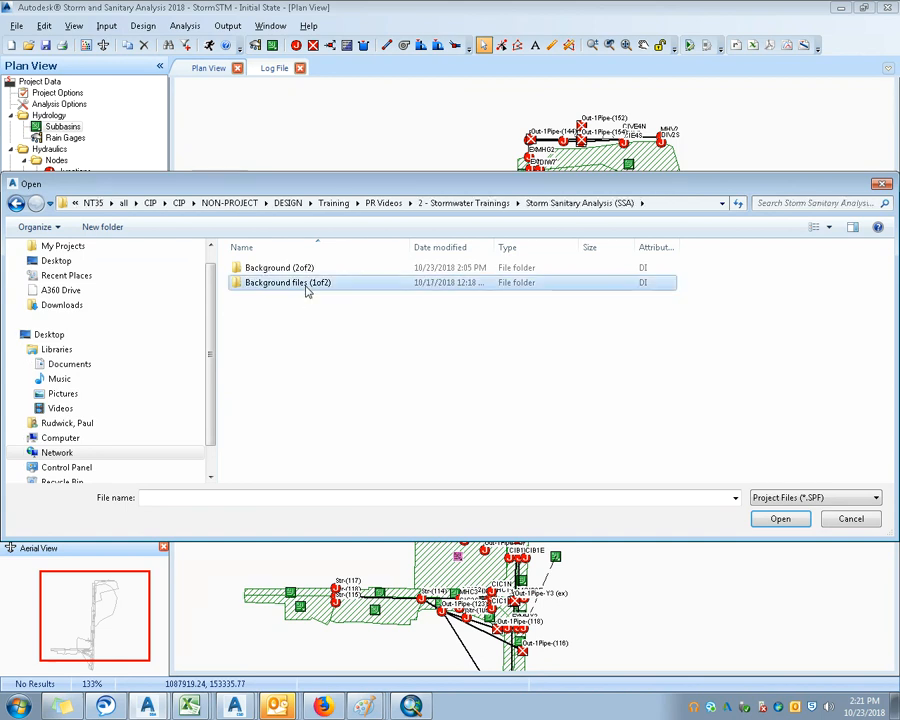
pyautogui.doubleClick(303, 270)
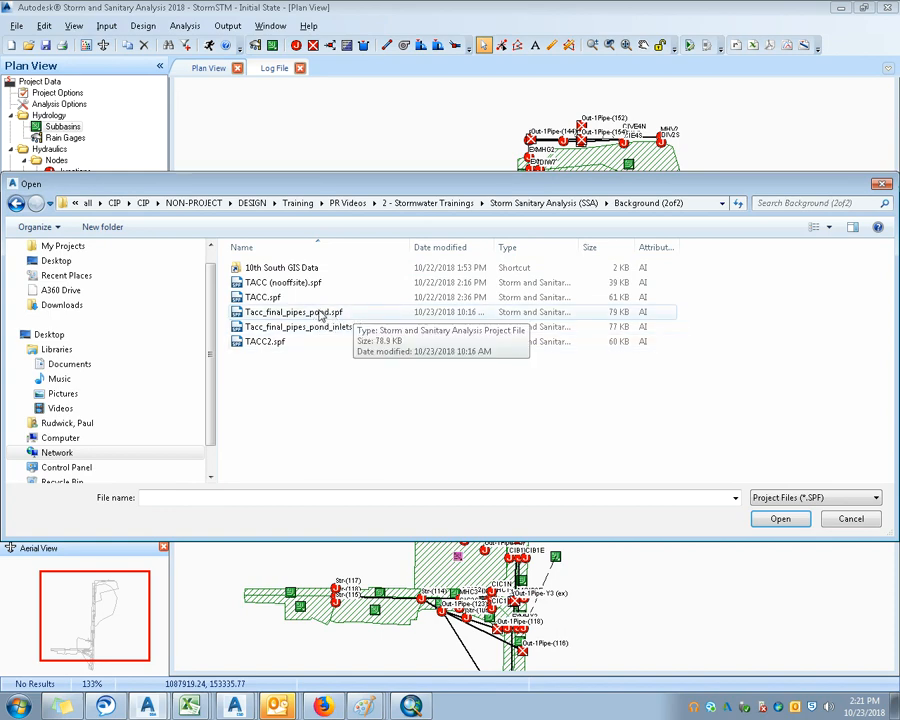
pyautogui.doubleClick(320, 314)
pyautogui.click(509, 400)
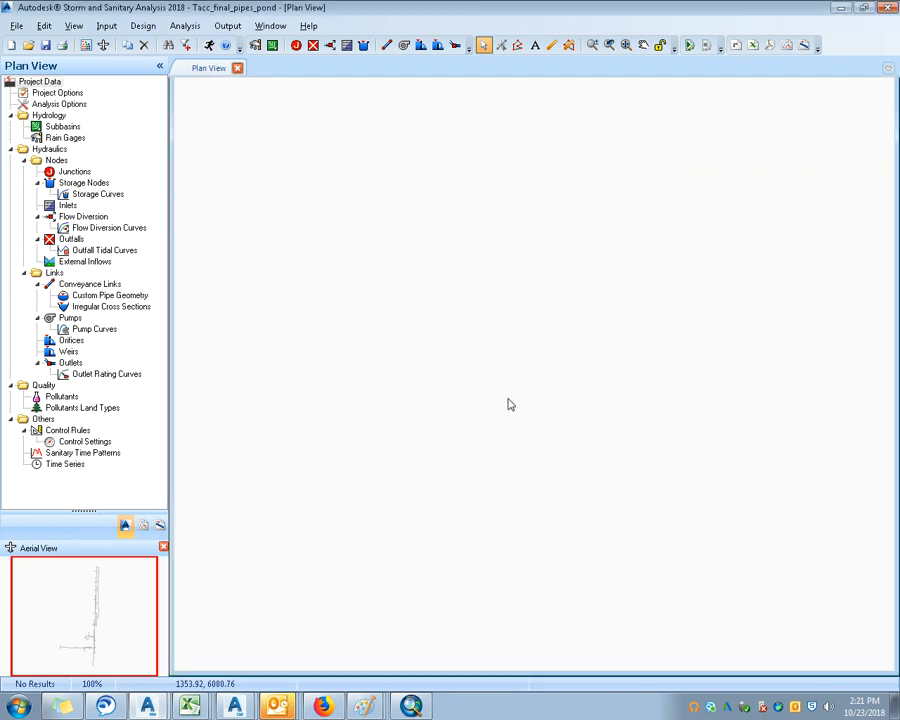
# Step: Bring the opened model's entire storm network into view and look over its overall layout
pyautogui.moveTo(119, 601); pyautogui.dragTo(113, 591)
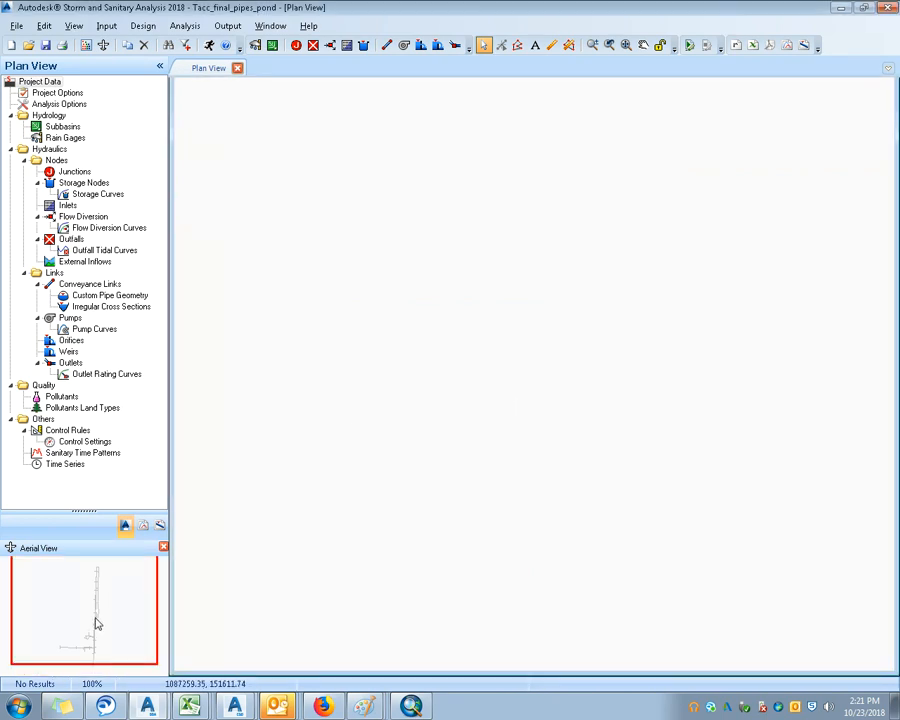
pyautogui.rightClick(266, 437)
pyautogui.click(335, 516)
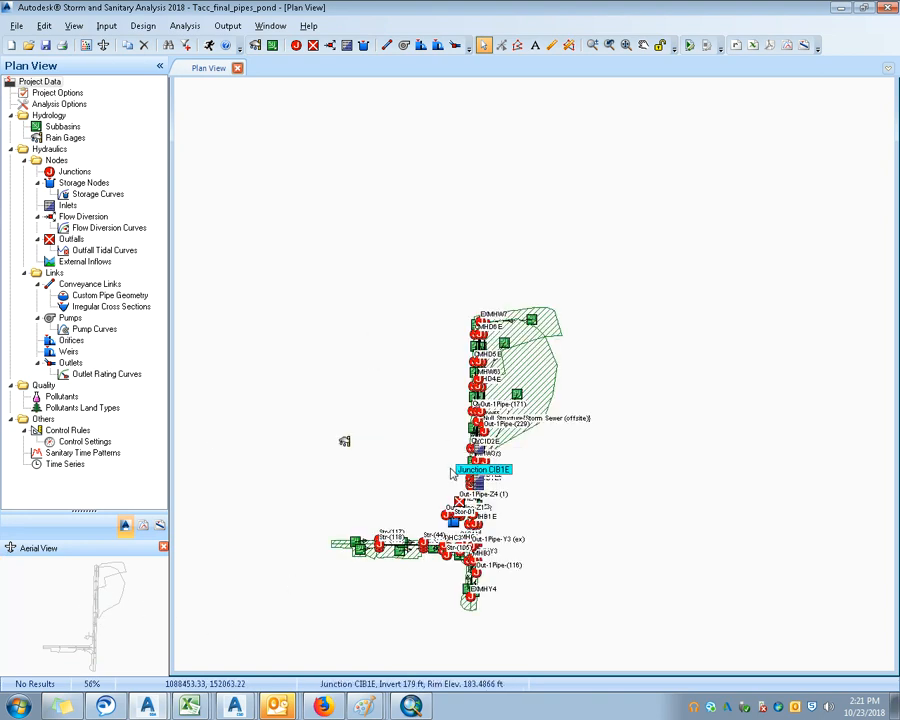
pyautogui.moveTo(344, 441); pyautogui.dragTo(315, 393)
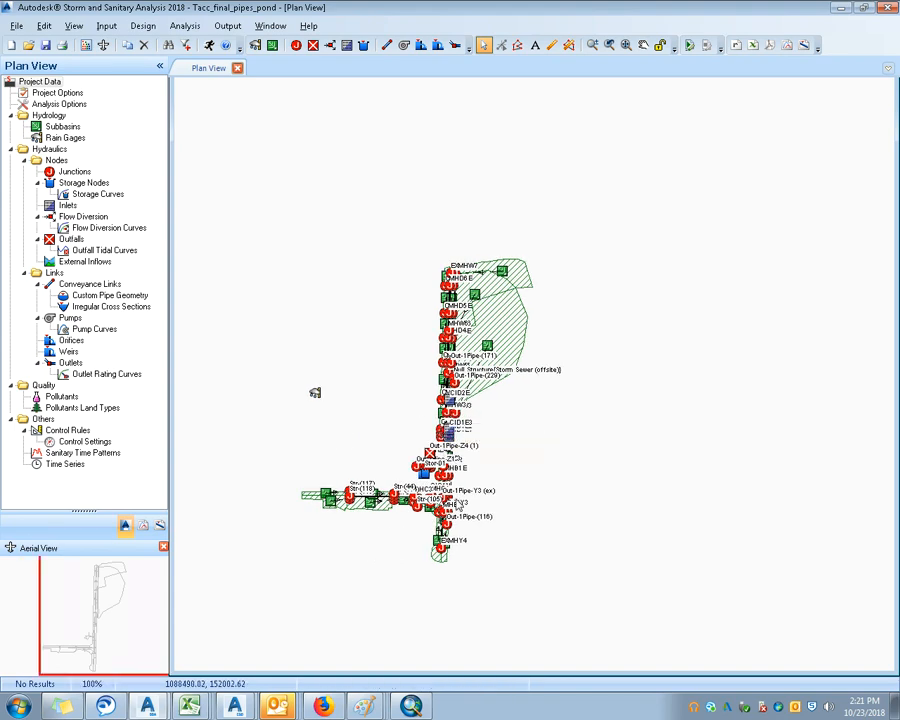
pyautogui.rightClick(594, 450)
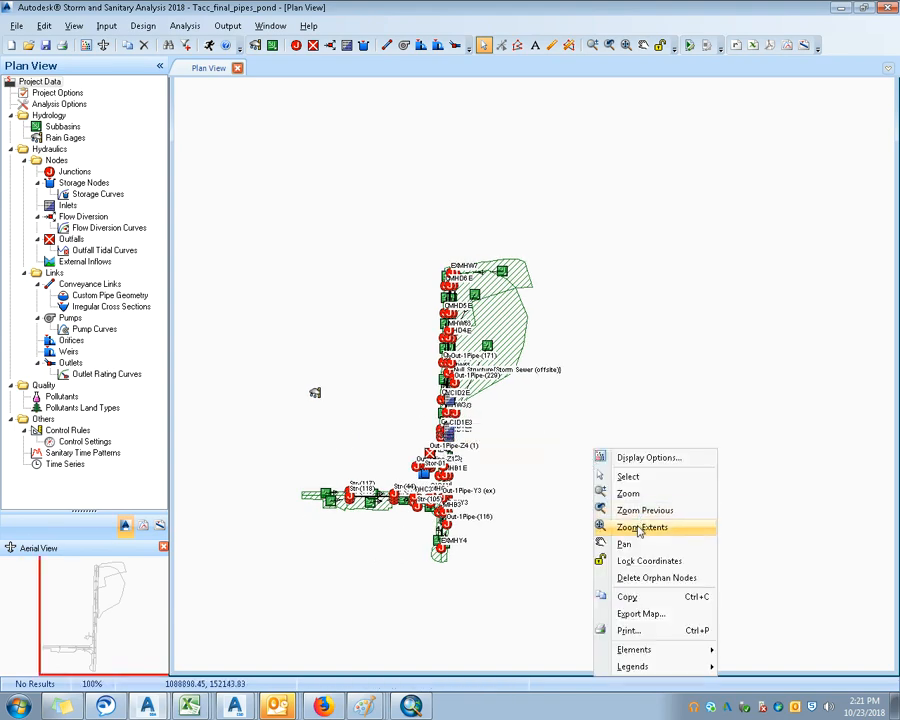
pyautogui.click(642, 511)
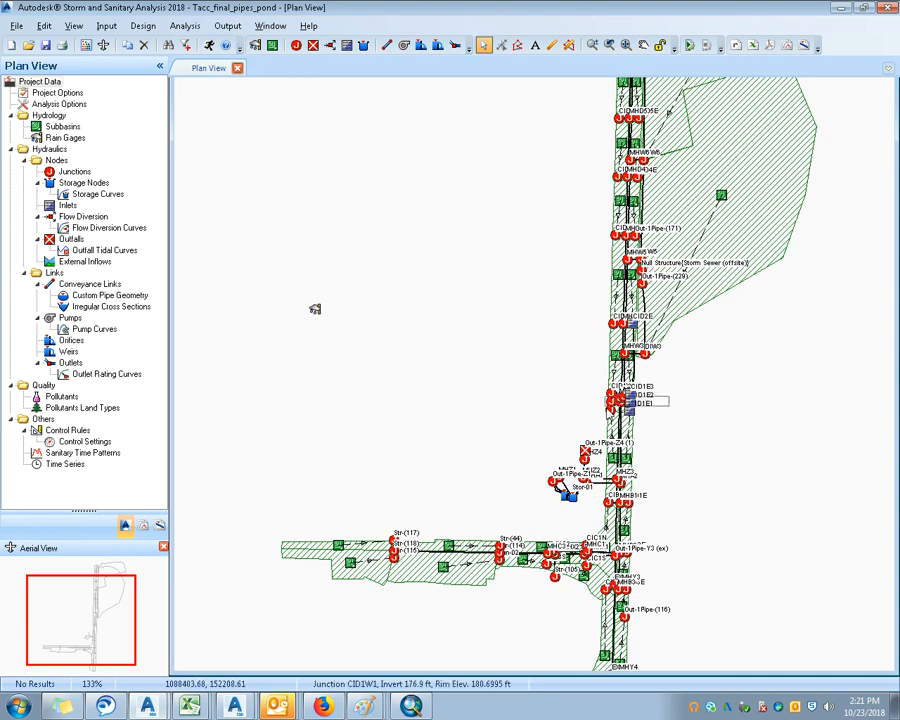
pyautogui.scroll(-1, 652, 426)
pyautogui.rightClick(647, 424)
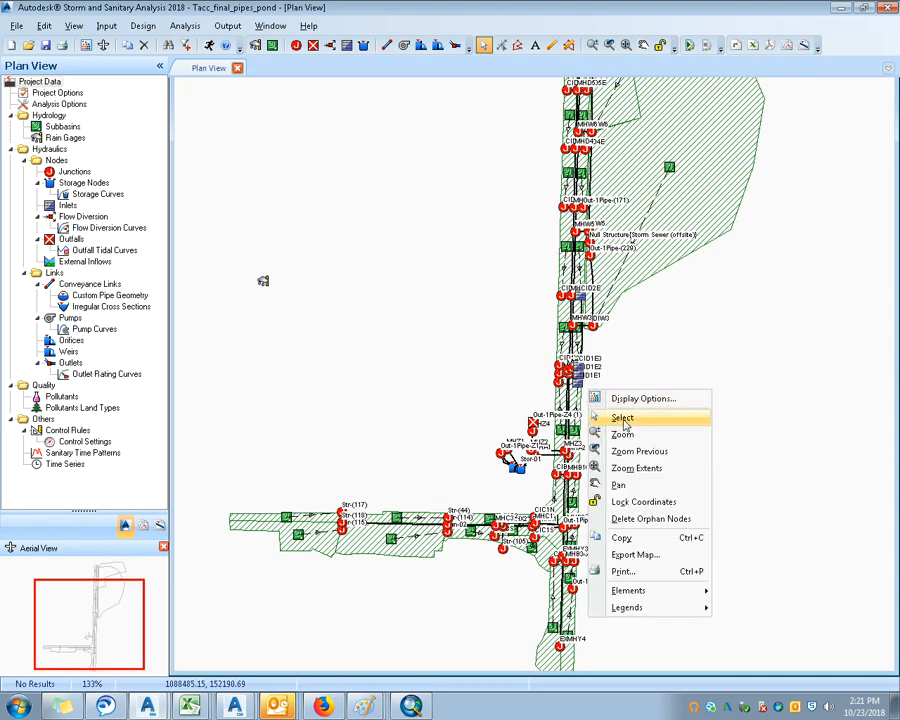
pyautogui.click(630, 417)
pyautogui.rightClick(633, 408)
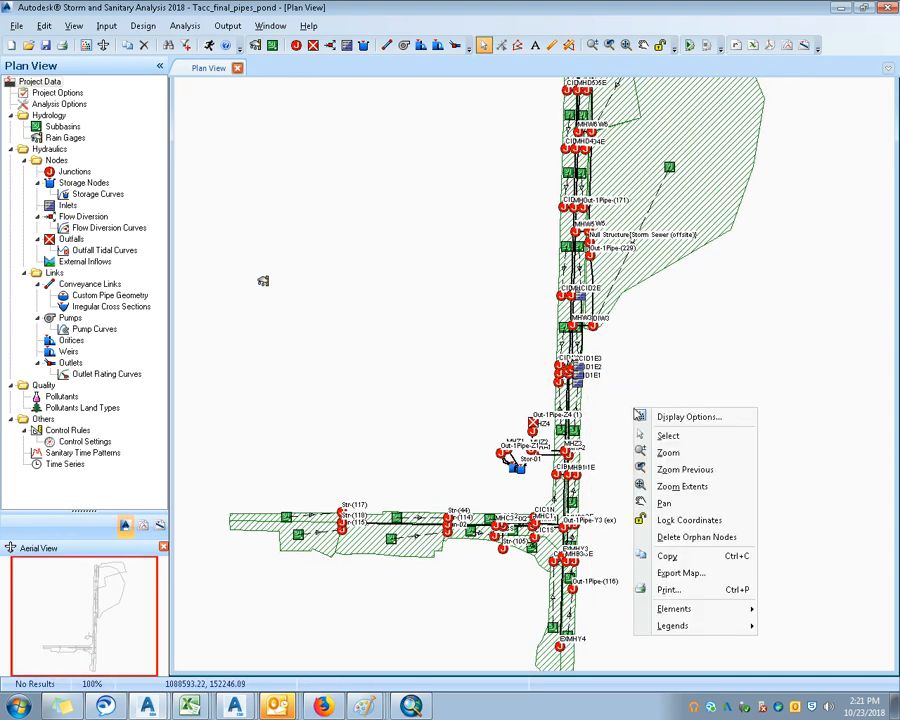
pyautogui.click(400, 167)
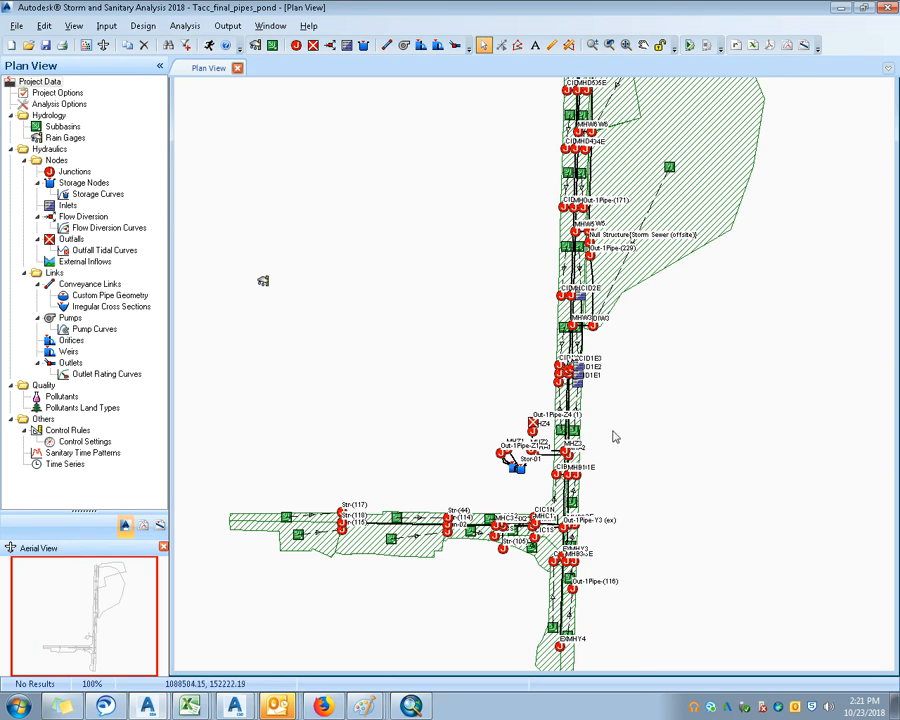
pyautogui.scroll(-2, 632, 443)
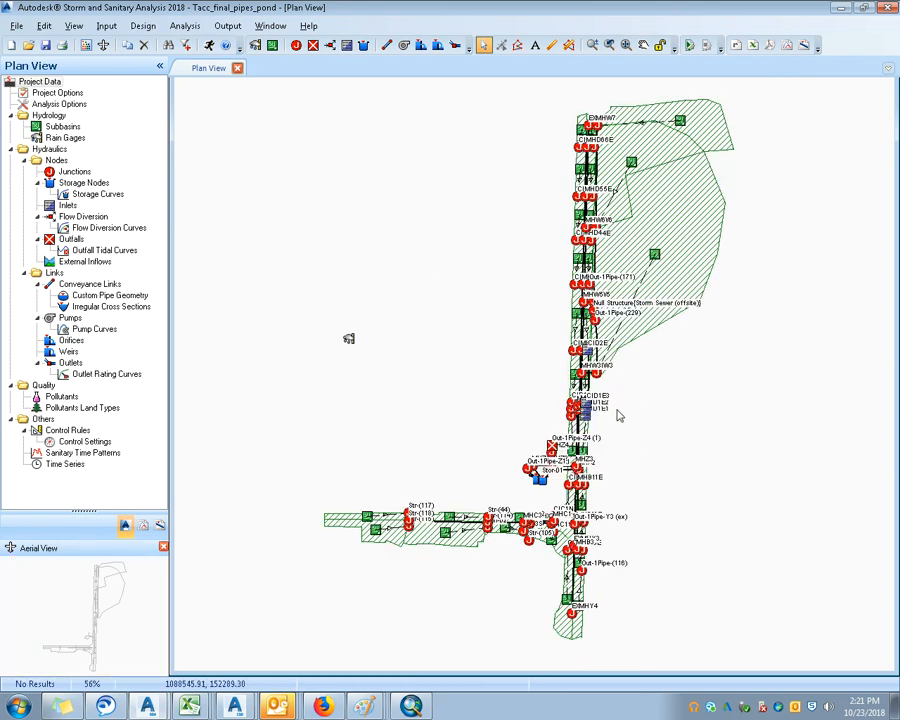
pyautogui.scroll(-2, 566, 426)
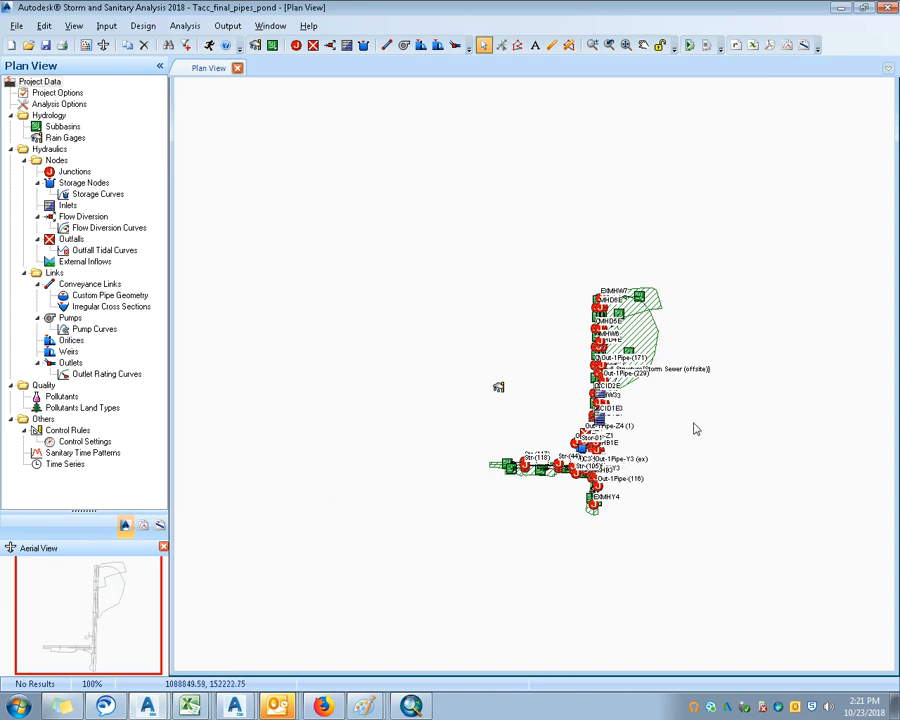
# Step: Examine the main storm line from the northern subbasins down to the inlets and storage nodes
pyautogui.scroll(3, 635, 428)
pyautogui.scroll(2, 555, 484)
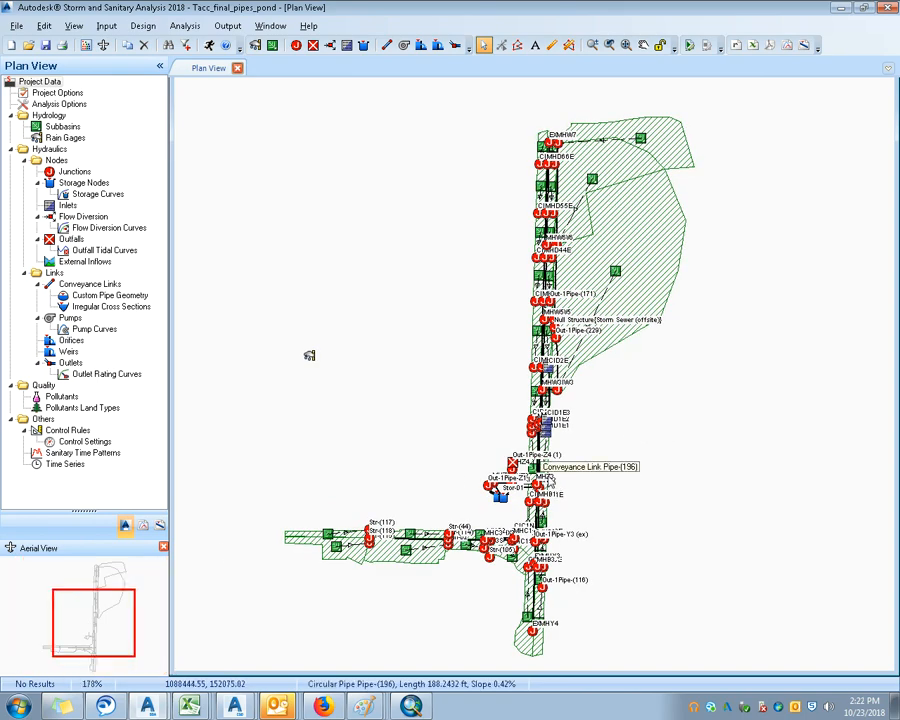
pyautogui.moveTo(92, 615); pyautogui.dragTo(99, 590)
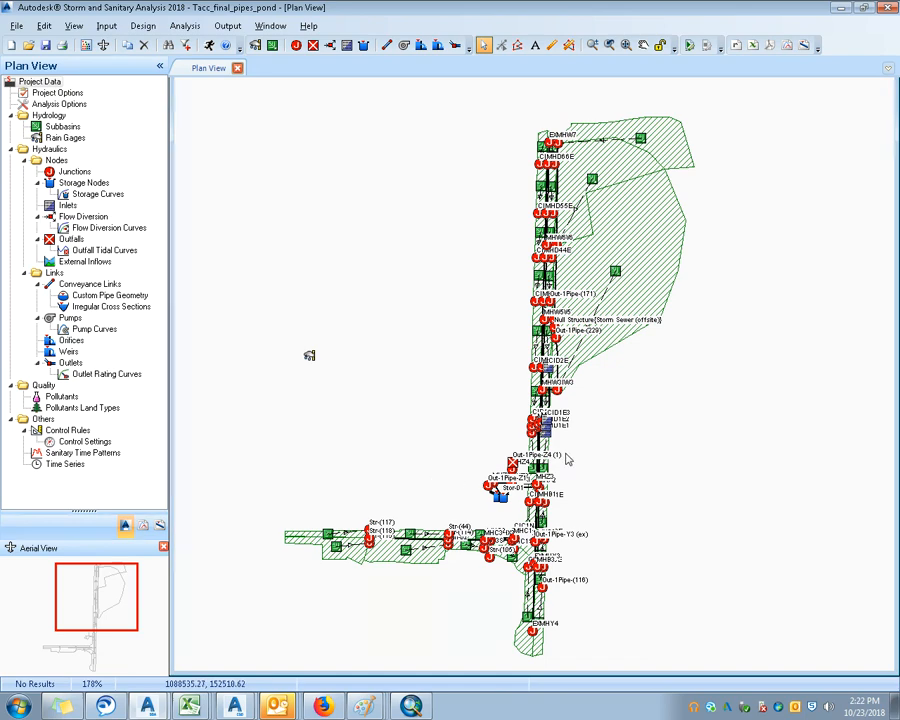
pyautogui.scroll(3, 566, 459)
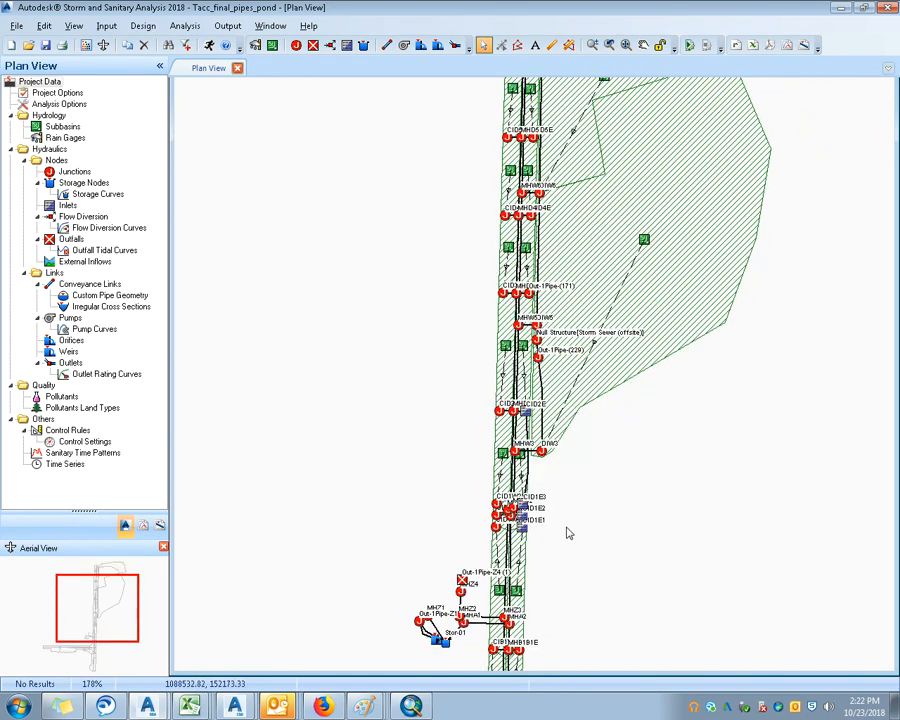
pyautogui.scroll(-3, 577, 295)
pyautogui.scroll(3, 569, 448)
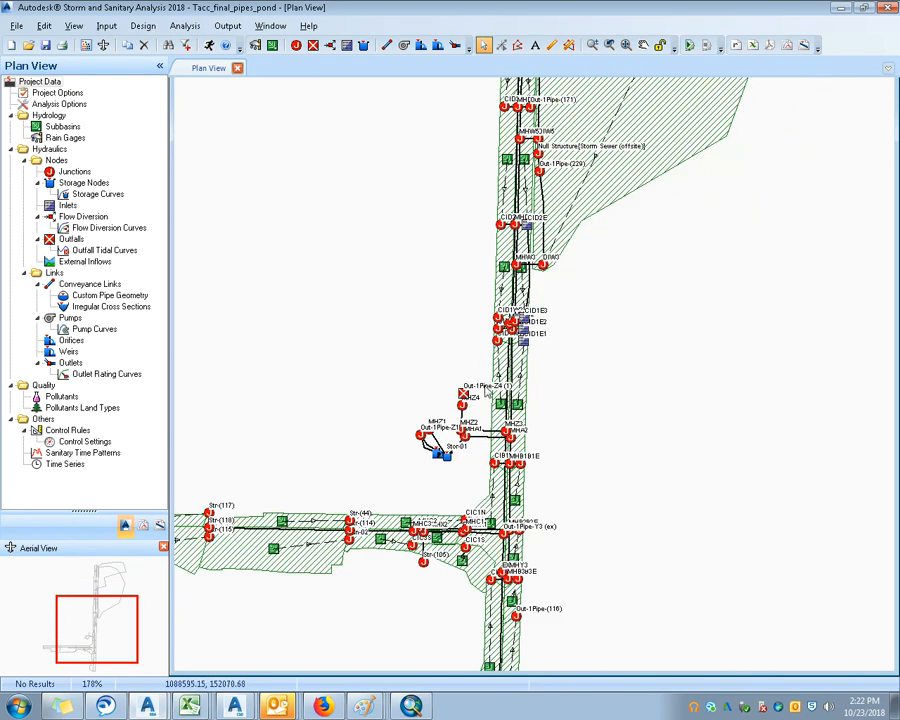
# Step: Examine the pond area west of the main line, including storage node Stor-01 and its connected links
pyautogui.scroll(-1, 572, 495)
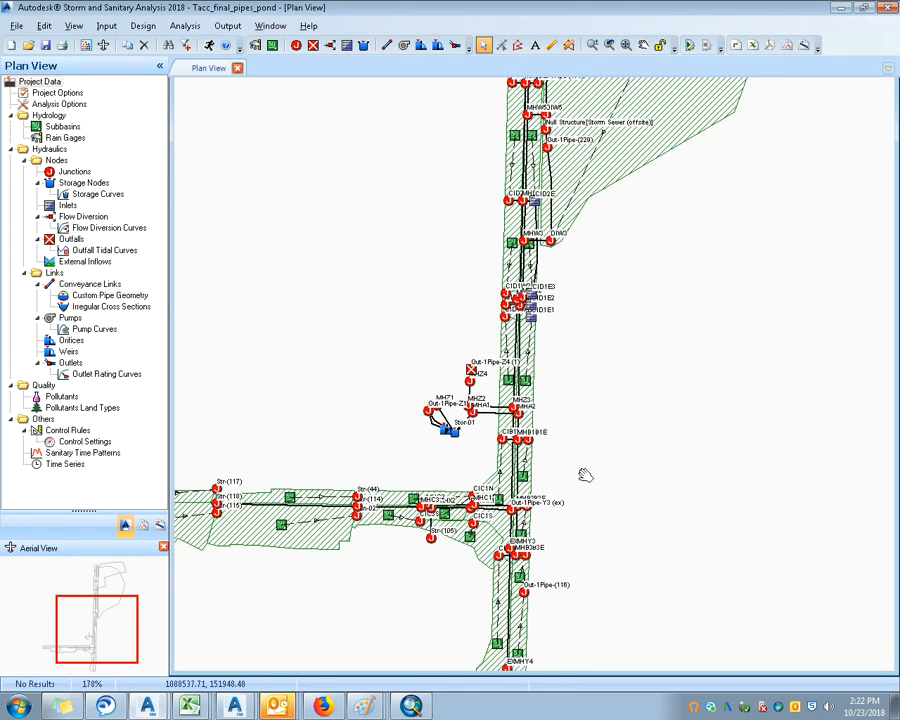
pyautogui.scroll(1, 585, 474)
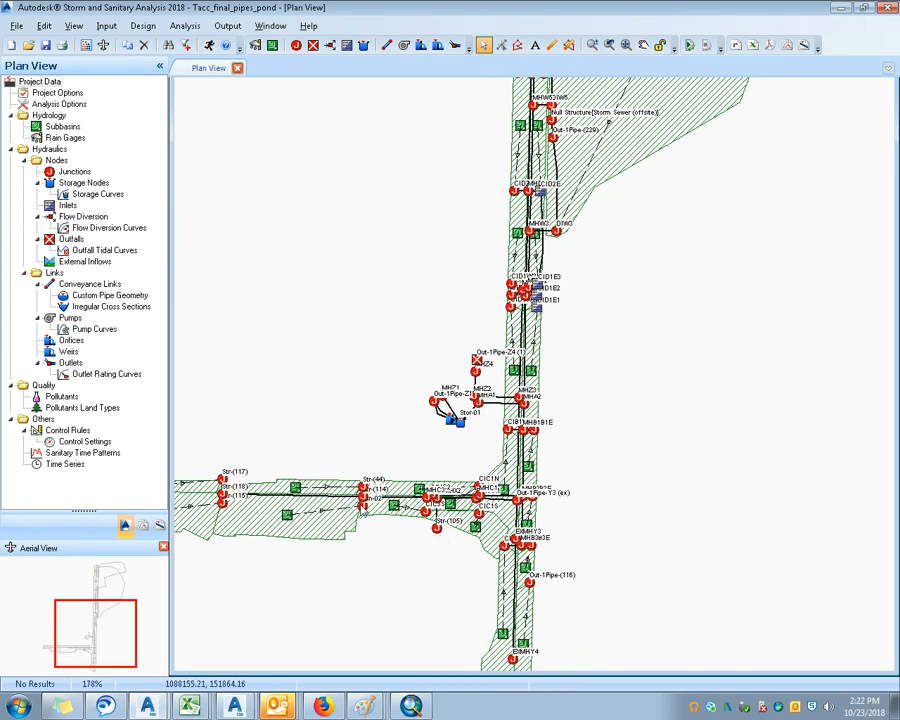
pyautogui.scroll(1, 567, 420)
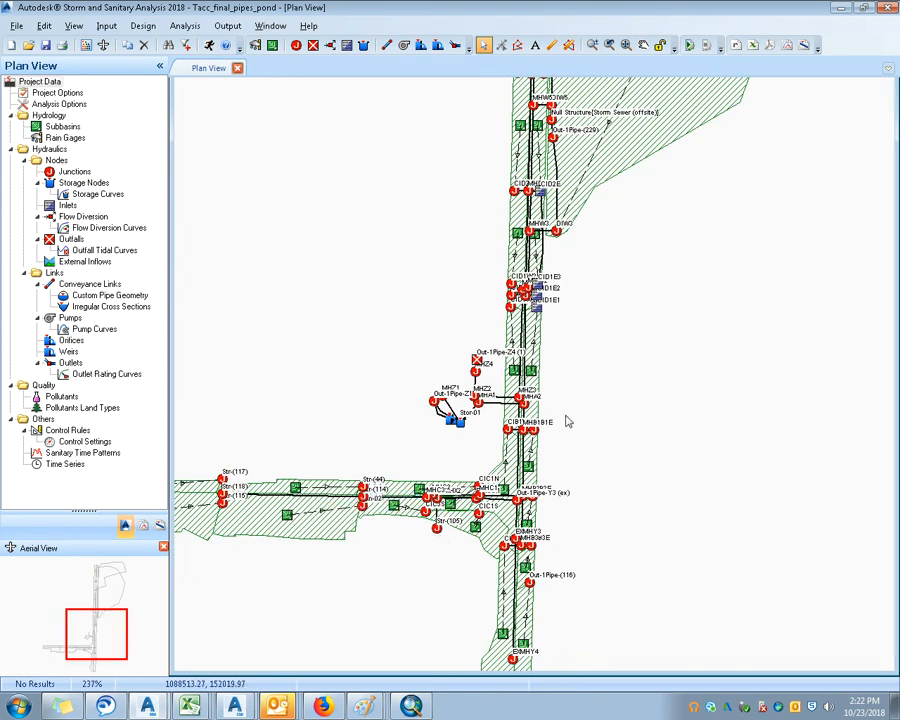
pyautogui.scroll(3, 566, 405)
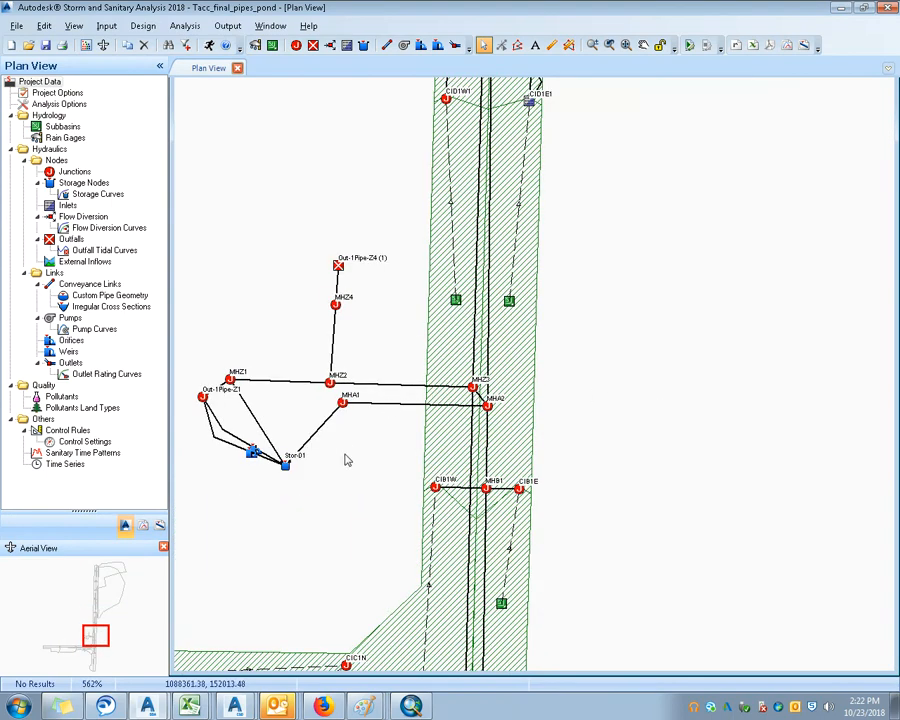
pyautogui.moveTo(346, 460); pyautogui.dragTo(454, 396)
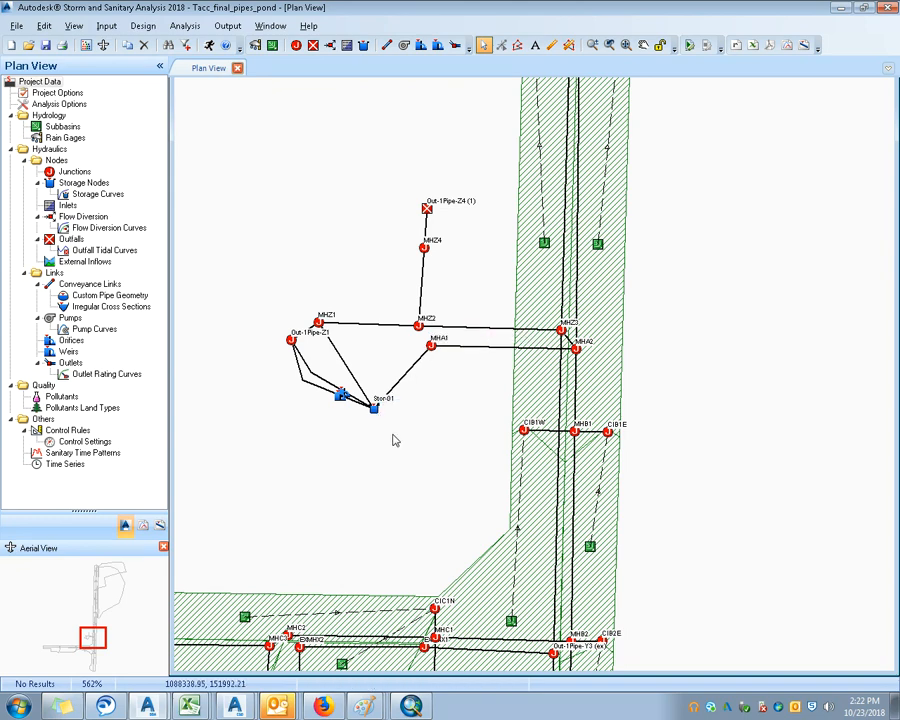
pyautogui.moveTo(438, 438); pyautogui.dragTo(456, 436)
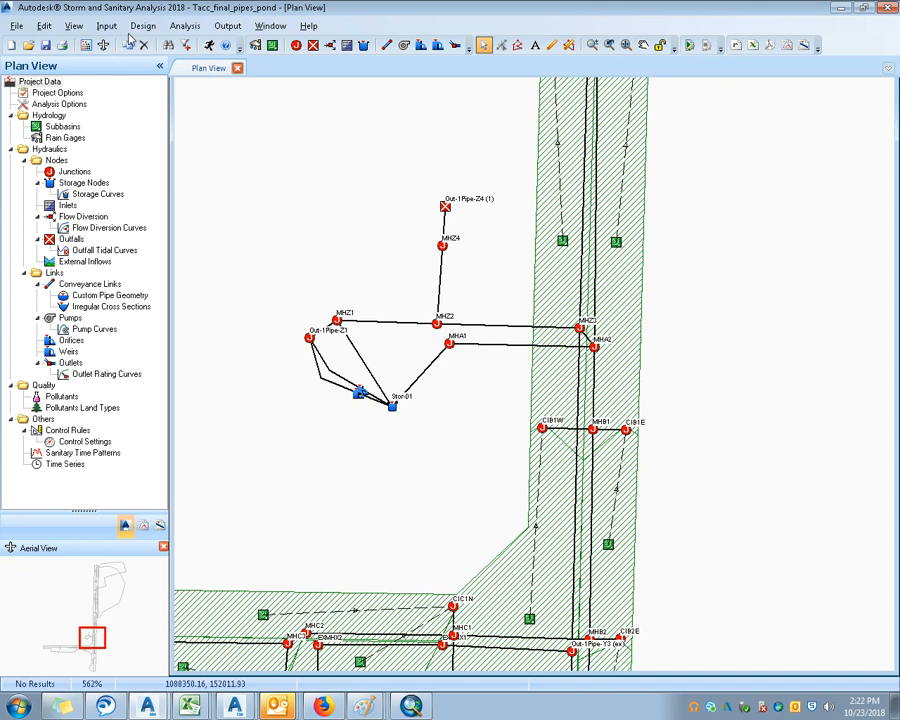
# Step: Load a CAD drawing from the 323322-NE10thAve project's CIVIL3D-2018 Production folder as the plan background
pyautogui.click(17, 25)
pyautogui.moveTo(57, 168)
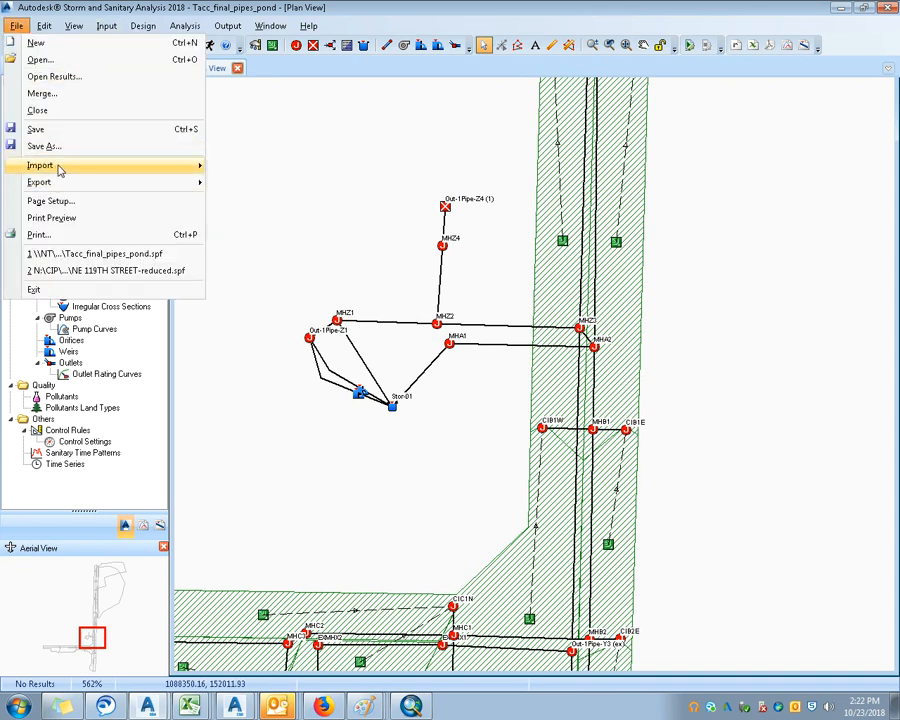
pyautogui.click(300, 215)
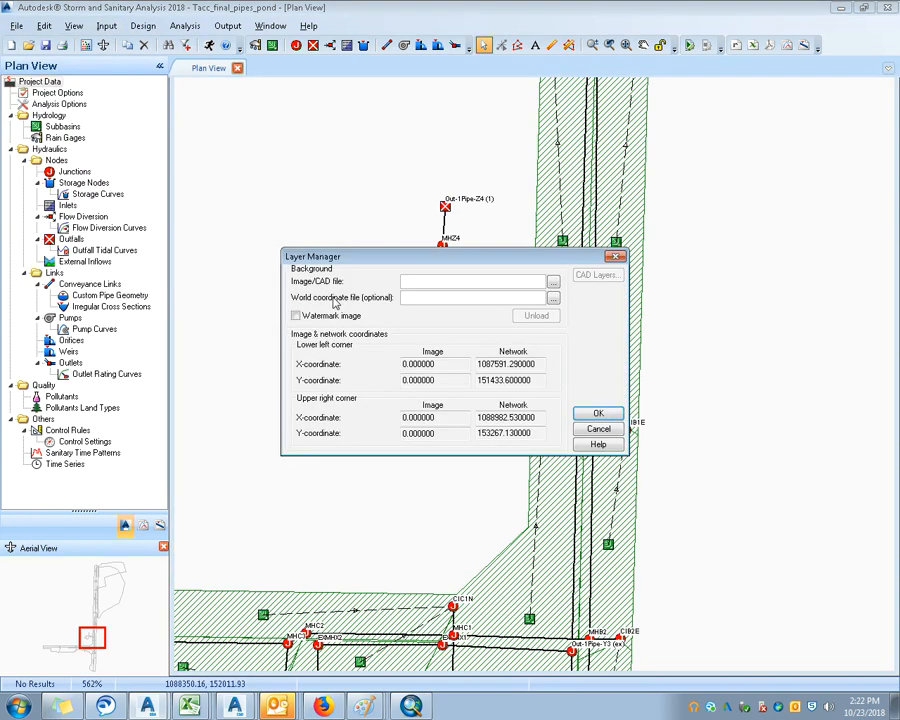
pyautogui.click(553, 281)
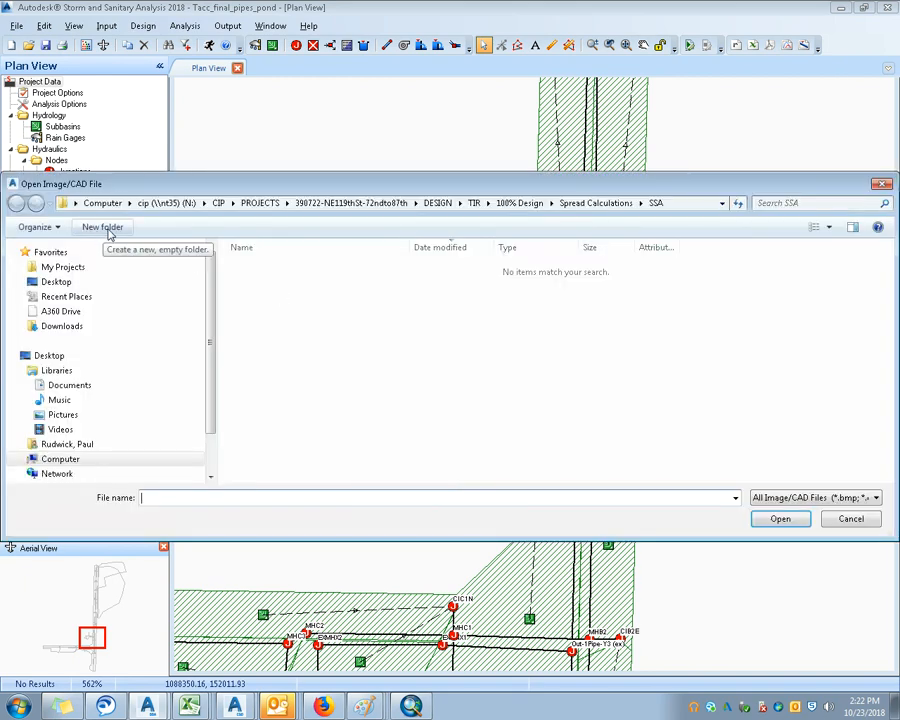
pyautogui.click(72, 267)
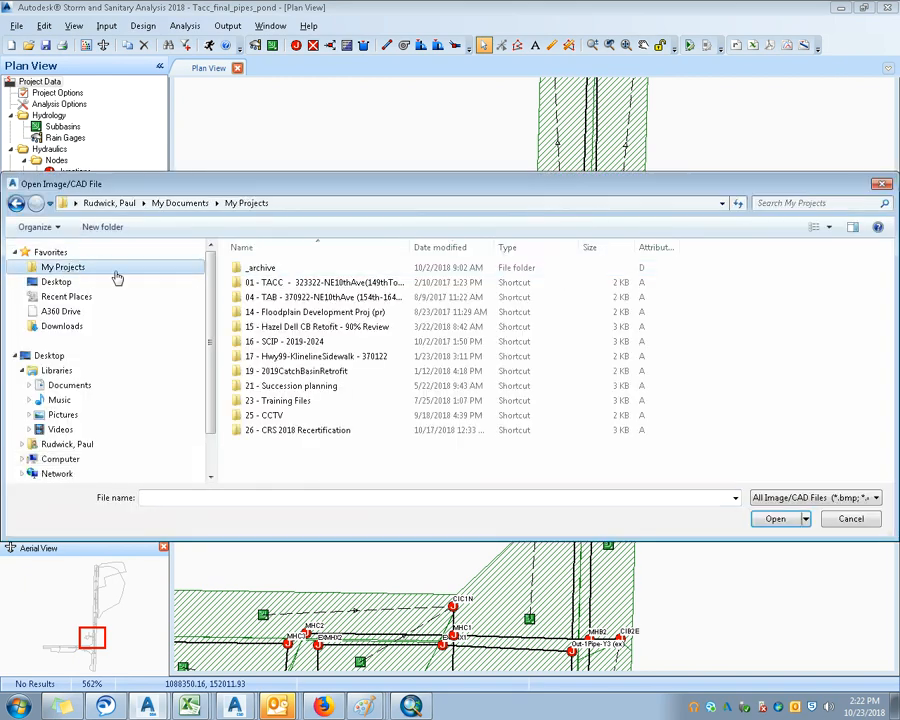
pyautogui.doubleClick(310, 282)
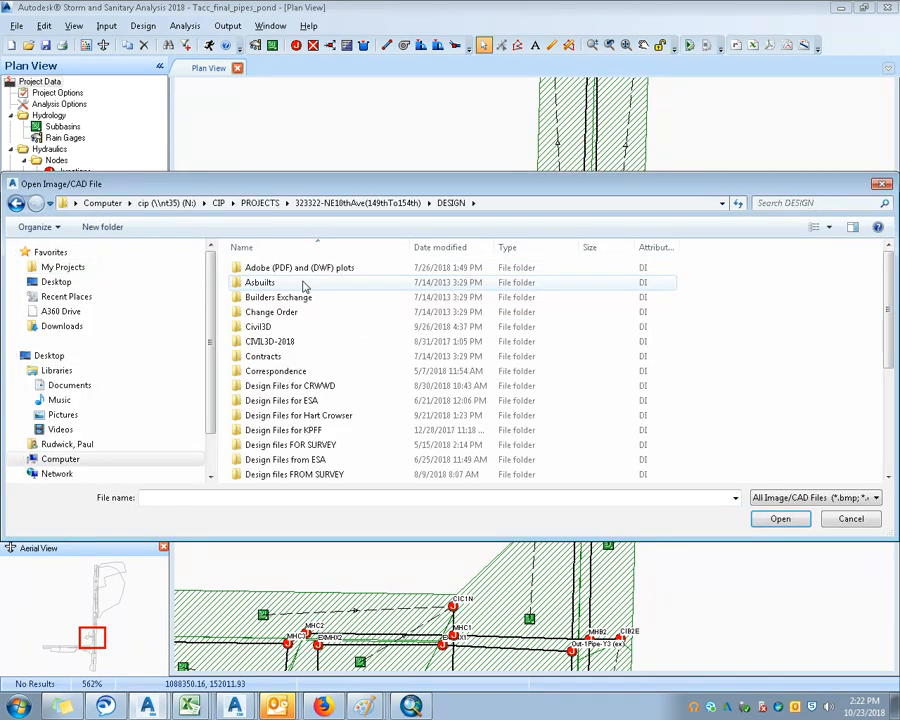
pyautogui.doubleClick(295, 341)
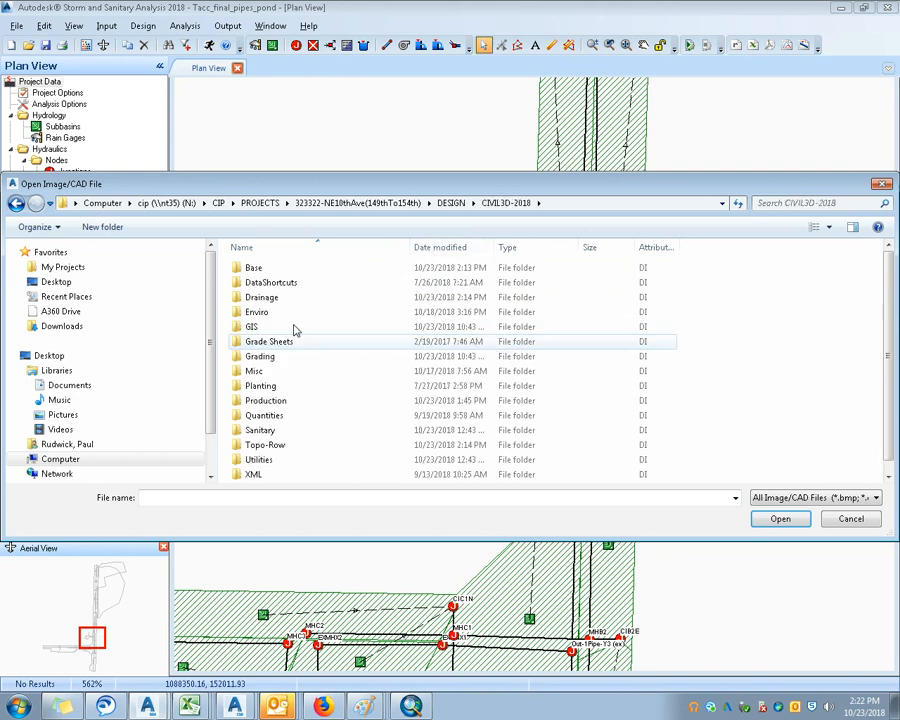
pyautogui.doubleClick(279, 400)
pyautogui.doubleClick(287, 326)
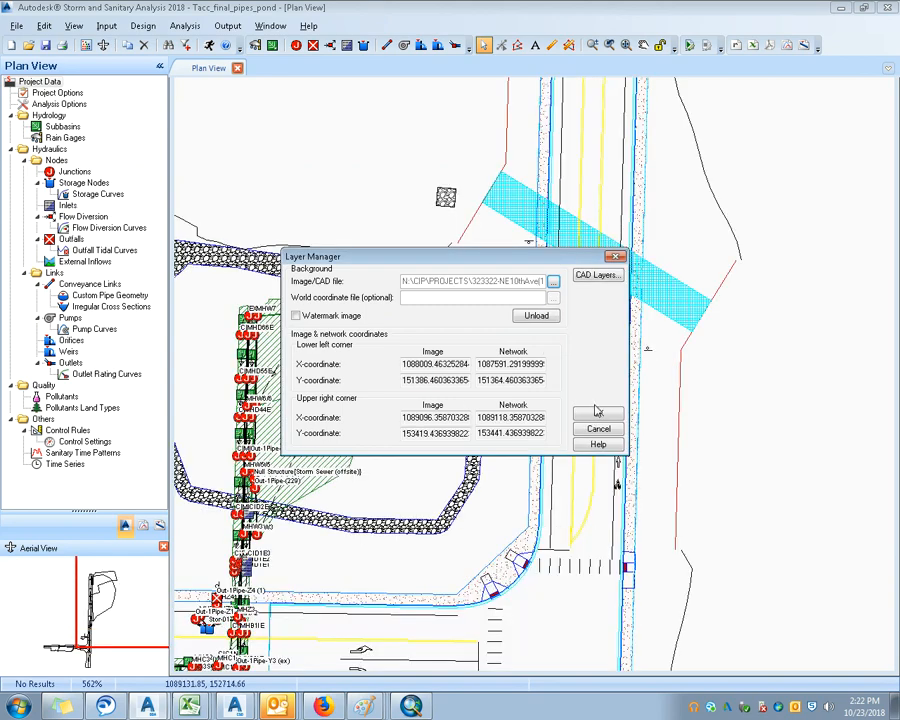
pyautogui.click(597, 413)
# Step: Review the pond's storage node Stor-01 and the depth-versus-area data of its storage curve Storage-01
pyautogui.moveTo(362, 474); pyautogui.dragTo(525, 338)
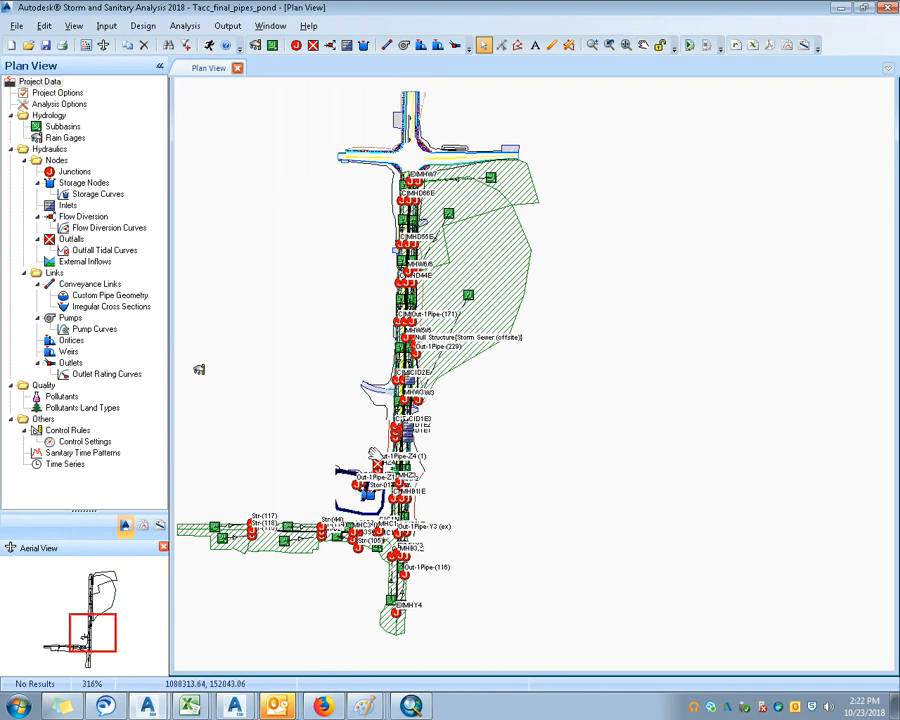
pyautogui.scroll(3, 357, 436)
pyautogui.scroll(1, 408, 422)
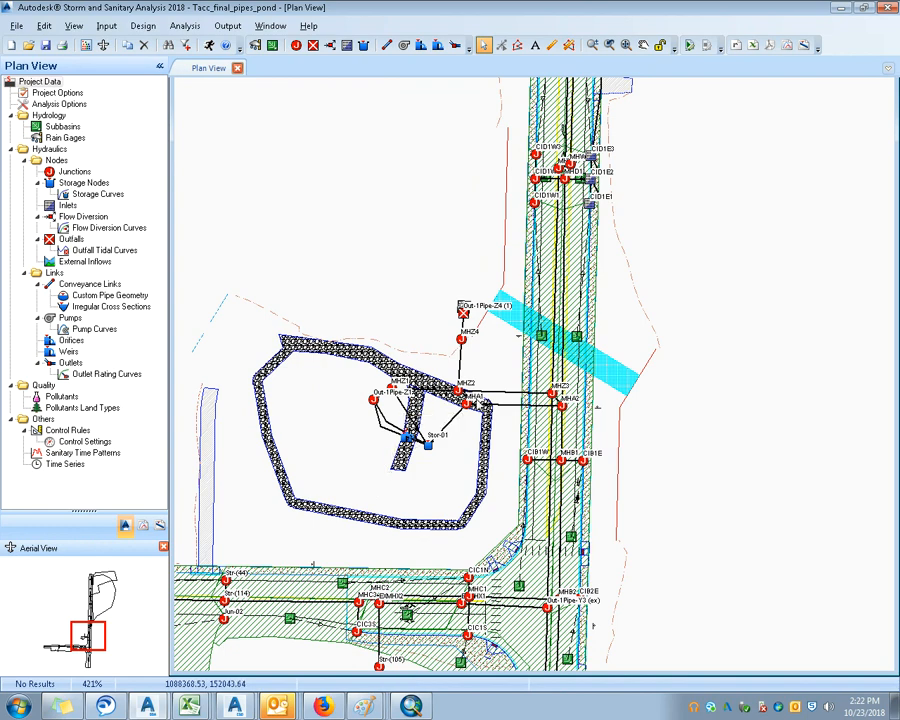
pyautogui.scroll(3, 470, 410)
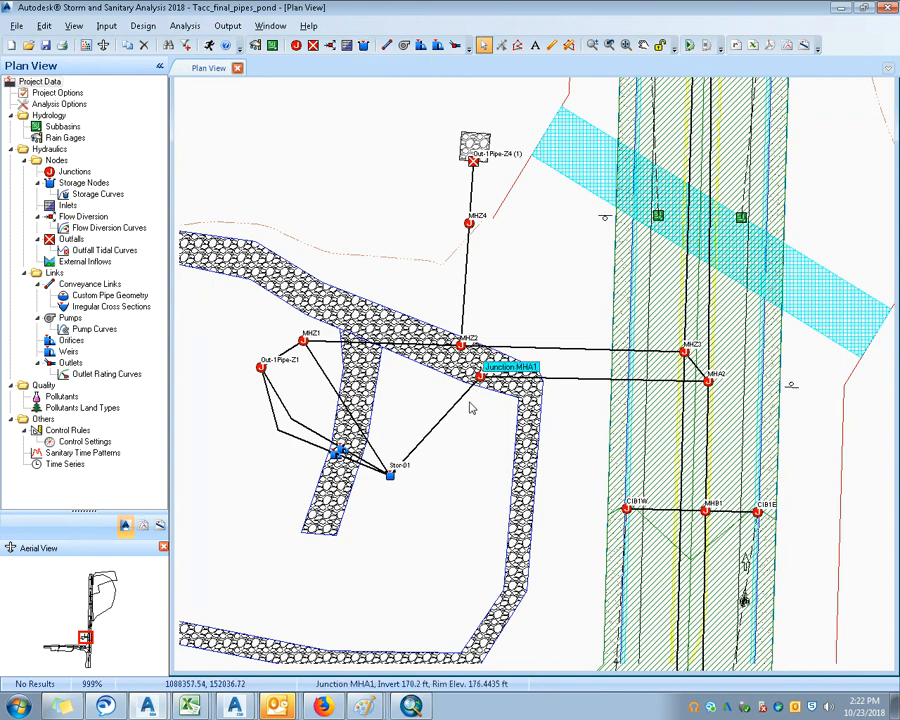
pyautogui.doubleClick(389, 477)
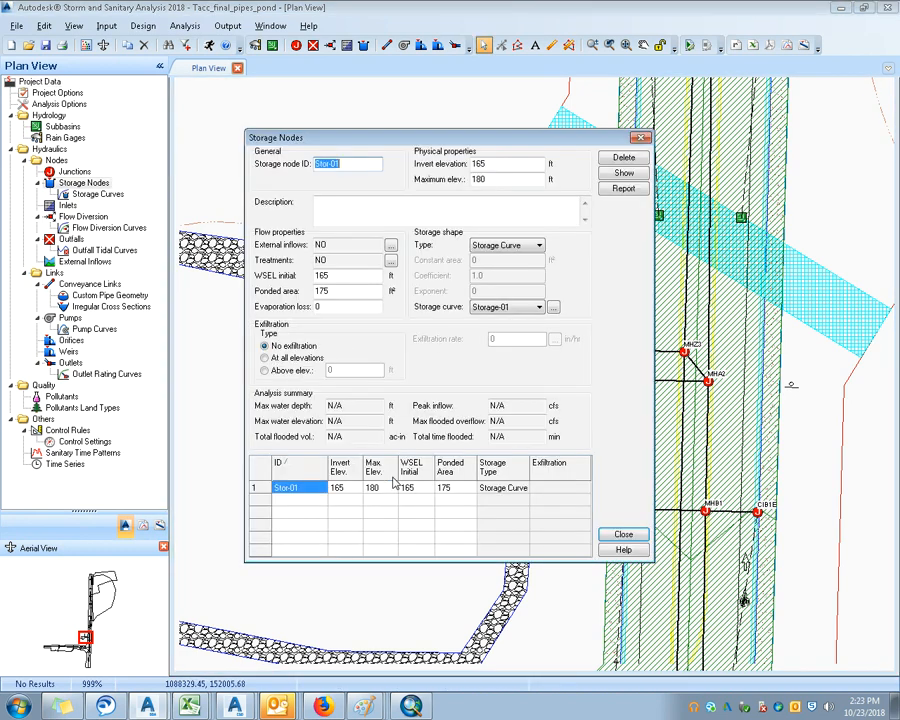
pyautogui.click(511, 250)
pyautogui.click(511, 251)
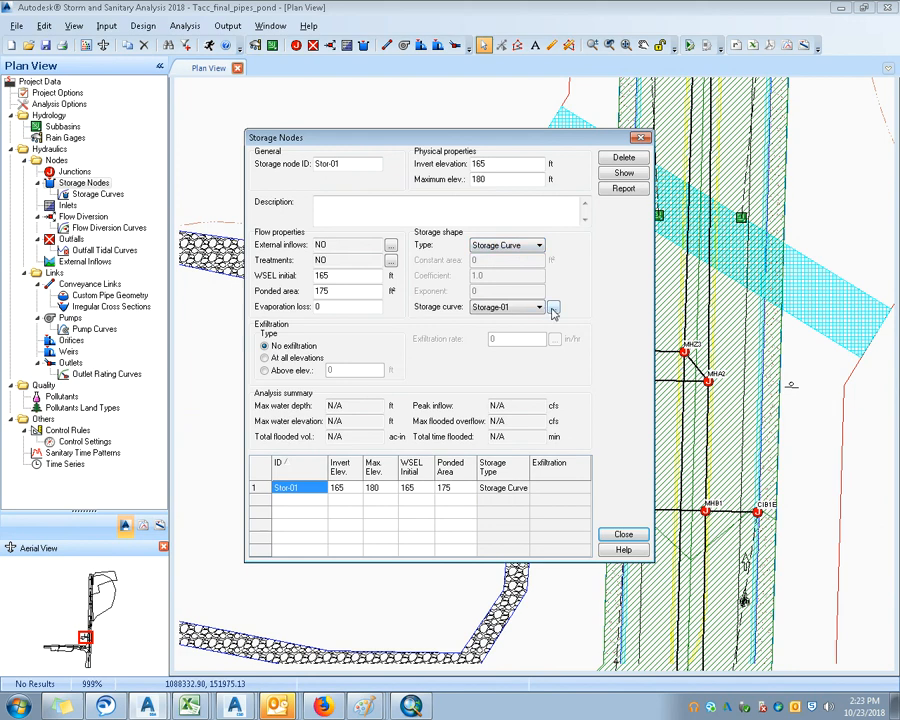
pyautogui.click(553, 307)
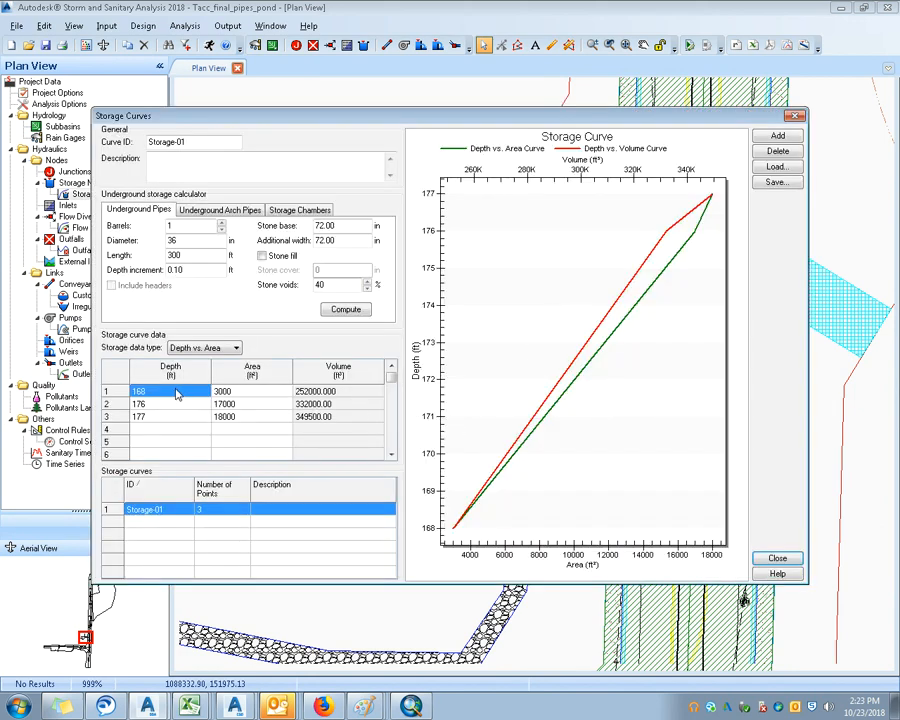
# Step: Review the Elevation Check (pond) sheet of 323322_50%_wwhm_runs.xlsx in Excel, return to Storm and Sanitary Analysis and close the storage curve and node settings
pyautogui.press('super')
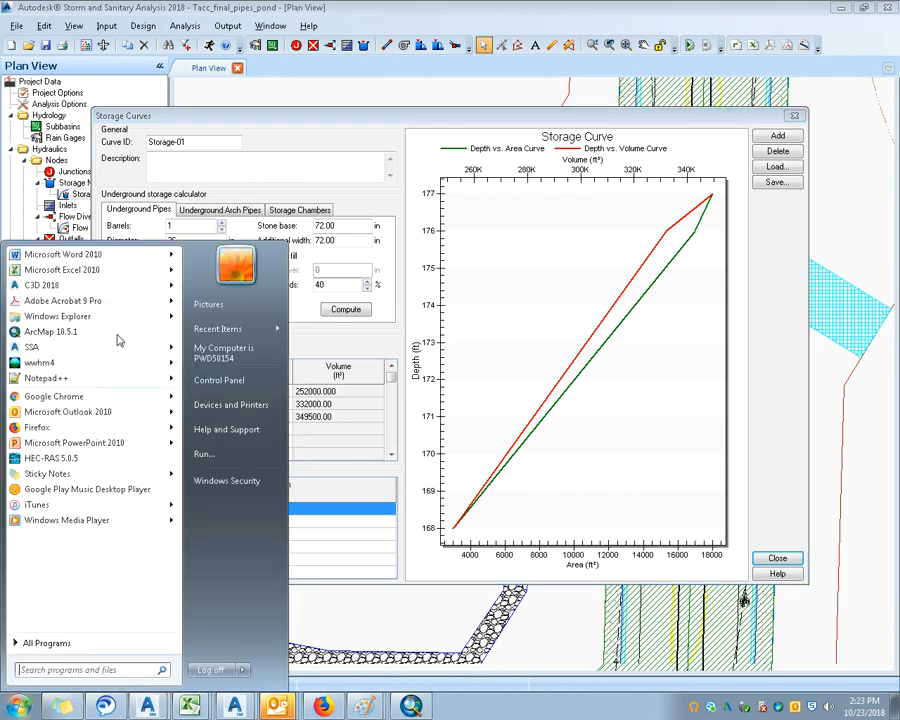
pyautogui.moveTo(183, 264)
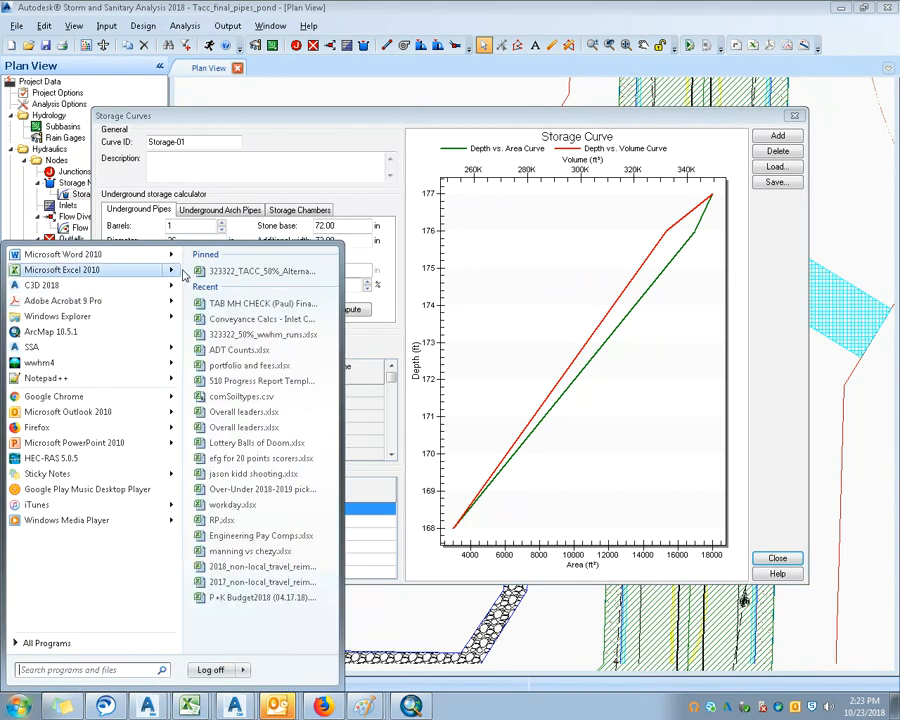
pyautogui.click(290, 334)
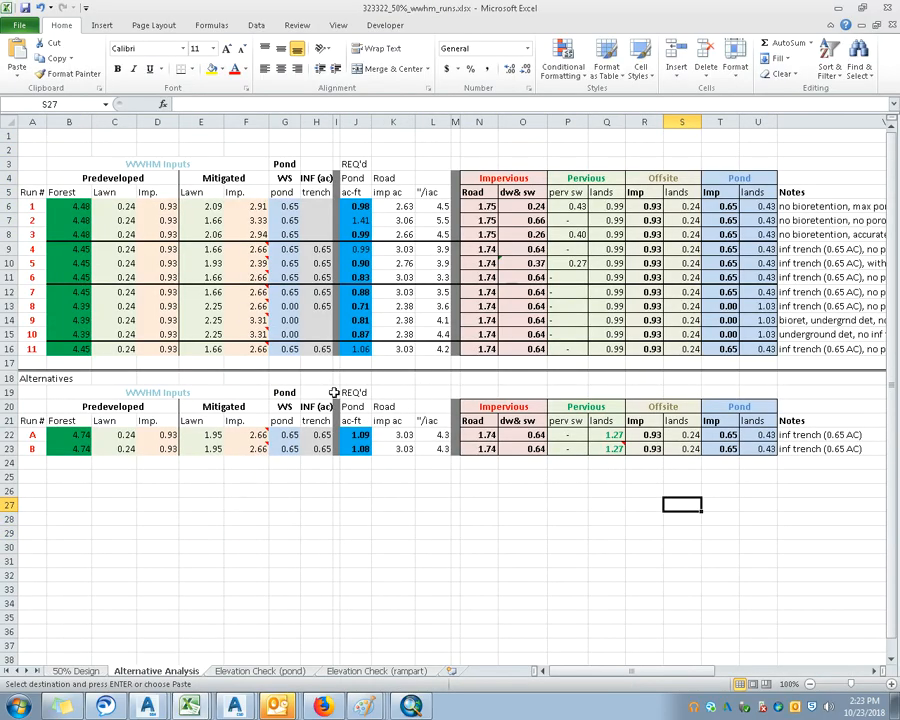
pyautogui.click(259, 671)
pyautogui.moveTo(50, 223); pyautogui.dragTo(108, 267)
pyautogui.click(119, 216)
pyautogui.moveTo(47, 236); pyautogui.dragTo(116, 342)
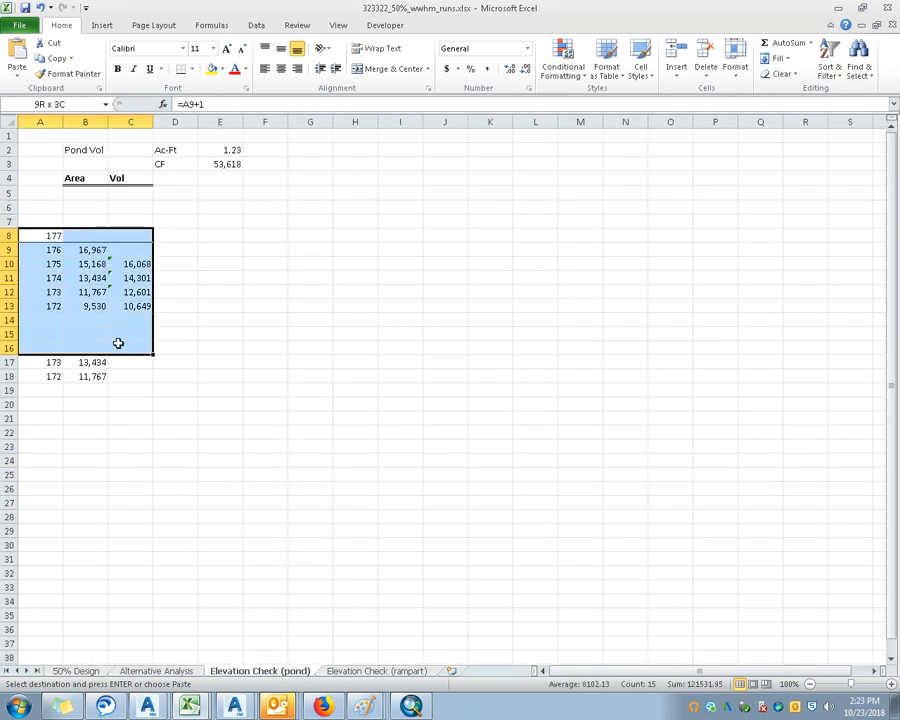
pyautogui.click(130, 346)
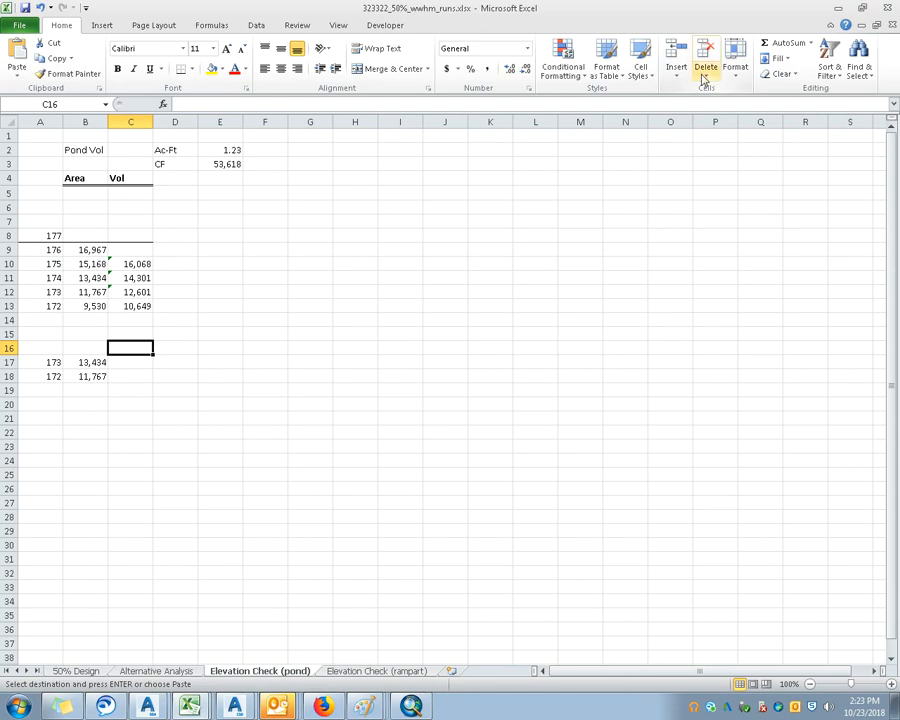
pyautogui.click(832, 8)
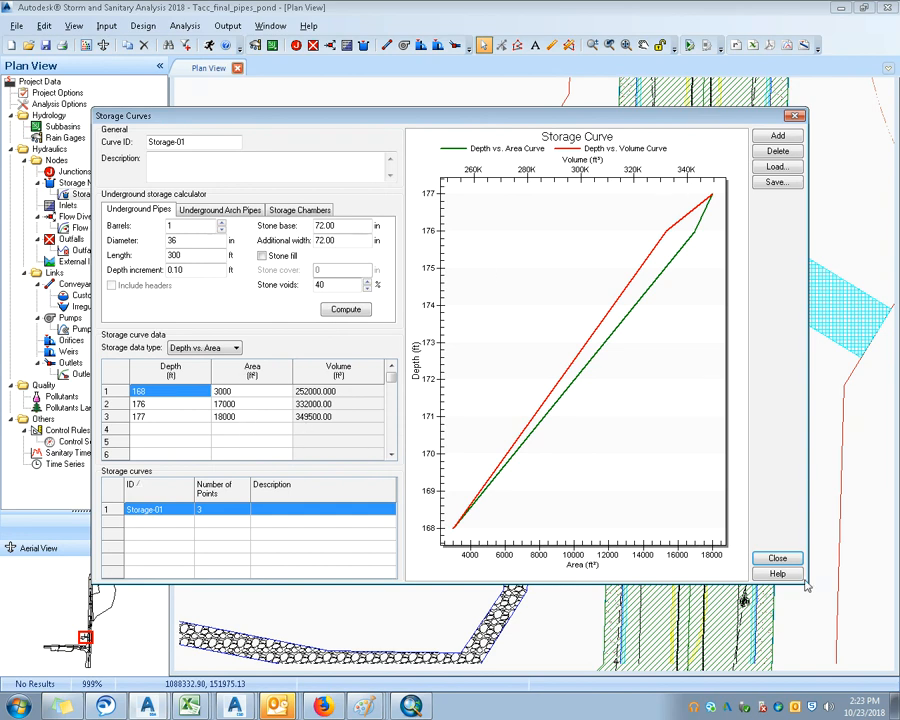
pyautogui.click(777, 558)
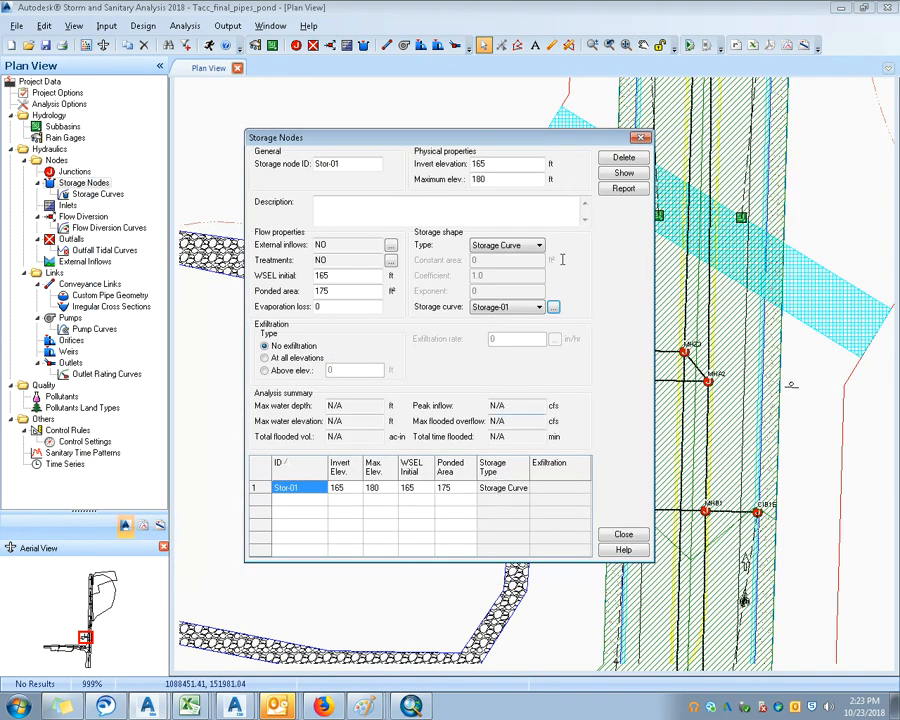
pyautogui.click(640, 138)
# Step: Inspect the properties of conveyance link Link-14 between storage node Stor-01 and junction MHZ1
pyautogui.moveTo(415, 458); pyautogui.dragTo(460, 447)
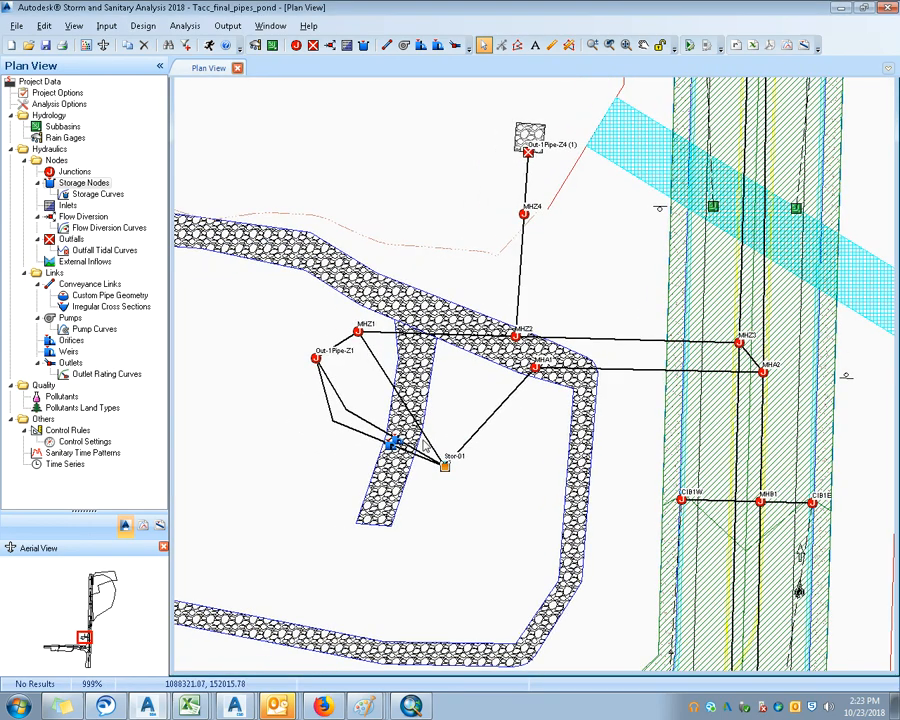
pyautogui.scroll(1, 455, 462)
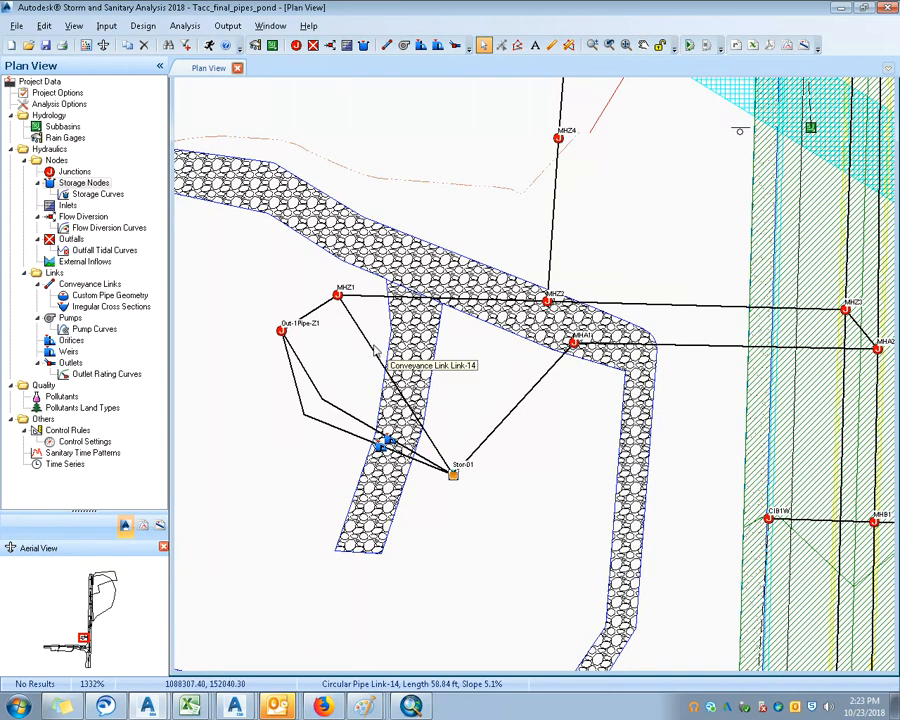
pyautogui.doubleClick(374, 357)
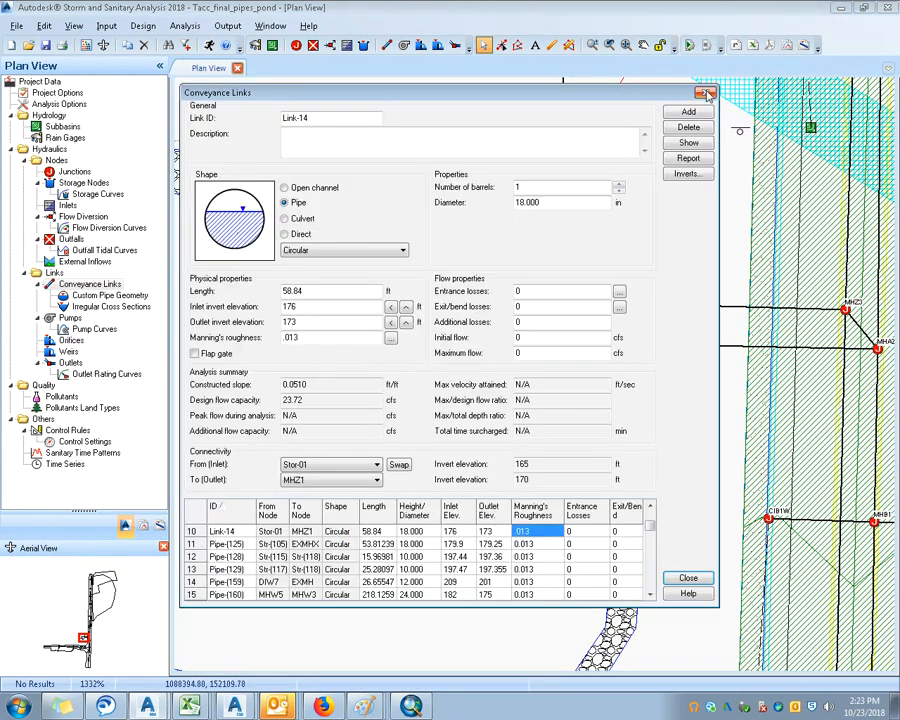
pyautogui.click(706, 94)
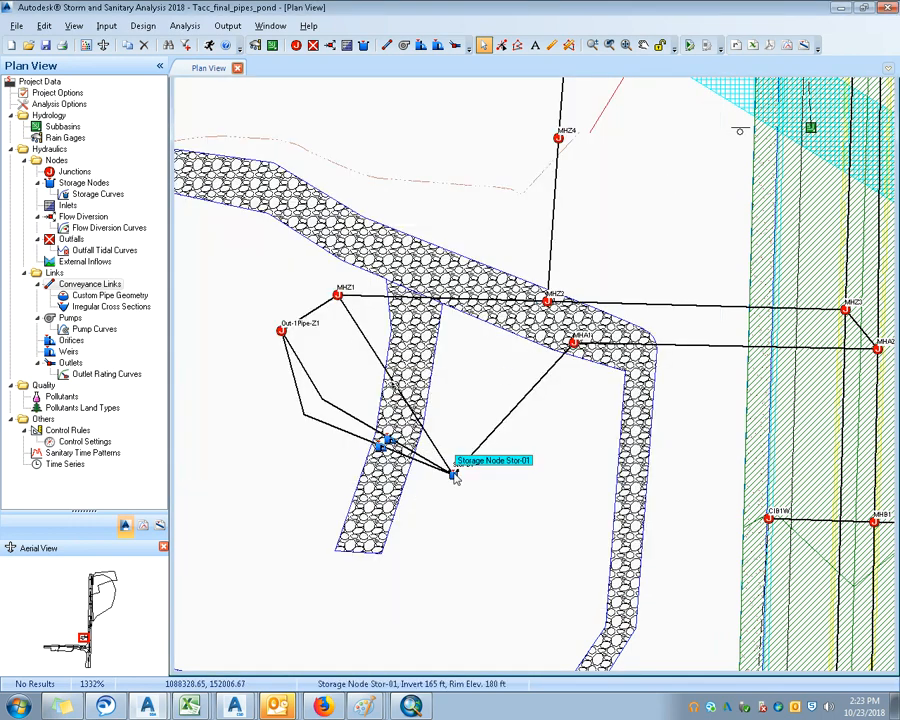
pyautogui.click(421, 46)
pyautogui.click(454, 474)
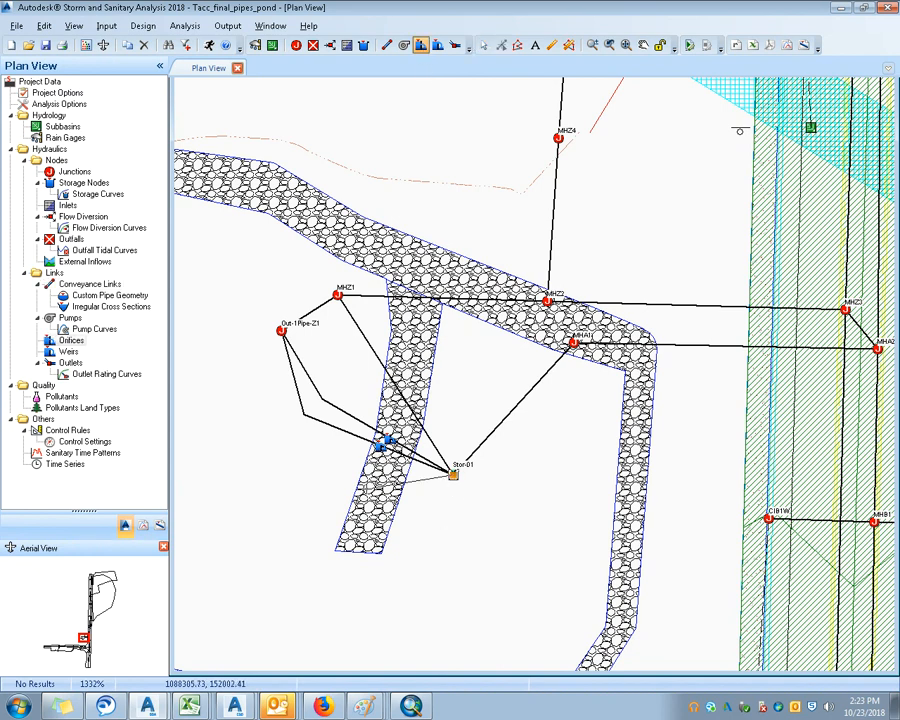
pyautogui.click(296, 444)
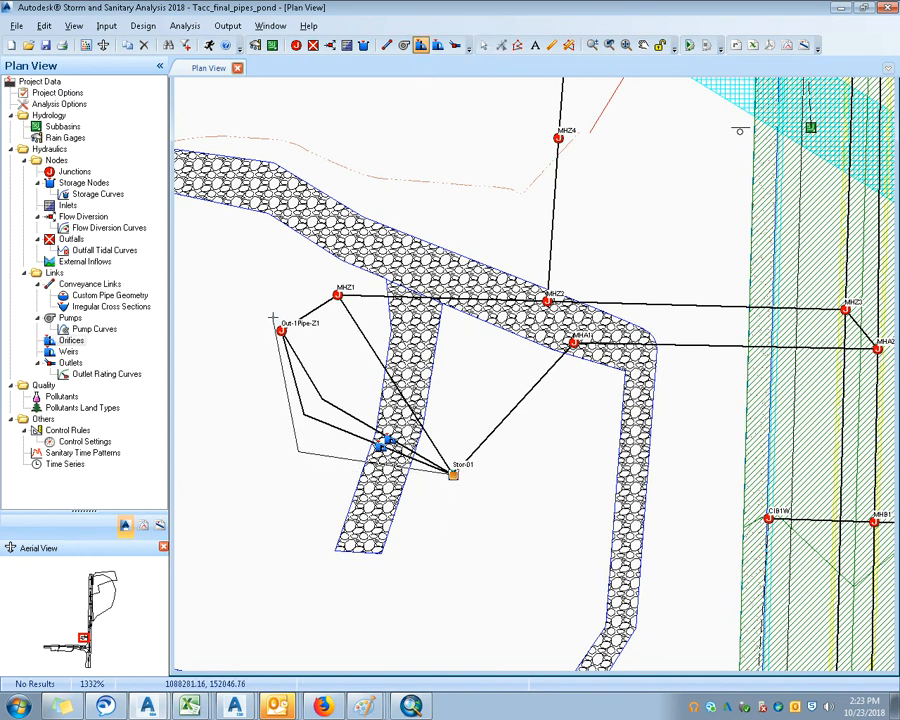
pyautogui.press('Escape')
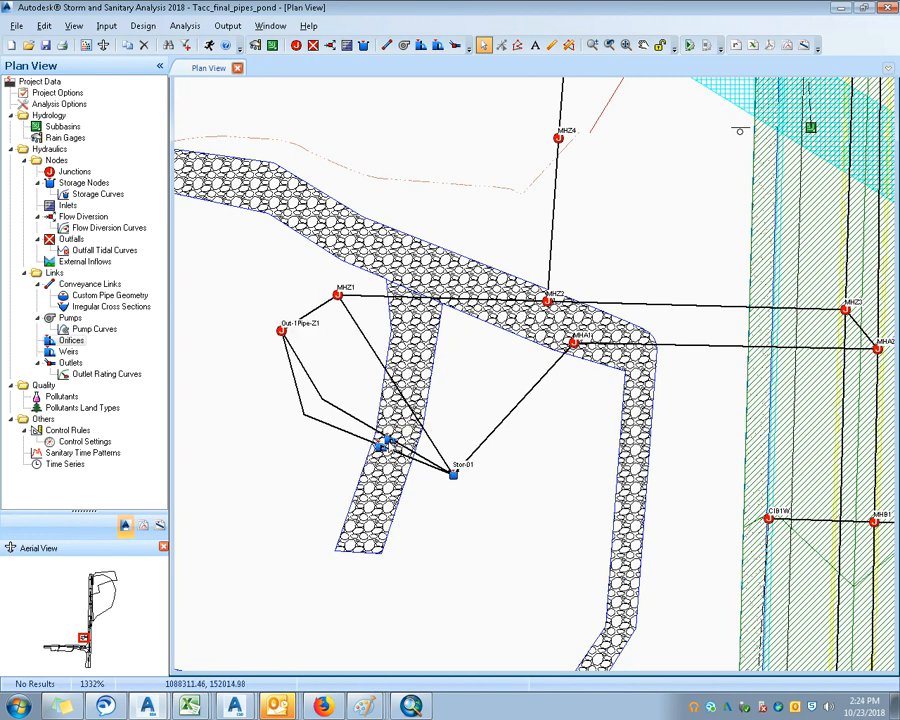
# Step: Open Orifice-01's properties, and check orifice 1's diameter for Trapezoidal Pond 1 in the recent run11_inftrench project in Western Washington Hydrology Model
pyautogui.doubleClick(390, 438)
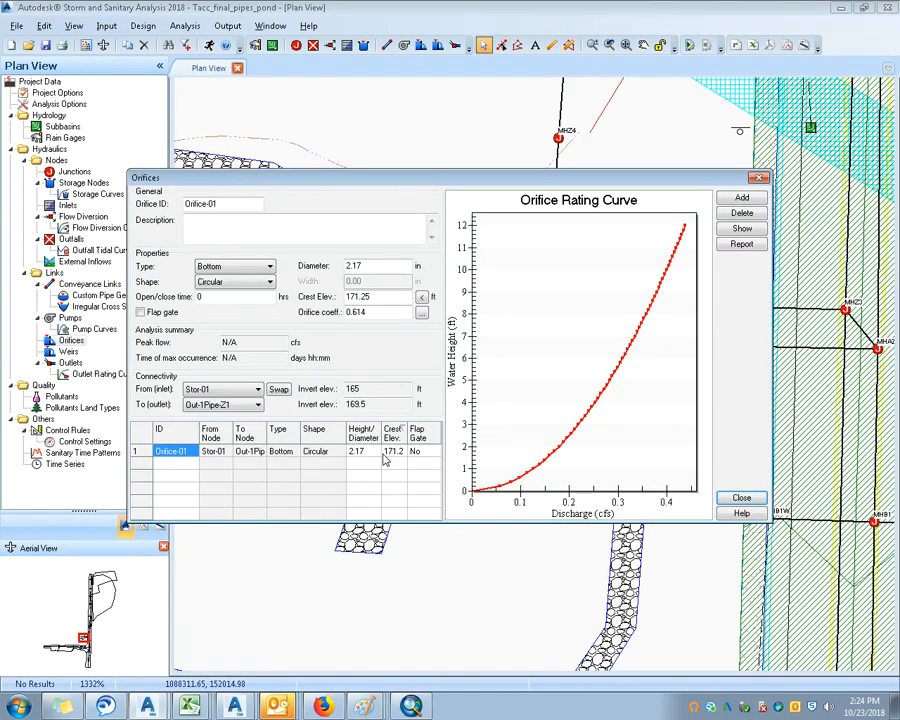
pyautogui.press('super')
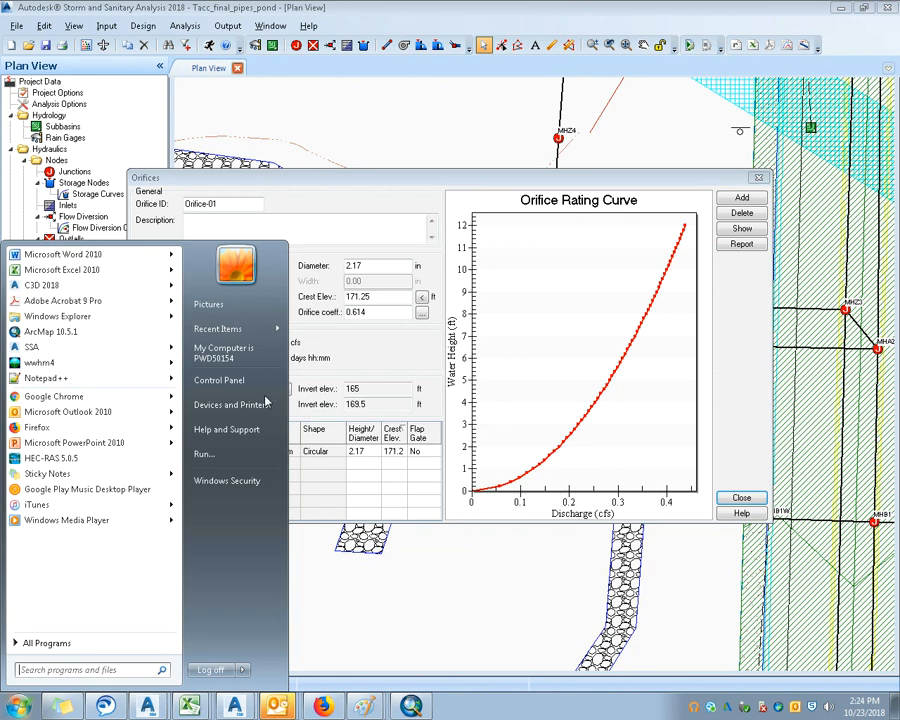
pyautogui.moveTo(120, 362)
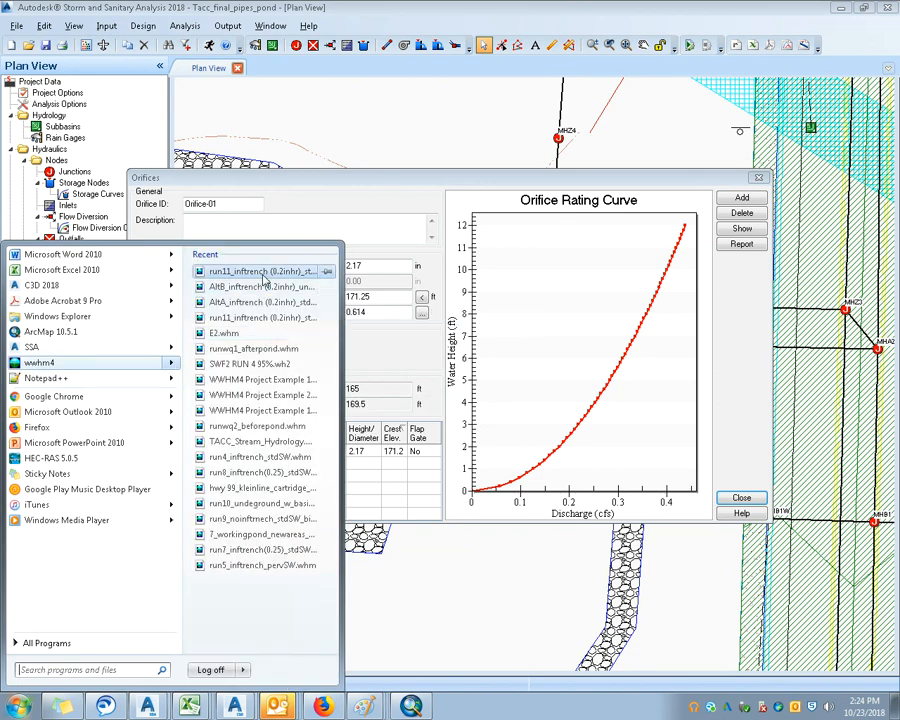
pyautogui.click(264, 274)
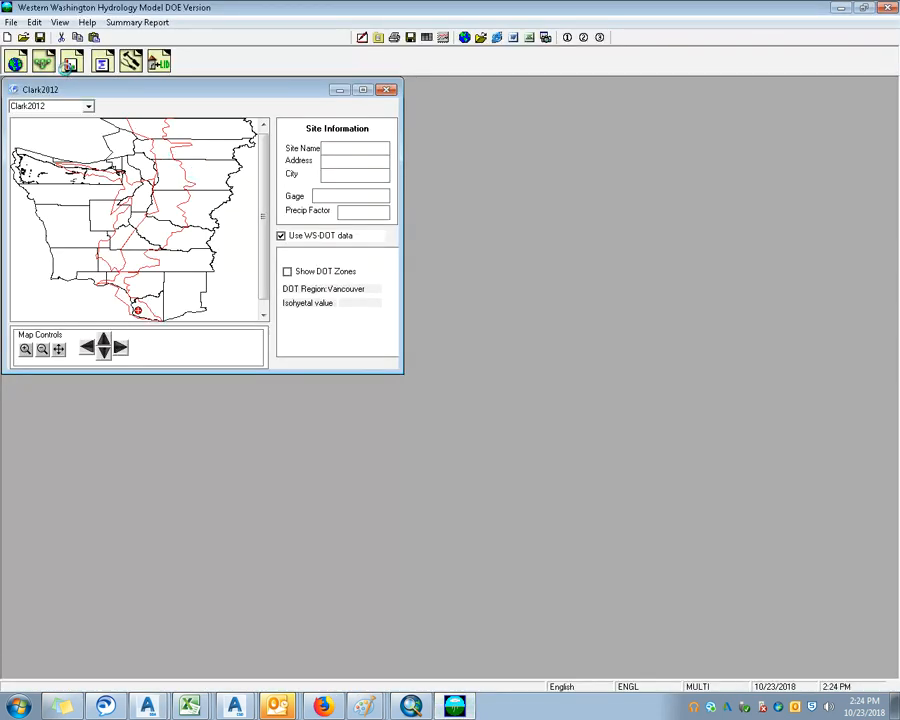
pyautogui.click(43, 62)
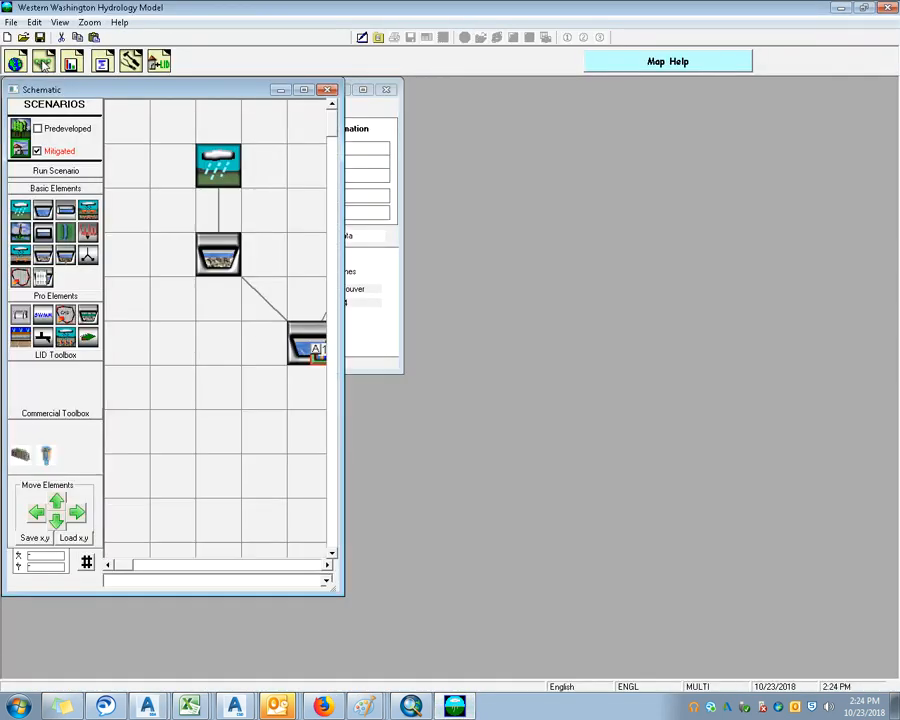
pyautogui.click(308, 343)
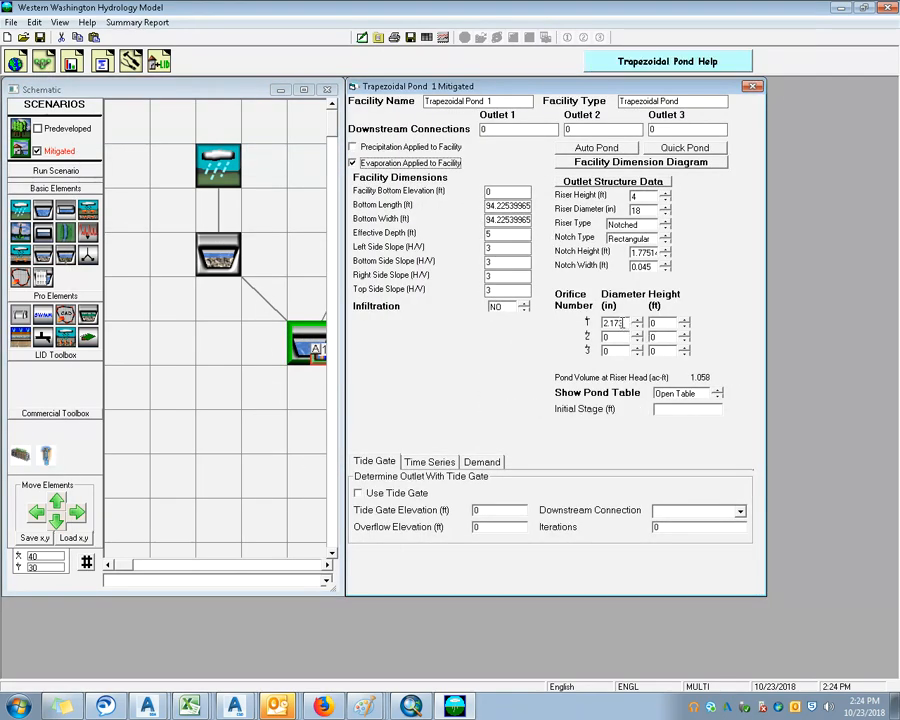
pyautogui.moveTo(623, 323); pyautogui.dragTo(604, 323)
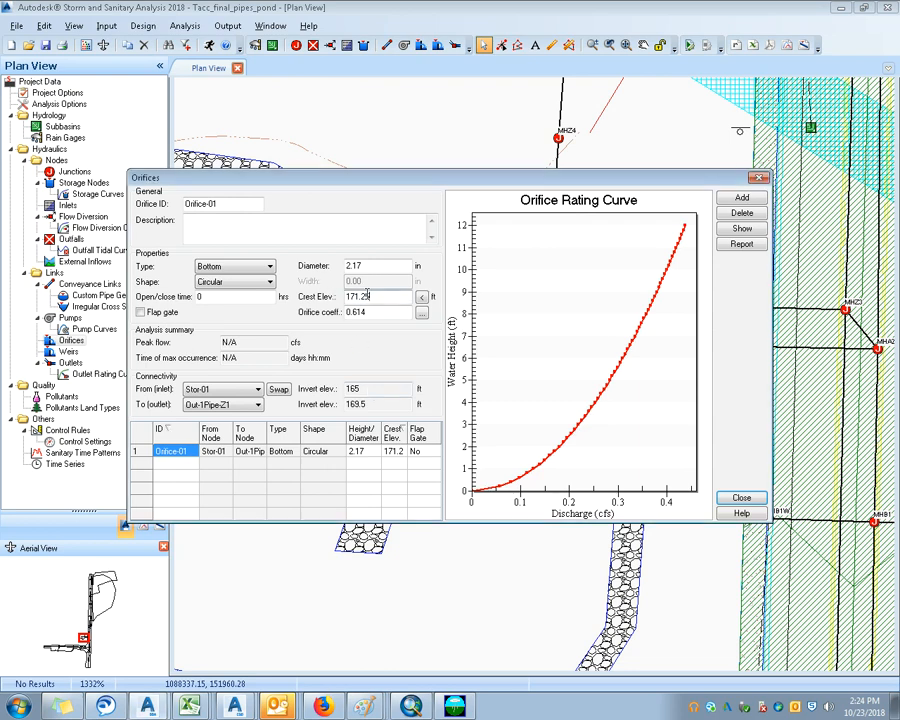
# Step: Return to Storm and Sanitary Analysis, review the crest elevation and diameter of Orifice-01, and close the orifice settings
pyautogui.moveTo(372, 290); pyautogui.dragTo(350, 297)
pyautogui.click(363, 266)
pyautogui.moveTo(363, 266); pyautogui.dragTo(342, 266)
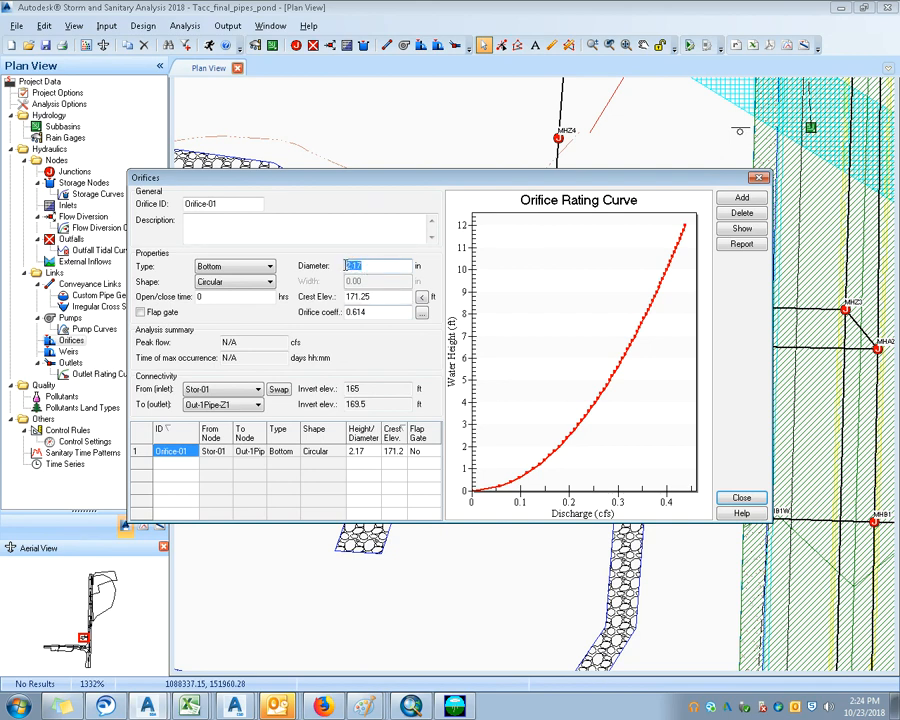
pyautogui.moveTo(345, 265); pyautogui.dragTo(362, 266)
pyautogui.click(622, 148)
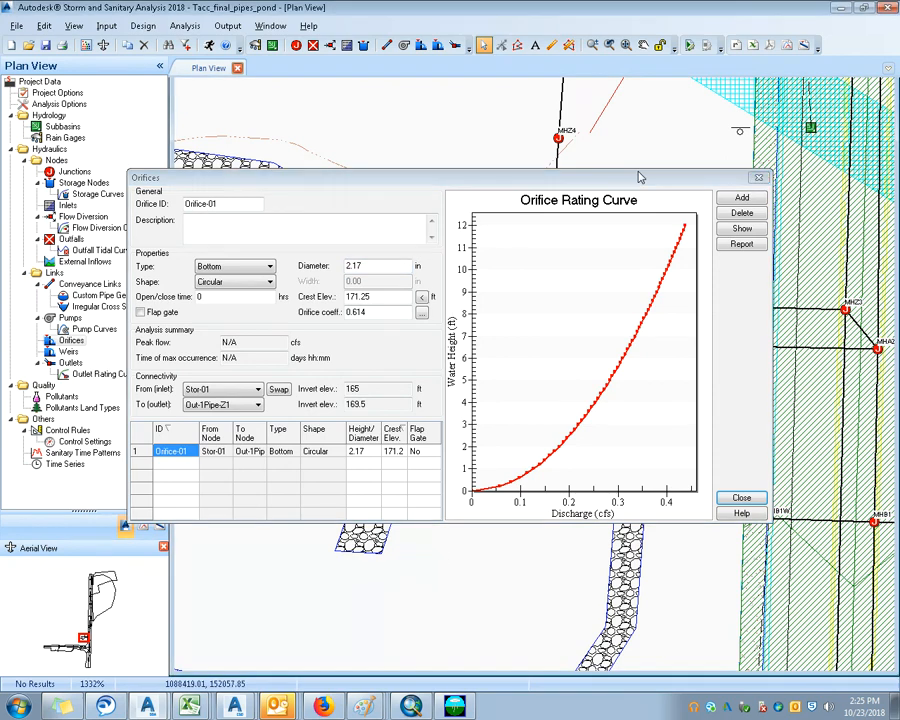
pyautogui.click(366, 264)
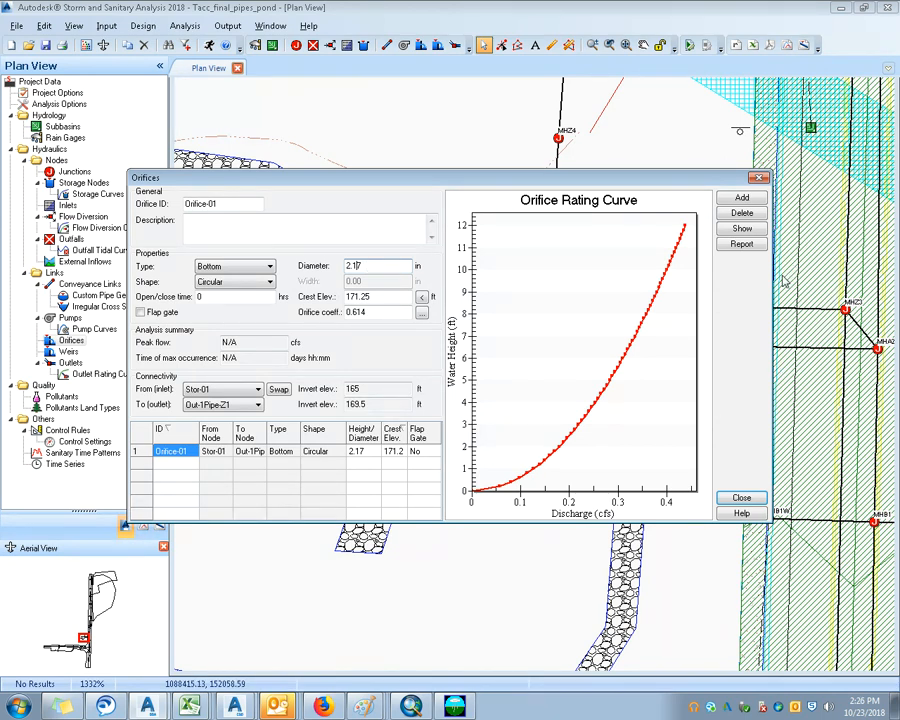
pyautogui.click(760, 178)
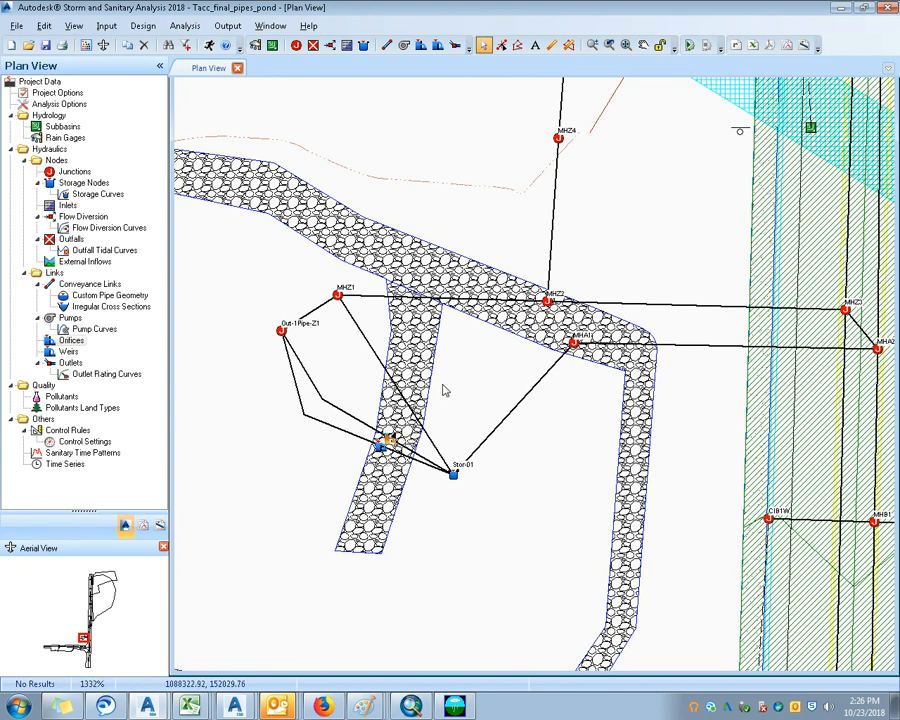
# Step: Run the analysis on the pipe-and-pond network and review the error messages in the ASCII output report
pyautogui.moveTo(399, 362); pyautogui.dragTo(352, 343)
pyautogui.scroll(-1, 441, 368)
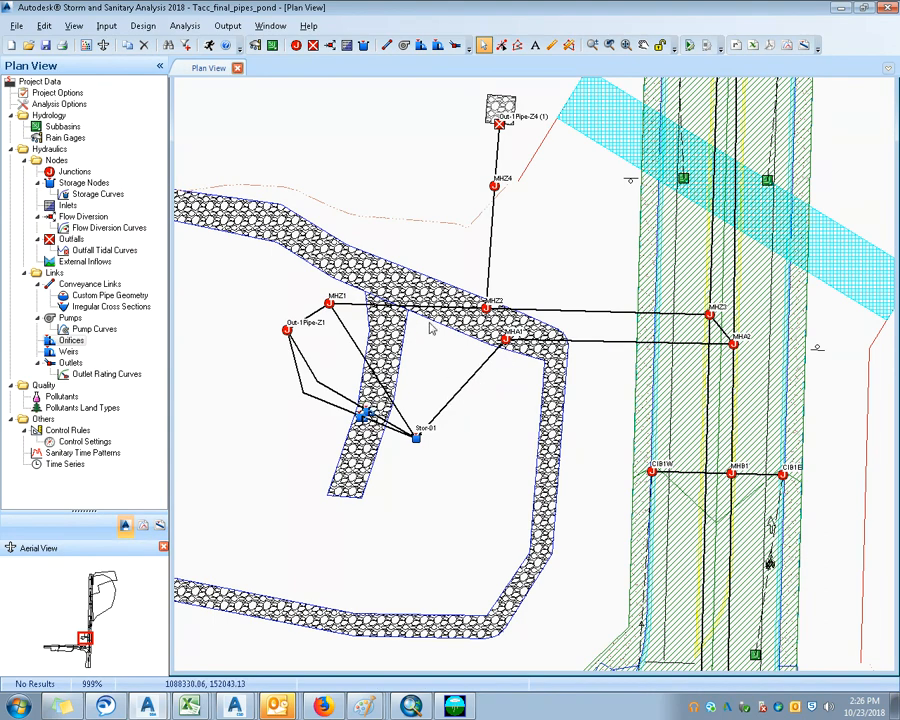
pyautogui.moveTo(444, 354); pyautogui.dragTo(449, 412)
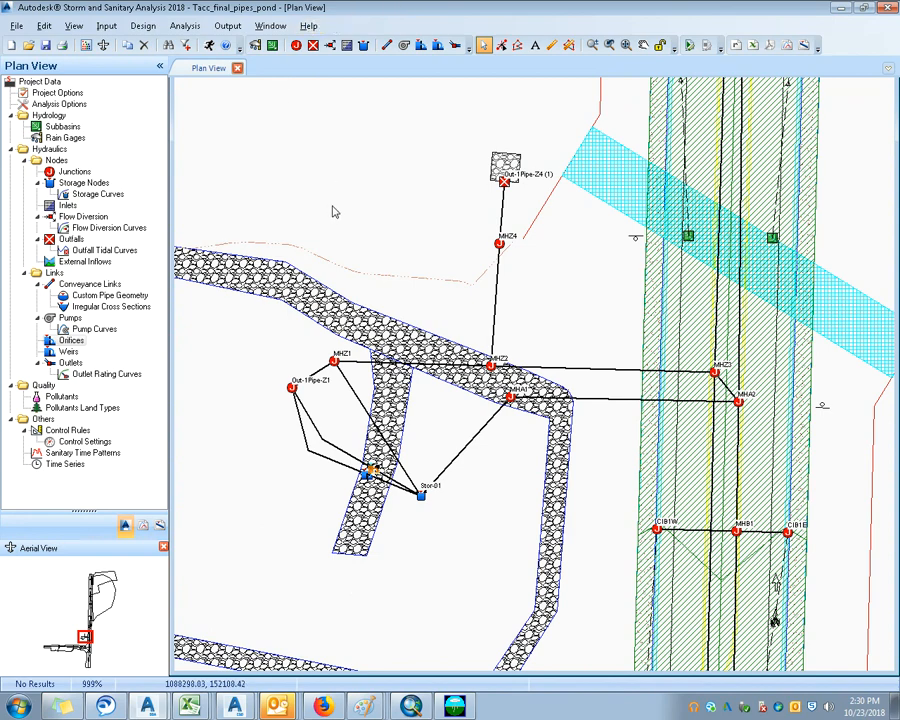
pyautogui.scroll(-2, 336, 182)
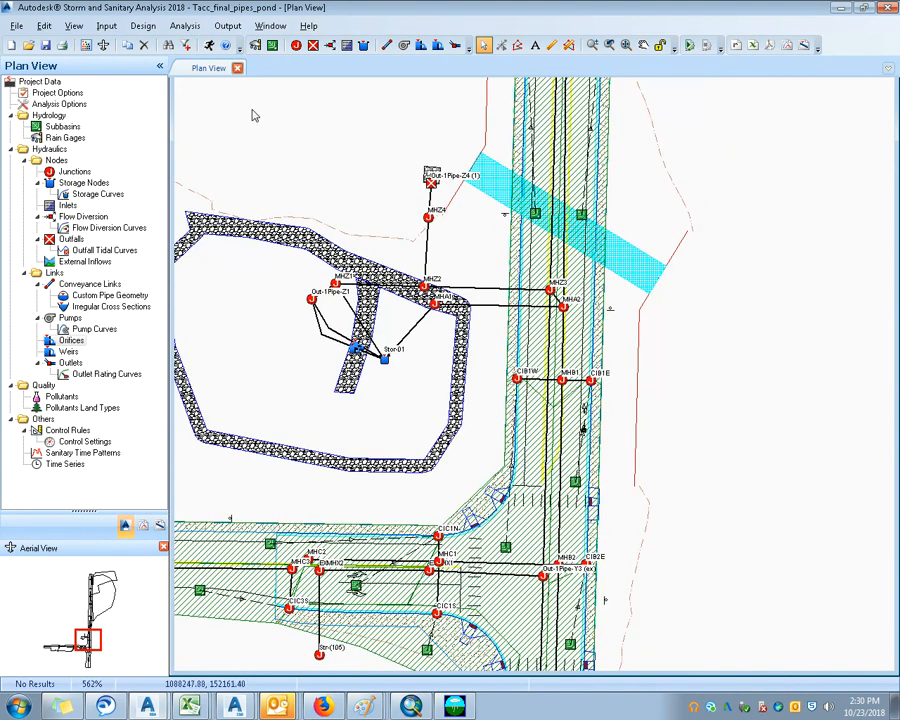
pyautogui.click(209, 45)
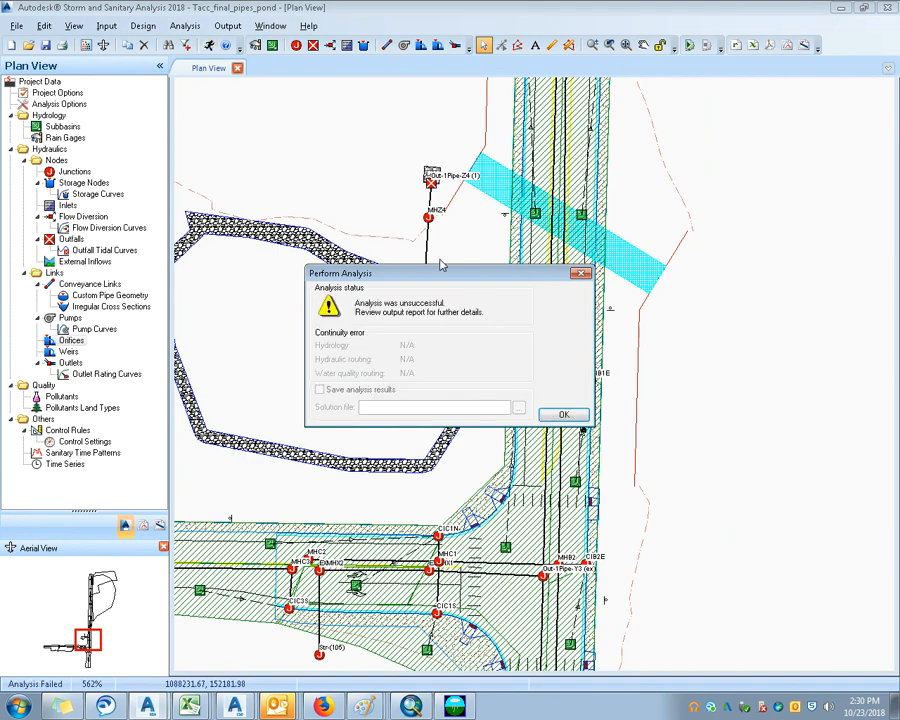
pyautogui.click(563, 413)
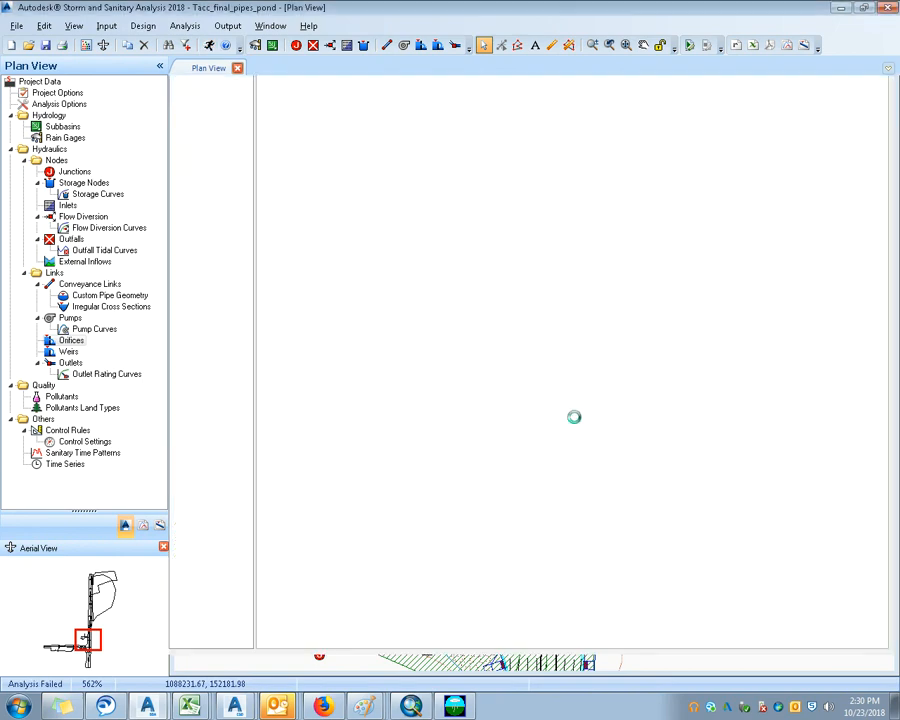
pyautogui.scroll(-2, 555, 390)
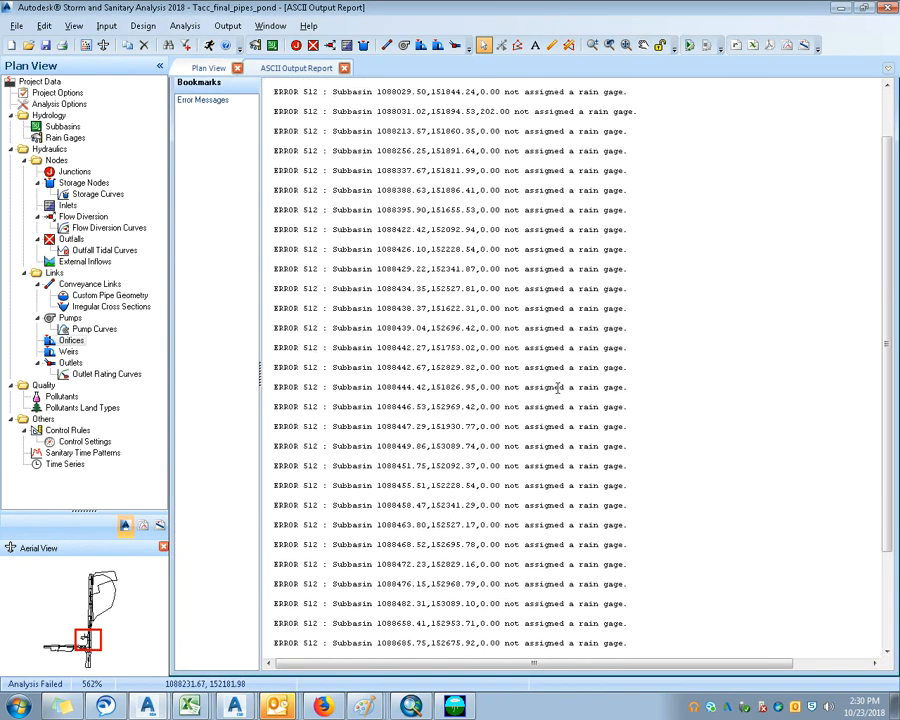
pyautogui.click(888, 562)
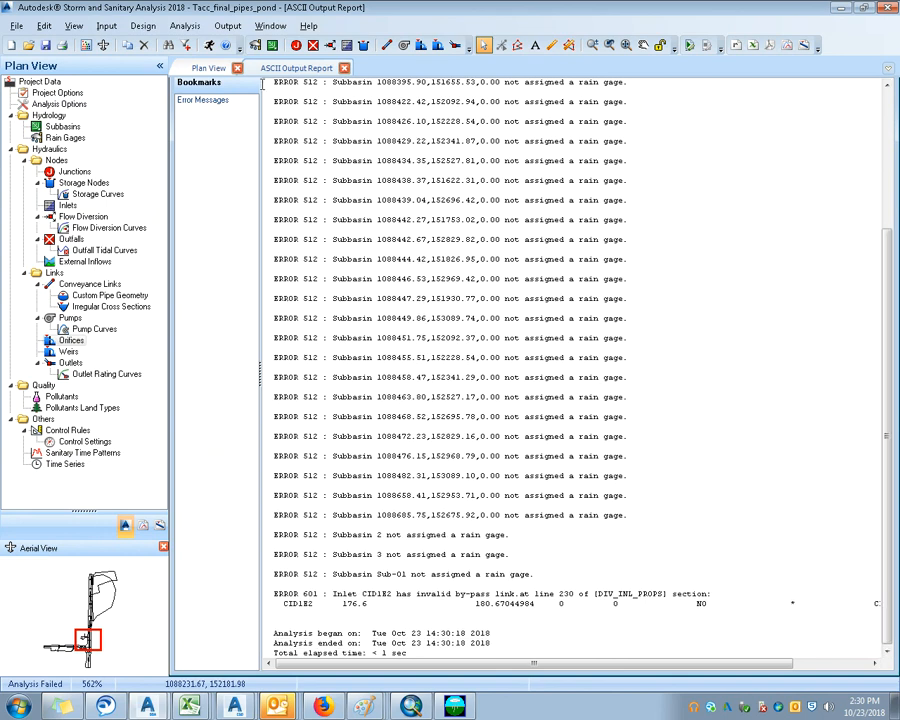
pyautogui.click(345, 69)
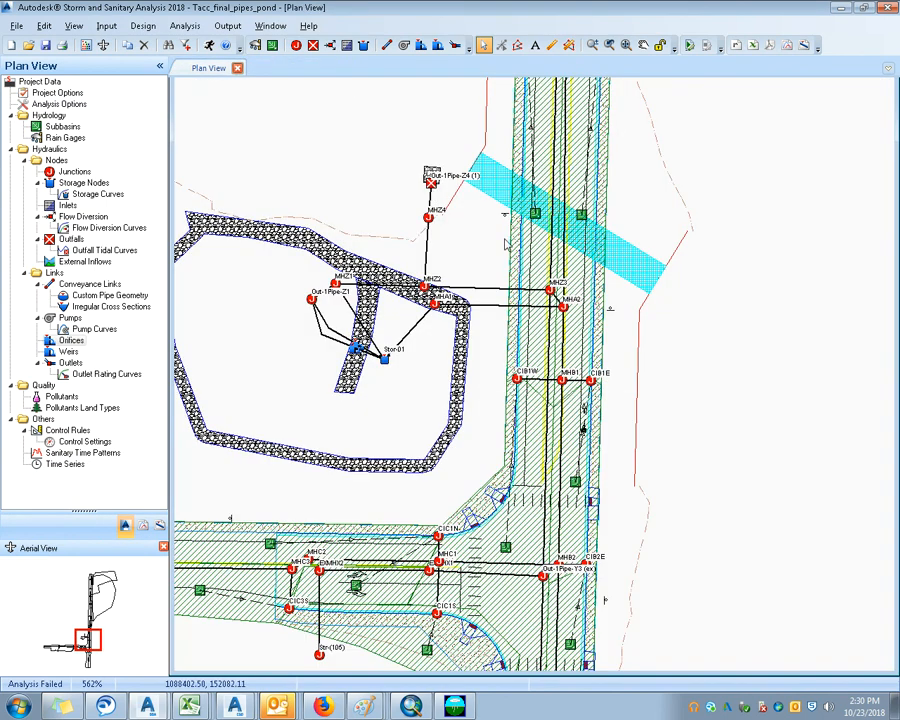
# Step: Set the single storm analysis to use the 10 Yr rainfall time series and rerun the analysis
pyautogui.doubleClick(60, 104)
pyautogui.click(657, 118)
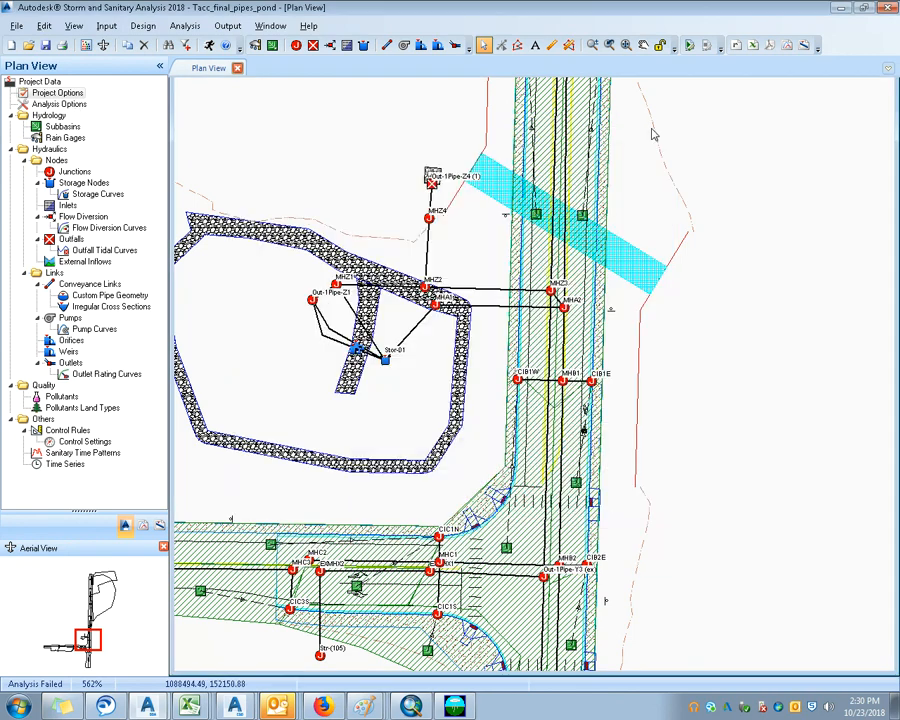
pyautogui.doubleClick(60, 104)
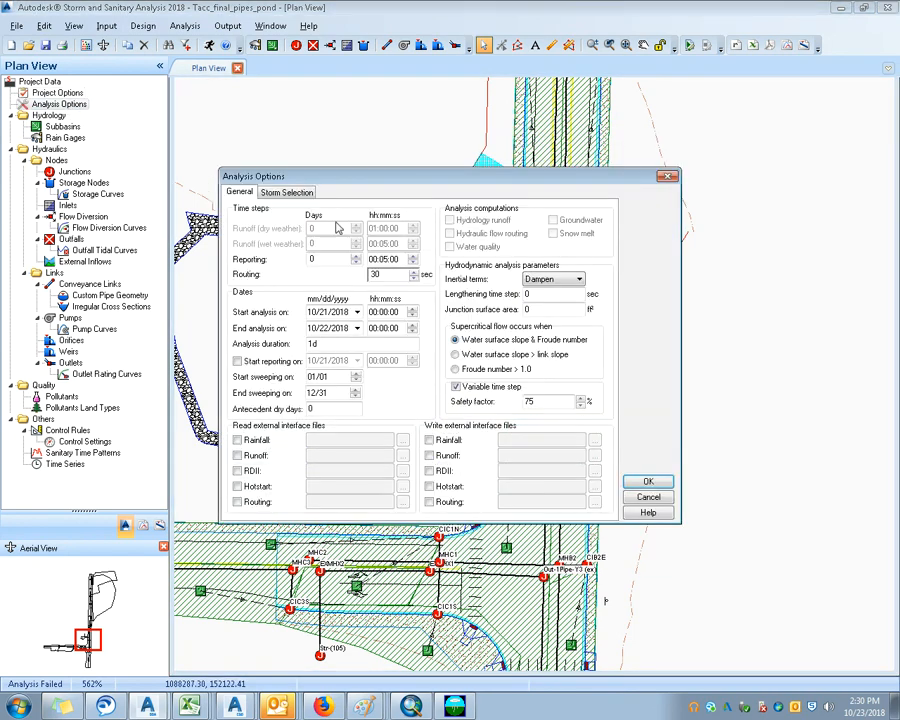
pyautogui.click(289, 193)
pyautogui.click(296, 237)
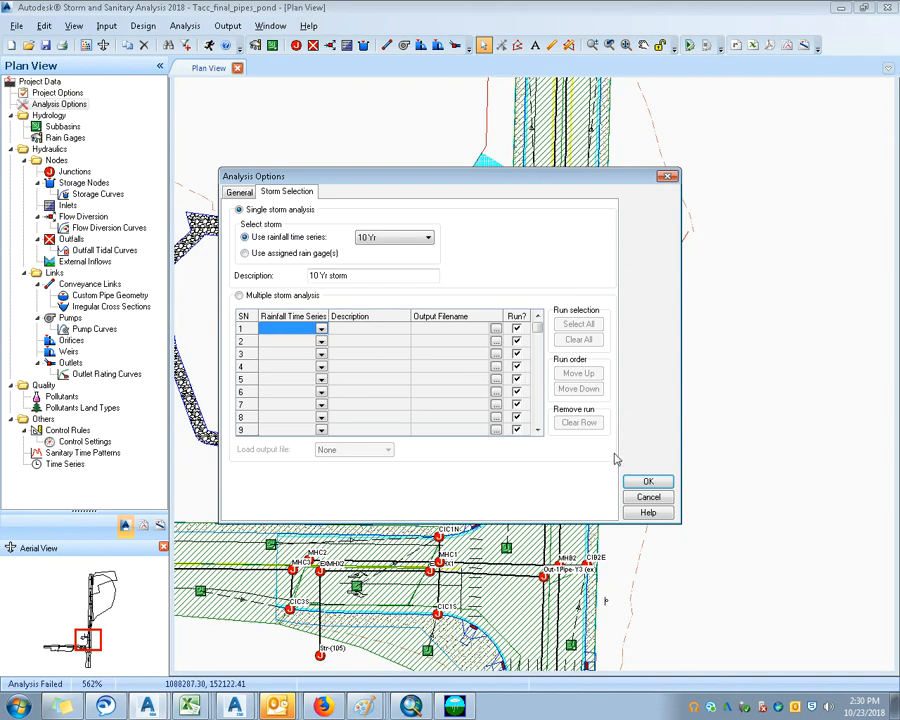
pyautogui.click(647, 481)
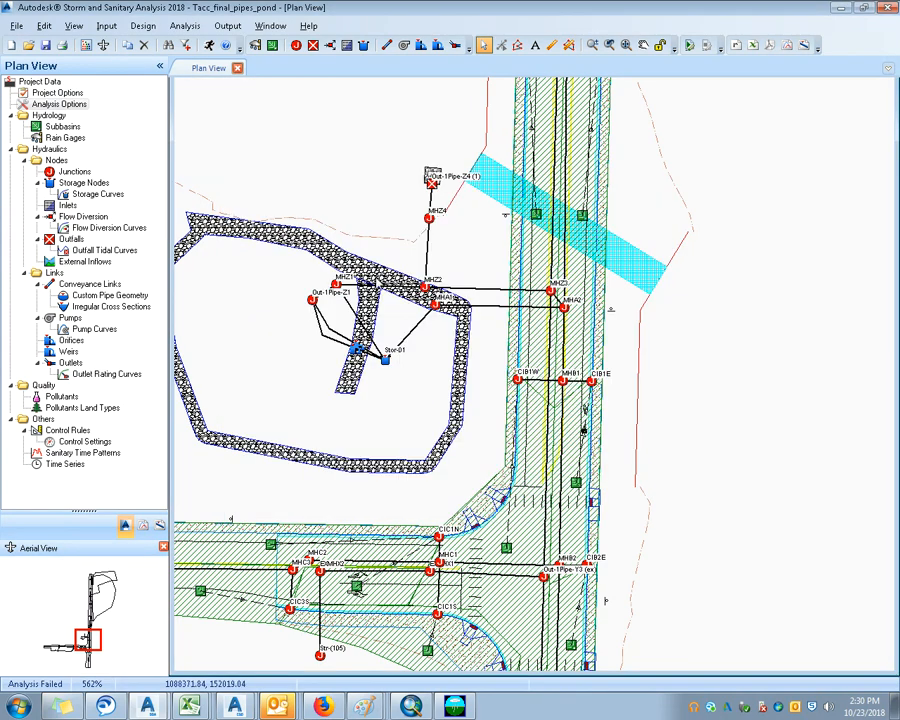
pyautogui.click(209, 46)
pyautogui.click(568, 412)
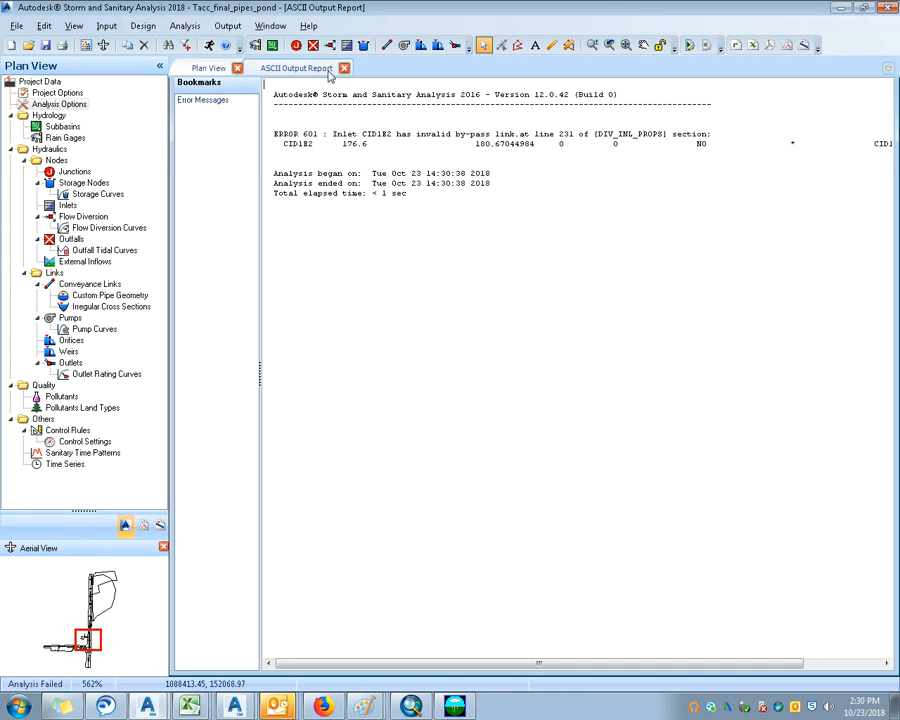
# Step: Change the inlet location of CID1E2, east of junction MHD1, to On Sag
pyautogui.click(213, 69)
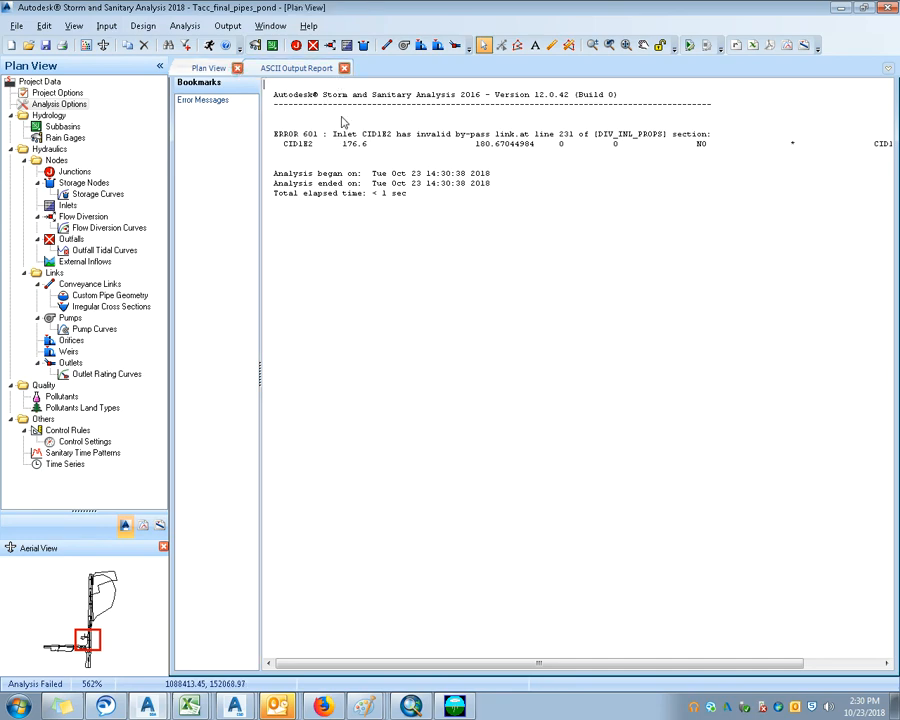
pyautogui.moveTo(546, 300); pyautogui.dragTo(546, 514)
pyautogui.moveTo(552, 380); pyautogui.dragTo(520, 530)
pyautogui.scroll(-1, 550, 366)
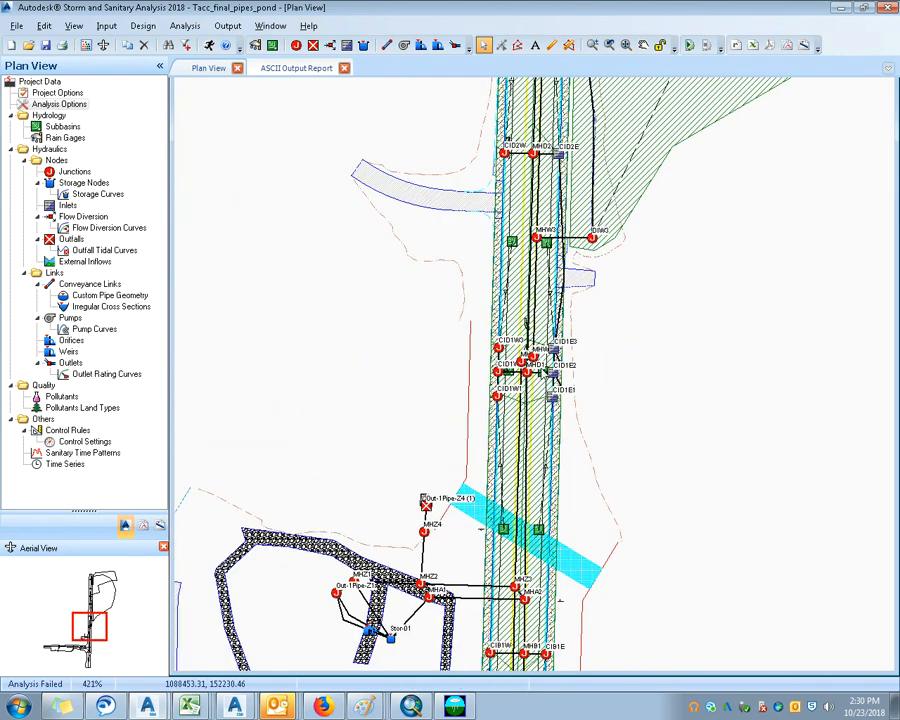
pyautogui.scroll(3, 550, 366)
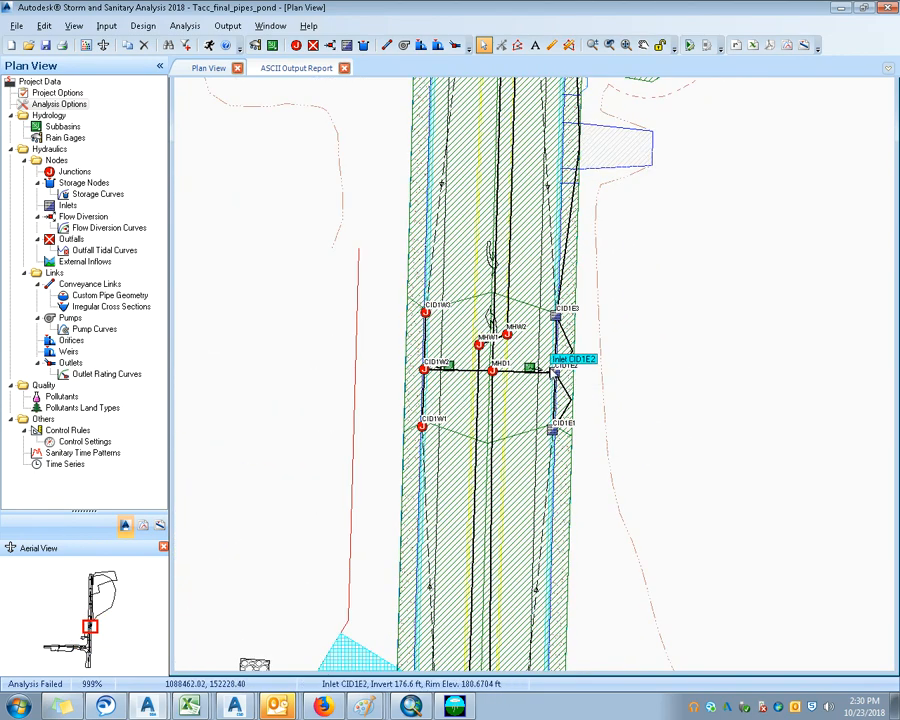
pyautogui.doubleClick(555, 375)
pyautogui.press('Up')
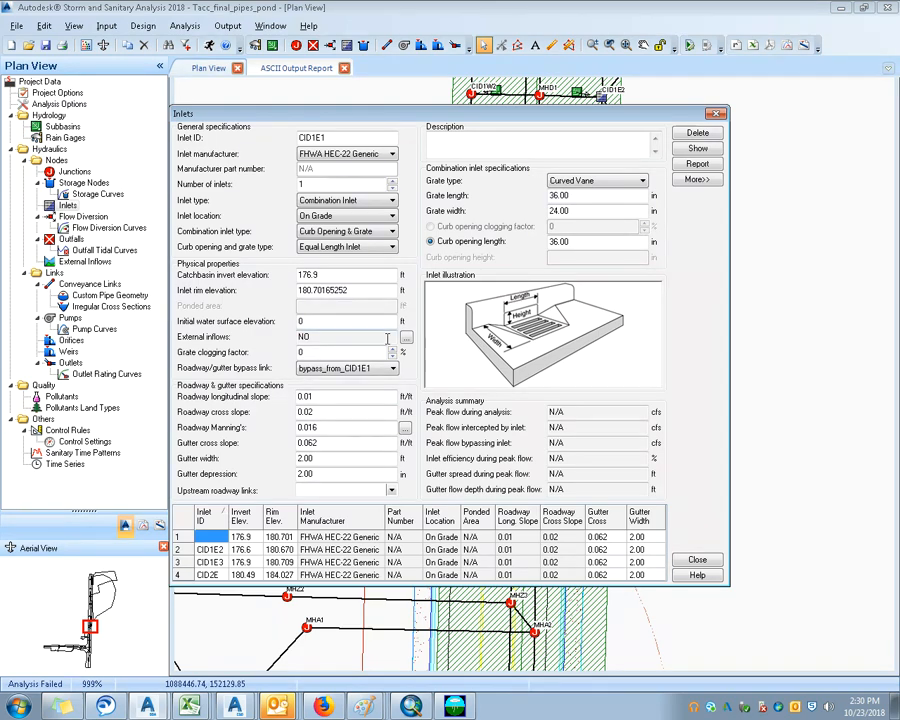
pyautogui.click(714, 114)
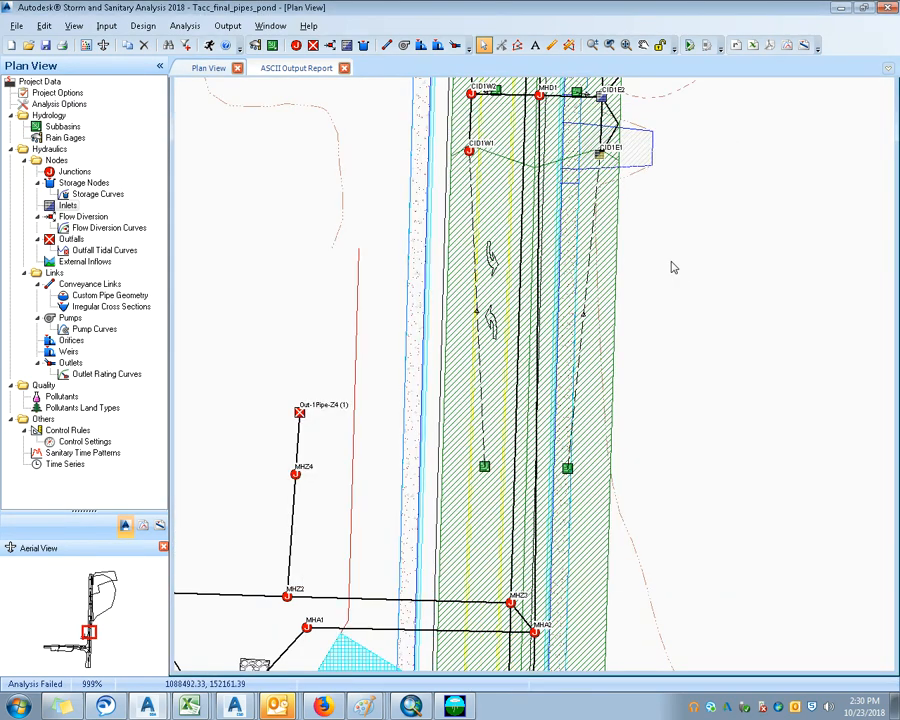
pyautogui.moveTo(682, 310); pyautogui.dragTo(661, 519)
pyautogui.doubleClick(583, 304)
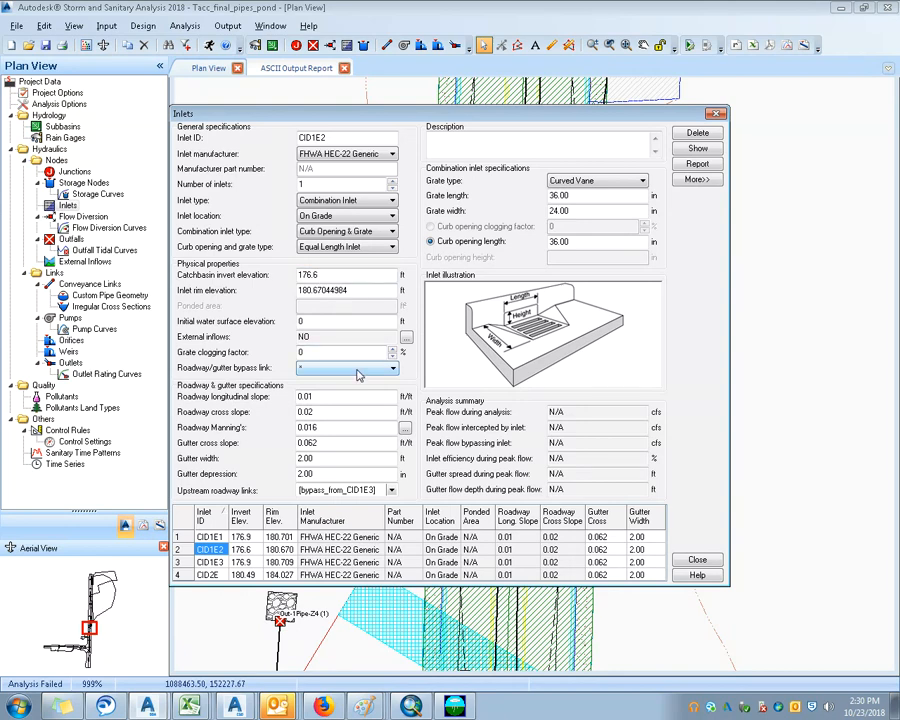
pyautogui.click(338, 220)
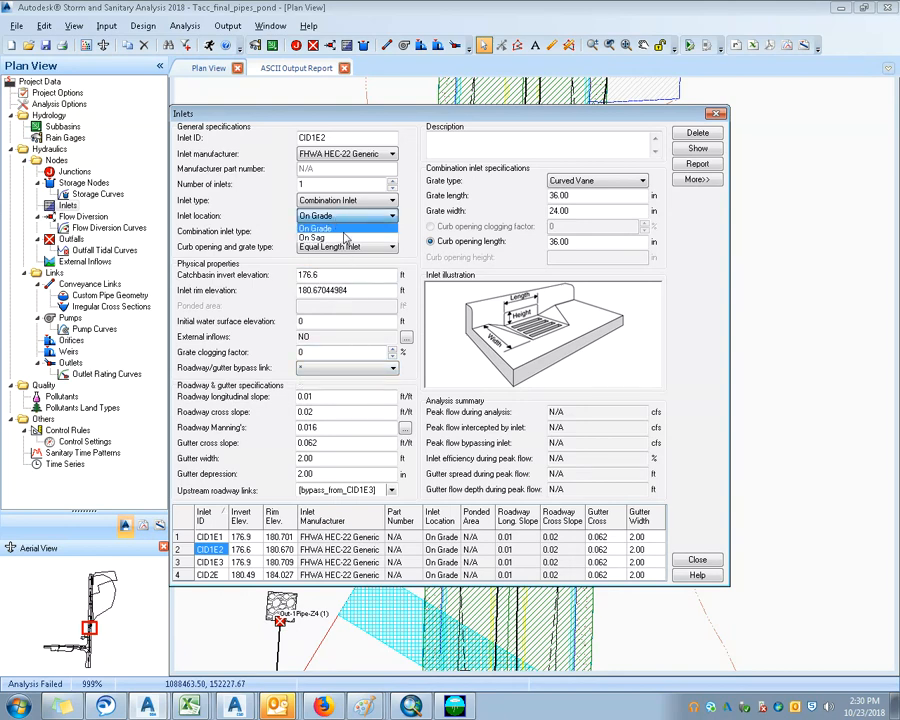
pyautogui.click(330, 240)
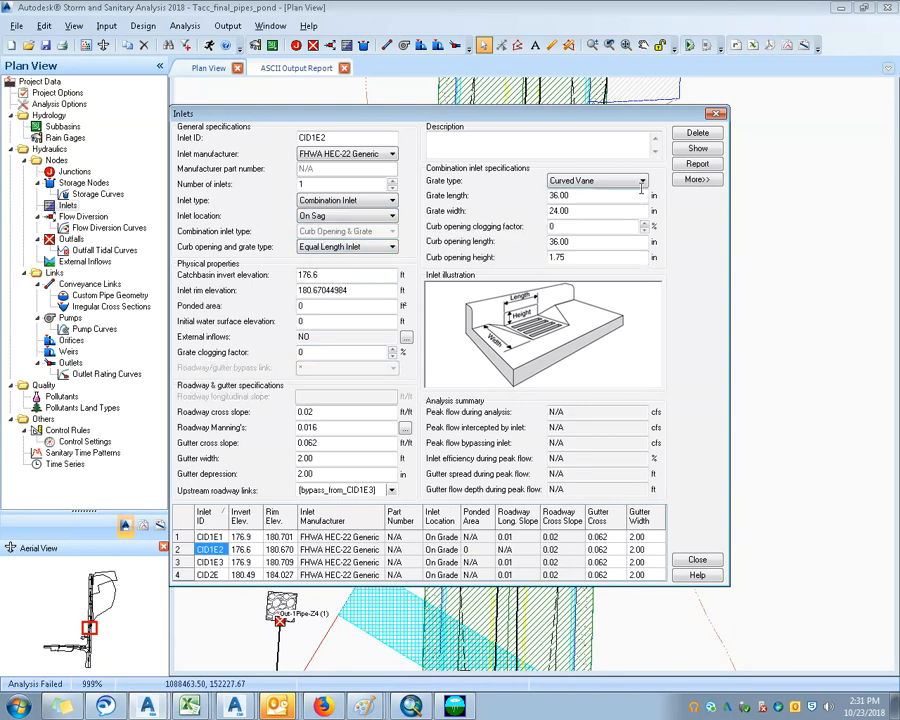
pyautogui.click(699, 562)
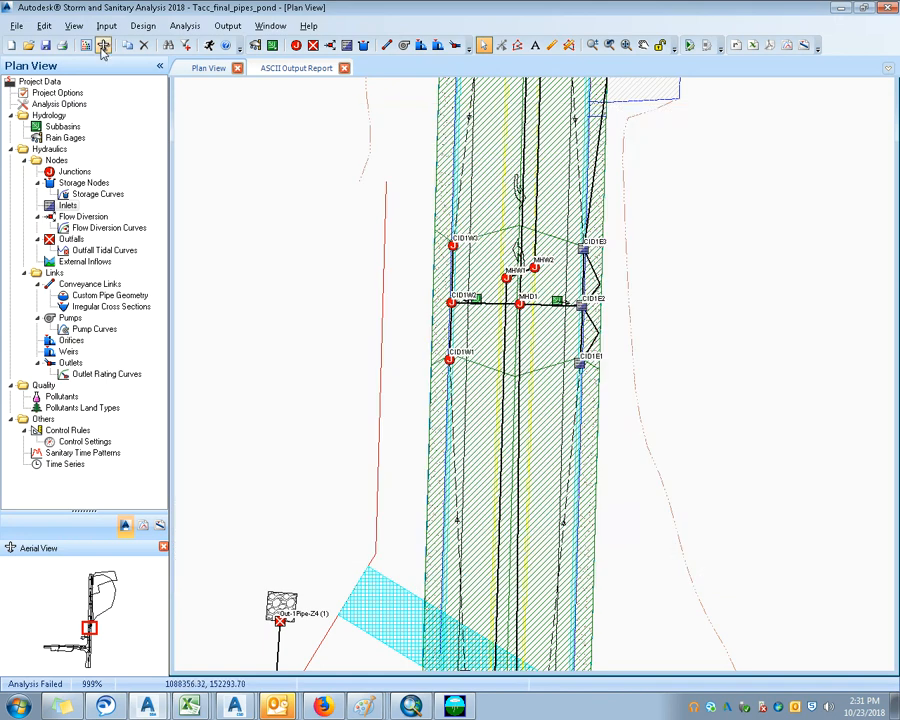
# Step: Save the model as an SPF project file
pyautogui.click(44, 47)
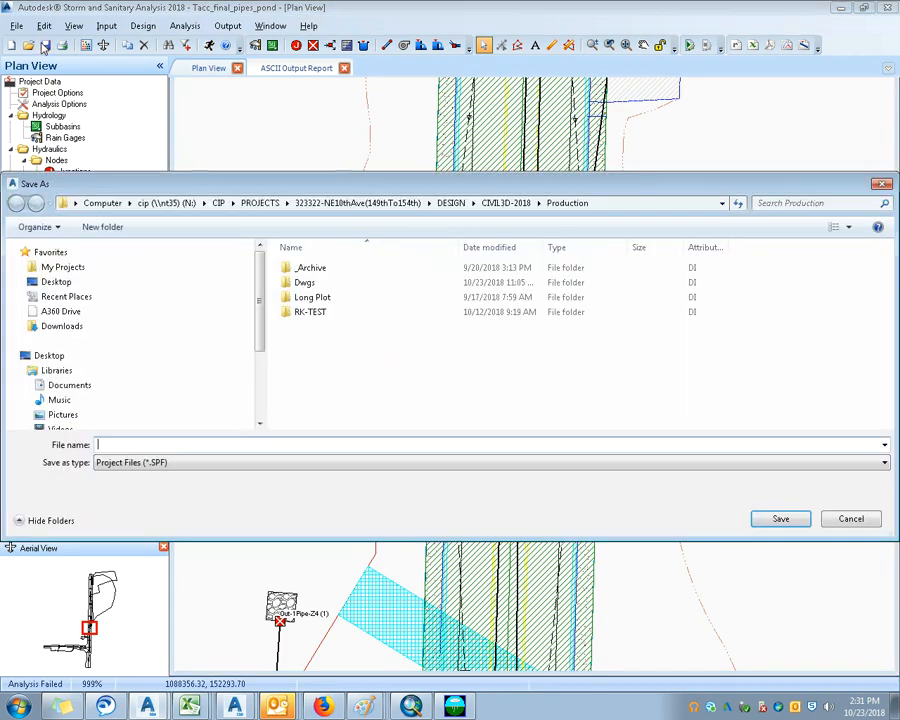
# Step: Run the drainage analysis on the current model and dismiss its output report
pyautogui.press('Escape')
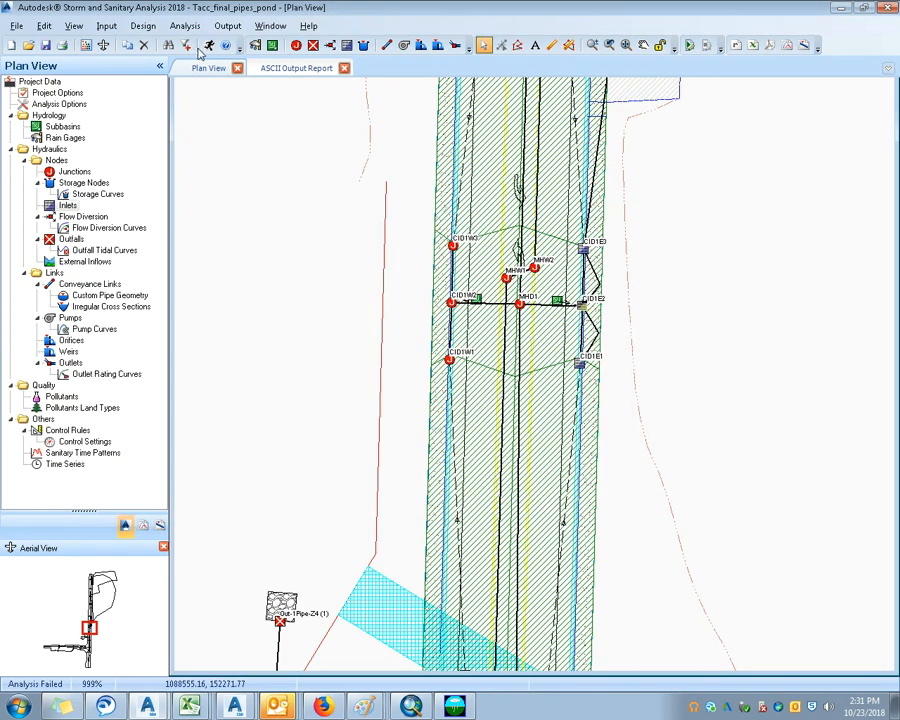
pyautogui.click(208, 44)
pyautogui.click(577, 415)
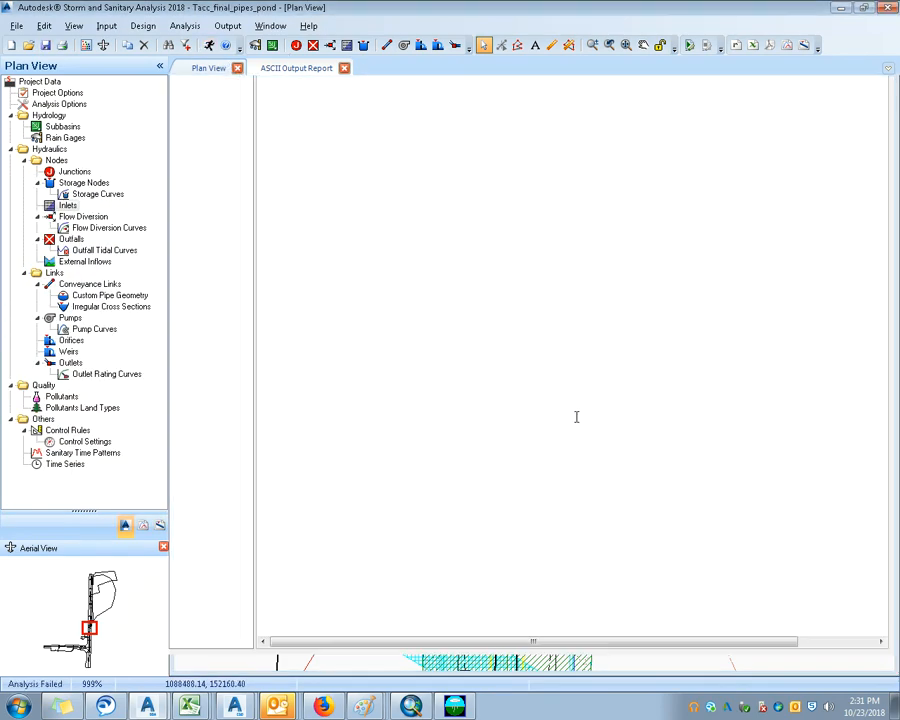
pyautogui.click(344, 68)
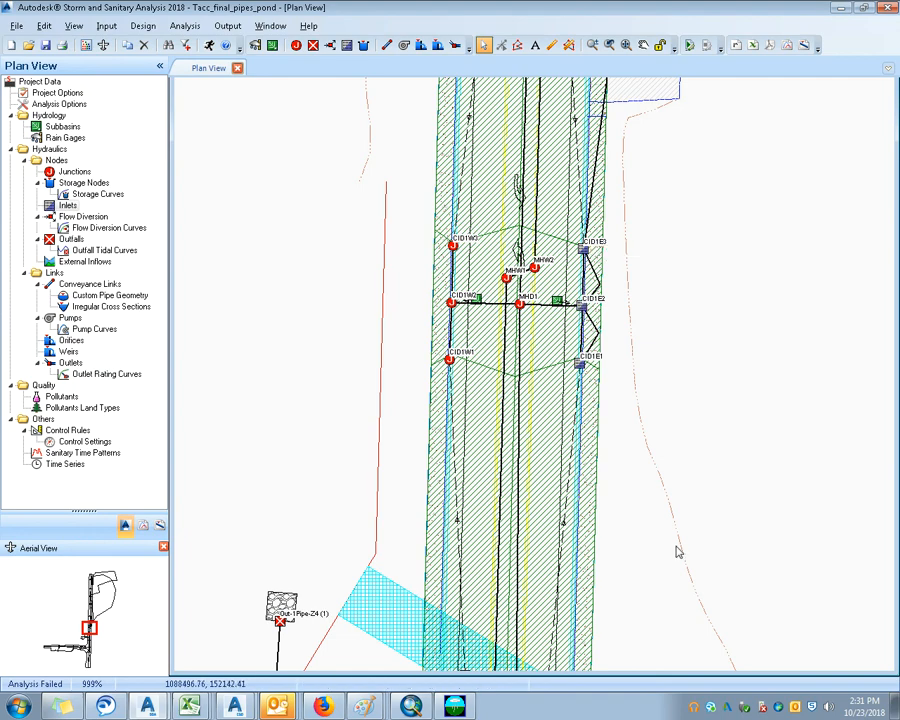
# Step: Inspect the physical properties of the subbasin draining to CID1W1, south of the inlet group
pyautogui.scroll(1, 660, 470)
pyautogui.moveTo(659, 425); pyautogui.dragTo(661, 128)
pyautogui.scroll(-1, 475, 397)
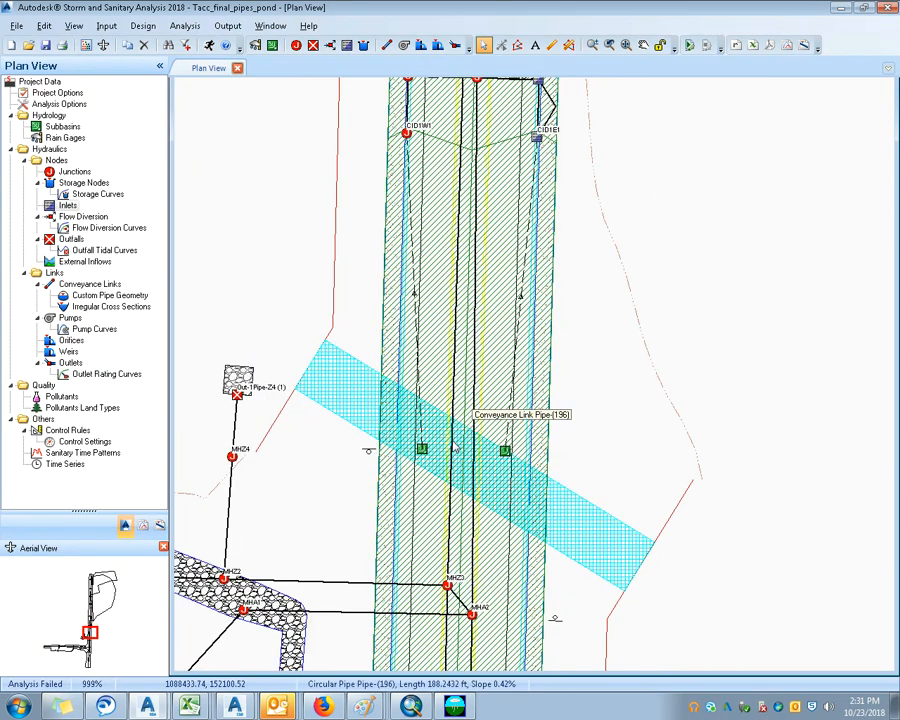
pyautogui.moveTo(474, 418); pyautogui.dragTo(609, 313)
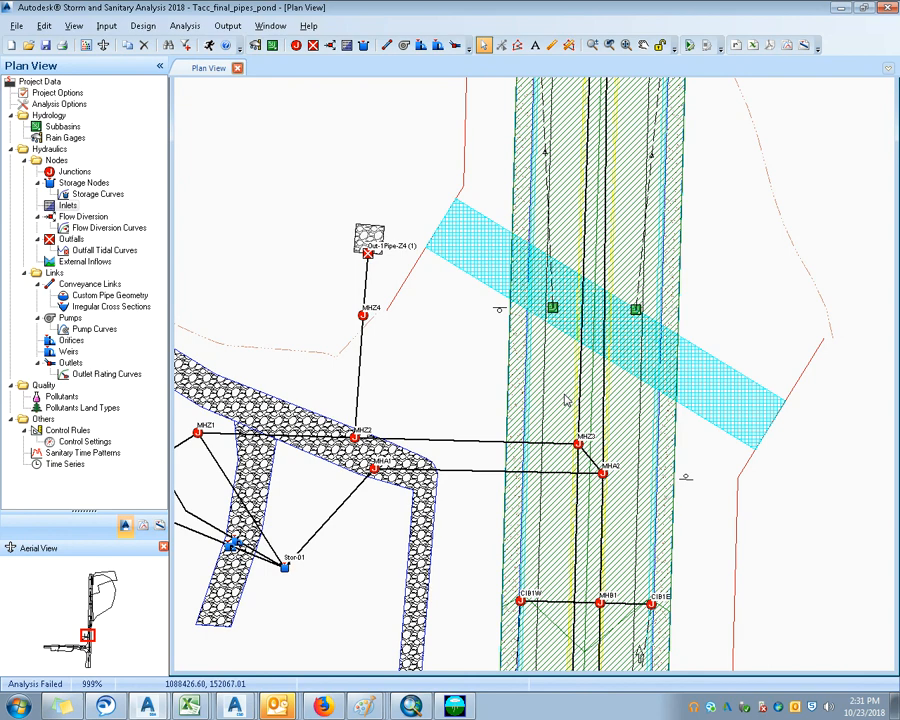
pyautogui.doubleClick(553, 310)
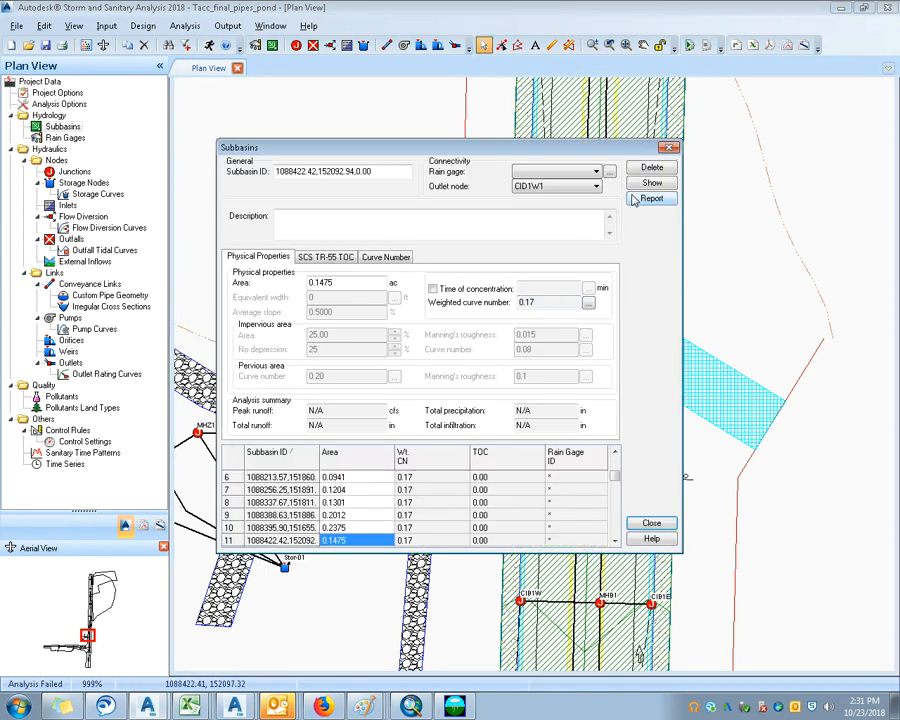
pyautogui.click(668, 148)
# Step: Examine the composite curve number areas, percentages and curve numbers of the subbasin draining to CID1E1
pyautogui.moveTo(695, 356); pyautogui.dragTo(617, 600)
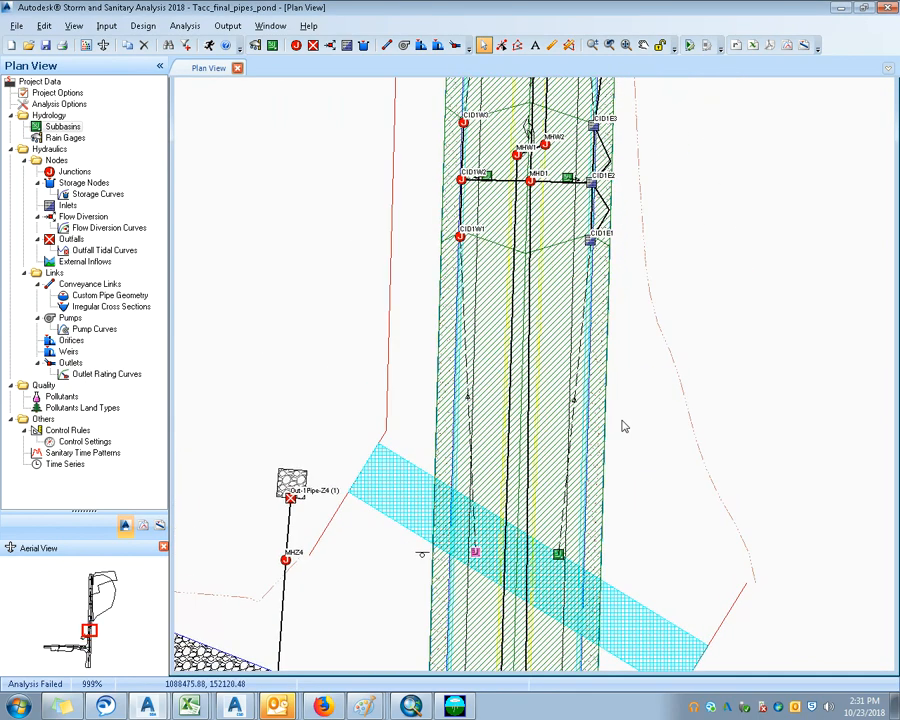
pyautogui.scroll(-1, 622, 390)
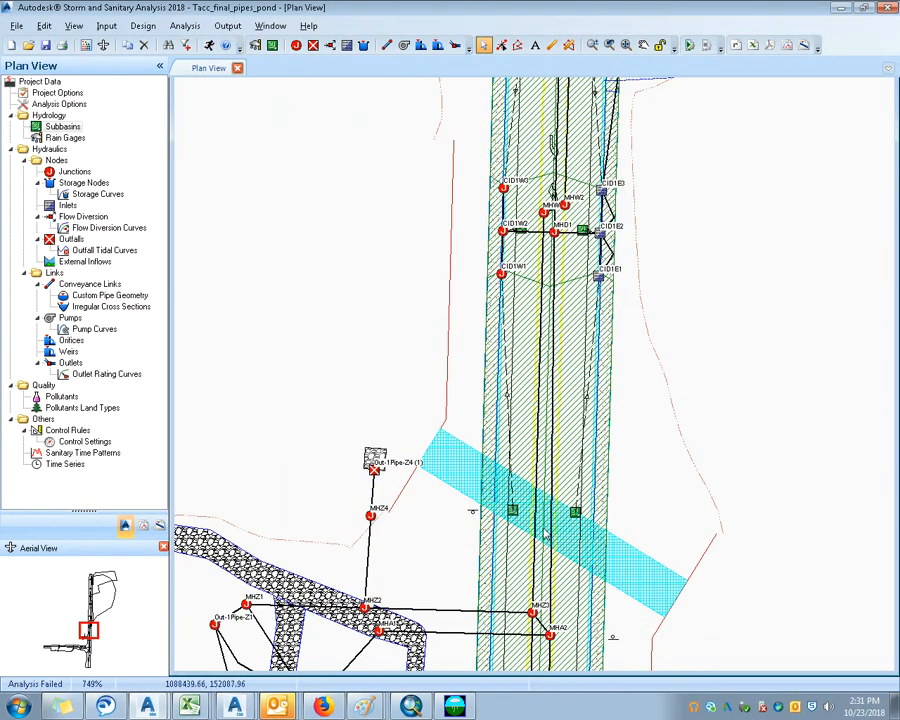
pyautogui.doubleClick(577, 514)
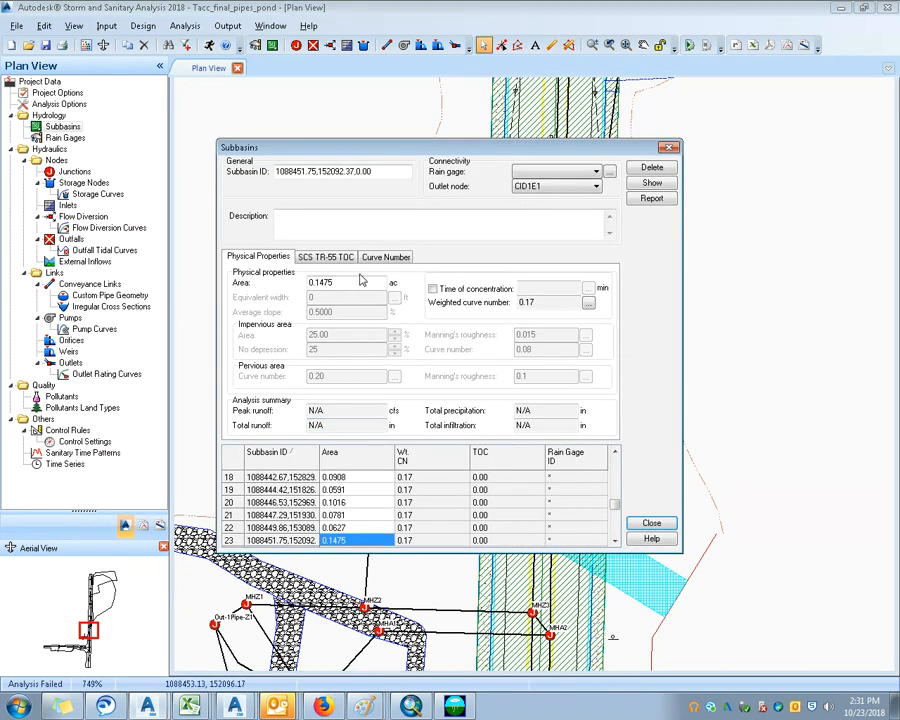
pyautogui.click(386, 257)
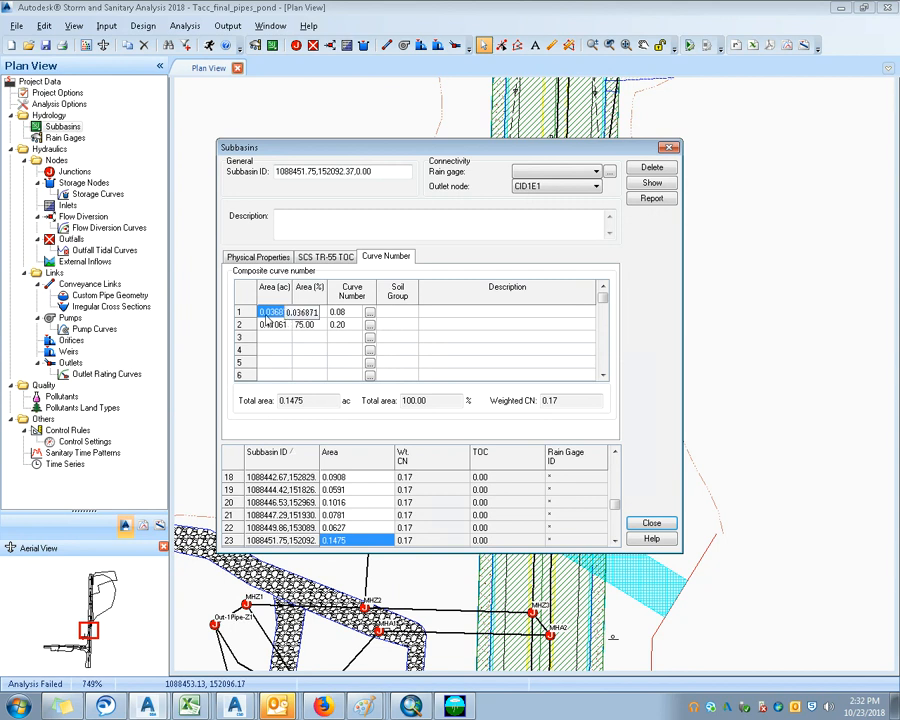
pyautogui.click(309, 313)
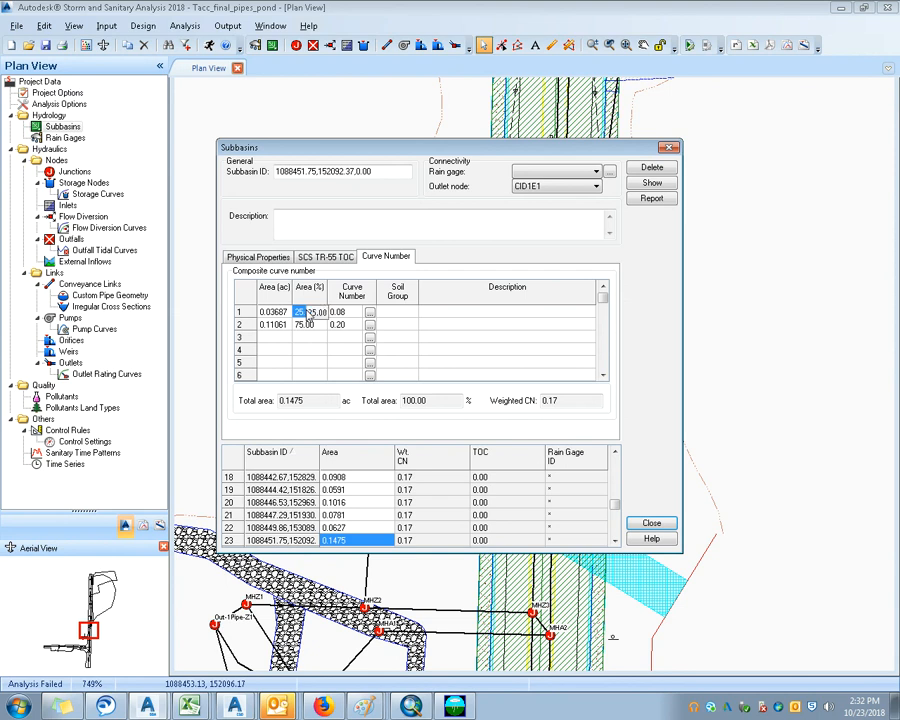
pyautogui.click(349, 314)
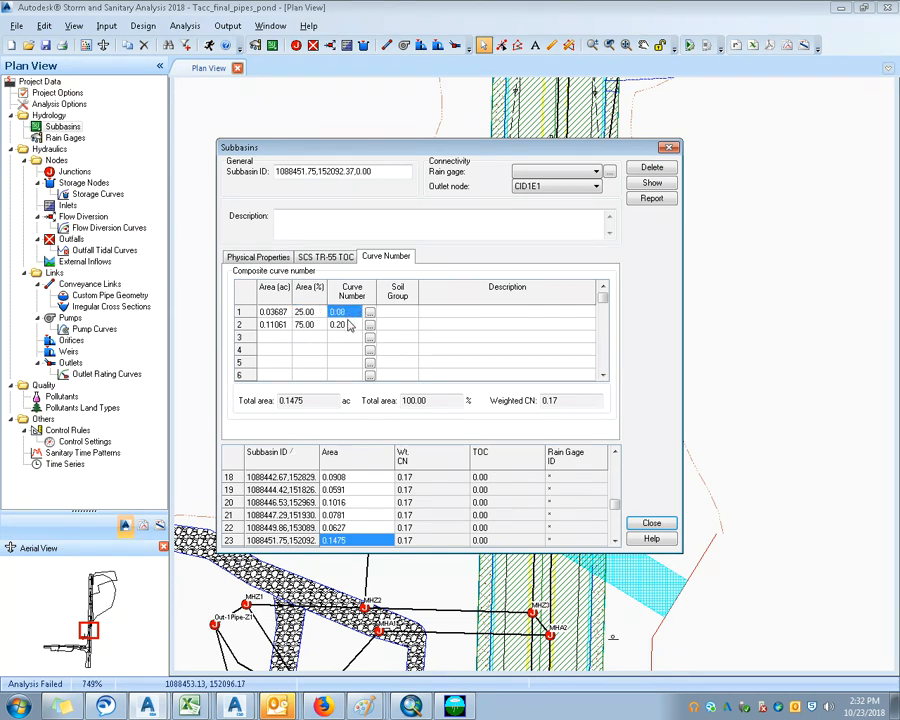
pyautogui.click(305, 325)
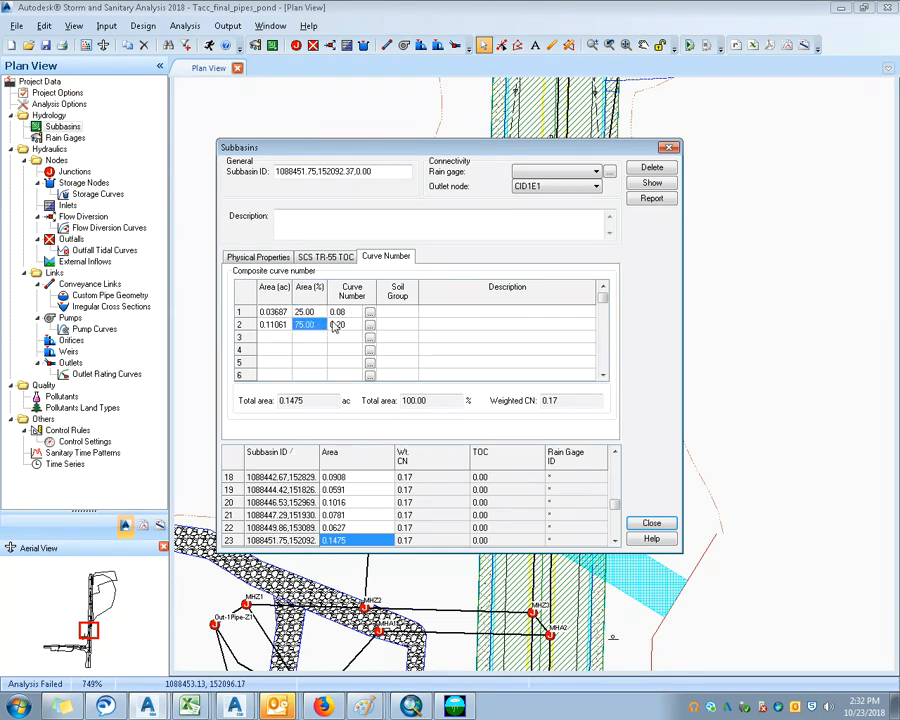
pyautogui.click(340, 327)
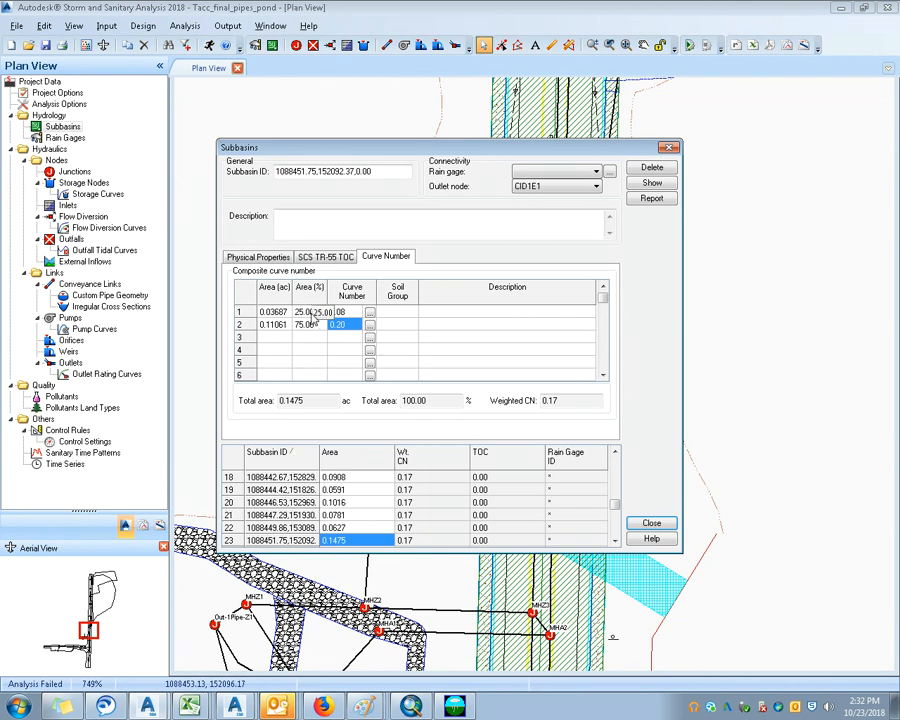
pyautogui.click(273, 325)
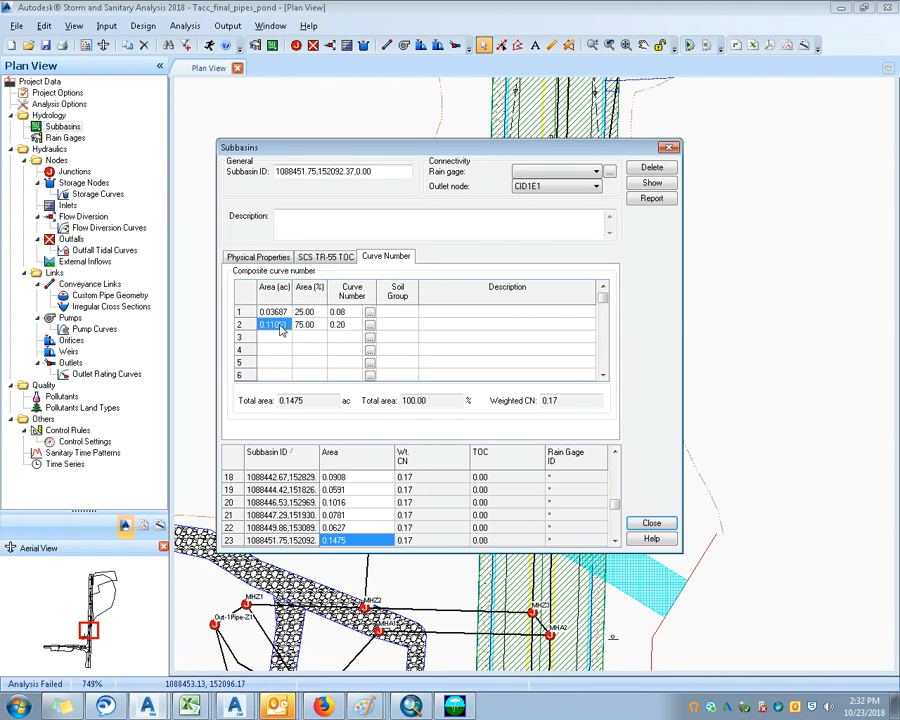
# Step: Clear the second composite row of the CID1E1 subbasin and set the first to 100% area with curve number 98
pyautogui.press('Delete')
pyautogui.click(307, 315)
pyautogui.click(307, 315)
pyautogui.write('100')
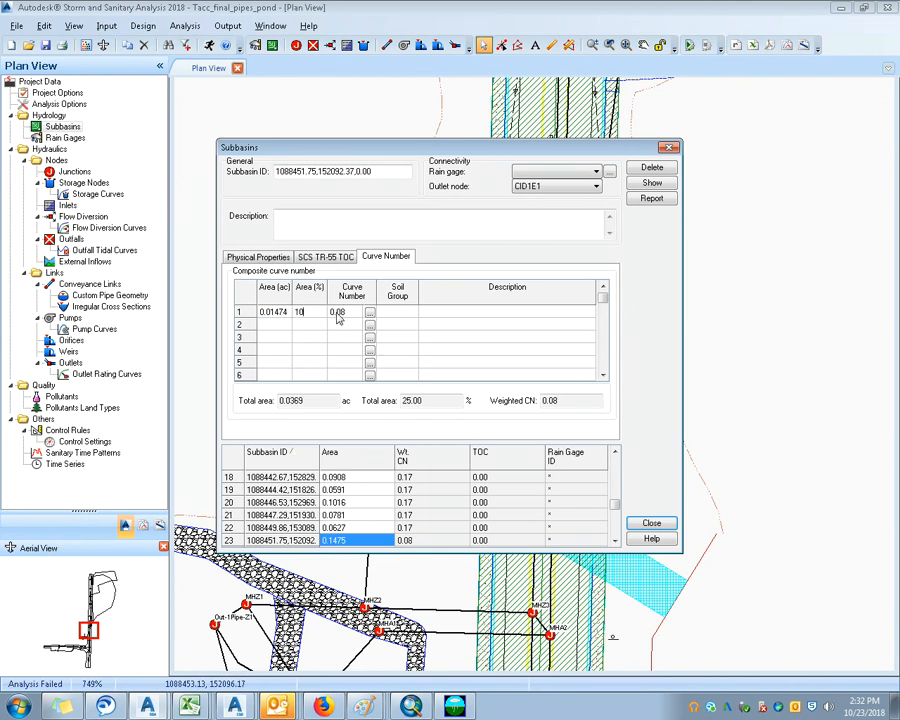
pyautogui.click(340, 314)
pyautogui.write('98')
pyautogui.click(331, 326)
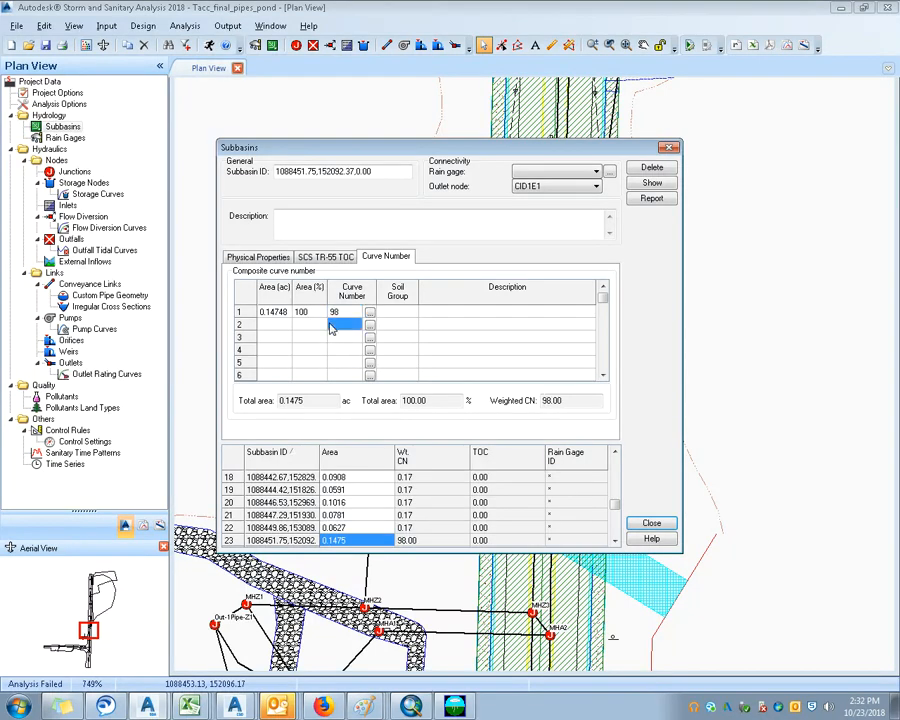
# Step: Clear subbasin 1's second composite row and copy the 100% area and curve number 98 into its first row
pyautogui.moveTo(307, 316); pyautogui.dragTo(340, 330)
pyautogui.hotkey('ctrl', 'c')
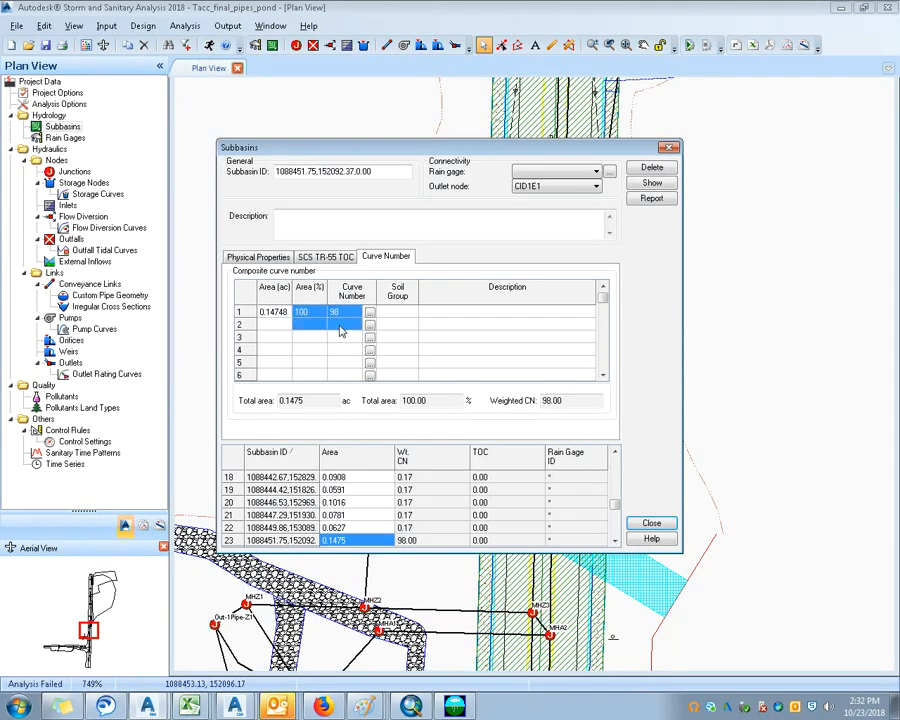
pyautogui.scroll(6, 614, 503)
pyautogui.click(365, 483)
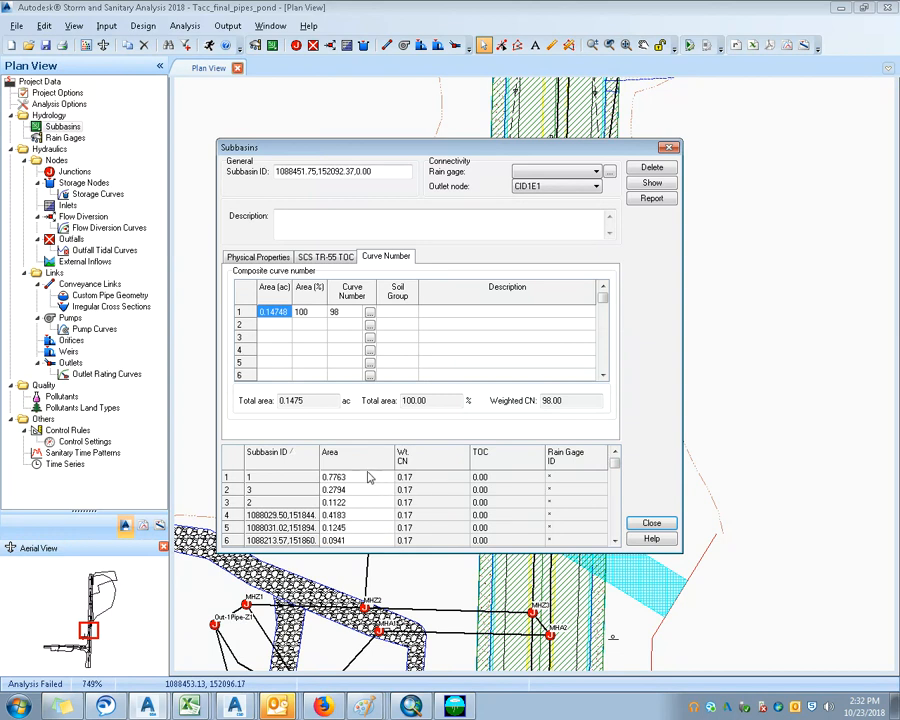
pyautogui.click(276, 326)
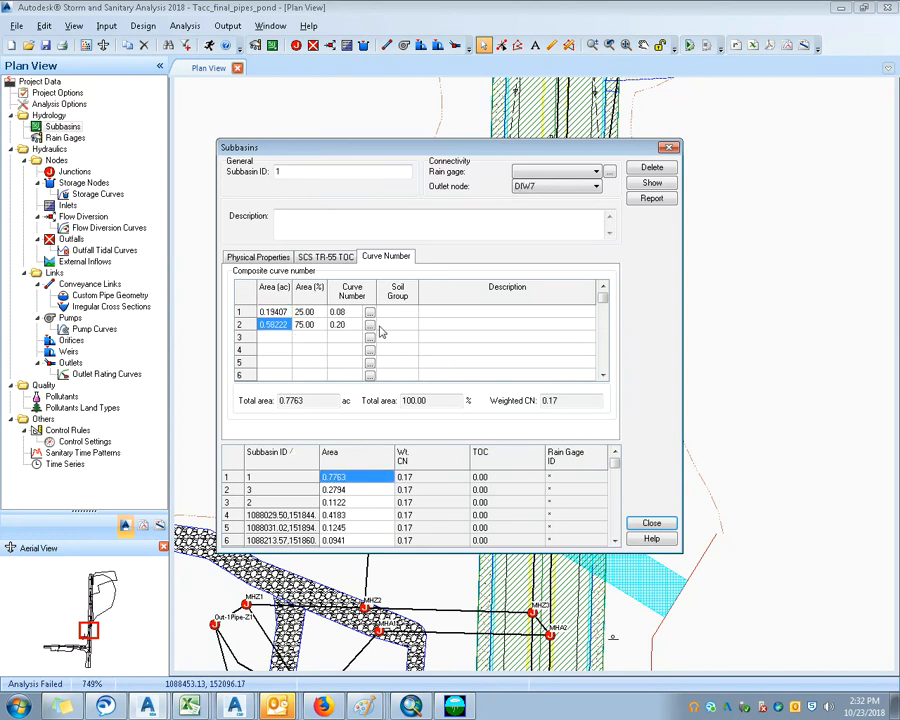
pyautogui.press('Delete')
pyautogui.press('Right')
pyautogui.press('Up')
pyautogui.hotkey('ctrl', 'v')
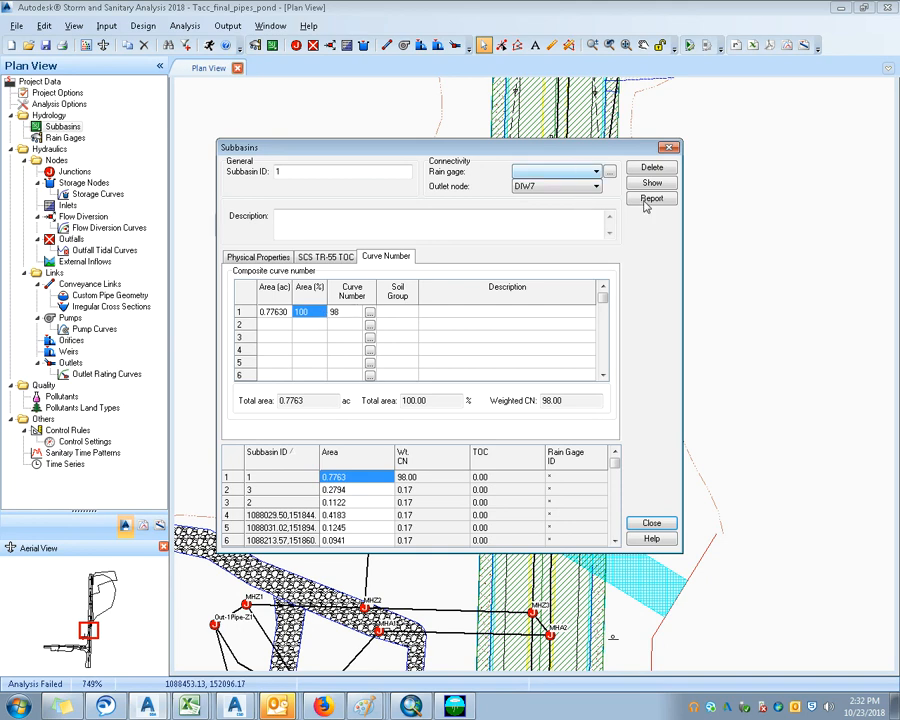
pyautogui.click(352, 490)
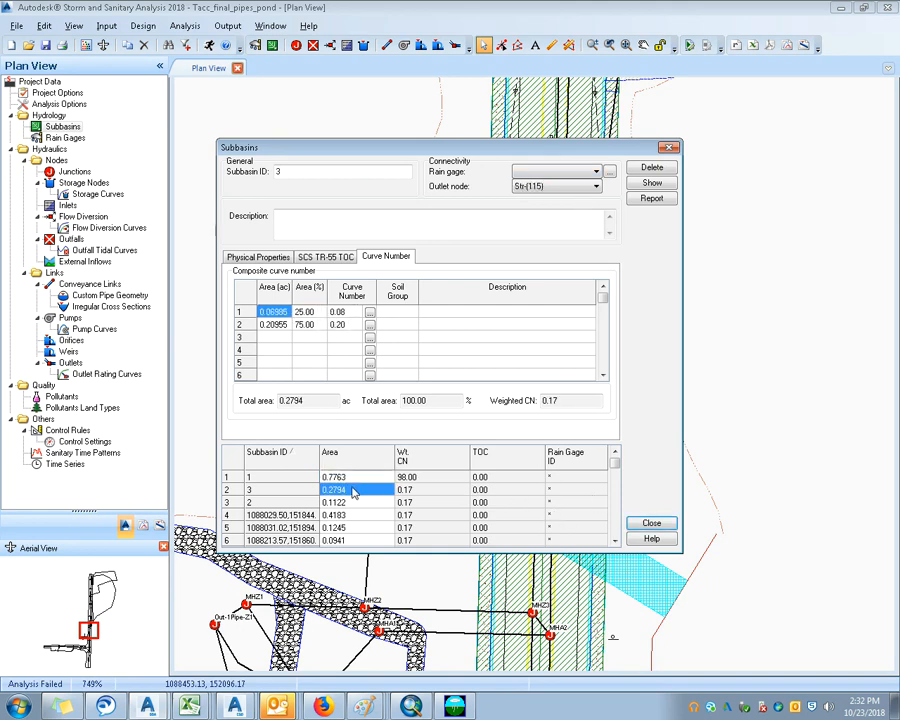
pyautogui.press('Down')
pyautogui.click(672, 150)
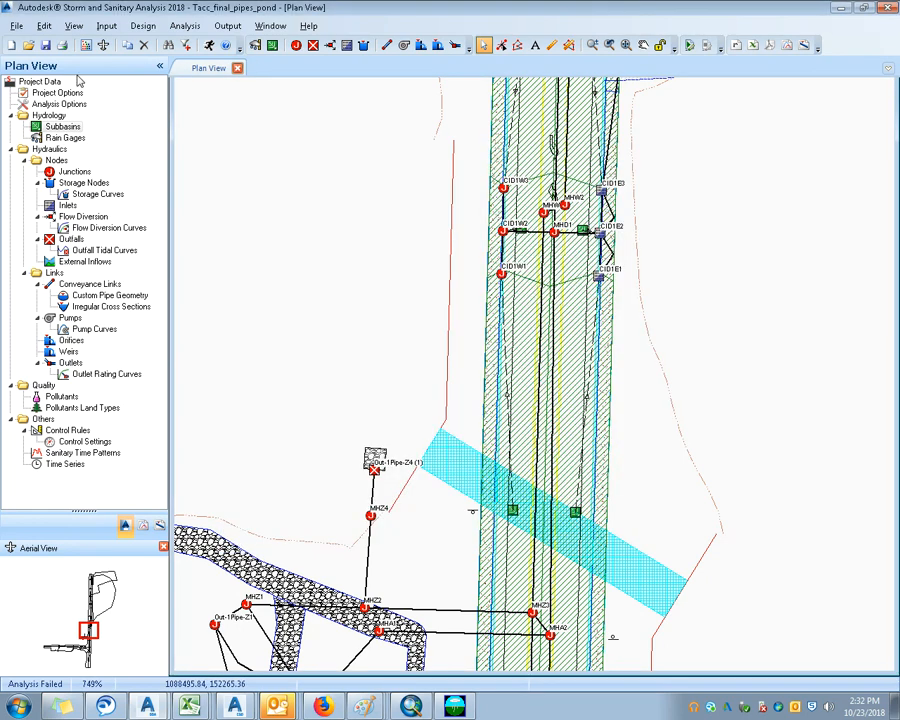
# Step: Open the project Tacc_final_pipes_pond_inlets and display its drainage network in plan
pyautogui.click(29, 46)
pyautogui.click(458, 400)
pyautogui.click(334, 328)
pyautogui.doubleClick(334, 328)
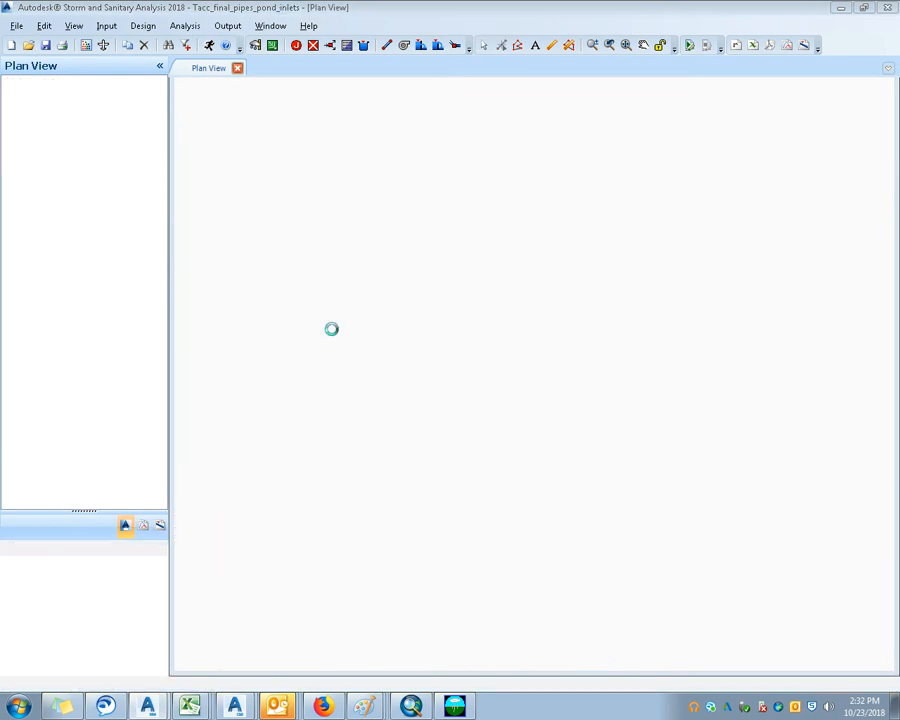
pyautogui.click(520, 400)
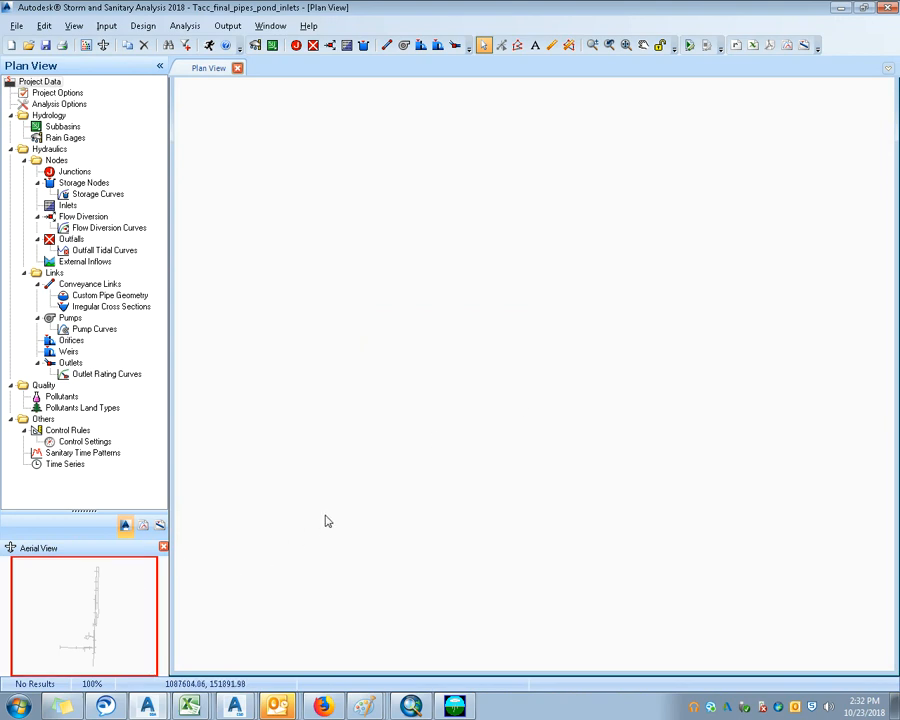
pyautogui.rightClick(361, 456)
pyautogui.click(425, 537)
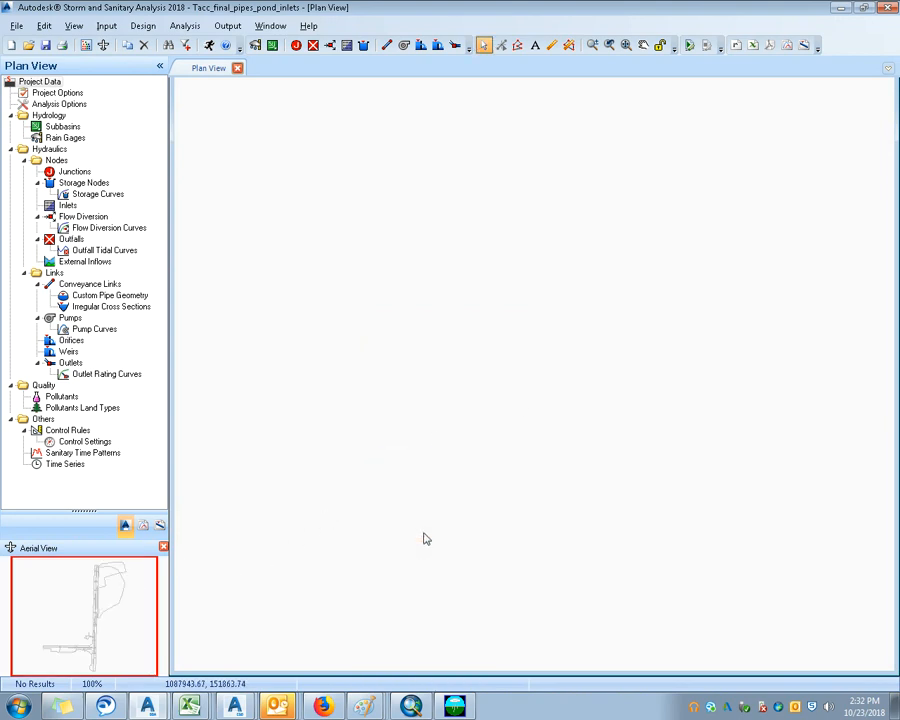
pyautogui.scroll(-1, 402, 499)
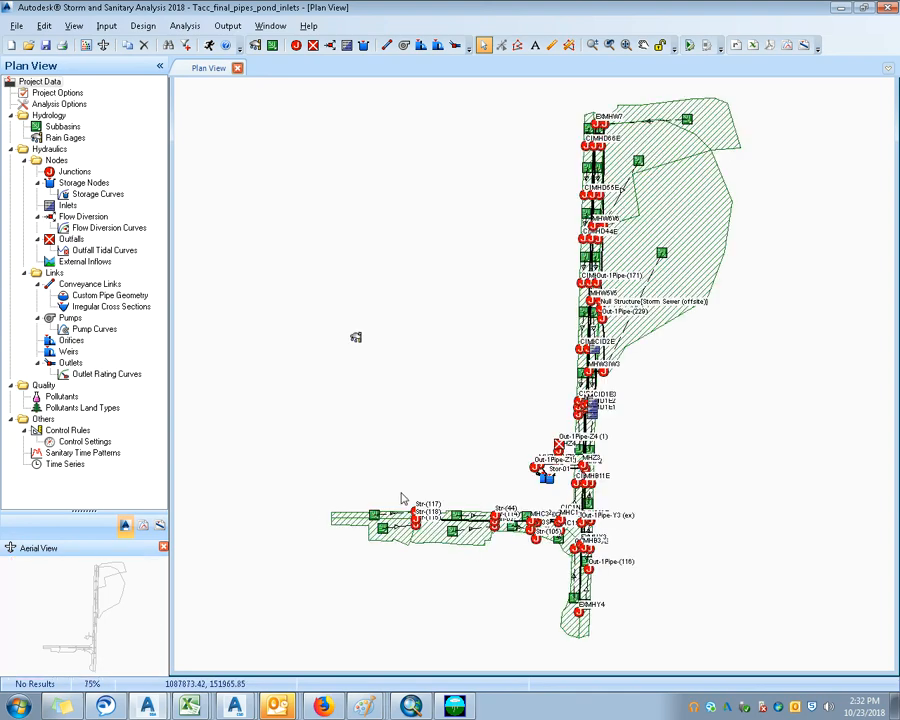
pyautogui.scroll(1, 609, 490)
pyautogui.scroll(2, 590, 472)
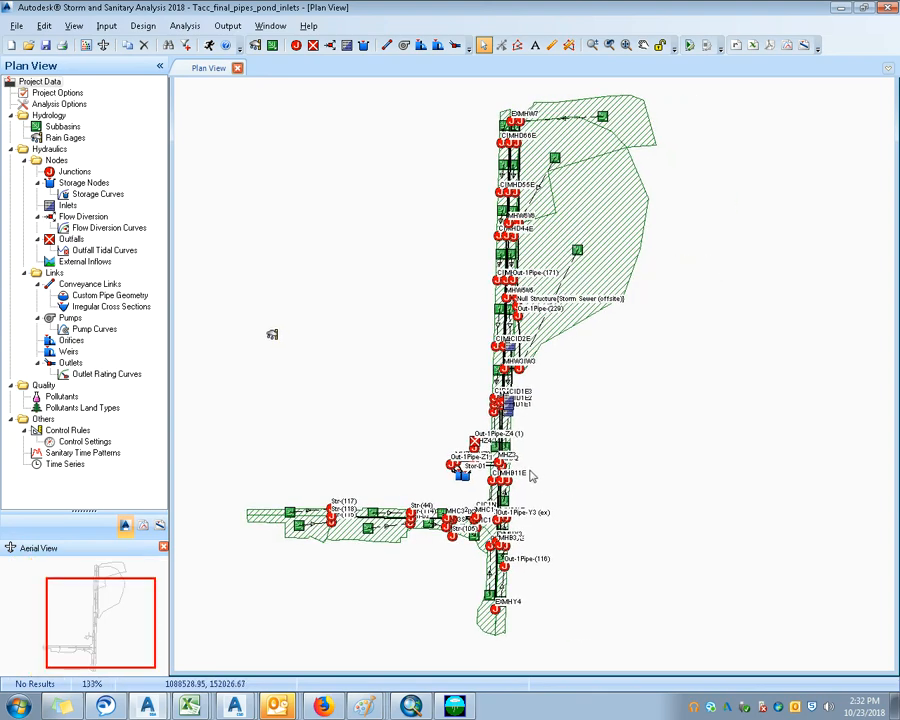
pyautogui.scroll(1, 526, 472)
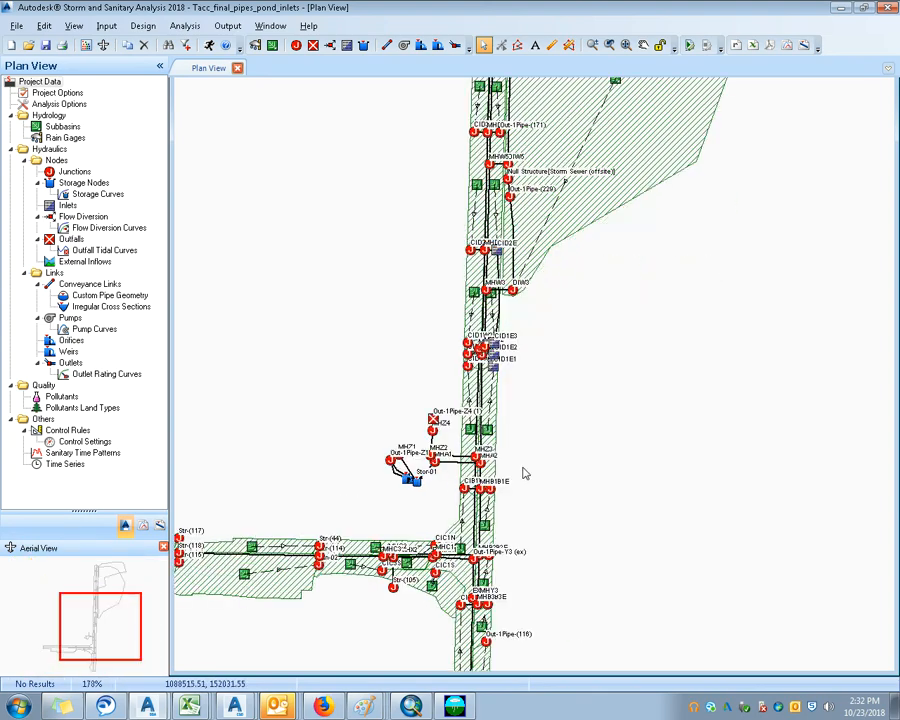
pyautogui.scroll(1, 497, 452)
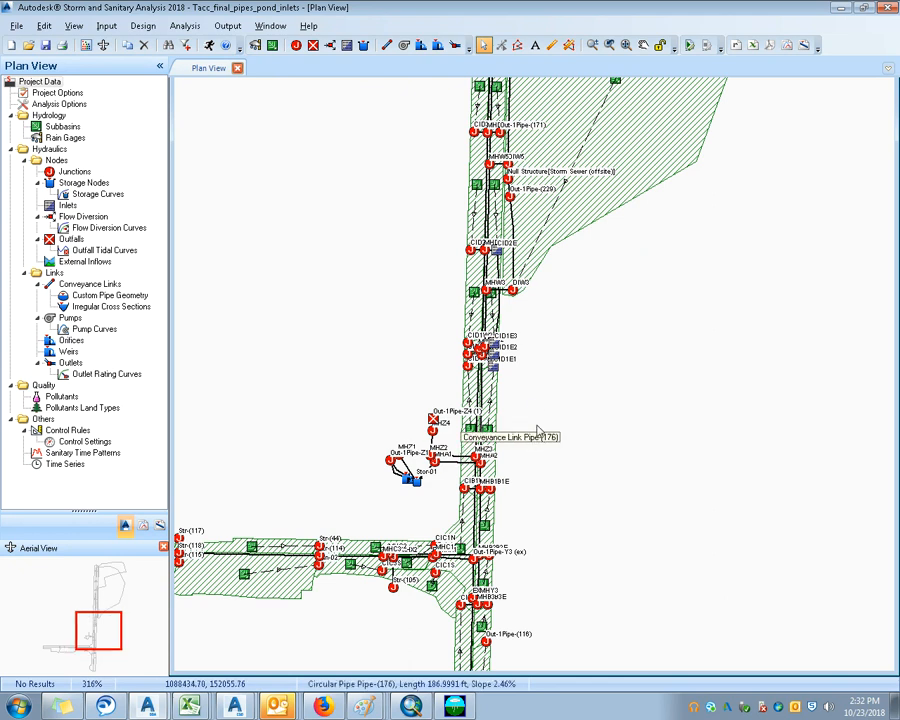
# Step: Run the analysis on this project and review the error messages in its output report
pyautogui.click(209, 48)
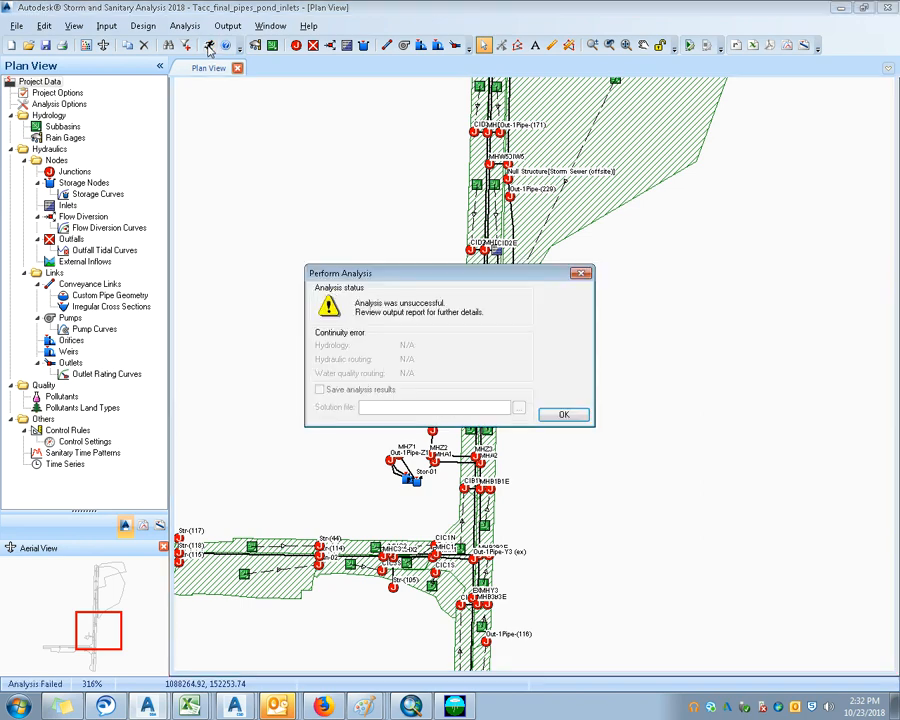
pyautogui.click(564, 415)
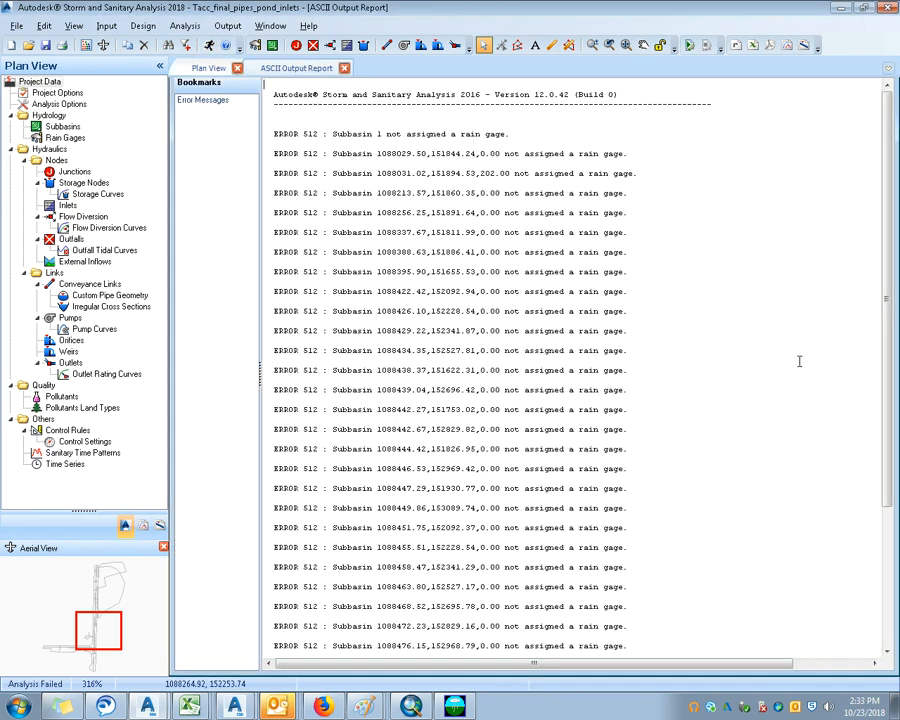
pyautogui.scroll(-5, 860, 340)
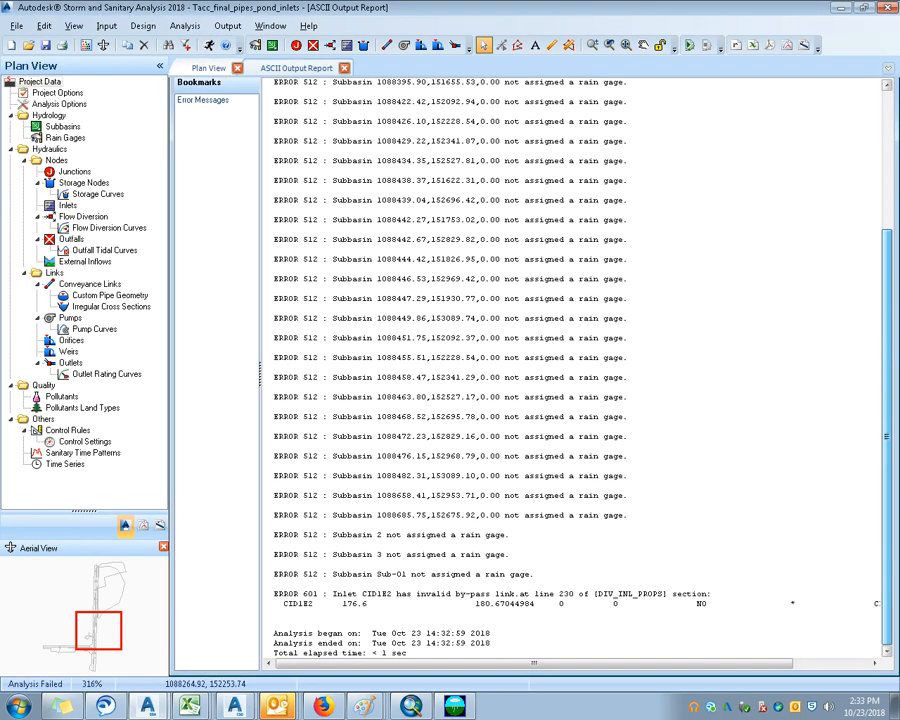
pyautogui.scroll(5, 767, 195)
pyautogui.click(344, 68)
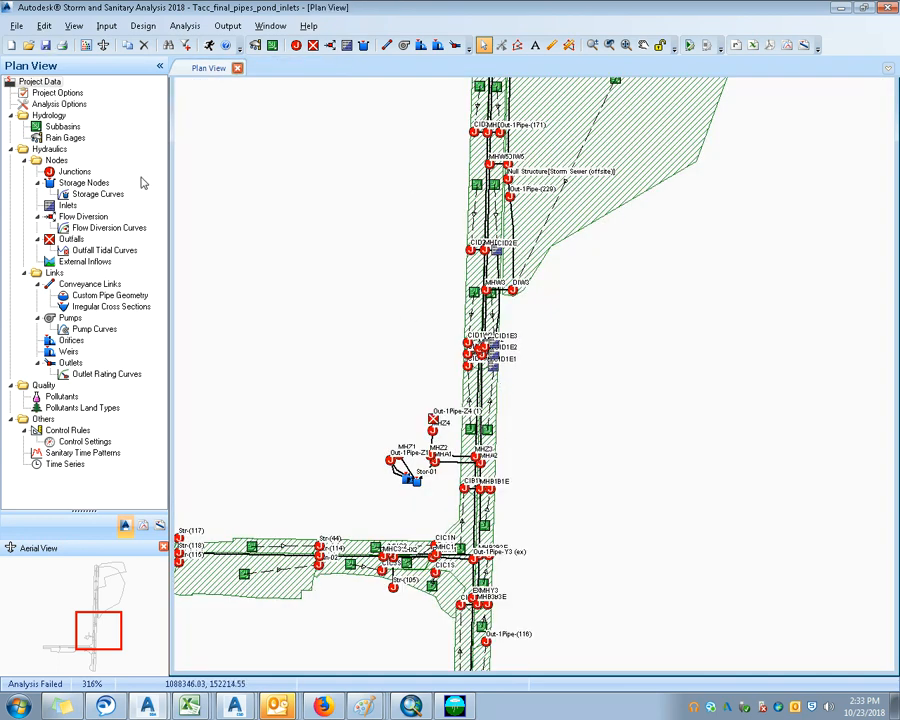
# Step: Review the project's general options and set the single storm analysis to use the 10 Yr rainfall time series
pyautogui.doubleClick(57, 92)
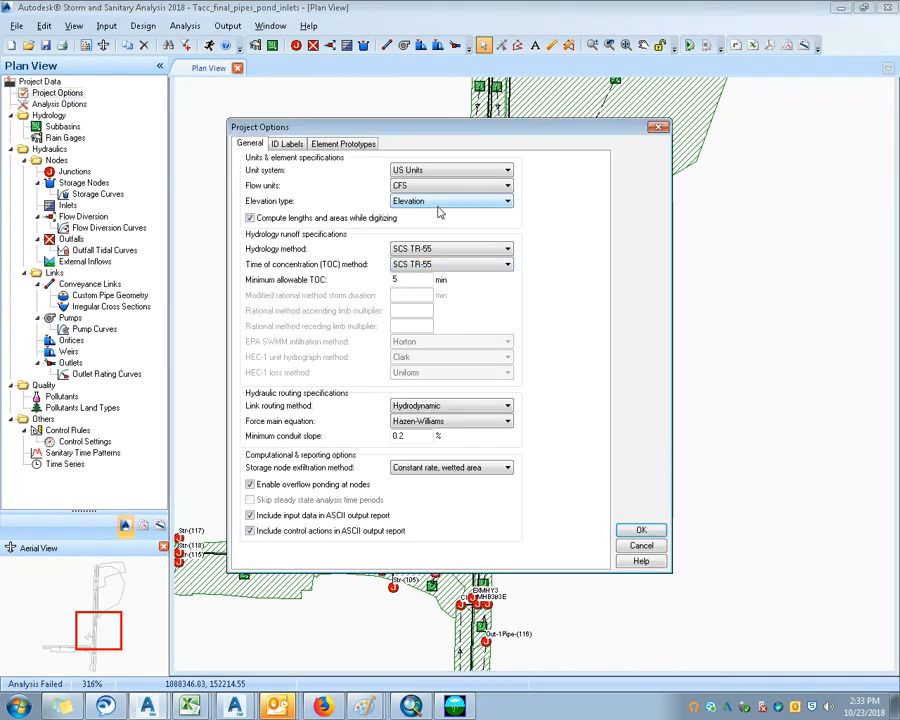
pyautogui.click(659, 128)
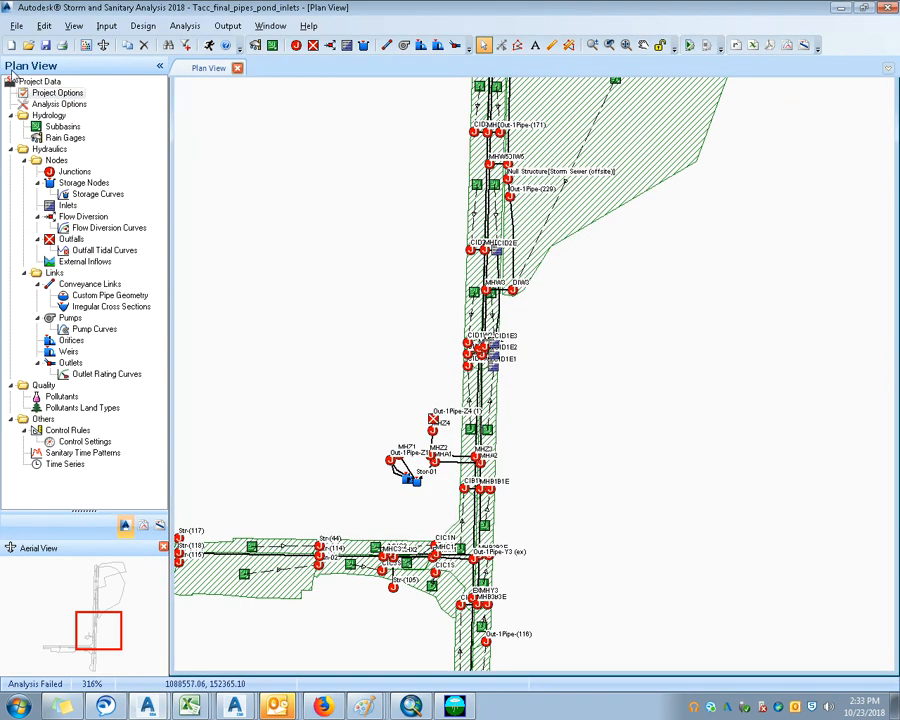
pyautogui.doubleClick(58, 105)
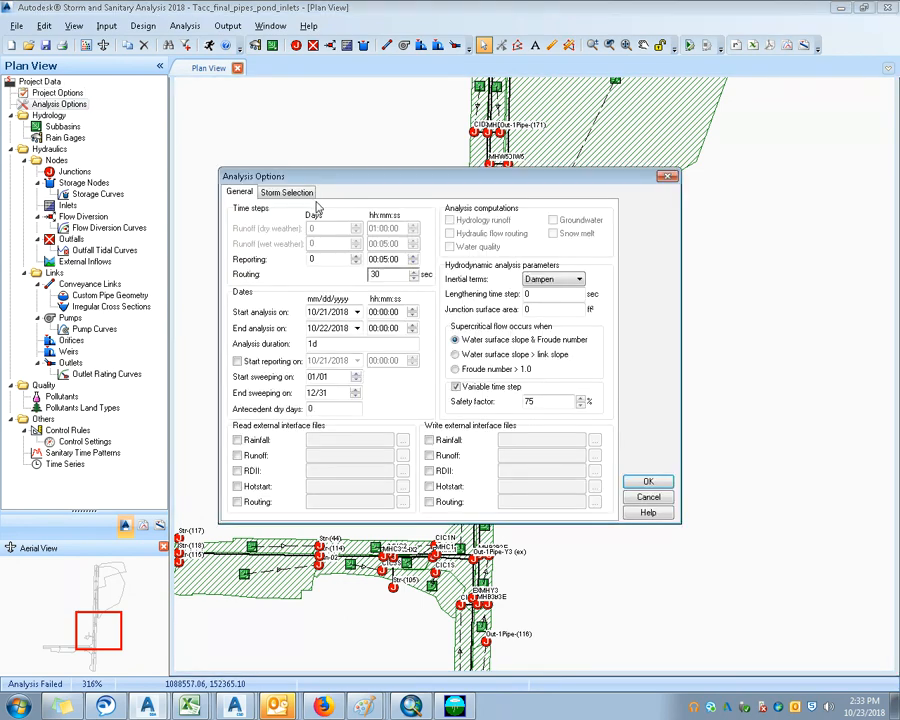
pyautogui.click(308, 193)
pyautogui.click(272, 236)
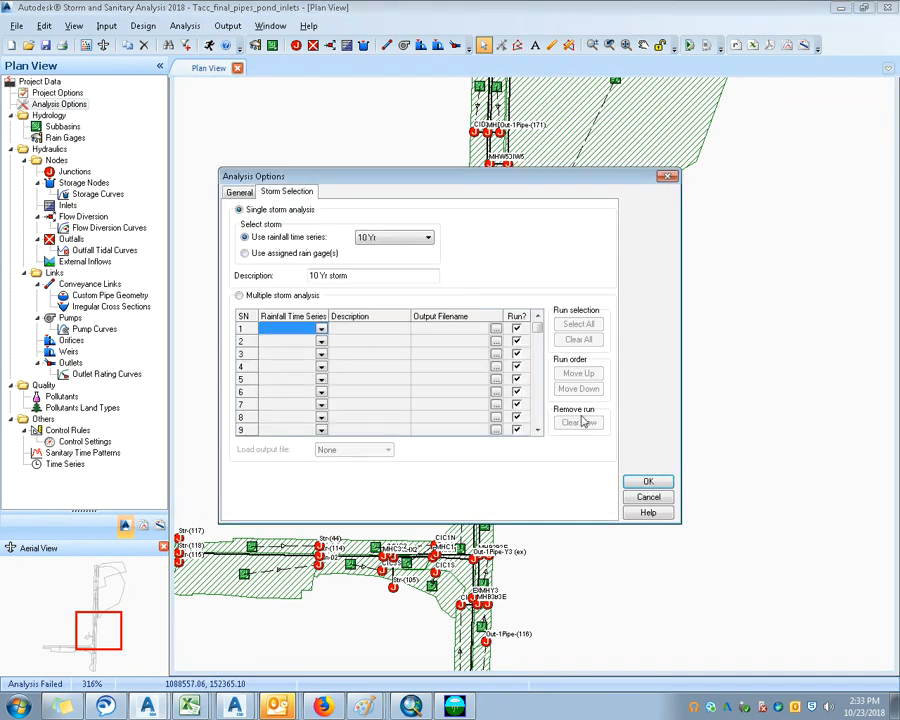
pyautogui.click(648, 481)
# Step: Set the location of inlet CID1E2 to On Sag
pyautogui.scroll(3, 505, 358)
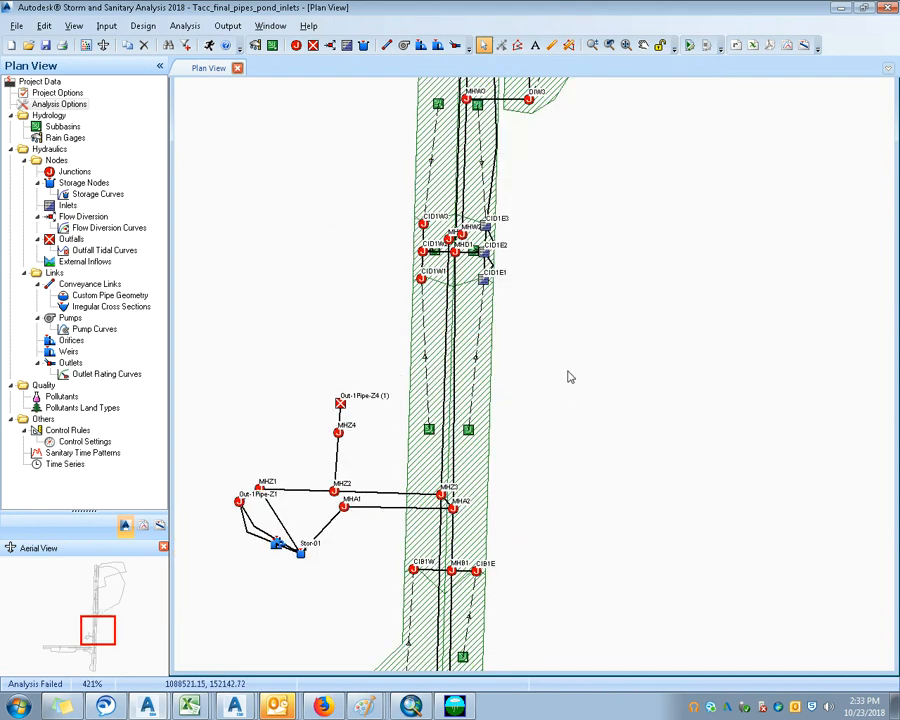
pyautogui.scroll(3, 580, 415)
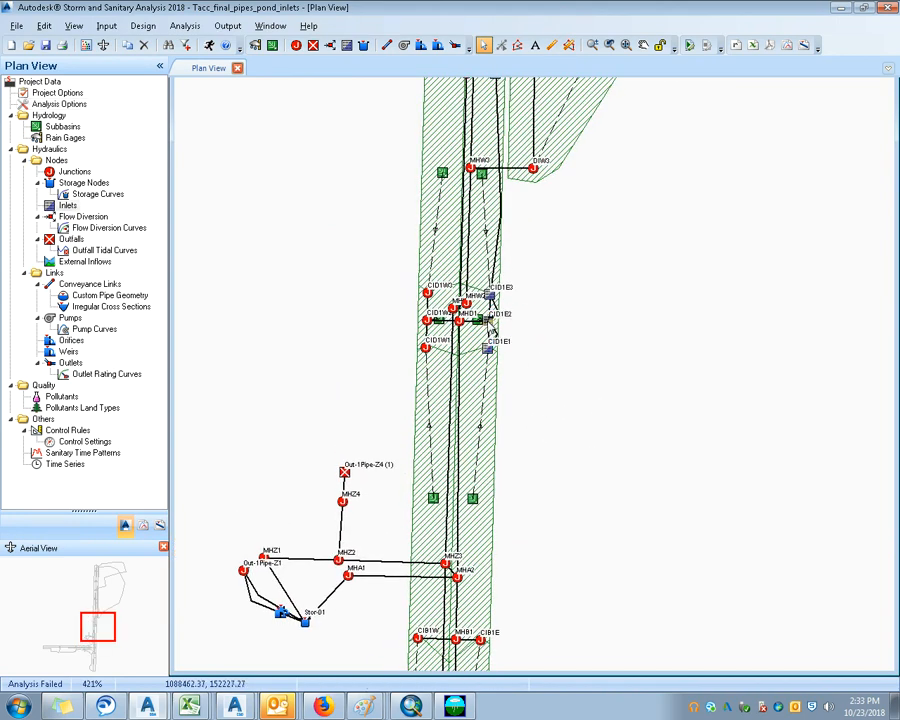
pyautogui.doubleClick(488, 324)
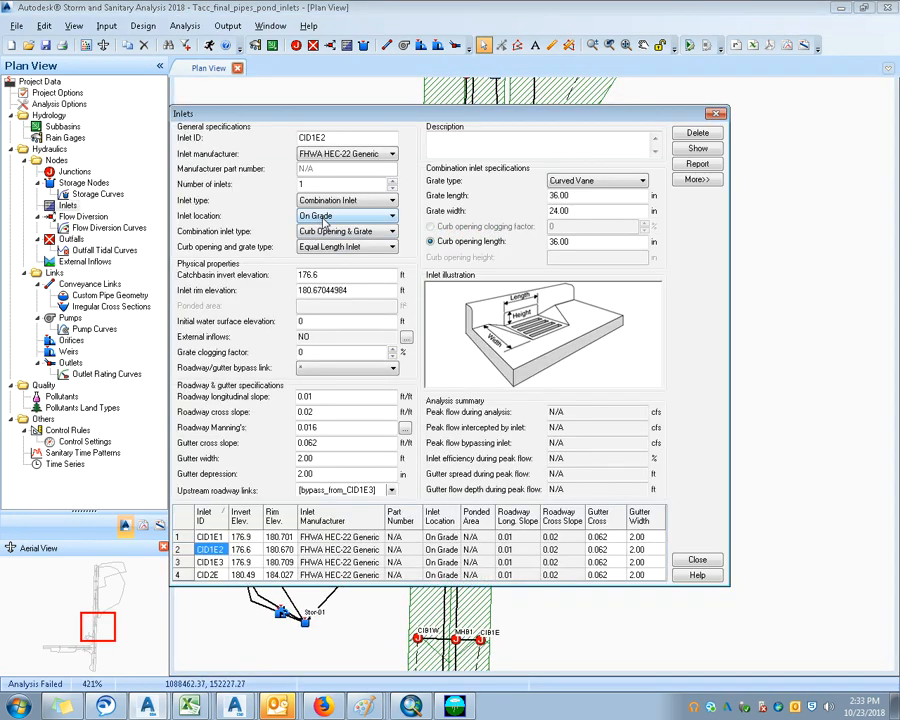
pyautogui.click(325, 216)
pyautogui.click(330, 242)
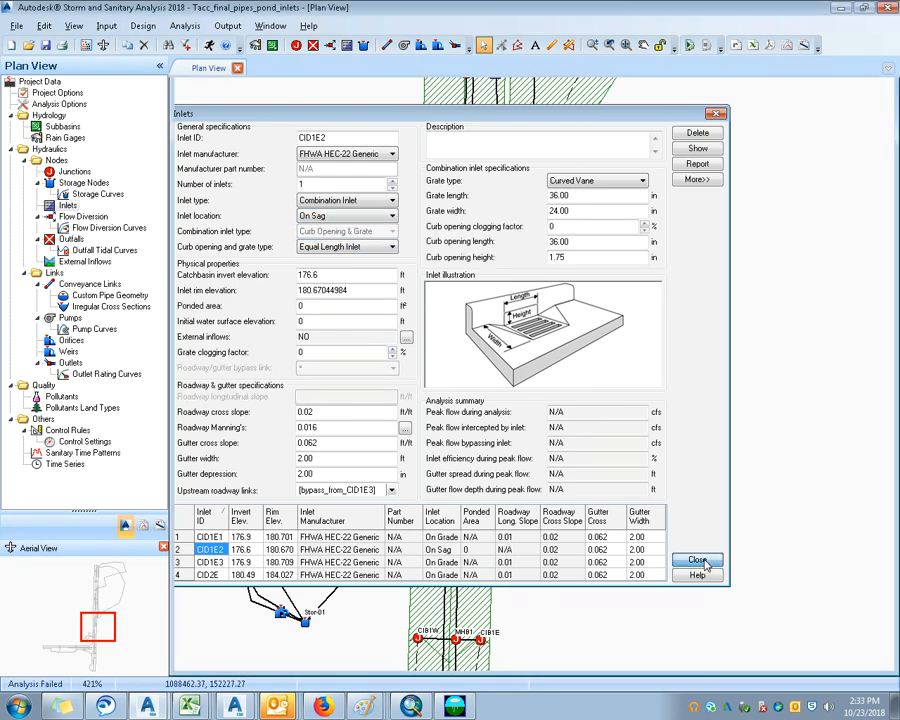
pyautogui.click(697, 560)
# Step: Check the rain data format, interval and time series assigned to the project's rain gage
pyautogui.scroll(3, 341, 227)
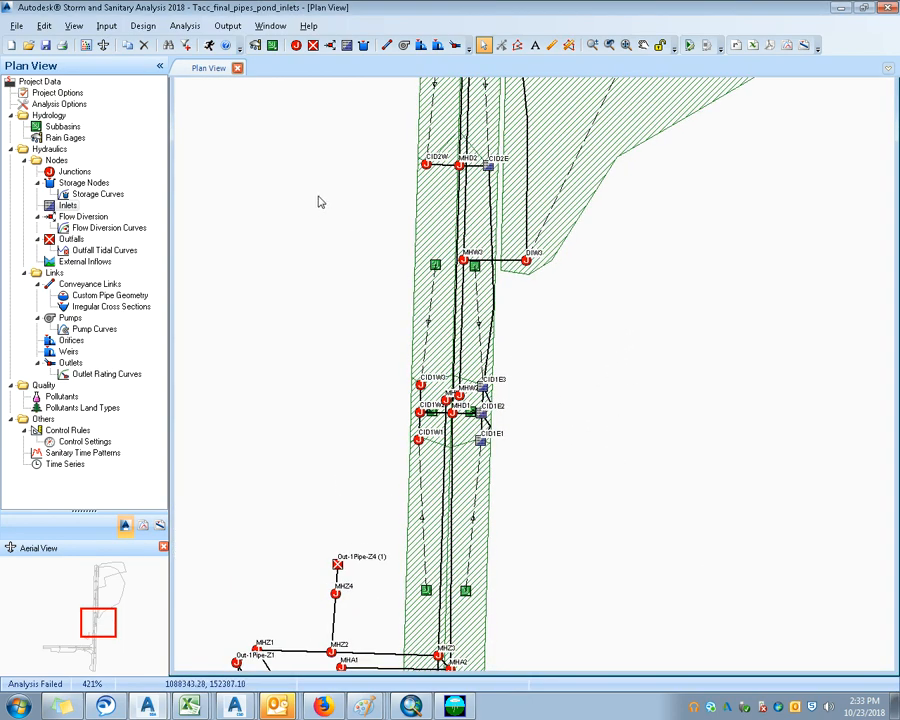
pyautogui.moveTo(338, 252); pyautogui.dragTo(359, 464)
pyautogui.scroll(-1, 354, 301)
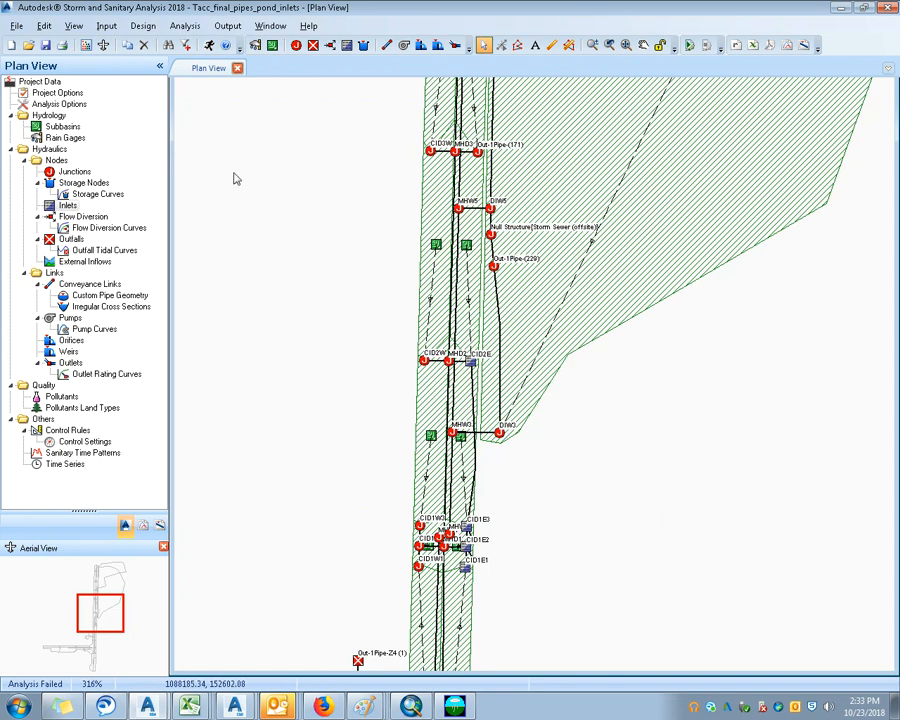
pyautogui.moveTo(420, 260); pyautogui.dragTo(422, 336)
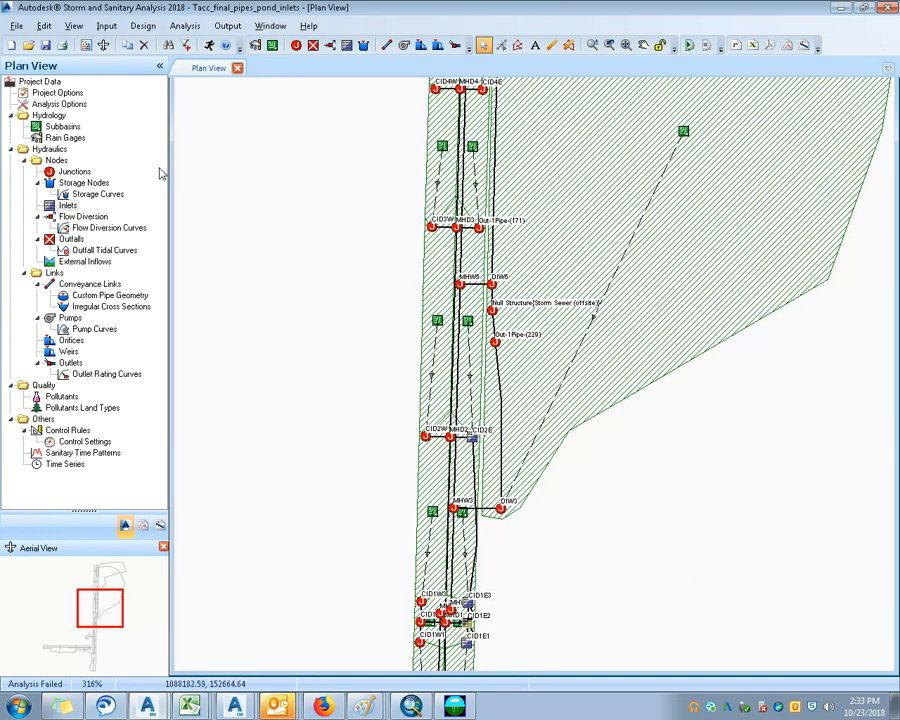
pyautogui.doubleClick(62, 139)
pyautogui.click(507, 401)
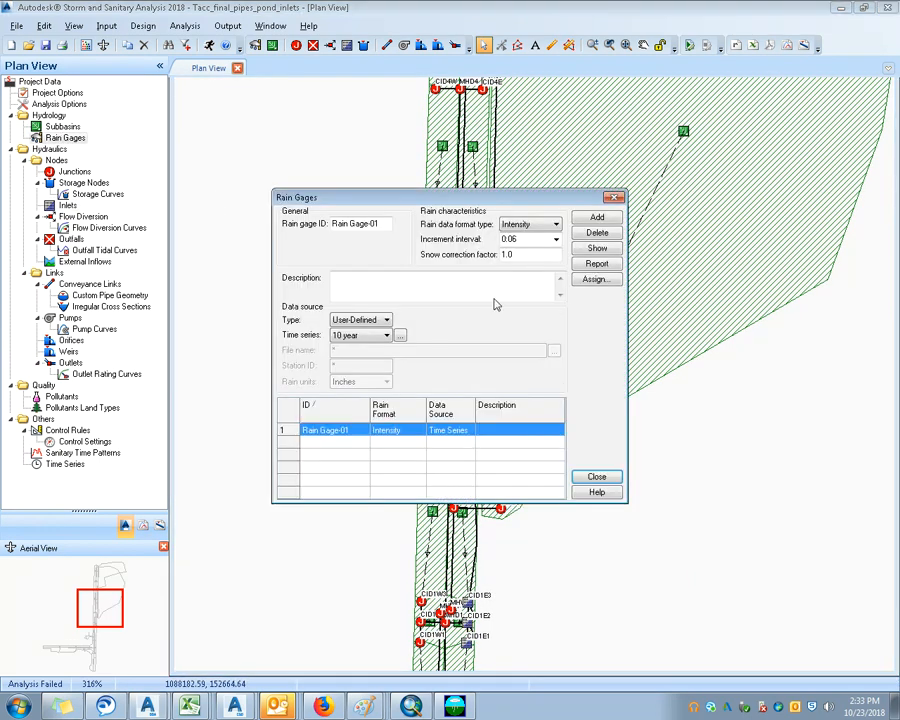
pyautogui.click(614, 197)
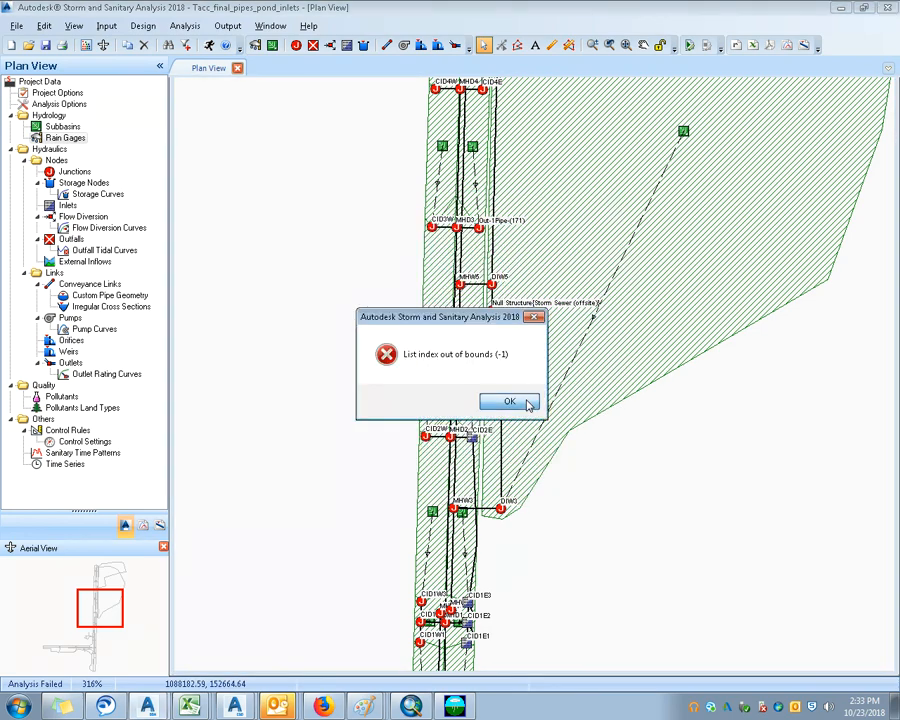
pyautogui.click(510, 400)
pyautogui.scroll(1, 650, 445)
pyautogui.scroll(1, 590, 400)
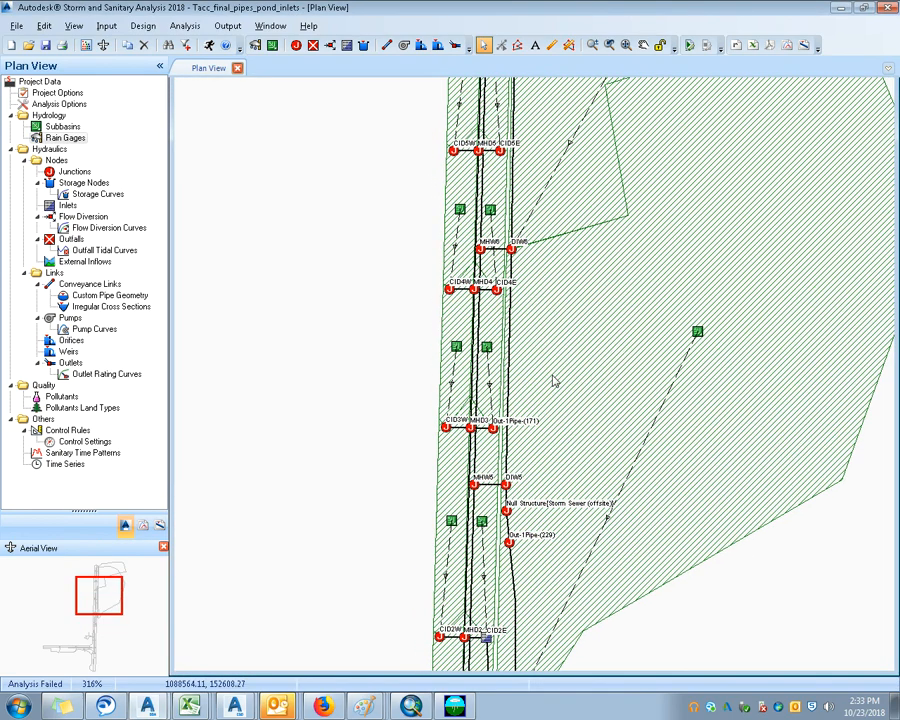
# Step: Set the project's hydrology method to Santa Barbara UH
pyautogui.doubleClick(55, 92)
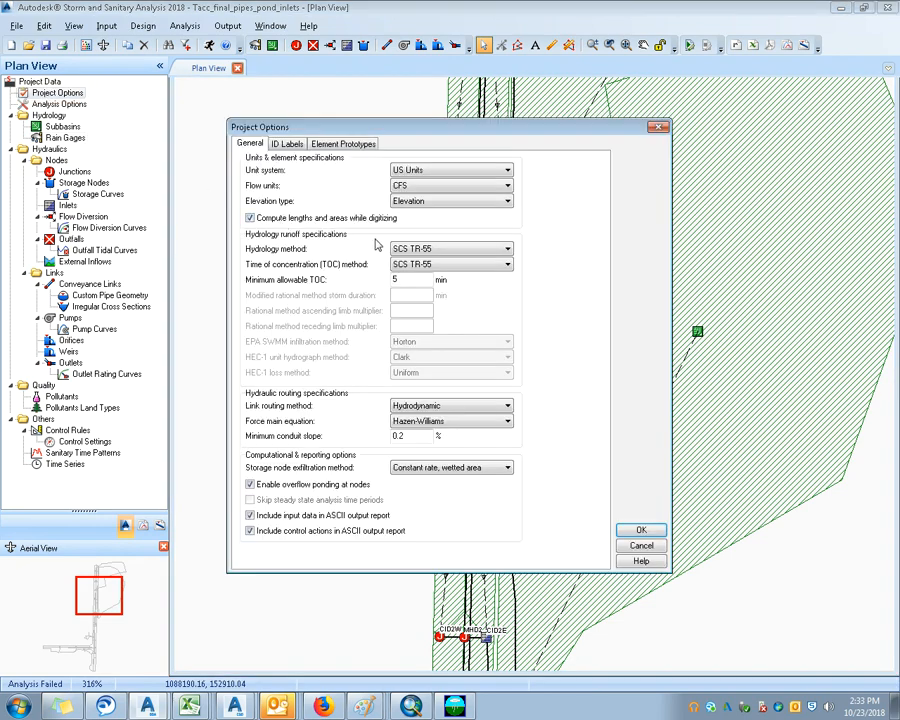
pyautogui.click(450, 249)
pyautogui.click(449, 290)
pyautogui.click(643, 529)
# Step: Run the drainage analysis with the current hydrology method and close the analysis status report
pyautogui.rightClick(544, 217)
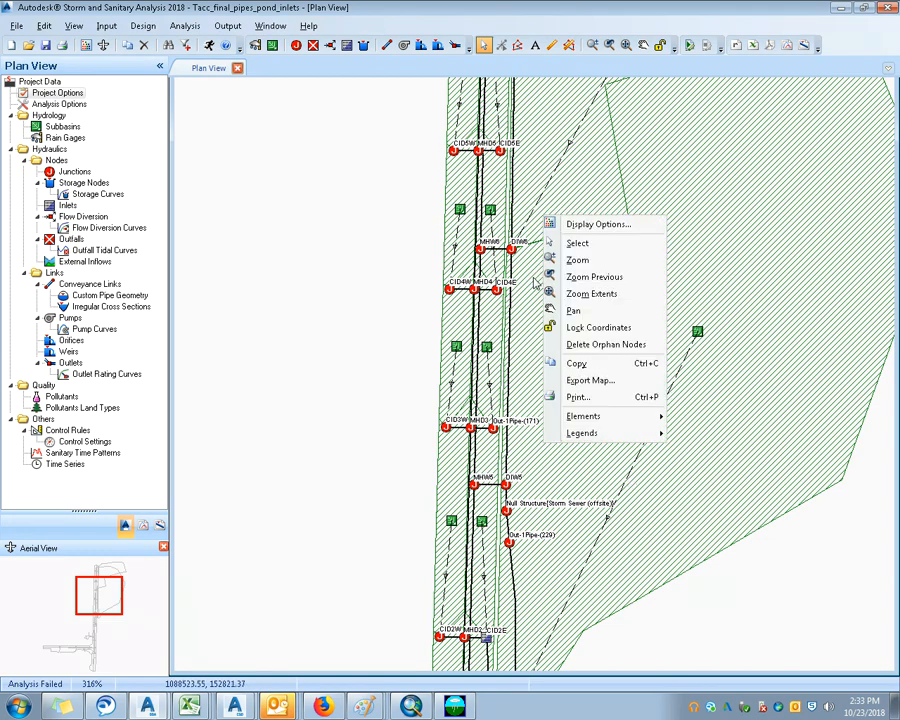
pyautogui.click(390, 198)
pyautogui.click(209, 45)
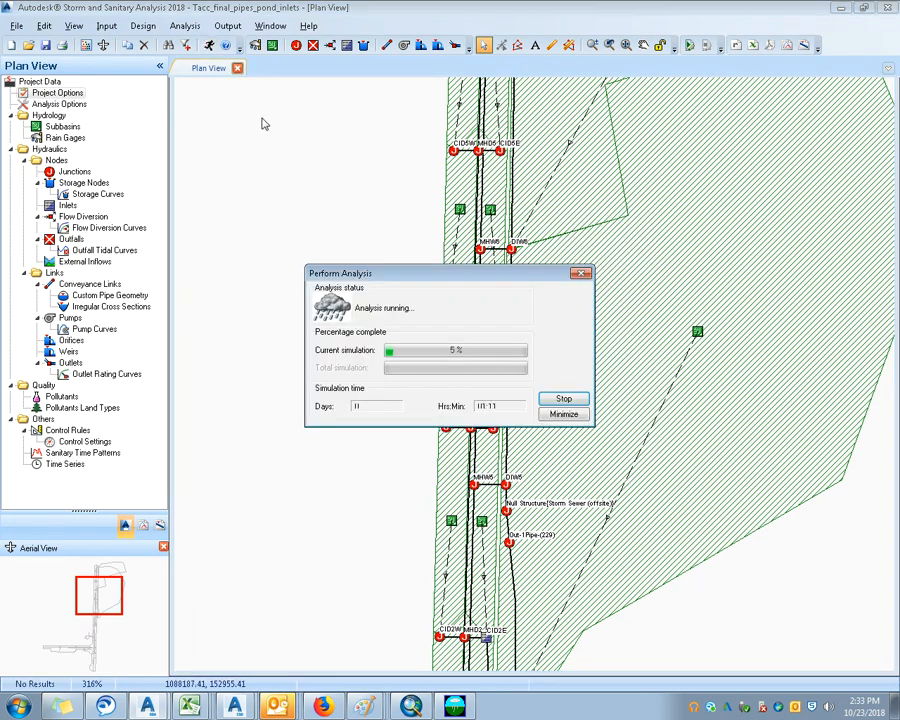
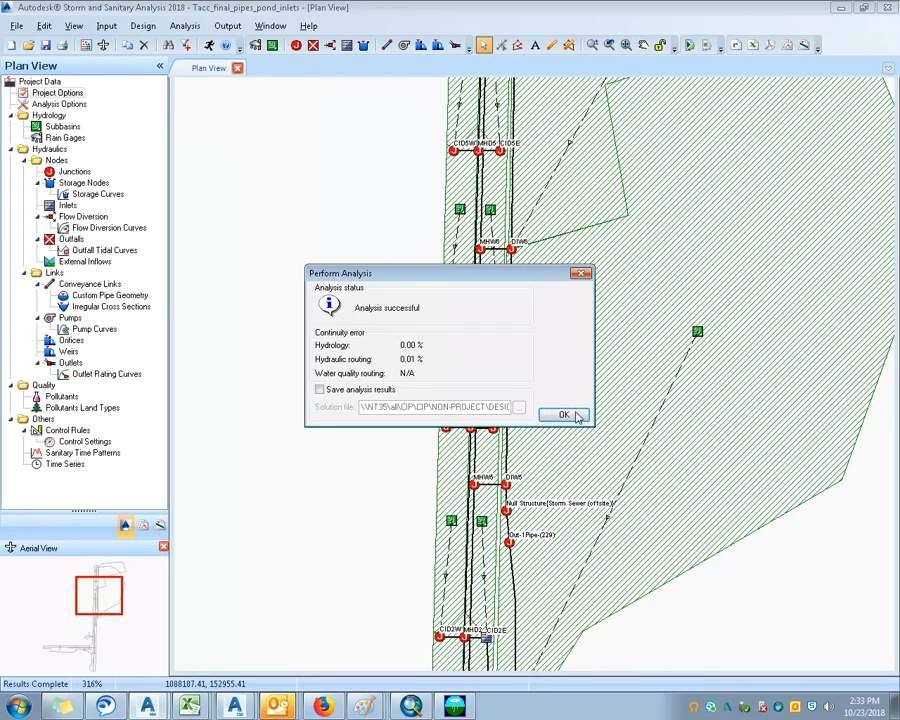
pyautogui.click(566, 414)
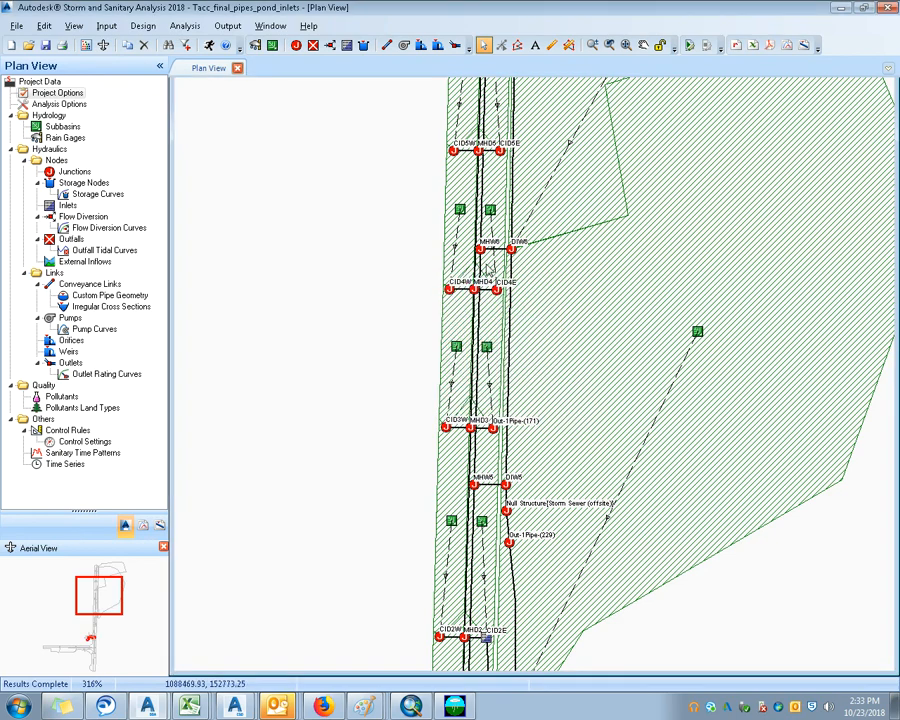
# Step: Inspect the physical properties and TR-55 time of concentration of the subbasin draining to CID4W, and review the hydrology method in the project options
pyautogui.doubleClick(460, 214)
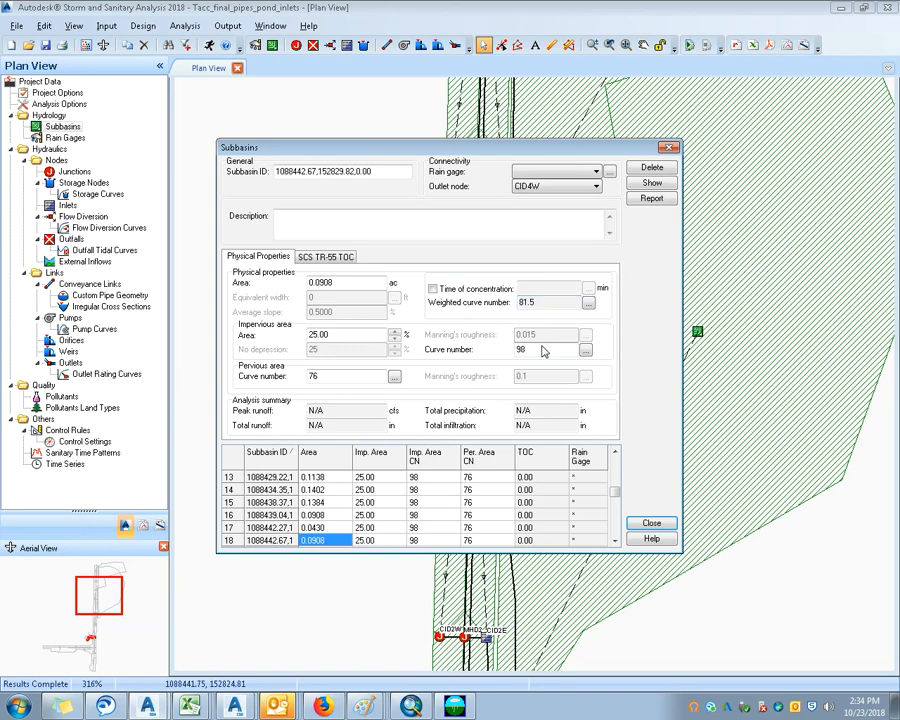
pyautogui.click(322, 258)
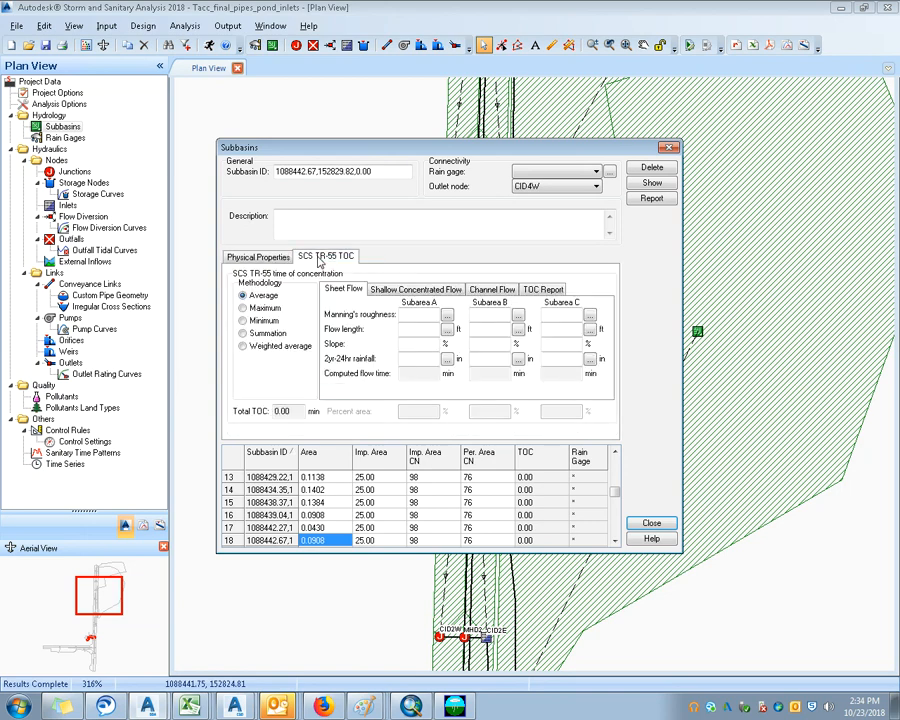
pyautogui.click(258, 257)
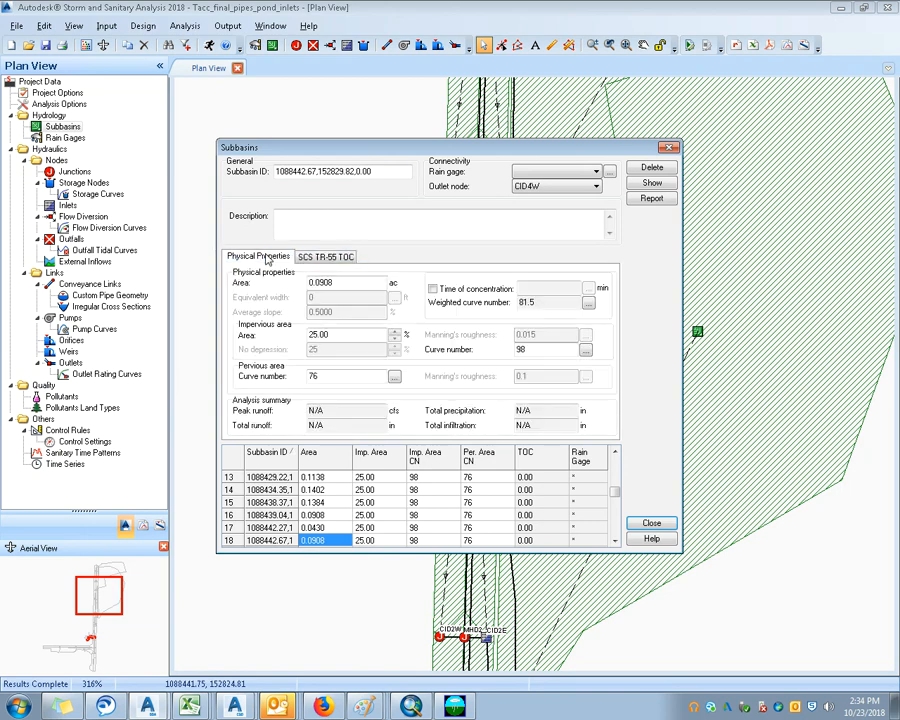
pyautogui.click(669, 148)
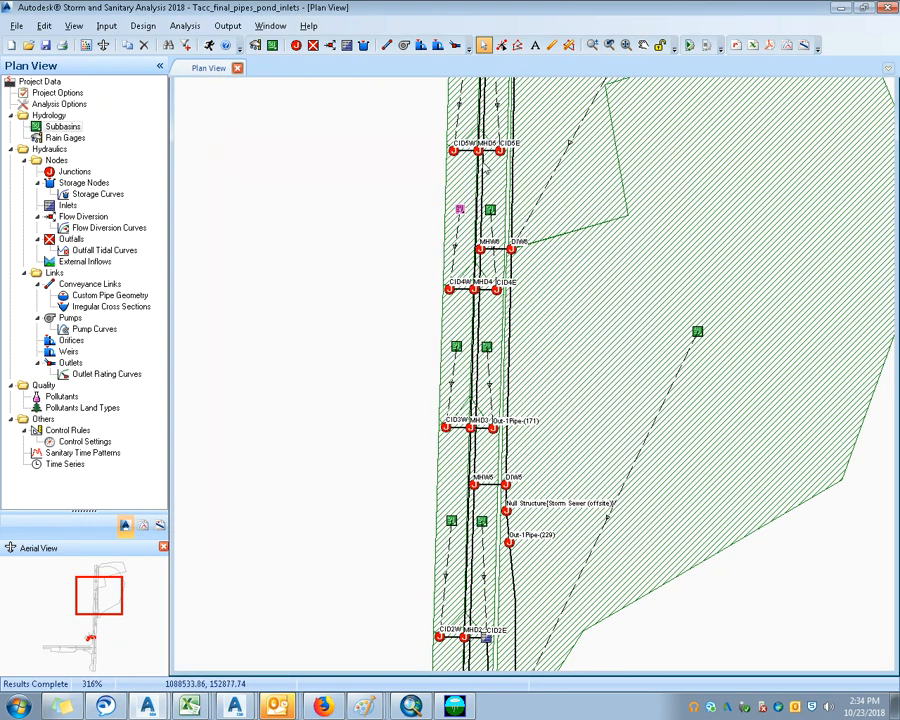
pyautogui.doubleClick(47, 134)
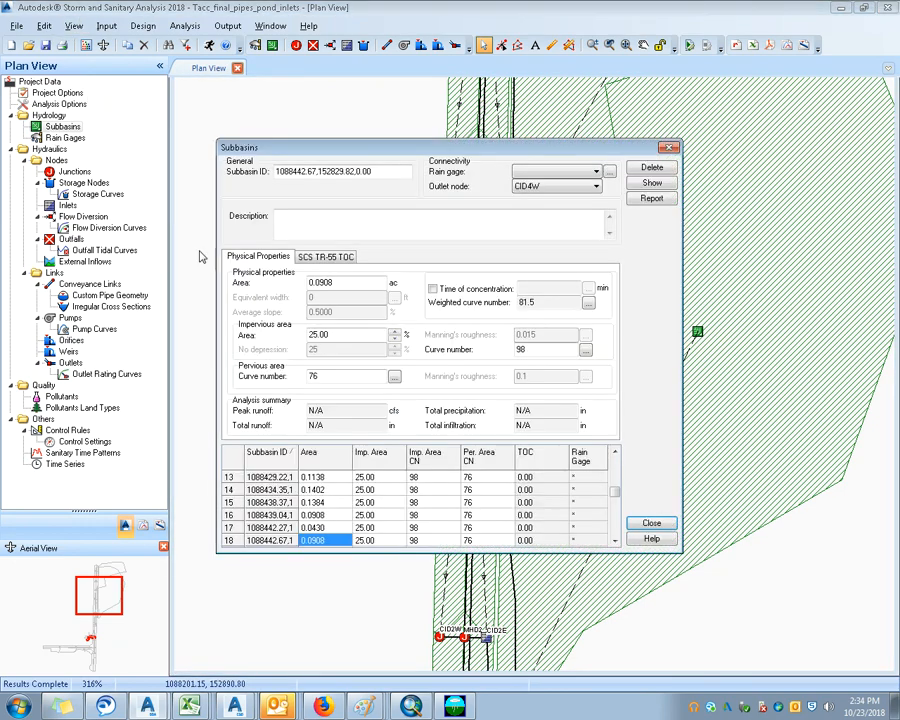
pyautogui.click(645, 176)
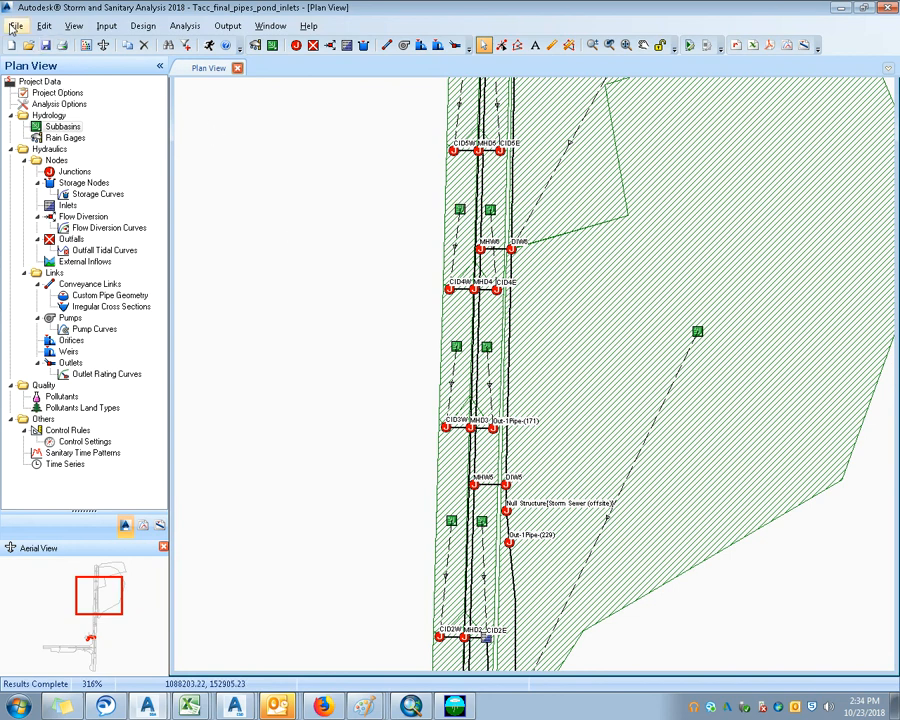
pyautogui.click(46, 94)
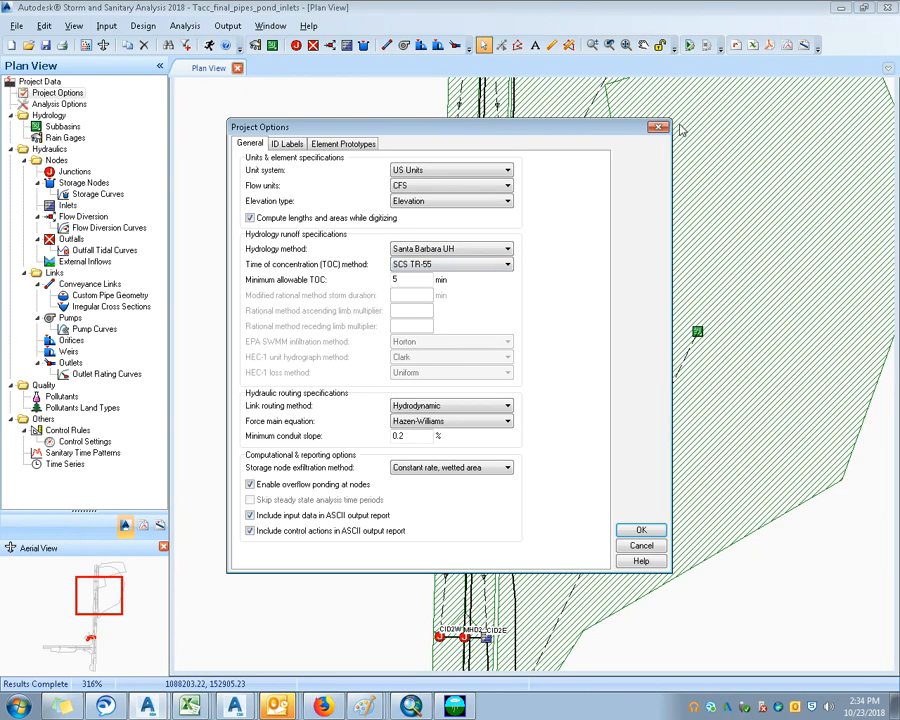
pyautogui.click(660, 129)
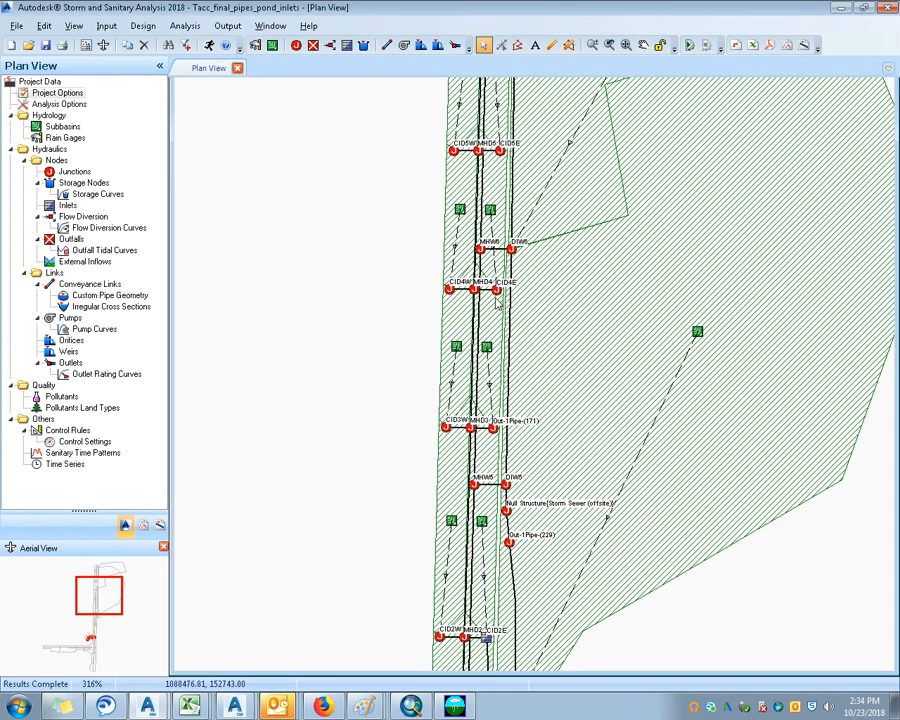
# Step: Start a profile plot at outfall Out-1Pipe-Z4 (1) and extend its path through MHZ2 to MHZ1
pyautogui.scroll(-1, 378, 317)
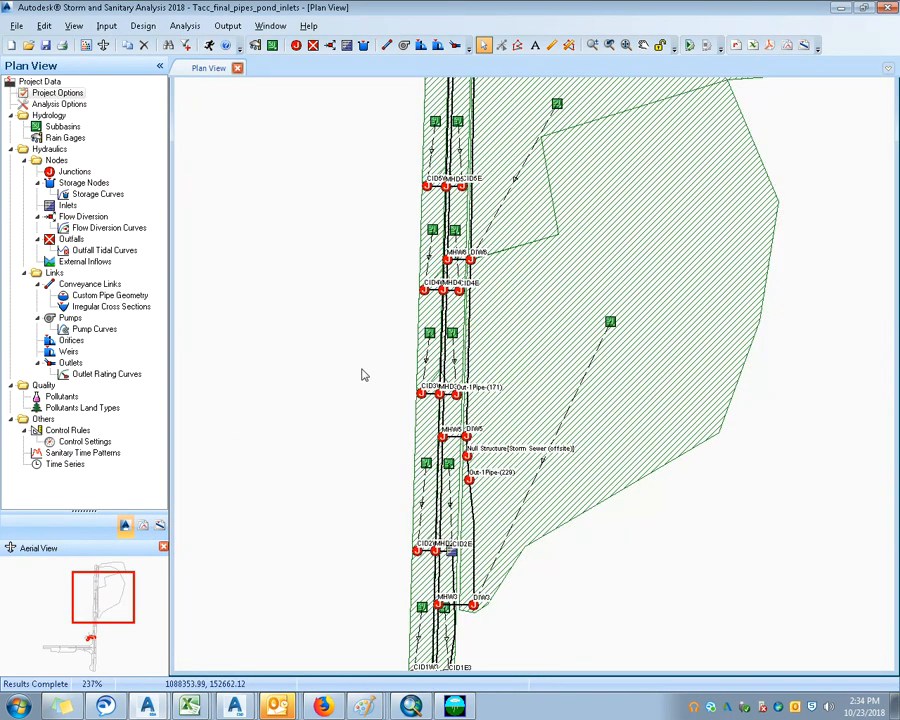
pyautogui.moveTo(443, 266); pyautogui.dragTo(460, 151)
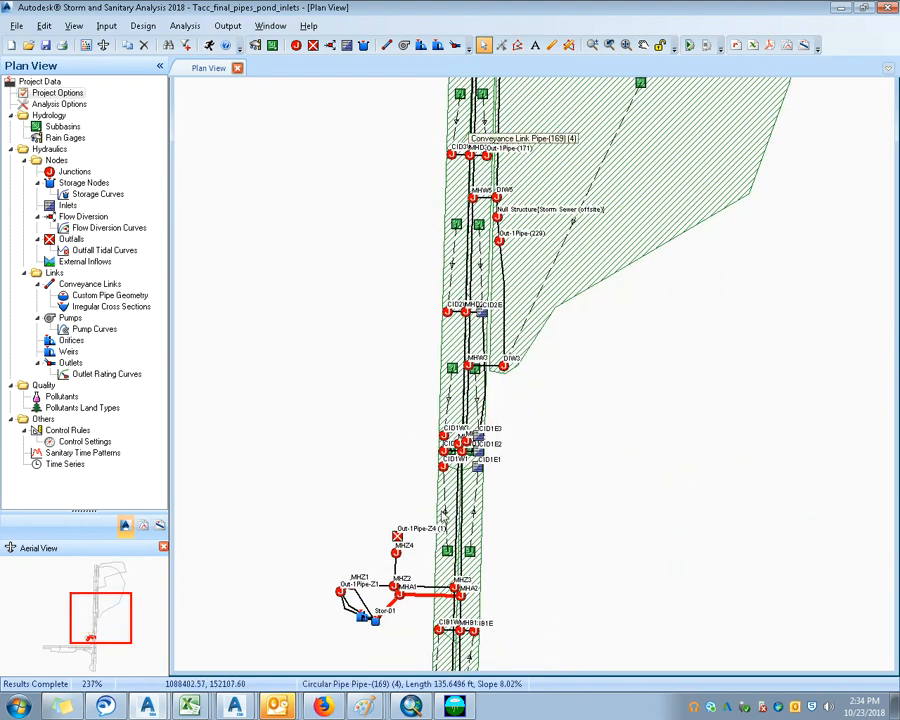
pyautogui.moveTo(431, 567); pyautogui.dragTo(432, 554)
pyautogui.scroll(2, 432, 558)
pyautogui.moveTo(446, 510); pyautogui.dragTo(450, 388)
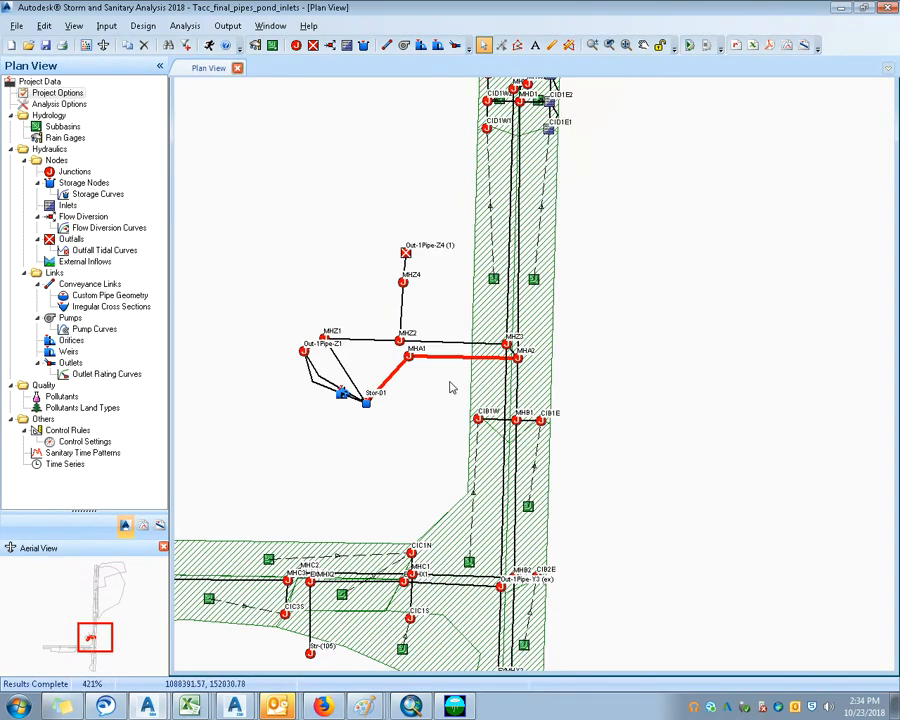
pyautogui.scroll(-2, 395, 376)
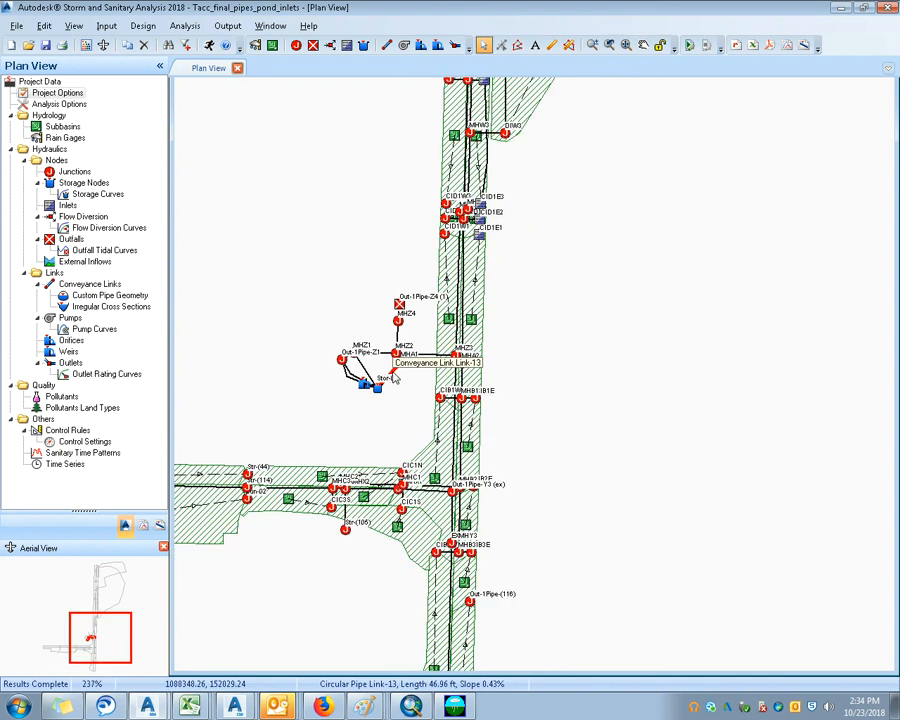
pyautogui.scroll(2, 394, 377)
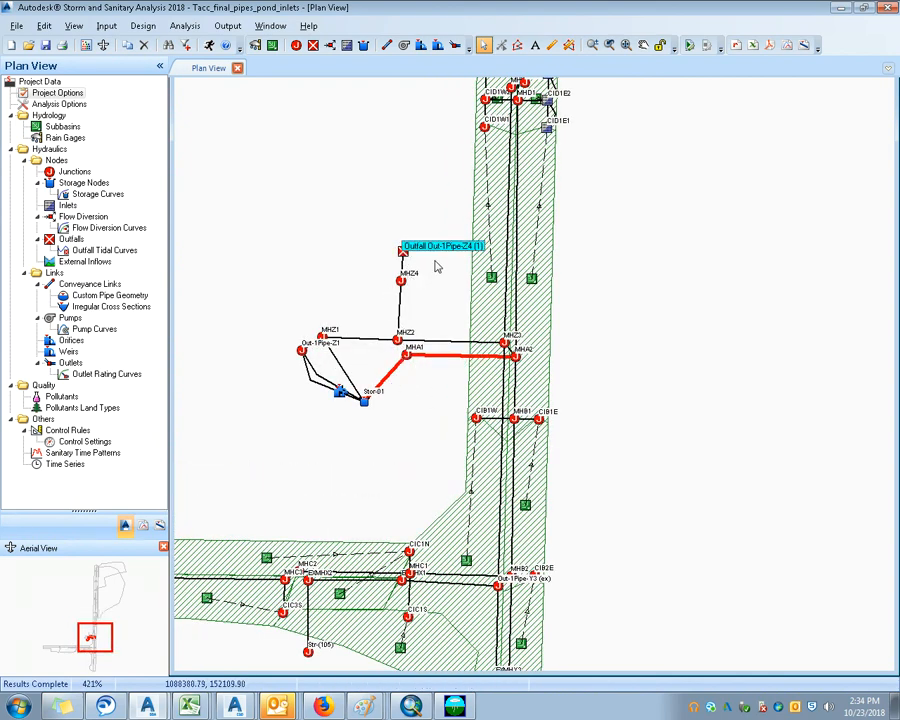
pyautogui.rightClick(402, 251)
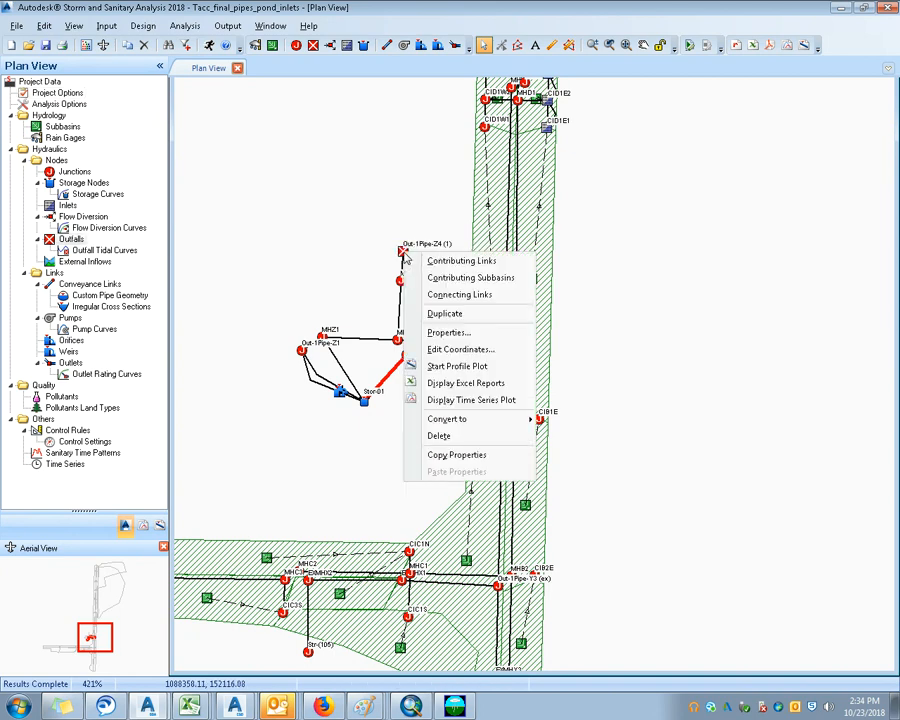
pyautogui.click(457, 367)
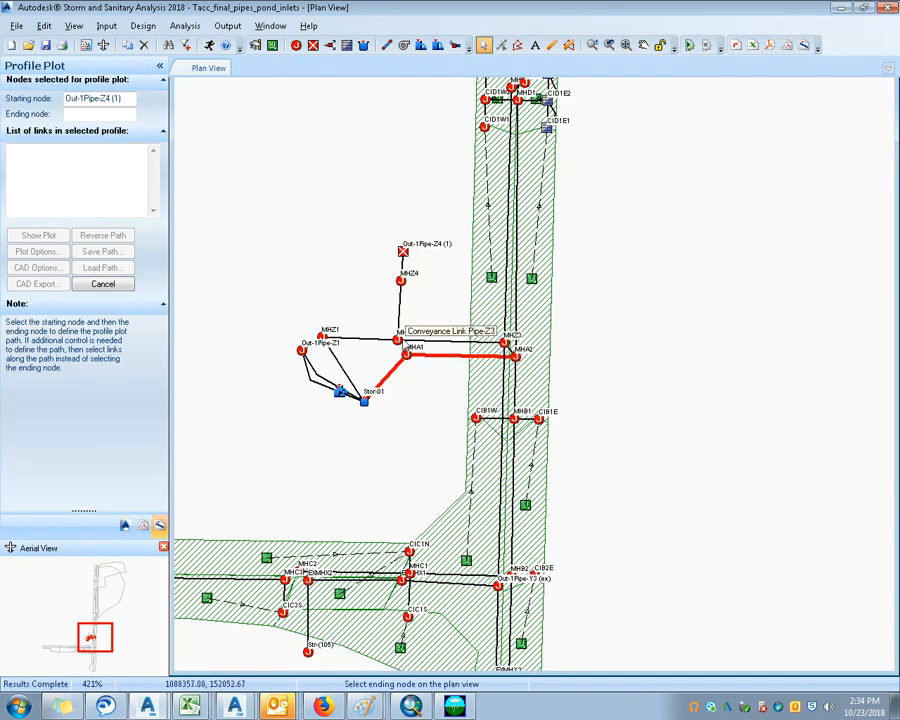
pyautogui.click(399, 339)
pyautogui.click(323, 339)
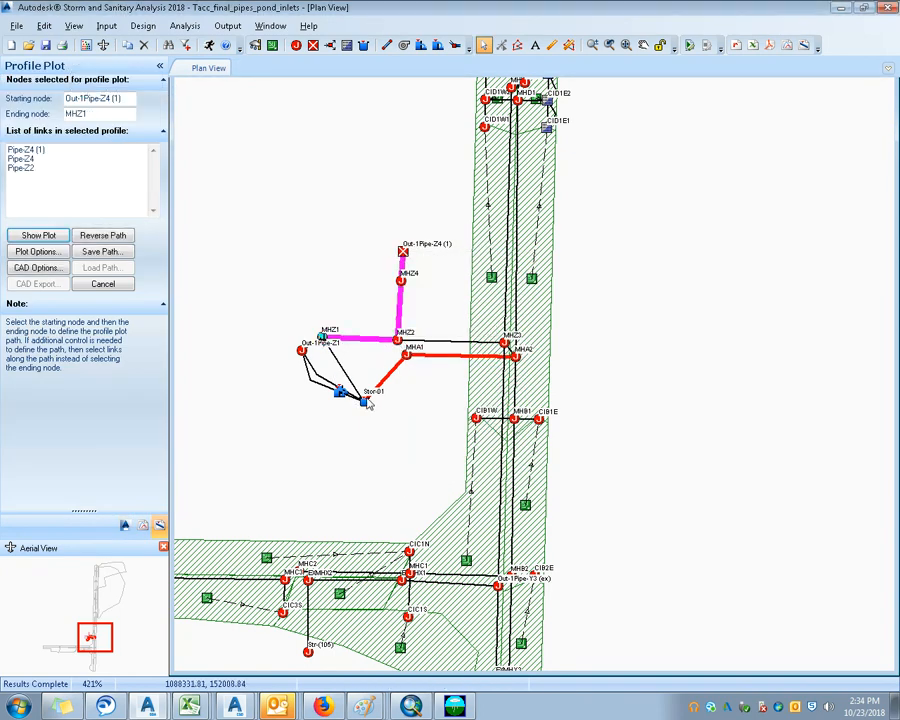
# Step: Continue the profile path through Stor-01, MHA1 and MHA2 to MHB3 and show the plot
pyautogui.click(366, 401)
pyautogui.click(407, 355)
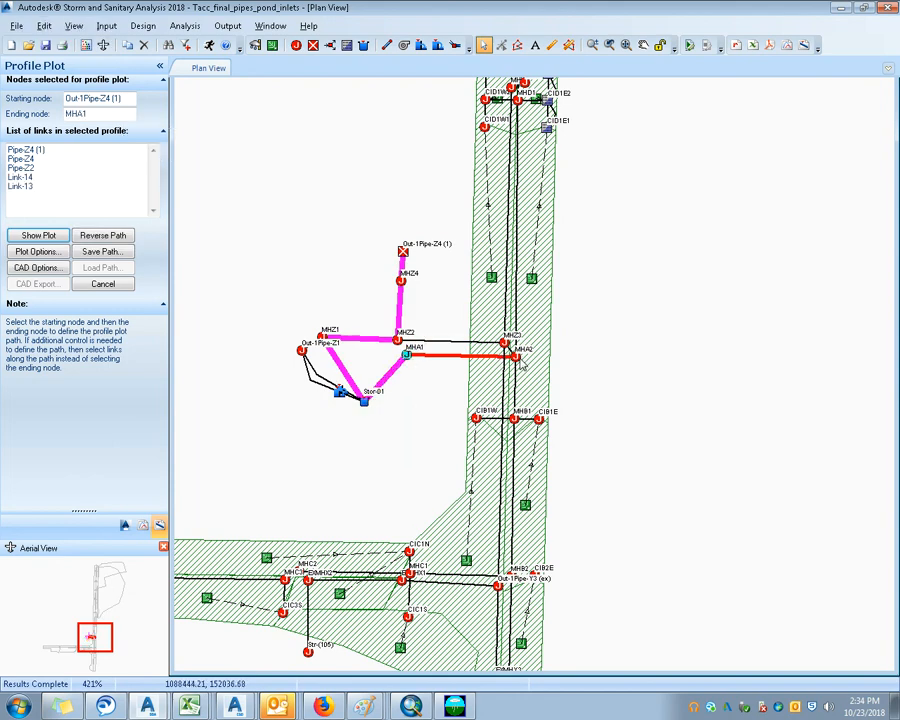
pyautogui.click(517, 358)
pyautogui.scroll(-3, 510, 500)
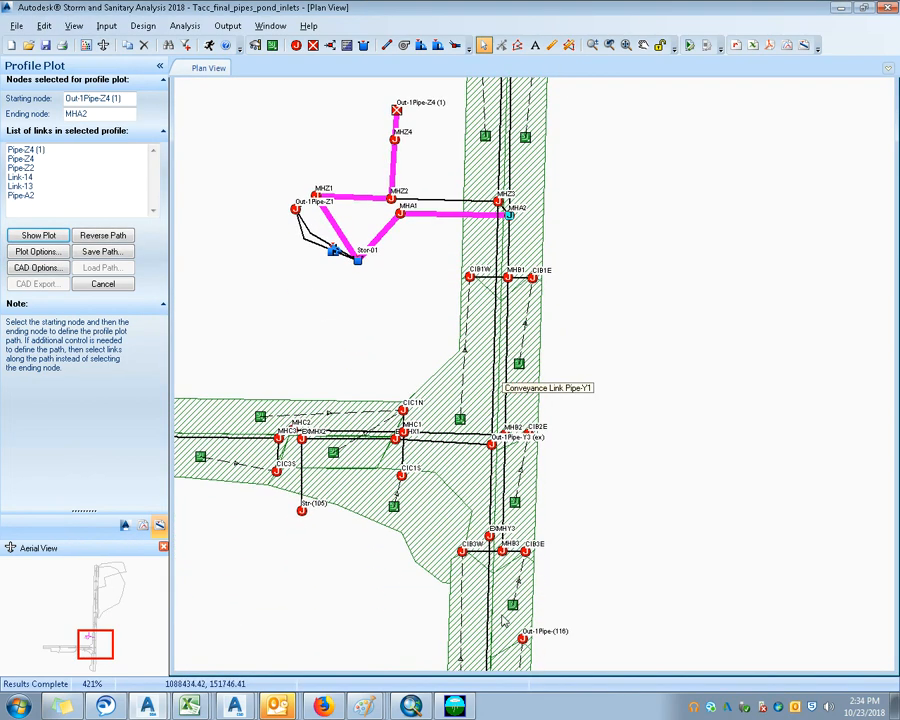
pyautogui.click(502, 549)
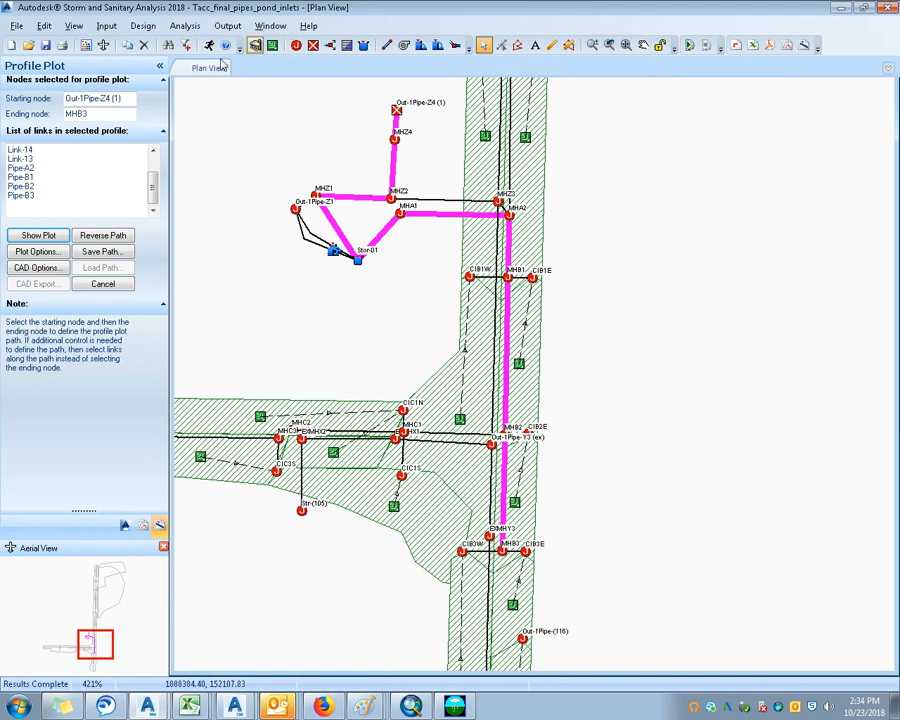
pyautogui.click(56, 239)
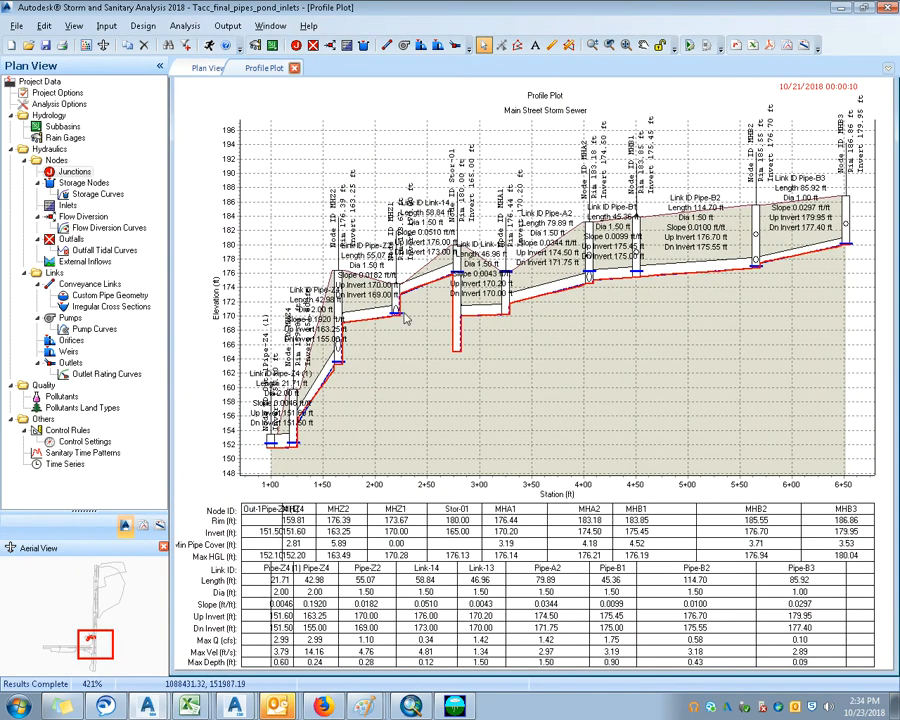
# Step: Set the profile plot's HGL display method to Straight line in the plot options
pyautogui.rightClick(566, 165)
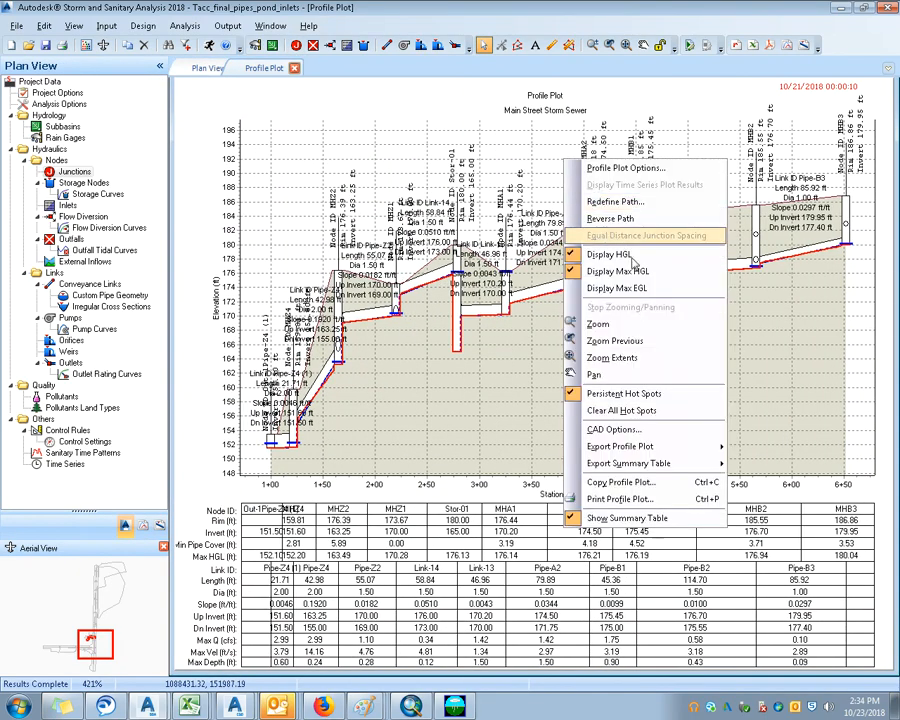
pyautogui.click(566, 166)
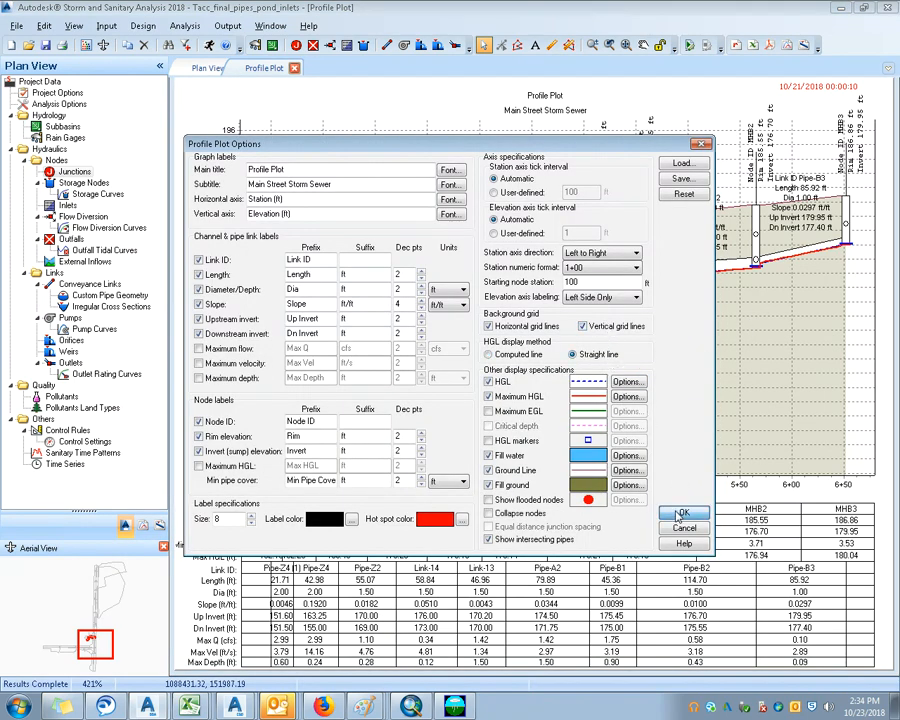
pyautogui.press('Return')
pyautogui.scroll(3, 536, 315)
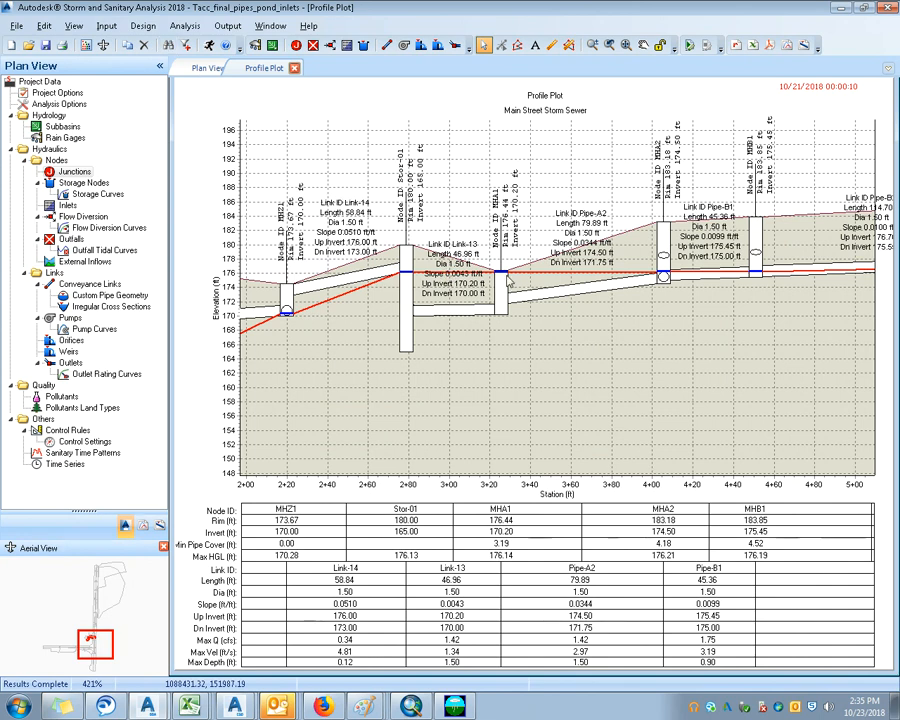
# Step: Open the output animation for the profile plot, set it to maximum speed and play it
pyautogui.rightClick(130, 118)
pyautogui.click(184, 26)
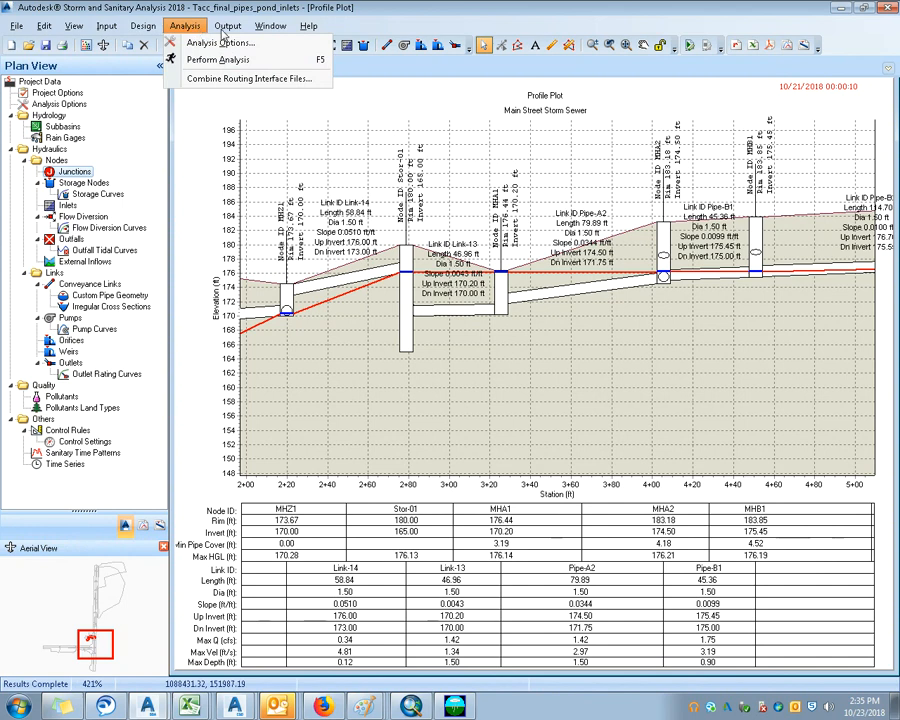
pyautogui.moveTo(227, 26)
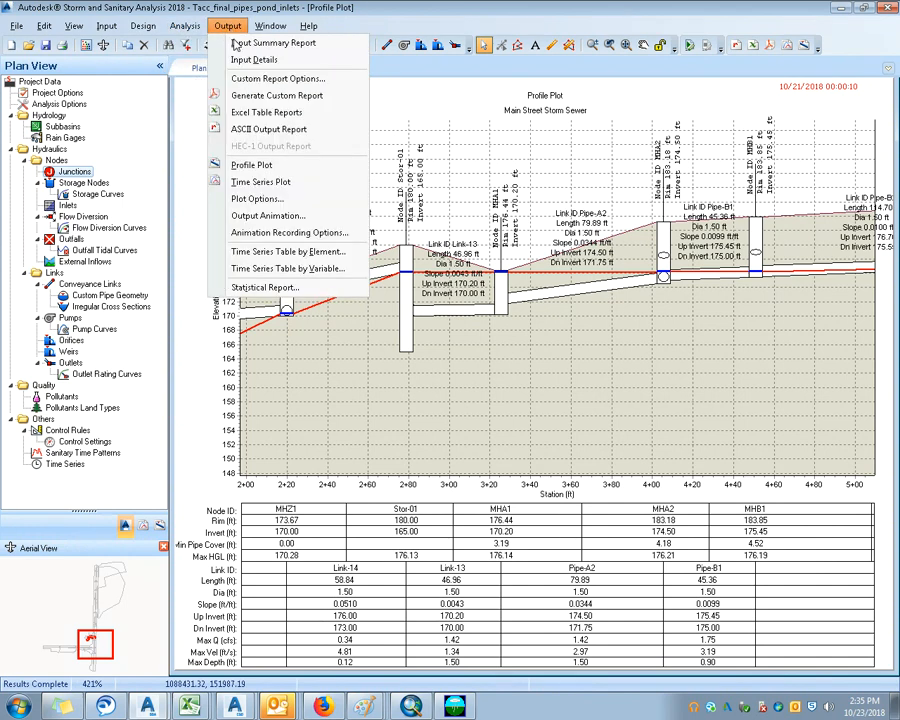
pyautogui.click(285, 215)
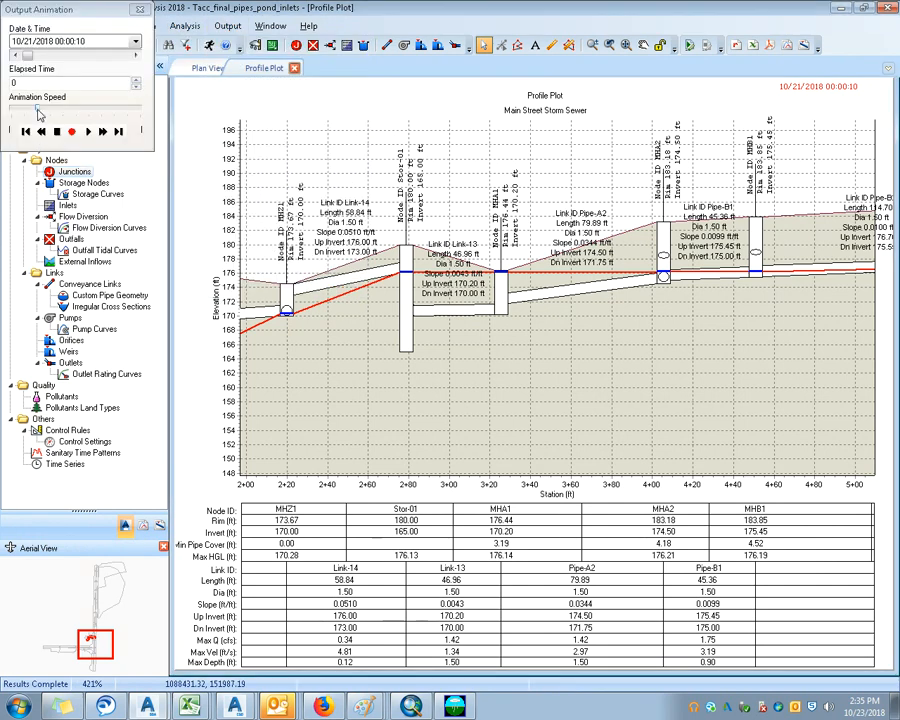
pyautogui.moveTo(37, 108); pyautogui.dragTo(147, 107)
pyautogui.click(88, 131)
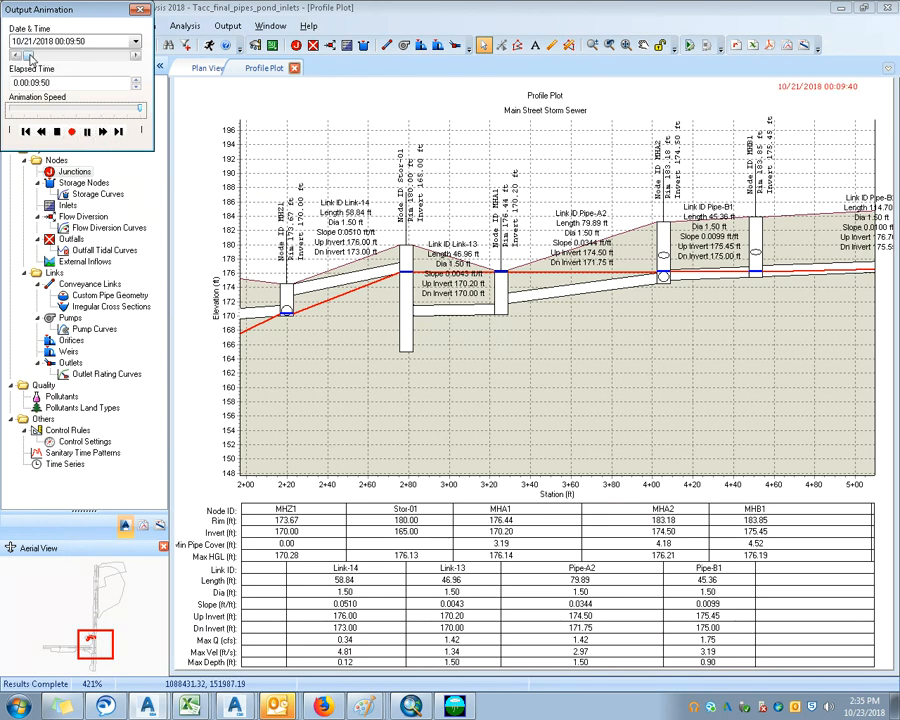
# Step: Advance the animation to about 03:17, continue to about 07:59, and examine the water levels around Stor-01 and MHA1
pyautogui.moveTo(29, 56); pyautogui.dragTo(40, 57)
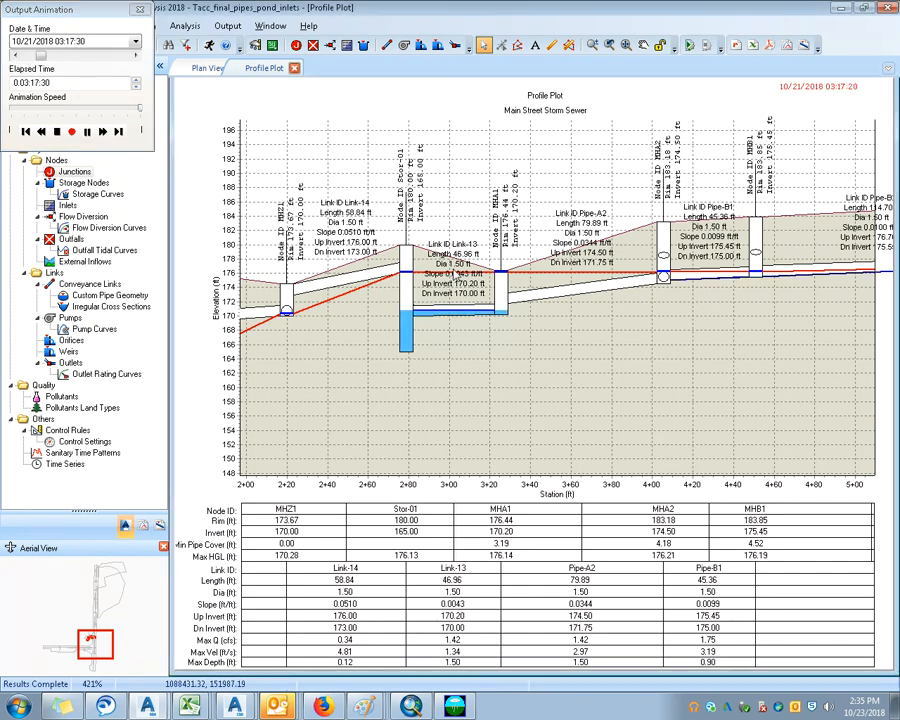
pyautogui.scroll(-1, 469, 220)
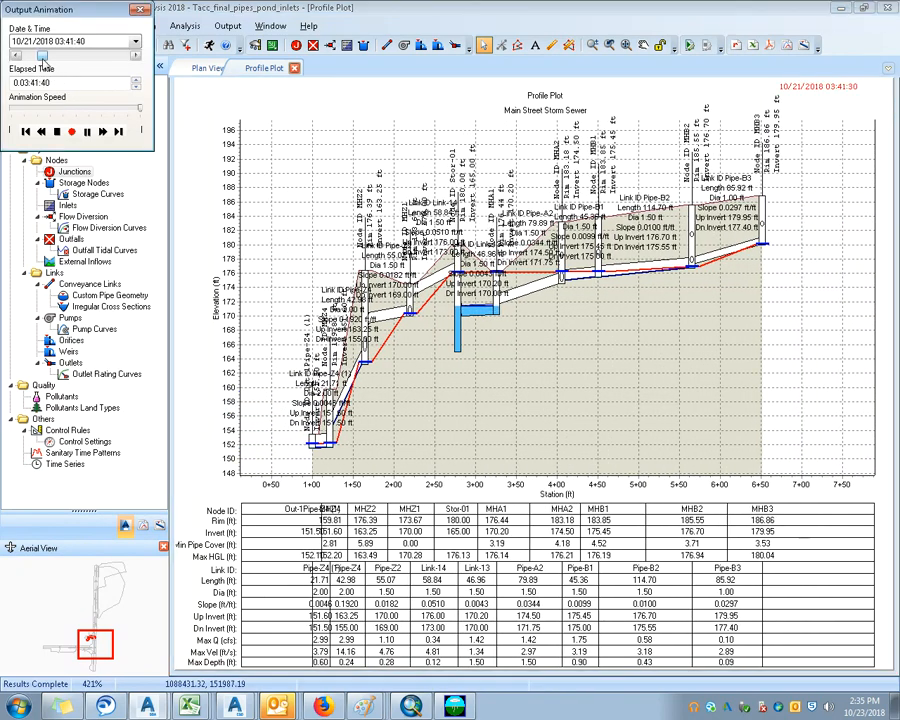
pyautogui.moveTo(44, 60); pyautogui.dragTo(63, 62)
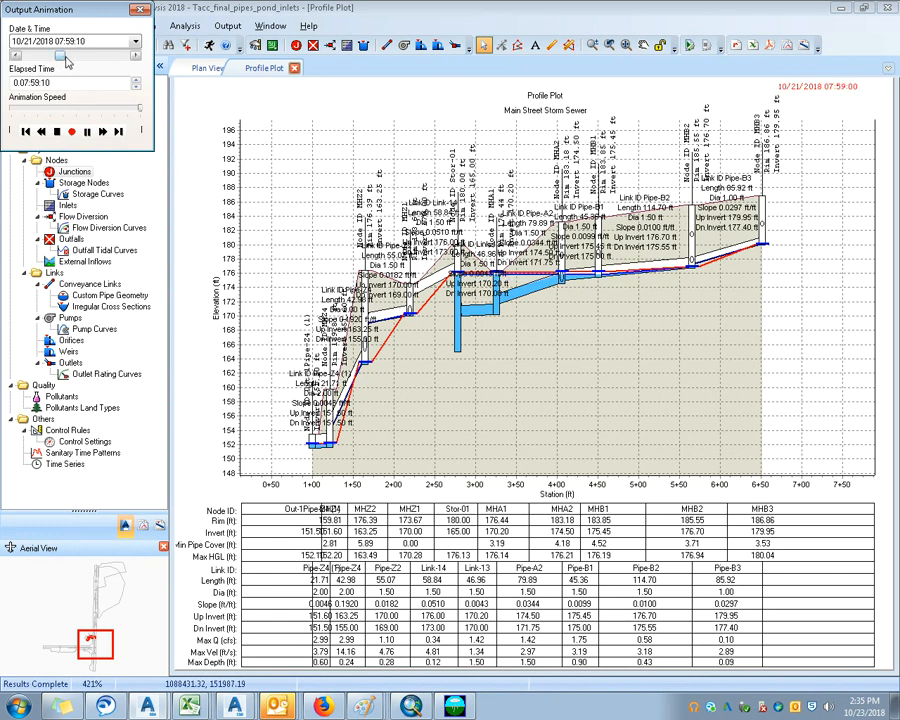
pyautogui.scroll(3, 585, 328)
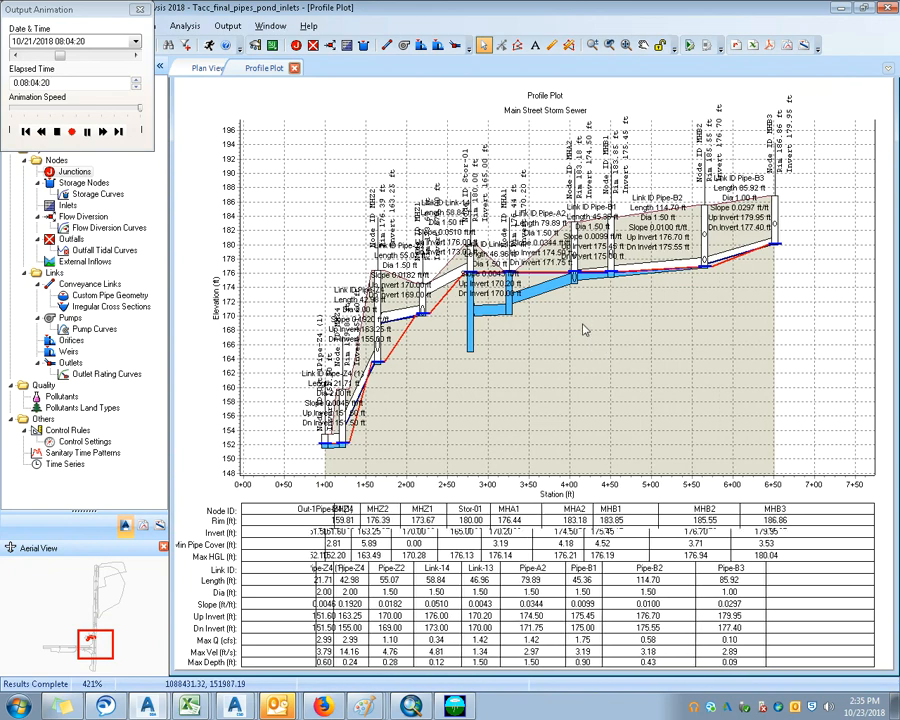
pyautogui.scroll(1, 484, 256)
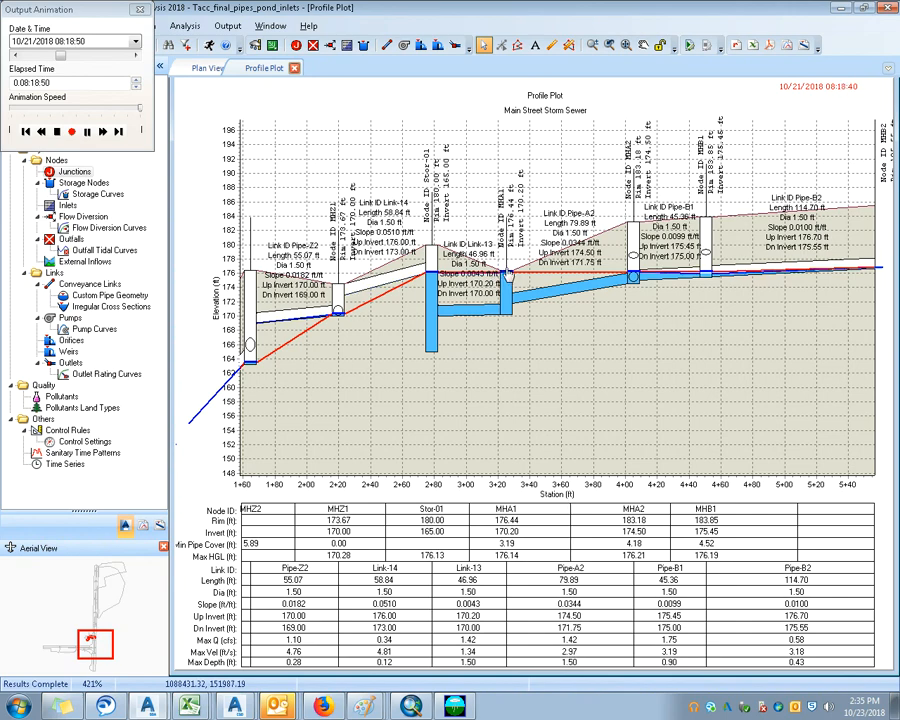
# Step: Compare the plan view with the profile plot while the animation runs, keeping the animation window clear of the view switcher
pyautogui.click(203, 72)
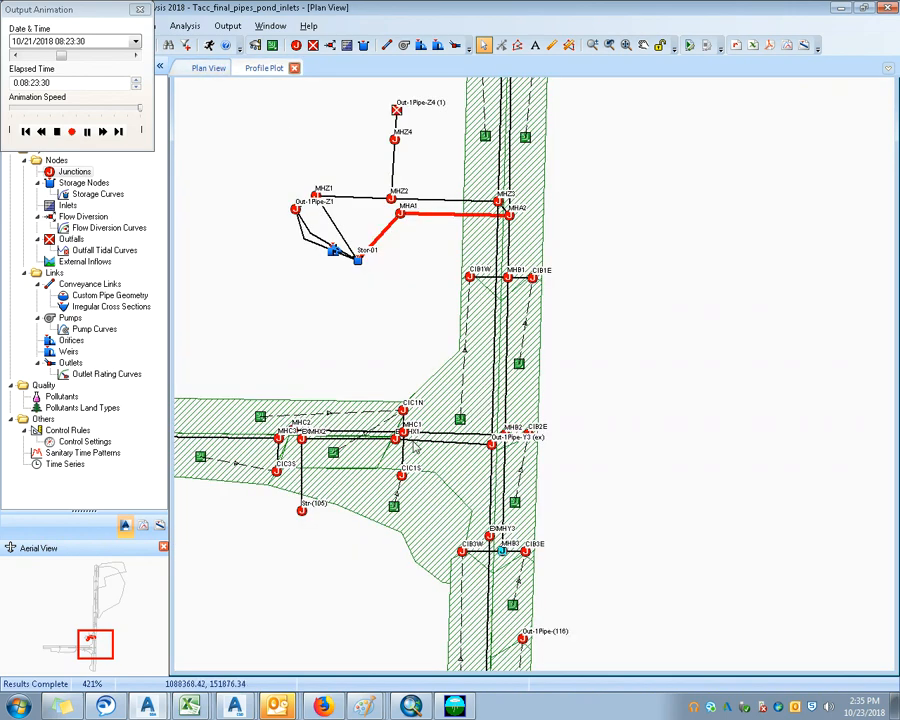
pyautogui.moveTo(510, 384); pyautogui.dragTo(626, 263)
pyautogui.moveTo(446, 286); pyautogui.dragTo(416, 388)
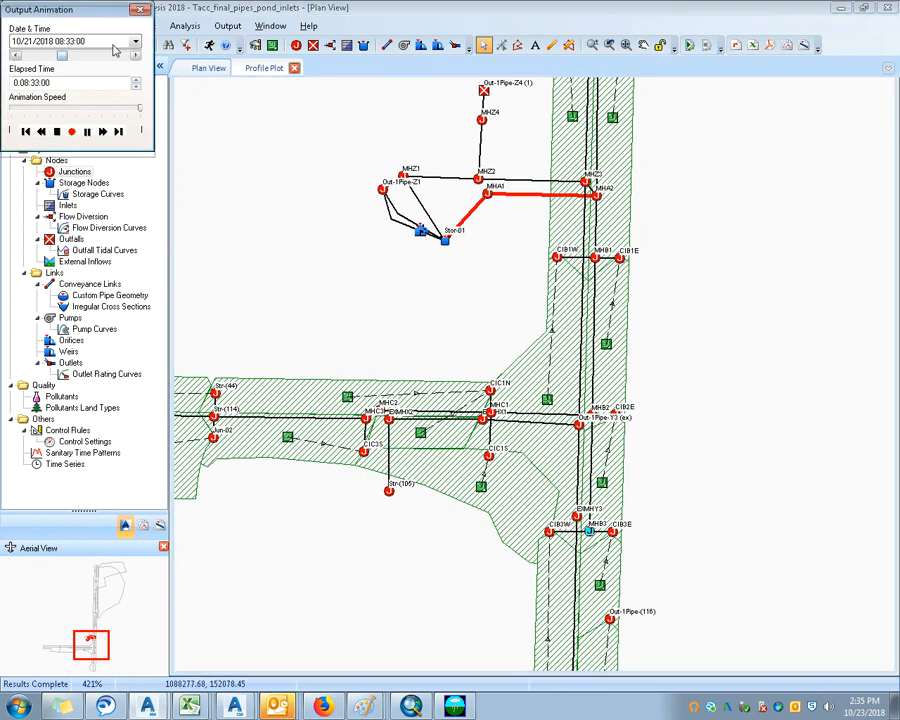
pyautogui.moveTo(112, 10); pyautogui.dragTo(125, 82)
pyautogui.click(205, 72)
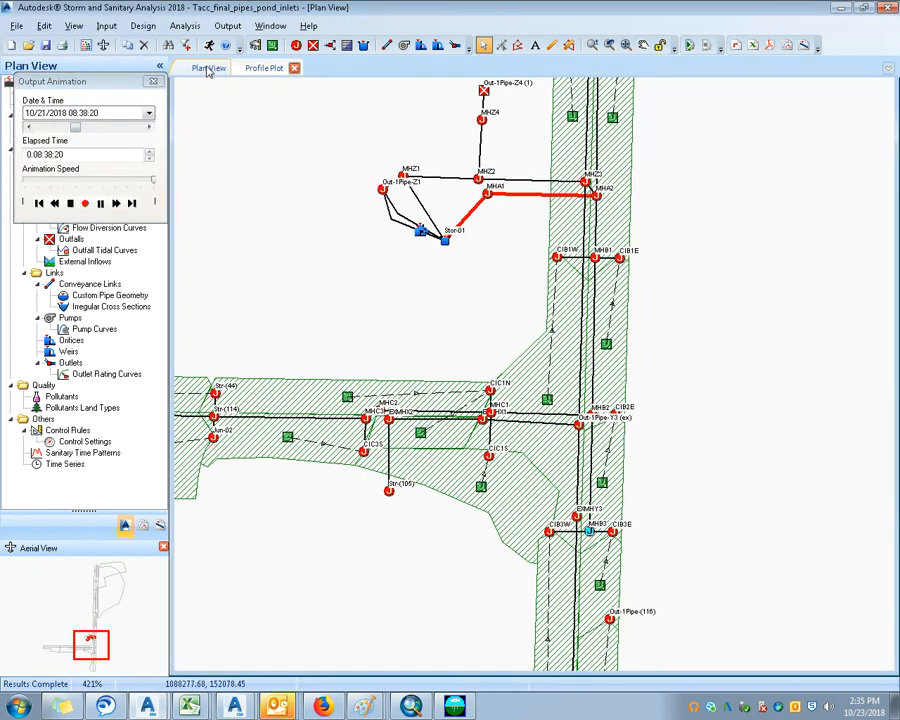
pyautogui.click(250, 69)
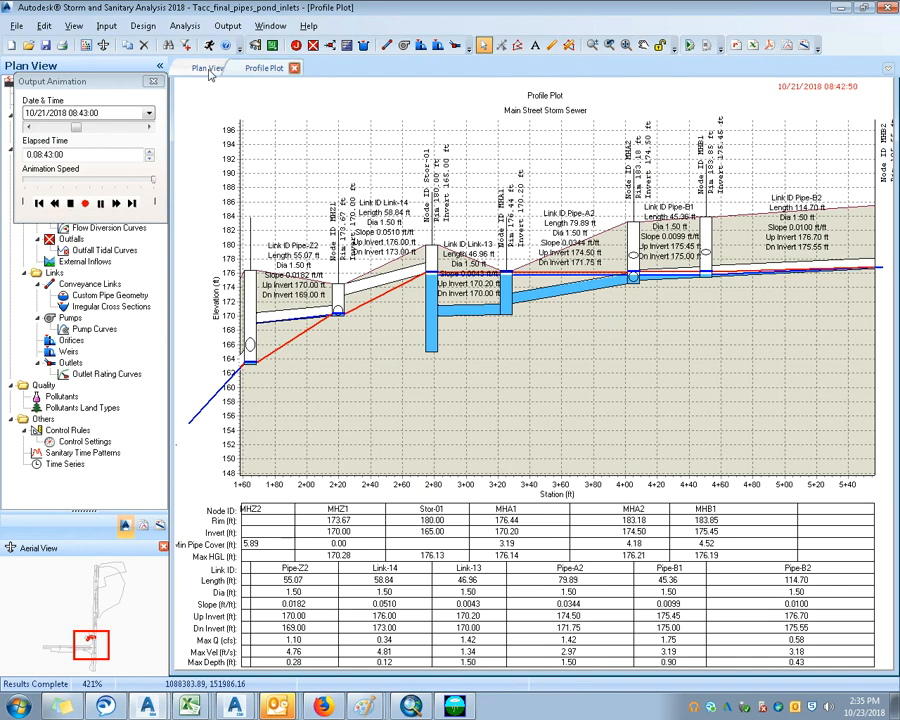
pyautogui.click(209, 73)
pyautogui.moveTo(76, 81); pyautogui.dragTo(89, 165)
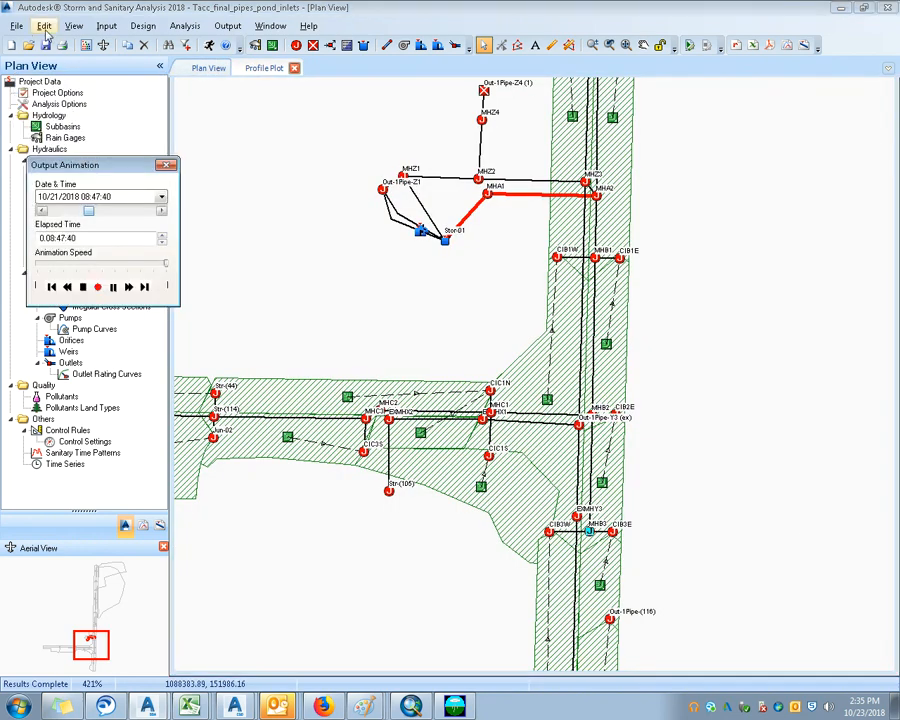
# Step: Try to load 323322-LINEWORK.dwg as the background CAD file through the Layer Manager
pyautogui.click(17, 26)
pyautogui.moveTo(156, 167)
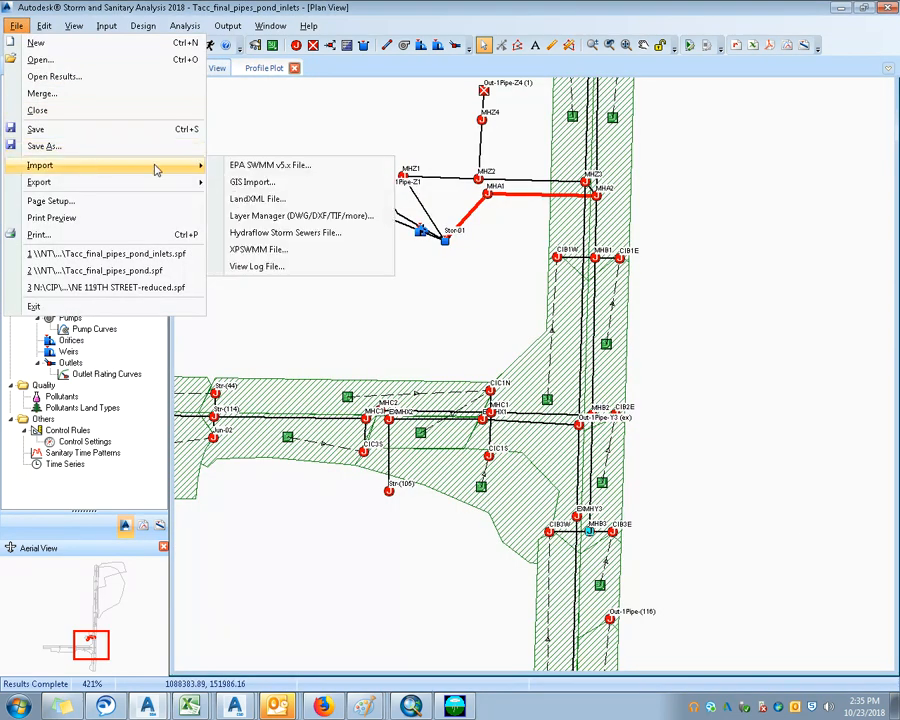
pyautogui.click(262, 216)
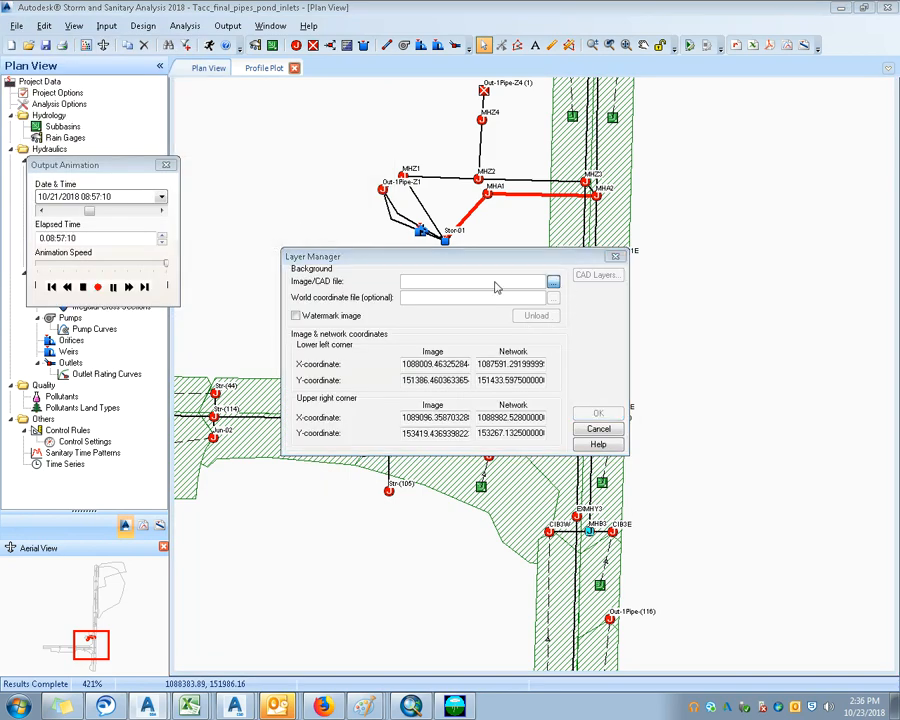
pyautogui.click(553, 282)
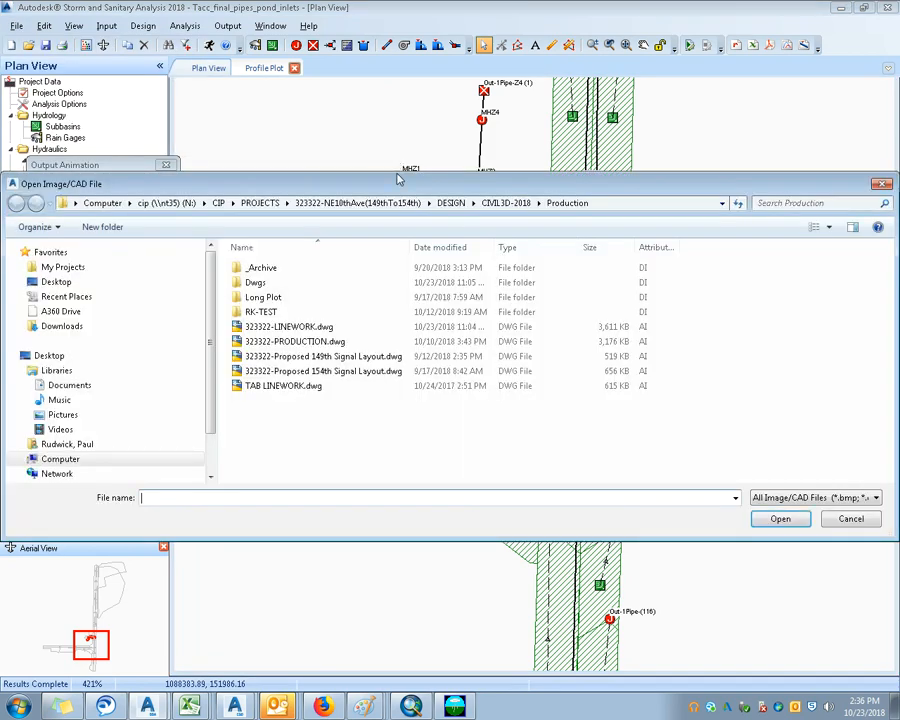
pyautogui.doubleClick(322, 327)
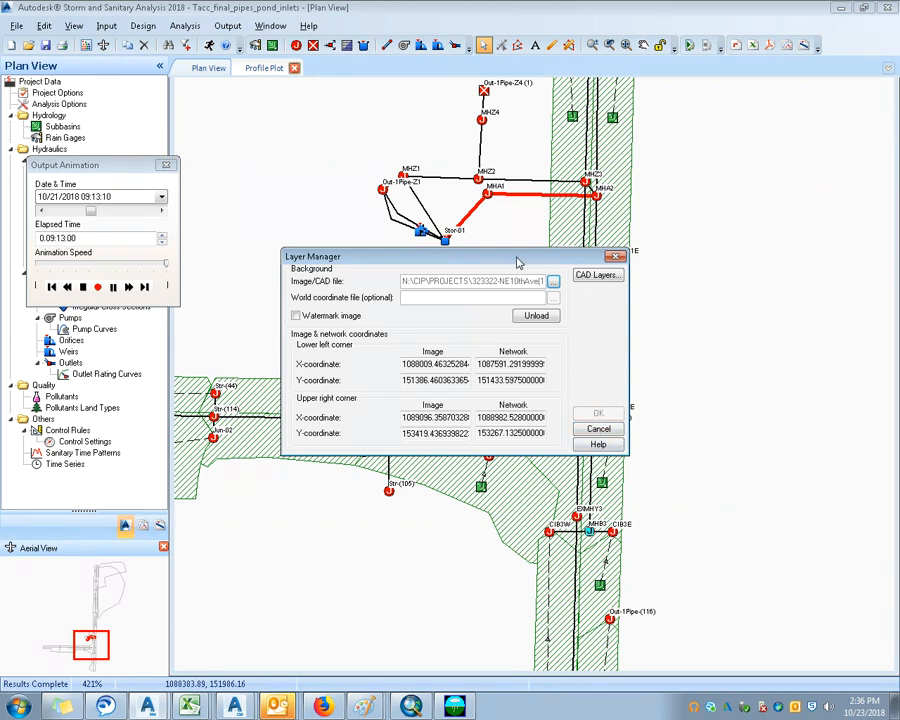
pyautogui.moveTo(518, 263); pyautogui.dragTo(543, 261)
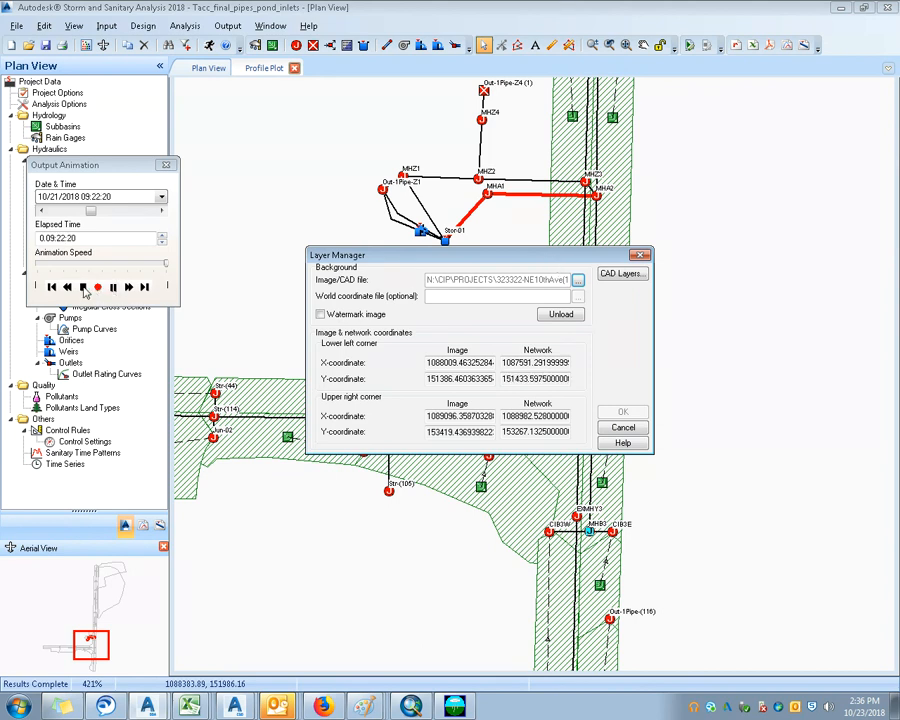
pyautogui.click(618, 429)
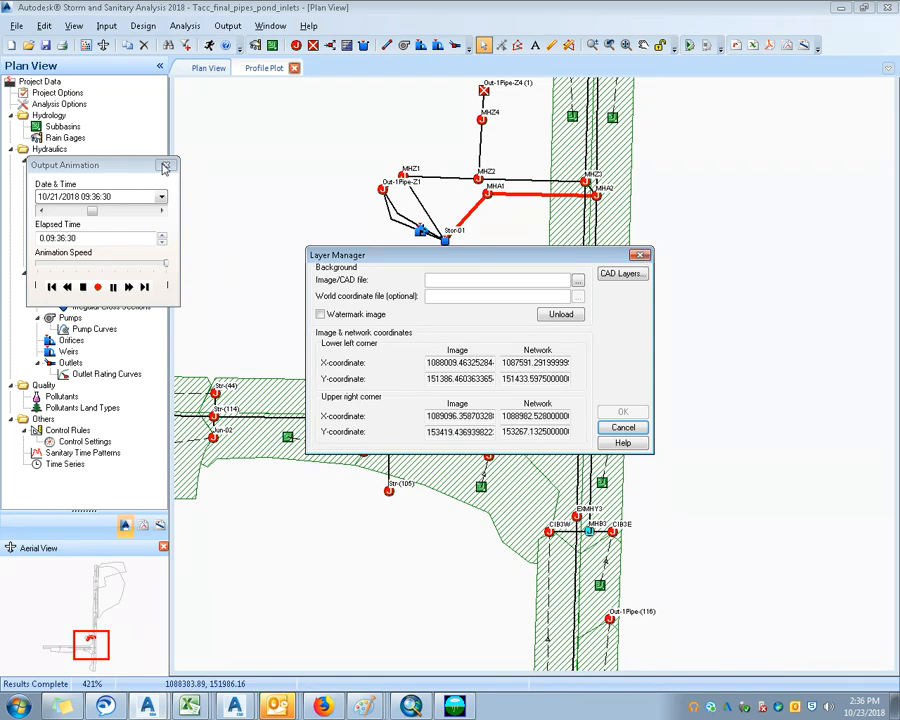
# Step: Close the output animation and load 323322-LINEWORK.dwg as the background CAD file through the Layer Manager
pyautogui.click(166, 165)
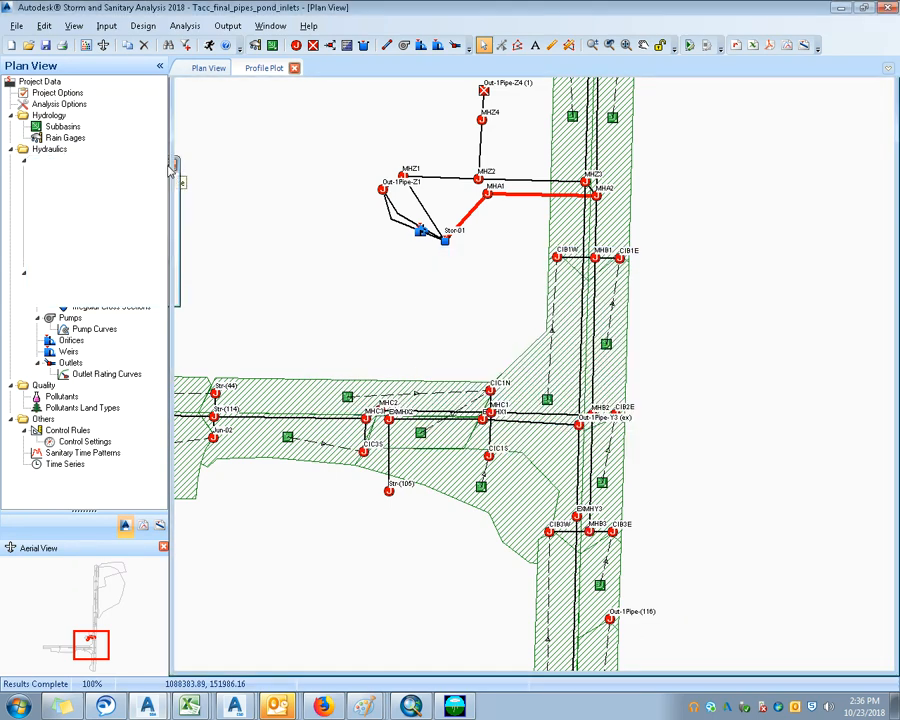
pyautogui.click(42, 27)
pyautogui.moveTo(17, 26)
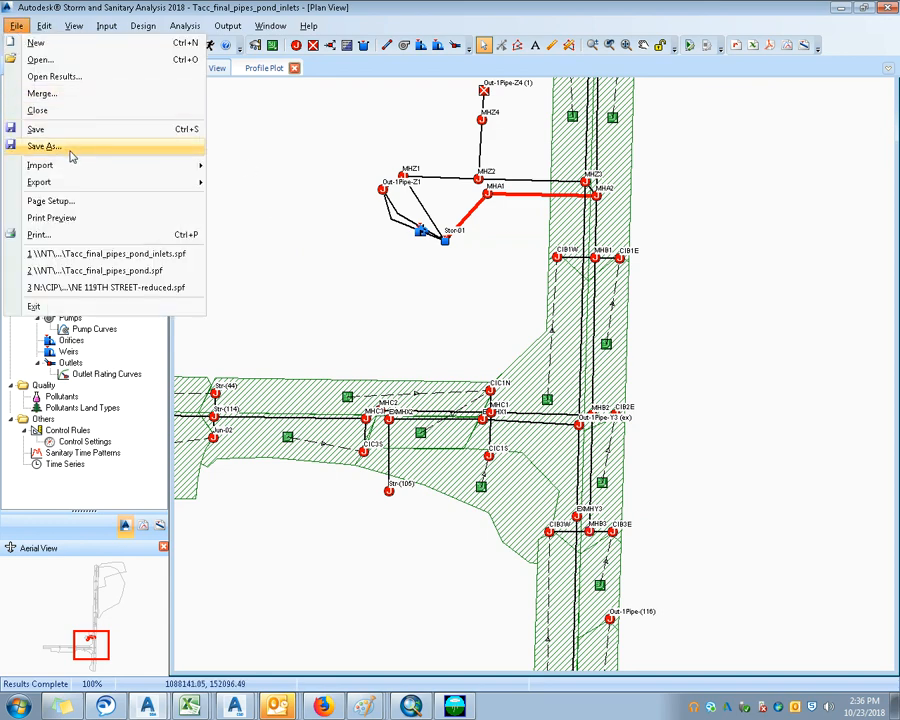
pyautogui.moveTo(177, 168)
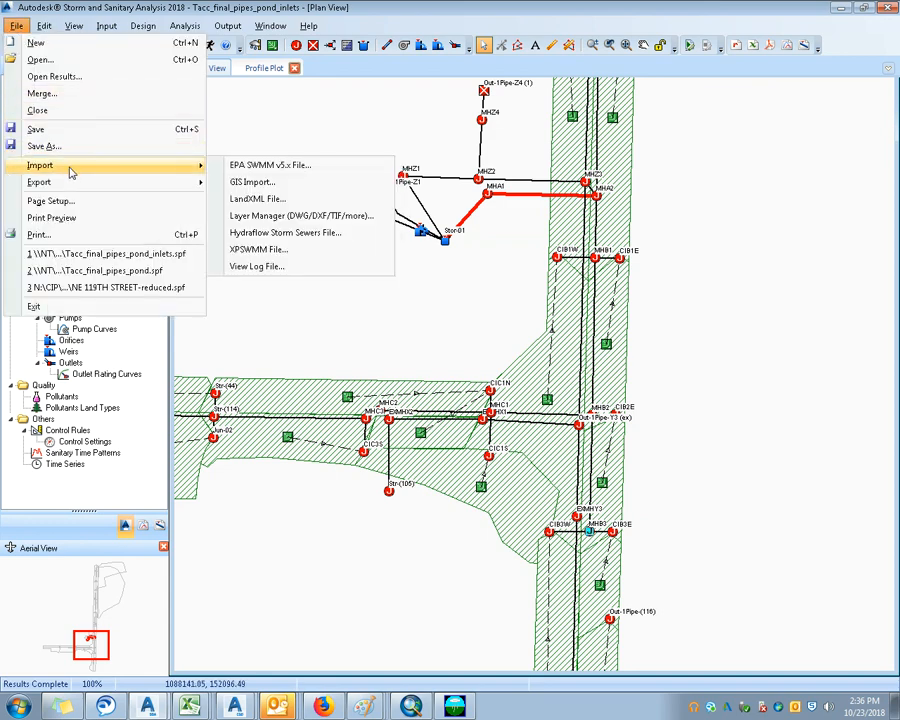
pyautogui.click(272, 215)
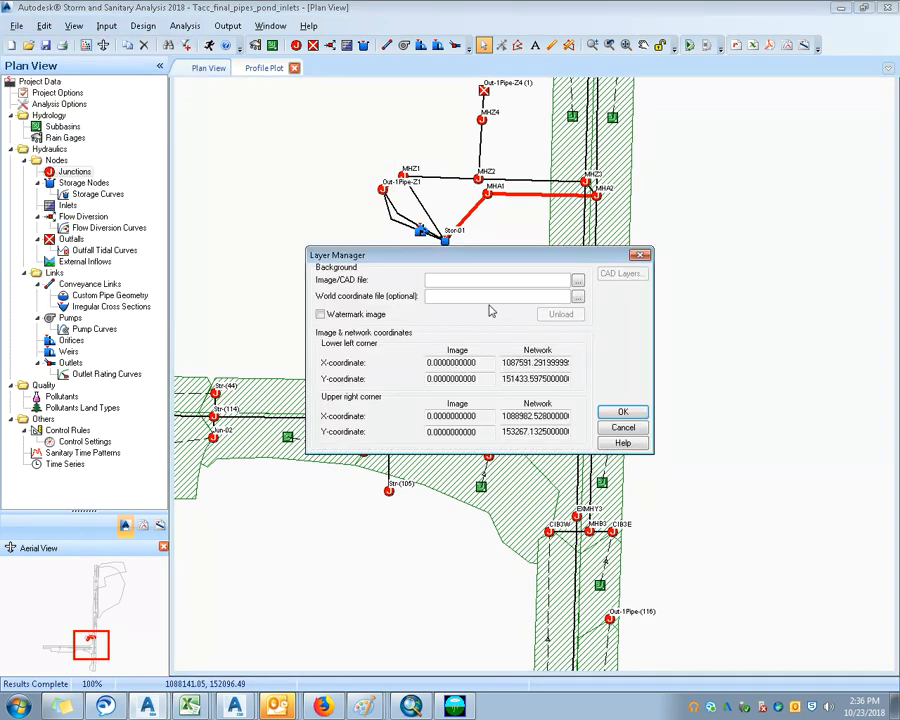
pyautogui.click(577, 280)
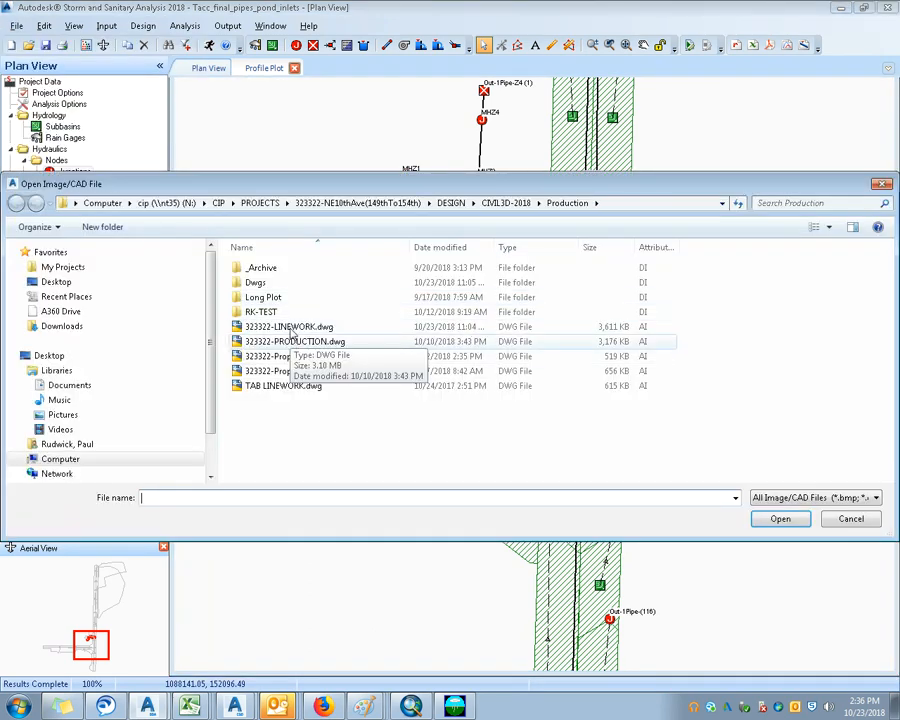
pyautogui.doubleClick(281, 326)
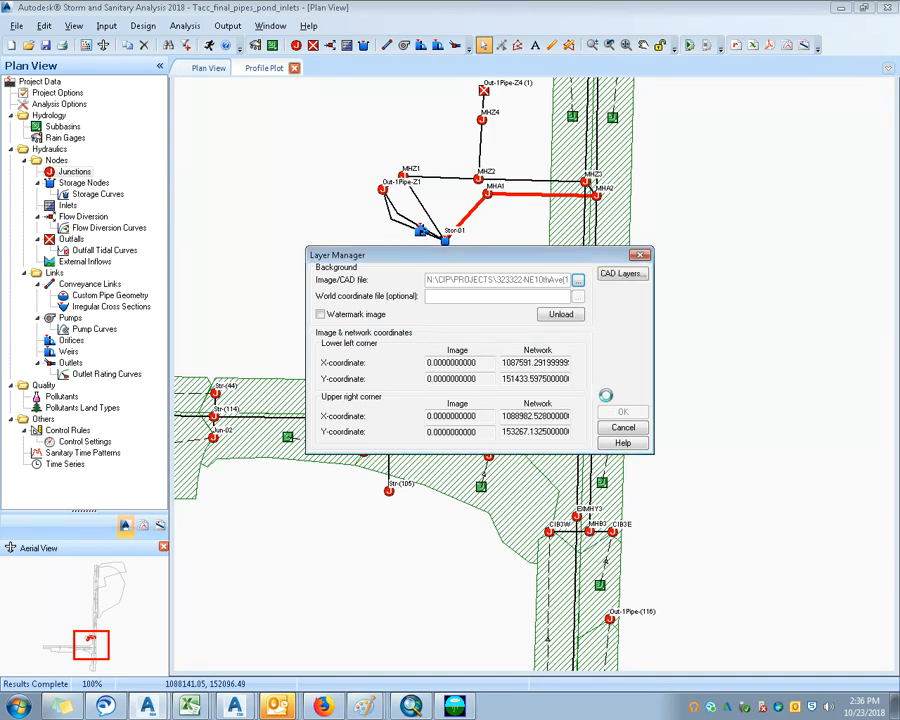
pyautogui.click(623, 411)
# Step: Examine the pond area around Stor-01 and MHA1 in the plan view against the CAD background
pyautogui.moveTo(370, 528); pyautogui.dragTo(643, 401)
pyautogui.scroll(2, 480, 463)
pyautogui.scroll(1, 527, 444)
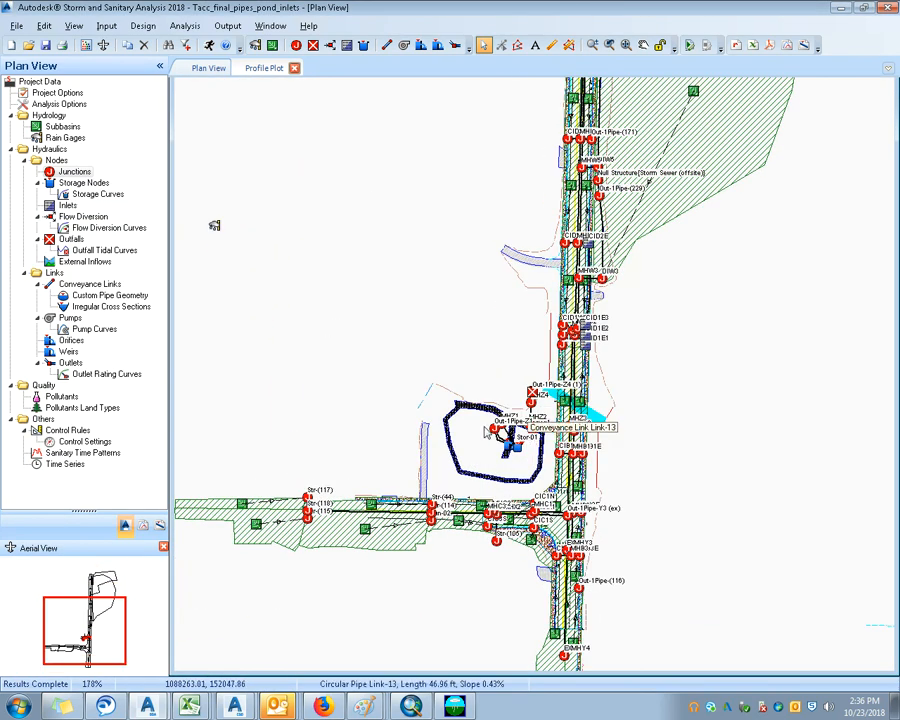
pyautogui.scroll(2, 527, 440)
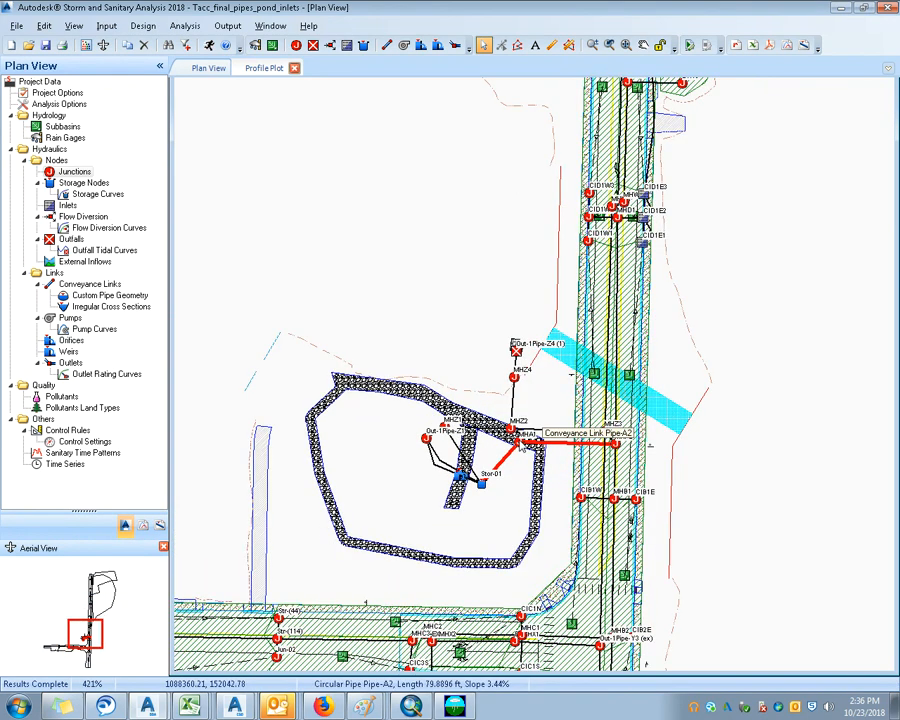
pyautogui.scroll(1, 520, 445)
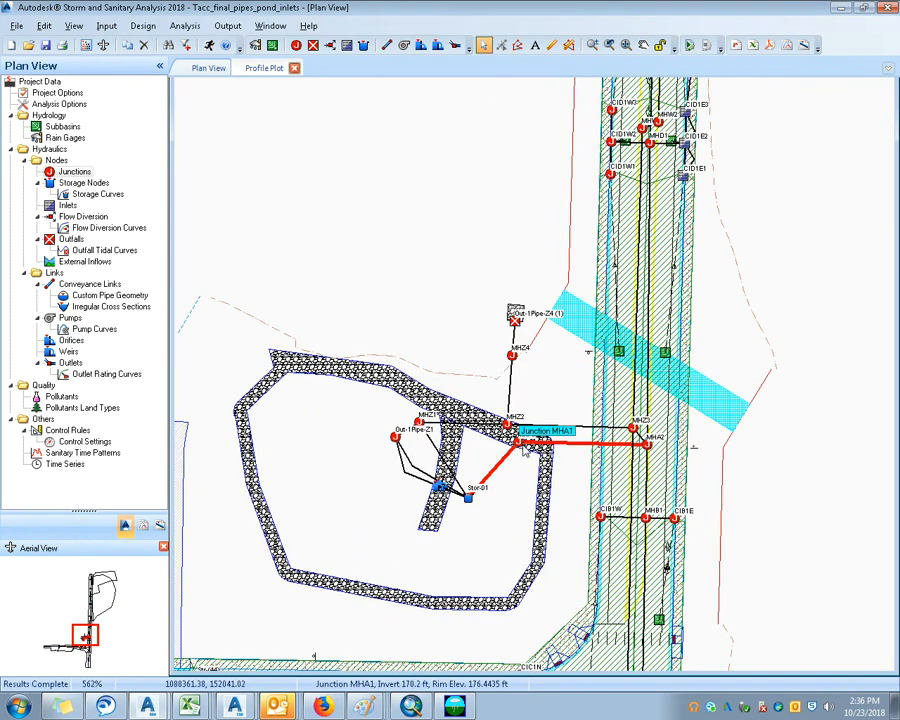
# Step: Switch to 323322-PIPES.dwg in Civil 3D and examine the storm structures and labels near the pond and MHA1
pyautogui.moveTo(234, 708)
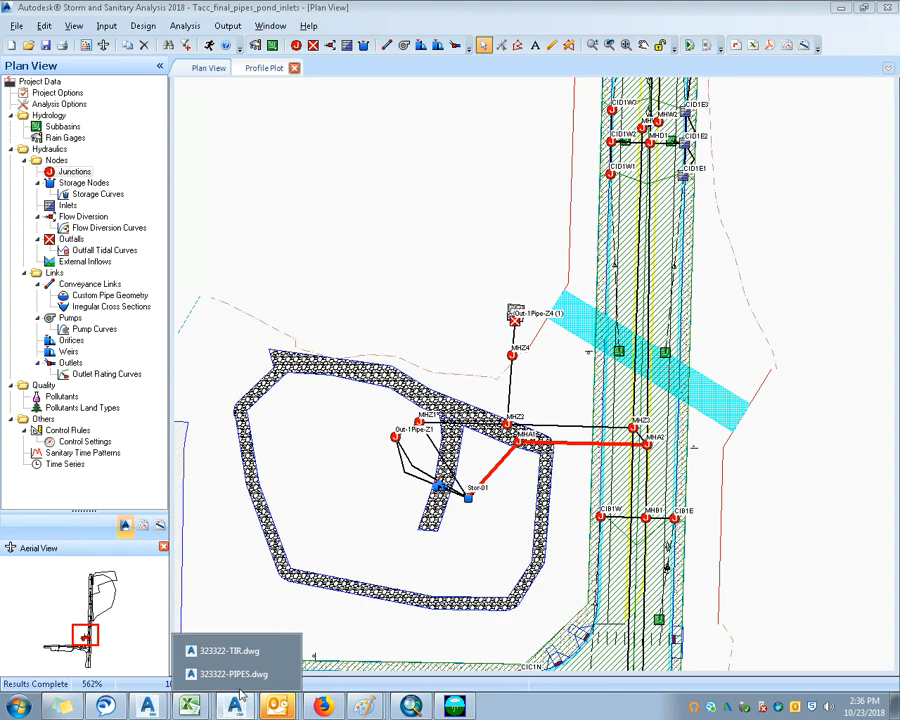
pyautogui.click(229, 674)
pyautogui.moveTo(392, 400); pyautogui.dragTo(398, 624)
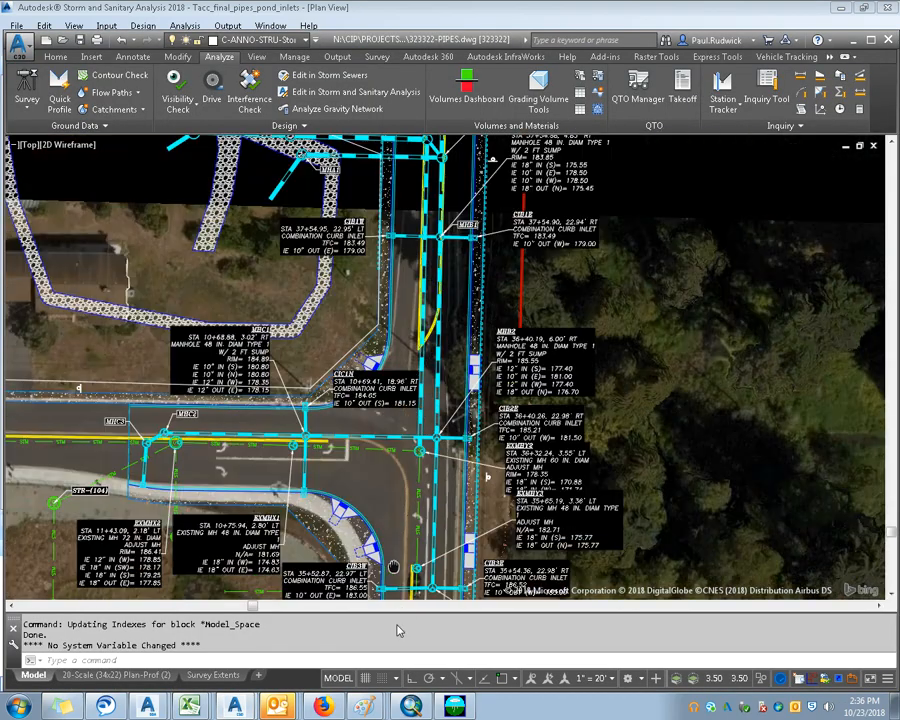
pyautogui.scroll(2, 398, 600)
pyautogui.moveTo(389, 512); pyautogui.dragTo(374, 610)
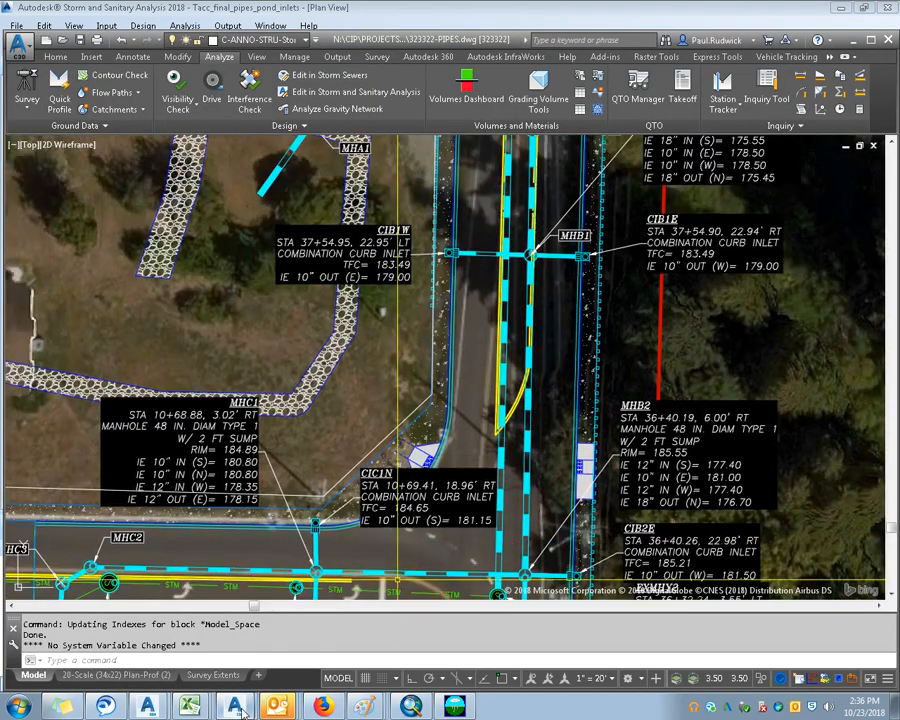
# Step: Switch to 323322-TIR.dwg and inspect Pipe-A1 and Pipe-A2 where they meet the gravel path around the pond
pyautogui.moveTo(234, 708)
pyautogui.click(220, 645)
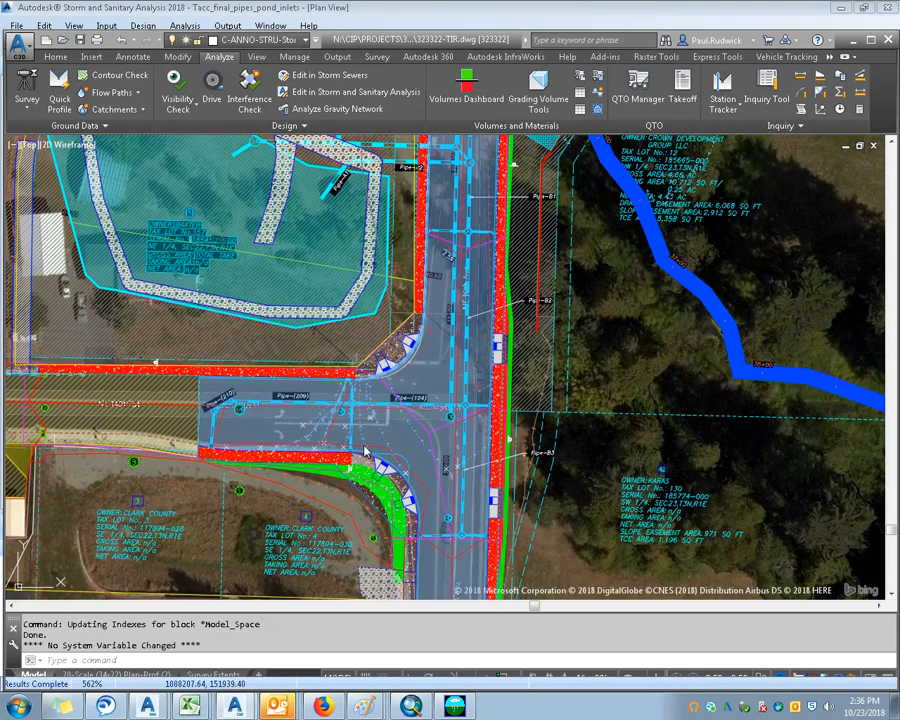
pyautogui.moveTo(367, 430); pyautogui.dragTo(386, 618)
pyautogui.scroll(4, 371, 362)
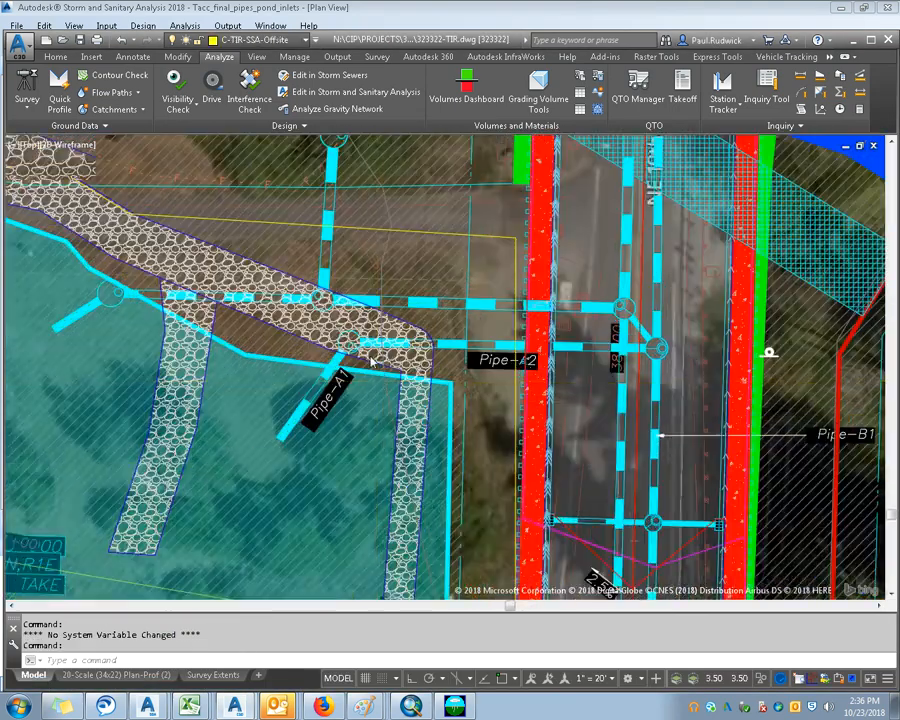
pyautogui.scroll(-4, 340, 320)
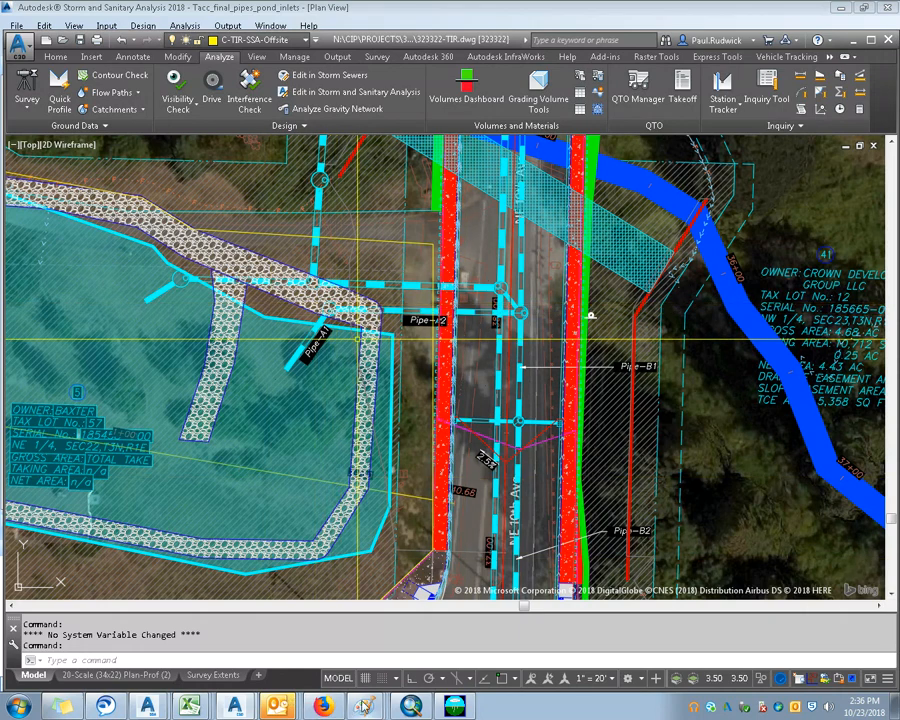
# Step: Return to the Tacc_final_pipes_pond_inlets model in Storm and Sanitary Analysis and examine where MHA1 sits relative to the pond path
pyautogui.moveTo(215, 708)
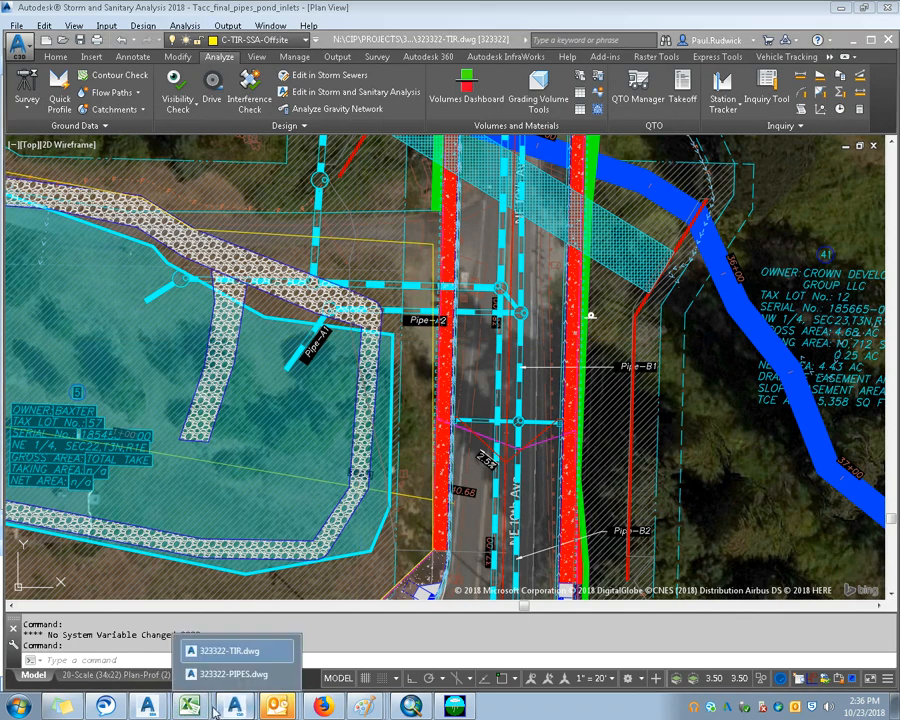
pyautogui.moveTo(148, 706)
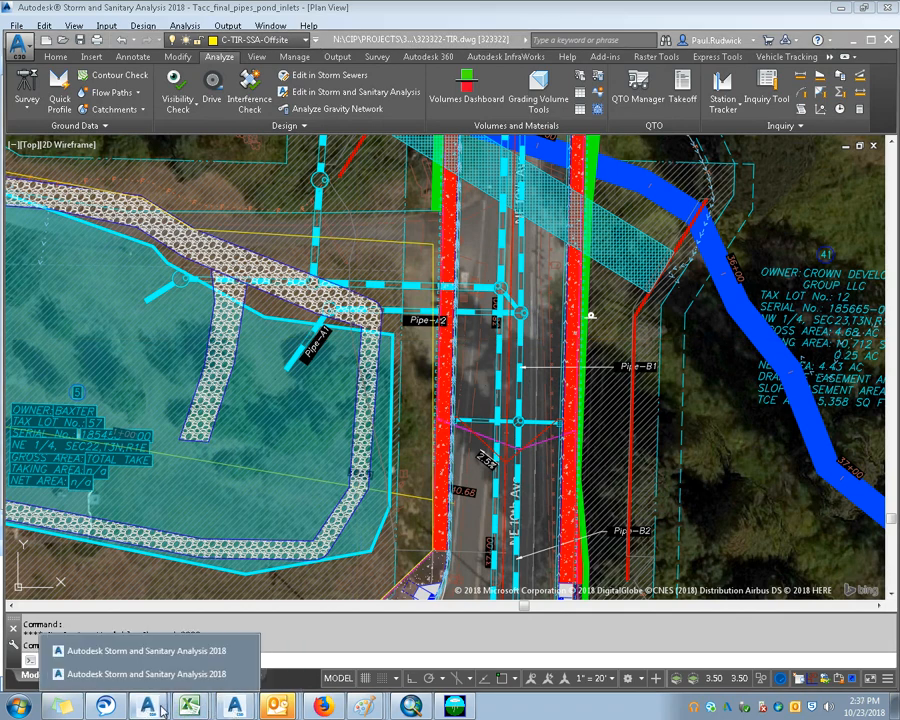
pyautogui.click(196, 662)
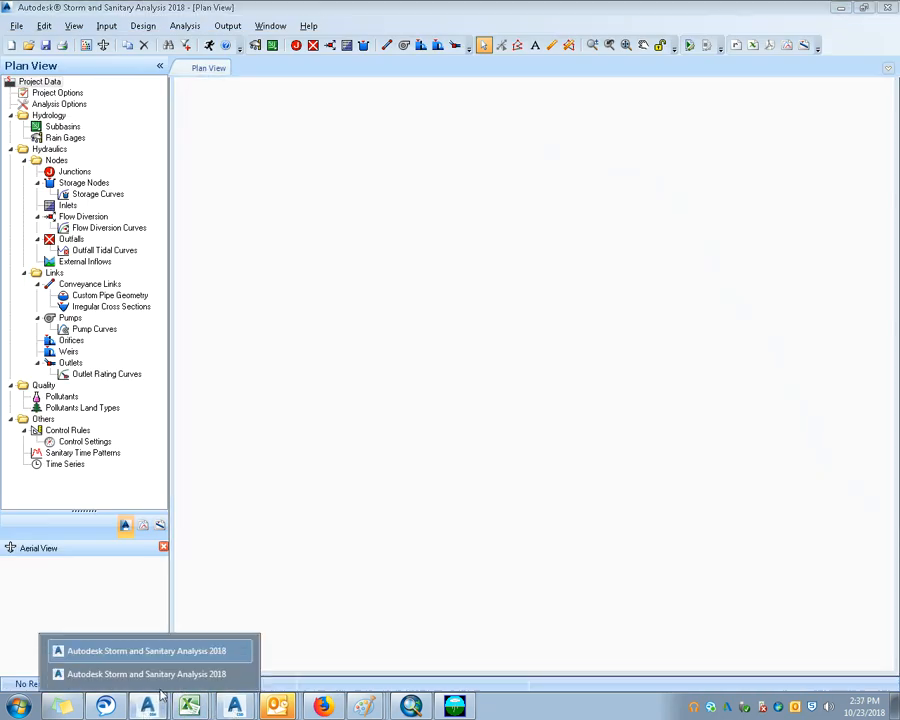
pyautogui.click(174, 680)
pyautogui.scroll(1, 522, 437)
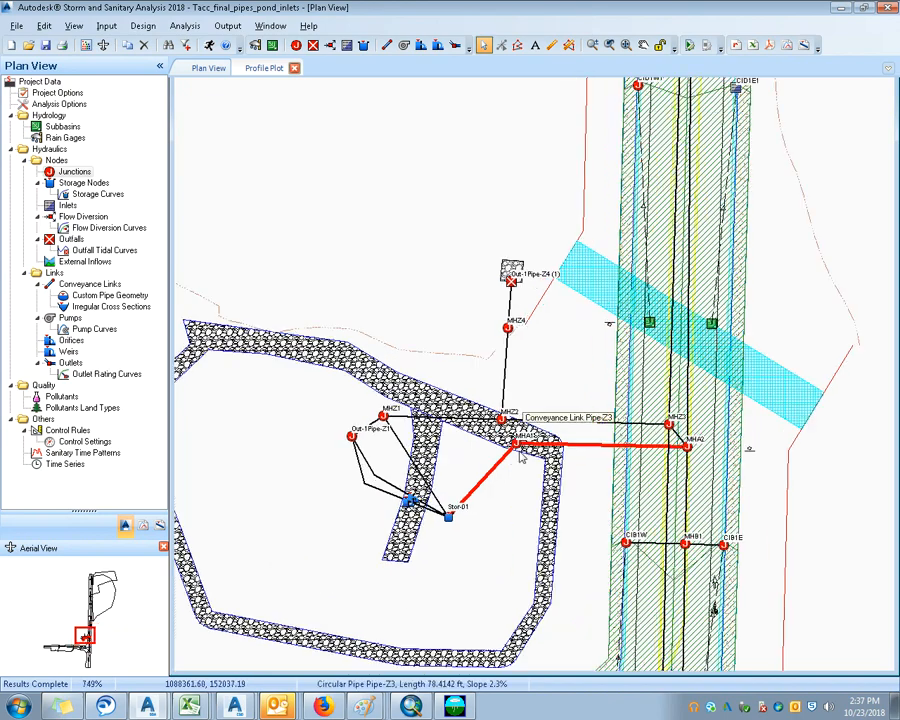
pyautogui.scroll(1, 514, 441)
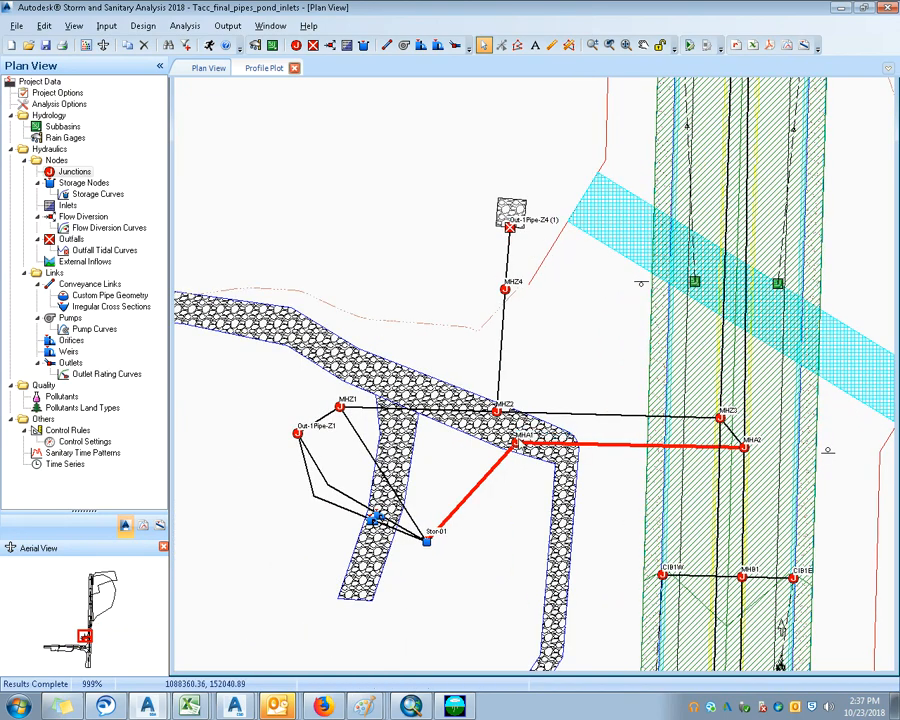
pyautogui.scroll(1, 514, 441)
pyautogui.scroll(-2, 514, 441)
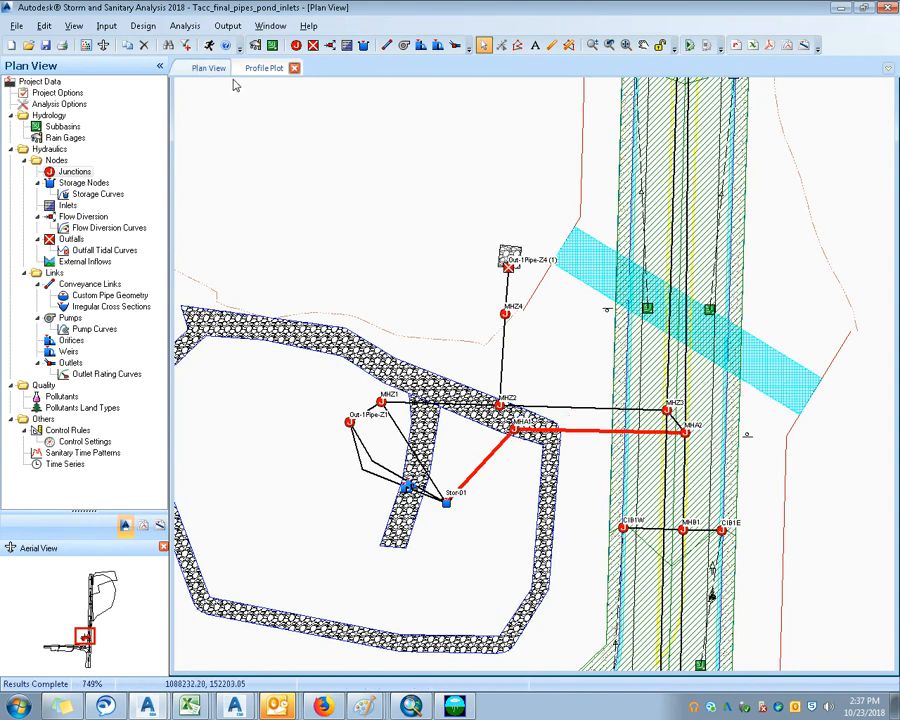
# Step: Review the maximum water level in the profile plot from MHA2 through MHA1 and Stor-01 to the pond outlet Link-14
pyautogui.click(264, 68)
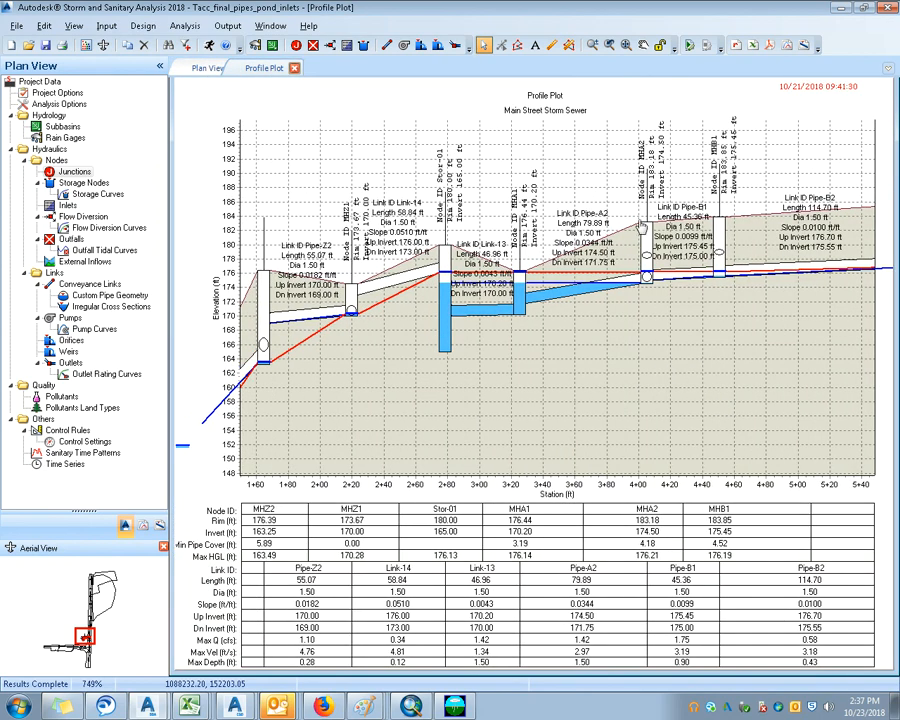
pyautogui.scroll(2, 648, 275)
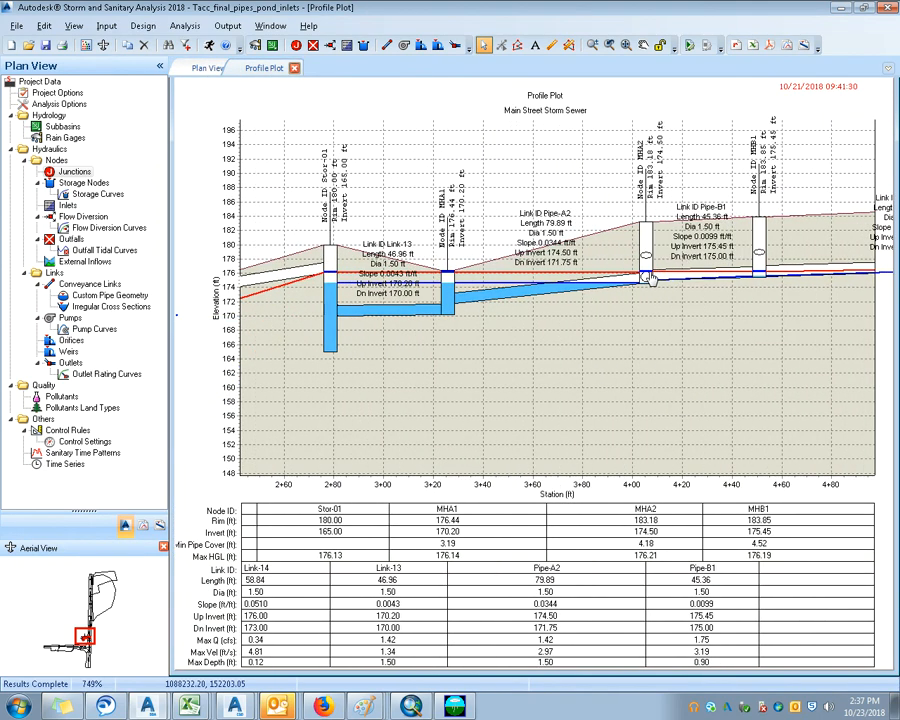
pyautogui.scroll(-2, 650, 278)
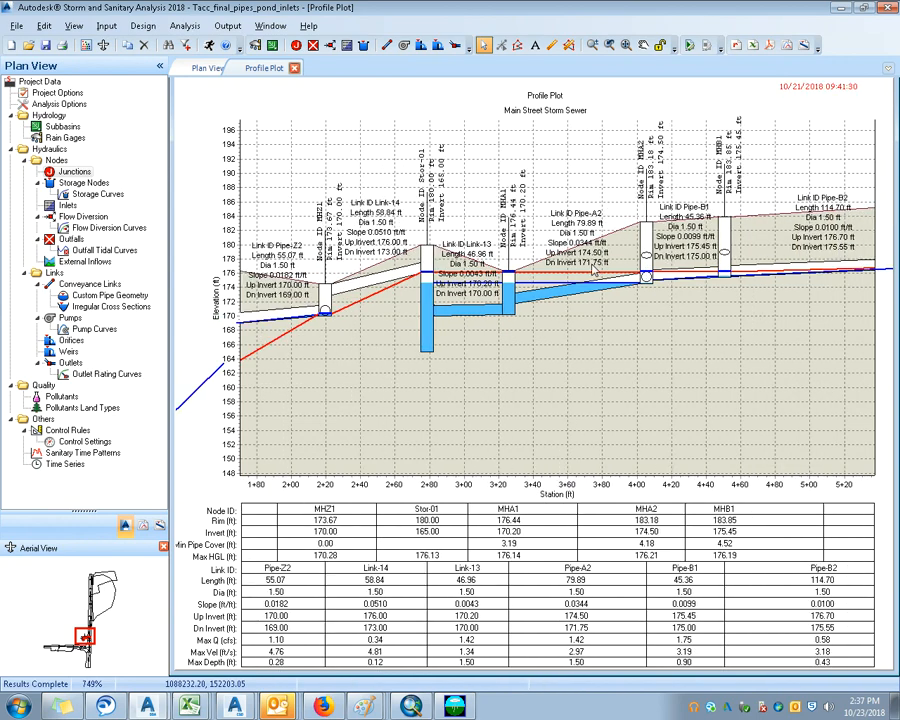
pyautogui.moveTo(662, 286); pyautogui.dragTo(635, 300)
pyautogui.scroll(-2, 717, 298)
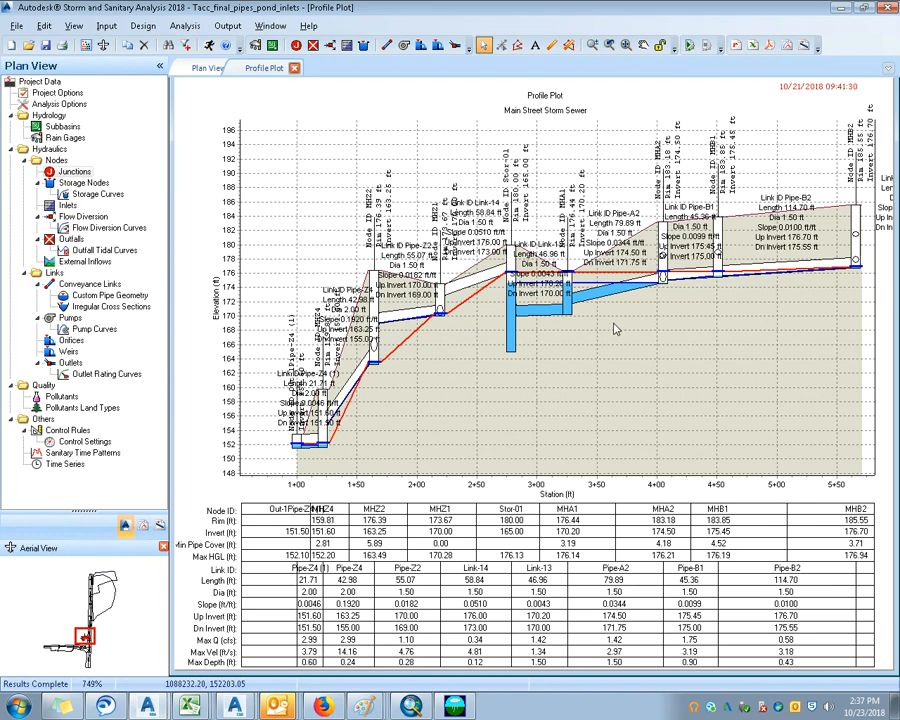
pyautogui.scroll(1, 618, 308)
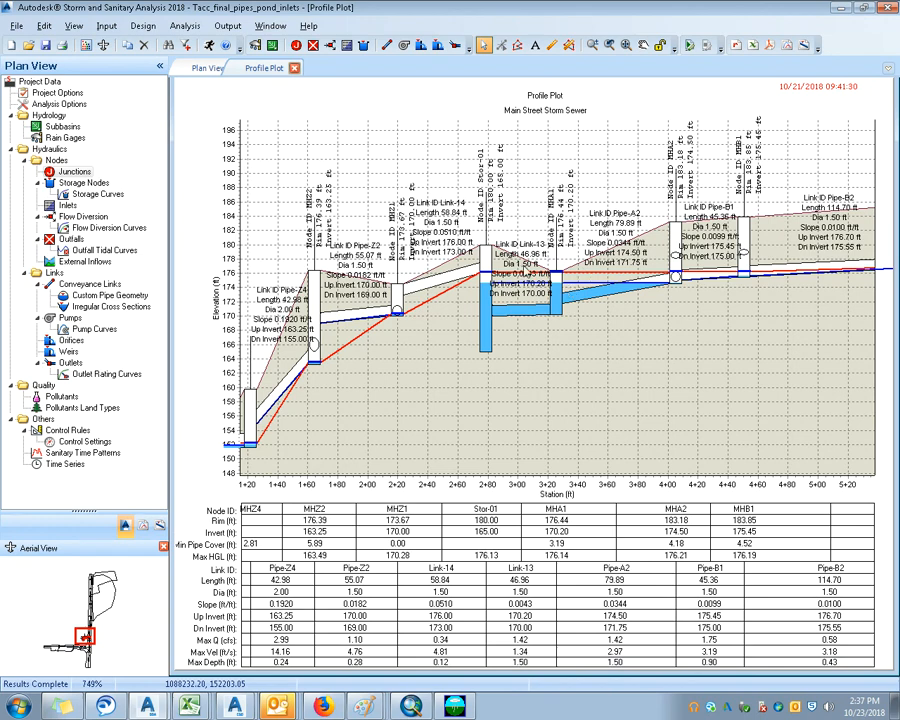
pyautogui.scroll(2, 474, 277)
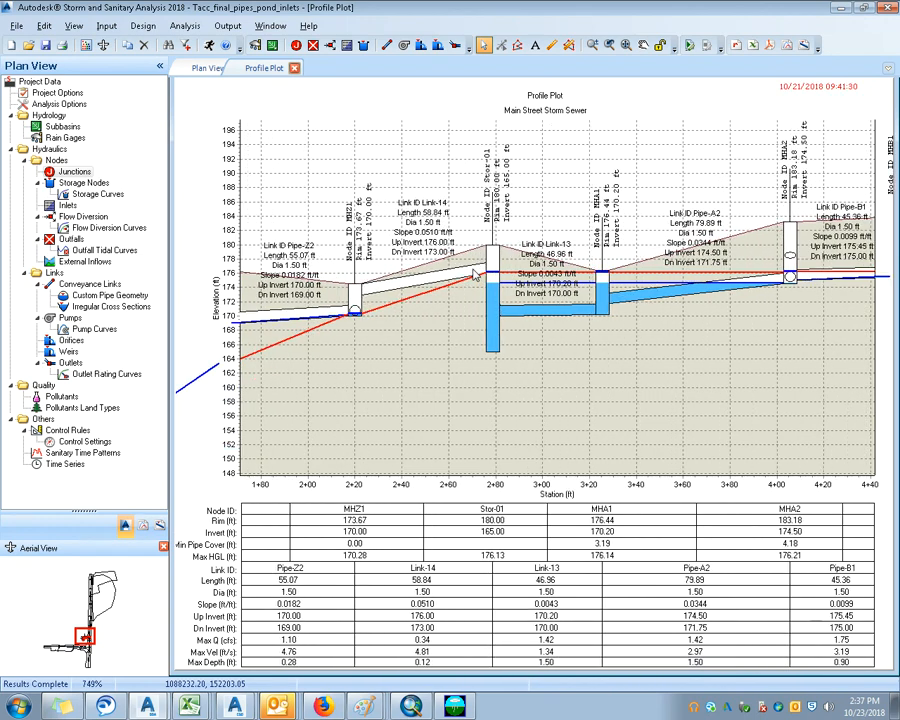
pyautogui.scroll(-1, 472, 286)
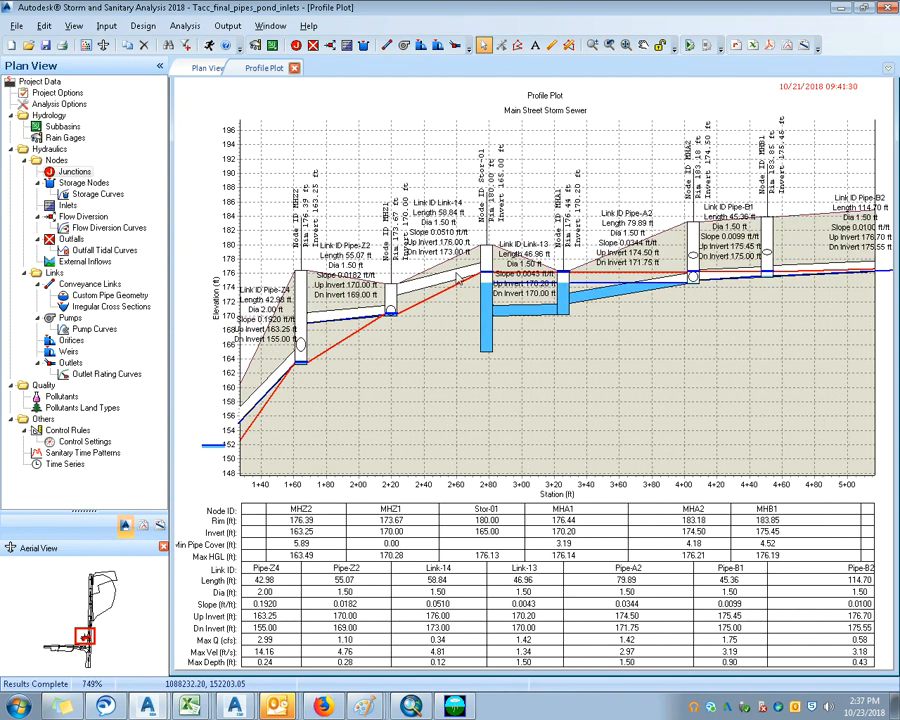
# Step: Set the inlet invert elevation of conveyance link Link-14 to 175 ft
pyautogui.doubleClick(457, 277)
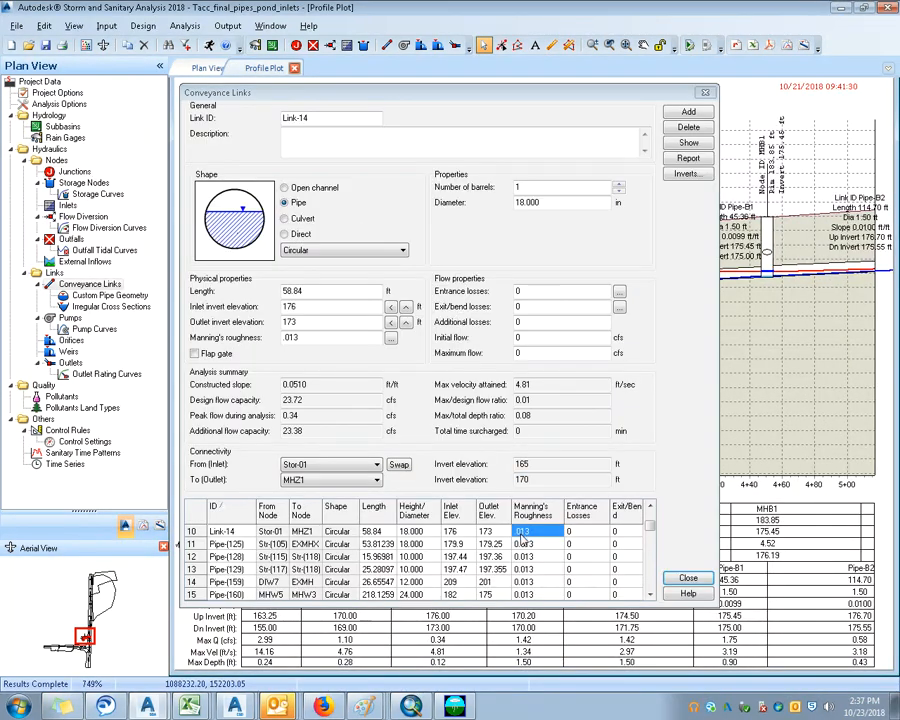
pyautogui.click(461, 534)
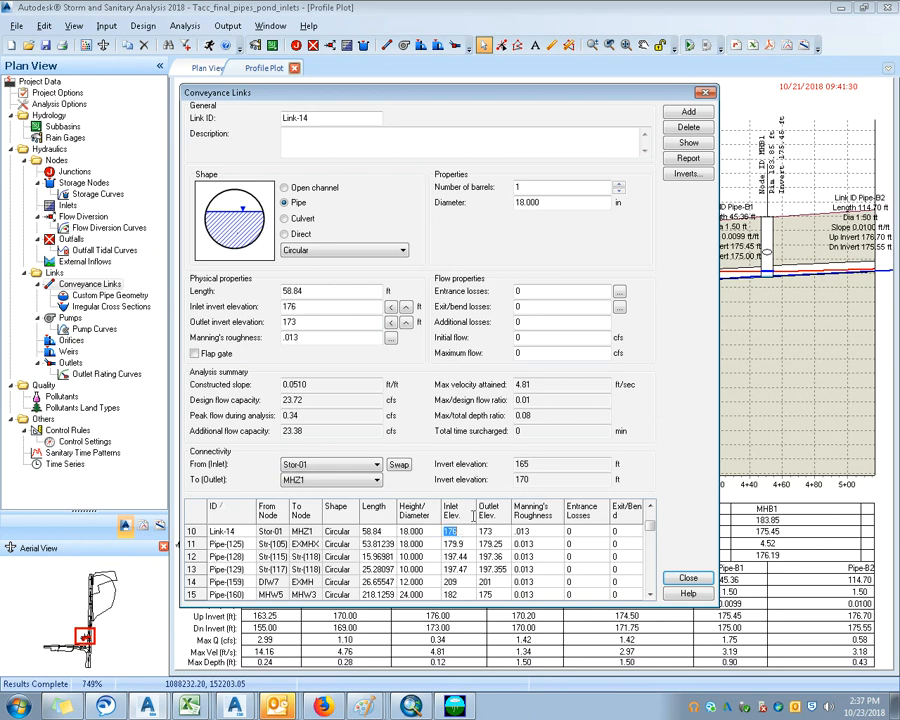
pyautogui.write('1785')
pyautogui.press('Tab')
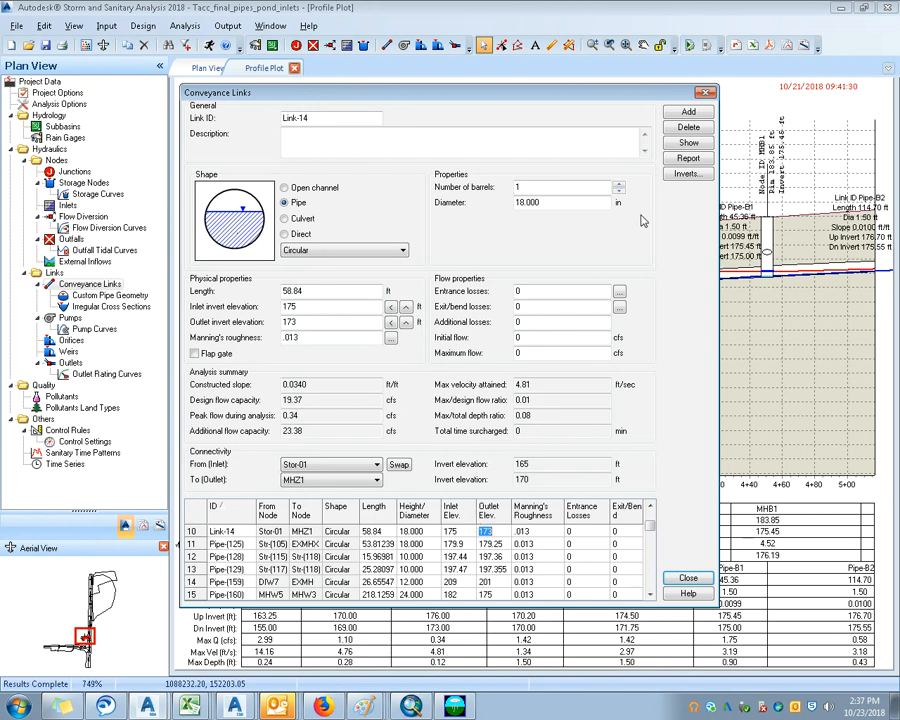
pyautogui.click(684, 581)
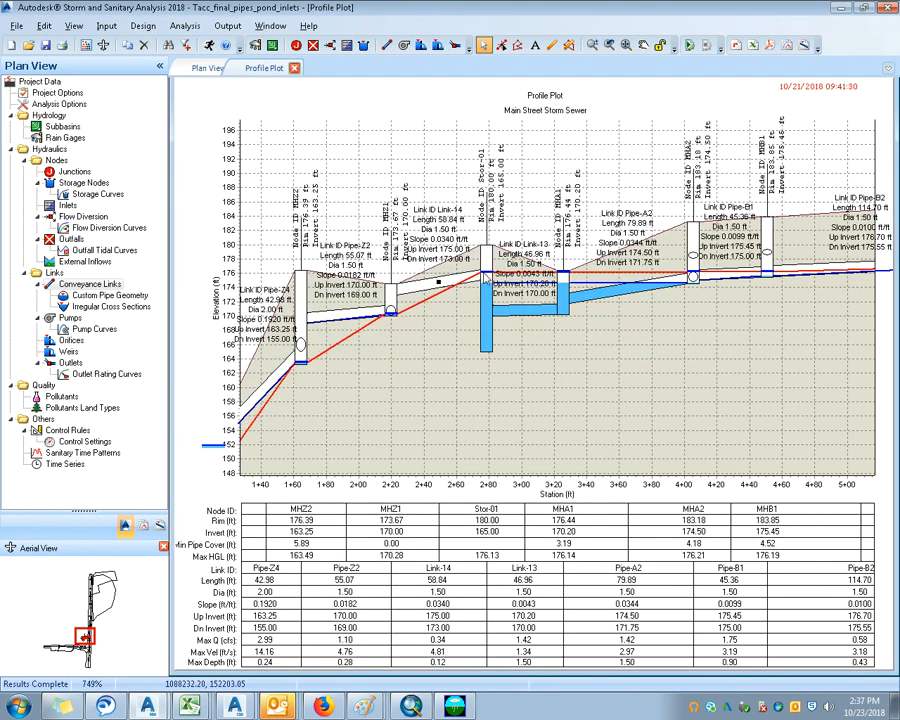
# Step: Rerun the analysis without saving the results to a file and return to the profile plot
pyautogui.click(232, 45)
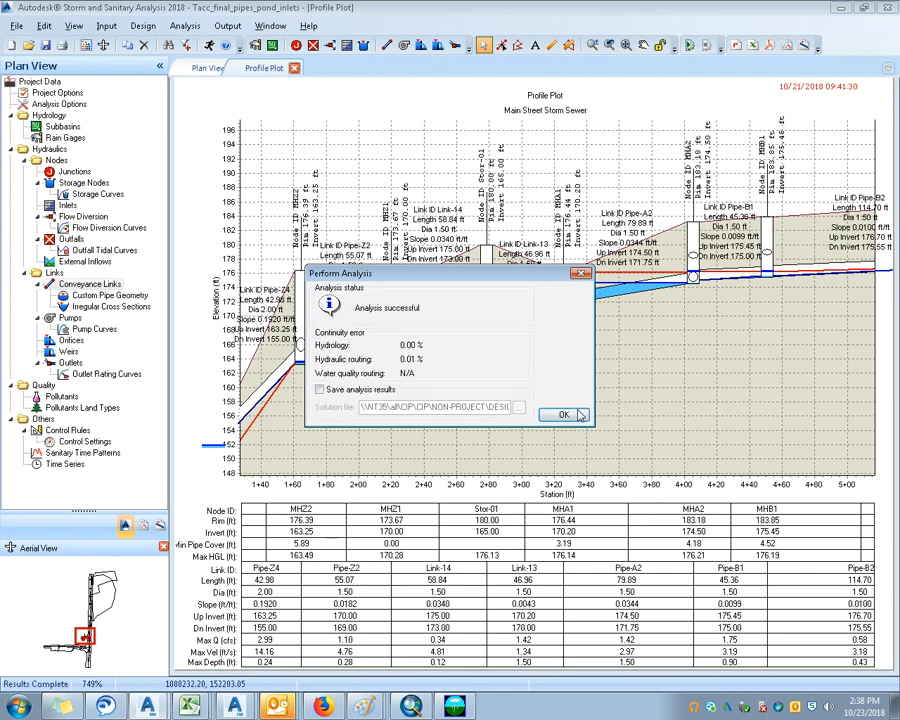
pyautogui.click(564, 415)
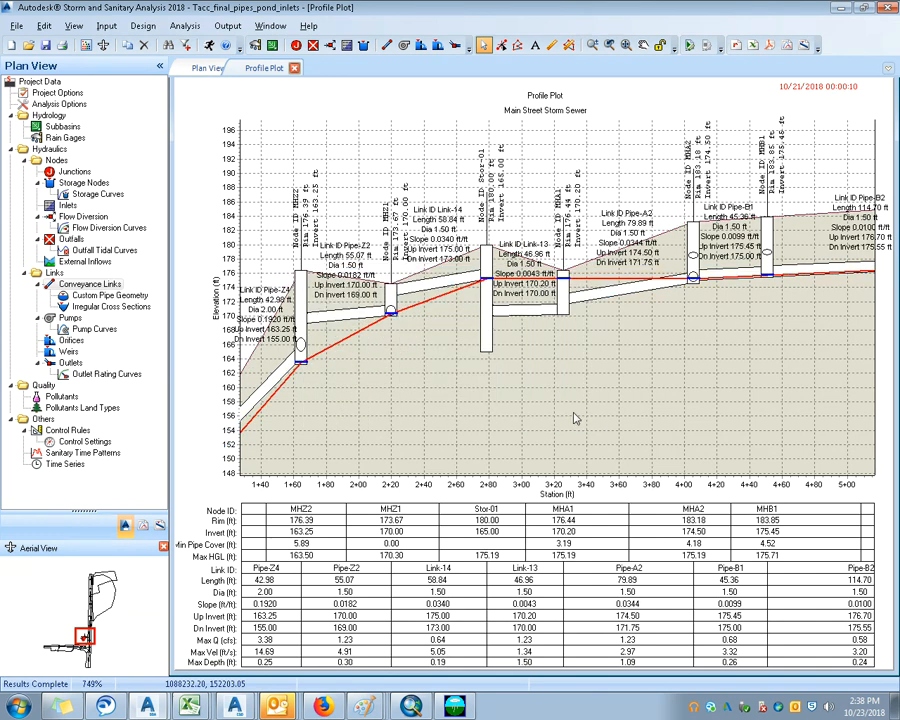
pyautogui.rightClick(645, 320)
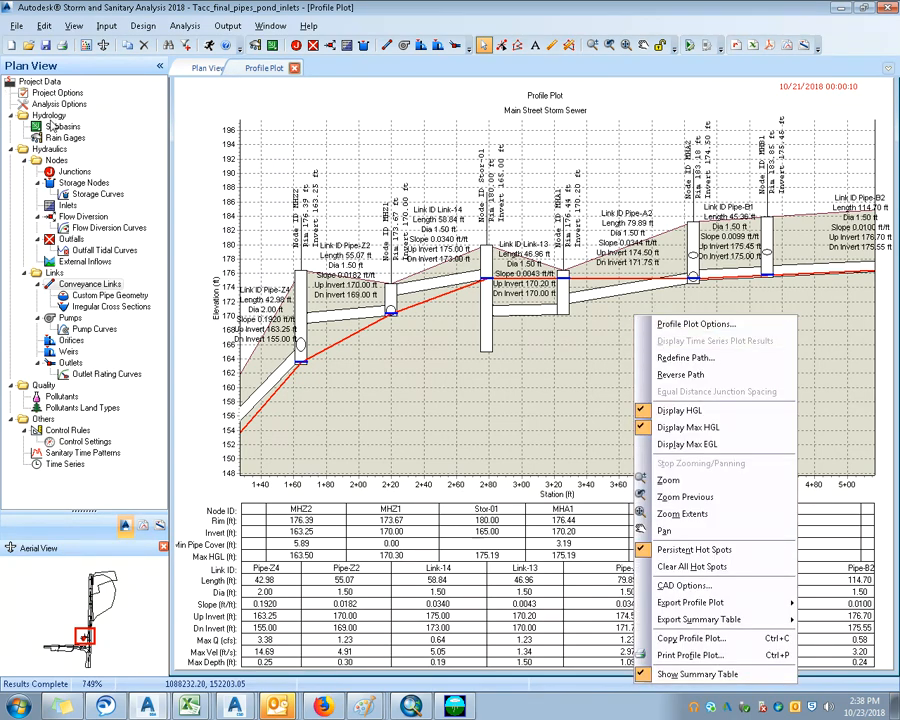
# Step: Review the maximum HGL along the Main Street Storm Sewer profile from the outfall through Stor-01 to MHB2
pyautogui.click(382, 179)
pyautogui.scroll(-2, 382, 178)
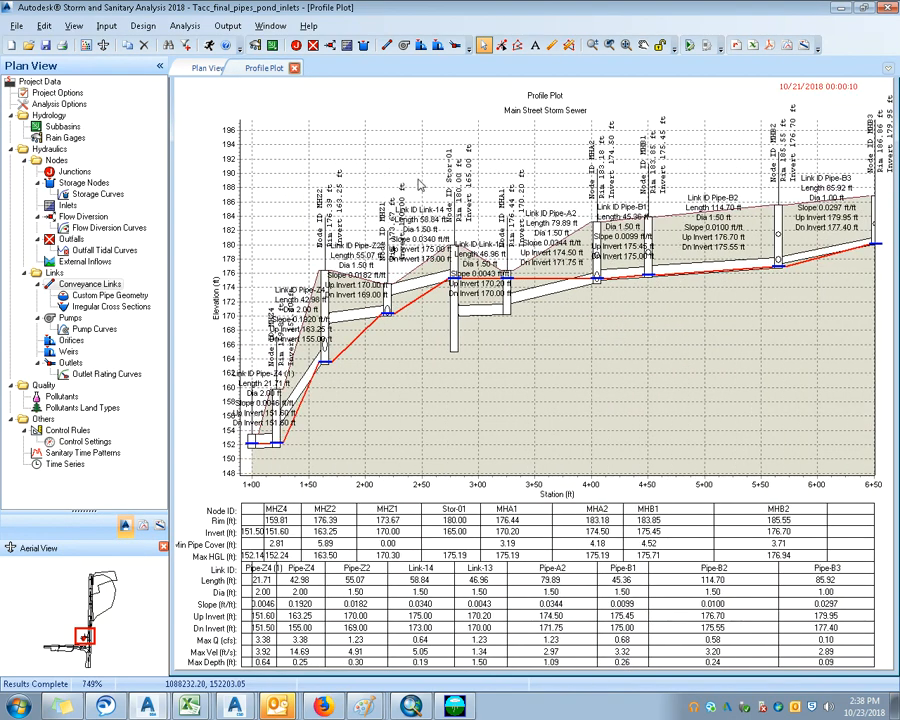
pyautogui.moveTo(465, 202); pyautogui.dragTo(505, 203)
pyautogui.scroll(1, 506, 200)
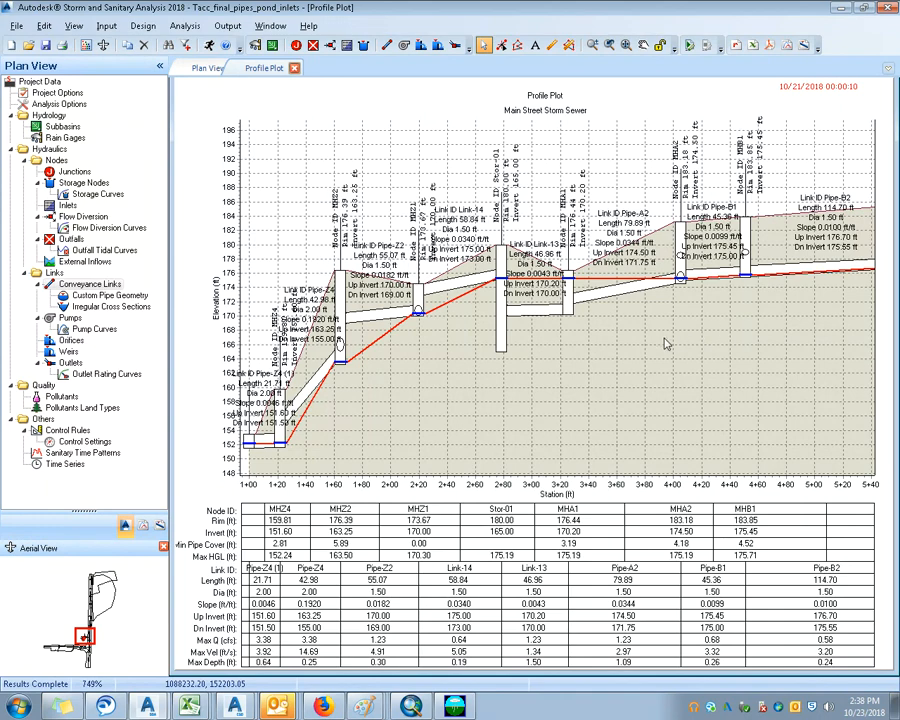
pyautogui.scroll(1, 638, 277)
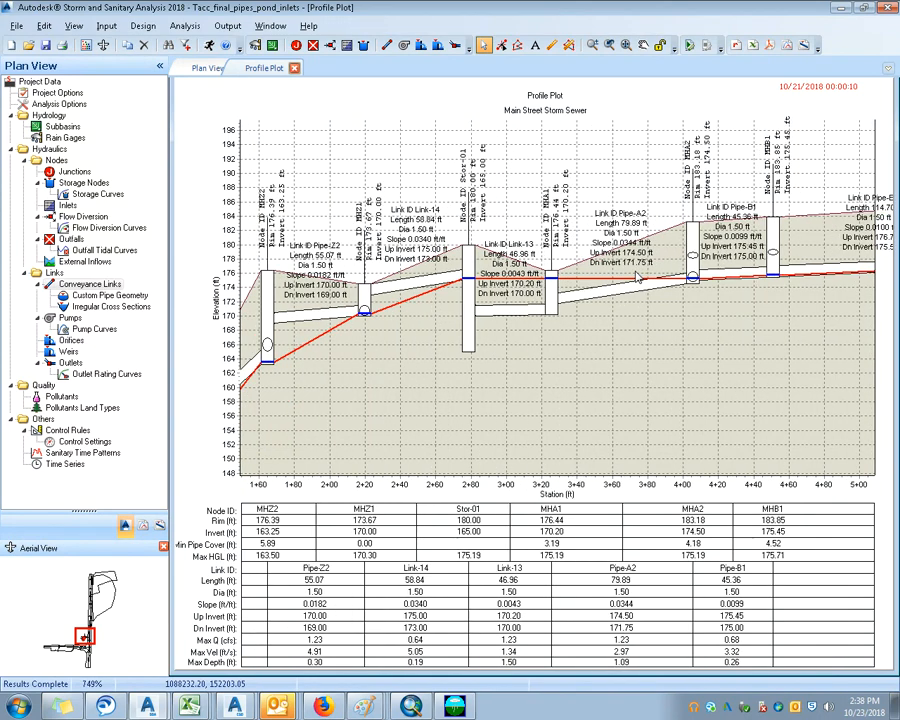
pyautogui.scroll(-1, 603, 158)
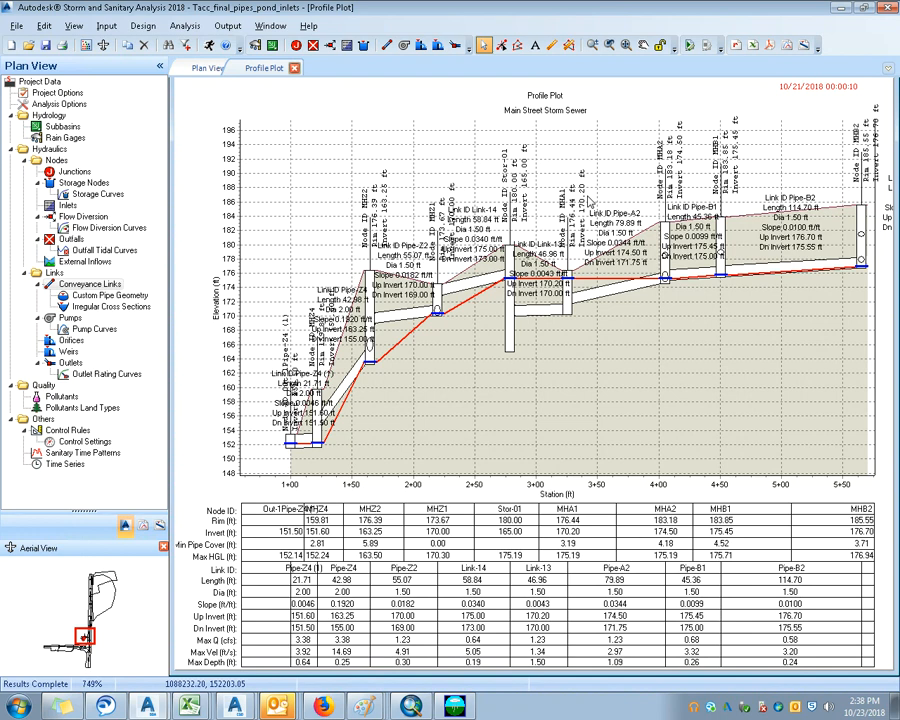
# Step: Go to the plan view and examine the CID1W and CID1E structures on both sides of the road at MHD1
pyautogui.click(206, 68)
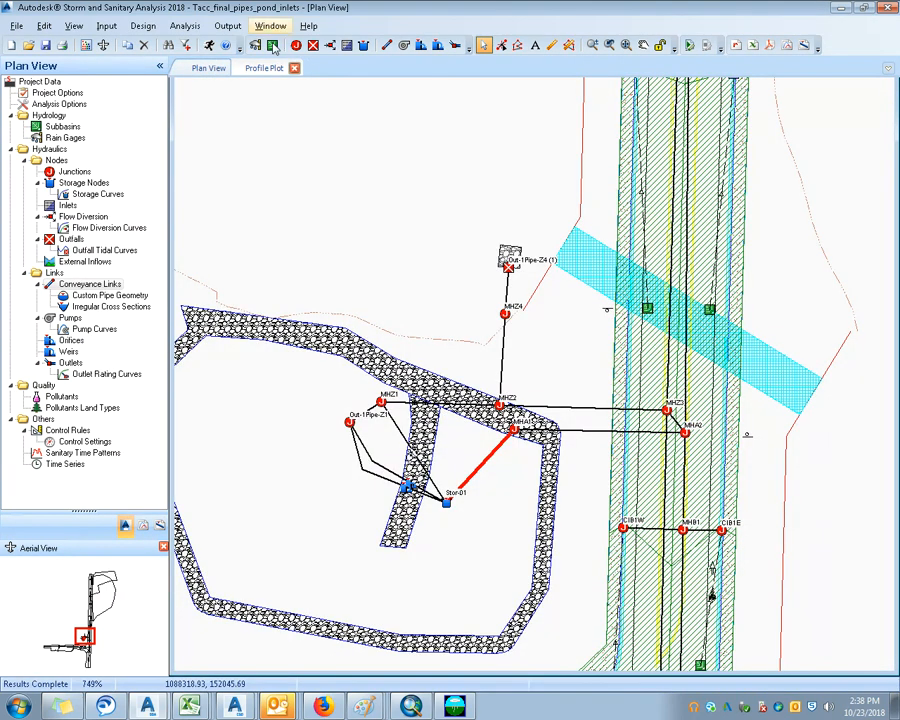
pyautogui.moveTo(464, 380); pyautogui.dragTo(485, 380)
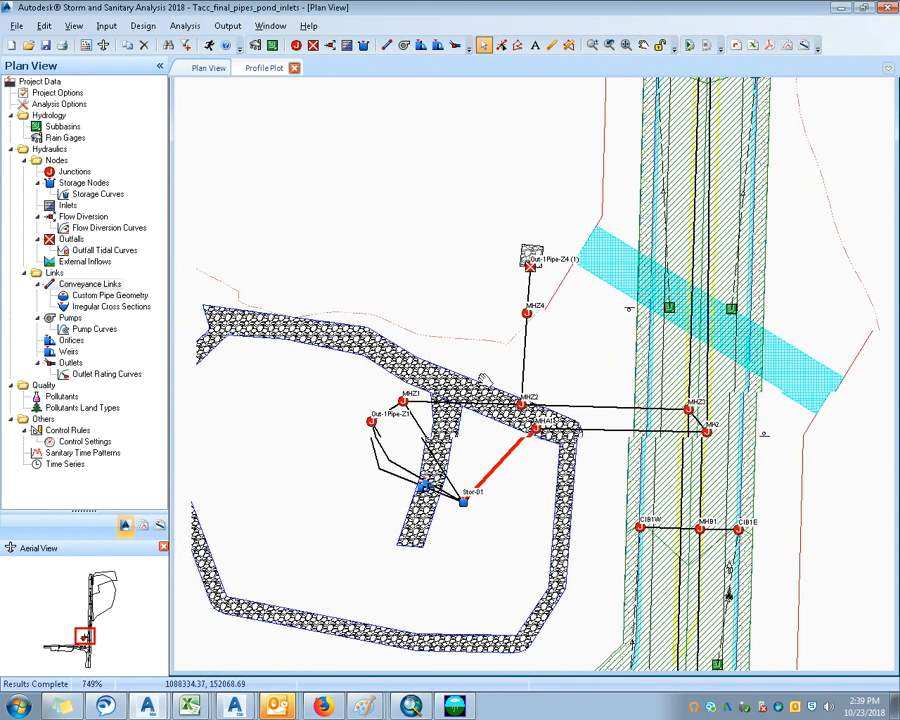
pyautogui.scroll(1, 453, 366)
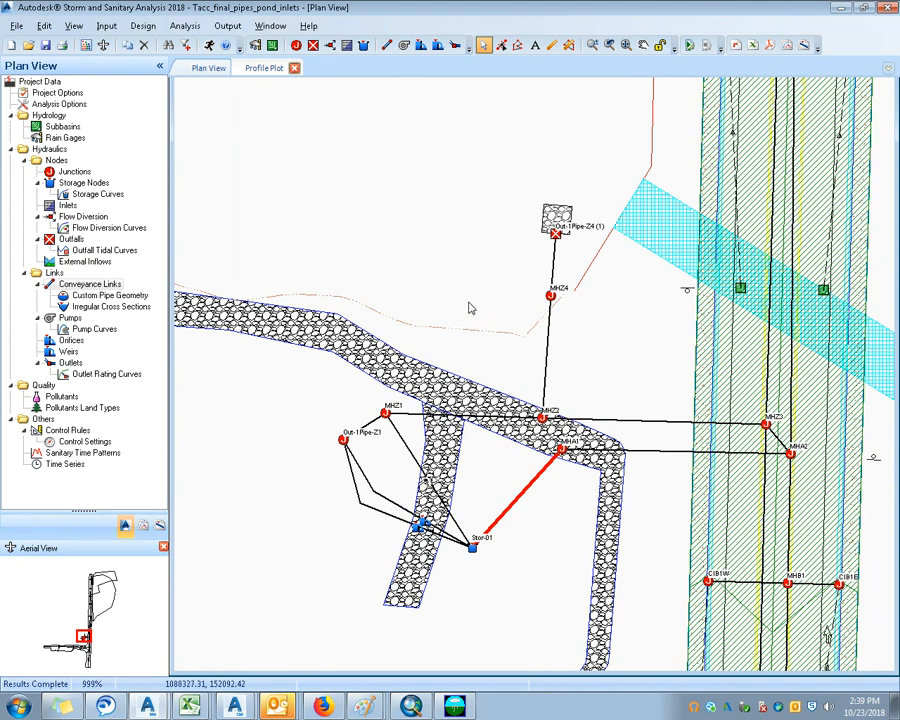
pyautogui.moveTo(472, 323); pyautogui.dragTo(385, 545)
pyautogui.moveTo(508, 218); pyautogui.dragTo(353, 418)
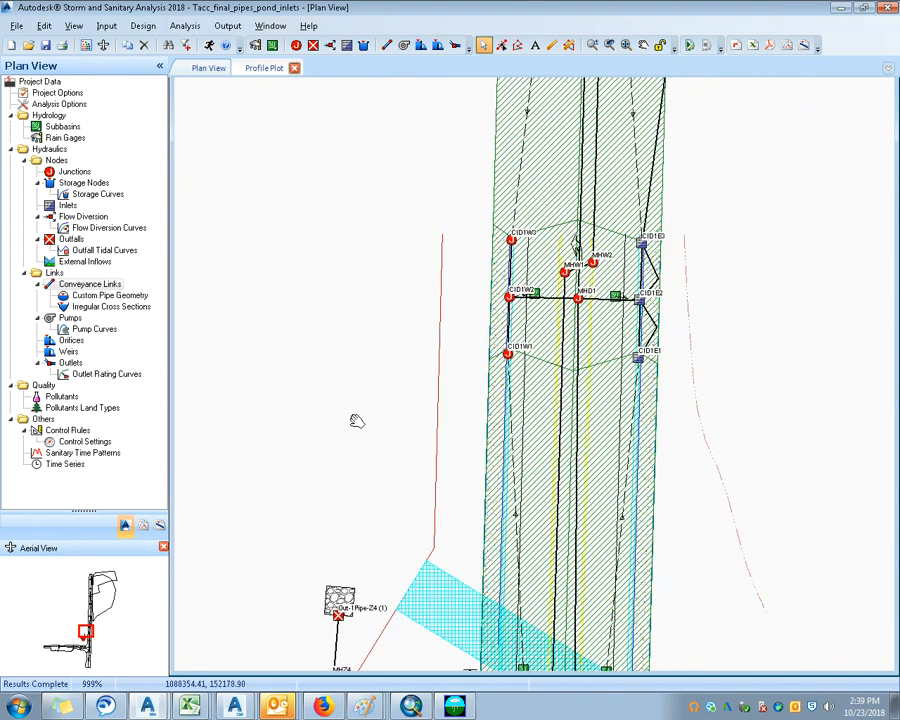
pyautogui.scroll(1, 662, 318)
pyautogui.moveTo(662, 318); pyautogui.dragTo(620, 291)
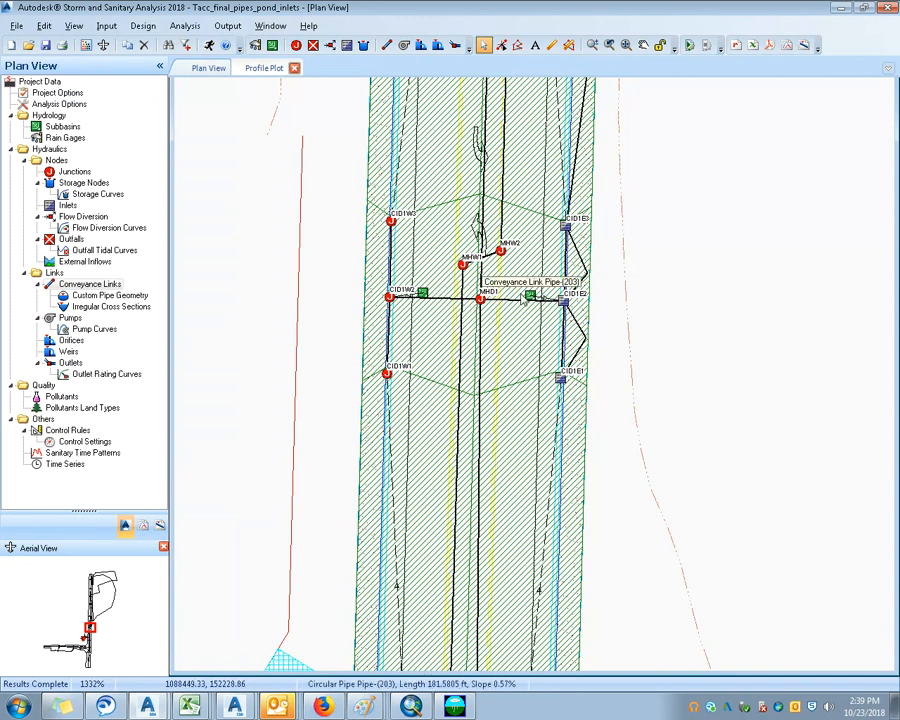
pyautogui.moveTo(614, 302); pyautogui.dragTo(625, 354)
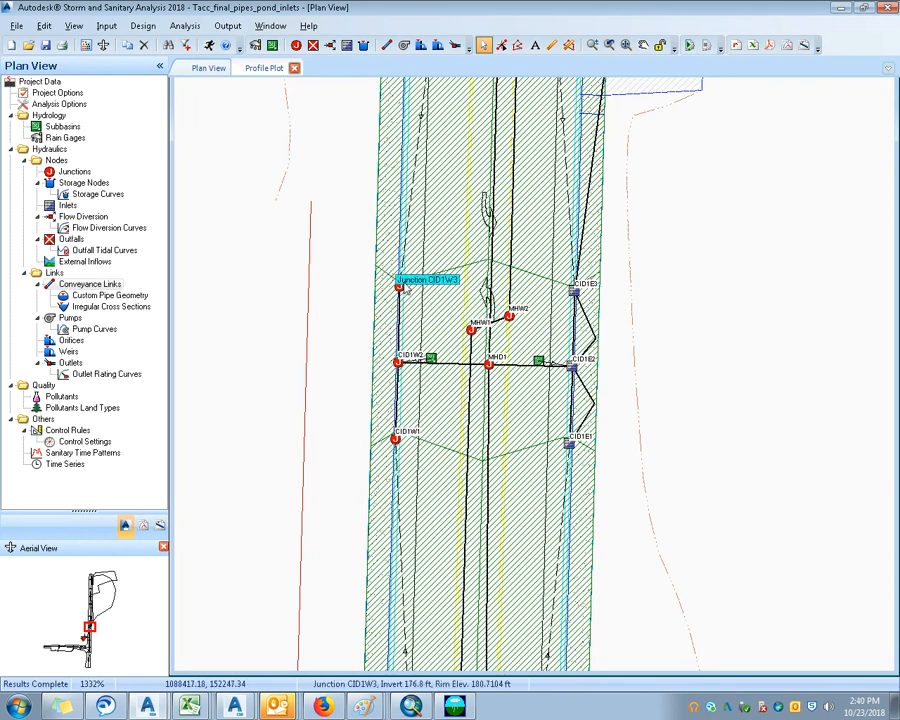
pyautogui.scroll(-3, 437, 290)
pyautogui.scroll(-1, 437, 290)
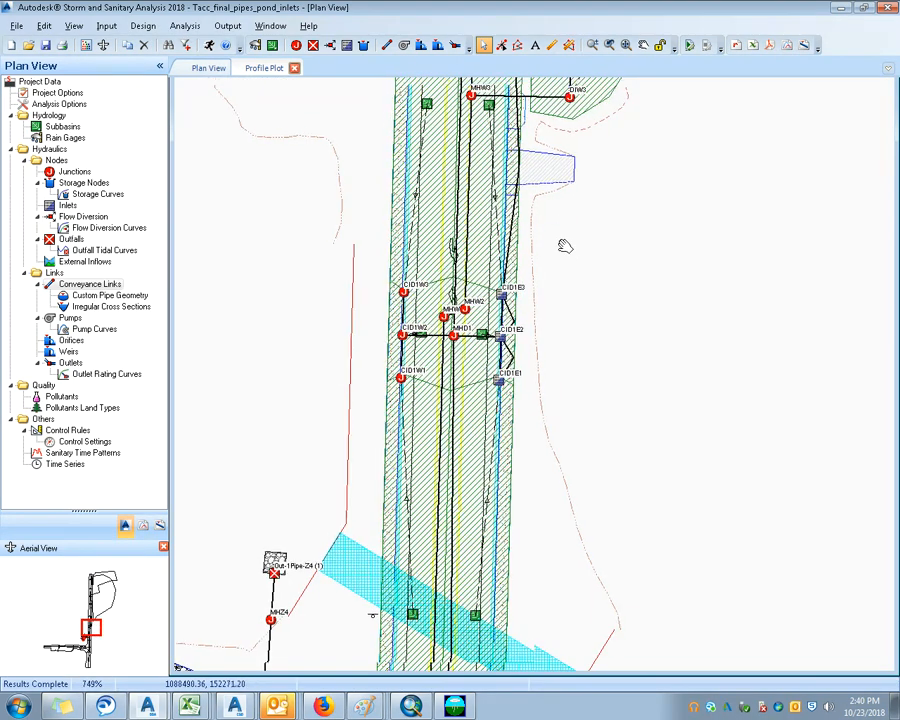
pyautogui.scroll(2, 517, 278)
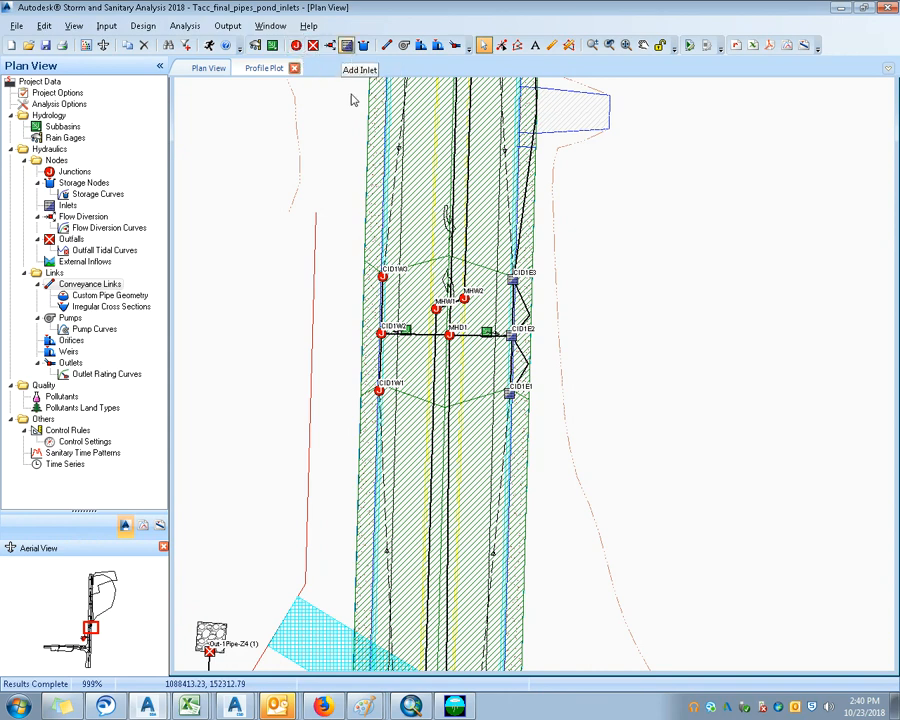
# Step: Inspect the inlet specifications of CID1E3 and CID1E2, and close the Inlets dialog
pyautogui.doubleClick(513, 282)
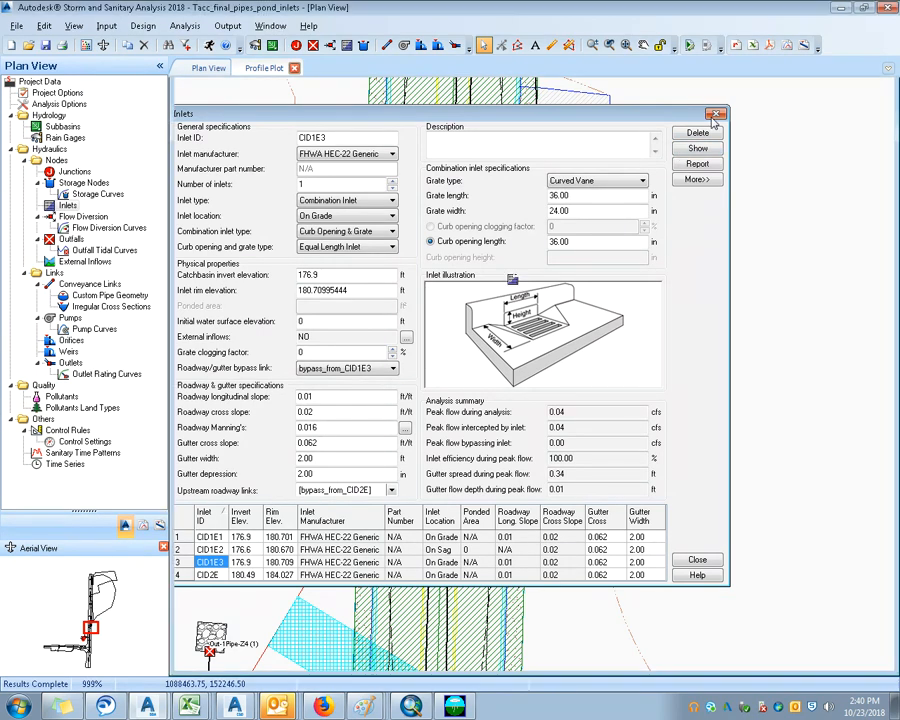
pyautogui.click(693, 147)
pyautogui.doubleClick(512, 340)
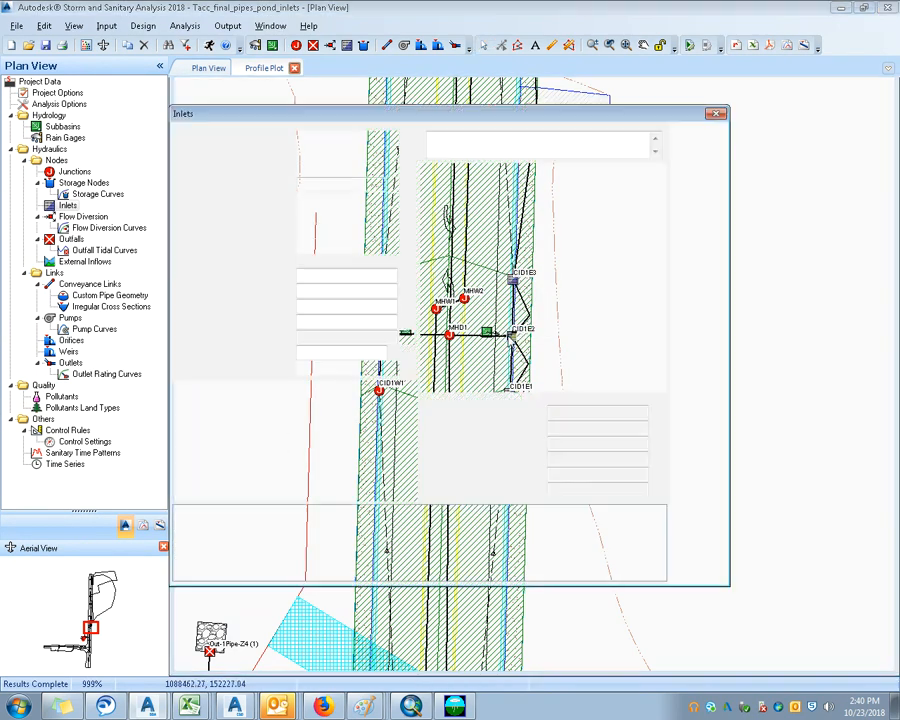
pyautogui.click(716, 114)
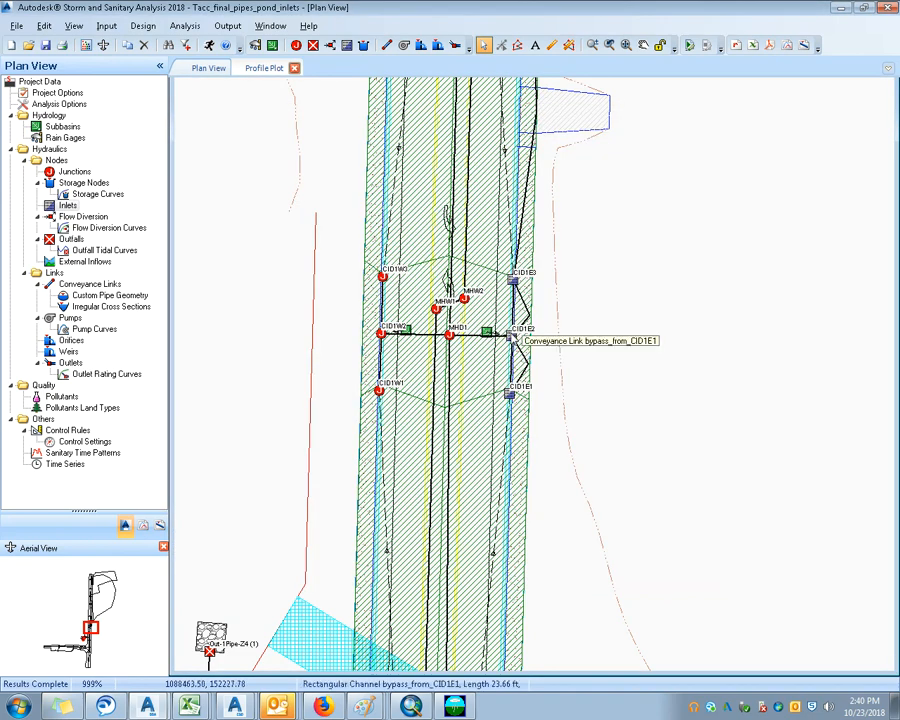
# Step: Switch to the 323322-PIPES drawing in Civil 3D and locate the labelled CID1E inlets beside MHD1
pyautogui.moveTo(147, 707)
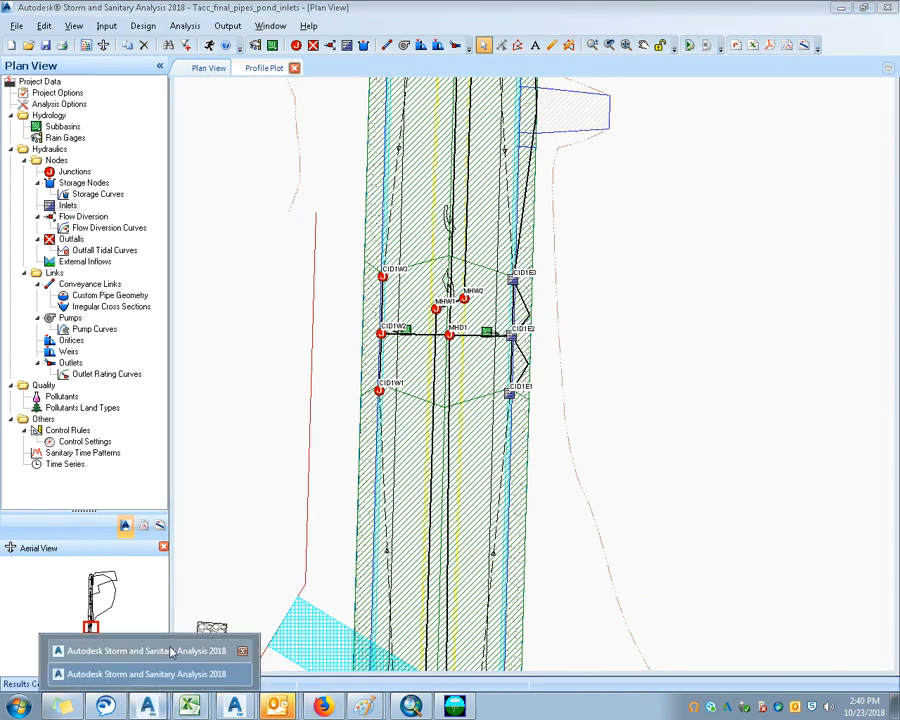
pyautogui.click(171, 651)
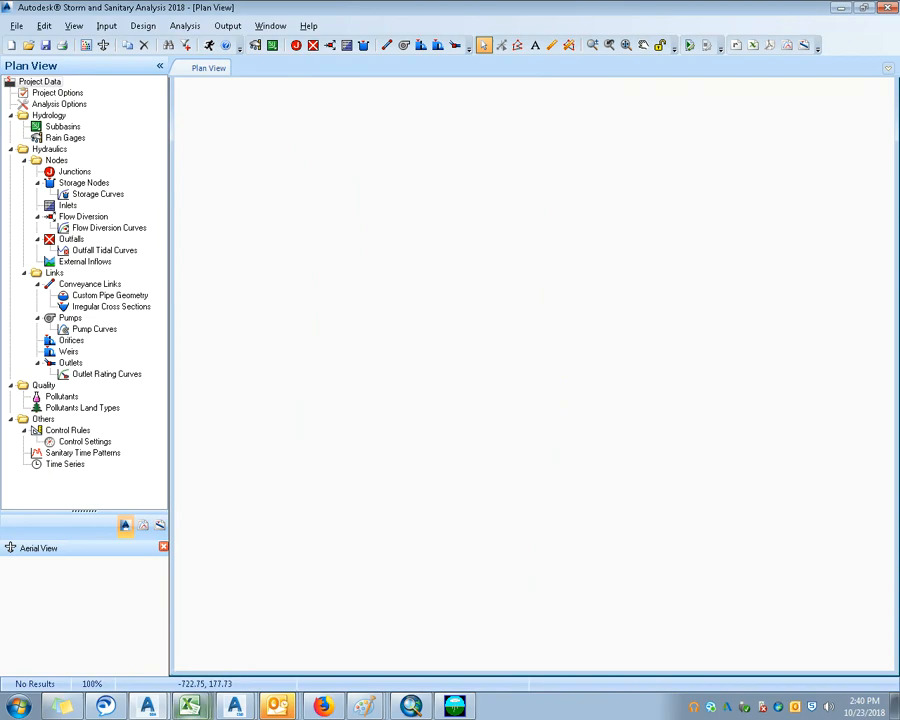
pyautogui.moveTo(233, 708)
pyautogui.click(237, 500)
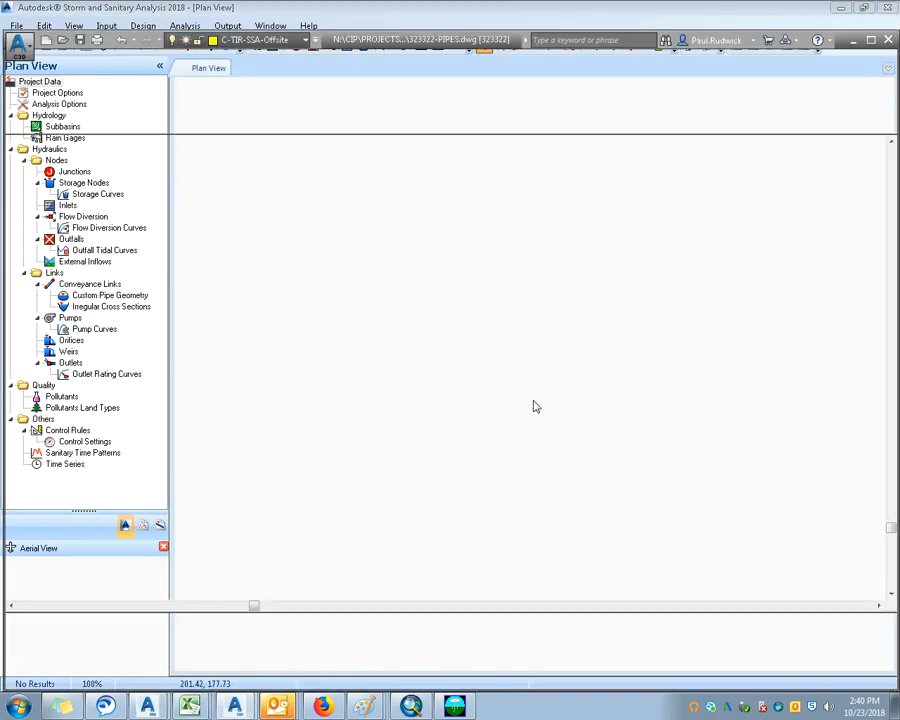
pyautogui.scroll(-5, 578, 445)
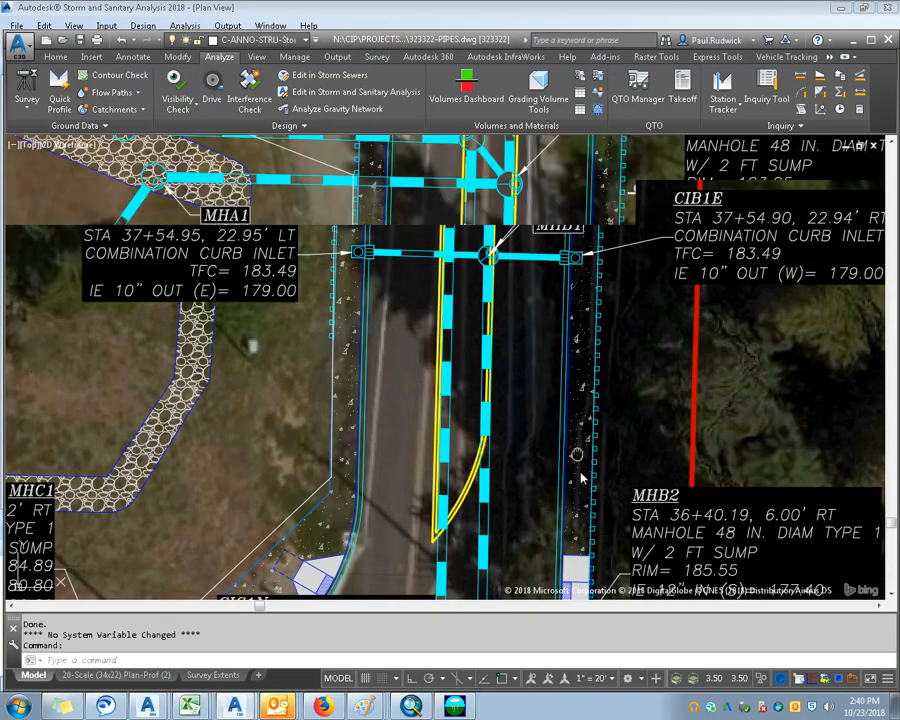
pyautogui.scroll(-3, 580, 428)
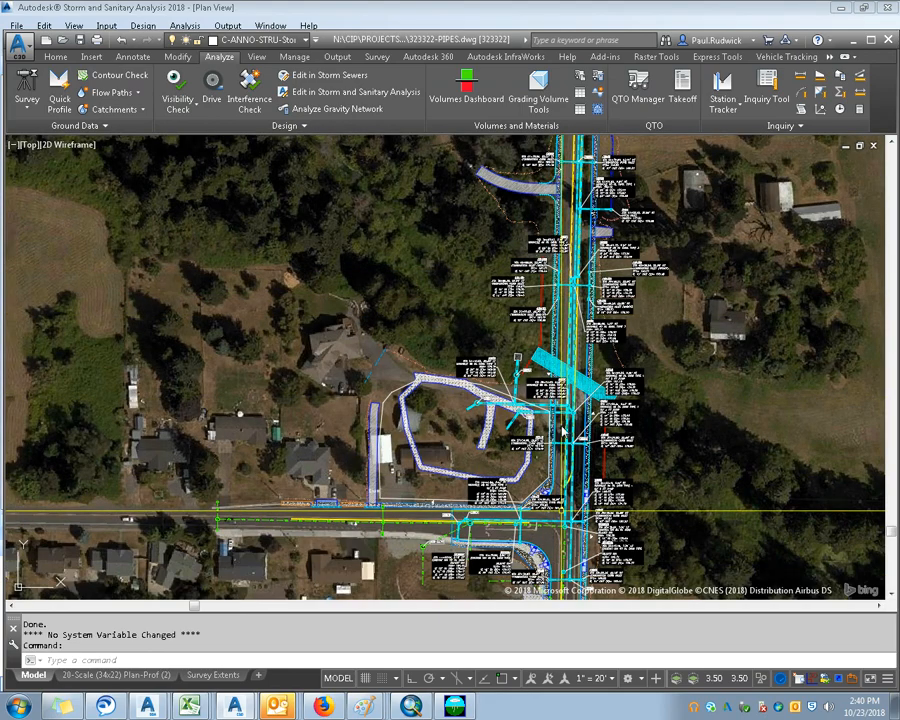
pyautogui.scroll(3, 577, 268)
pyautogui.scroll(-2, 577, 265)
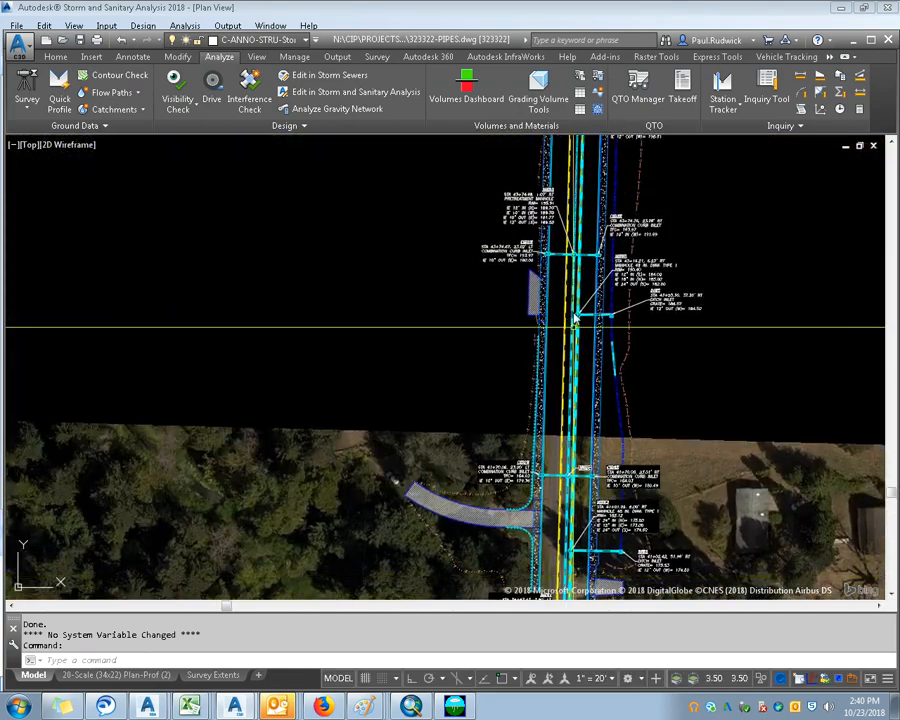
pyautogui.scroll(-3, 580, 278)
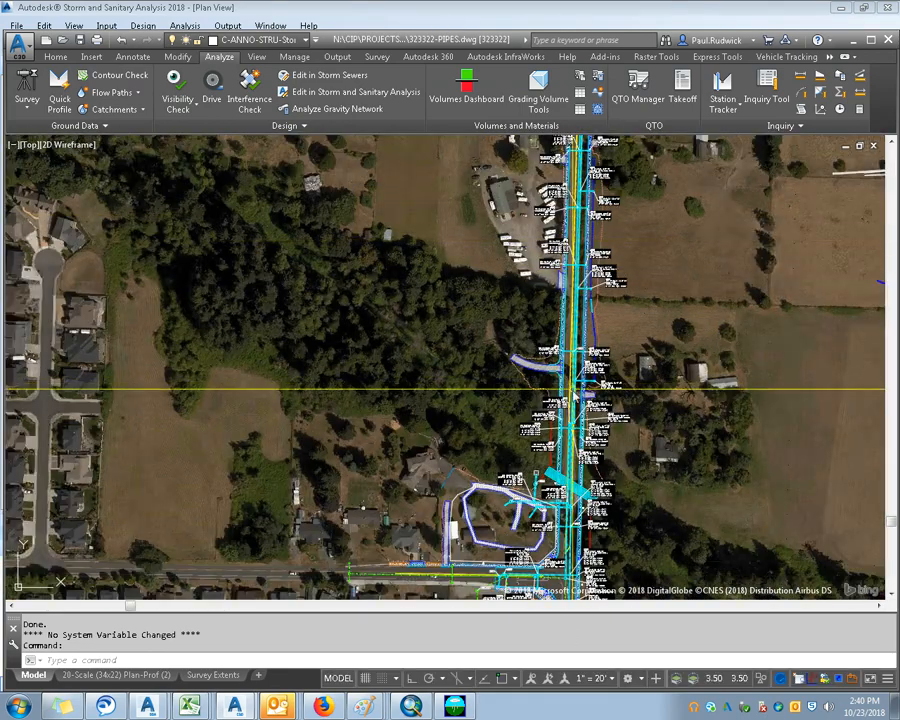
pyautogui.scroll(5, 583, 432)
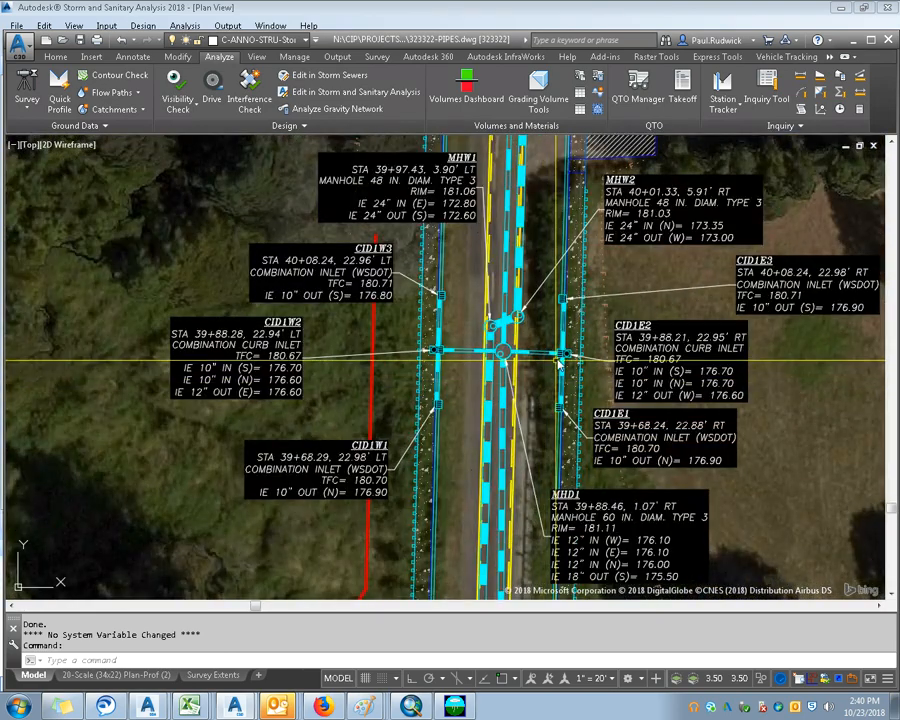
# Step: Select inlets CID1E1, CID1E2 and CID1E3, their connecting pipes and the pipe to MHD1, and open them in the Object Viewer
pyautogui.click(548, 293)
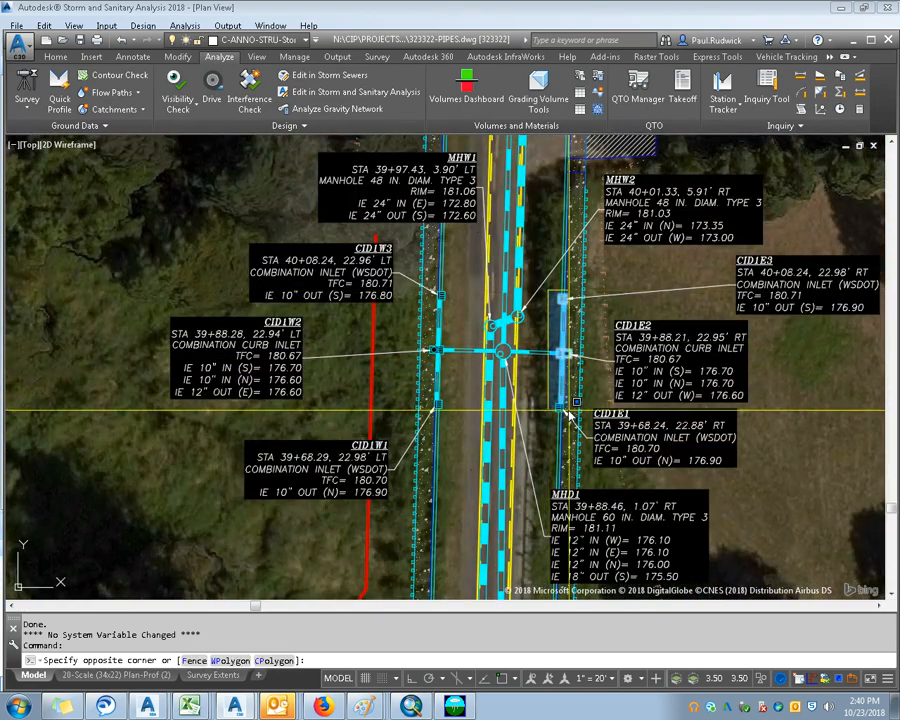
pyautogui.click(567, 418)
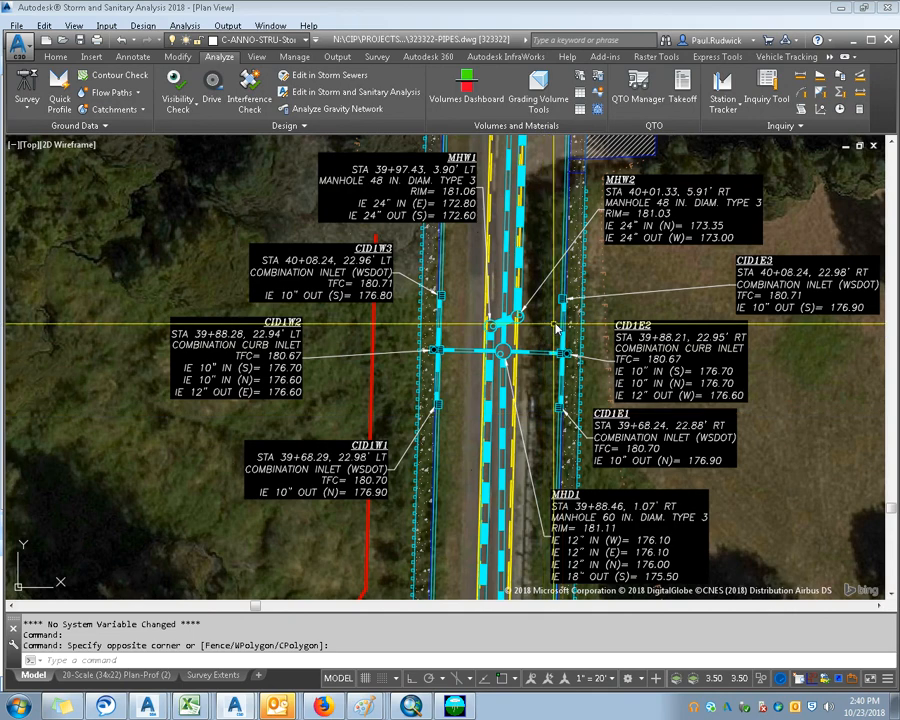
pyautogui.scroll(2, 560, 310)
pyautogui.click(566, 283)
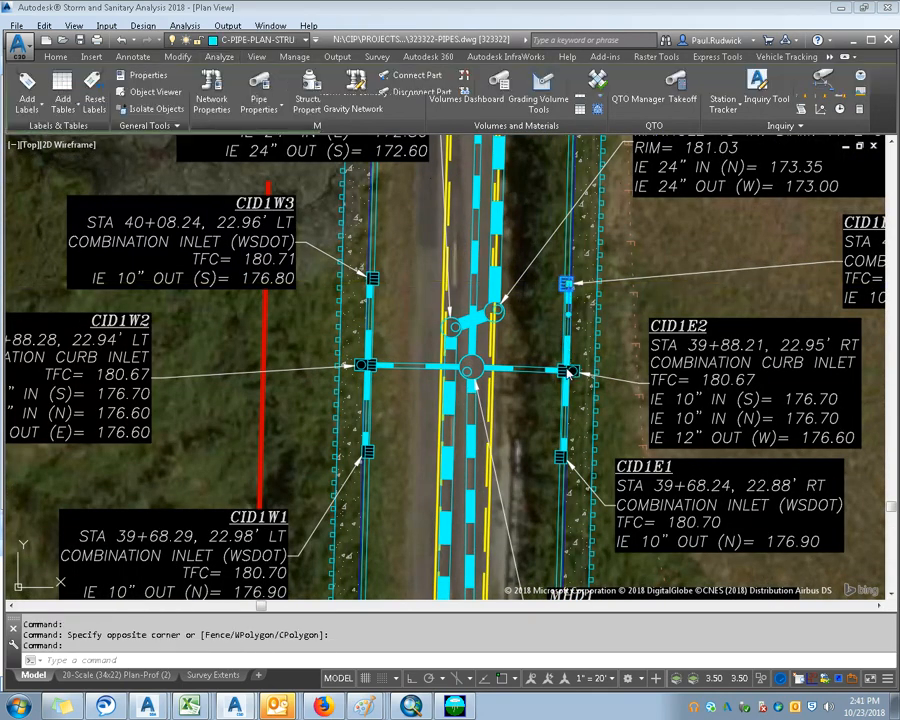
pyautogui.click(568, 343)
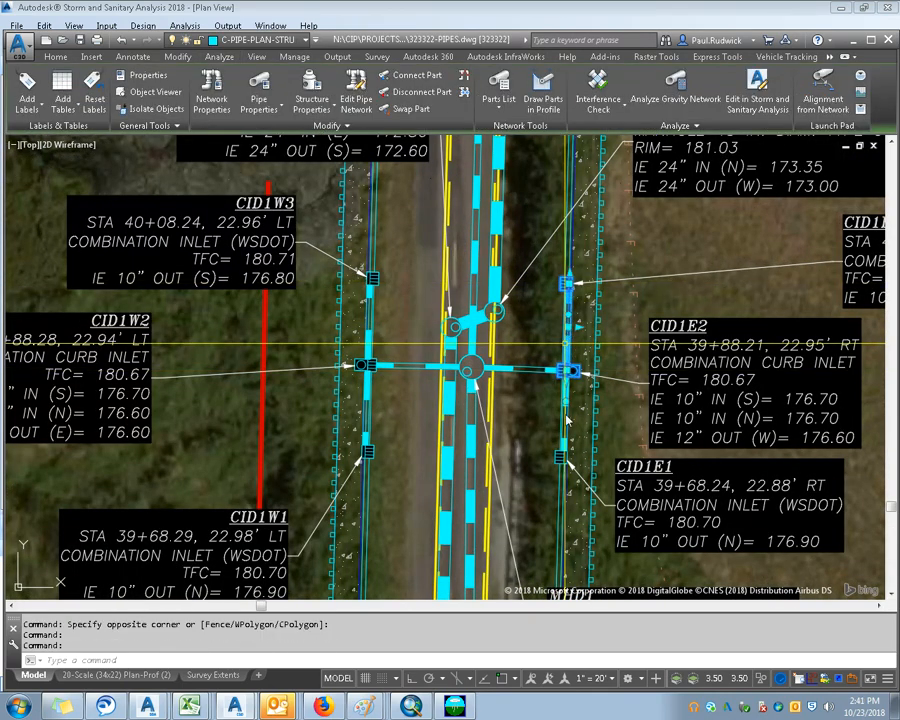
pyautogui.click(566, 415)
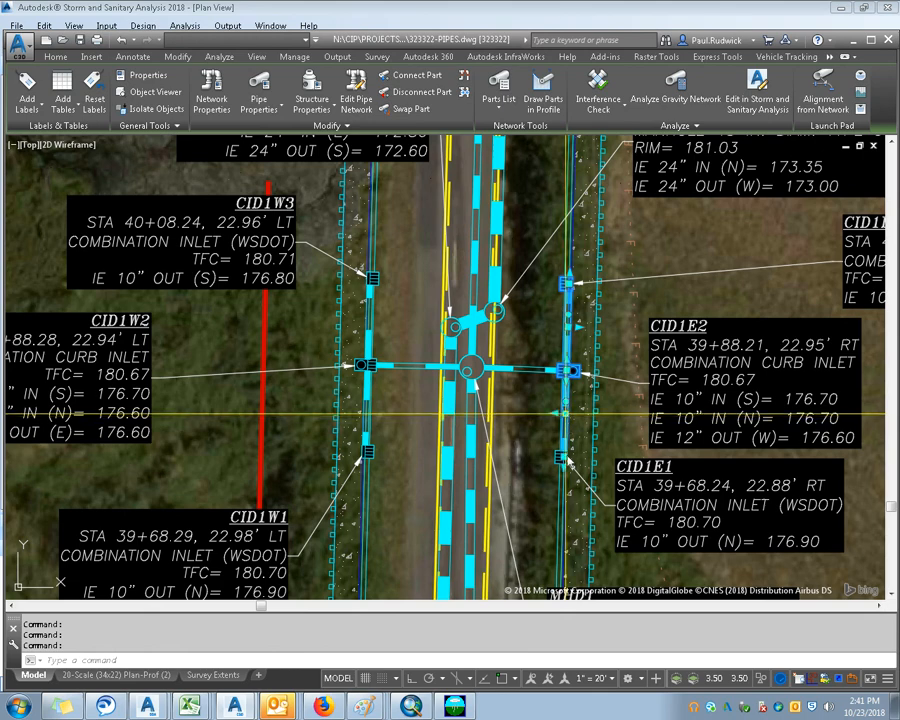
pyautogui.click(561, 462)
pyautogui.click(538, 372)
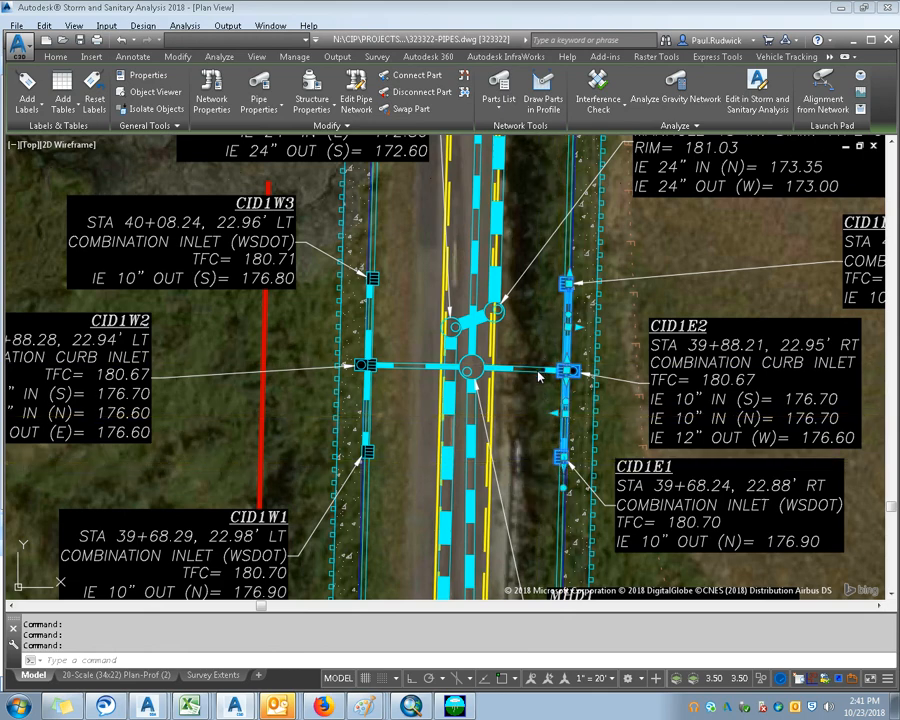
pyautogui.rightClick(538, 386)
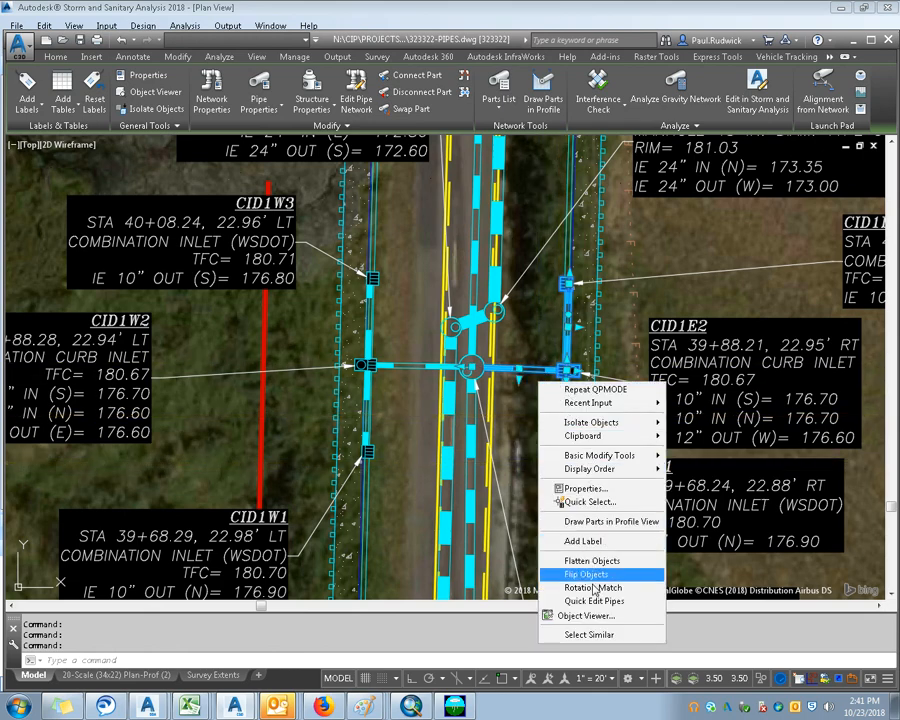
pyautogui.click(593, 616)
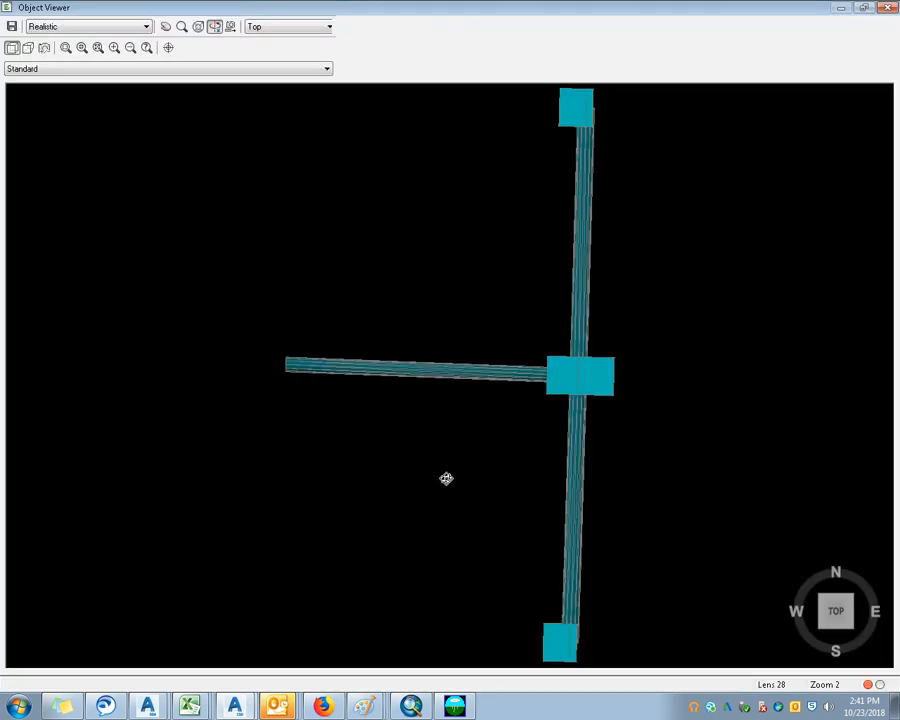
# Step: Examine the three connected inlets in 3D from the side, close the viewer, and return to Storm and Sanitary Analysis
pyautogui.moveTo(446, 474); pyautogui.dragTo(534, 362)
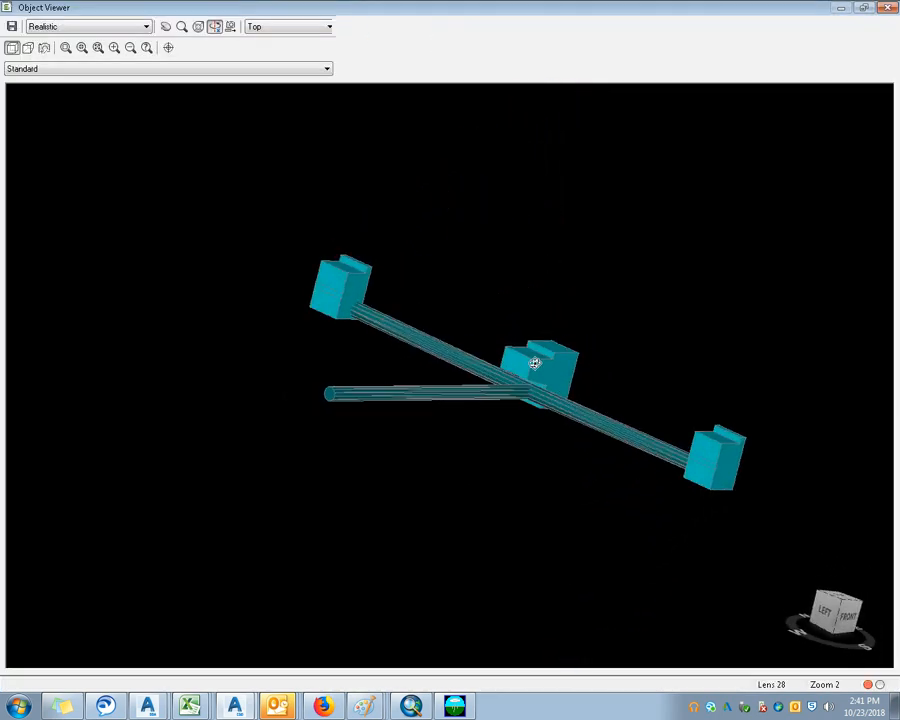
pyautogui.moveTo(550, 430); pyautogui.dragTo(620, 425)
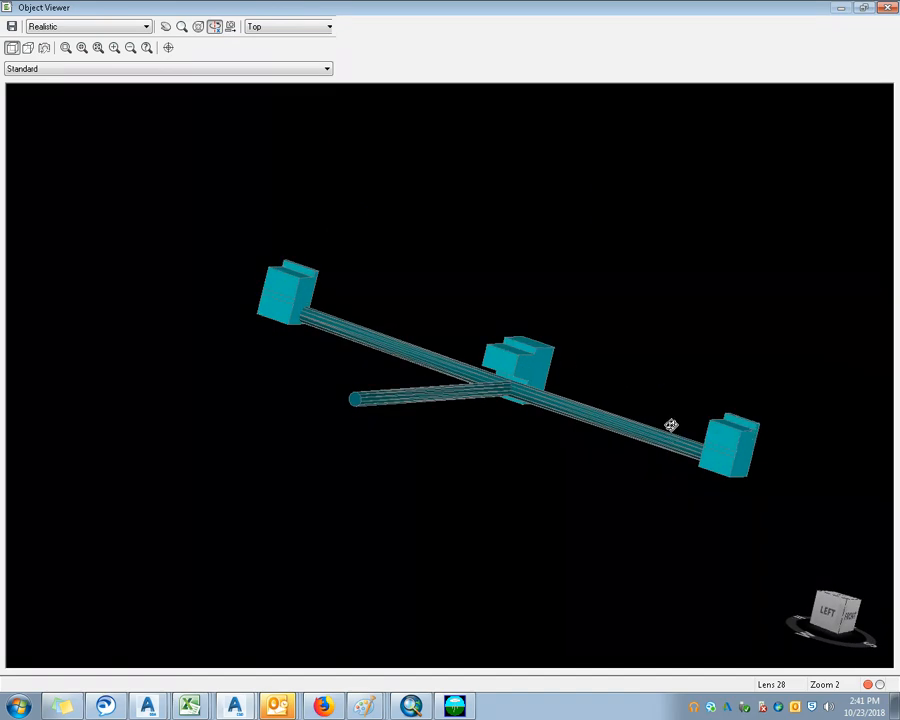
pyautogui.moveTo(522, 345)
pyautogui.mouseDown()
pyautogui.moveTo(536, 329)
pyautogui.moveTo(532, 356)
pyautogui.mouseUp()
pyautogui.press('Escape')
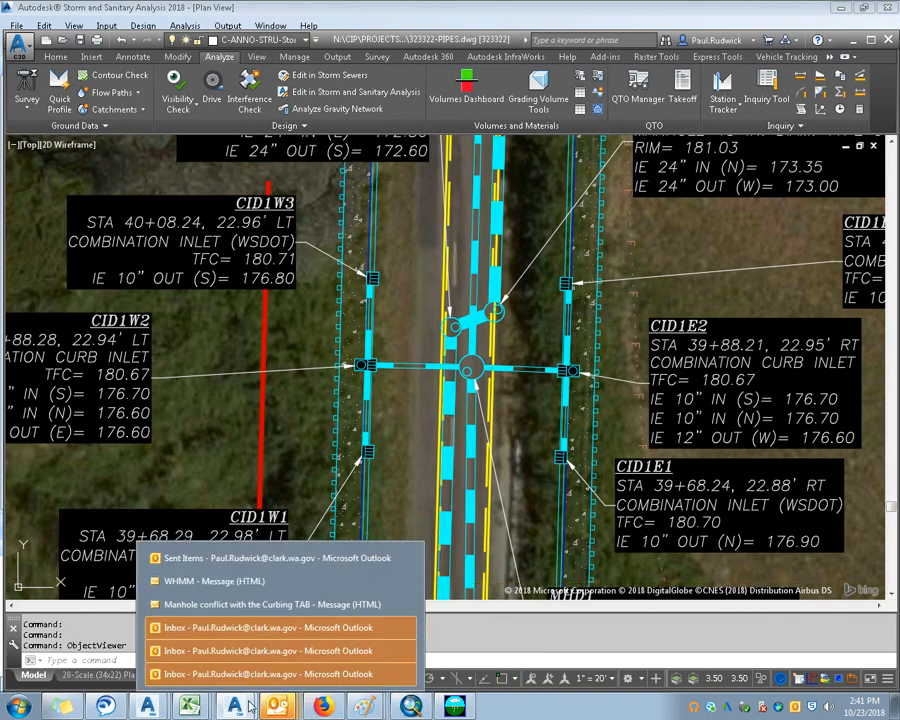
pyautogui.click(157, 676)
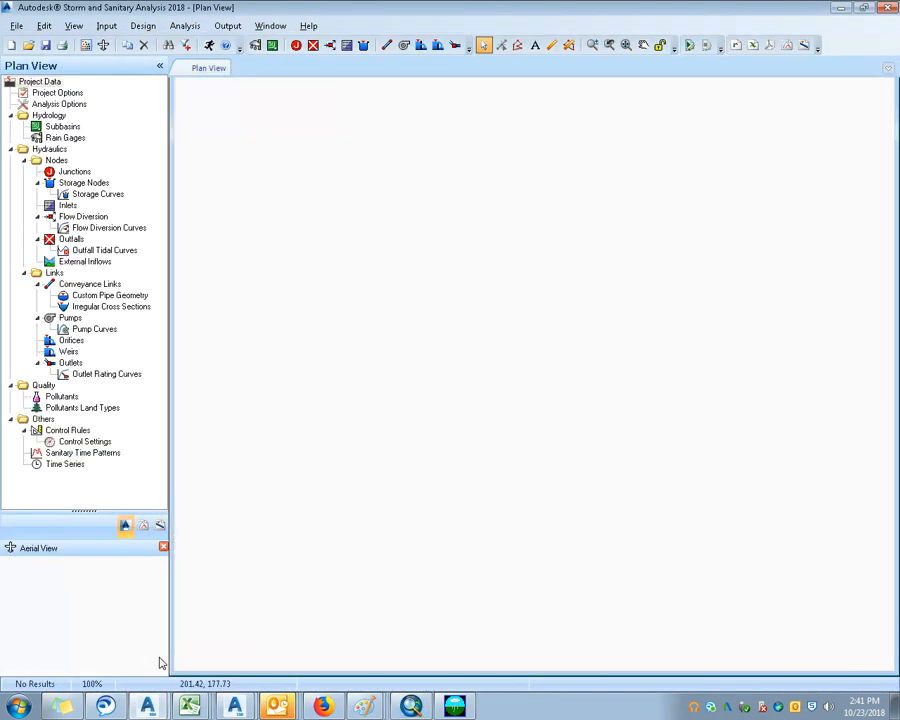
# Step: Review the inlet location options of CID1E2, keeping On Sag, and inspect the specifications of inlet CID1E3
pyautogui.click(150, 651)
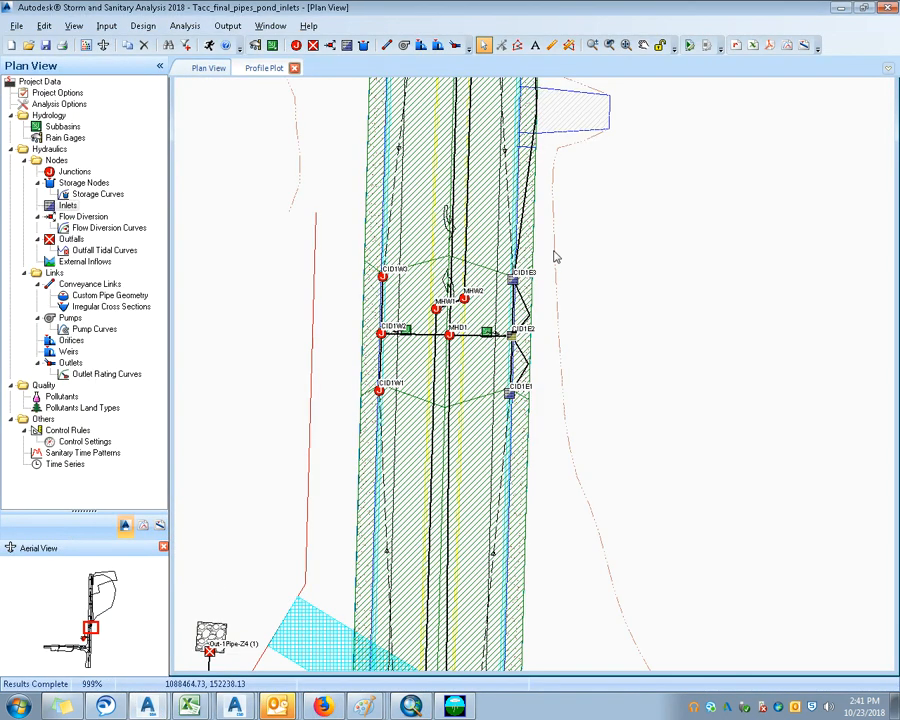
pyautogui.doubleClick(515, 337)
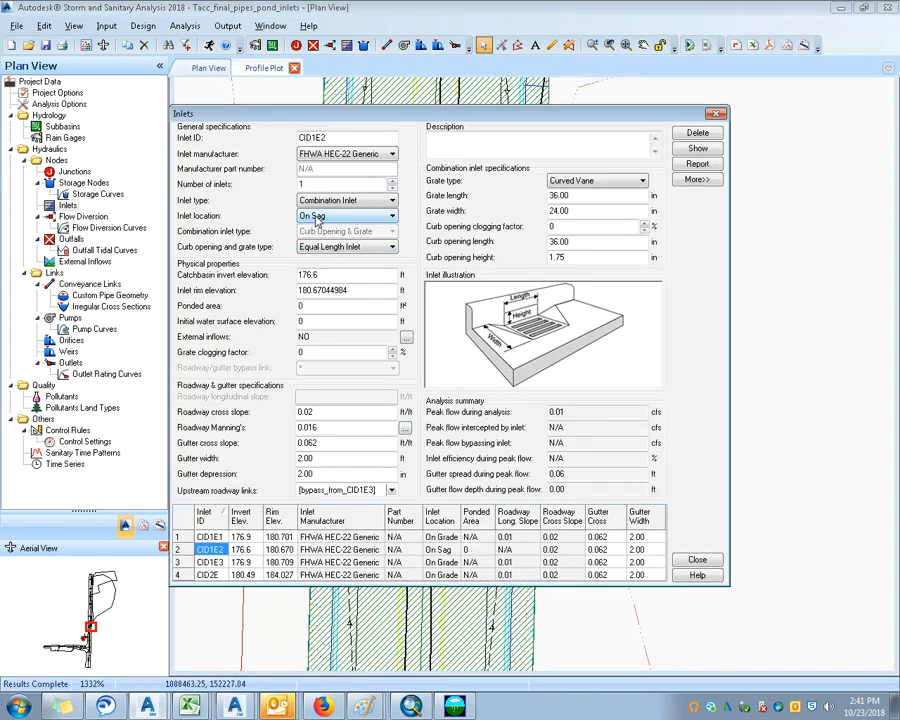
pyautogui.click(316, 219)
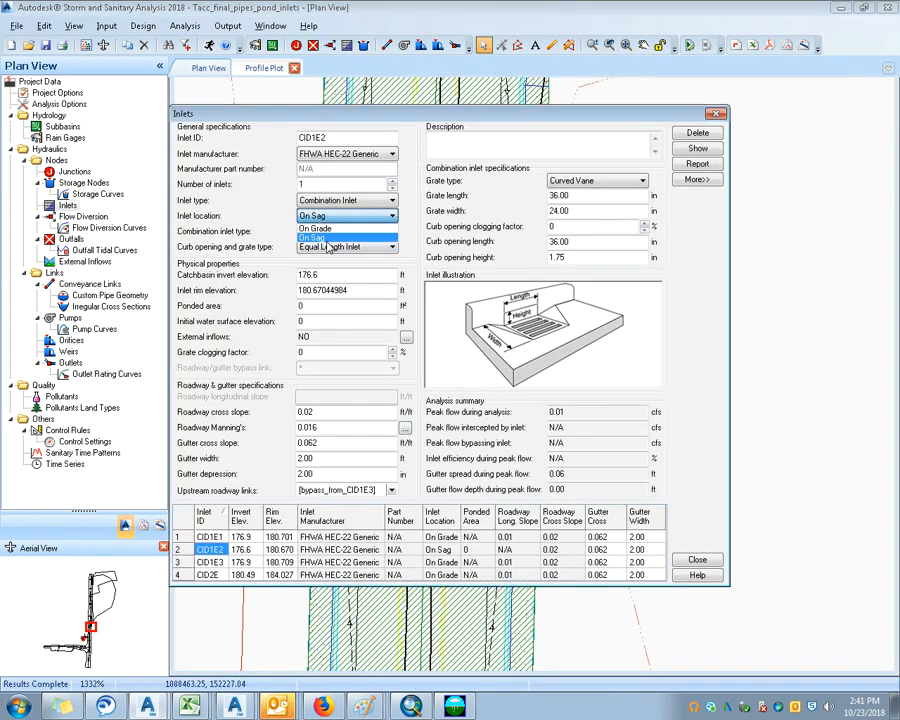
pyautogui.click(324, 216)
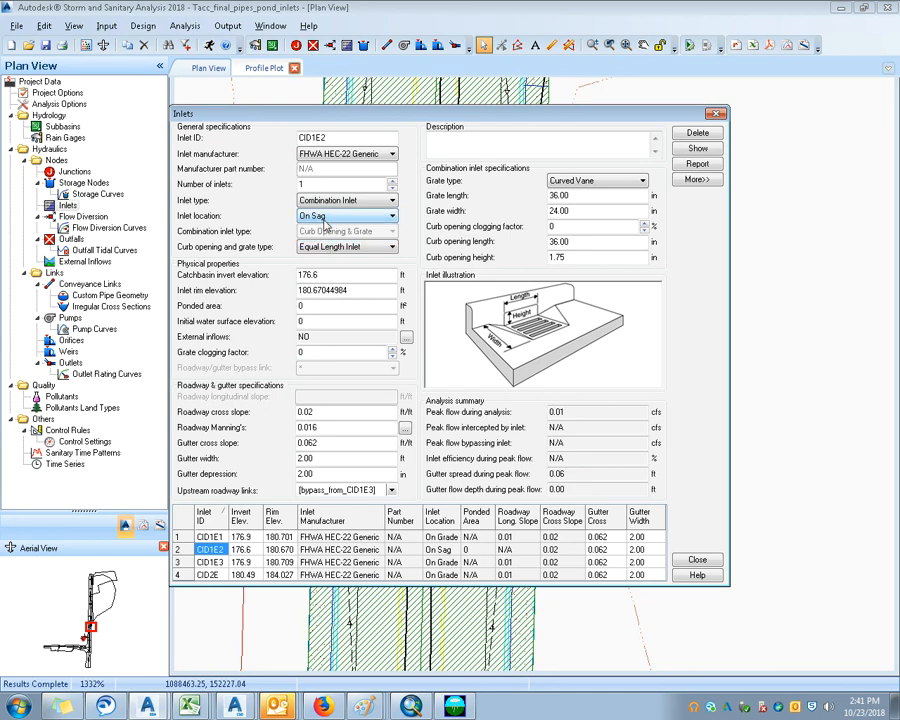
pyautogui.click(324, 216)
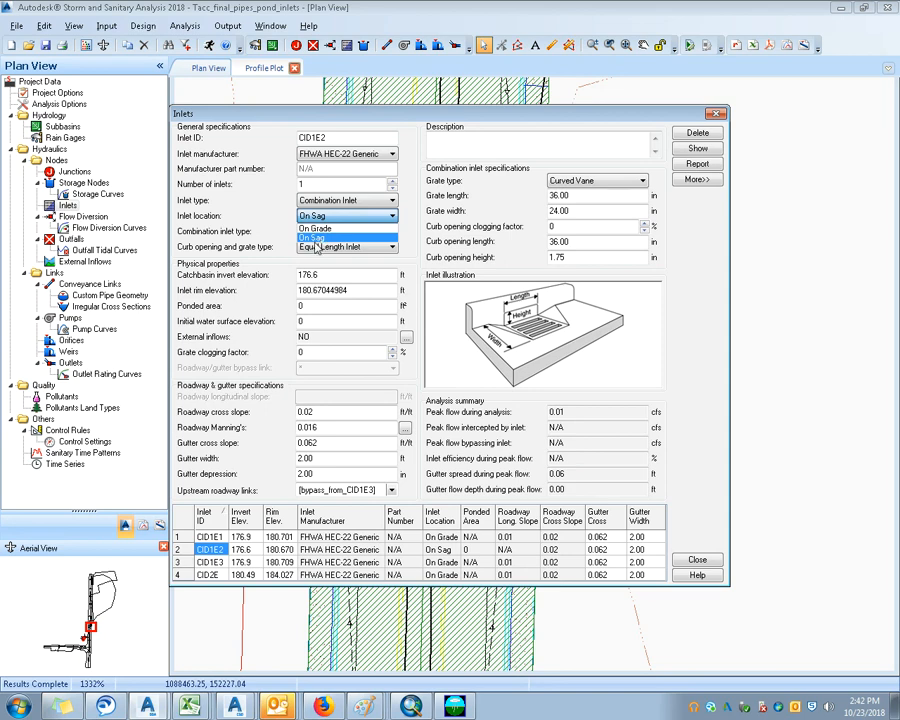
pyautogui.click(315, 238)
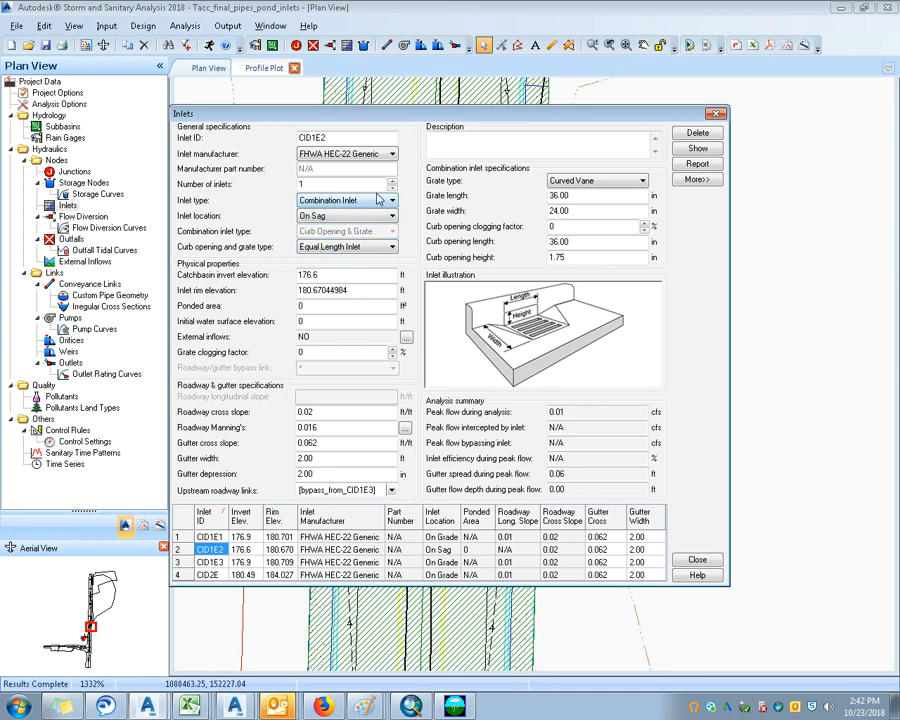
pyautogui.click(716, 113)
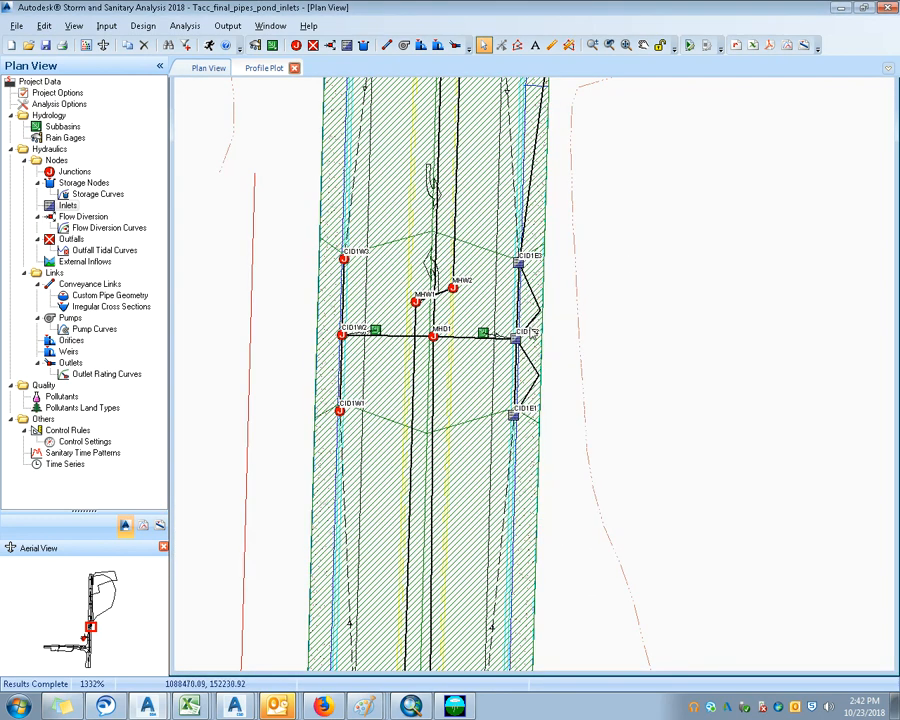
pyautogui.doubleClick(519, 263)
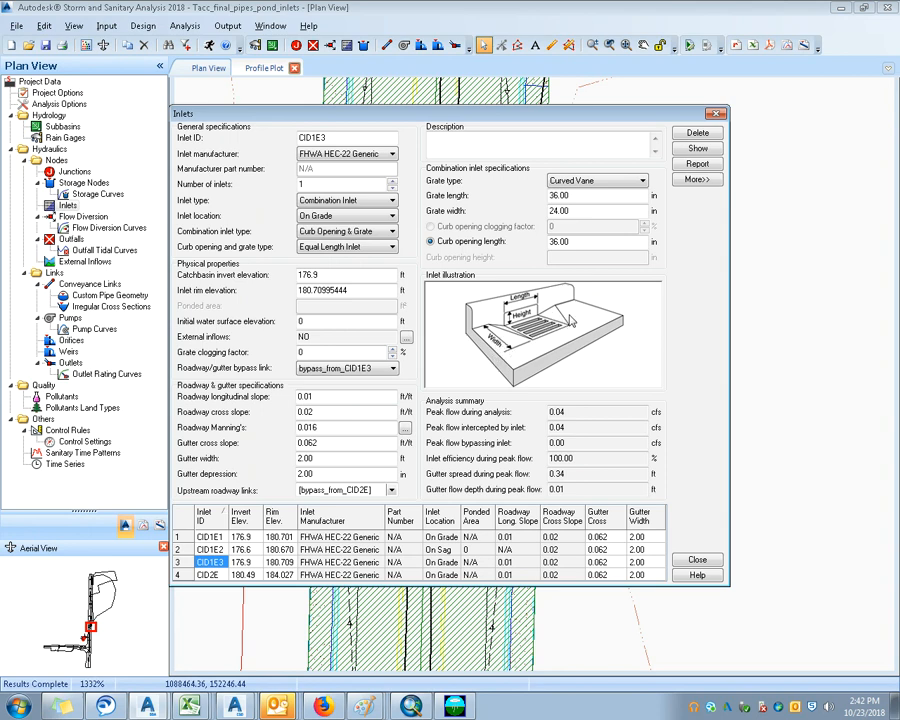
pyautogui.click(716, 113)
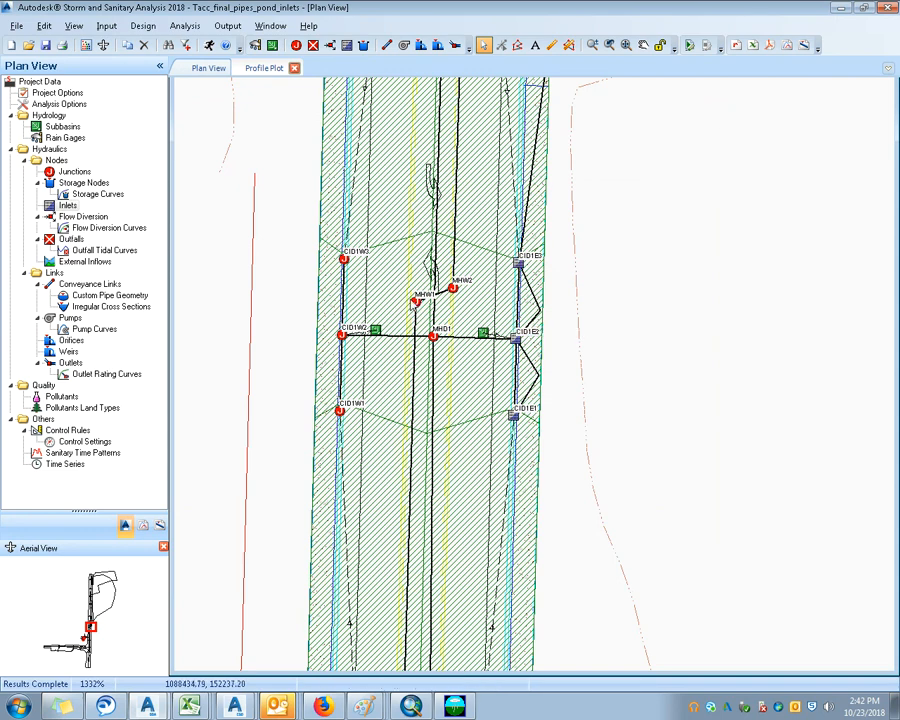
# Step: Draw a bypass conveyance link from CID1W3 to CID1W2, bowed outward on the west side of the road
pyautogui.moveTo(447, 309); pyautogui.dragTo(513, 330)
pyautogui.rightClick(412, 282)
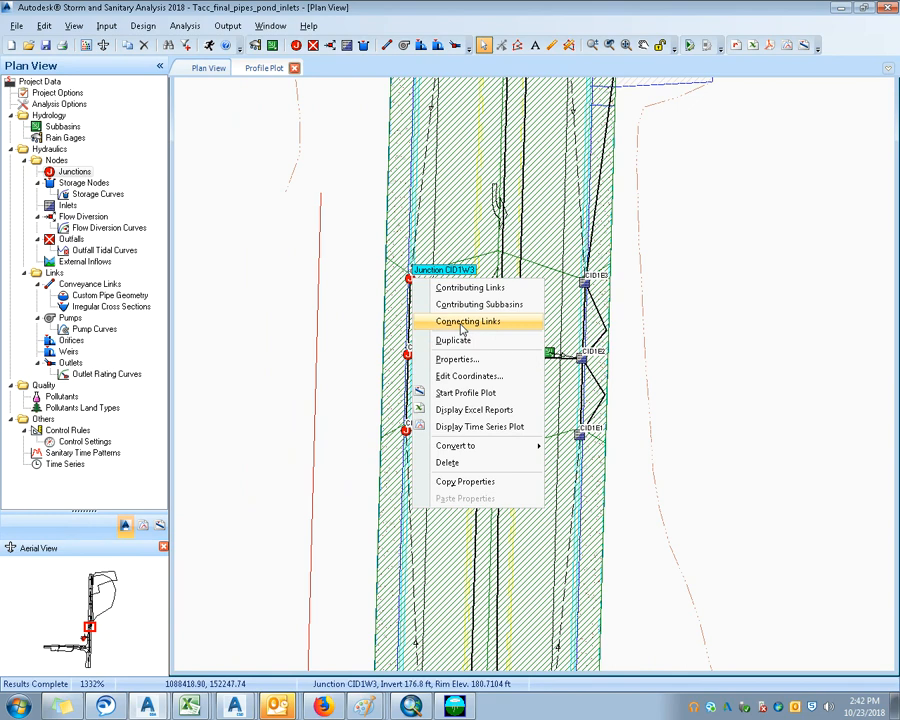
pyautogui.click(387, 45)
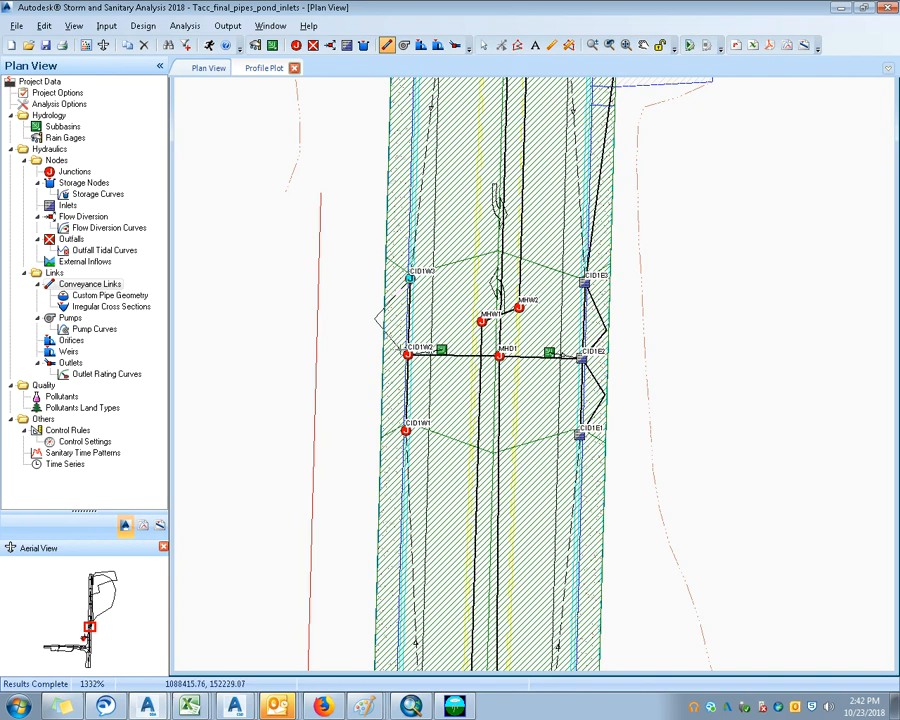
pyautogui.click(407, 355)
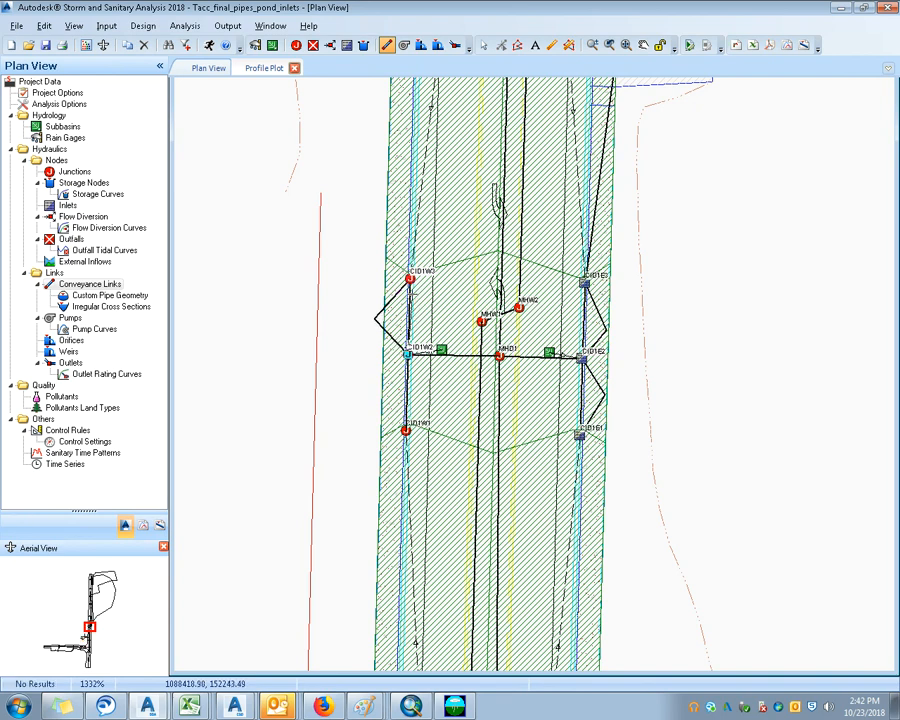
pyautogui.press('Escape')
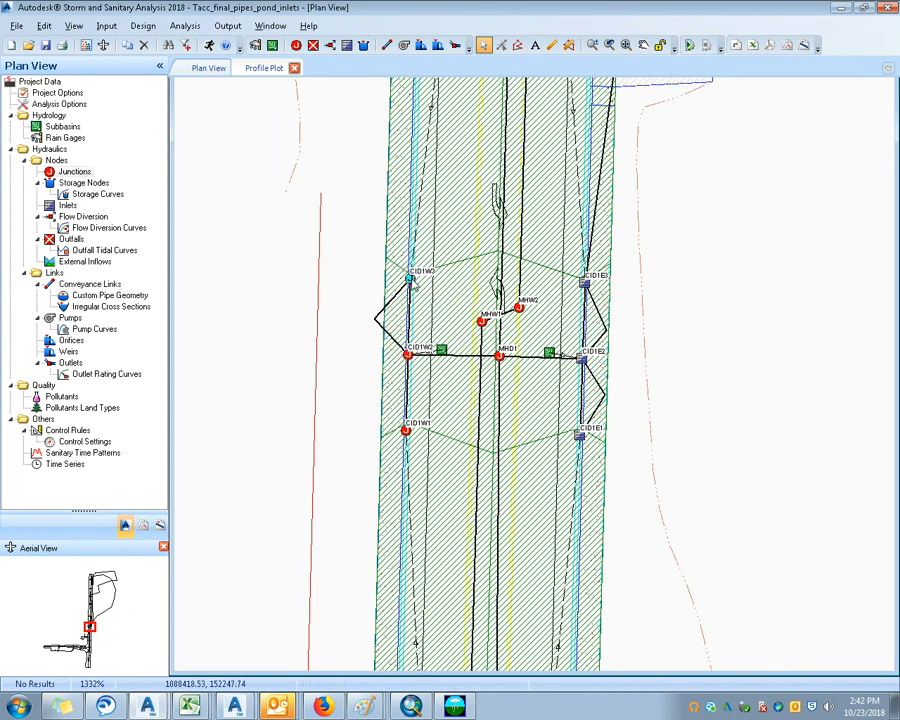
# Step: Convert junctions CID1W3 and CID1W2 to inlets
pyautogui.rightClick(410, 281)
pyautogui.moveTo(498, 446)
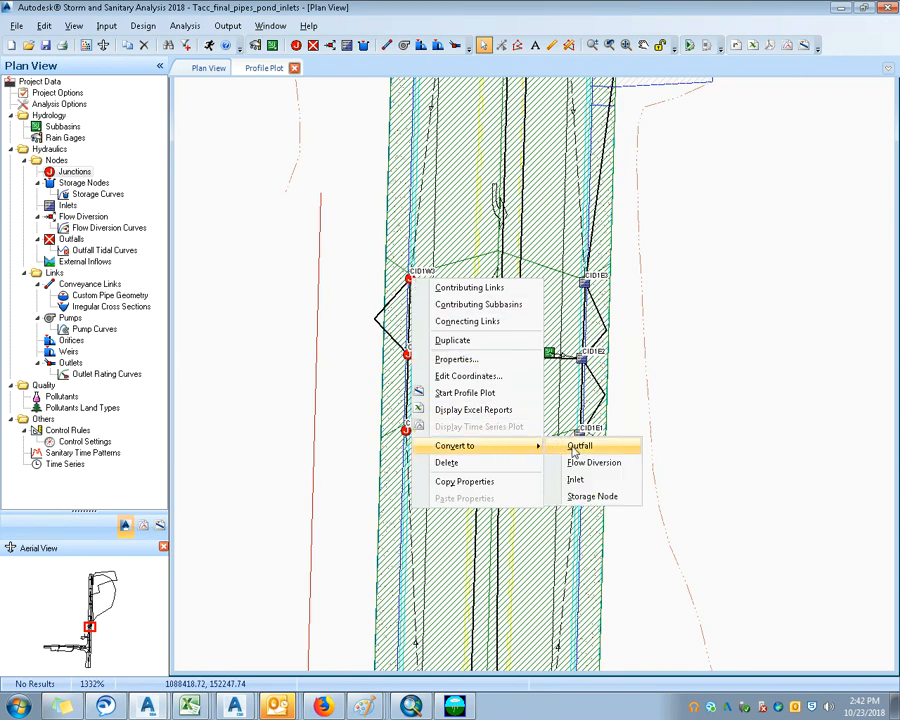
pyautogui.click(588, 484)
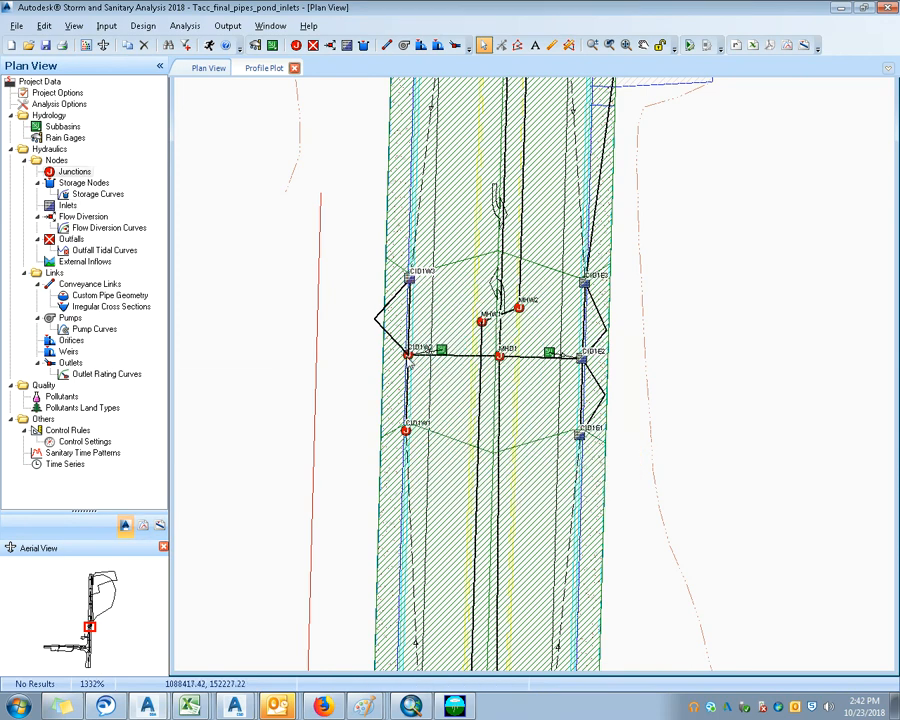
pyautogui.rightClick(407, 356)
pyautogui.moveTo(522, 532)
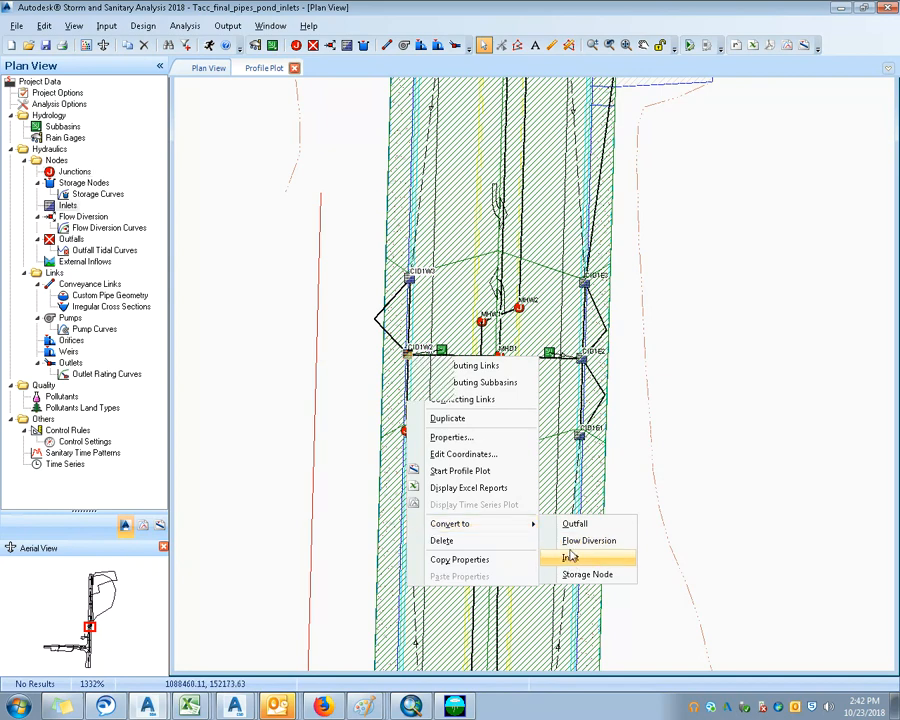
pyautogui.click(568, 556)
# Step: Set the inlet location of CID1W2 to On Sag
pyautogui.doubleClick(408, 357)
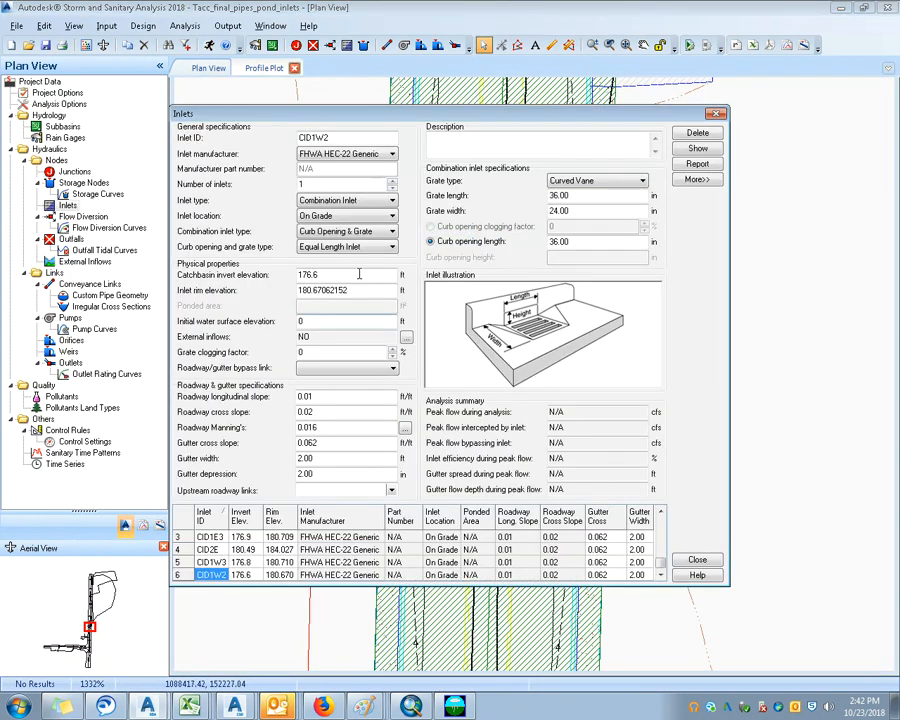
pyautogui.click(336, 218)
pyautogui.click(340, 238)
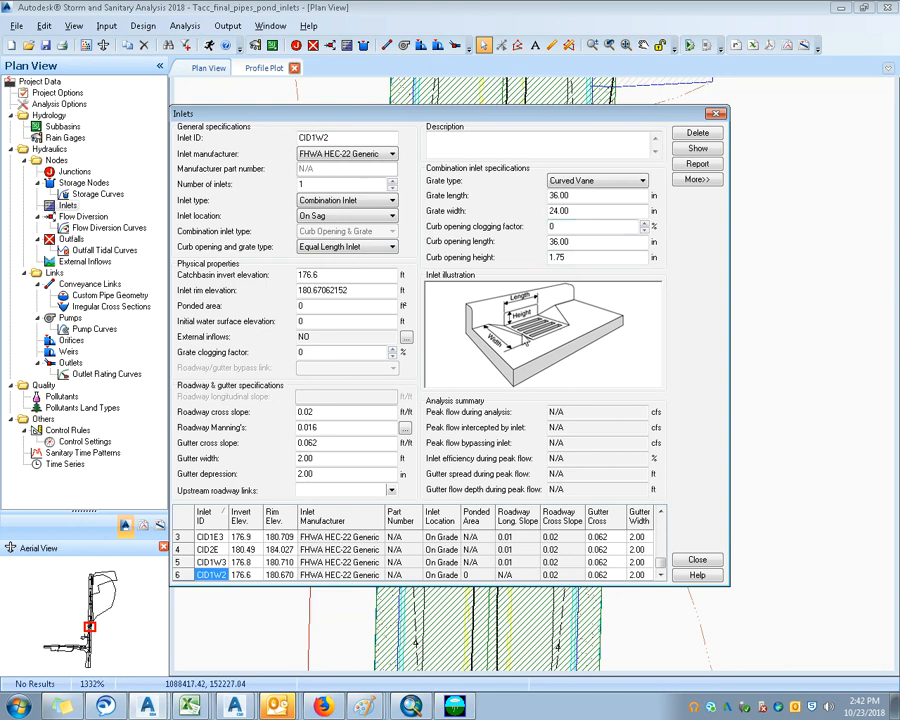
# Step: Try the Grate Inlet - Rectangular type on CID1W2 for comparison, and restore Combination Inlet
pyautogui.click(372, 202)
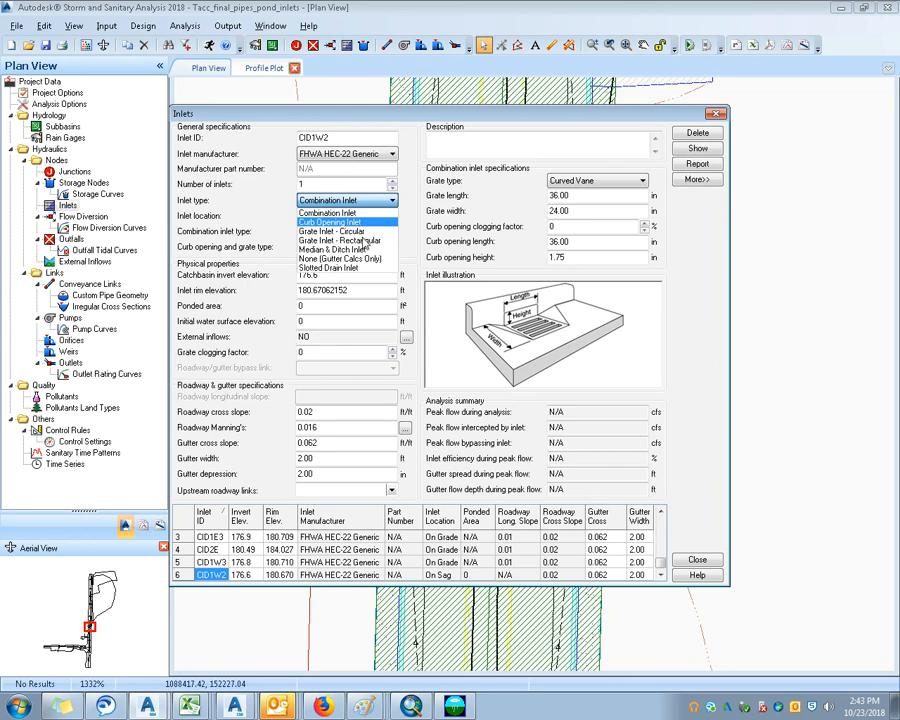
pyautogui.click(366, 240)
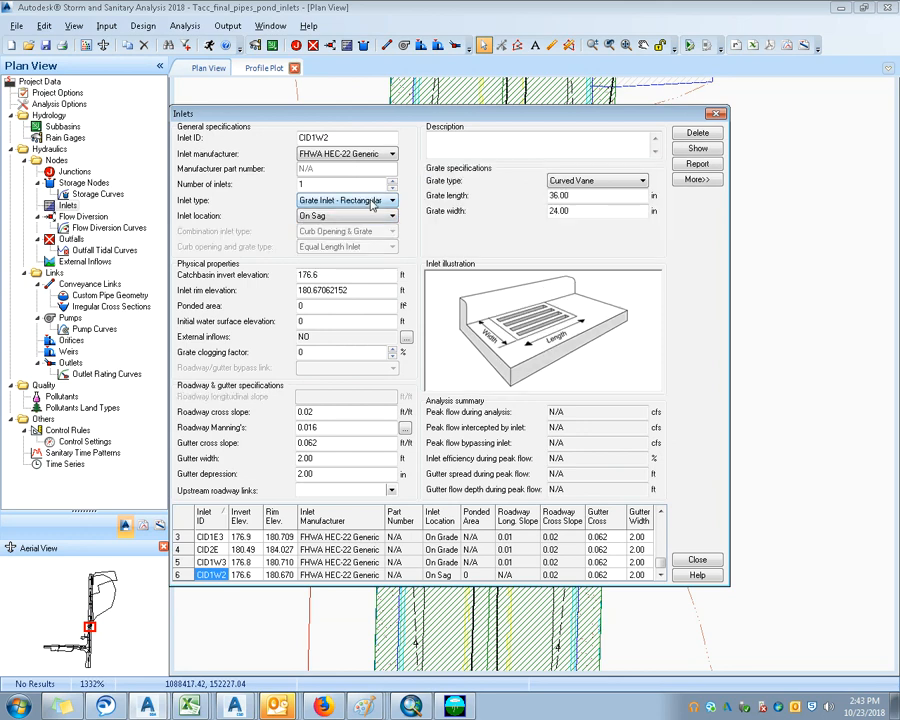
pyautogui.click(374, 218)
pyautogui.click(374, 218)
pyautogui.click(380, 206)
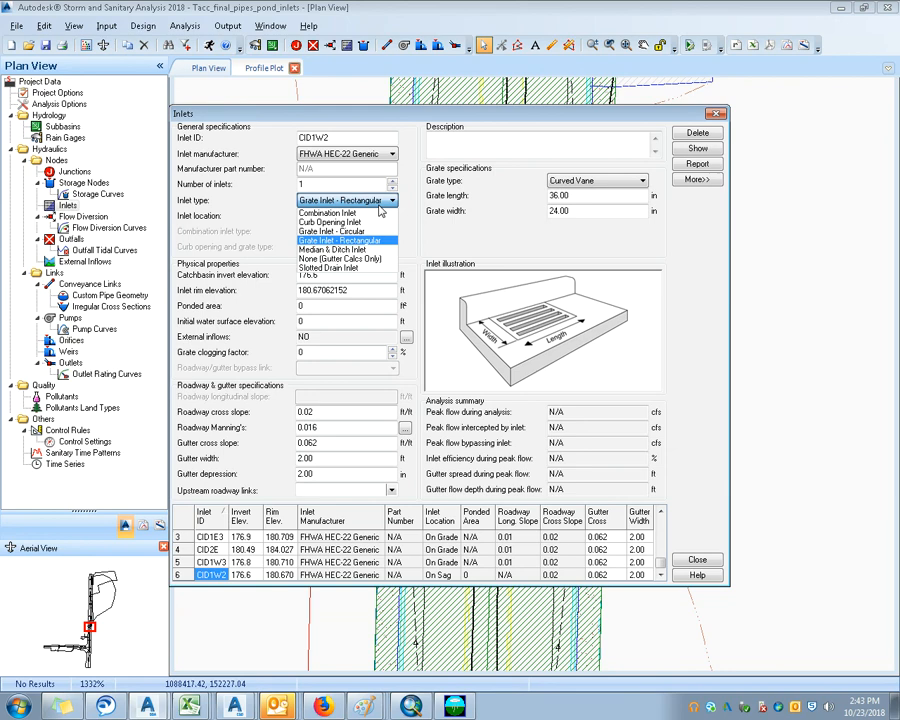
pyautogui.click(375, 214)
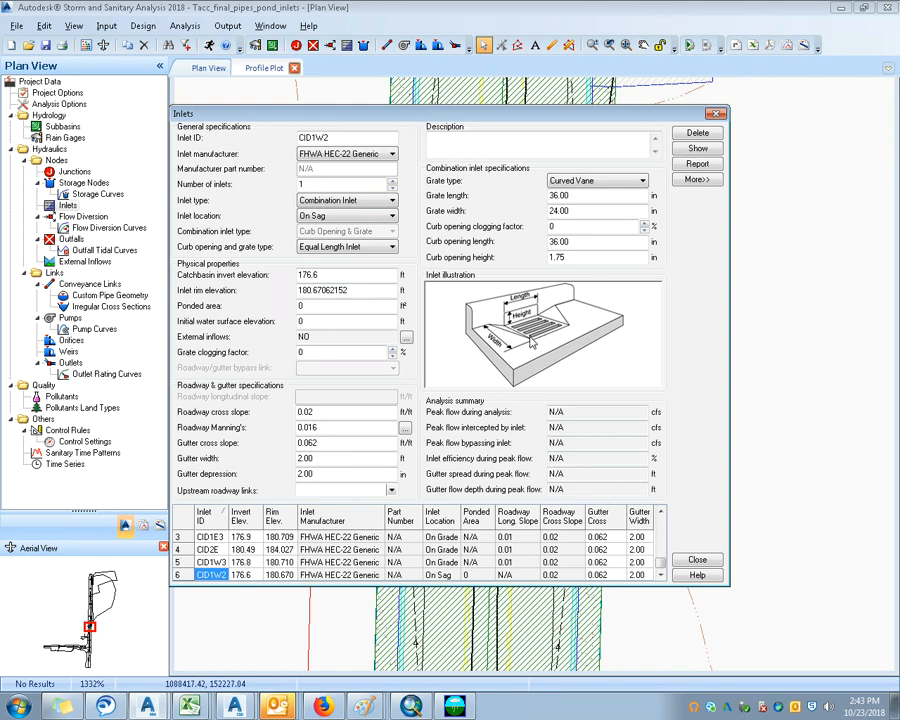
pyautogui.click(362, 204)
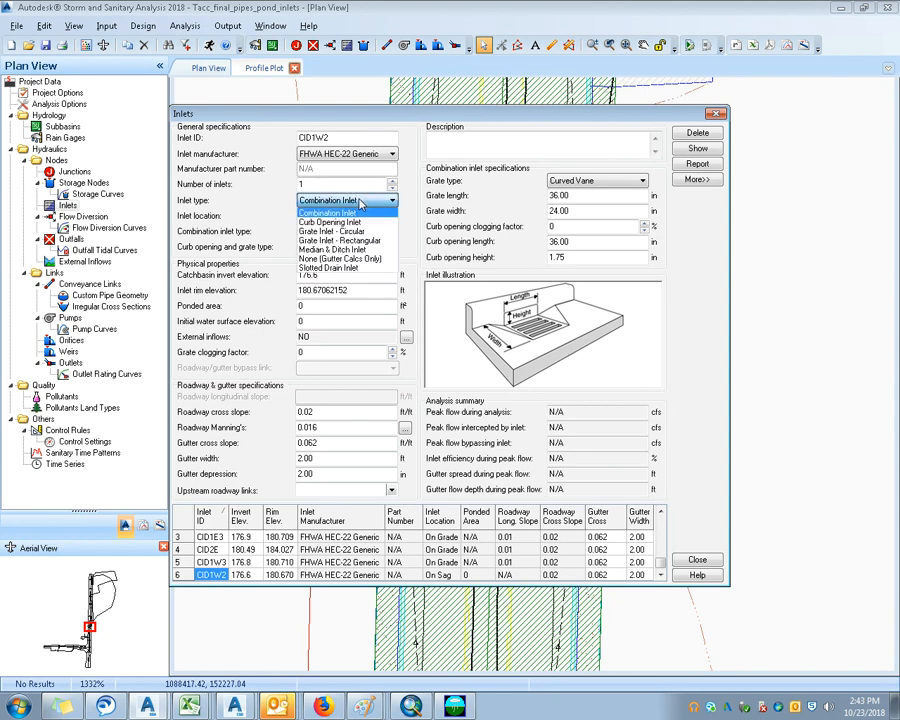
pyautogui.click(358, 212)
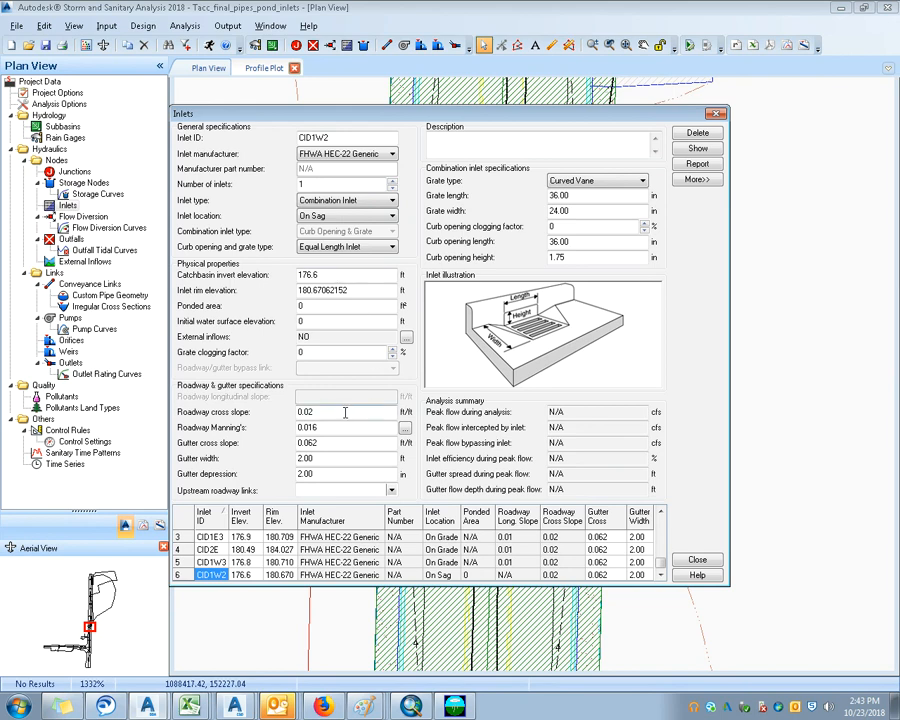
# Step: Look up the WSDOT combination inlet's grate width and length in the Conveyance Calcs - Inlet Calcs workbook, and return to the Inlets dialog
pyautogui.moveTo(574, 195); pyautogui.dragTo(539, 195)
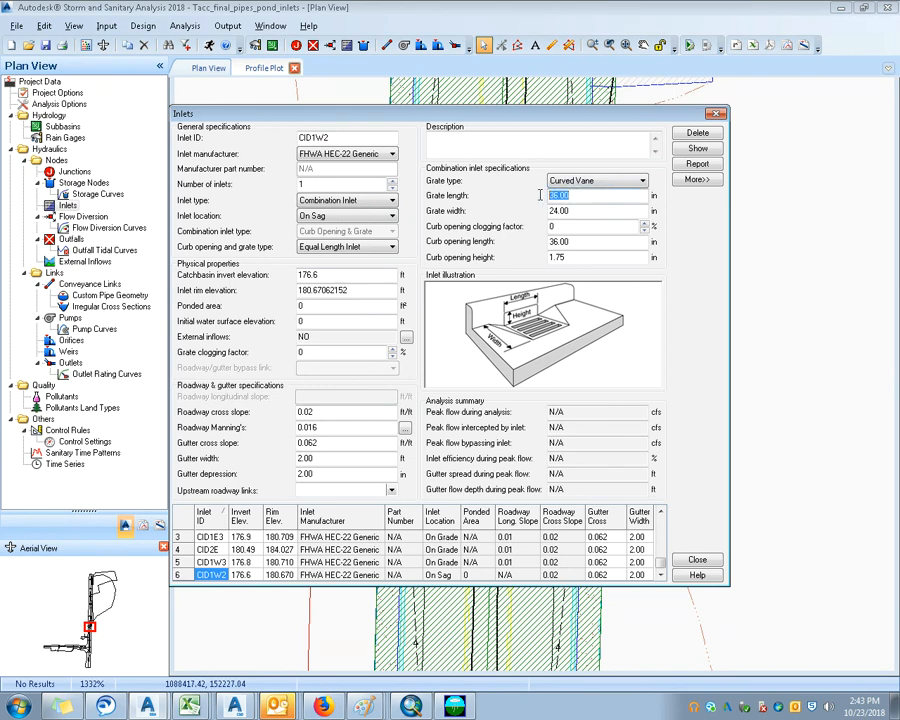
pyautogui.click(583, 196)
pyautogui.click(199, 708)
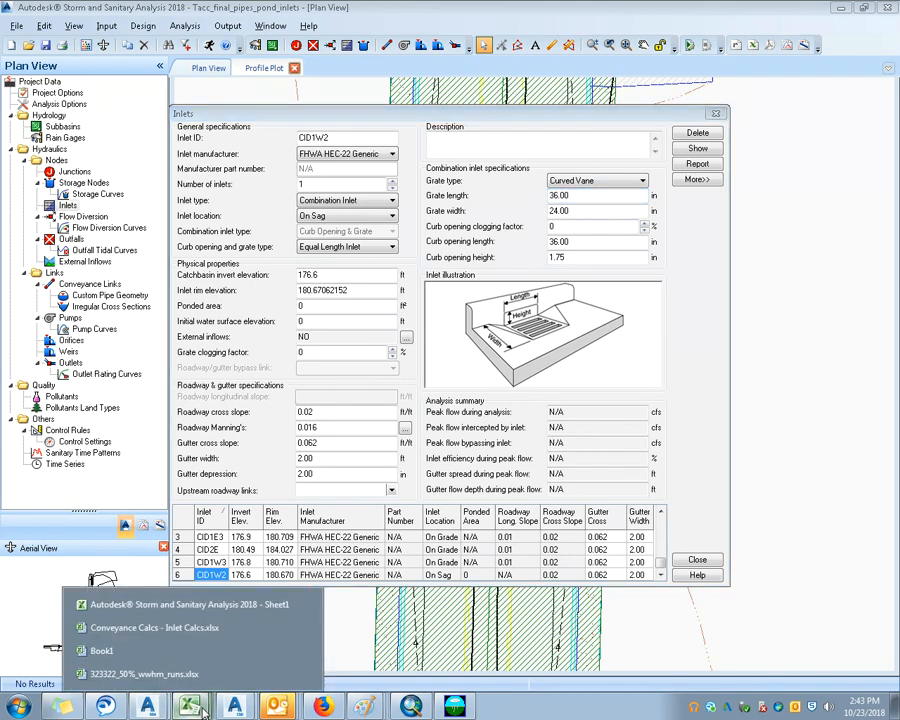
pyautogui.click(154, 627)
pyautogui.scroll(-1, 503, 634)
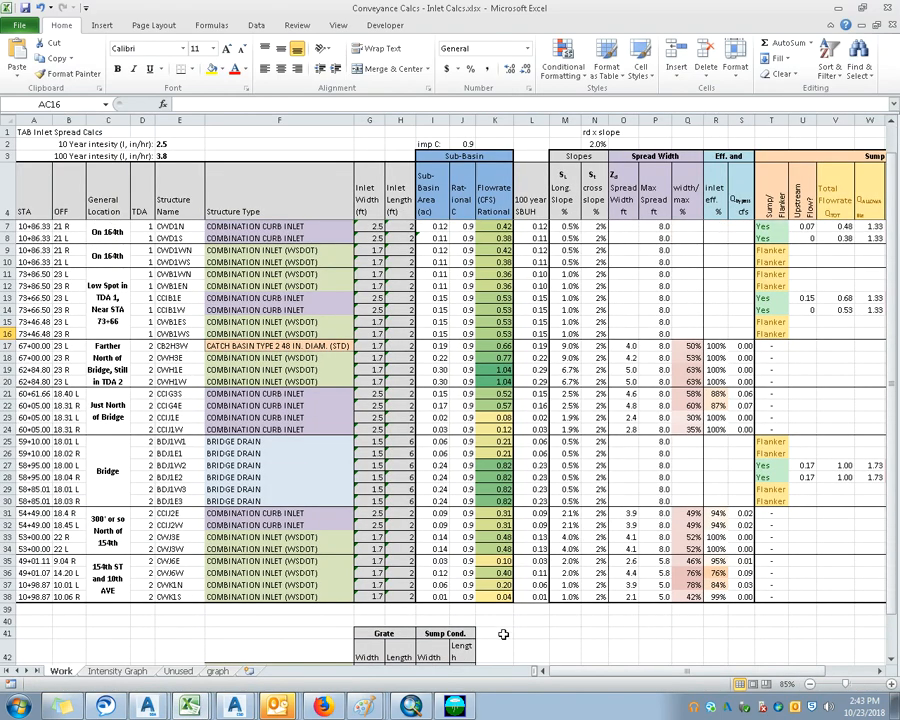
pyautogui.scroll(-2, 430, 620)
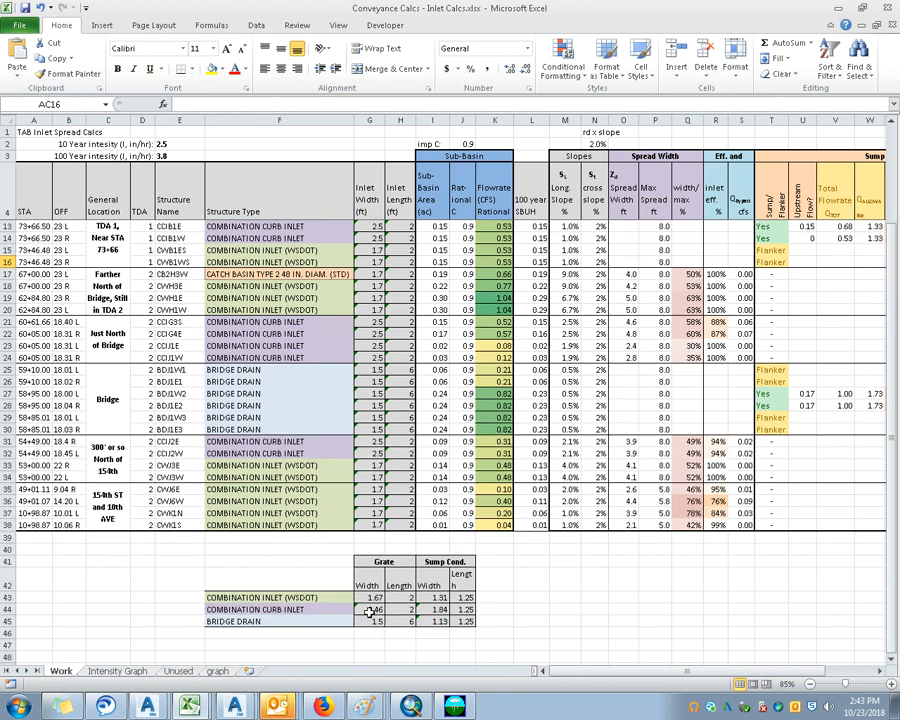
pyautogui.click(372, 598)
pyautogui.press('Right')
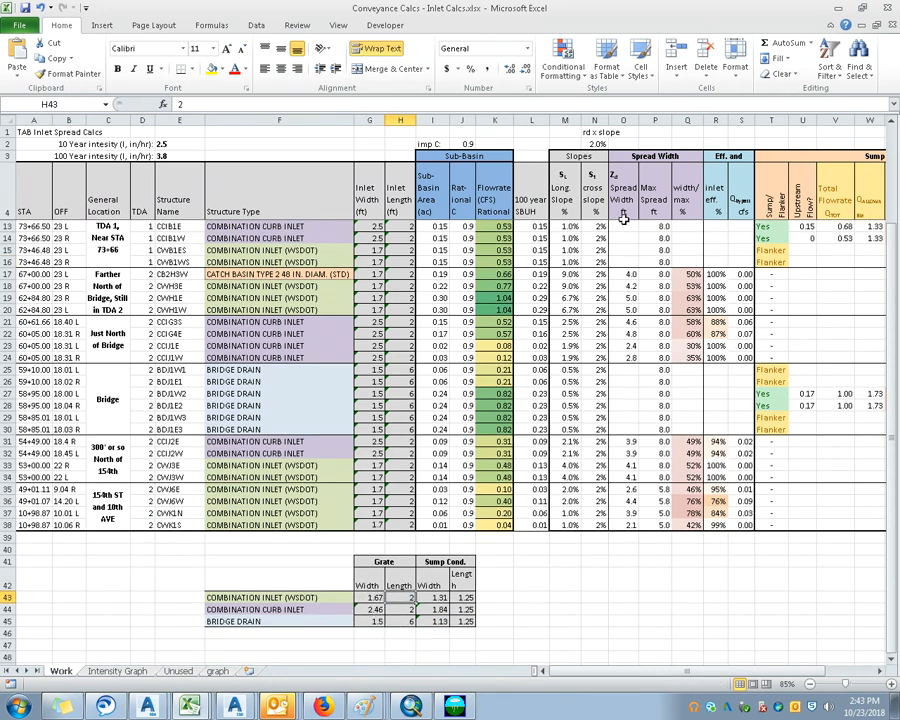
pyautogui.click(842, 10)
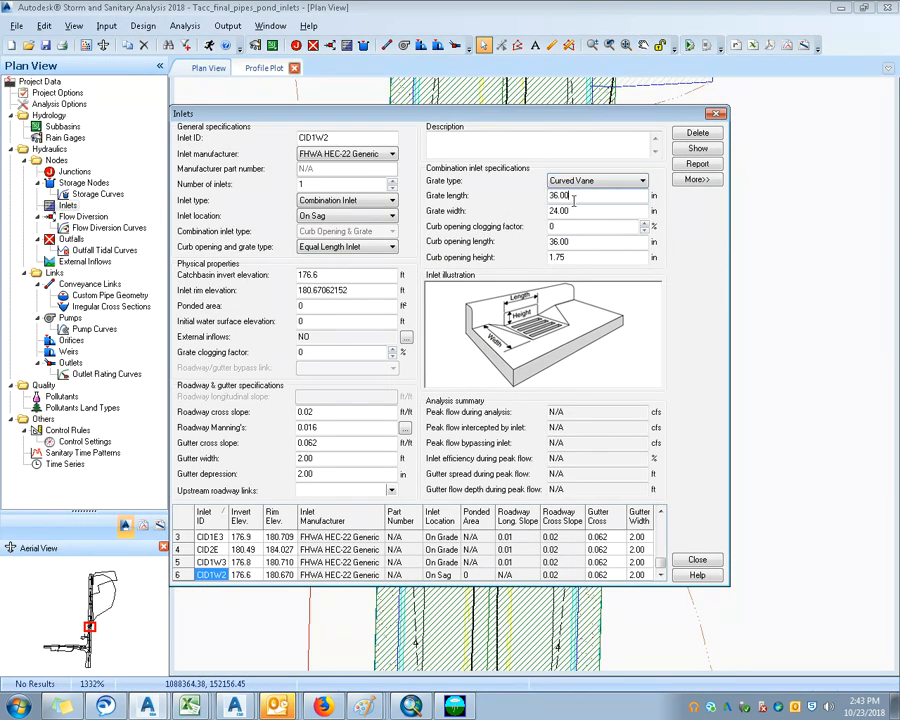
# Step: Set the grate of inlet CID1W2 to 24 in long and 20 in wide
pyautogui.moveTo(572, 196); pyautogui.dragTo(498, 197)
pyautogui.write('234')
pyautogui.press('Tab')
pyautogui.press('Tab')
pyautogui.press('Tab')
pyautogui.press('Tab')
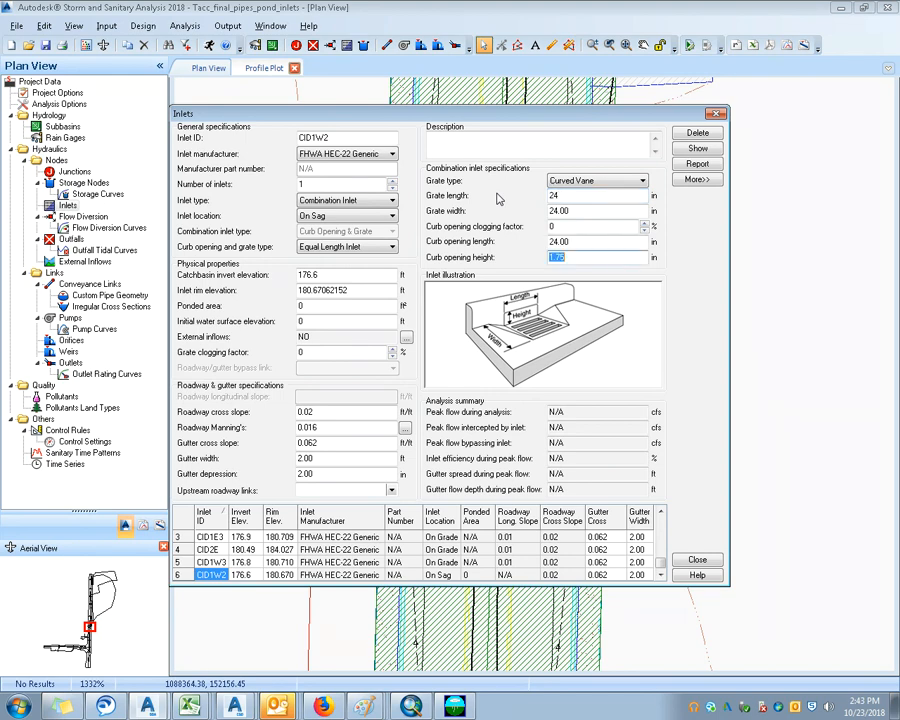
pyautogui.moveTo(568, 211); pyautogui.dragTo(536, 210)
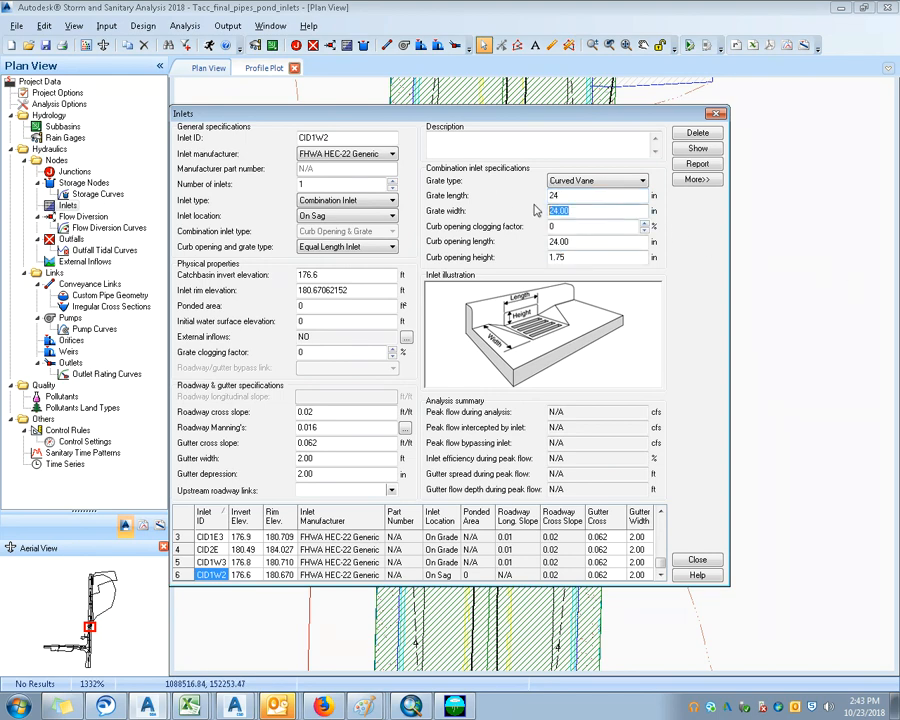
pyautogui.write('20')
pyautogui.hotkey('shift', 'Tab')
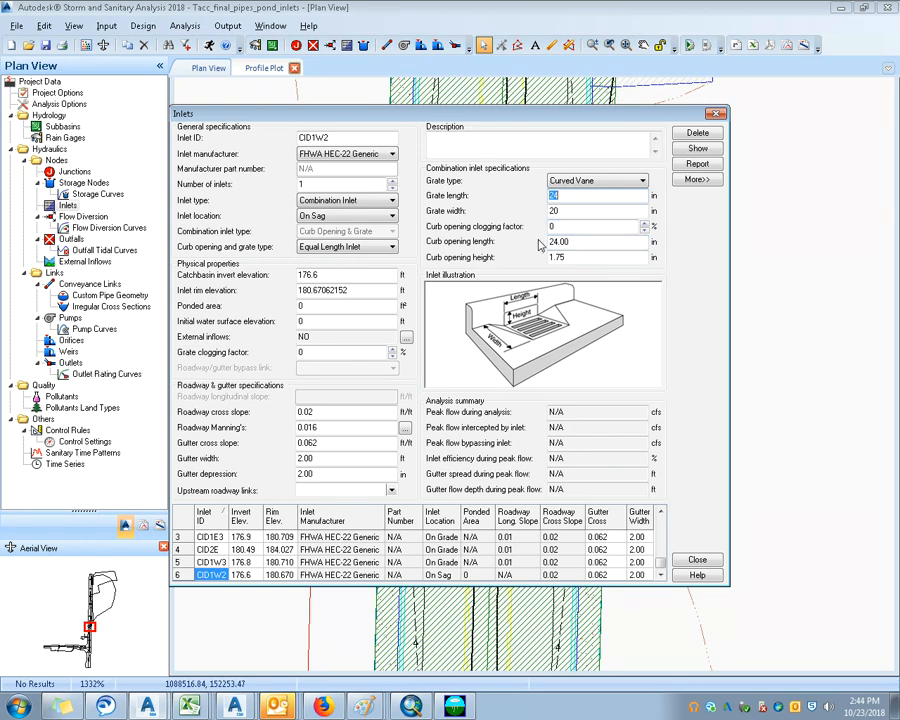
# Step: Check the roadway cross slope and Manning's value of CID1W2, and set its gutter cross slope to .02 ft/ft
pyautogui.click(325, 414)
pyautogui.moveTo(325, 414); pyautogui.dragTo(281, 404)
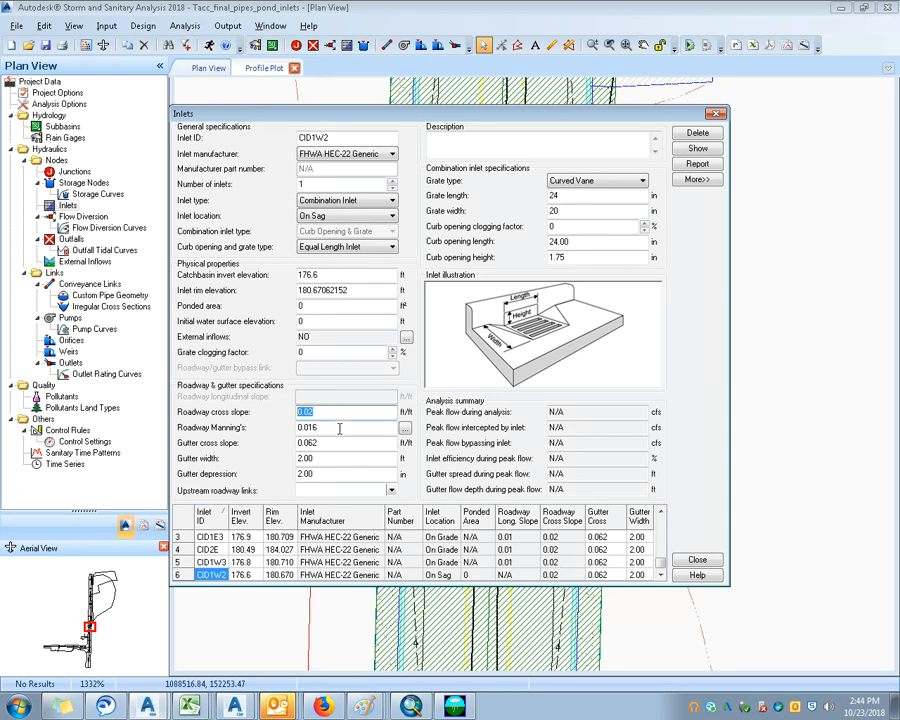
pyautogui.click(325, 427)
pyautogui.moveTo(316, 427); pyautogui.dragTo(293, 439)
pyautogui.press('BackSpace')
pyautogui.click(326, 460)
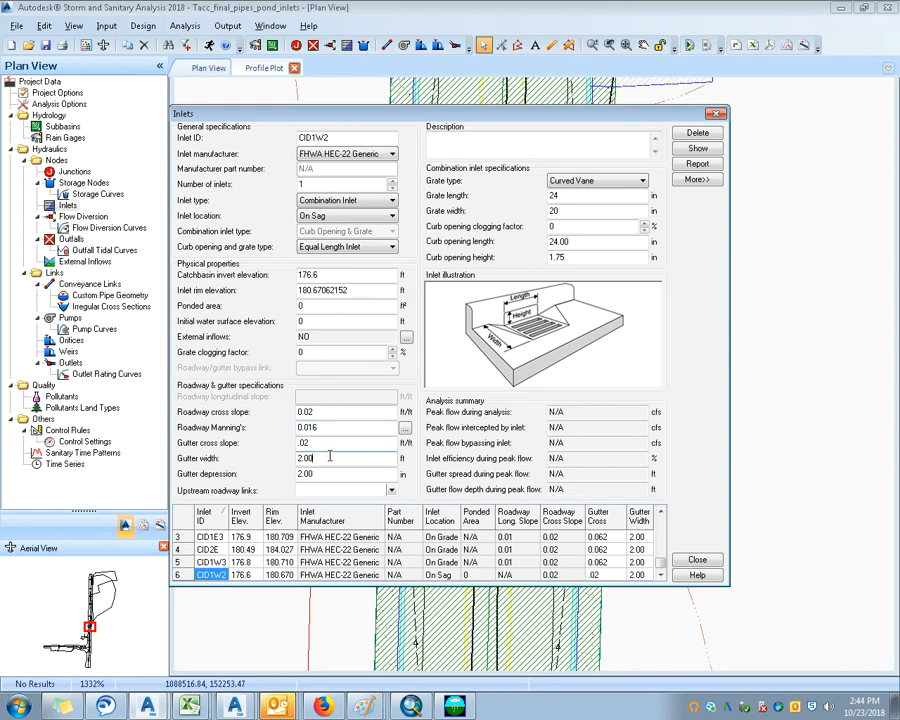
# Step: Set the gutter width of inlet CID1W2 to 1 ft and its gutter depression to 1 in
pyautogui.moveTo(329, 456); pyautogui.dragTo(290, 456)
pyautogui.write('1')
pyautogui.click(327, 473)
pyautogui.moveTo(327, 473); pyautogui.dragTo(282, 465)
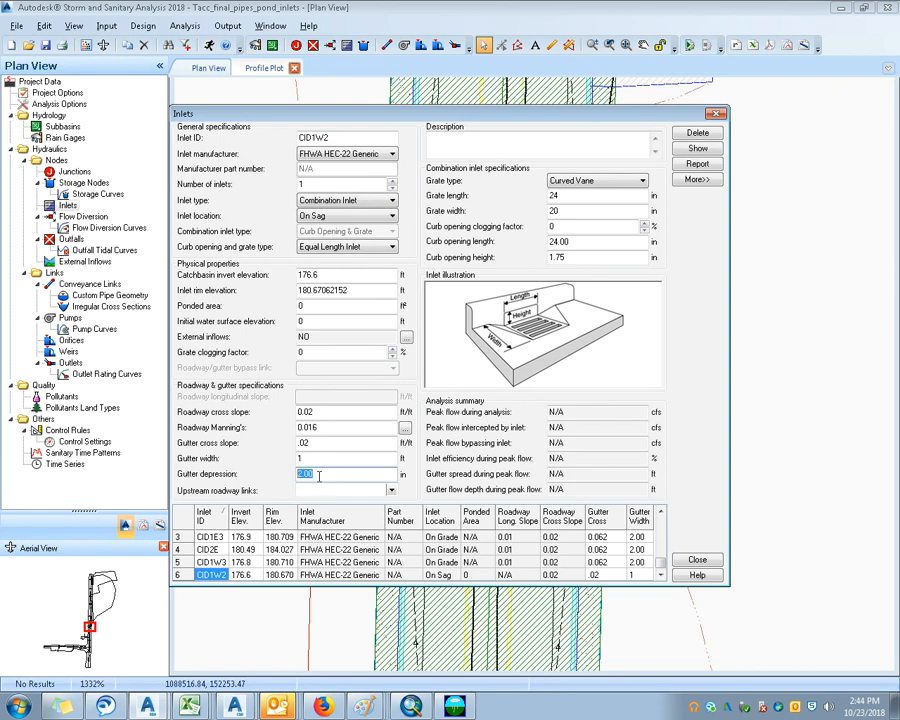
pyautogui.write('.02')
pyautogui.moveTo(330, 471); pyautogui.dragTo(301, 474)
# Step: Switch to Google Chrome, search for clark county standard details, and open Clark County Washington's Standard Details page
pyautogui.press('super')
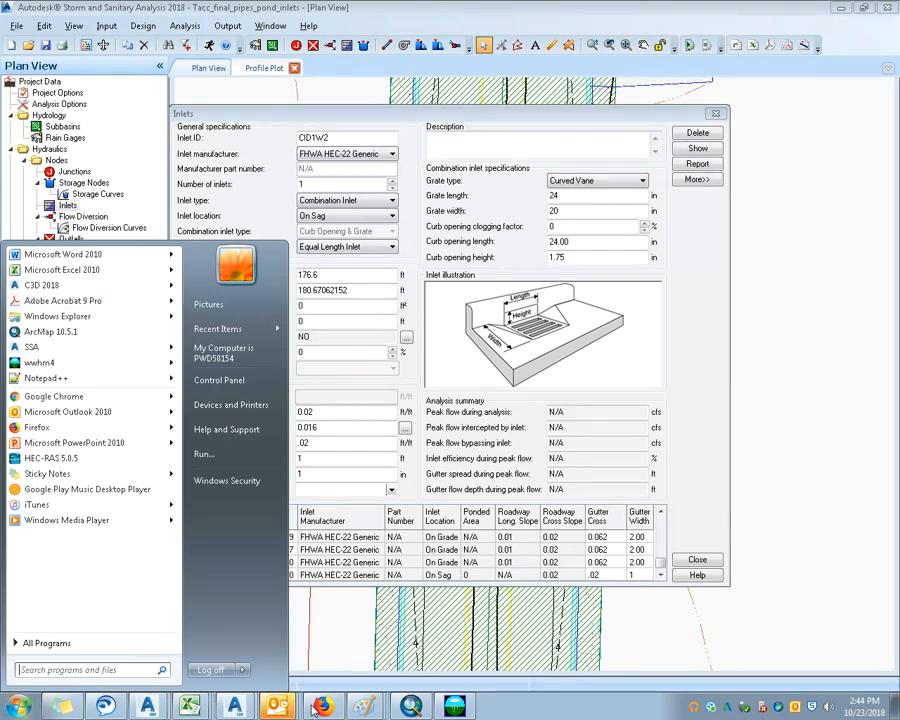
pyautogui.click(52, 397)
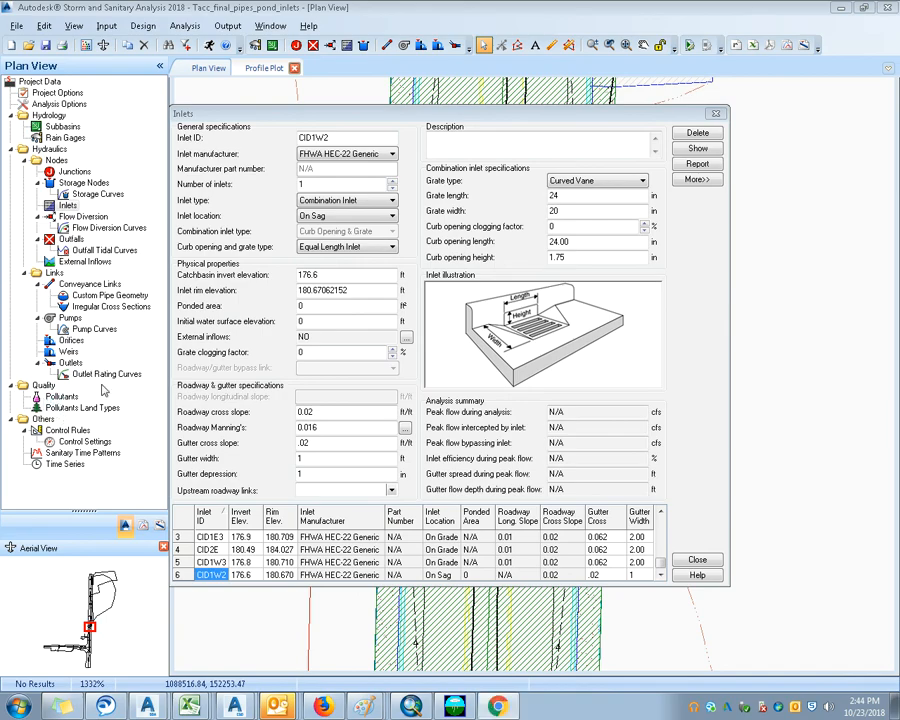
pyautogui.hotkey('ctrl', 'l')
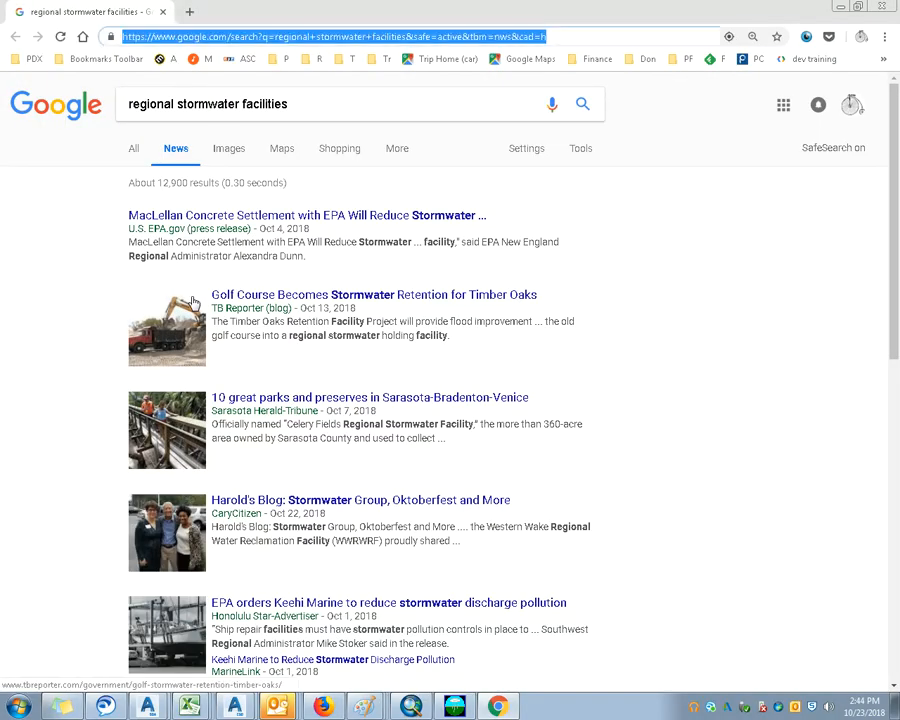
pyautogui.write('clark county')
pyautogui.press('Return')
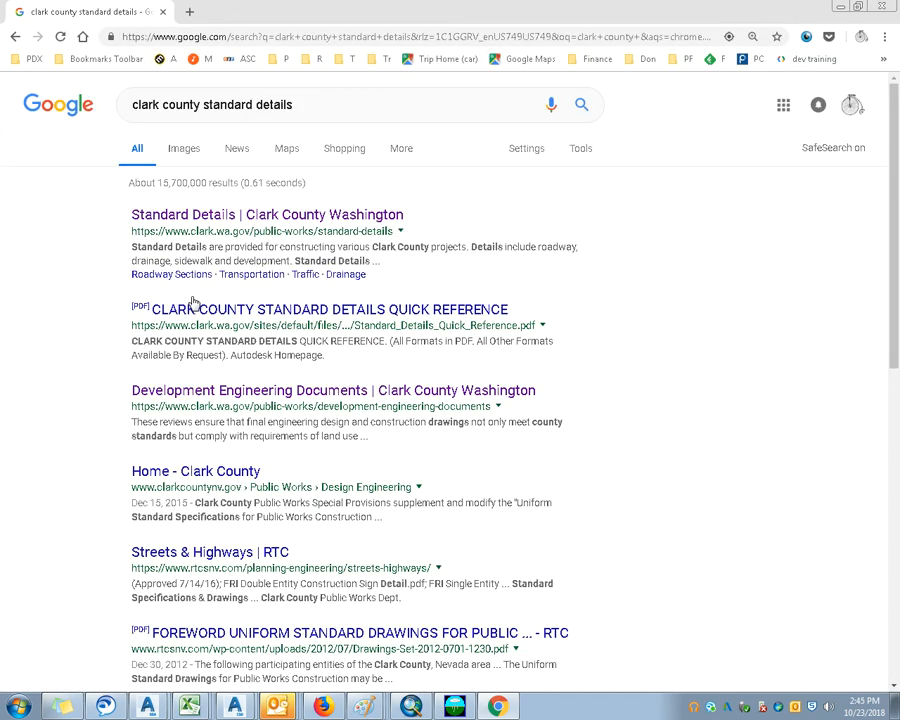
pyautogui.click(140, 216)
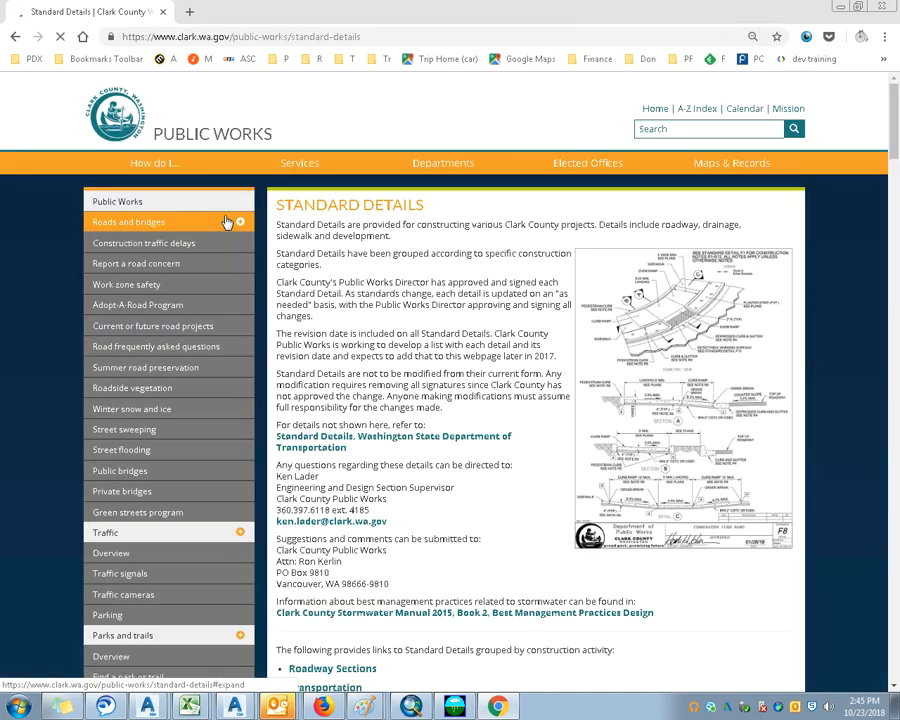
# Step: Find "curb" on the Standard Details page and open the PDF of detail F18, Concrete Curbs
pyautogui.hotkey('ctrl', 'f')
pyautogui.write('curb')
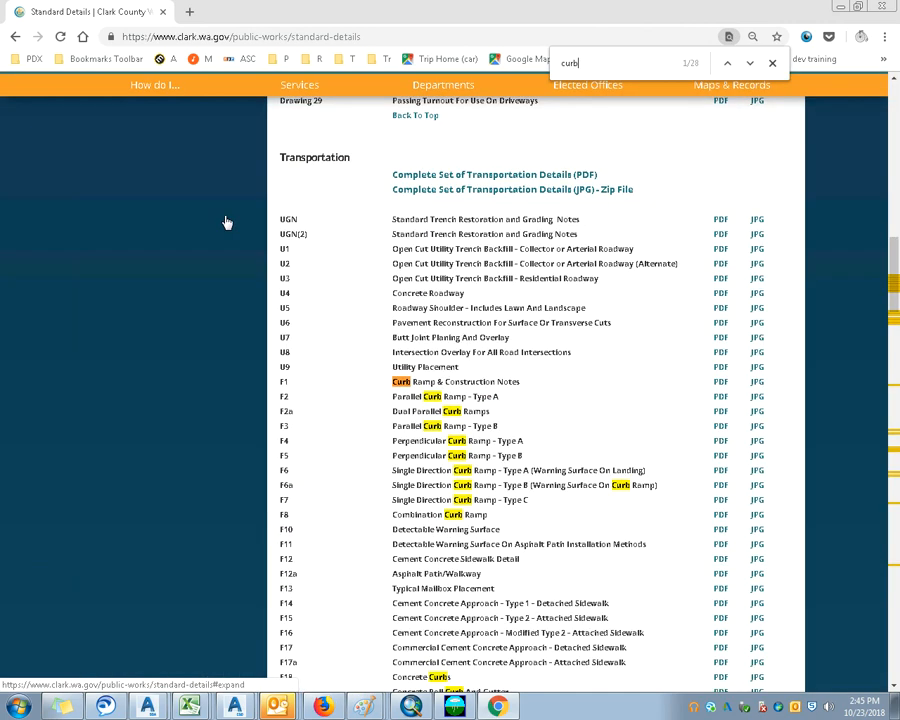
pyautogui.click(720, 678)
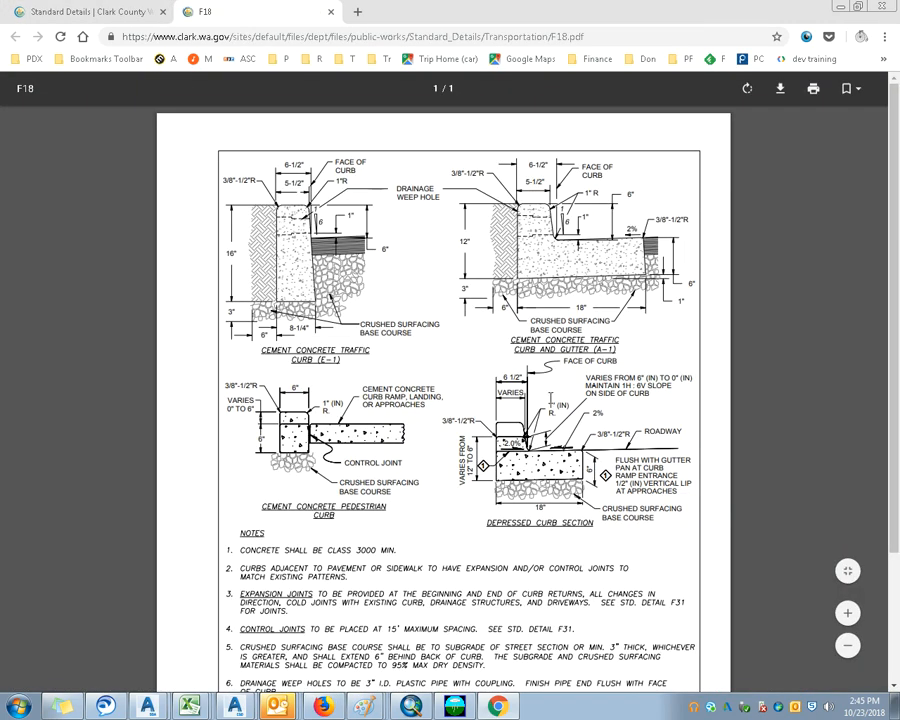
# Step: Examine the depressed curb section and the cement concrete traffic curb and gutter (A-1) dimensions in detail F18
pyautogui.scroll(3, 378, 432)
pyautogui.scroll(-2, 378, 432)
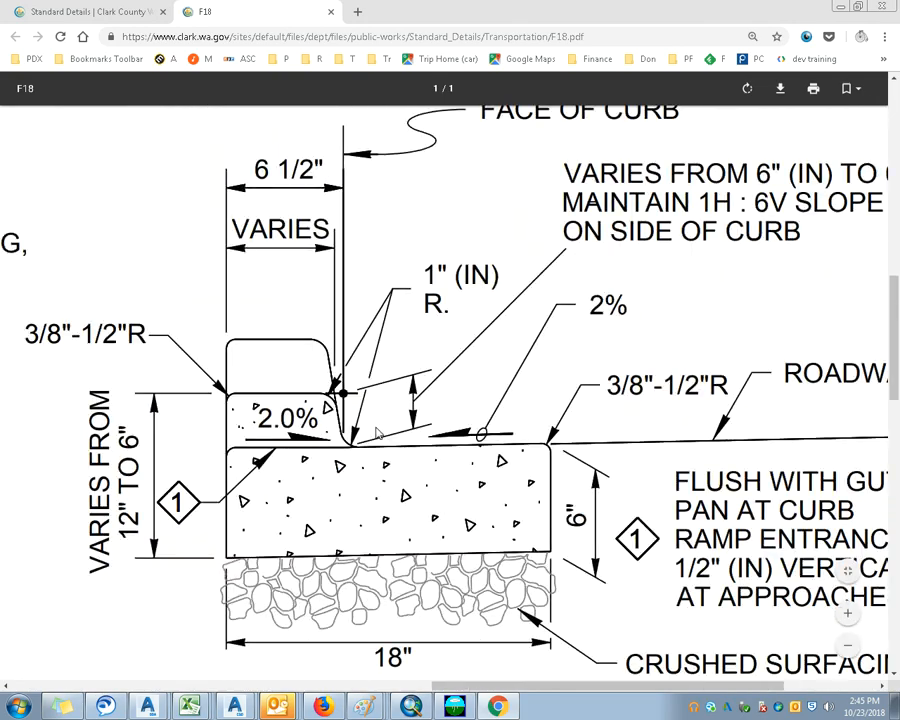
pyautogui.scroll(1, 498, 388)
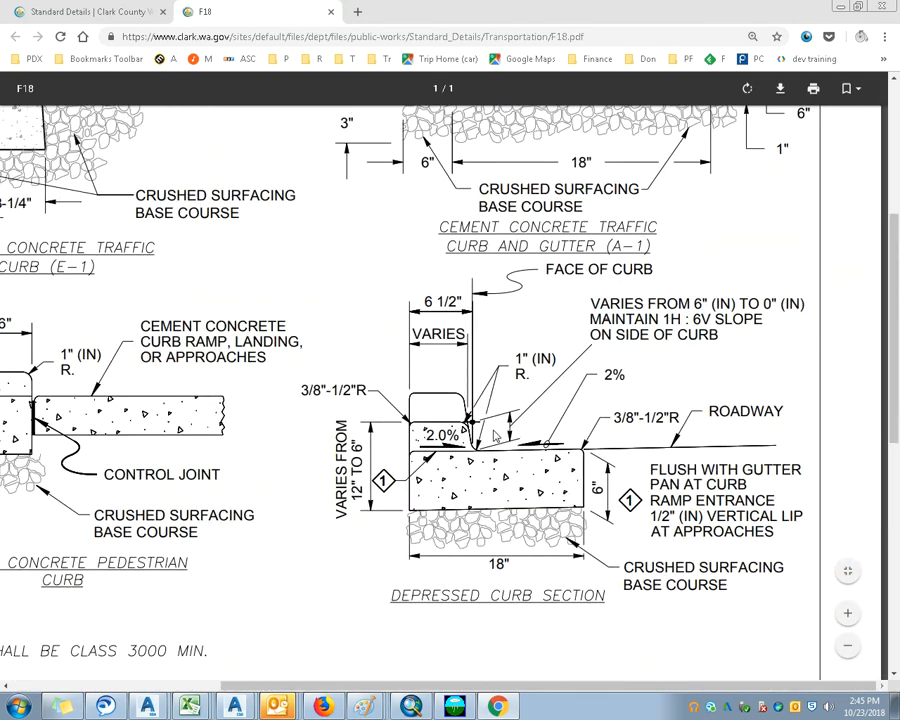
pyautogui.scroll(-1, 492, 447)
pyautogui.scroll(-3, 493, 453)
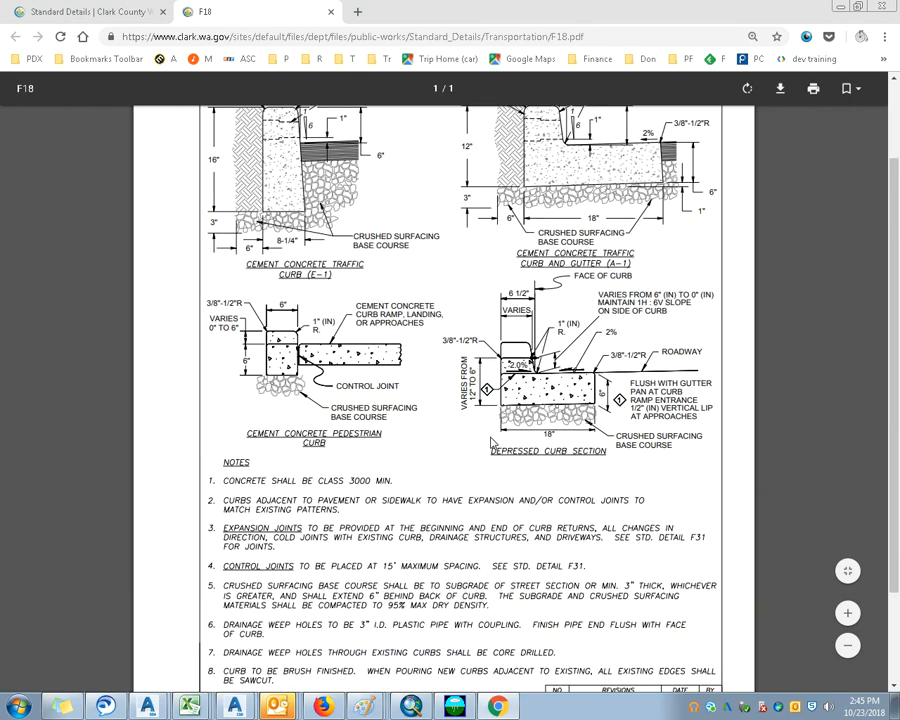
pyautogui.scroll(4, 488, 434)
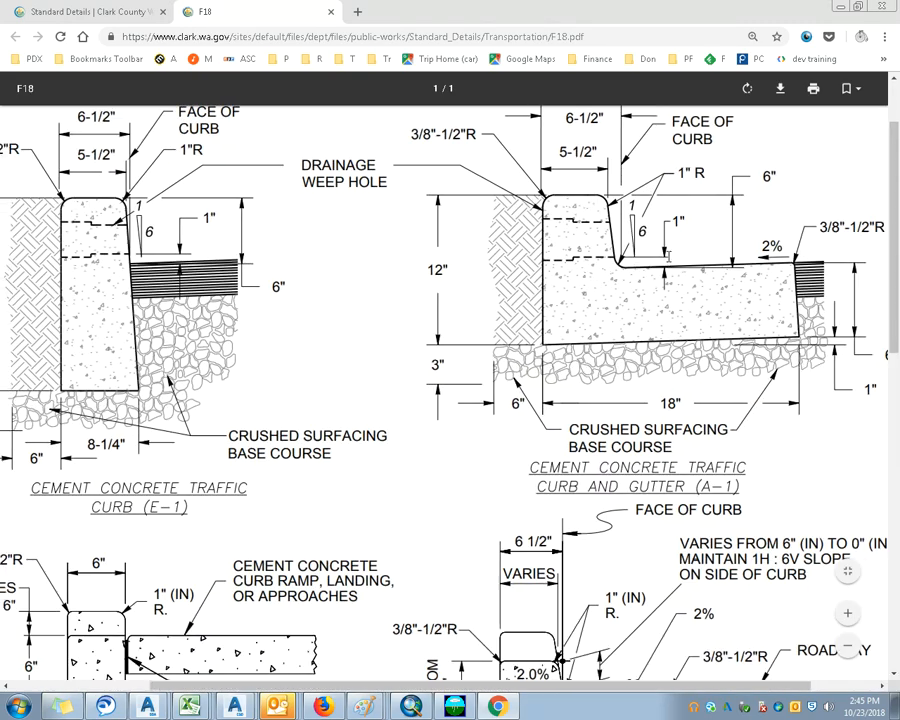
pyautogui.hscroll(1, 672, 262)
pyautogui.scroll(2, 650, 262)
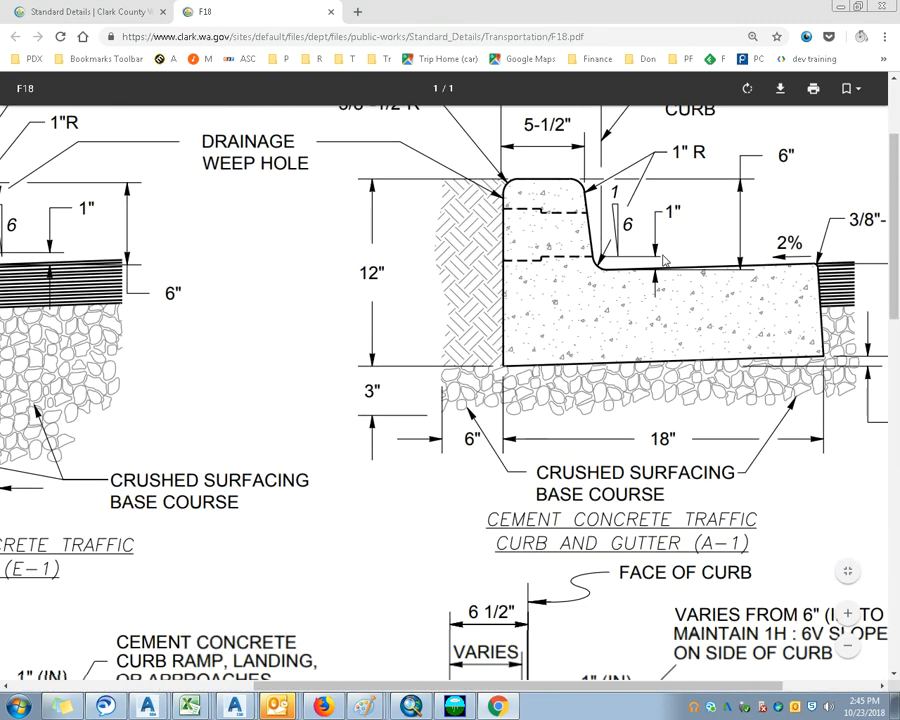
pyautogui.scroll(-3, 660, 255)
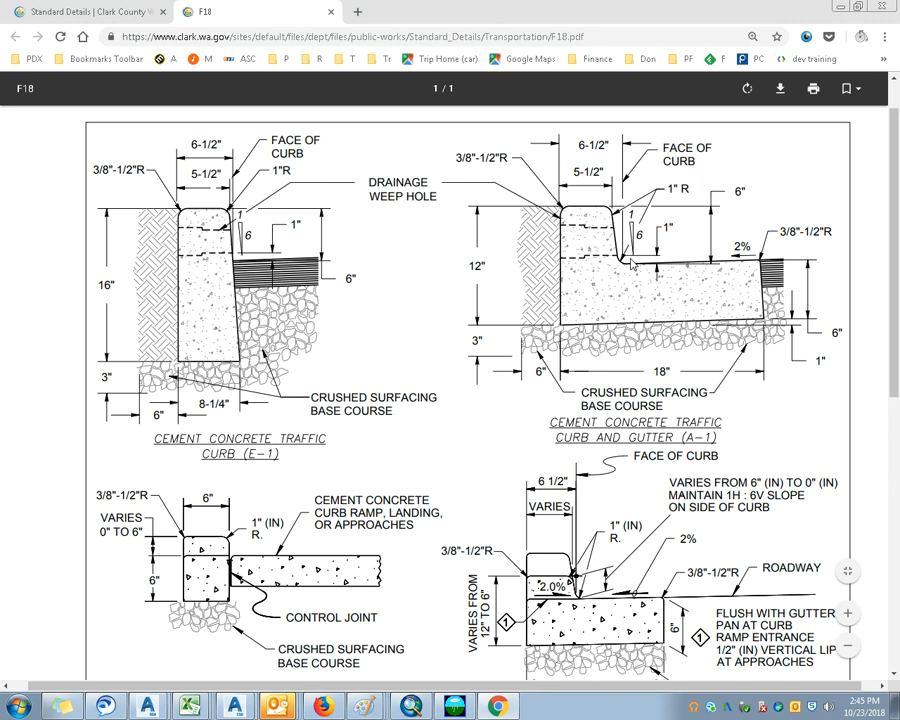
# Step: Return to the Standard Details page and go through all matches for "inlet"
pyautogui.click(70, 10)
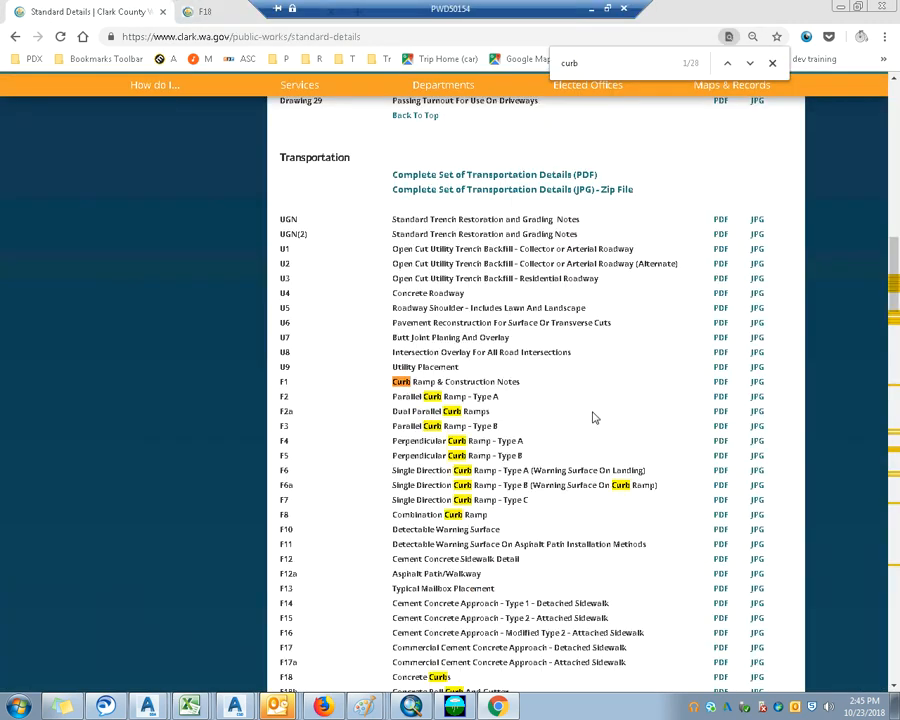
pyautogui.hotkey('ctrl', 'f')
pyautogui.write('inlet')
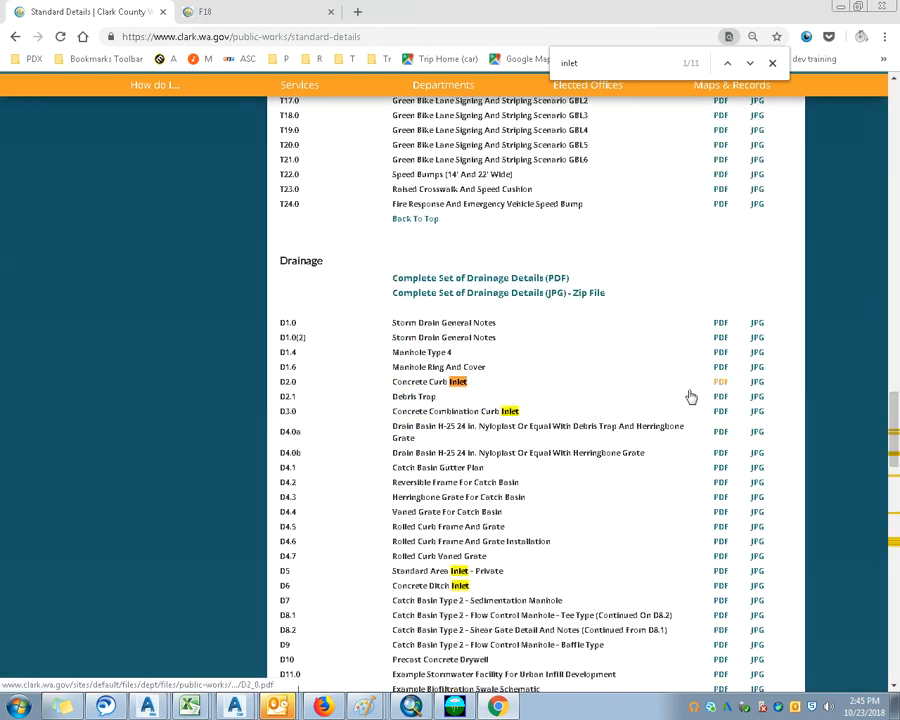
pyautogui.press('Return')
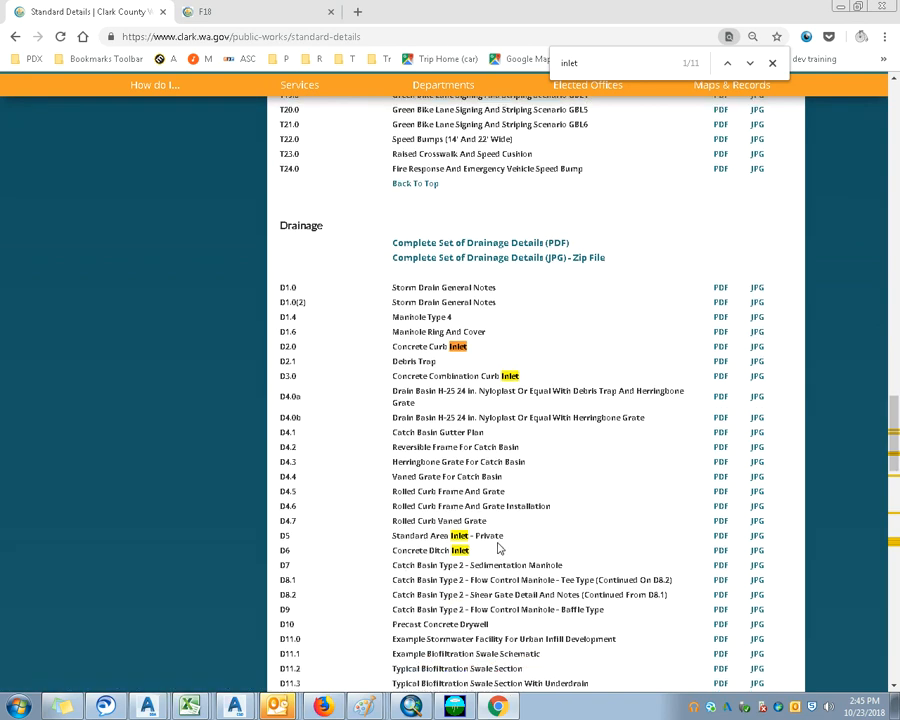
pyautogui.press('Return')
pyautogui.press('Return')
pyautogui.press('Return')
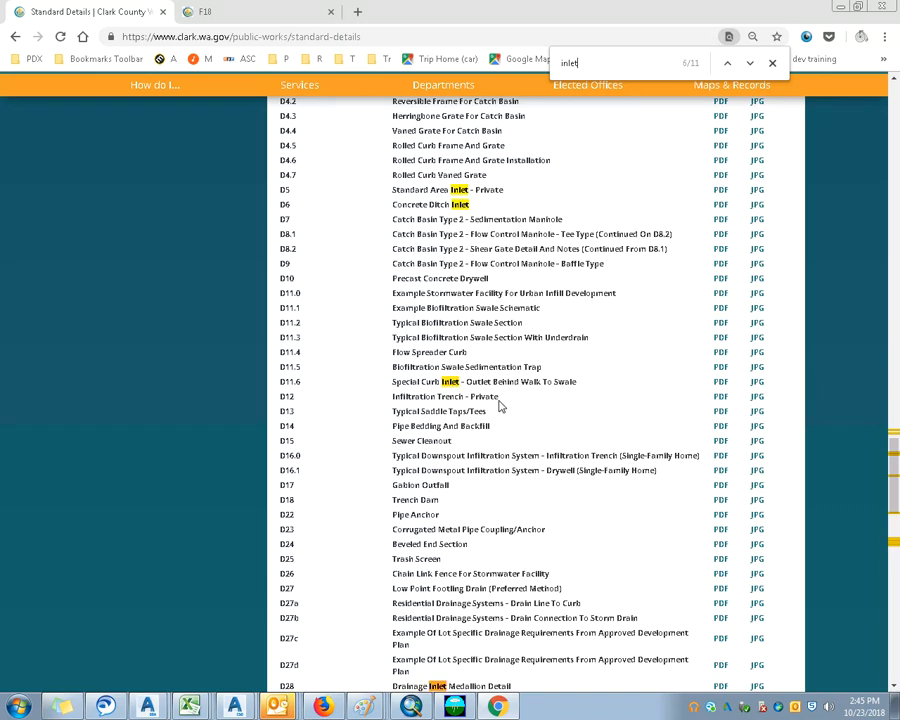
pyautogui.press('Return')
pyautogui.press('Return')
pyautogui.press('Return')
pyautogui.press('Return')
pyautogui.press('Return')
pyautogui.press('Return')
pyautogui.press('Return')
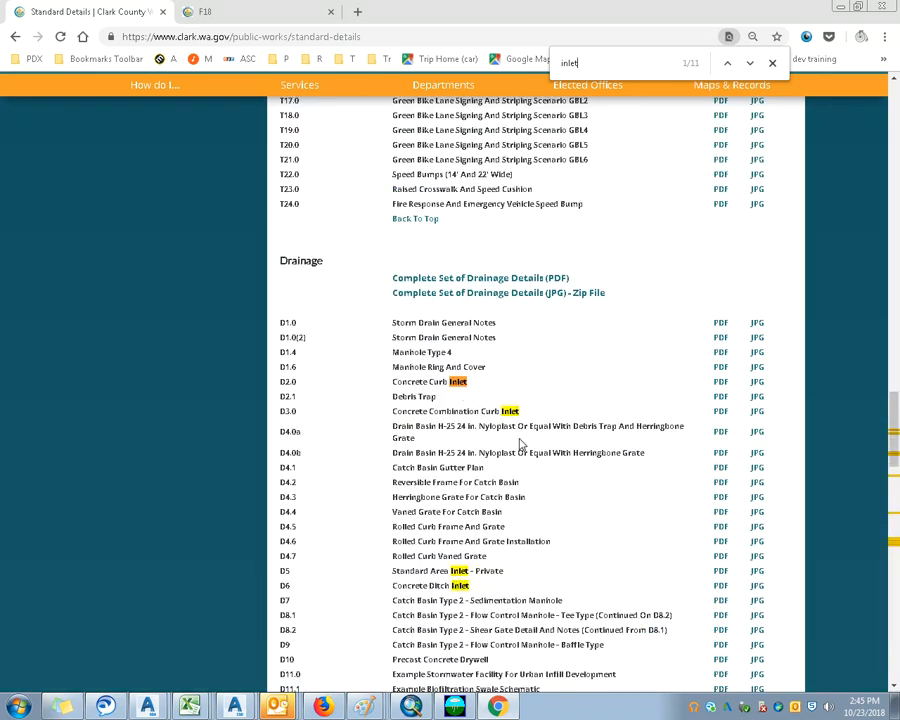
# Step: Enlarge the Standard Details page and repeat the "inlet" search through the Drainage and Erosion Control lists
pyautogui.hotkey('ctrl', '+')
pyautogui.hotkey('ctrl', '+')
pyautogui.hotkey('ctrl', 'f')
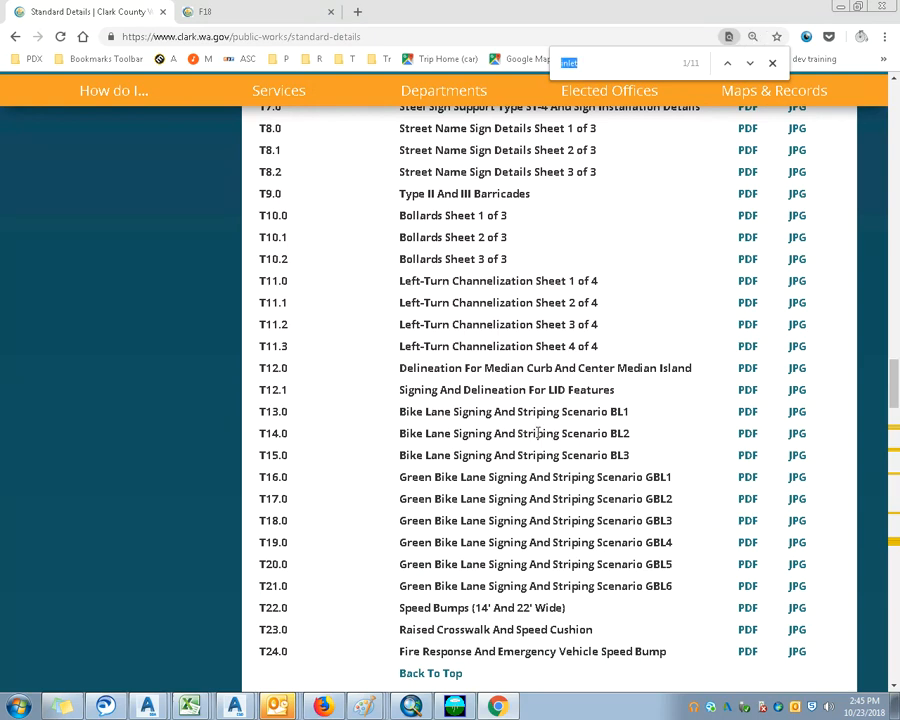
pyautogui.write('inlet')
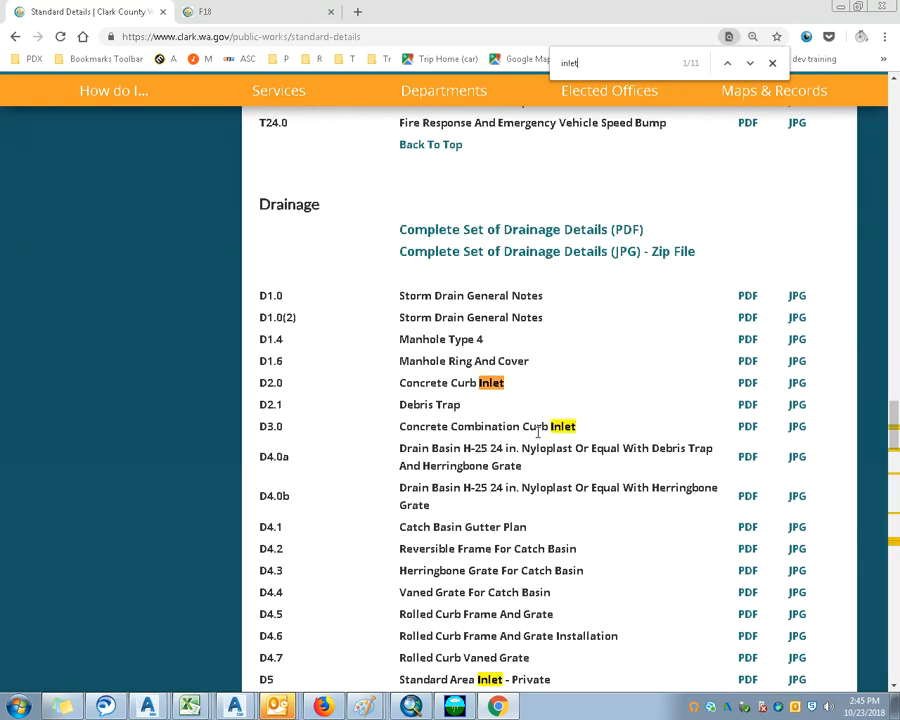
pyautogui.press('Return')
pyautogui.press('Return')
pyautogui.press('Return')
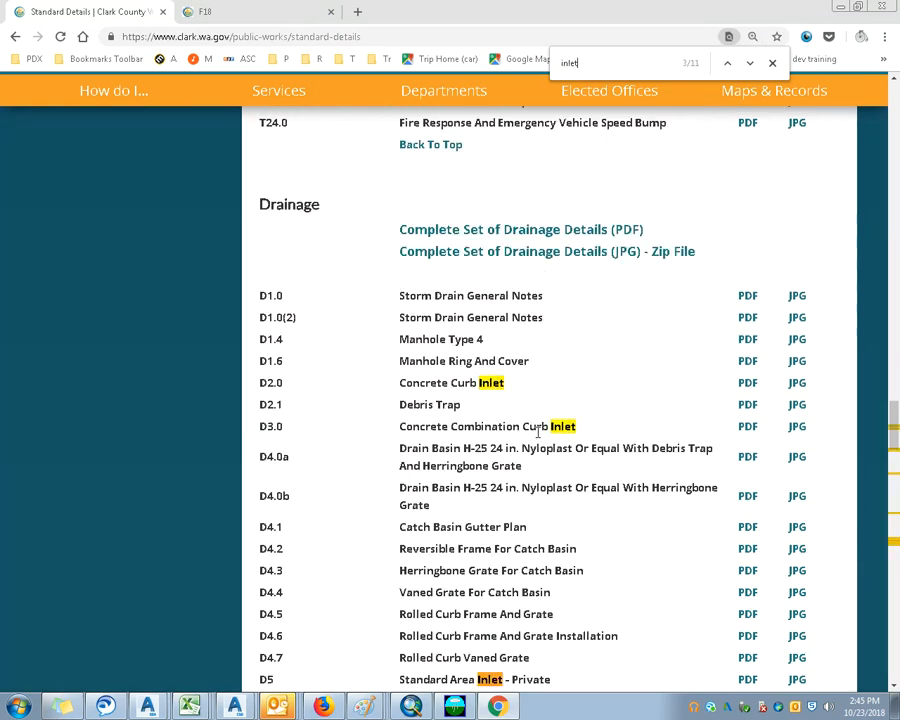
pyautogui.press('Return')
pyautogui.press('Return')
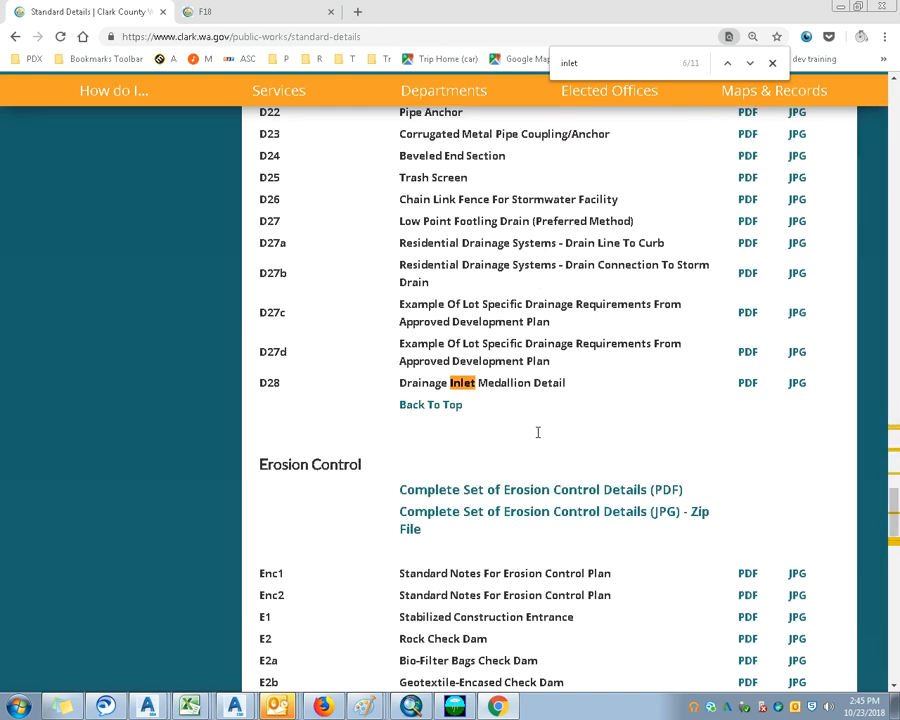
pyautogui.press('Return')
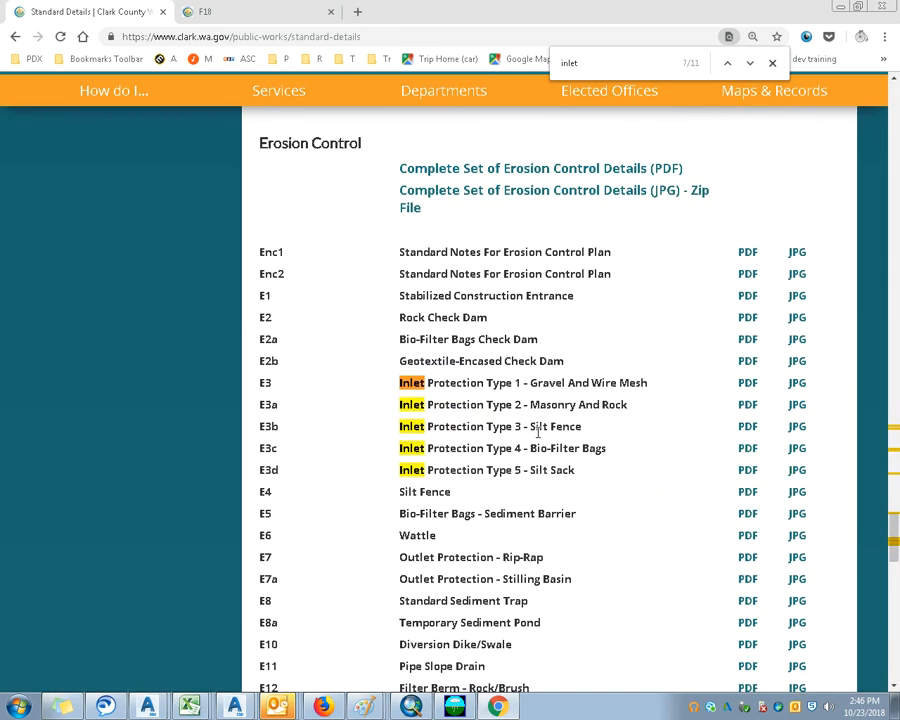
# Step: Search the Standard Details page for "curb" and look through the Transportation details list
pyautogui.hotkey('ctrl', 'f')
pyautogui.write('con')
pyautogui.press('BackSpace')
pyautogui.press('BackSpace')
pyautogui.press('BackSpace')
pyautogui.write('curb')
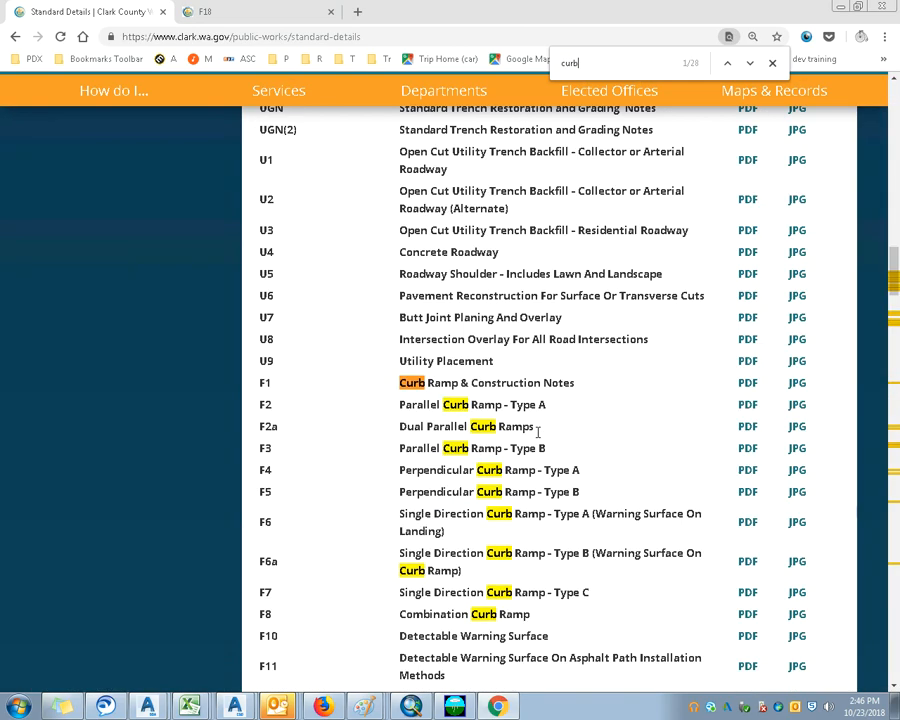
pyautogui.scroll(-3, 537, 428)
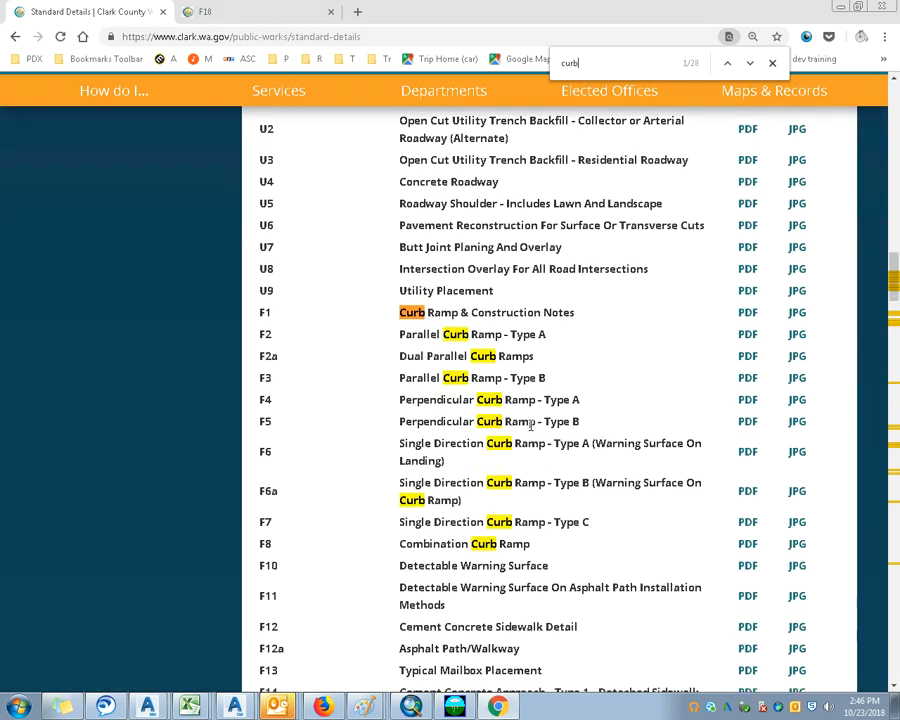
pyautogui.scroll(-1, 533, 415)
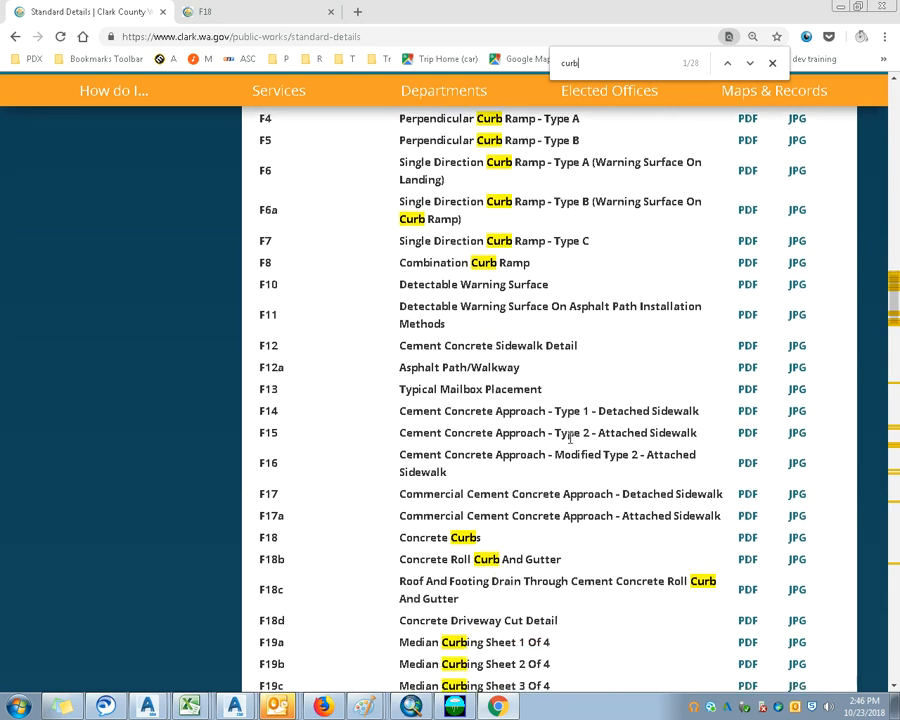
pyautogui.scroll(-3, 492, 622)
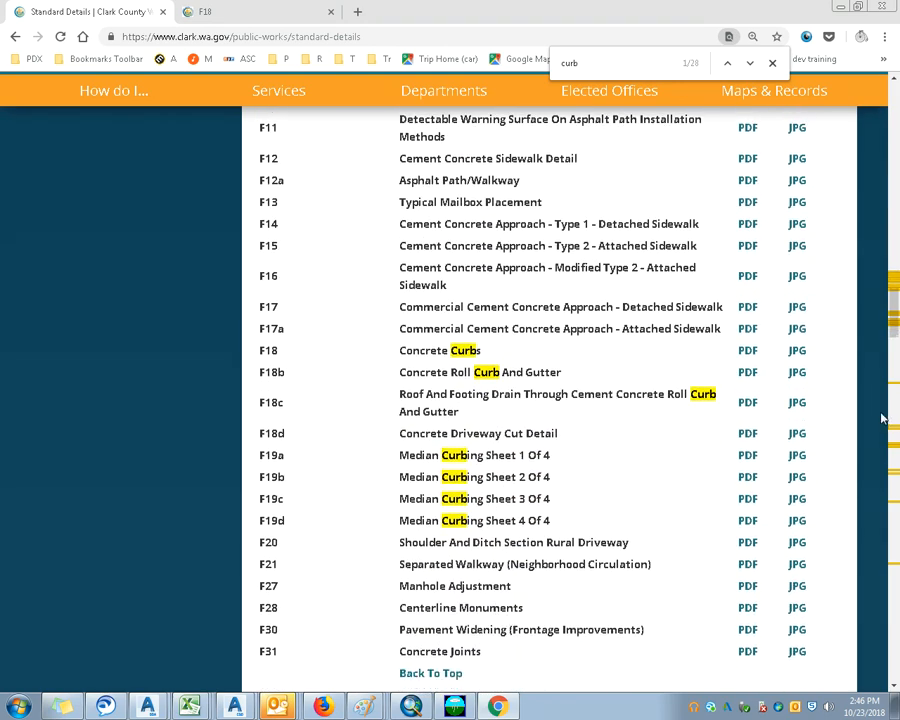
# Step: Look through the Drainage details list, open the PDF of D2.0 Concrete Curb Inlet, and return to the list
pyautogui.hotkey('ctrl', '-')
pyautogui.scroll(4, 640, 310)
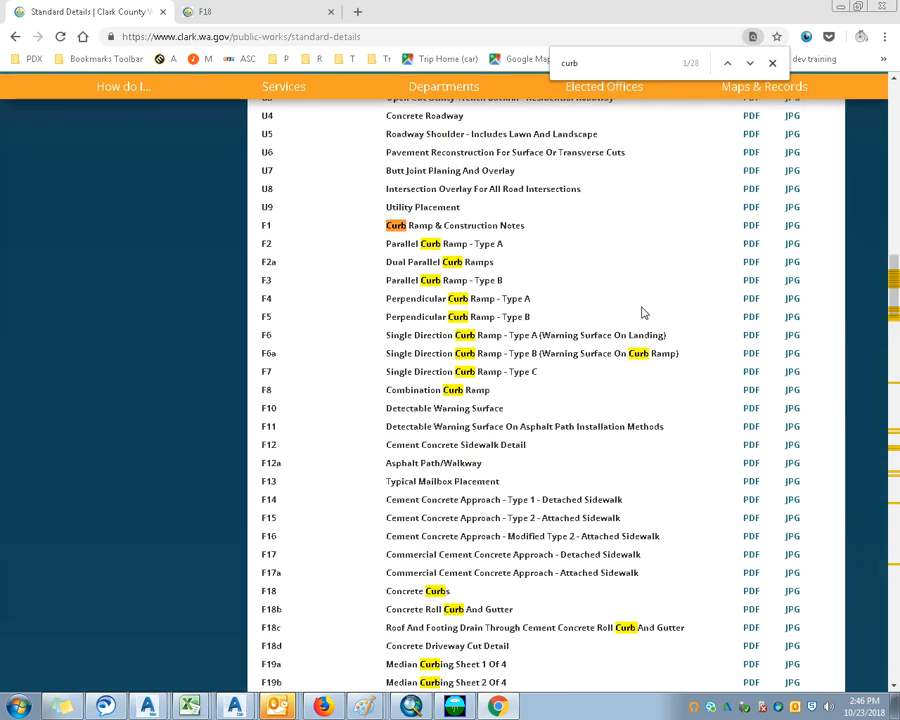
pyautogui.scroll(-8, 642, 313)
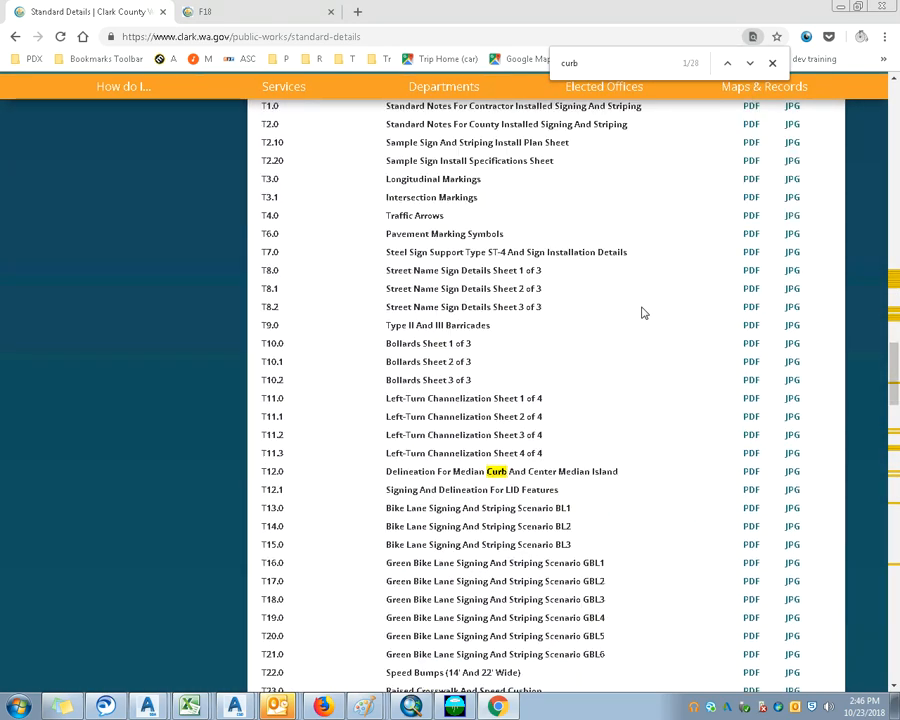
pyautogui.scroll(-9, 642, 313)
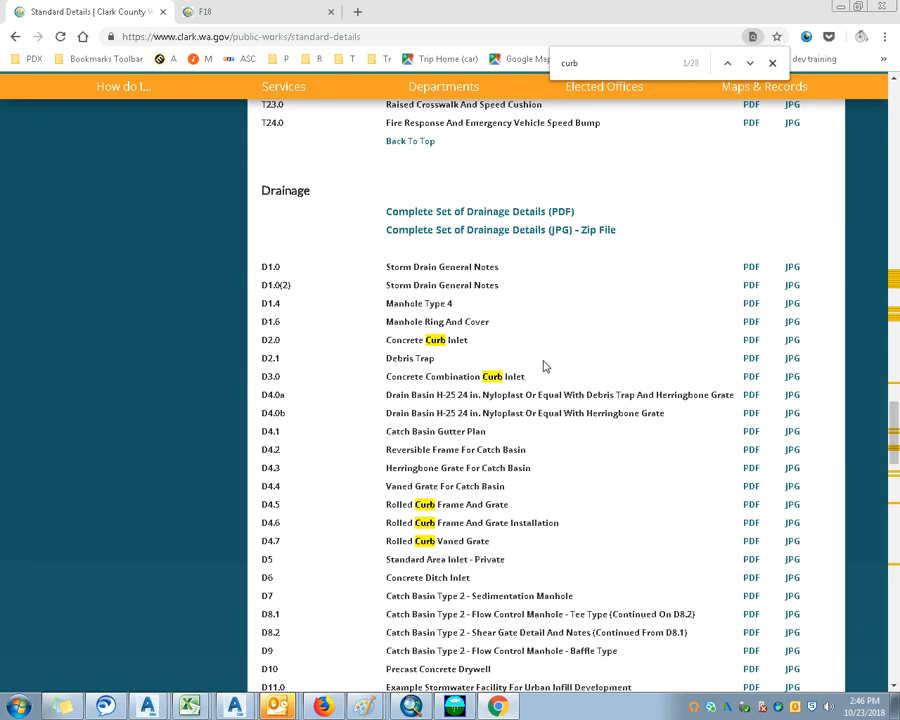
pyautogui.hotkey('ctrl', '+')
pyautogui.scroll(-2, 556, 380)
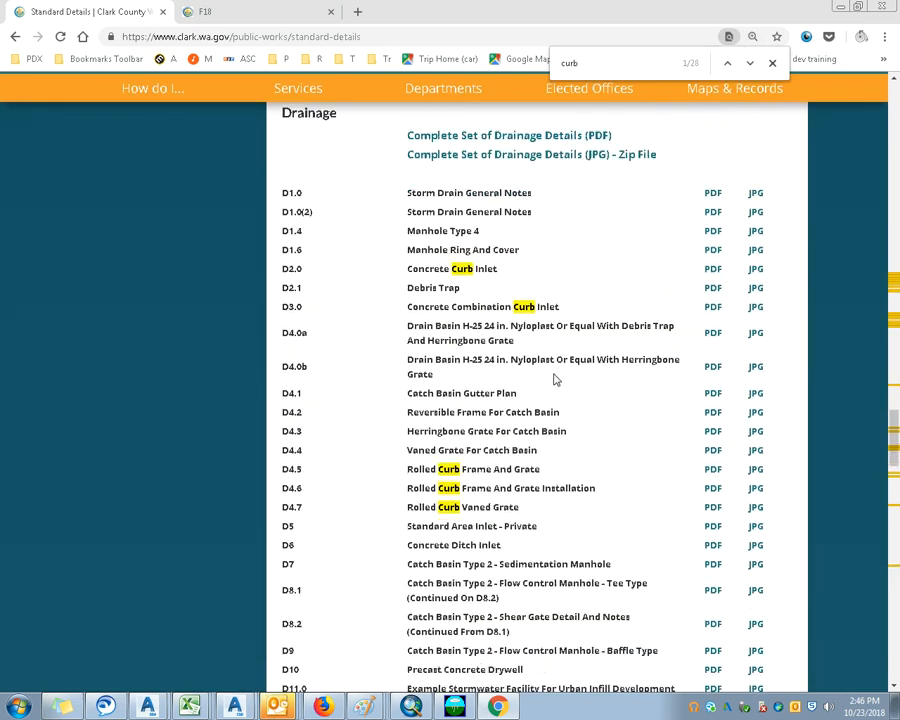
pyautogui.scroll(-1, 554, 376)
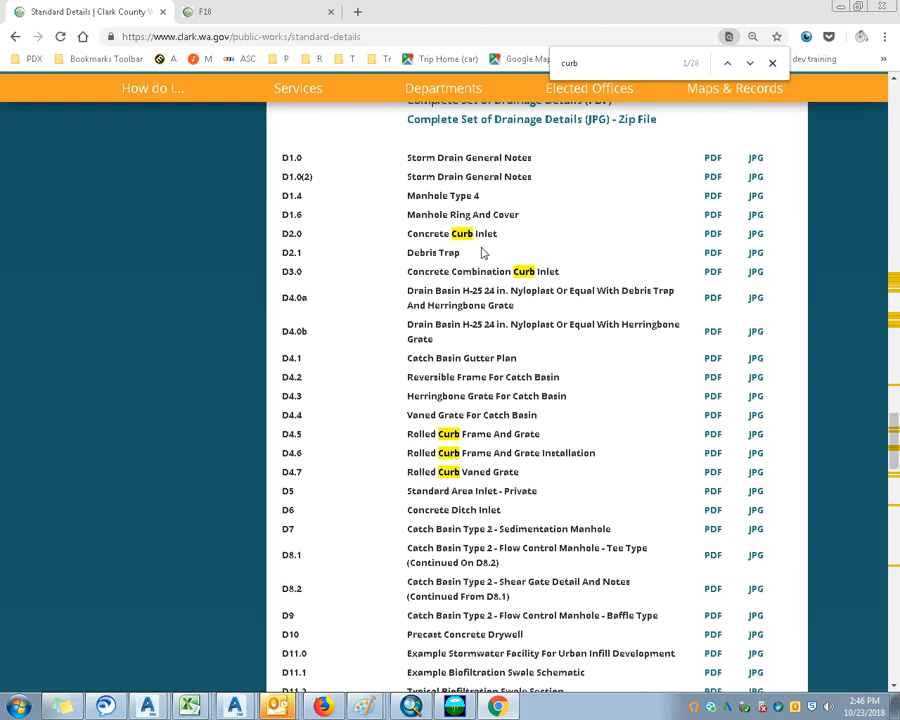
pyautogui.click(714, 234)
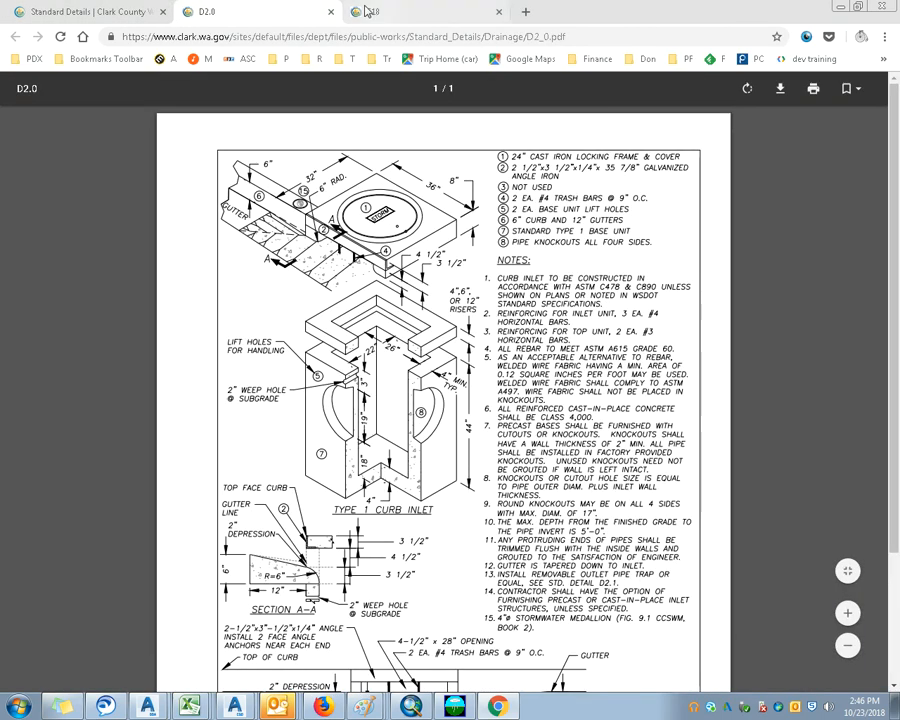
pyautogui.click(122, 14)
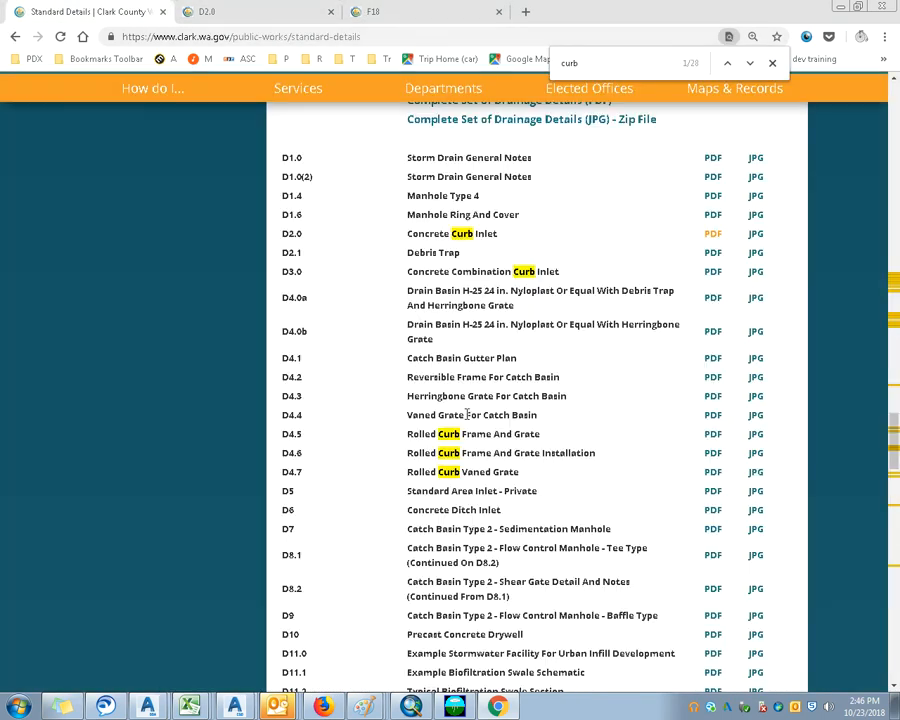
# Step: Compare the F18 curb and gutter detail with the D2.0 curb inlet detail, then return to Storm and Sanitary Analysis
pyautogui.click(356, 7)
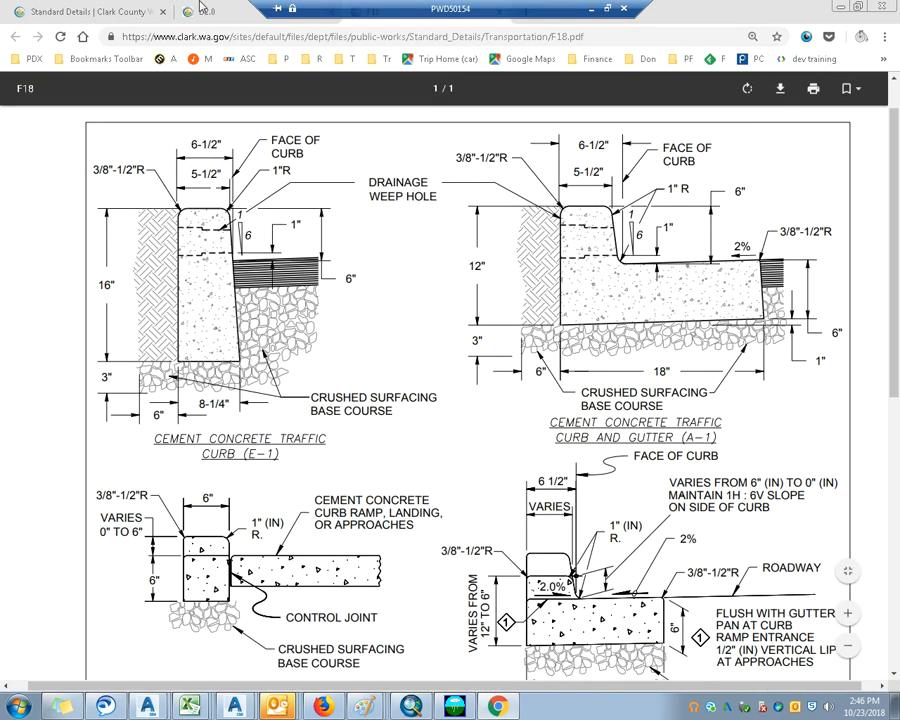
pyautogui.click(199, 8)
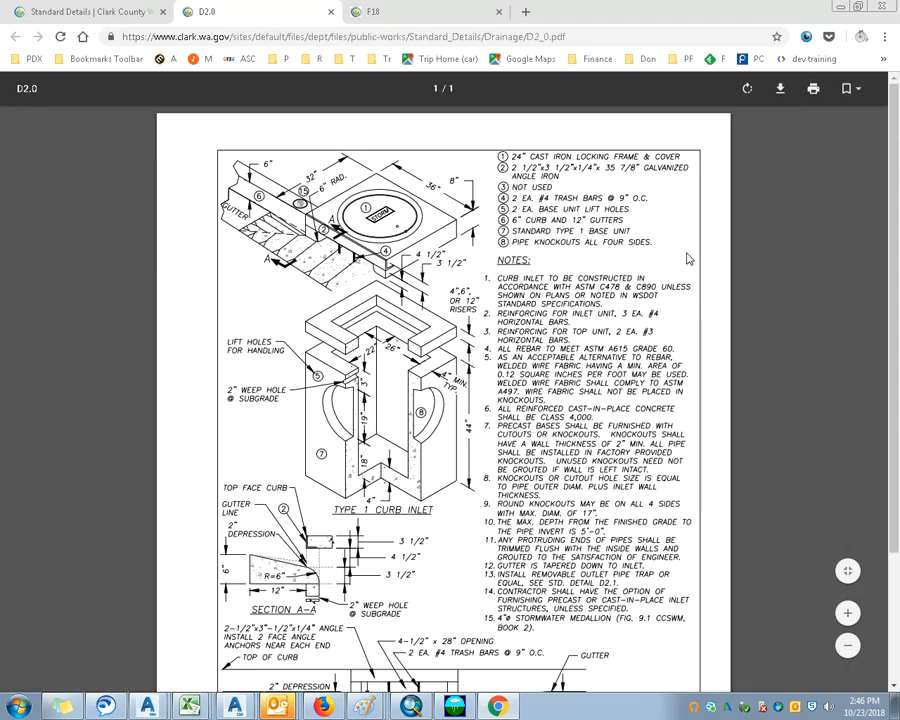
pyautogui.click(841, 6)
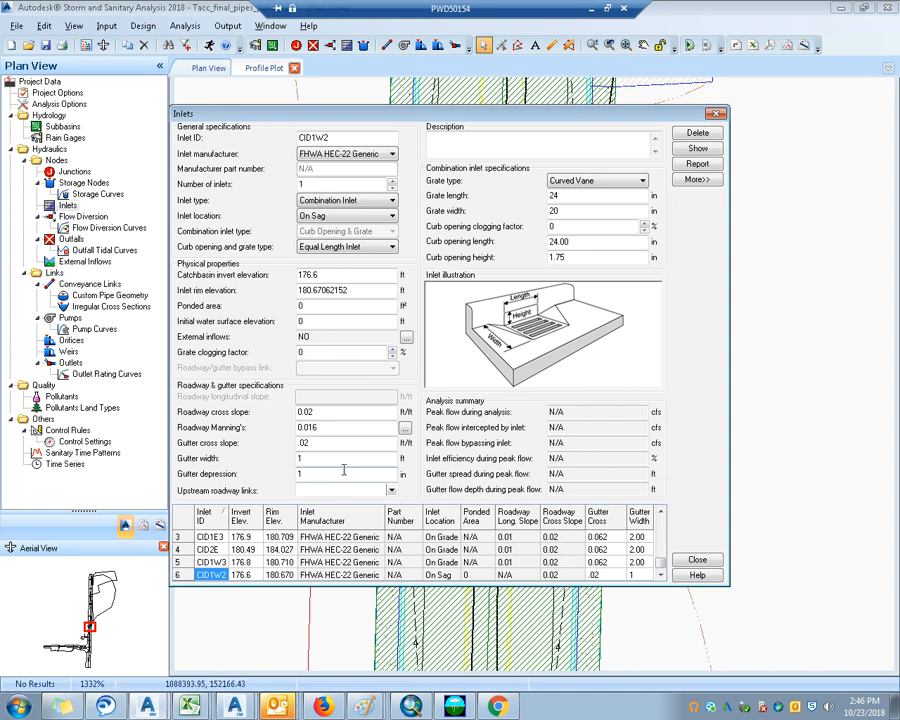
# Step: Review the gutter depression, invert elevation and manufacturer entries of inlet CID1W2 and close its properties
pyautogui.moveTo(327, 473); pyautogui.dragTo(299, 475)
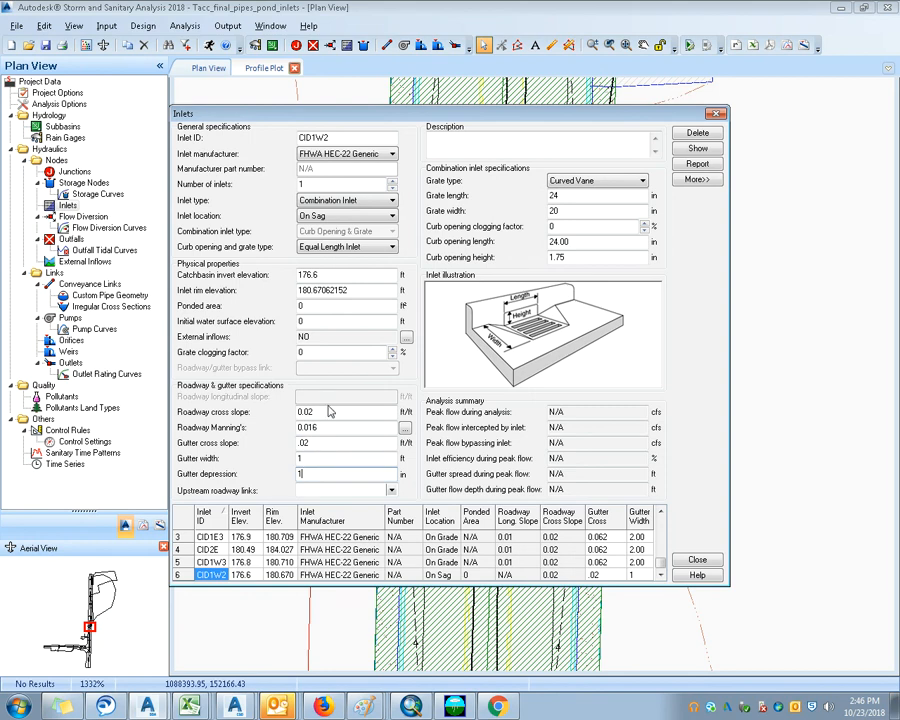
pyautogui.click(341, 279)
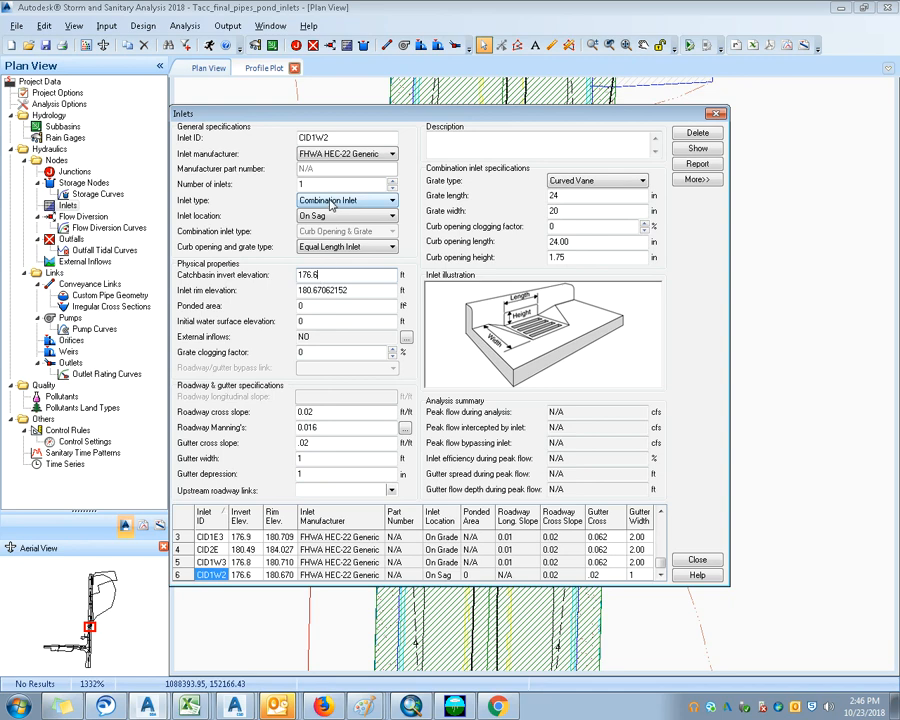
pyautogui.click(343, 155)
pyautogui.click(343, 155)
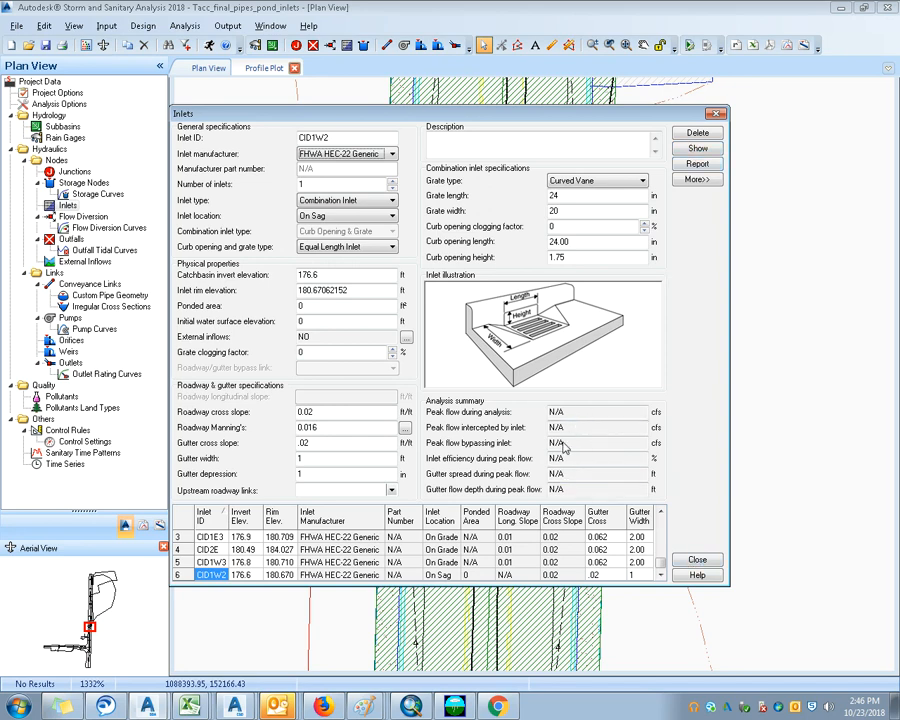
pyautogui.click(690, 561)
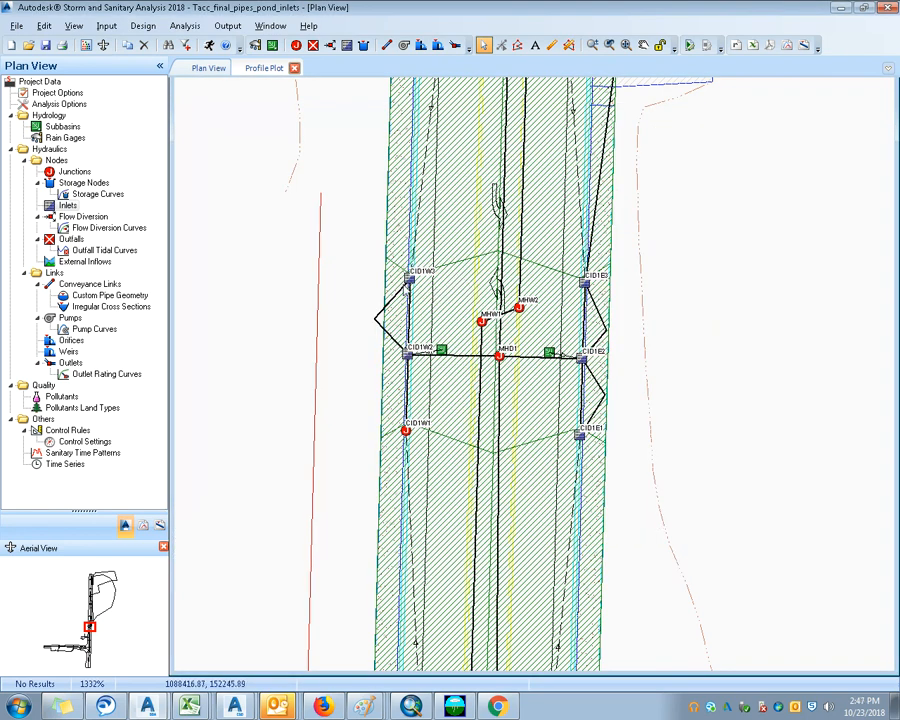
# Step: Set inlet CID1W3's grate length to 24 in and grate width to 20 in, keeping it a combination inlet
pyautogui.doubleClick(408, 285)
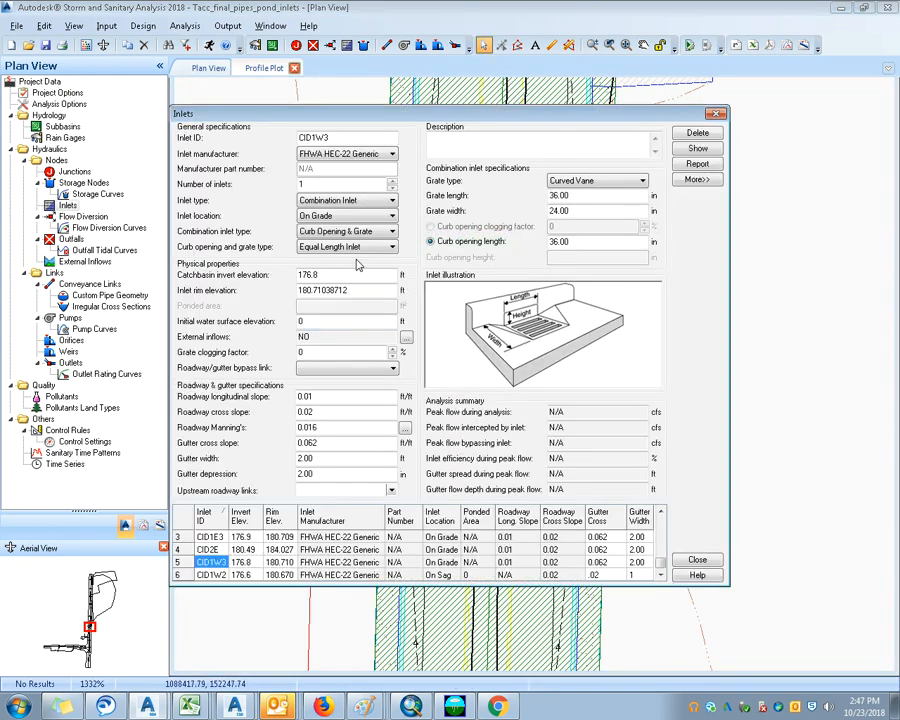
pyautogui.click(377, 201)
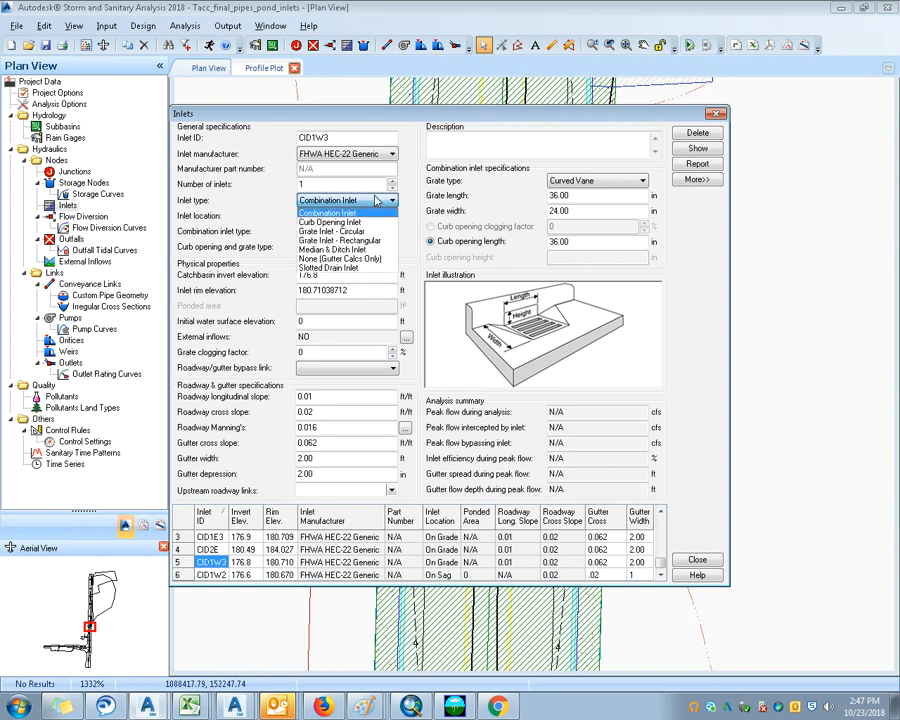
pyautogui.click(377, 201)
pyautogui.doubleClick(575, 195)
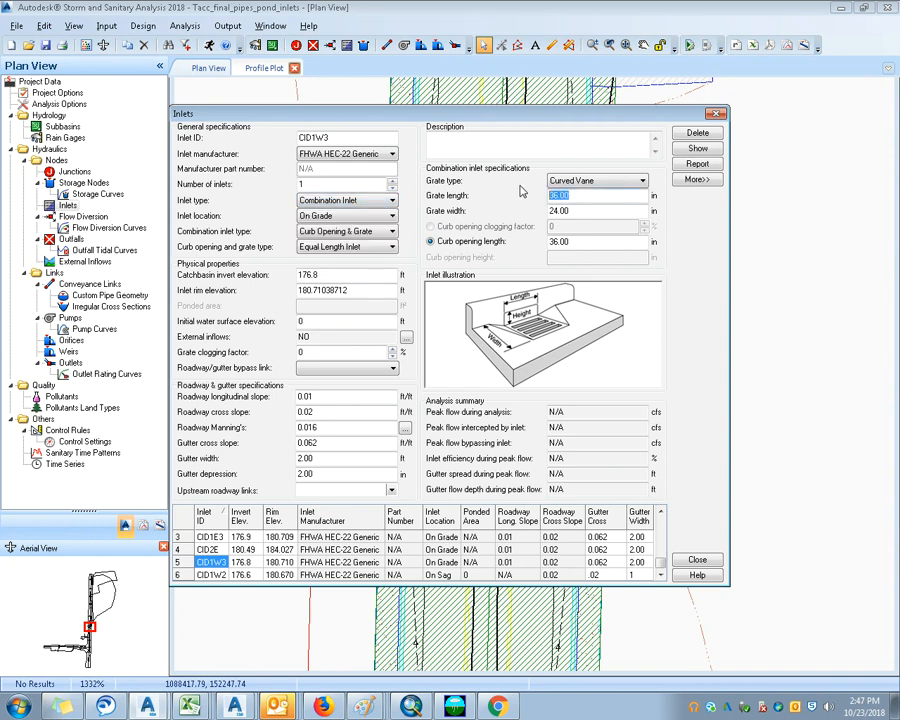
pyautogui.write('24')
pyautogui.press('Tab')
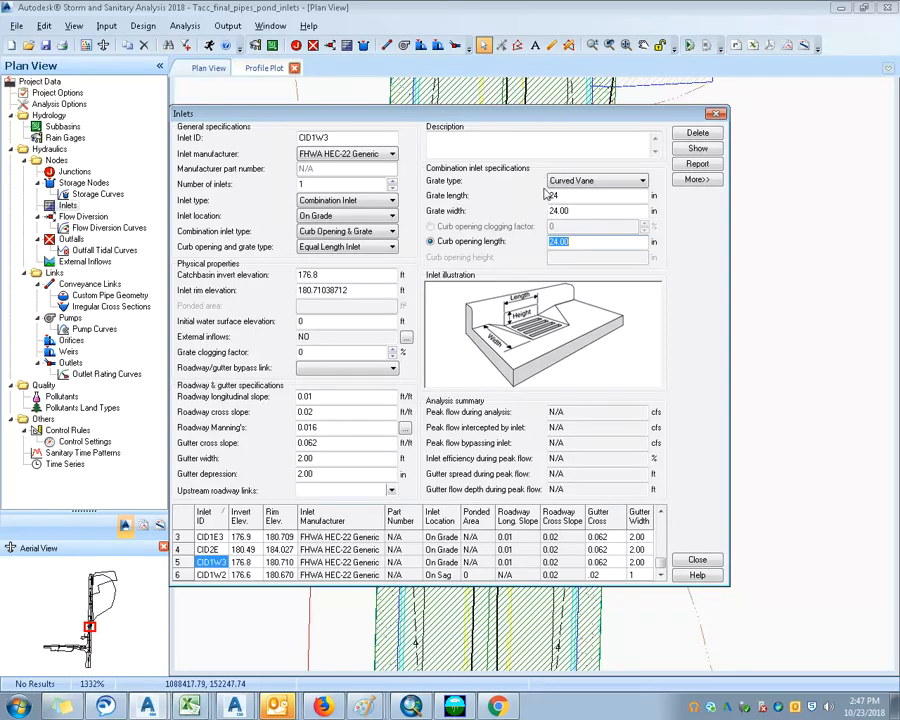
pyautogui.click(573, 210)
pyautogui.moveTo(573, 210); pyautogui.dragTo(530, 178)
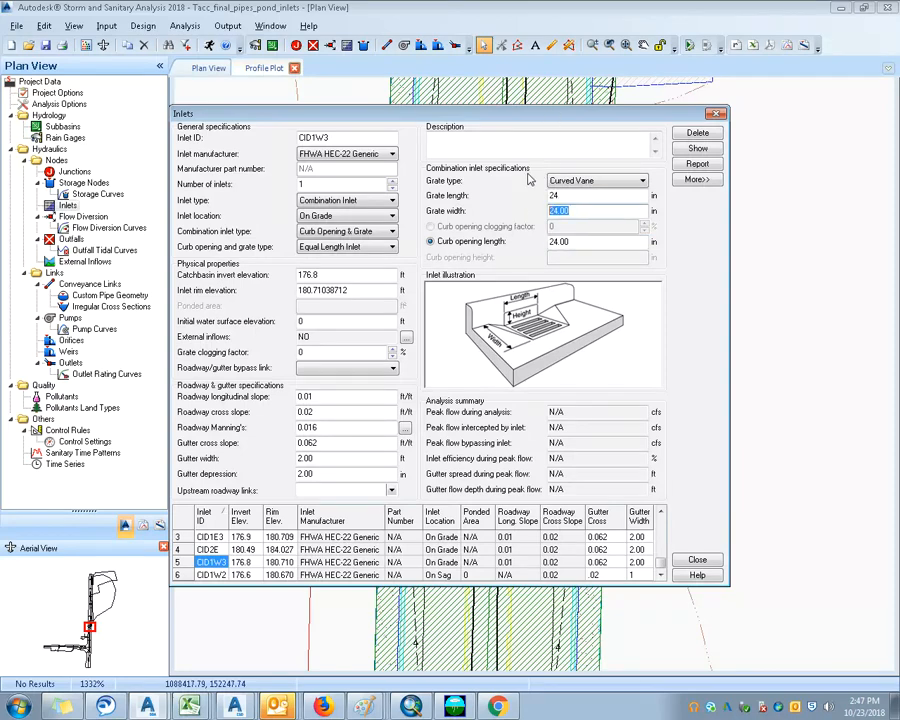
pyautogui.press('BackSpace')
pyautogui.write('20')
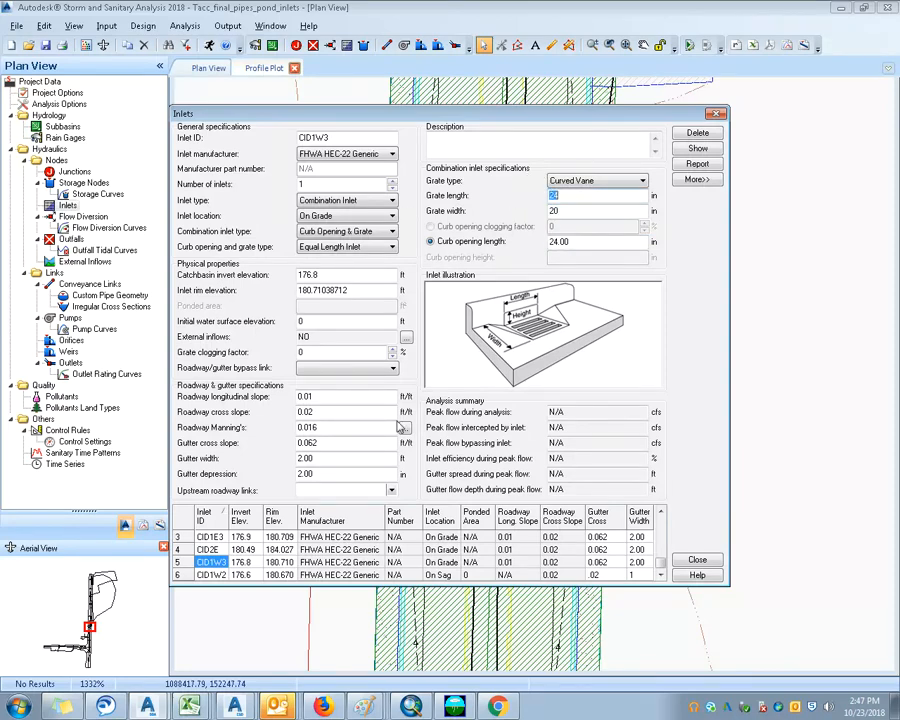
# Step: Check the roadway/gutter bypass link choices for inlet CID1W3 and close its properties
pyautogui.click(380, 370)
pyautogui.click(380, 372)
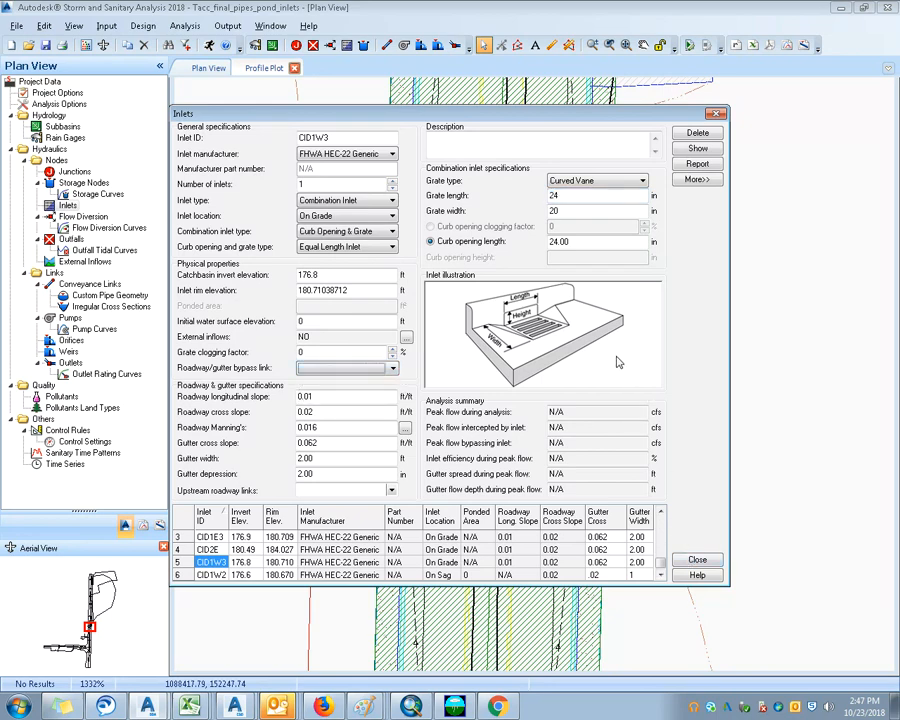
pyautogui.click(703, 560)
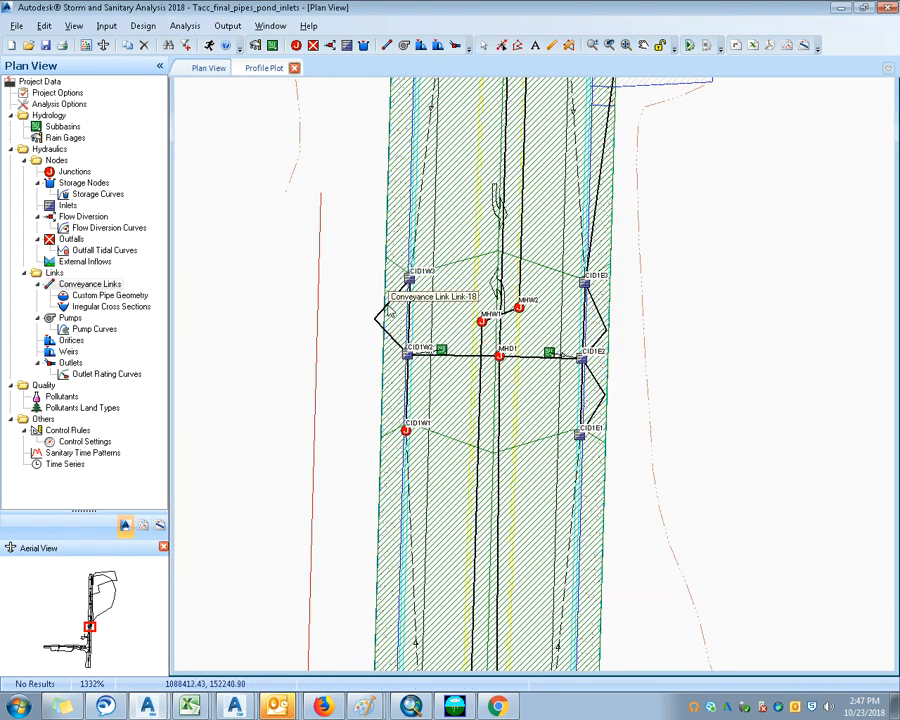
# Step: Rename the angled conveyance link between CID1W3 and CID1W2 as Bypass_CID1W3
pyautogui.doubleClick(391, 313)
pyautogui.moveTo(299, 120); pyautogui.dragTo(278, 132)
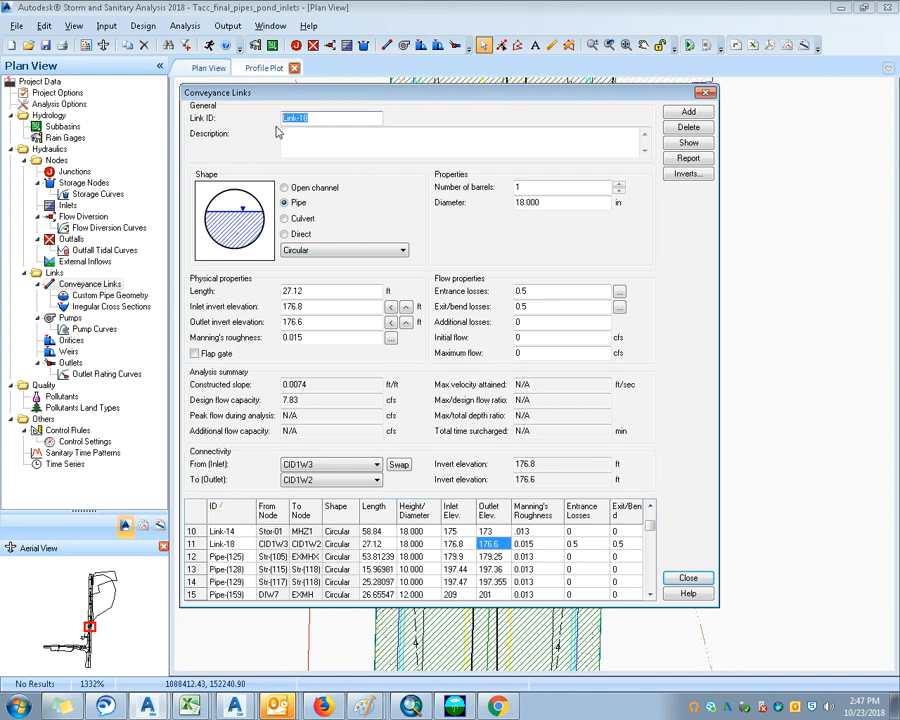
pyautogui.write('Bypass')
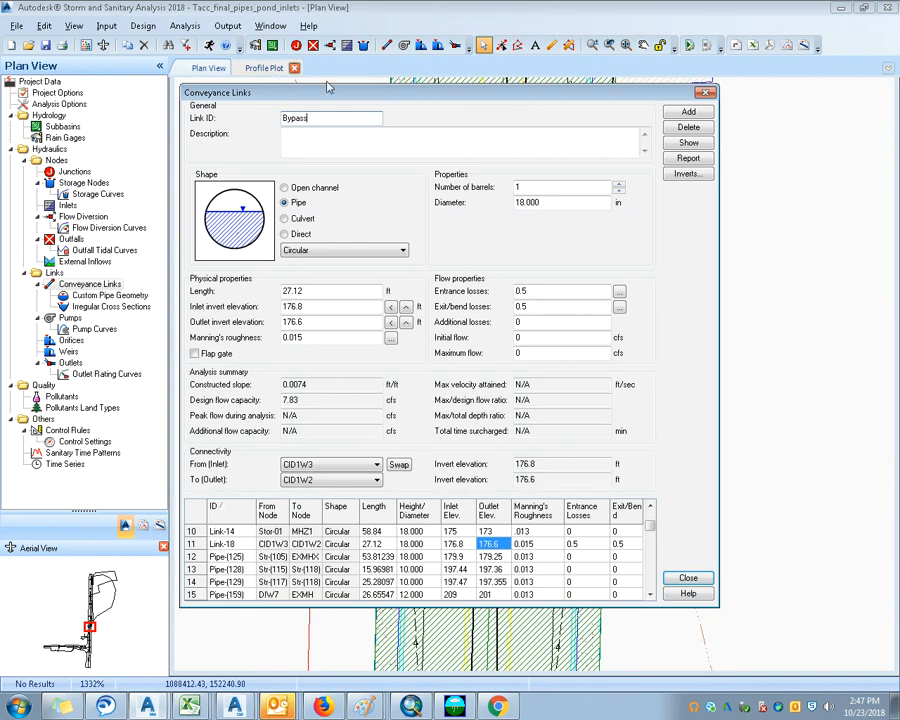
pyautogui.moveTo(343, 93); pyautogui.dragTo(445, 332)
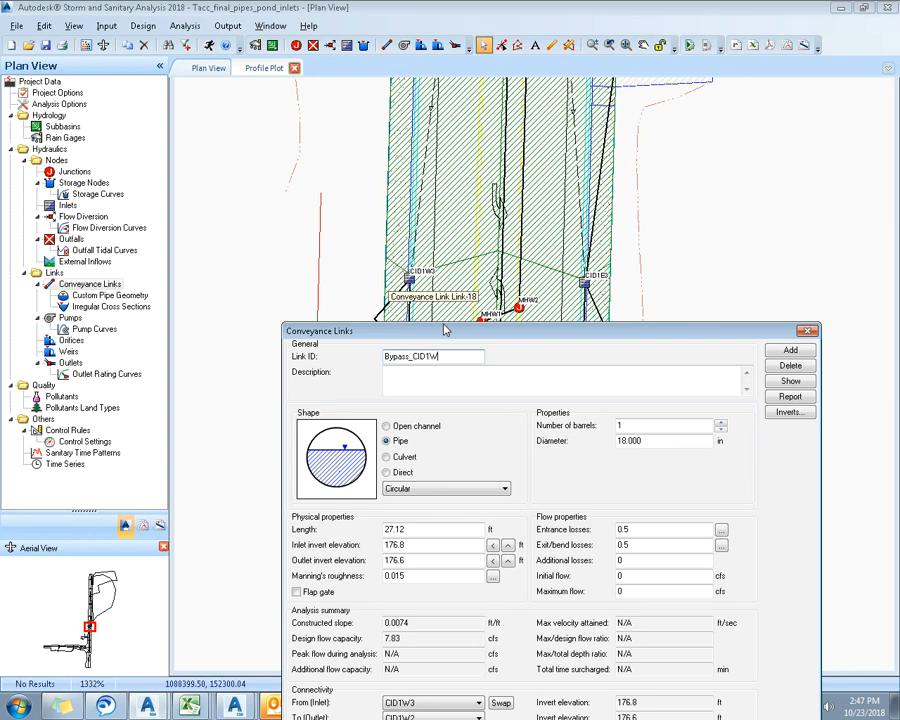
pyautogui.write('3')
pyautogui.moveTo(611, 336); pyautogui.dragTo(614, 330)
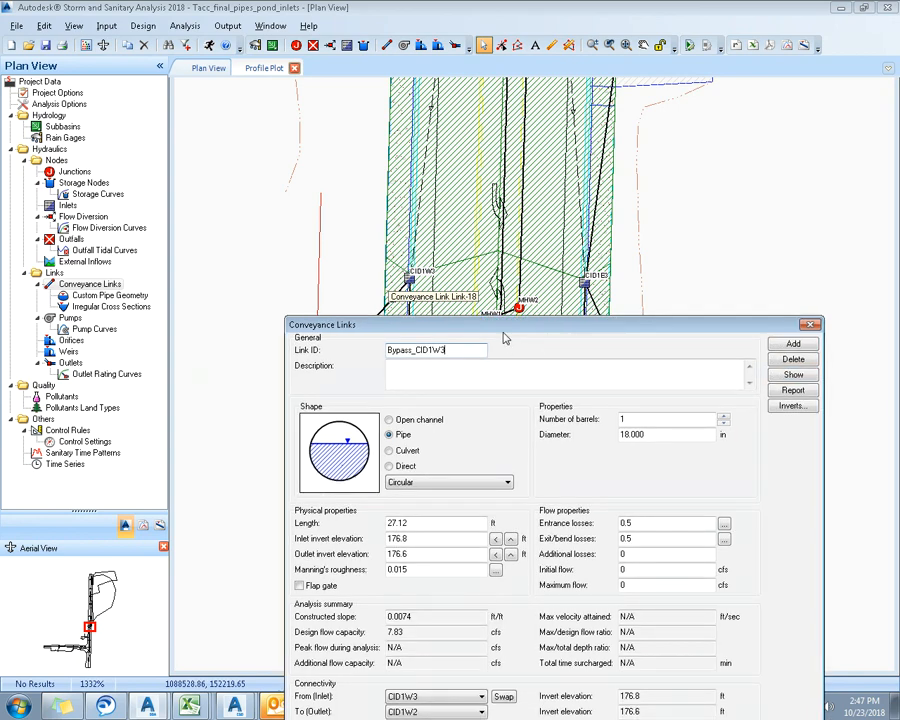
pyautogui.moveTo(500, 325); pyautogui.dragTo(508, 178)
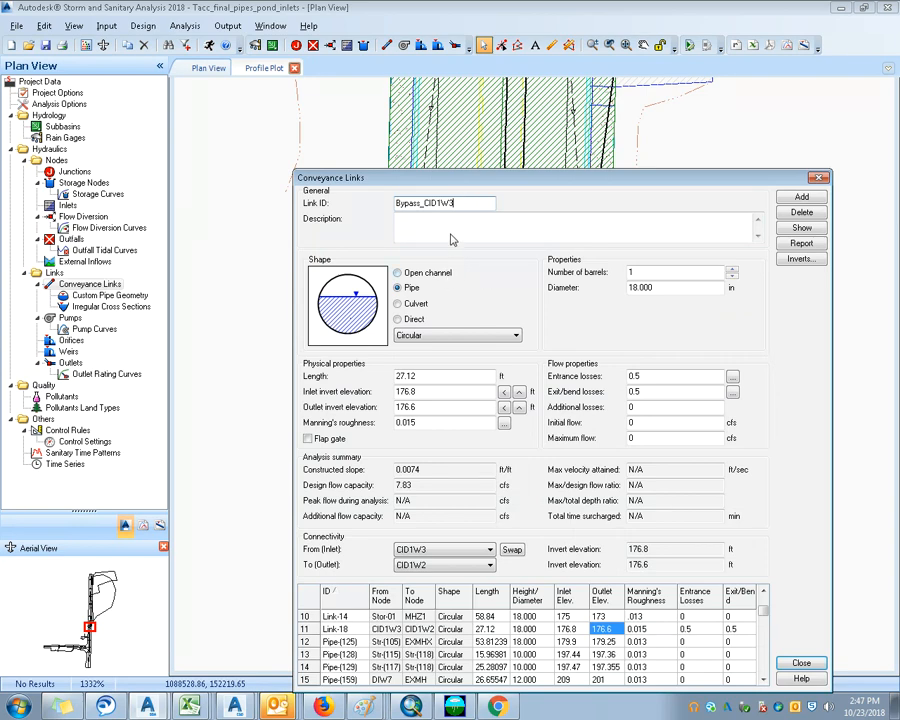
pyautogui.moveTo(466, 184); pyautogui.dragTo(468, 171)
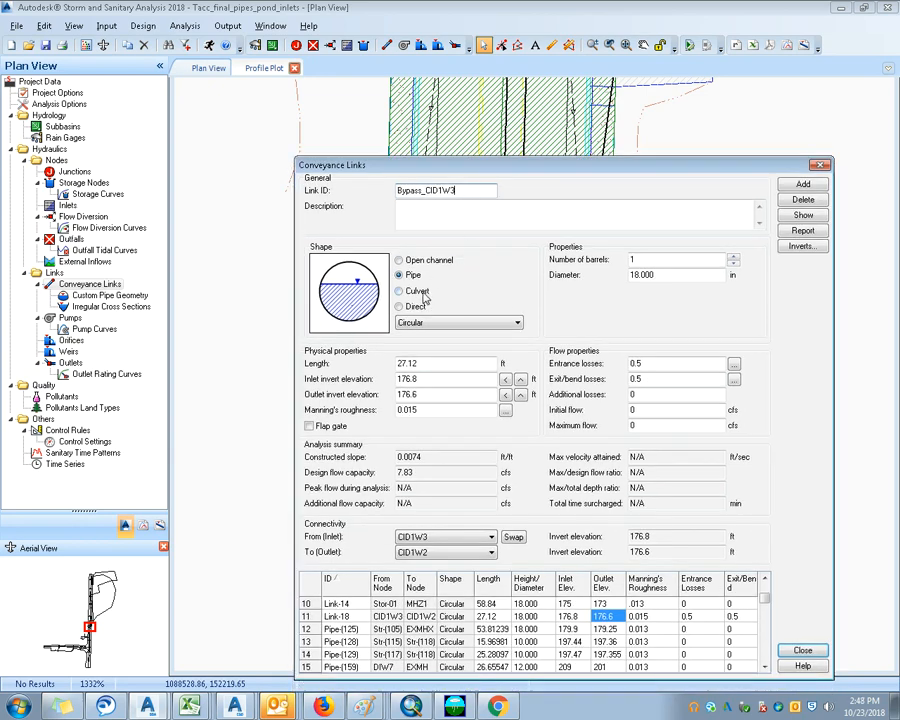
# Step: Try a user-defined open channel shape for Bypass_CID1W3 and look at the irregular cross section definitions
pyautogui.click(399, 260)
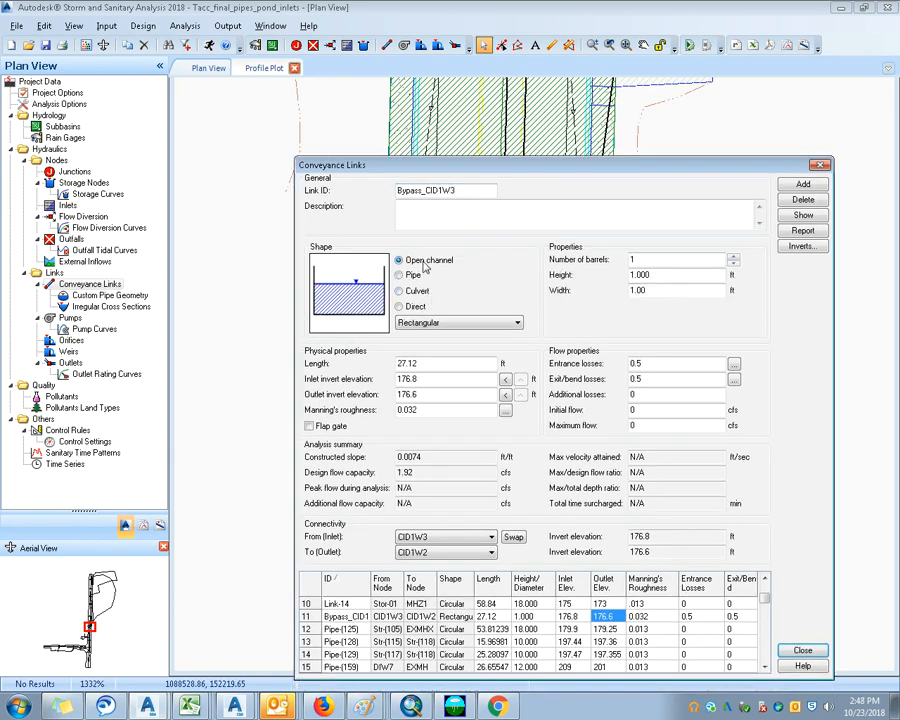
pyautogui.click(454, 322)
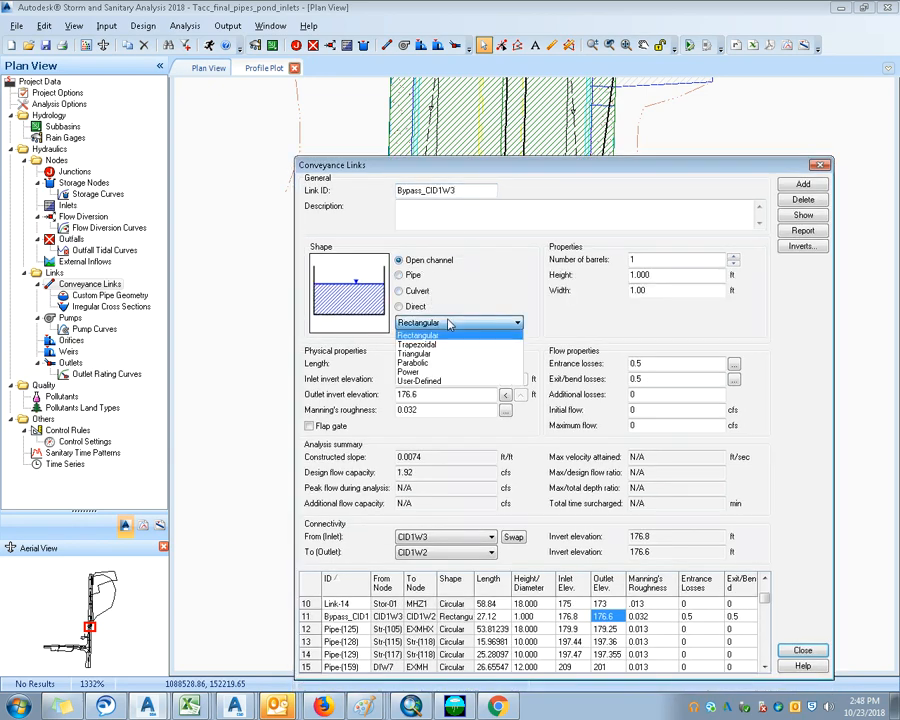
pyautogui.click(451, 381)
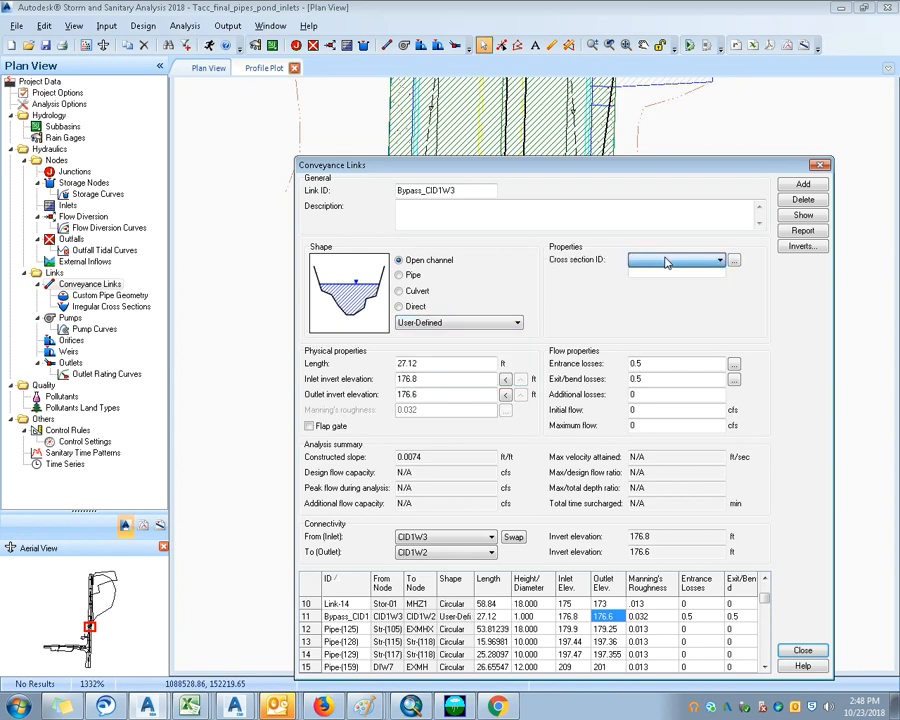
pyautogui.click(733, 260)
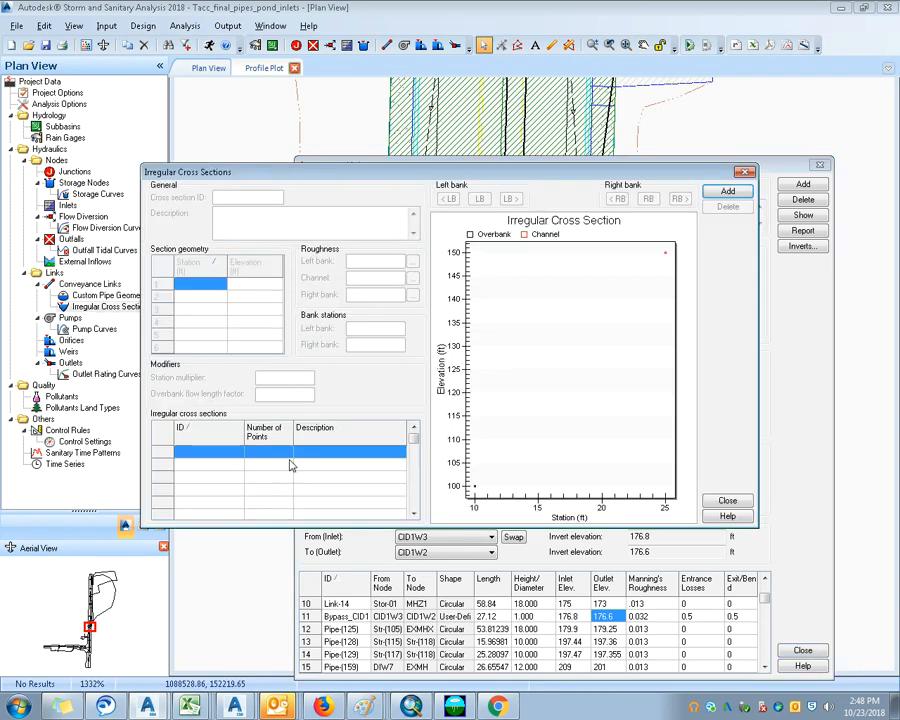
pyautogui.click(743, 172)
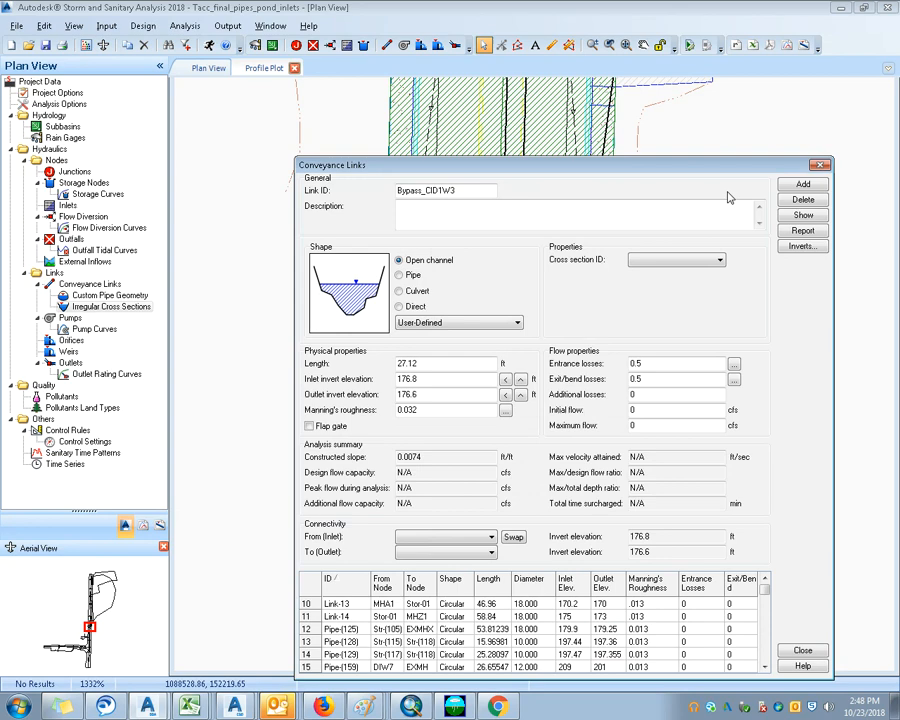
# Step: Make Bypass_CID1W3 a rectangular open channel after trying the Direct link type
pyautogui.click(433, 320)
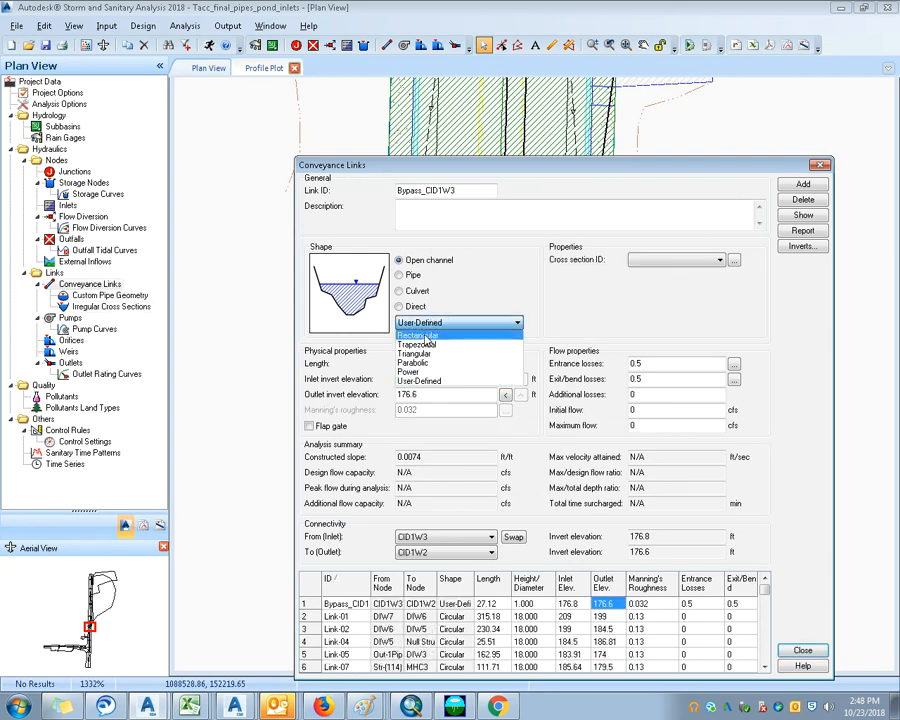
pyautogui.click(420, 337)
pyautogui.click(446, 322)
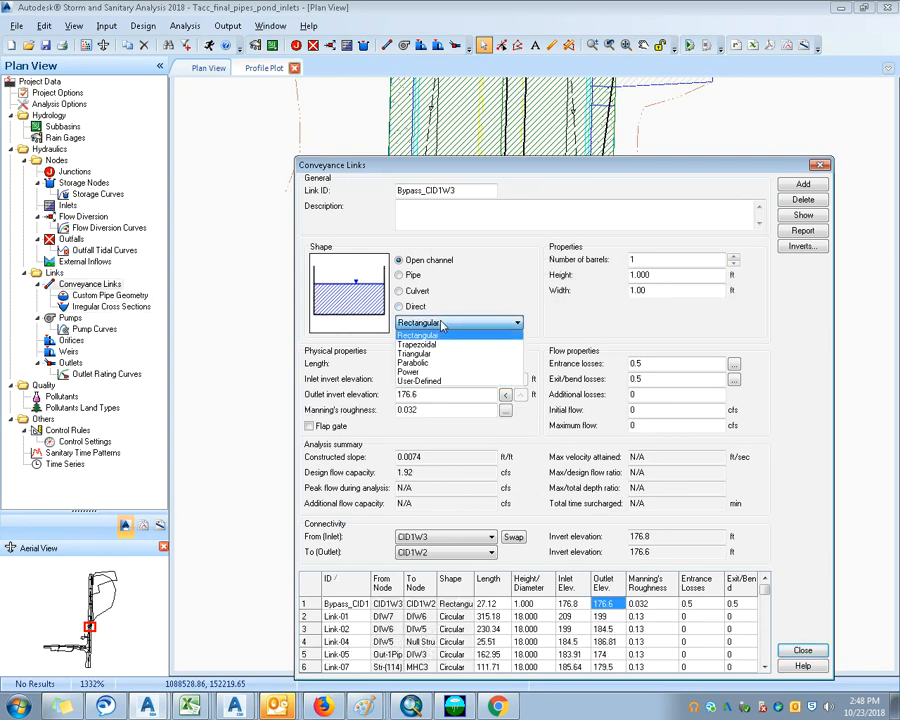
pyautogui.click(436, 306)
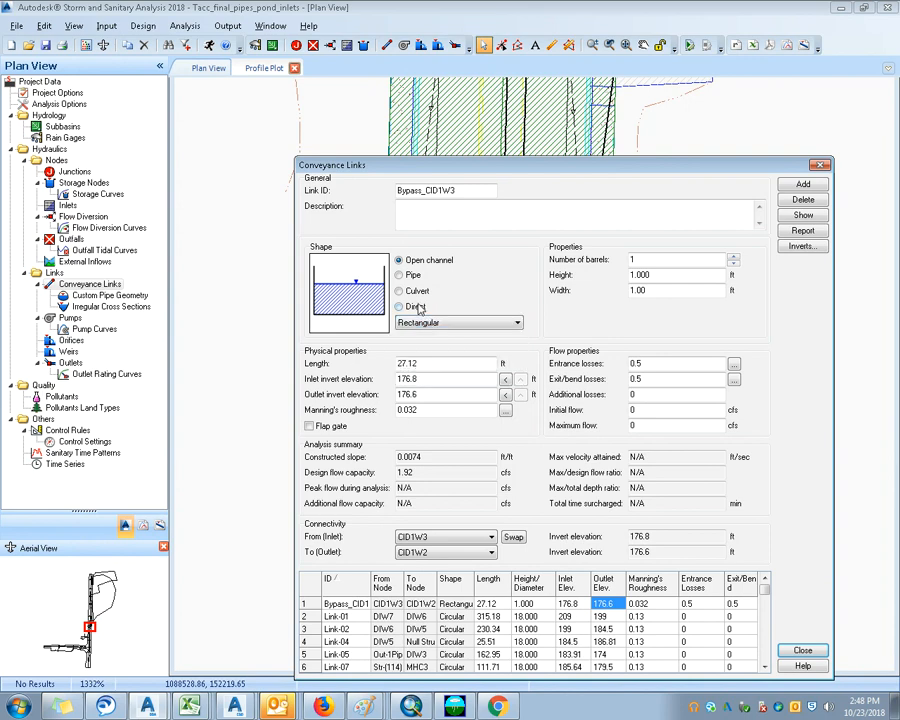
pyautogui.click(436, 306)
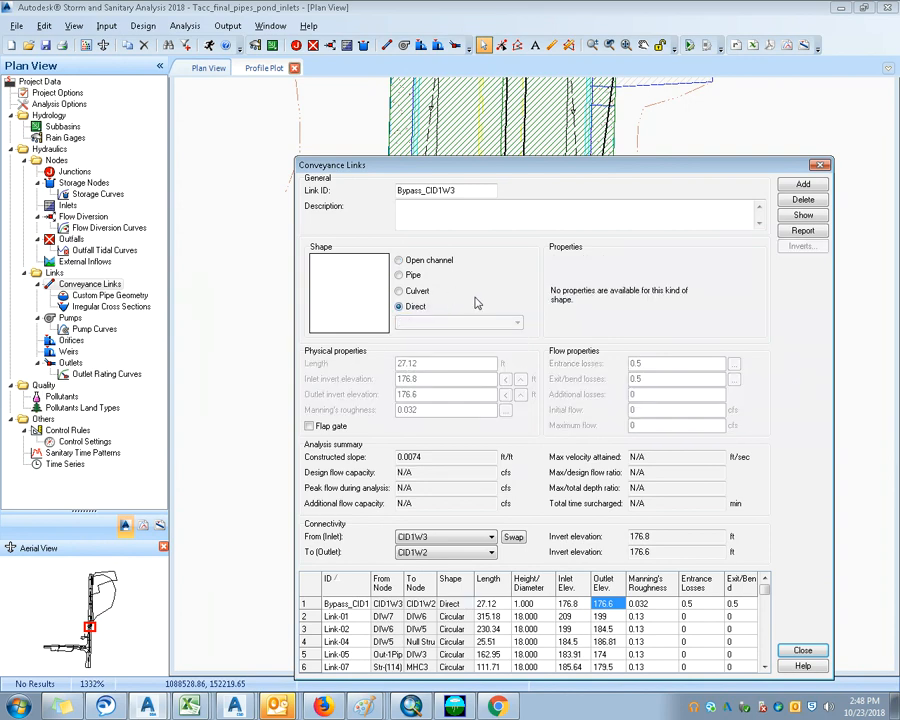
pyautogui.click(427, 264)
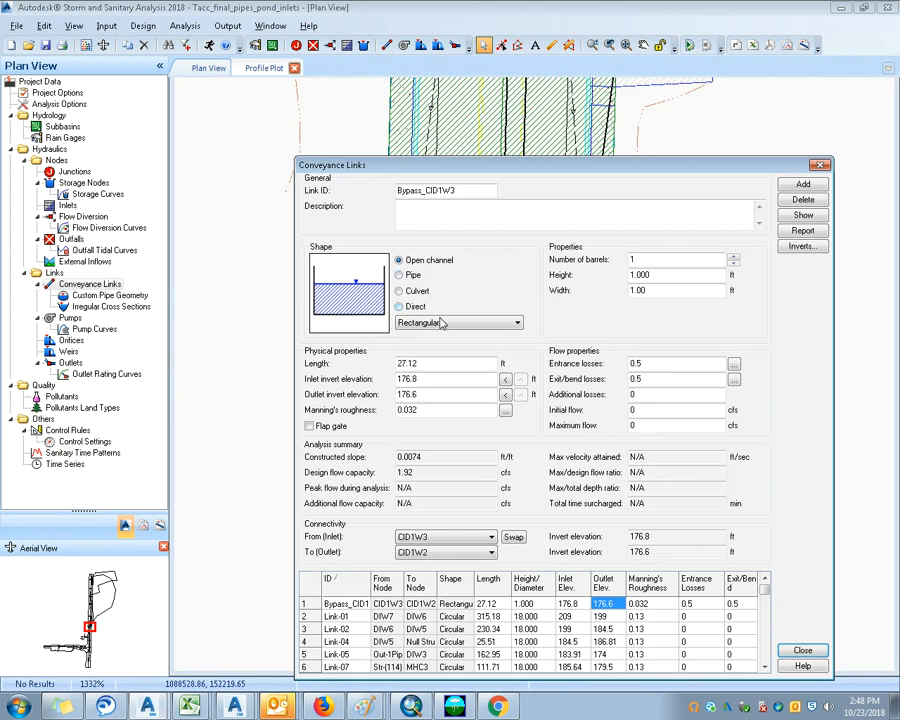
pyautogui.click(454, 322)
pyautogui.click(441, 333)
# Step: Set Bypass_CID1W3's length to 1 ft and its entrance and exit/bend losses to 0
pyautogui.doubleClick(460, 364)
pyautogui.write('1')
pyautogui.press('Tab')
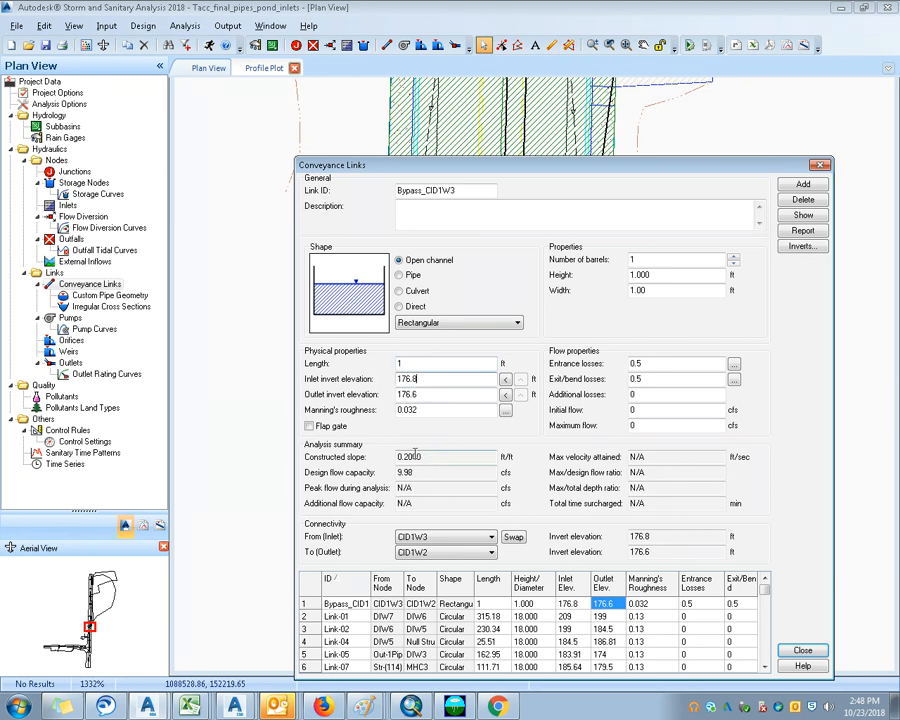
pyautogui.click(628, 365)
pyautogui.press('BackSpace')
pyautogui.press('BackSpace')
pyautogui.click(647, 379)
pyautogui.press('BackSpace')
pyautogui.press('BackSpace')
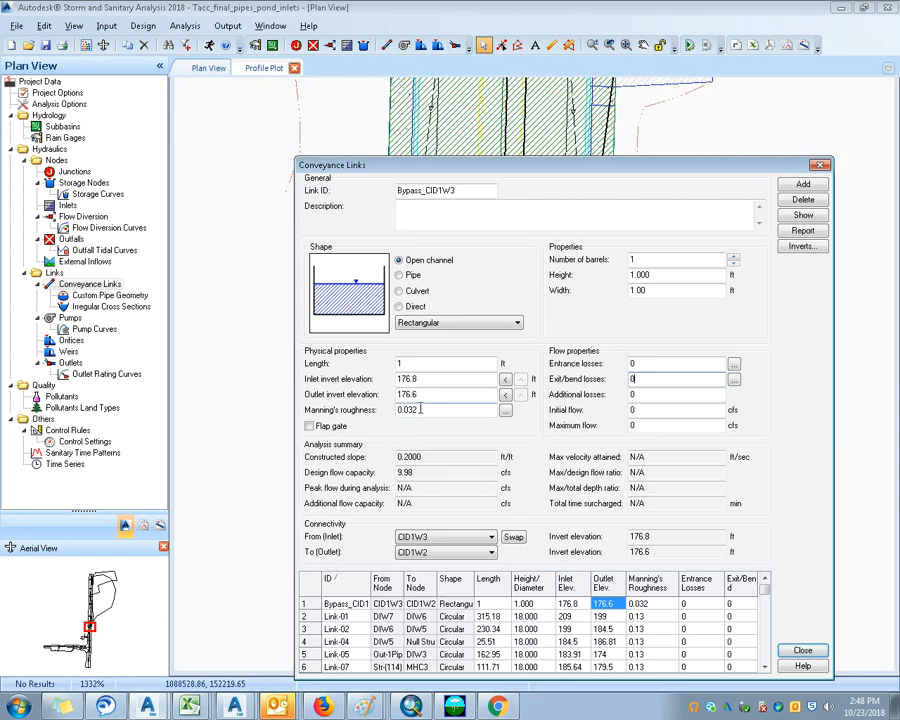
# Step: Set the Manning's roughness of Bypass_CID1W3 to .0001
pyautogui.moveTo(421, 410); pyautogui.dragTo(364, 394)
pyautogui.write('.0001')
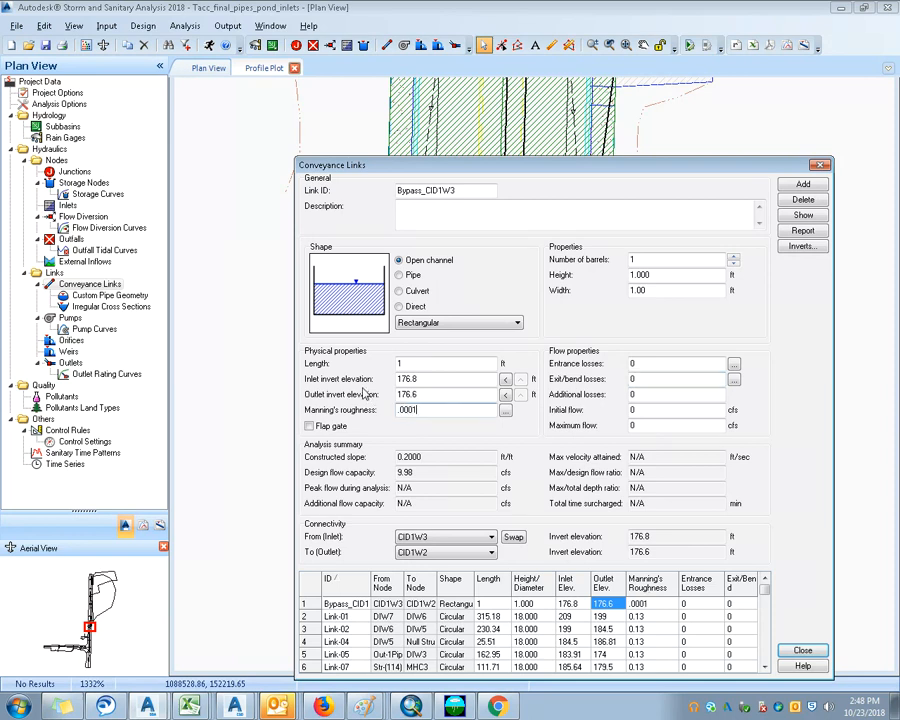
pyautogui.press('Tab')
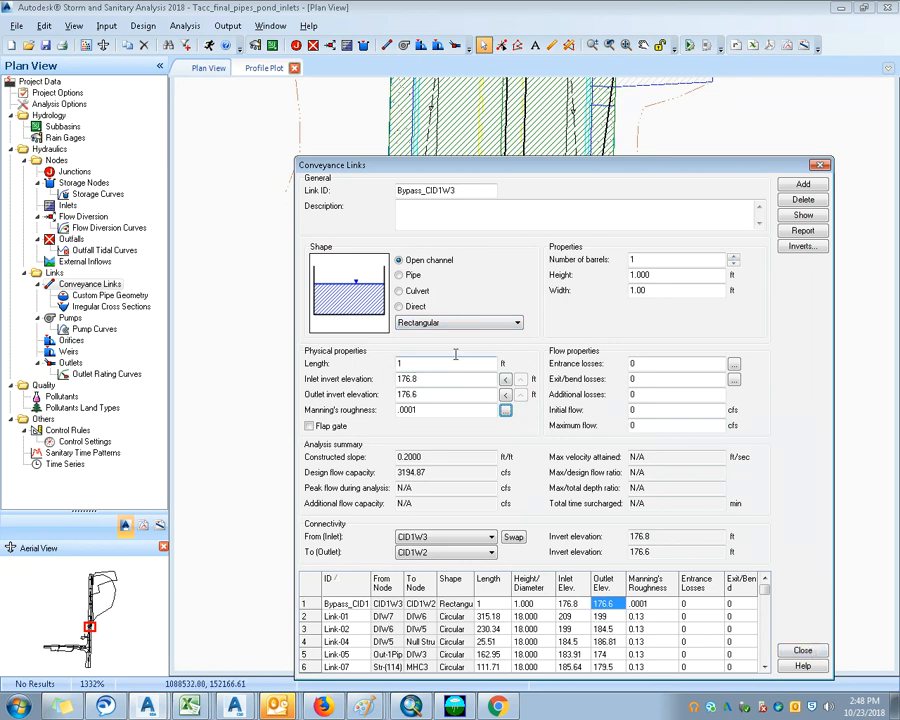
# Step: Assign Bypass_CID1W3 as the roadway/gutter bypass link of inlet CID1W3
pyautogui.click(801, 652)
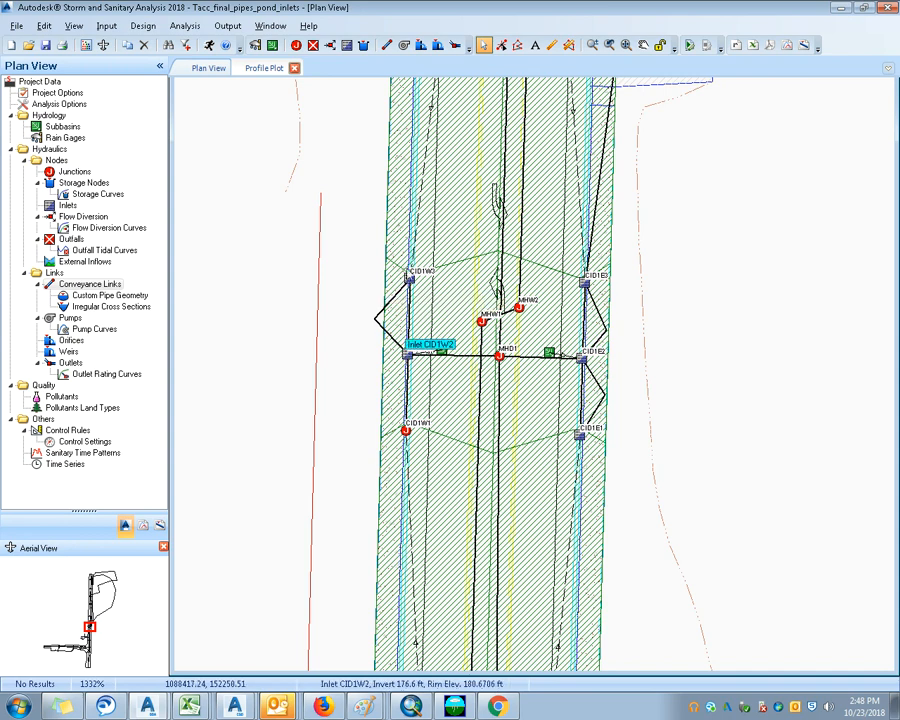
pyautogui.doubleClick(440, 350)
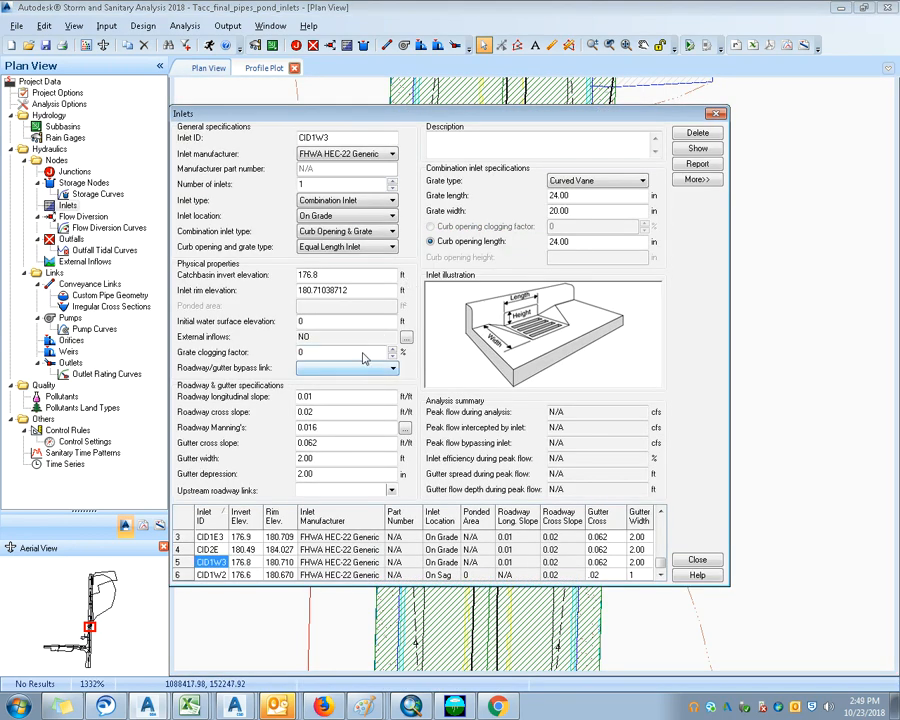
pyautogui.click(379, 369)
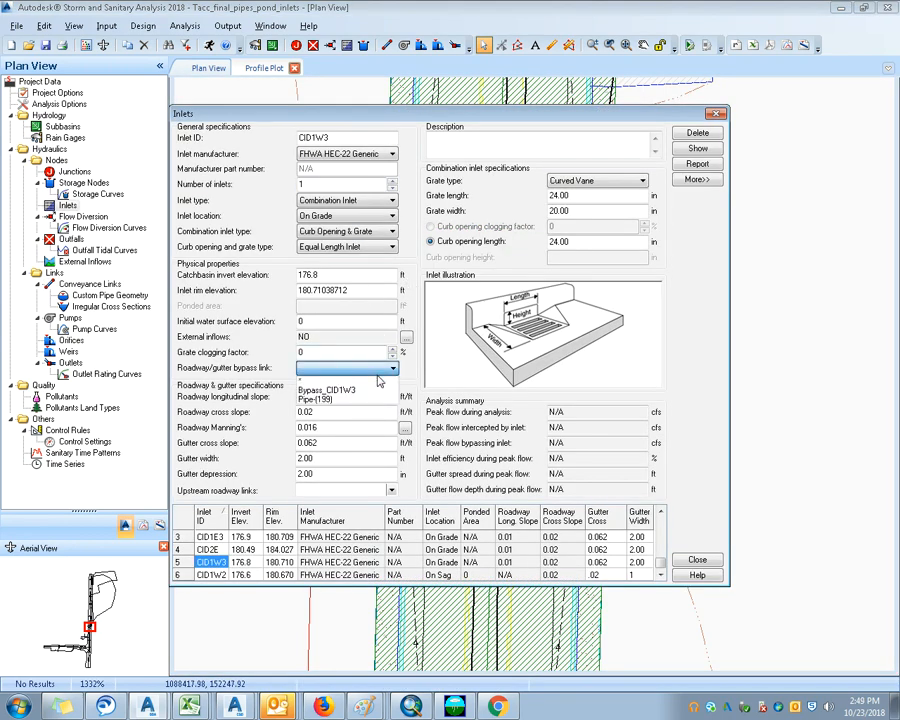
pyautogui.click(330, 389)
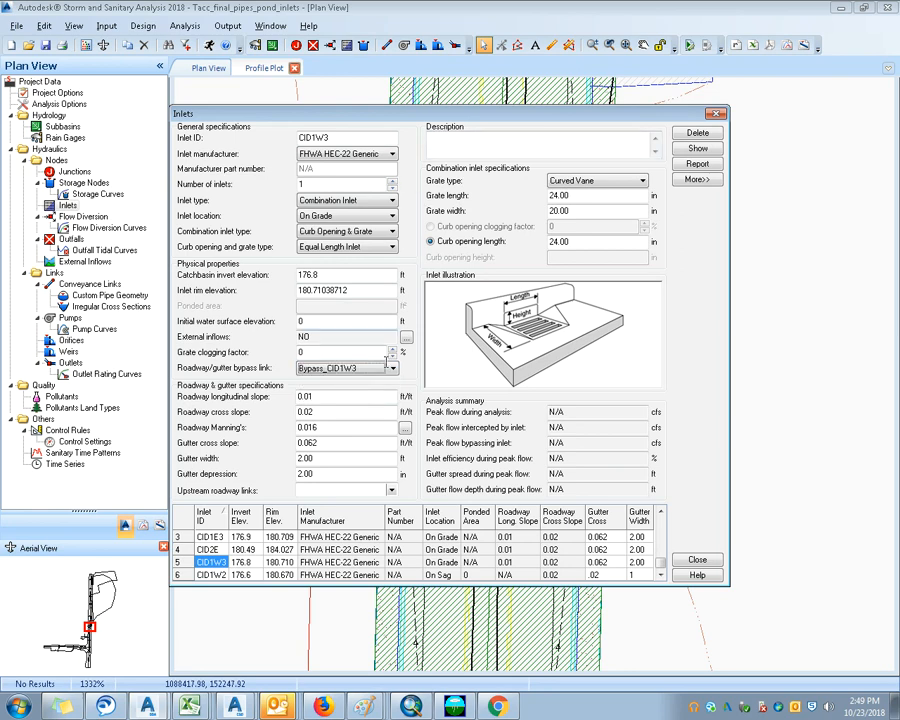
pyautogui.click(385, 366)
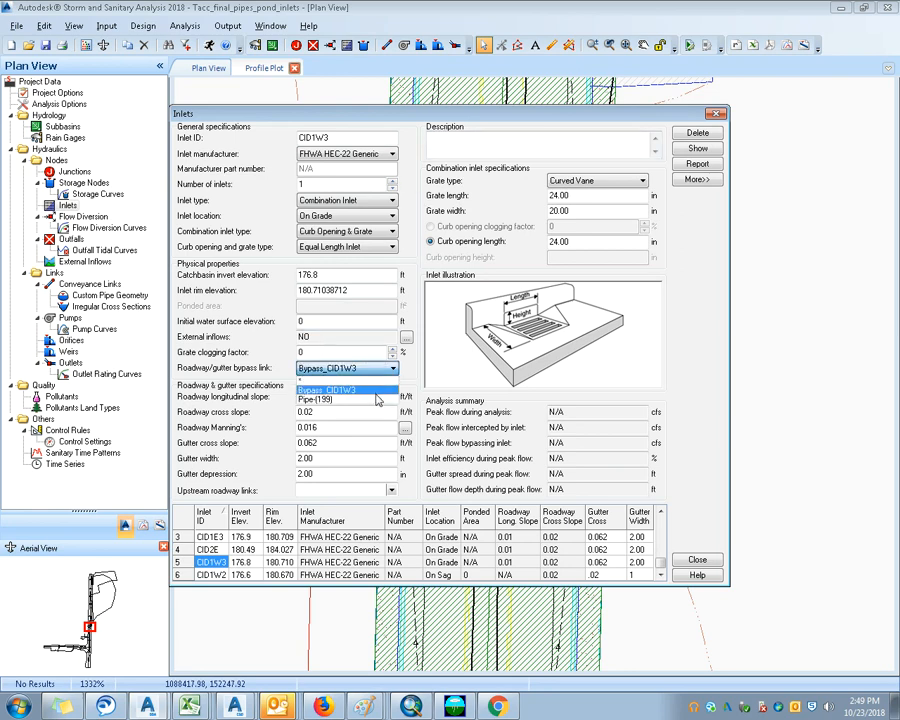
pyautogui.click(376, 391)
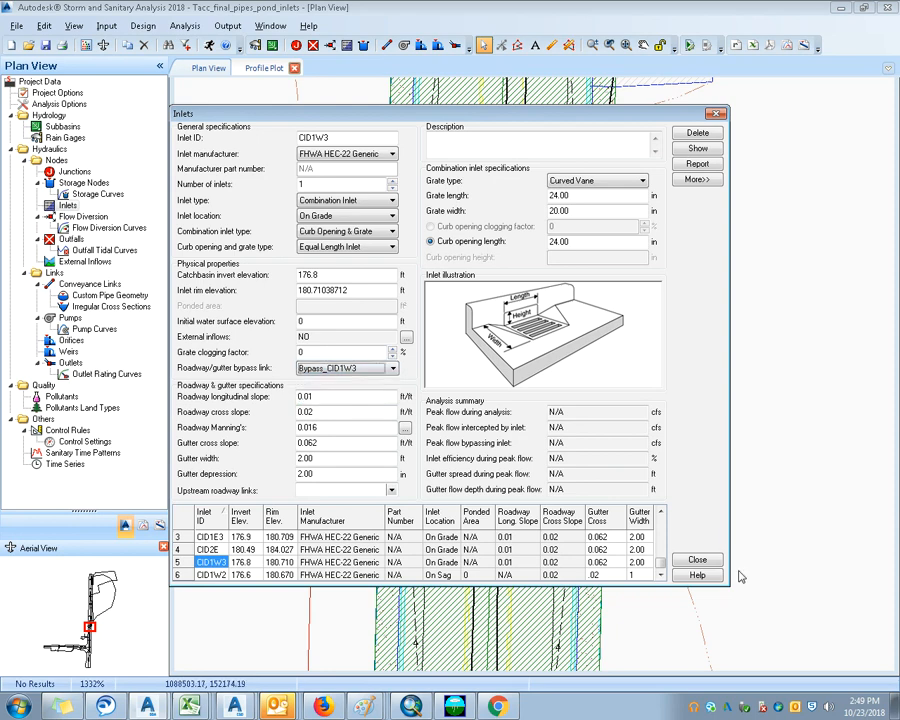
pyautogui.click(700, 561)
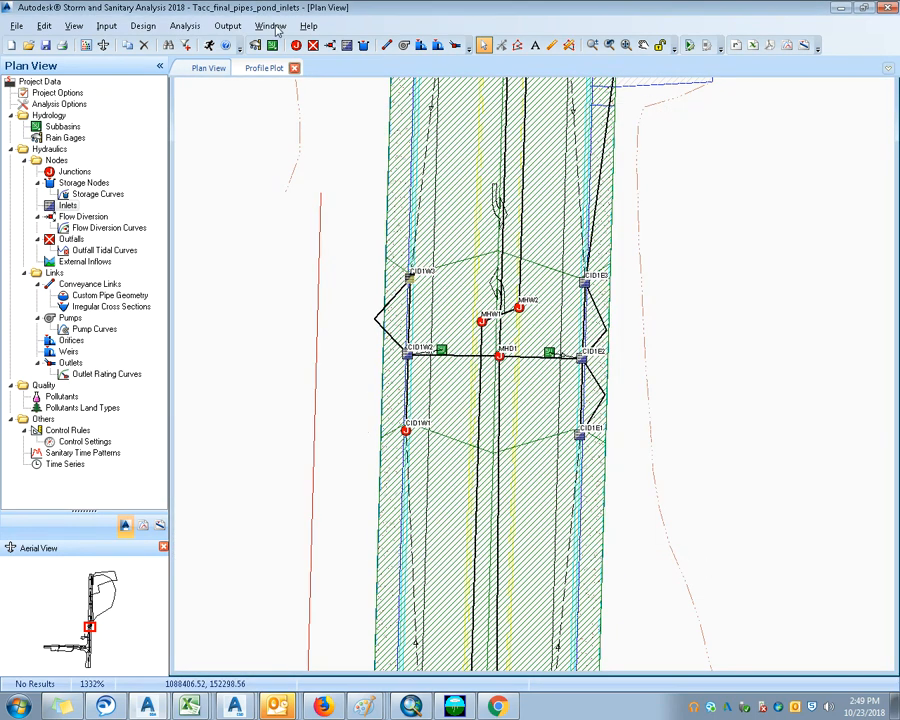
# Step: Run the analysis and open the properties of inlet CID1W3
pyautogui.click(210, 46)
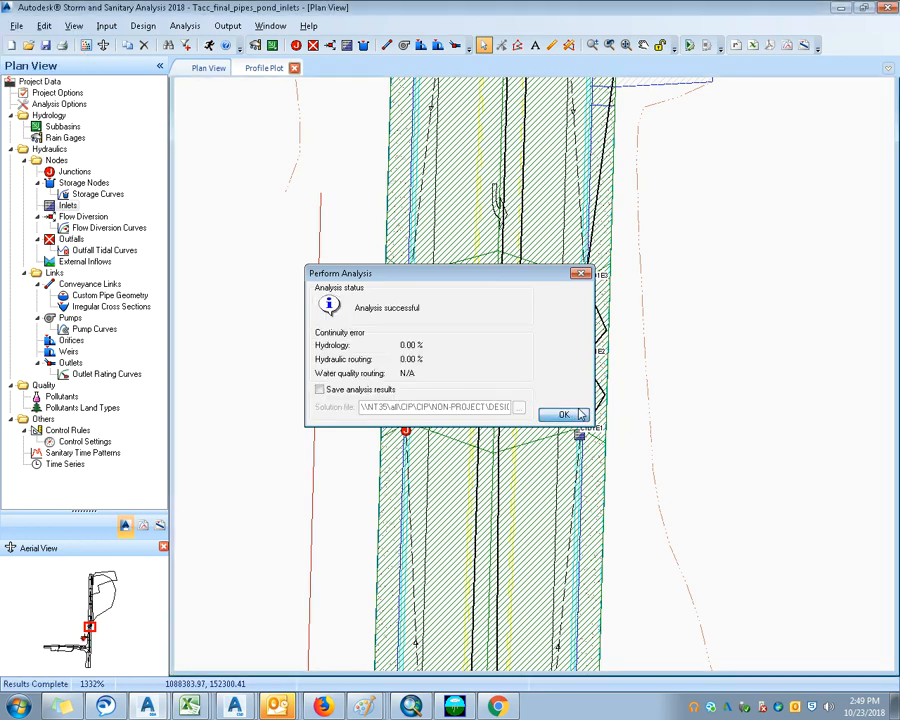
pyautogui.click(563, 415)
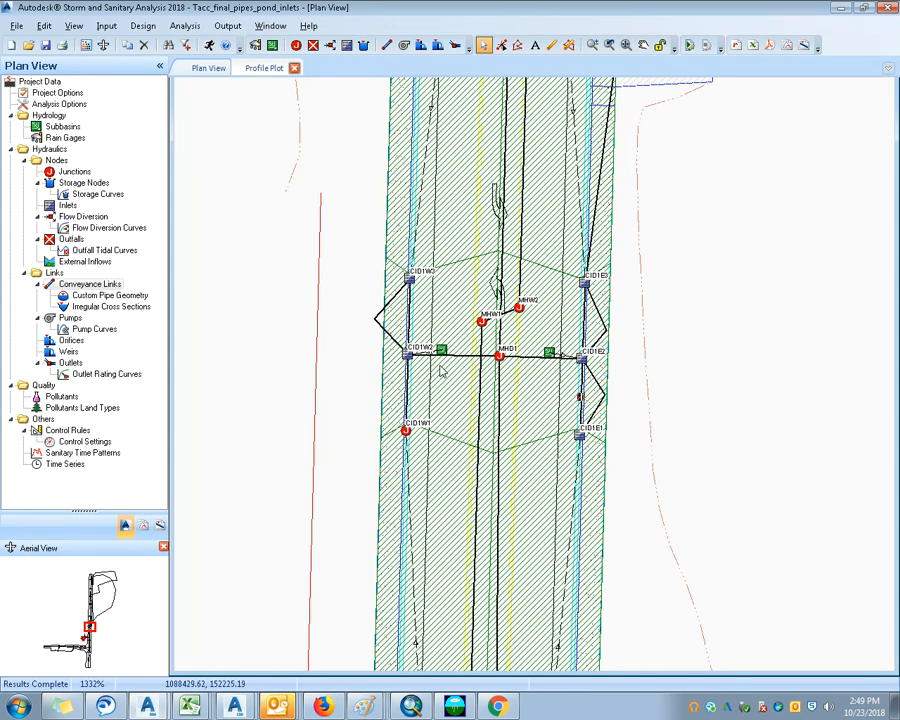
pyautogui.doubleClick(413, 279)
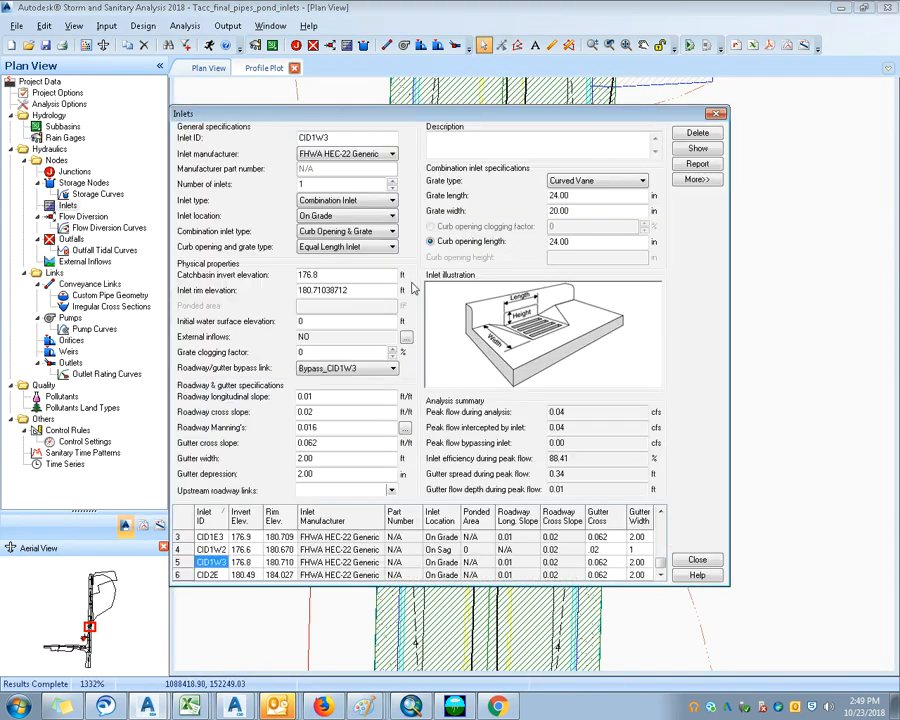
# Step: Examine the inlet efficiency and gutter spread during peak flow in CID1W3's analysis summary
pyautogui.moveTo(571, 458)
pyautogui.mouseDown()
pyautogui.moveTo(540, 458)
pyautogui.moveTo(578, 462)
pyautogui.mouseUp()
pyautogui.click(572, 459)
pyautogui.moveTo(418, 114); pyautogui.dragTo(832, 290)
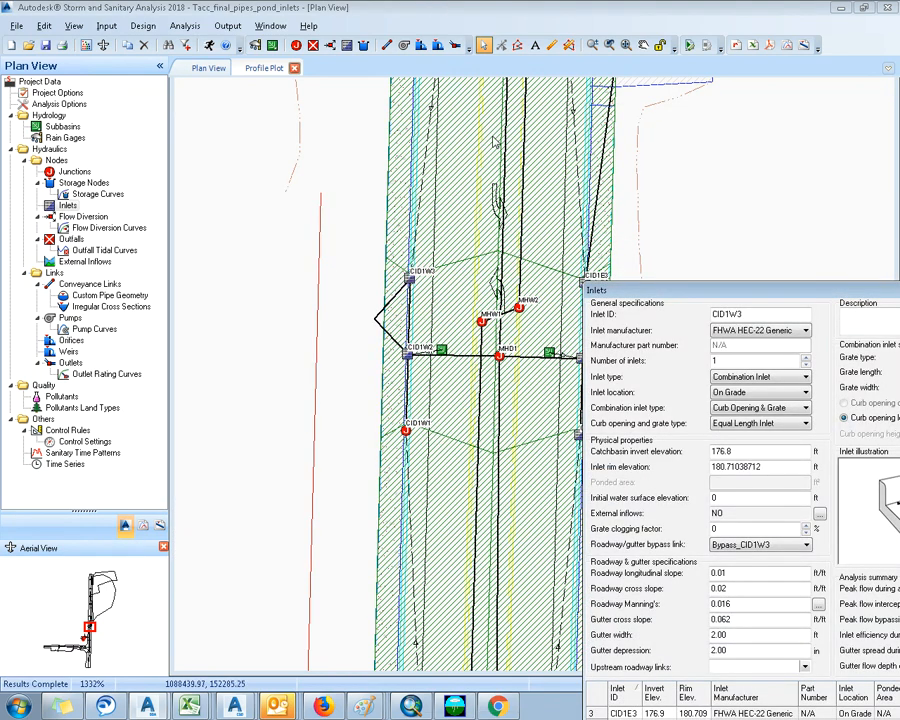
pyautogui.moveTo(786, 289); pyautogui.dragTo(418, 119)
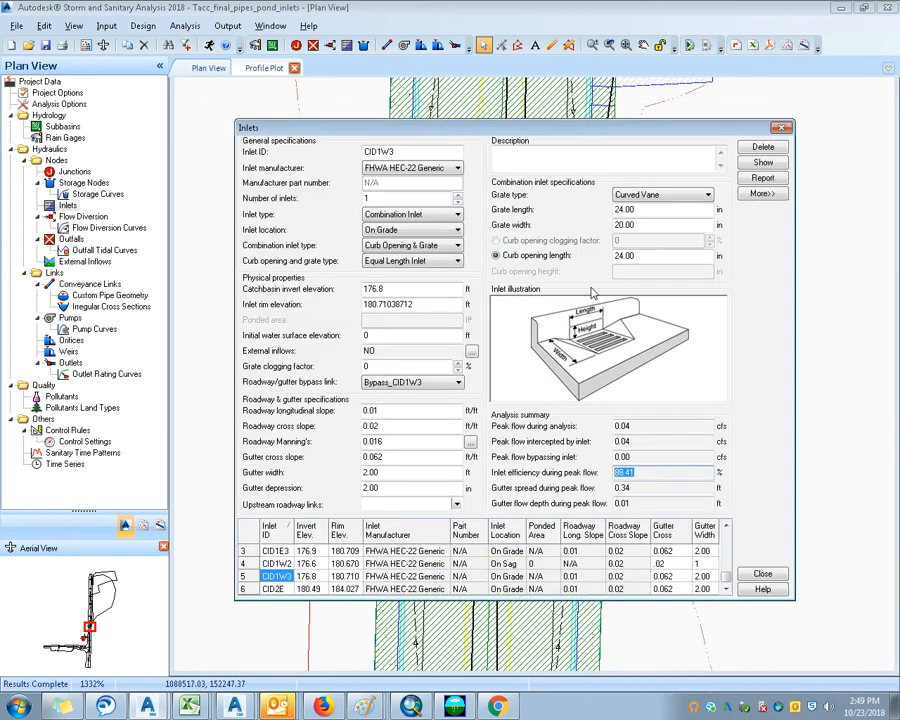
pyautogui.click(634, 488)
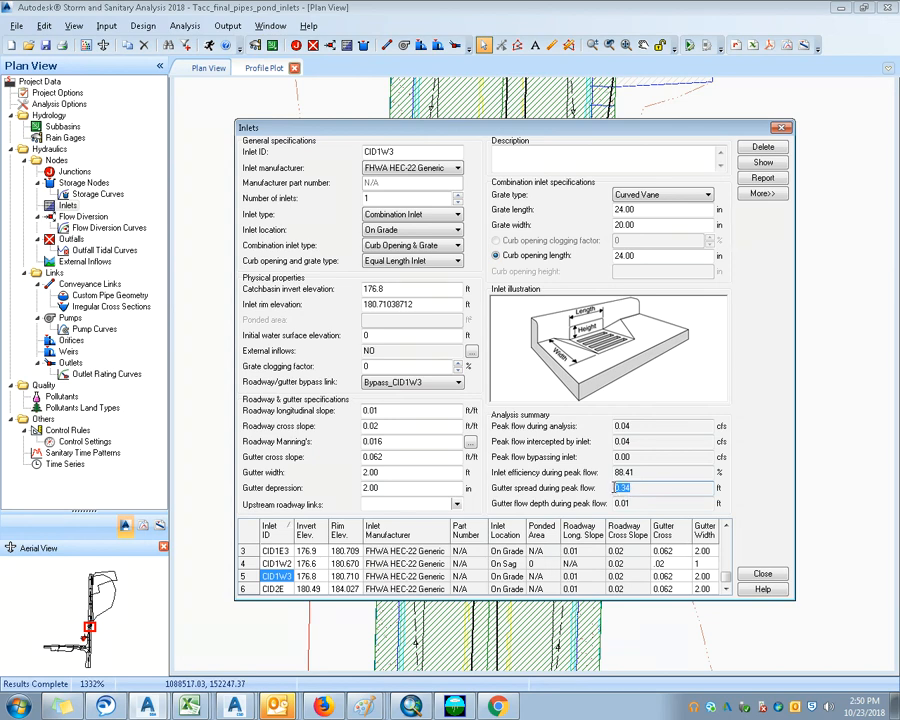
pyautogui.click(636, 490)
pyautogui.click(633, 489)
pyautogui.click(636, 487)
pyautogui.doubleClick(625, 487)
# Step: Set the roadway longitudinal slope of inlet CID1W3 to 0.05 ft/ft
pyautogui.click(420, 412)
pyautogui.moveTo(420, 412); pyautogui.dragTo(357, 405)
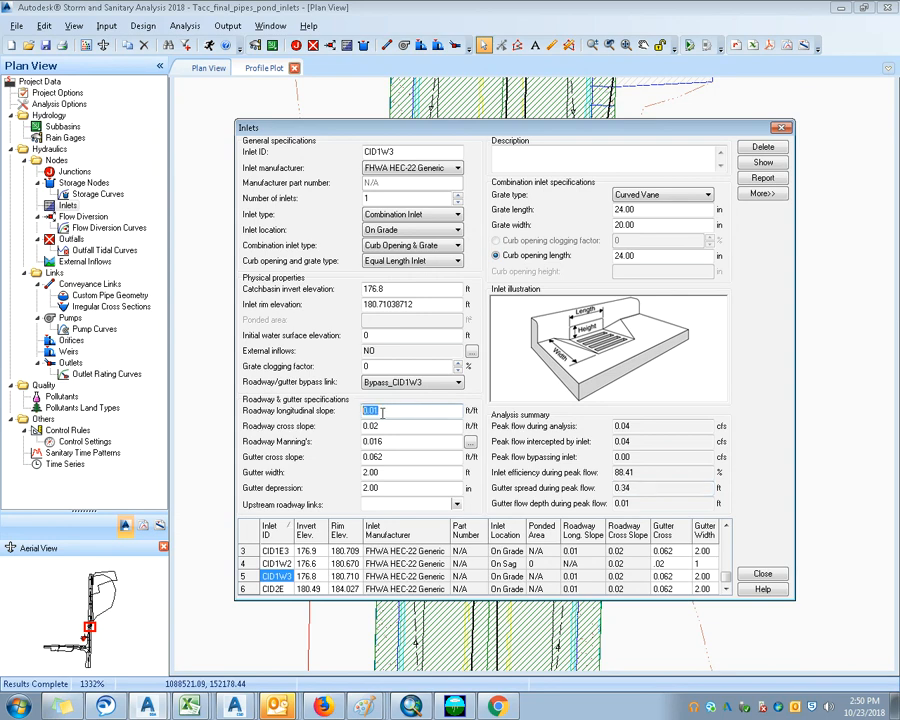
pyautogui.click(382, 412)
pyautogui.doubleClick(417, 411)
pyautogui.press('BackSpace')
pyautogui.write('.5')
pyautogui.press('Tab')
pyautogui.hotkey('shift', 'Tab')
pyautogui.write('.058')
pyautogui.press('Tab')
pyautogui.click(398, 413)
pyautogui.click(762, 573)
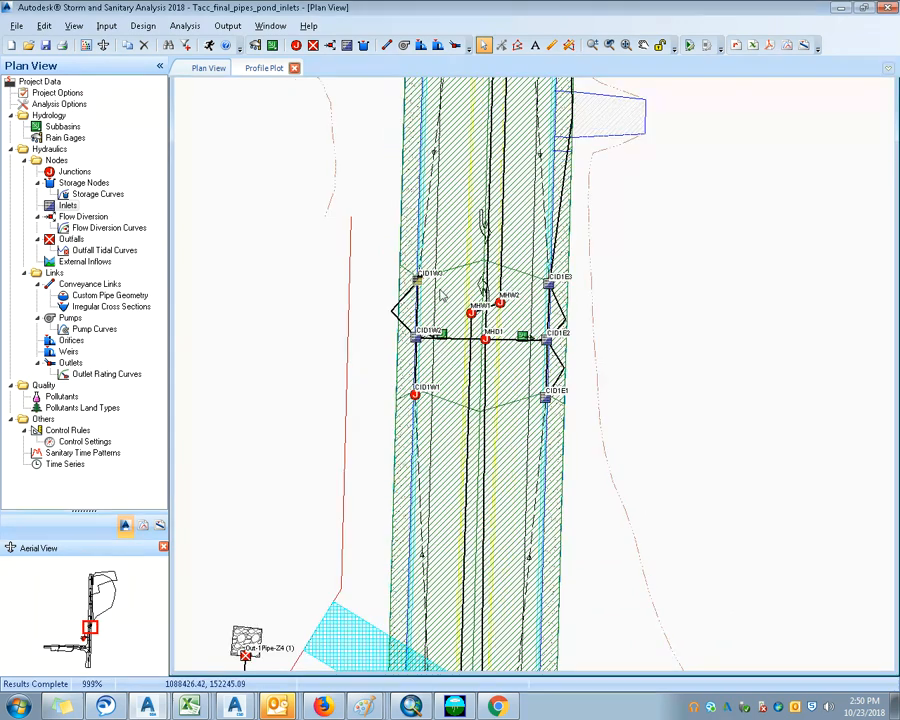
# Step: Display the Excel report for the inlets and examine the element IDs with their roadway and gutter columns
pyautogui.scroll(-1, 440, 291)
pyautogui.rightClick(416, 280)
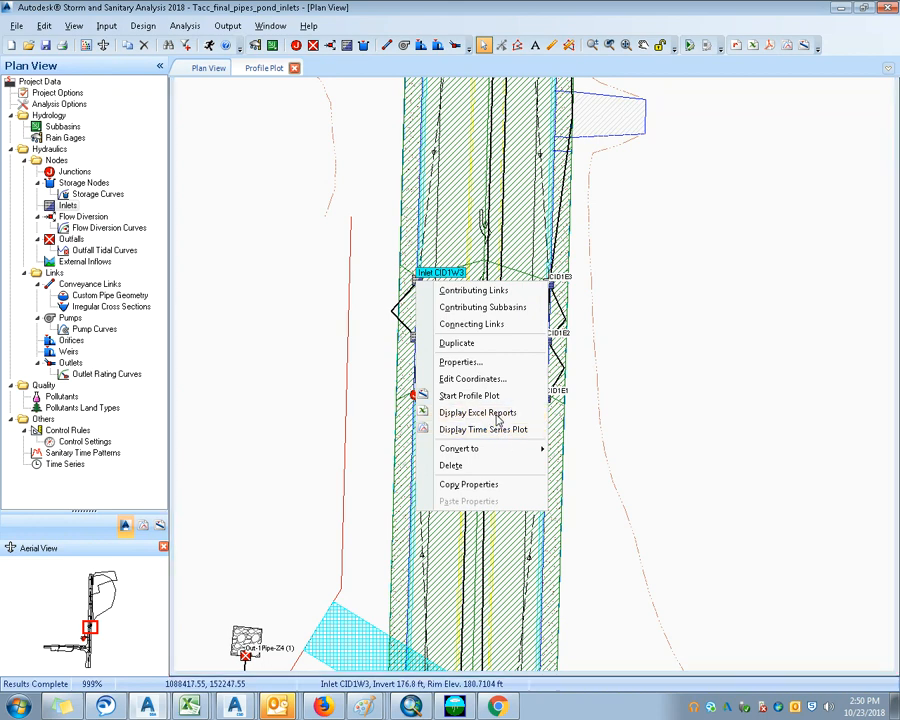
pyautogui.click(494, 412)
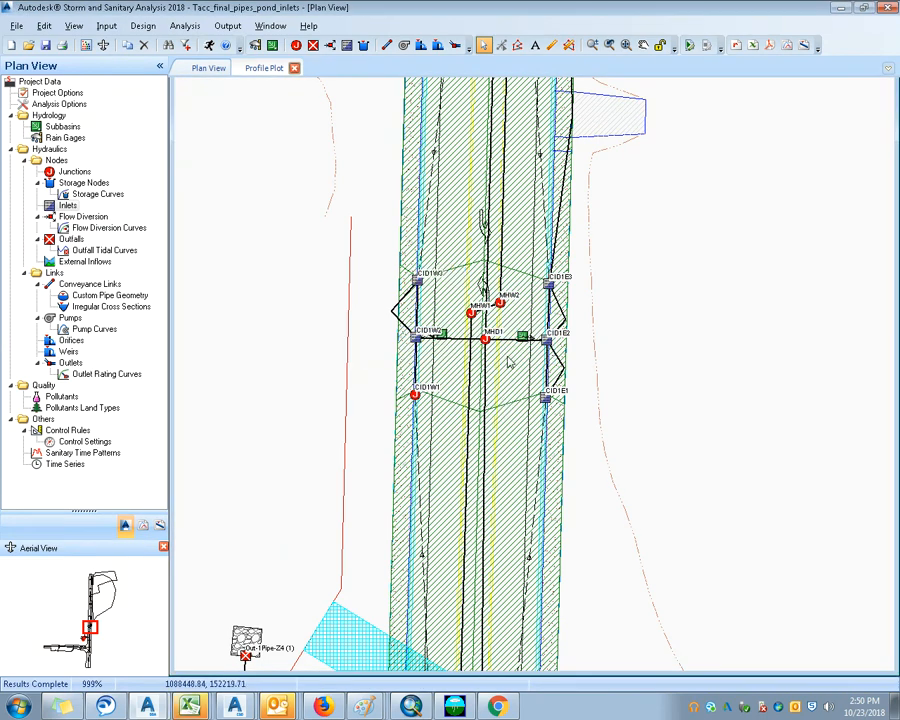
pyautogui.click(194, 705)
pyautogui.click(249, 679)
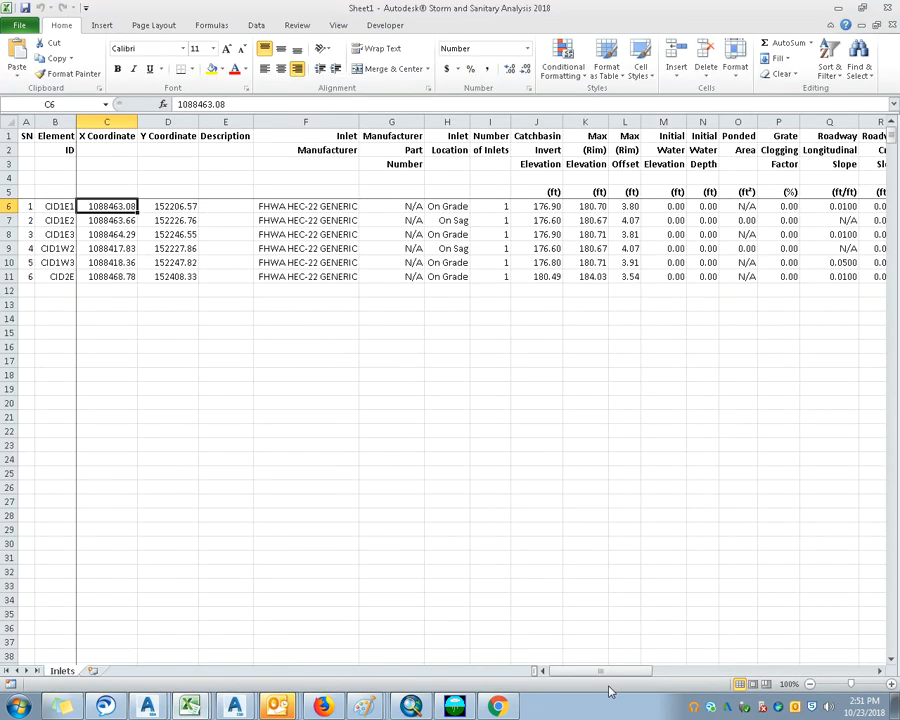
pyautogui.moveTo(608, 675)
pyautogui.mouseDown()
pyautogui.moveTo(672, 671)
pyautogui.moveTo(610, 671)
pyautogui.mouseUp()
pyautogui.moveTo(58, 206); pyautogui.dragTo(57, 276)
pyautogui.moveTo(563, 673)
pyautogui.mouseDown()
pyautogui.moveTo(583, 674)
pyautogui.moveTo(547, 673)
pyautogui.mouseUp()
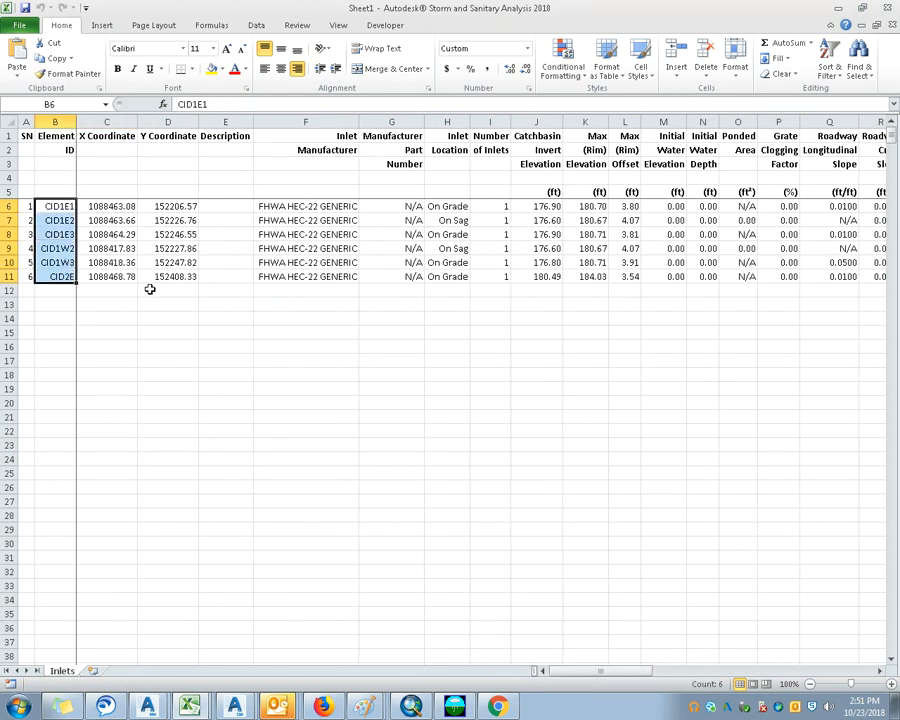
pyautogui.moveTo(50, 211); pyautogui.dragTo(62, 276)
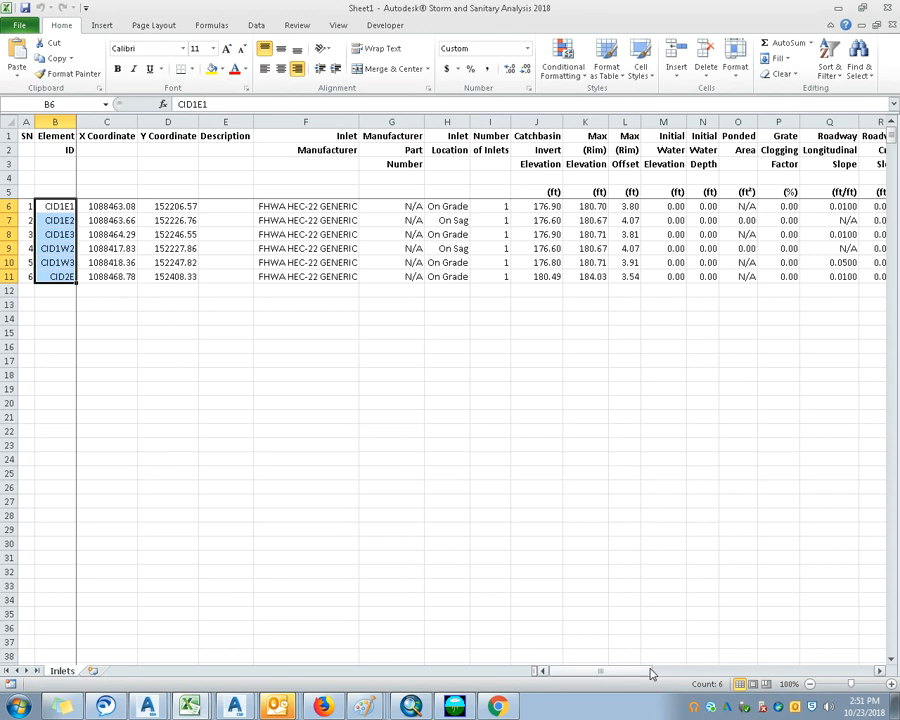
pyautogui.moveTo(646, 674); pyautogui.dragTo(694, 683)
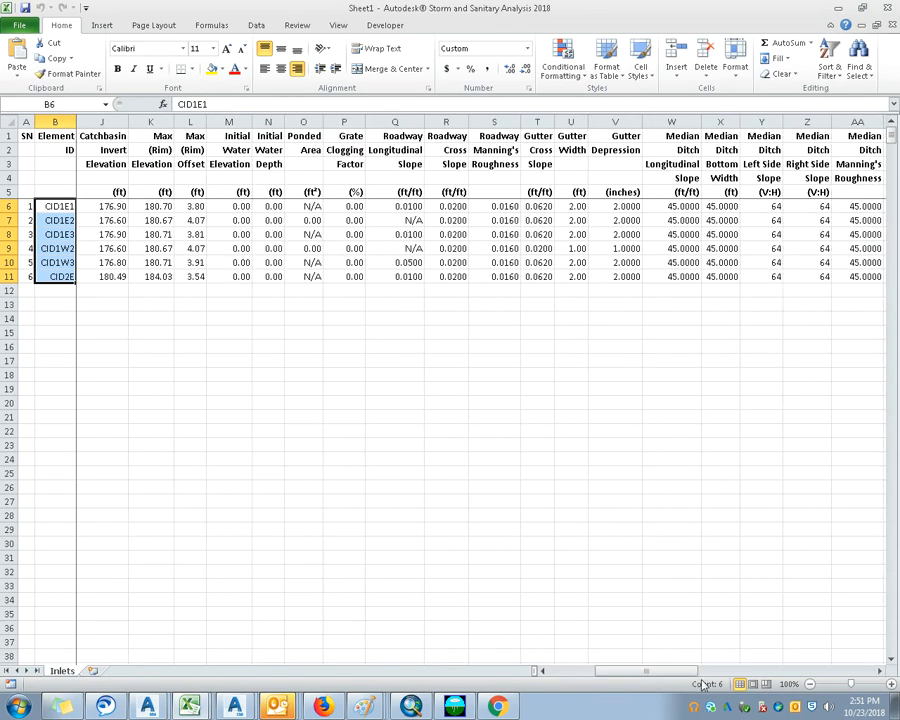
pyautogui.click(837, 7)
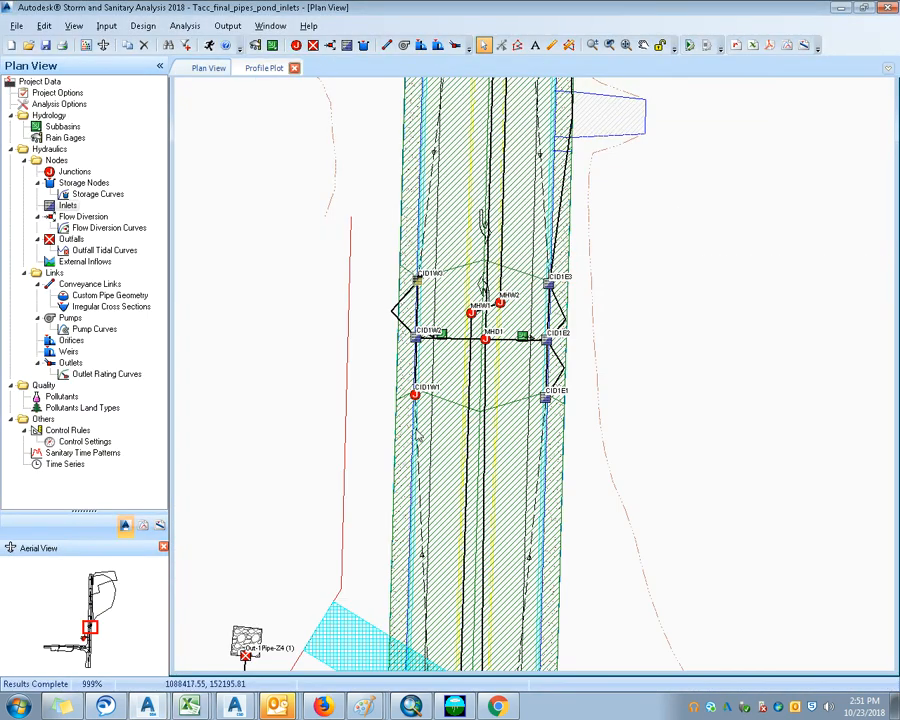
# Step: Display the Excel report for the conveyance links from the CID1W2–MHD1 pipe and examine the Pipes sheet
pyautogui.rightClick(455, 340)
pyautogui.click(456, 342)
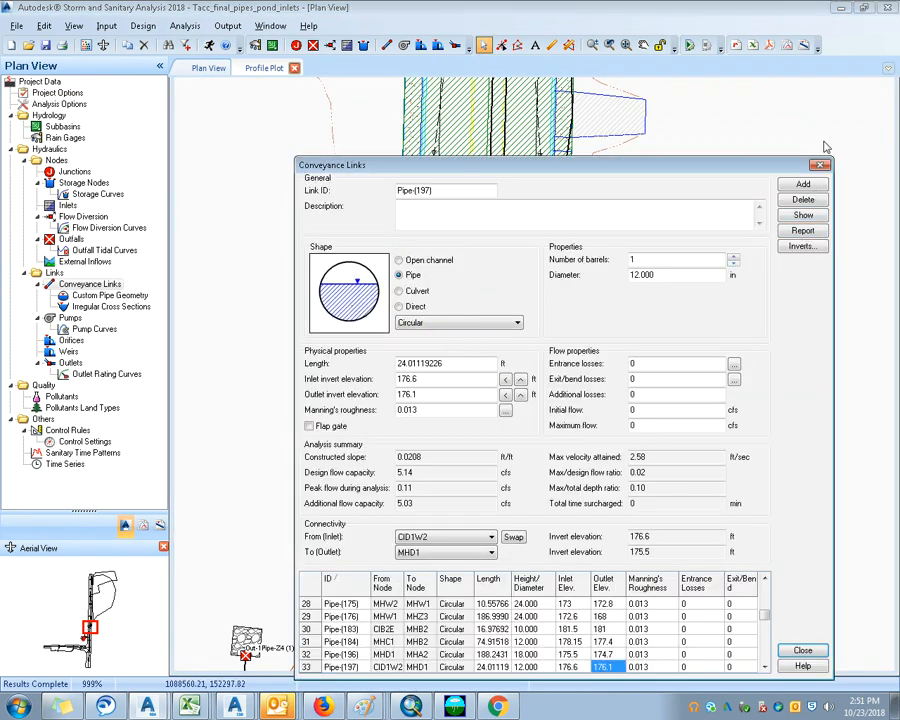
pyautogui.click(820, 164)
pyautogui.rightClick(455, 343)
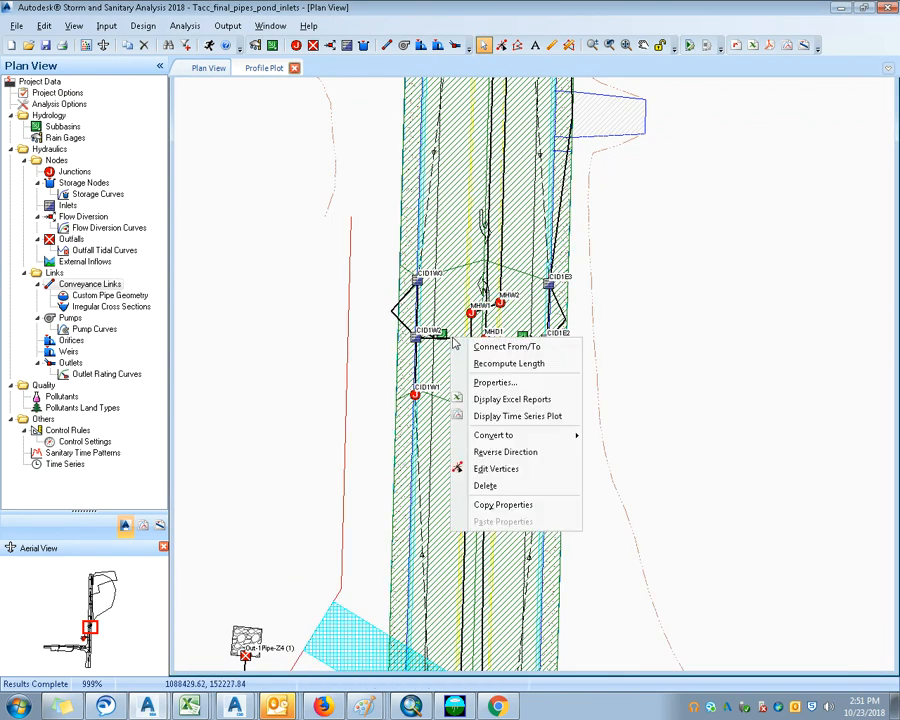
pyautogui.click(510, 399)
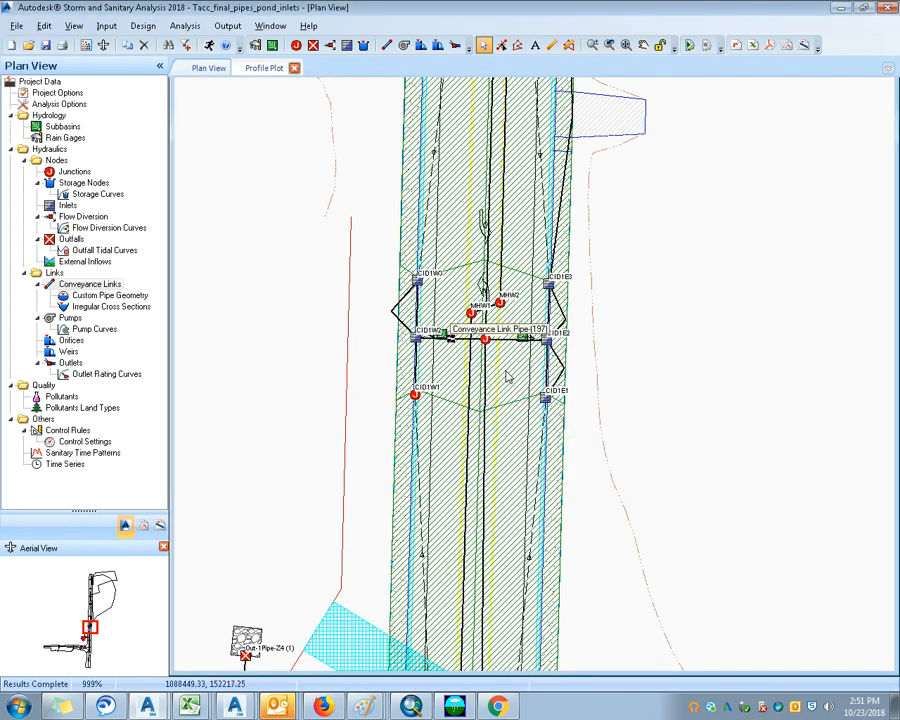
pyautogui.moveTo(190, 706)
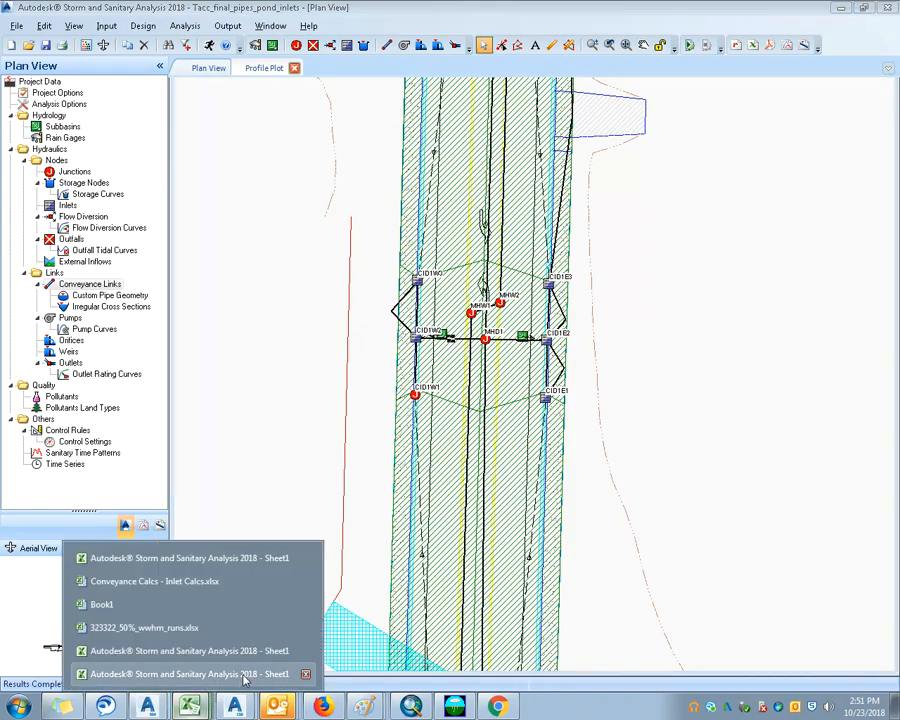
pyautogui.click(244, 676)
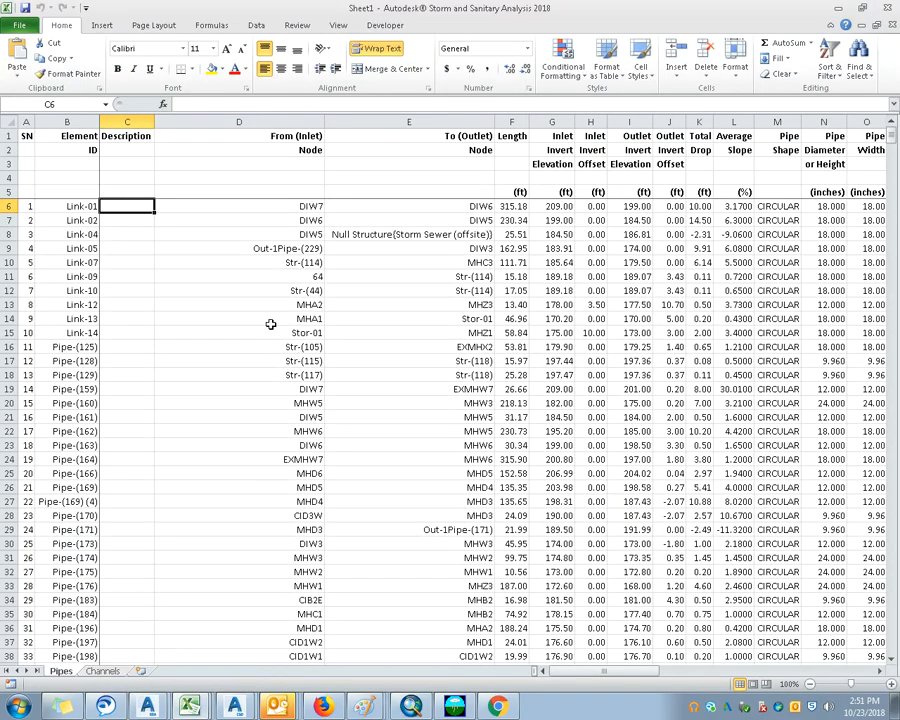
pyautogui.click(318, 319)
pyautogui.scroll(-10, 330, 324)
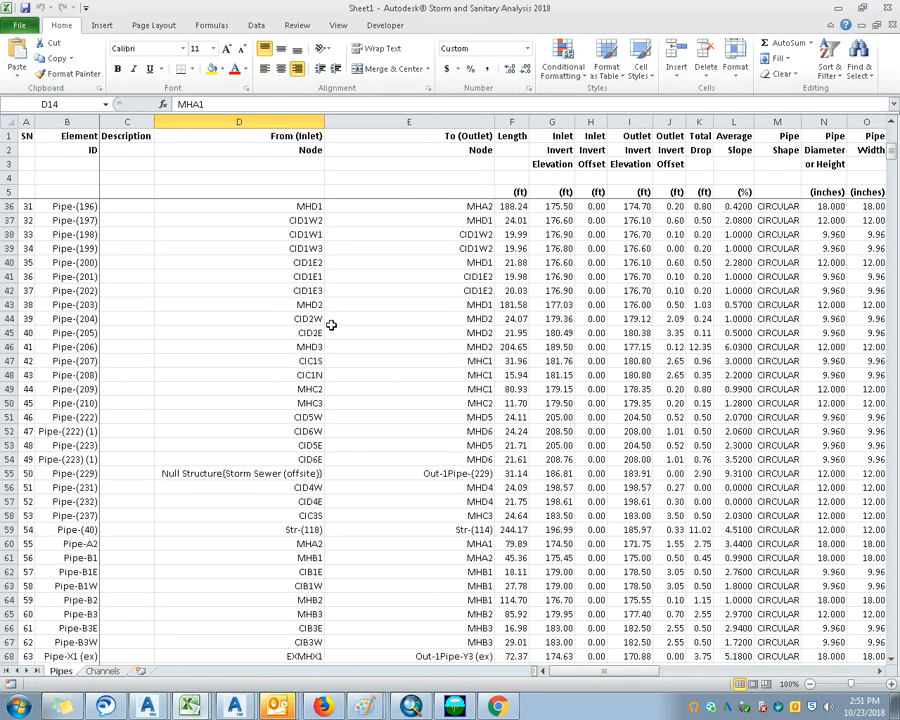
pyautogui.scroll(-5, 331, 325)
pyautogui.click(838, 8)
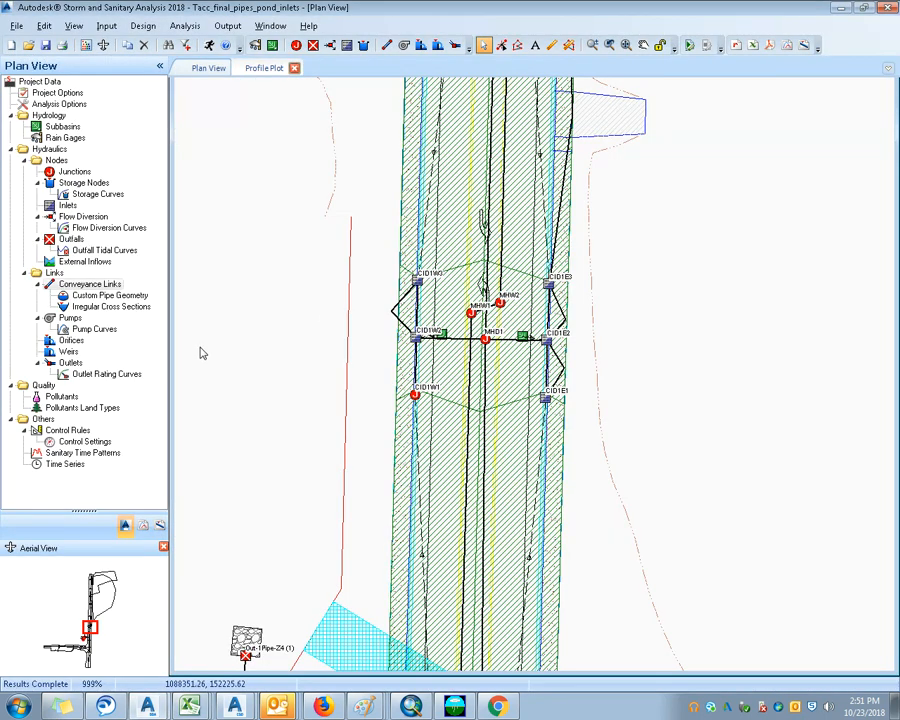
# Step: Look through the custom report options, including the list of report sections to include
pyautogui.click(227, 25)
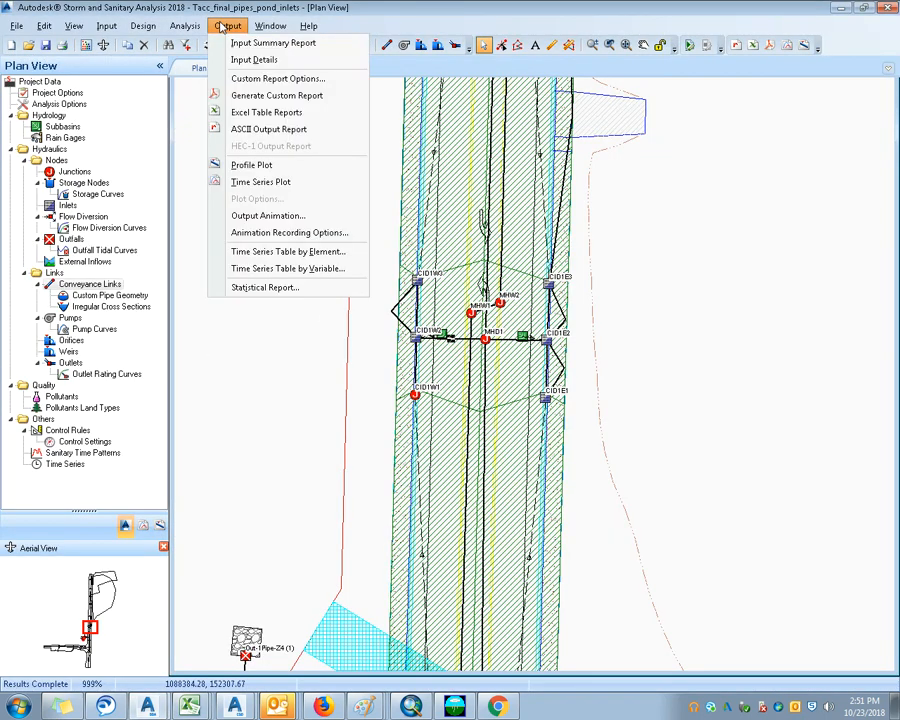
pyautogui.click(285, 78)
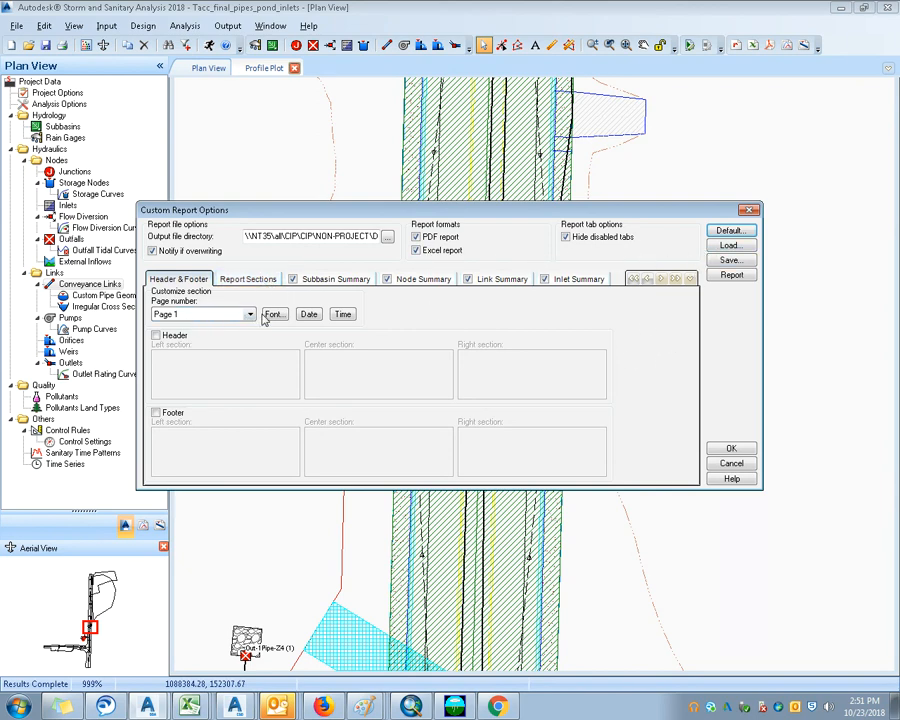
pyautogui.click(246, 280)
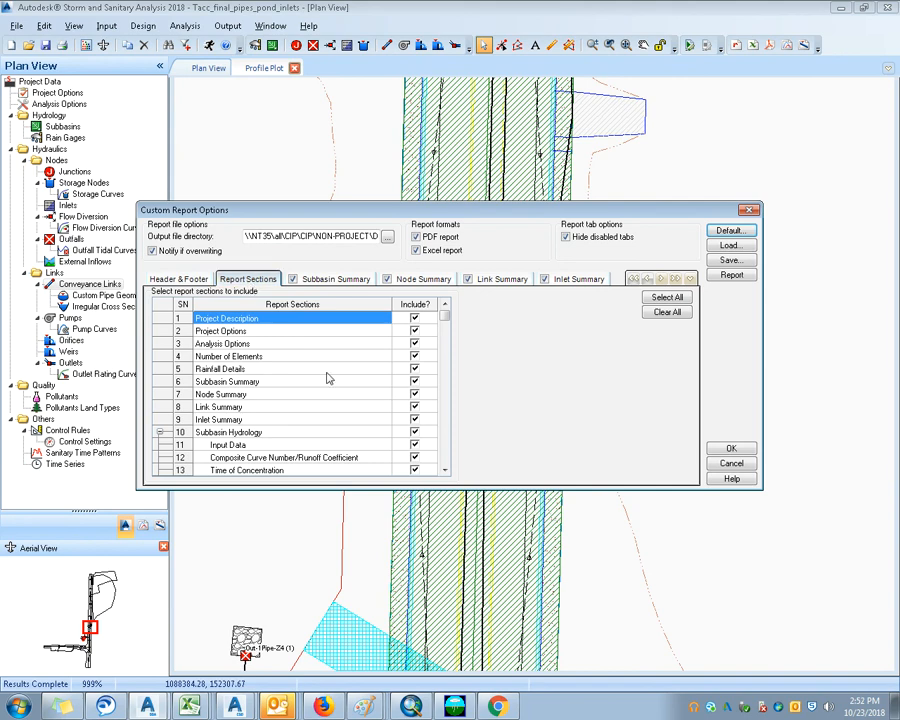
pyautogui.click(749, 210)
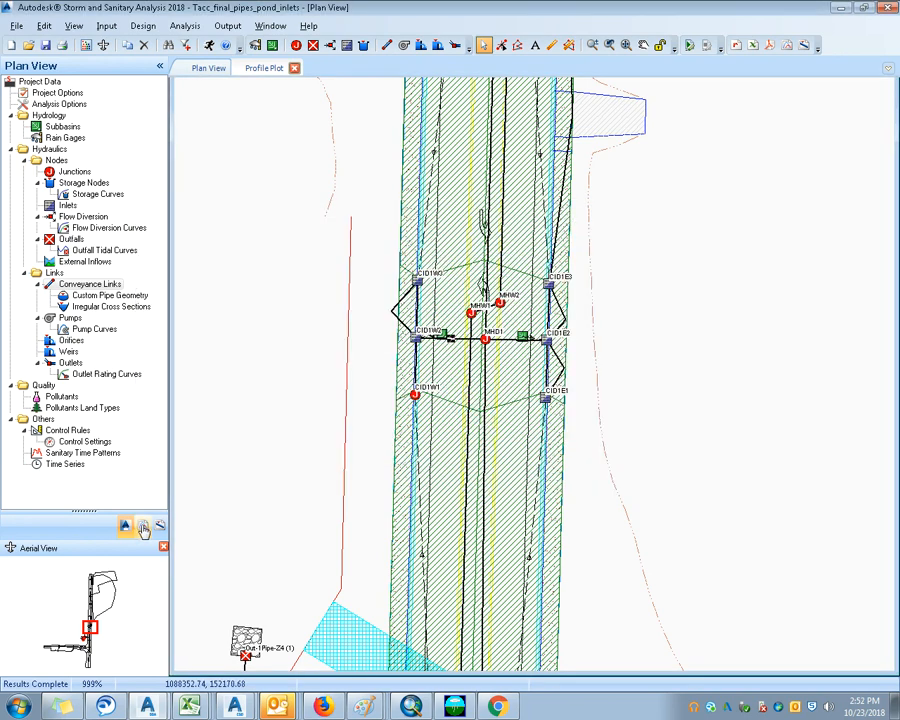
# Step: Display the profile plot of the Main Street Storm Sewer
pyautogui.click(162, 527)
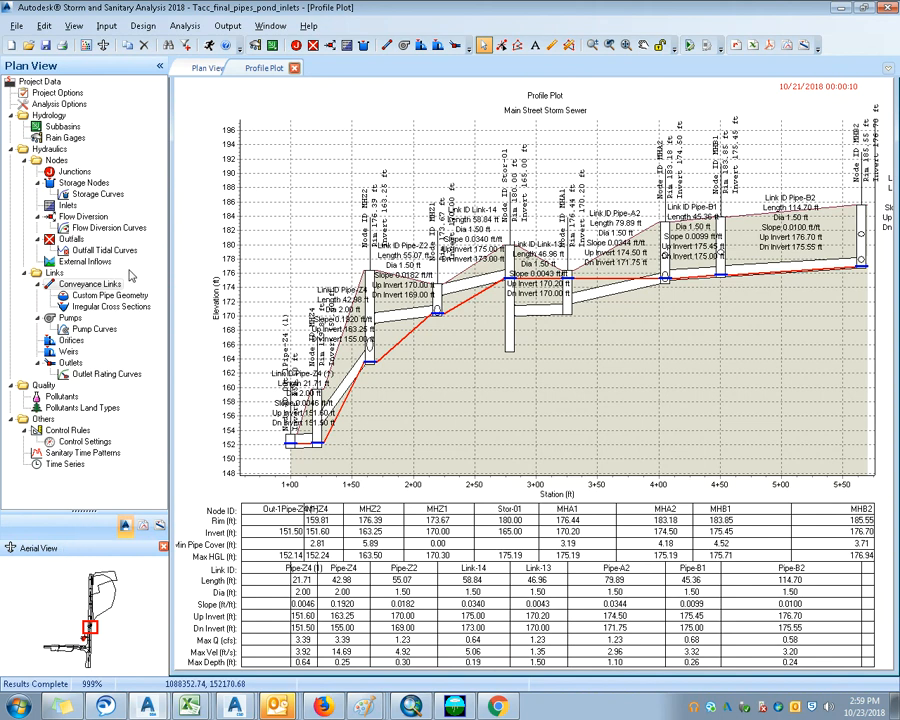
pyautogui.rightClick(74, 362)
pyautogui.click(73, 363)
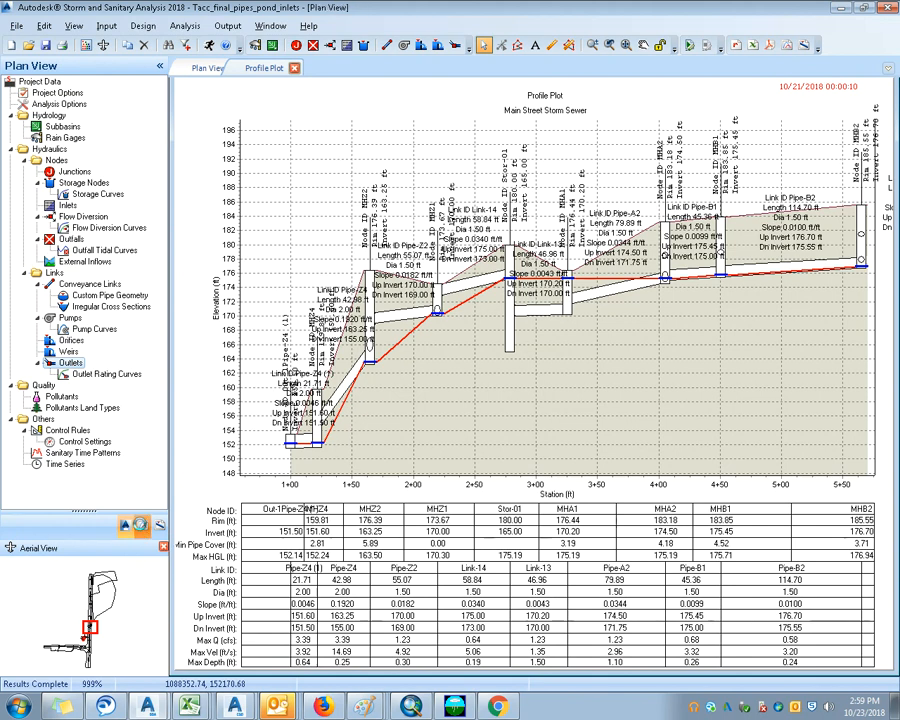
# Step: Open the time series plot for the current analysis results
pyautogui.click(142, 527)
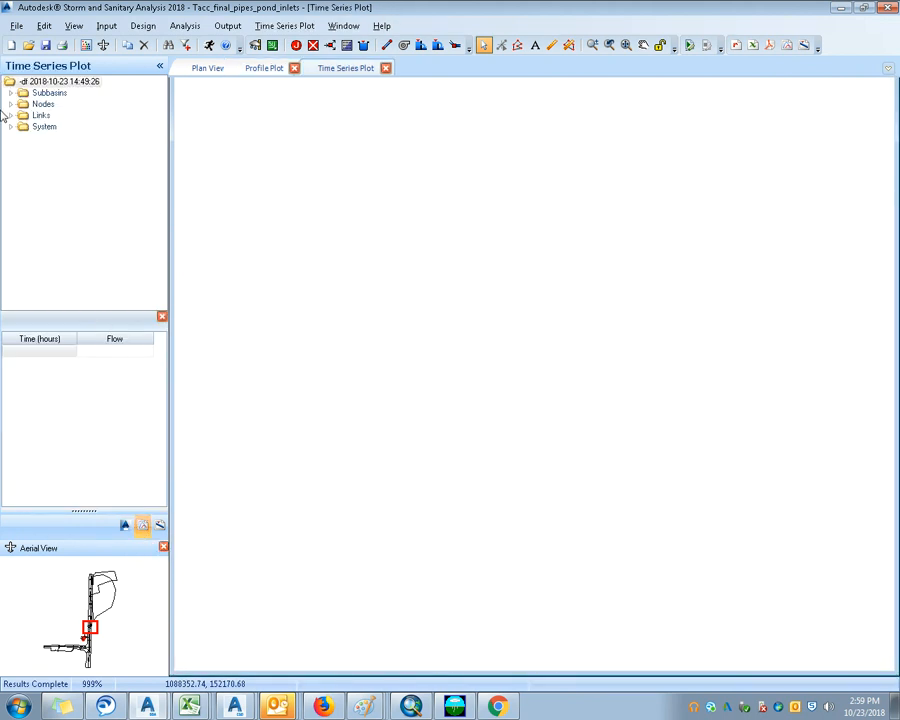
pyautogui.click(162, 527)
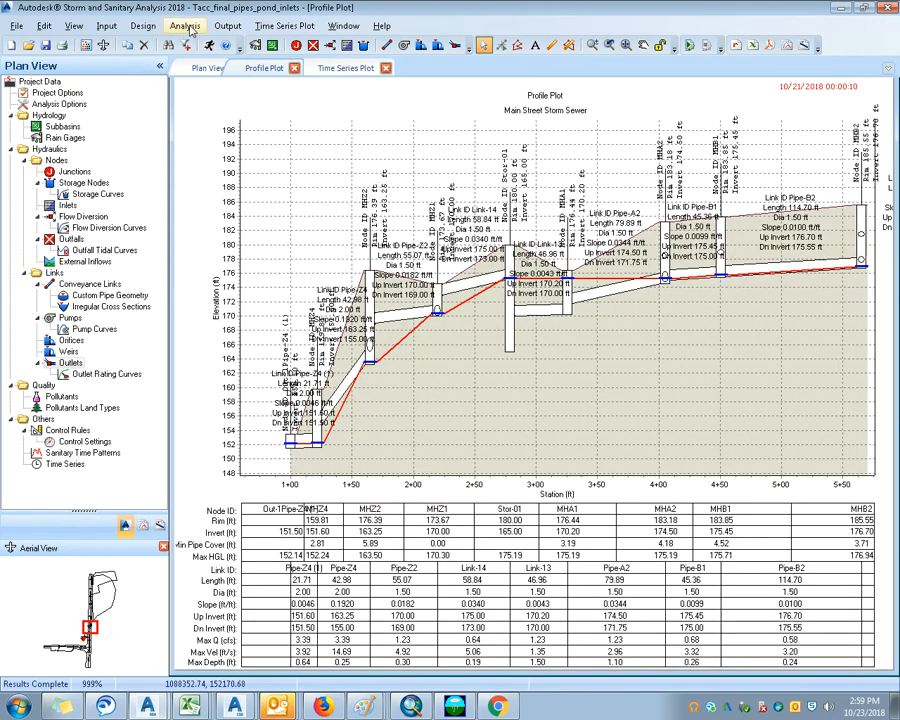
pyautogui.click(227, 26)
pyautogui.moveTo(264, 33)
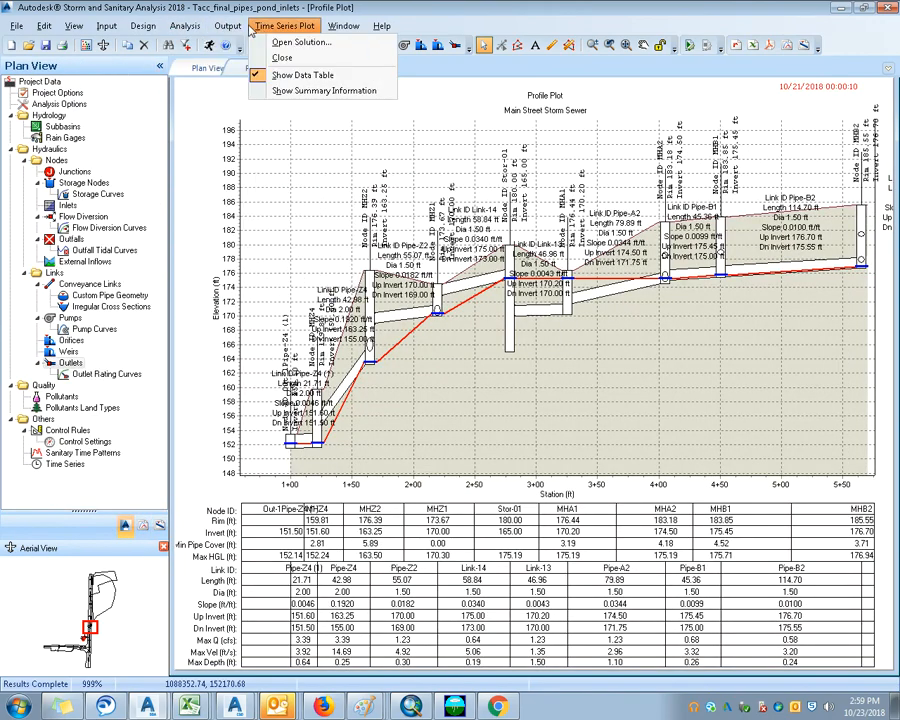
pyautogui.moveTo(228, 27)
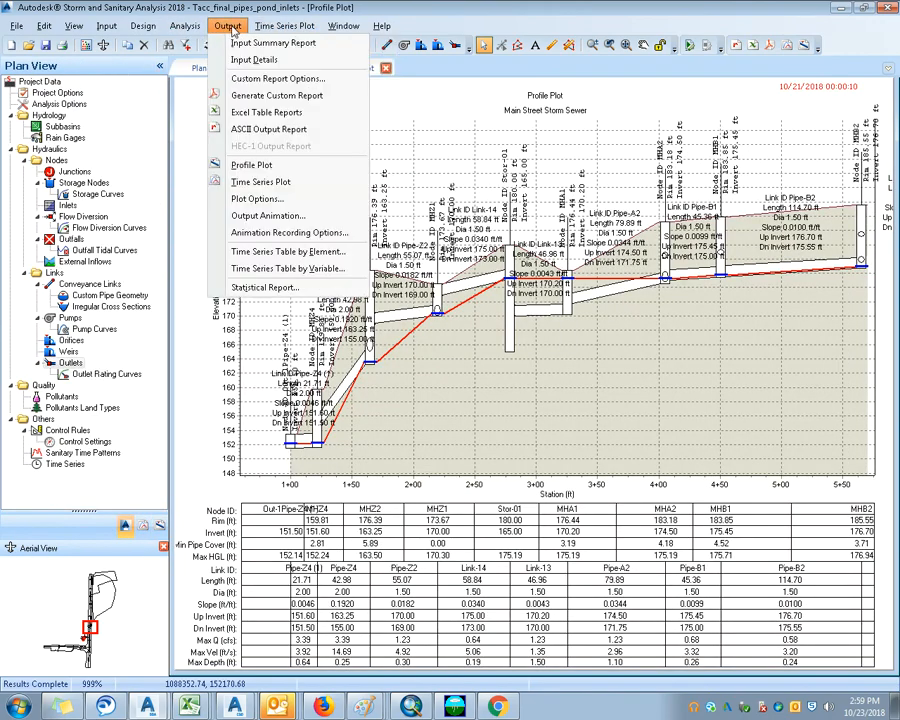
pyautogui.click(285, 183)
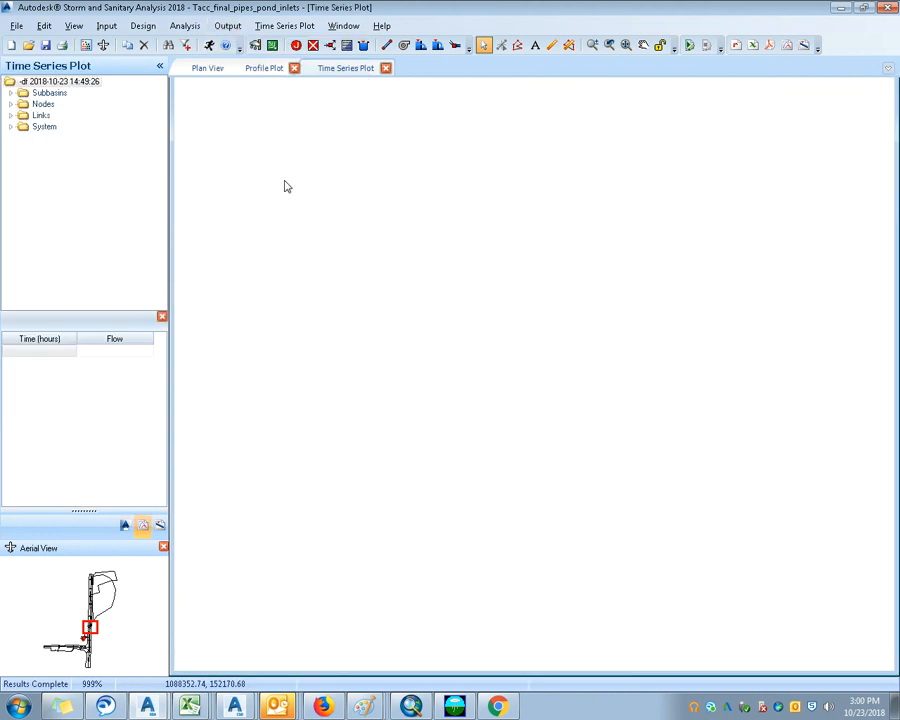
# Step: Plot the system-wide Storage variable over time
pyautogui.click(12, 116)
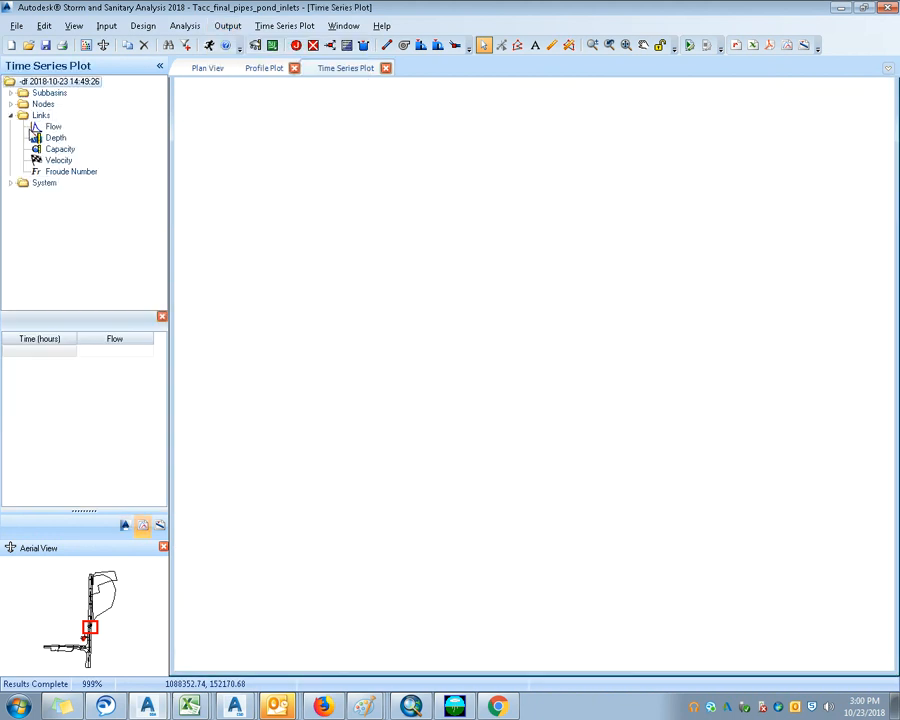
pyautogui.click(11, 104)
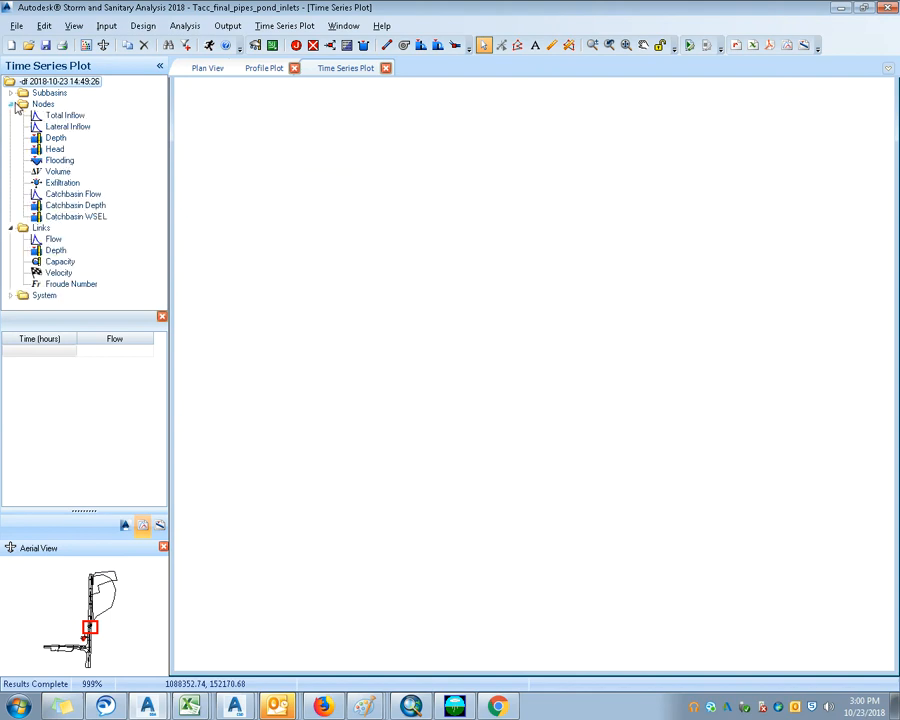
pyautogui.click(58, 162)
pyautogui.click(31, 299)
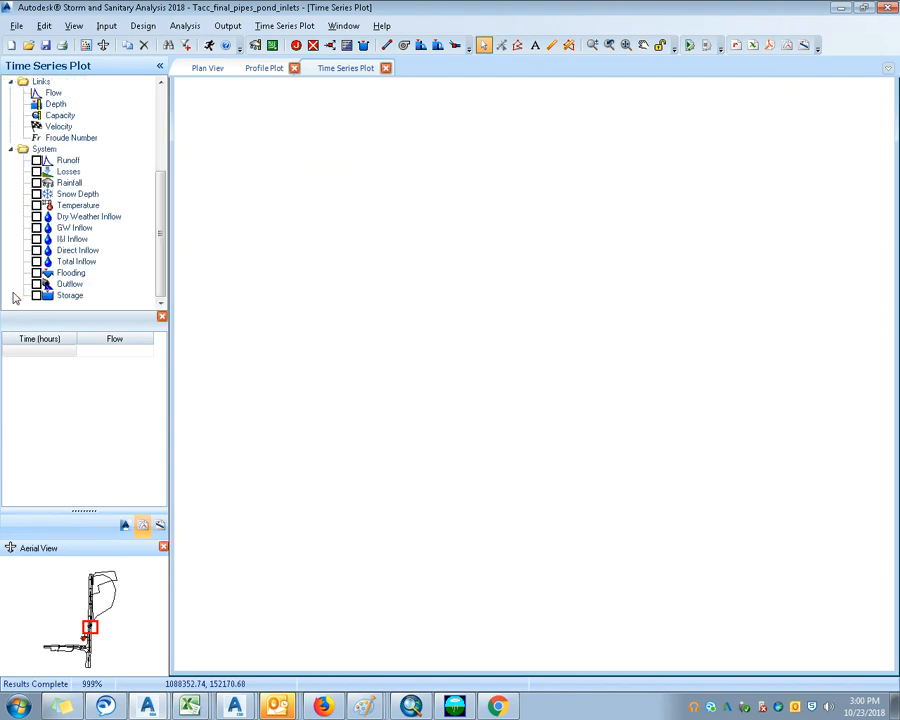
pyautogui.click(36, 295)
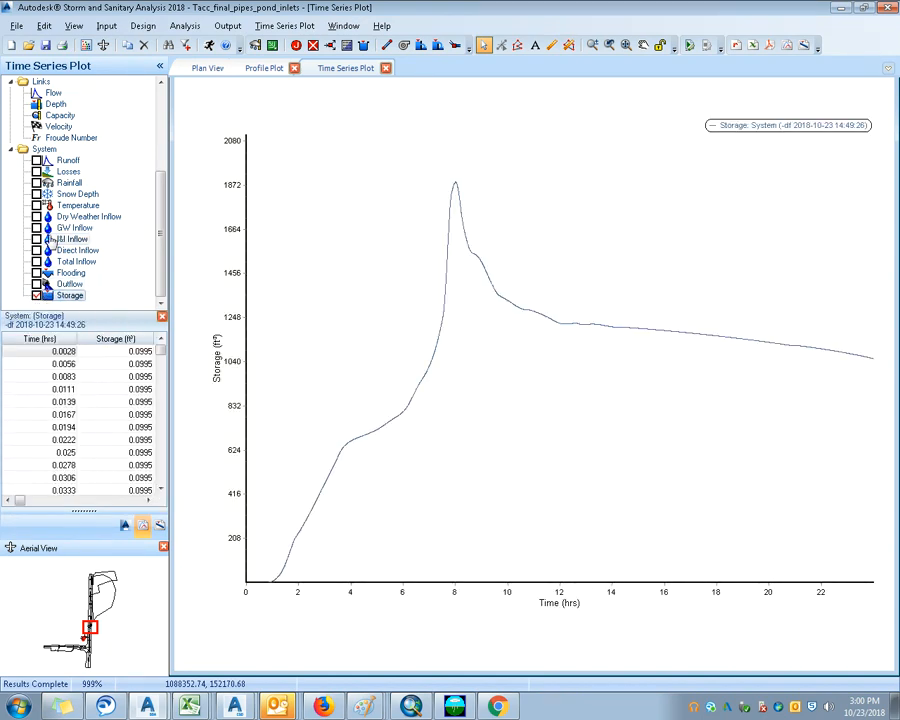
# Step: Add the link flow series of Weir-01 and Orifice-01 to the time series plot
pyautogui.scroll(1, 26, 150)
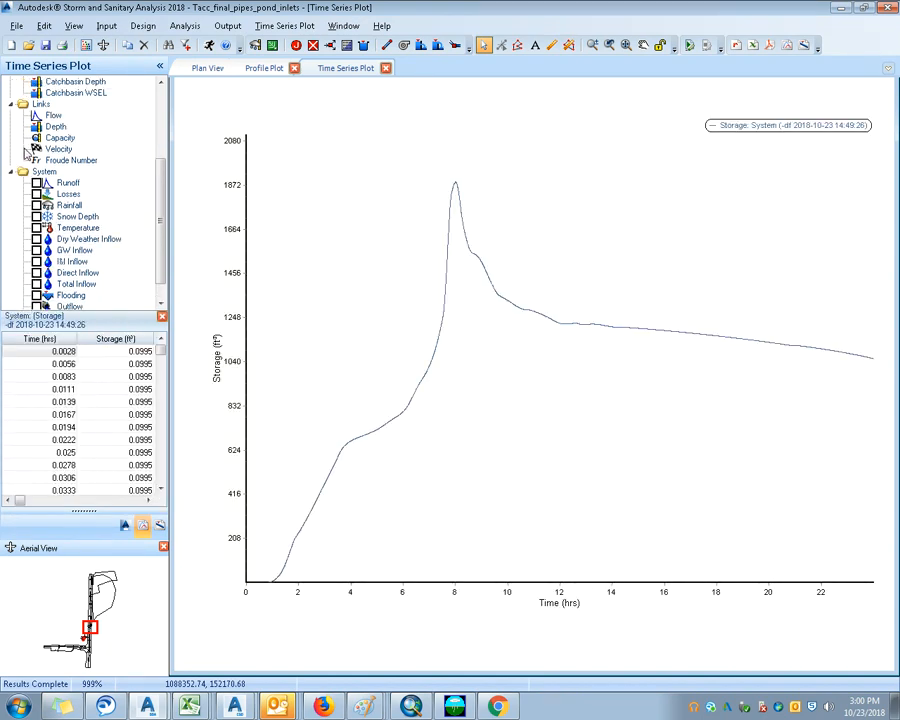
pyautogui.scroll(2, 26, 150)
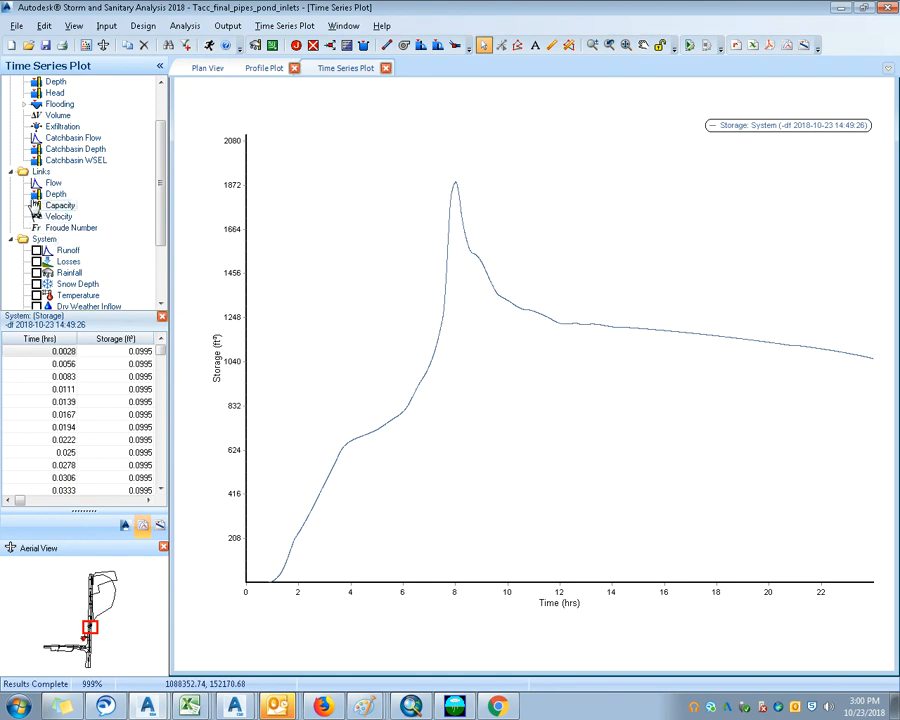
pyautogui.click(12, 171)
pyautogui.scroll(1, 20, 185)
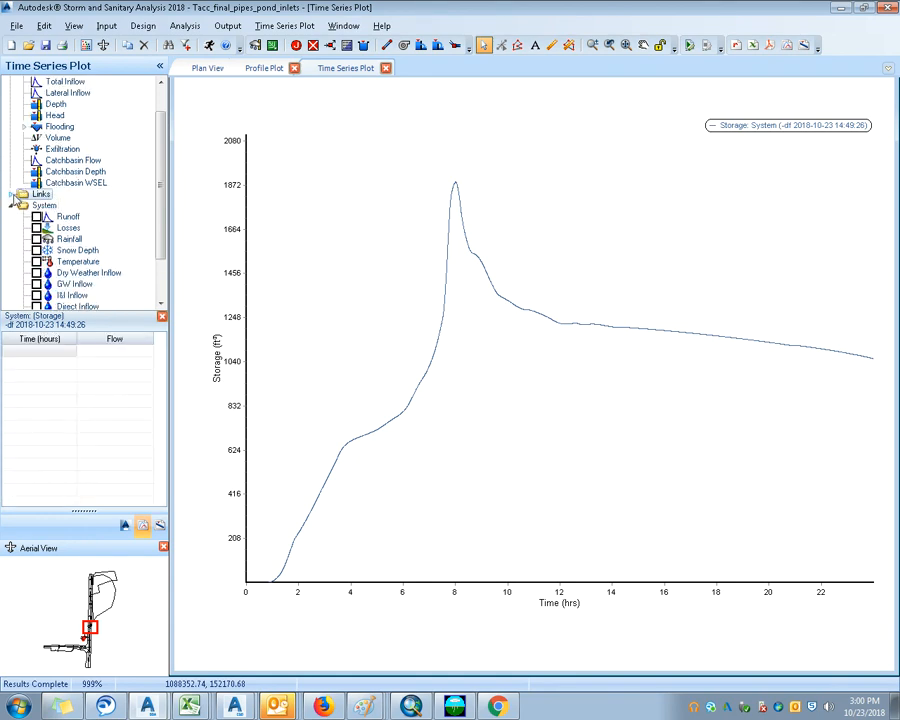
pyautogui.click(11, 194)
pyautogui.click(27, 205)
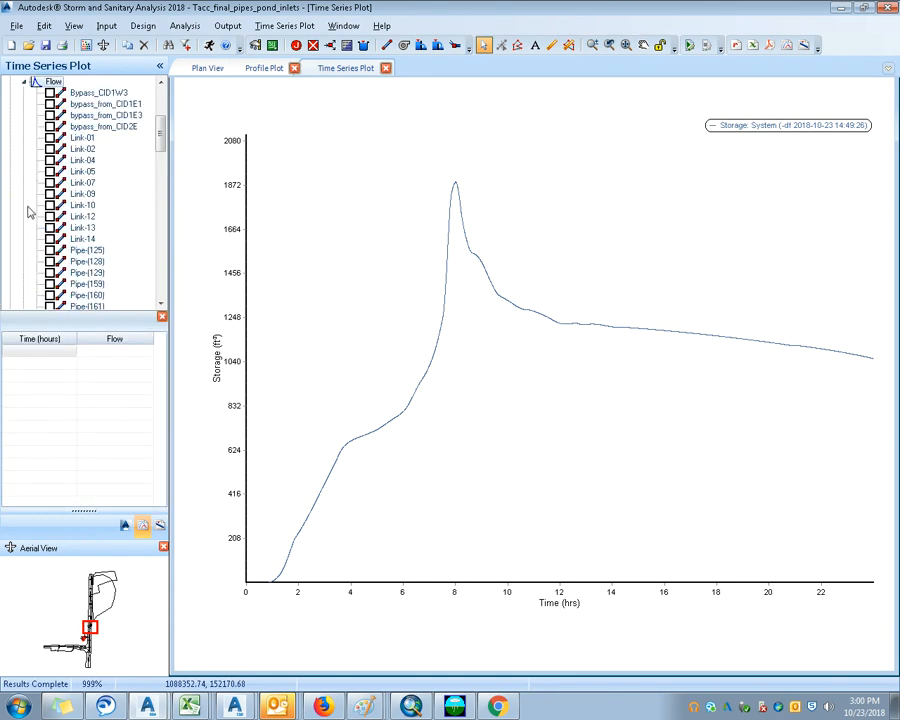
pyautogui.scroll(-1, 48, 165)
pyautogui.scroll(-8, 48, 166)
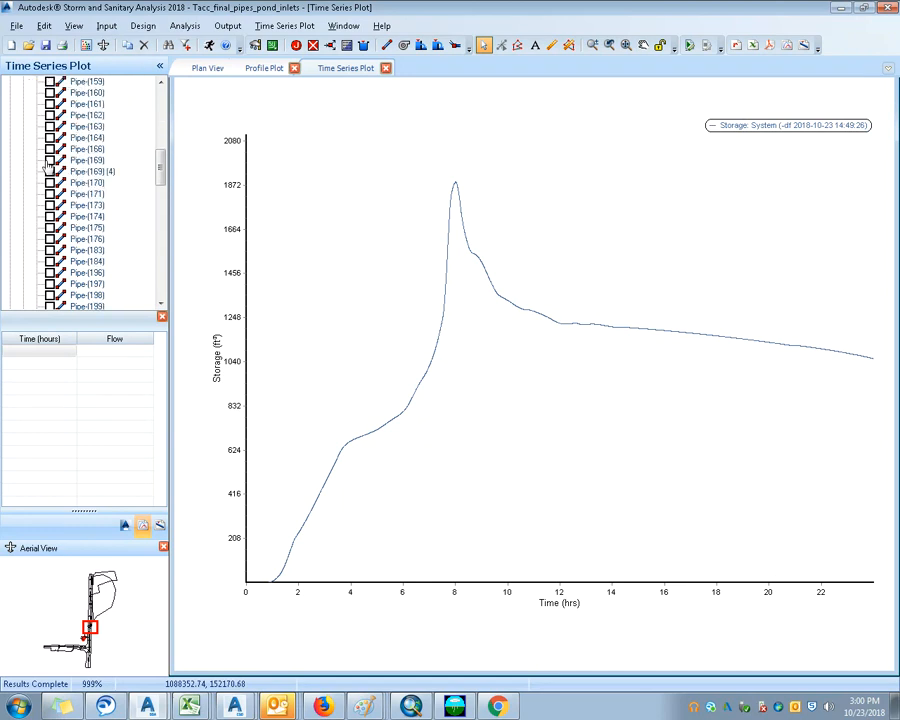
pyautogui.moveTo(160, 192); pyautogui.dragTo(161, 267)
pyautogui.click(50, 250)
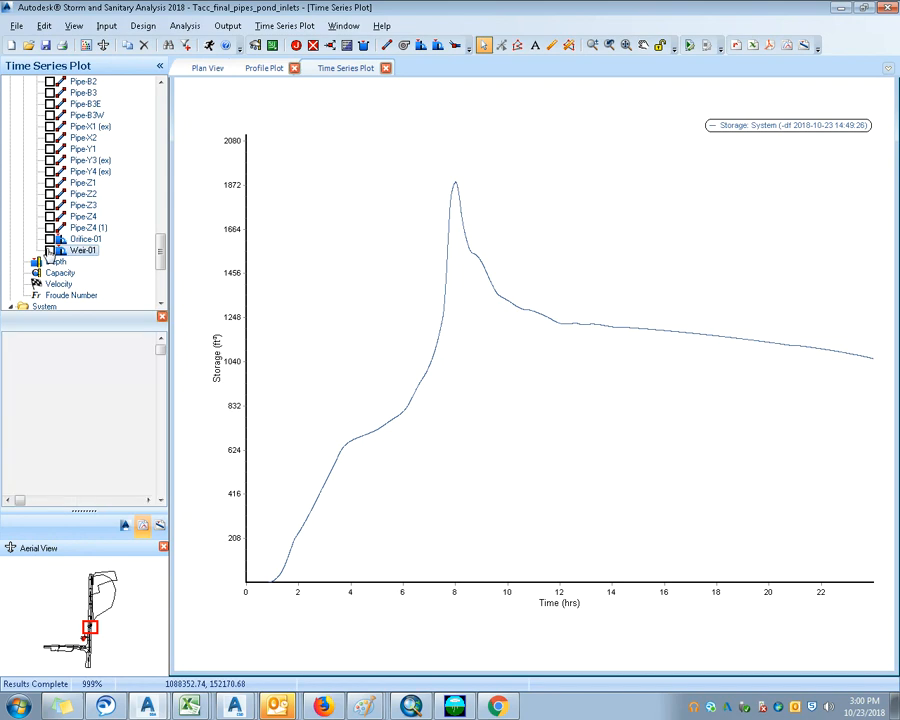
pyautogui.click(51, 239)
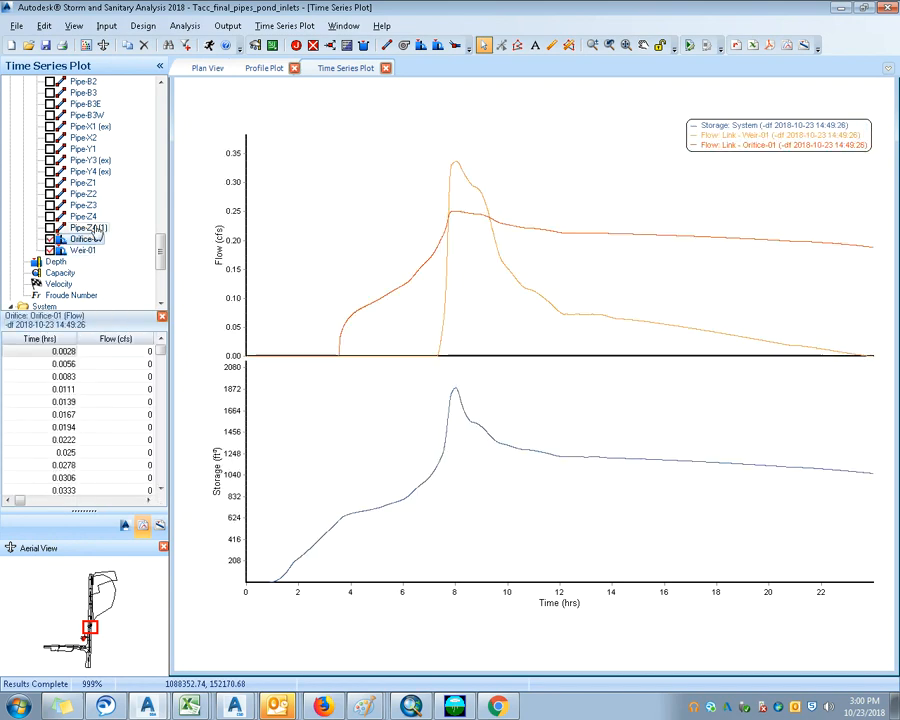
# Step: Add the system Outflow series to the time series plot and remove it again
pyautogui.scroll(2, 100, 232)
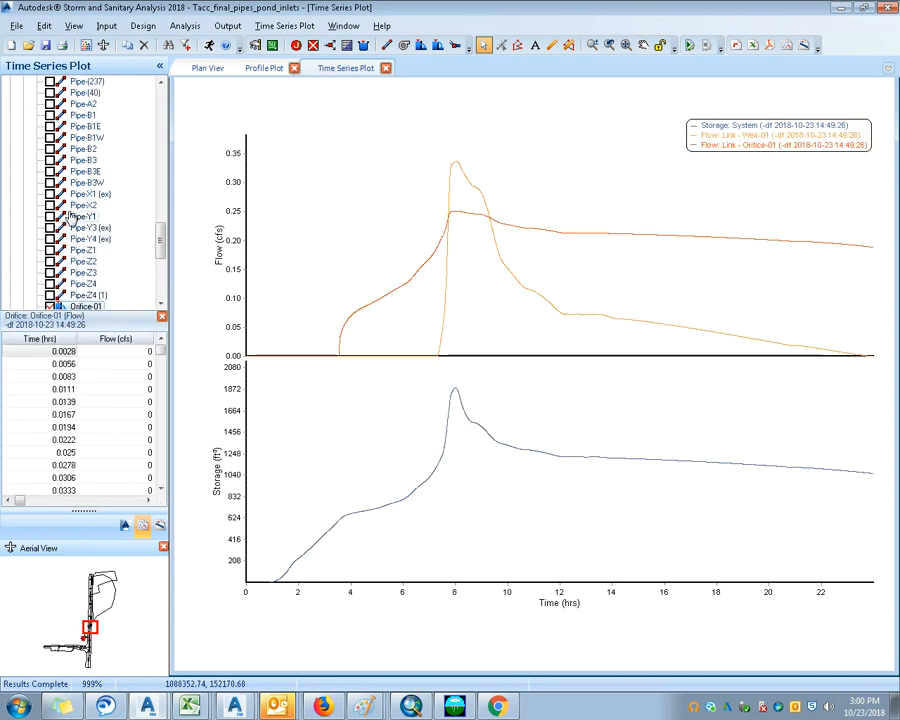
pyautogui.scroll(10, 98, 232)
pyautogui.scroll(12, 63, 197)
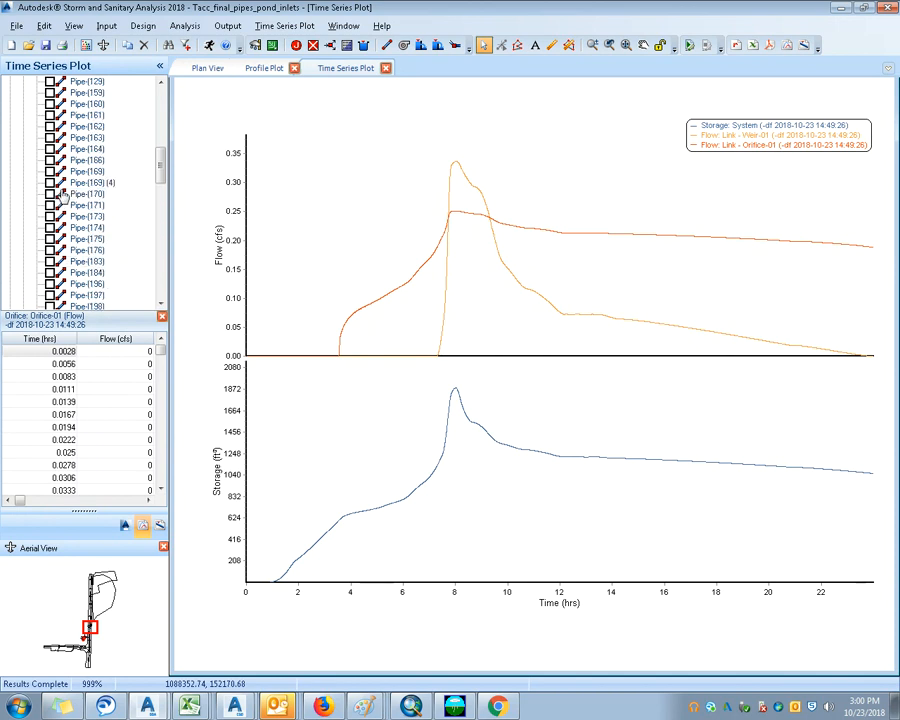
pyautogui.click(22, 136)
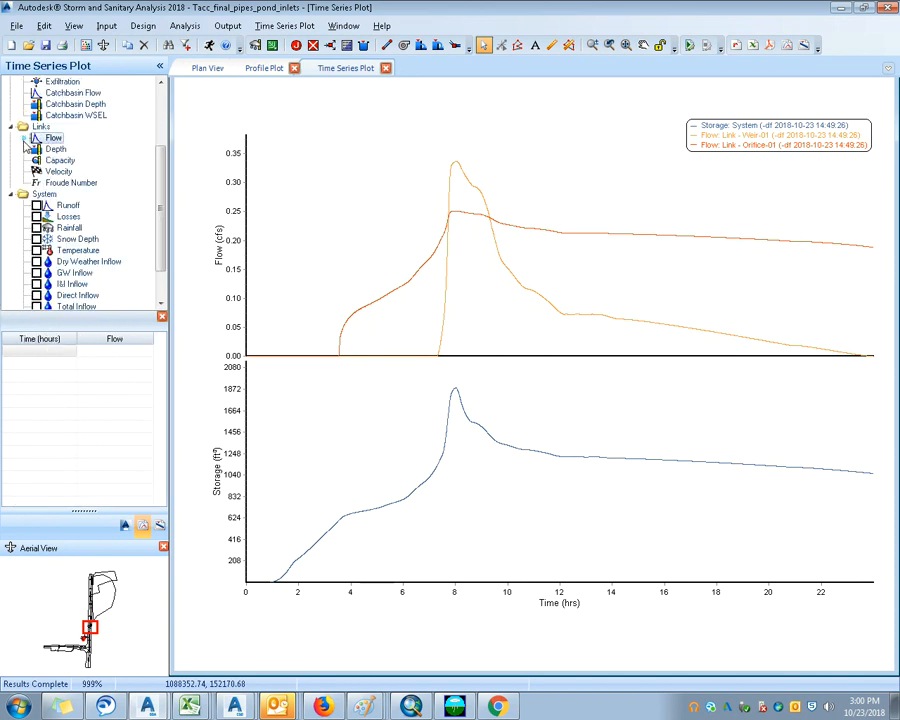
pyautogui.moveTo(155, 217); pyautogui.dragTo(166, 245)
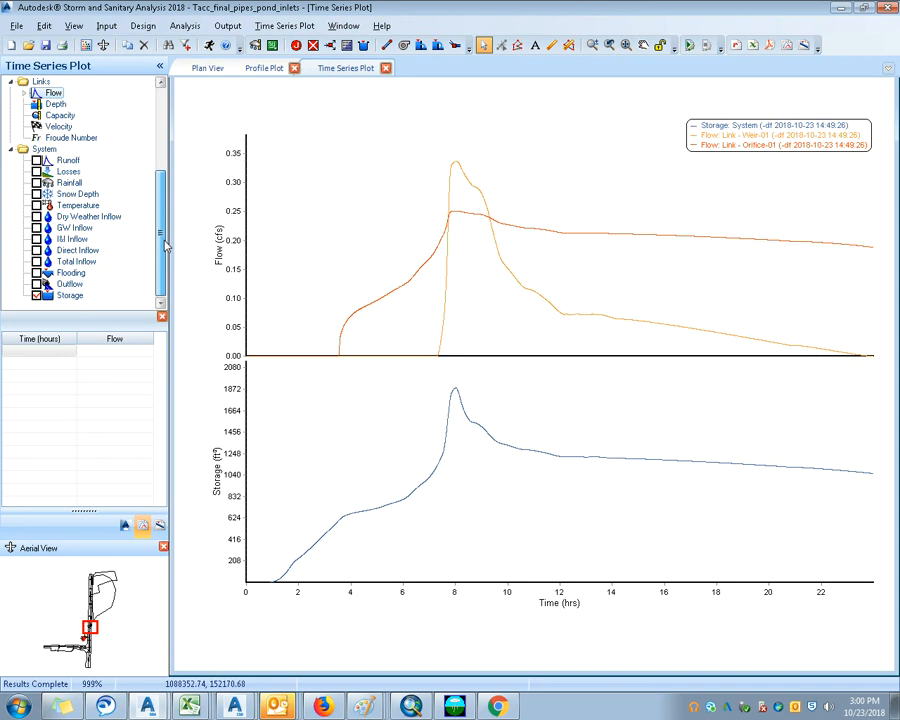
pyautogui.click(40, 285)
pyautogui.click(37, 284)
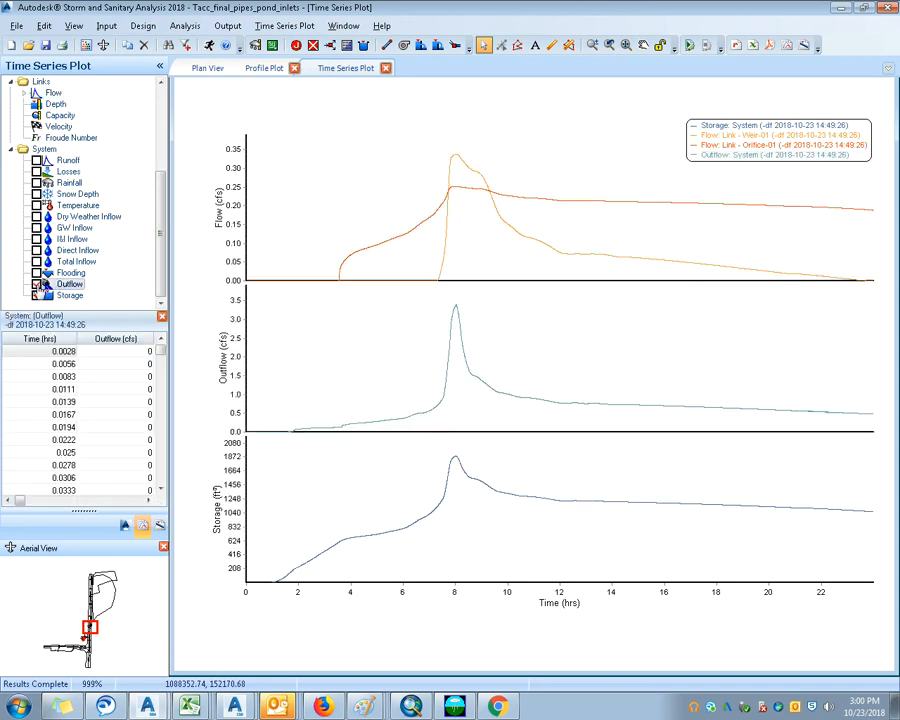
pyautogui.click(37, 284)
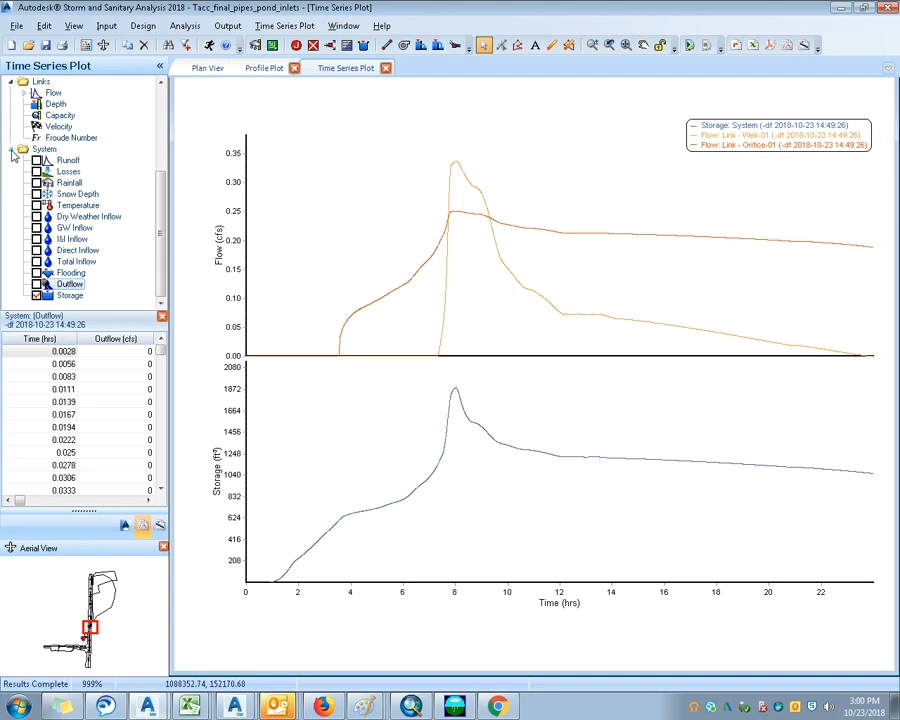
pyautogui.click(11, 149)
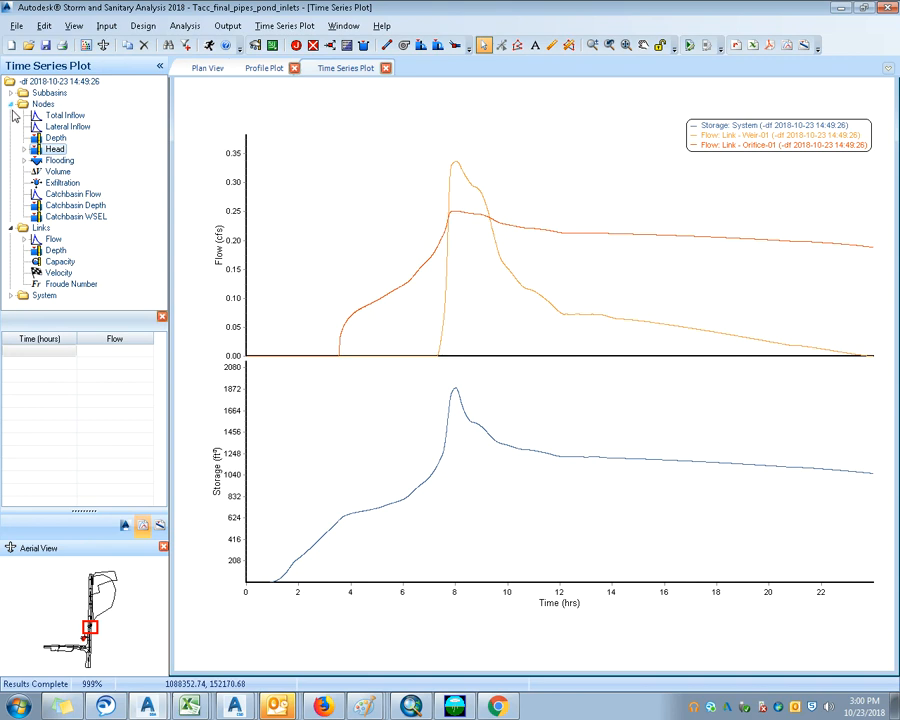
# Step: Add the node volume series of storage node Stor-01 to the time series plot
pyautogui.click(25, 217)
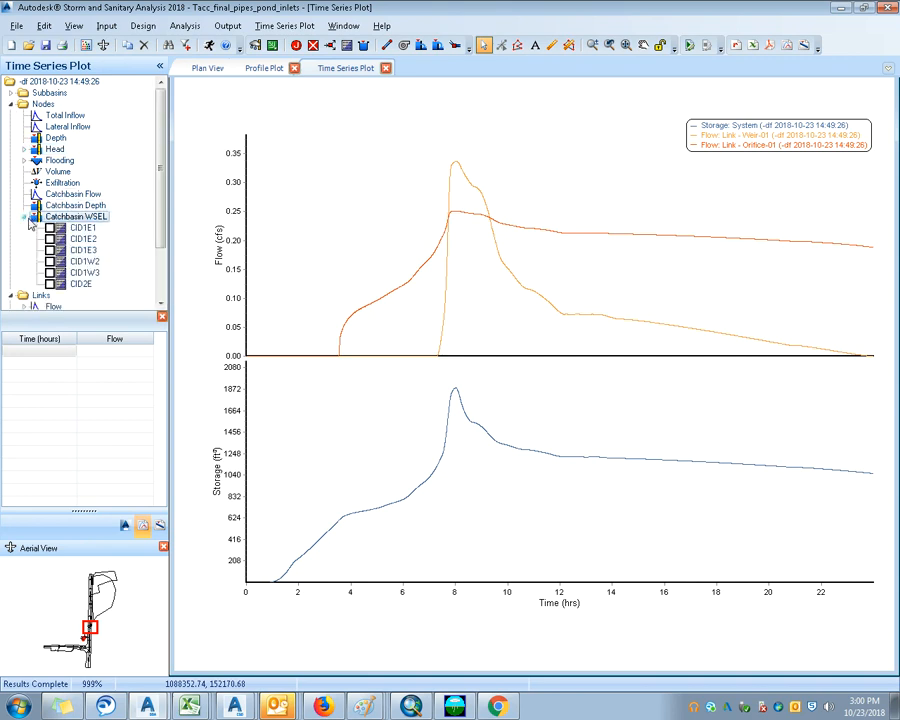
pyautogui.click(25, 217)
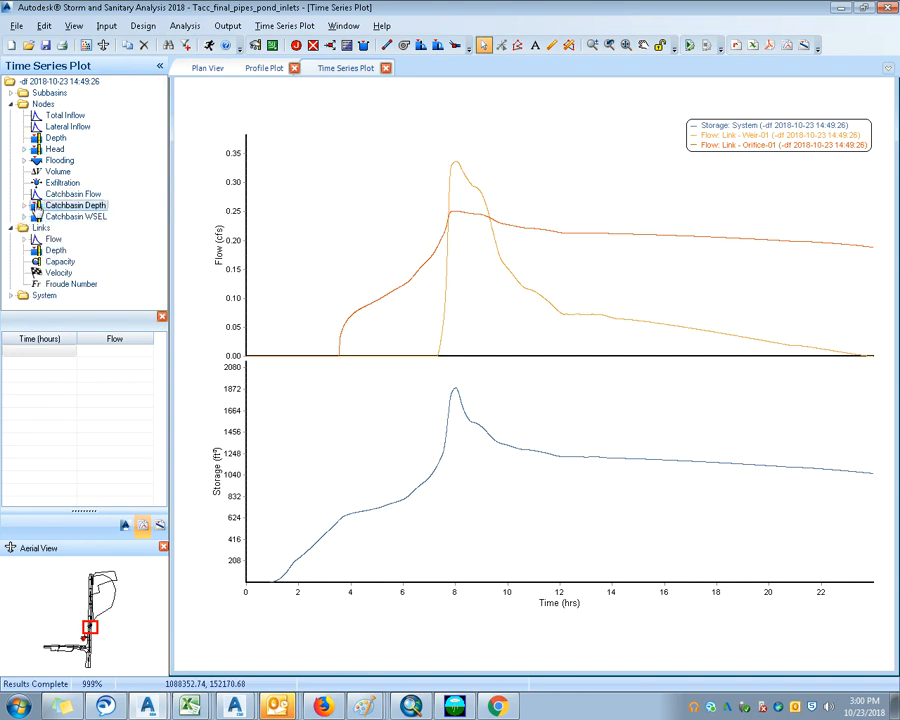
pyautogui.click(25, 205)
pyautogui.click(25, 205)
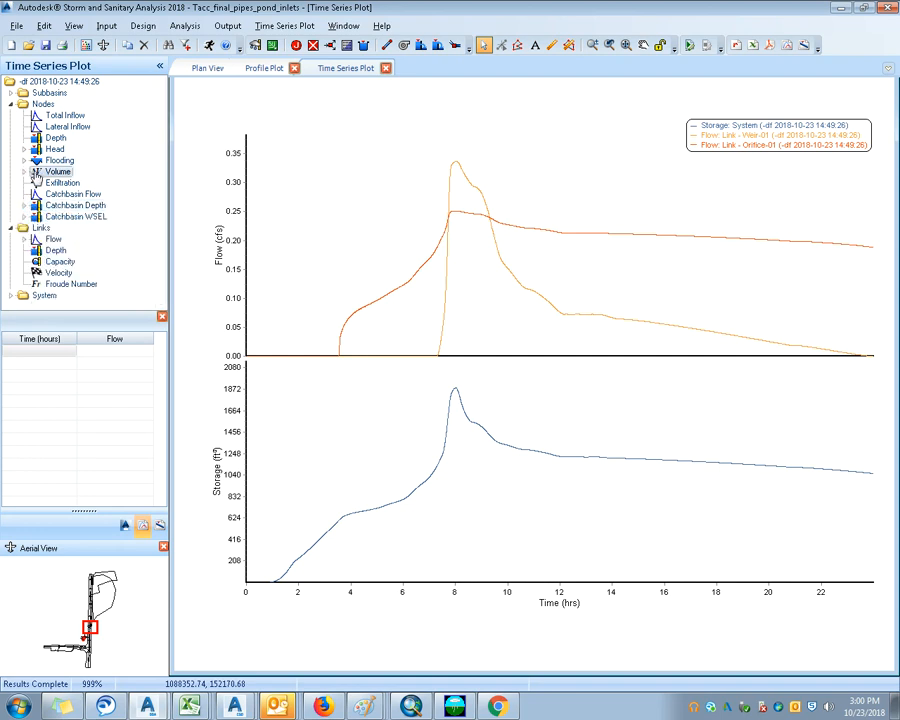
pyautogui.click(25, 172)
pyautogui.scroll(-4, 45, 128)
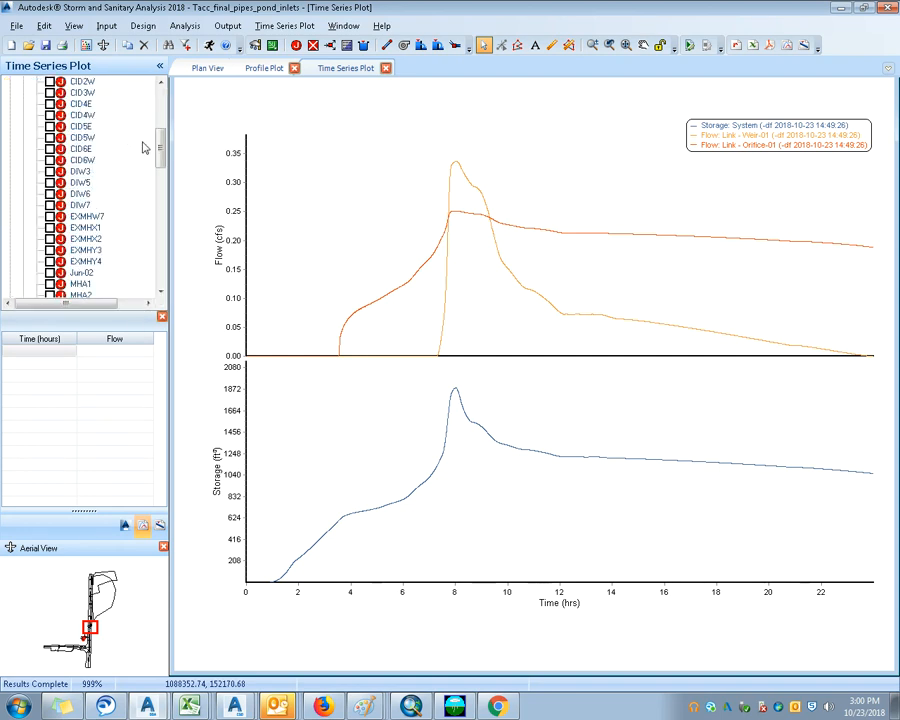
pyautogui.moveTo(159, 158); pyautogui.dragTo(157, 250)
pyautogui.click(50, 228)
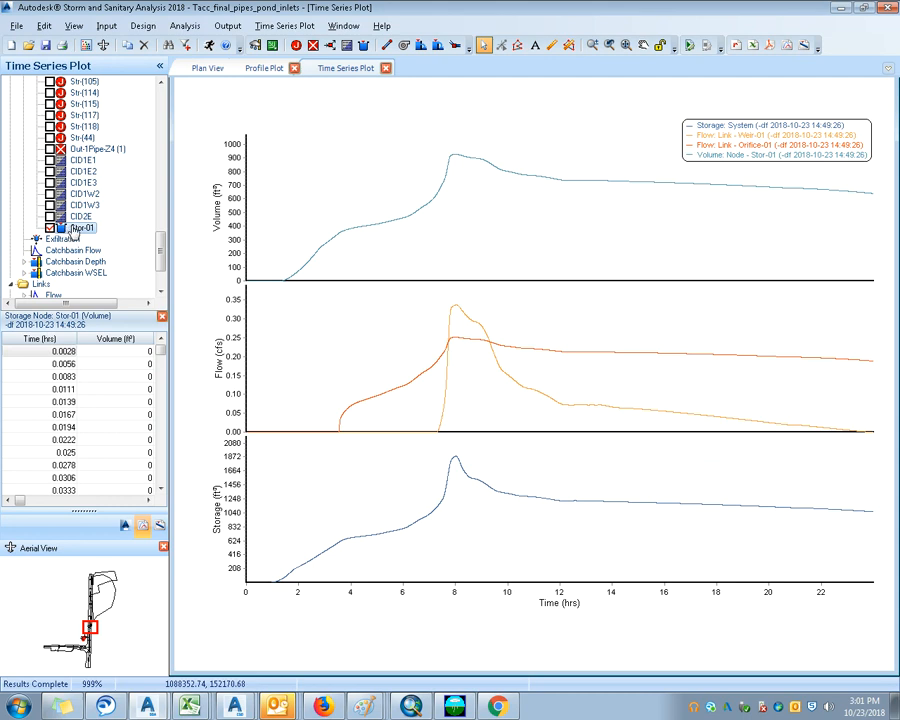
pyautogui.scroll(5, 86, 228)
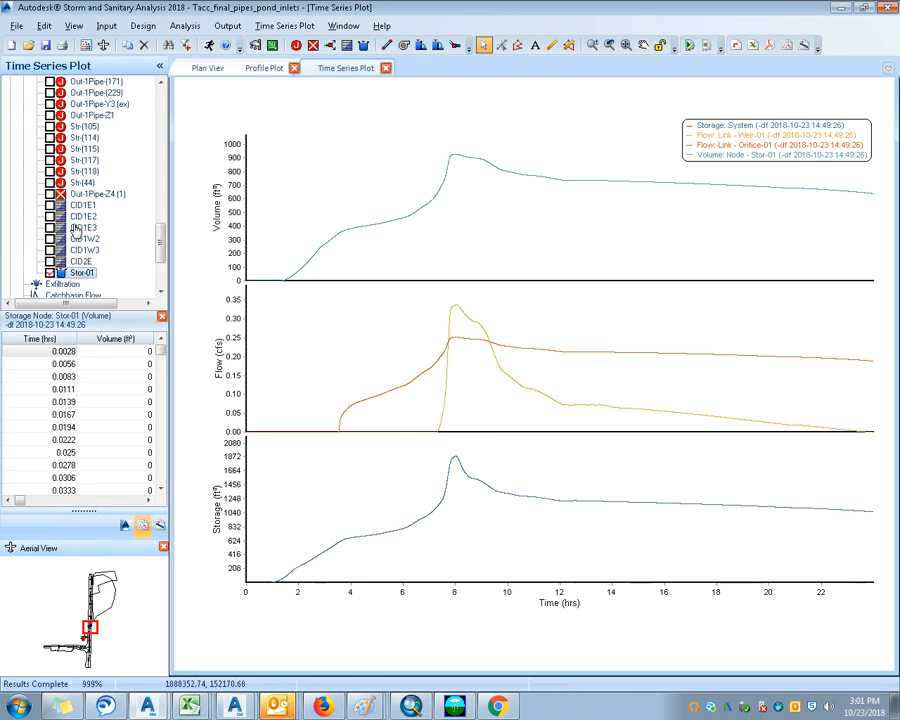
pyautogui.scroll(10, 74, 229)
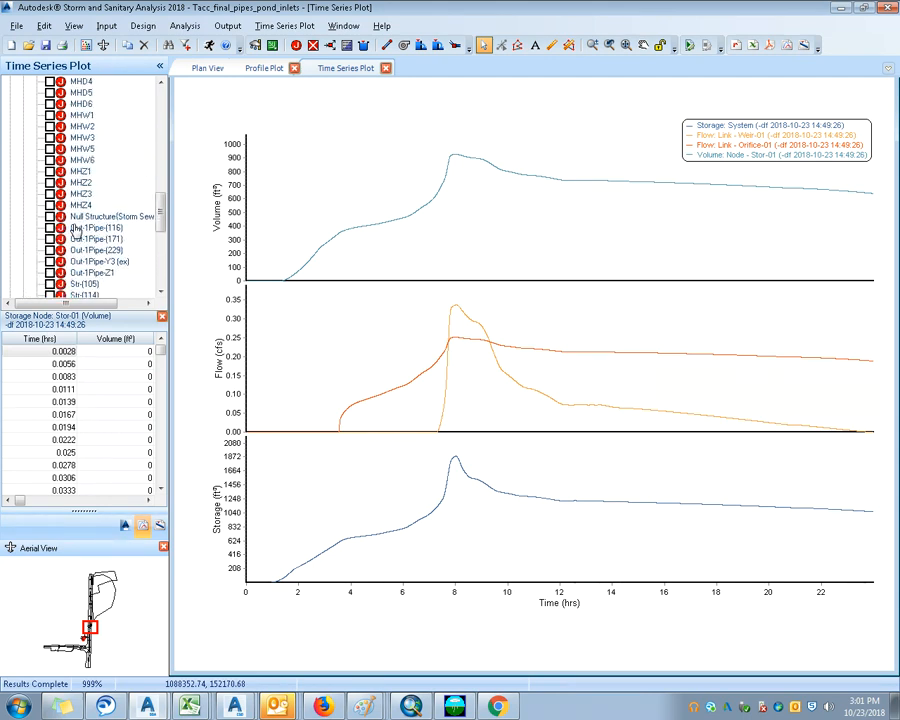
pyautogui.scroll(6, 74, 229)
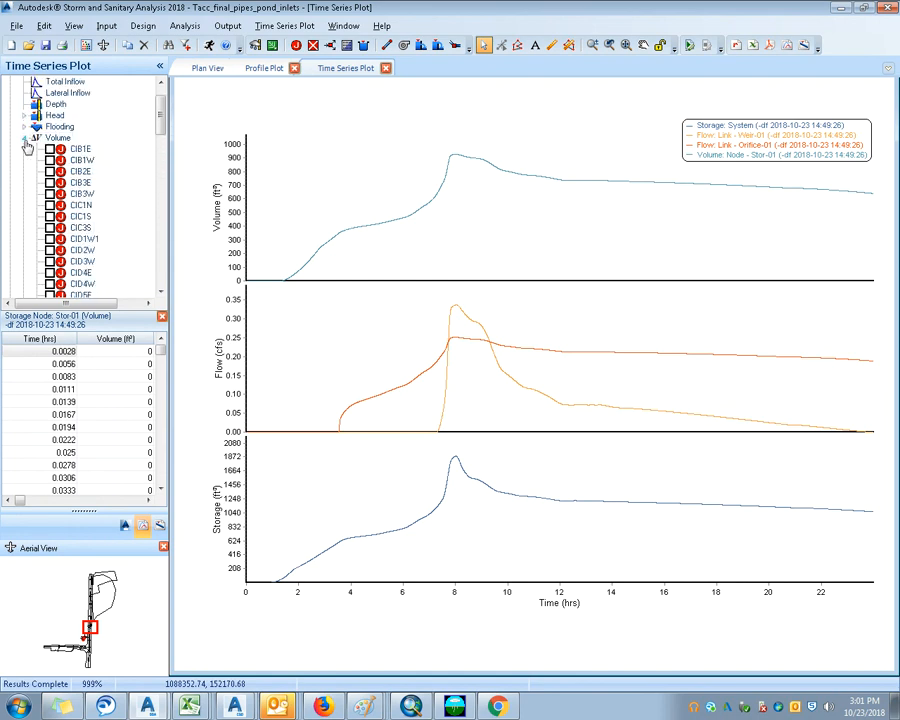
pyautogui.click(25, 138)
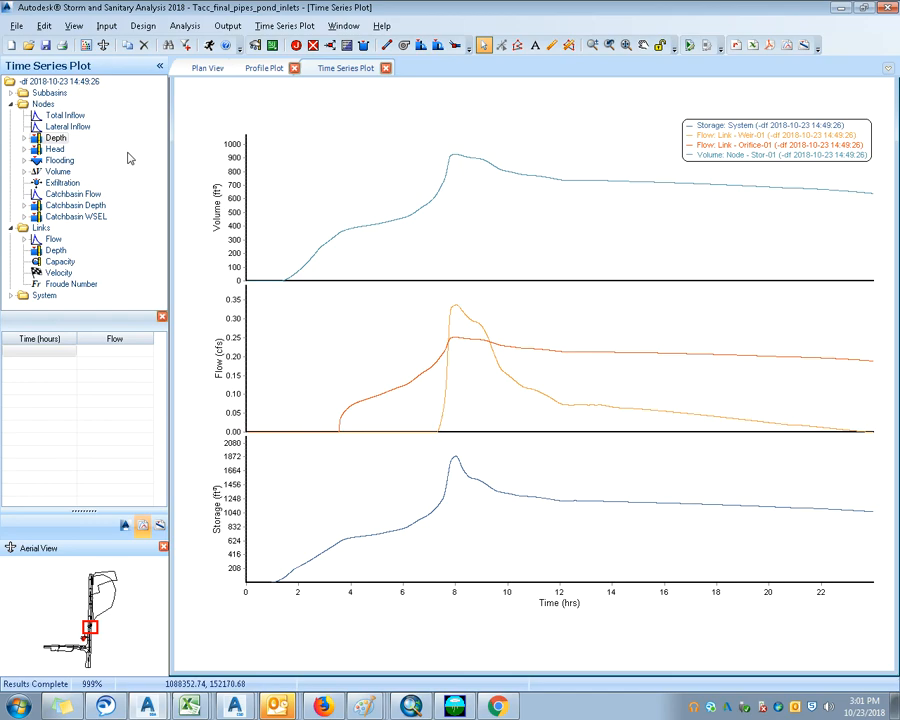
# Step: Return to the plan view and examine the orifice and links around storage node Stor-01
pyautogui.click(205, 67)
pyautogui.moveTo(396, 353); pyautogui.dragTo(636, 169)
pyautogui.moveTo(482, 432); pyautogui.dragTo(480, 230)
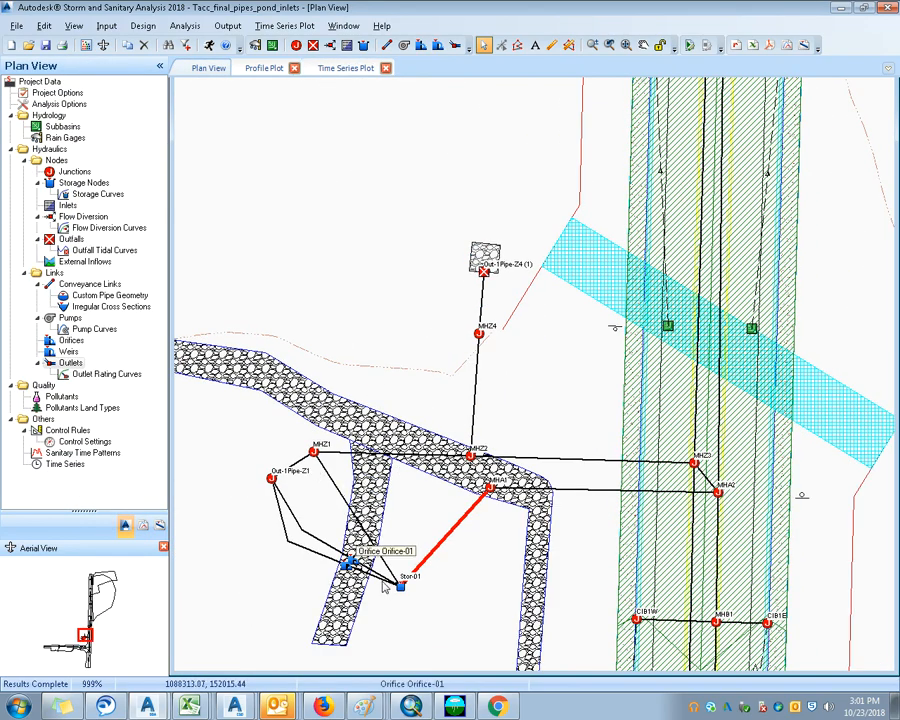
# Step: Recheck the time series plot and review the properties and rating curve of Weir-01 from the plan view
pyautogui.click(341, 70)
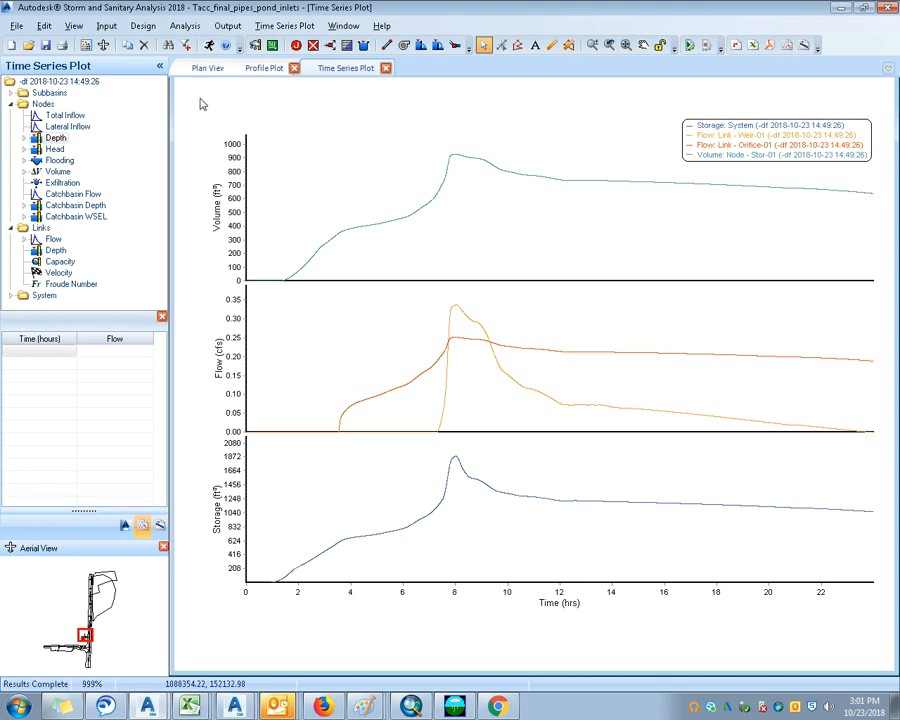
pyautogui.click(205, 67)
pyautogui.scroll(2, 348, 565)
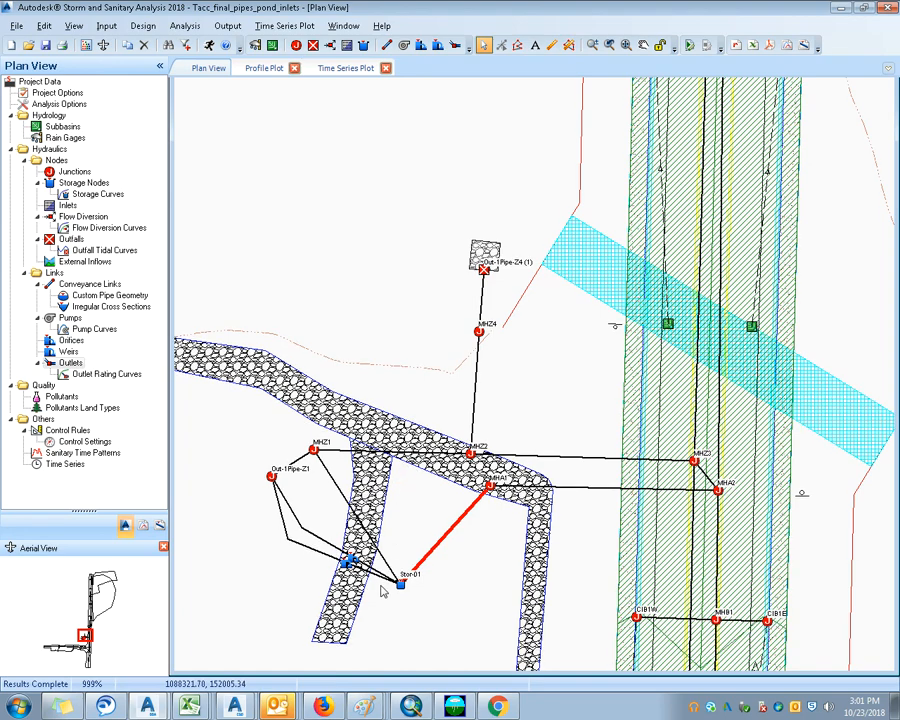
pyautogui.scroll(1, 348, 565)
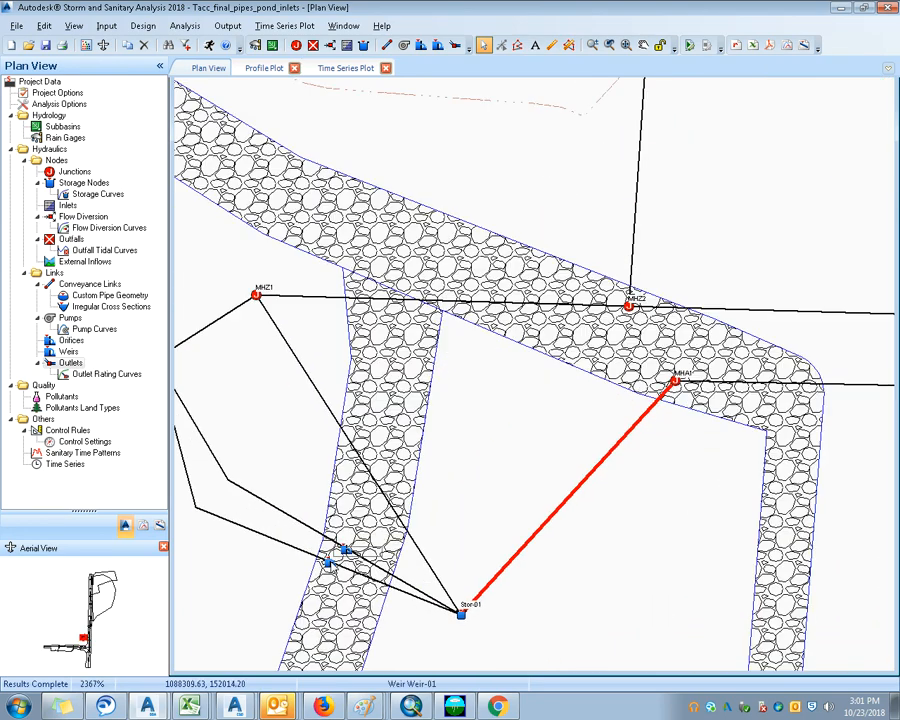
pyautogui.scroll(-1, 333, 556)
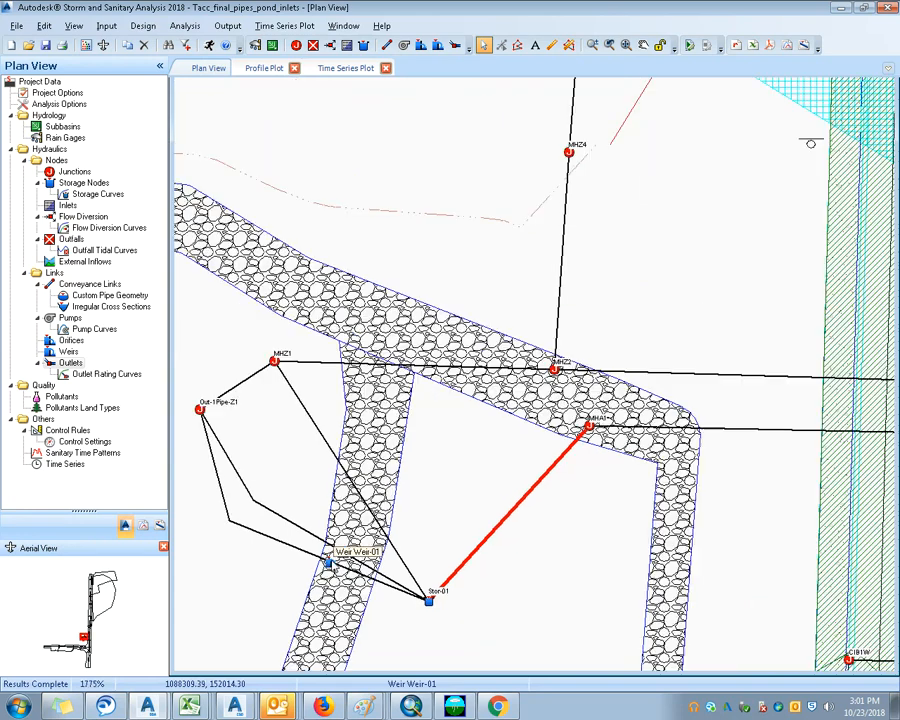
pyautogui.doubleClick(330, 562)
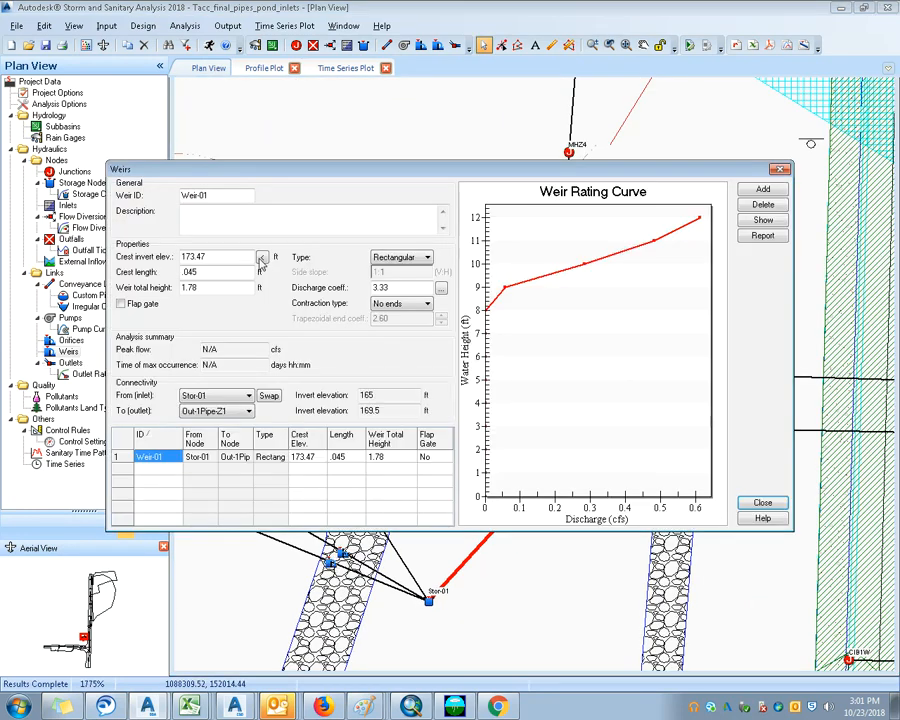
pyautogui.click(780, 170)
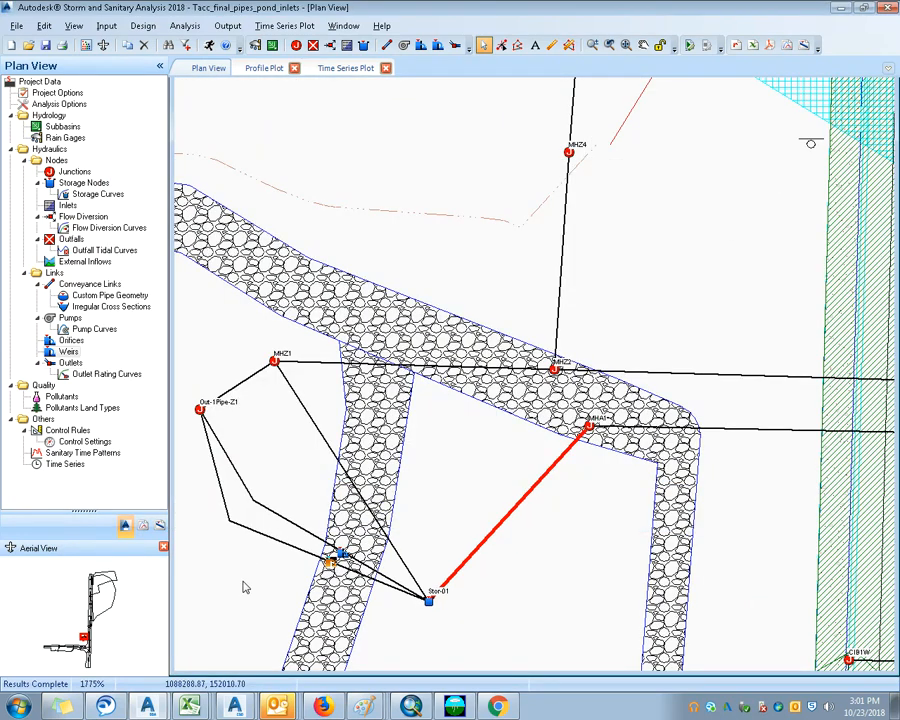
pyautogui.scroll(-1, 405, 565)
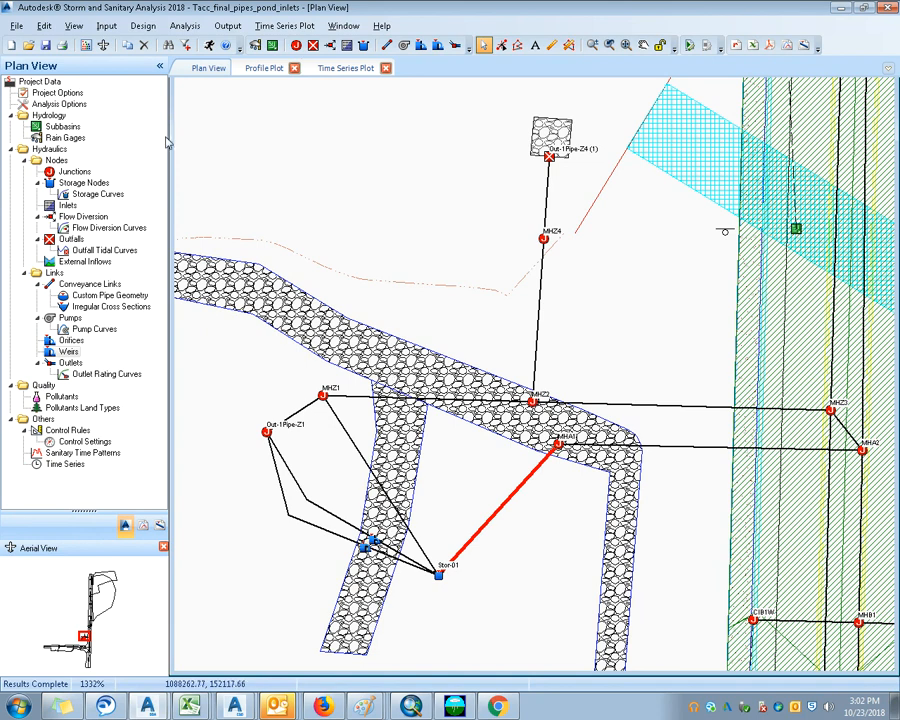
# Step: Look over the analysis options and examine the link routing and storage node exfiltration methods offered in the project options
pyautogui.doubleClick(58, 104)
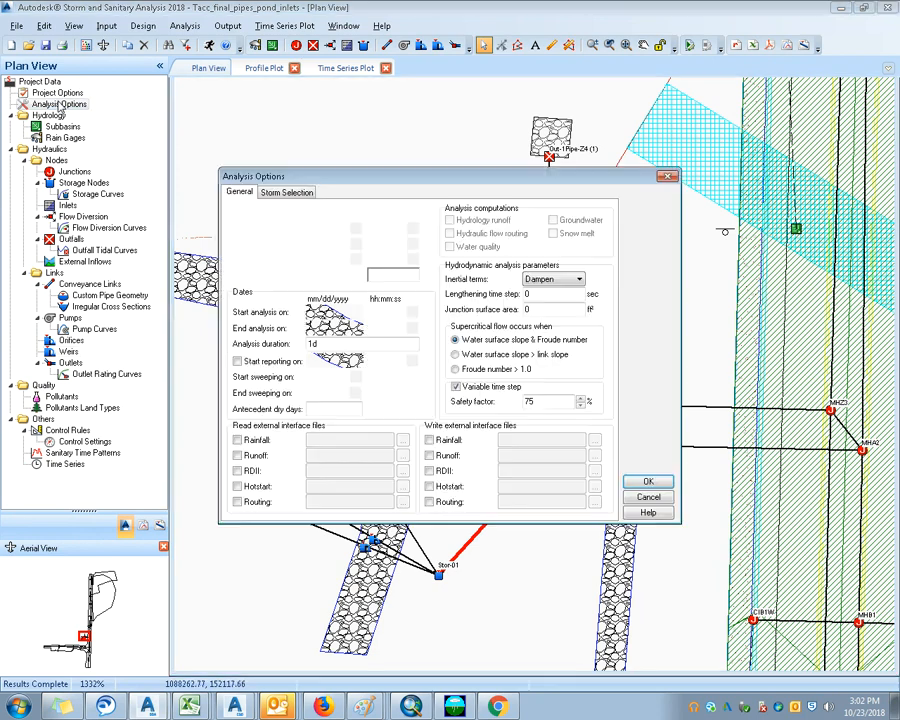
pyautogui.press('Escape')
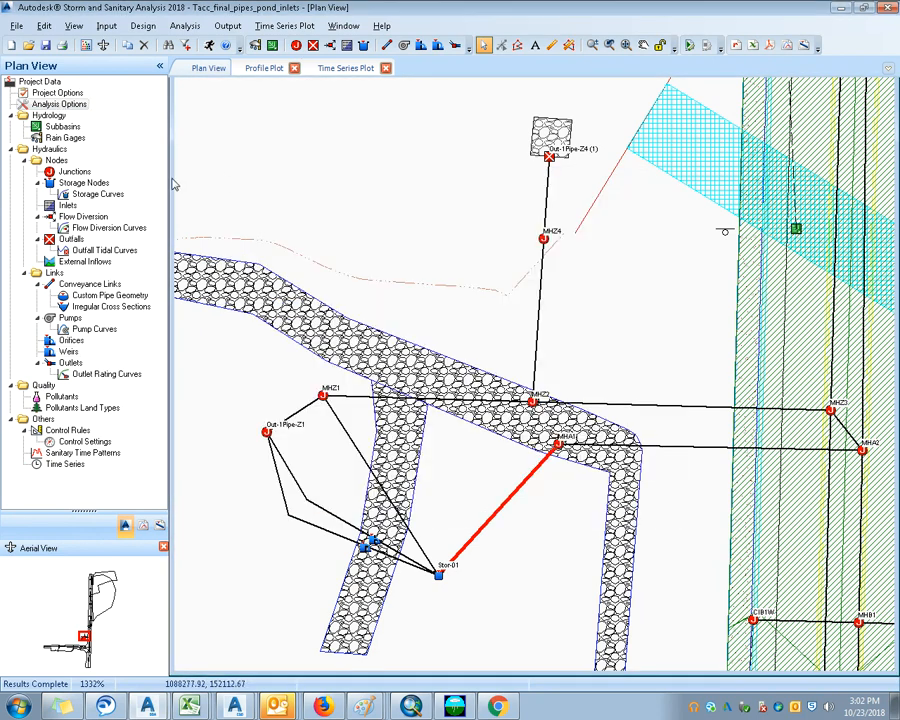
pyautogui.doubleClick(58, 92)
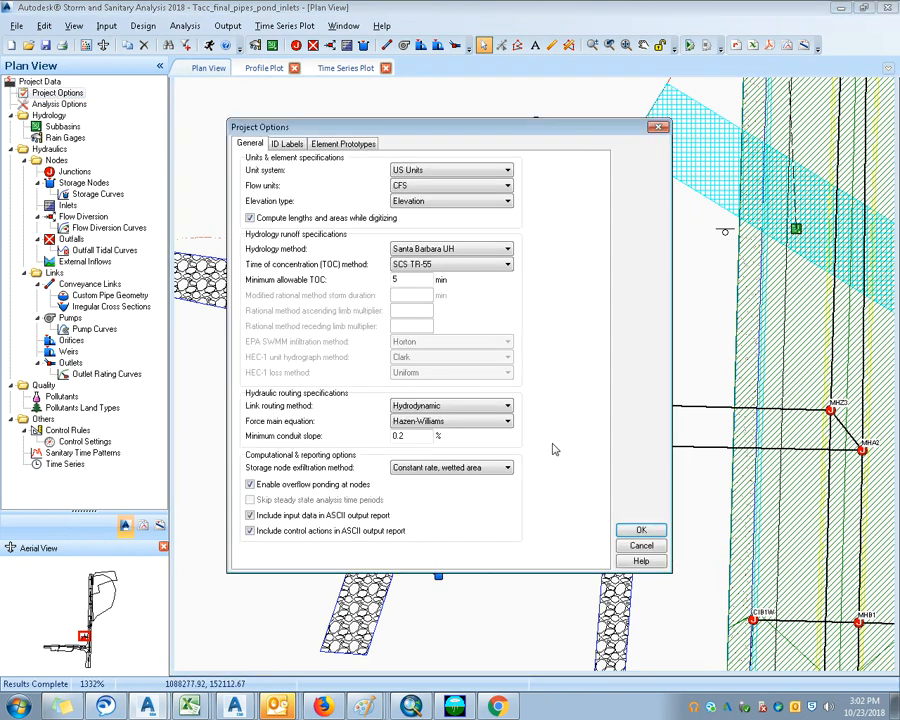
pyautogui.click(504, 408)
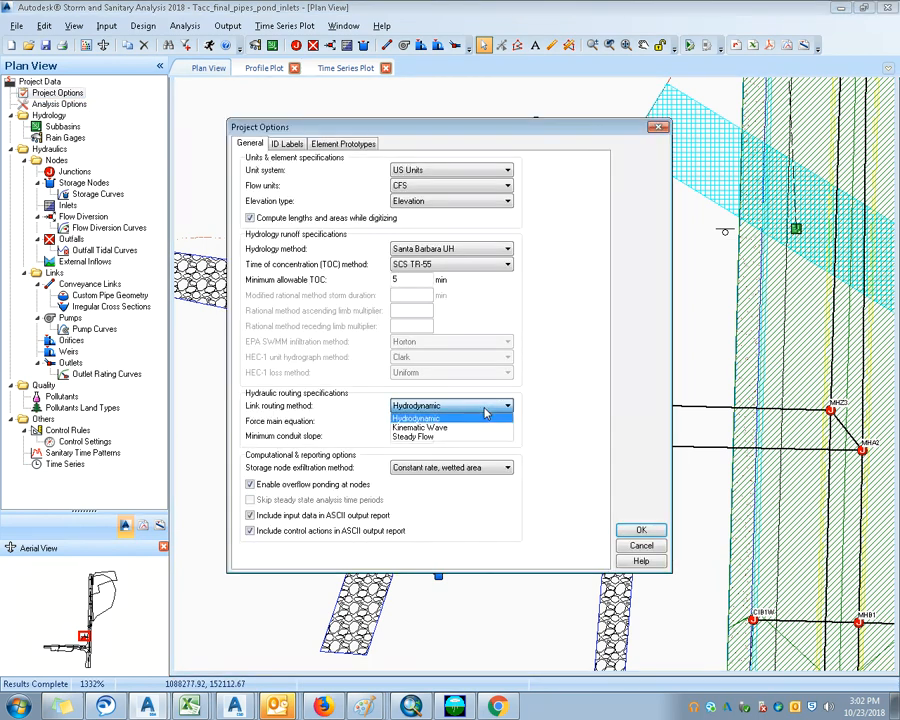
pyautogui.click(482, 418)
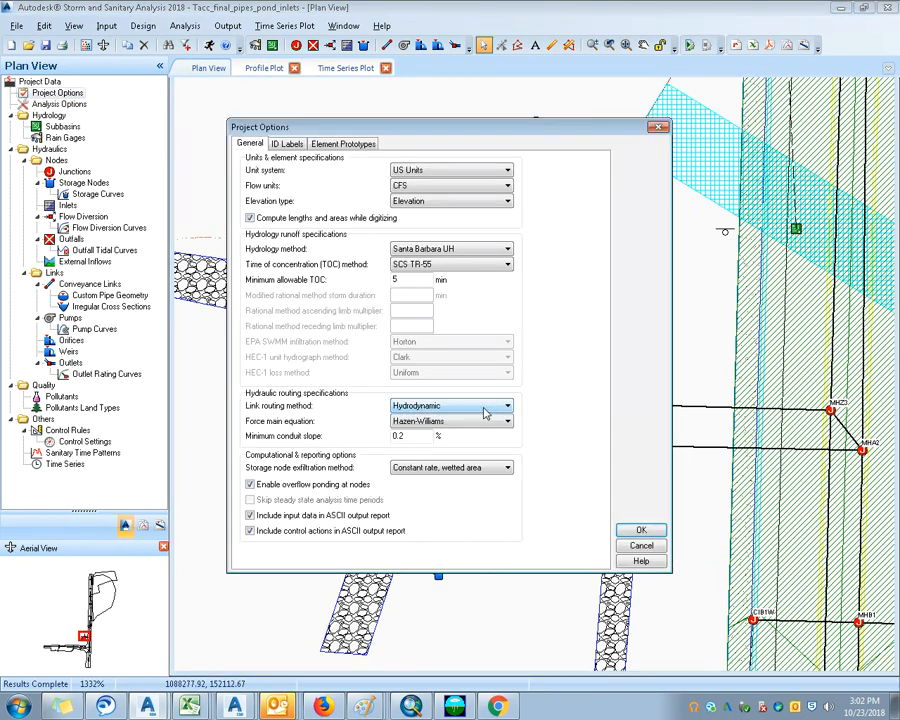
pyautogui.click(488, 471)
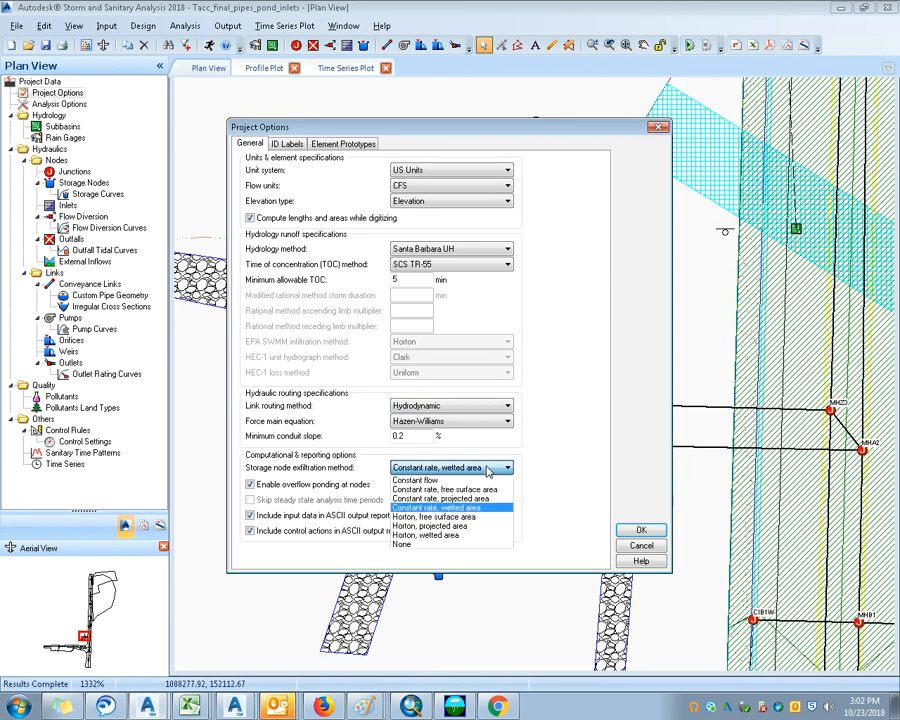
pyautogui.click(488, 471)
pyautogui.click(488, 471)
pyautogui.click(498, 471)
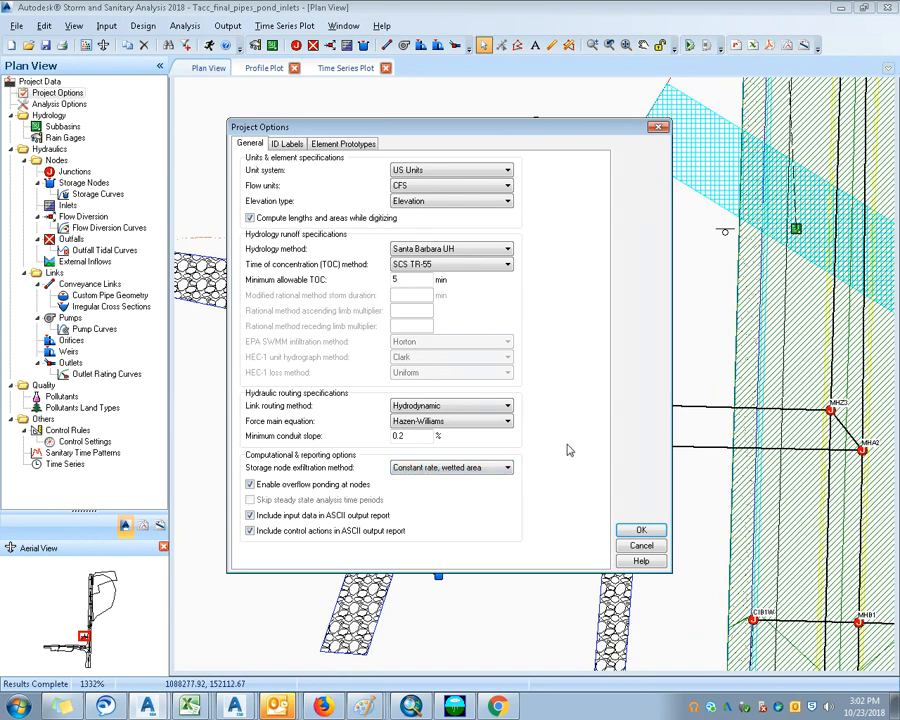
# Step: Try Kinematic Wave as the link routing method and switch back to Hydrodynamic
pyautogui.click(488, 406)
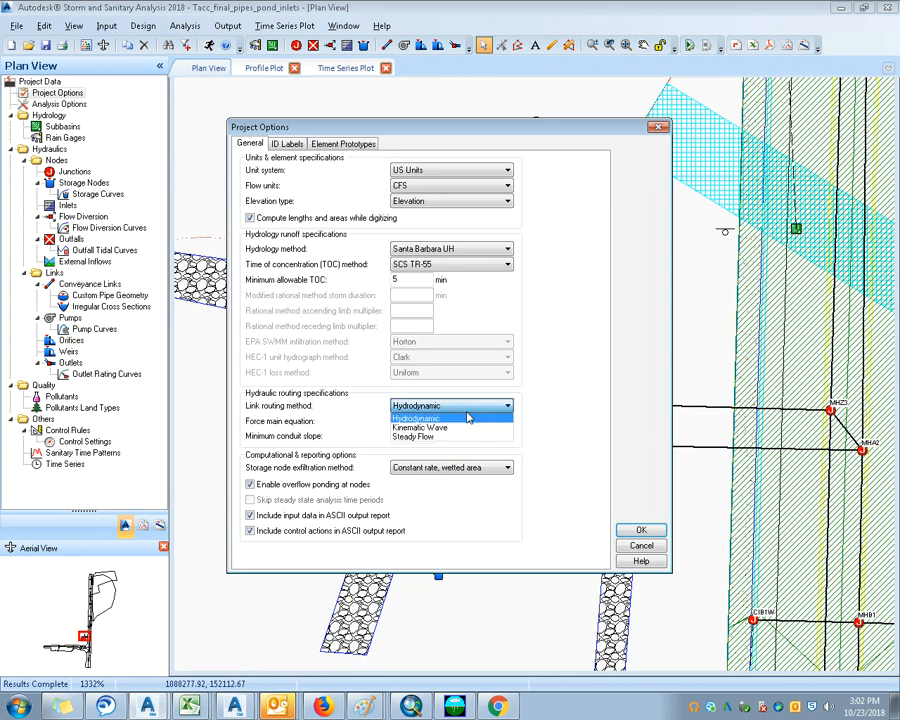
pyautogui.click(425, 427)
pyautogui.click(441, 408)
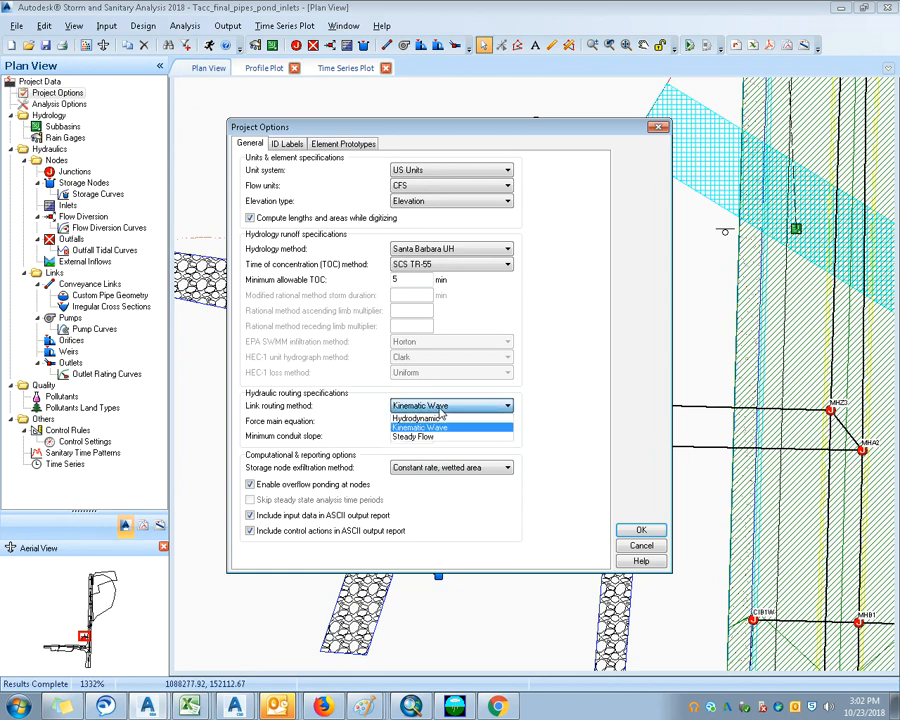
pyautogui.click(441, 410)
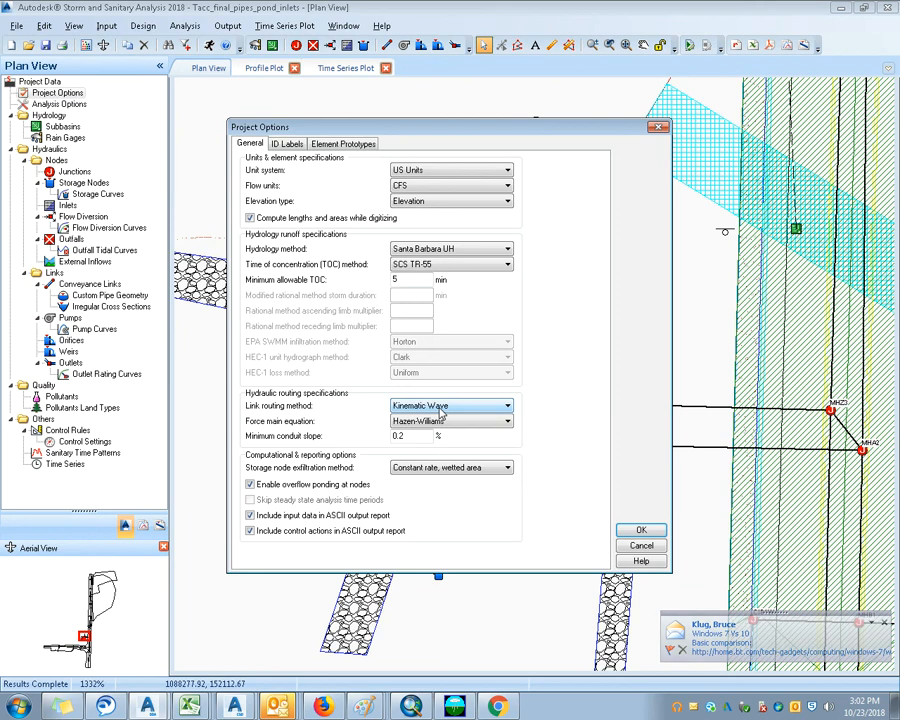
pyautogui.click(450, 409)
pyautogui.click(443, 419)
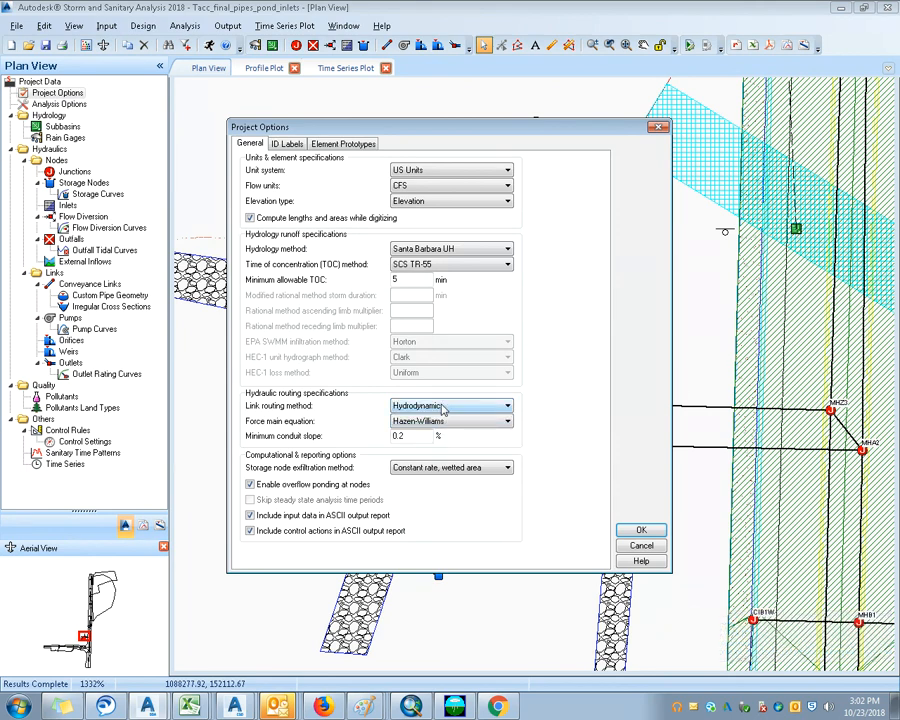
pyautogui.click(444, 410)
pyautogui.click(443, 427)
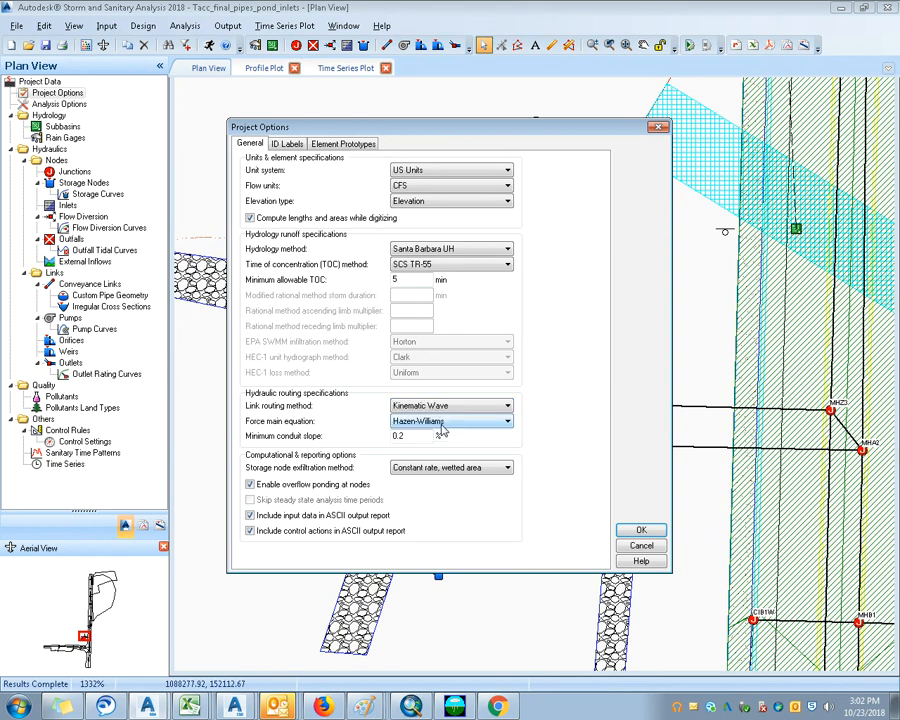
pyautogui.click(448, 410)
pyautogui.click(437, 419)
# Step: Review the available link routing methods once more and close the project options without applying changes
pyautogui.click(437, 406)
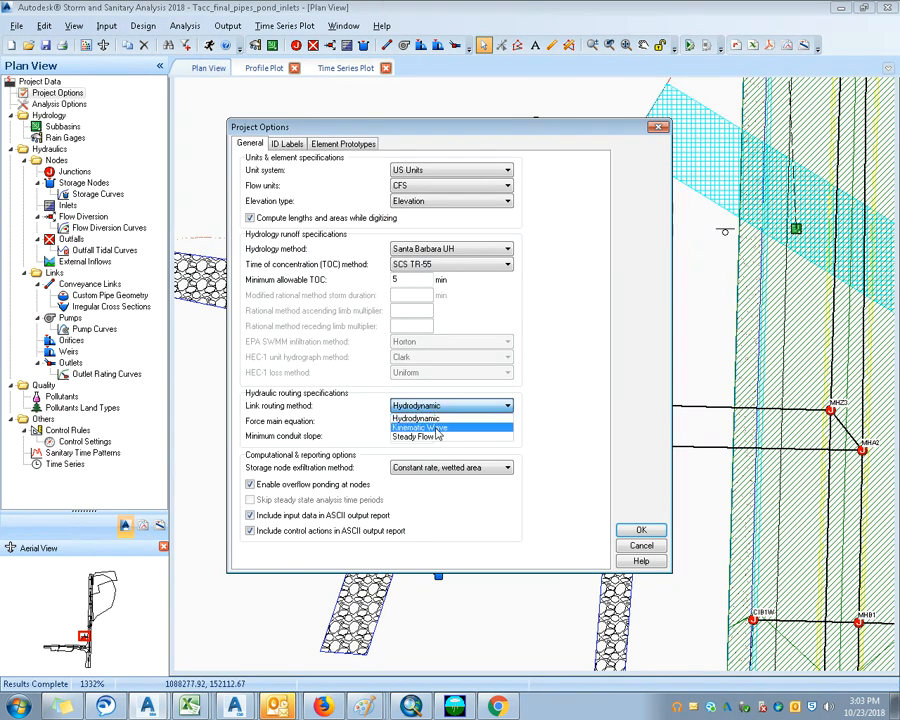
pyautogui.click(437, 419)
pyautogui.click(441, 406)
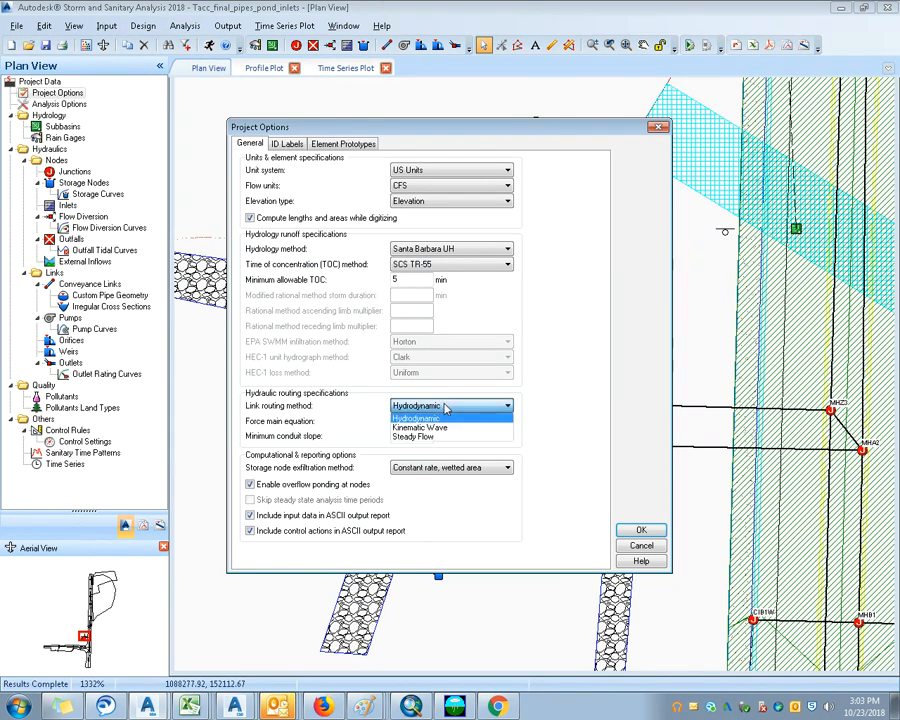
pyautogui.click(446, 406)
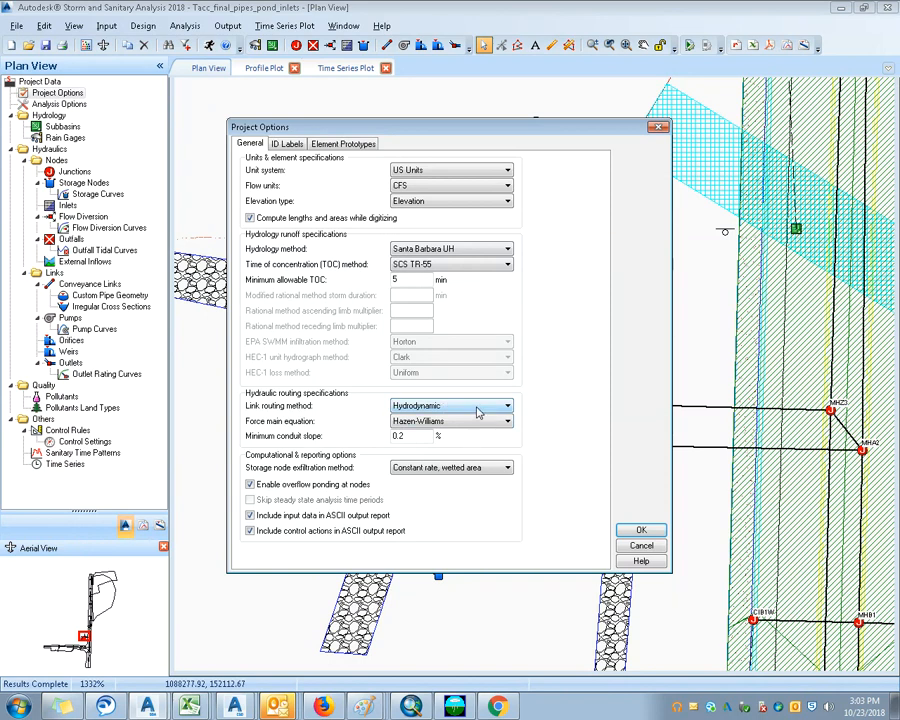
pyautogui.click(478, 413)
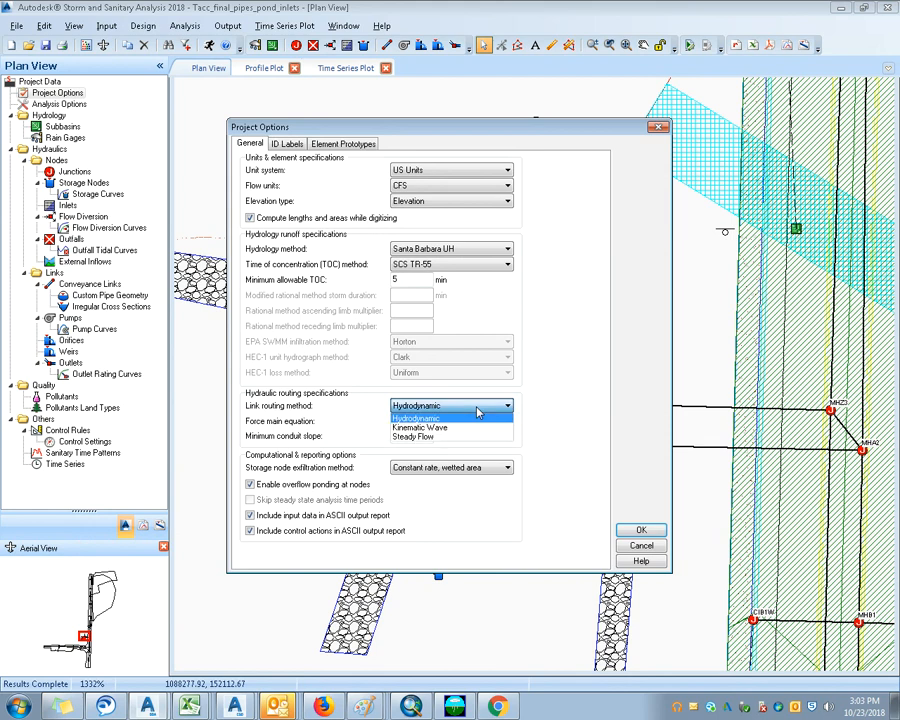
pyautogui.click(478, 409)
pyautogui.click(658, 127)
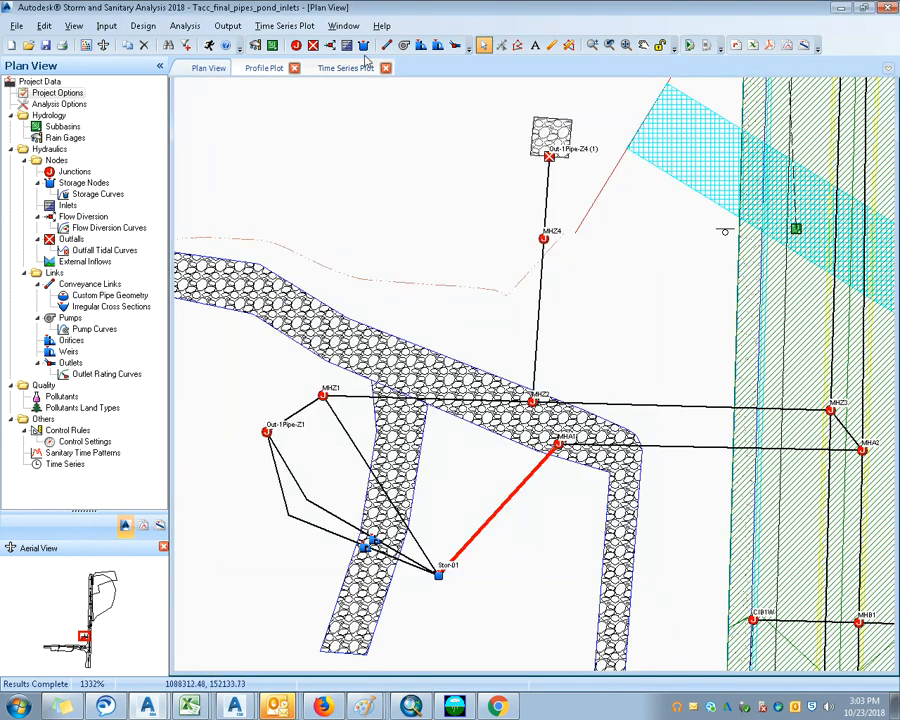
# Step: Open the Autodesk Storm and Sanitary Analysis 2018 User's Guide, close it and return to the local desktop
pyautogui.click(382, 25)
pyautogui.click(405, 41)
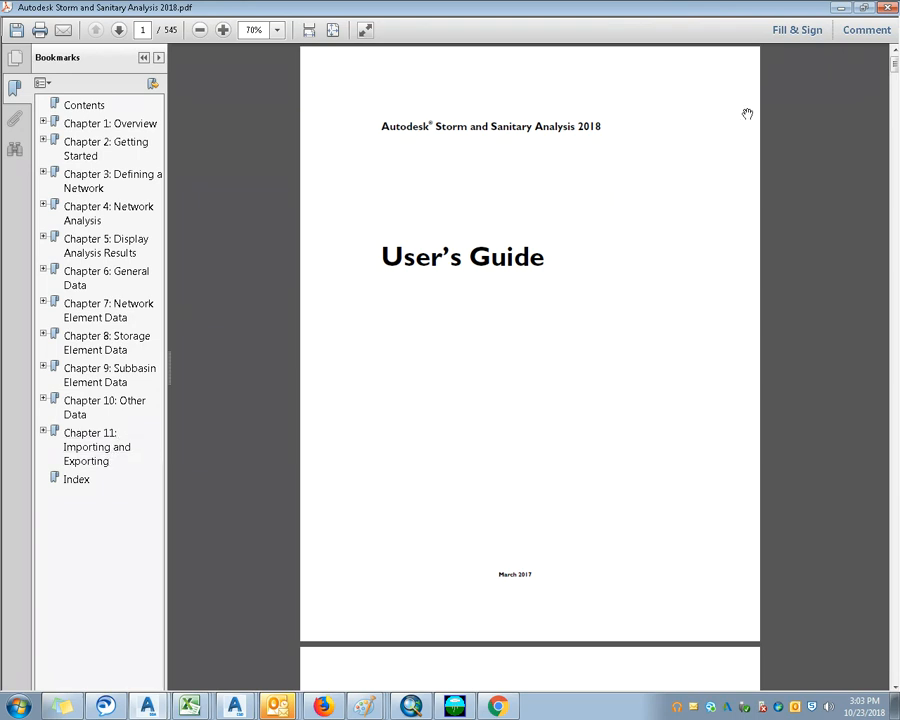
pyautogui.click(889, 9)
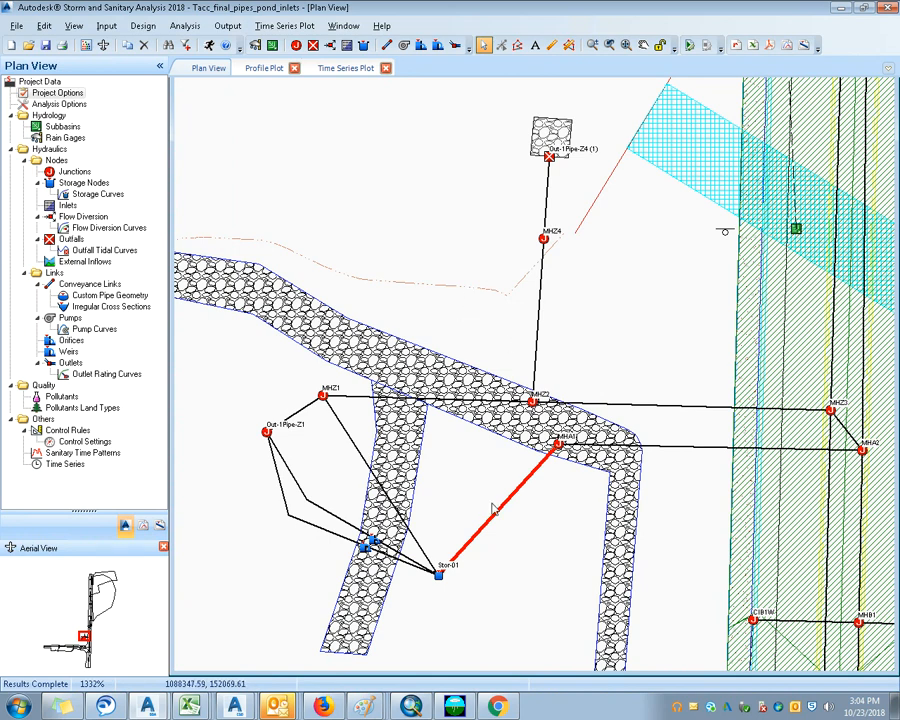
pyautogui.click(593, 7)
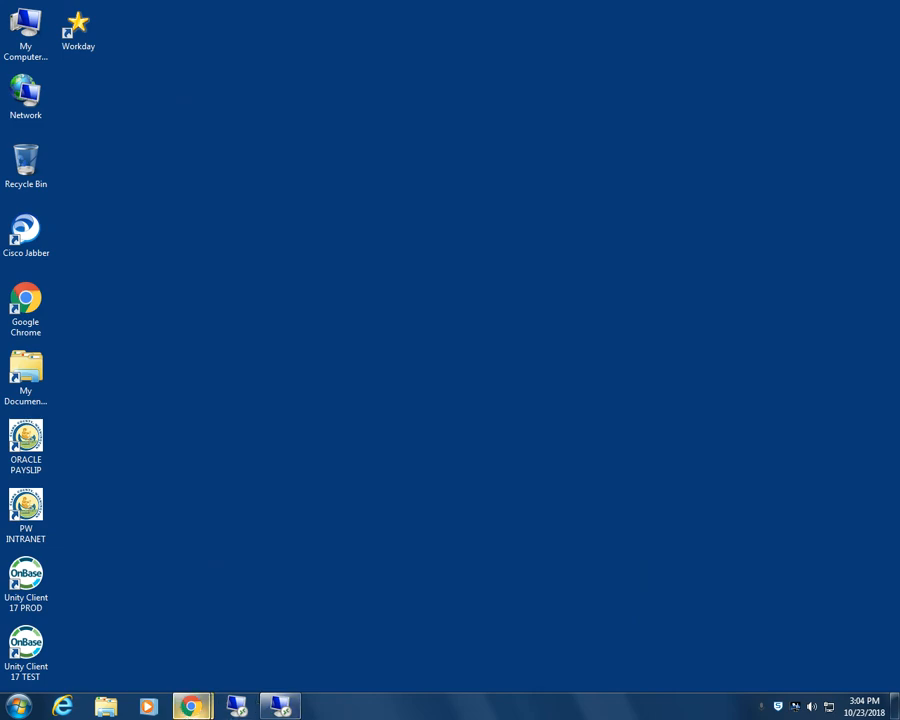